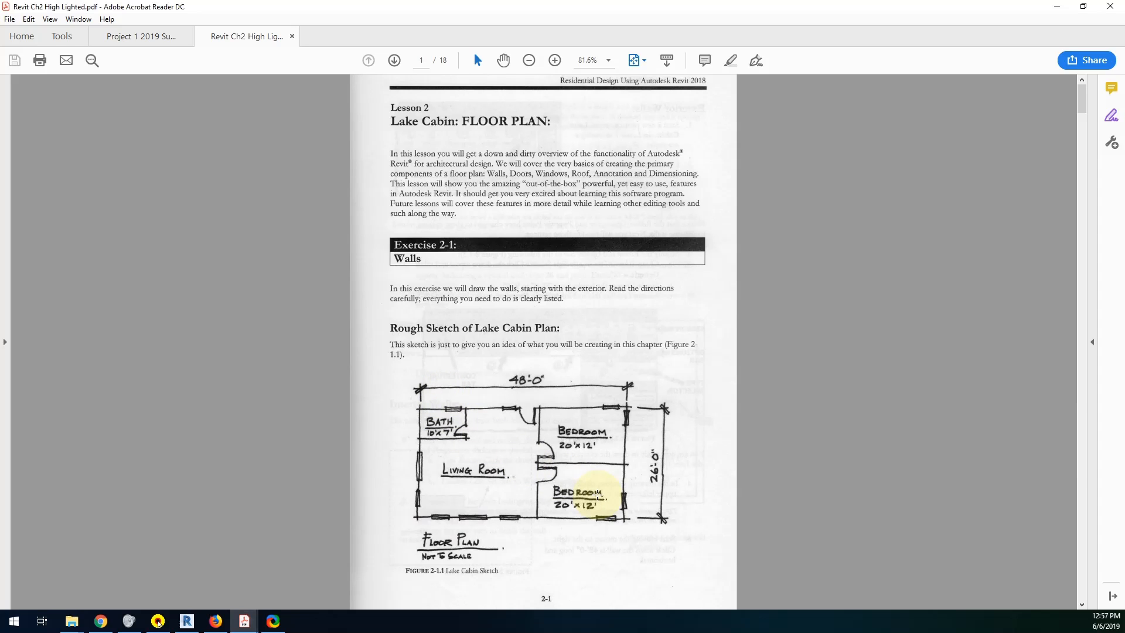
Read the exterior wall instructions, switch to Revit and create a new project from the Architectural Template.
{"action": "scroll", "coordinate": [597, 494], "scroll_direction": "down", "scroll_amount": 3}
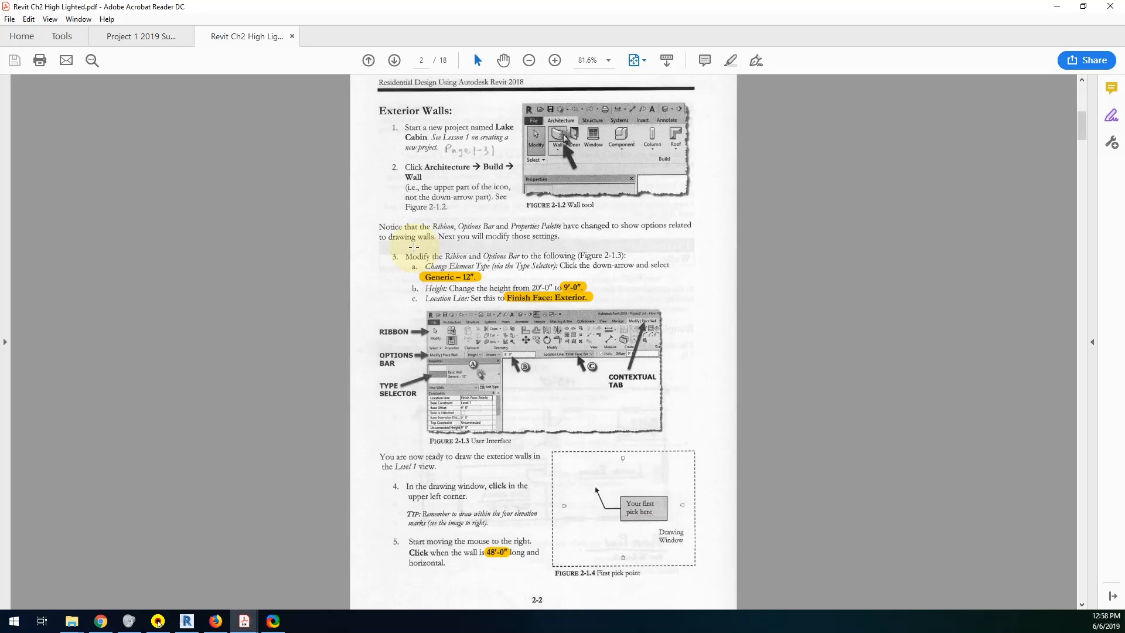
{"action": "key", "text": "alt+Tab"}
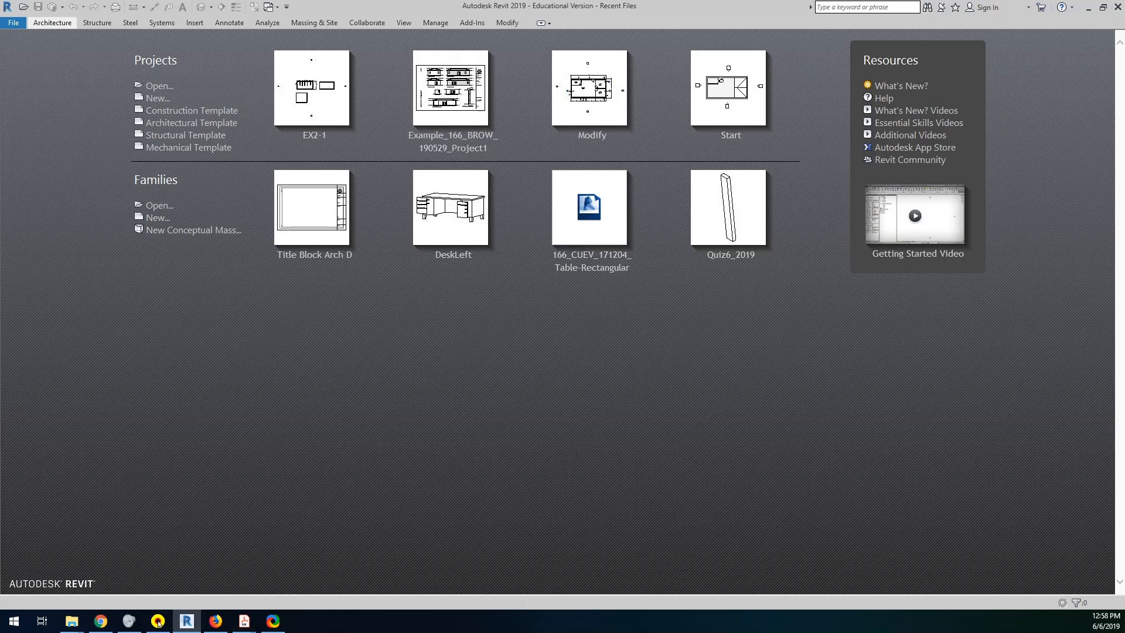
{"action": "left_click", "coordinate": [14, 24]}
{"action": "left_click", "coordinate": [33, 60]}
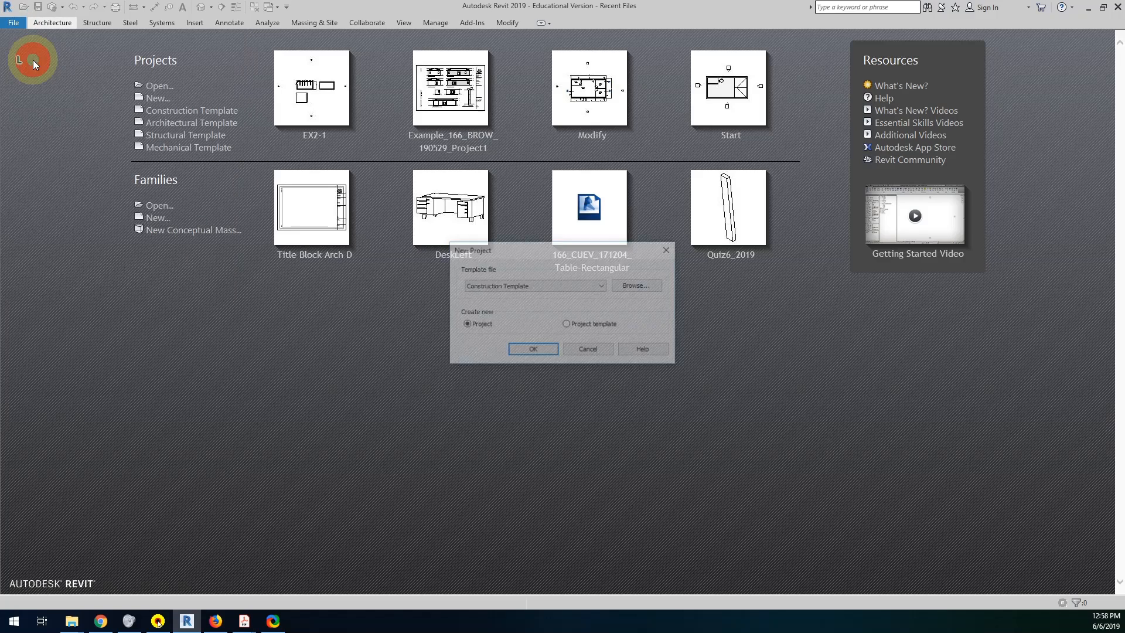
{"action": "left_click", "coordinate": [512, 286]}
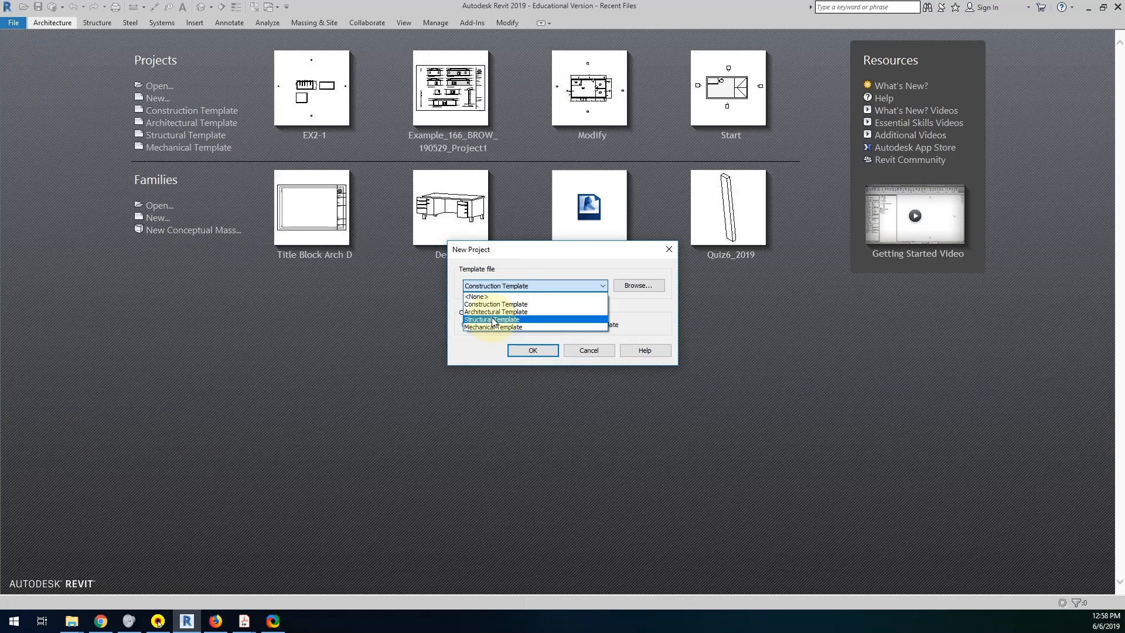
{"action": "left_click", "coordinate": [494, 311]}
{"action": "left_click", "coordinate": [525, 350]}
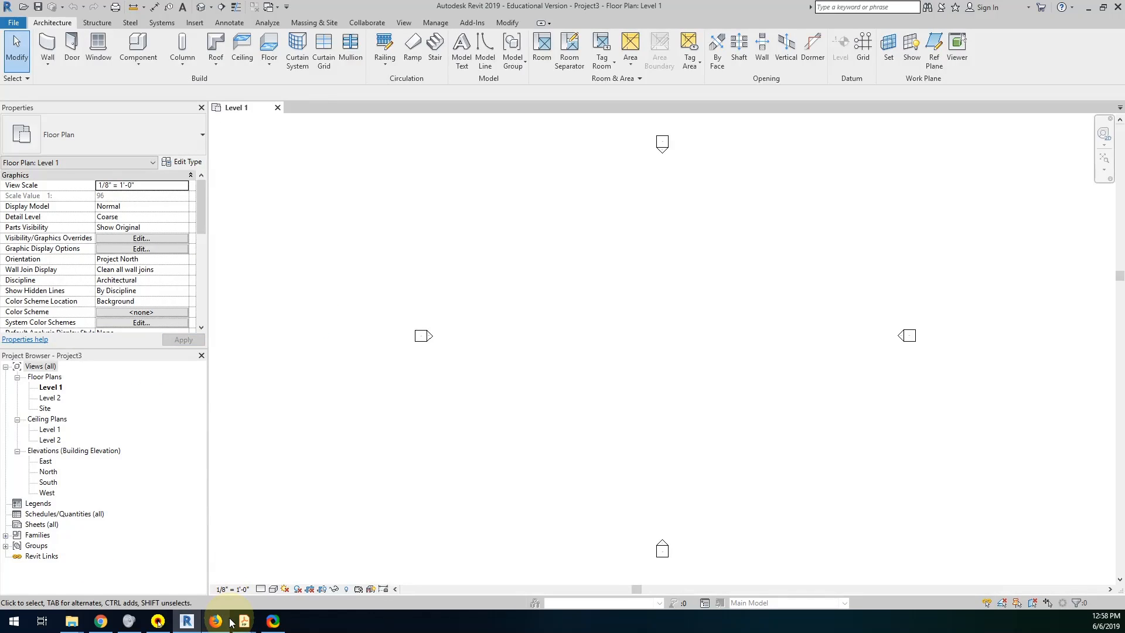
Consult the exterior wall settings in the PDF lesson and start a wall in Revit with the type Generic - 12".
{"action": "mouse_move", "coordinate": [245, 620]}
{"action": "left_click", "coordinate": [286, 582]}
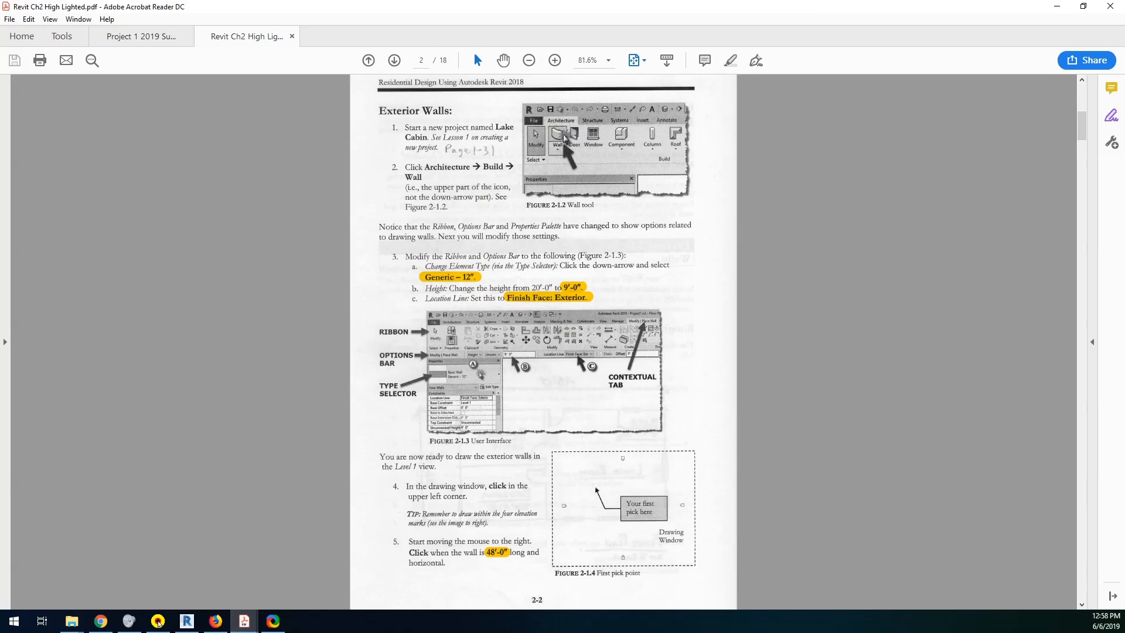
{"action": "key", "text": "alt+Tab"}
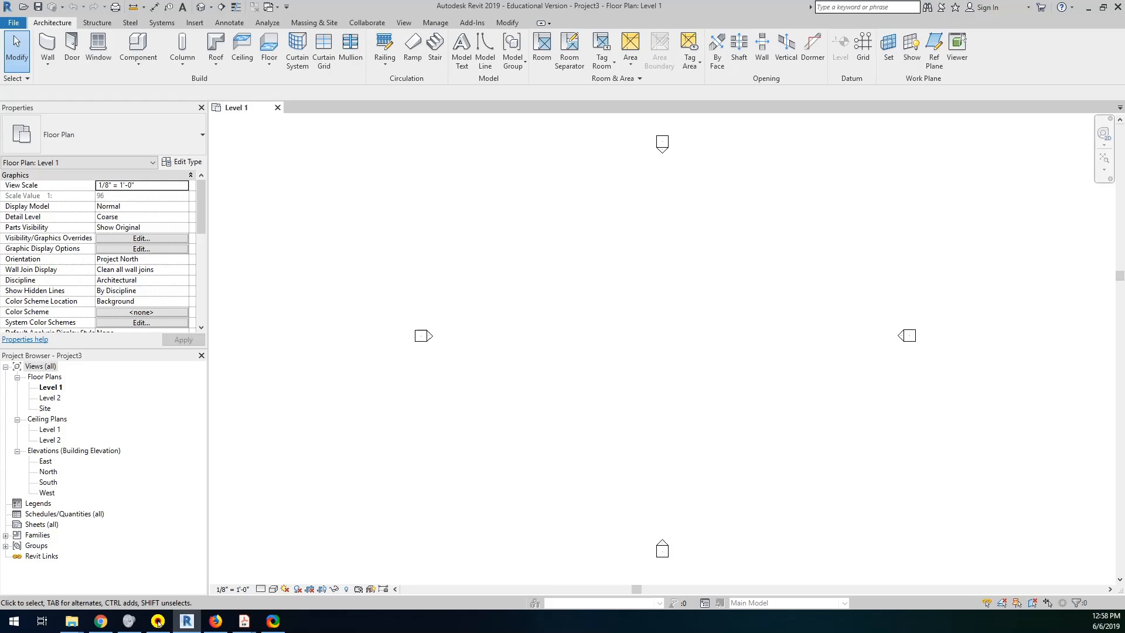
{"action": "left_click", "coordinate": [45, 44]}
{"action": "left_click", "coordinate": [66, 136]}
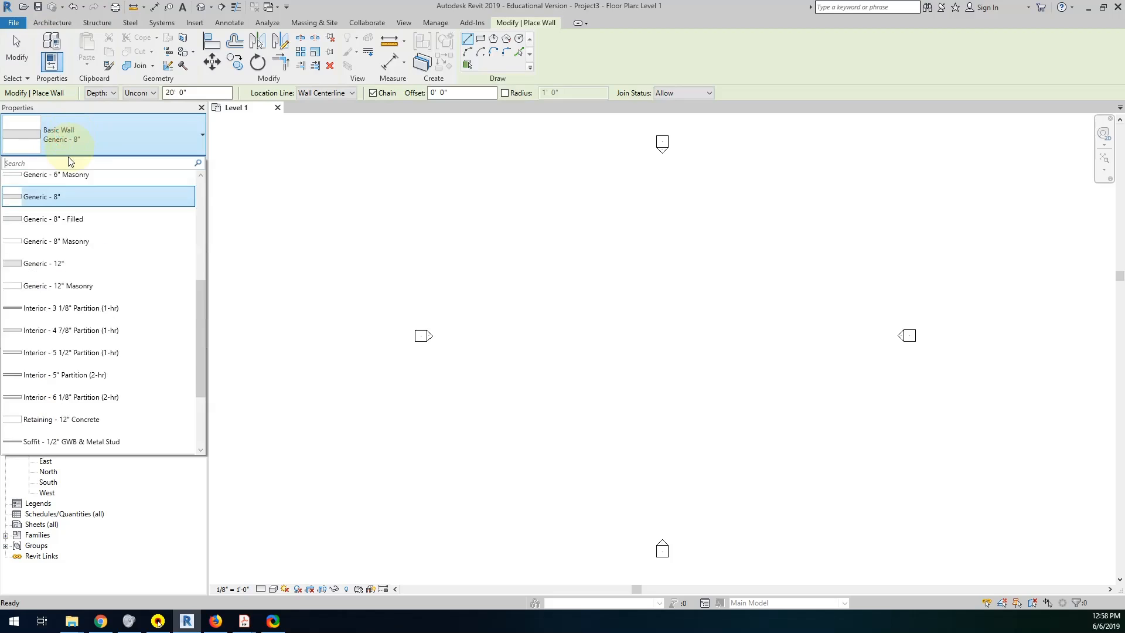
{"action": "left_click", "coordinate": [58, 264]}
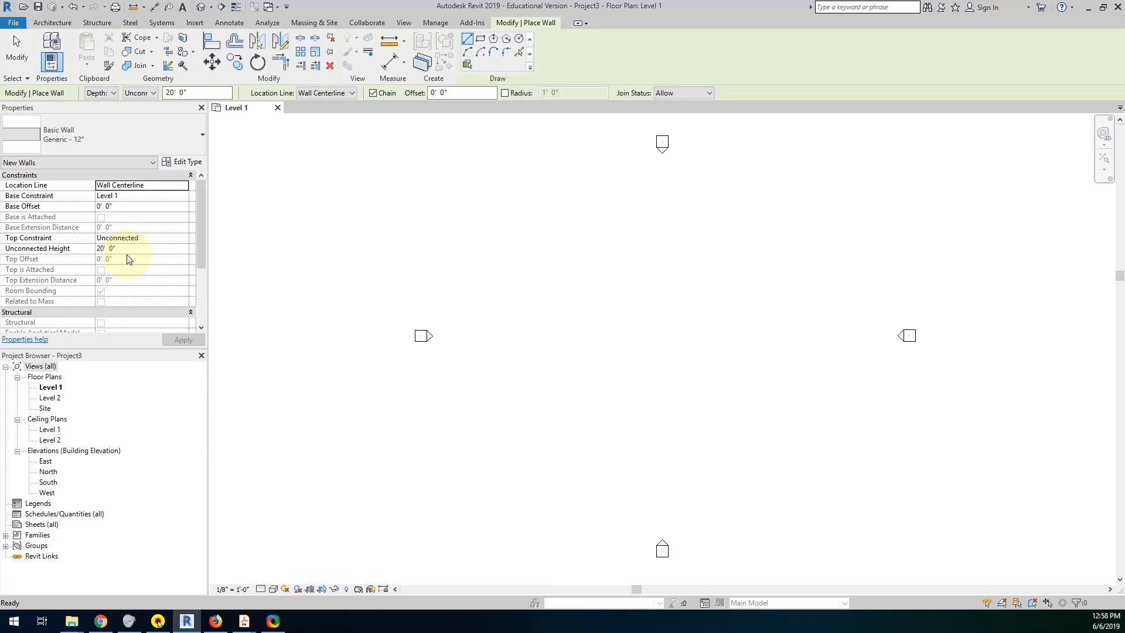
Set the new wall's unconnected height to 9' 0" and its location line to Finish Face: Exterior.
{"action": "left_click", "coordinate": [191, 92]}
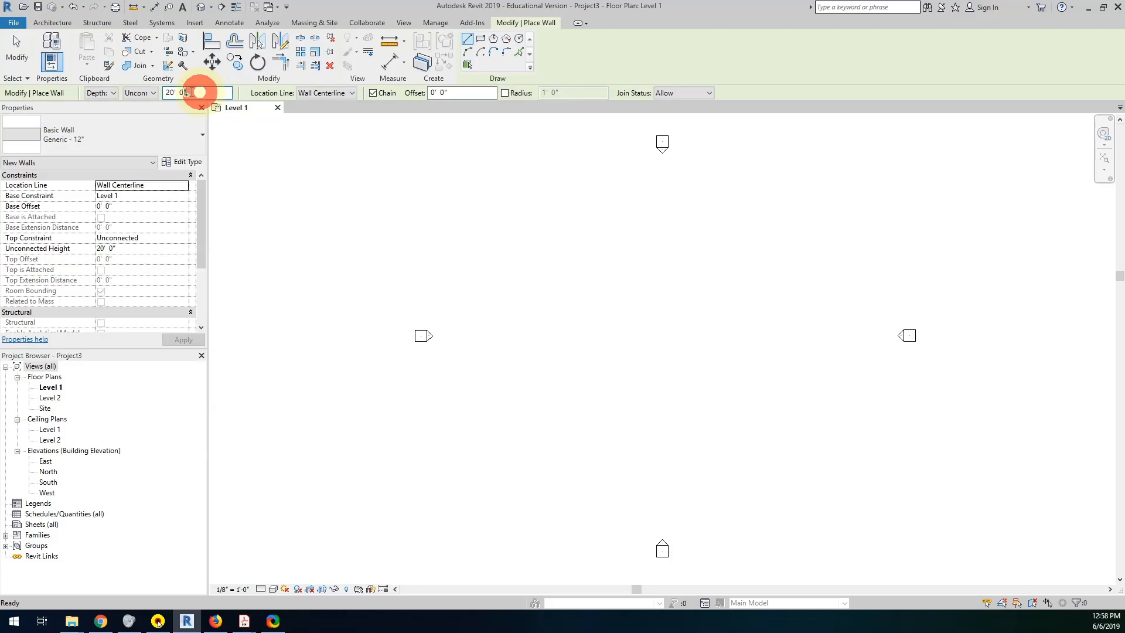
{"action": "left_click_drag", "start_coordinate": [191, 92], "coordinate": [136, 89]}
{"action": "type", "text": "9 0"}
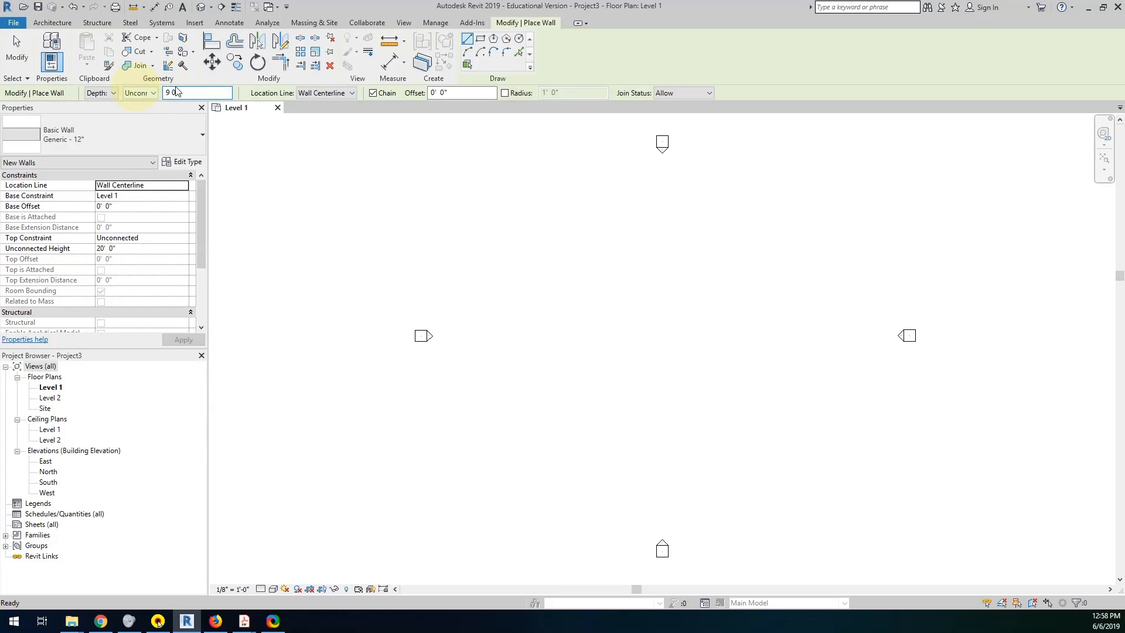
{"action": "left_click", "coordinate": [306, 94]}
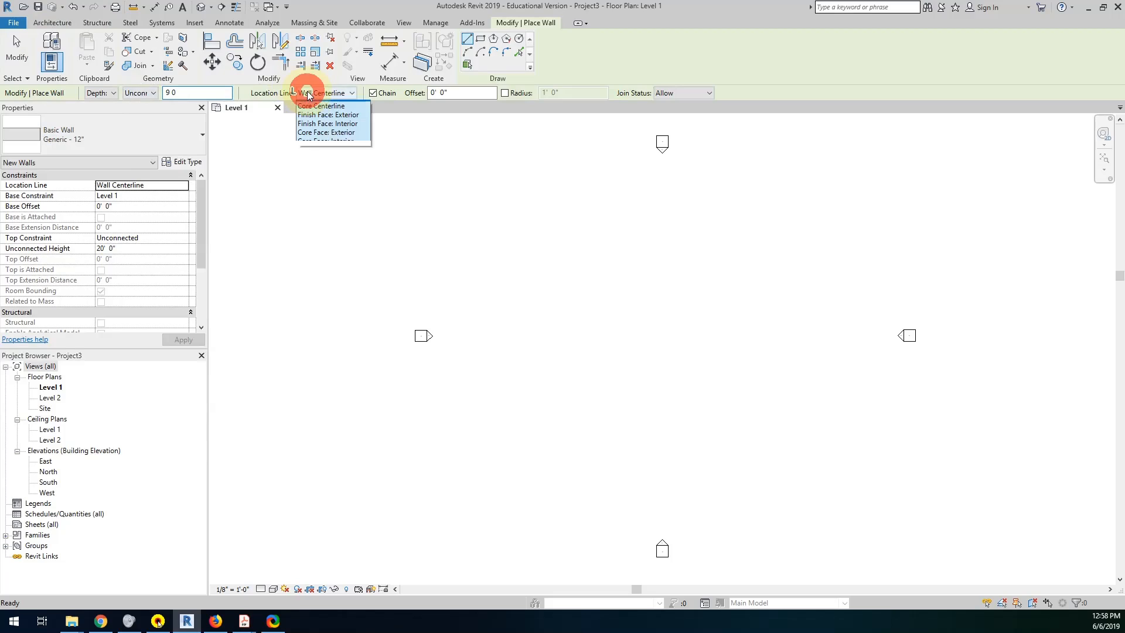
{"action": "left_click", "coordinate": [315, 123]}
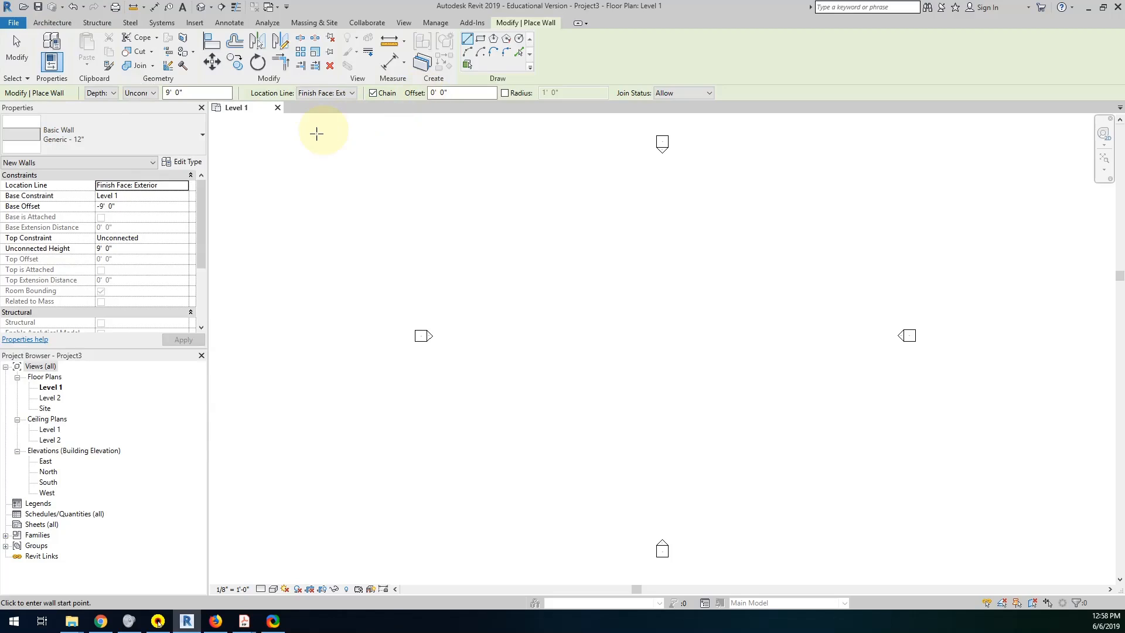
Set the new wall's base offset to 0 so it starts at Level 1.
{"action": "left_click", "coordinate": [120, 209]}
{"action": "left_click", "coordinate": [69, 210]}
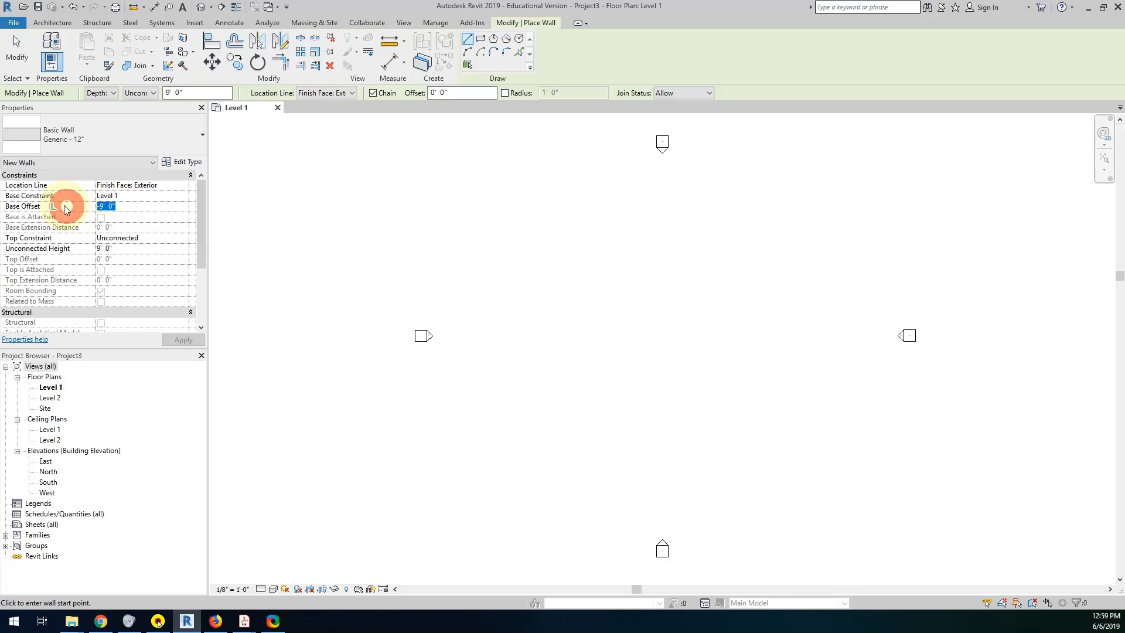
{"action": "type", "text": "0"}
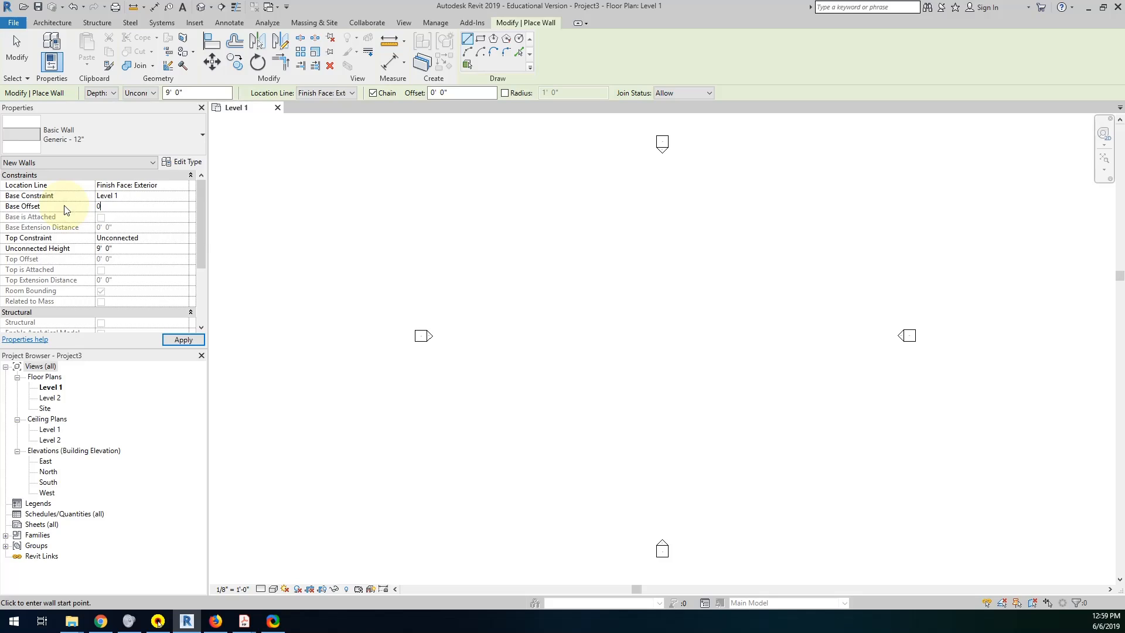
{"action": "key", "text": "Tab"}
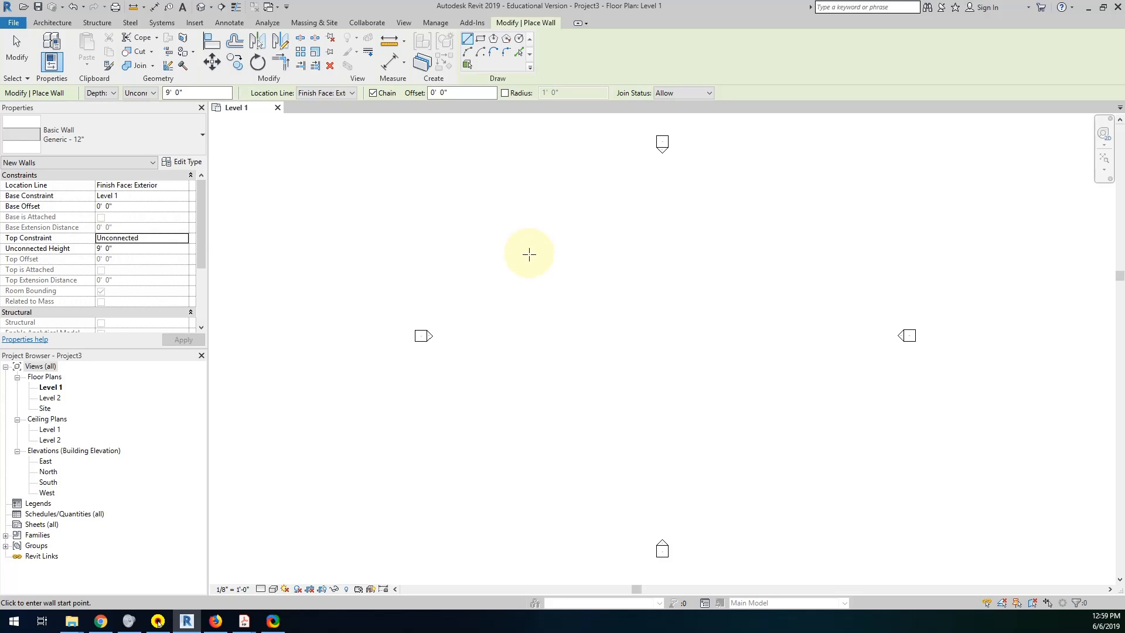
Draw the north exterior wall 48' long, running horizontally east inside the four elevation marks.
{"action": "left_click", "coordinate": [524, 253]}
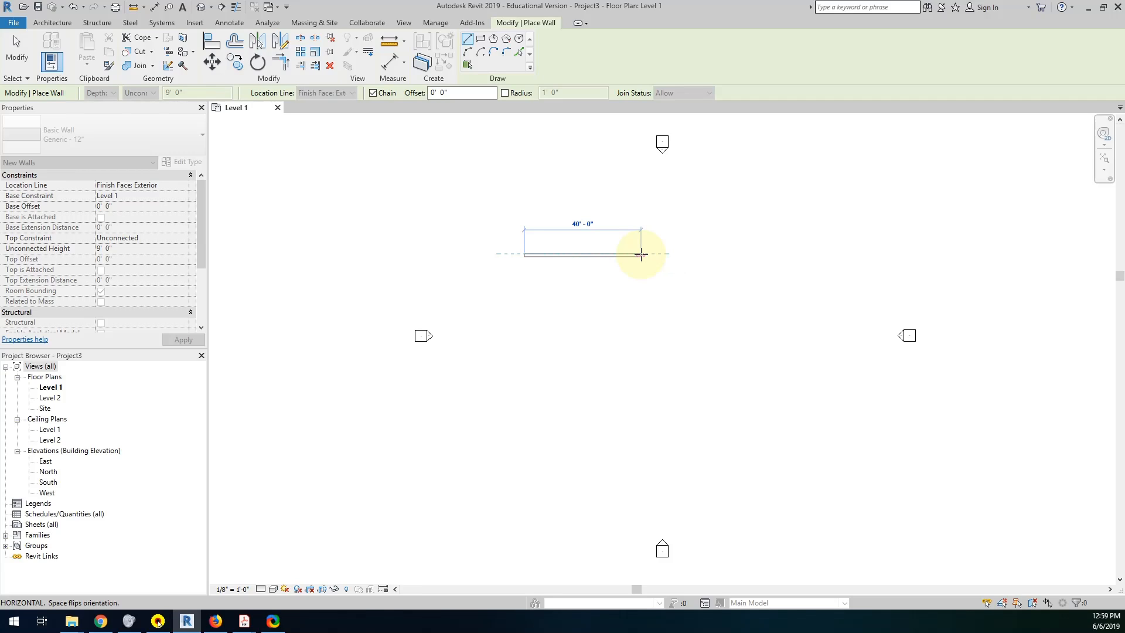
{"action": "type", "text": "48"}
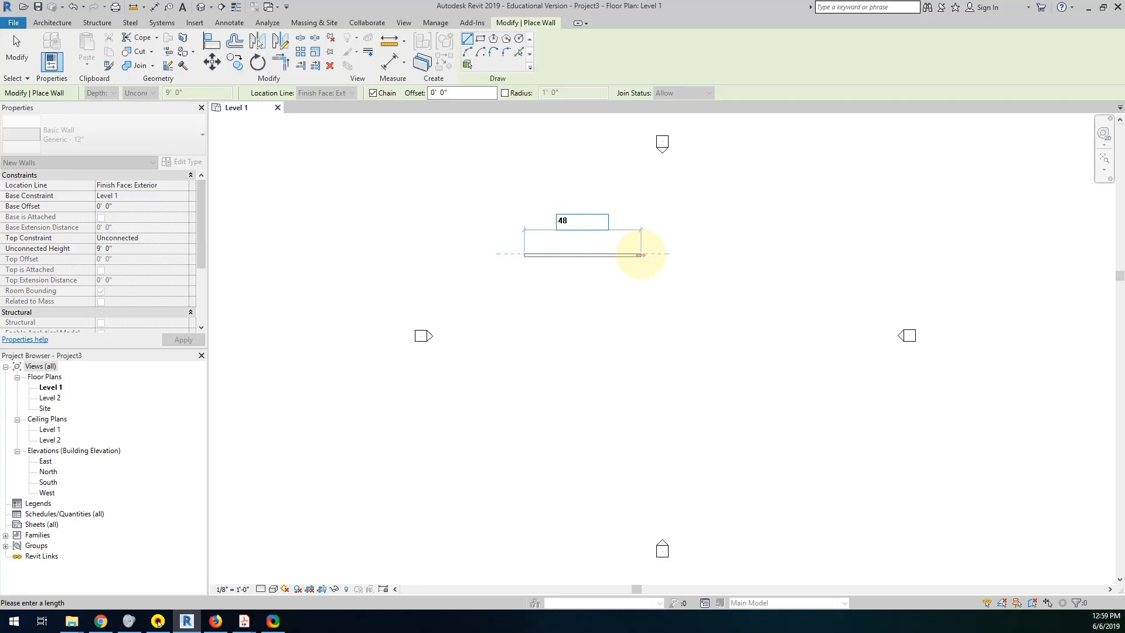
{"action": "key", "text": "Return"}
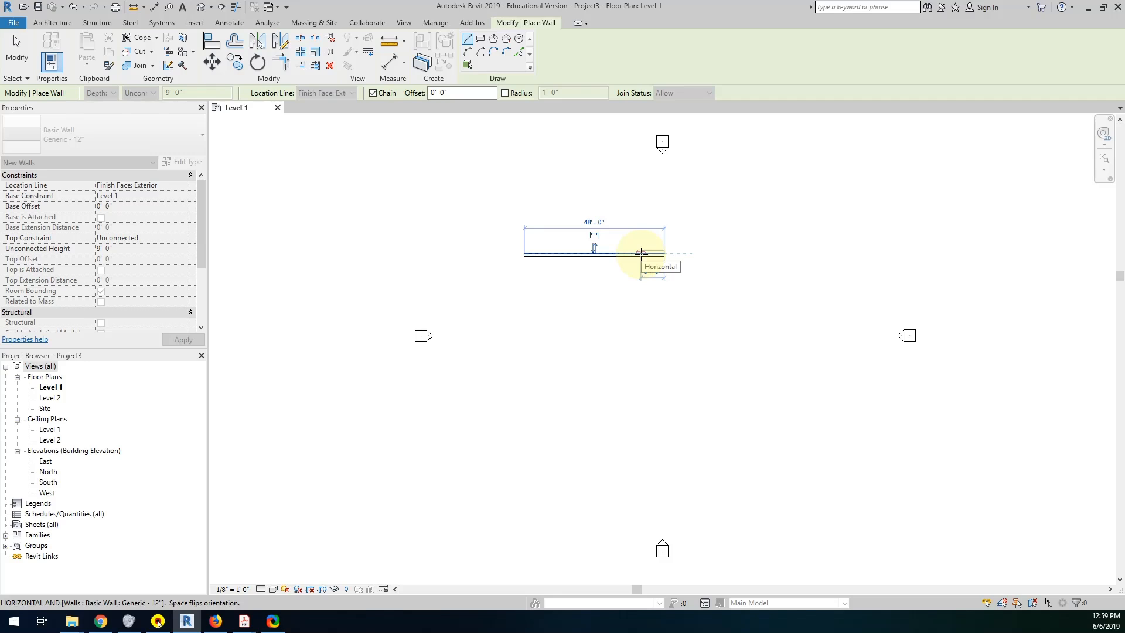
Check the second wall's length in the PDF lesson and draw the east exterior wall 26' straight south in Revit.
{"action": "left_click", "coordinate": [244, 621]}
{"action": "left_click", "coordinate": [296, 583]}
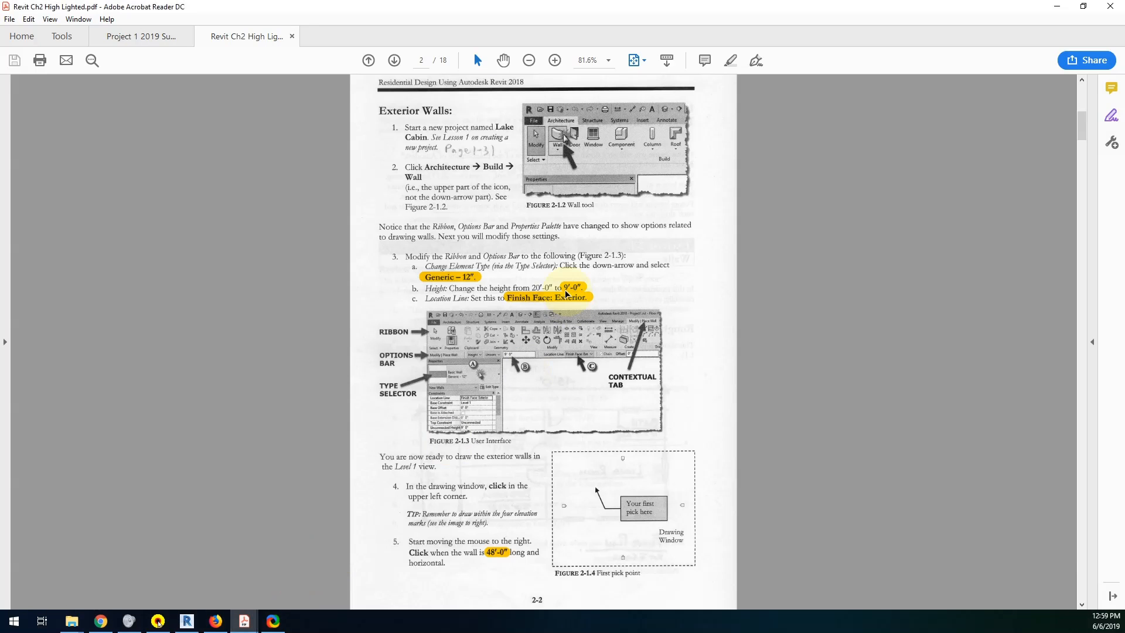
{"action": "scroll", "coordinate": [481, 556], "scroll_direction": "down", "scroll_amount": 10}
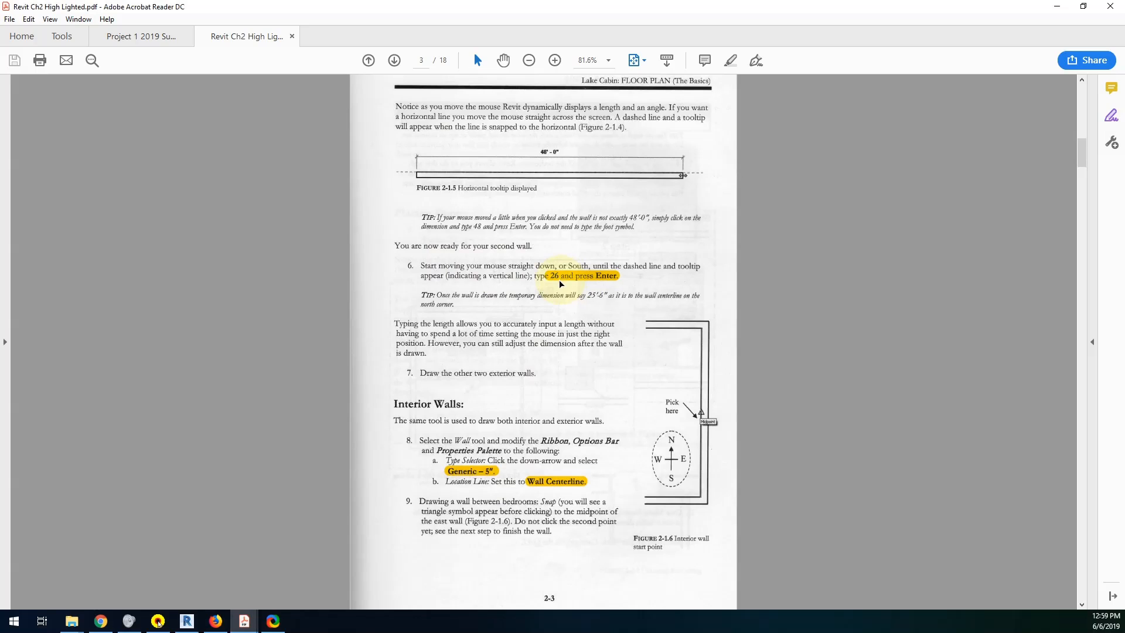
{"action": "left_click", "coordinate": [187, 621]}
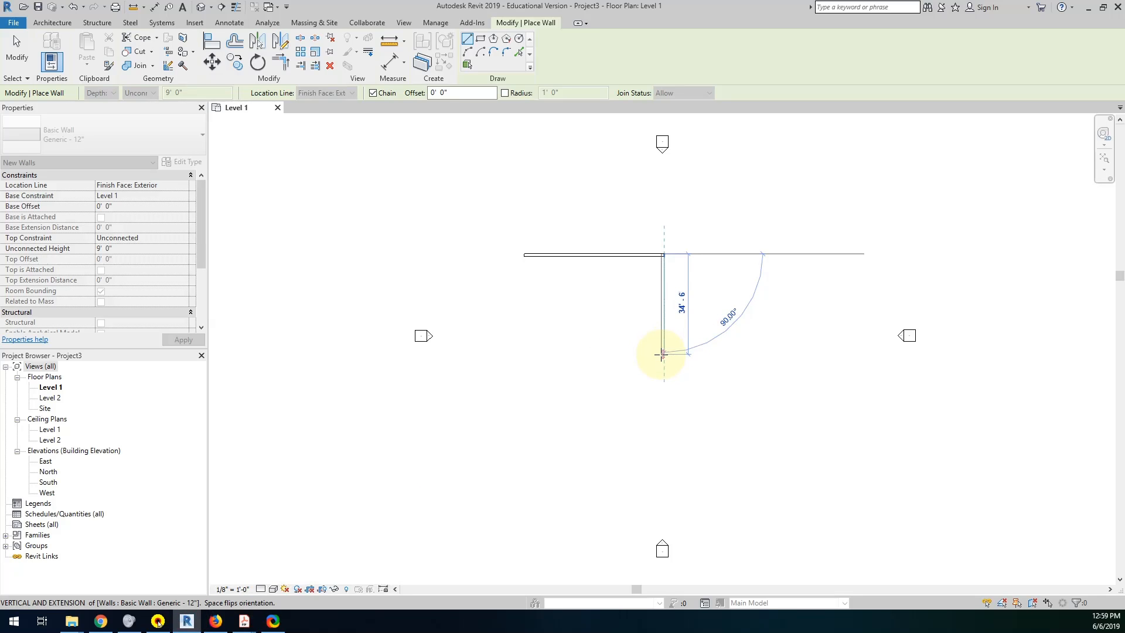
{"action": "type", "text": "26"}
{"action": "key", "text": "Return"}
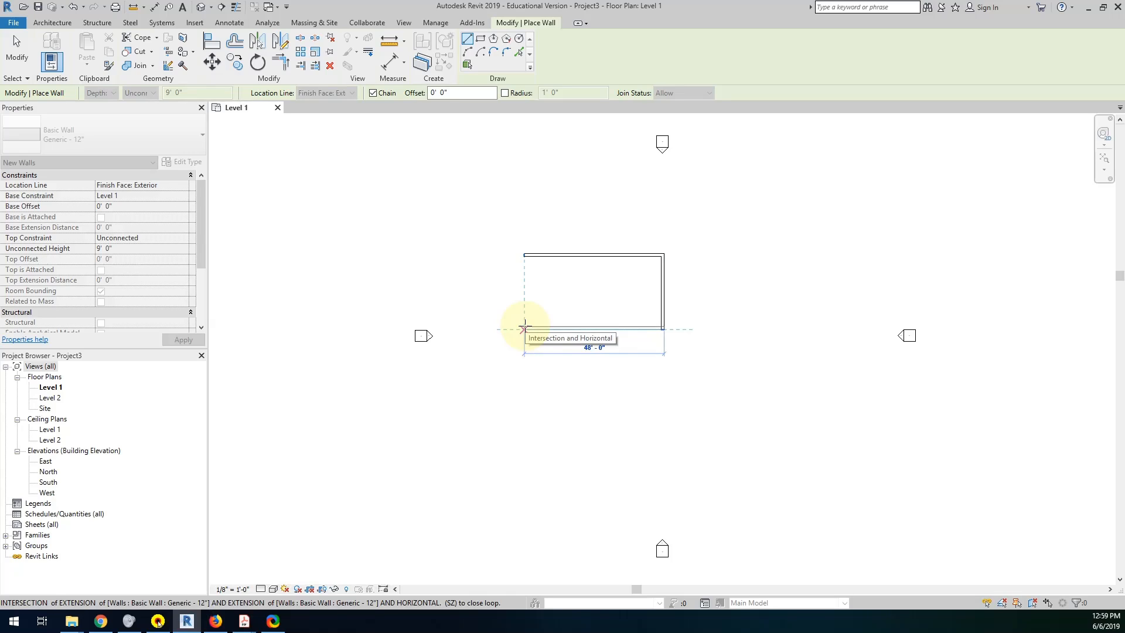
Draw the south and west exterior walls back to the chain's start to close the rectangle, and end the Wall tool.
{"action": "left_click", "coordinate": [525, 328]}
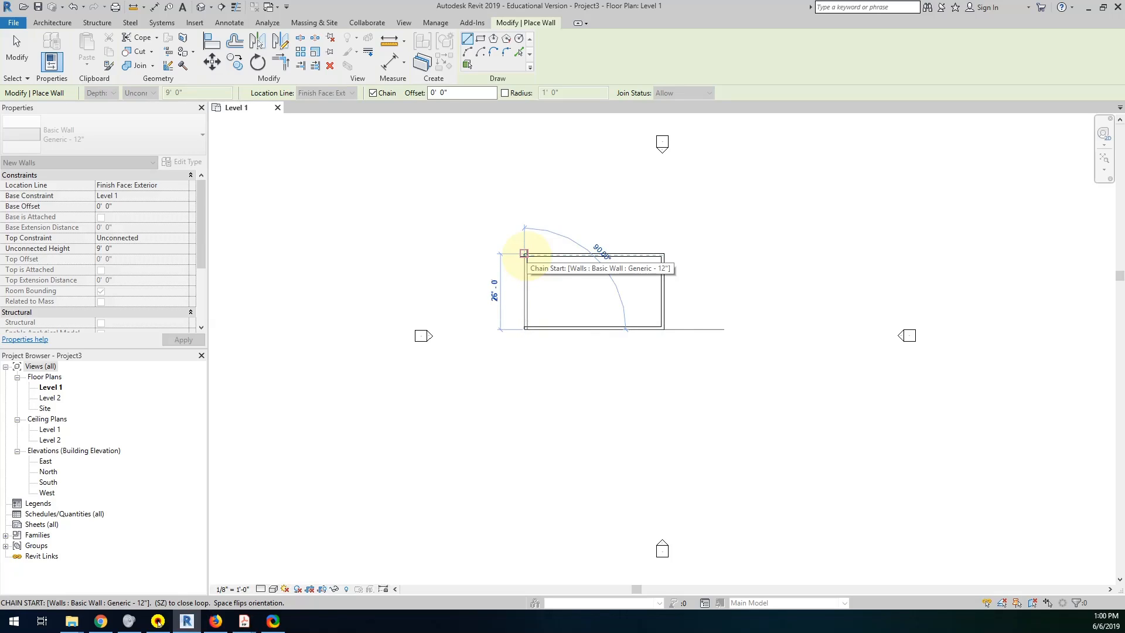
{"action": "left_click", "coordinate": [524, 253]}
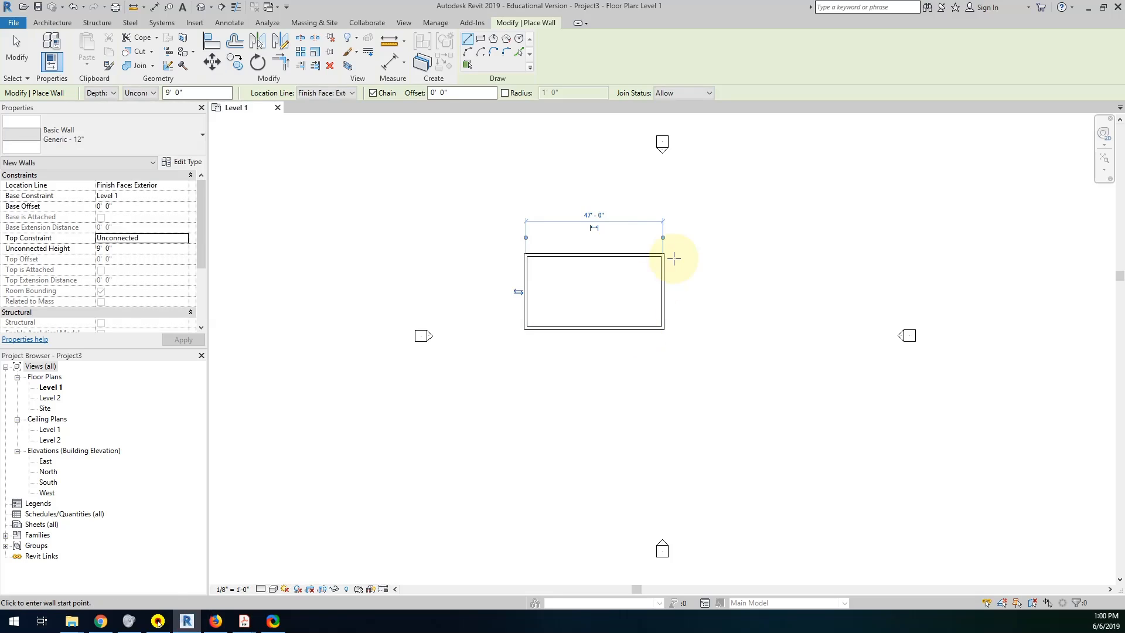
{"action": "scroll", "coordinate": [641, 241], "scroll_direction": "up", "scroll_amount": 2}
{"action": "scroll", "coordinate": [544, 248], "scroll_direction": "up", "scroll_amount": 1}
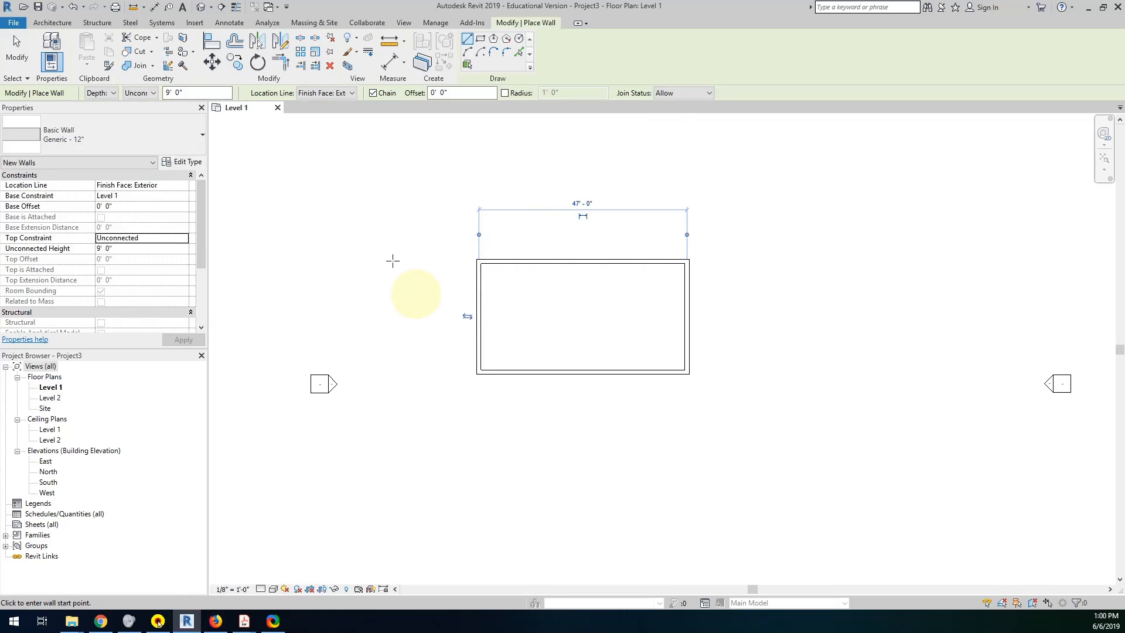
{"action": "left_click", "coordinate": [16, 59]}
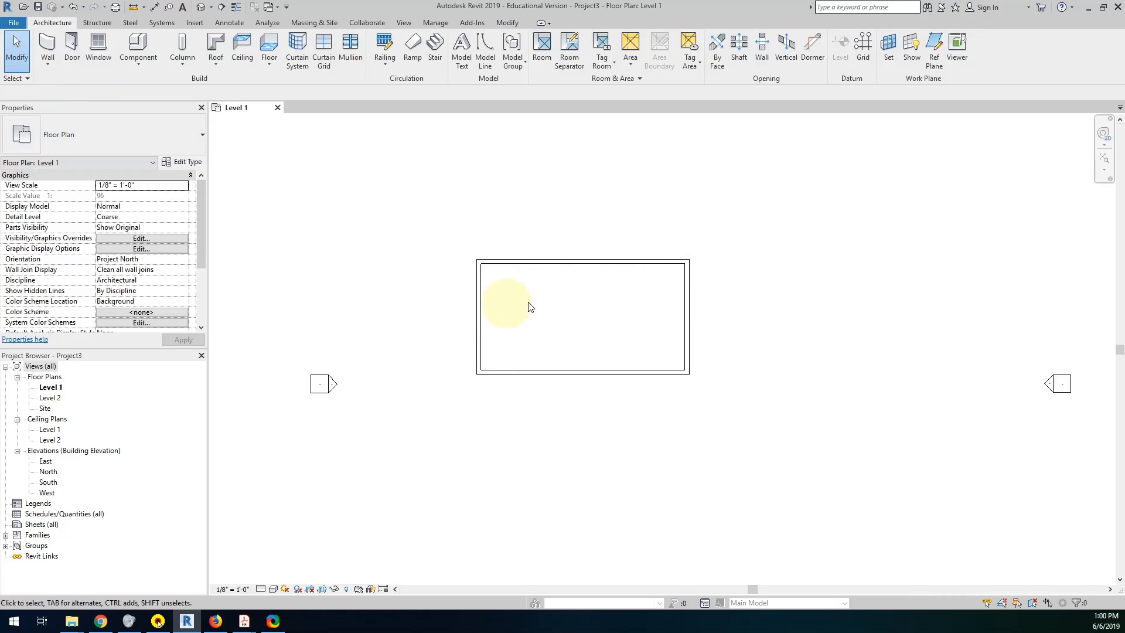
Flip the north wall's orientation and flip it back so its exterior side faces outward.
{"action": "left_click", "coordinate": [552, 261]}
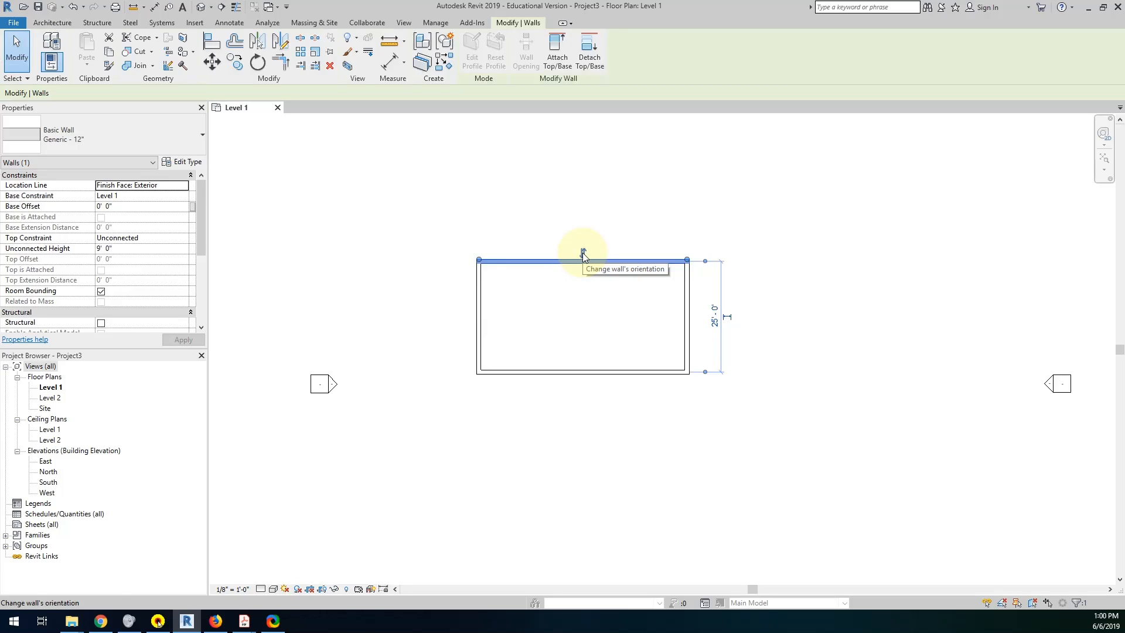
{"action": "left_click", "coordinate": [583, 253]}
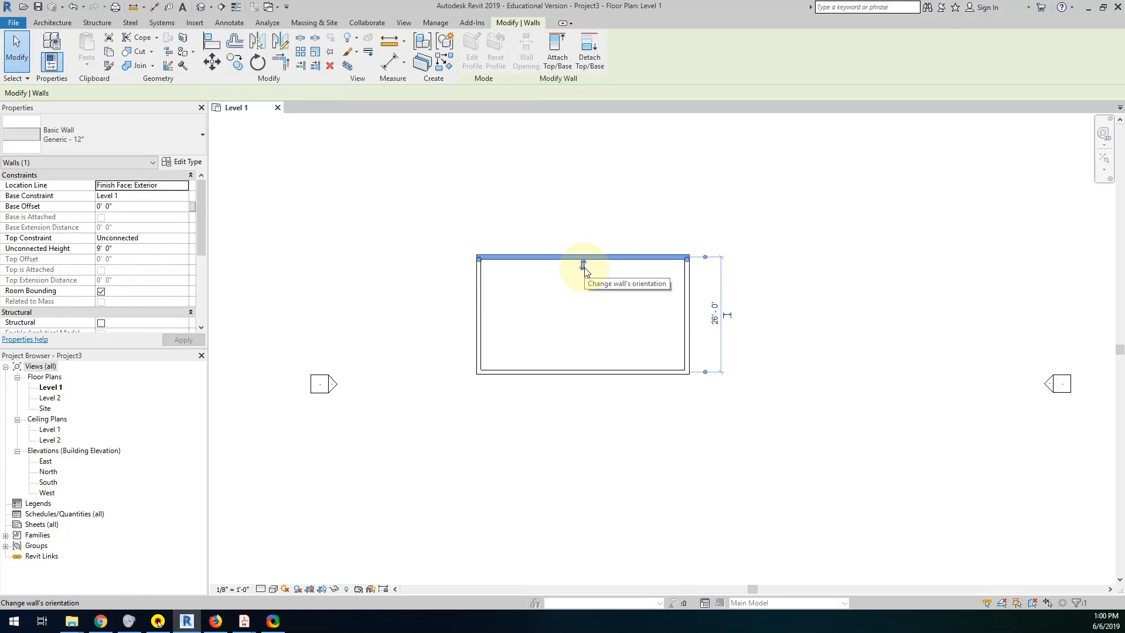
{"action": "left_click", "coordinate": [583, 266]}
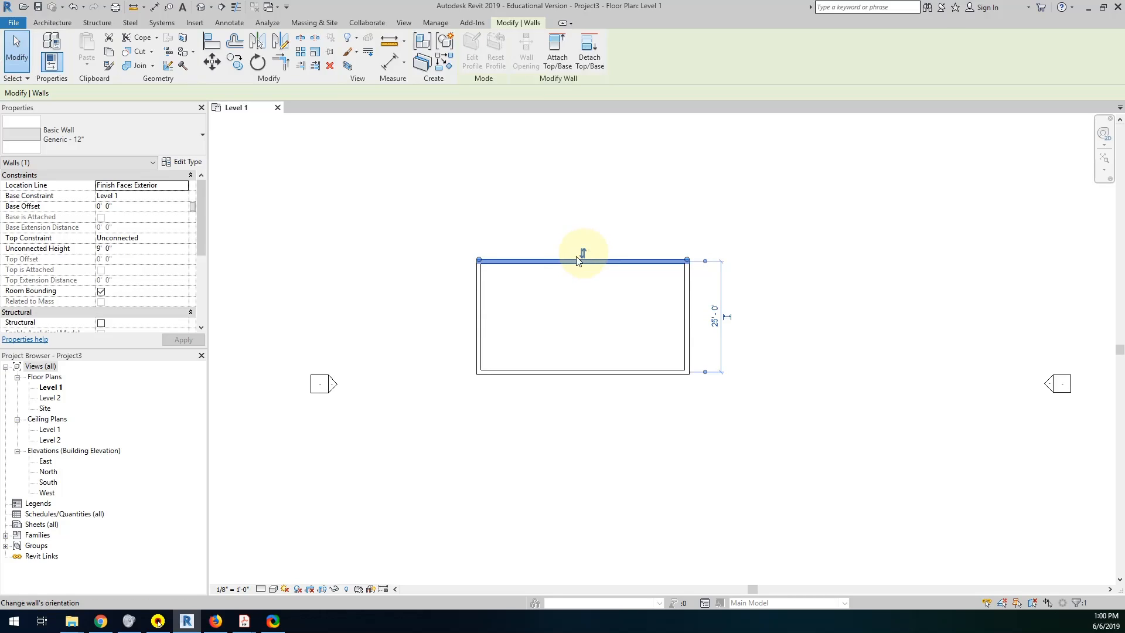
Select the east, south and west walls in turn to check which side their orientation arrows are on.
{"action": "left_click", "coordinate": [687, 302]}
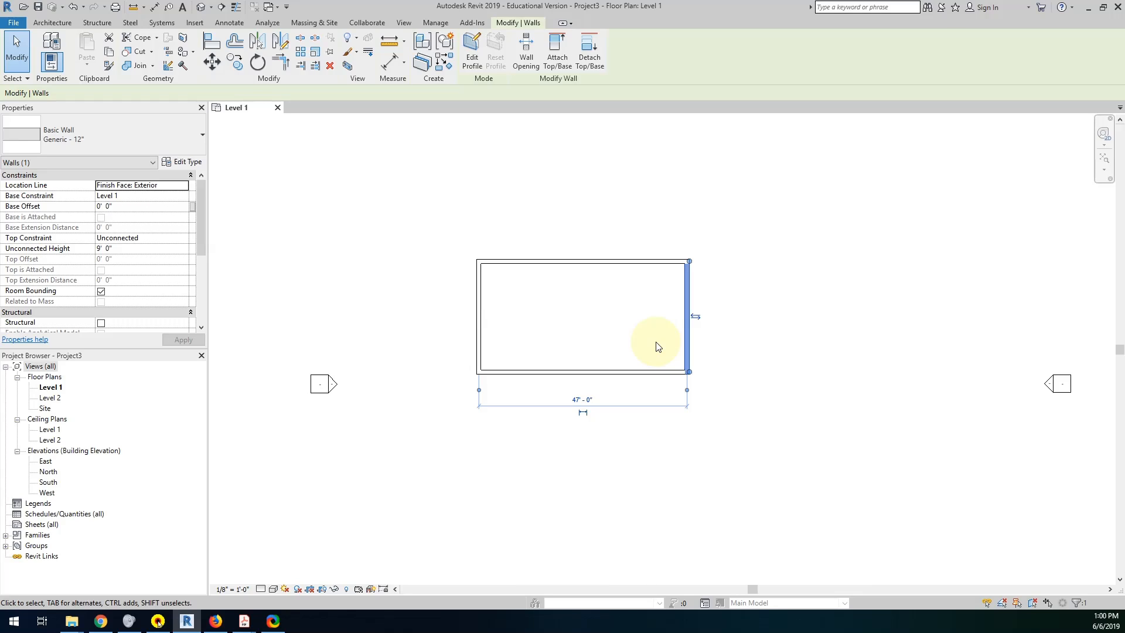
{"action": "left_click", "coordinate": [613, 373]}
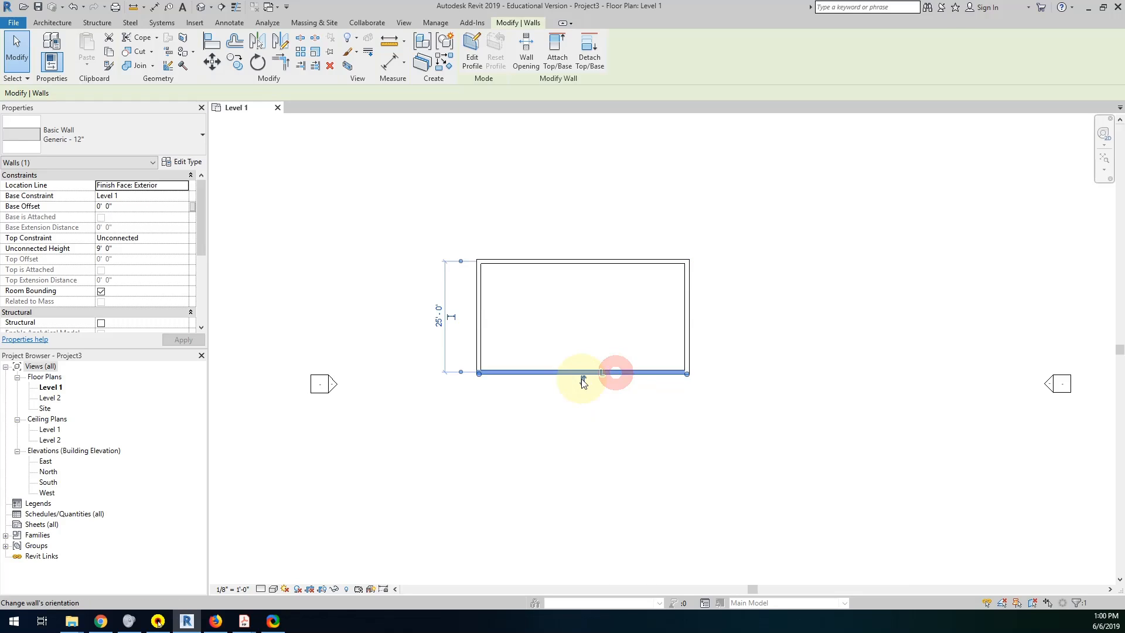
{"action": "left_click", "coordinate": [477, 335]}
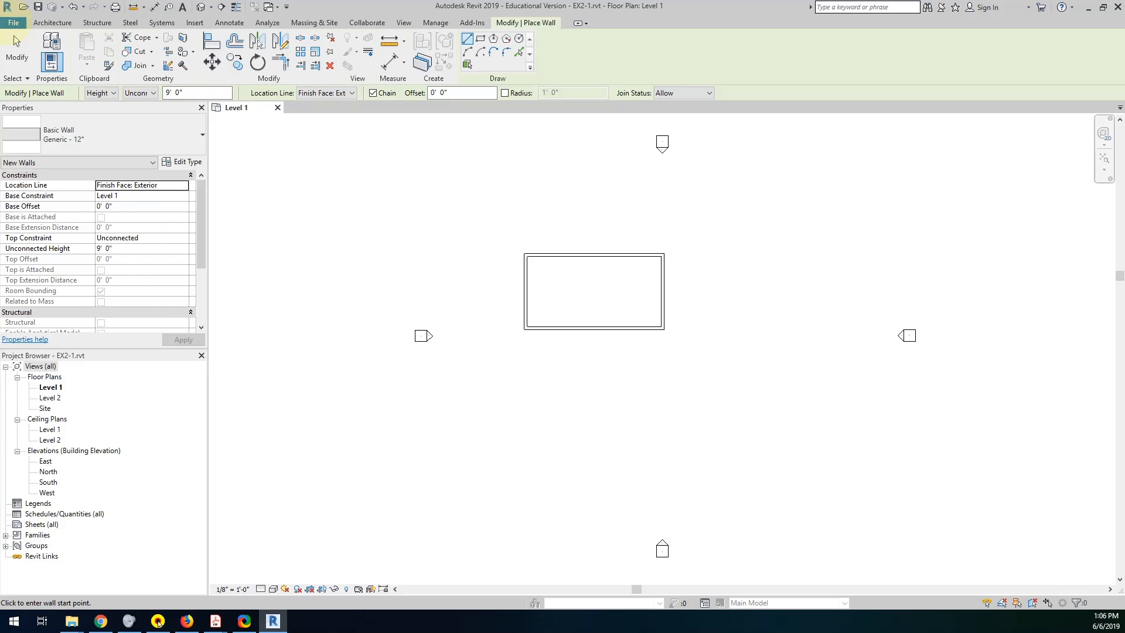
Start the Wall tool for the interior walls and set the location line to Wall Centerline.
{"action": "left_click", "coordinate": [52, 23]}
{"action": "left_click", "coordinate": [46, 44]}
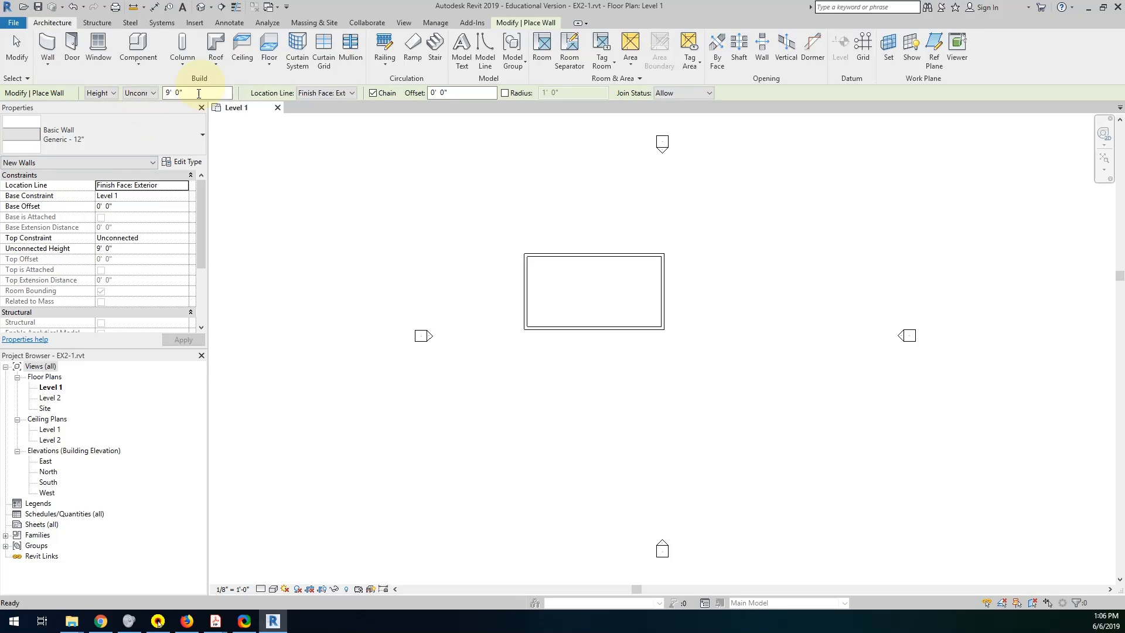
{"action": "left_click", "coordinate": [197, 92]}
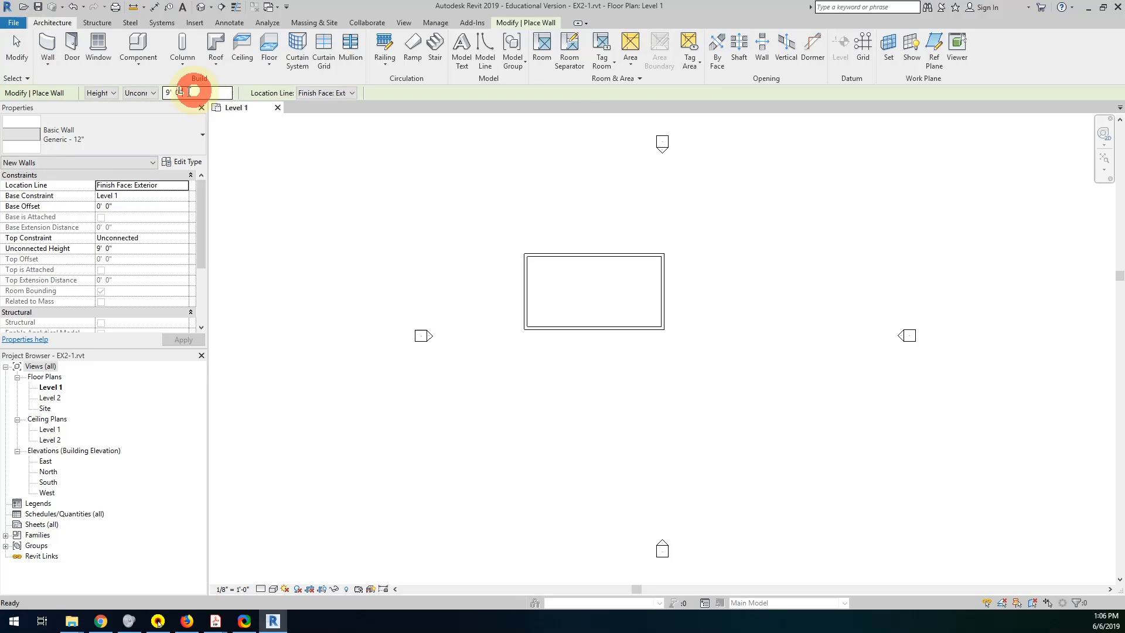
{"action": "left_click", "coordinate": [340, 93]}
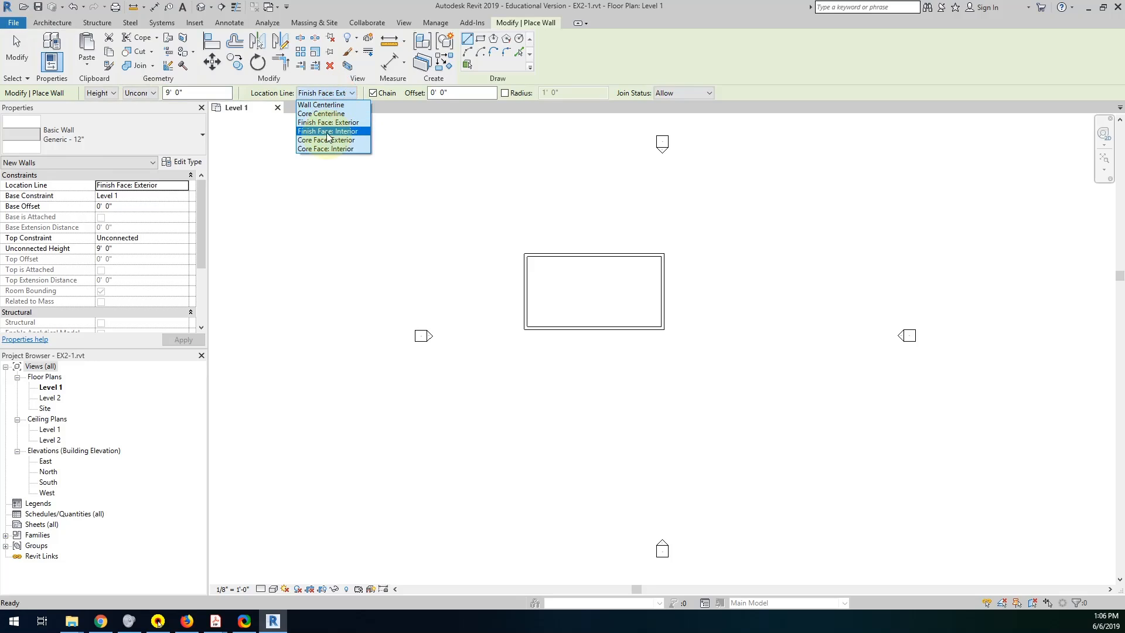
{"action": "left_click", "coordinate": [323, 105]}
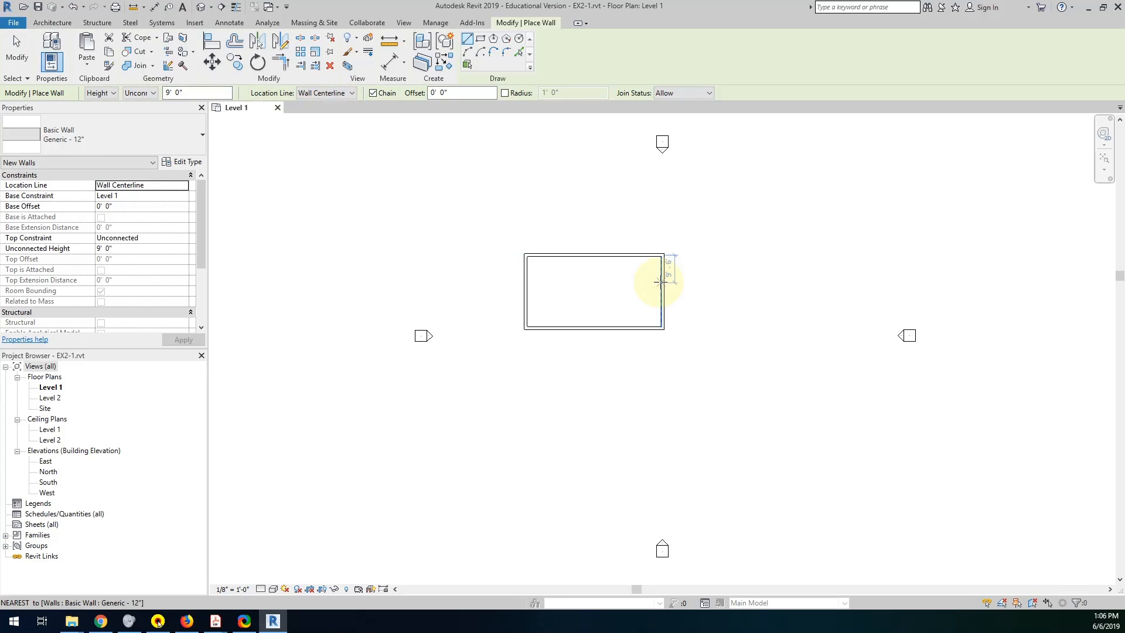
{"action": "scroll", "coordinate": [654, 294], "scroll_direction": "up", "scroll_amount": 2}
{"action": "scroll", "coordinate": [655, 294], "scroll_direction": "up", "scroll_amount": 2}
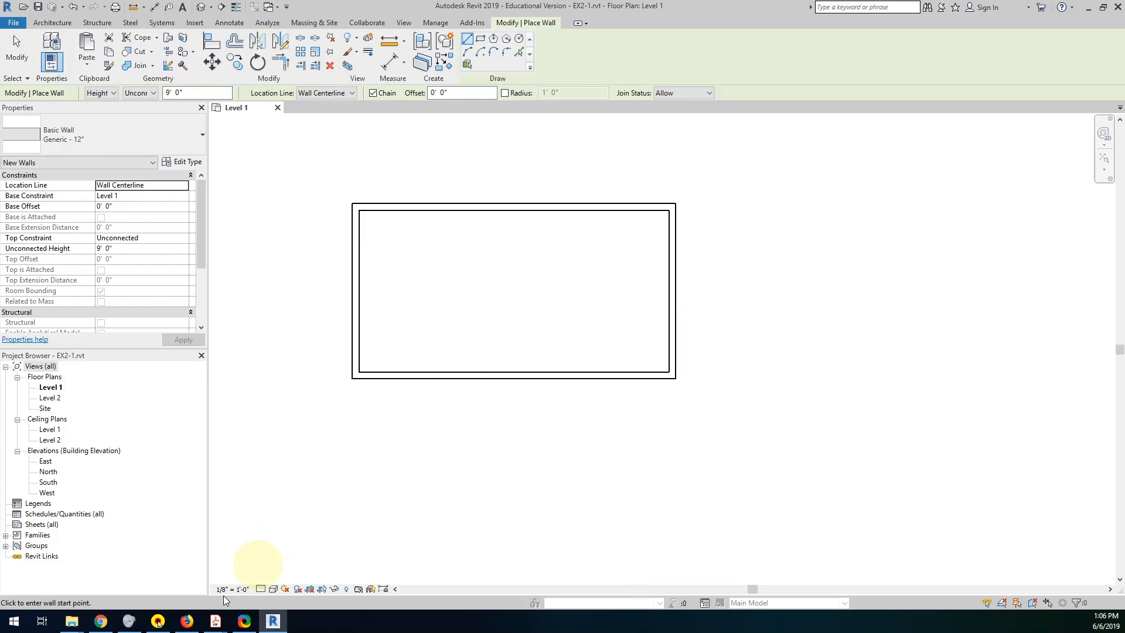
Read the interior wall instructions in the PDF lesson for the wall type, start point and length, and return to Revit.
{"action": "mouse_move", "coordinate": [216, 621]}
{"action": "left_click", "coordinate": [265, 586]}
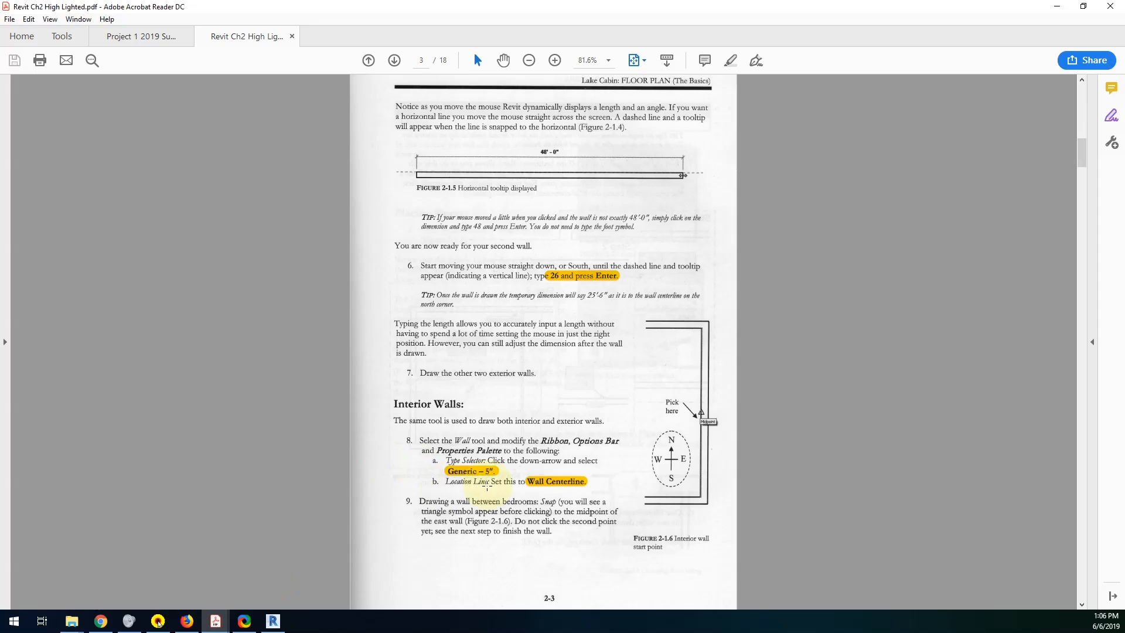
{"action": "scroll", "coordinate": [495, 486], "scroll_direction": "down", "scroll_amount": 3}
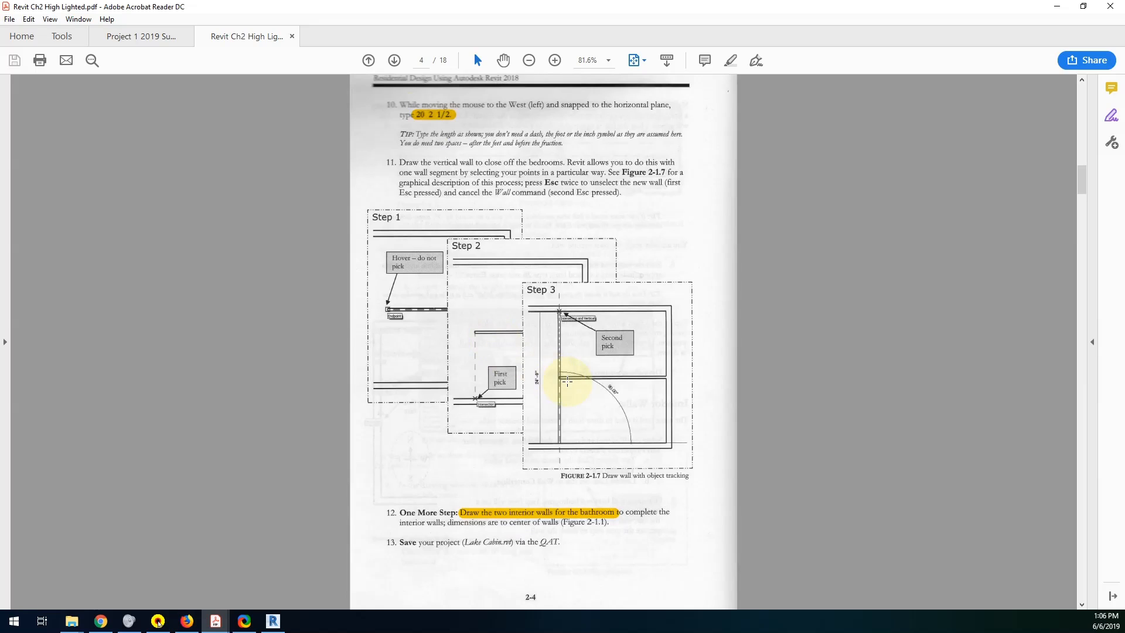
{"action": "scroll", "coordinate": [502, 381], "scroll_direction": "up", "scroll_amount": 3}
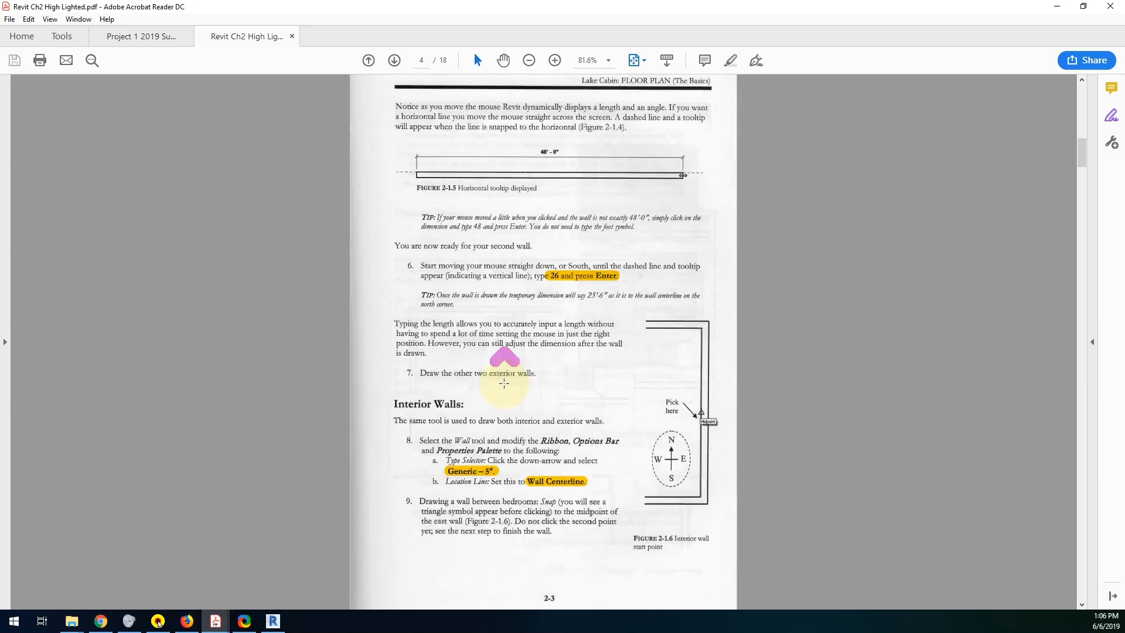
{"action": "left_click", "coordinate": [273, 621]}
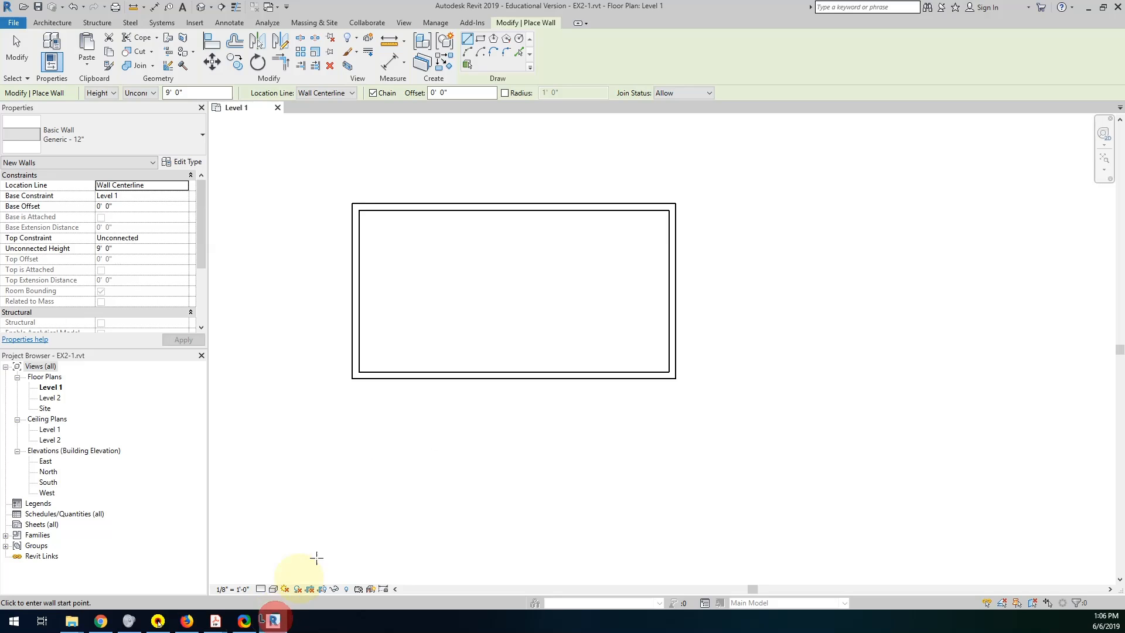
Cancel the wall segment started with the exterior type, restart the Wall tool and choose the Generic - 5" wall type.
{"action": "left_click", "coordinate": [668, 291]}
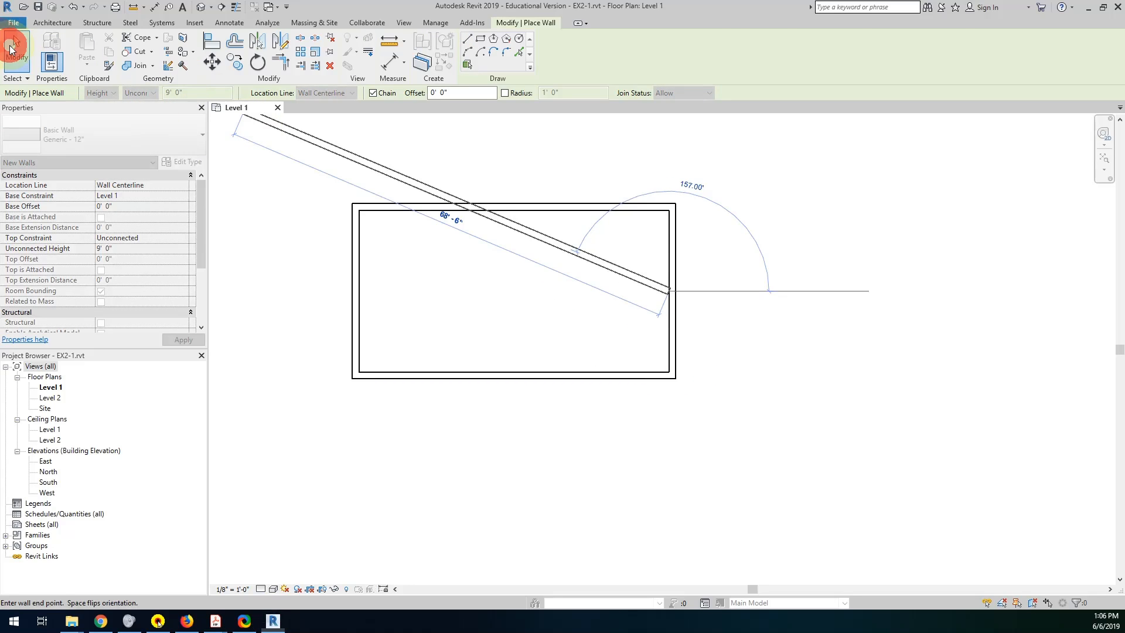
{"action": "left_click", "coordinate": [16, 49]}
{"action": "left_click", "coordinate": [48, 46]}
{"action": "left_click", "coordinate": [74, 132]}
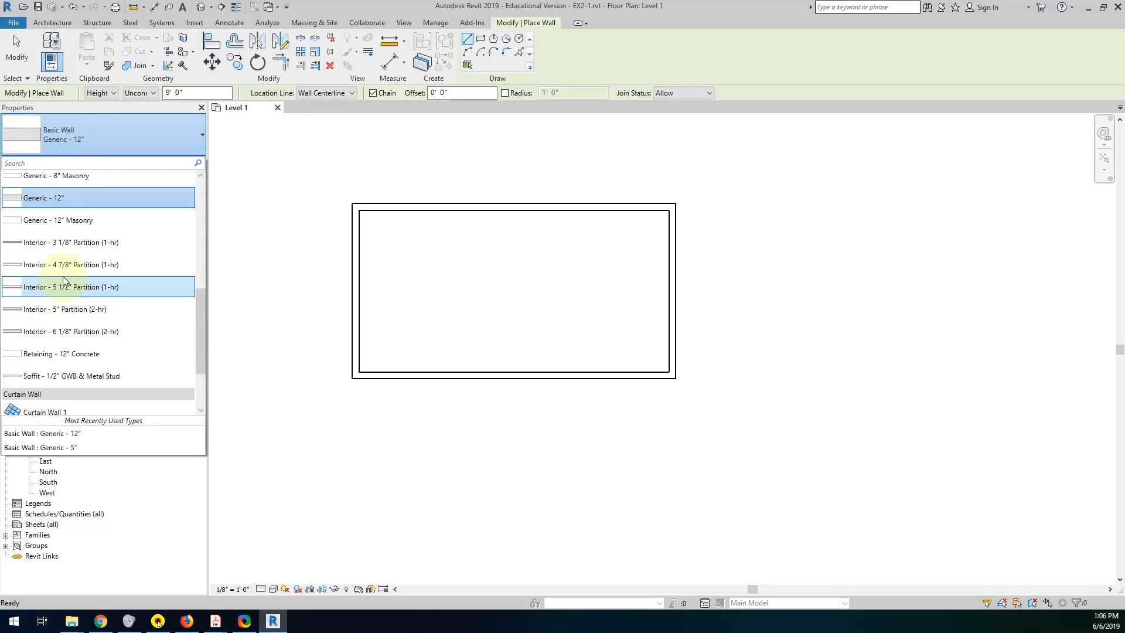
{"action": "scroll", "coordinate": [65, 252], "scroll_direction": "up", "scroll_amount": 1}
{"action": "scroll", "coordinate": [64, 246], "scroll_direction": "up", "scroll_amount": 4}
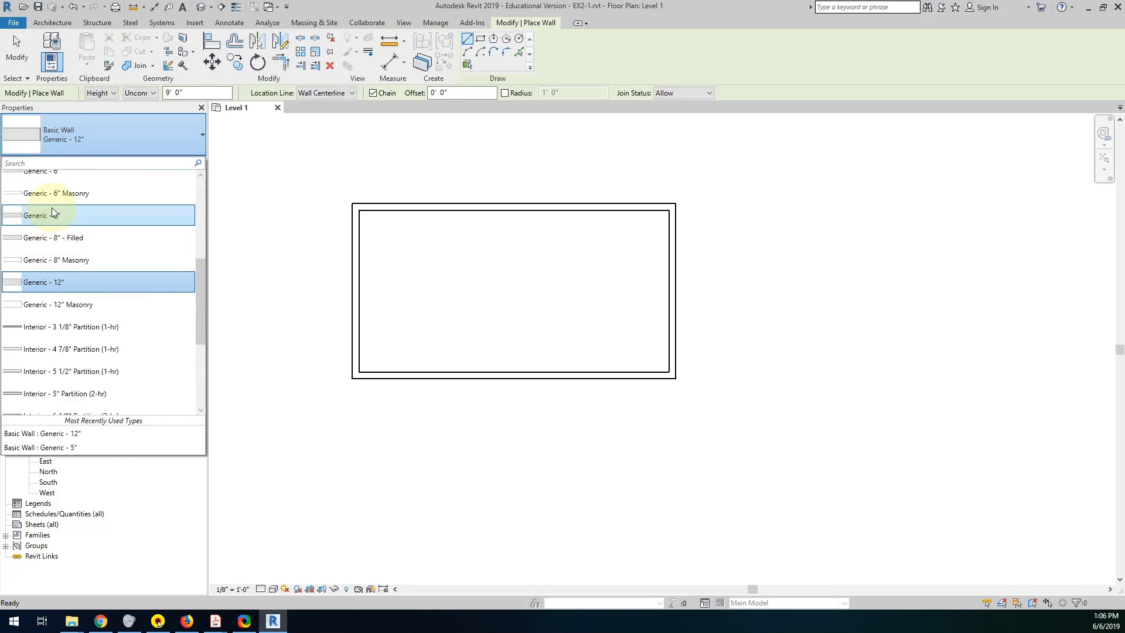
{"action": "left_click", "coordinate": [51, 205]}
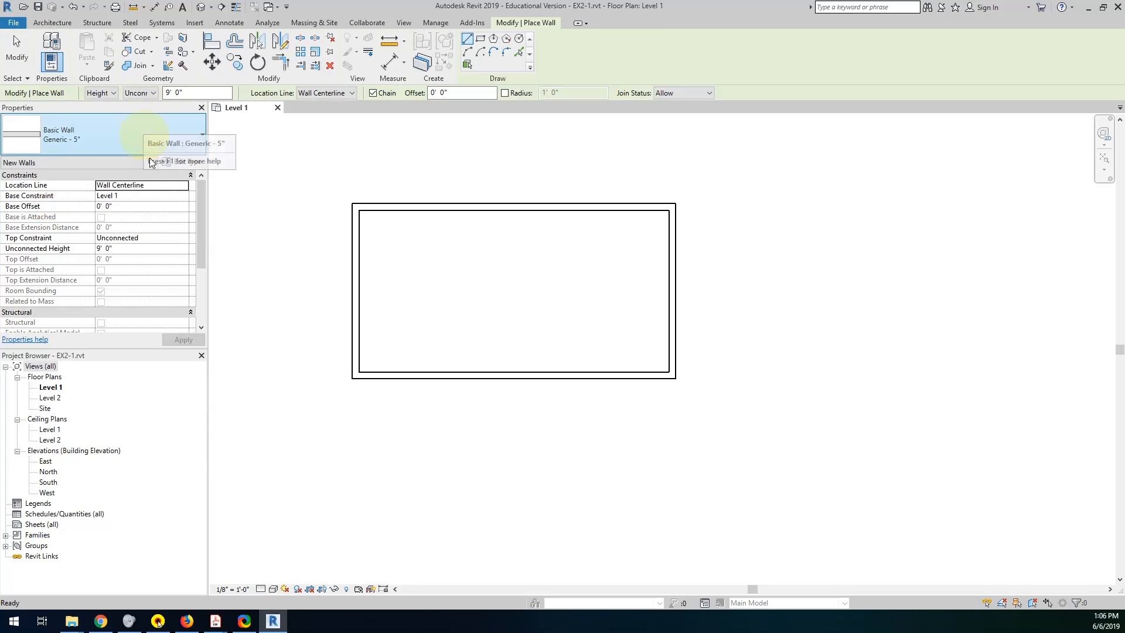
Draw the bedroom dividing wall 20' 2 1/2" straight west from the east wall's midpoint, and end the Wall tool.
{"action": "left_click", "coordinate": [668, 291]}
{"action": "type", "text": "20 2 1/2"}
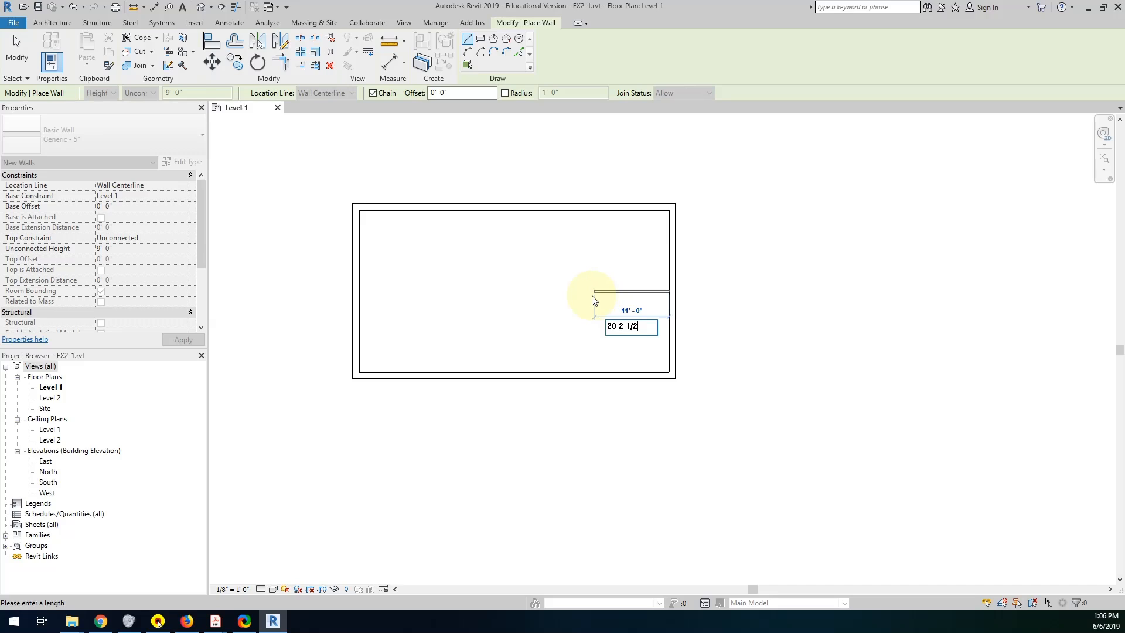
{"action": "key", "text": "Return"}
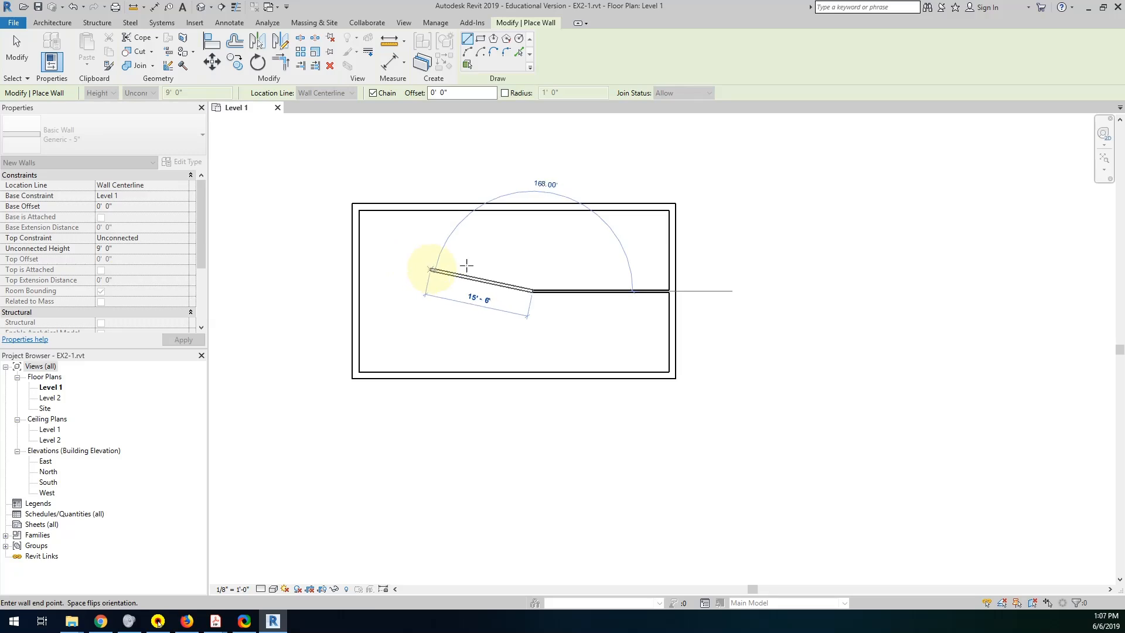
{"action": "key", "text": "Escape"}
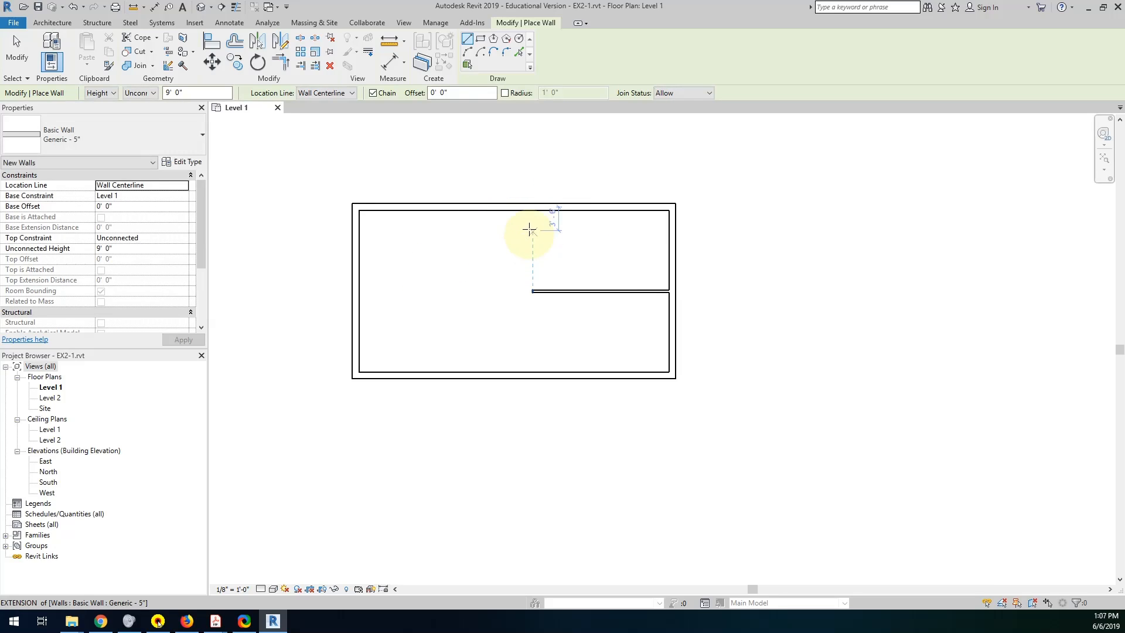
{"action": "key", "text": "Escape"}
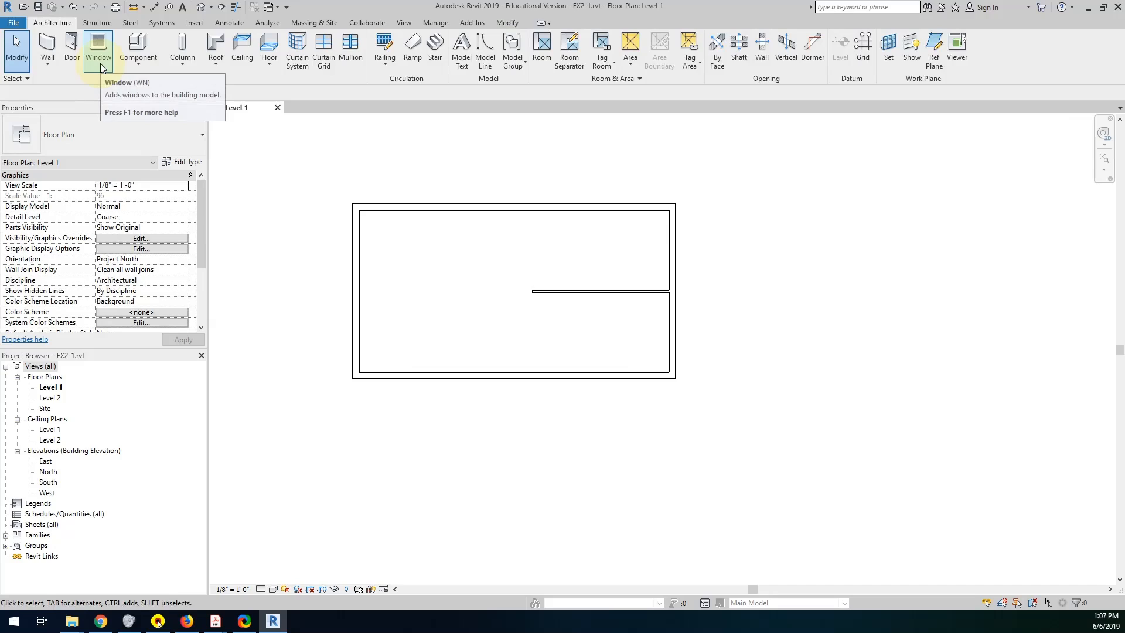
Draw a vertical wall from the north wall to the south wall, aligned with the dividing wall's west end, to close off the bedrooms.
{"action": "left_click", "coordinate": [45, 47]}
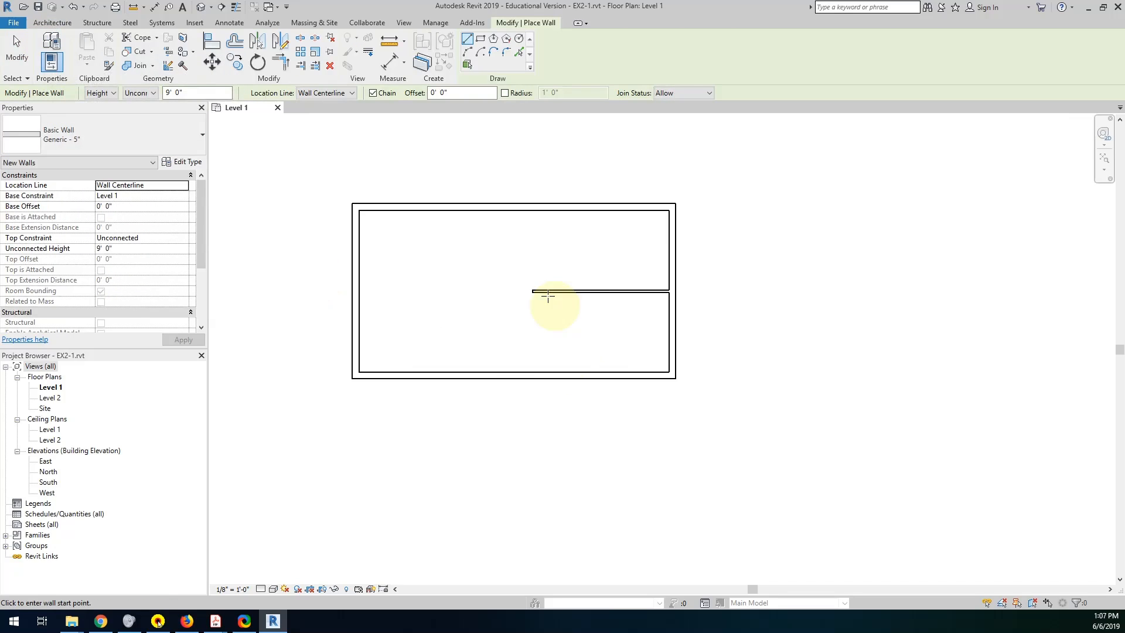
{"action": "left_click", "coordinate": [532, 291]}
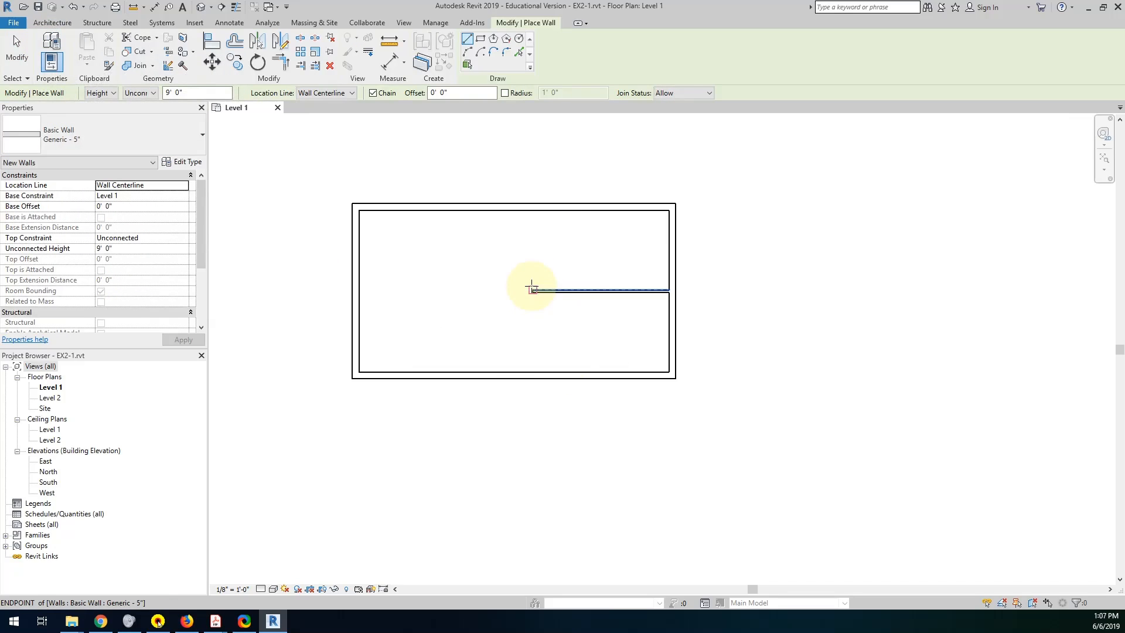
{"action": "left_click", "coordinate": [533, 210]}
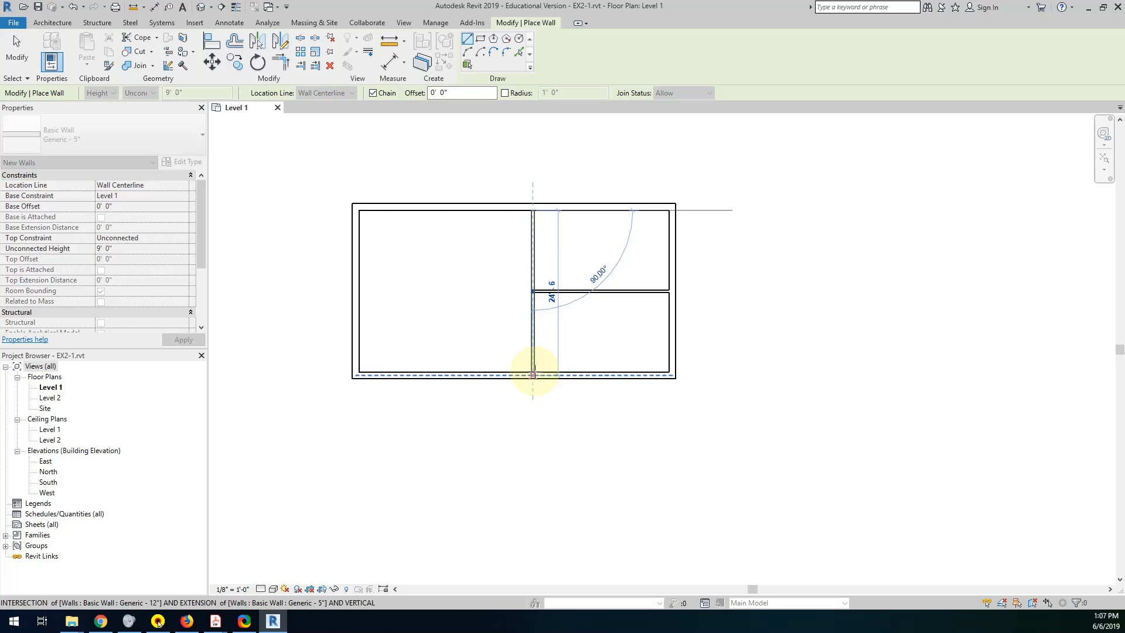
{"action": "left_click", "coordinate": [533, 371]}
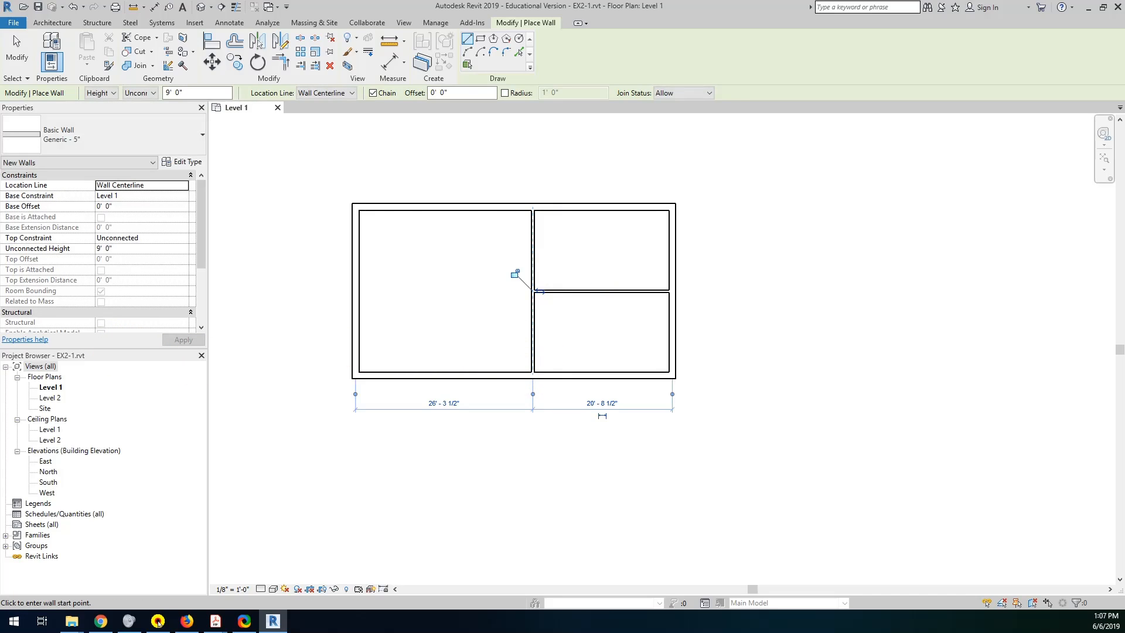
Check the bathroom wall instructions and the cabin sketch's bathroom dimensions in the PDF lesson, and return to Revit.
{"action": "key", "text": "alt+Tab"}
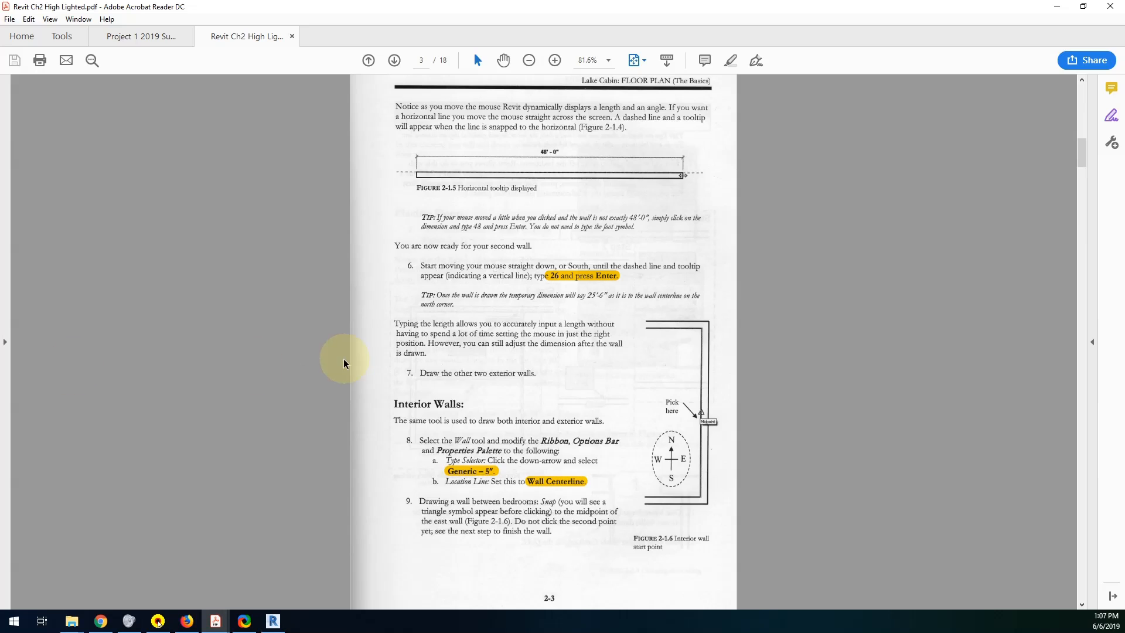
{"action": "scroll", "coordinate": [370, 389], "scroll_direction": "up", "scroll_amount": 3}
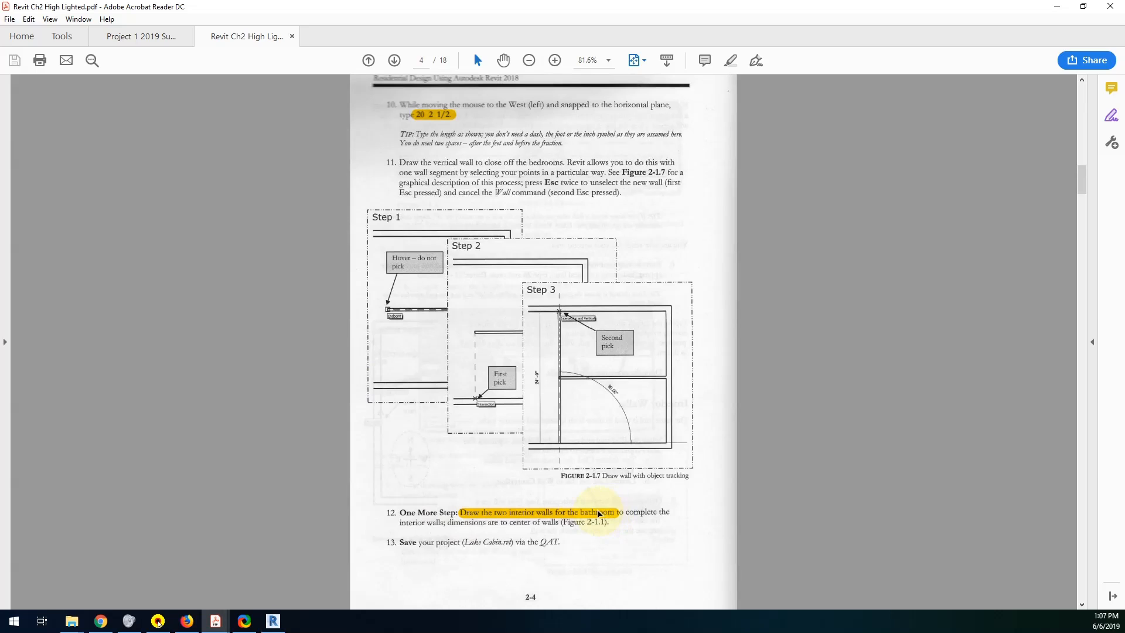
{"action": "scroll", "coordinate": [598, 514], "scroll_direction": "up", "scroll_amount": 15}
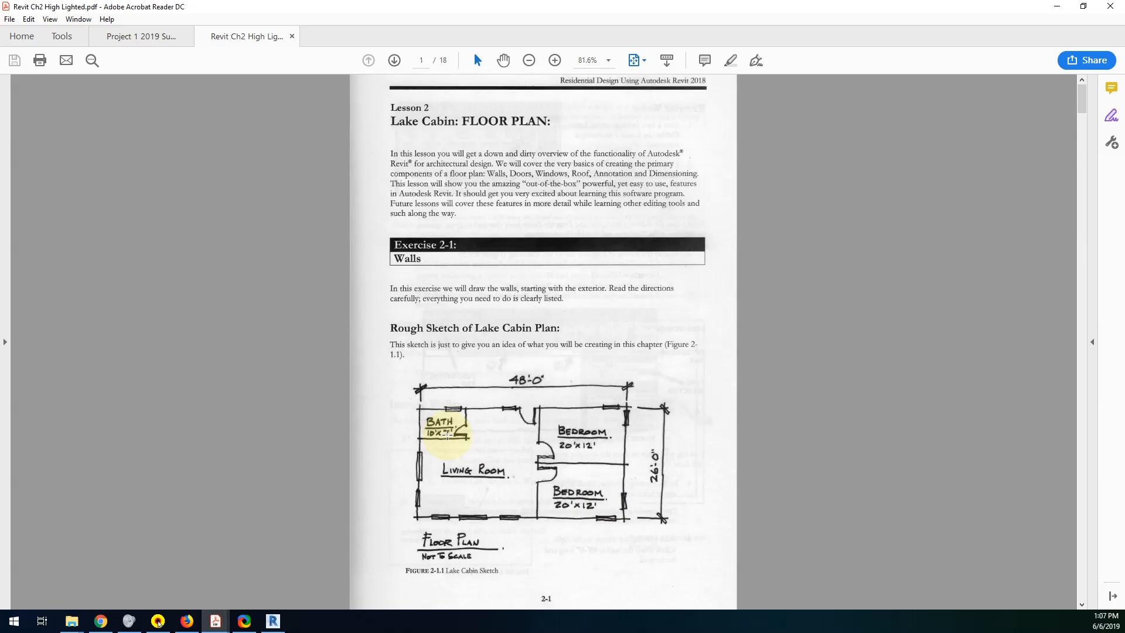
{"action": "scroll", "coordinate": [447, 436], "scroll_direction": "down", "scroll_amount": 15}
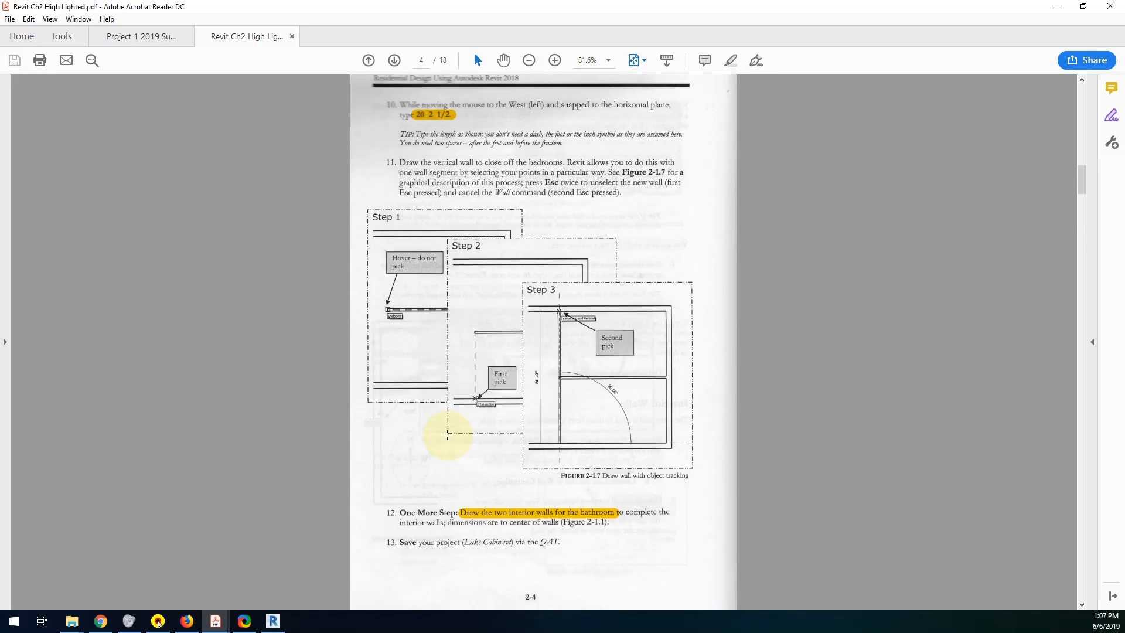
{"action": "scroll", "coordinate": [447, 436], "scroll_direction": "down", "scroll_amount": 5}
{"action": "left_click", "coordinate": [272, 619]}
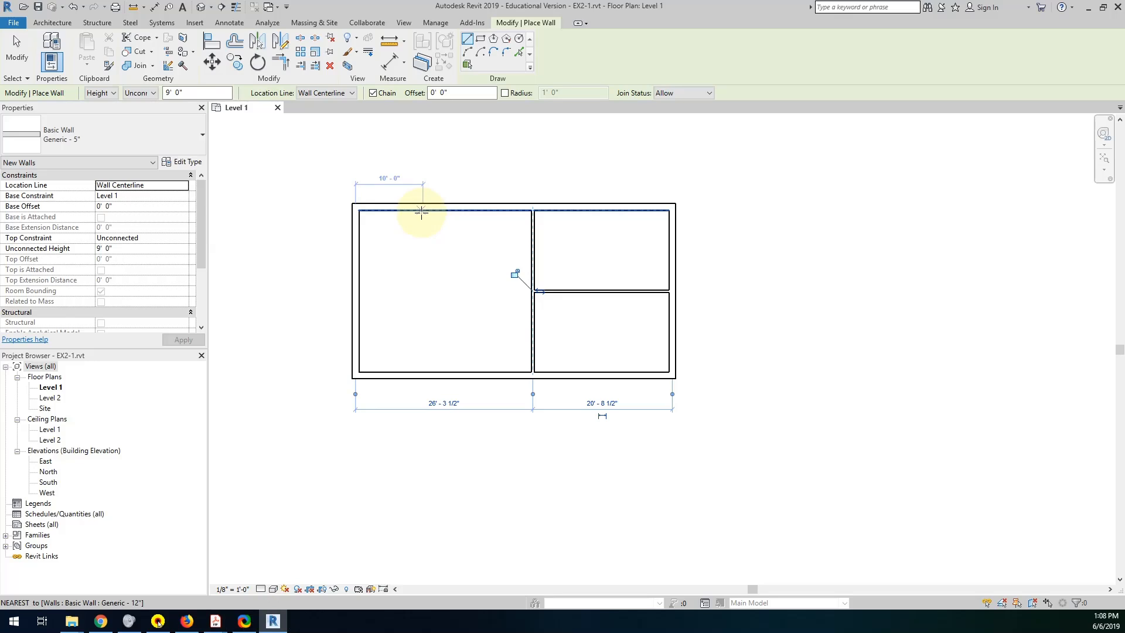
Draw the two walls of the 10' x 7' bathroom, starting 10' along the north wall, going south and across to the west wall.
{"action": "left_click", "coordinate": [422, 211]}
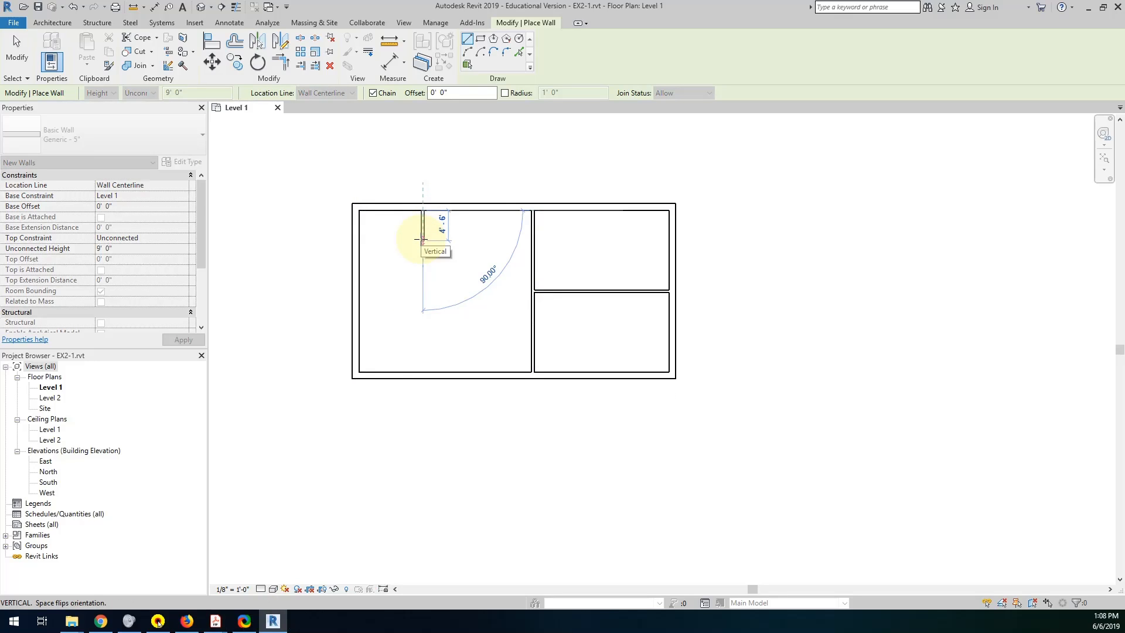
{"action": "type", "text": "7'6"}
{"action": "key", "text": "Return"}
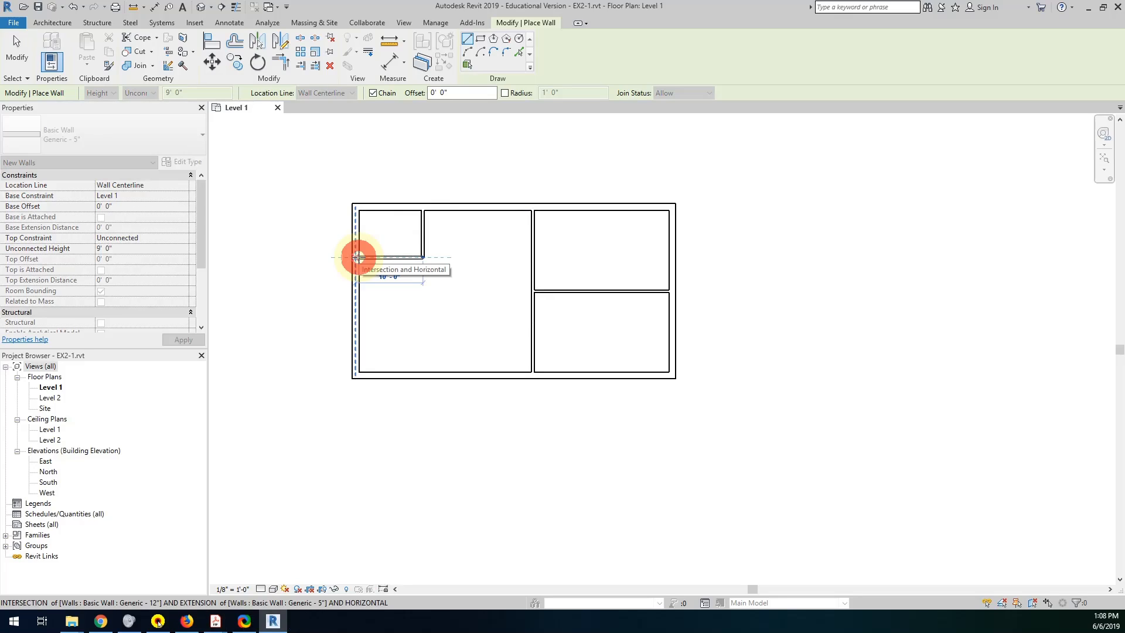
{"action": "left_click", "coordinate": [355, 257]}
{"action": "key", "text": "Escape"}
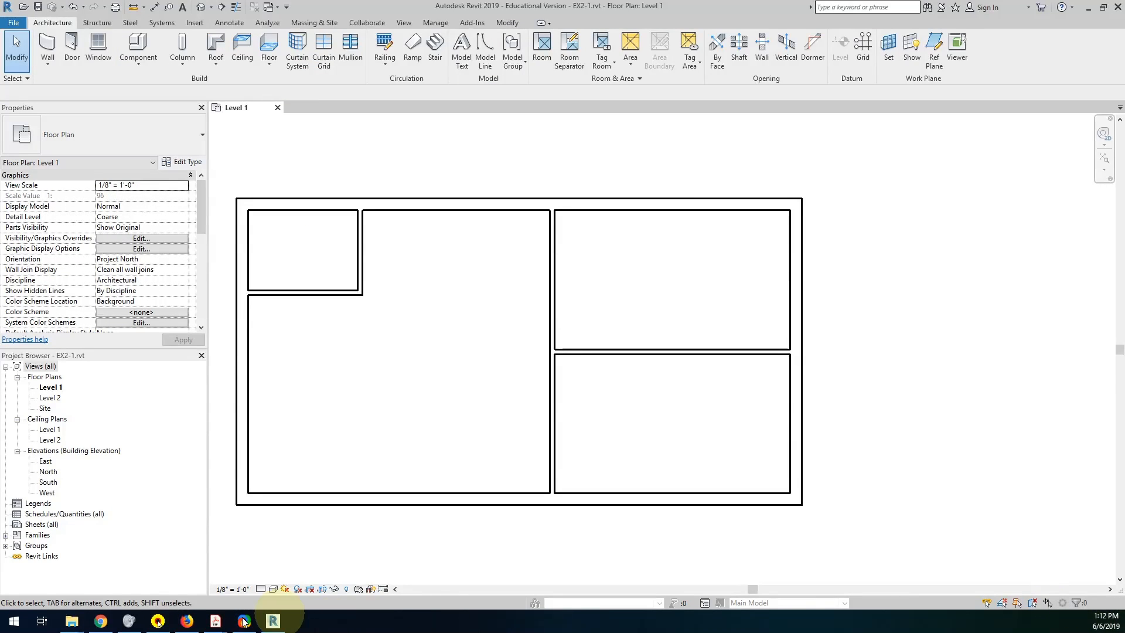
Read the door placement instructions of Exercise 2-2 in the PDF lesson, and return to Revit.
{"action": "mouse_move", "coordinate": [215, 621]}
{"action": "left_click", "coordinate": [261, 574]}
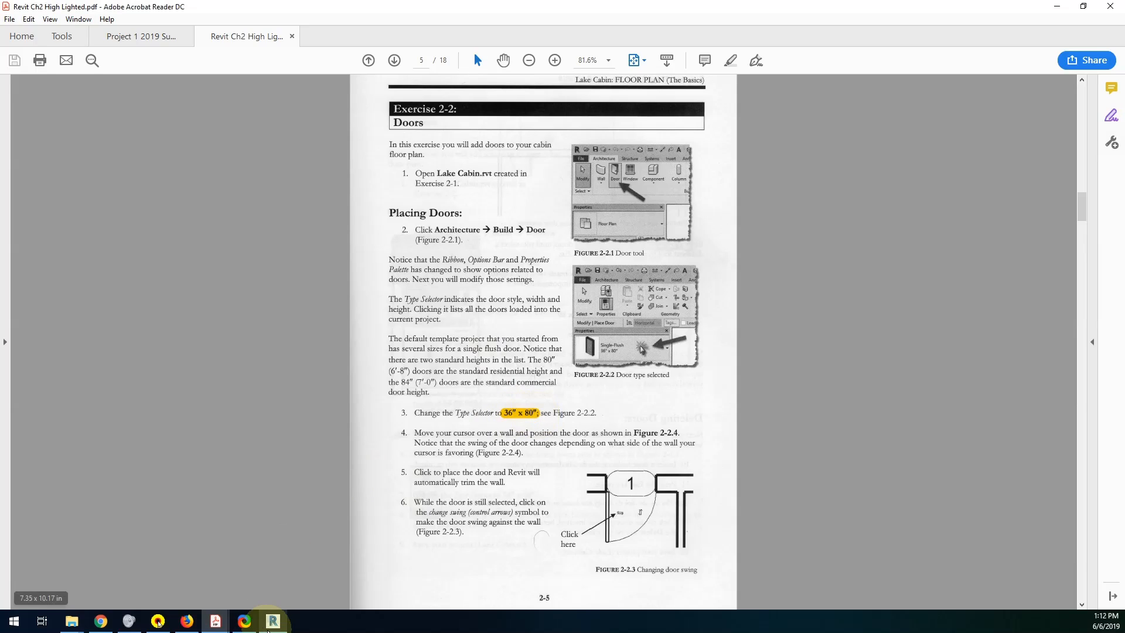
{"action": "mouse_move", "coordinate": [272, 622]}
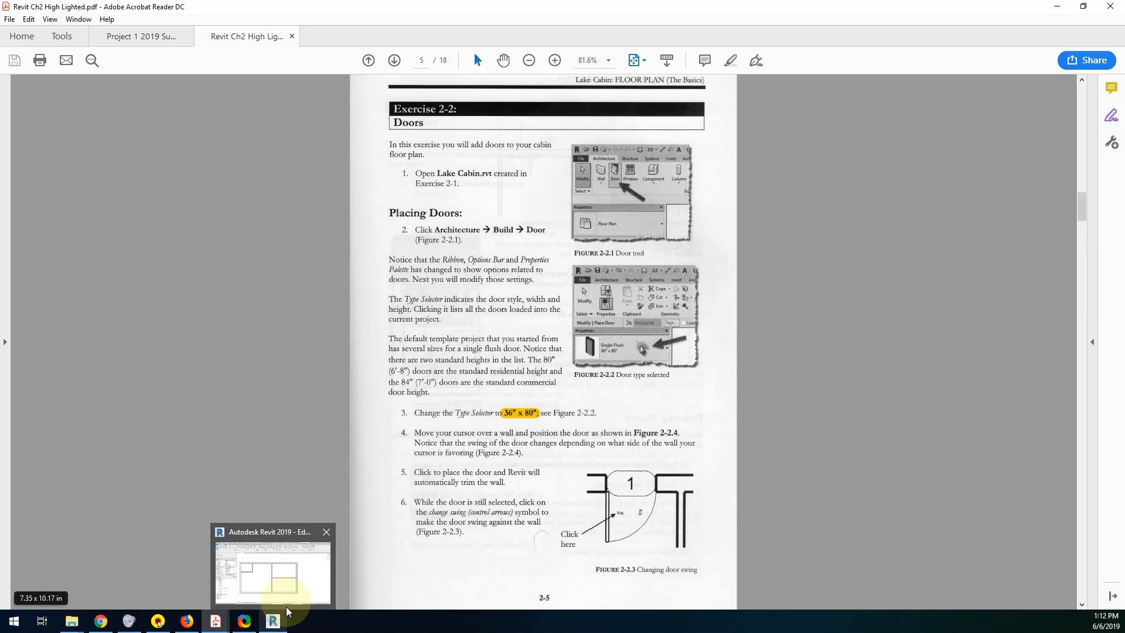
{"action": "left_click", "coordinate": [280, 622]}
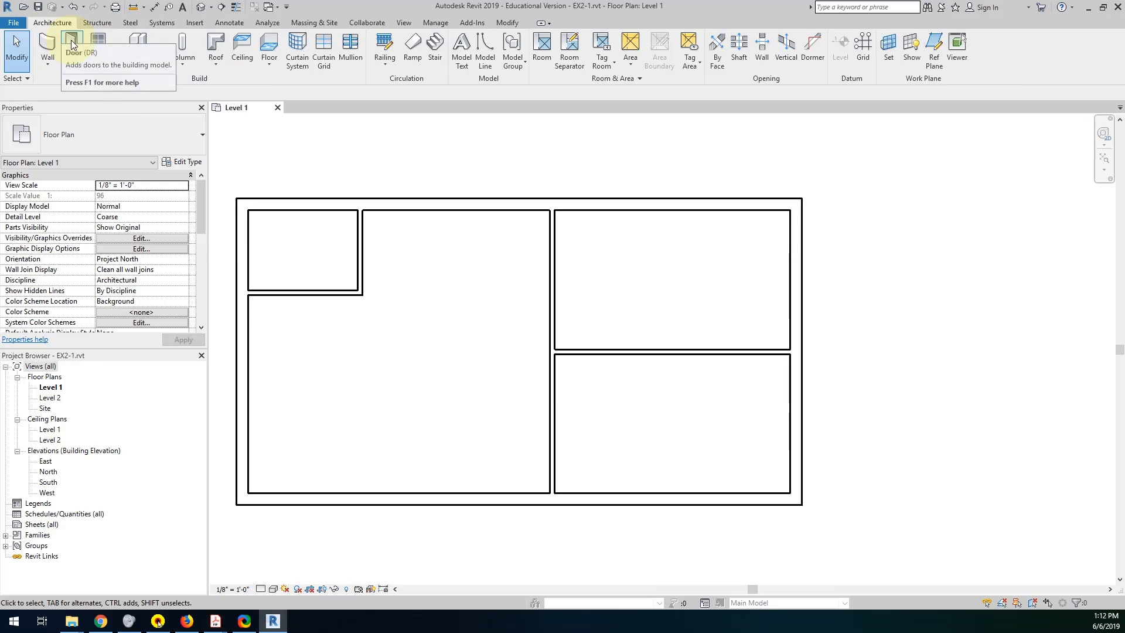
Start the Door tool and choose the Single-Flush 36" x 80" door type.
{"action": "left_click", "coordinate": [72, 42]}
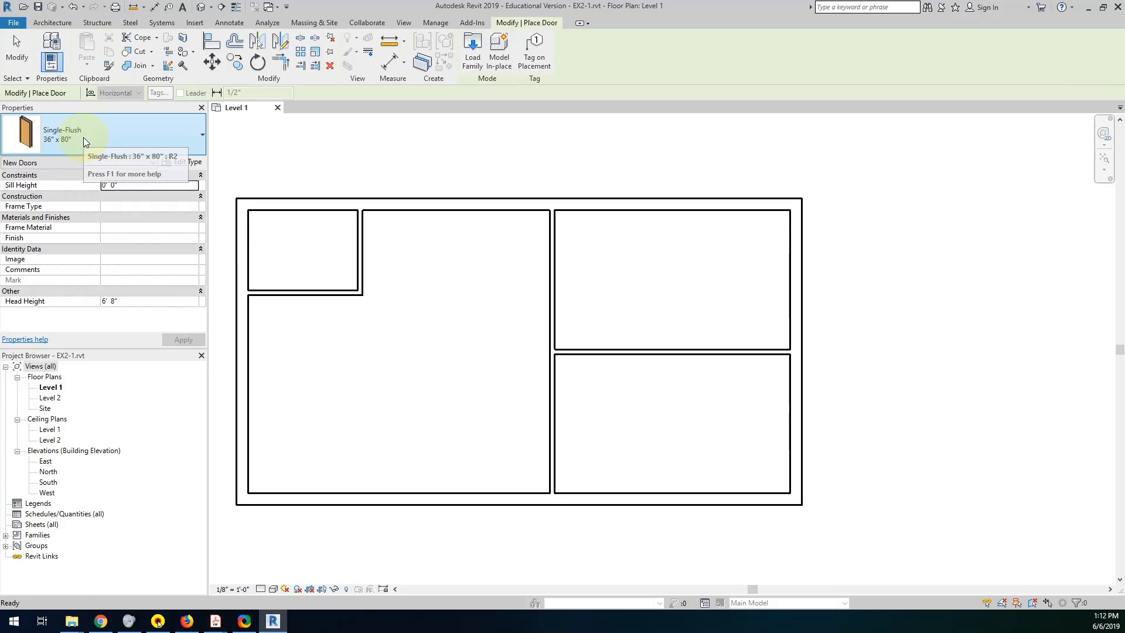
{"action": "left_click", "coordinate": [83, 137]}
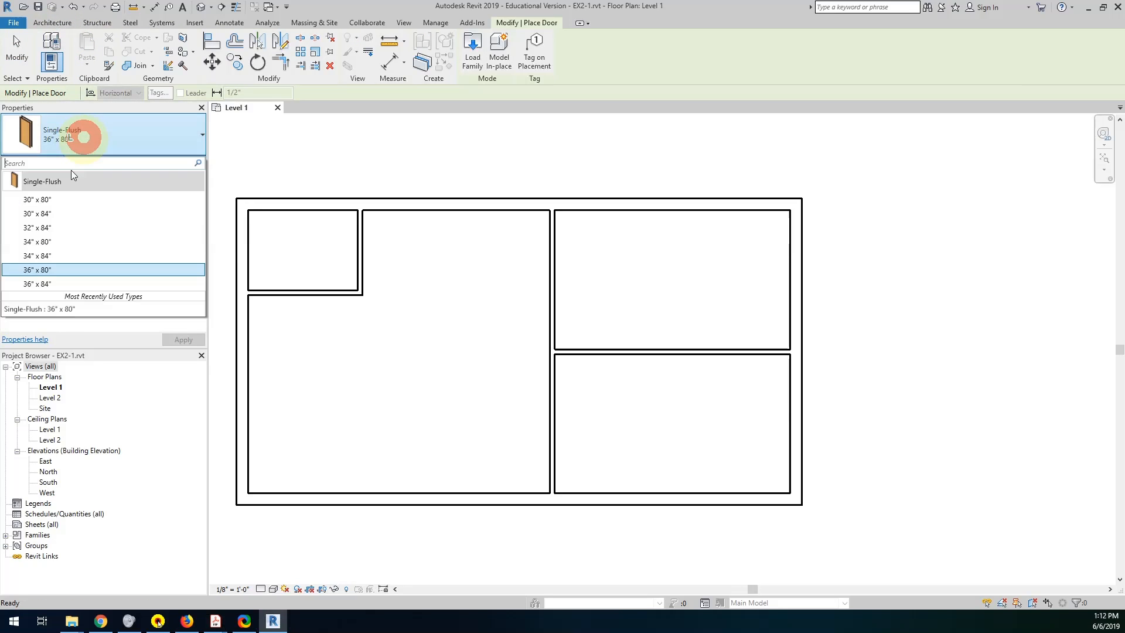
{"action": "left_click", "coordinate": [46, 270]}
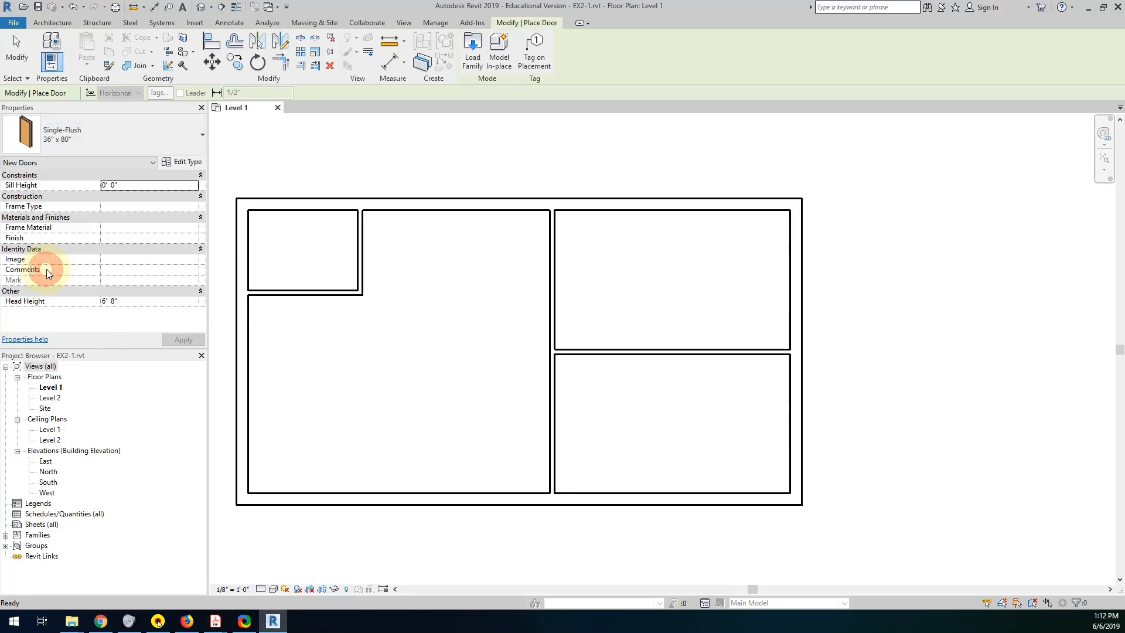
Place the entry door in the north wall, 3'-0" from the bedroom wall, and flip its hinge to the east side.
{"action": "left_click", "coordinate": [514, 208]}
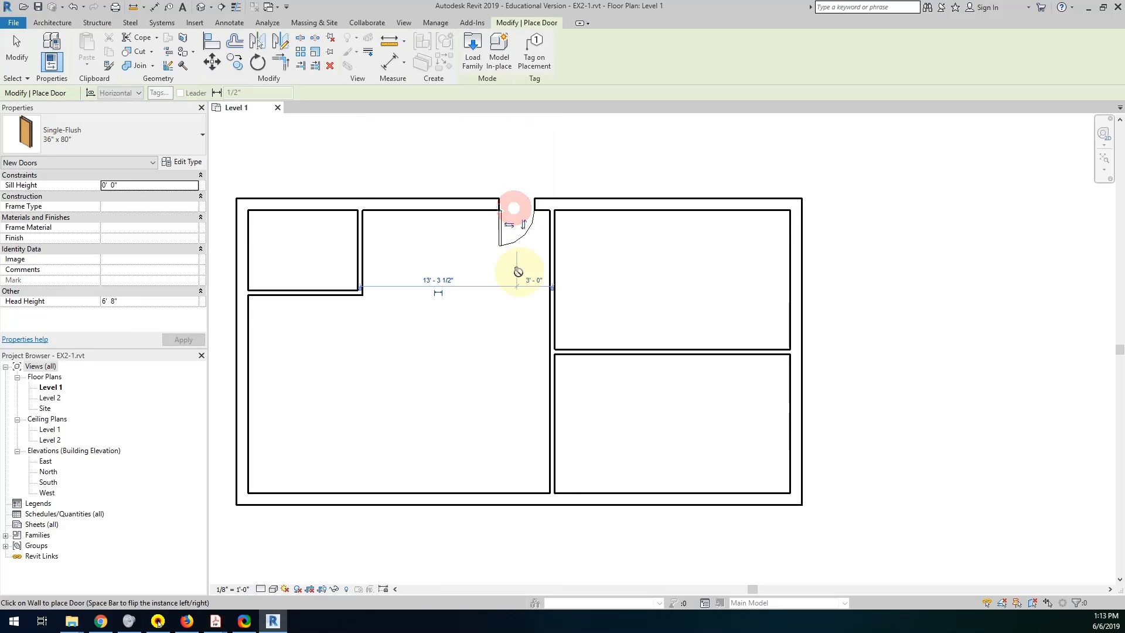
{"action": "left_click", "coordinate": [508, 224]}
{"action": "left_click", "coordinate": [508, 224]}
{"action": "left_click", "coordinate": [509, 188]}
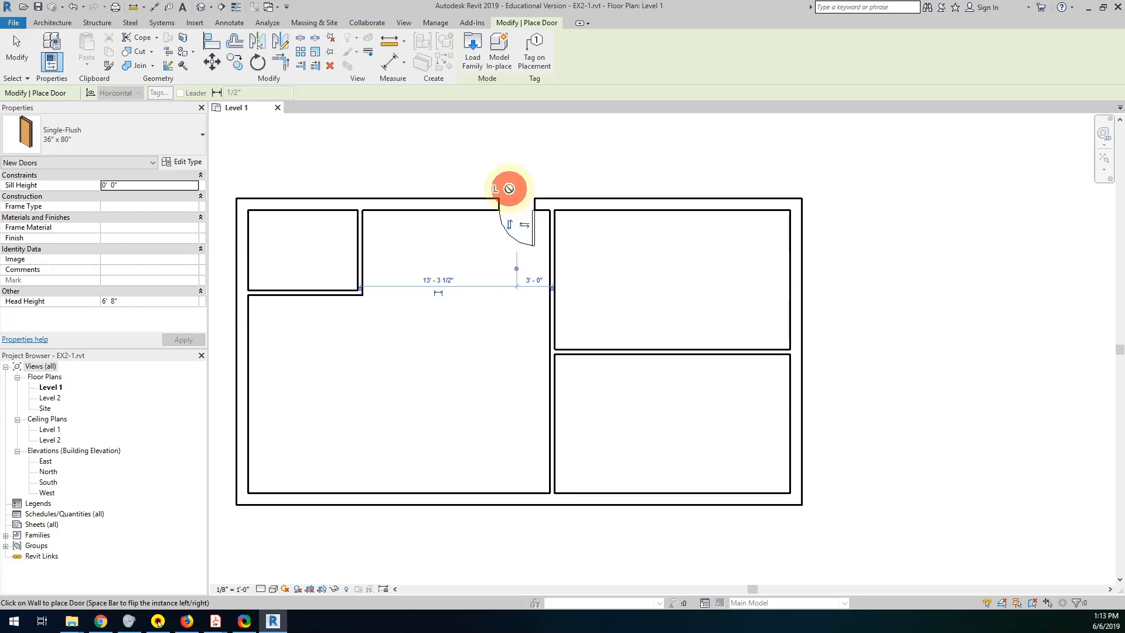
Place a door into each bedroom, 2'-6" from the wall between them, and flip the south bedroom door to hinge beside that wall.
{"action": "left_click", "coordinate": [555, 323]}
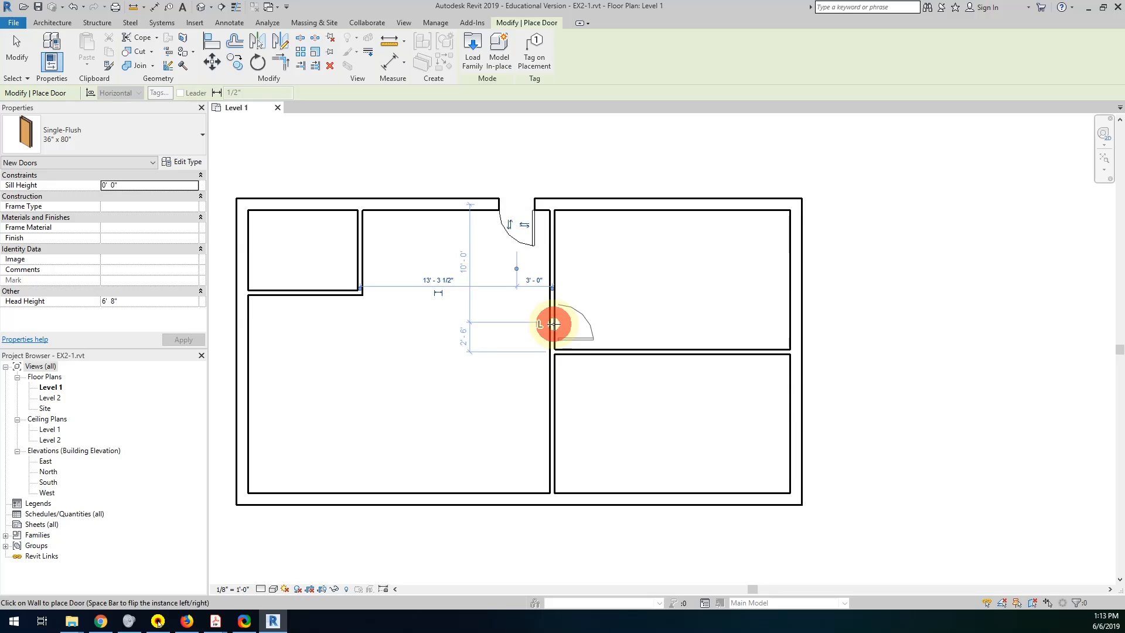
{"action": "left_click", "coordinate": [555, 381]}
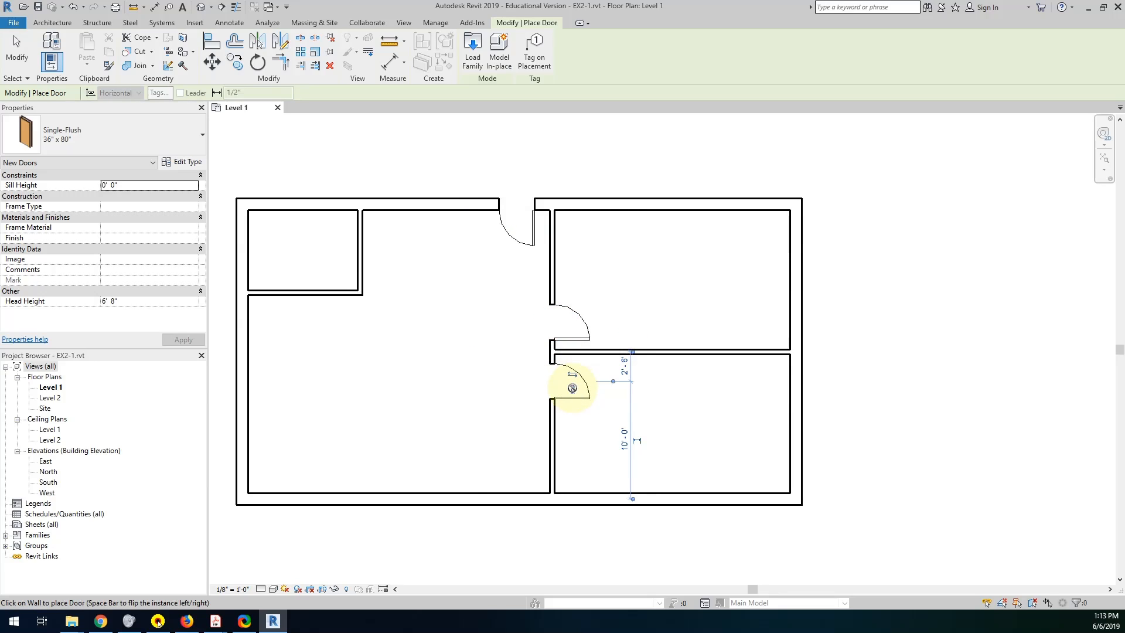
{"action": "left_click", "coordinate": [573, 388]}
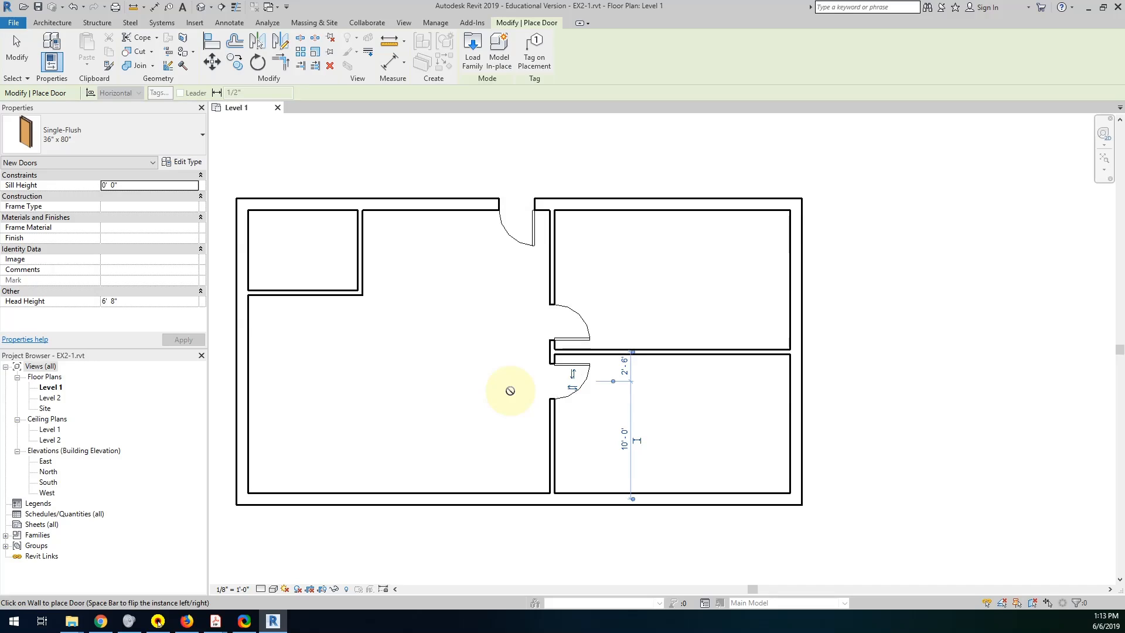
{"action": "left_click", "coordinate": [551, 361]}
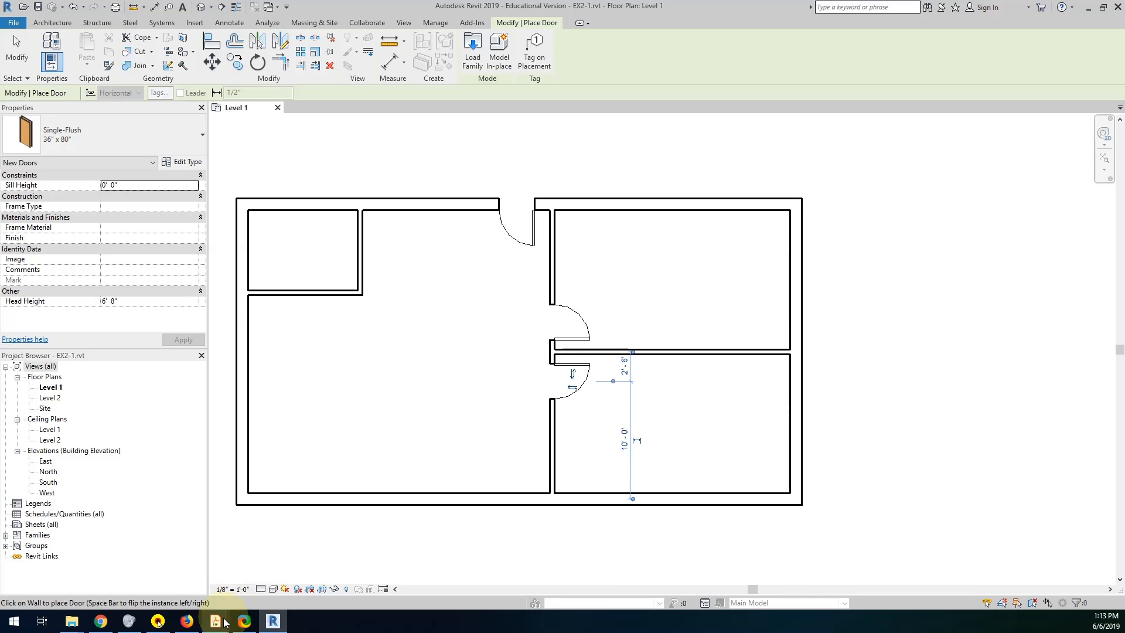
Read the bedroom and bathroom door instructions in the PDF lesson, check the door positions in the cabin sketch, and return to Revit.
{"action": "mouse_move", "coordinate": [215, 620]}
{"action": "scroll", "coordinate": [488, 397], "scroll_direction": "down", "scroll_amount": 2}
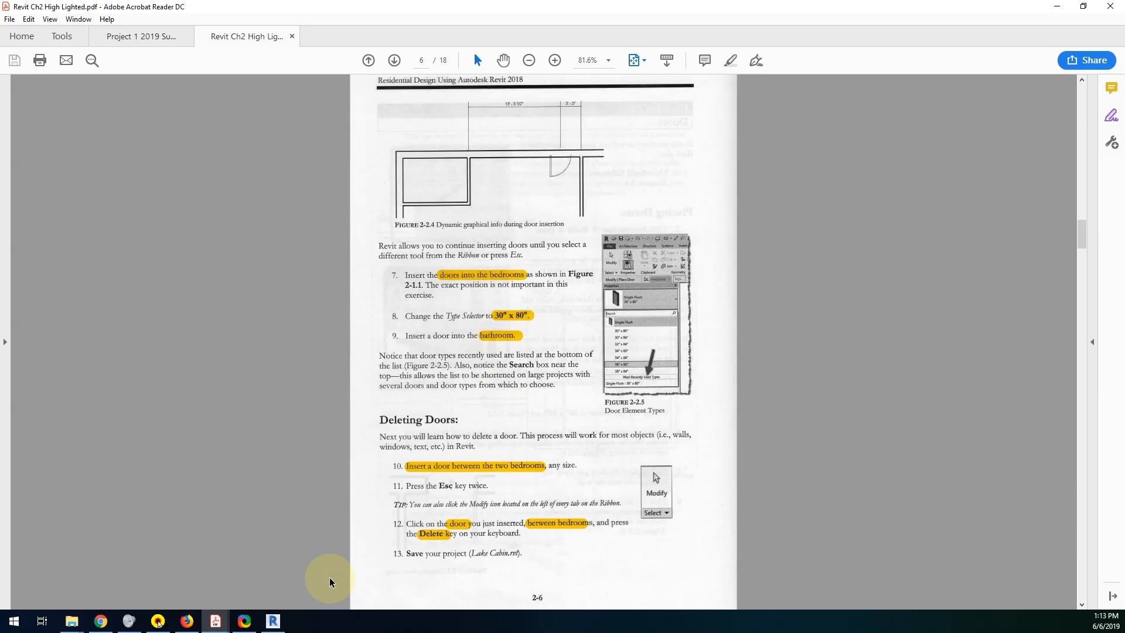
{"action": "key", "text": "Home"}
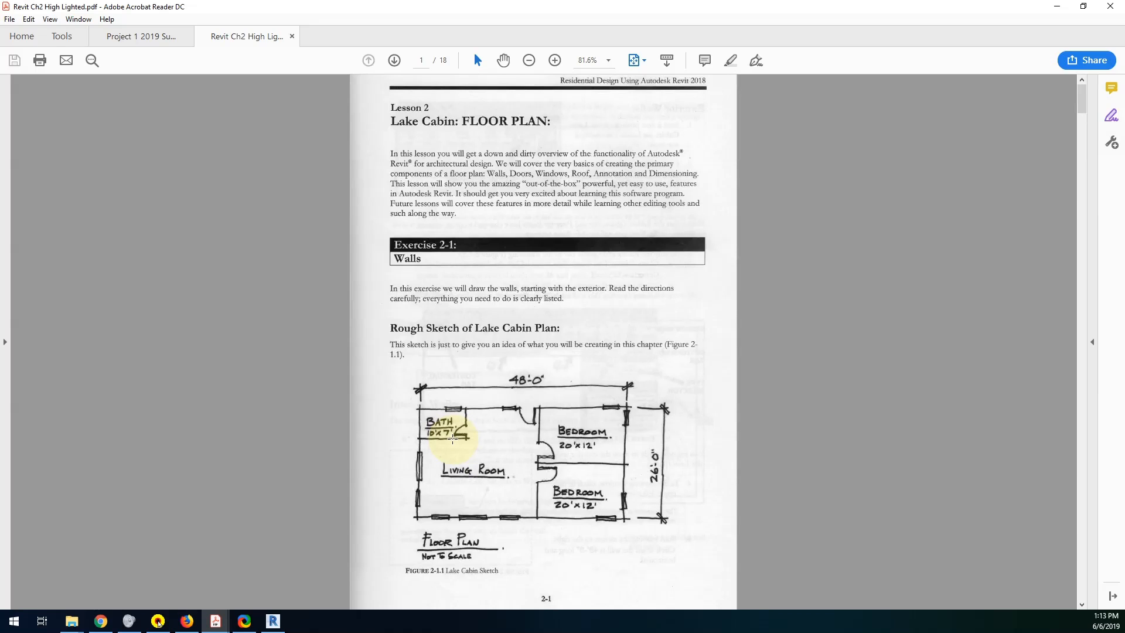
{"action": "scroll", "coordinate": [419, 529], "scroll_direction": "down", "scroll_amount": 4}
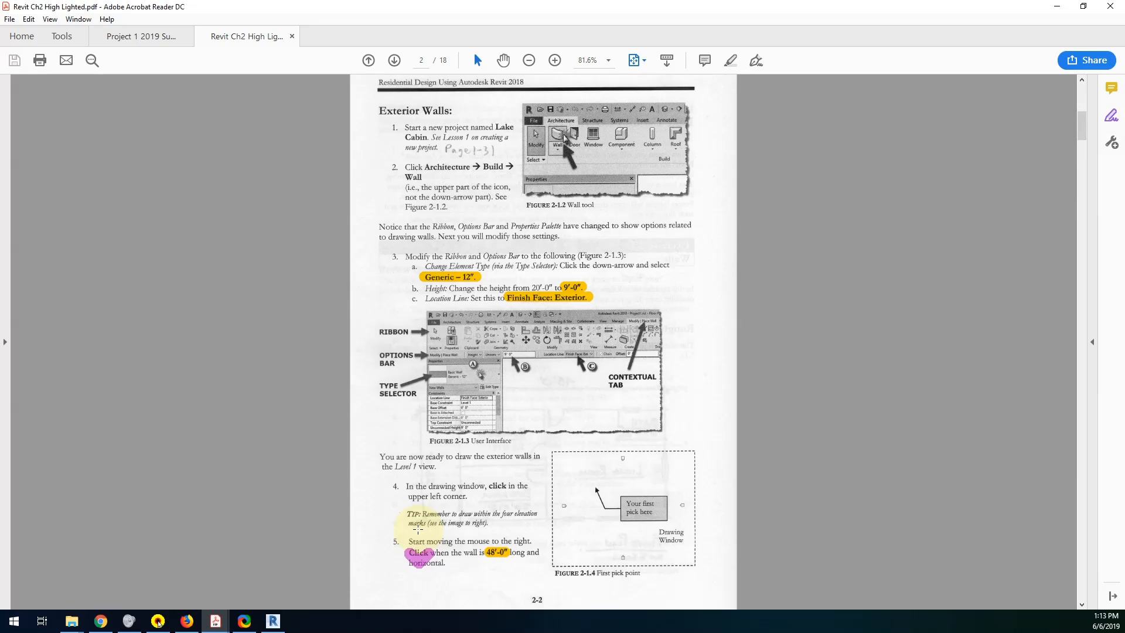
{"action": "scroll", "coordinate": [418, 530], "scroll_direction": "down", "scroll_amount": 3}
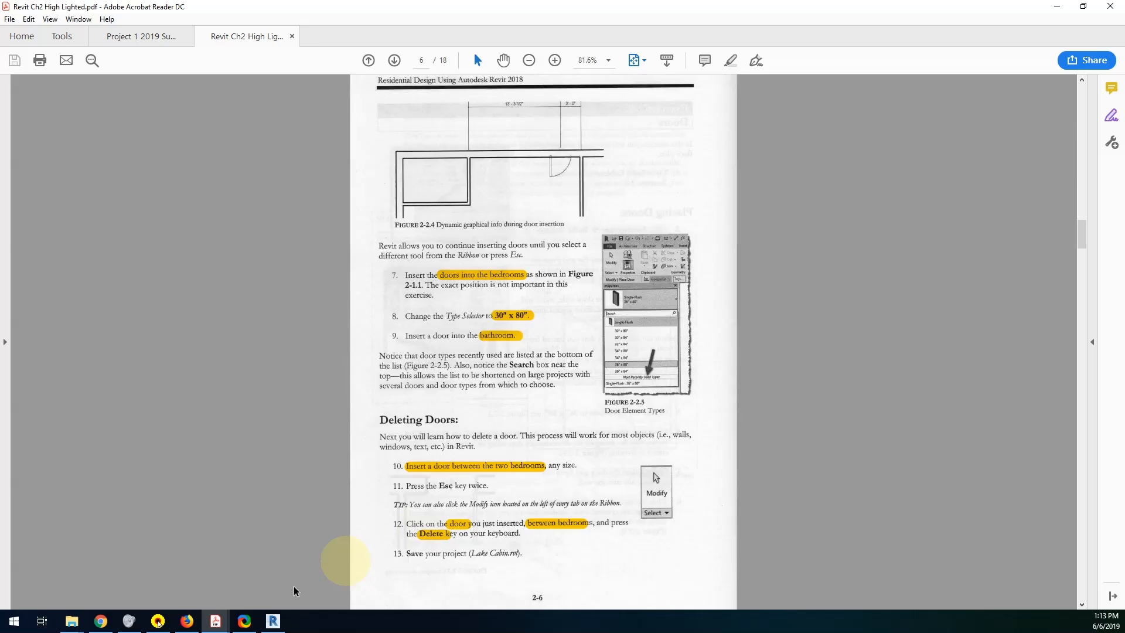
{"action": "left_click", "coordinate": [273, 621]}
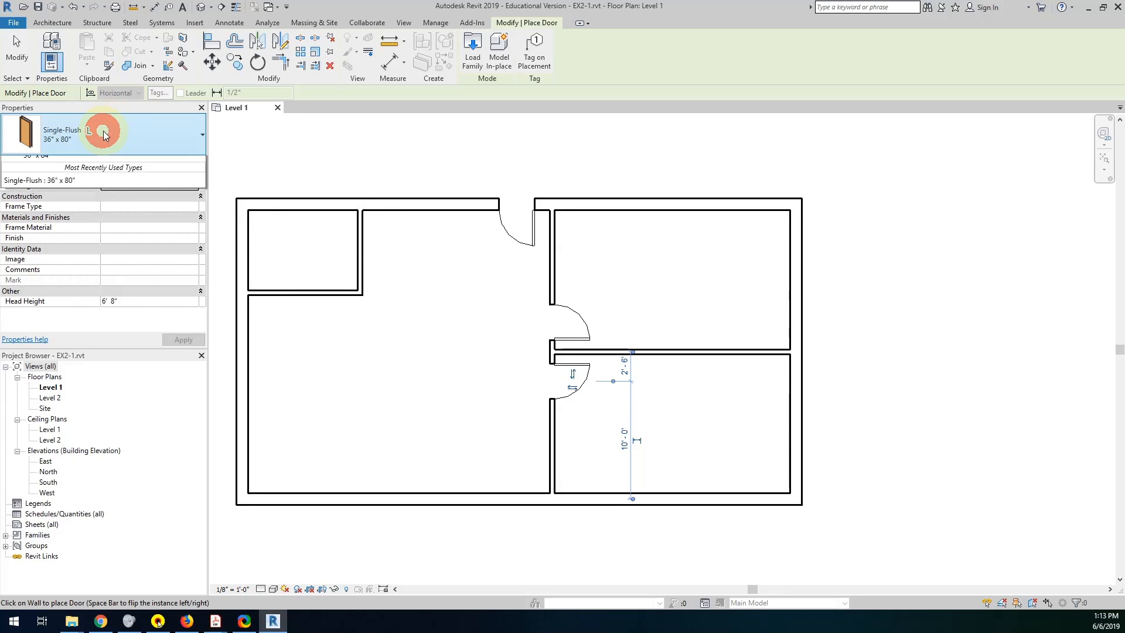
Place a Single-Flush 30" x 80" door in the bathroom's east wall, 2'-0" from its south wall, and flip the hinge to the south side.
{"action": "left_click", "coordinate": [91, 133]}
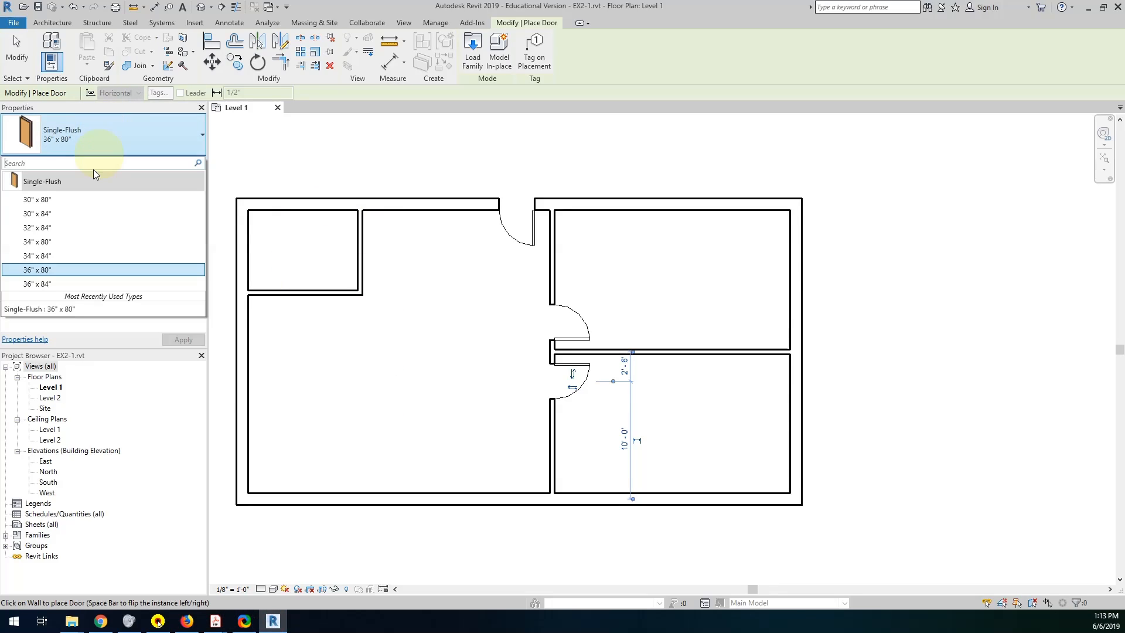
{"action": "left_click", "coordinate": [55, 200]}
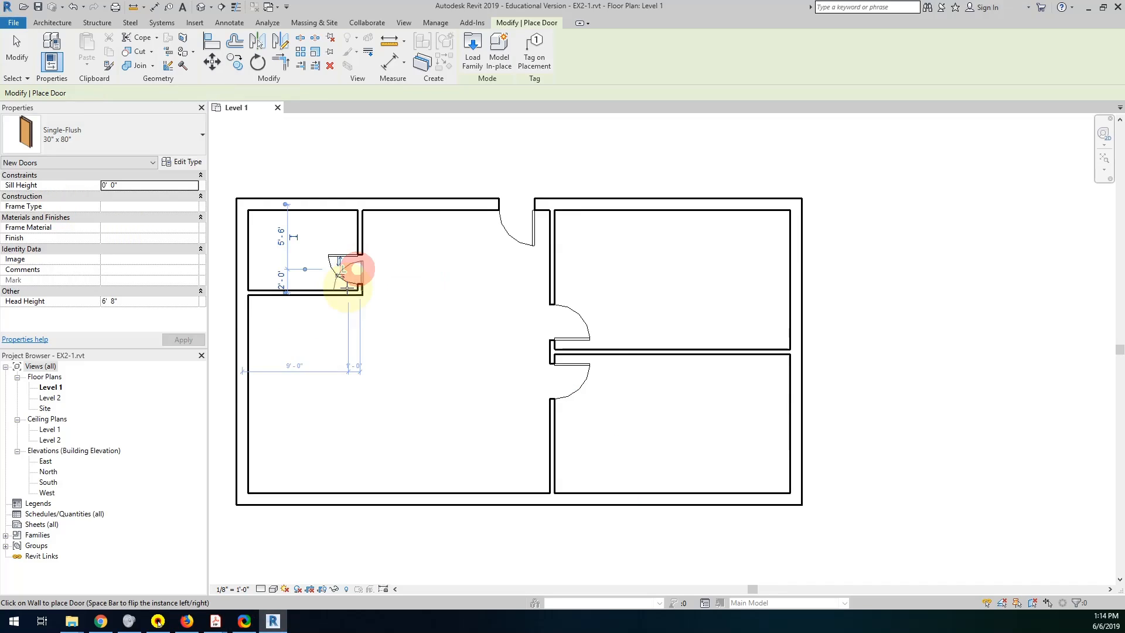
{"action": "left_click", "coordinate": [339, 265]}
{"action": "key", "text": "space"}
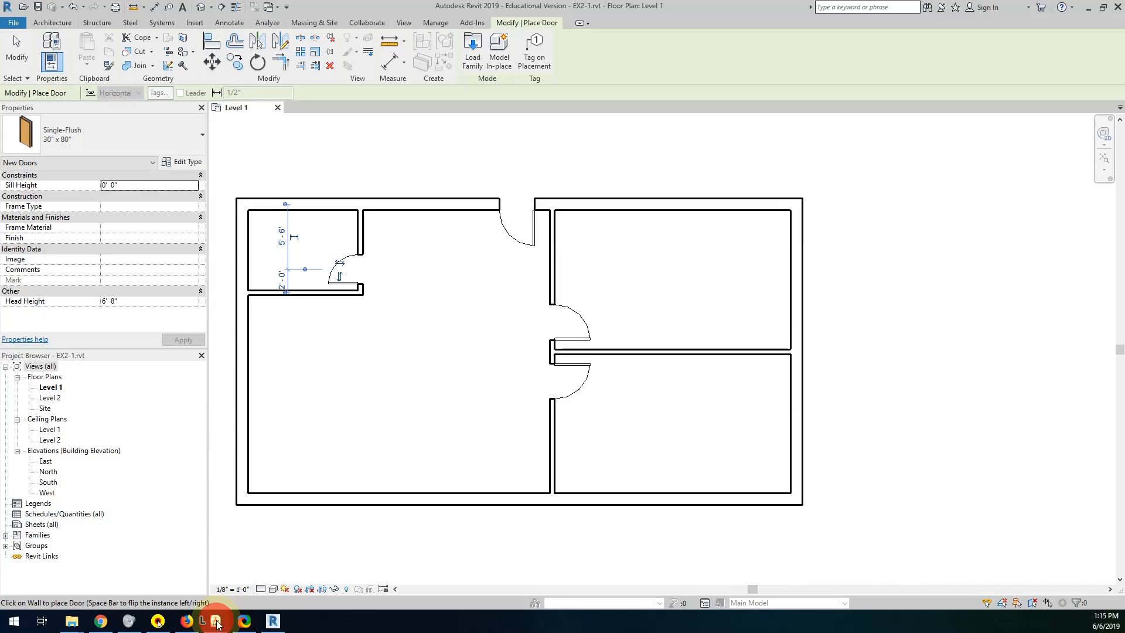
Read the window placement instructions of Exercise 2-3 in the PDF lesson, and return to Revit.
{"action": "mouse_move", "coordinate": [216, 621]}
{"action": "left_click", "coordinate": [265, 595]}
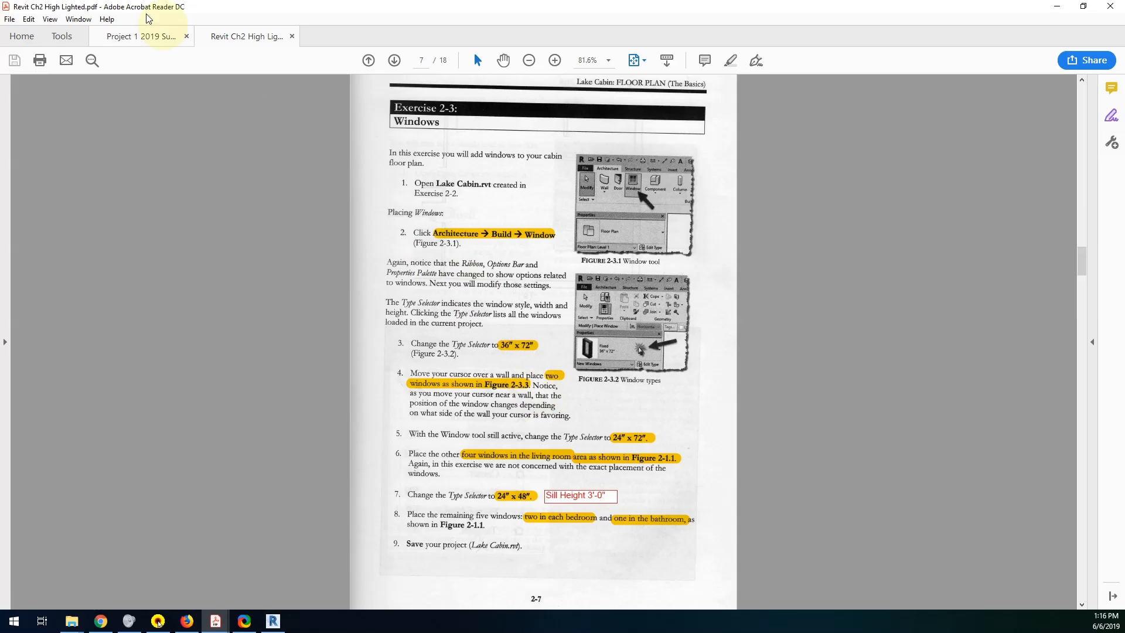
{"action": "left_click", "coordinate": [272, 622]}
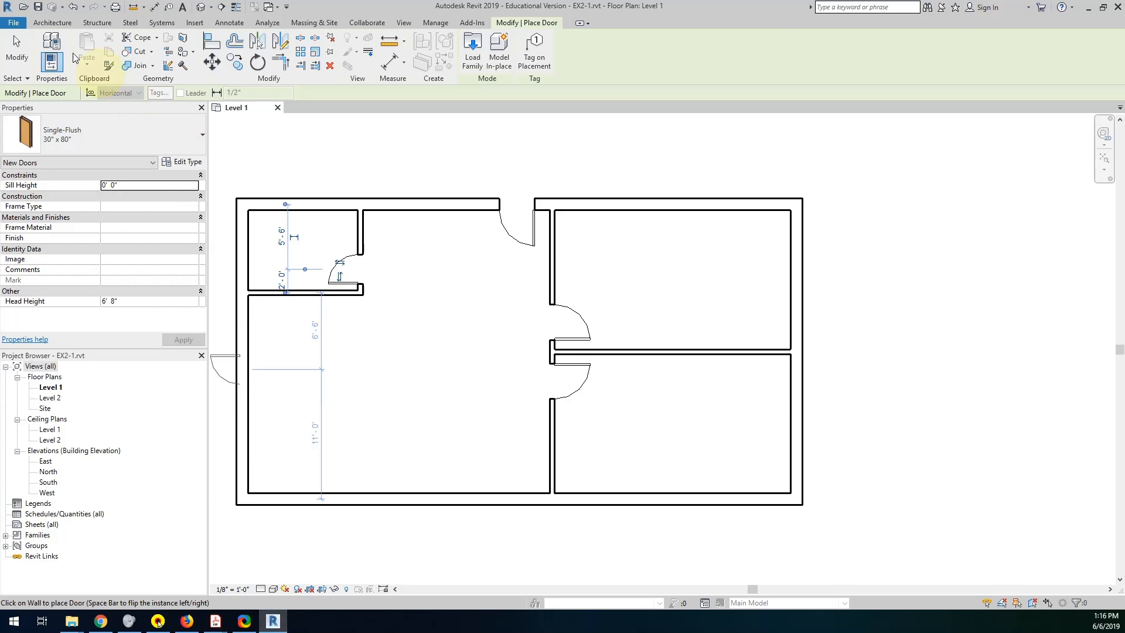
Place two Fixed 36" x 72" windows in the living room, one in the west wall and one in the south wall 12'-0" from the west wall.
{"action": "left_click", "coordinate": [51, 22]}
{"action": "left_click", "coordinate": [93, 47]}
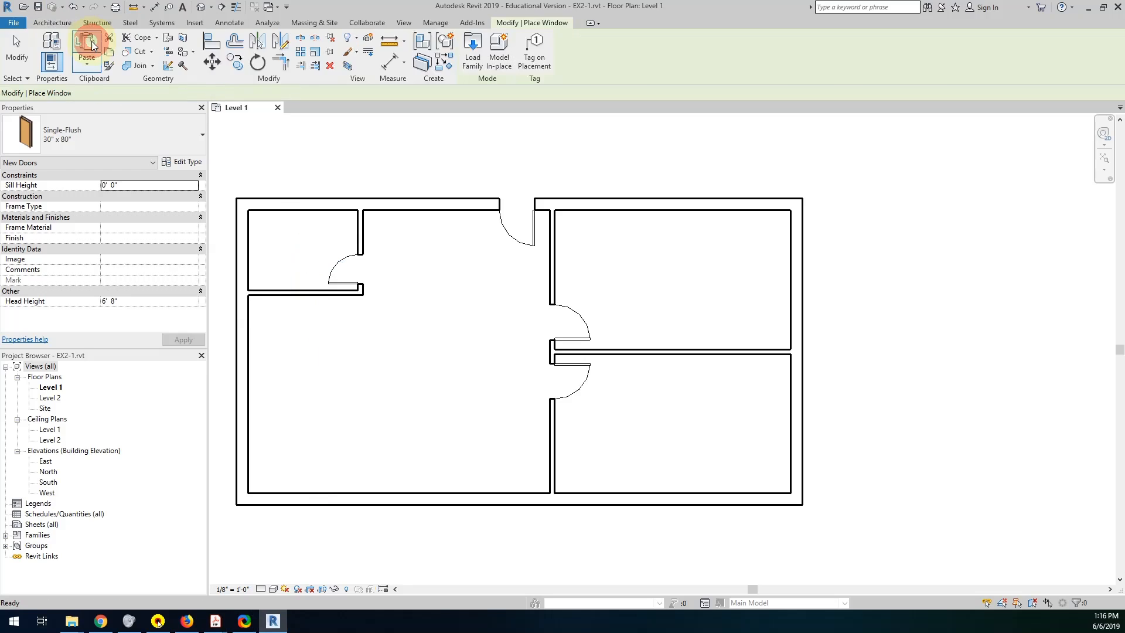
{"action": "left_click", "coordinate": [97, 133]}
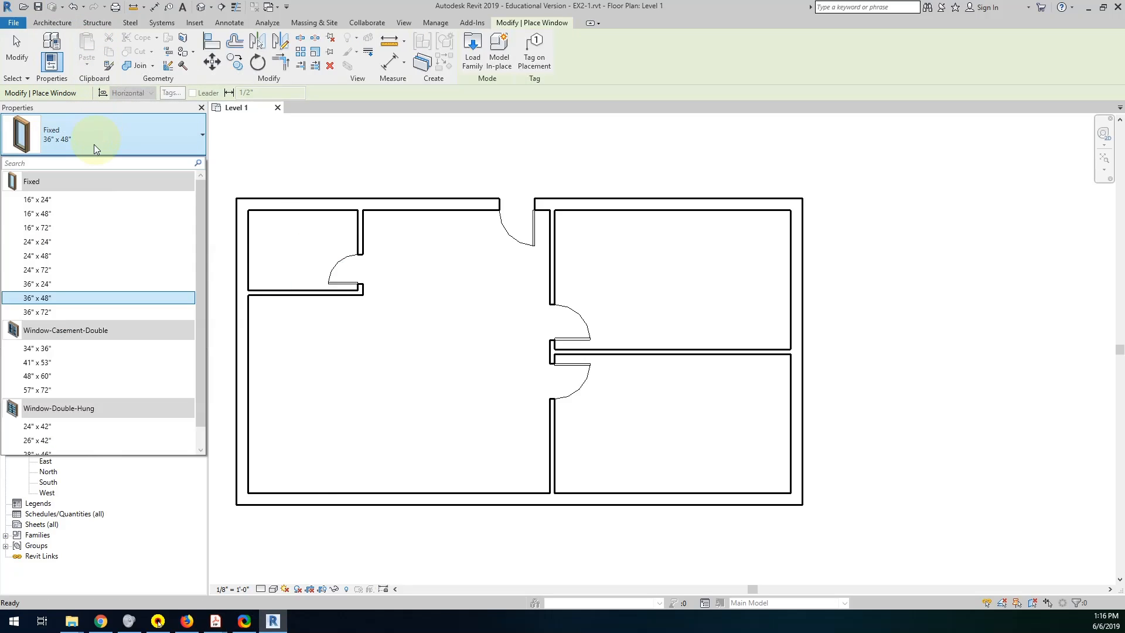
{"action": "left_click", "coordinate": [46, 314]}
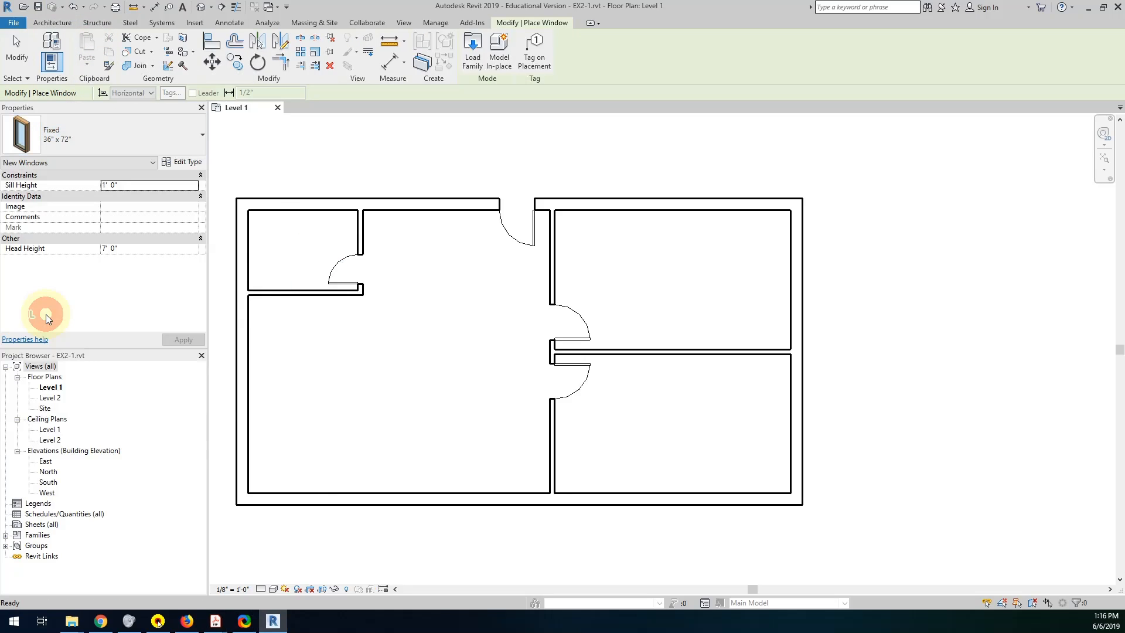
{"action": "left_click", "coordinate": [238, 397]}
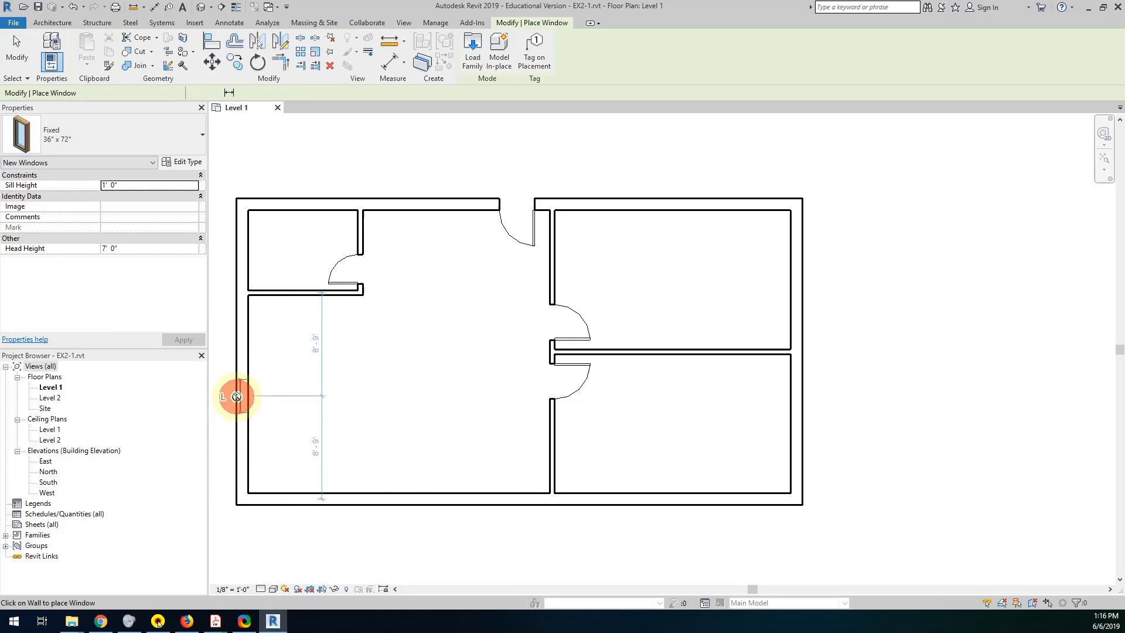
{"action": "left_click", "coordinate": [384, 503]}
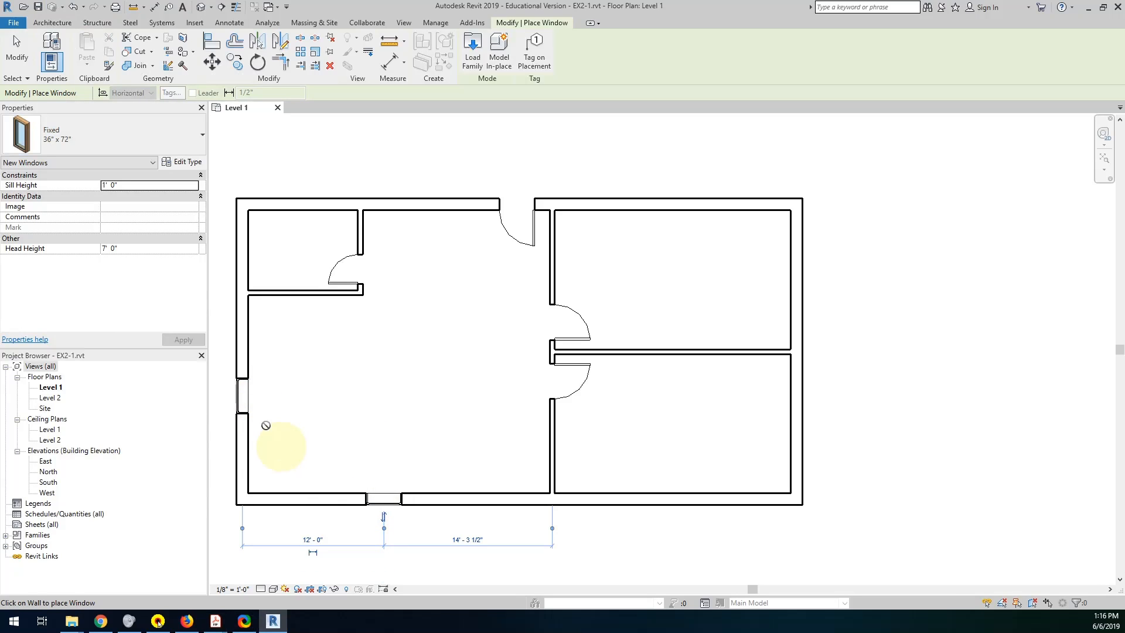
Leave window placement, inspect both placed windows, and flip the south window's facing inward and back outward.
{"action": "left_click", "coordinate": [17, 49]}
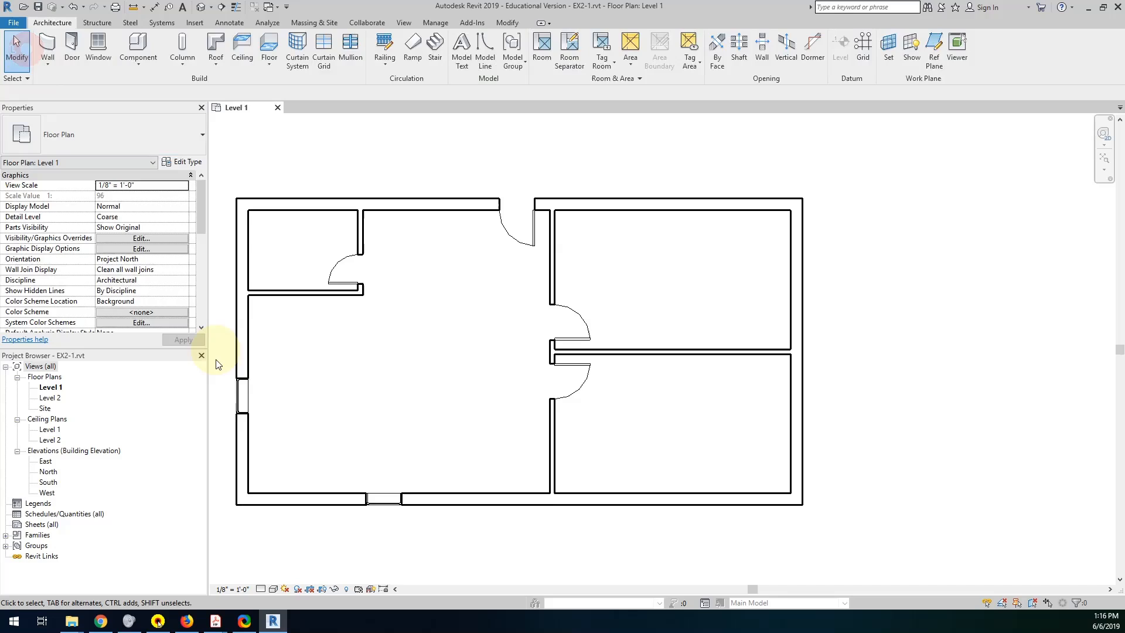
{"action": "left_click", "coordinate": [238, 401]}
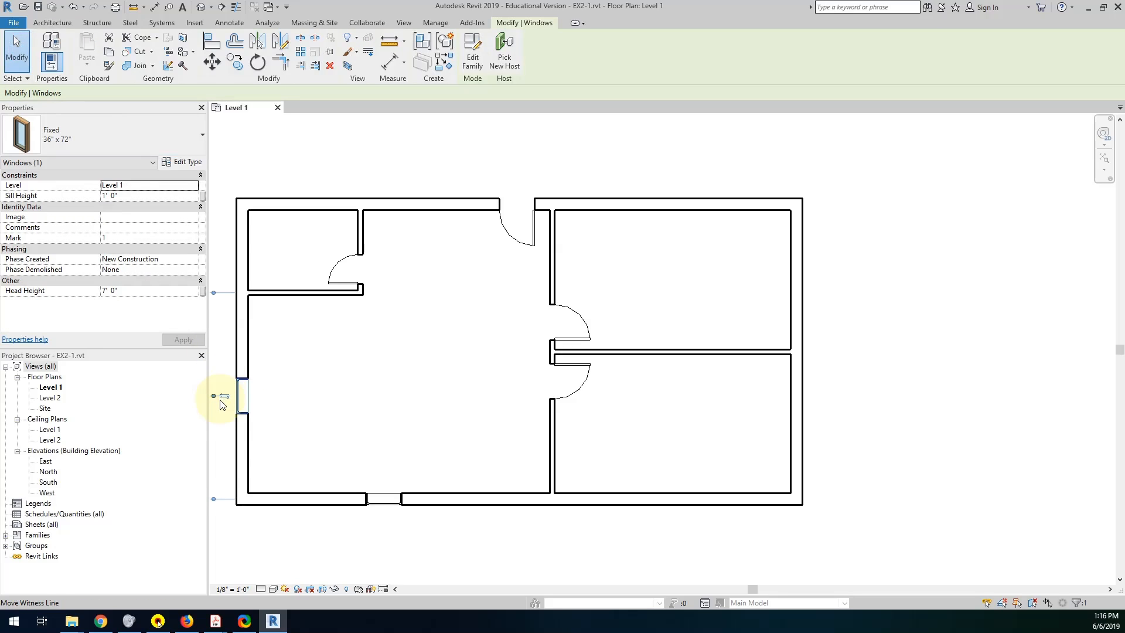
{"action": "left_click", "coordinate": [380, 500]}
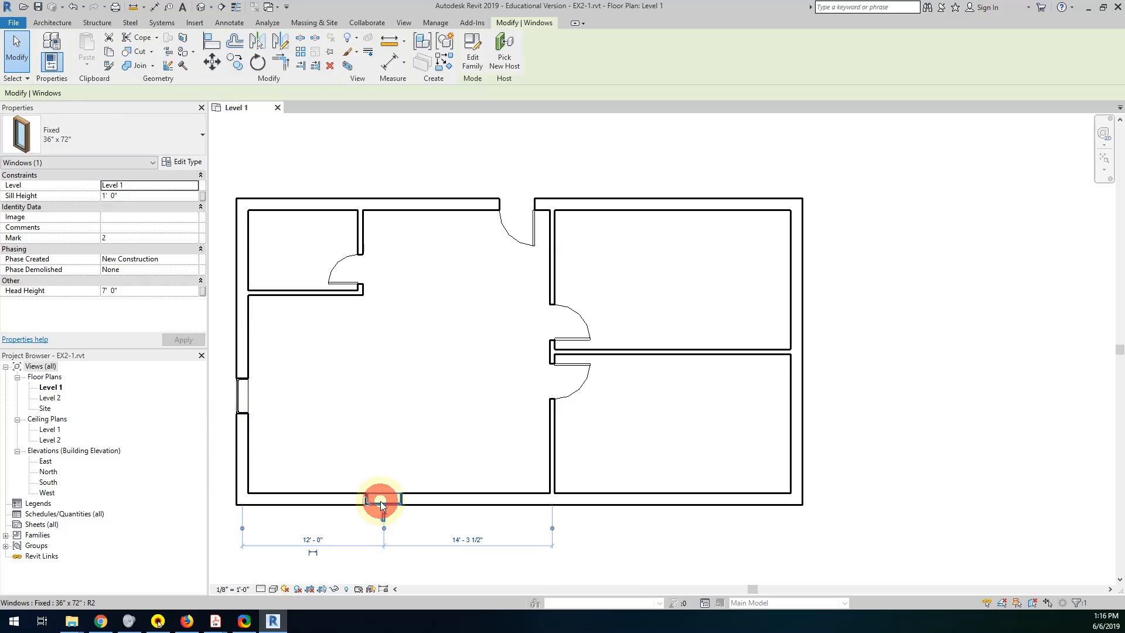
{"action": "left_click", "coordinate": [384, 518]}
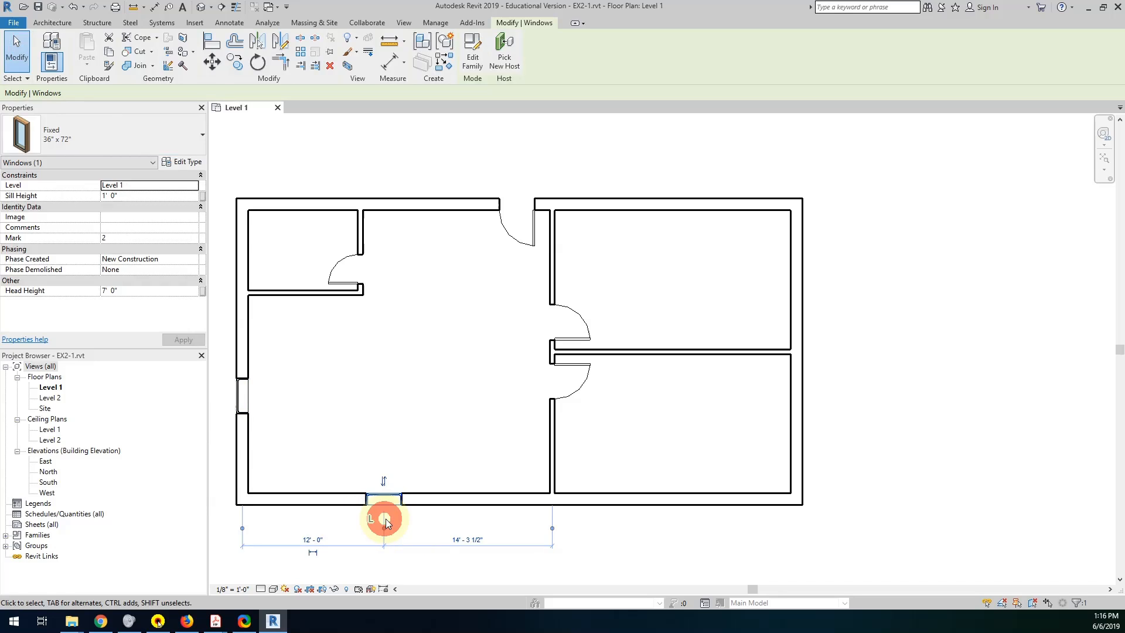
{"action": "left_click", "coordinate": [384, 481]}
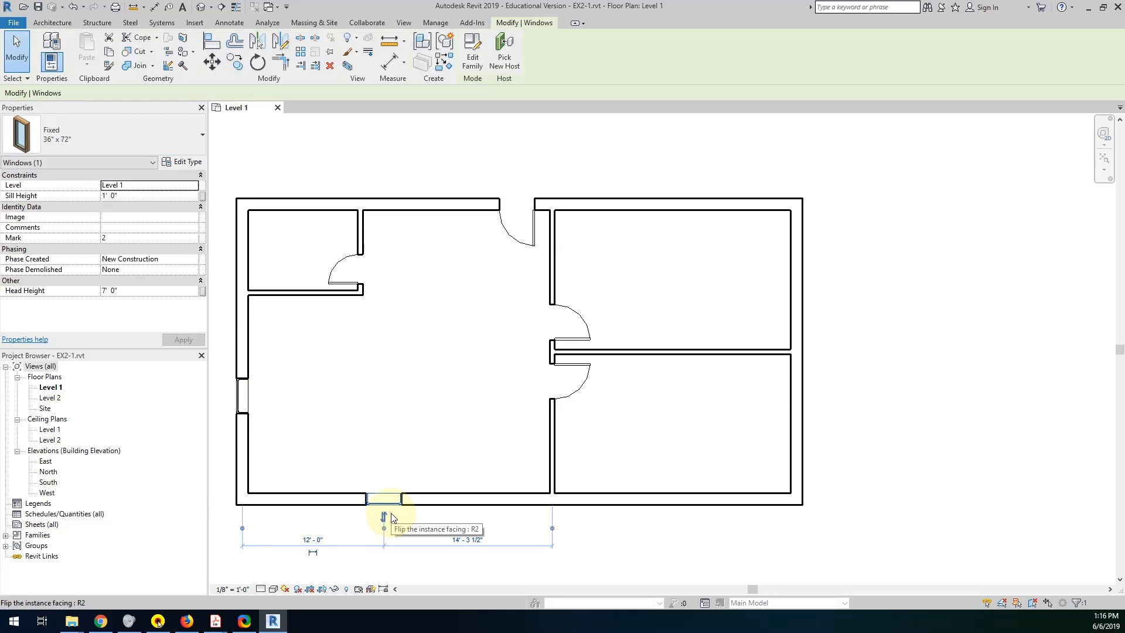
Read the remaining window instructions of Exercise 2-3, check the window positions in the cabin sketch, and return to Revit.
{"action": "mouse_move", "coordinate": [216, 621]}
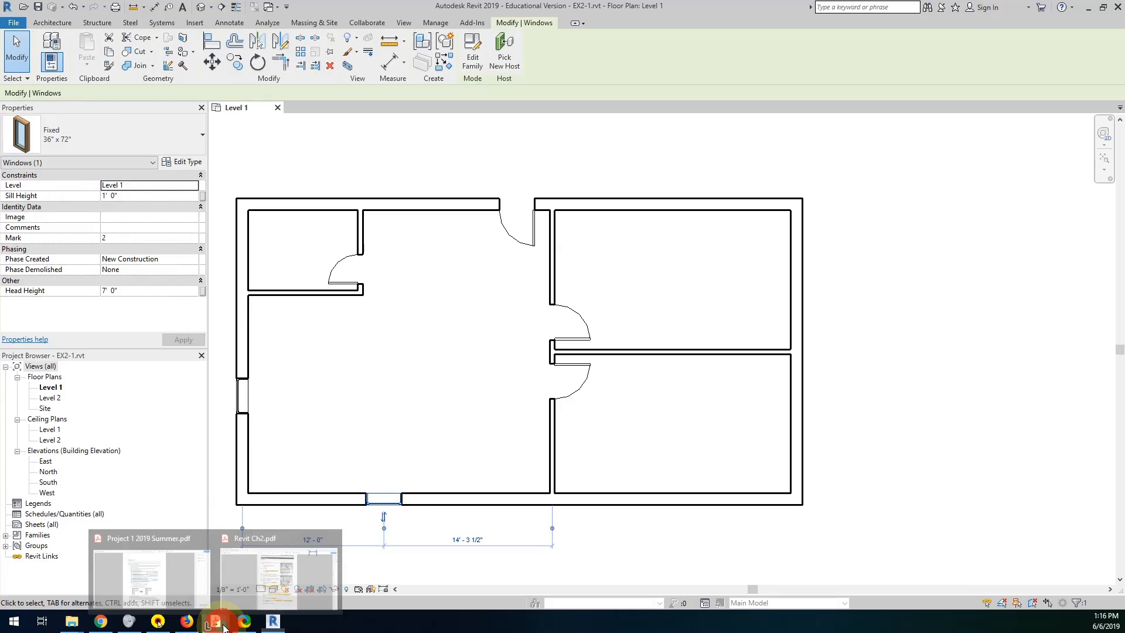
{"action": "left_click", "coordinate": [259, 579]}
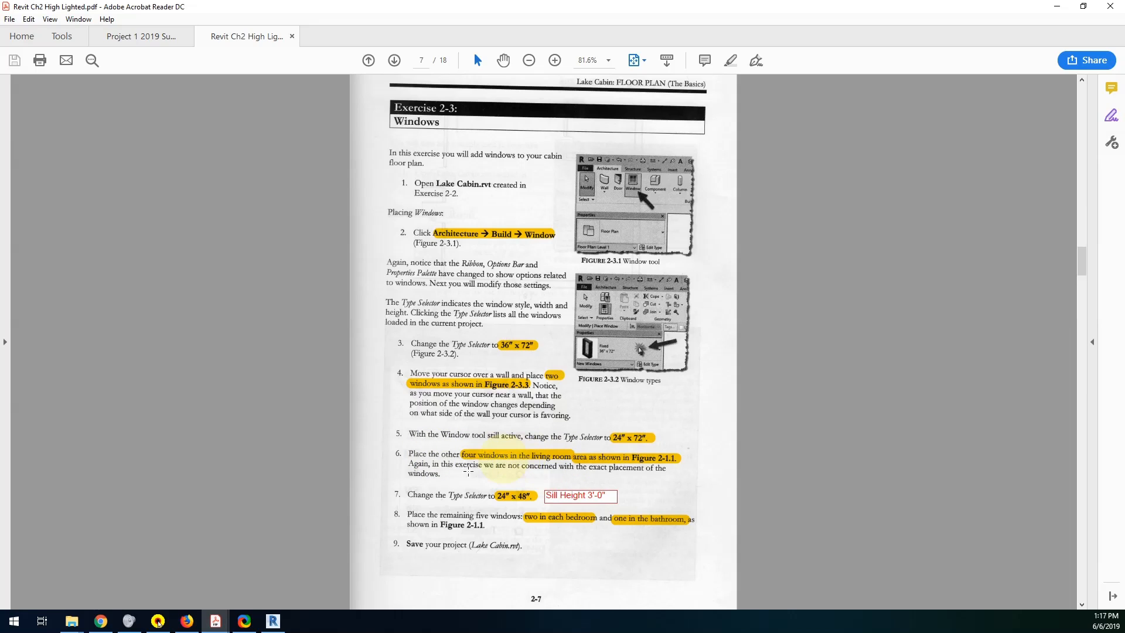
{"action": "mouse_move", "coordinate": [270, 622]}
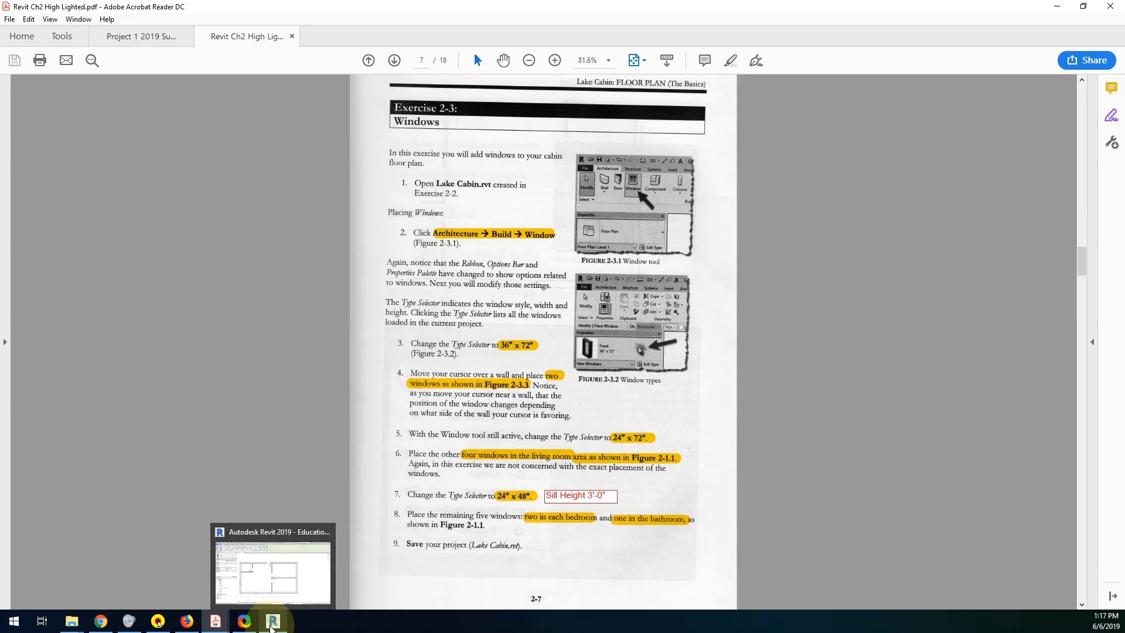
{"action": "left_click", "coordinate": [400, 500]}
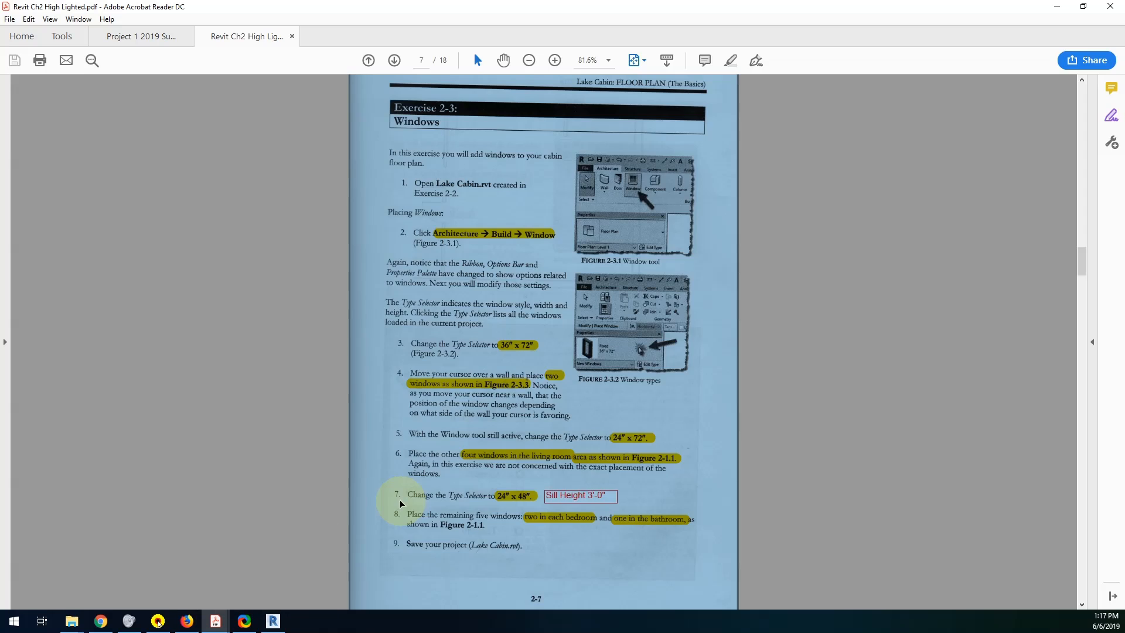
{"action": "scroll", "coordinate": [400, 500], "scroll_direction": "down", "scroll_amount": 2}
{"action": "scroll", "coordinate": [400, 500], "scroll_direction": "up", "scroll_amount": 2}
{"action": "scroll", "coordinate": [400, 500], "scroll_direction": "up", "scroll_amount": 15}
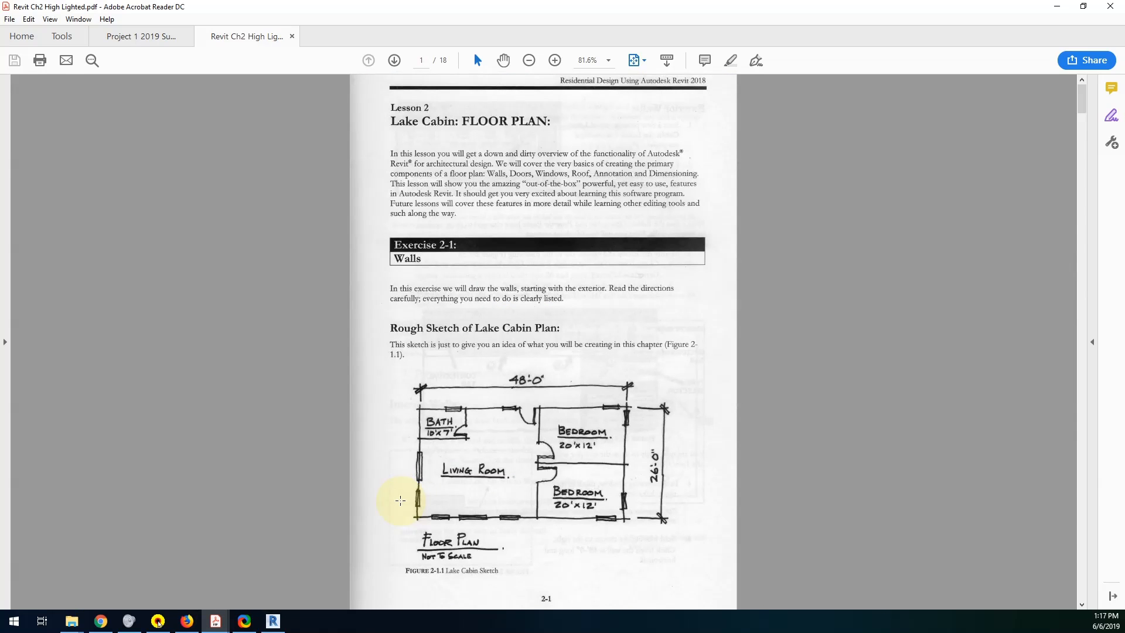
{"action": "scroll", "coordinate": [400, 501], "scroll_direction": "down", "scroll_amount": 15}
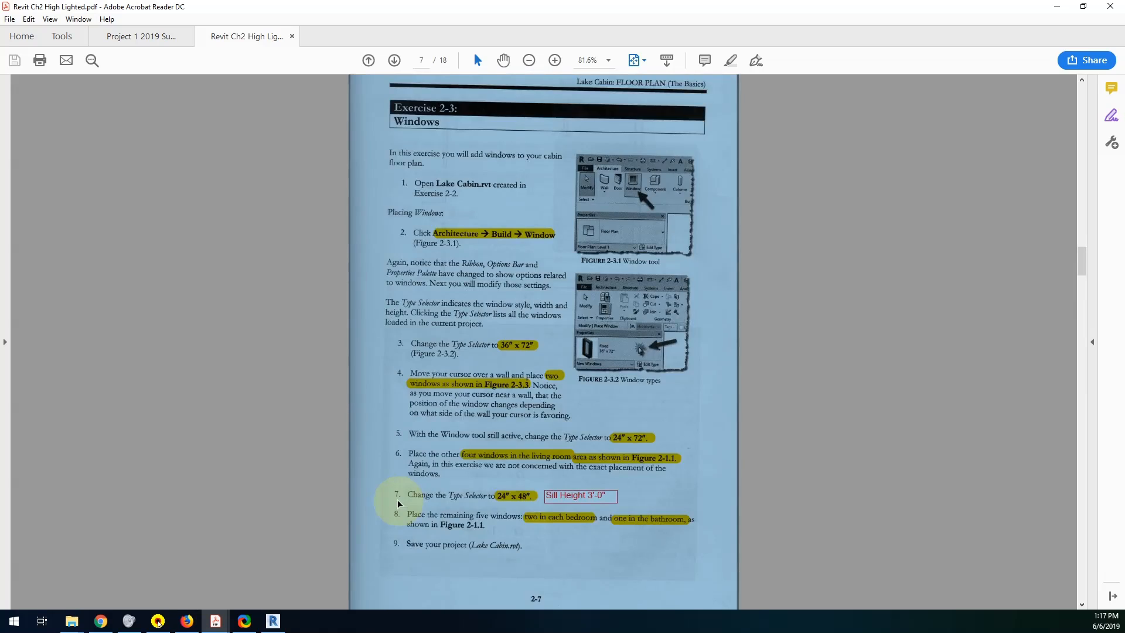
{"action": "left_click", "coordinate": [398, 503]}
{"action": "left_click", "coordinate": [272, 621]}
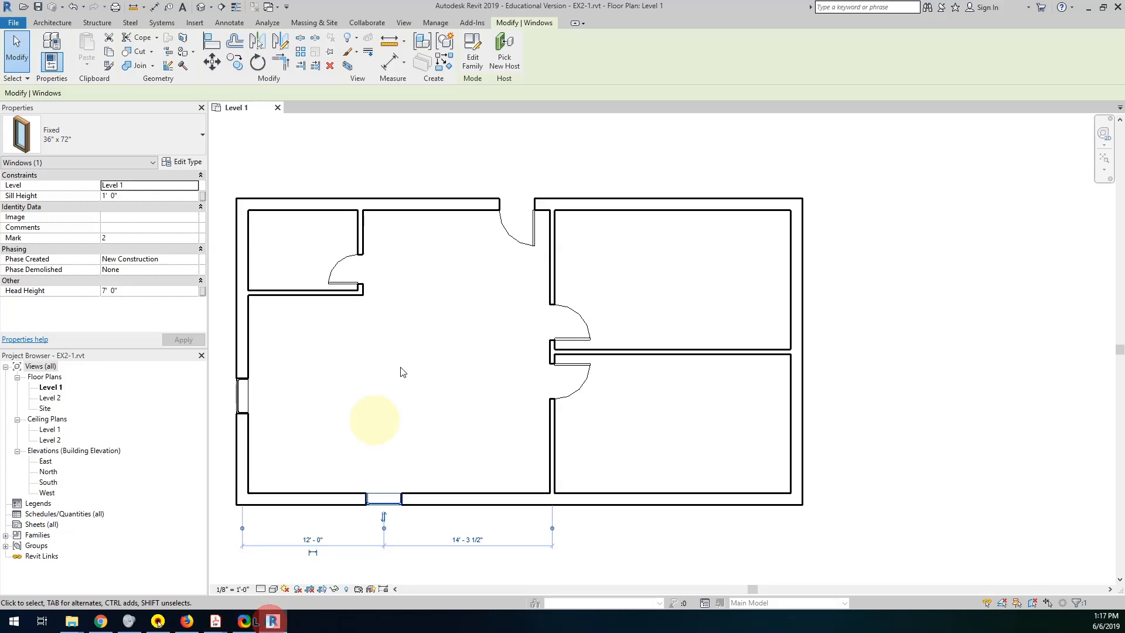
Change the selected south wall window's type to Fixed 24" x 72".
{"action": "left_click", "coordinate": [95, 138]}
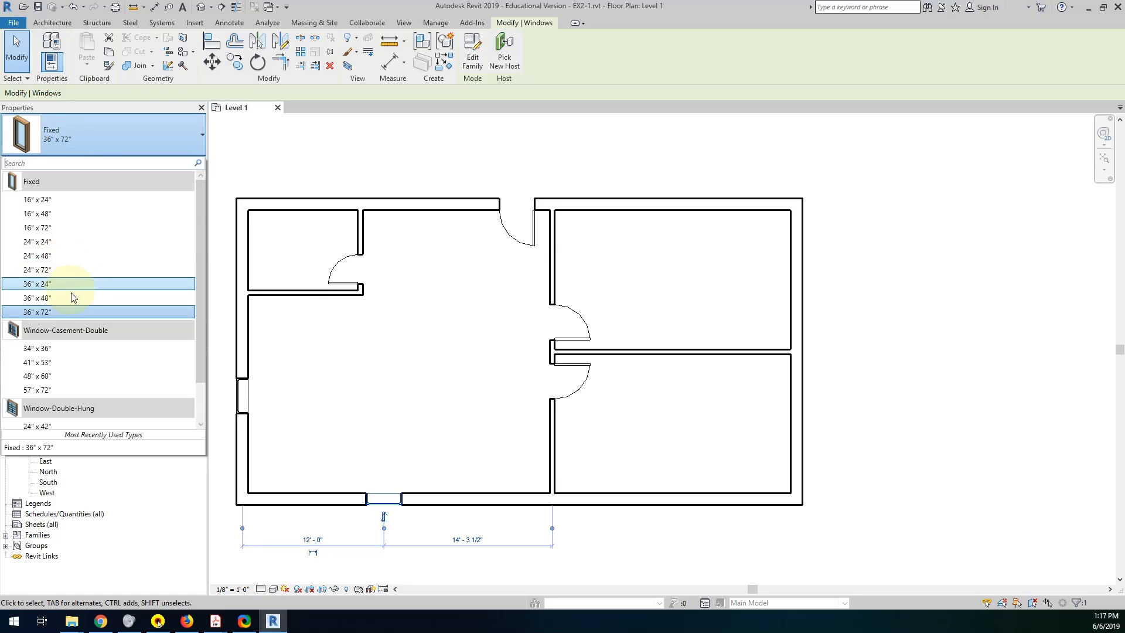
{"action": "left_click", "coordinate": [72, 270]}
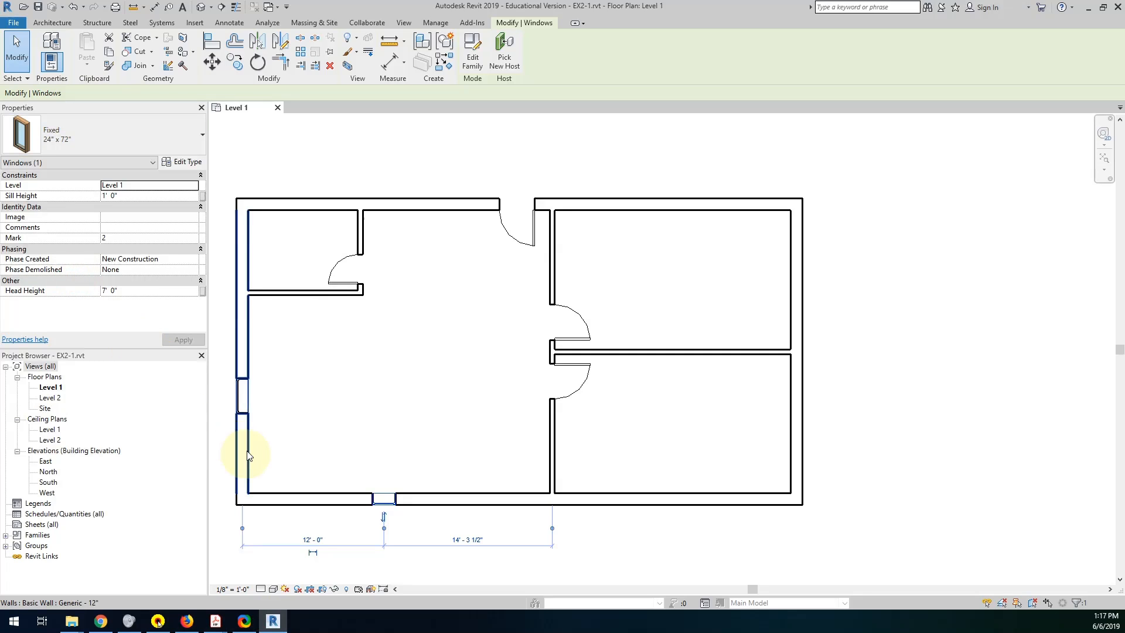
Try the Fixed 36" x 24" type on the selected south wall window, set it back to Fixed 36" x 72", and deselect it.
{"action": "left_click", "coordinate": [136, 145]}
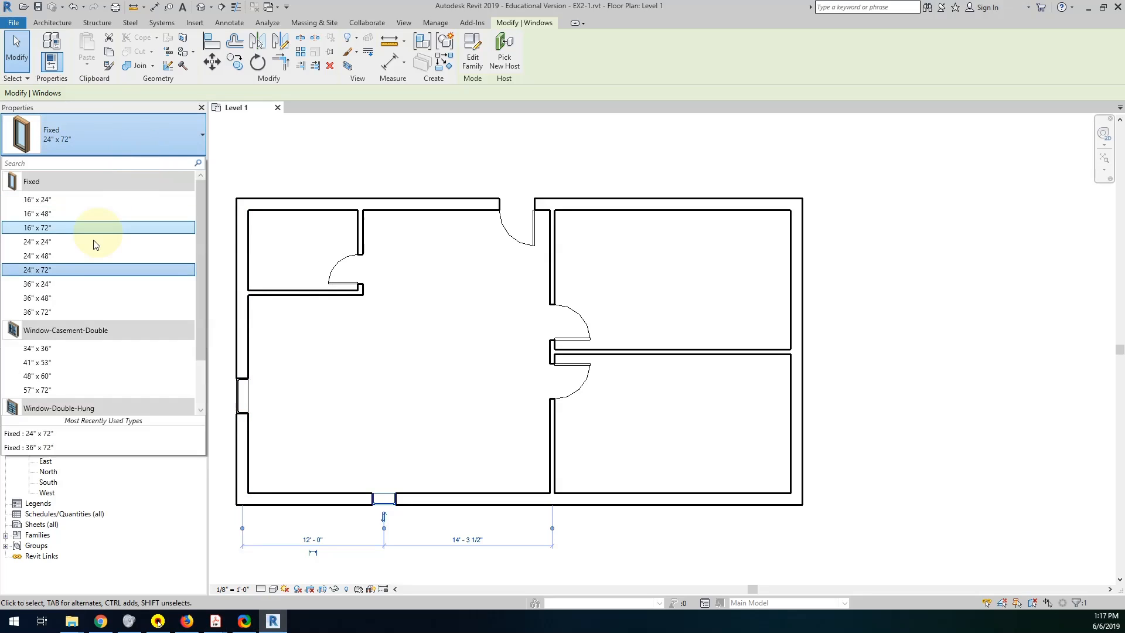
{"action": "left_click", "coordinate": [74, 284]}
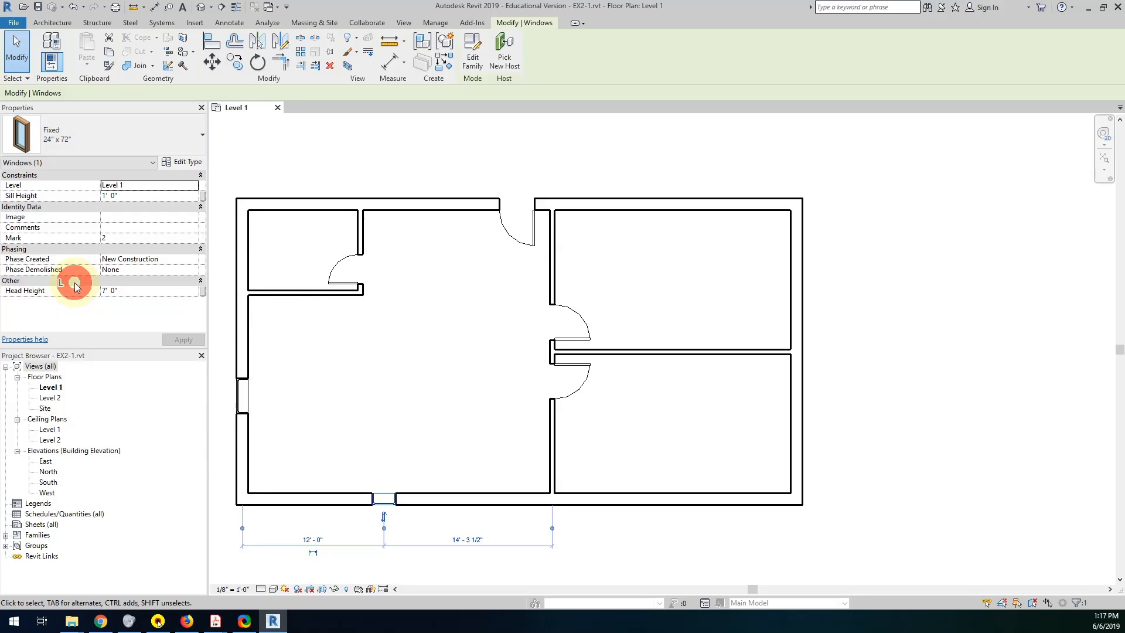
{"action": "left_click", "coordinate": [82, 143]}
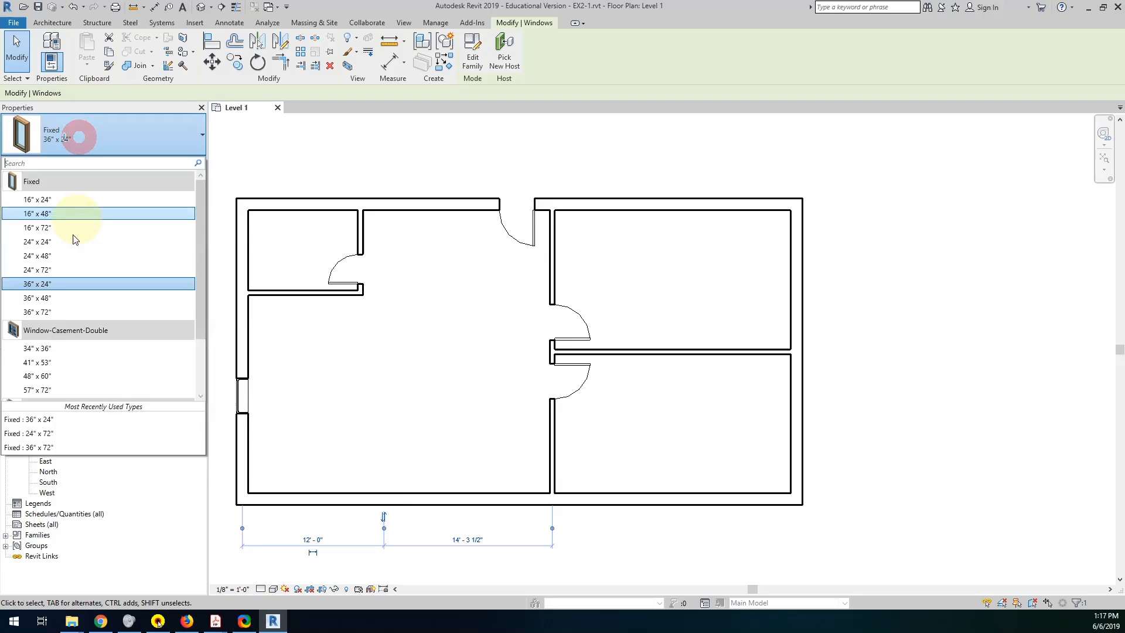
{"action": "left_click", "coordinate": [61, 312]}
{"action": "left_click", "coordinate": [345, 435]}
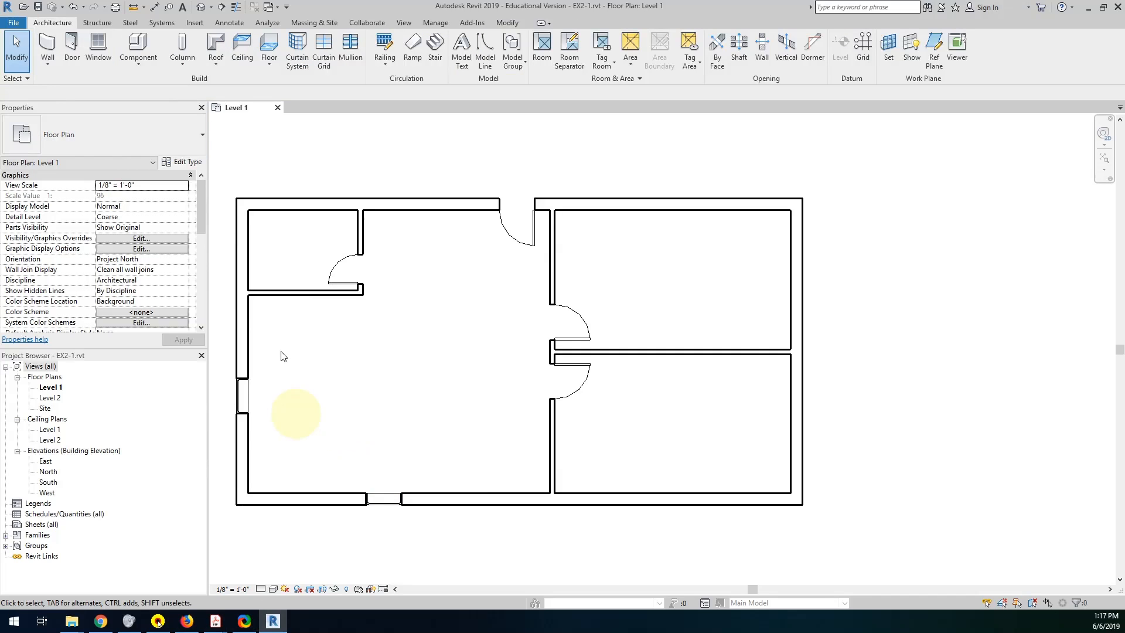
Place four Fixed 24" x 72" living room windows: one in the west wall, two flanking the south window, and one beside the north entry door.
{"action": "left_click", "coordinate": [98, 45]}
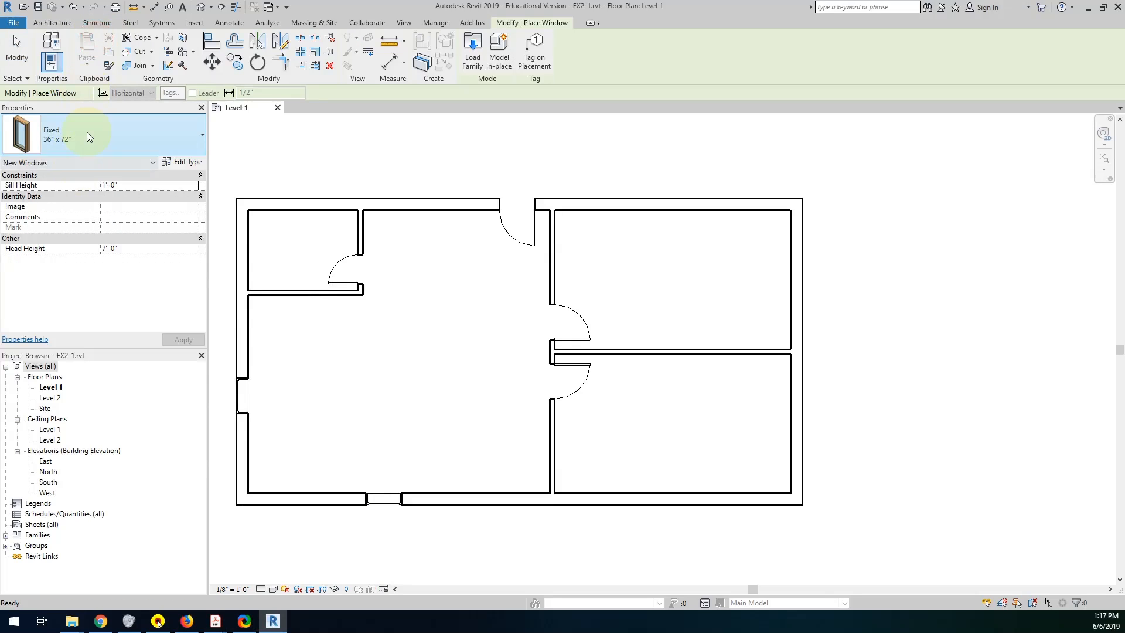
{"action": "left_click", "coordinate": [87, 134]}
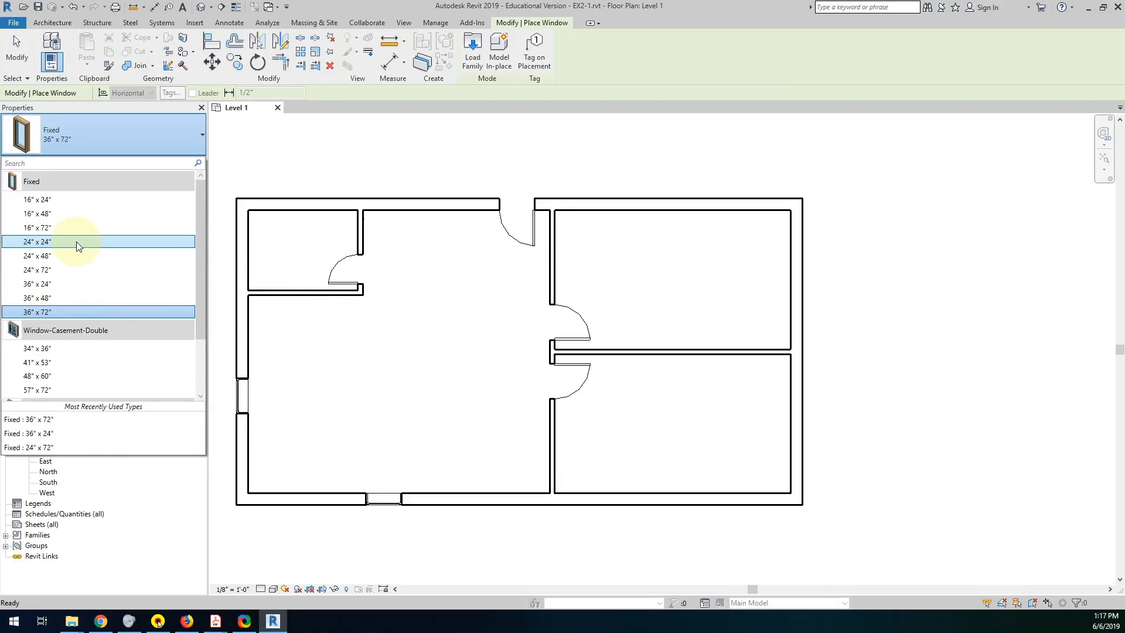
{"action": "left_click", "coordinate": [76, 241]}
{"action": "left_click", "coordinate": [91, 132]}
{"action": "left_click", "coordinate": [79, 272]}
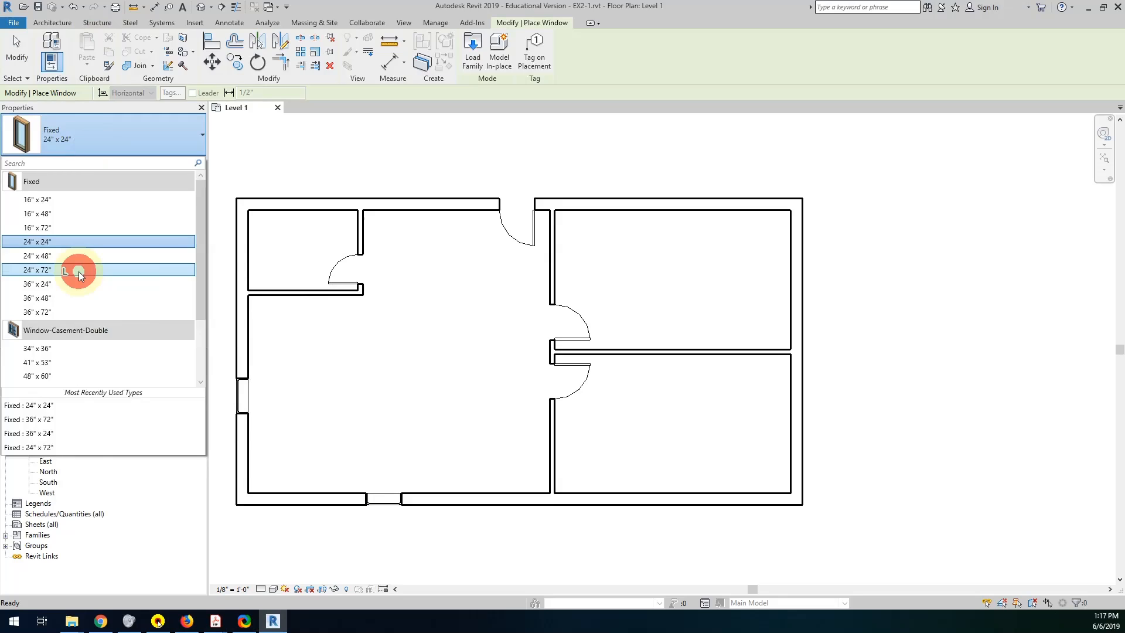
{"action": "left_click", "coordinate": [242, 446]}
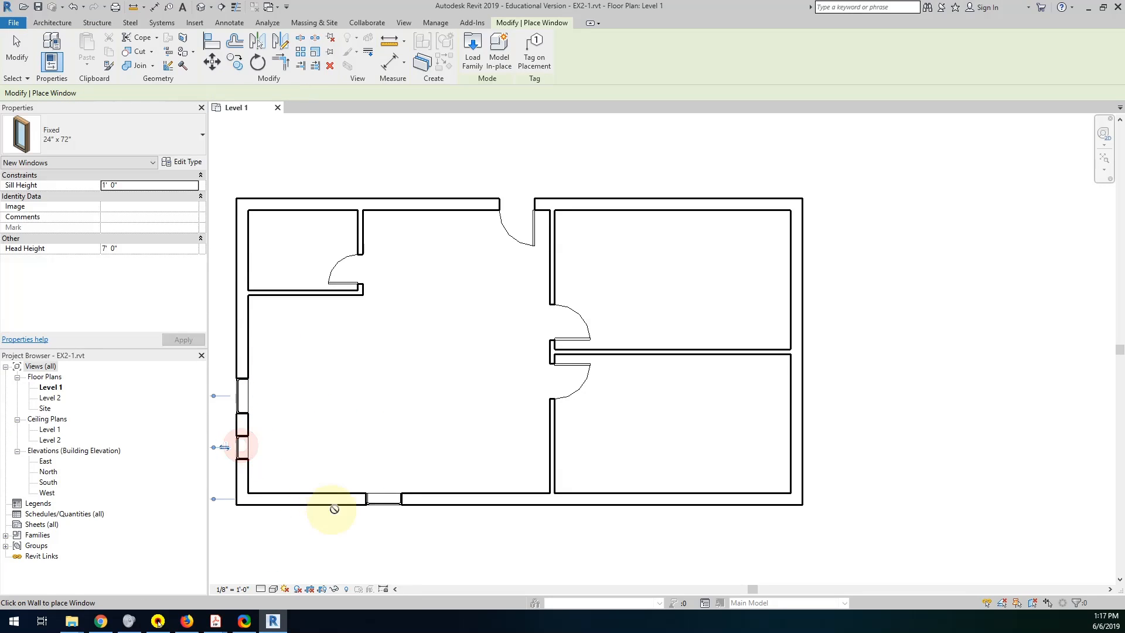
{"action": "left_click", "coordinate": [335, 499]}
{"action": "left_click", "coordinate": [437, 500]}
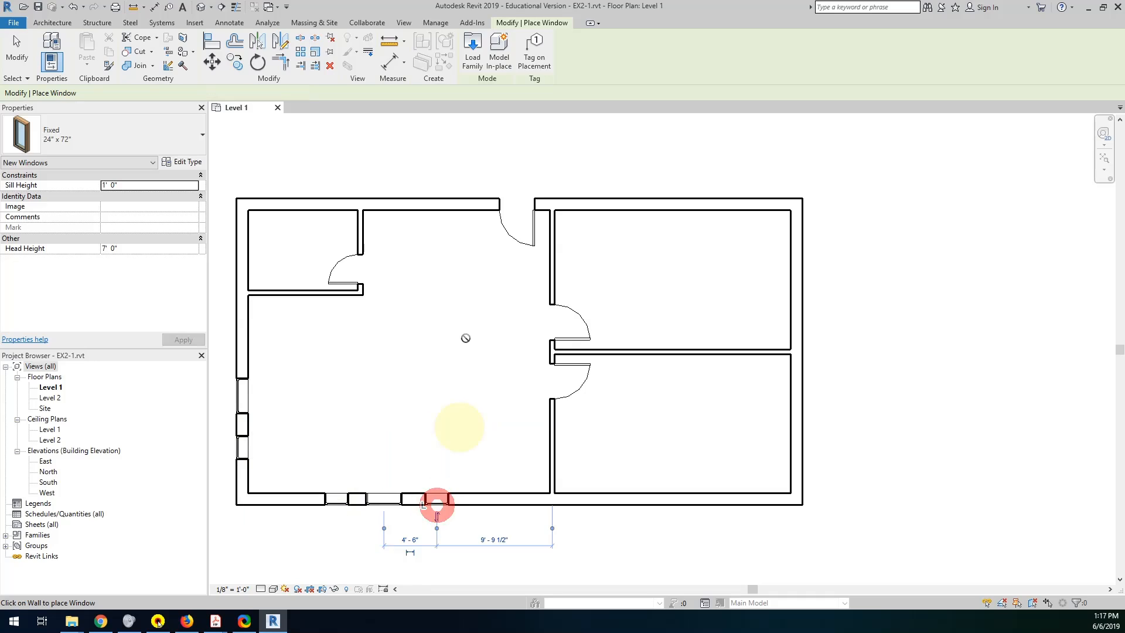
{"action": "left_click", "coordinate": [464, 201]}
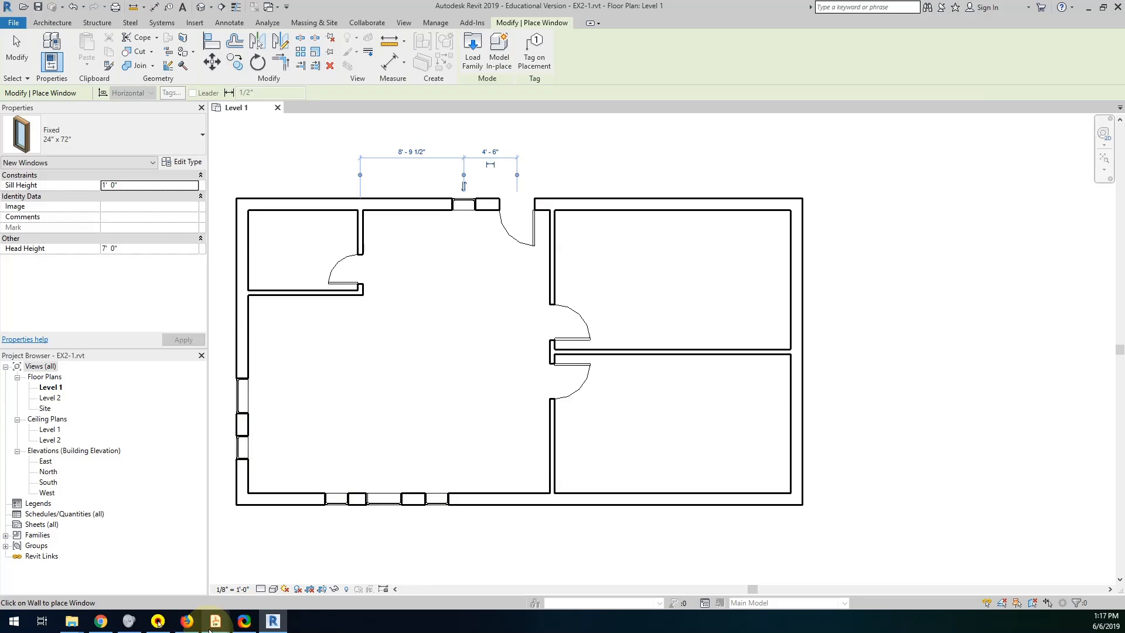
Check the Exercise 2-3 PDF instructions for the remaining windows' type, sill height and rooms, and return to Revit.
{"action": "mouse_move", "coordinate": [210, 629]}
{"action": "left_click", "coordinate": [254, 575]}
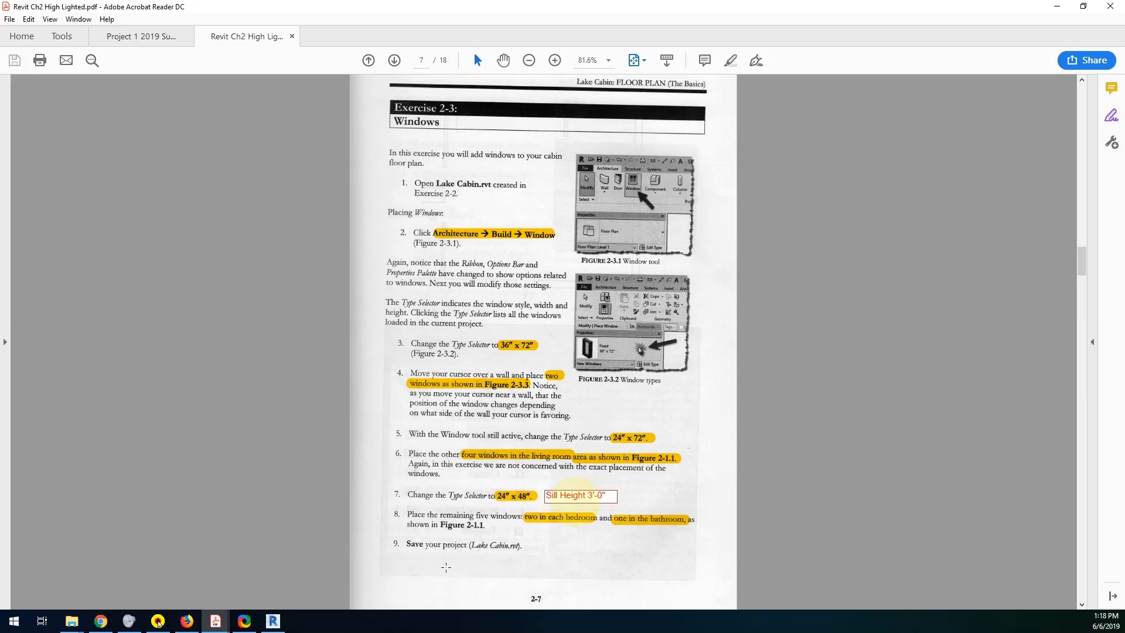
{"action": "left_click", "coordinate": [273, 621]}
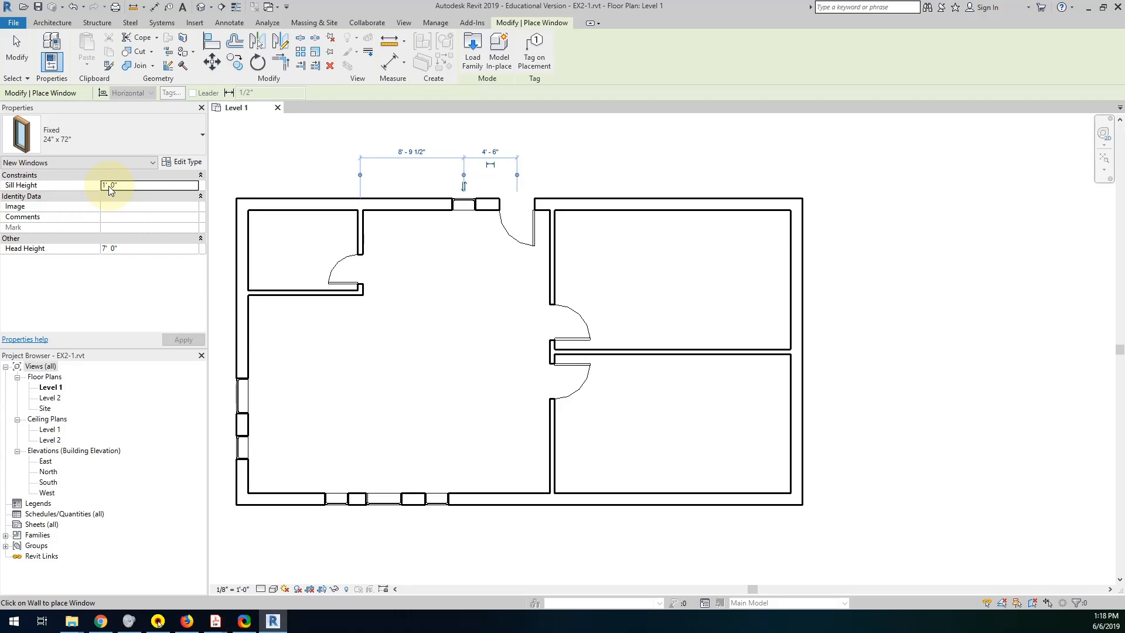
{"action": "left_click", "coordinate": [99, 143]}
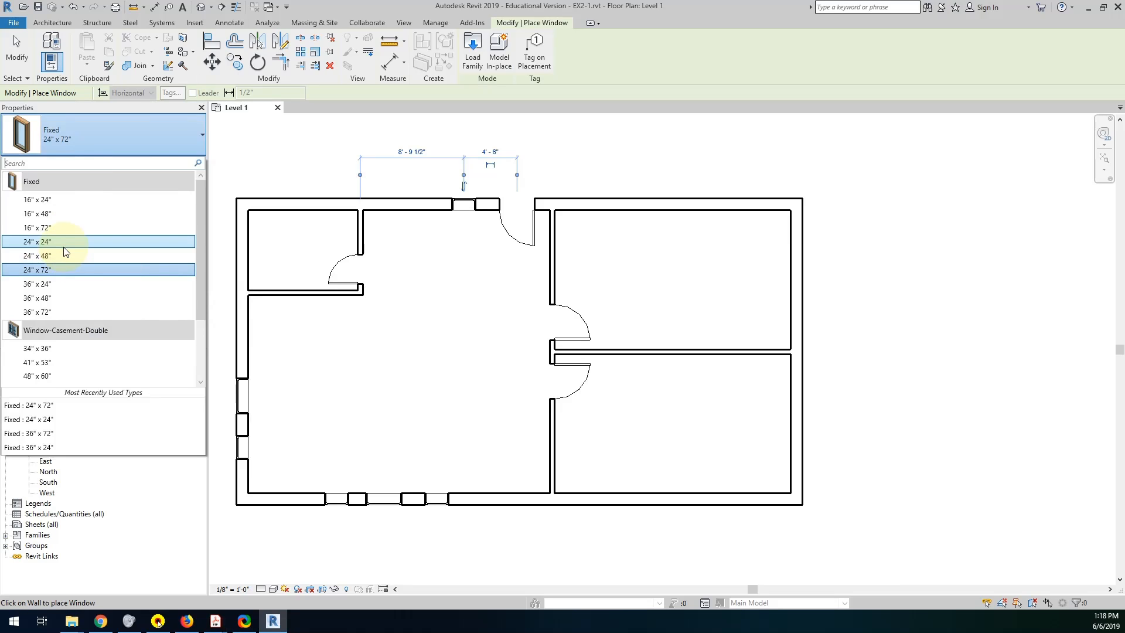
{"action": "left_click", "coordinate": [216, 621]}
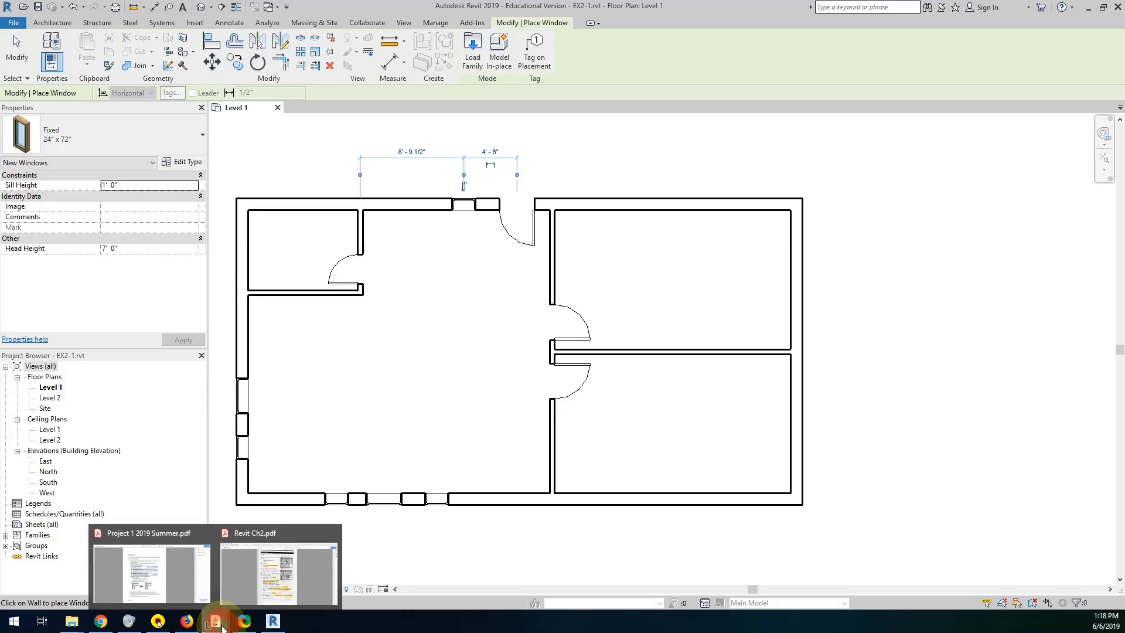
{"action": "left_click", "coordinate": [273, 593]}
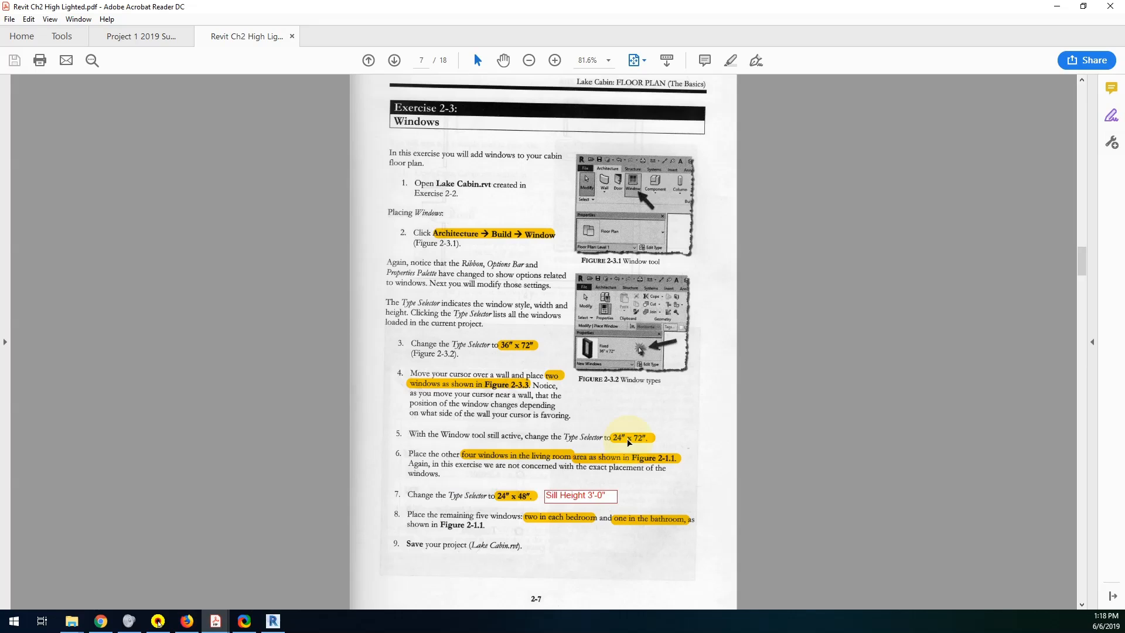
{"action": "left_click", "coordinate": [273, 621]}
Place five Fixed 24" x 48" windows: one in the bathroom's north wall and two in the exterior walls of each bedroom.
{"action": "left_click", "coordinate": [108, 146]}
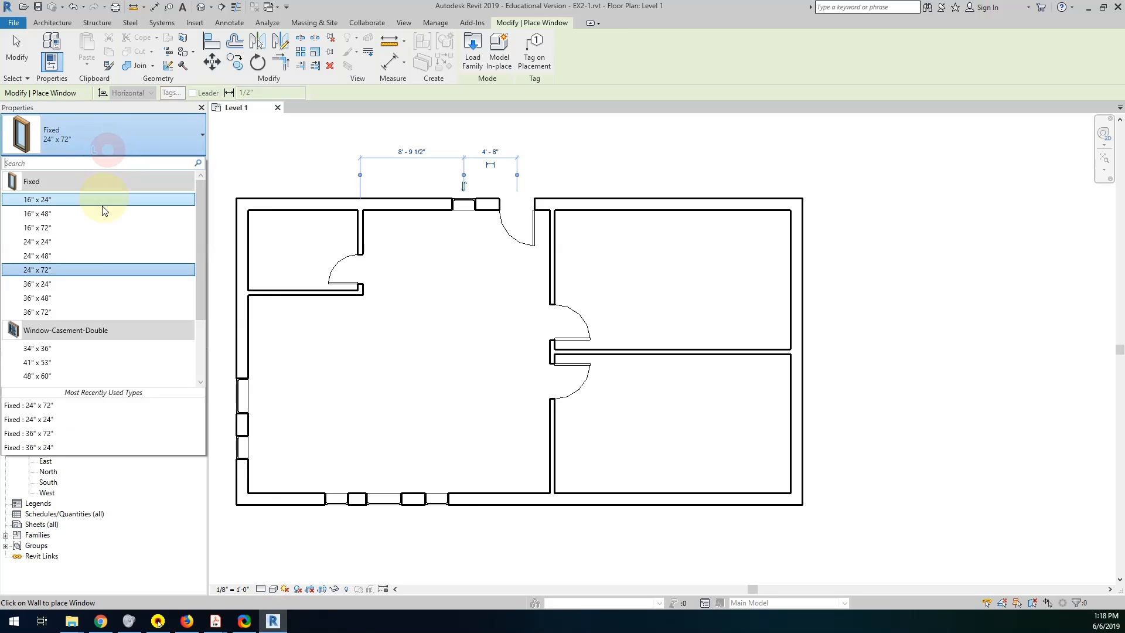
{"action": "left_click", "coordinate": [82, 256]}
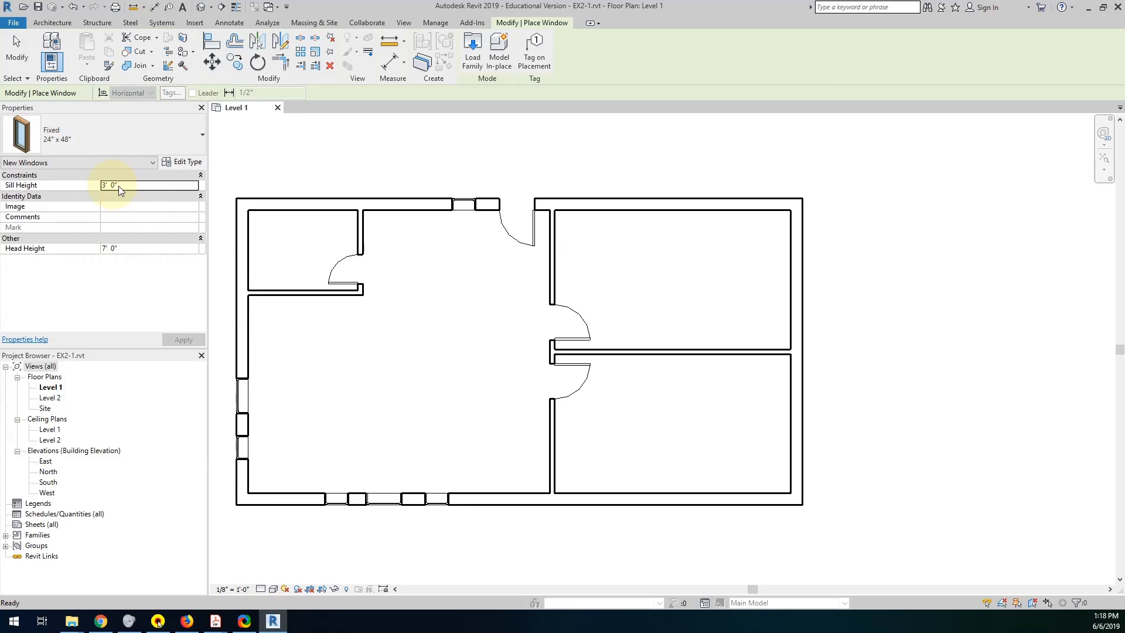
{"action": "left_click", "coordinate": [338, 202]}
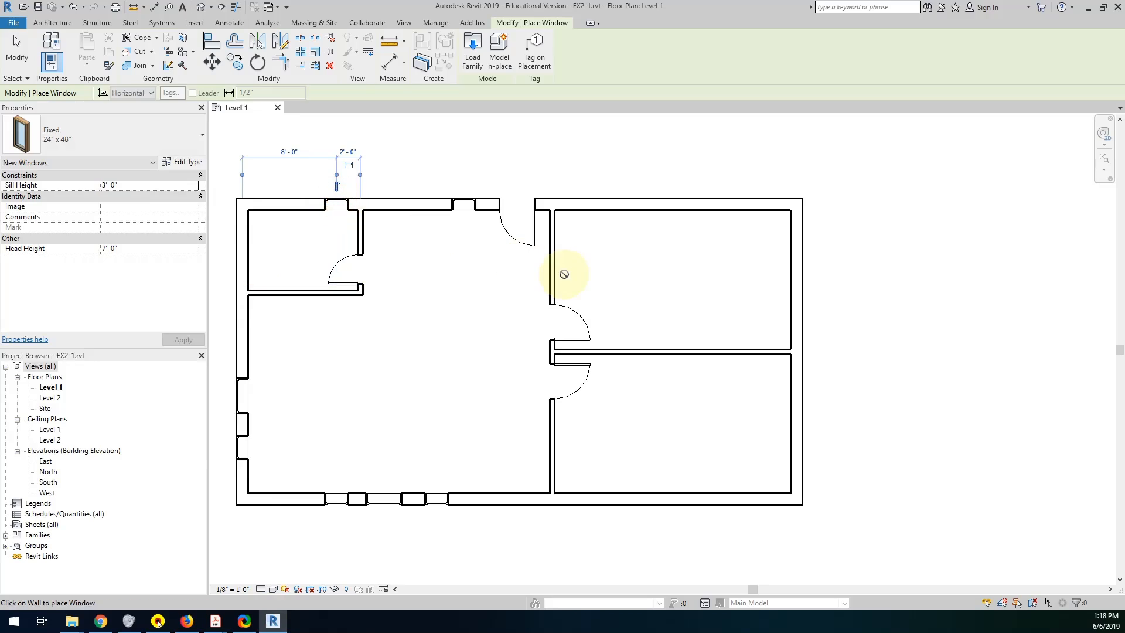
{"action": "left_click", "coordinate": [748, 202]}
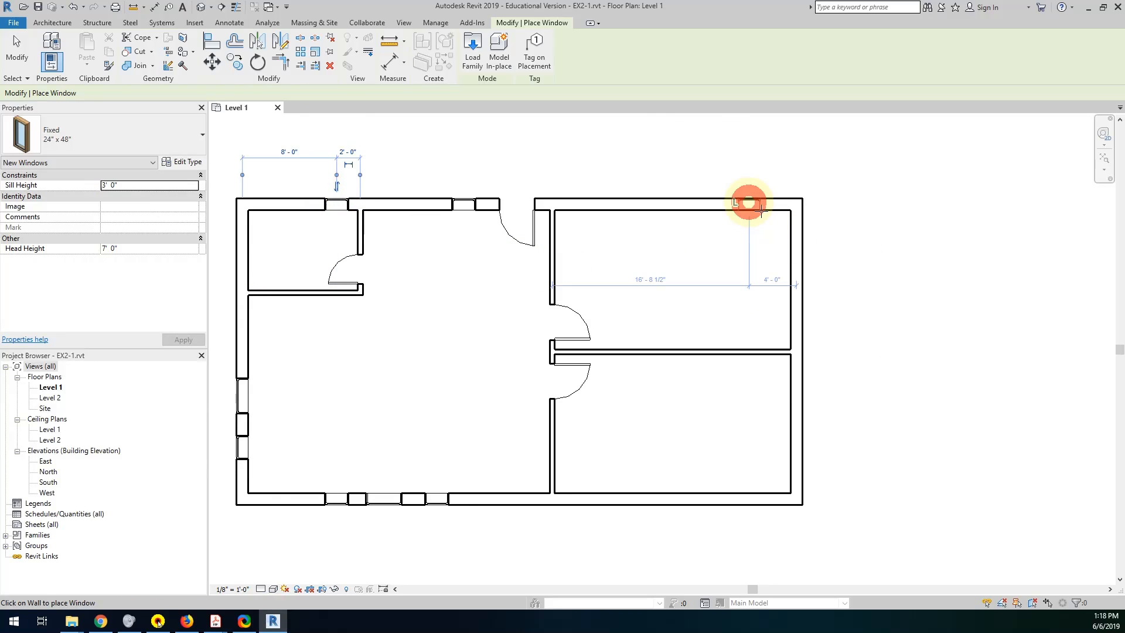
{"action": "left_click", "coordinate": [799, 241]}
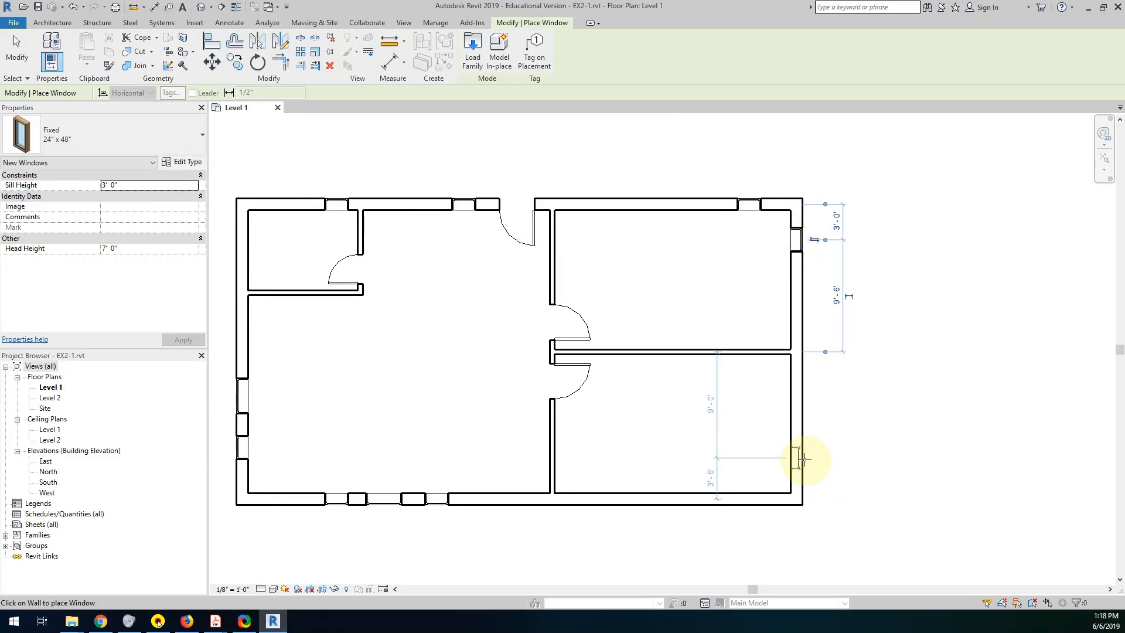
{"action": "left_click", "coordinate": [797, 458]}
{"action": "left_click", "coordinate": [750, 505]}
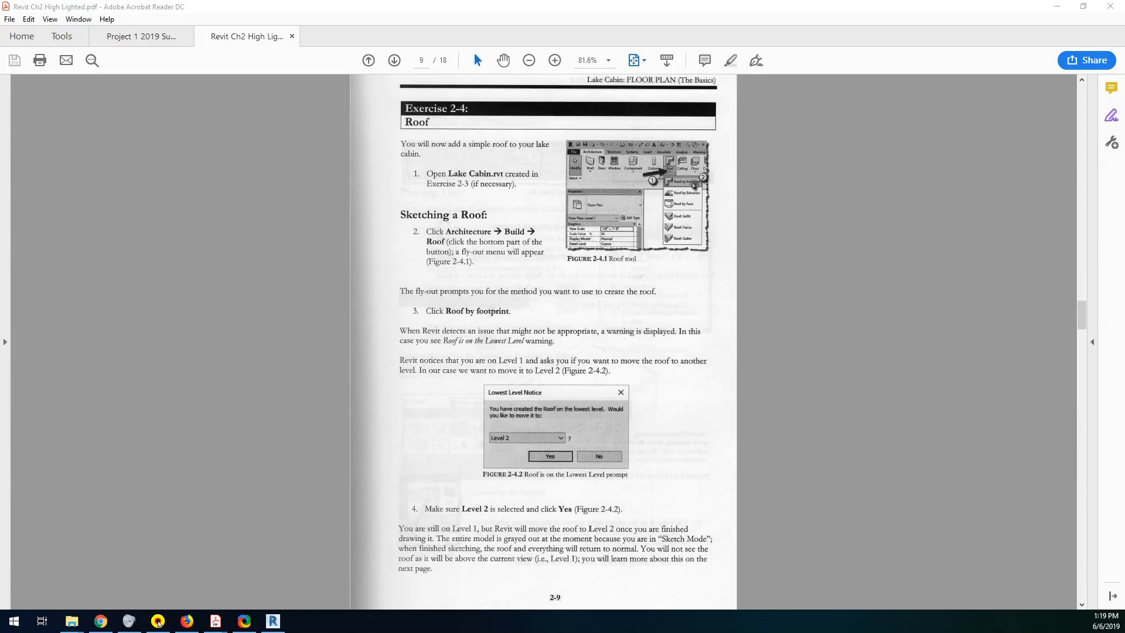
Return to Revit from the Exercise 2-4 instructions and start a roof by footprint, accepting its move to Level 2.
{"action": "left_click", "coordinate": [273, 621]}
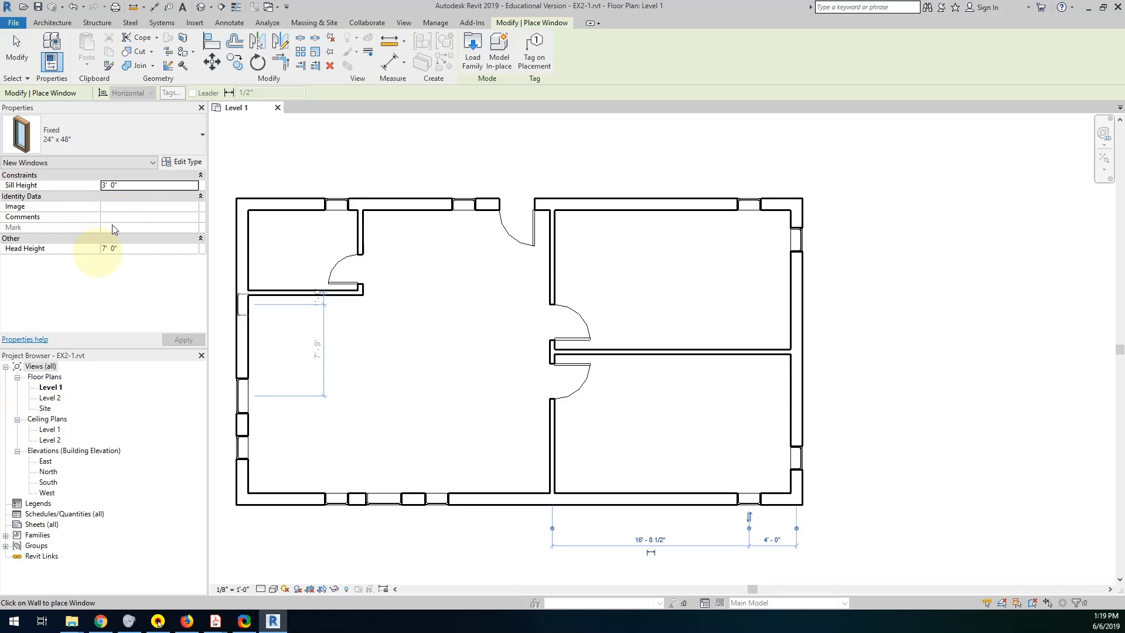
{"action": "left_click", "coordinate": [54, 23]}
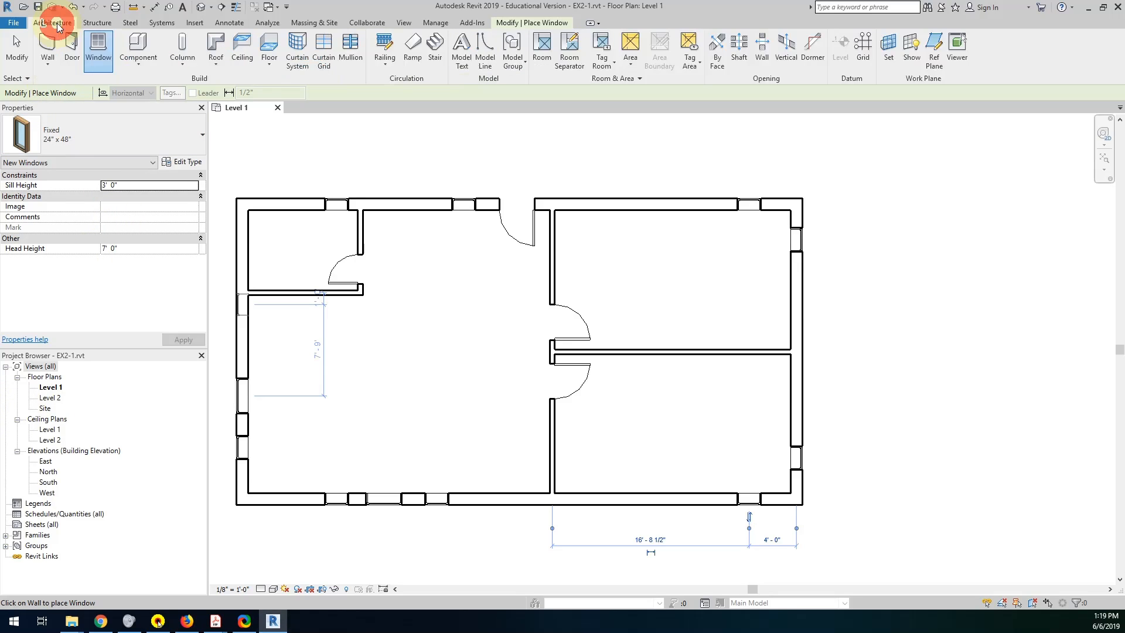
{"action": "left_click", "coordinate": [220, 66]}
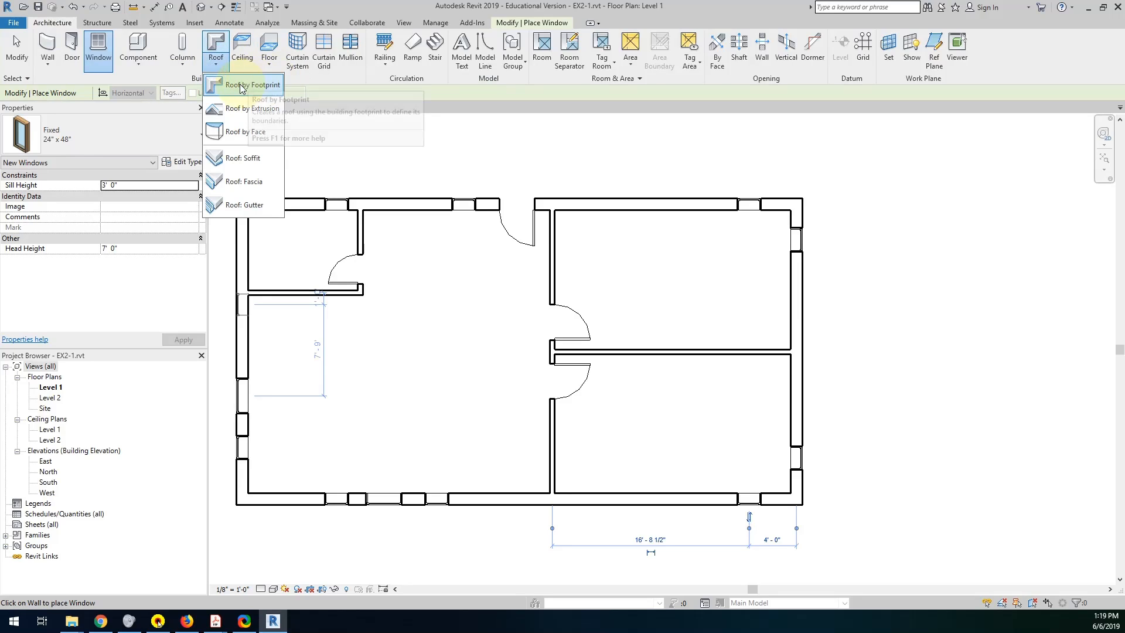
{"action": "left_click", "coordinate": [242, 87]}
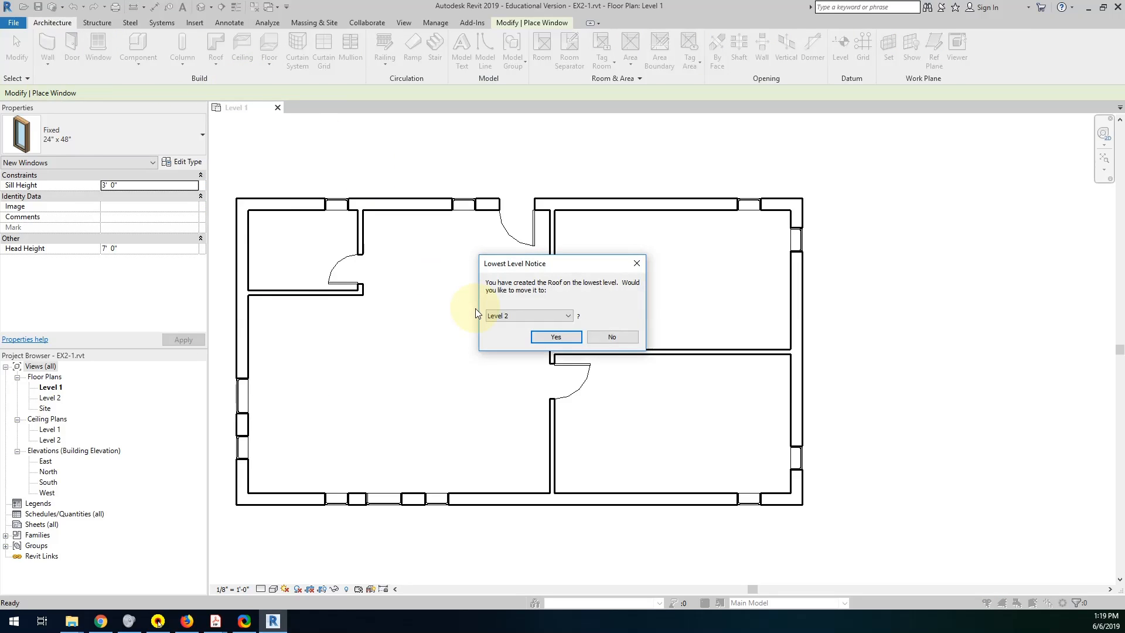
{"action": "left_click", "coordinate": [544, 335]}
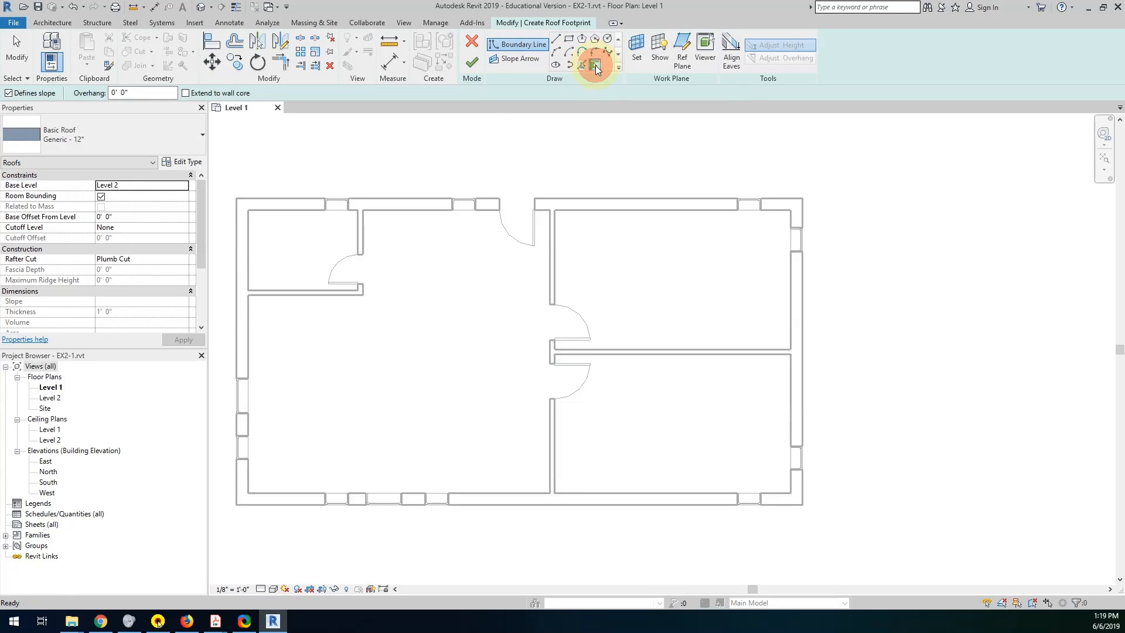
Define the roof footprint from the north, east, south and west exterior walls with slope and 0' 0" overhang, and finish the sketch.
{"action": "left_click", "coordinate": [419, 202]}
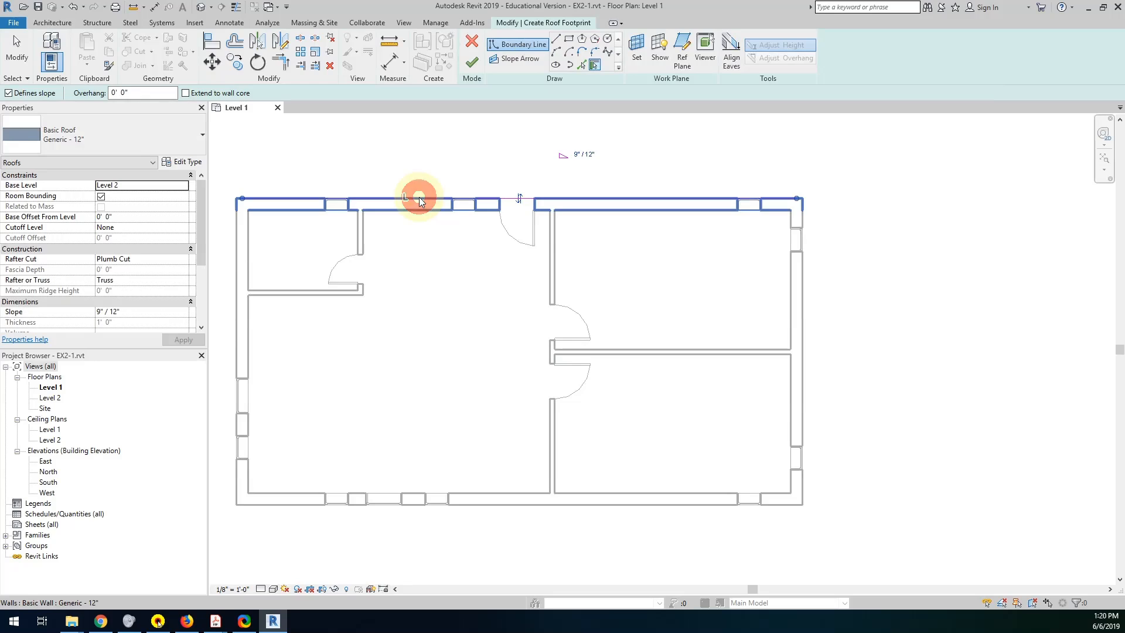
{"action": "left_click", "coordinate": [804, 327]}
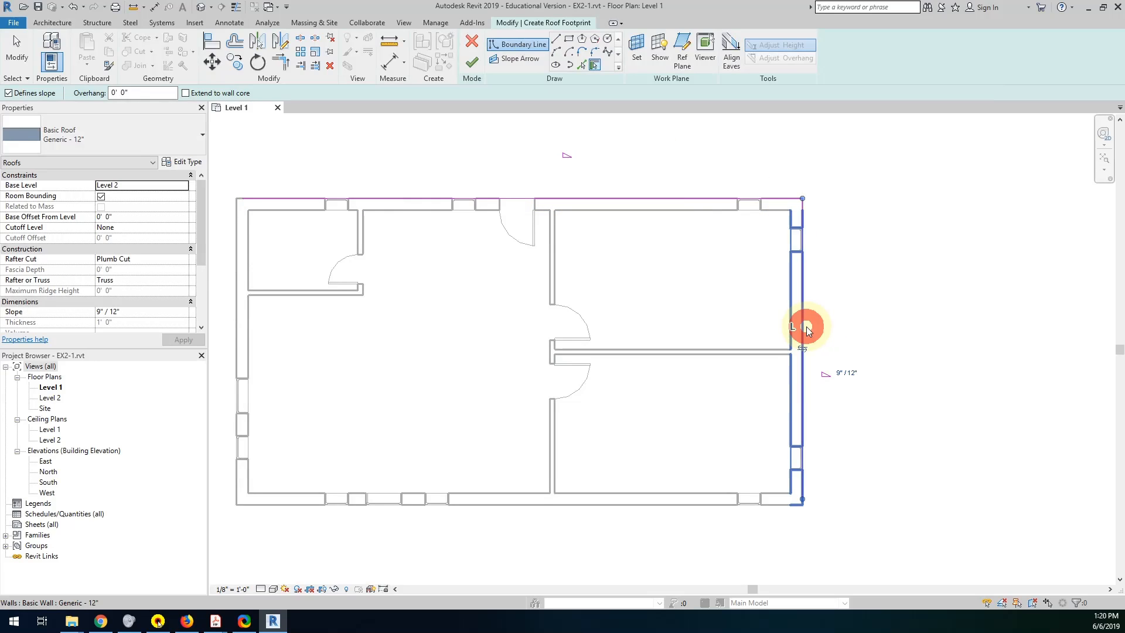
{"action": "left_click", "coordinate": [610, 505]}
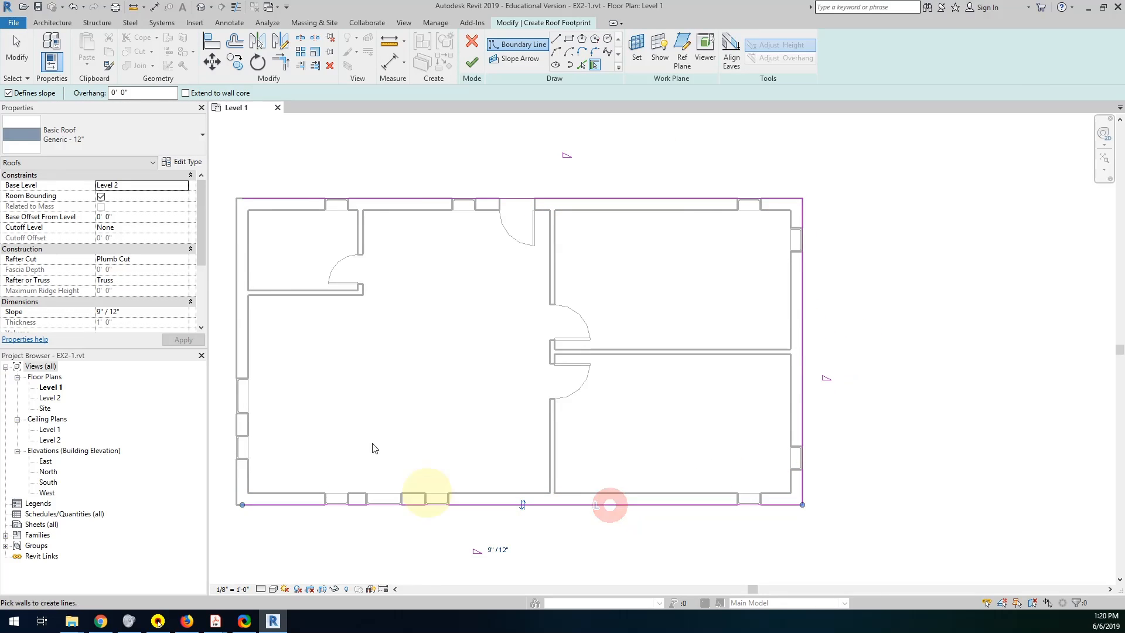
{"action": "left_click", "coordinate": [237, 327]}
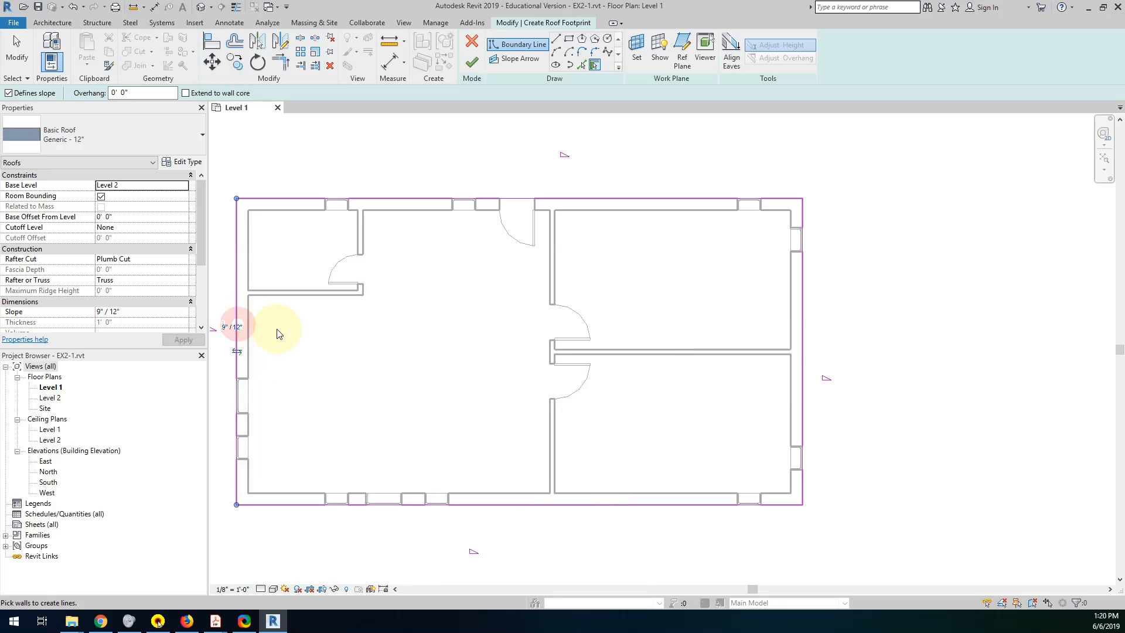
{"action": "middle_click_drag", "start_coordinate": [394, 316], "coordinate": [467, 303]}
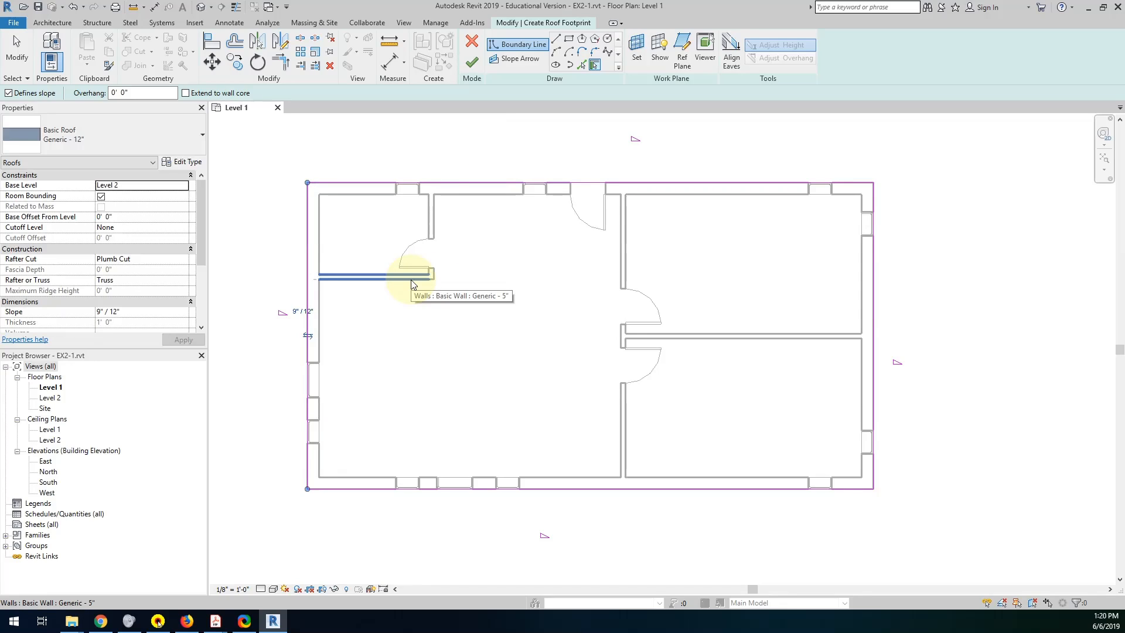
{"action": "left_click", "coordinate": [471, 66]}
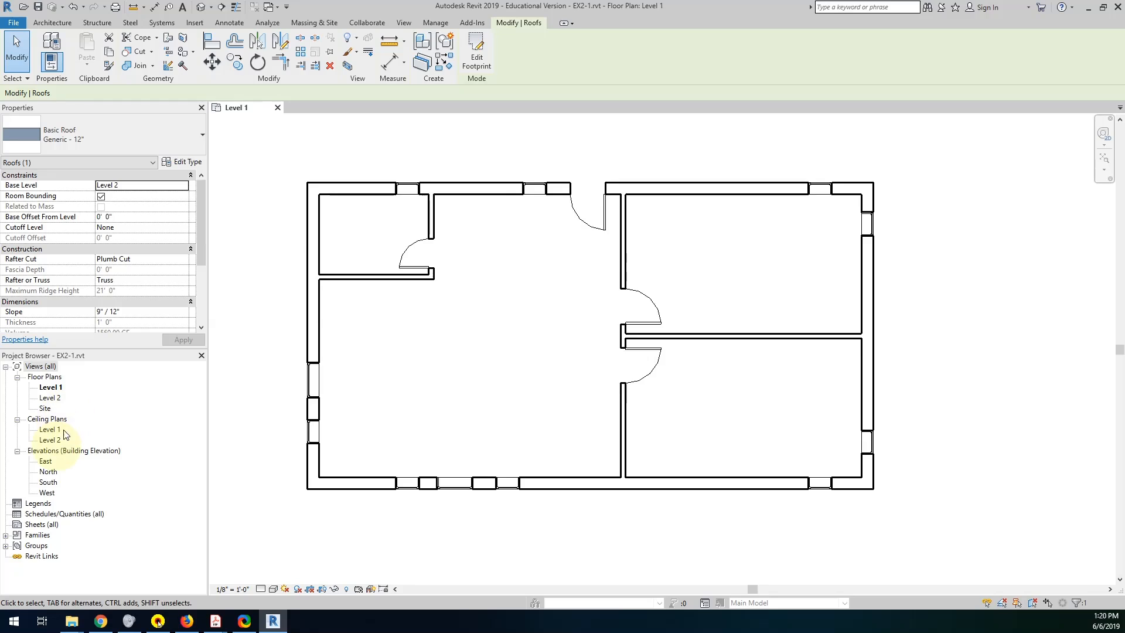
Open the default 3D view of the model to look at the cabin with its new roof.
{"action": "left_click", "coordinate": [211, 9]}
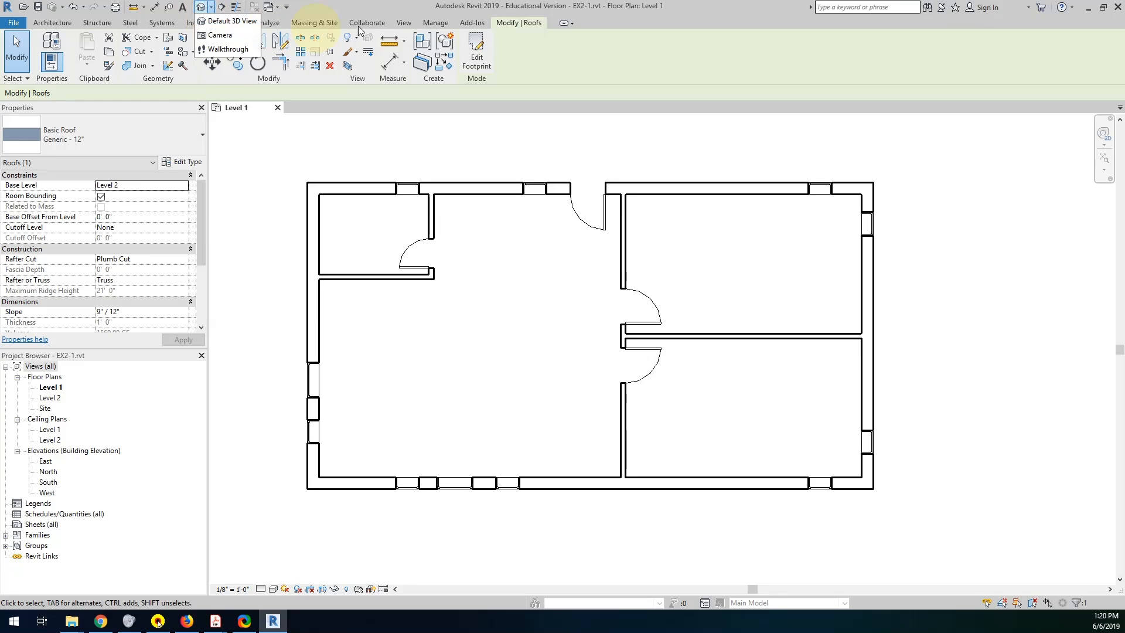
{"action": "left_click", "coordinate": [404, 25]}
{"action": "left_click", "coordinate": [404, 25]}
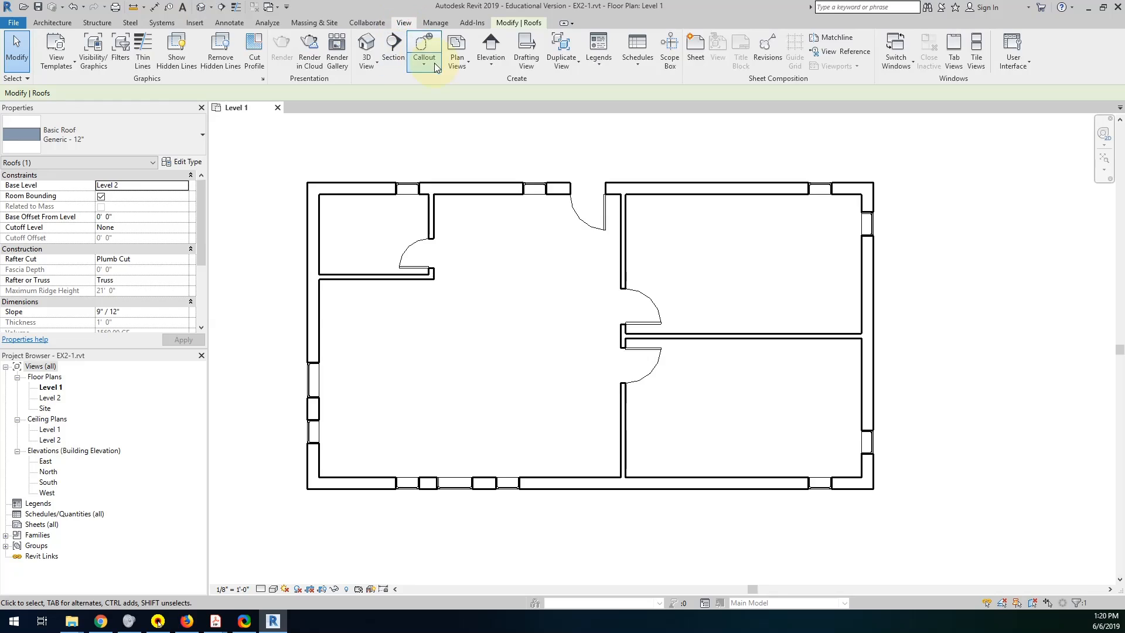
{"action": "left_click", "coordinate": [372, 66]}
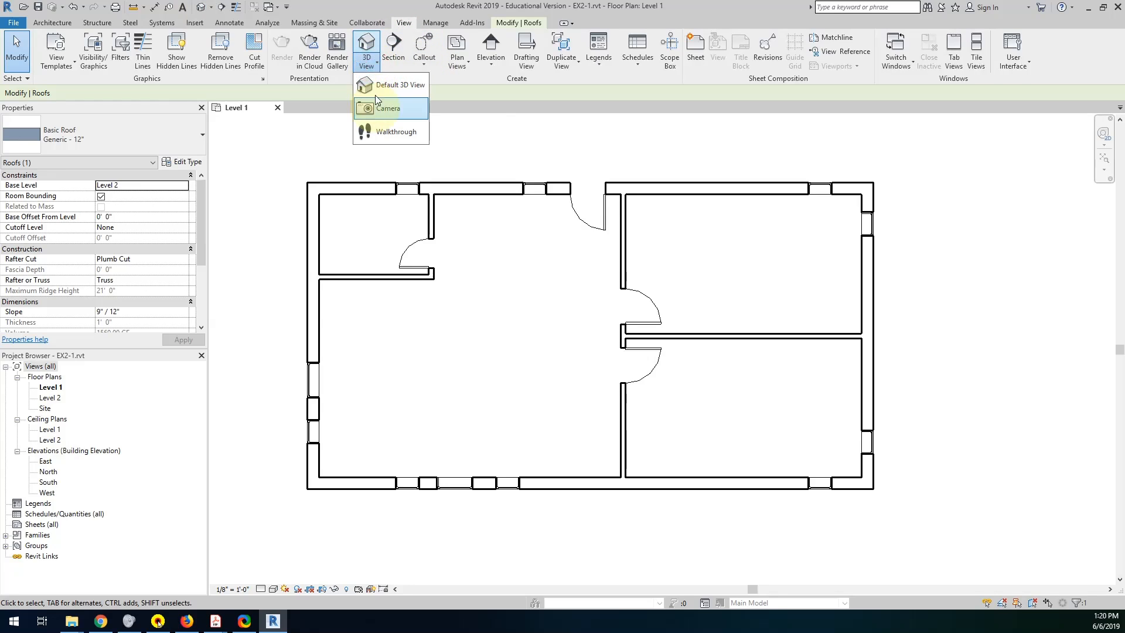
{"action": "left_click", "coordinate": [378, 89]}
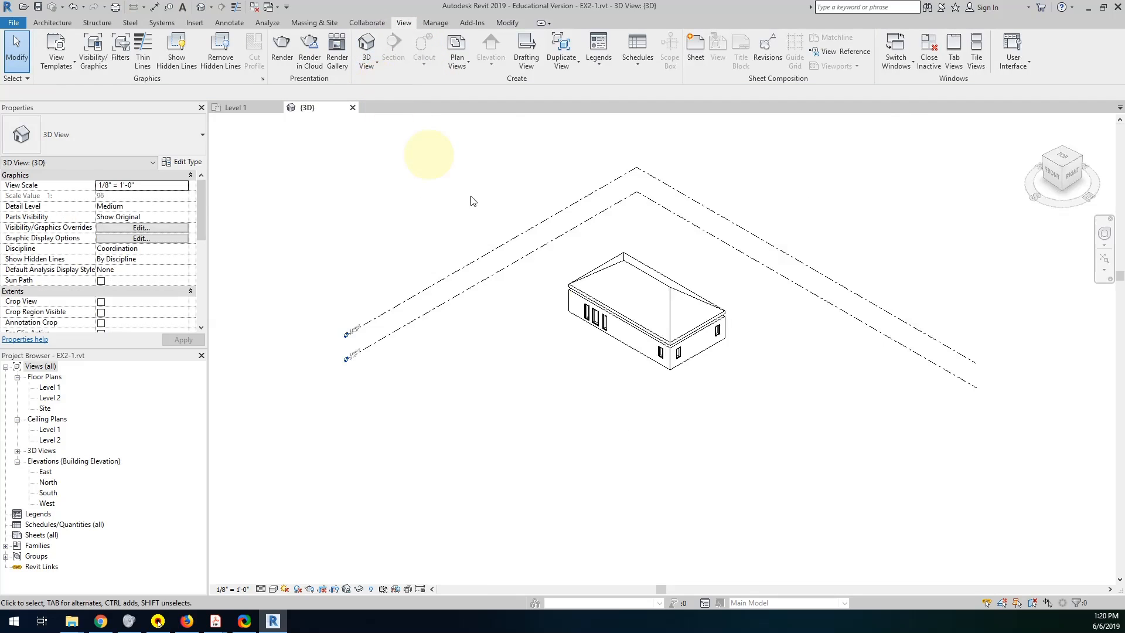
{"action": "scroll", "coordinate": [694, 313], "scroll_direction": "up", "scroll_amount": 3}
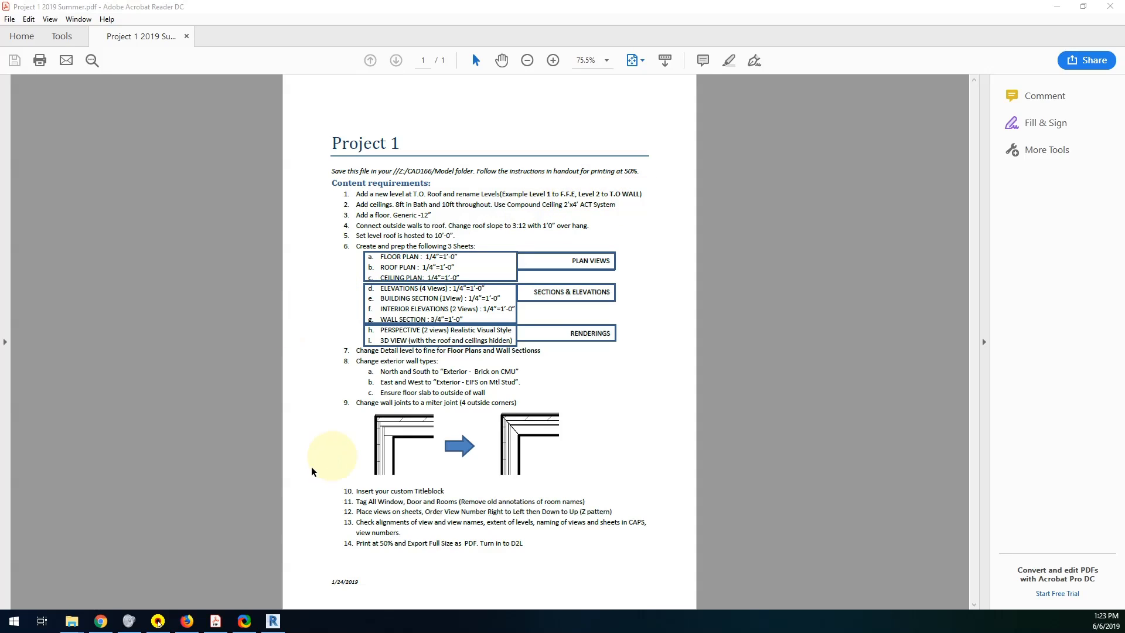
Switch from the Project 1 PDF to Revit and open the South elevation.
{"action": "mouse_move", "coordinate": [272, 622]}
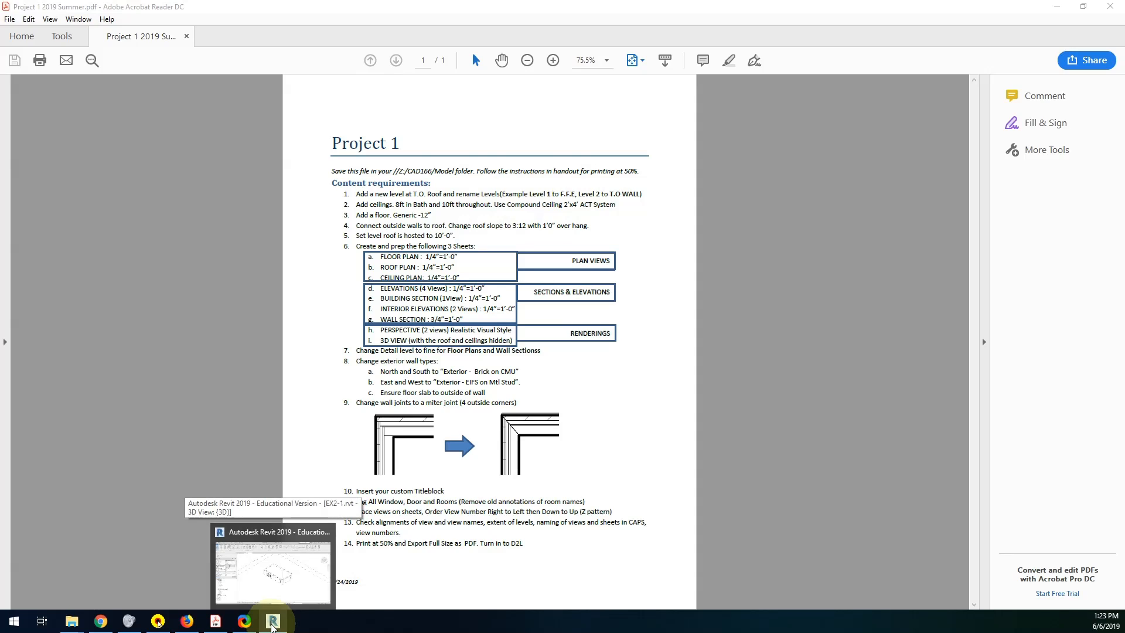
{"action": "left_click", "coordinate": [272, 622]}
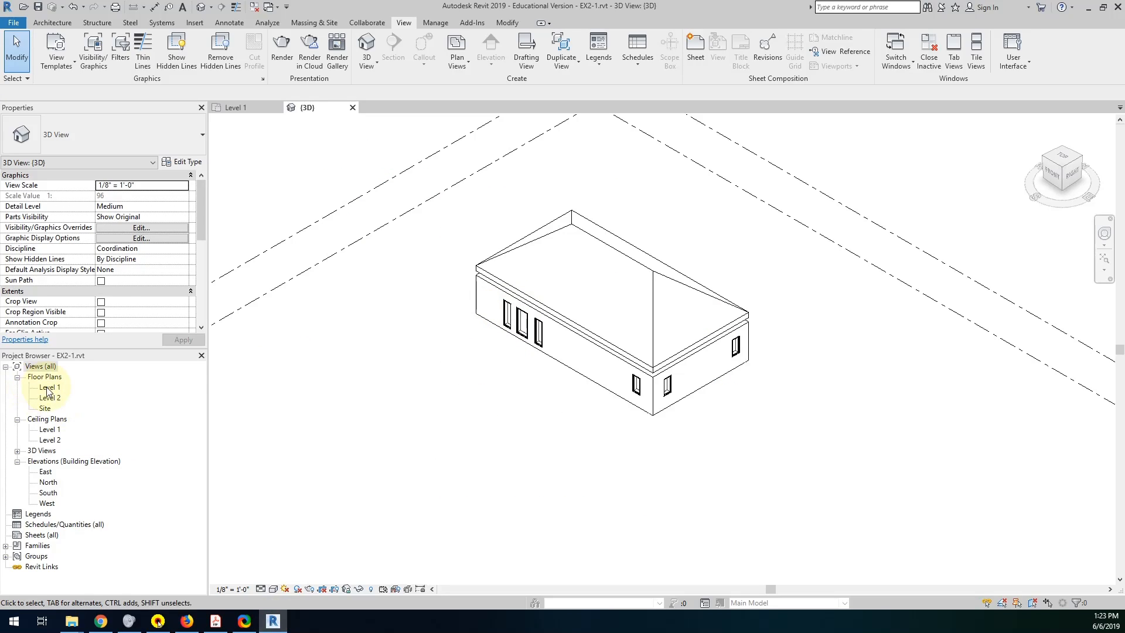
{"action": "double_click", "coordinate": [48, 494]}
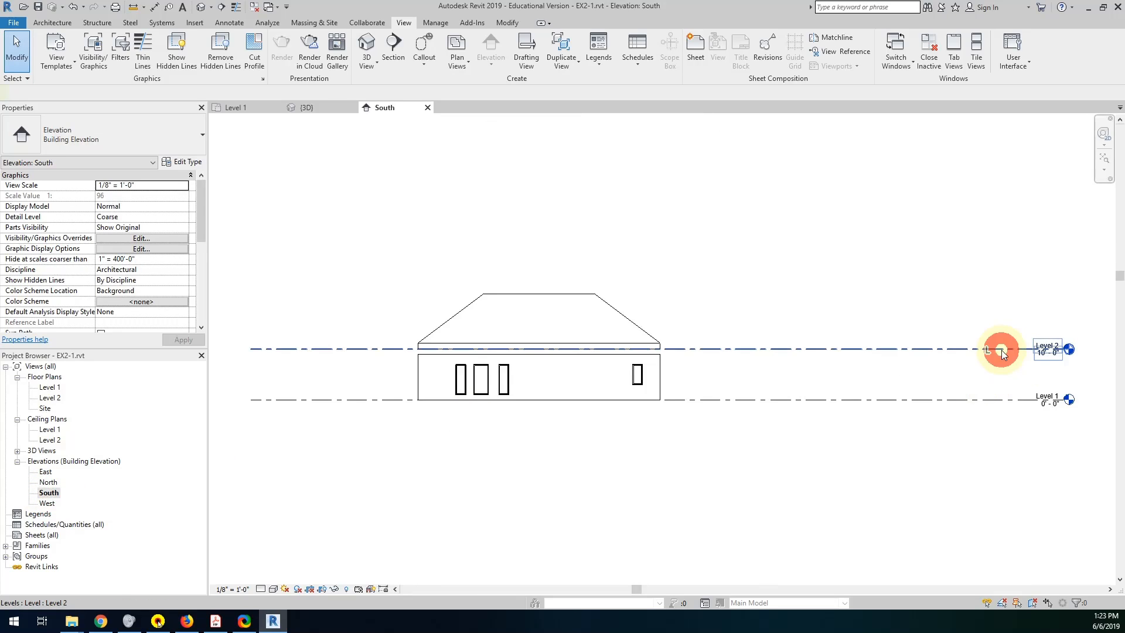
Shorten the level lines at both ends so that they stop just outside the building.
{"action": "left_click", "coordinate": [1053, 353]}
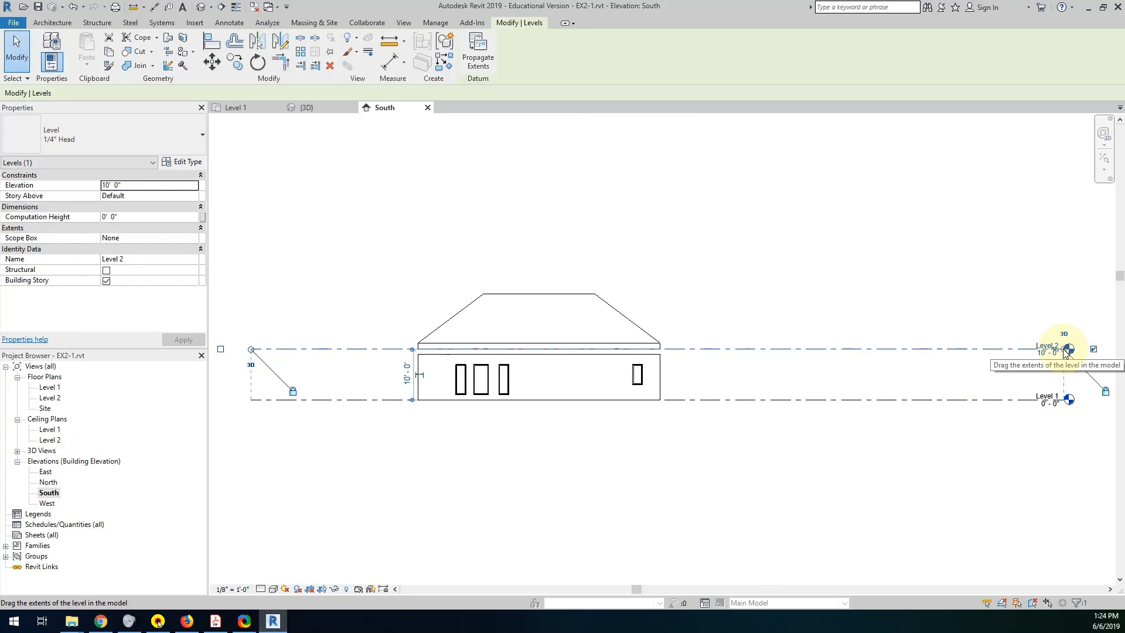
{"action": "left_click_drag", "start_coordinate": [1065, 350], "coordinate": [708, 348]}
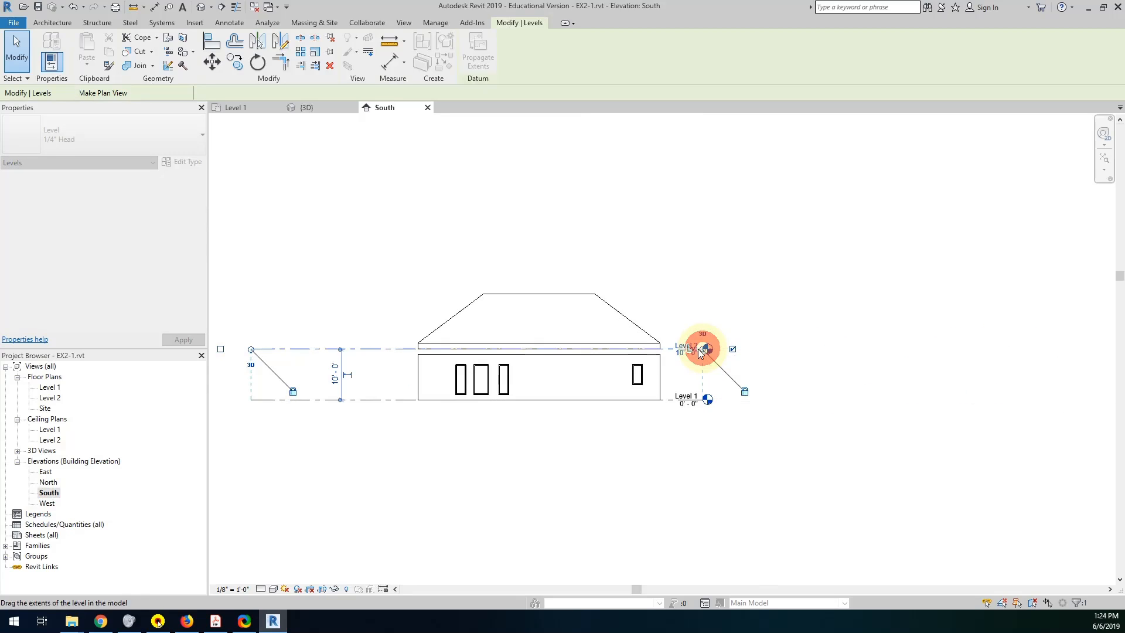
{"action": "left_click_drag", "start_coordinate": [250, 350], "coordinate": [391, 349]}
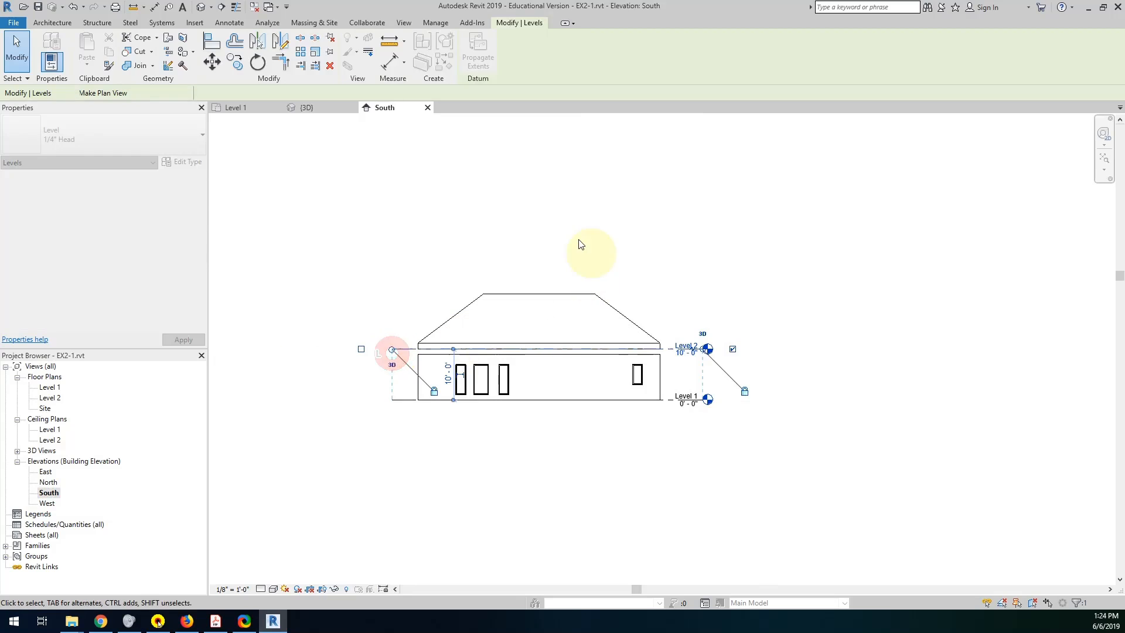
{"action": "left_click", "coordinate": [574, 234]}
{"action": "scroll", "coordinate": [667, 338], "scroll_direction": "up", "scroll_amount": 3}
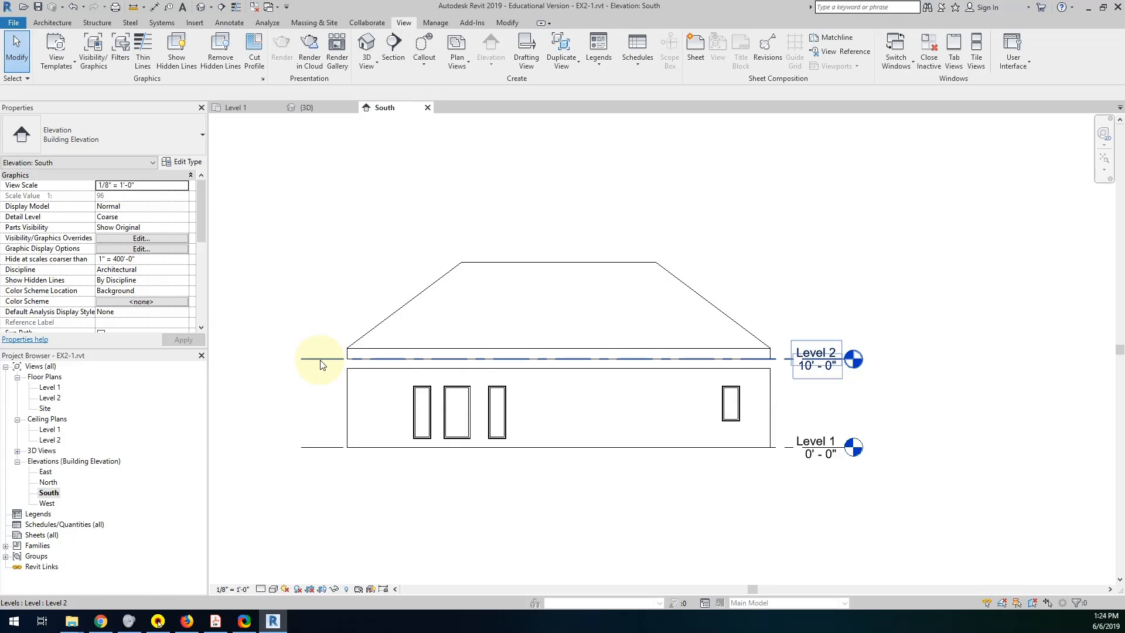
Copy Level 2 upward 14' 0" to add a level at 24' 0" above the roof, and pull the level heads slightly outward.
{"action": "key", "text": "shift"}
{"action": "key", "text": "ctrl"}
{"action": "left_click", "coordinate": [320, 360], "text": "ctrl"}
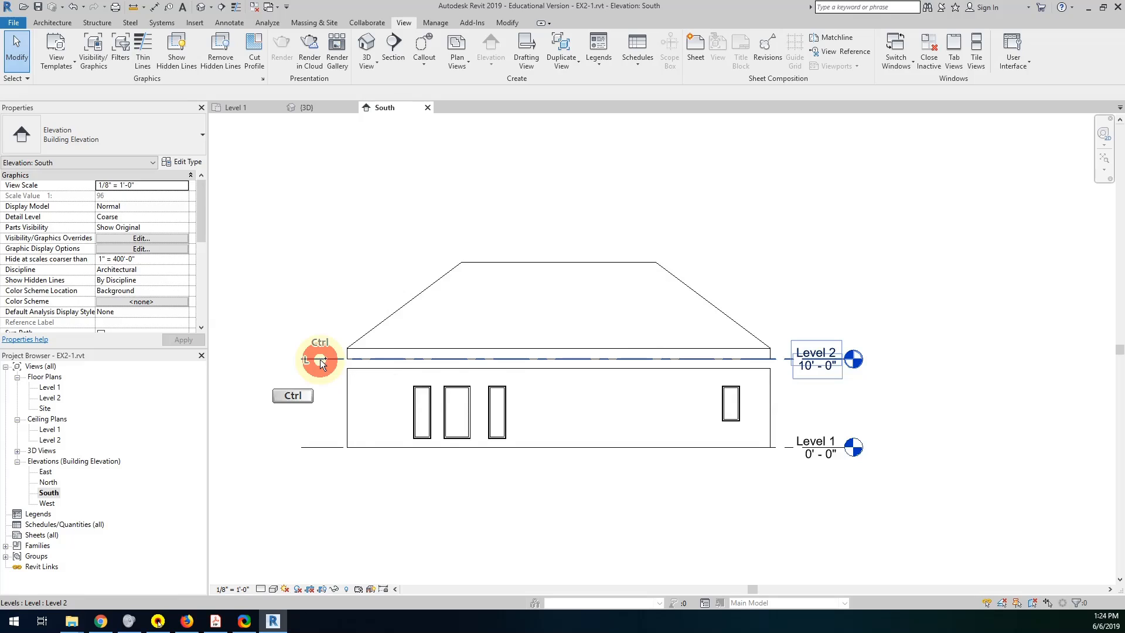
{"action": "left_click_drag", "start_coordinate": [322, 311], "coordinate": [314, 234], "text": "ctrl"}
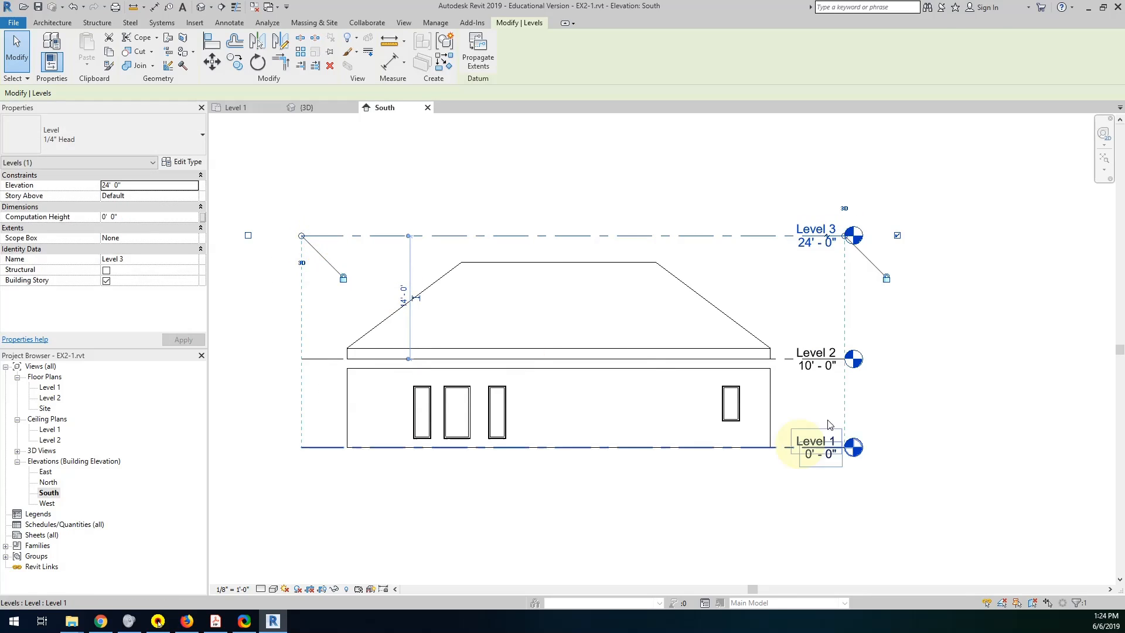
{"action": "mouse_move", "coordinate": [845, 235]}
{"action": "left_mouse_down"}
{"action": "mouse_move", "coordinate": [889, 236]}
{"action": "mouse_move", "coordinate": [862, 237]}
{"action": "left_mouse_up"}
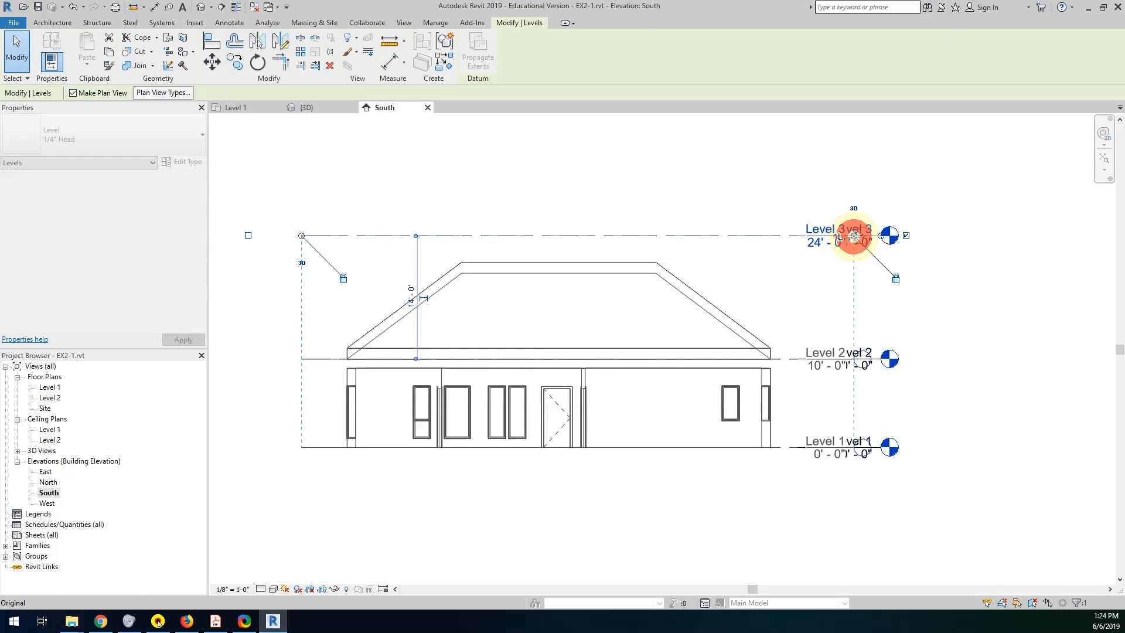
{"action": "left_click", "coordinate": [770, 171]}
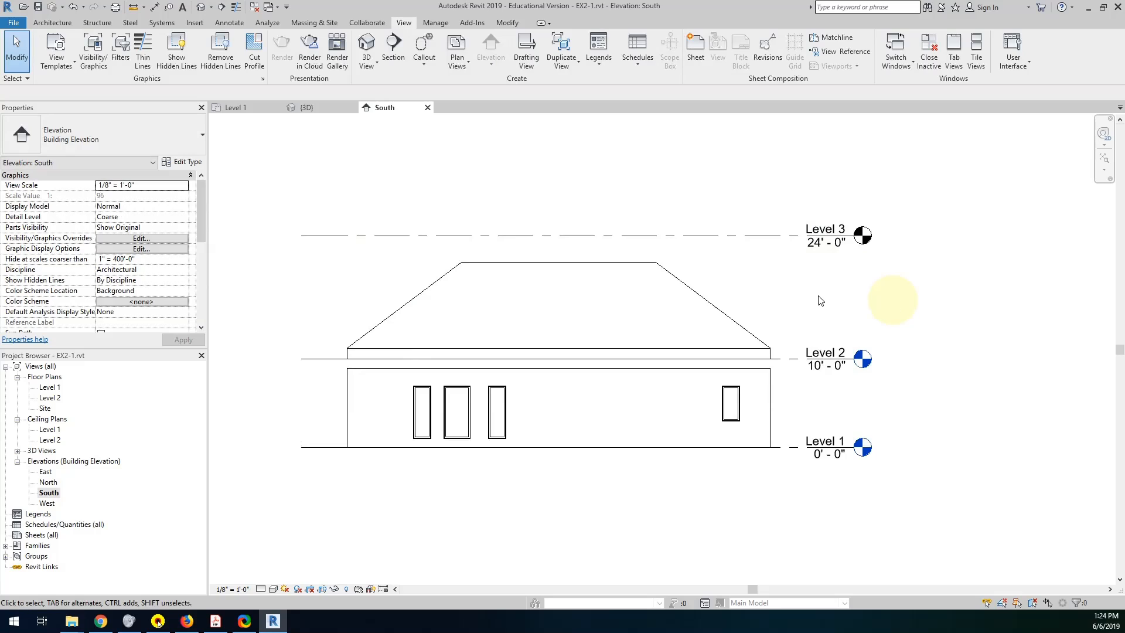
Rename the new level above the roof as T.O. ROOF.
{"action": "left_click", "coordinate": [835, 231]}
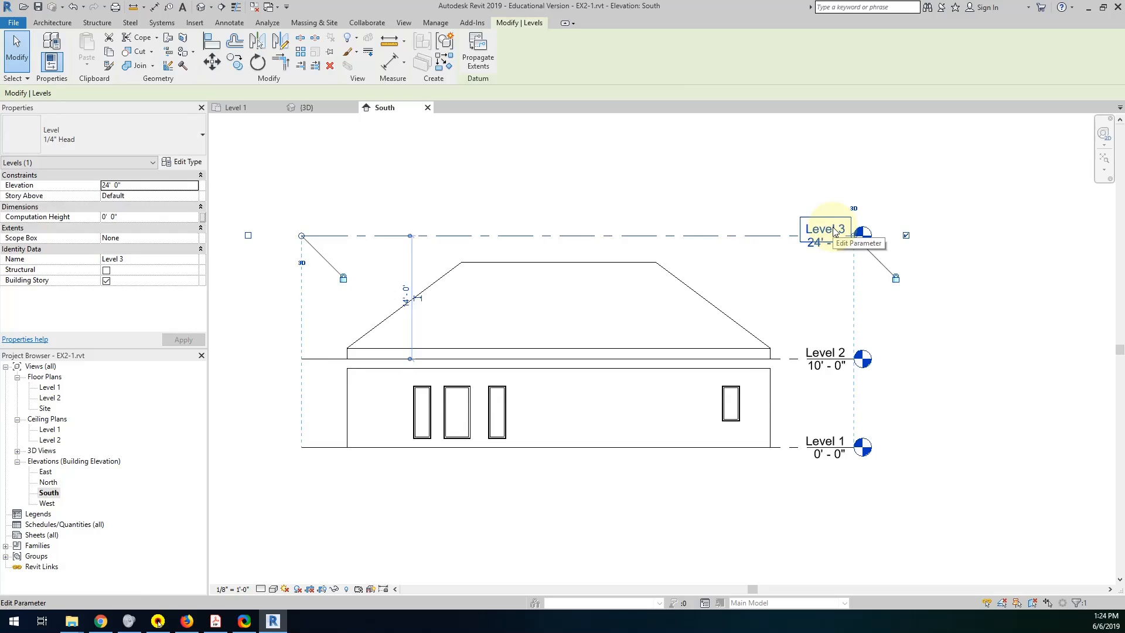
{"action": "left_click", "coordinate": [833, 229]}
{"action": "left_click_drag", "start_coordinate": [833, 229], "coordinate": [772, 229]}
{"action": "key", "text": "shift"}
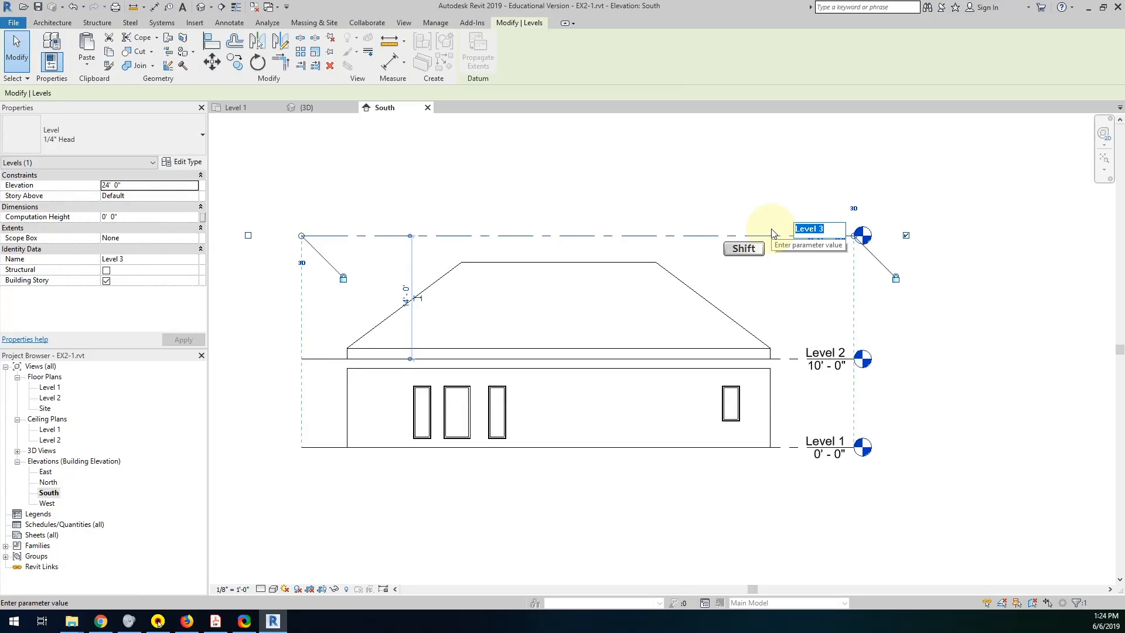
{"action": "type", "text": "T.O"}
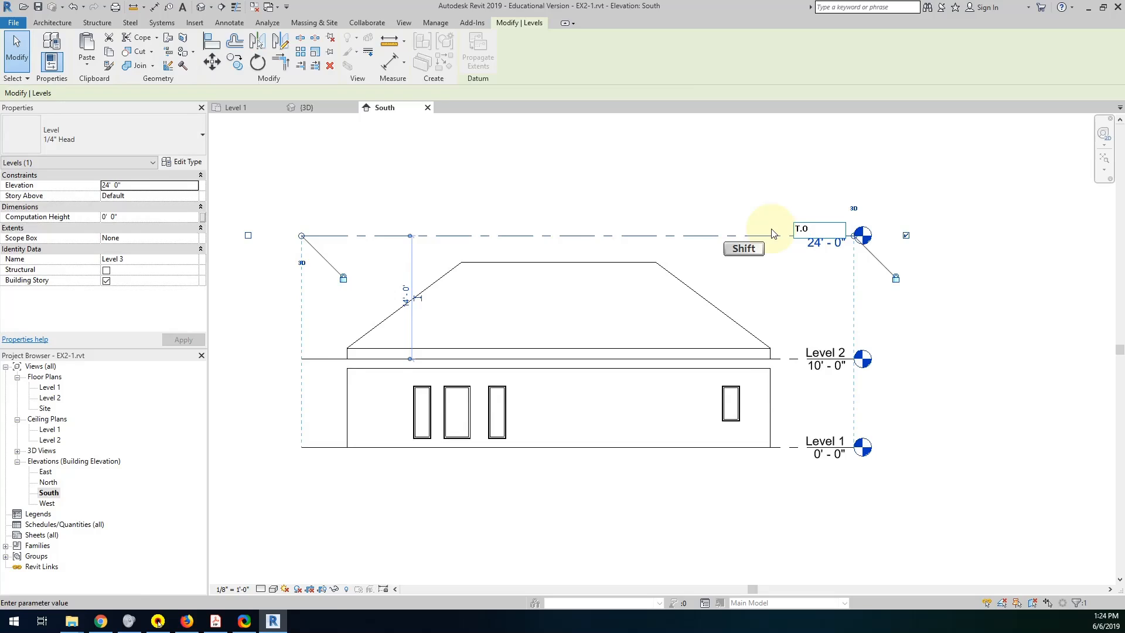
{"action": "type", "text": ". ROOF"}
{"action": "left_click", "coordinate": [774, 186]}
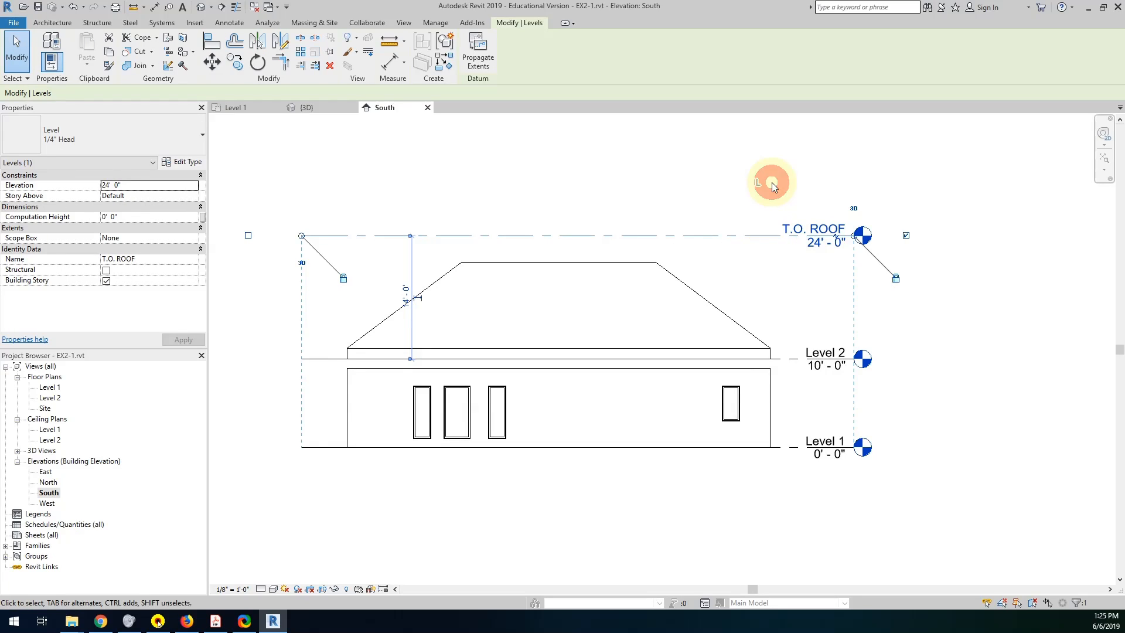
Rename Level 2 as T.O. WALL without renaming the corresponding views.
{"action": "left_click", "coordinate": [824, 359]}
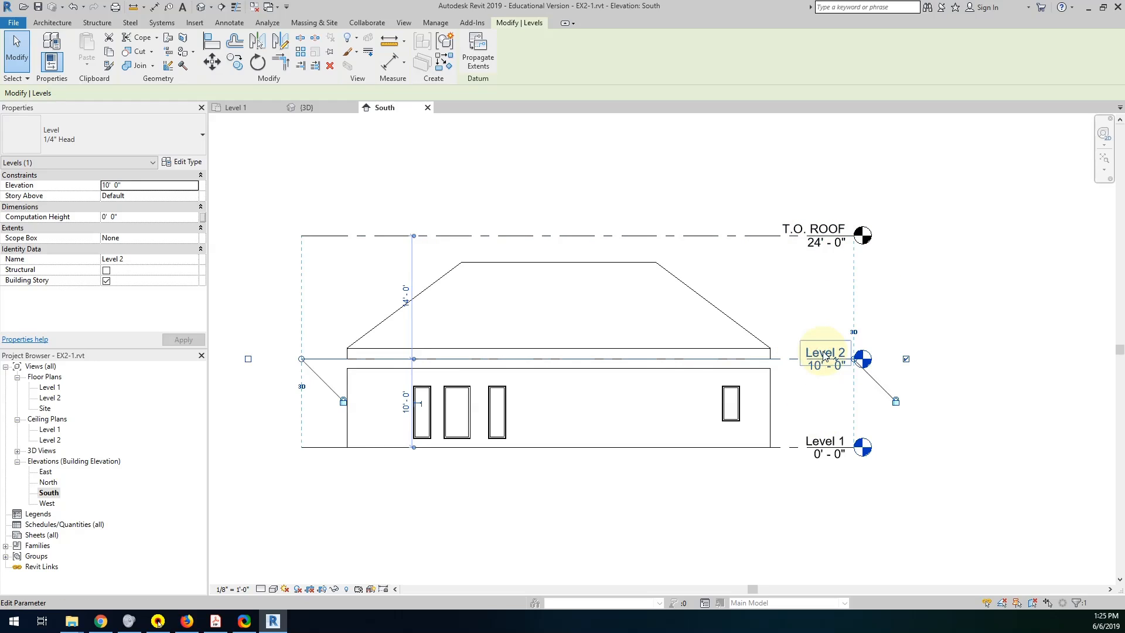
{"action": "left_click", "coordinate": [824, 357]}
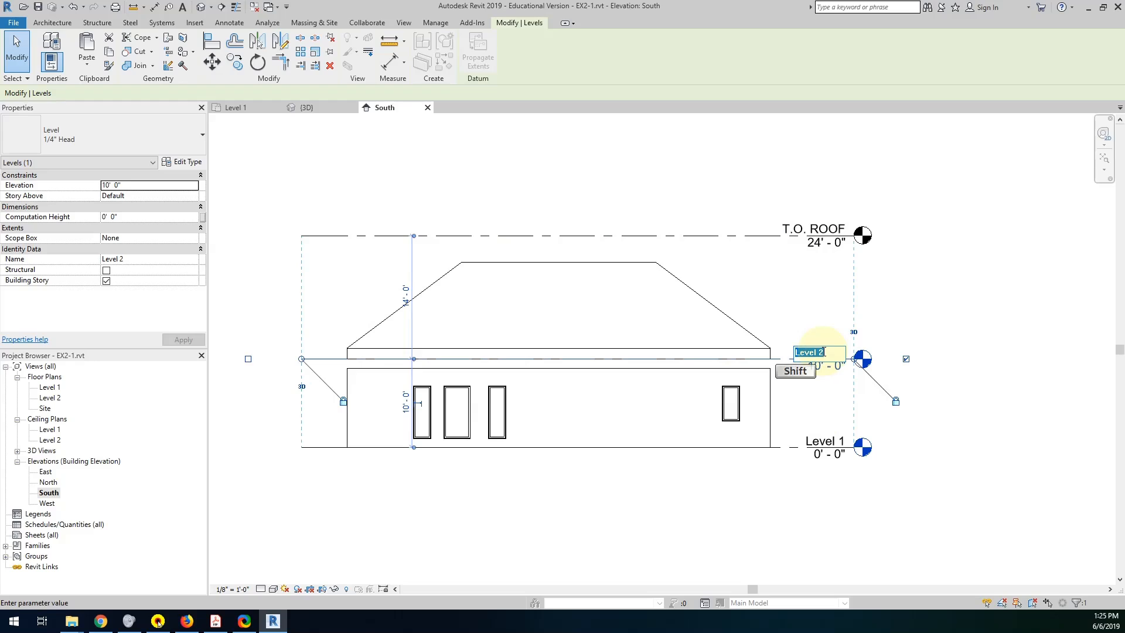
{"action": "type", "text": "T."}
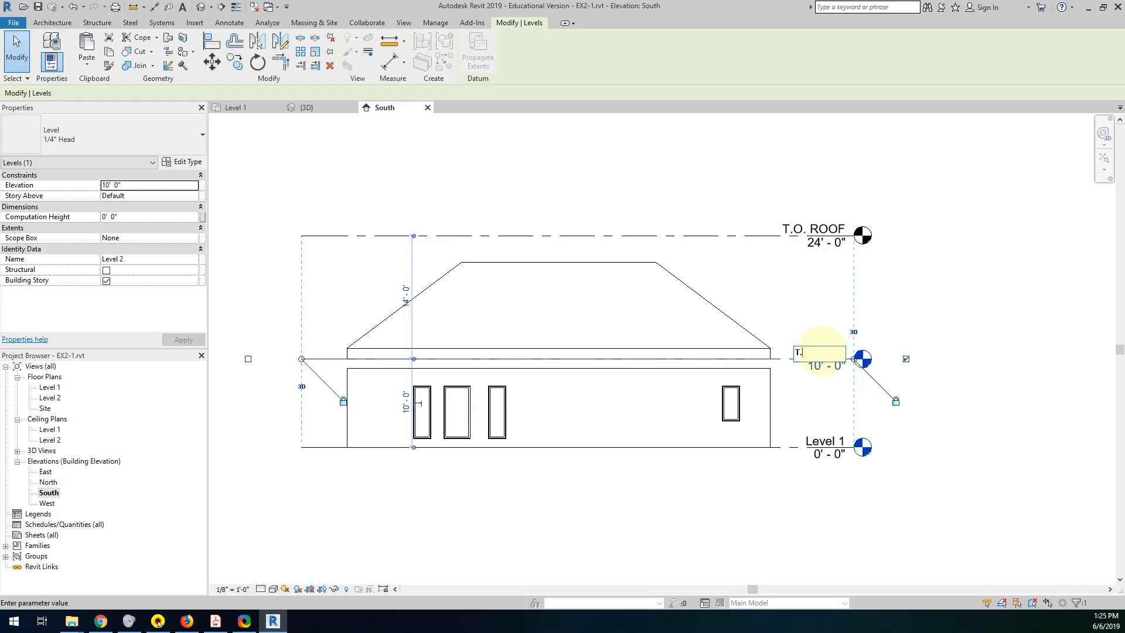
{"action": "type", "text": "O. WALL"}
{"action": "left_click", "coordinate": [885, 329]}
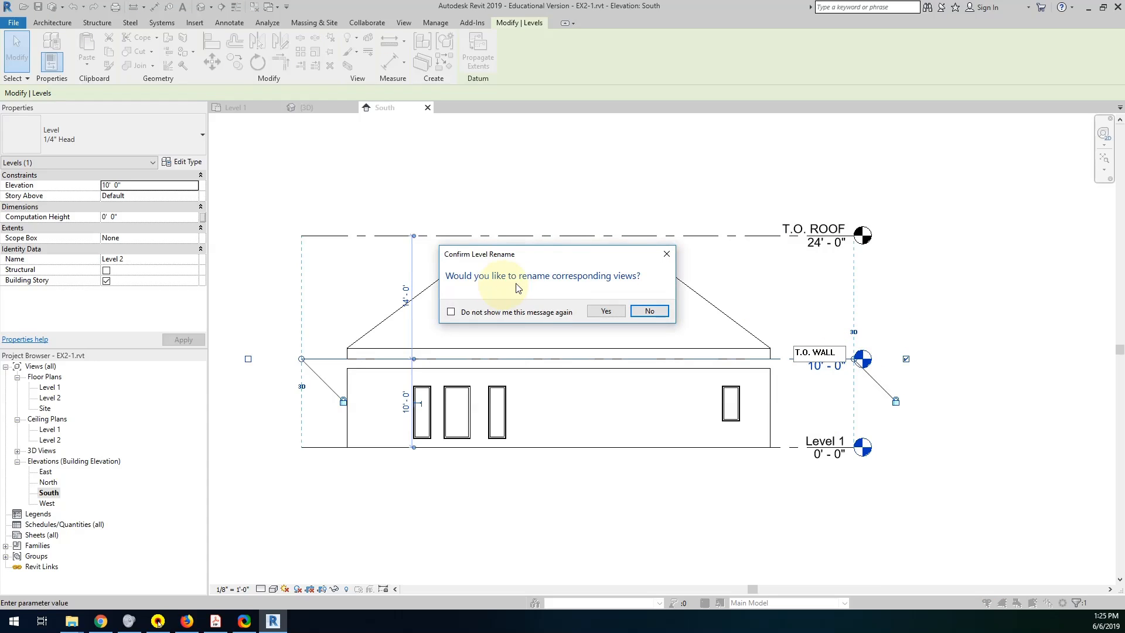
{"action": "left_click", "coordinate": [650, 311]}
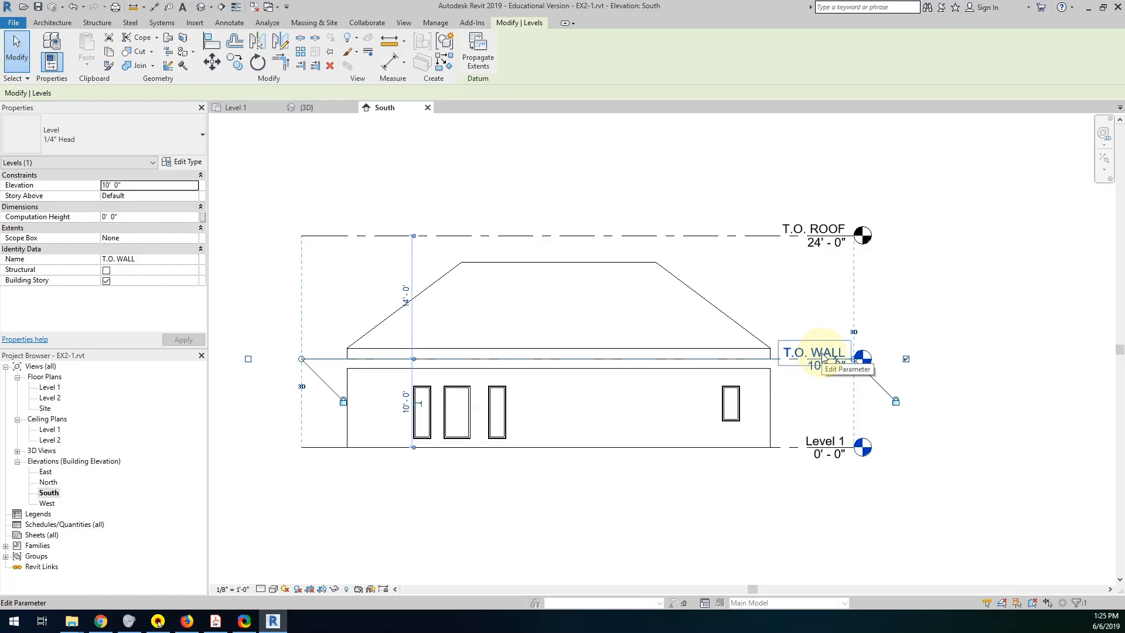
Rename Level 1 as F.F.E. without renaming the corresponding views.
{"action": "left_click", "coordinate": [823, 445]}
{"action": "left_click", "coordinate": [824, 445]}
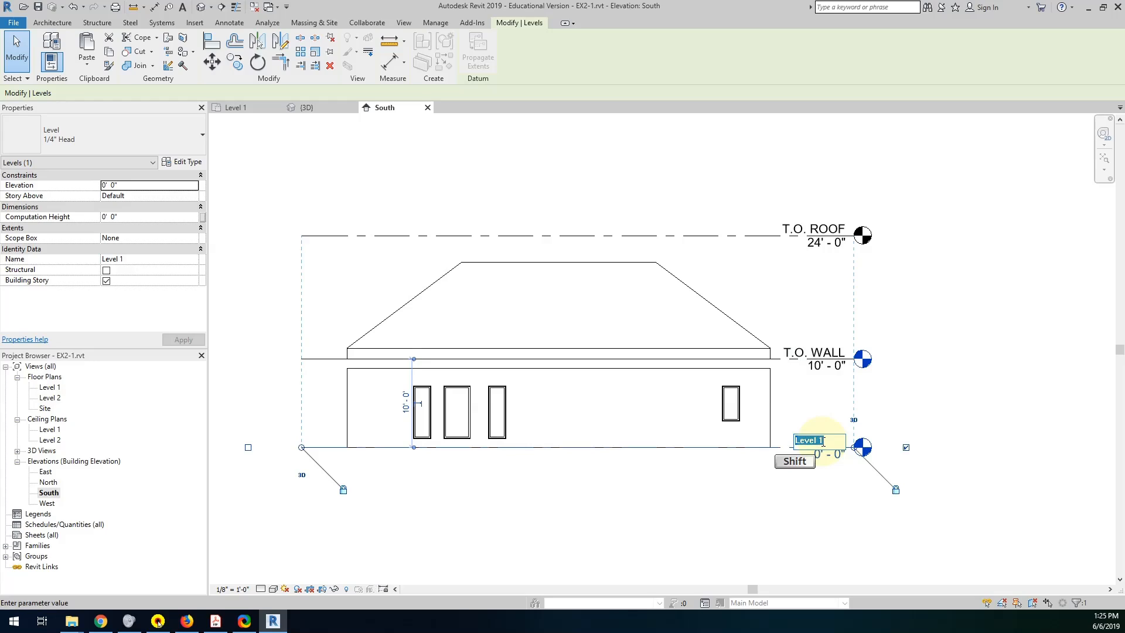
{"action": "type", "text": "F"}
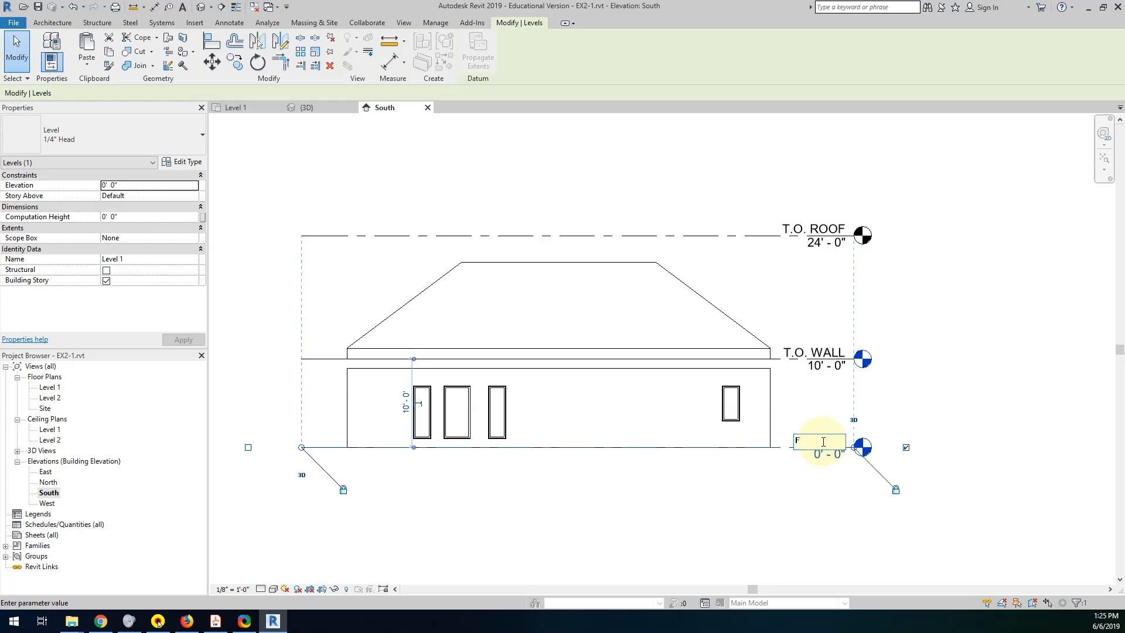
{"action": "type", "text": ".F.E."}
{"action": "left_click", "coordinate": [794, 505]}
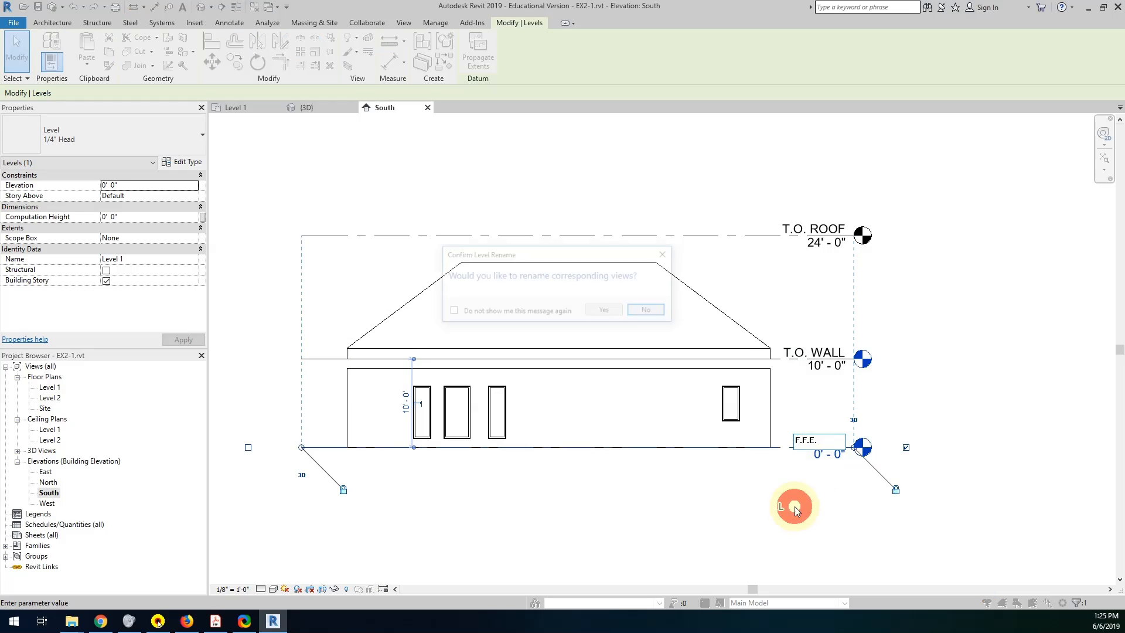
{"action": "left_click", "coordinate": [650, 311]}
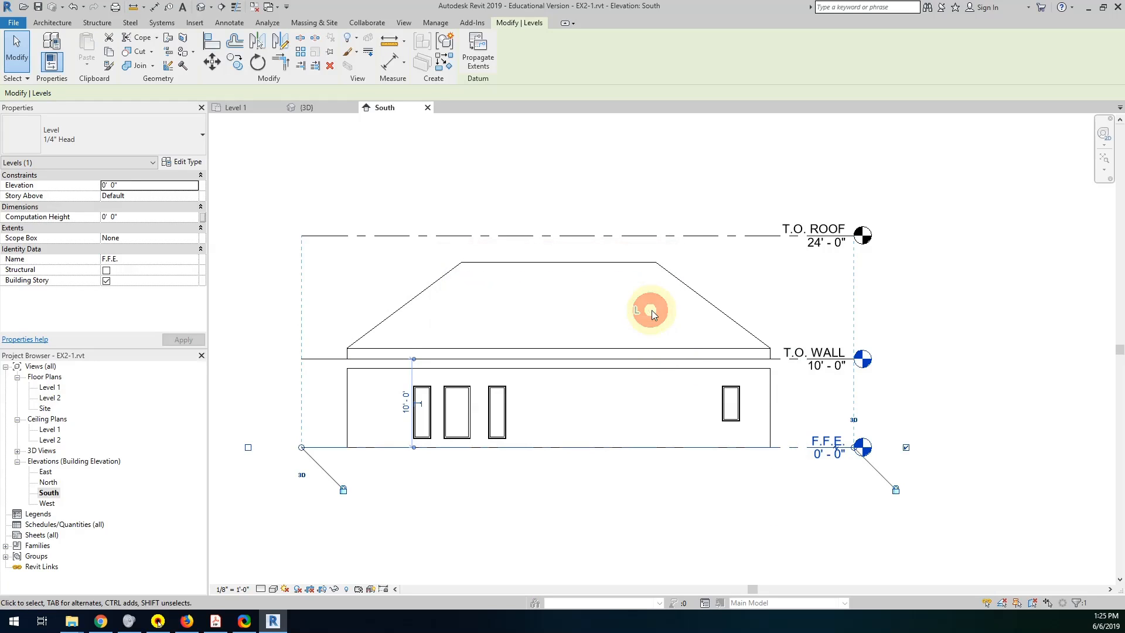
Rename the Level 1 floor plan view as FLOOR PLAN.
{"action": "left_click", "coordinate": [53, 388]}
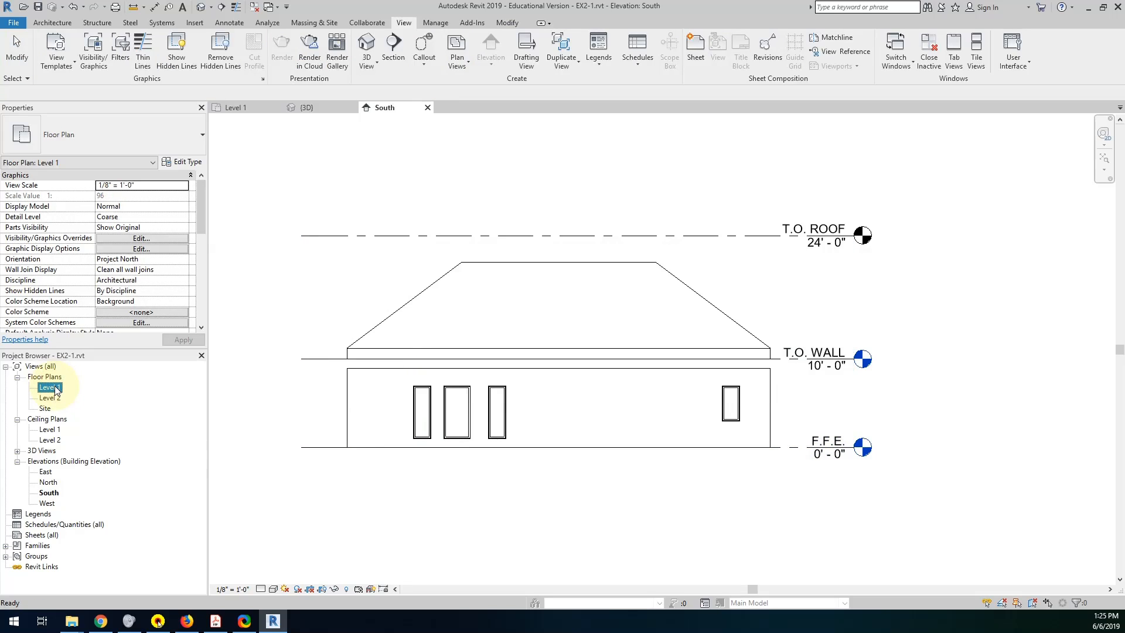
{"action": "left_click", "coordinate": [56, 390]}
{"action": "key", "text": "shift"}
{"action": "key", "text": "shift"}
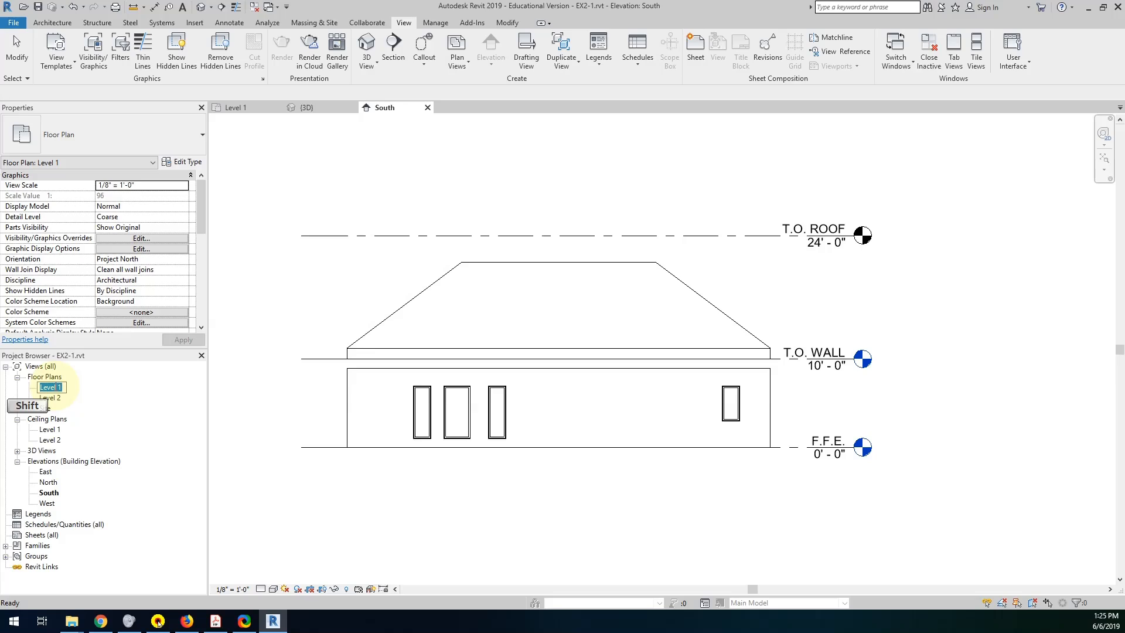
{"action": "type", "text": "FLOOR PLAN"}
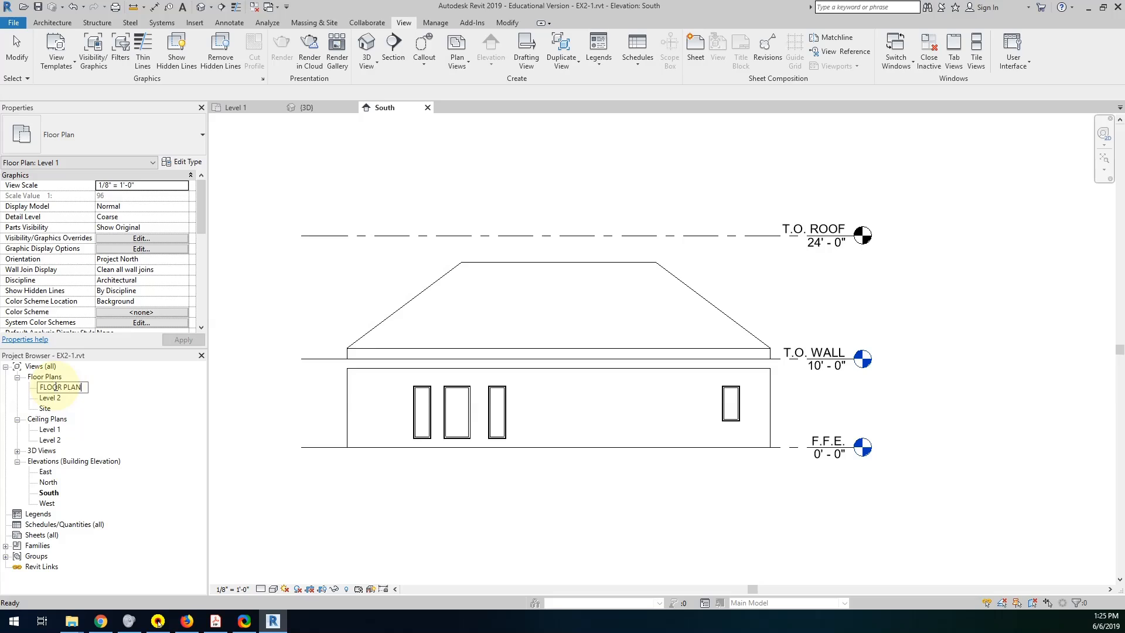
Rename the Level 2 floor plan view as ROOF PLAN.
{"action": "left_click", "coordinate": [54, 399]}
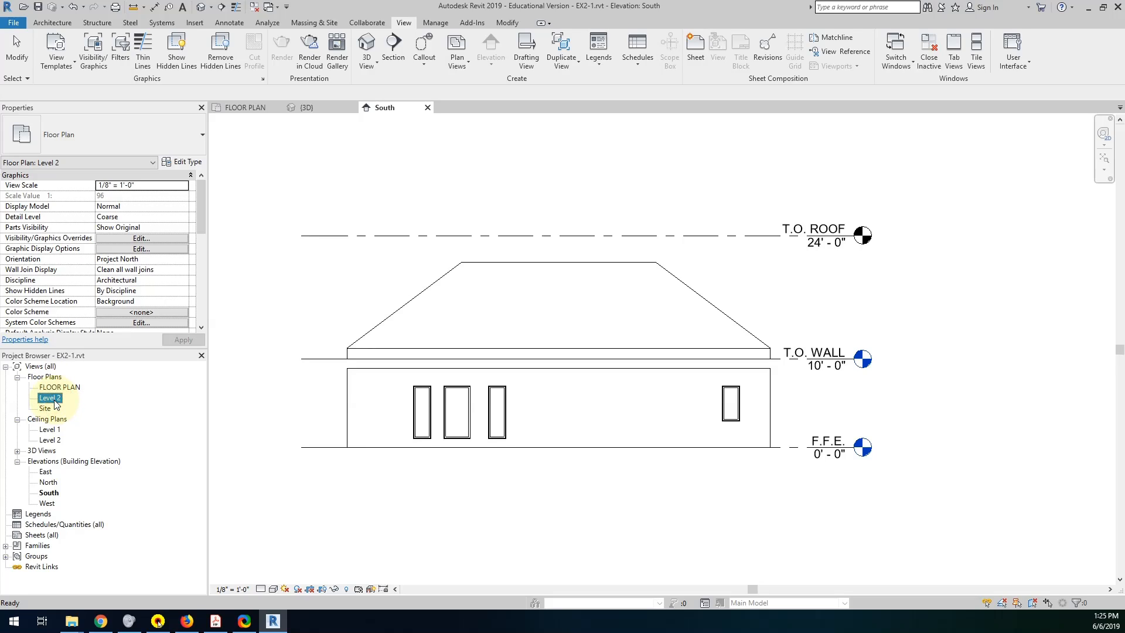
{"action": "left_click", "coordinate": [55, 400]}
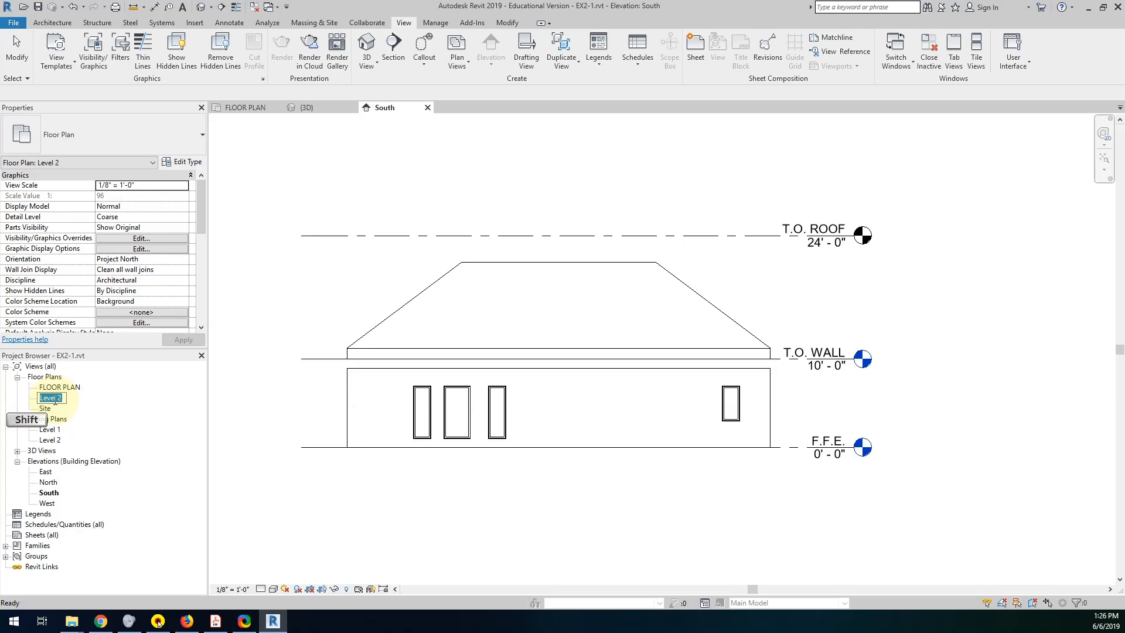
{"action": "type", "text": "ROOF PLAN"}
{"action": "left_click", "coordinate": [50, 430]}
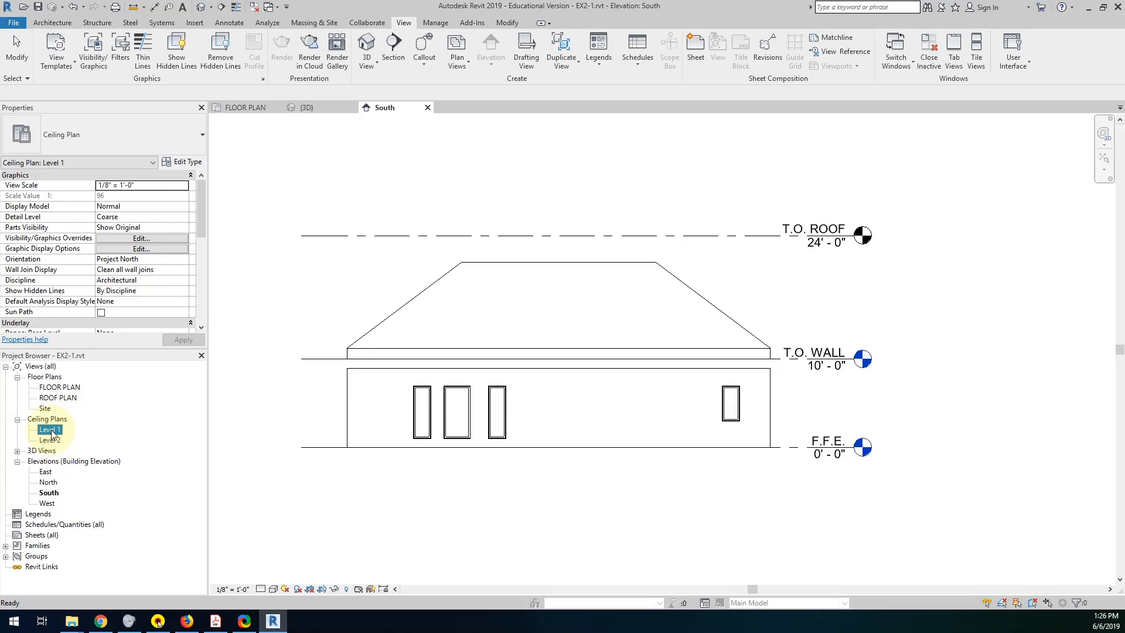
Rename the Level 1 ceiling plan view as CEILING PLAN.
{"action": "left_click", "coordinate": [52, 430]}
{"action": "key", "text": "shift"}
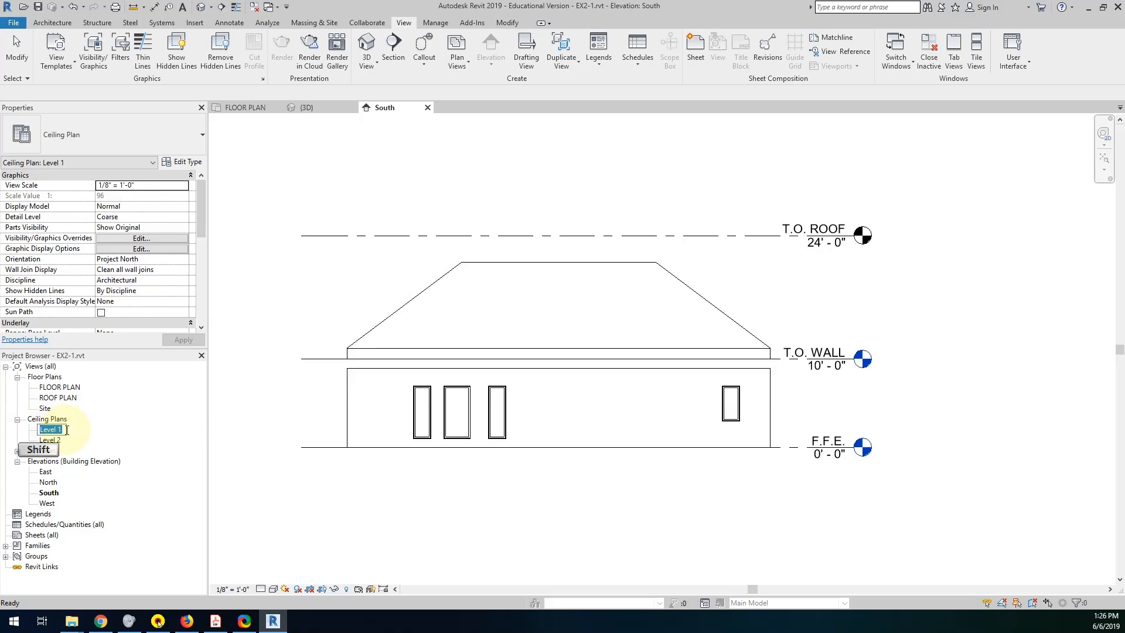
{"action": "type", "text": "R"}
{"action": "key", "text": "BackSpace"}
{"action": "key", "text": "BackSpace"}
{"action": "key", "text": "BackSpace"}
{"action": "key", "text": "shift"}
{"action": "key", "text": "shift"}
{"action": "type", "text": "P"}
{"action": "key", "text": "BackSpace"}
{"action": "key", "text": "BackSpace"}
{"action": "key", "text": "BackSpace"}
{"action": "key", "text": "BackSpace"}
{"action": "key", "text": "BackSpace"}
{"action": "key", "text": "BackSpace"}
{"action": "type", "text": "CEILING PLAN"}
{"action": "left_click", "coordinate": [171, 428]}
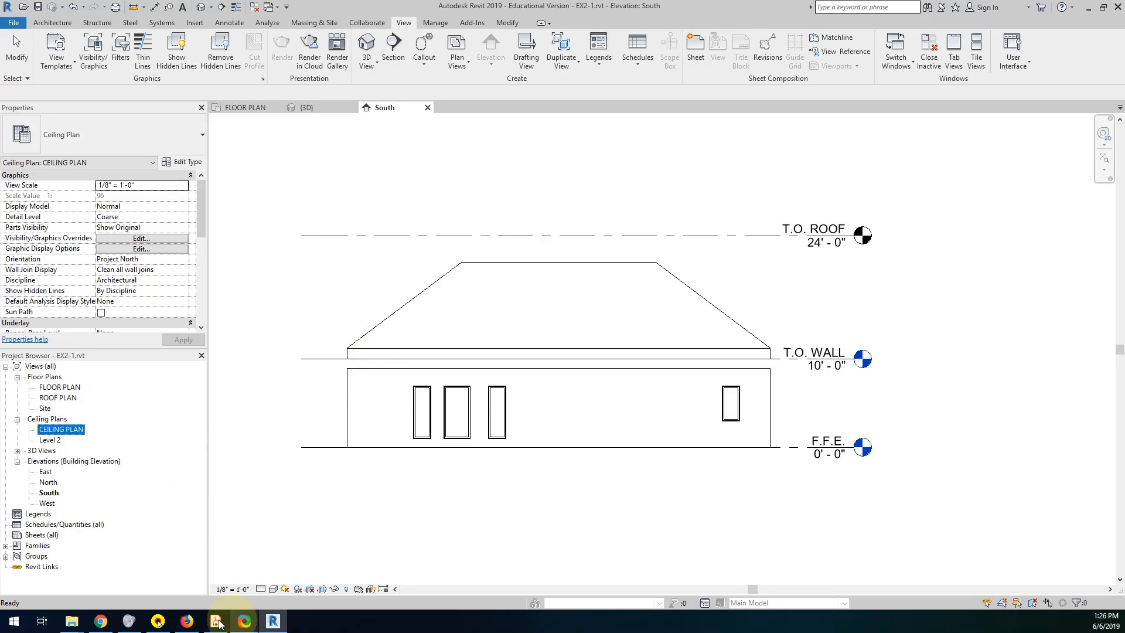
Switch to the Project 1 PDF in Acrobat Reader to review the view naming and ceiling requirements, and return to Revit.
{"action": "mouse_move", "coordinate": [271, 623]}
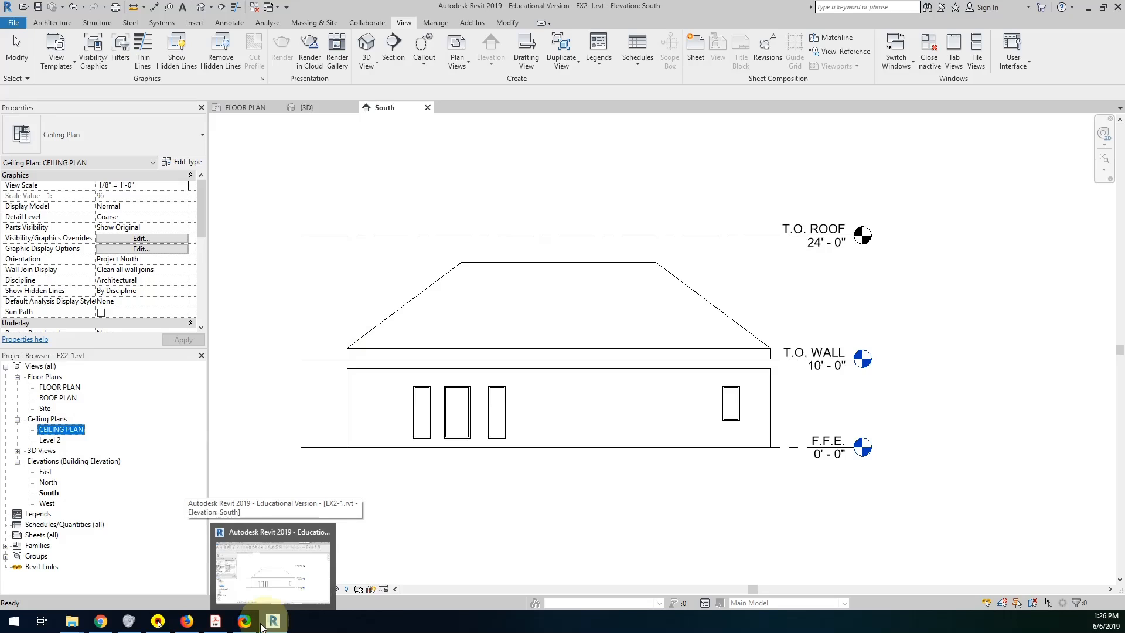
{"action": "left_click", "coordinate": [216, 621]}
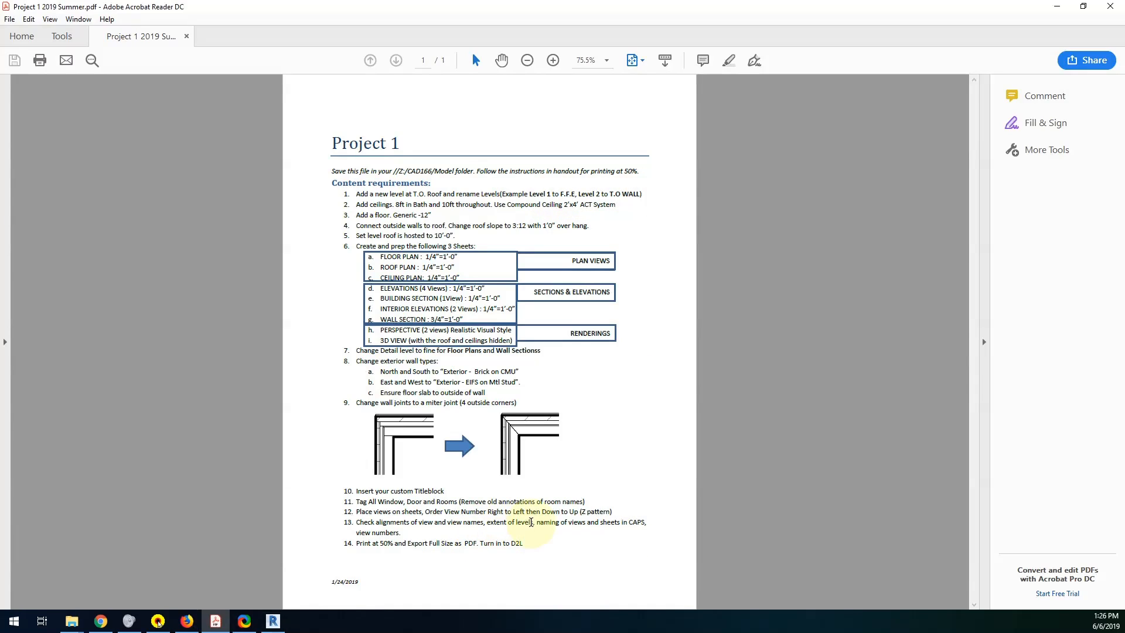
{"action": "left_click_drag", "start_coordinate": [530, 521], "coordinate": [616, 522]}
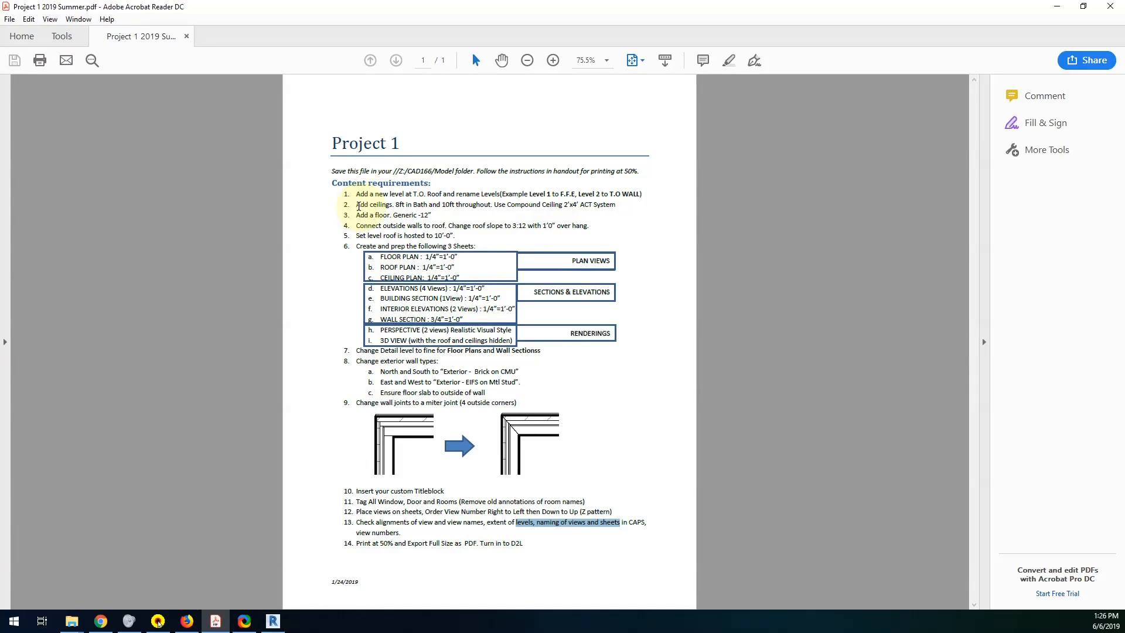
{"action": "left_click_drag", "start_coordinate": [359, 206], "coordinate": [540, 206]}
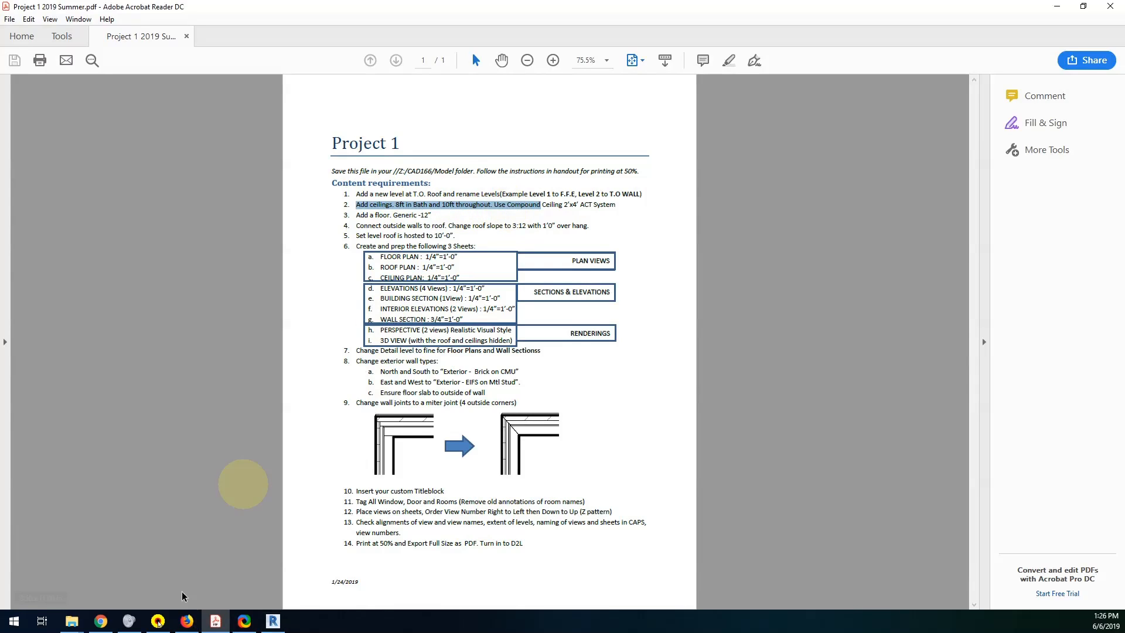
{"action": "left_click", "coordinate": [272, 622]}
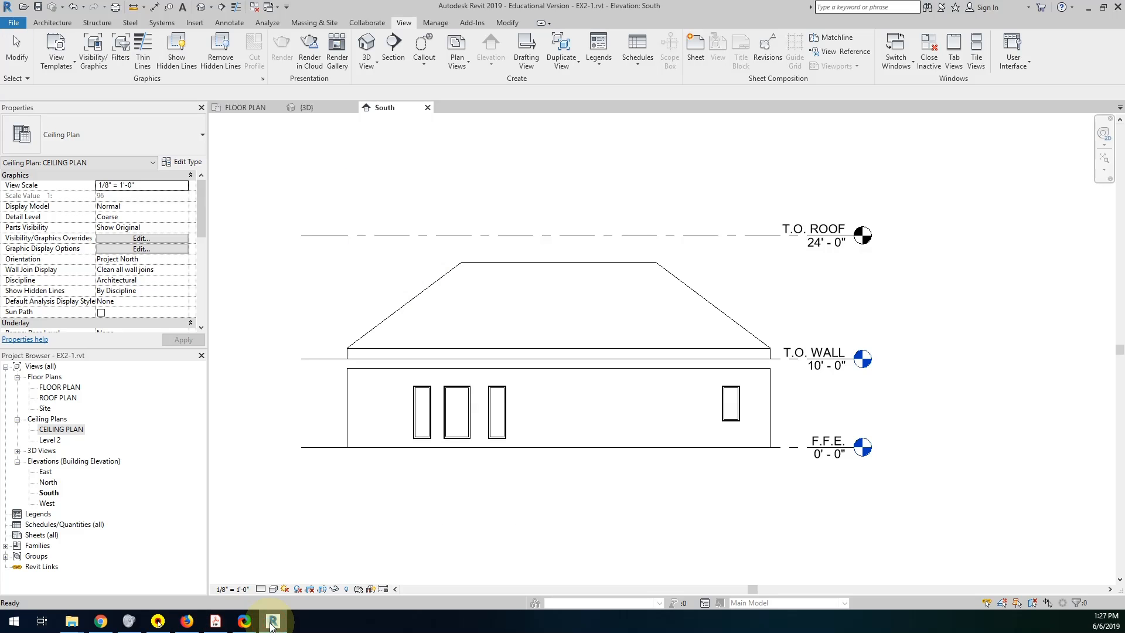
In the CEILING PLAN view, place a 2' x 4' ACT System ceiling at 8' 0" above F.F.E. in the small corner room.
{"action": "double_click", "coordinate": [71, 430]}
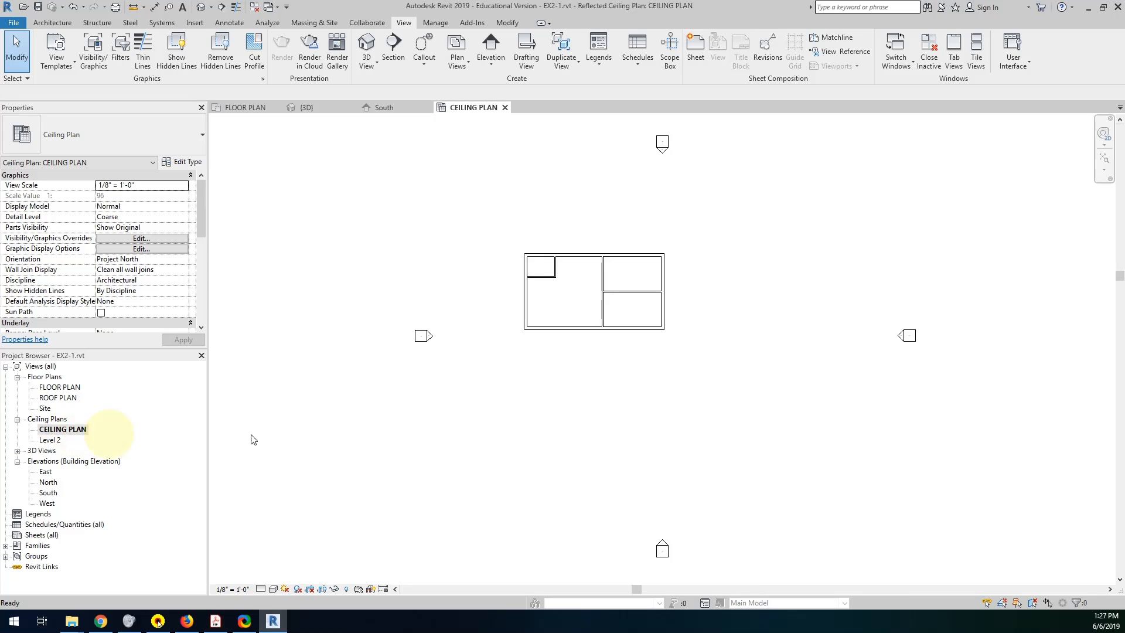
{"action": "scroll", "coordinate": [587, 249], "scroll_direction": "up", "scroll_amount": 5}
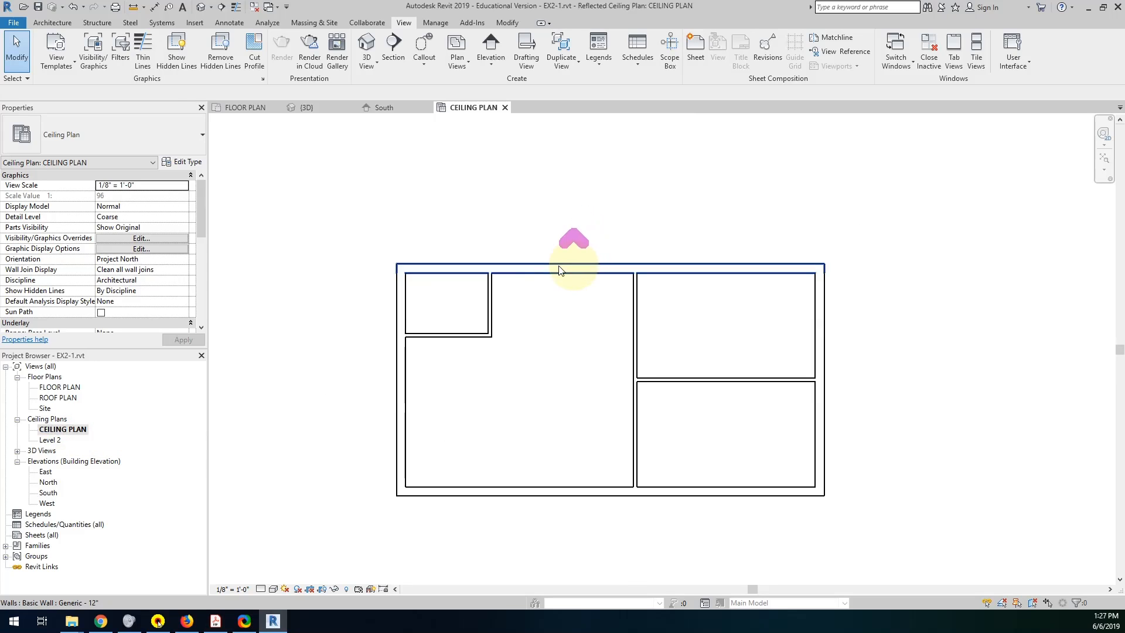
{"action": "left_click", "coordinate": [52, 22]}
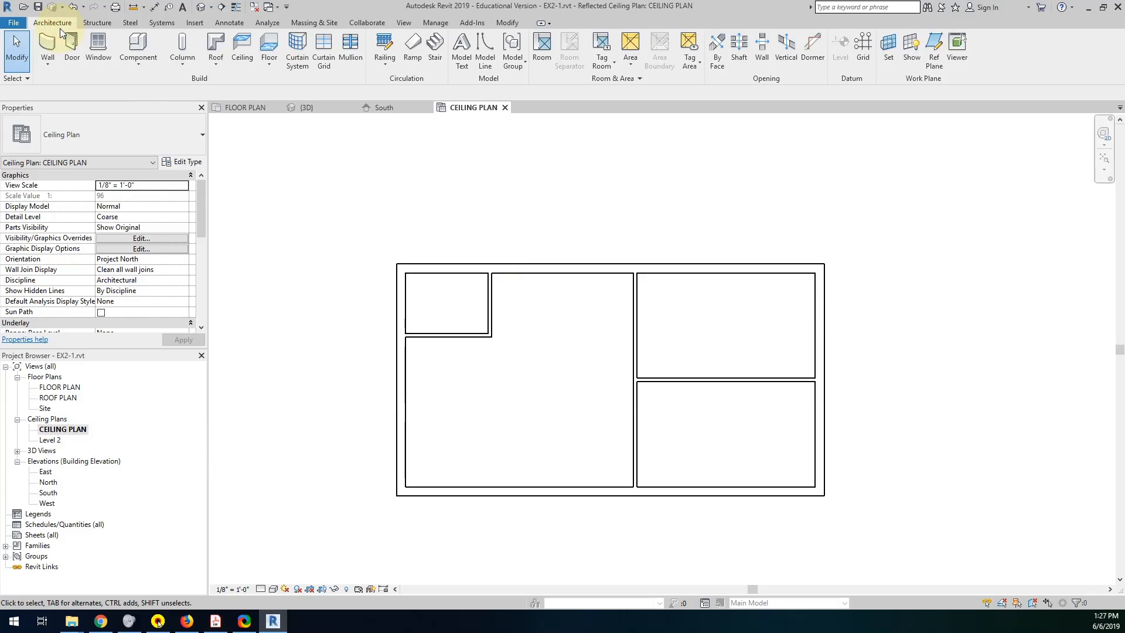
{"action": "left_click", "coordinate": [243, 45]}
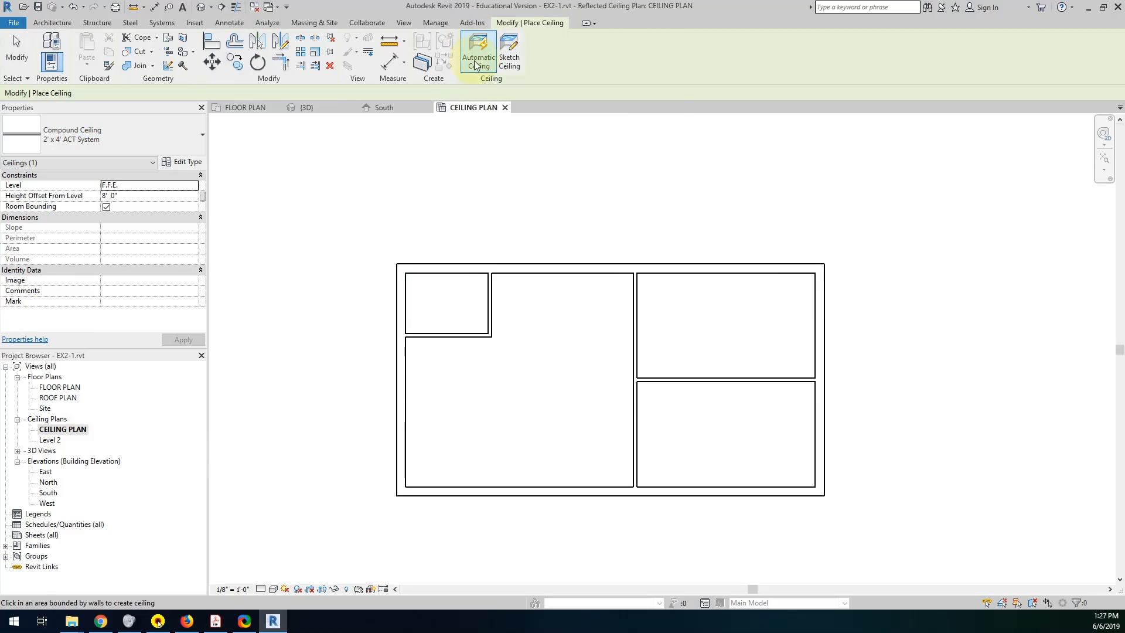
{"action": "left_click", "coordinate": [443, 307]}
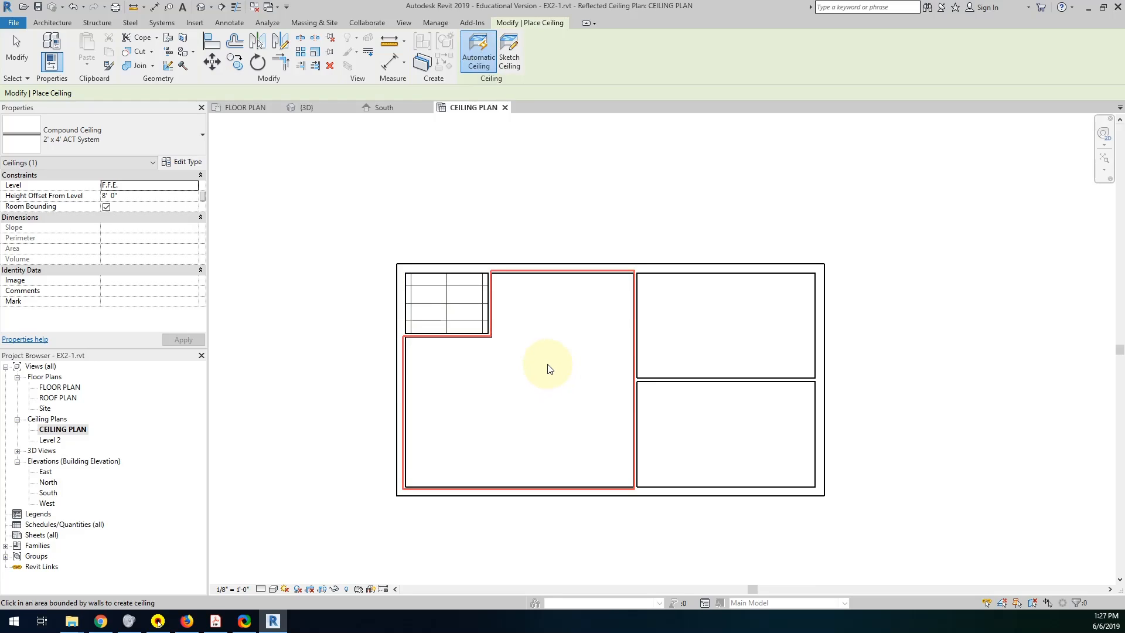
{"action": "left_click", "coordinate": [543, 380]}
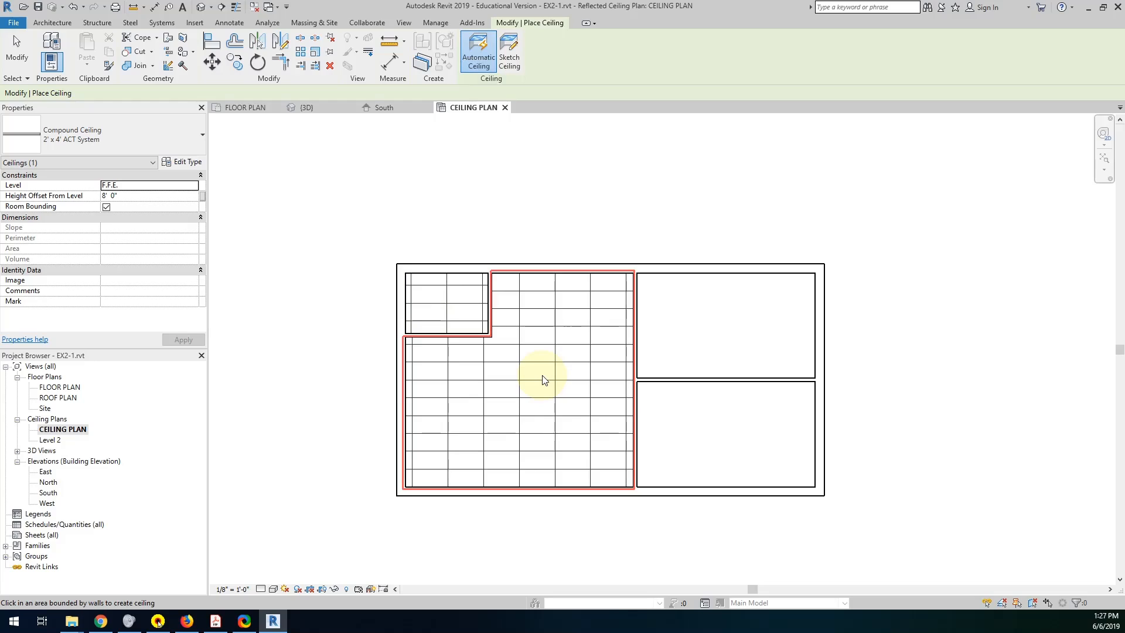
{"action": "key", "text": "ctrl"}
{"action": "key", "text": "ctrl+z"}
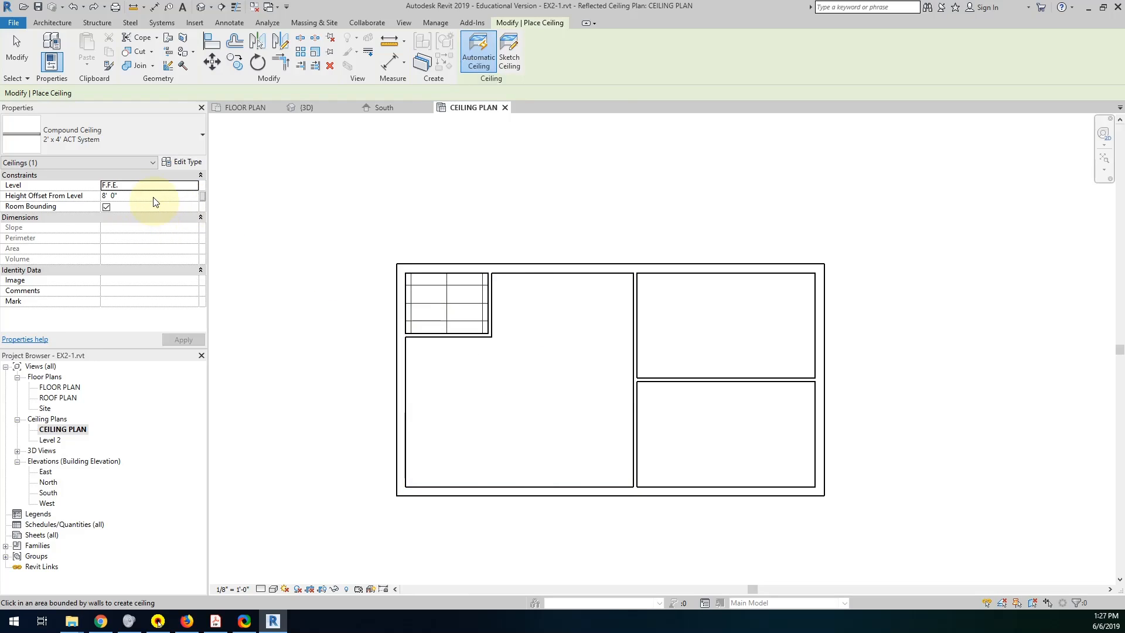
Set the ceiling's height offset from F.F.E. to 10' 0" and try to place it in the large room.
{"action": "left_click", "coordinate": [154, 196]}
{"action": "type", "text": "10"}
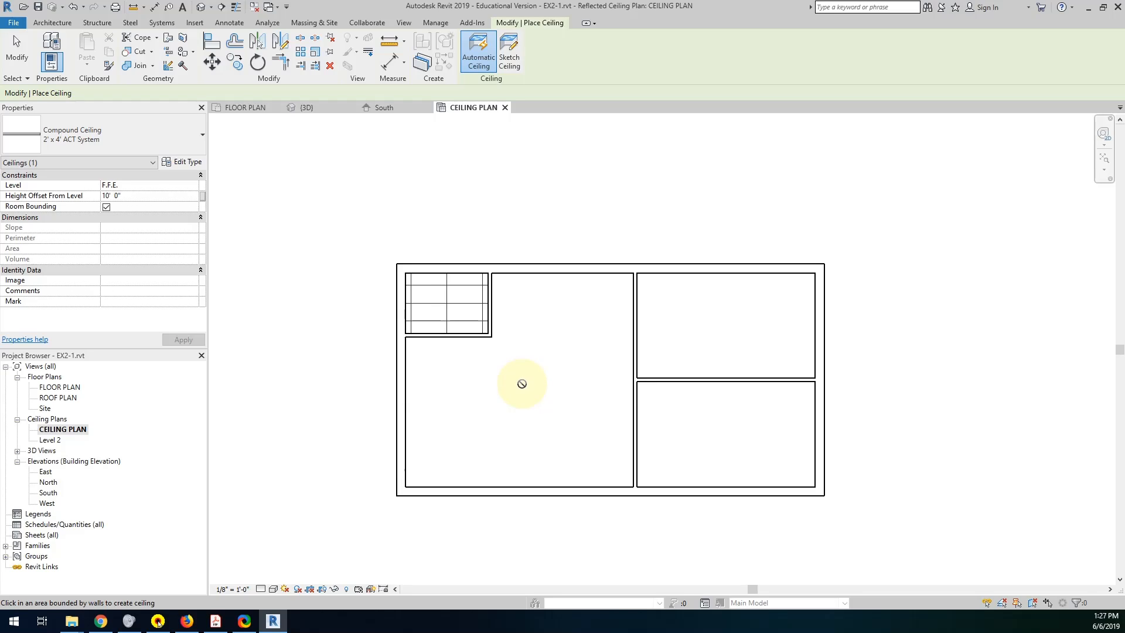
{"action": "left_click", "coordinate": [522, 384]}
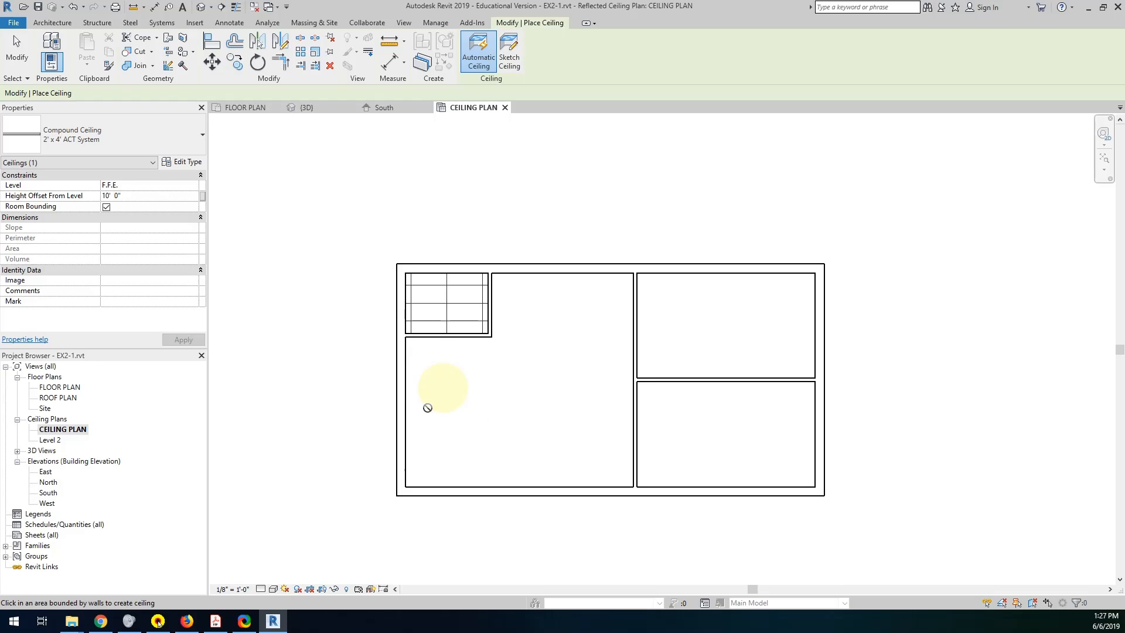
In the 3D view, attach the tops of the whole chain of four exterior walls to the roof.
{"action": "mouse_move", "coordinate": [273, 622]}
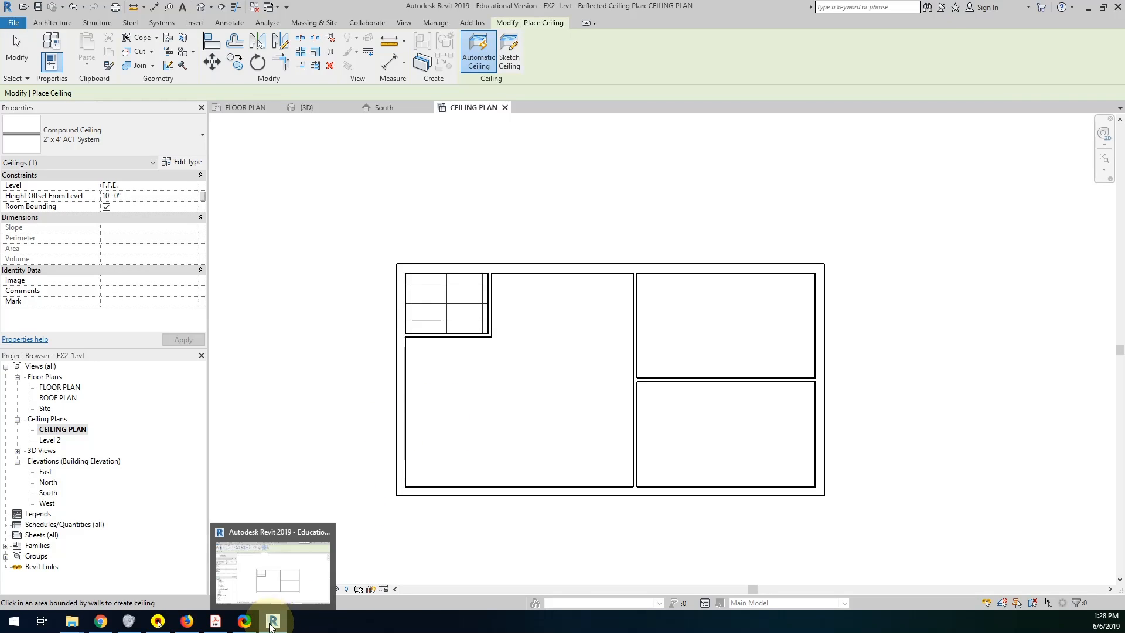
{"action": "left_click", "coordinate": [17, 450]}
{"action": "double_click", "coordinate": [52, 463]}
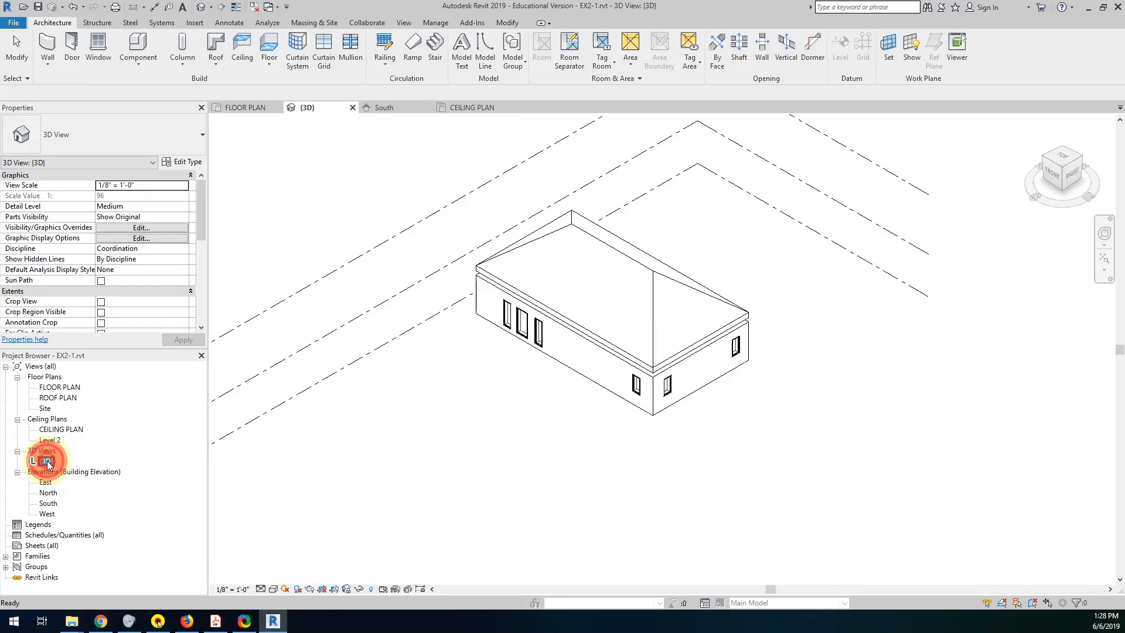
{"action": "left_click", "coordinate": [619, 424]}
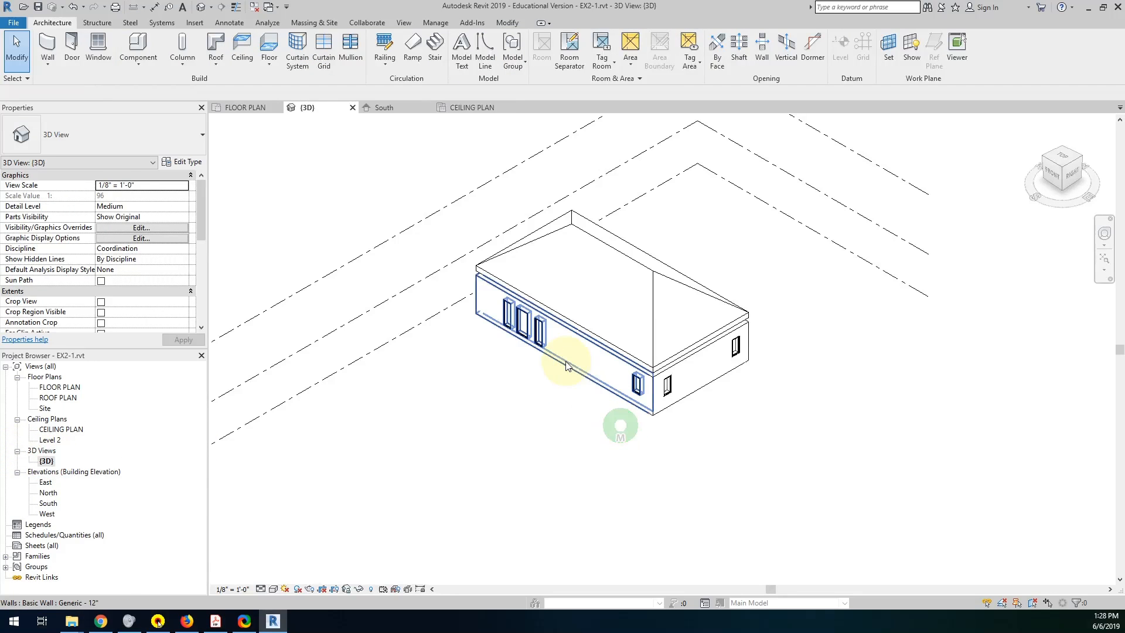
{"action": "middle_click_drag", "start_coordinate": [566, 360], "coordinate": [630, 430]}
{"action": "scroll", "coordinate": [649, 382], "scroll_direction": "up", "scroll_amount": 2}
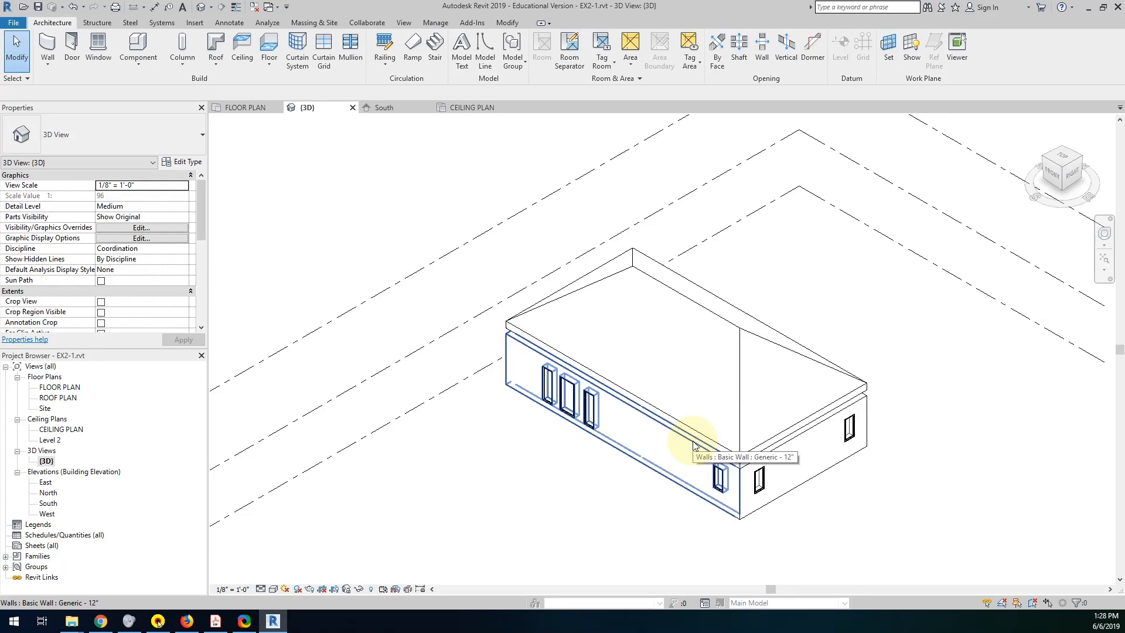
{"action": "key", "text": "Tab"}
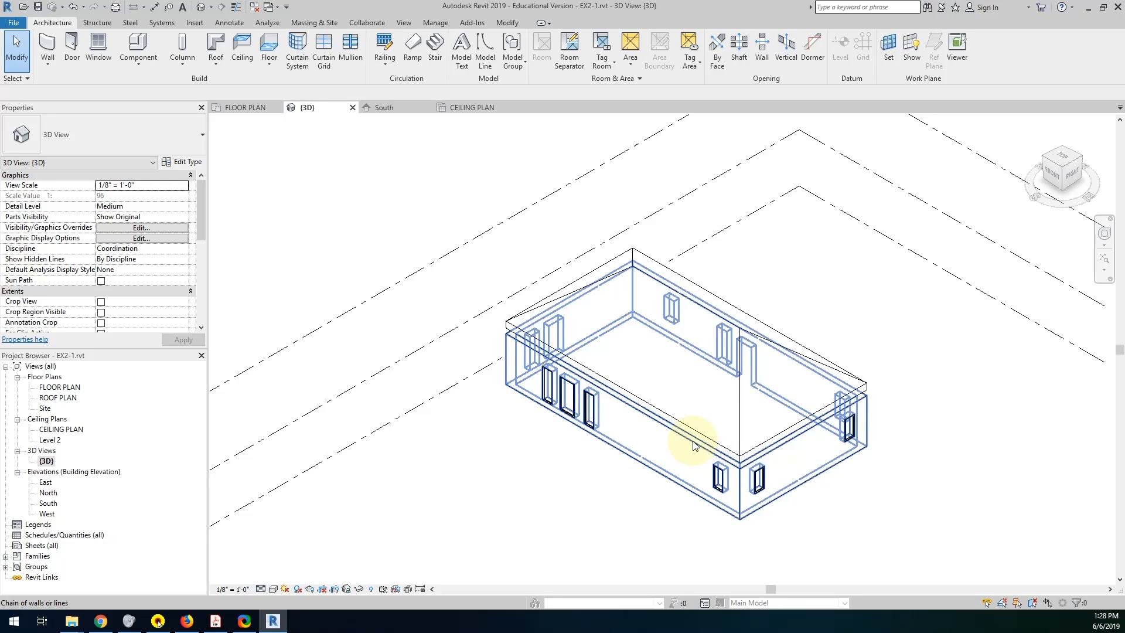
{"action": "left_click", "coordinate": [693, 445]}
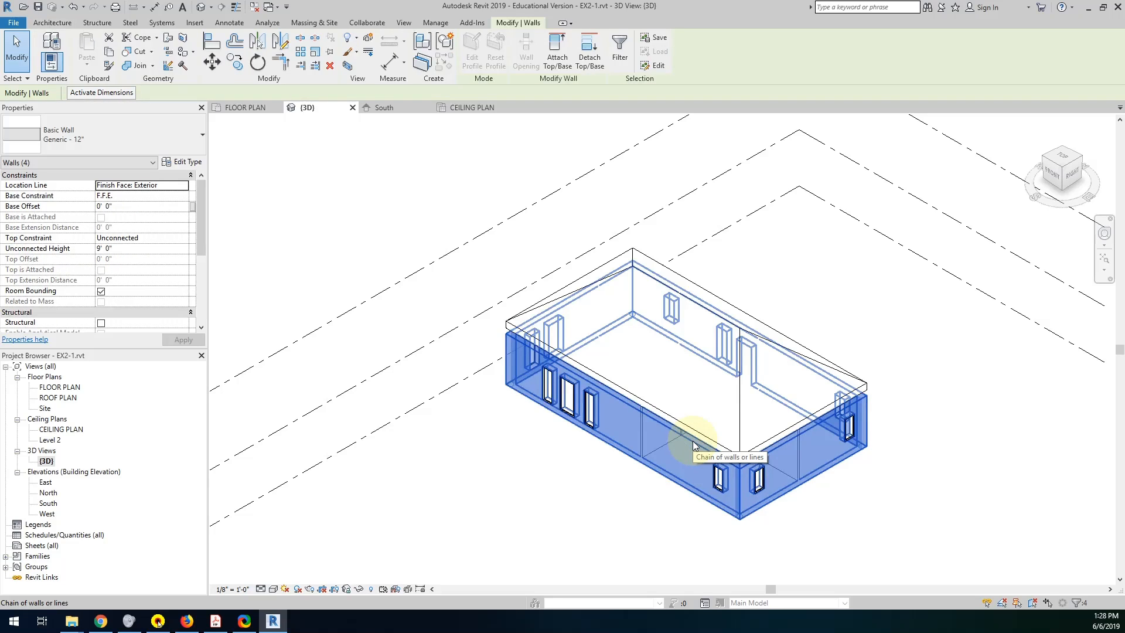
{"action": "left_click", "coordinate": [561, 63]}
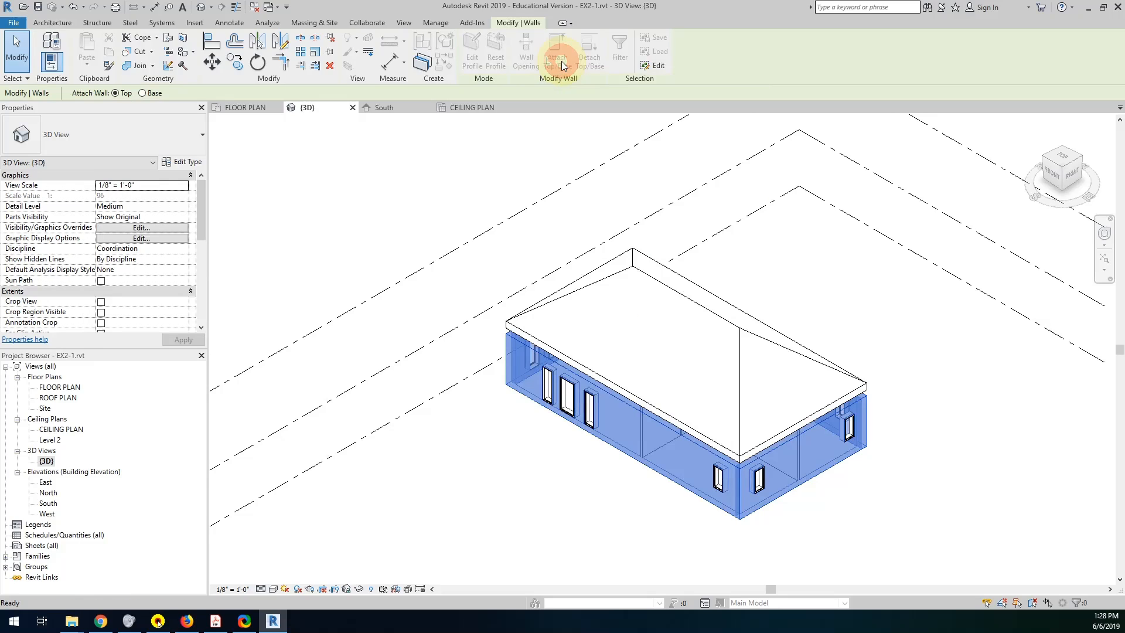
{"action": "left_click", "coordinate": [595, 285]}
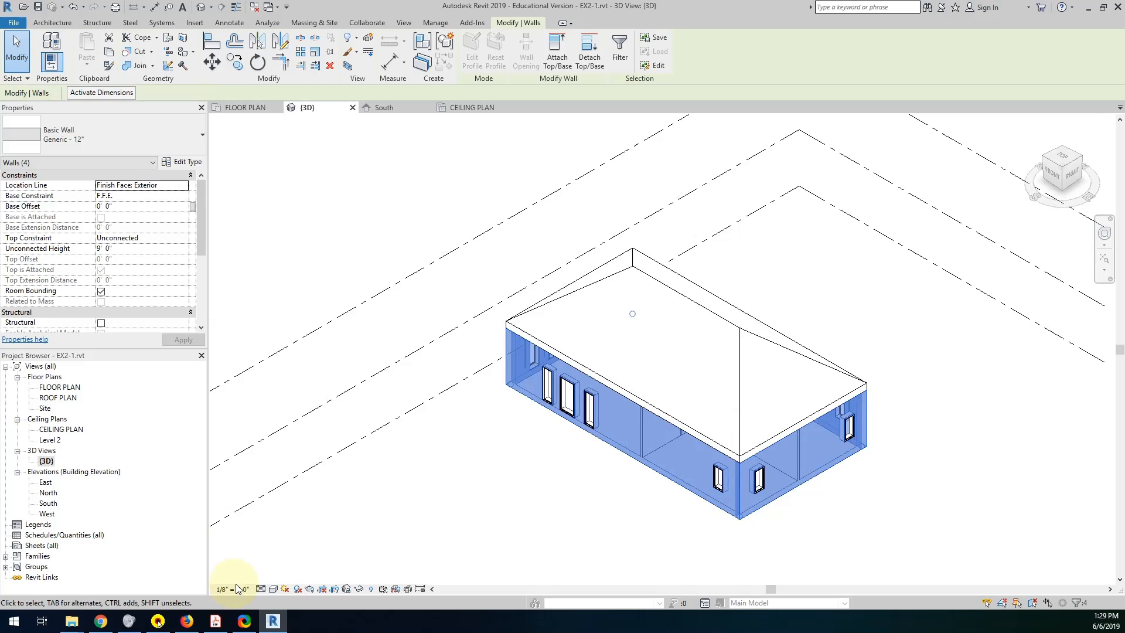
{"action": "left_click", "coordinate": [330, 550]}
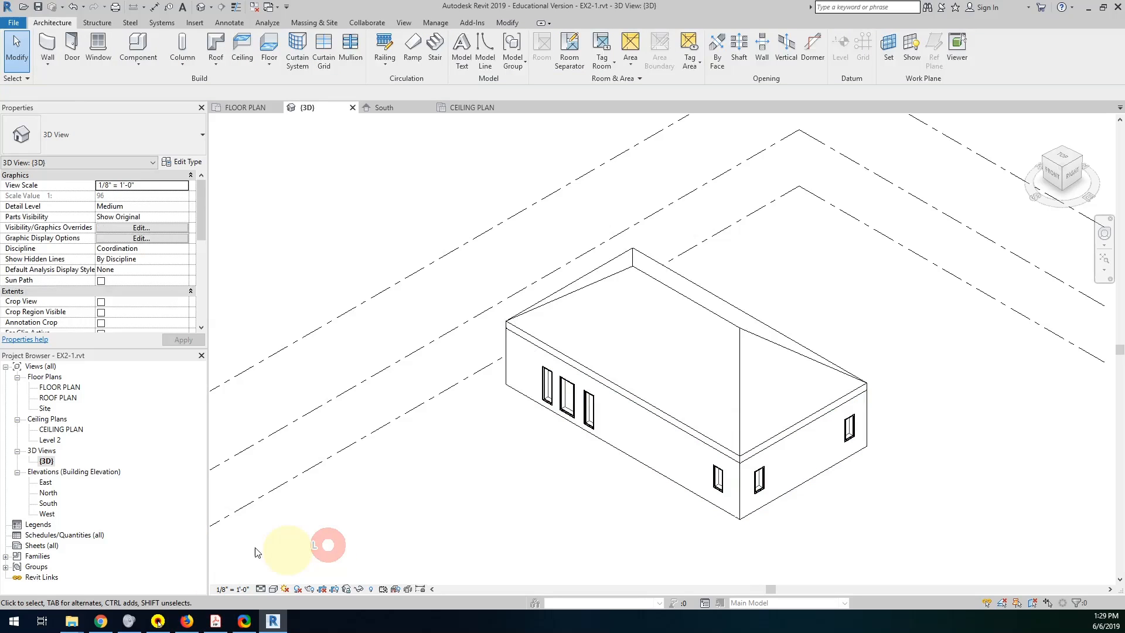
Restart automatic ceiling placement in the CEILING PLAN view to check the detected boundary, and glance at the Project 1 PDF.
{"action": "double_click", "coordinate": [74, 390]}
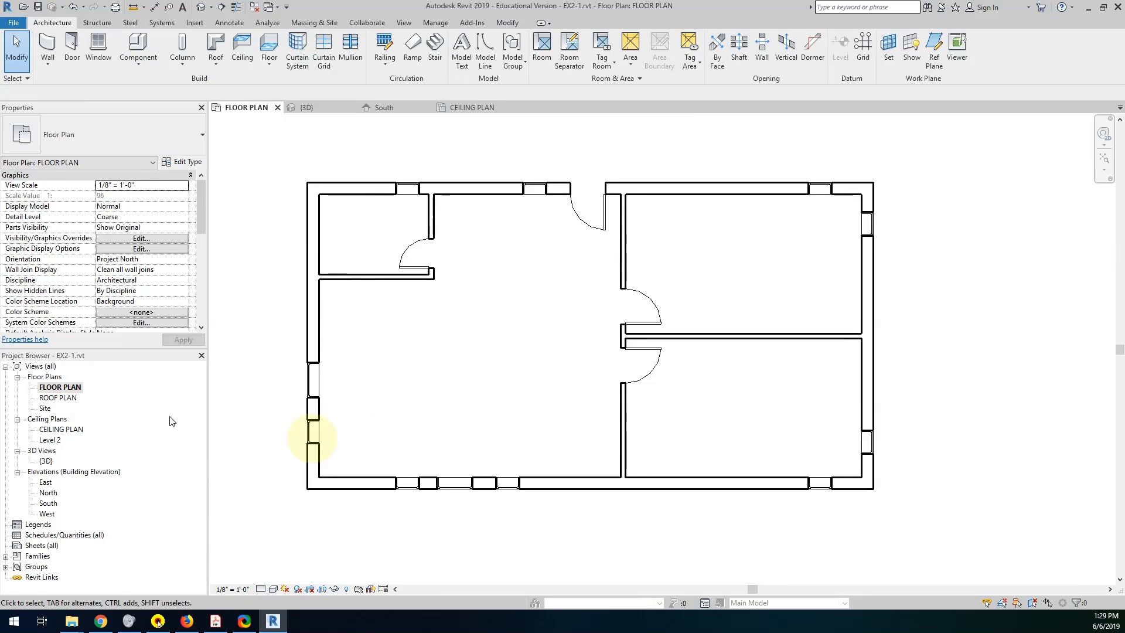
{"action": "double_click", "coordinate": [59, 430]}
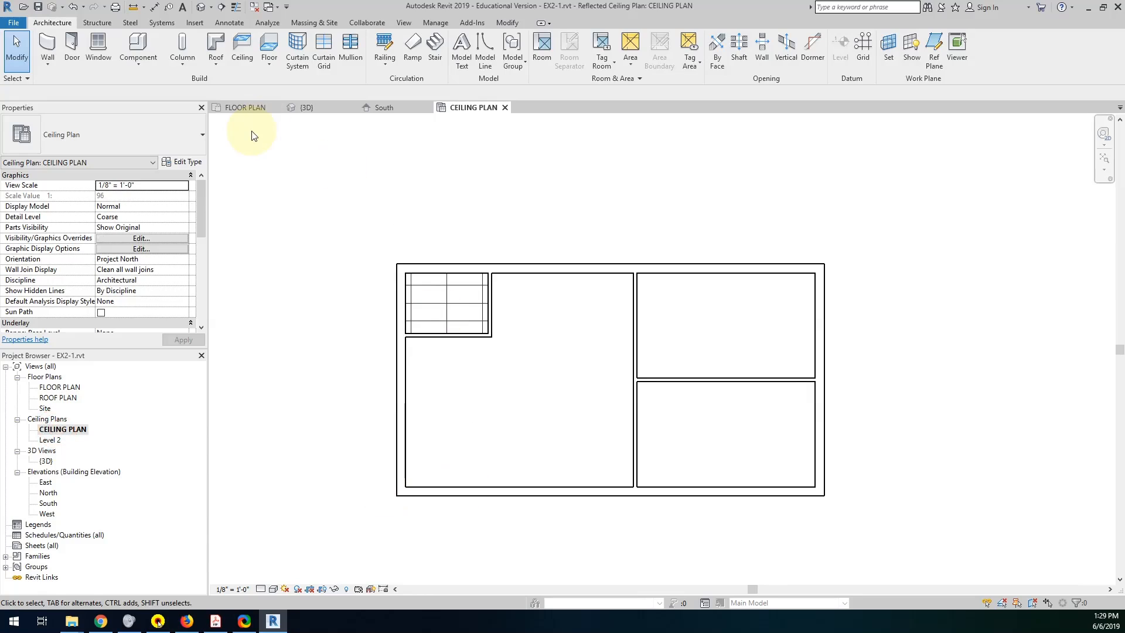
{"action": "left_click", "coordinate": [242, 46]}
{"action": "left_click", "coordinate": [476, 54]}
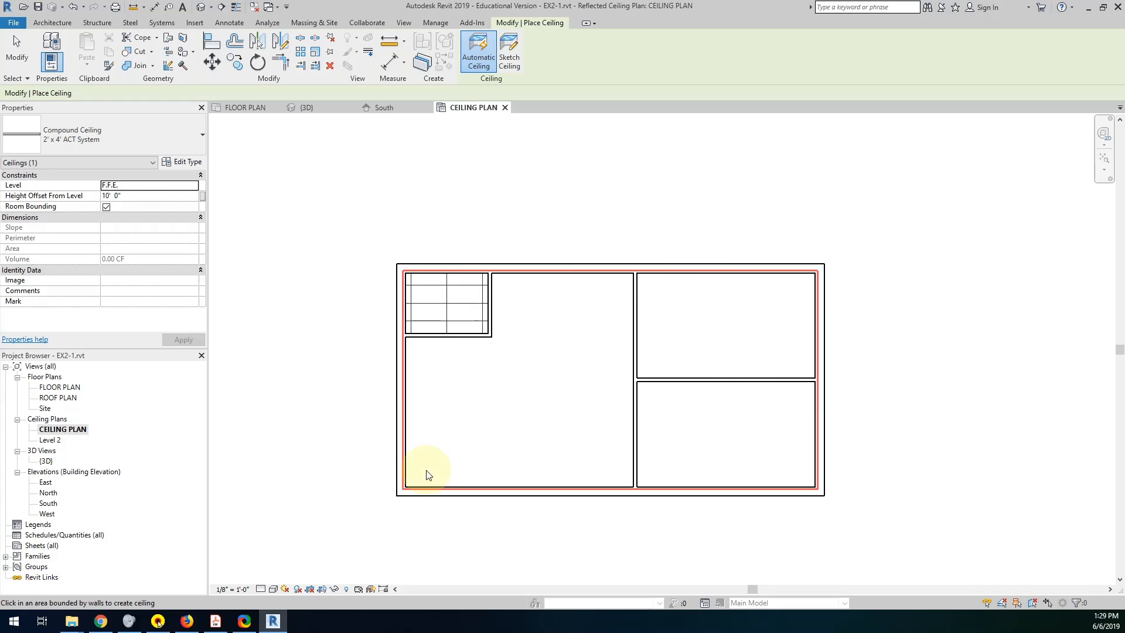
{"action": "left_click", "coordinate": [280, 617]}
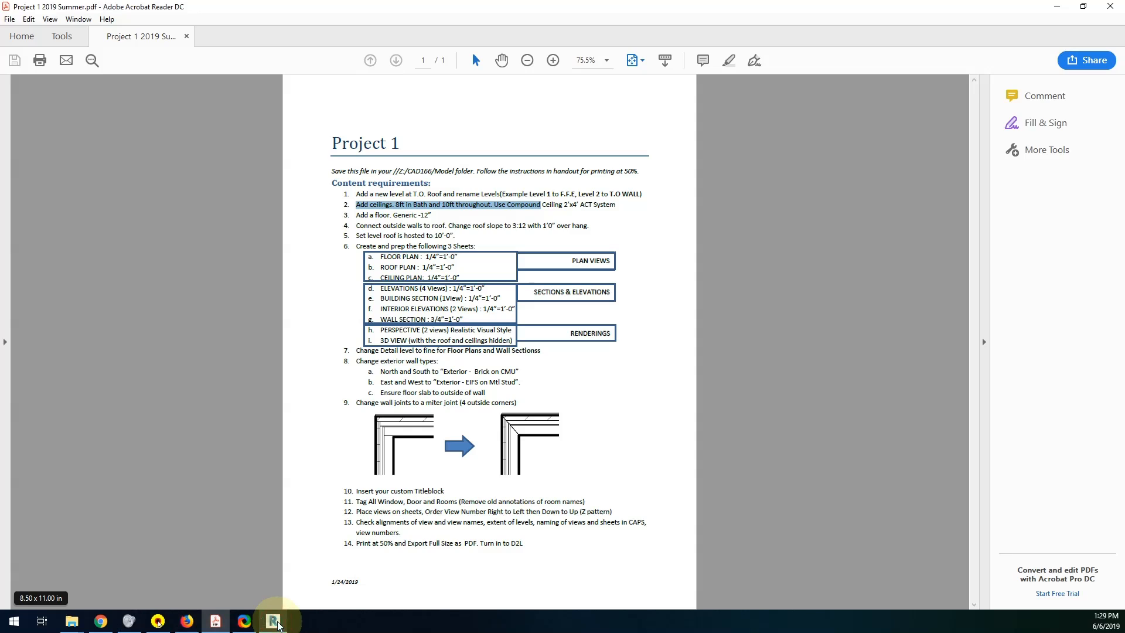
{"action": "left_click", "coordinate": [272, 621]}
Hide only the roof element in the 3D view to expose the interior walls.
{"action": "double_click", "coordinate": [46, 461]}
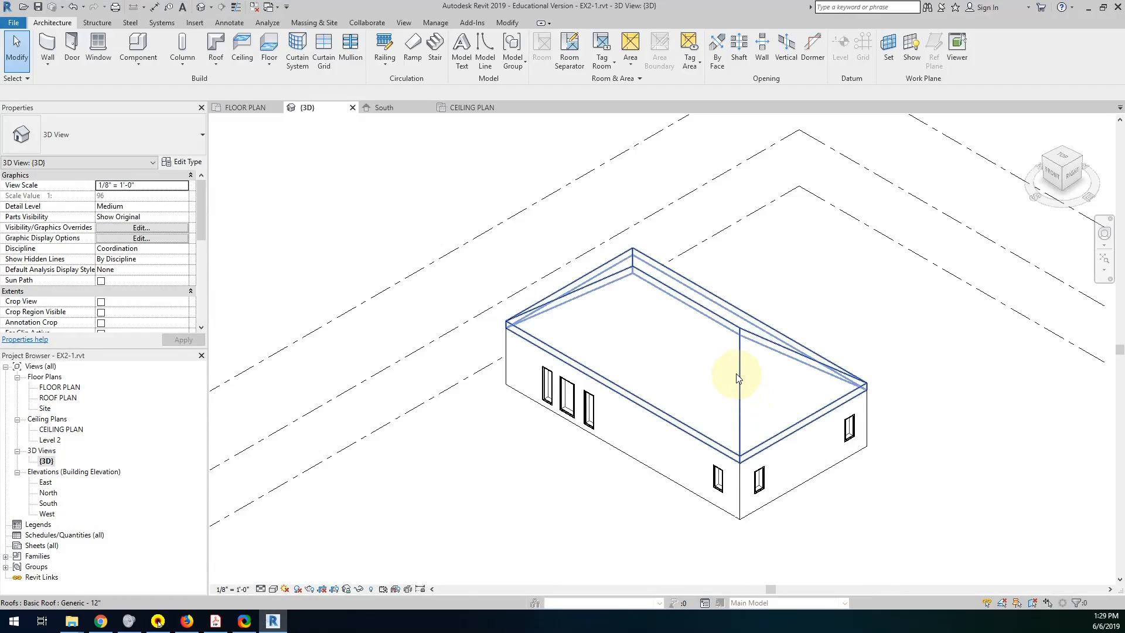
{"action": "left_click", "coordinate": [725, 324]}
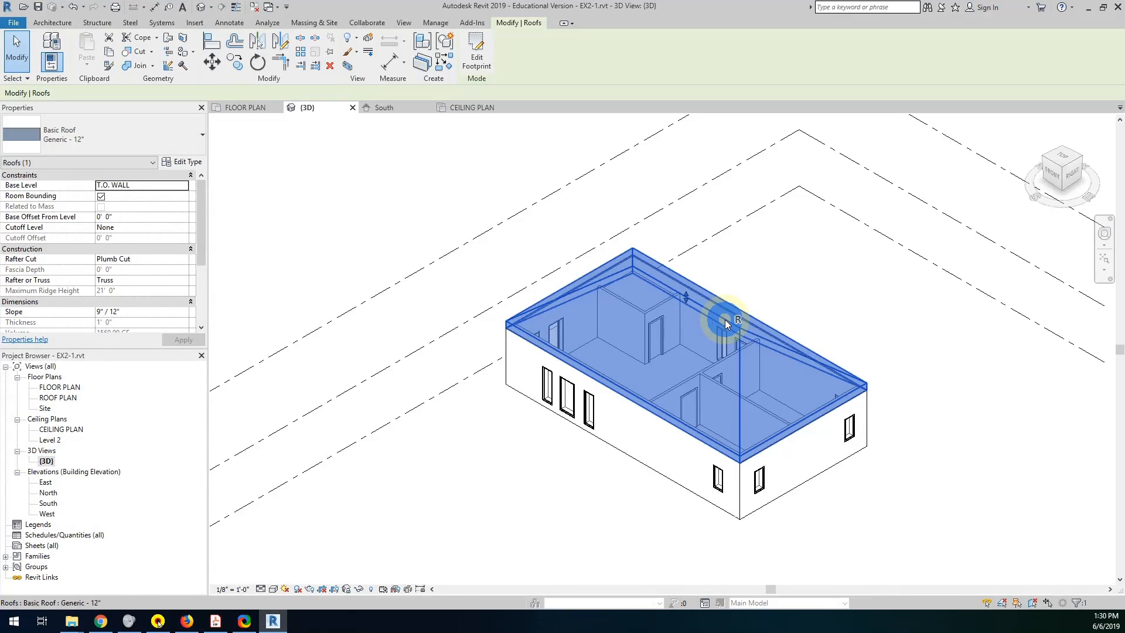
{"action": "right_click", "coordinate": [726, 324]}
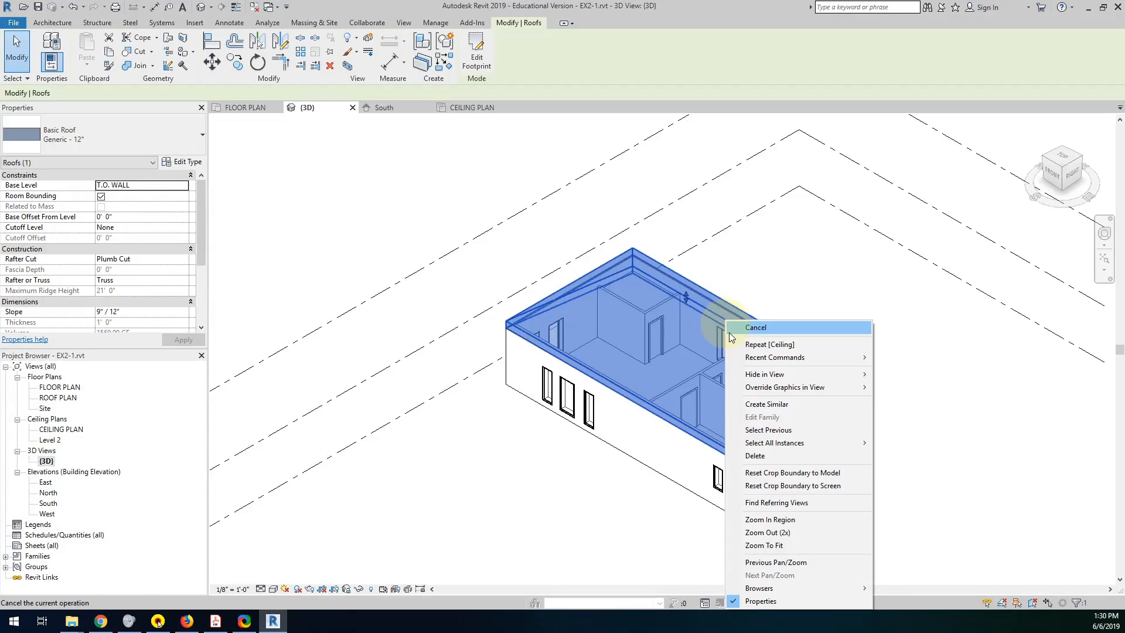
{"action": "mouse_move", "coordinate": [761, 378]}
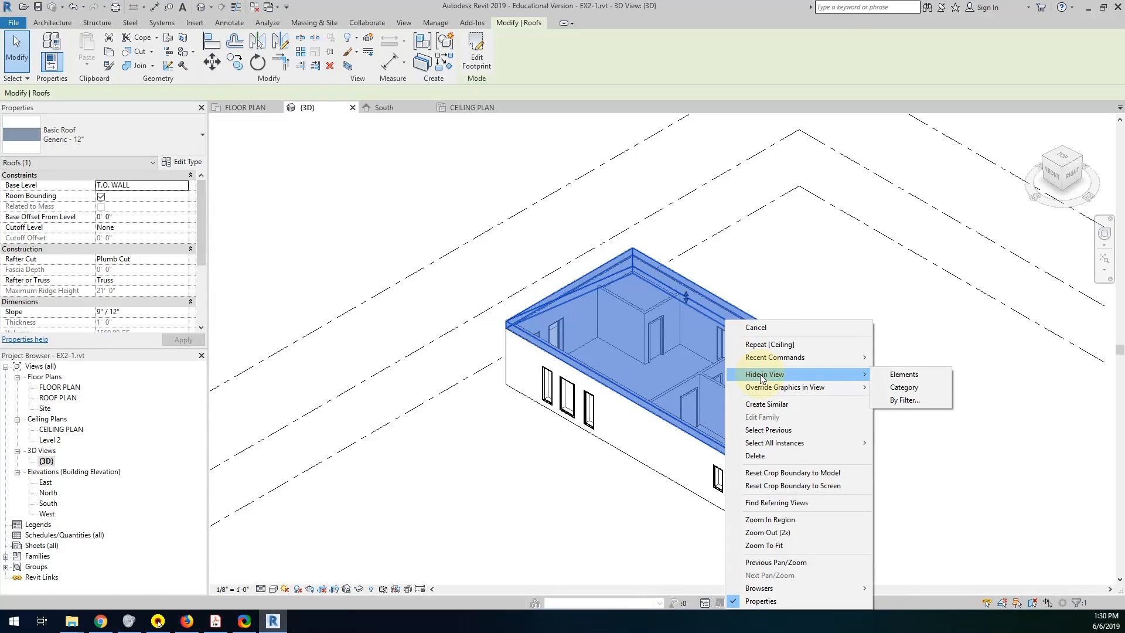
{"action": "left_click", "coordinate": [918, 376]}
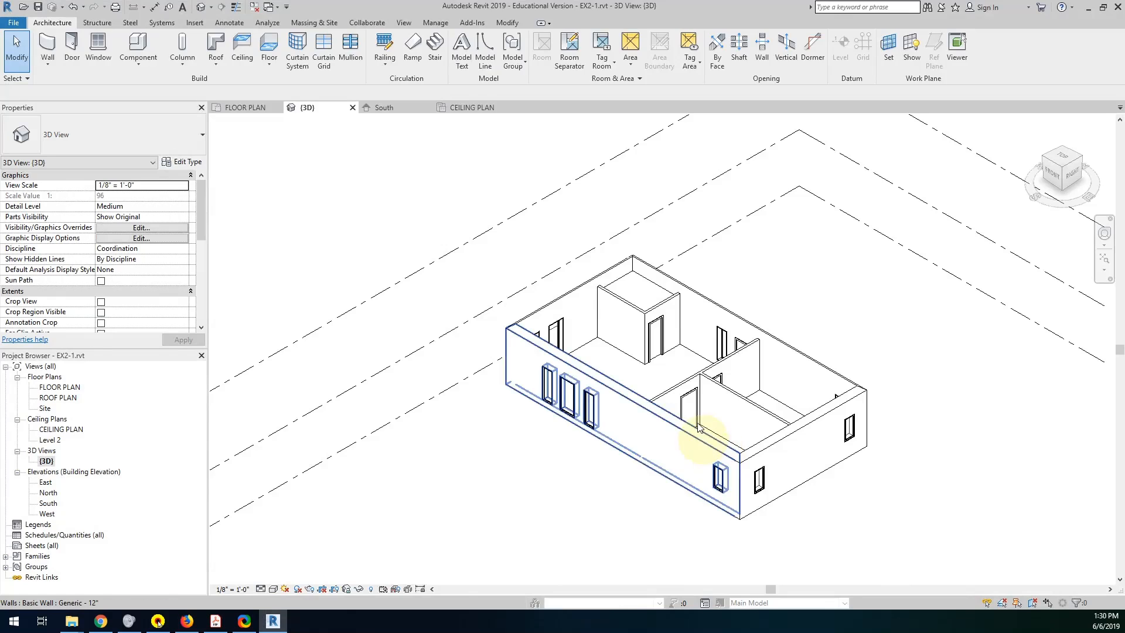
{"action": "scroll", "coordinate": [665, 341], "scroll_direction": "up", "scroll_amount": 1}
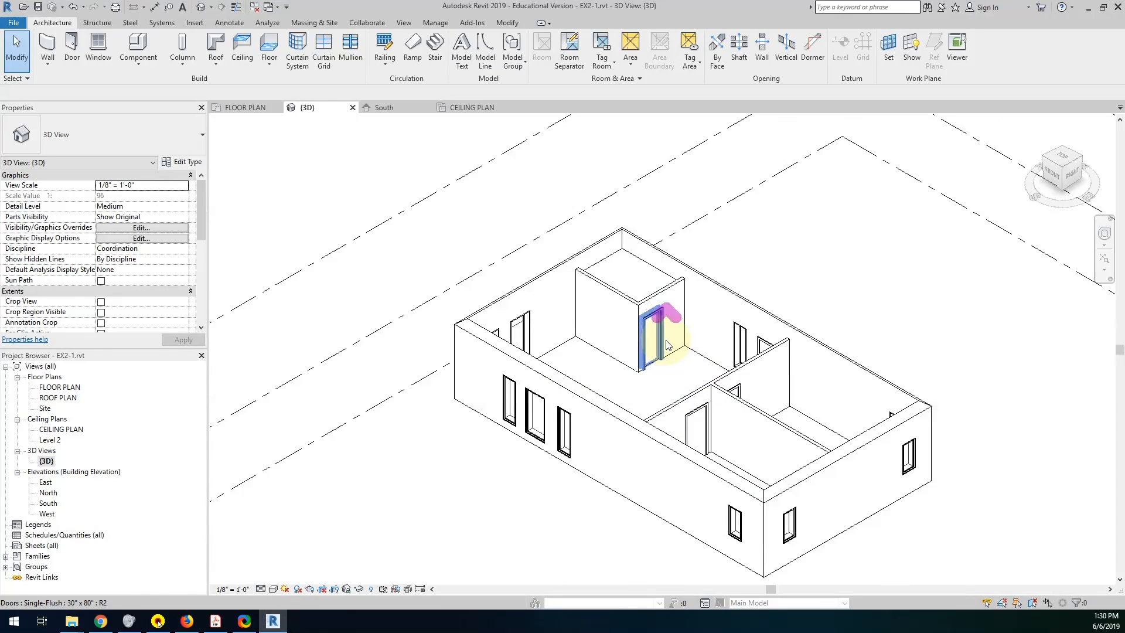
{"action": "left_click", "coordinate": [630, 301]}
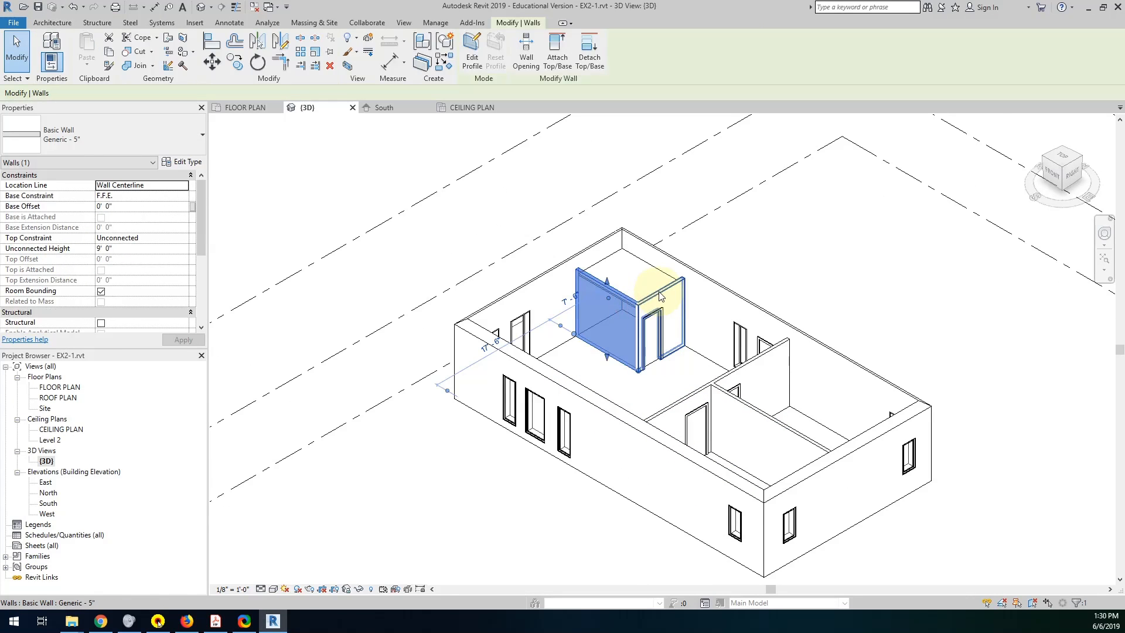
{"action": "left_click", "coordinate": [661, 299], "text": "ctrl"}
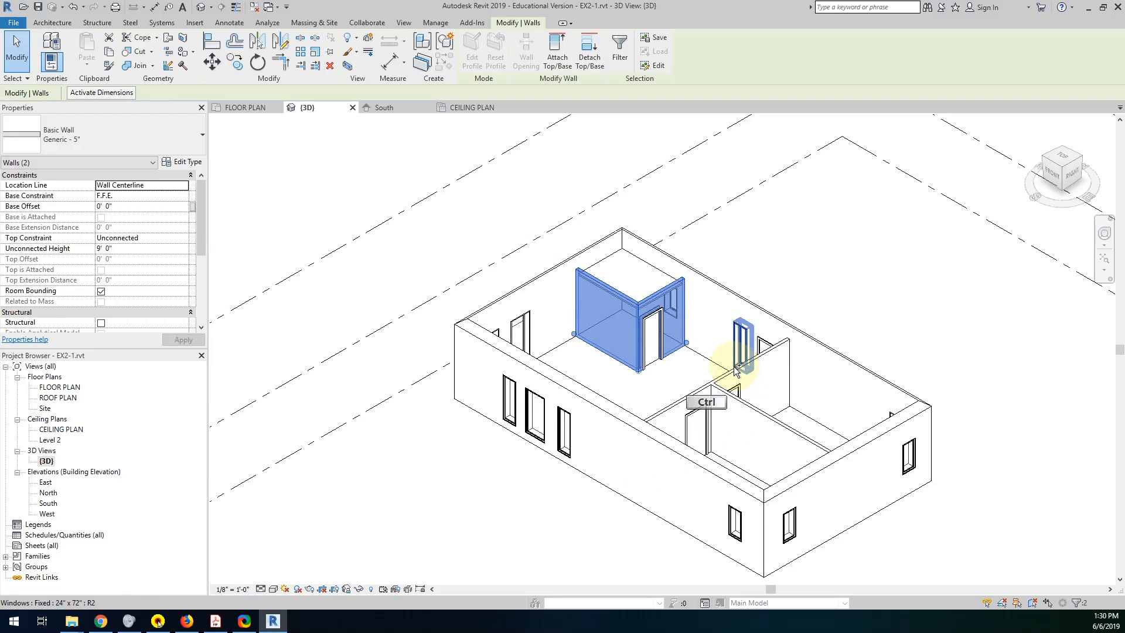
{"action": "left_click", "coordinate": [732, 369], "text": "ctrl"}
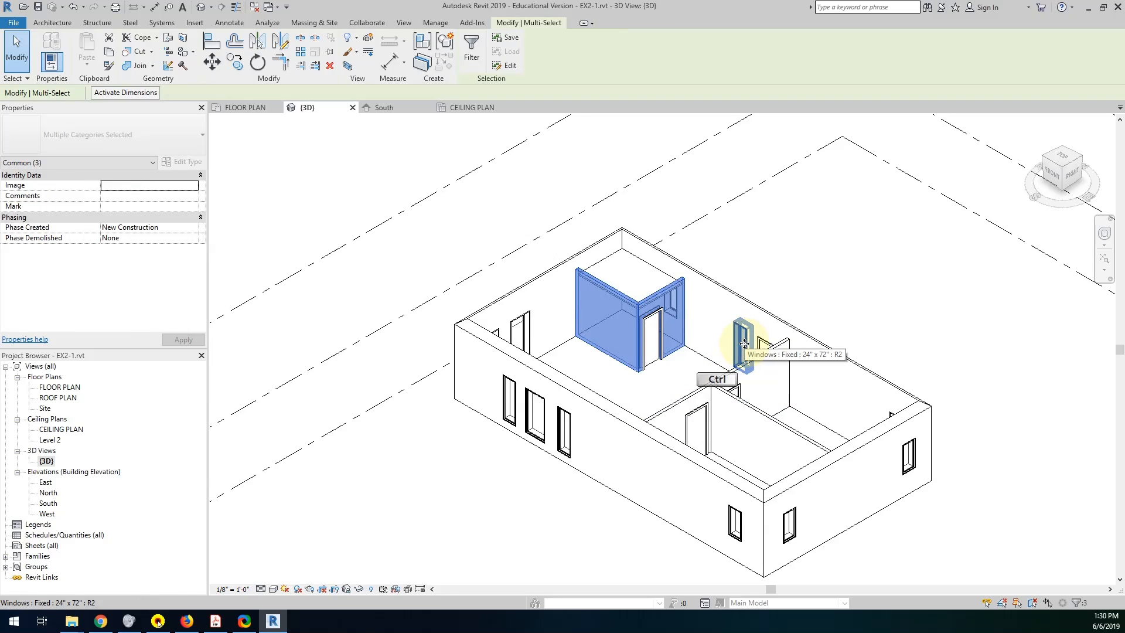
{"action": "left_click", "coordinate": [793, 297]}
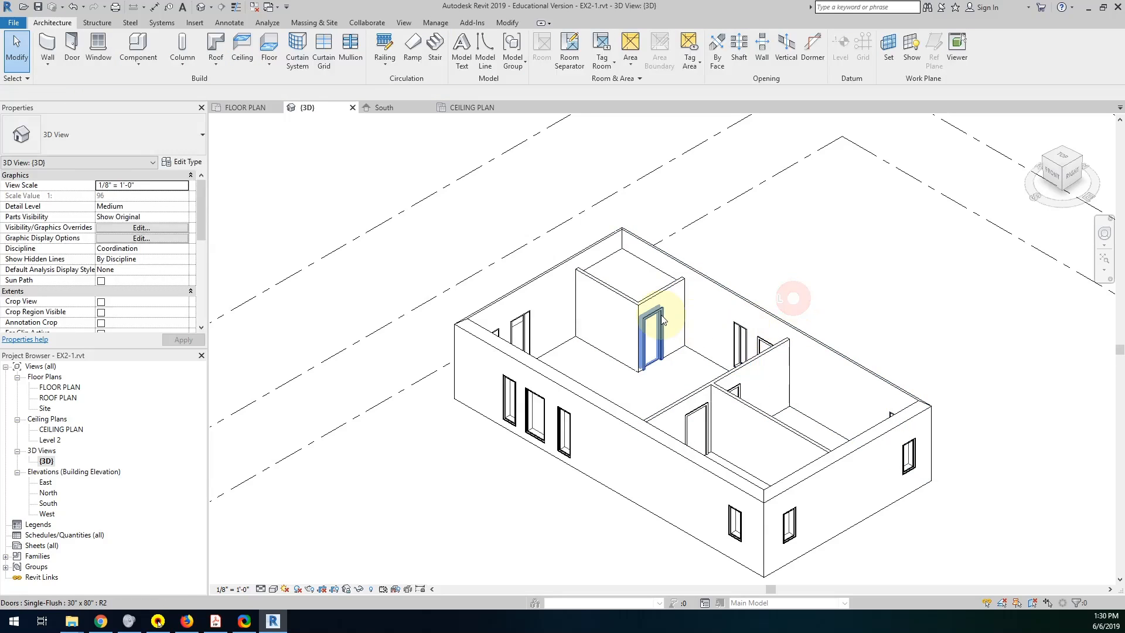
Set the unconnected height of all four interior walls to 10' 1" in the 3D view.
{"action": "left_click", "coordinate": [637, 300]}
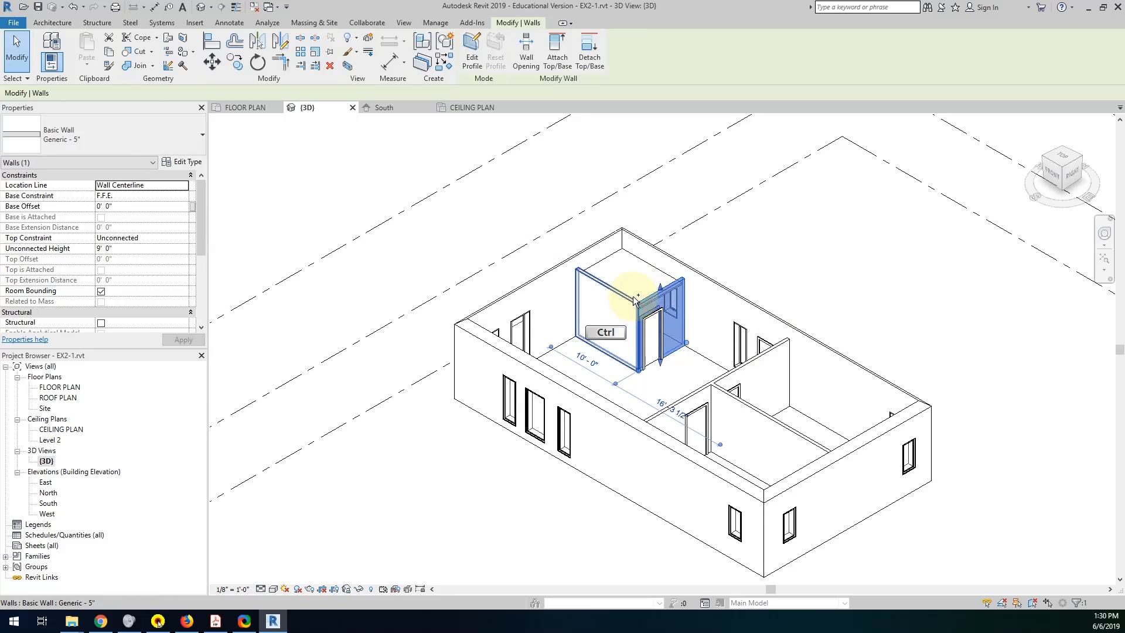
{"action": "left_click", "coordinate": [650, 299], "text": "ctrl"}
{"action": "left_click", "coordinate": [734, 378], "text": "ctrl"}
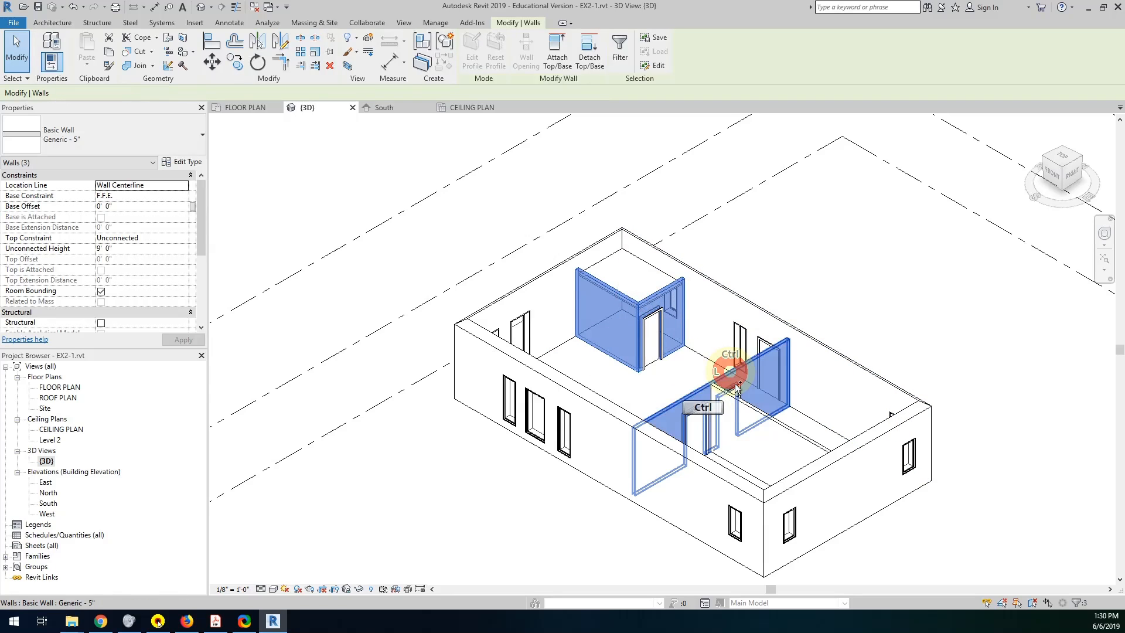
{"action": "left_click", "coordinate": [774, 420], "text": "ctrl"}
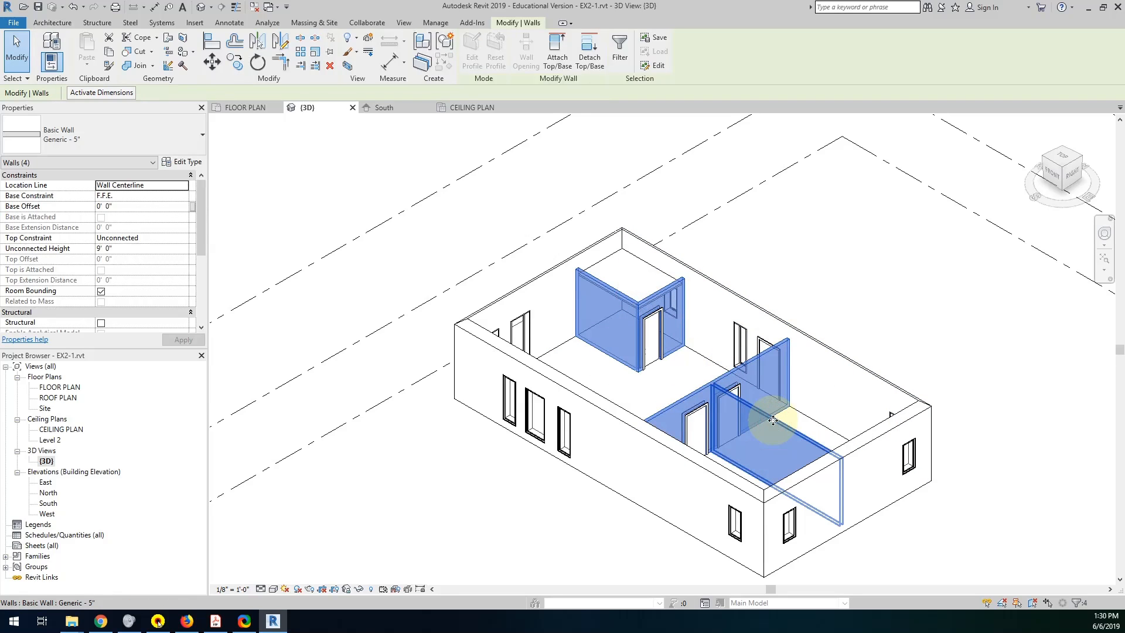
{"action": "left_click", "coordinate": [140, 250]}
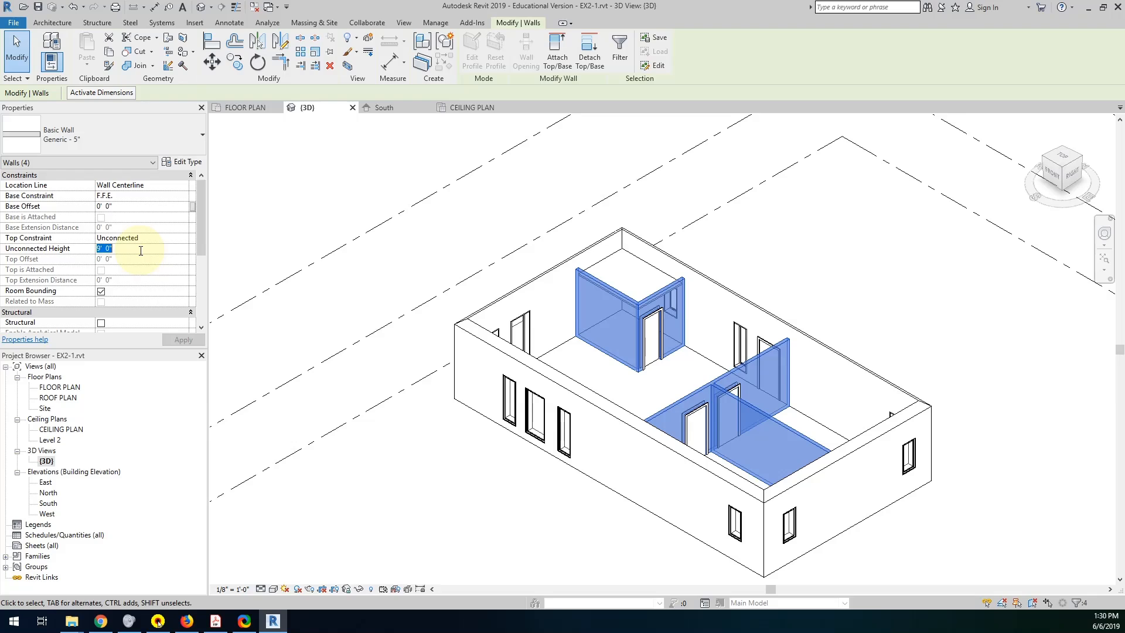
{"action": "type", "text": "10"}
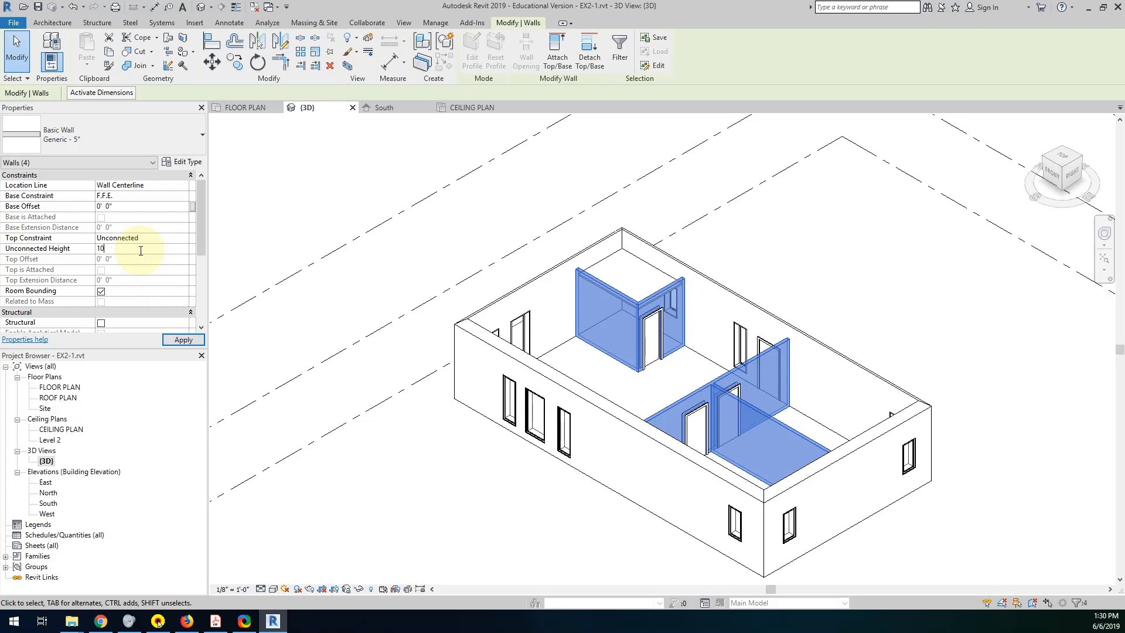
{"action": "type", "text": "-1"}
{"action": "key", "text": "Return"}
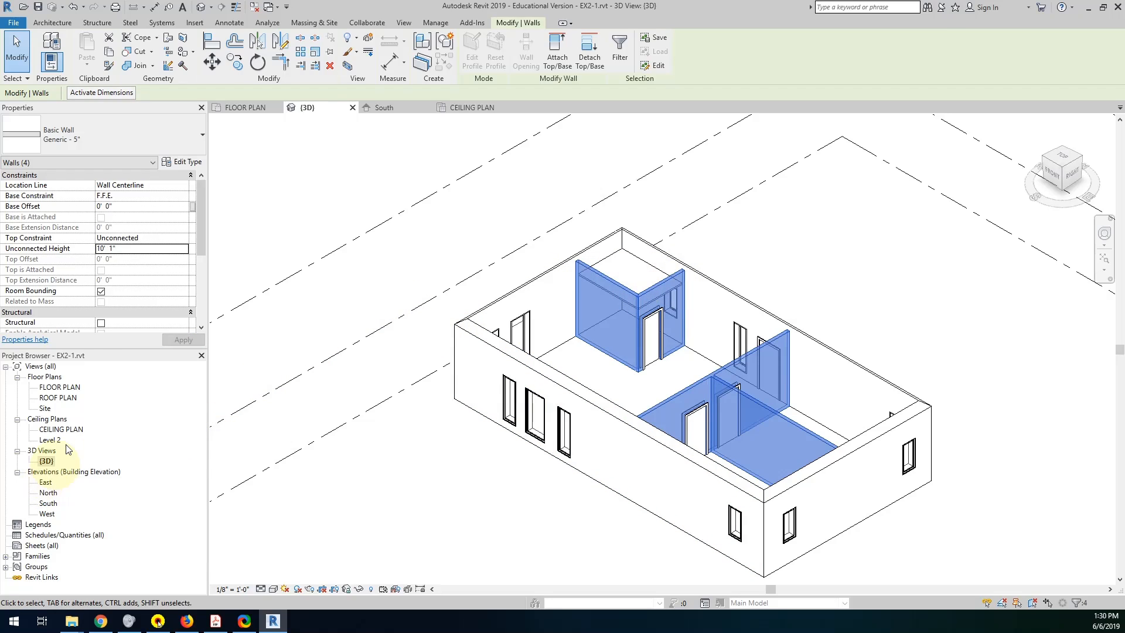
In the CEILING PLAN view, place an automatic 2' x 4' ACT System ceiling at 10' 0" in the large L-shaped room.
{"action": "left_click", "coordinate": [59, 387]}
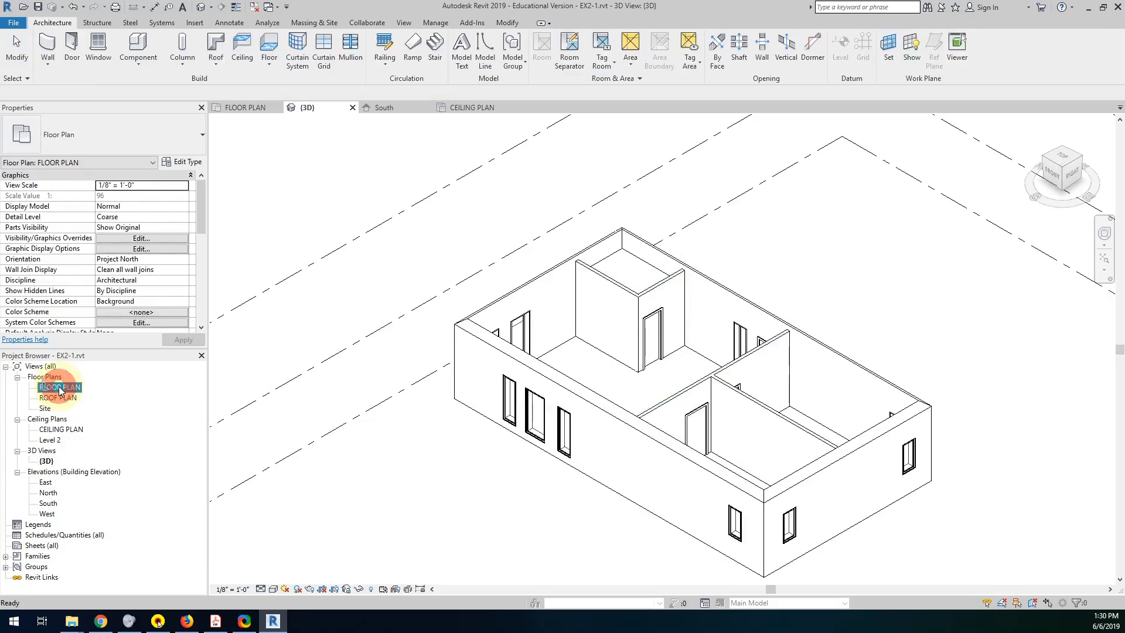
{"action": "double_click", "coordinate": [48, 431]}
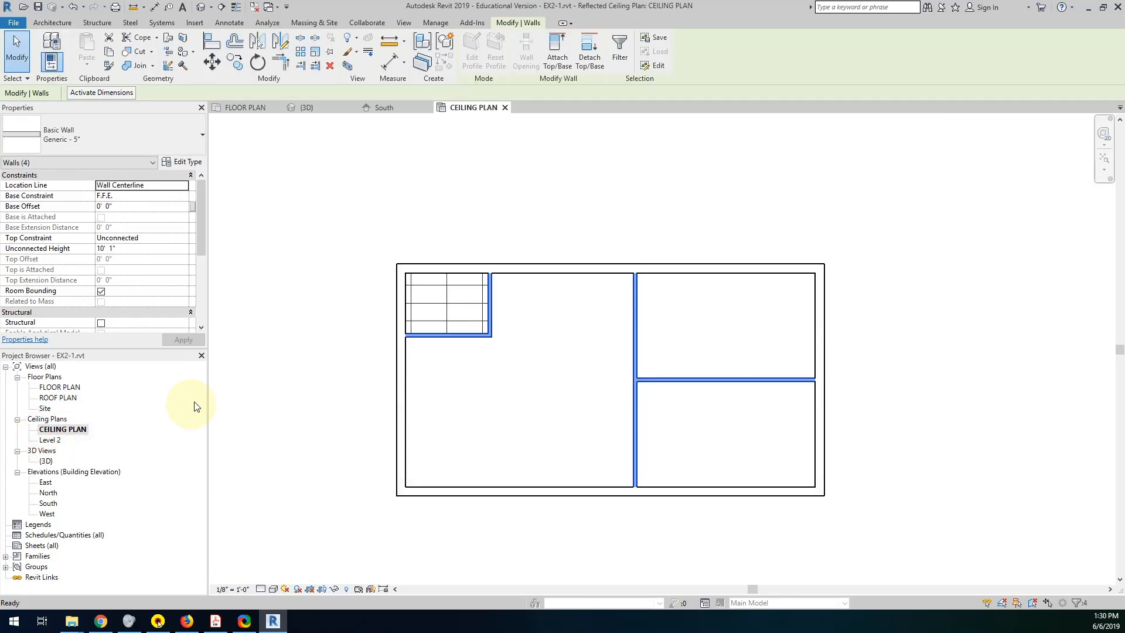
{"action": "left_click", "coordinate": [45, 24]}
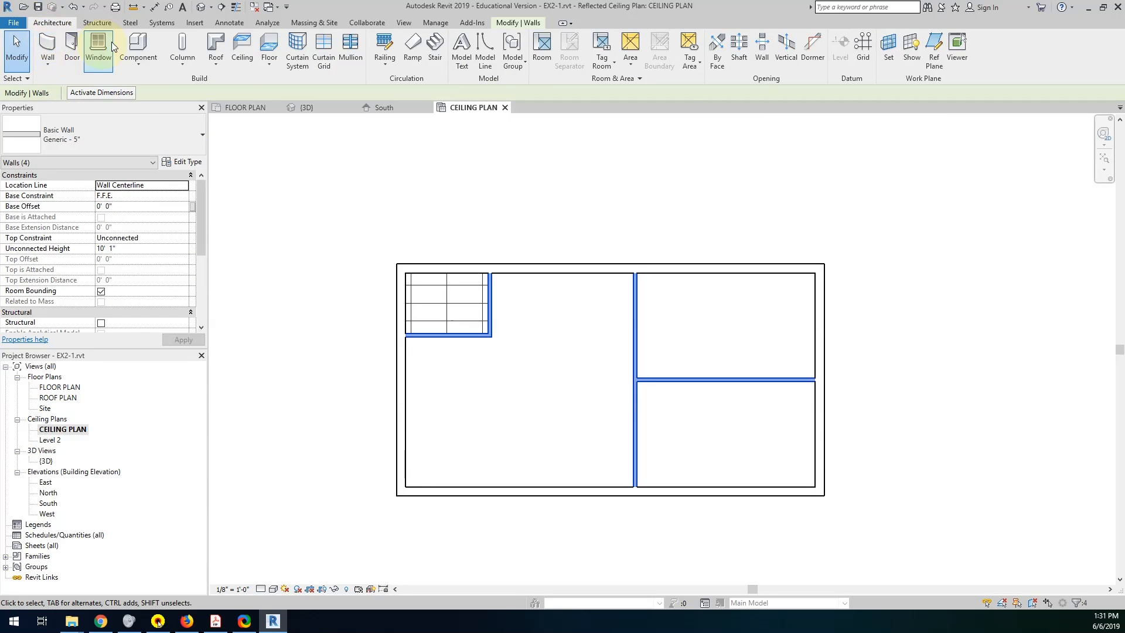
{"action": "left_click", "coordinate": [252, 52]}
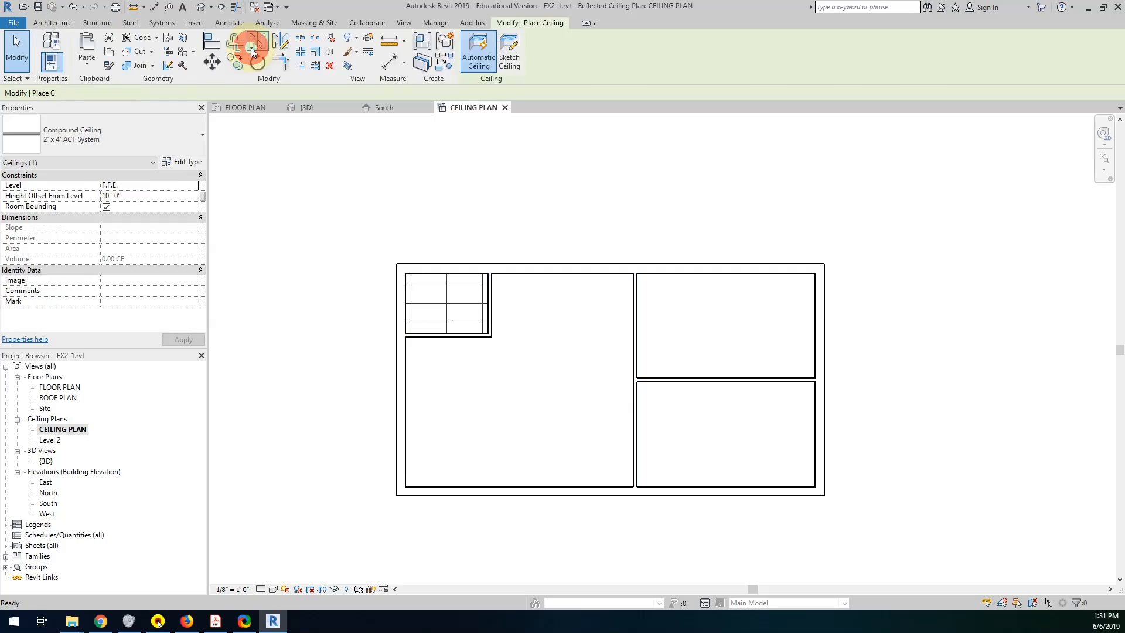
{"action": "left_click", "coordinate": [535, 376]}
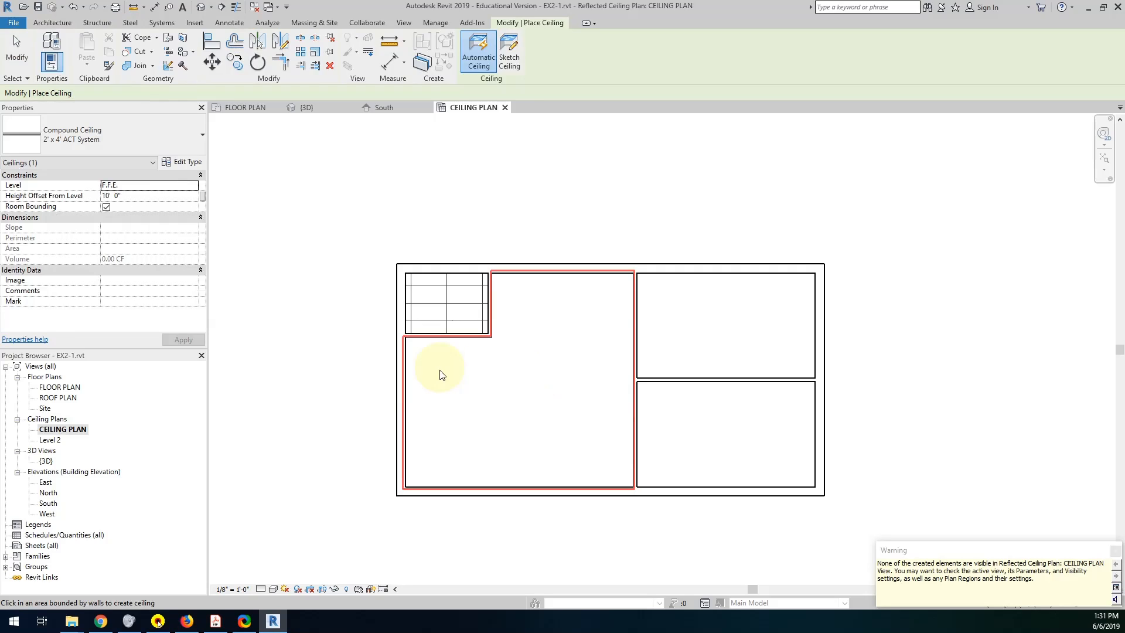
In the CEILING PLAN's View Range, set the View Depth offset from Level Above (T.O. WALL) to 1".
{"action": "left_click", "coordinate": [63, 429]}
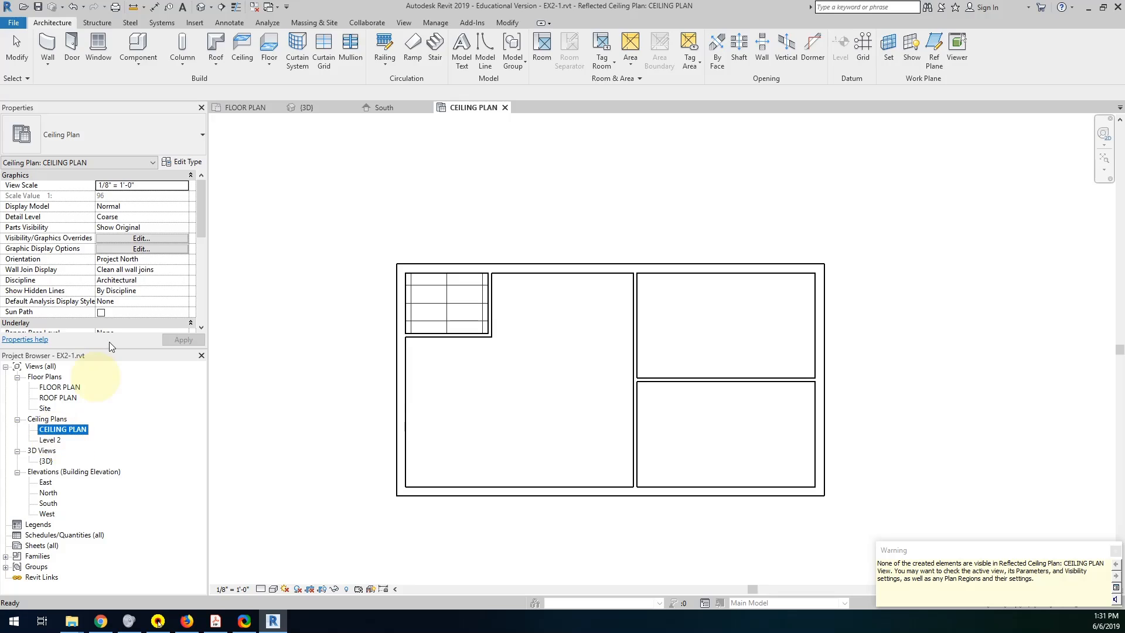
{"action": "left_click_drag", "start_coordinate": [203, 205], "coordinate": [201, 251]}
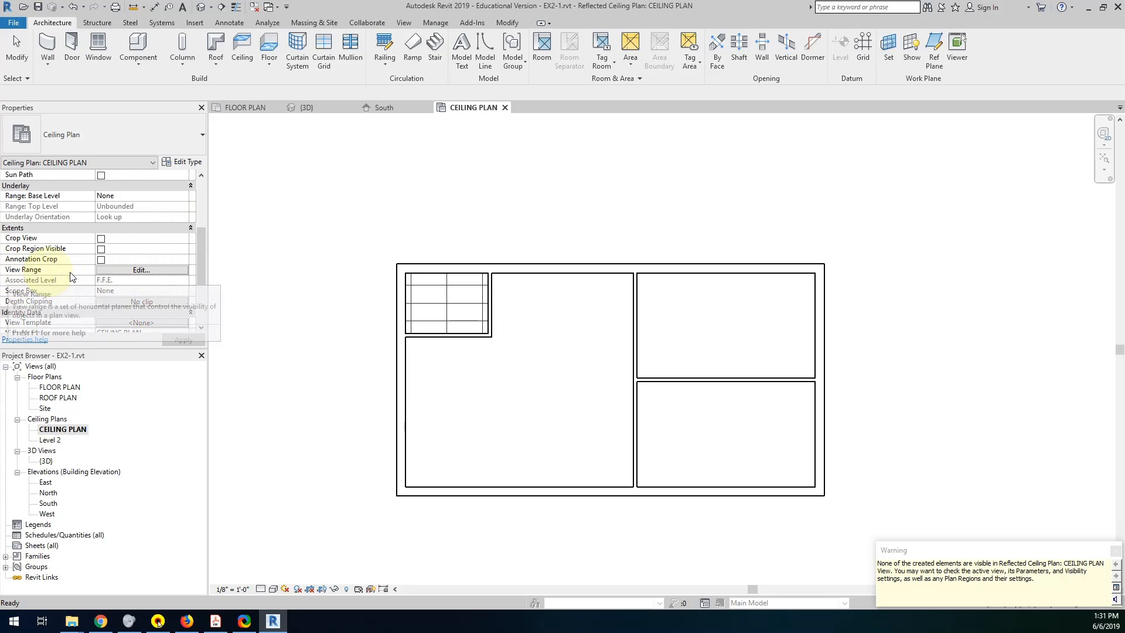
{"action": "left_click", "coordinate": [128, 270]}
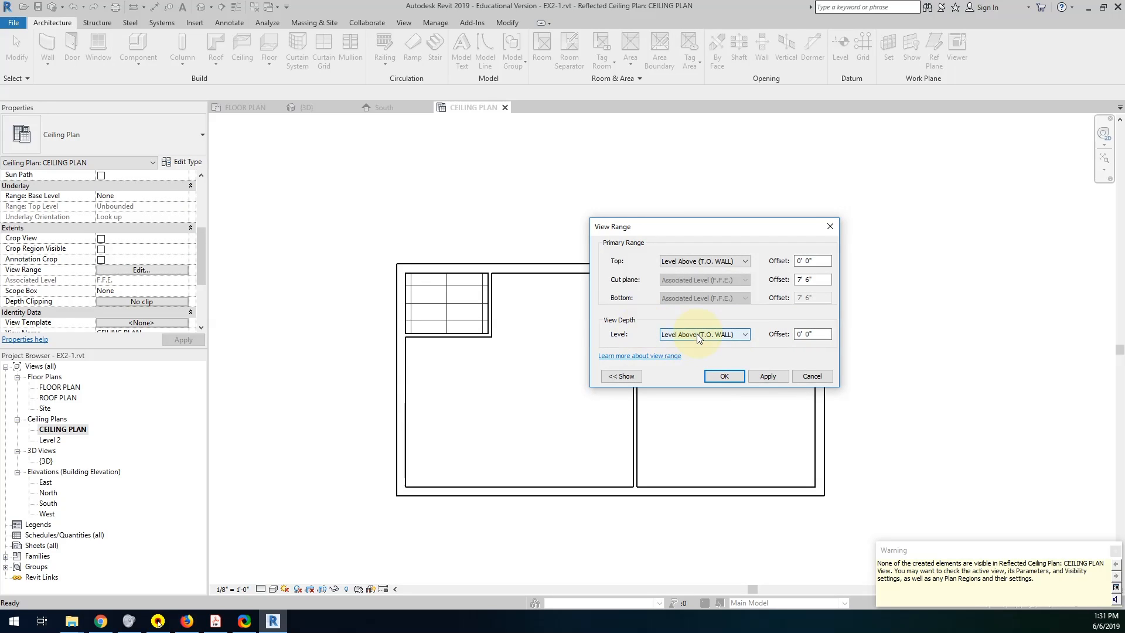
{"action": "left_click", "coordinate": [615, 376]}
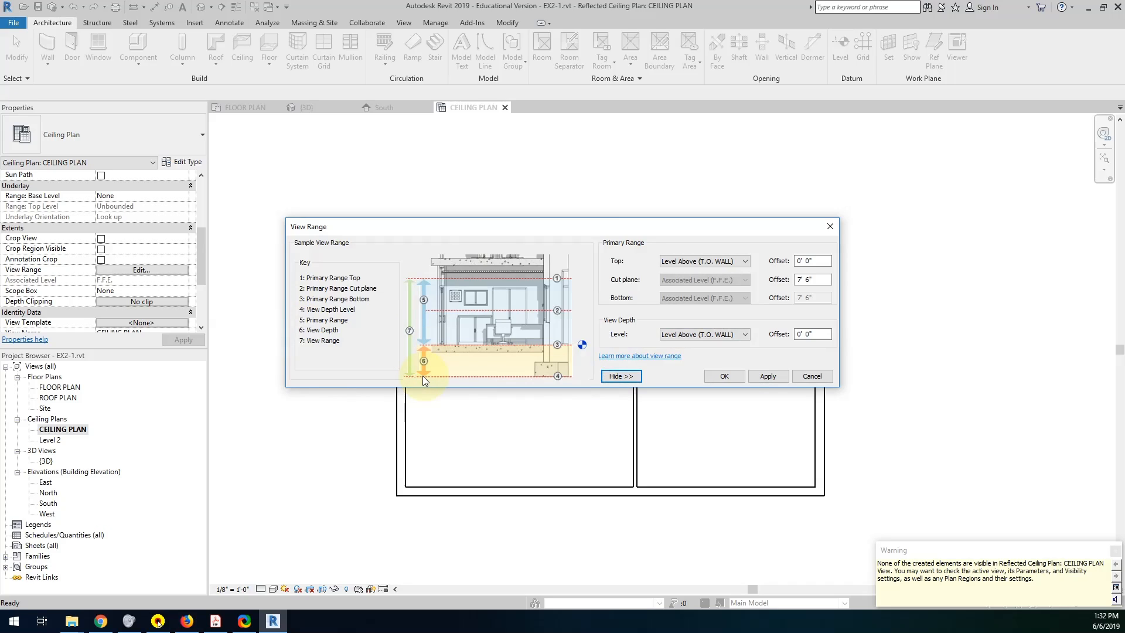
{"action": "left_click_drag", "start_coordinate": [820, 331], "coordinate": [771, 330]}
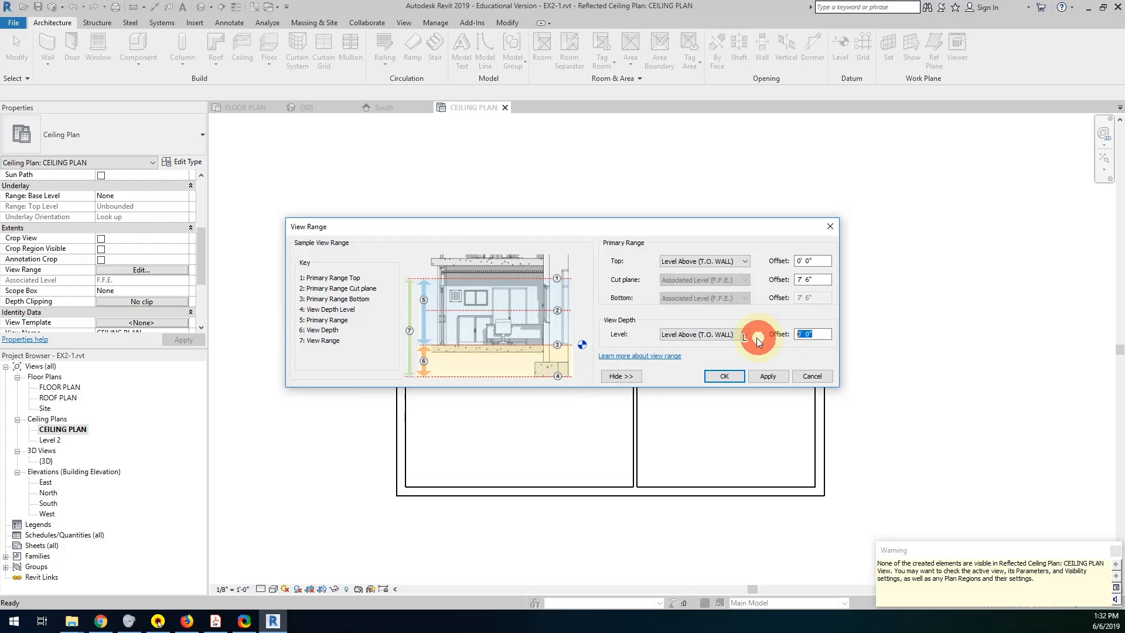
{"action": "type", "text": "-1"}
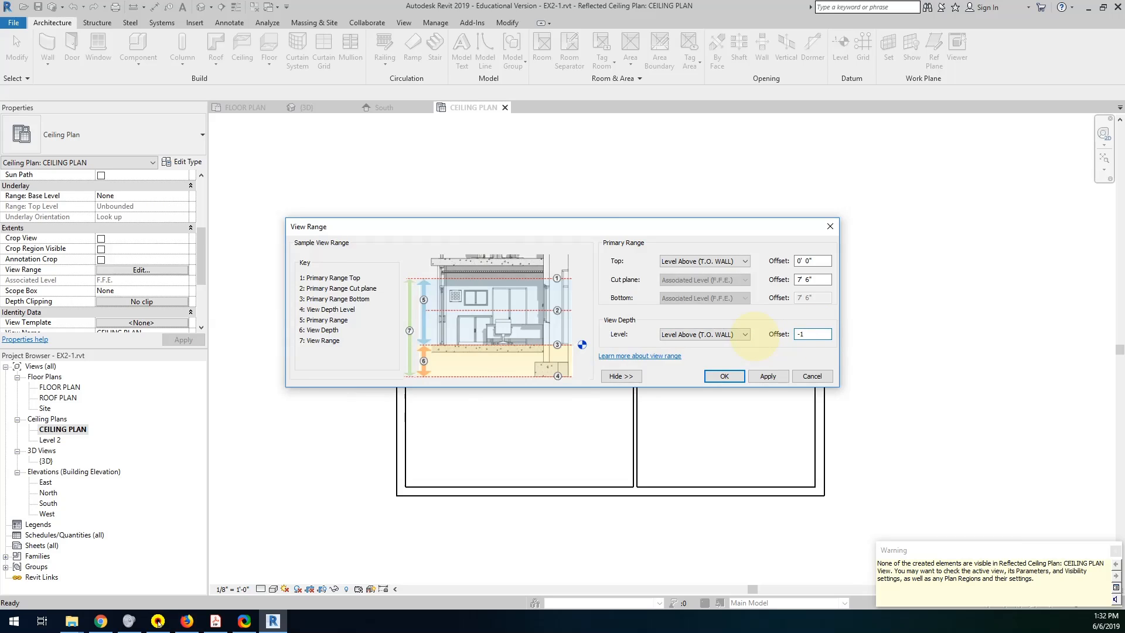
{"action": "type", "text": "1\""}
{"action": "key", "text": "Return"}
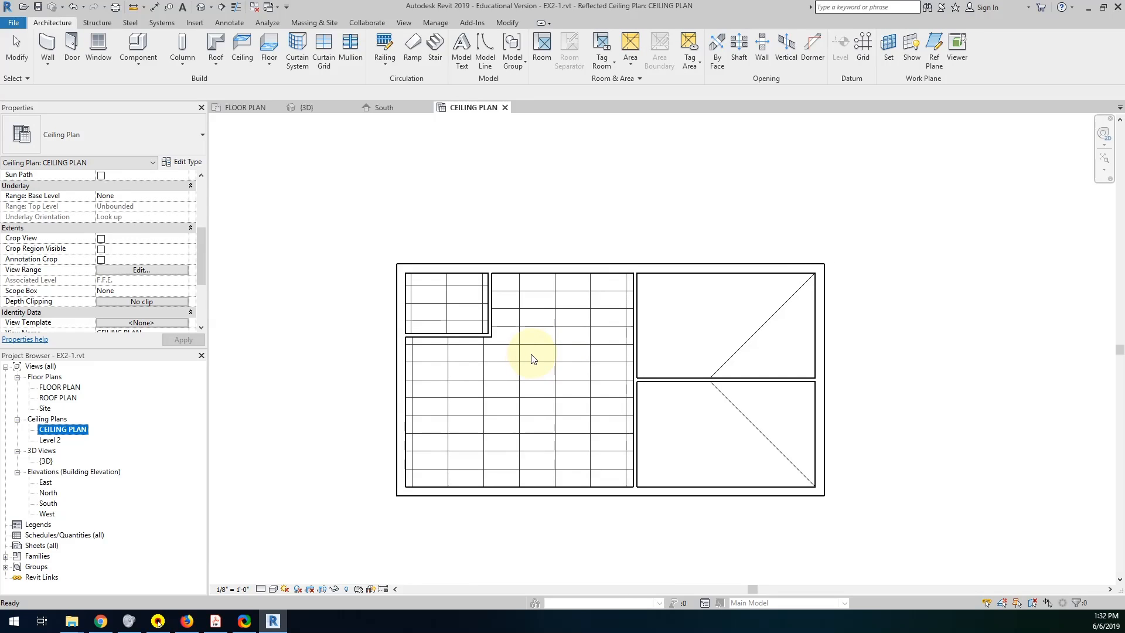
Place automatic 2' x 4' ACT System ceilings at 10' 0" in the two east rooms.
{"action": "left_click", "coordinate": [244, 47]}
{"action": "left_click", "coordinate": [722, 327]}
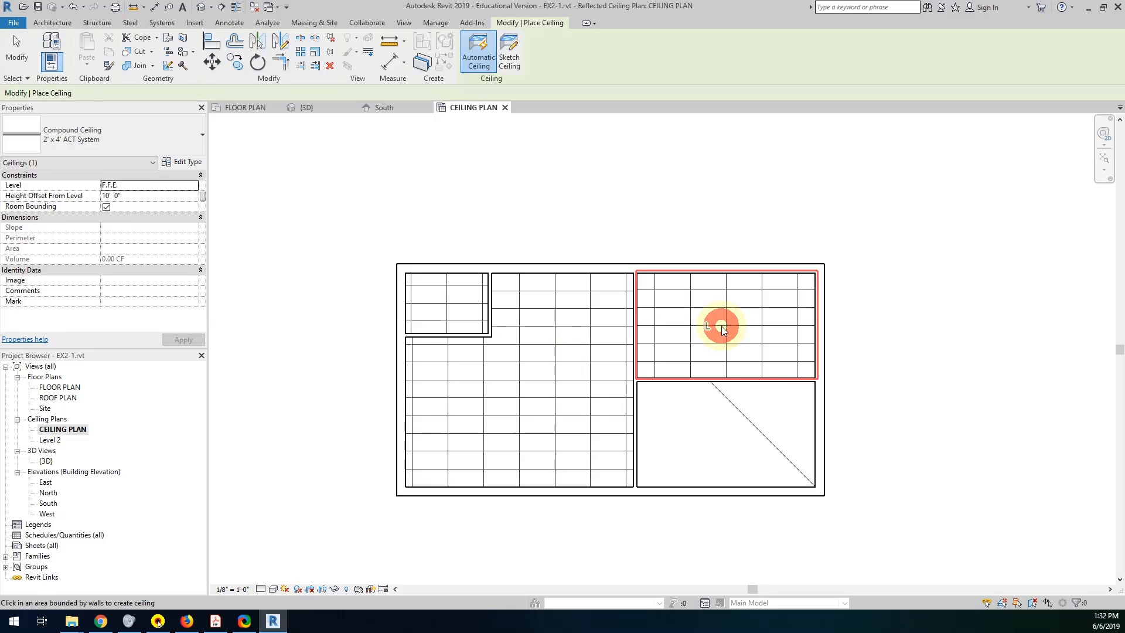
{"action": "left_click", "coordinate": [717, 430]}
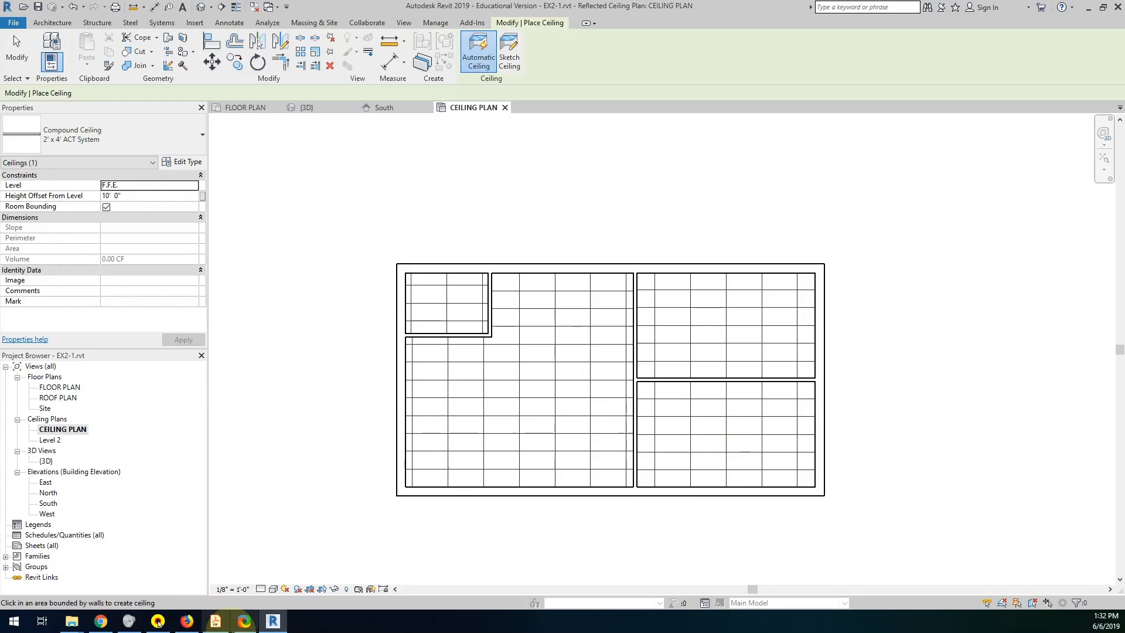
Review the ceiling, floor and wall-to-roof requirements in the Project 1 PDF, and return to Revit.
{"action": "left_click", "coordinate": [215, 621]}
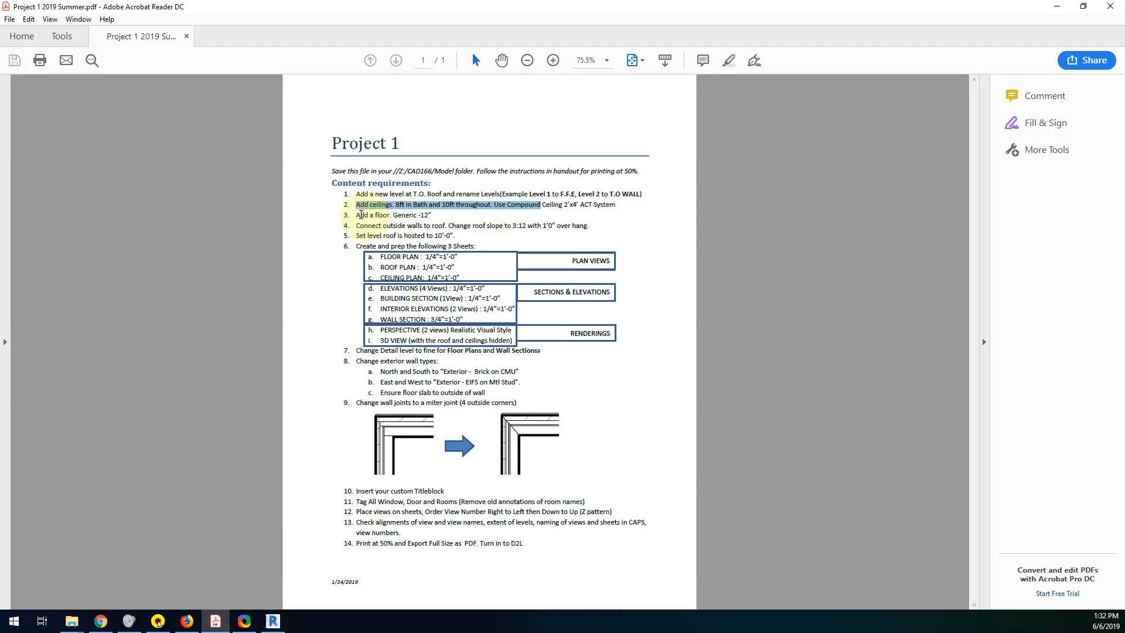
{"action": "left_click_drag", "start_coordinate": [355, 215], "coordinate": [431, 216]}
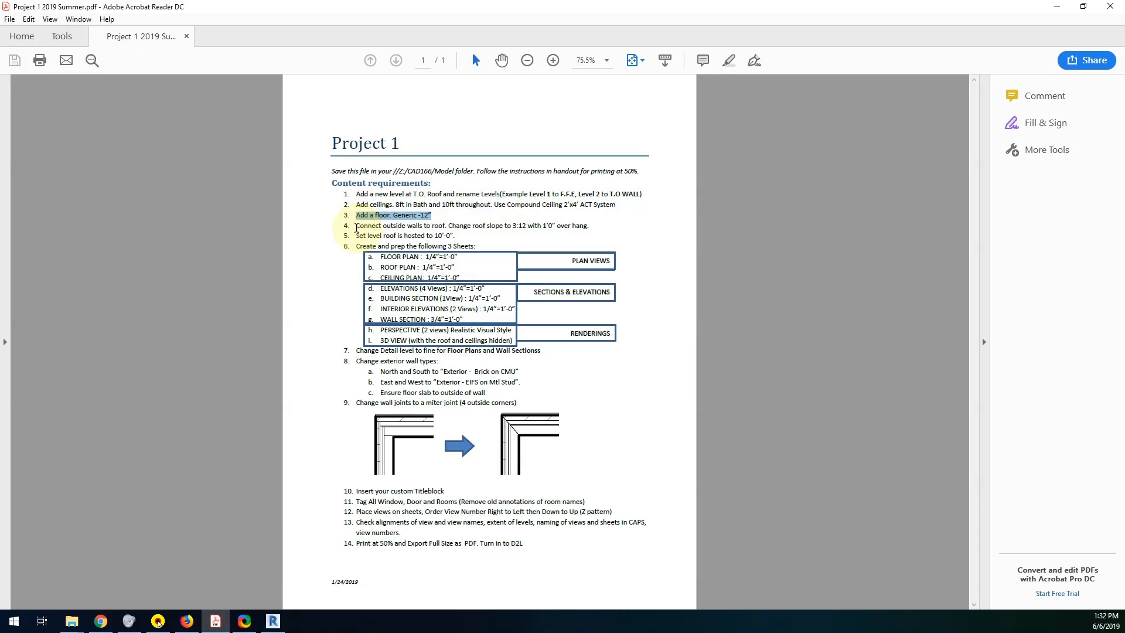
{"action": "left_click_drag", "start_coordinate": [356, 225], "coordinate": [585, 238]}
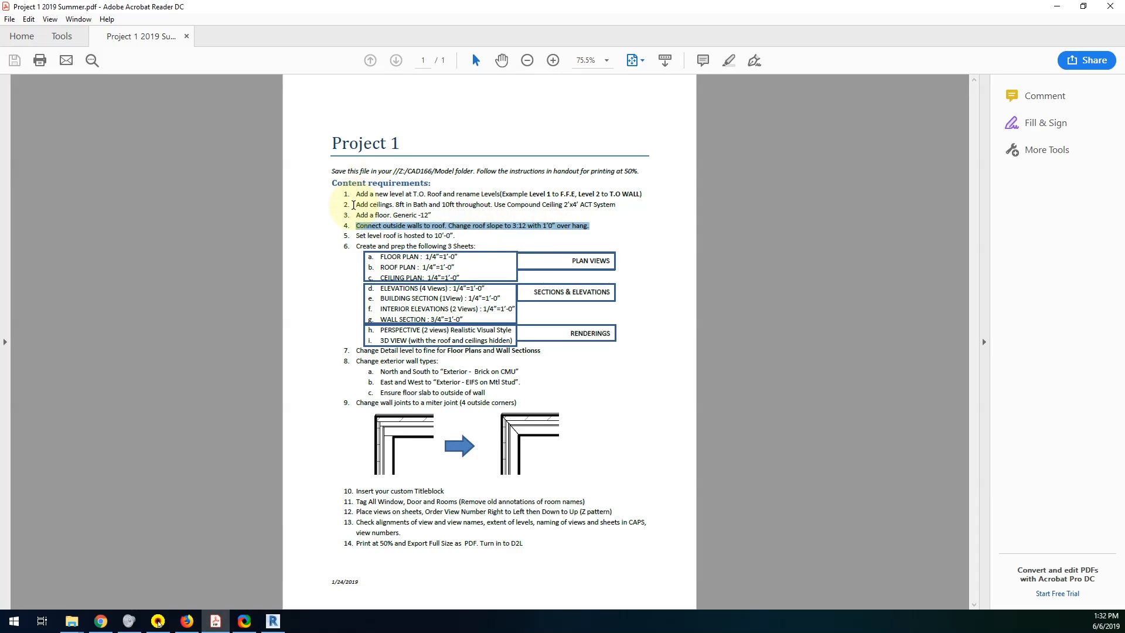
{"action": "left_click_drag", "start_coordinate": [355, 204], "coordinate": [472, 210]}
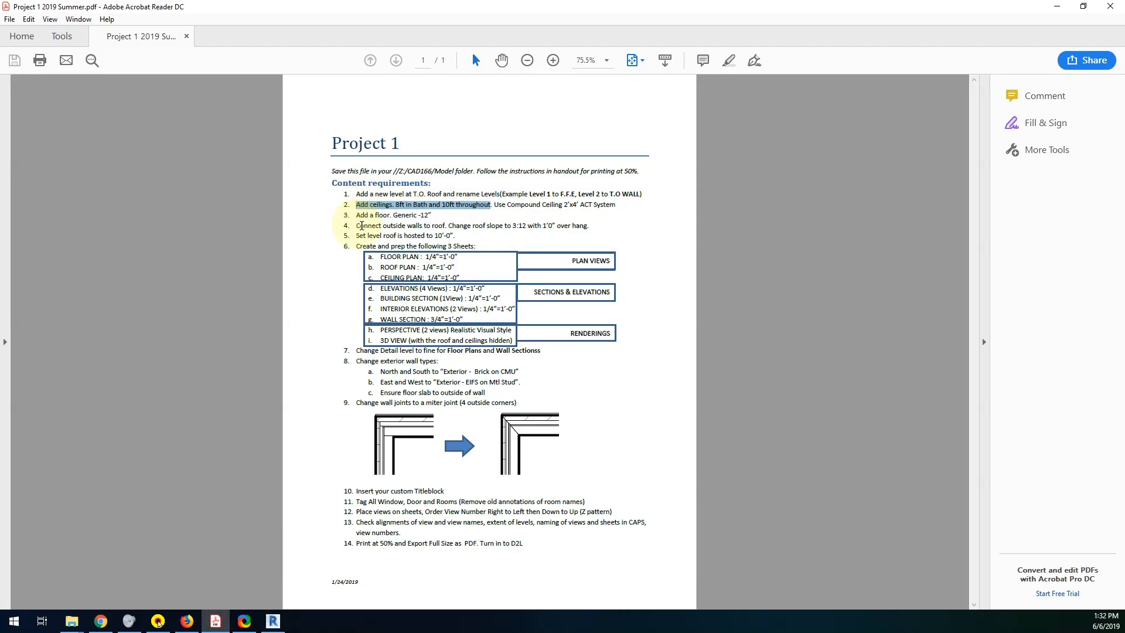
{"action": "left_click_drag", "start_coordinate": [355, 215], "coordinate": [433, 216]}
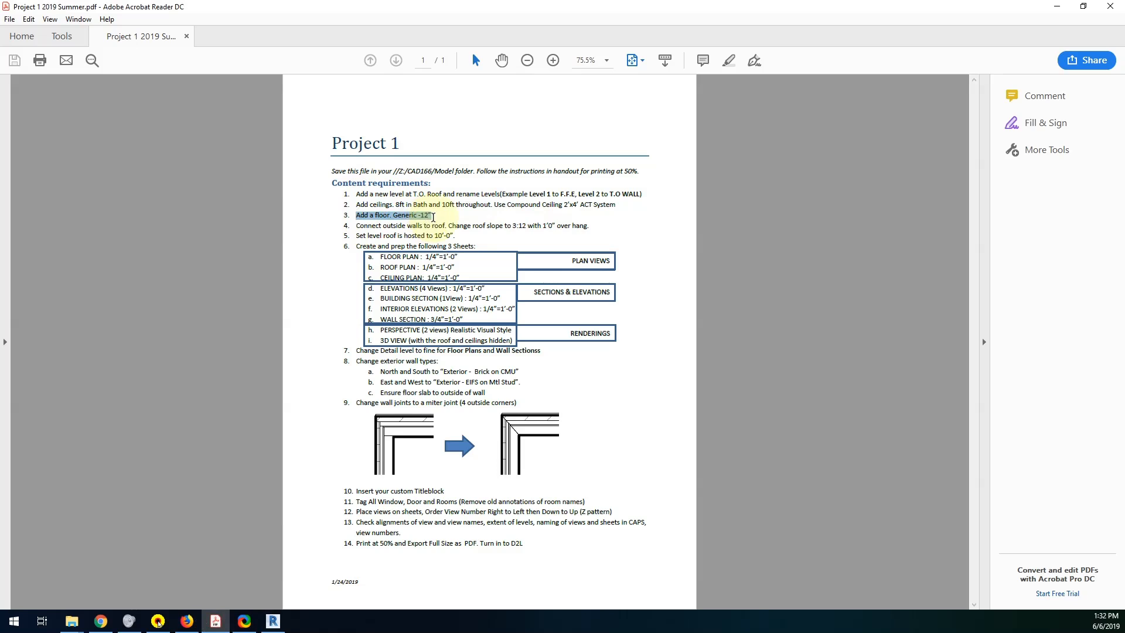
{"action": "left_click", "coordinate": [273, 621]}
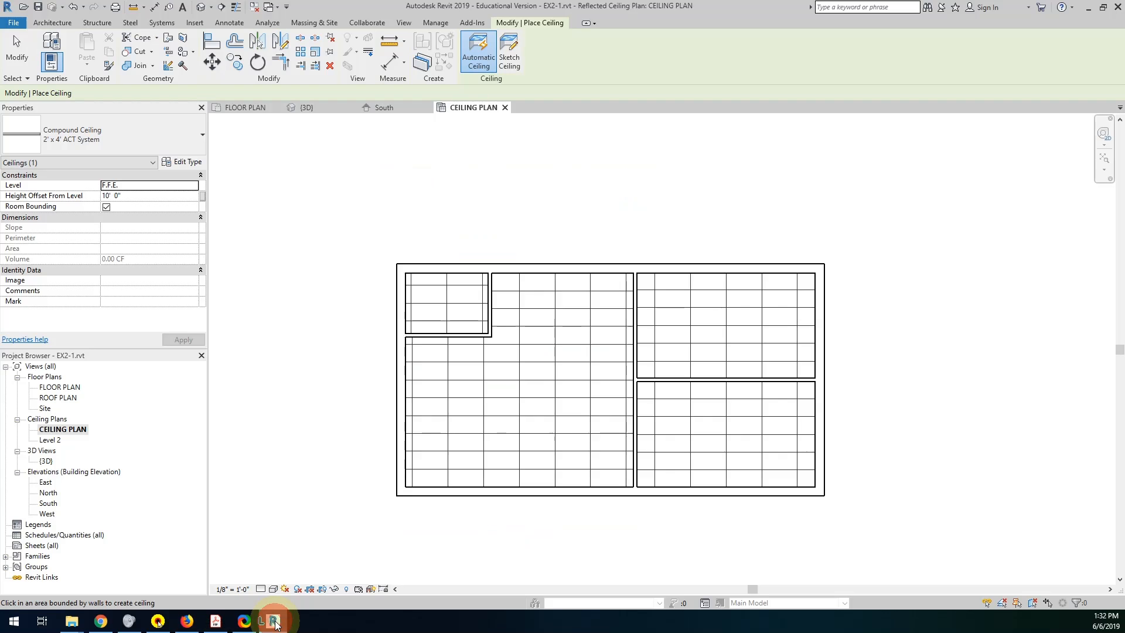
In the FLOOR PLAN view, create a Generic - 12" floor at F.F.E. bounded by the four exterior walls.
{"action": "double_click", "coordinate": [54, 387]}
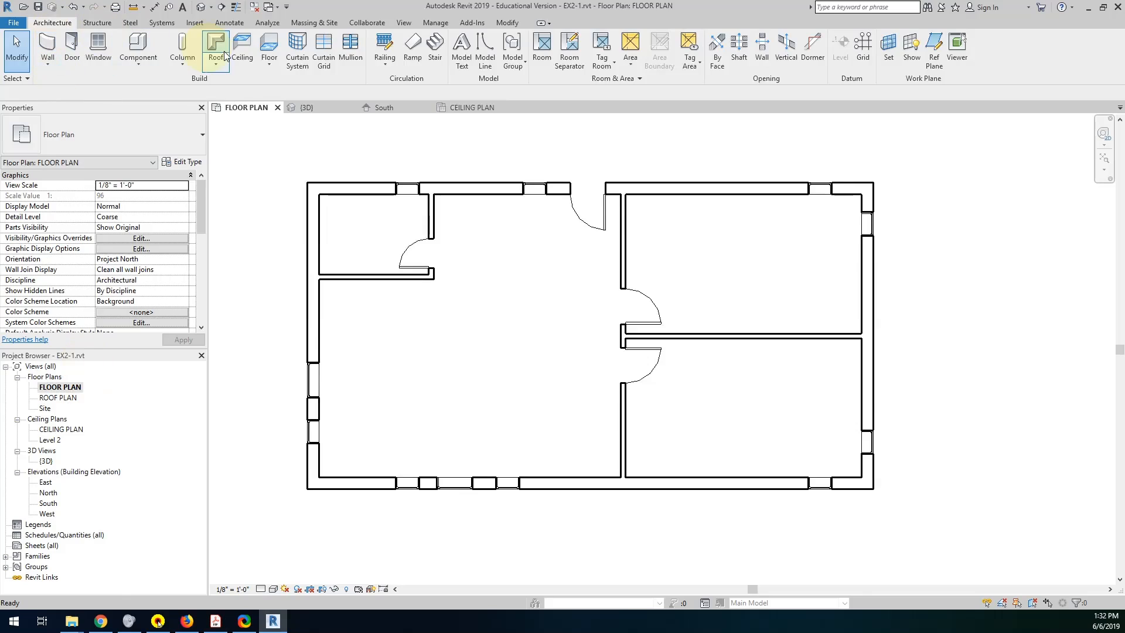
{"action": "left_click", "coordinate": [272, 46]}
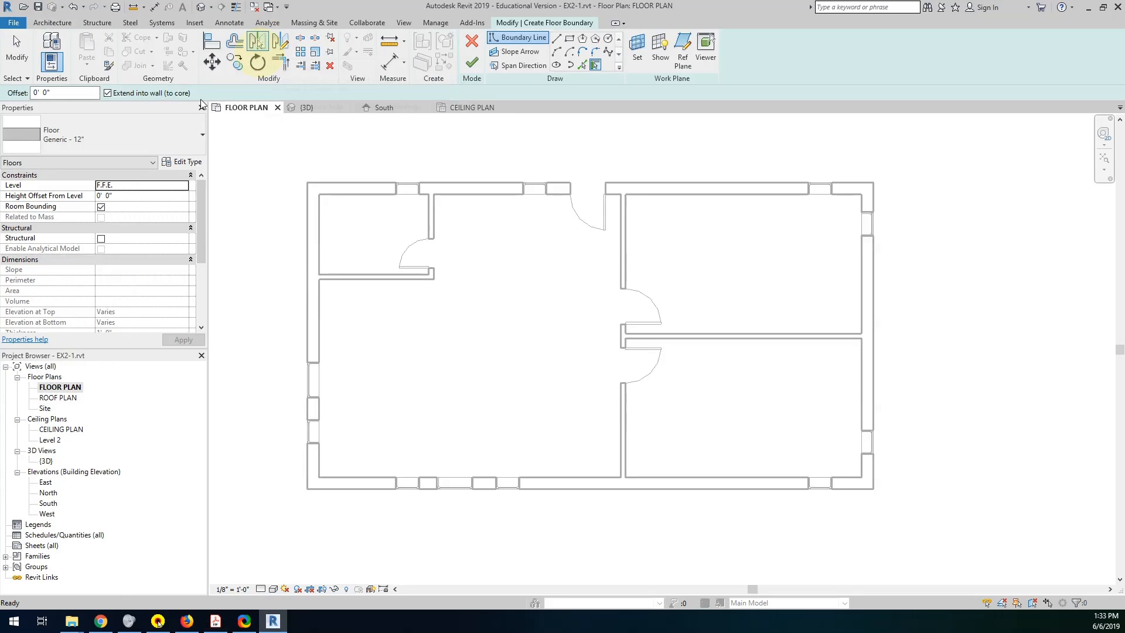
{"action": "left_click", "coordinate": [56, 154]}
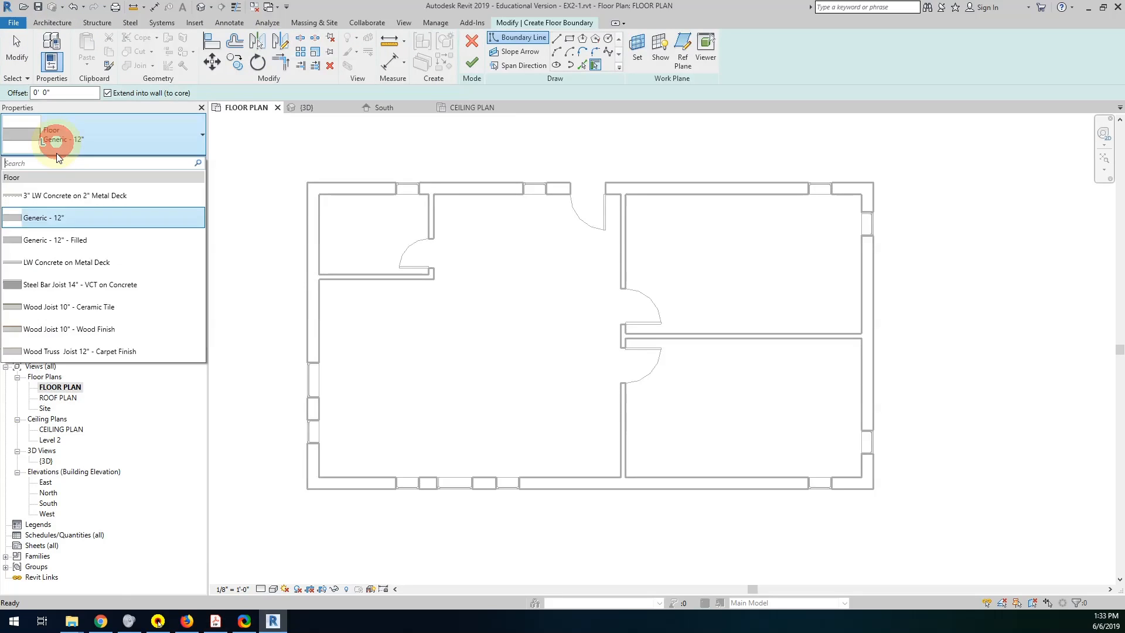
{"action": "left_click", "coordinate": [50, 222]}
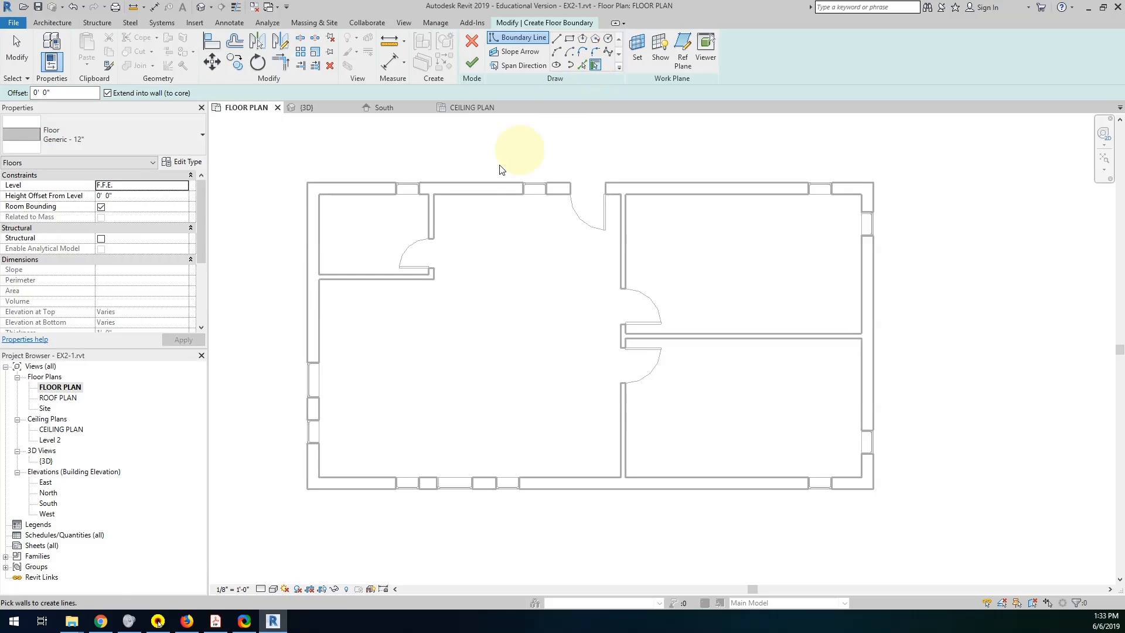
{"action": "left_click", "coordinate": [460, 186]}
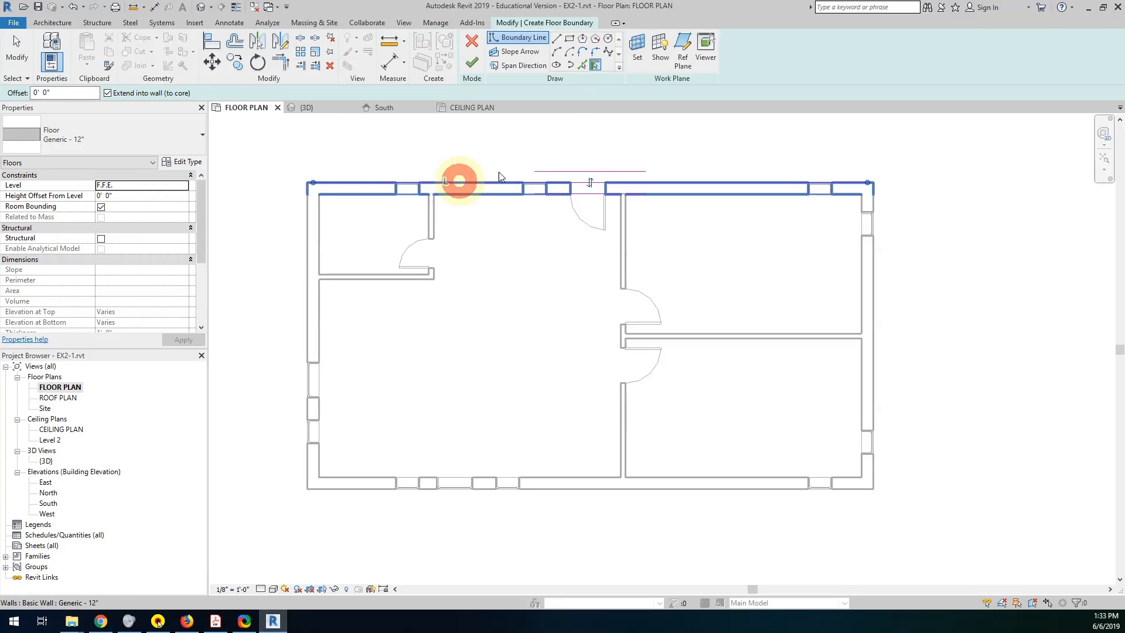
{"action": "left_click", "coordinate": [874, 310]}
{"action": "left_click", "coordinate": [684, 488]}
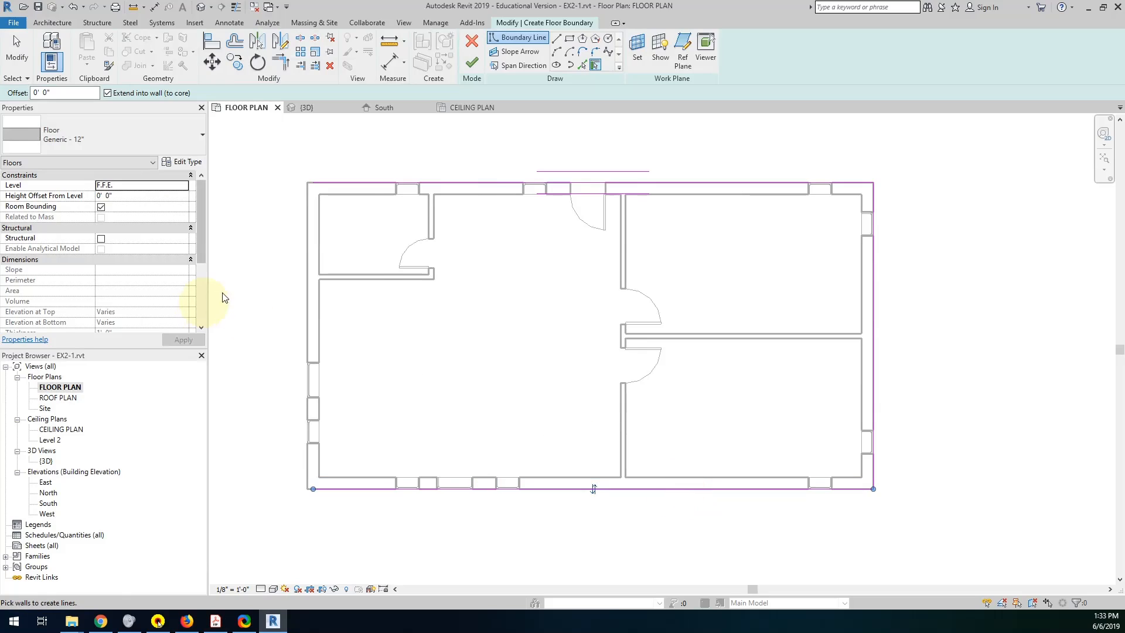
{"action": "left_click", "coordinate": [307, 255]}
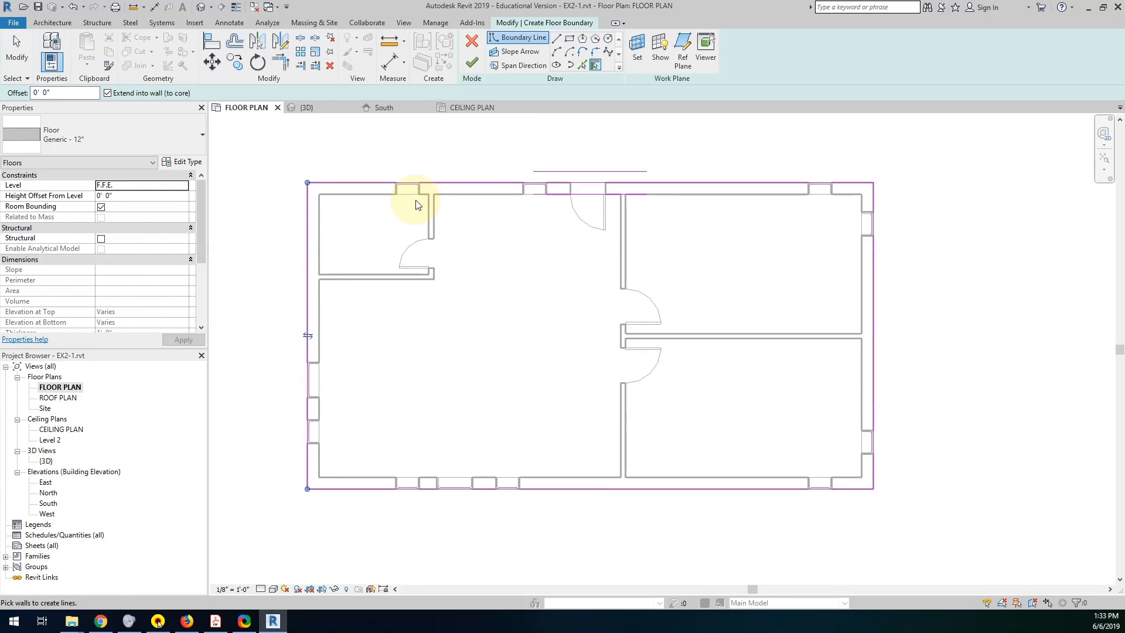
{"action": "left_click", "coordinate": [472, 63]}
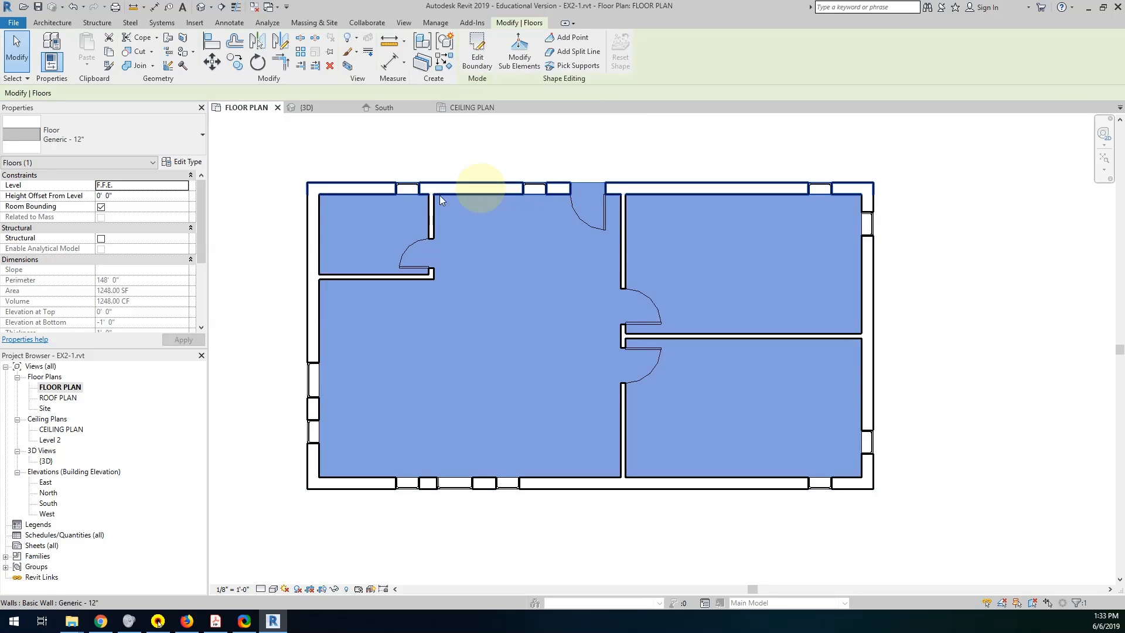
In the {3D} view, reveal the hidden elements, unhide the roof element, and exit the reveal mode.
{"action": "left_click", "coordinate": [48, 462]}
{"action": "double_click", "coordinate": [51, 464]}
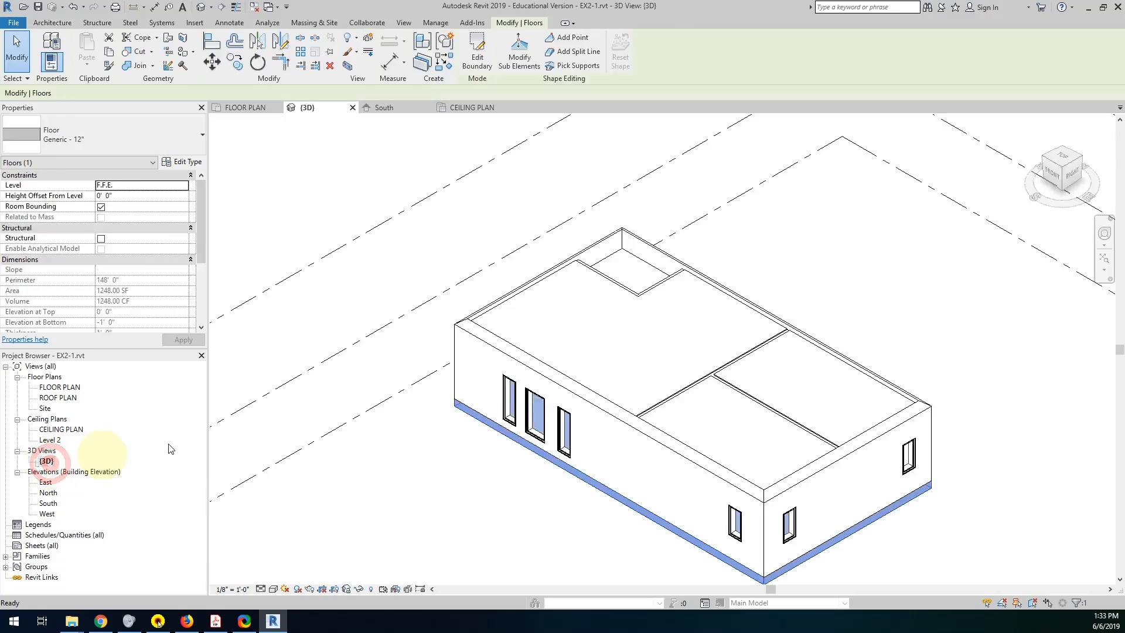
{"action": "middle_click_drag", "start_coordinate": [645, 540], "coordinate": [603, 454]}
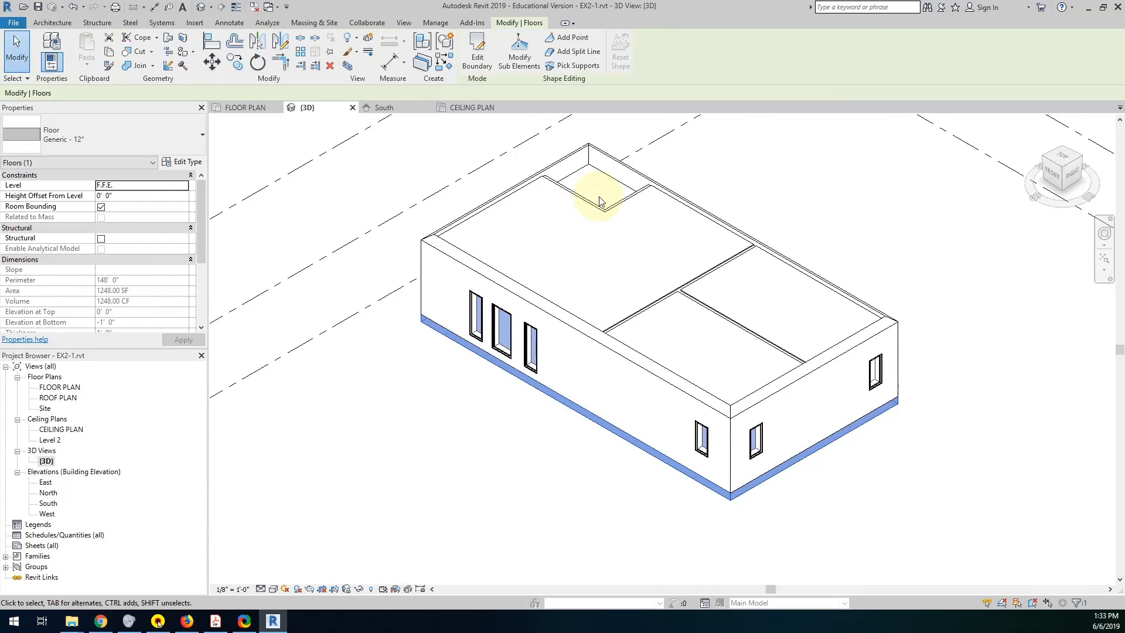
{"action": "middle_click_drag", "start_coordinate": [589, 327], "coordinate": [591, 365]}
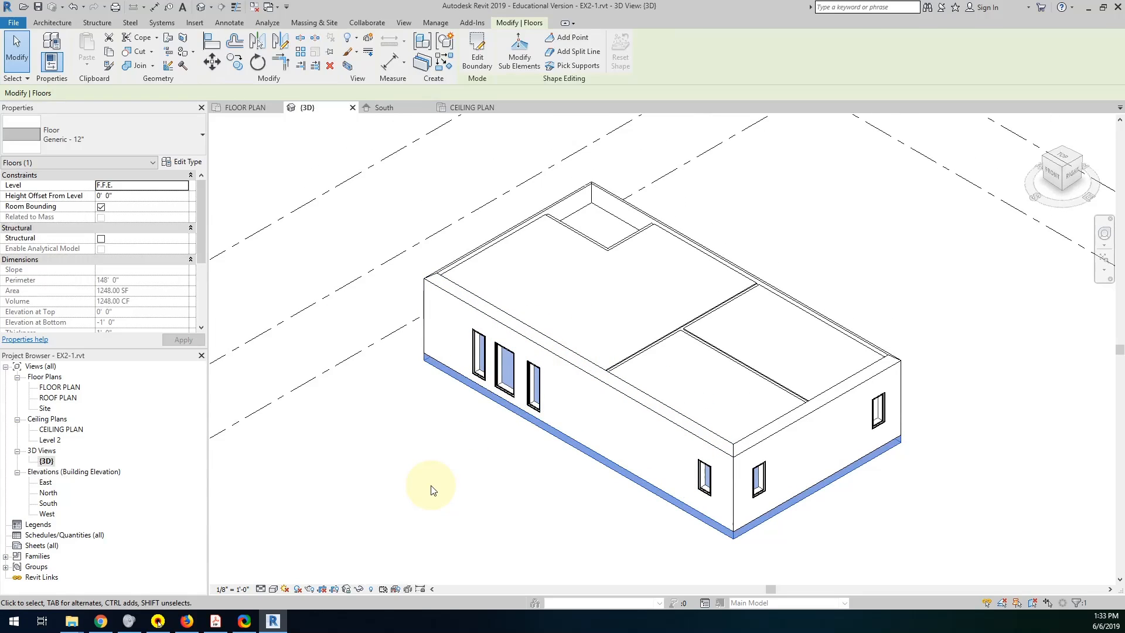
{"action": "left_click", "coordinate": [369, 590]}
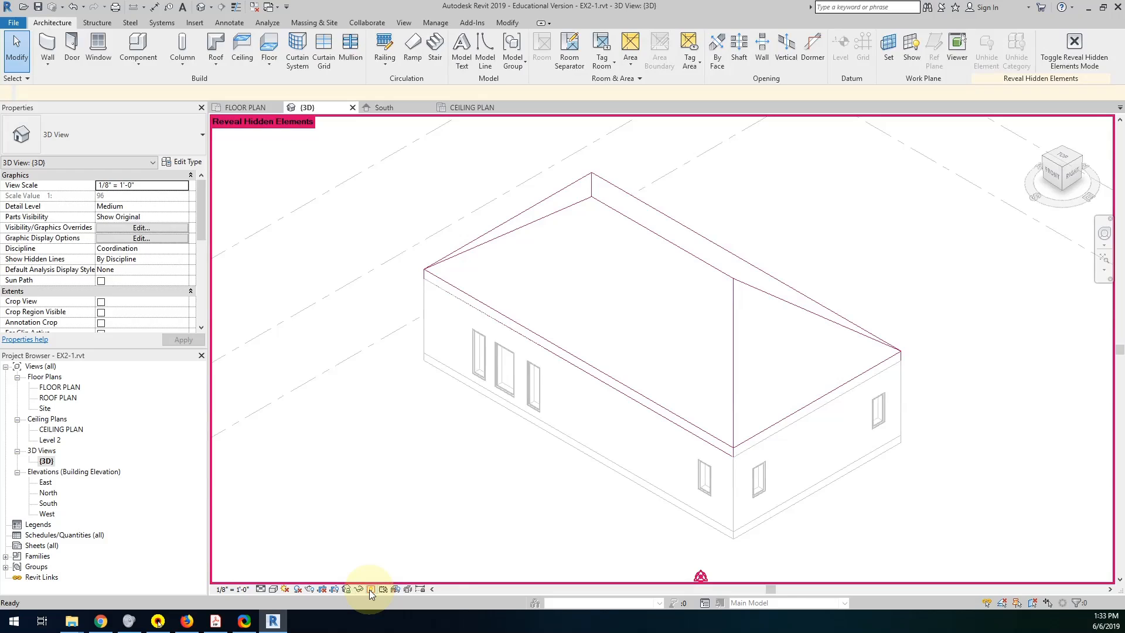
{"action": "left_click", "coordinate": [699, 258]}
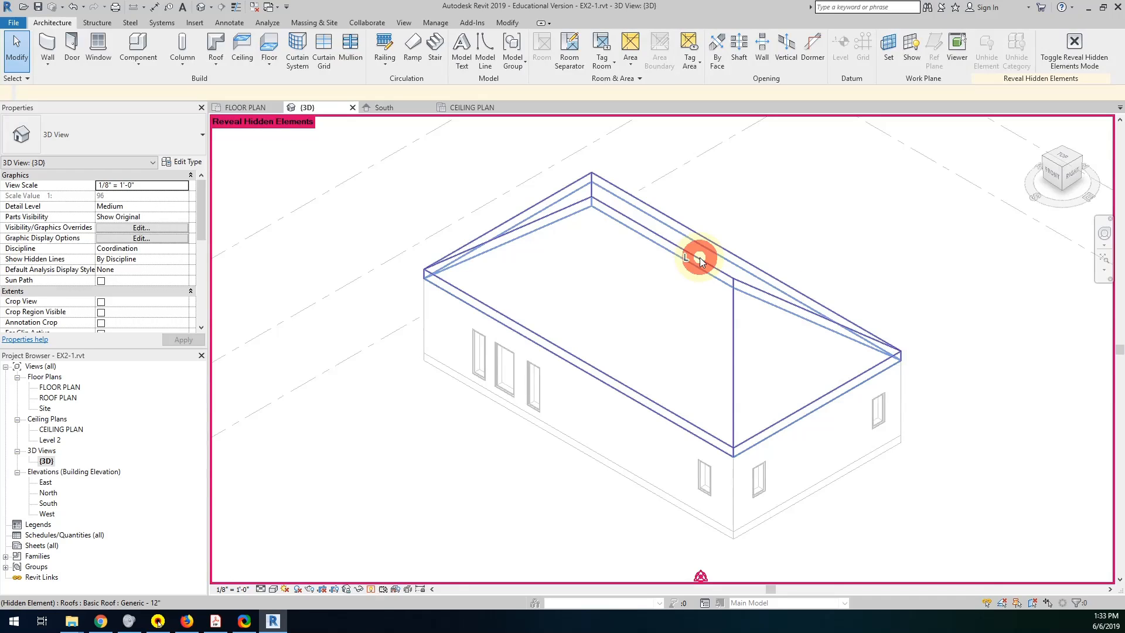
{"action": "right_click", "coordinate": [700, 262]}
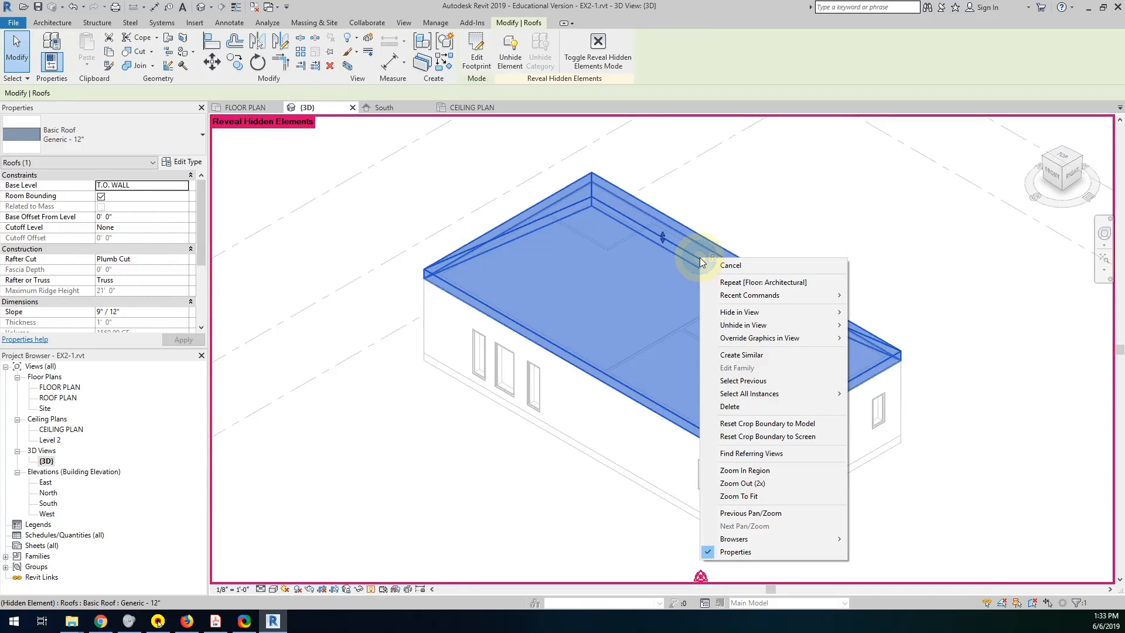
{"action": "left_click", "coordinate": [731, 317]}
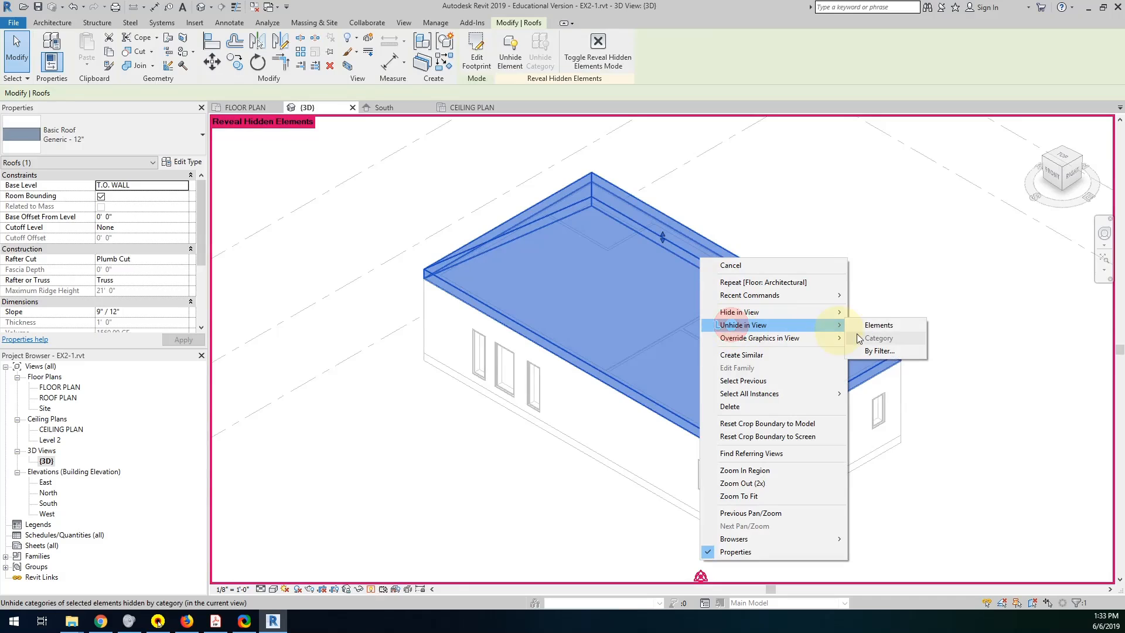
{"action": "left_click", "coordinate": [882, 325]}
{"action": "left_click", "coordinate": [834, 258]}
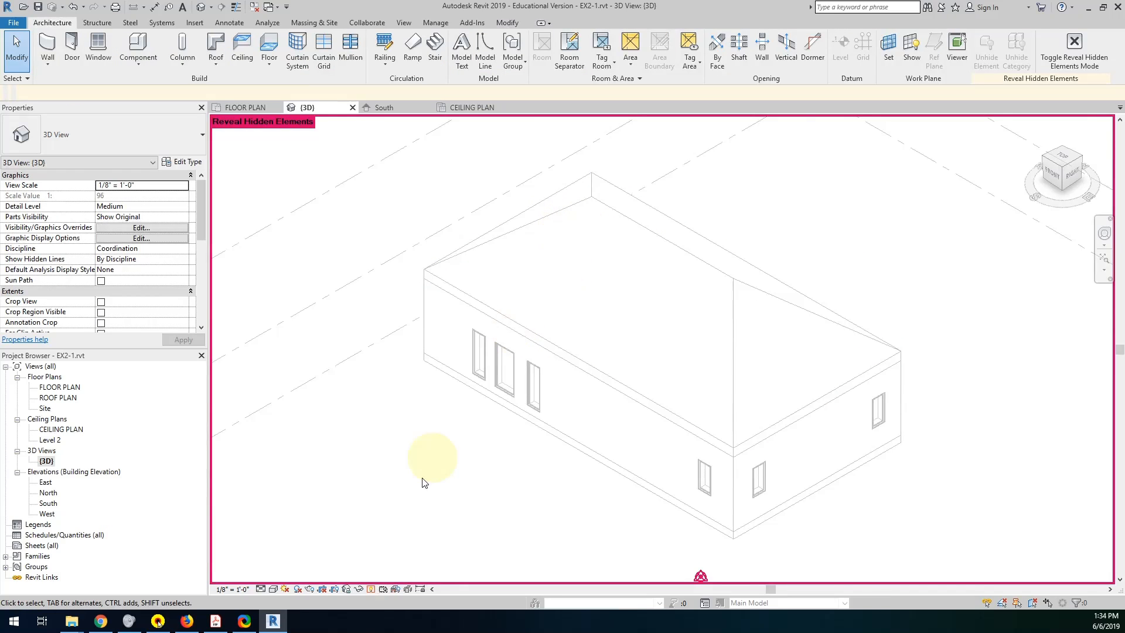
{"action": "left_click", "coordinate": [371, 589]}
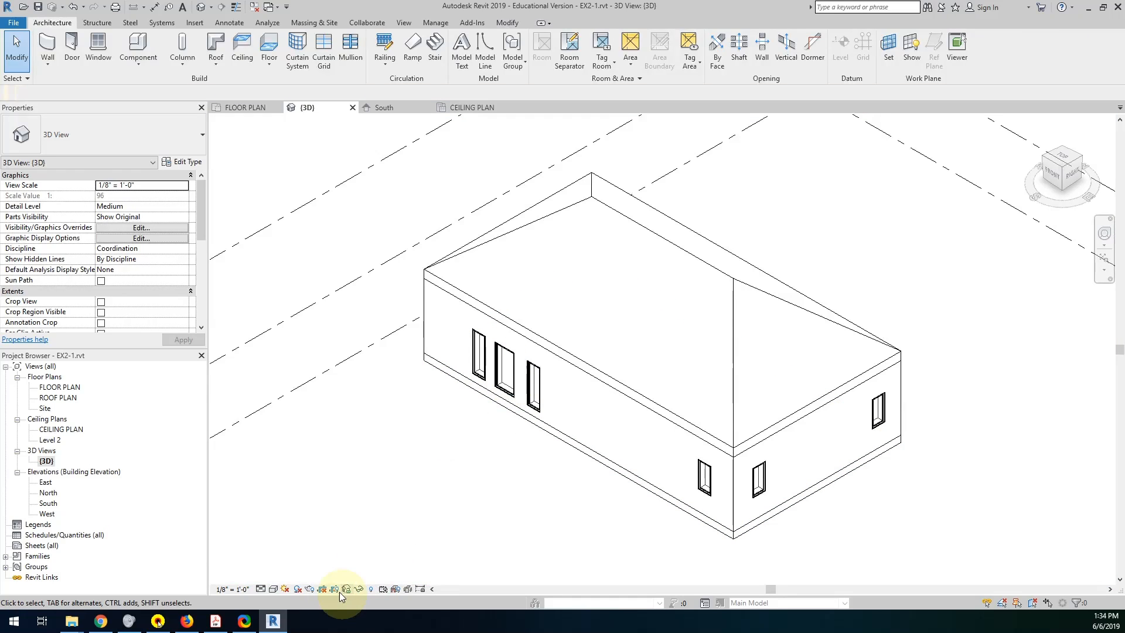
Review the wall-to-roof connection and roof slope requirements in the Project 1 PDF, and return to Revit.
{"action": "left_click", "coordinate": [217, 624]}
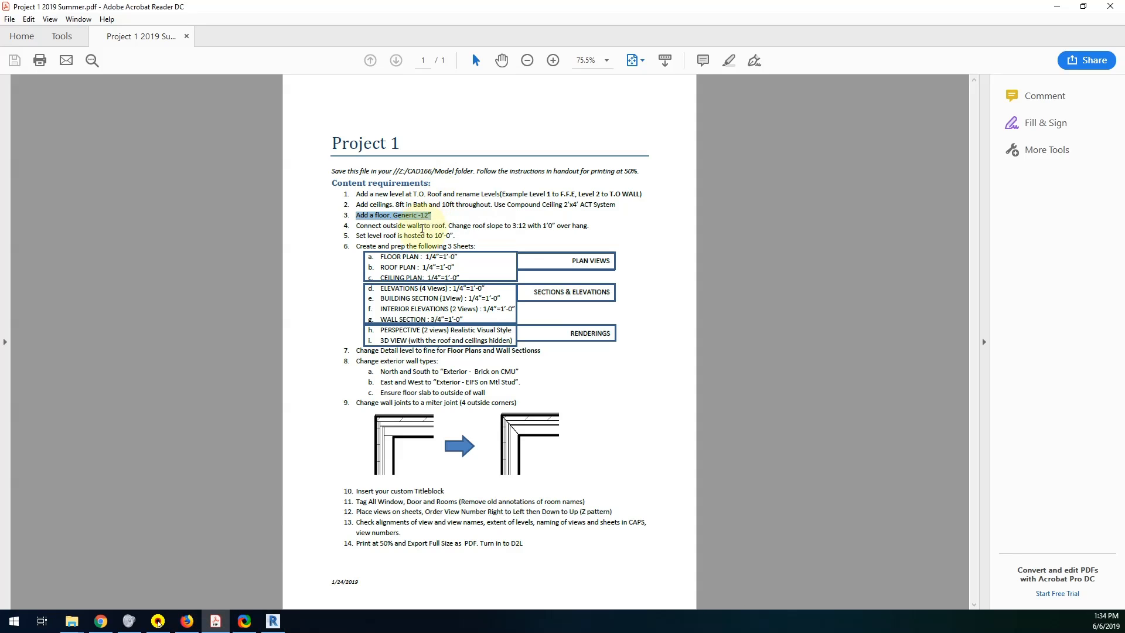
{"action": "left_click_drag", "start_coordinate": [356, 226], "coordinate": [467, 226]}
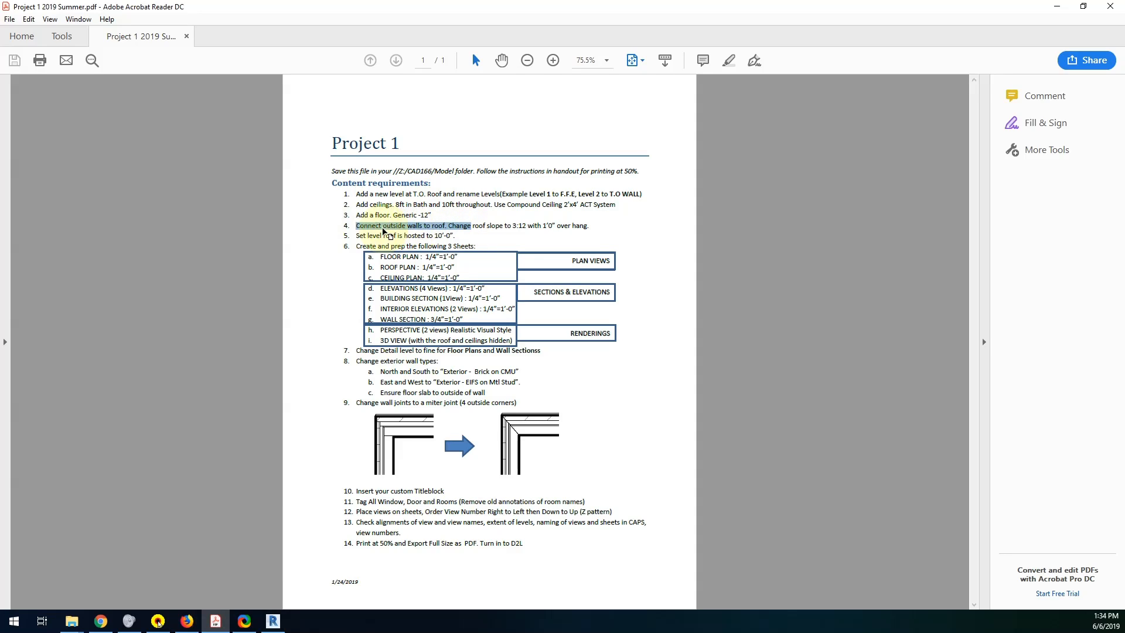
{"action": "left_click", "coordinate": [471, 227]}
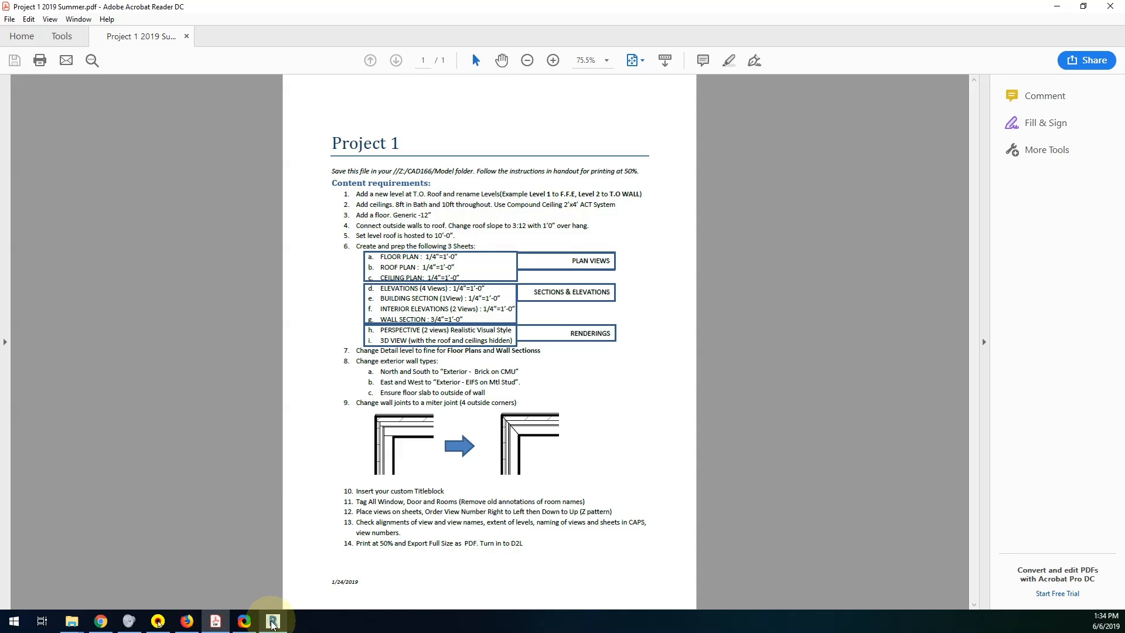
{"action": "mouse_move", "coordinate": [273, 625]}
{"action": "left_click", "coordinate": [339, 557]}
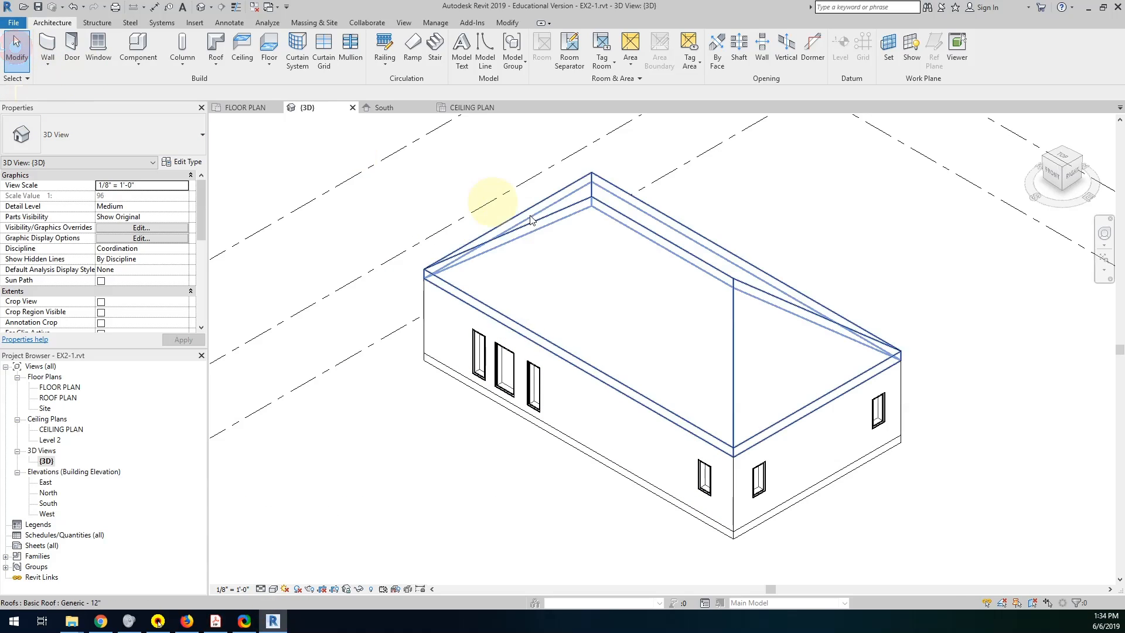
Select the roof and examine it in the South elevation and the ROOF PLAN view.
{"action": "left_click", "coordinate": [594, 198]}
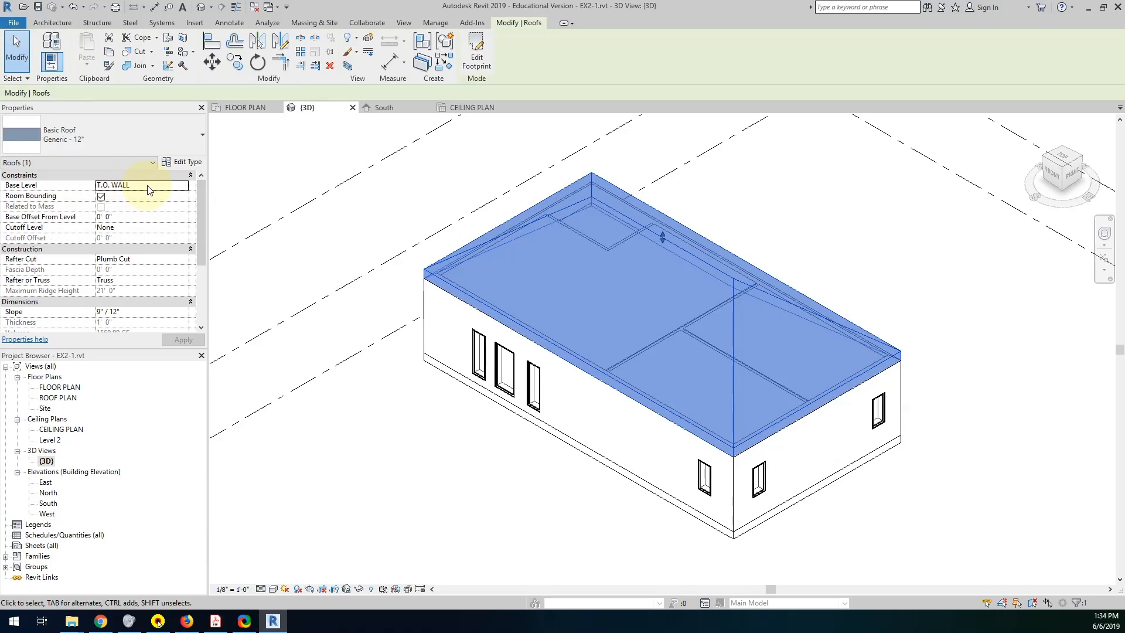
{"action": "double_click", "coordinate": [48, 505]}
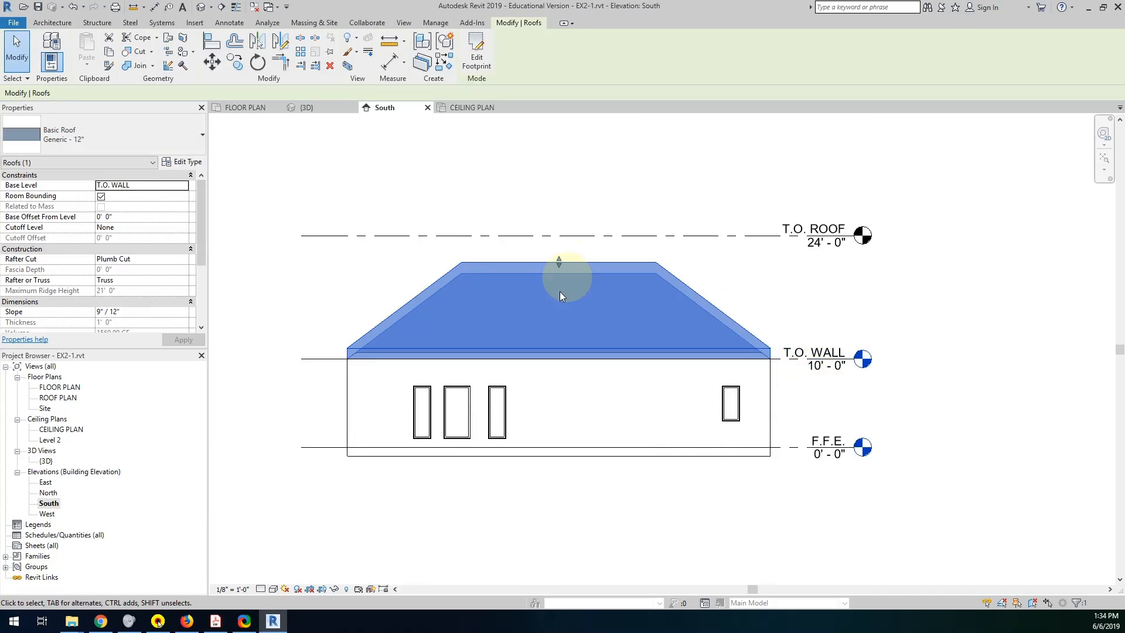
{"action": "double_click", "coordinate": [59, 399]}
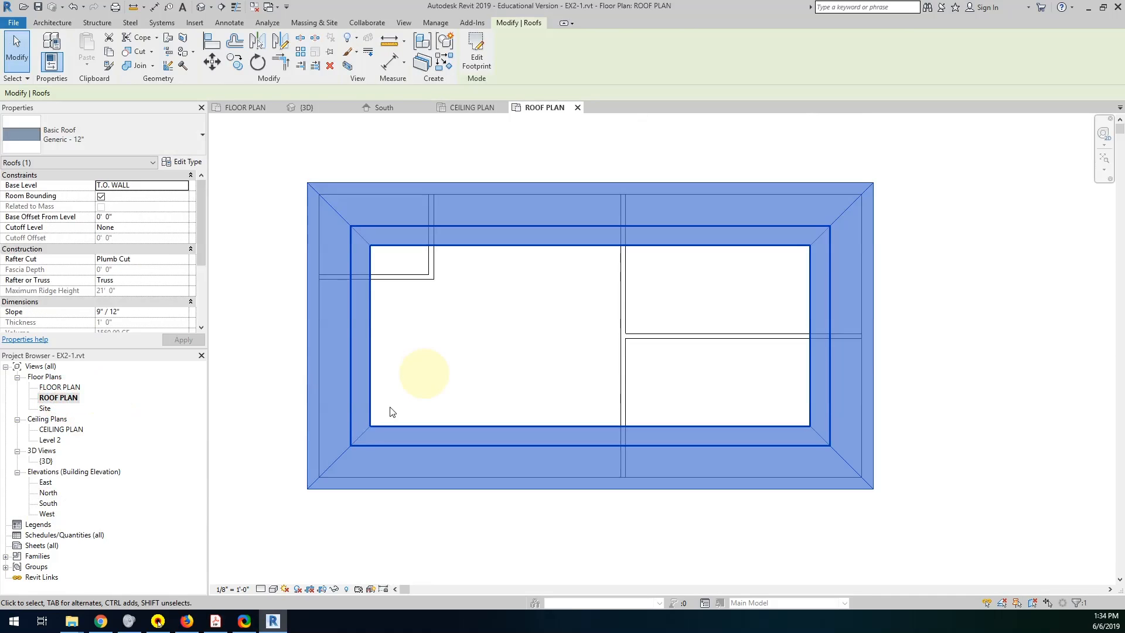
{"action": "left_click", "coordinate": [337, 547]}
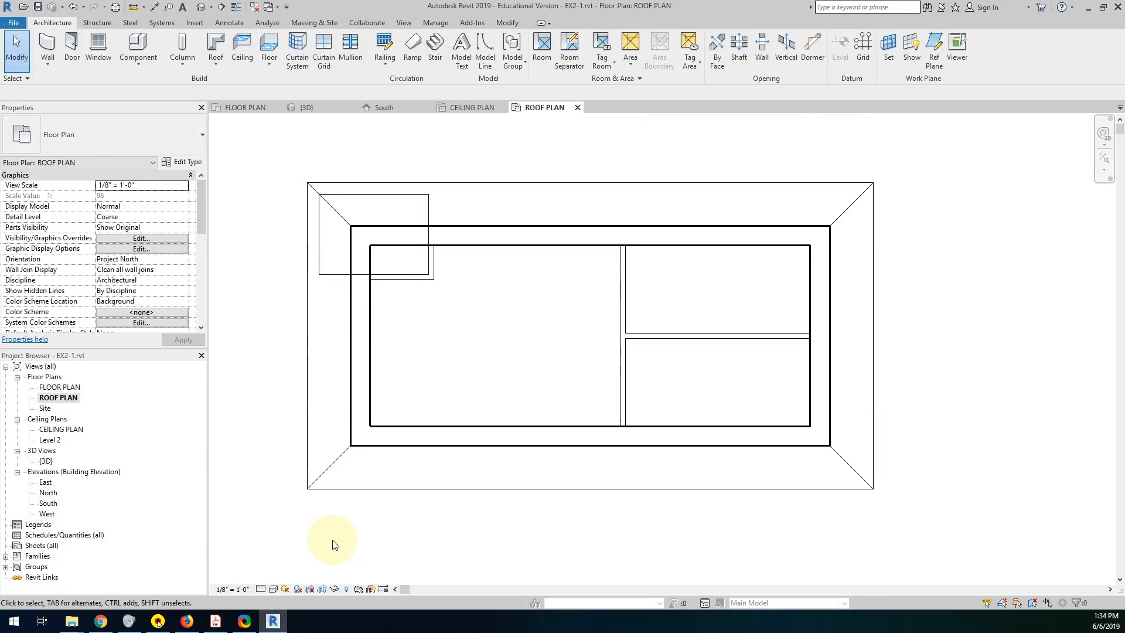
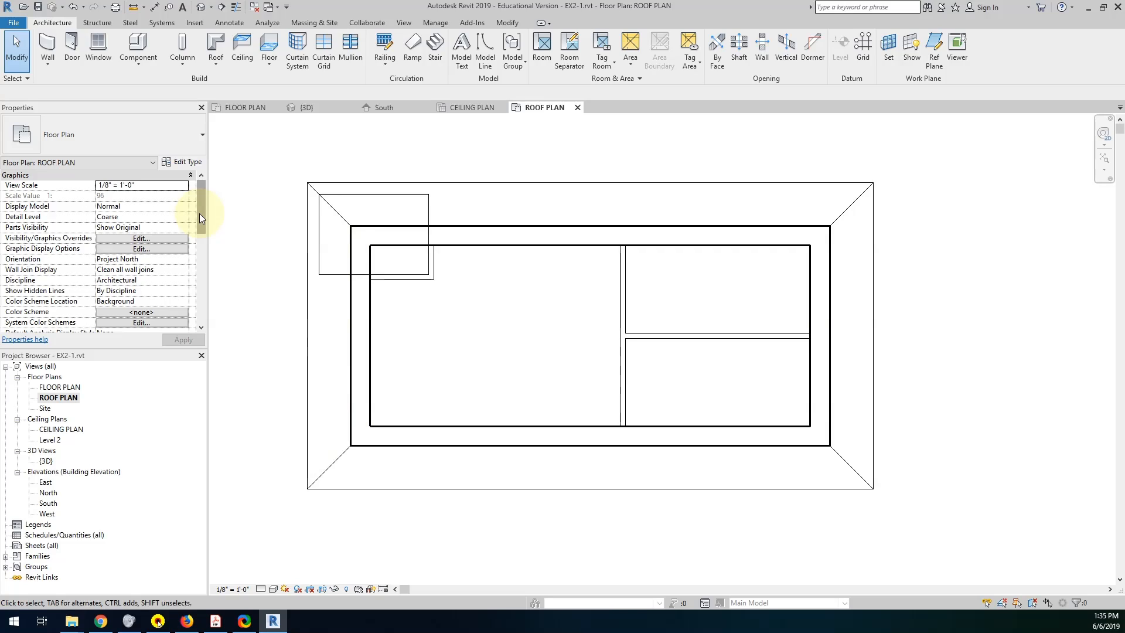
In the FLOOR PLAN view range, try a cut plane offset of 7' 0" and return it to 4' 0".
{"action": "double_click", "coordinate": [72, 389]}
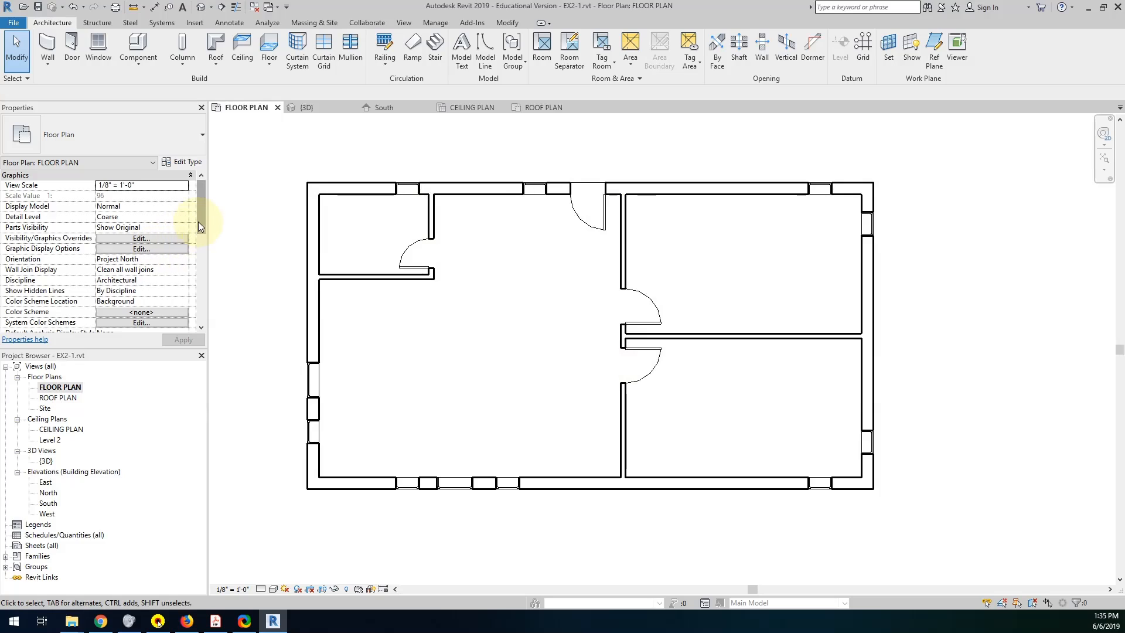
{"action": "left_click_drag", "start_coordinate": [201, 219], "coordinate": [200, 265]}
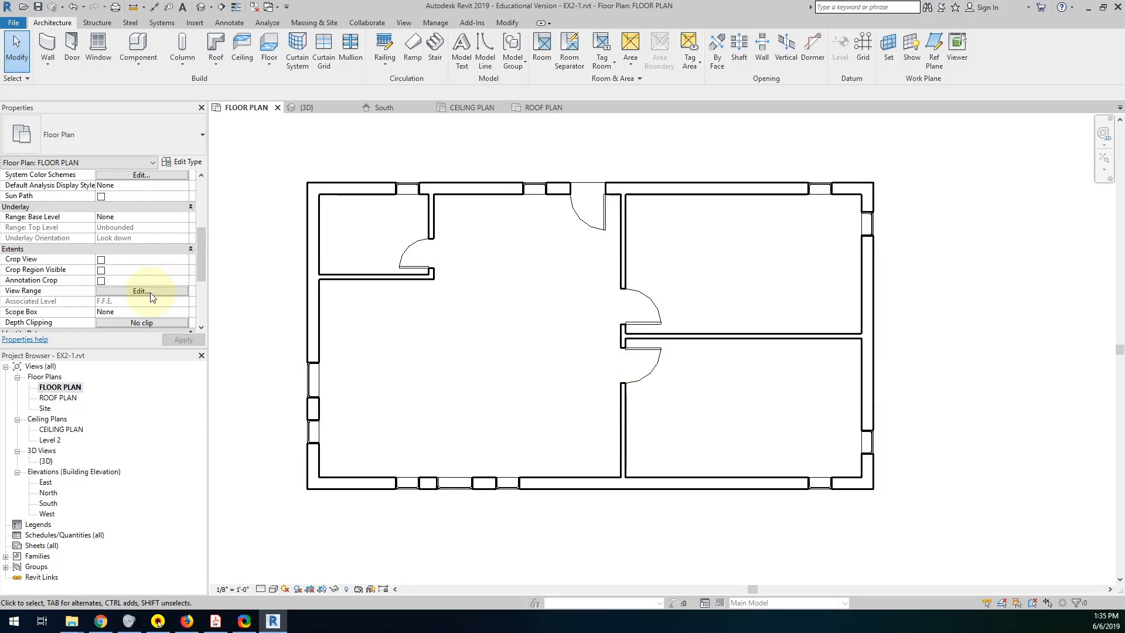
{"action": "left_click", "coordinate": [150, 291]}
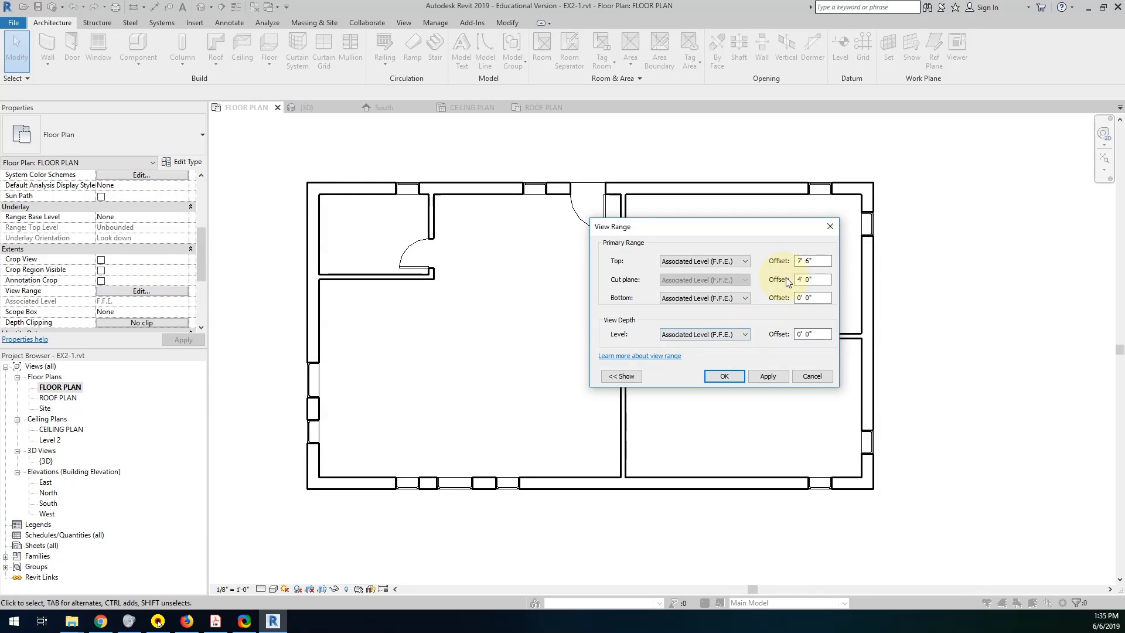
{"action": "left_click_drag", "start_coordinate": [815, 281], "coordinate": [789, 282]}
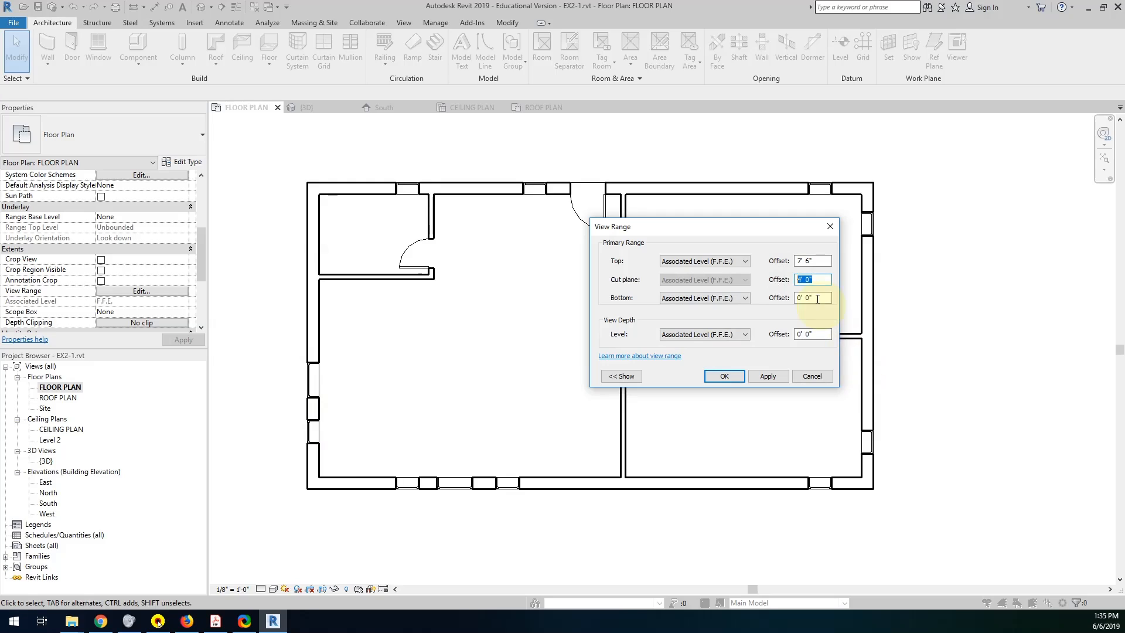
{"action": "left_click", "coordinate": [771, 280]}
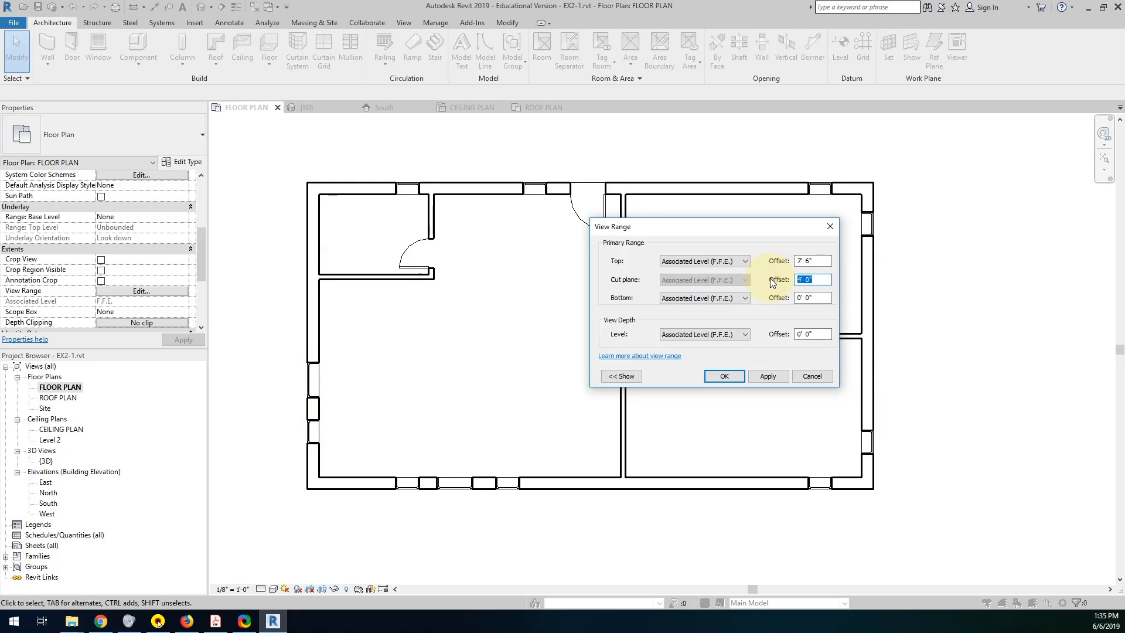
{"action": "type", "text": "7"}
{"action": "left_click", "coordinate": [768, 376]}
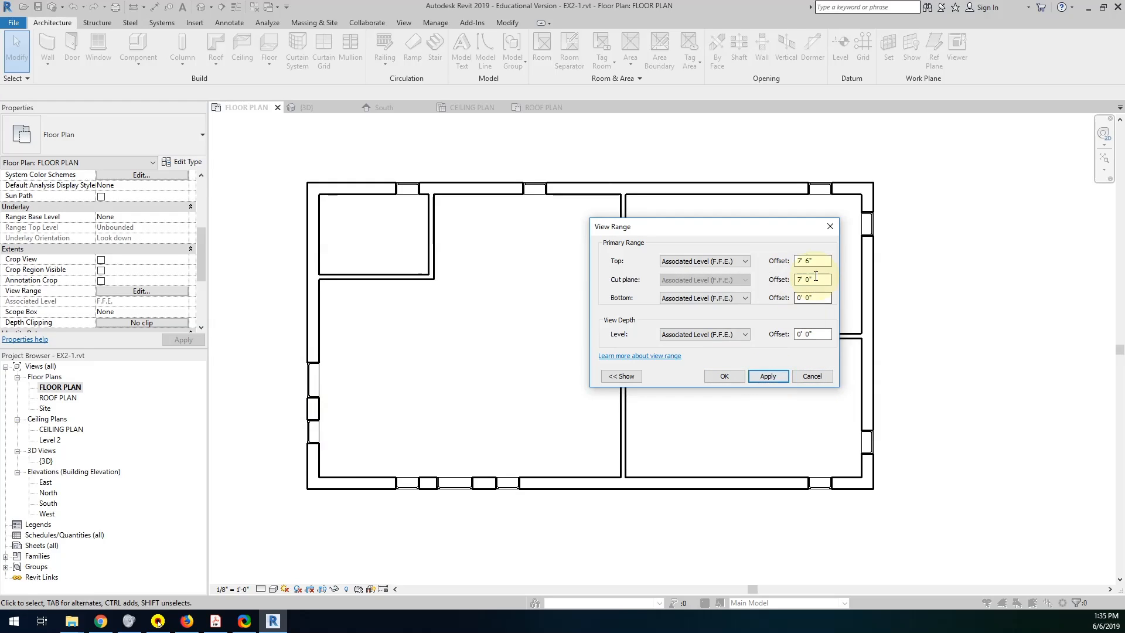
{"action": "left_click_drag", "start_coordinate": [815, 280], "coordinate": [772, 280]}
{"action": "type", "text": "4'"}
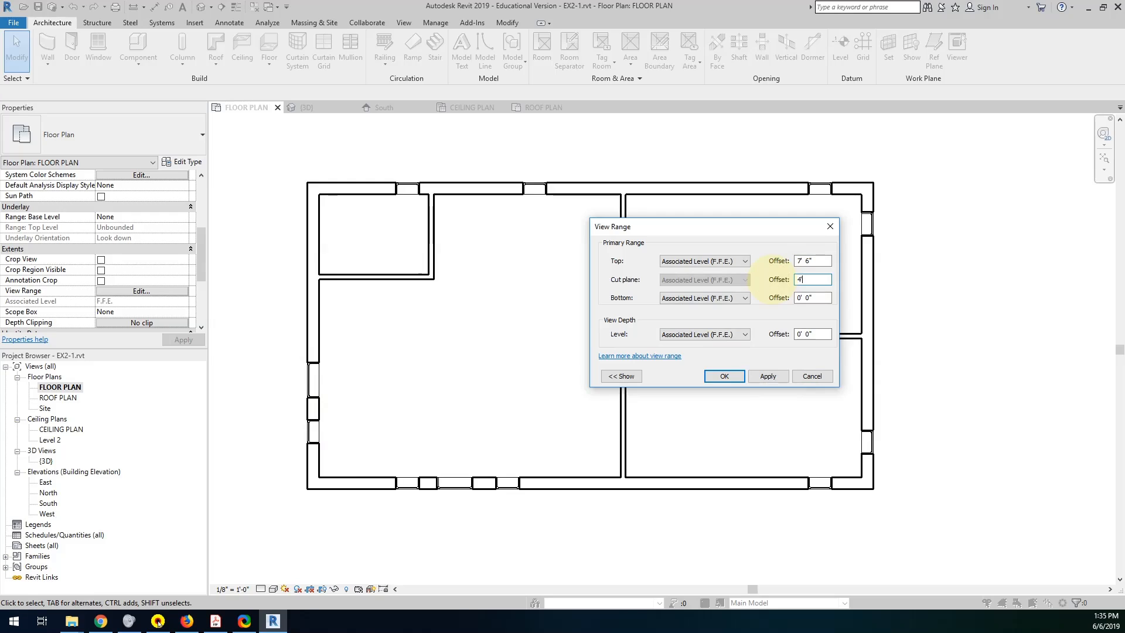
{"action": "left_click", "coordinate": [766, 375]}
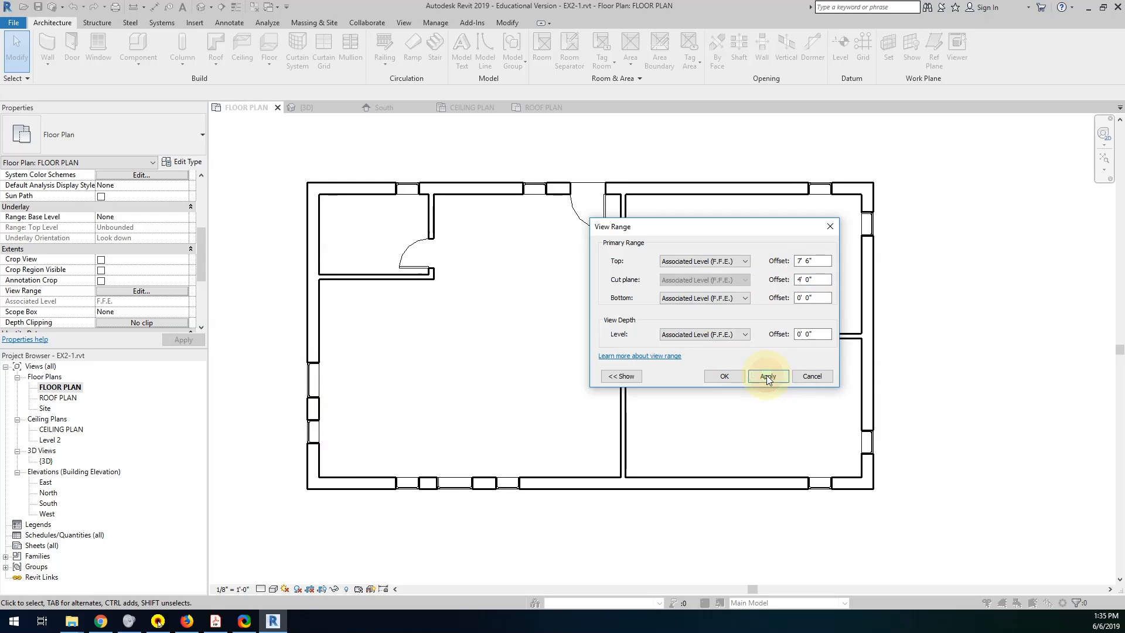
Try cut plane offsets of 8' 0" and 7' 5" in the floor plan's view range, and restore 4' 0".
{"action": "left_click_drag", "start_coordinate": [815, 280], "coordinate": [769, 280]}
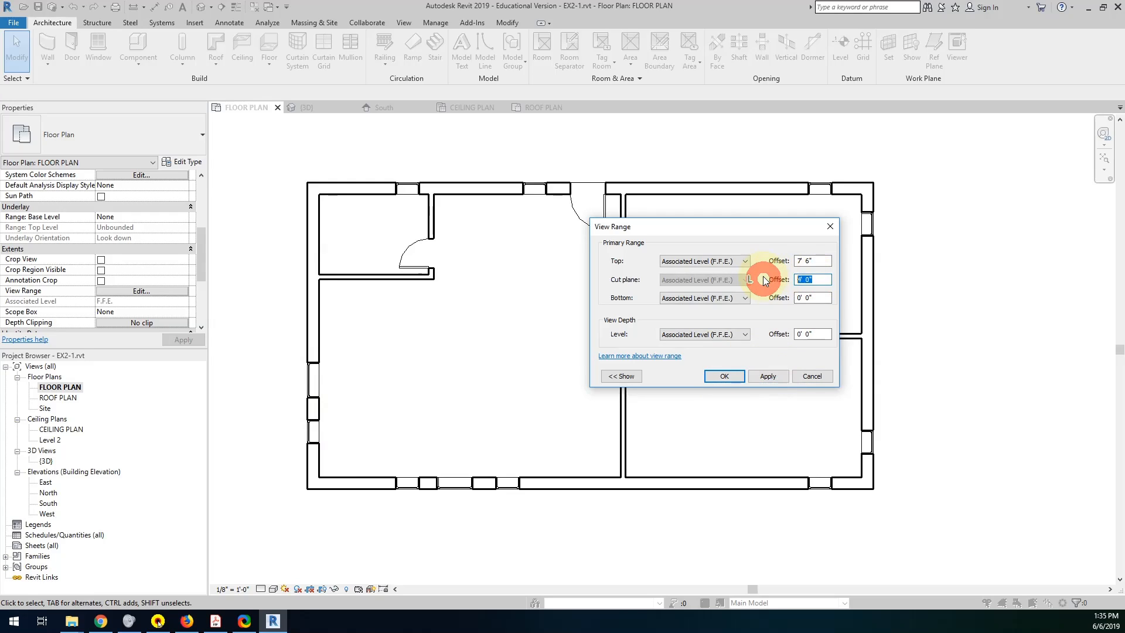
{"action": "type", "text": "8"}
{"action": "left_click", "coordinate": [772, 375]}
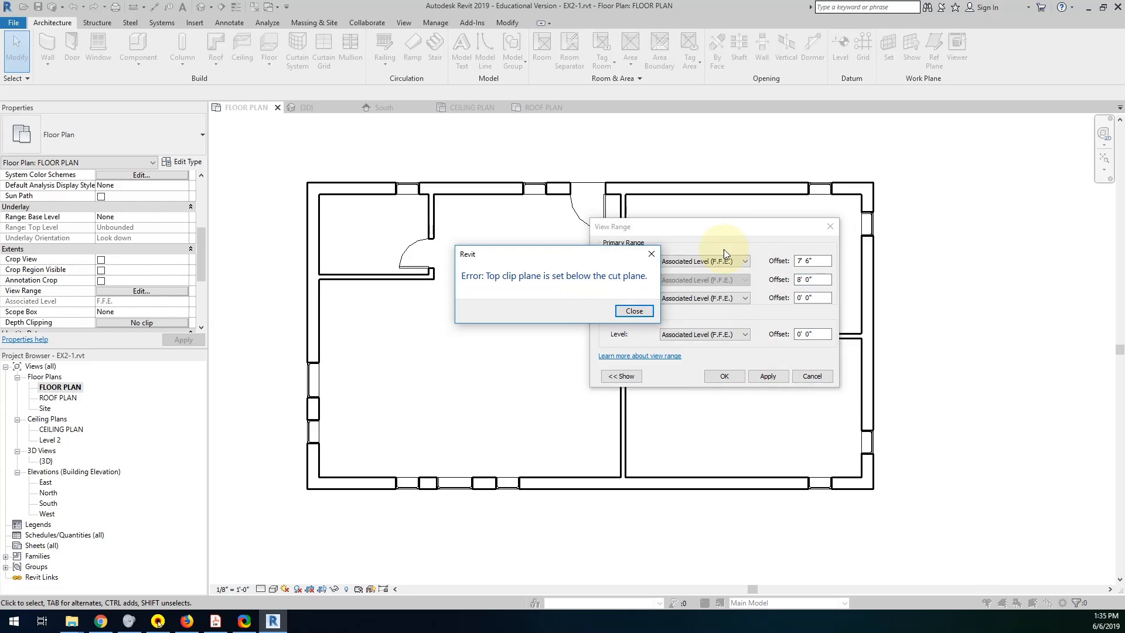
{"action": "left_click", "coordinate": [633, 311]}
{"action": "left_click_drag", "start_coordinate": [822, 282], "coordinate": [771, 282]}
{"action": "type", "text": "7-5"}
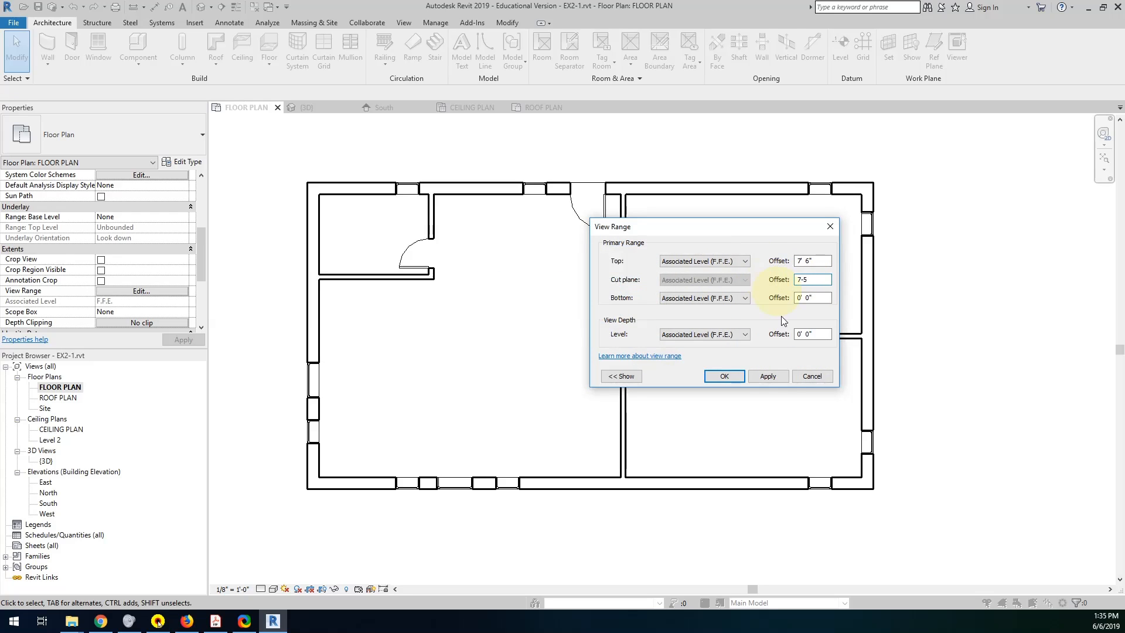
{"action": "left_click", "coordinate": [776, 374]}
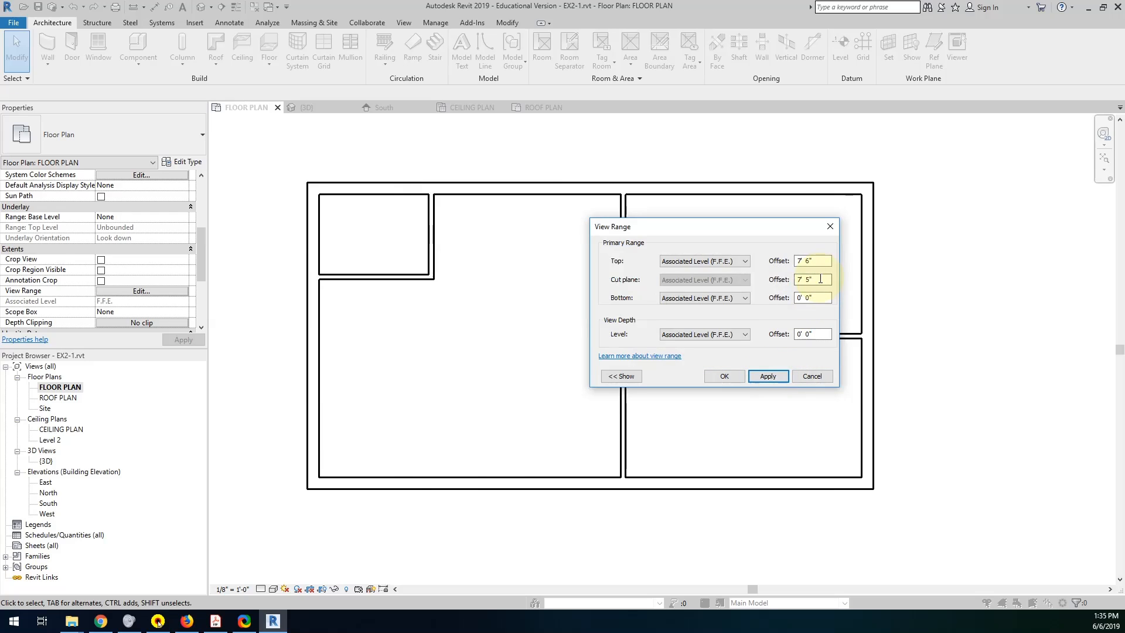
{"action": "left_click_drag", "start_coordinate": [820, 279], "coordinate": [754, 280]}
{"action": "type", "text": "4'"}
{"action": "left_click", "coordinate": [769, 376]}
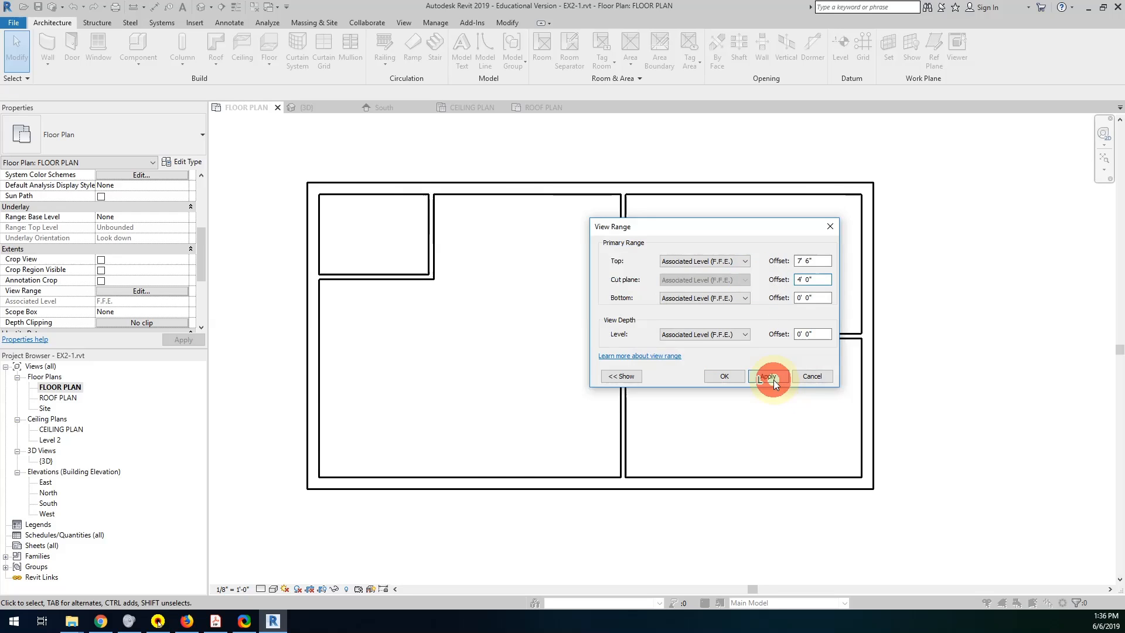
{"action": "left_click", "coordinate": [727, 375]}
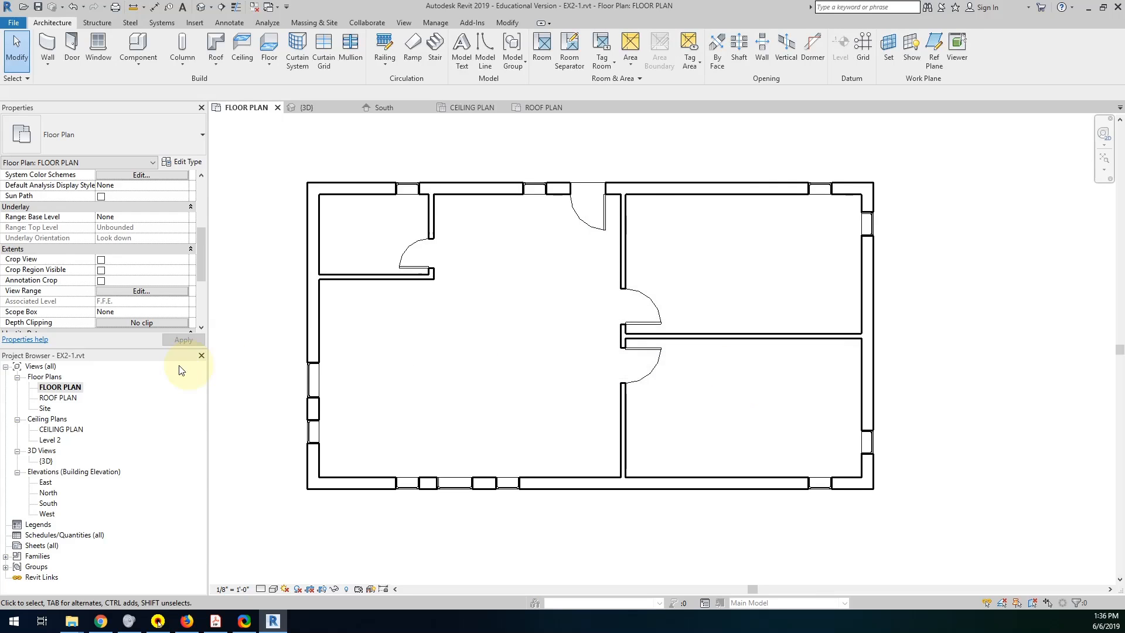
Set the ROOF PLAN view range to a 100' 0" top offset and a 100' cut plane offset.
{"action": "double_click", "coordinate": [65, 398]}
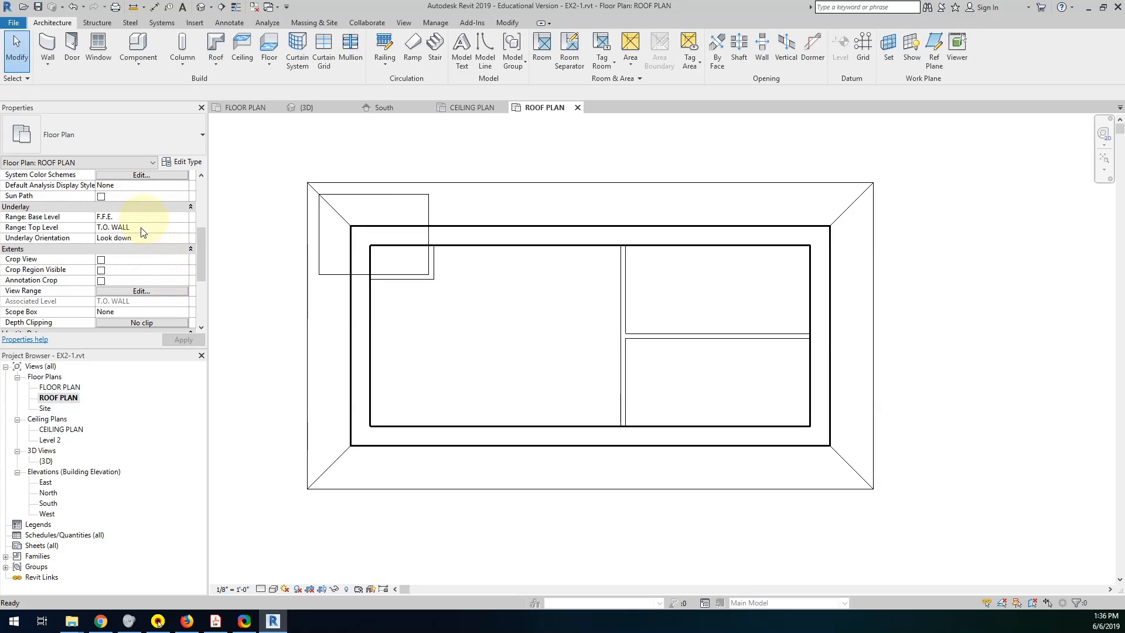
{"action": "left_click", "coordinate": [133, 293]}
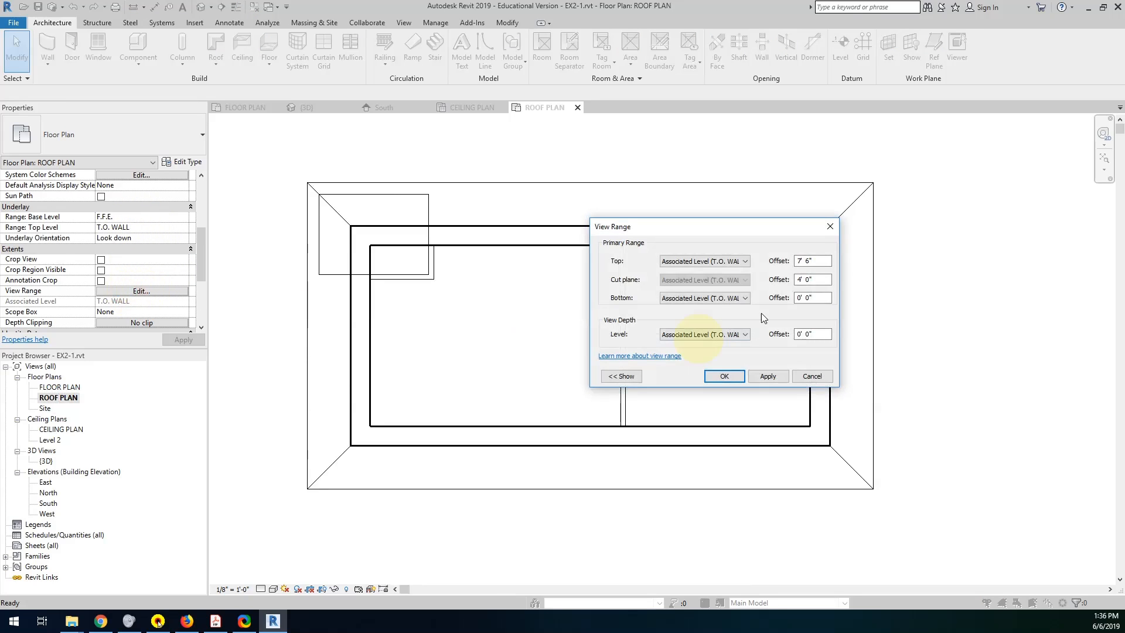
{"action": "left_click", "coordinate": [819, 261]}
{"action": "left_click", "coordinate": [818, 280]}
{"action": "left_click", "coordinate": [812, 261]}
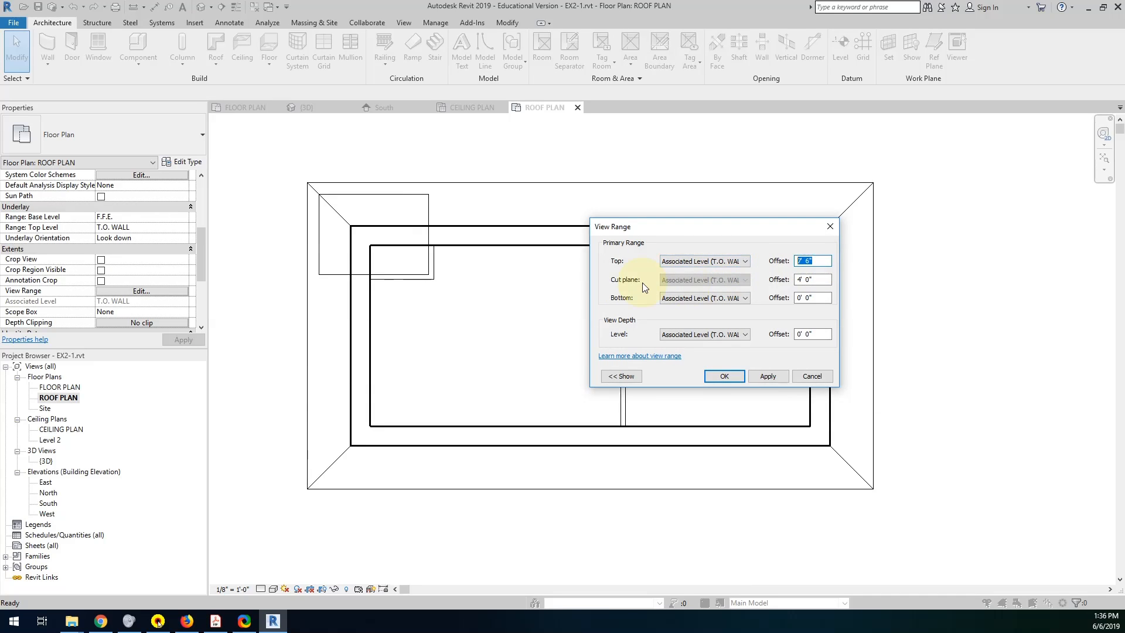
{"action": "type", "text": "100"}
{"action": "left_click", "coordinate": [811, 280]}
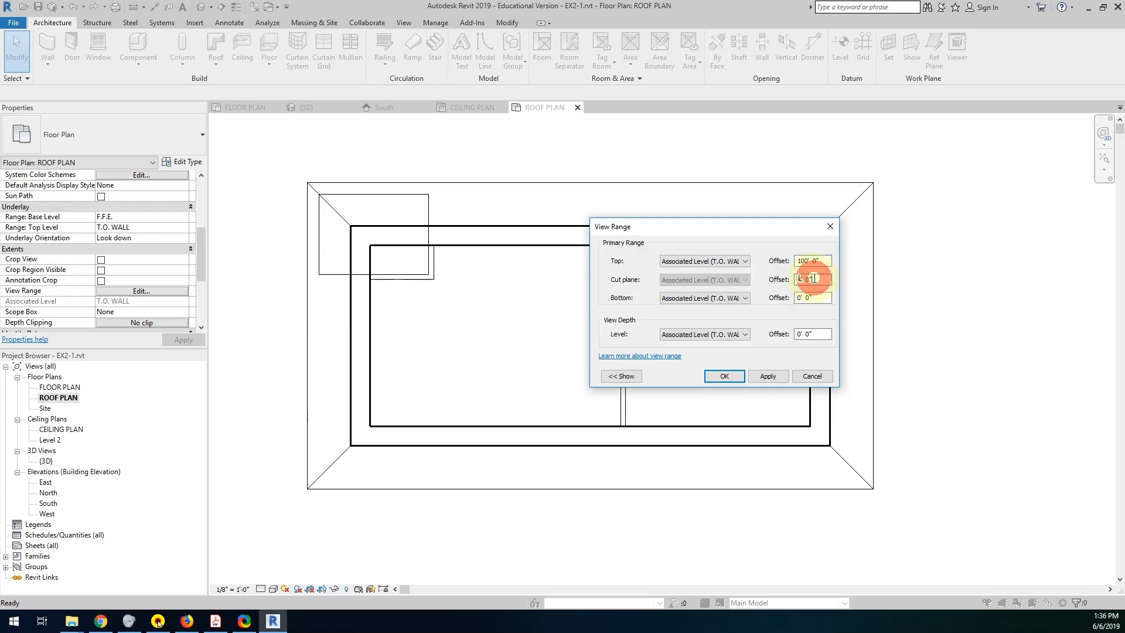
{"action": "left_click_drag", "start_coordinate": [819, 280], "coordinate": [757, 281]}
{"action": "type", "text": "1000"}
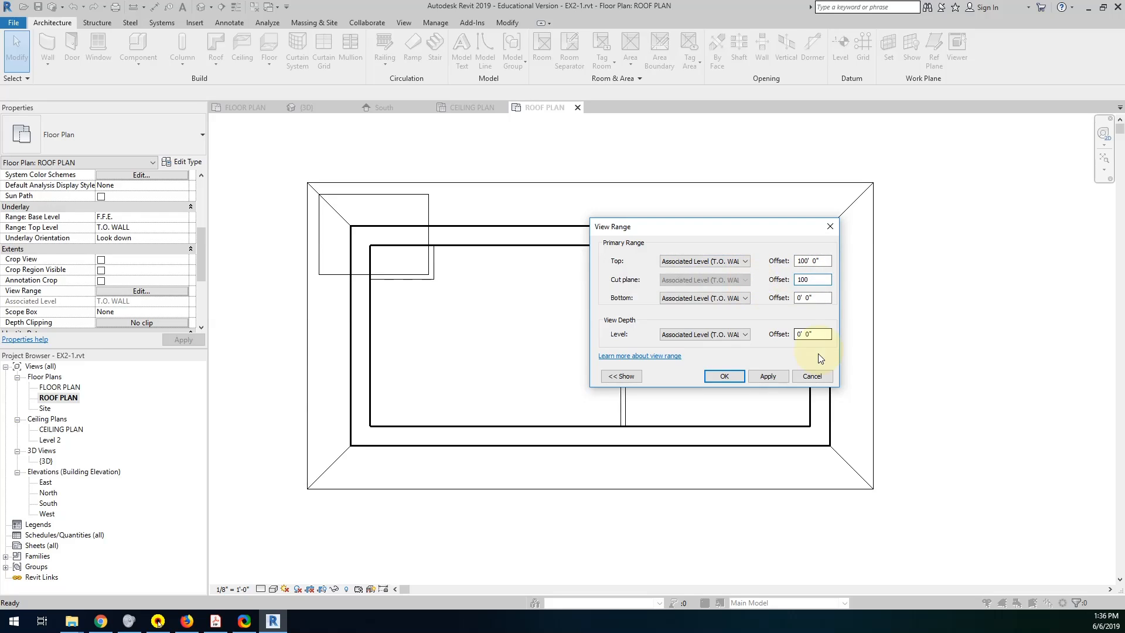
{"action": "left_click", "coordinate": [724, 376]}
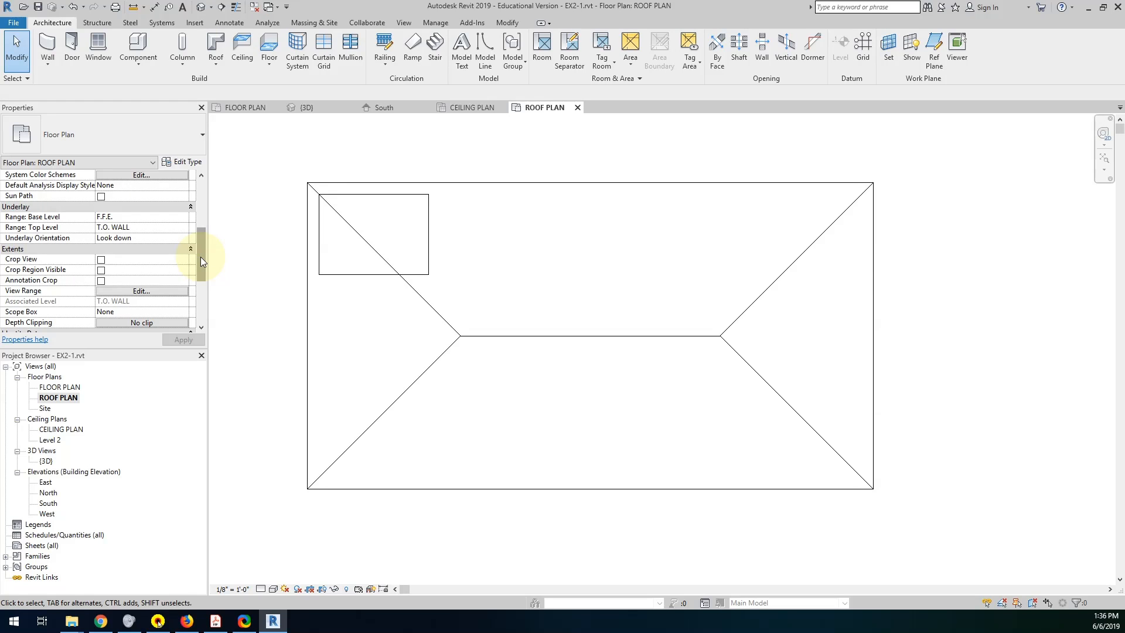
Set the ROOF PLAN view's underlay base level to None.
{"action": "mouse_move", "coordinate": [200, 256]}
{"action": "left_mouse_down"}
{"action": "mouse_move", "coordinate": [201, 284]}
{"action": "mouse_move", "coordinate": [201, 230]}
{"action": "mouse_move", "coordinate": [201, 243]}
{"action": "left_mouse_up"}
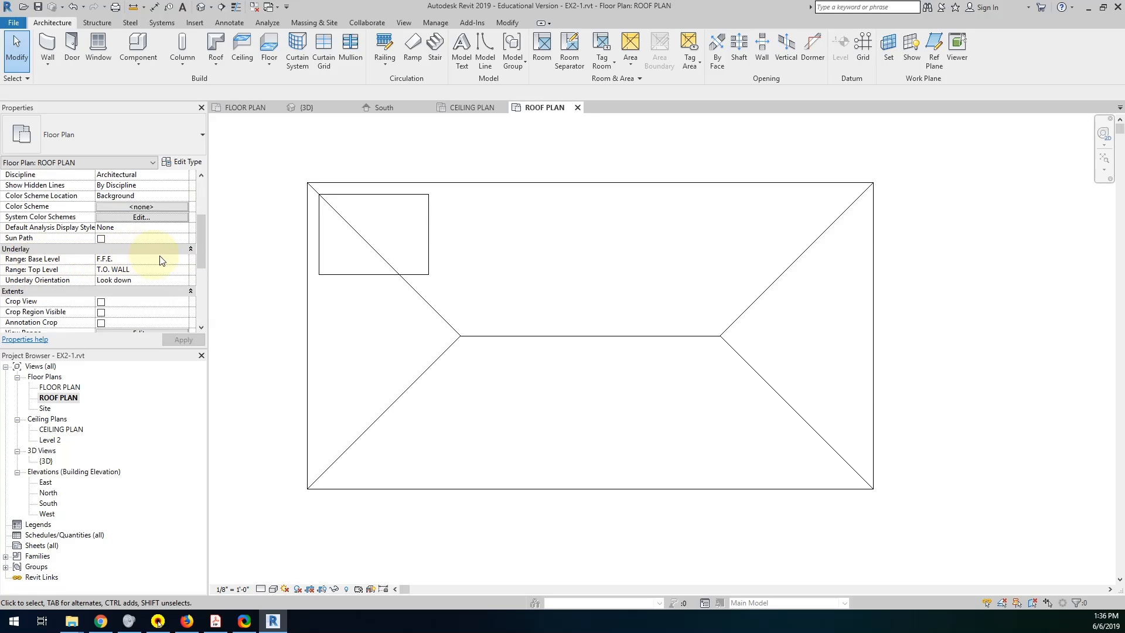
{"action": "left_click", "coordinate": [186, 260]}
{"action": "left_click", "coordinate": [164, 270]}
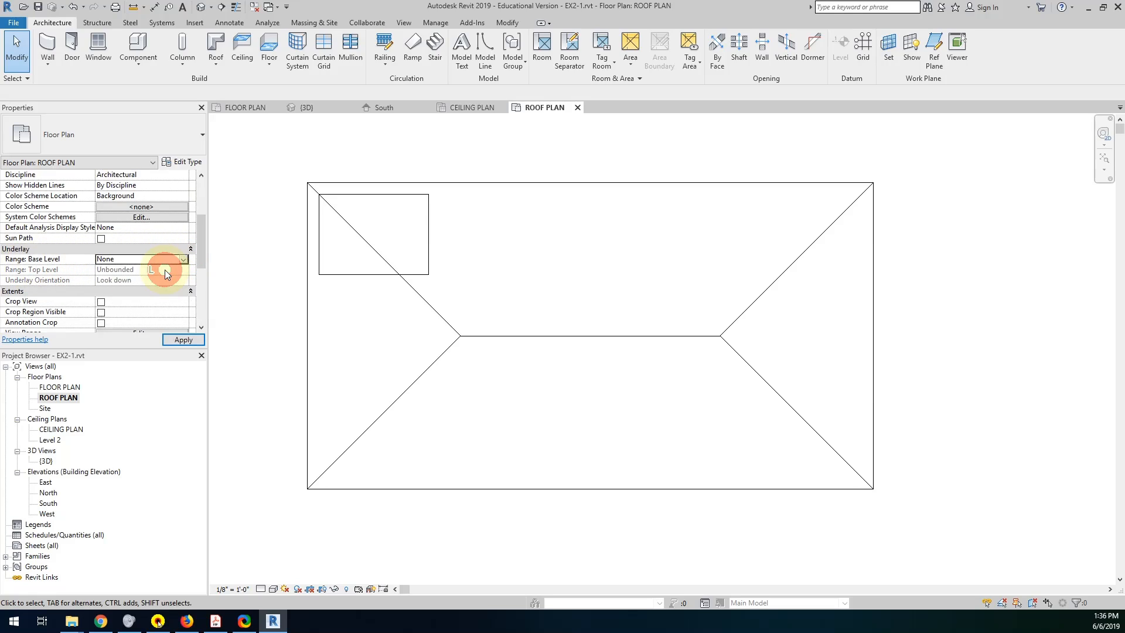
{"action": "left_click", "coordinate": [183, 340]}
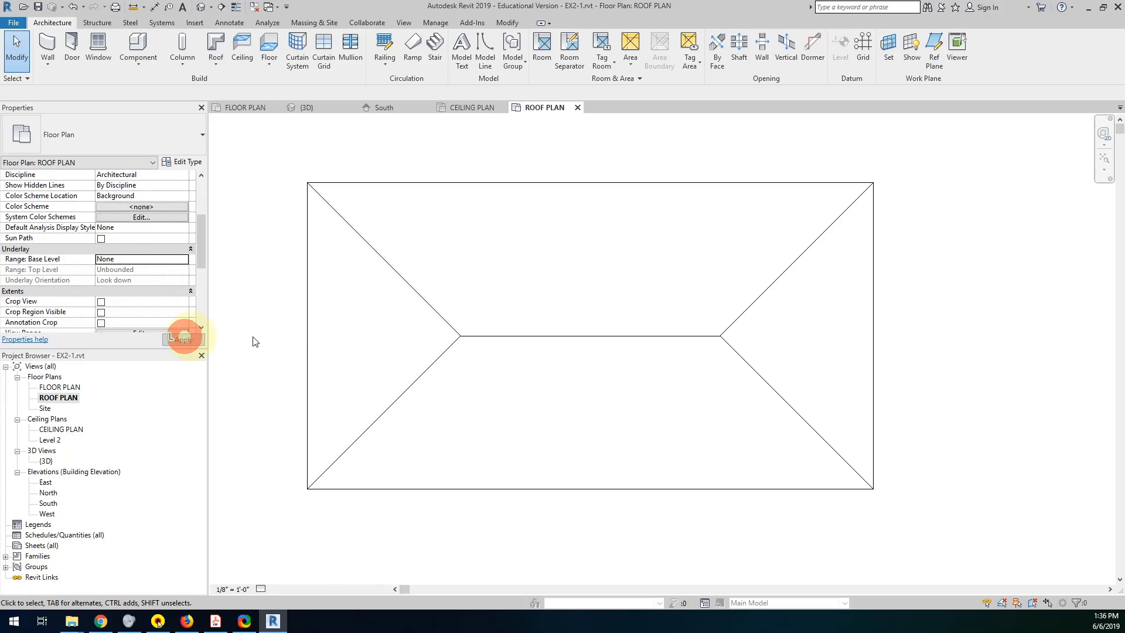
Edit the roof footprint and give all four boundary lines an overhang of 1' 0".
{"action": "double_click", "coordinate": [307, 254]}
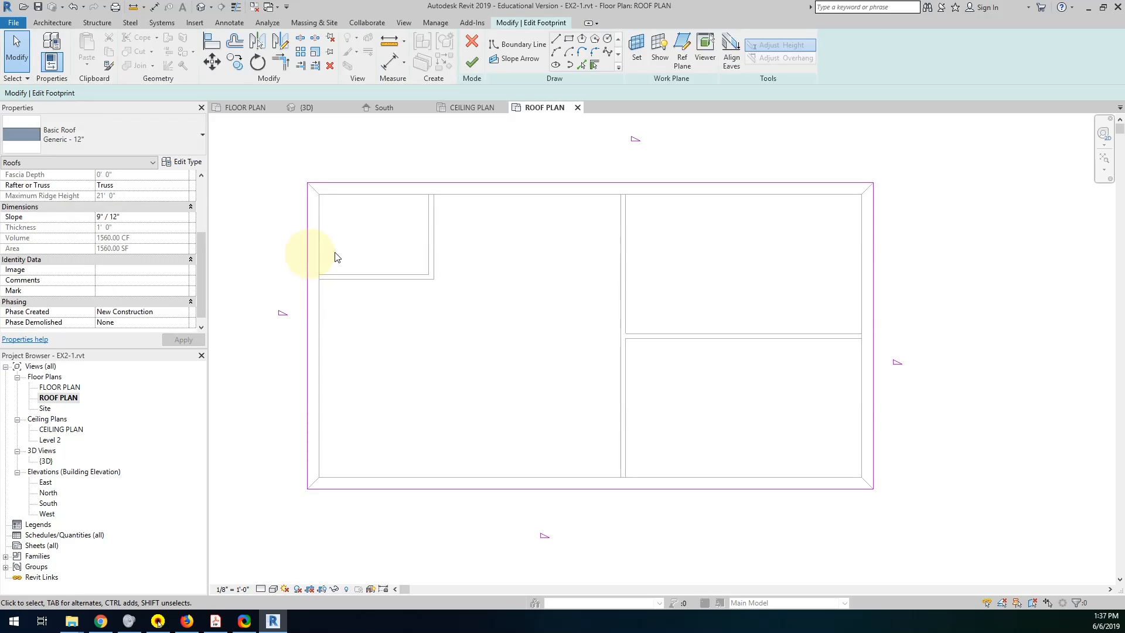
{"action": "scroll", "coordinate": [377, 271], "scroll_direction": "up", "scroll_amount": 2}
{"action": "scroll", "coordinate": [378, 270], "scroll_direction": "down", "scroll_amount": 3}
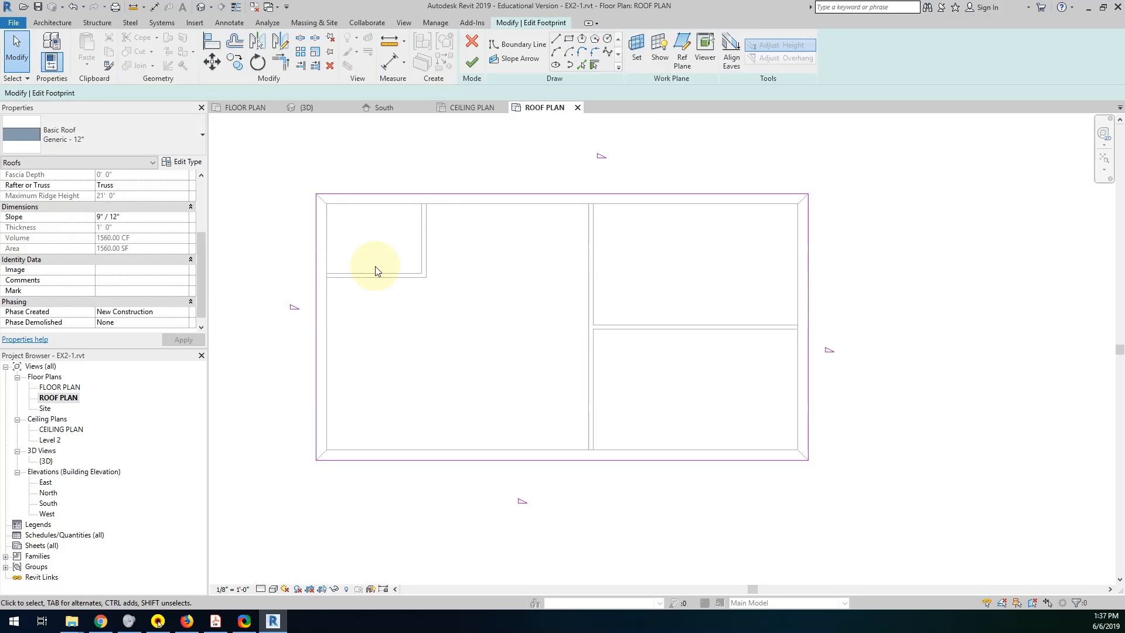
{"action": "left_click", "coordinate": [444, 194]}
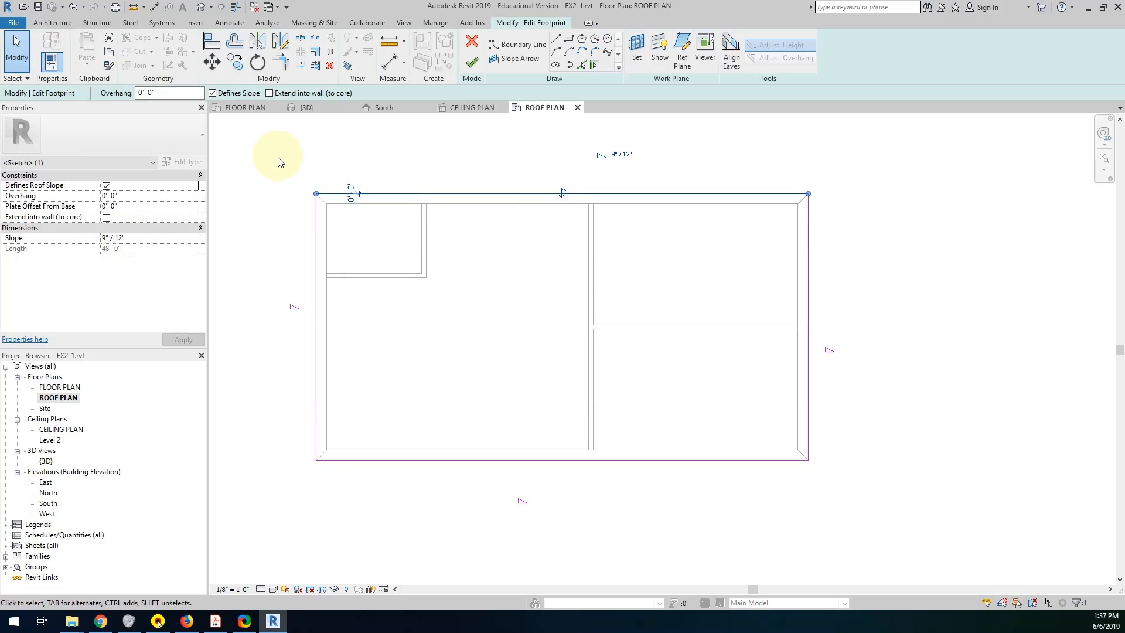
{"action": "mouse_move", "coordinate": [272, 170]}
{"action": "left_mouse_down"}
{"action": "mouse_move", "coordinate": [389, 251]}
{"action": "mouse_move", "coordinate": [915, 522]}
{"action": "left_mouse_up"}
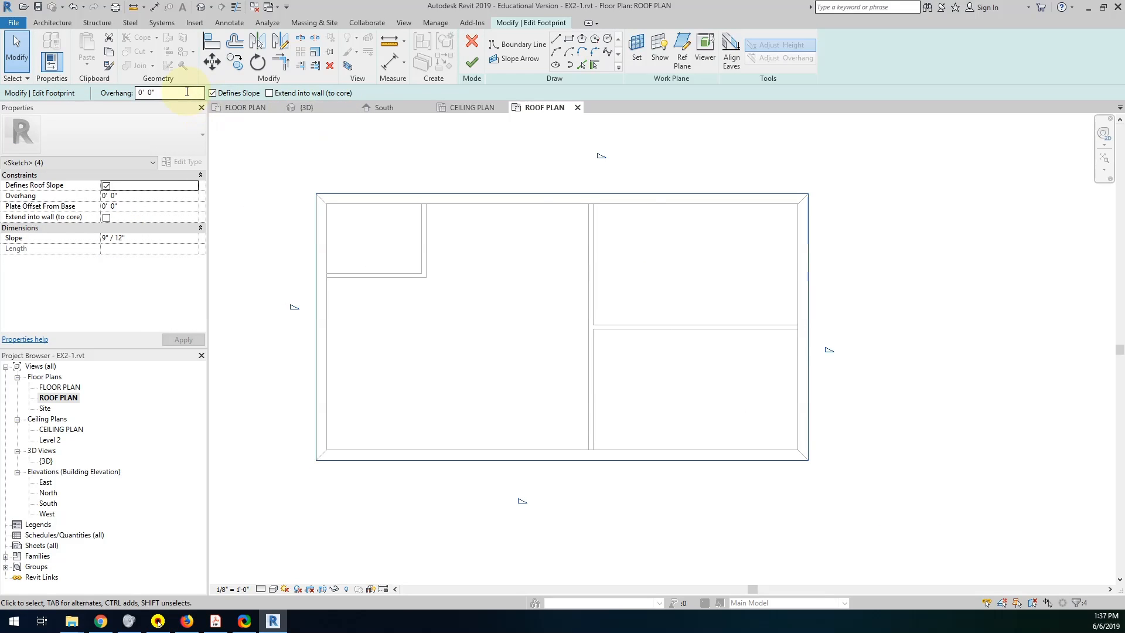
{"action": "left_click_drag", "start_coordinate": [188, 92], "coordinate": [105, 93]}
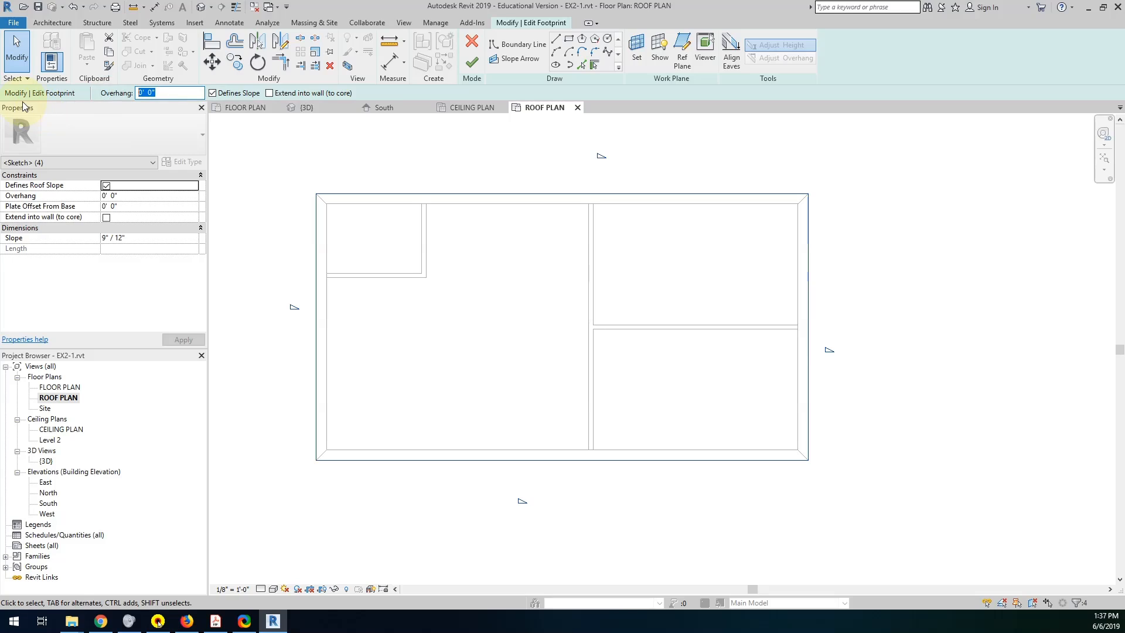
{"action": "type", "text": "1"}
{"action": "key", "text": "Return"}
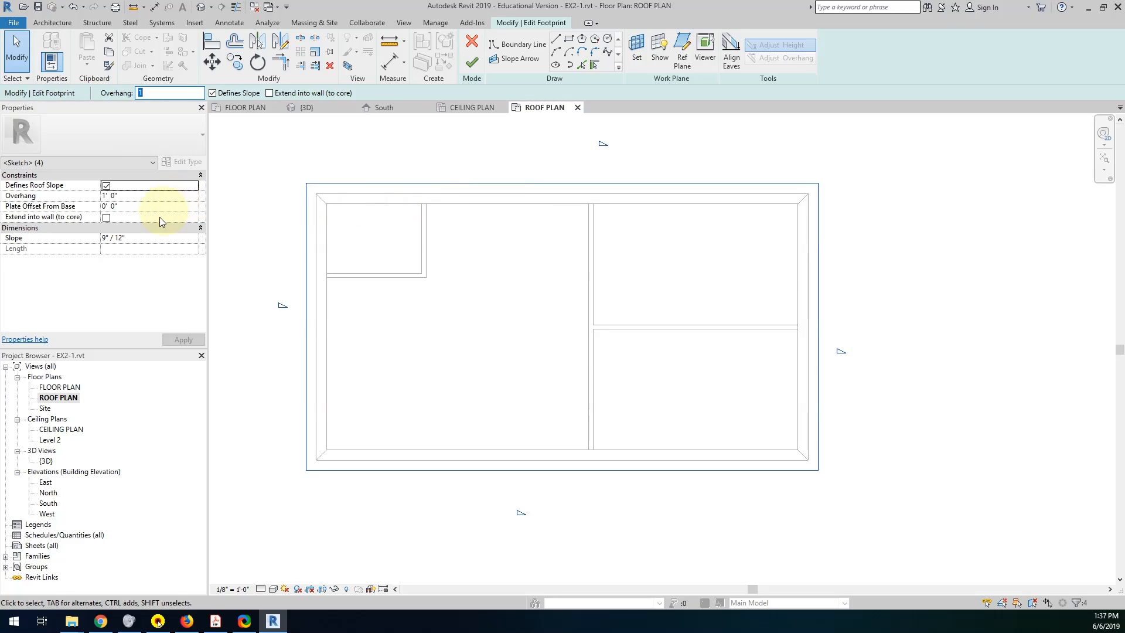
Set the slope of the four roof boundary lines to 3" / 12" and finish the footprint without attaching the walls.
{"action": "left_click", "coordinate": [156, 237]}
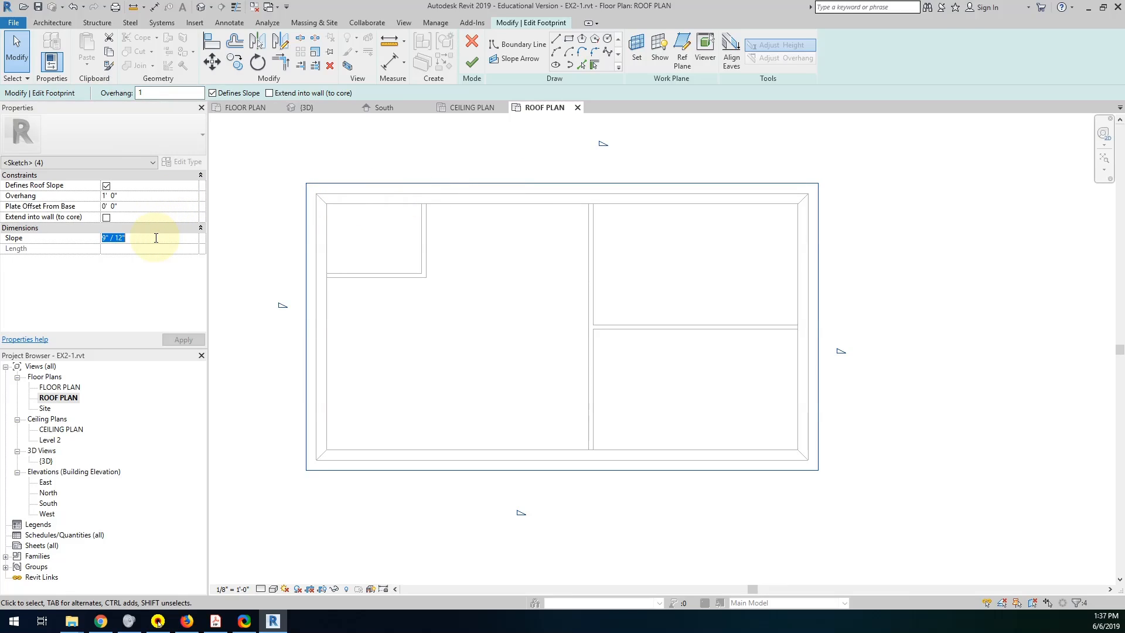
{"action": "type", "text": "3"}
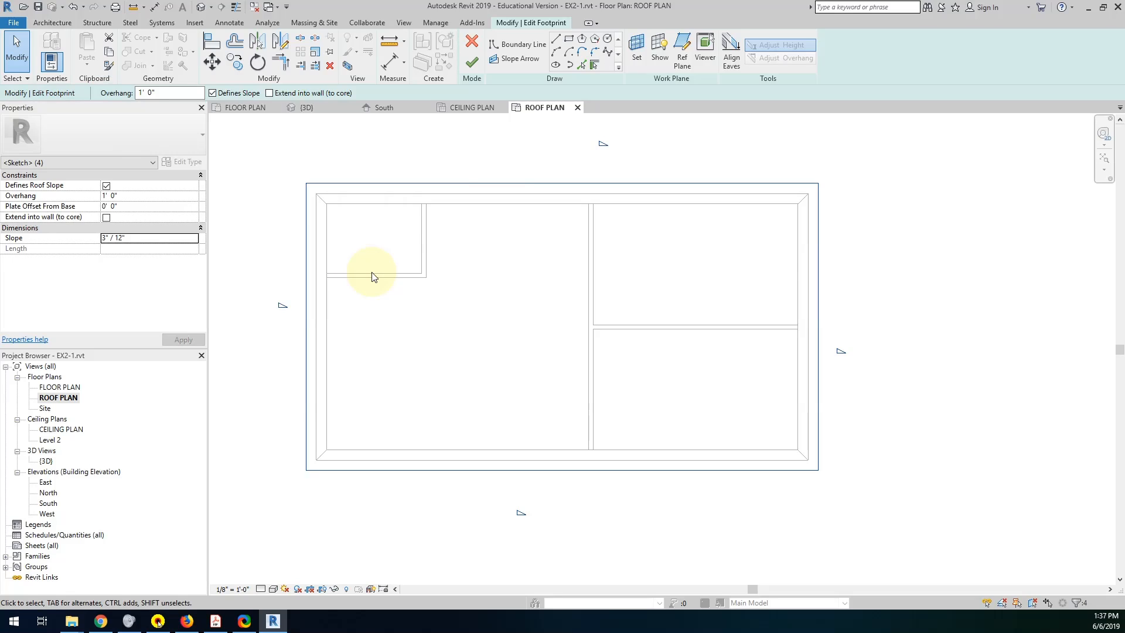
{"action": "left_click", "coordinate": [471, 62]}
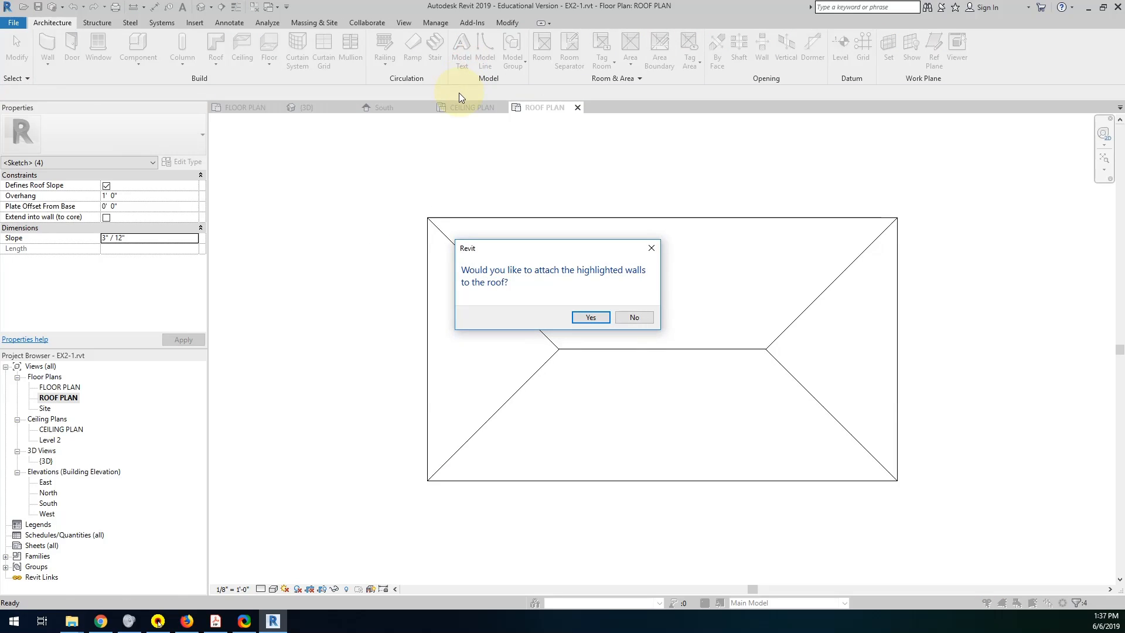
{"action": "left_click", "coordinate": [644, 318]}
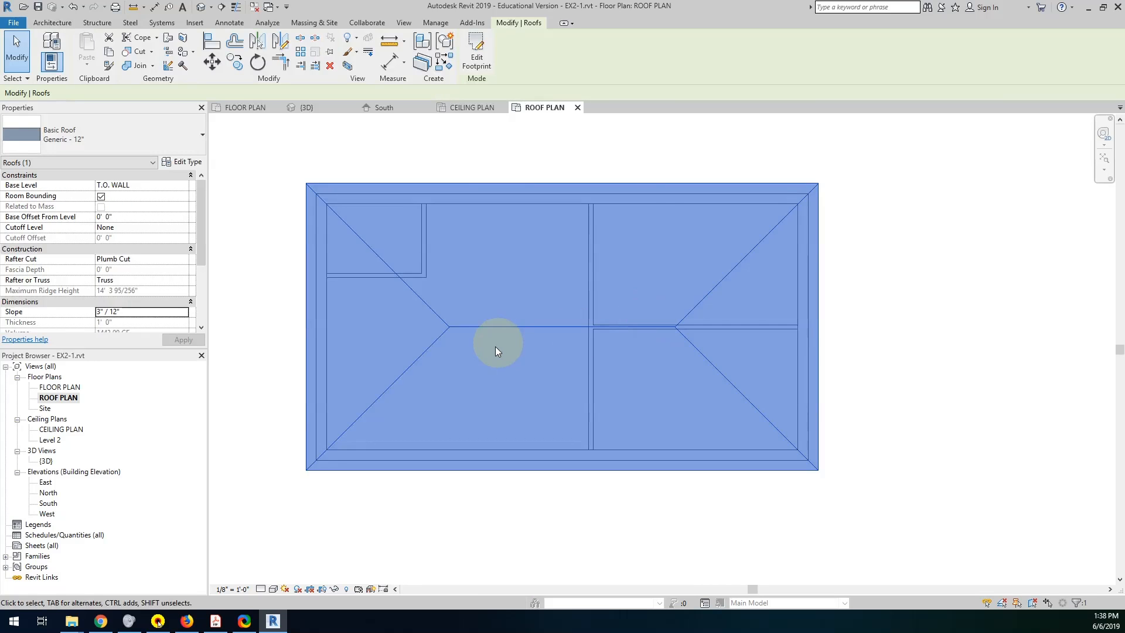
Examine the edited roof in the {3D} view and clear the selection.
{"action": "middle_click_drag", "start_coordinate": [563, 378], "coordinate": [620, 388]}
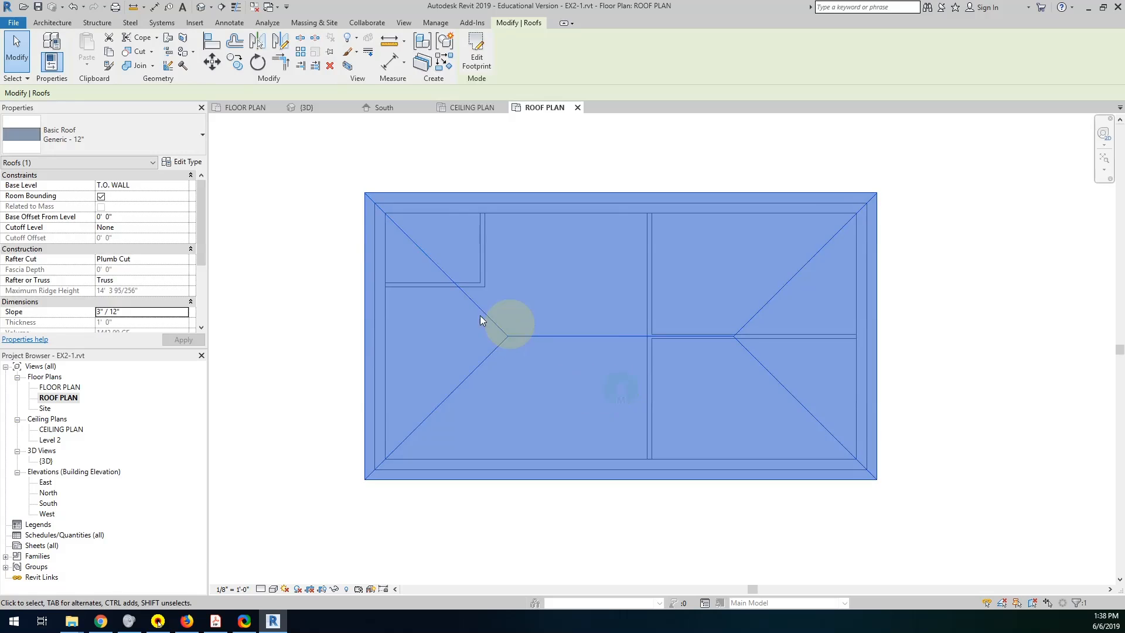
{"action": "double_click", "coordinate": [46, 461]}
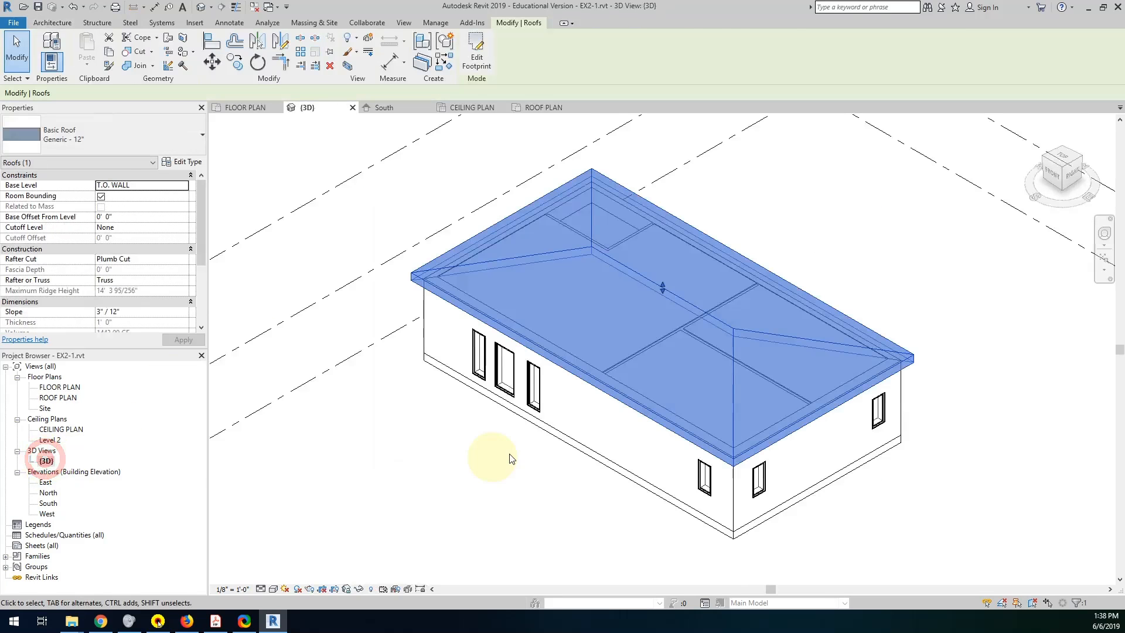
{"action": "left_click", "coordinate": [494, 456]}
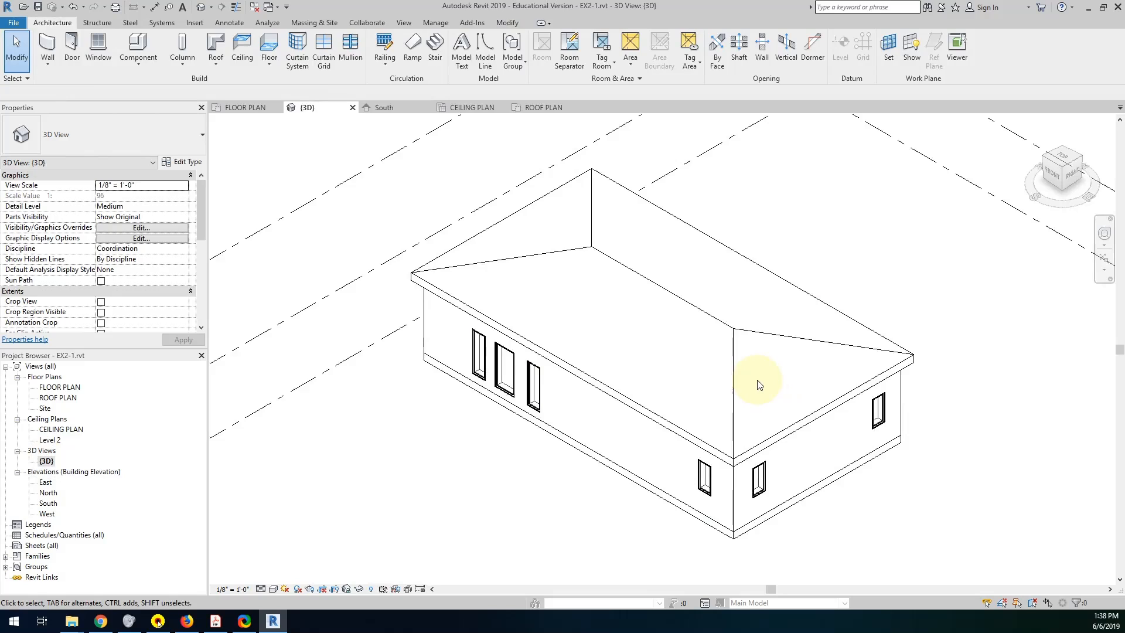
In the South elevation, align the T.O. ROOF level with the roof's ridge line.
{"action": "double_click", "coordinate": [48, 502]}
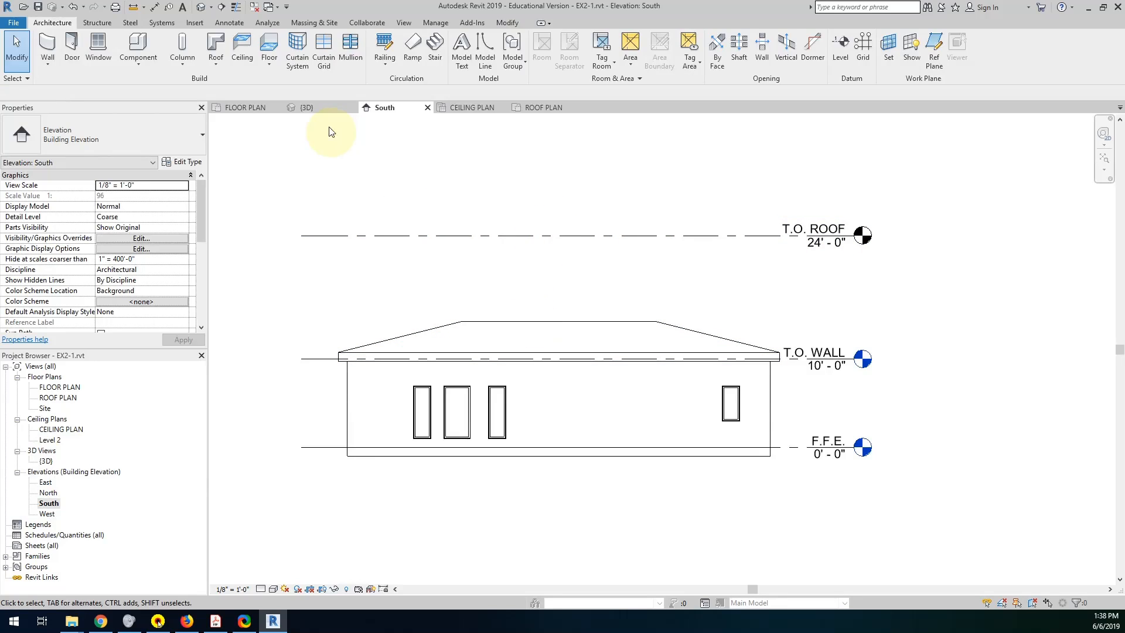
{"action": "left_click", "coordinate": [504, 23]}
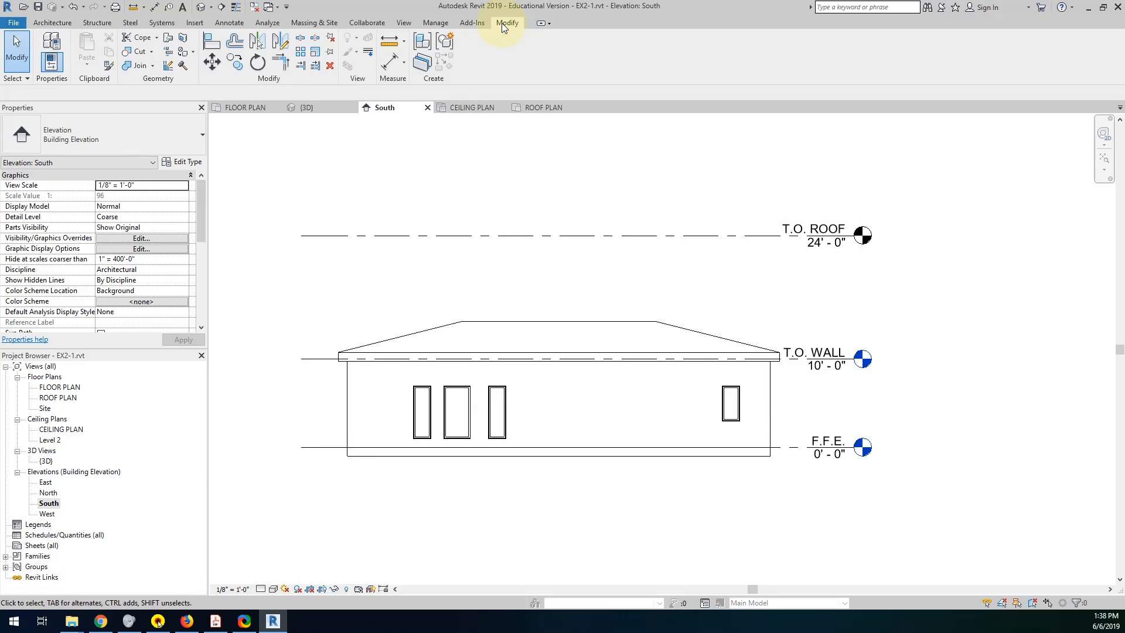
{"action": "left_click", "coordinate": [211, 41]}
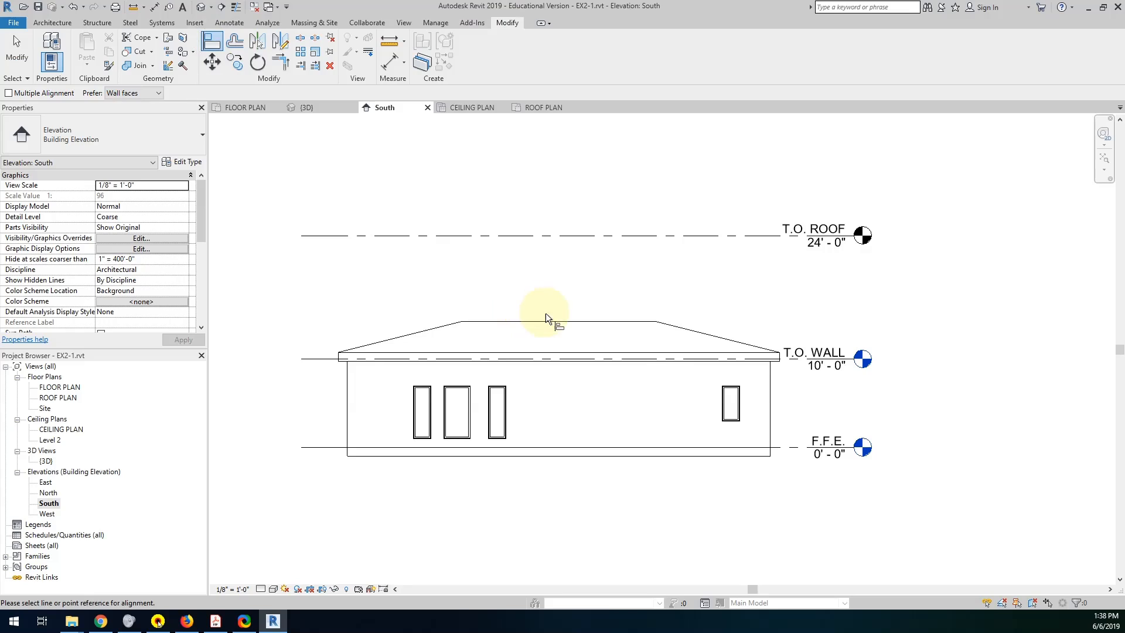
{"action": "left_click", "coordinate": [532, 320]}
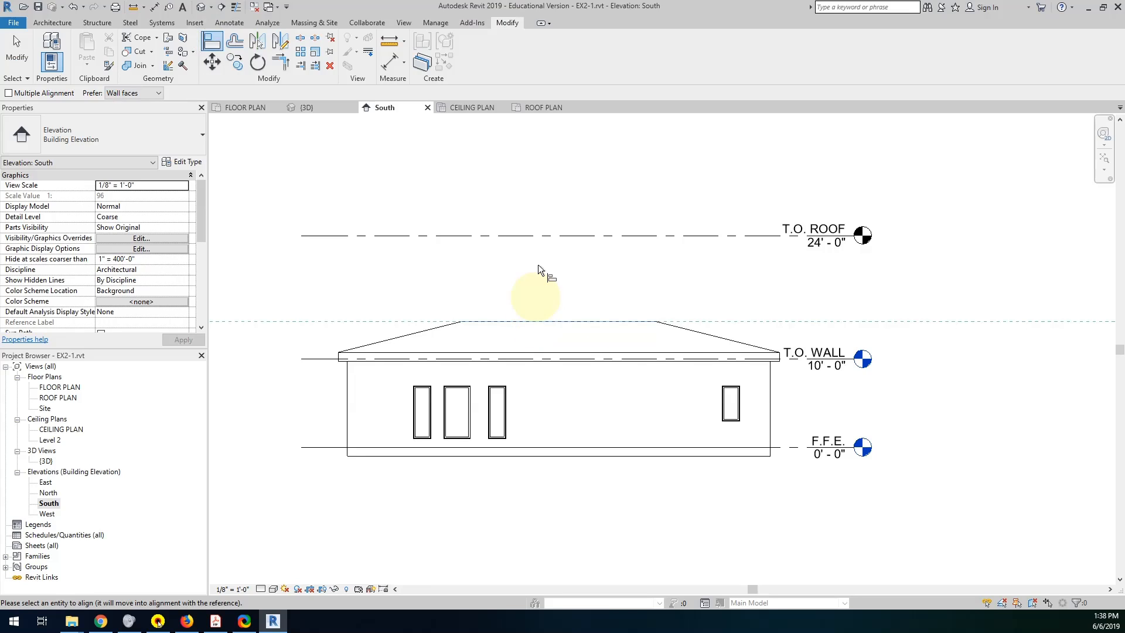
{"action": "left_click", "coordinate": [535, 235]}
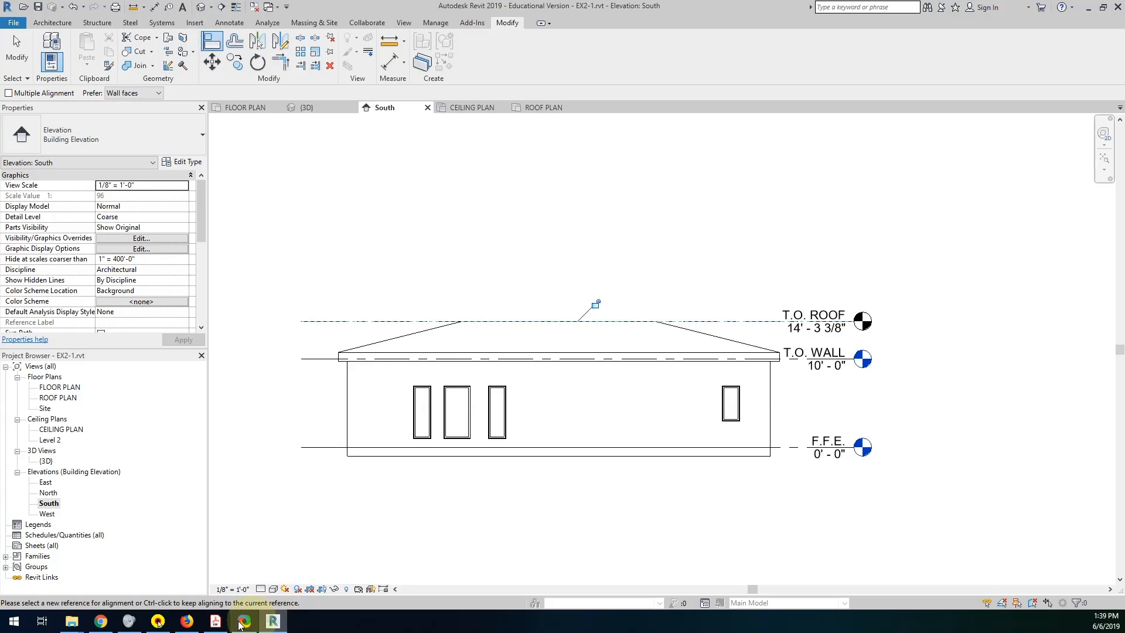
Switch to the Project 1 PDF in Acrobat Reader and read the exterior wall type and wall joint requirements.
{"action": "left_click", "coordinate": [216, 622]}
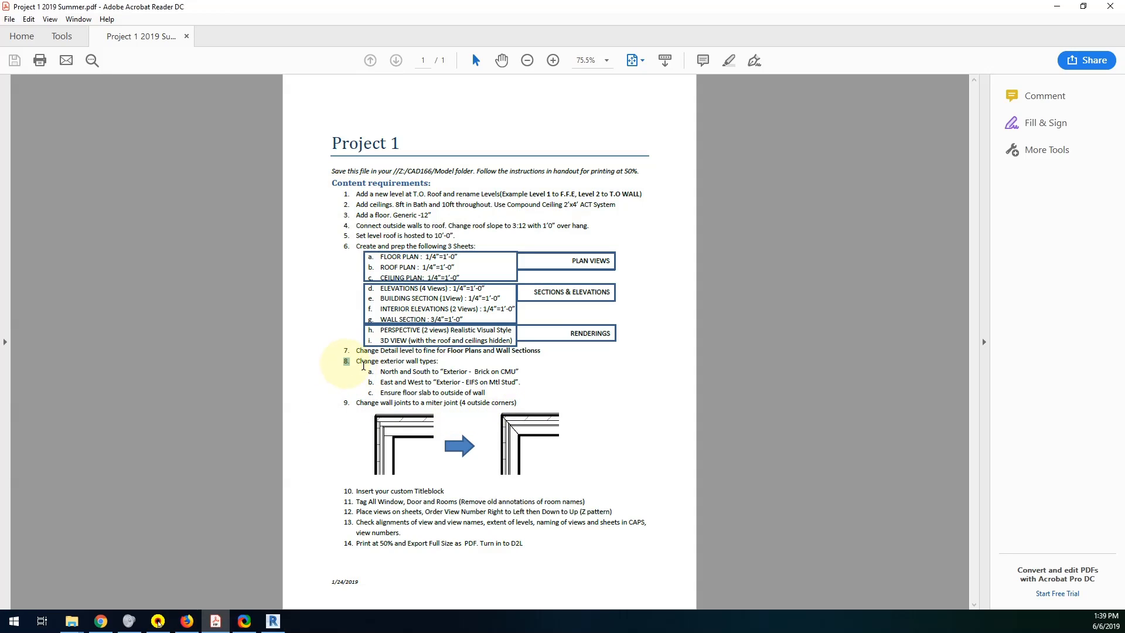
{"action": "left_click_drag", "start_coordinate": [364, 365], "coordinate": [521, 395]}
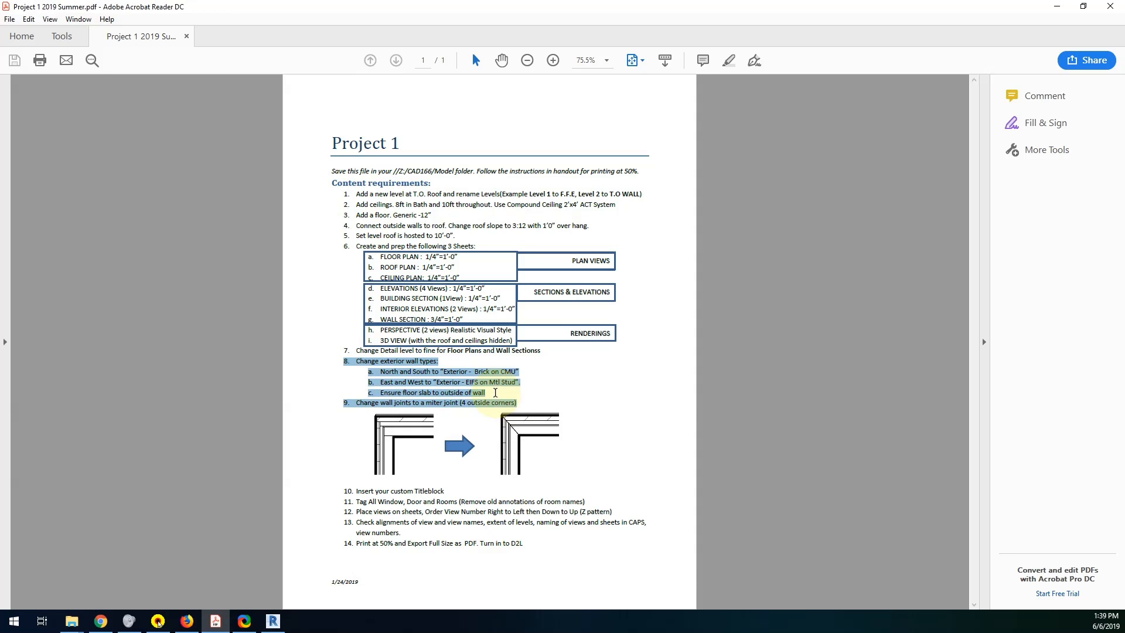
{"action": "left_click", "coordinate": [398, 376]}
{"action": "left_click_drag", "start_coordinate": [380, 373], "coordinate": [529, 373]}
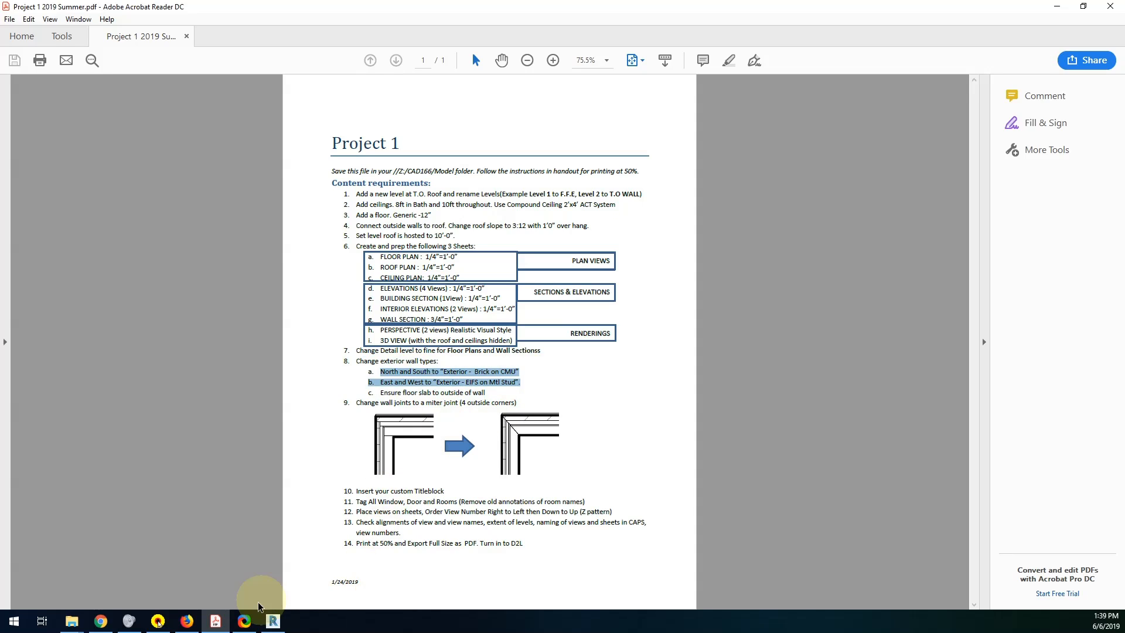
Return to Revit's FLOOR PLAN view and change the north and south exterior walls to the type Exterior - Brick on CMU.
{"action": "left_click", "coordinate": [275, 622]}
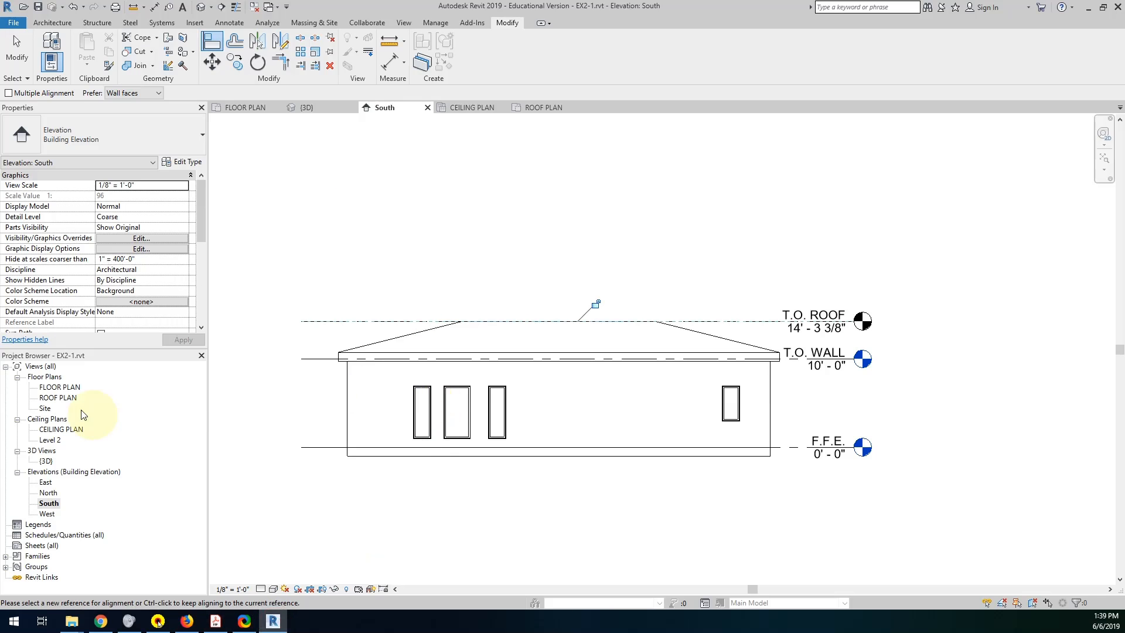
{"action": "double_click", "coordinate": [58, 387]}
{"action": "left_click", "coordinate": [492, 188]}
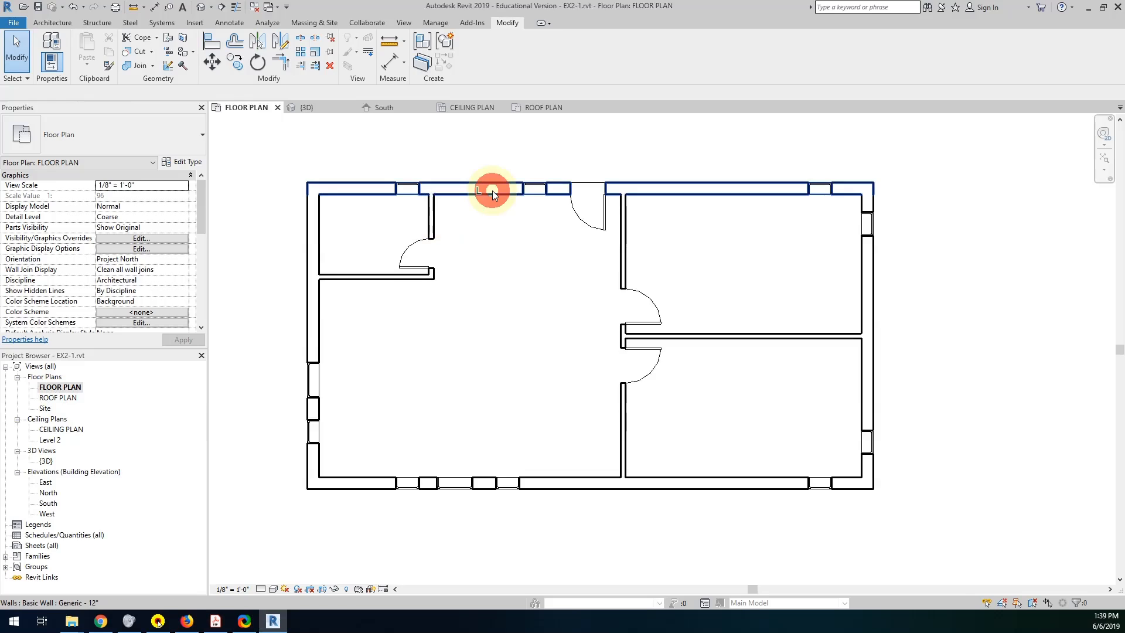
{"action": "left_click", "coordinate": [364, 480], "text": "ctrl"}
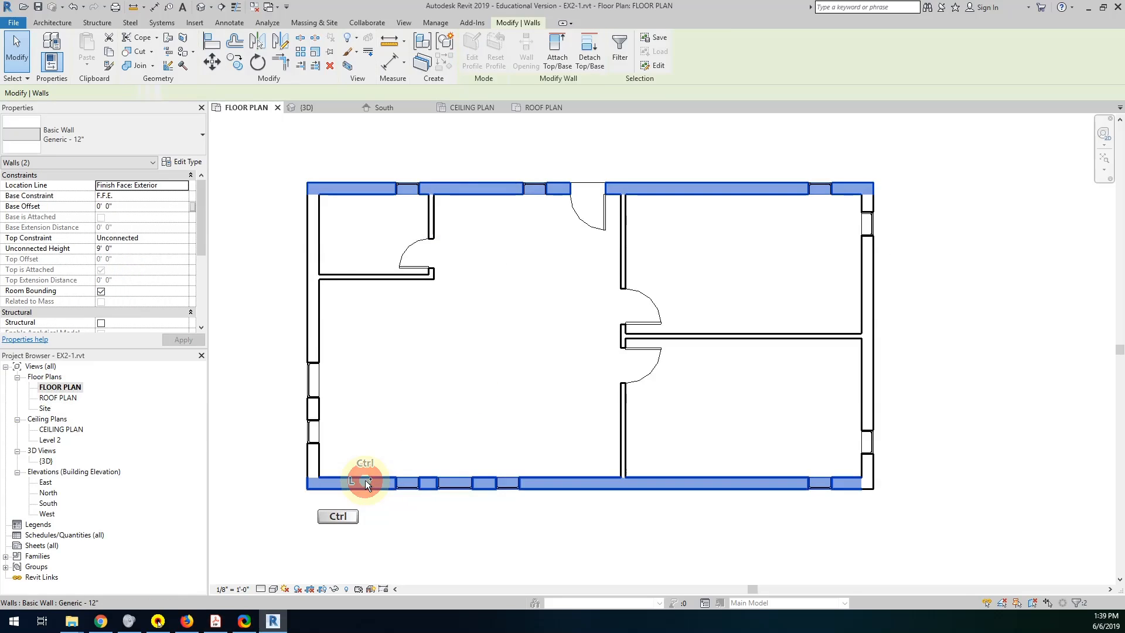
{"action": "left_click", "coordinate": [169, 142]}
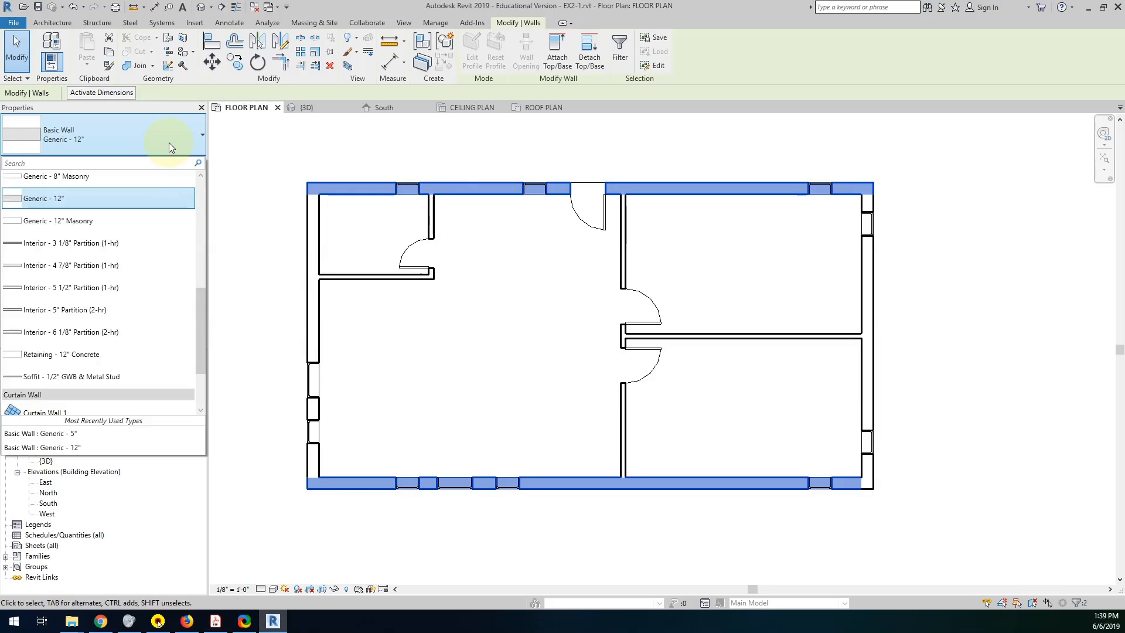
{"action": "scroll", "coordinate": [127, 252], "scroll_direction": "up", "scroll_amount": 1}
{"action": "scroll", "coordinate": [131, 253], "scroll_direction": "up", "scroll_amount": 6}
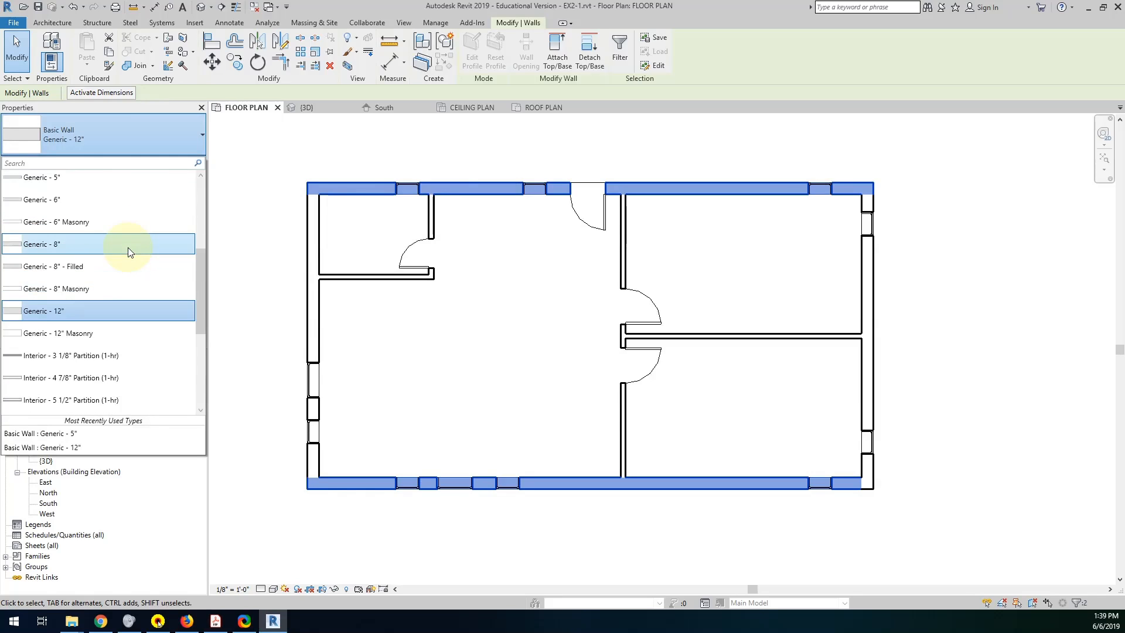
{"action": "scroll", "coordinate": [129, 249], "scroll_direction": "up", "scroll_amount": 2}
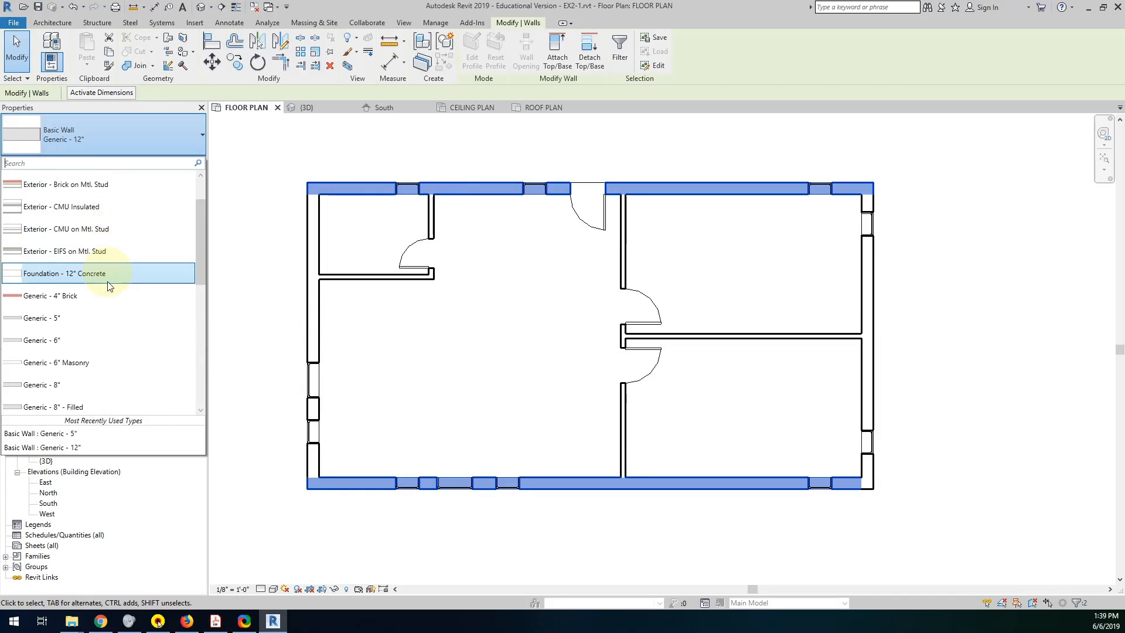
{"action": "scroll", "coordinate": [112, 261], "scroll_direction": "up", "scroll_amount": 3}
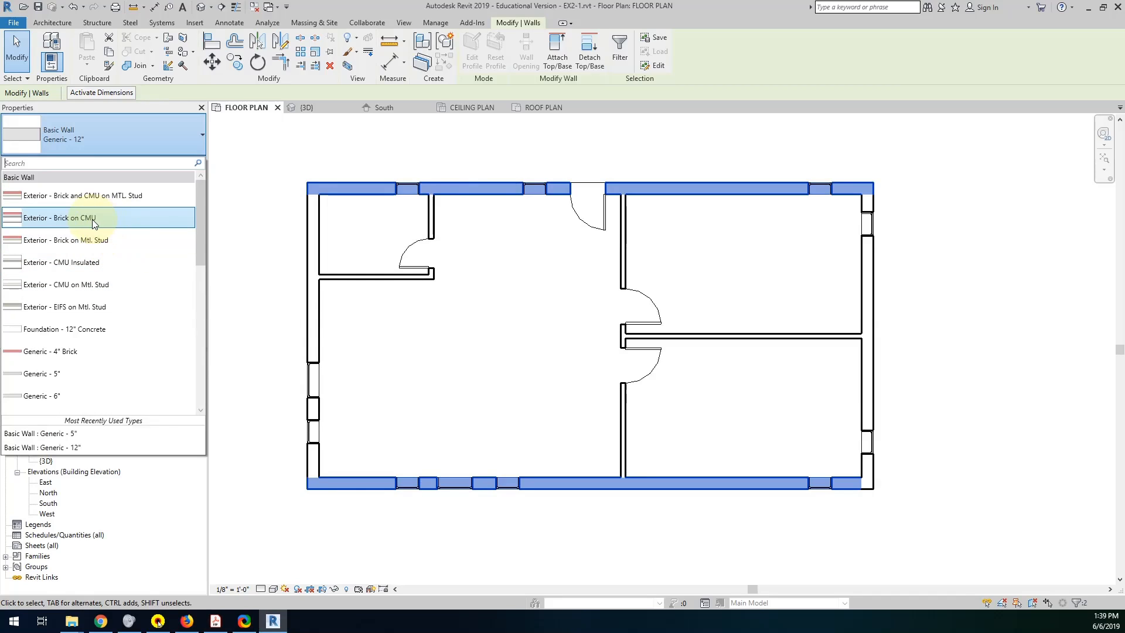
{"action": "mouse_move", "coordinate": [72, 221]}
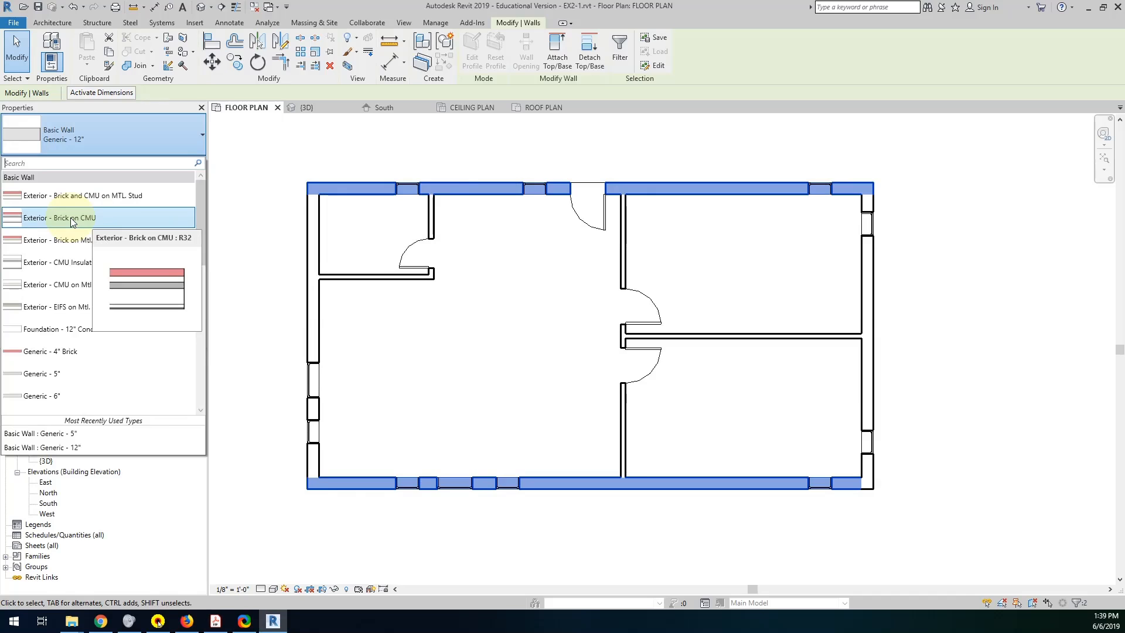
{"action": "left_click", "coordinate": [71, 218]}
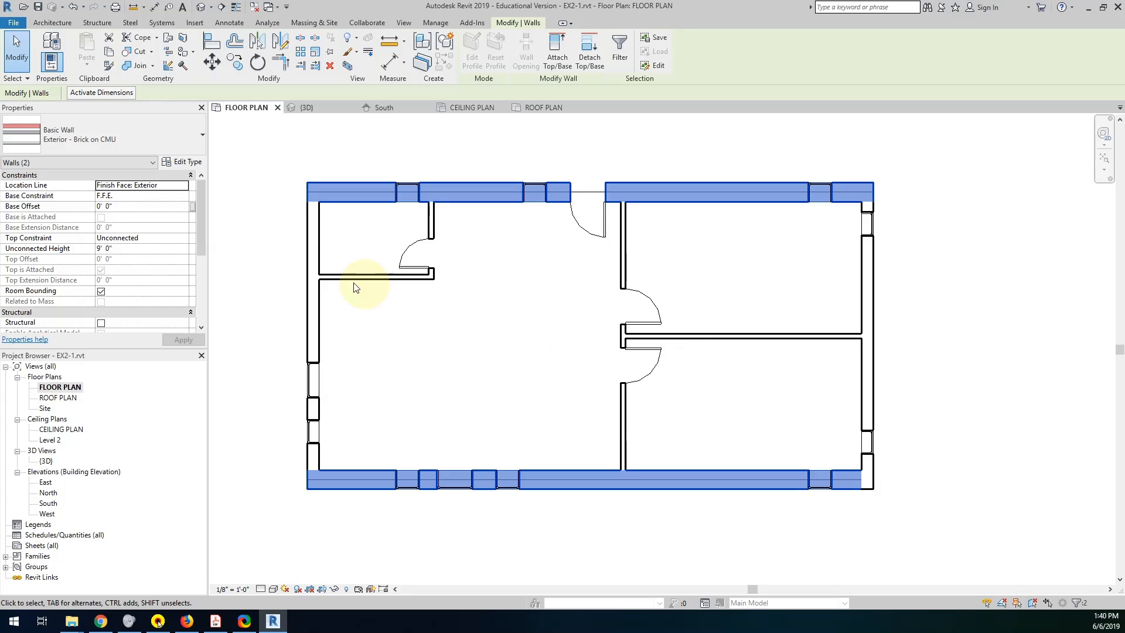
{"action": "left_click", "coordinate": [247, 277]}
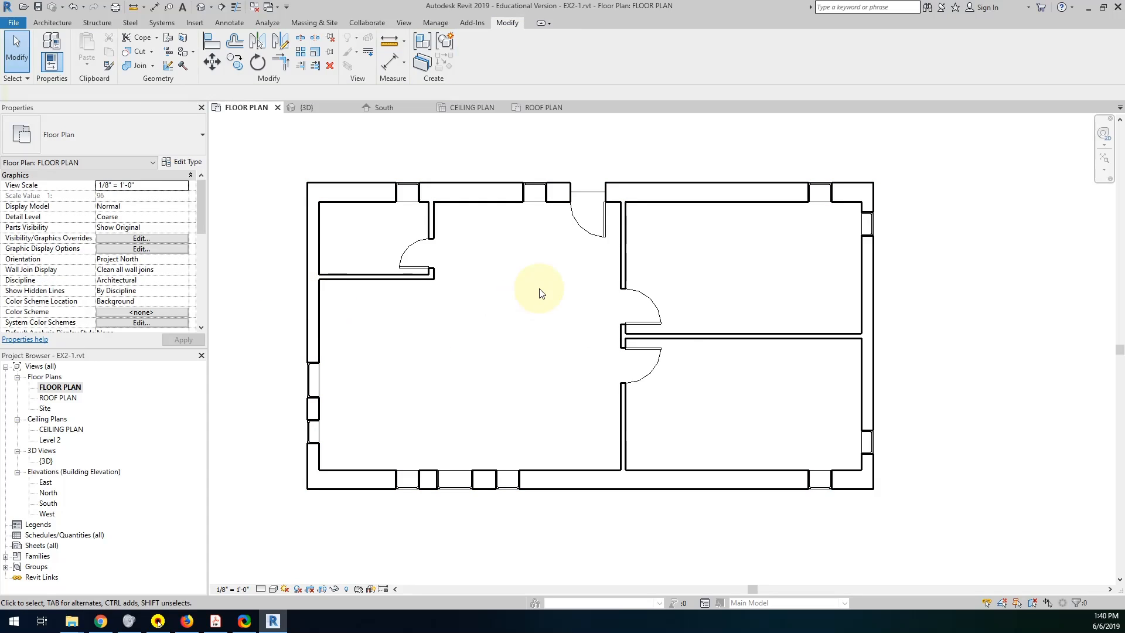
Check the PDF requirement for the east and west exterior walls and change both to the type Exterior - EIFS on Mtl. Stud.
{"action": "left_click", "coordinate": [317, 249]}
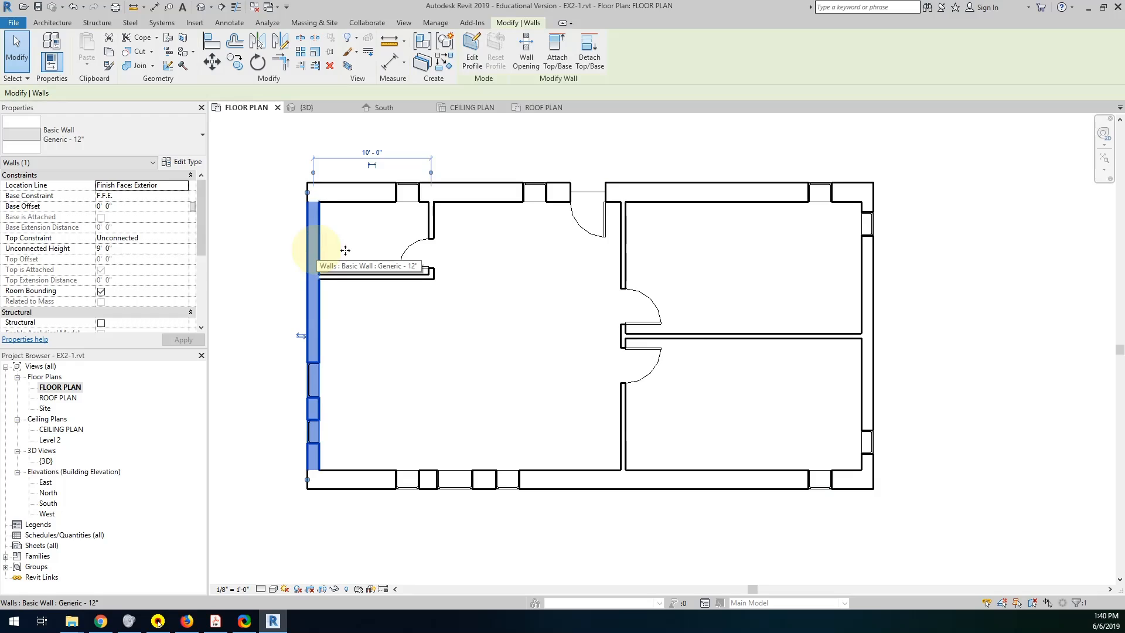
{"action": "left_click", "coordinate": [864, 252], "text": "ctrl"}
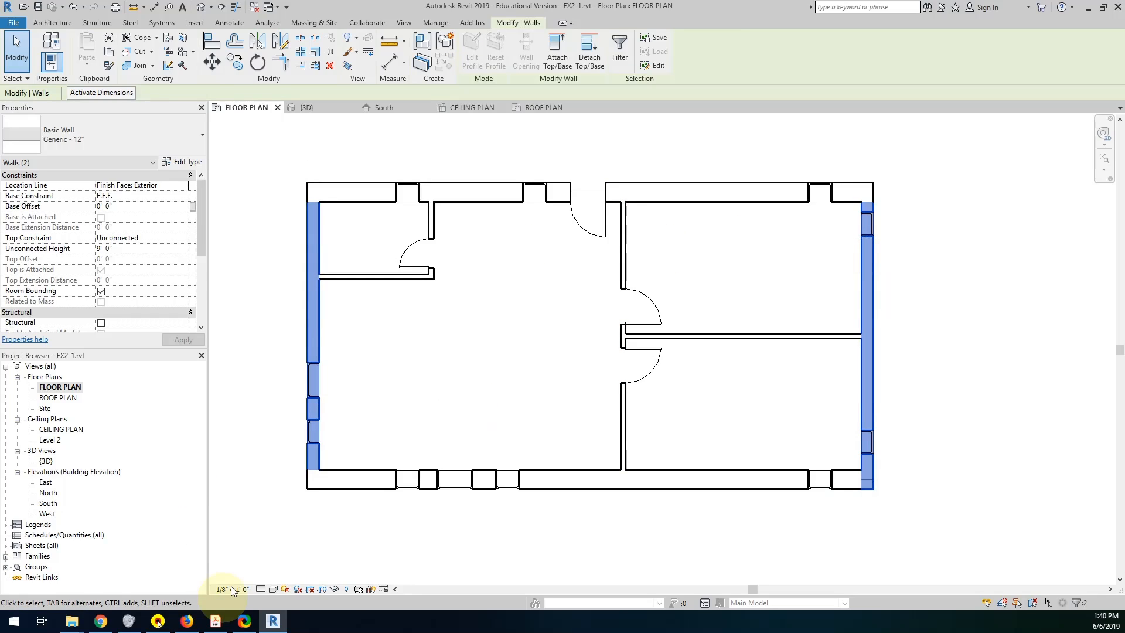
{"action": "left_click", "coordinate": [216, 620]}
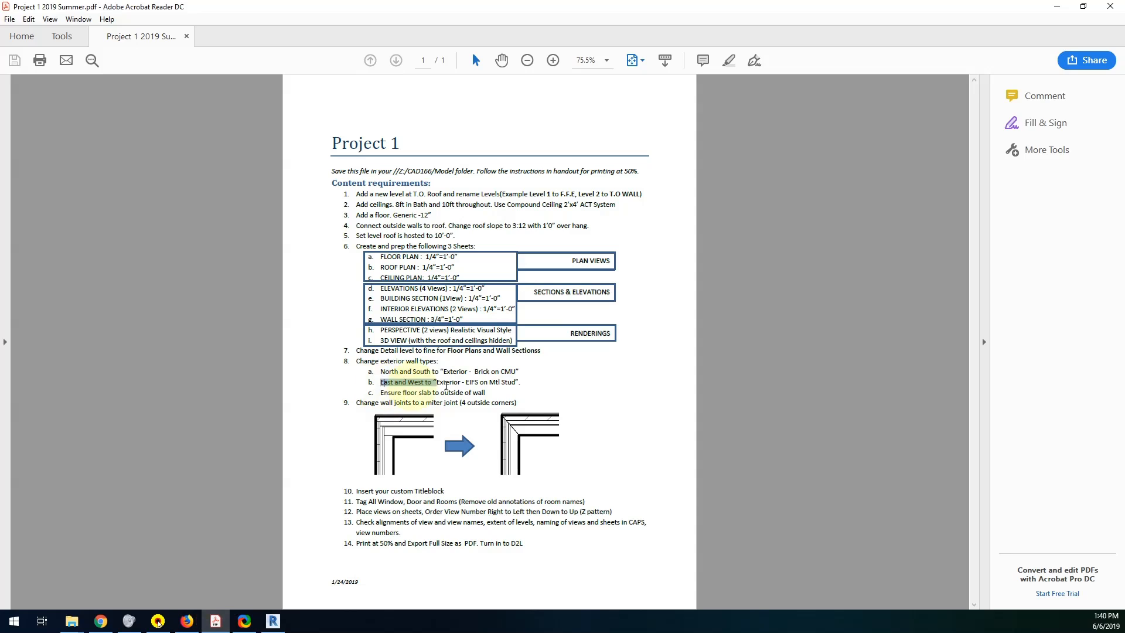
{"action": "left_click_drag", "start_coordinate": [380, 382], "coordinate": [506, 386]}
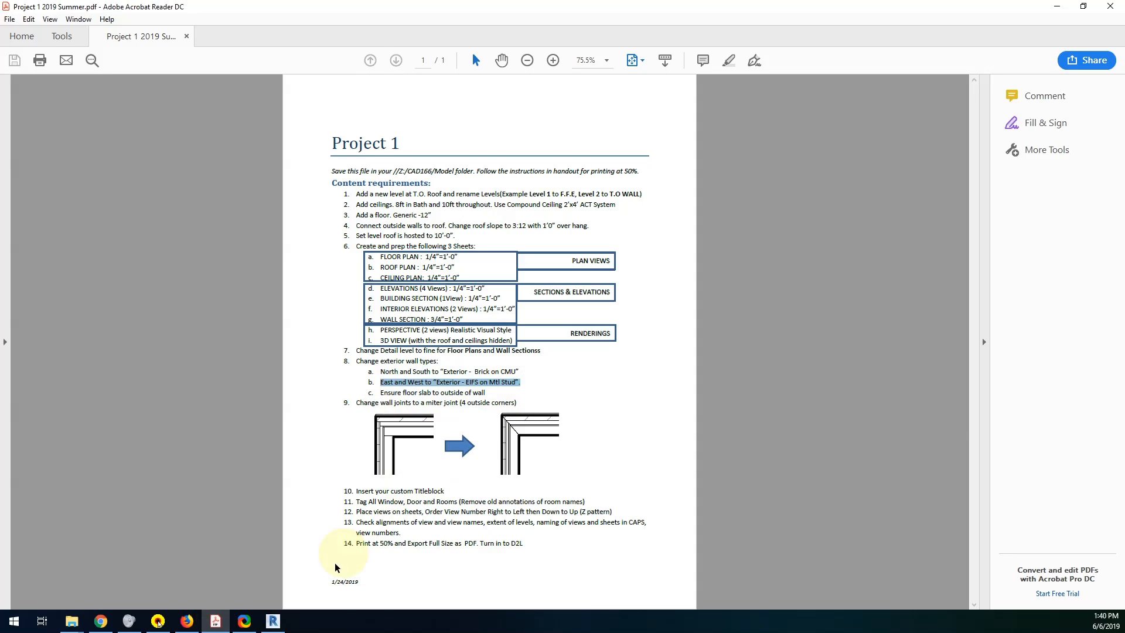
{"action": "left_click", "coordinate": [273, 621]}
{"action": "left_click", "coordinate": [153, 139]}
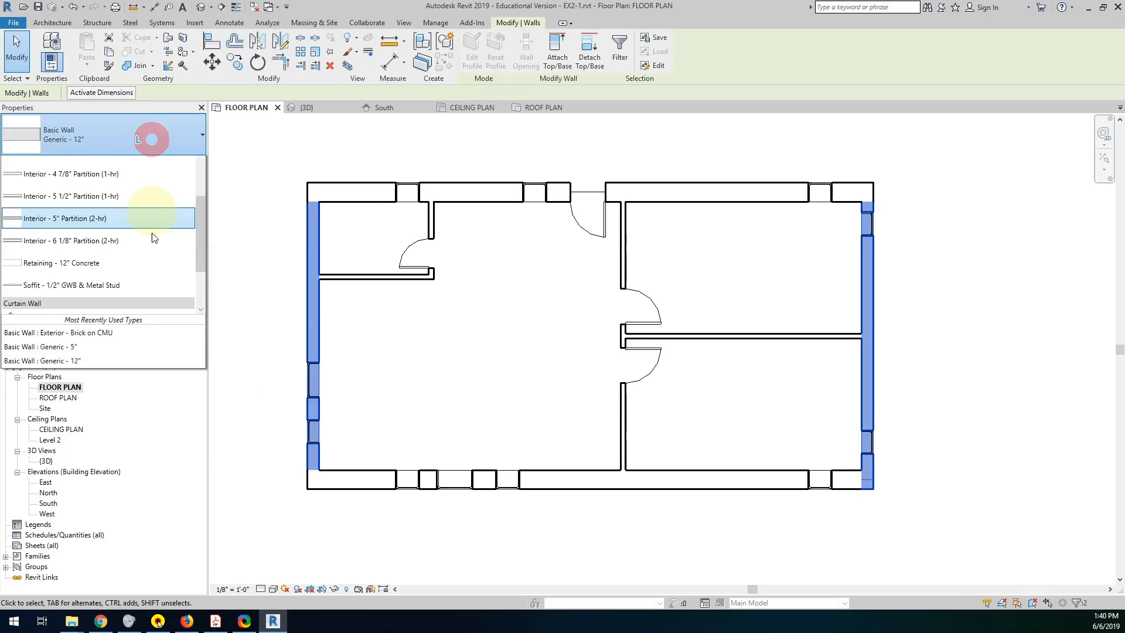
{"action": "scroll", "coordinate": [122, 265], "scroll_direction": "up", "scroll_amount": 3}
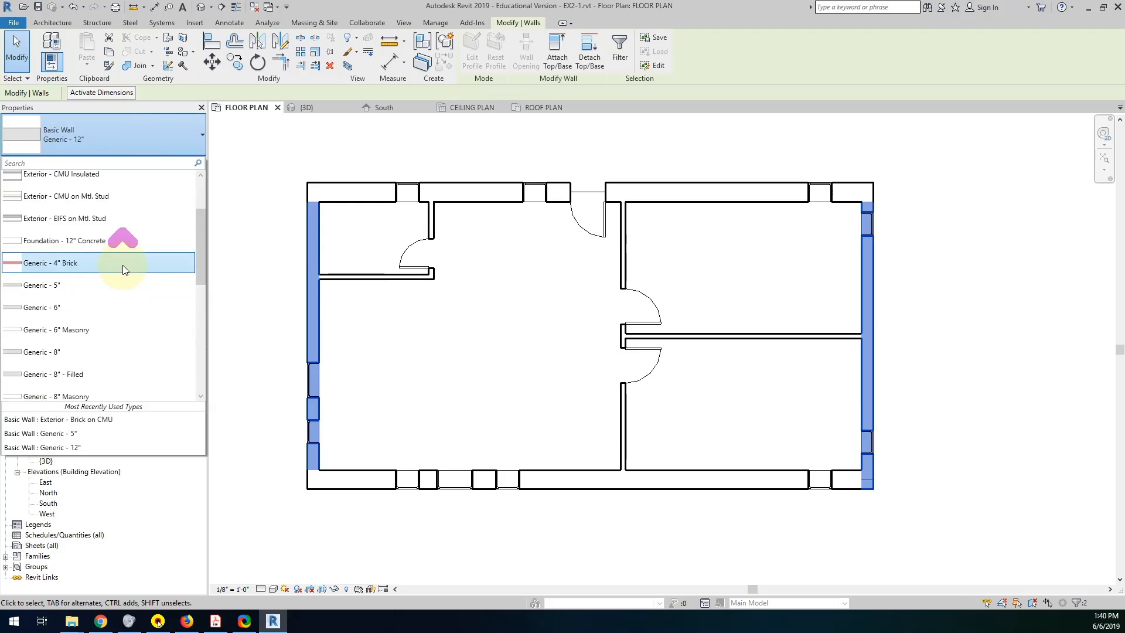
{"action": "left_click", "coordinate": [116, 219]}
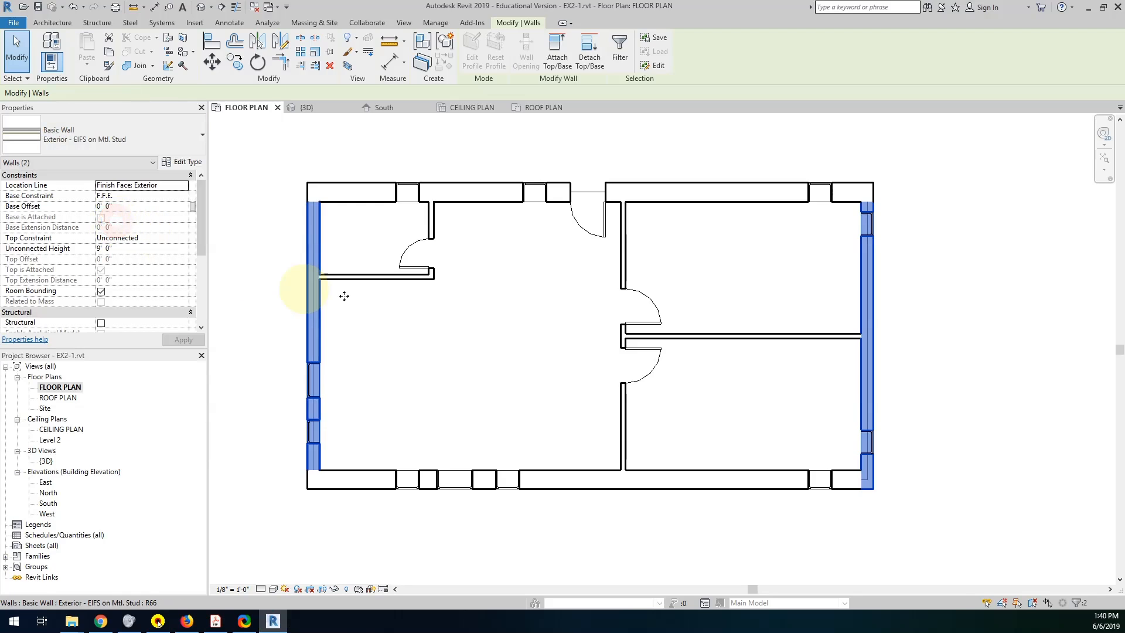
{"action": "left_click", "coordinate": [431, 378]}
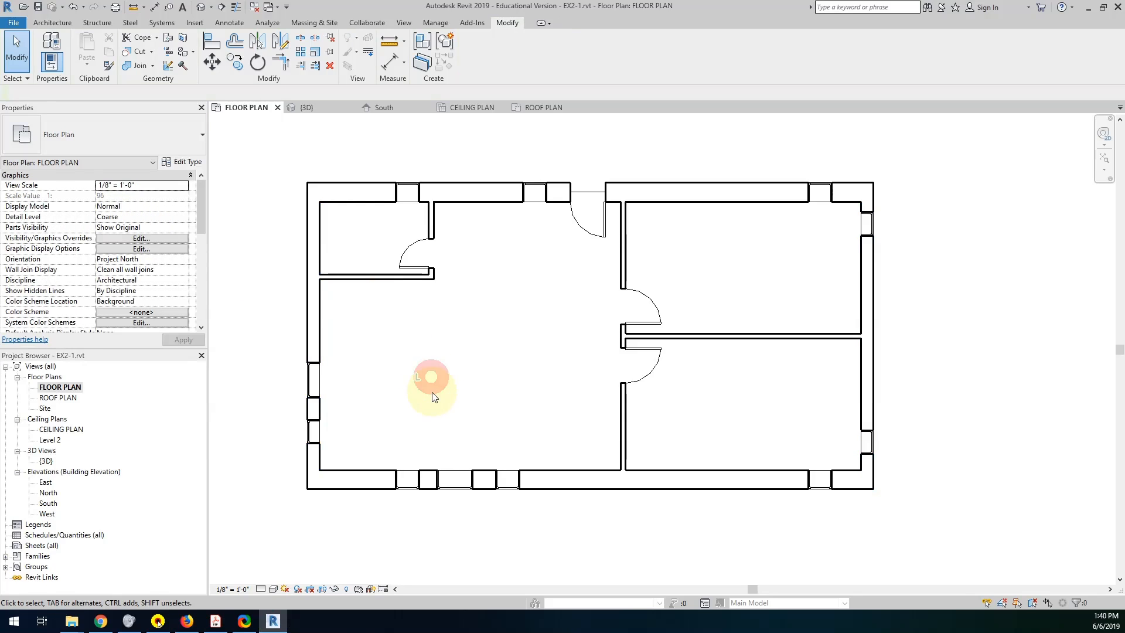
Examine the new exterior walls and the floor slab edge at the building corner in the {3D} view.
{"action": "double_click", "coordinate": [47, 461]}
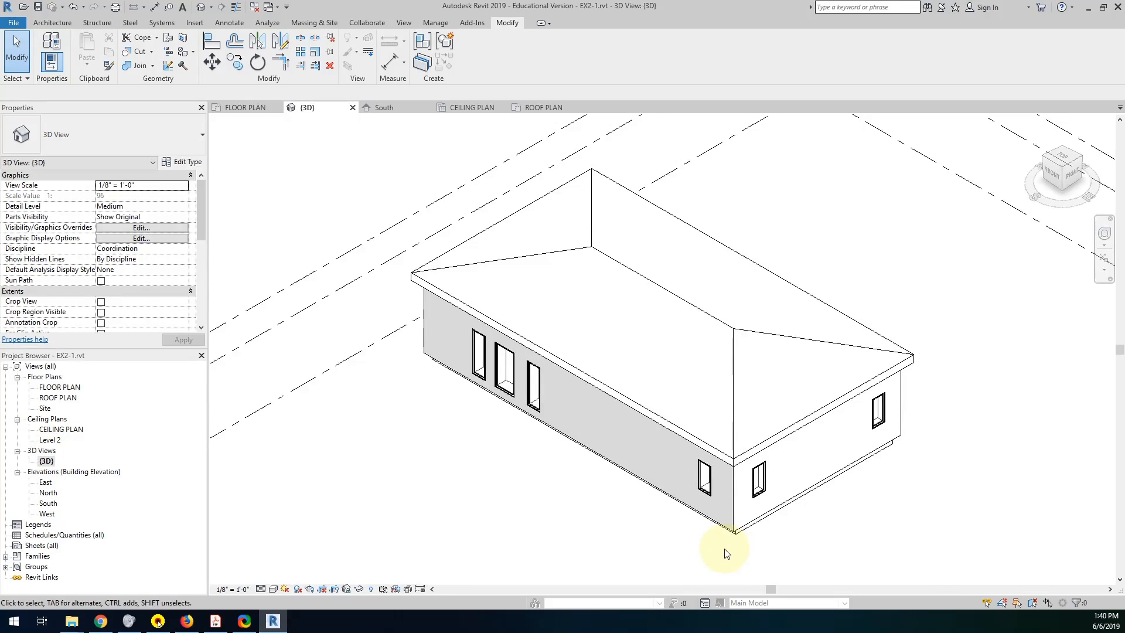
{"action": "scroll", "coordinate": [731, 556], "scroll_direction": "up", "scroll_amount": 3}
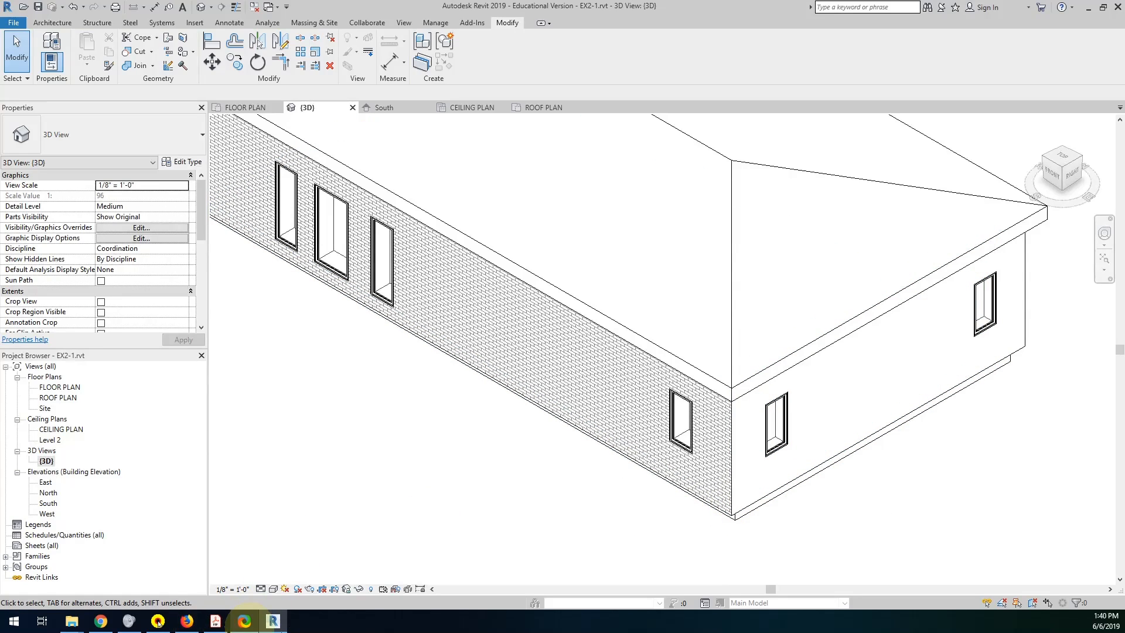
{"action": "mouse_move", "coordinate": [276, 626]}
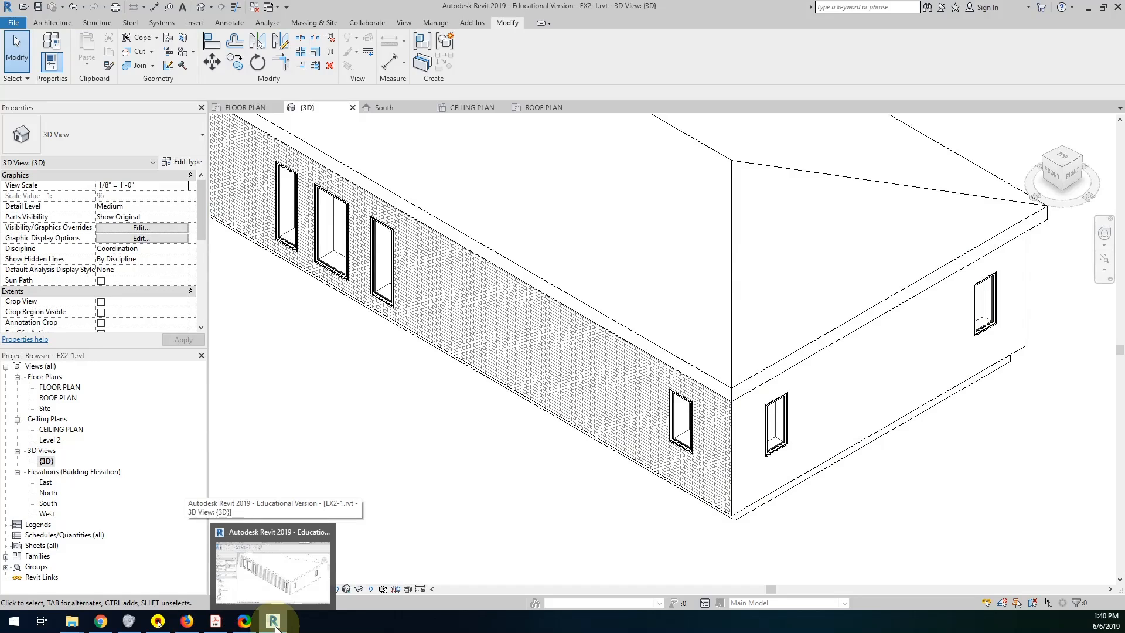
In the FLOOR PLAN view, enable selecting elements by face and open the Generic - 12" floor's boundary for editing.
{"action": "double_click", "coordinate": [61, 388]}
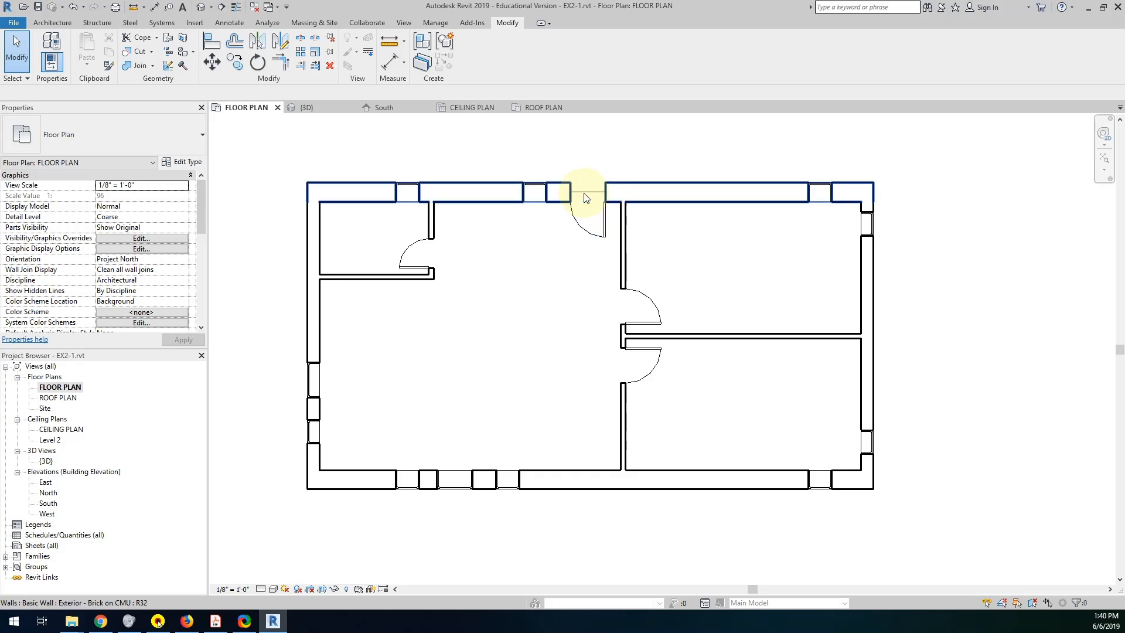
{"action": "left_click", "coordinate": [1033, 602]}
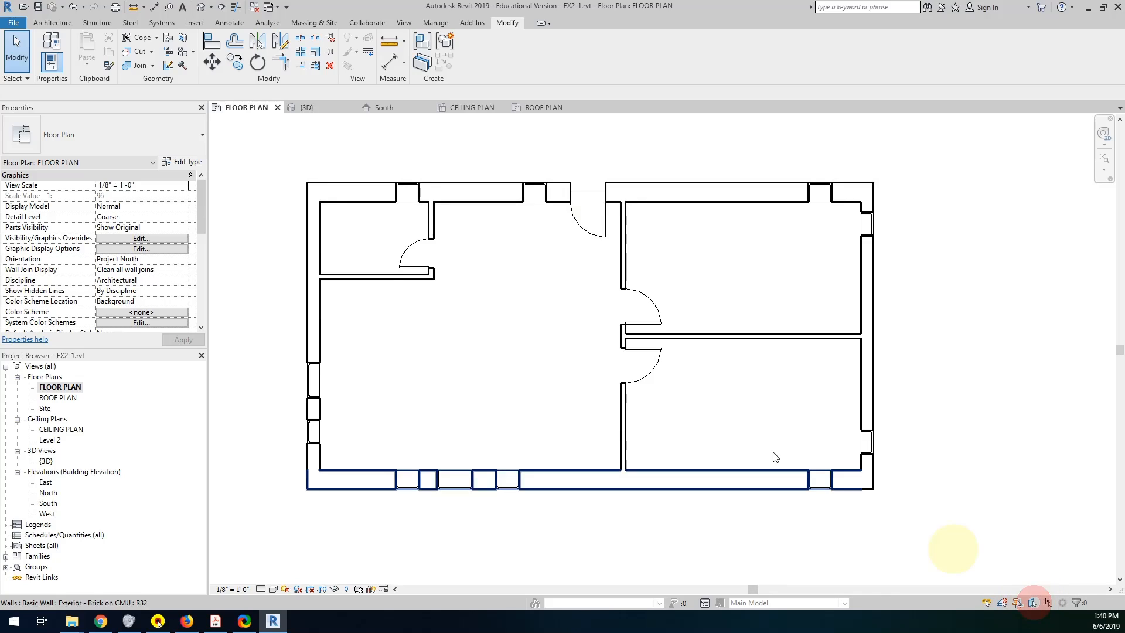
{"action": "double_click", "coordinate": [721, 396]}
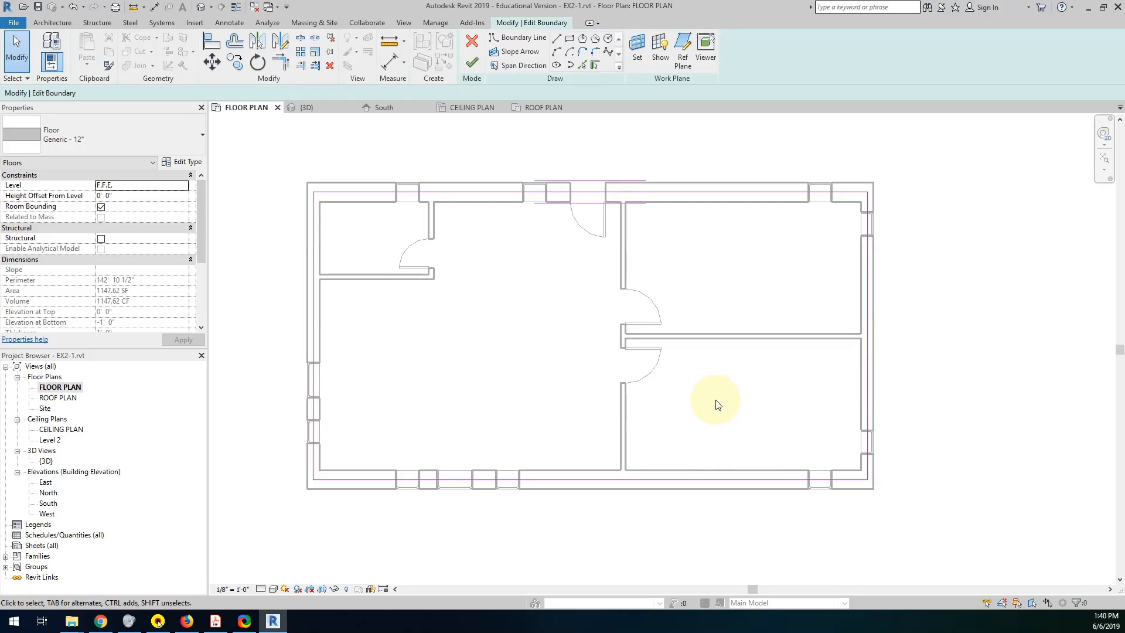
Align the floor's four boundary lines to the outside faces of the exterior walls and finish the boundary sketch.
{"action": "left_click", "coordinate": [212, 42]}
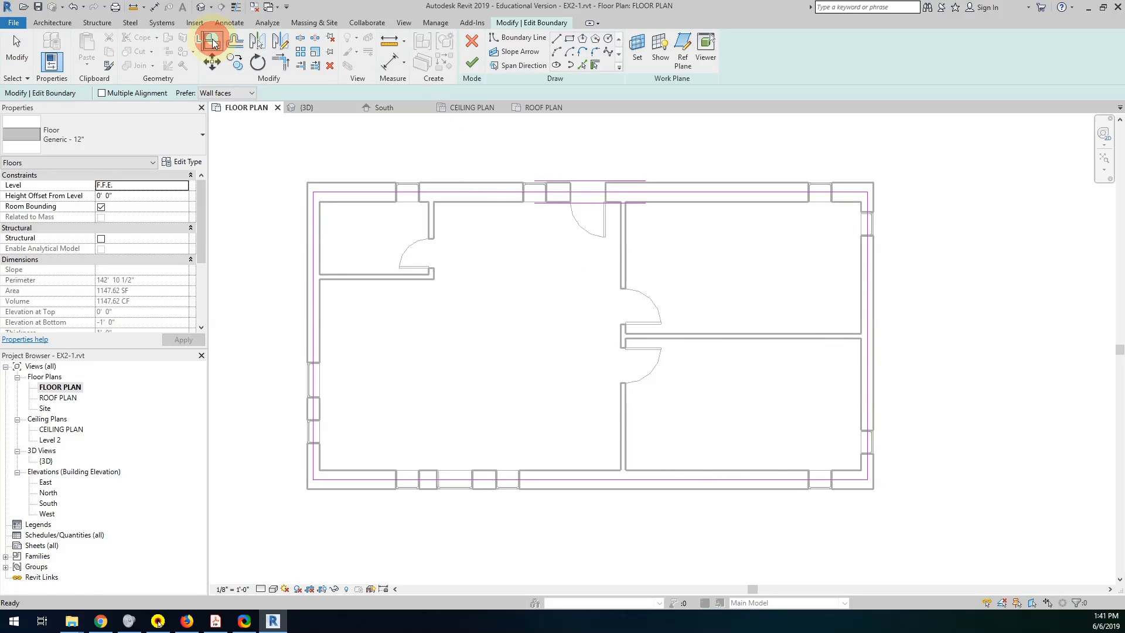
{"action": "left_click", "coordinate": [485, 181]}
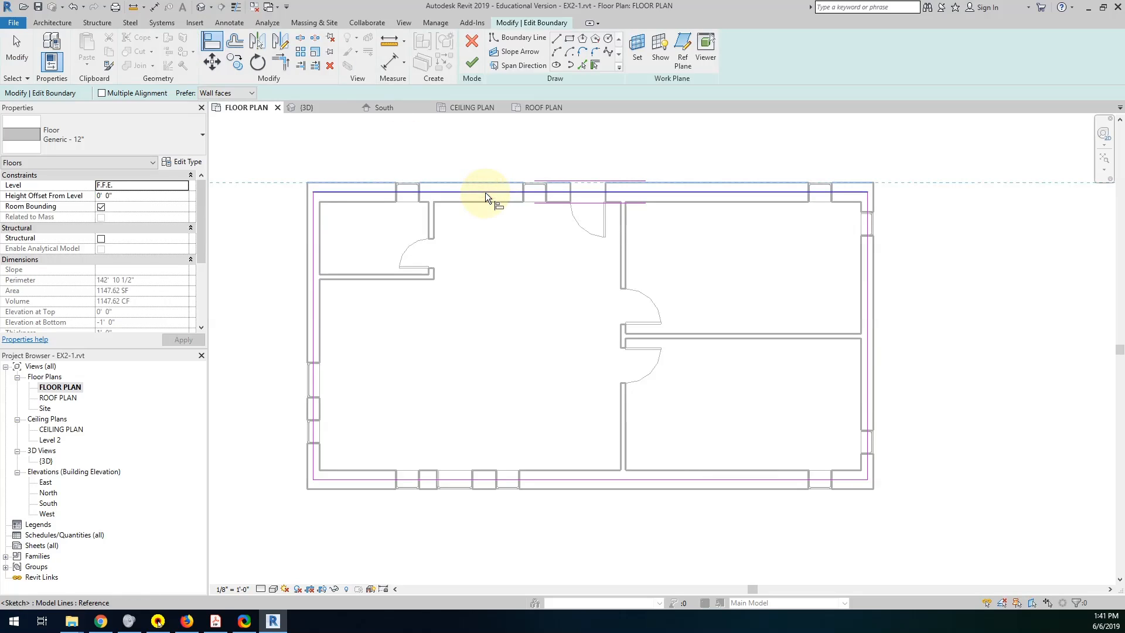
{"action": "left_click", "coordinate": [485, 192]}
{"action": "left_click", "coordinate": [874, 303]}
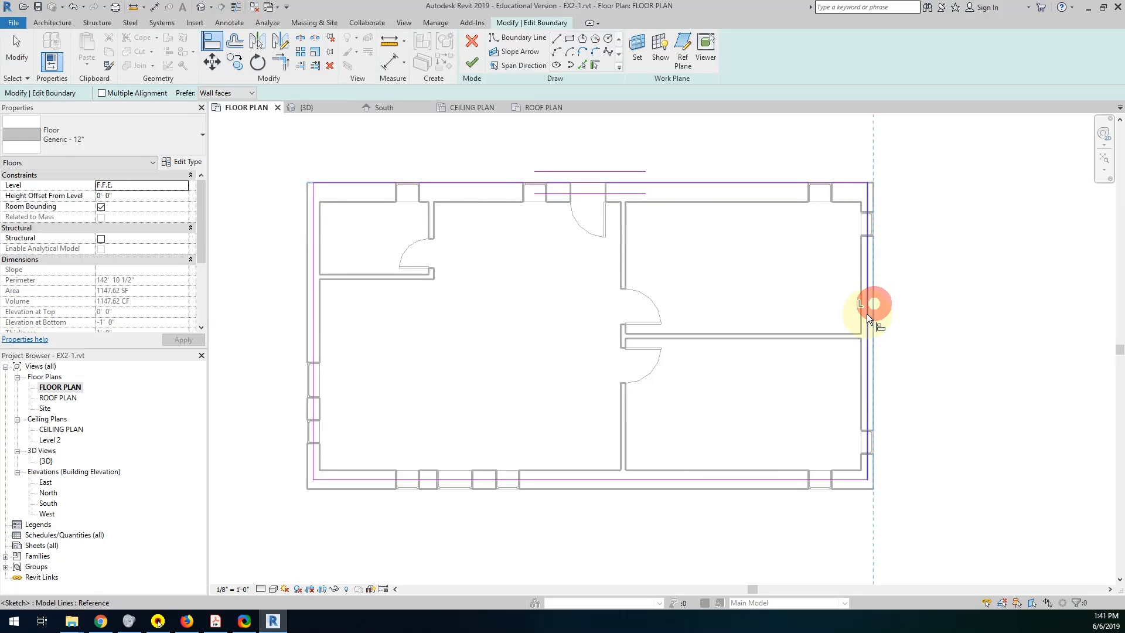
{"action": "left_click", "coordinate": [866, 314]}
{"action": "left_click", "coordinate": [739, 487]}
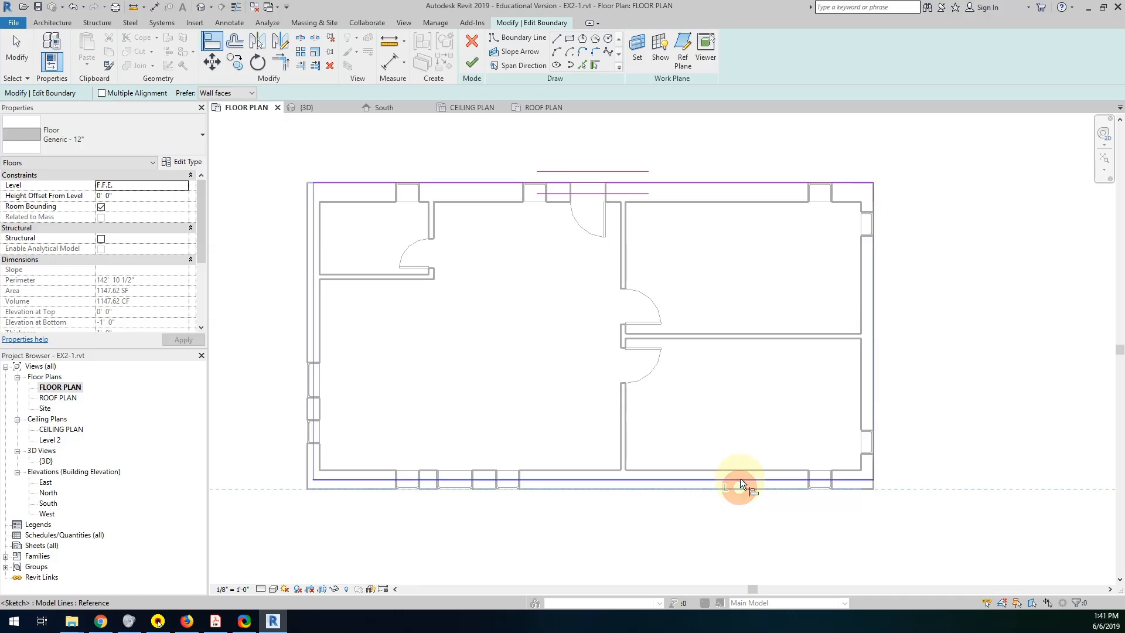
{"action": "left_click", "coordinate": [740, 478]}
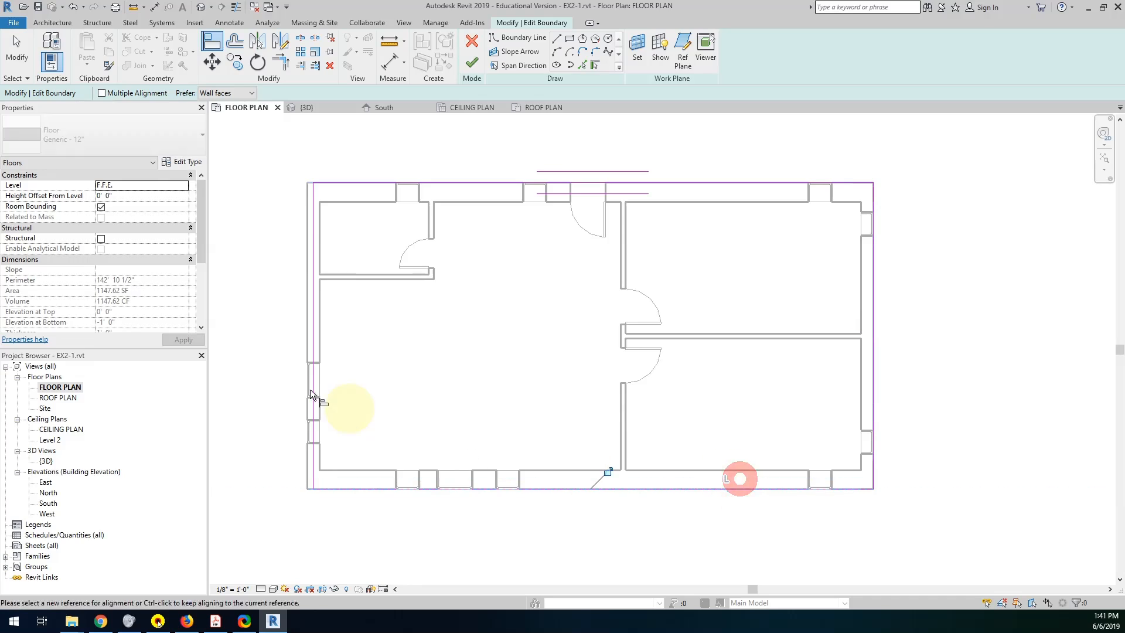
{"action": "left_click", "coordinate": [310, 350]}
{"action": "left_click", "coordinate": [314, 351]}
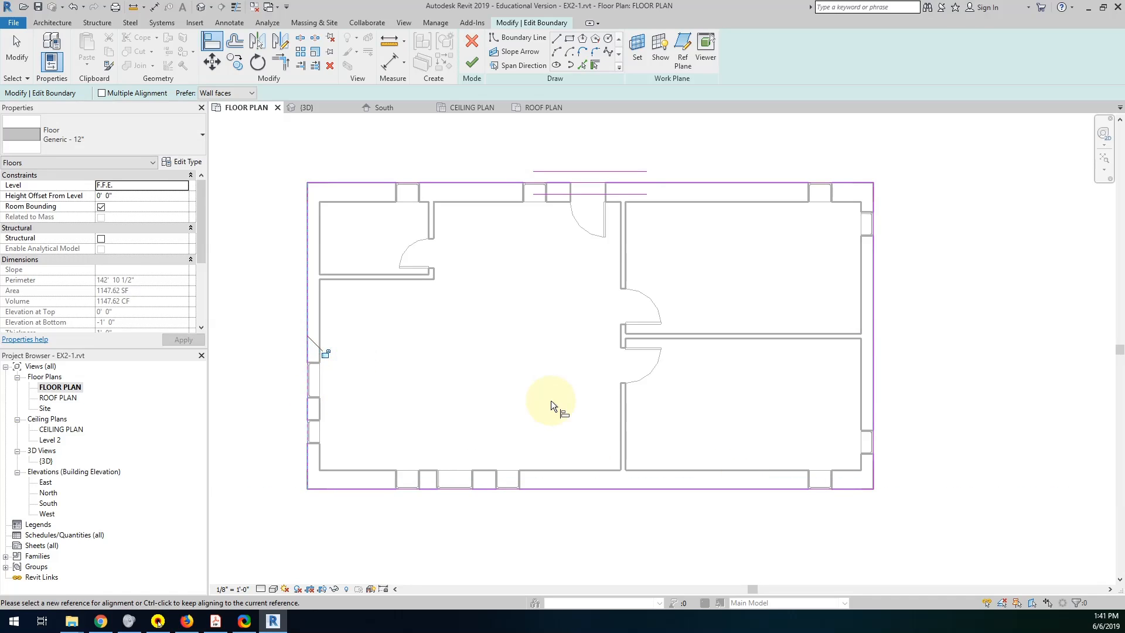
{"action": "left_click", "coordinate": [471, 62]}
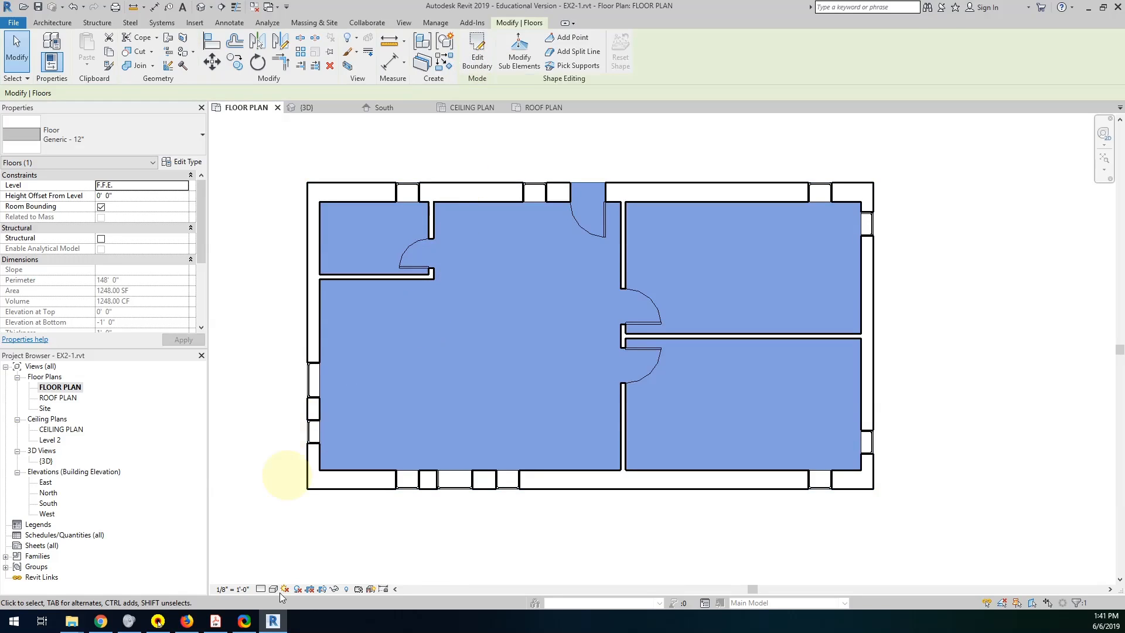
Set the FLOOR PLAN view's scale to 1/4" = 1'-0" and its detail level to Fine.
{"action": "mouse_move", "coordinate": [275, 627]}
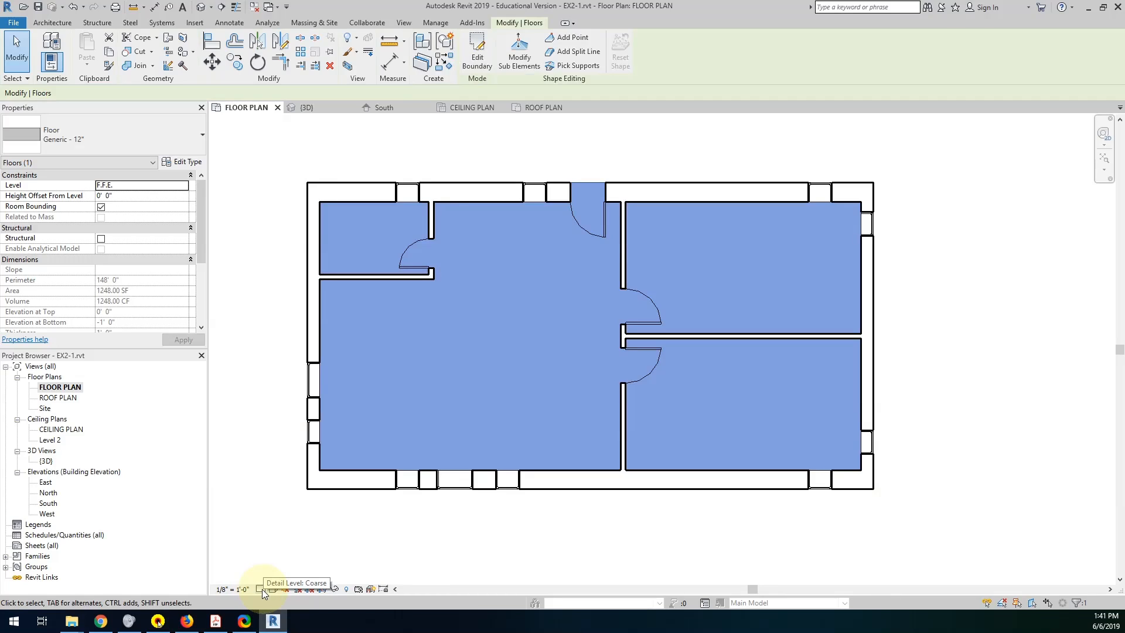
{"action": "left_click", "coordinate": [231, 588]}
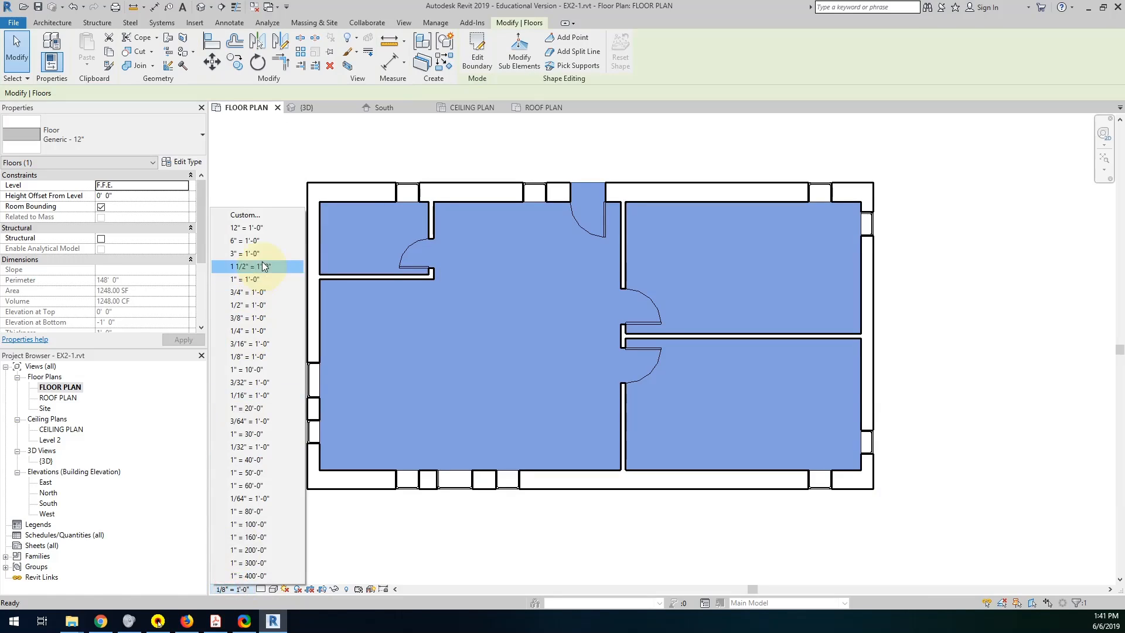
{"action": "left_click", "coordinate": [243, 330]}
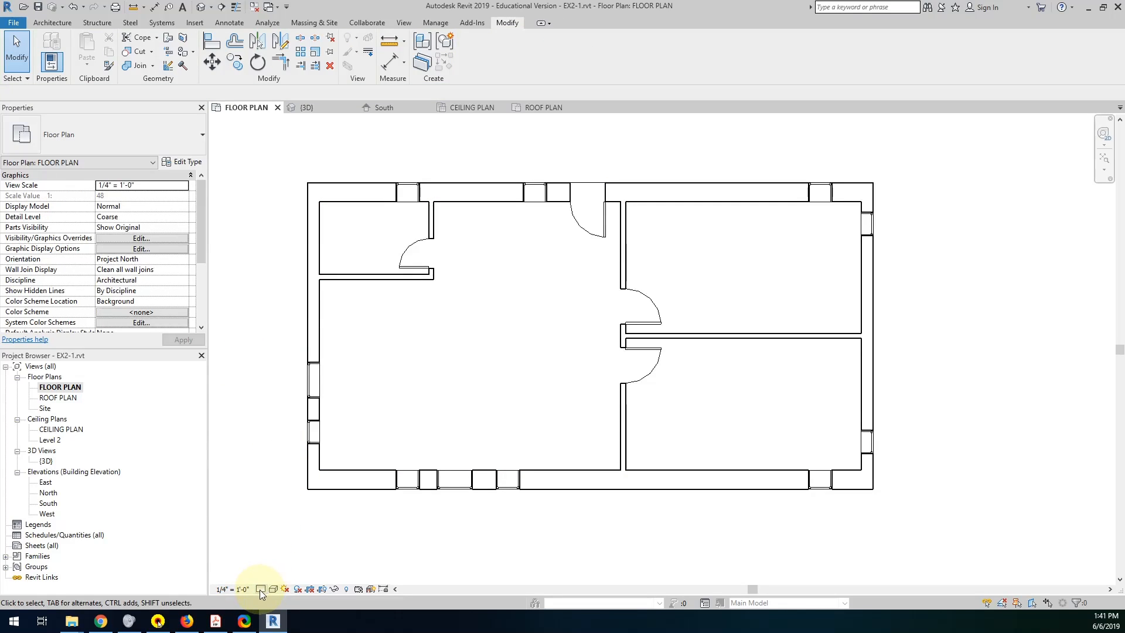
{"action": "left_click", "coordinate": [259, 590]}
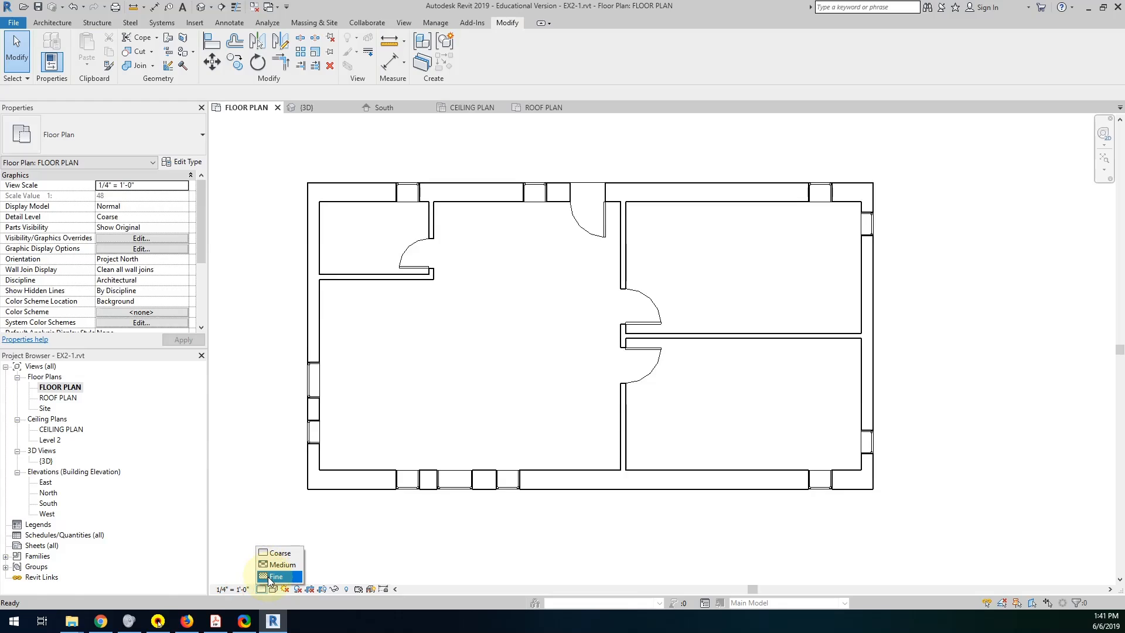
{"action": "left_click", "coordinate": [274, 577]}
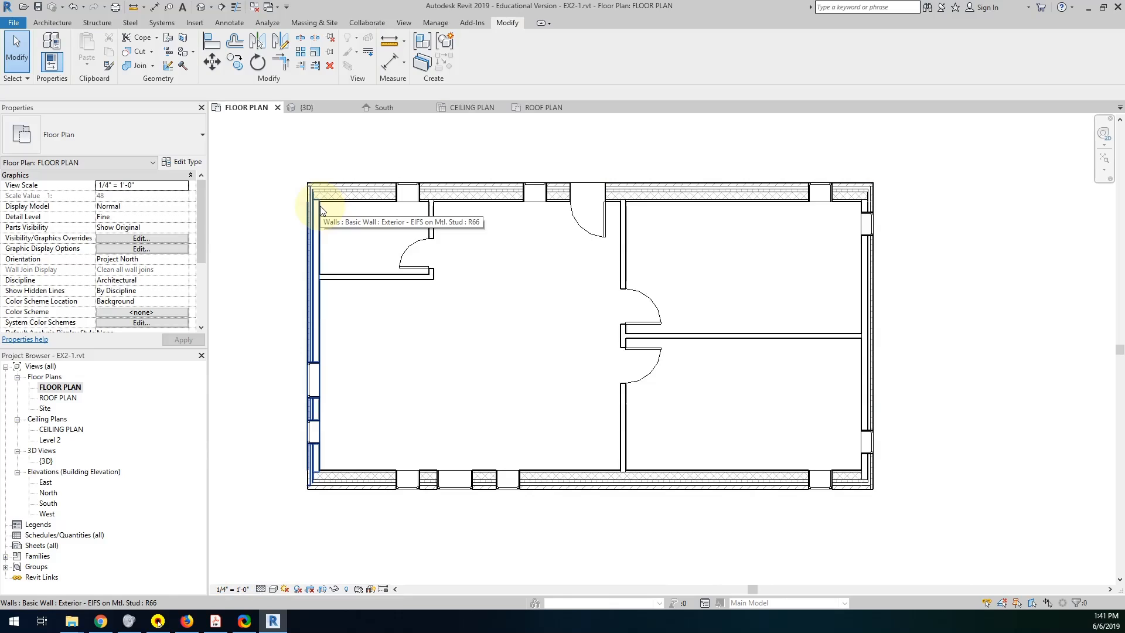
Check the miter wall joint requirement in the Project 1 PDF in Adobe Acrobat Reader and return to Revit.
{"action": "left_click", "coordinate": [273, 620]}
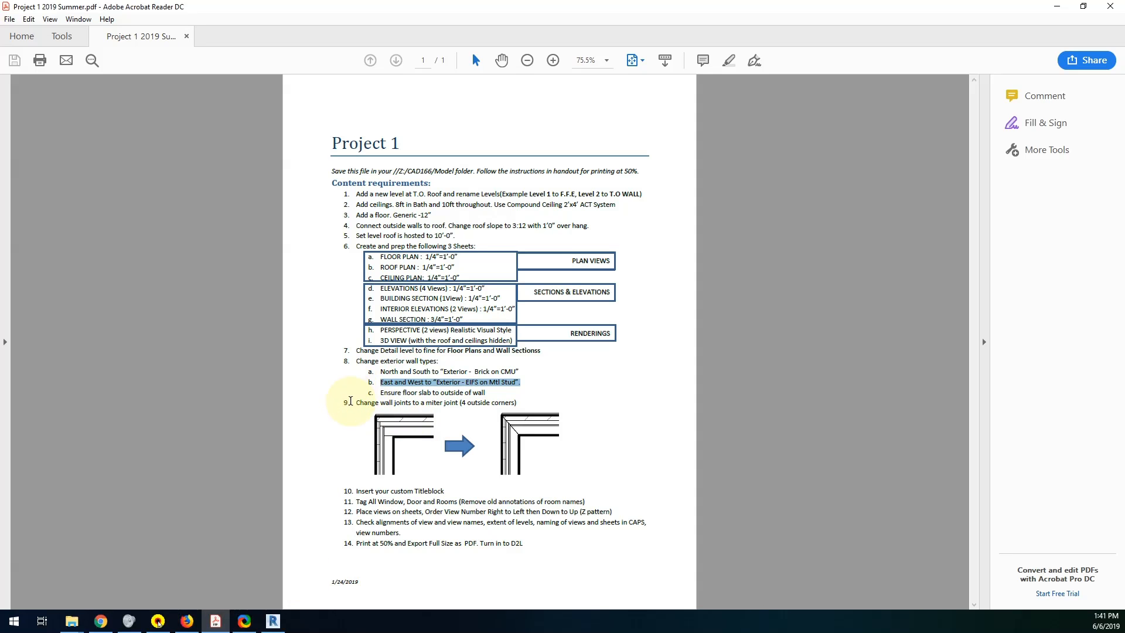
{"action": "left_click_drag", "start_coordinate": [356, 403], "coordinate": [509, 404]}
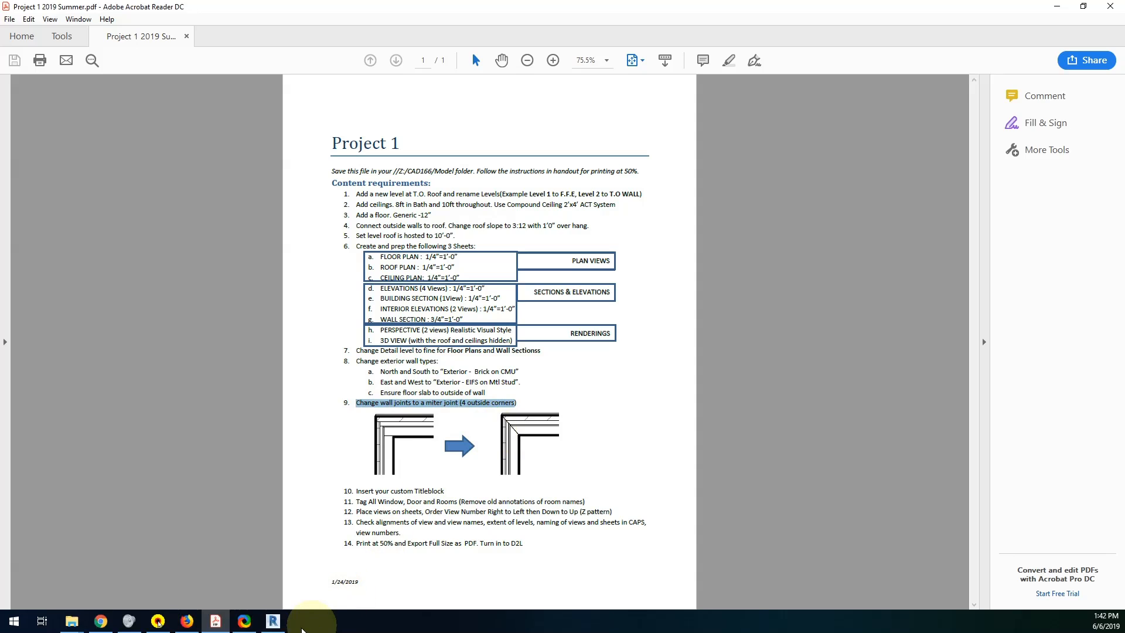
{"action": "mouse_move", "coordinate": [273, 623]}
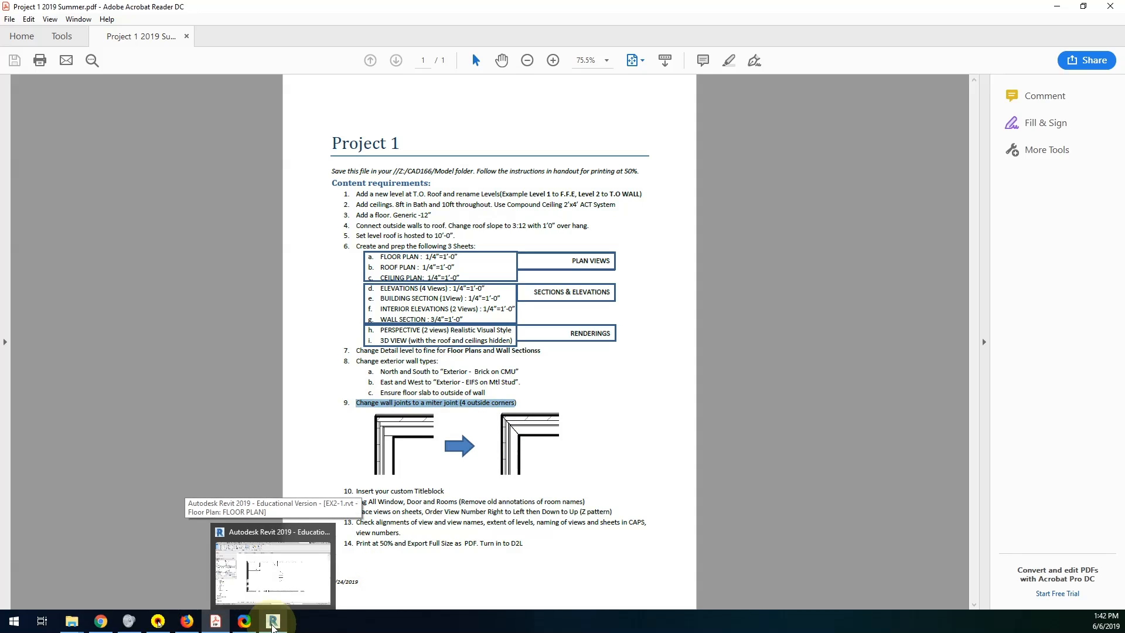
{"action": "left_click", "coordinate": [273, 624]}
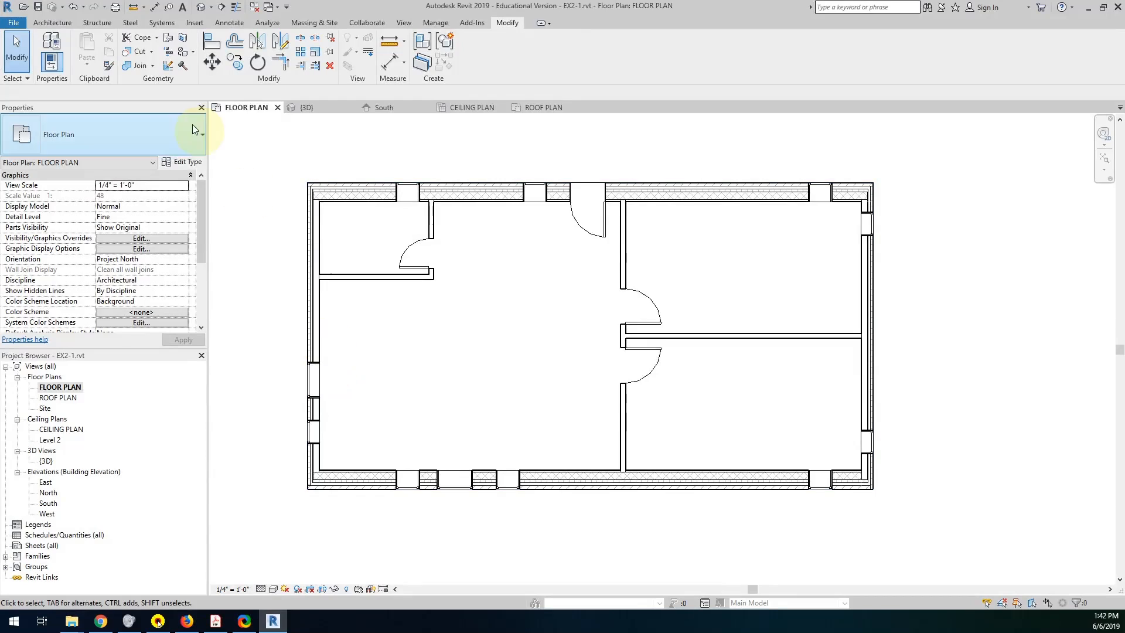
Change the wall joins at the building's four outside corners to Miter.
{"action": "left_click", "coordinate": [168, 67]}
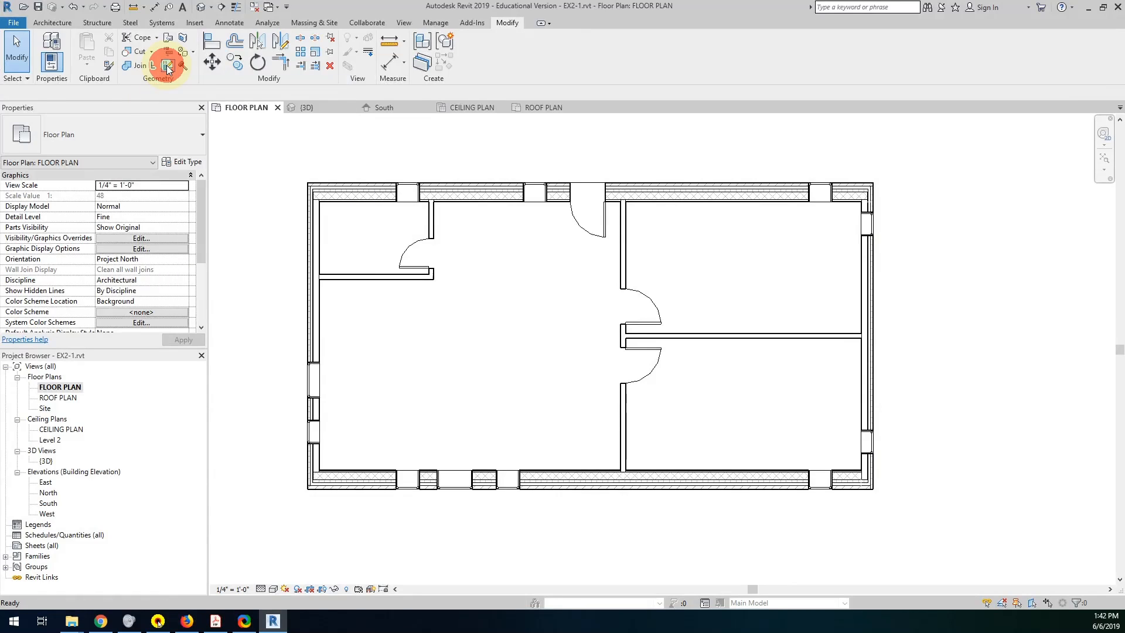
{"action": "left_click", "coordinate": [313, 195]}
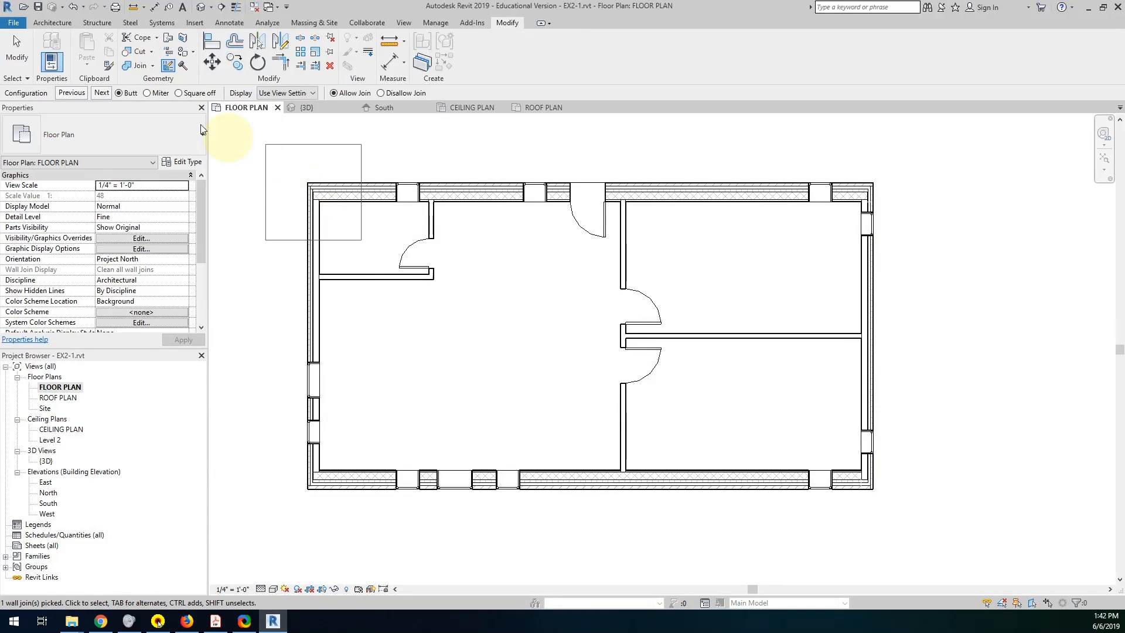
{"action": "left_click", "coordinate": [147, 94]}
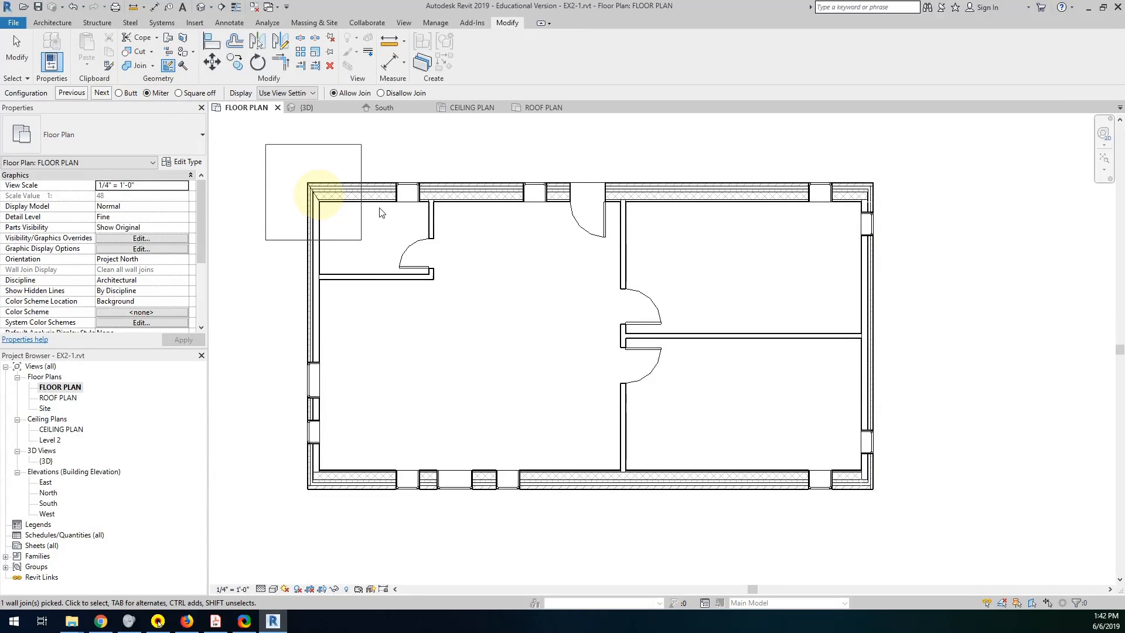
{"action": "left_click", "coordinate": [861, 192]}
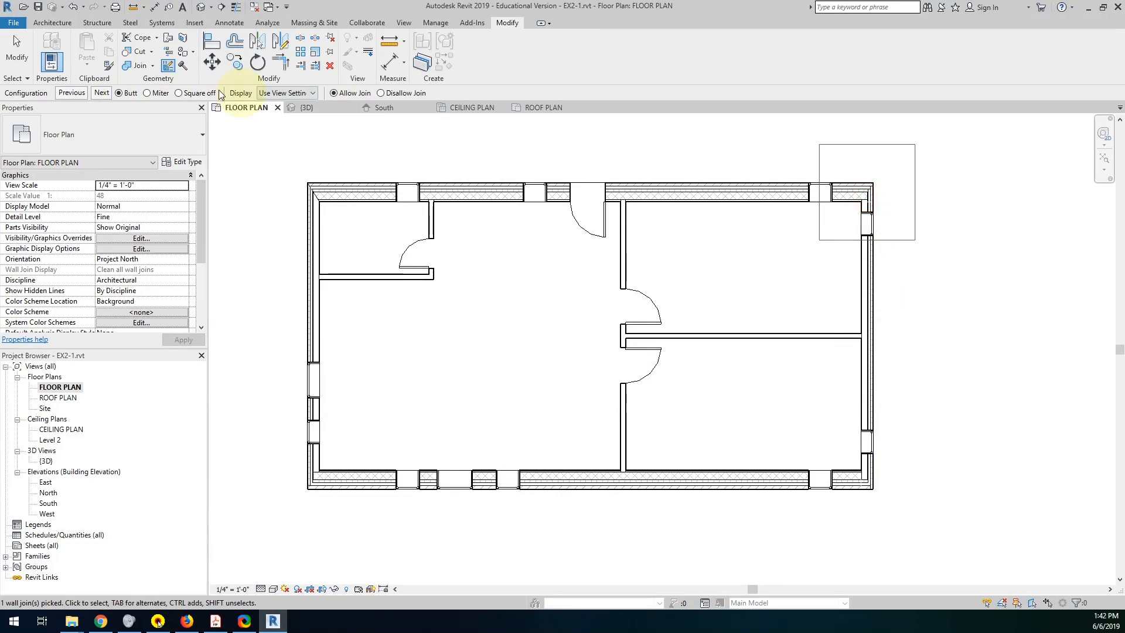
{"action": "left_click", "coordinate": [860, 471]}
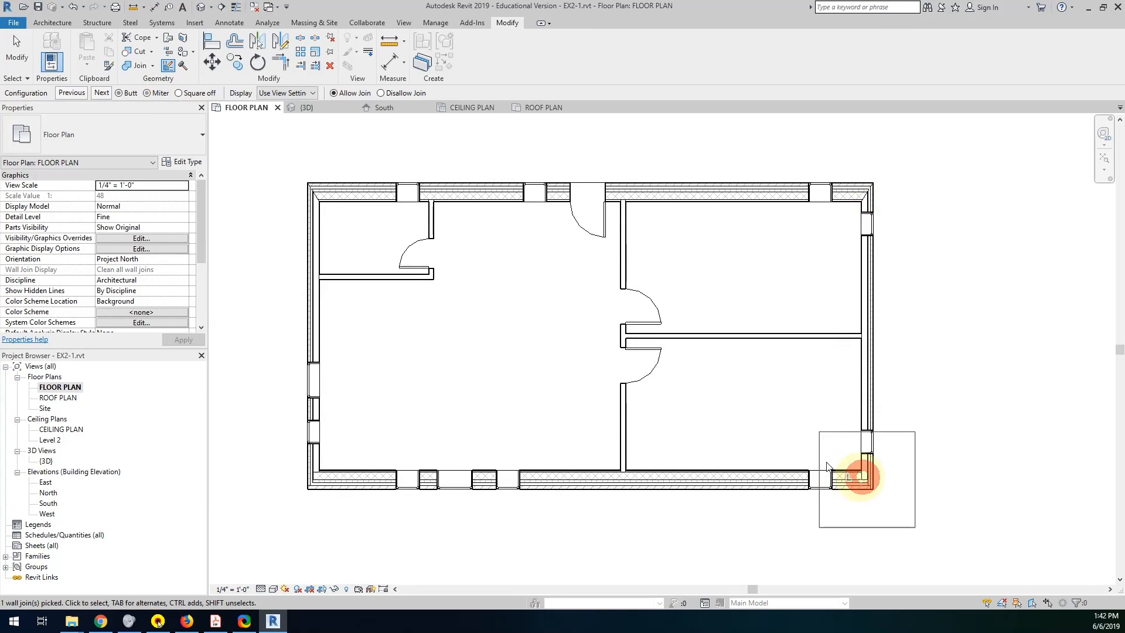
{"action": "left_click", "coordinate": [322, 486]}
{"action": "left_click", "coordinate": [157, 93]}
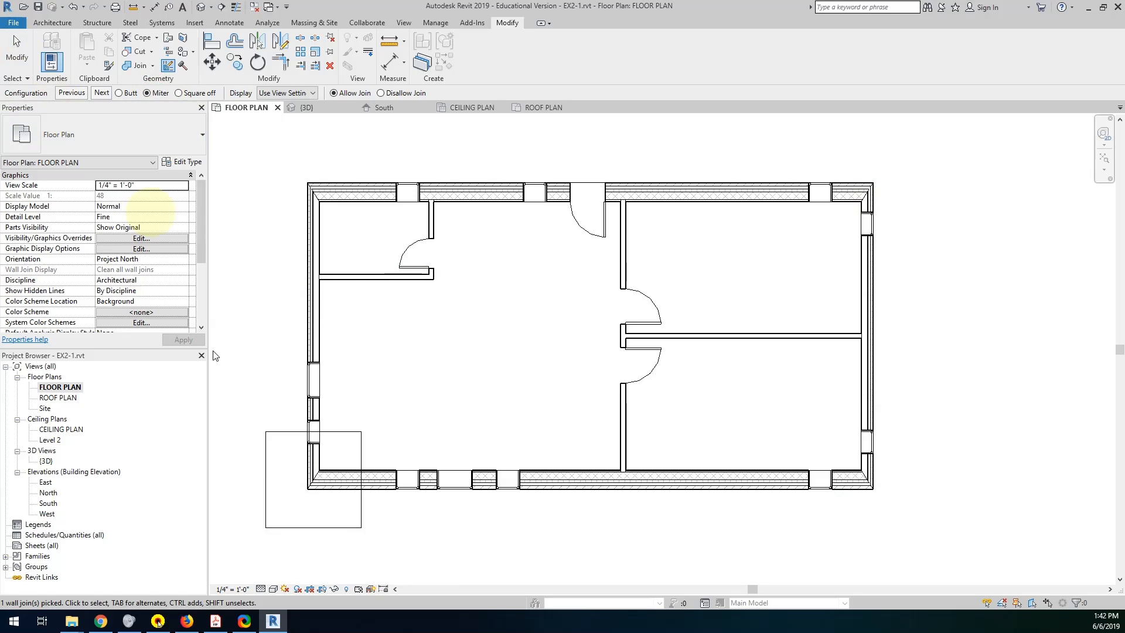
Check the custom titleblock requirement in the Project 1 PDF, return to Revit and start a new sheet.
{"action": "left_click", "coordinate": [217, 619]}
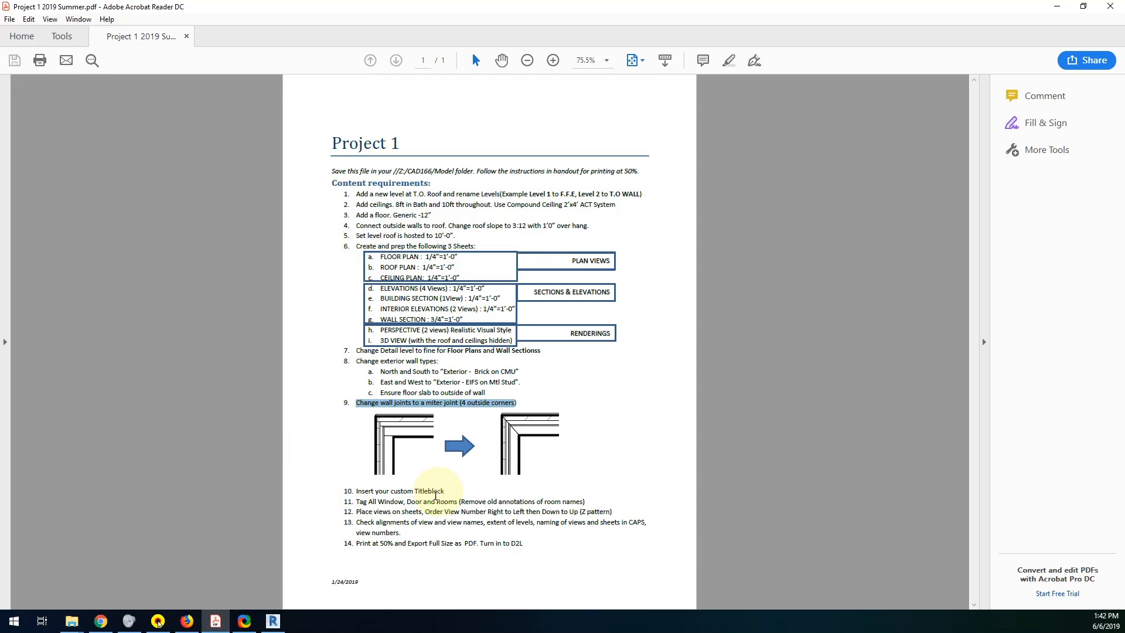
{"action": "left_click", "coordinate": [273, 620]}
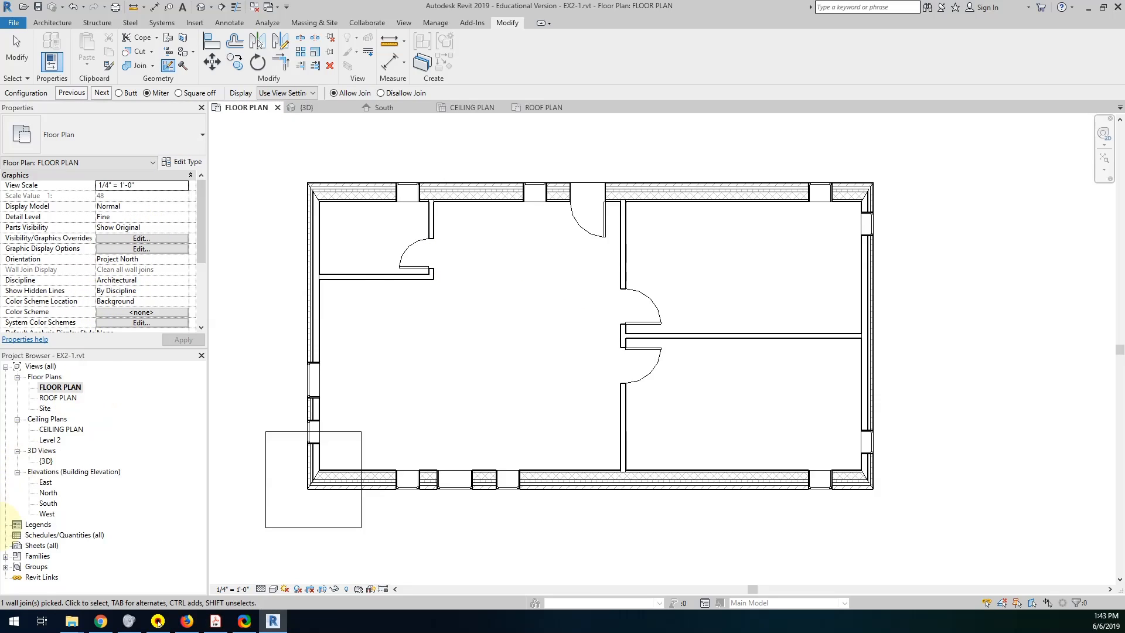
{"action": "left_click", "coordinate": [34, 546]}
{"action": "right_click", "coordinate": [16, 548]}
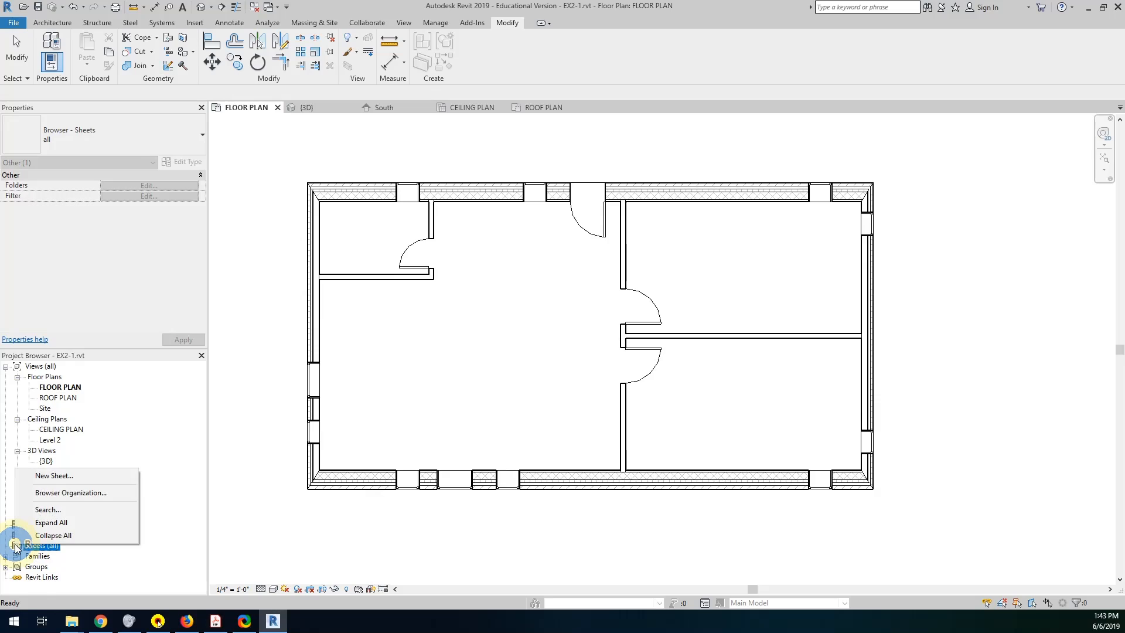
{"action": "left_click", "coordinate": [52, 477]}
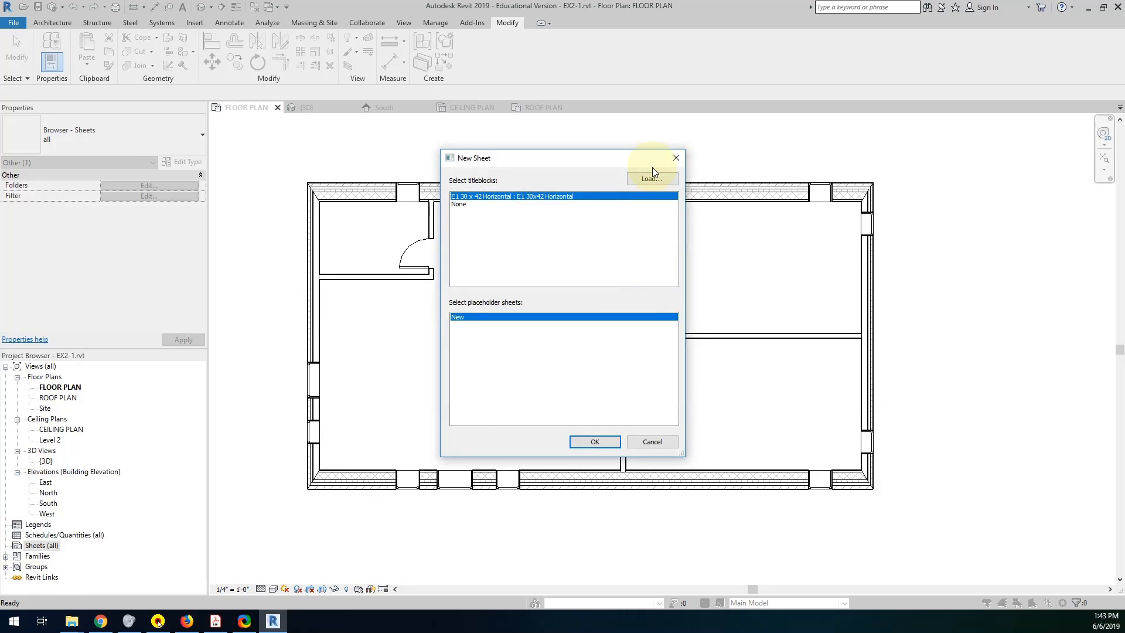
Load Title Block Arch D.rfa from the Families folder in CAD_166_2019 Summer and create the new sheet with it.
{"action": "left_click", "coordinate": [651, 178]}
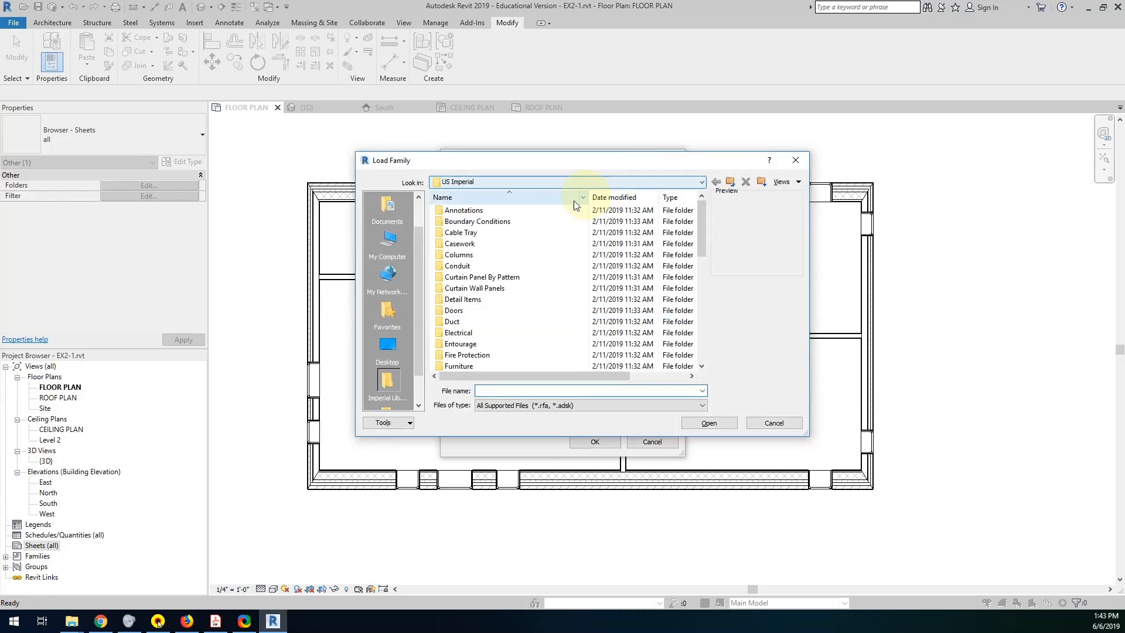
{"action": "left_click", "coordinate": [664, 183]}
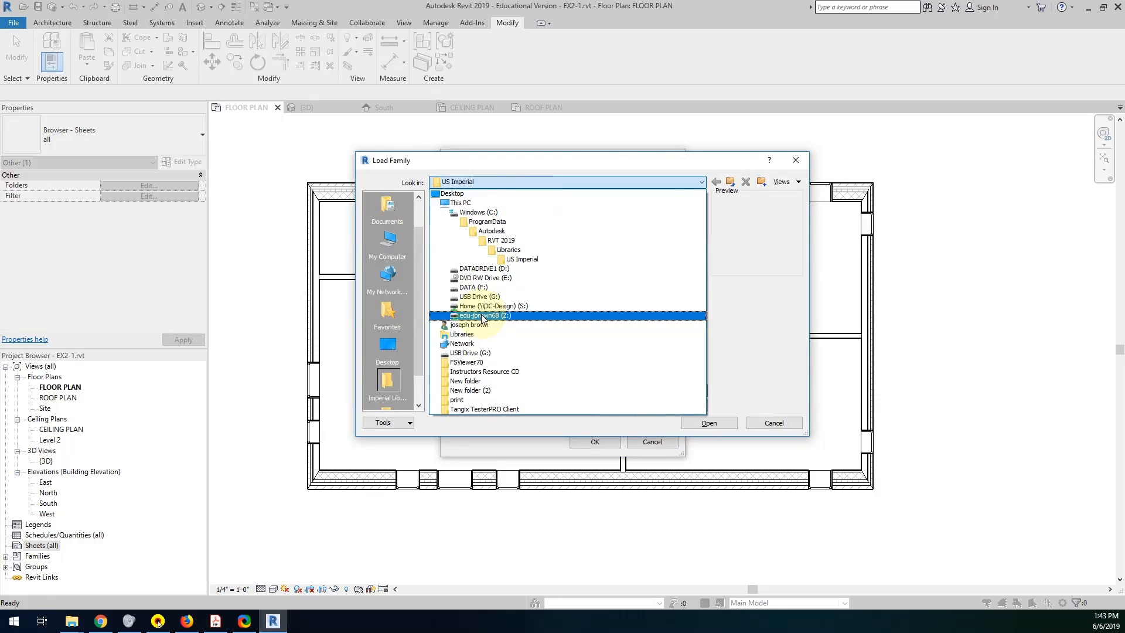
{"action": "left_click", "coordinate": [480, 316]}
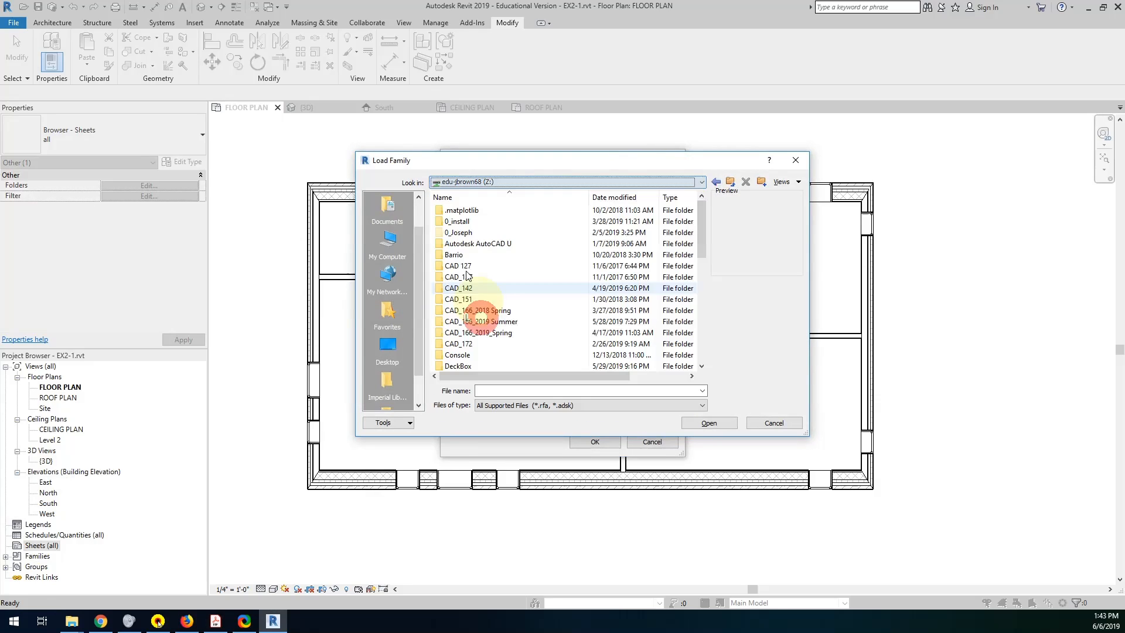
{"action": "left_click", "coordinate": [458, 326]}
{"action": "double_click", "coordinate": [458, 326]}
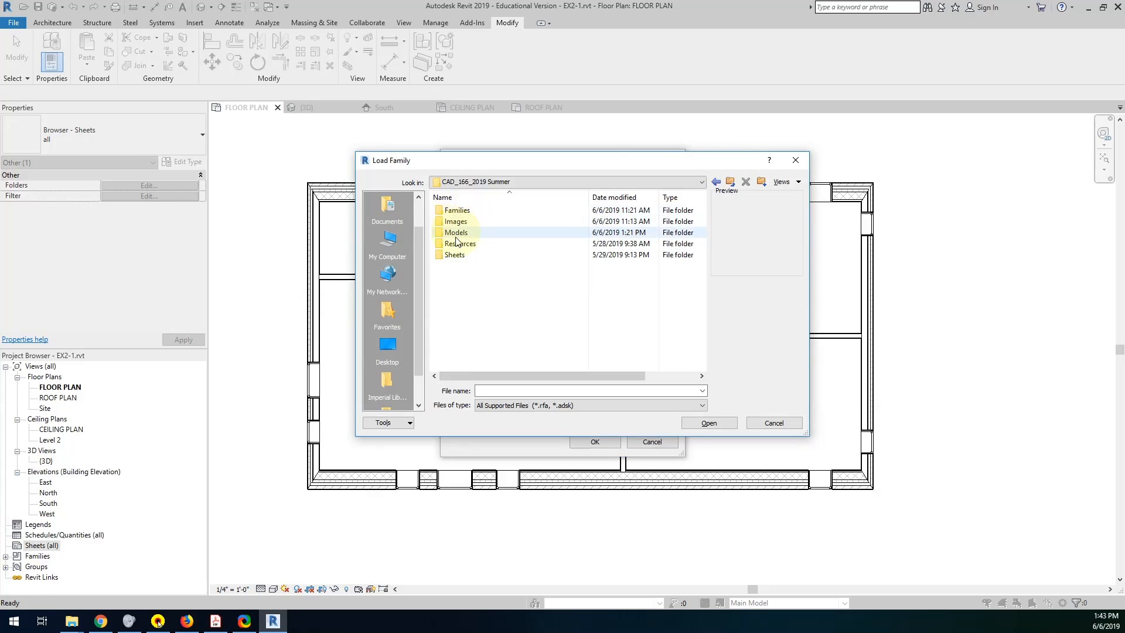
{"action": "double_click", "coordinate": [457, 210]}
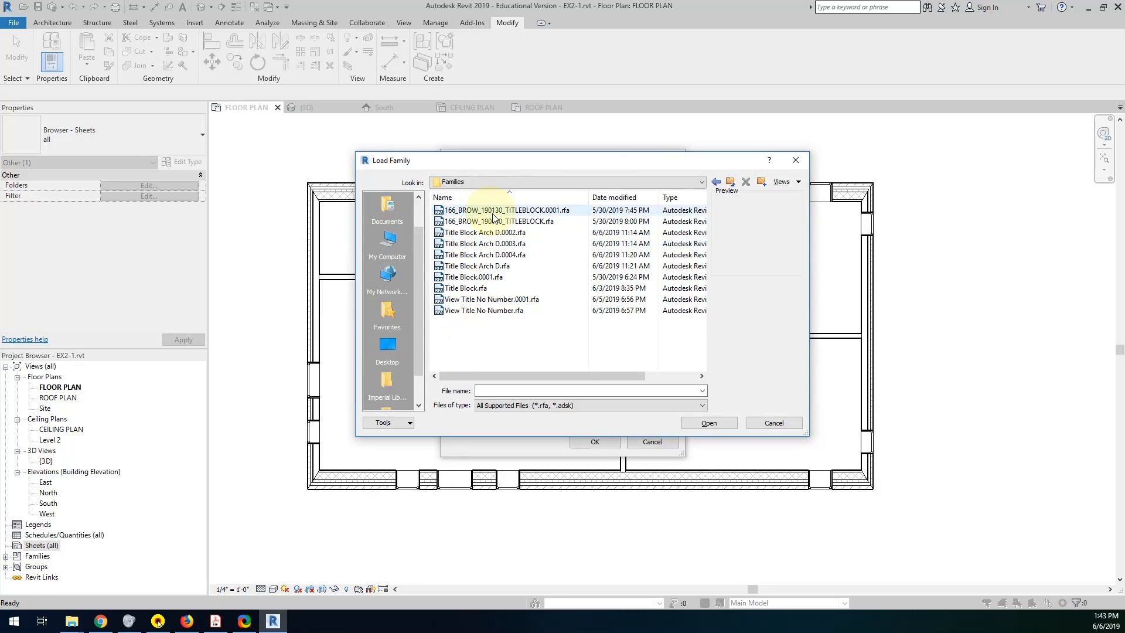
{"action": "double_click", "coordinate": [495, 266]}
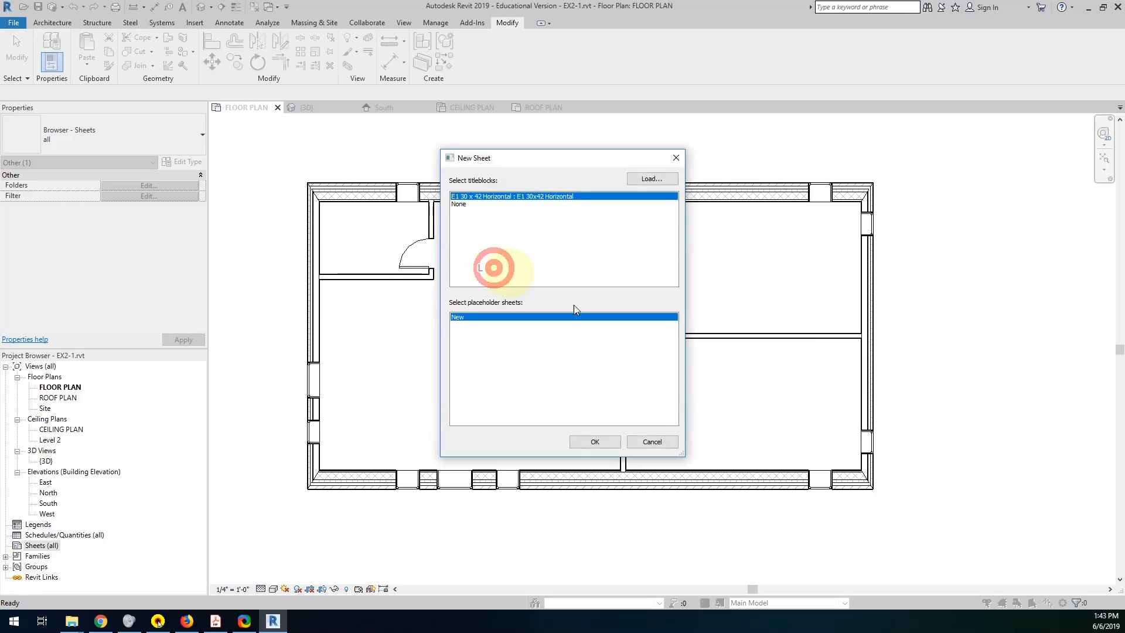
{"action": "left_click", "coordinate": [595, 442]}
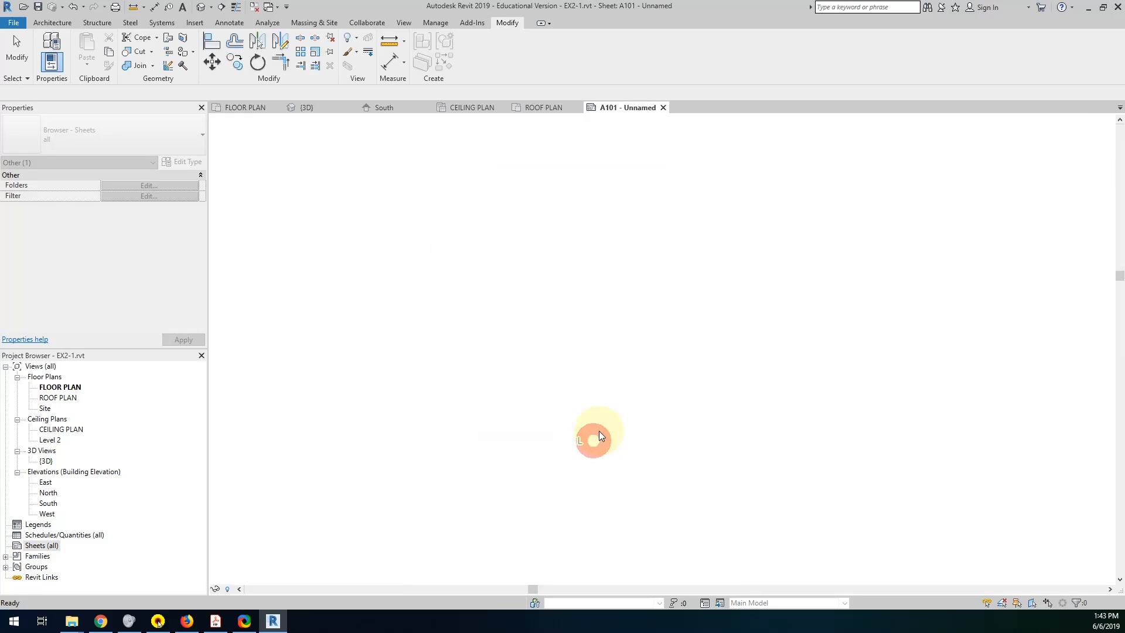
Examine the company and project information fields in the new sheet's titleblock.
{"action": "middle_click_drag", "start_coordinate": [909, 352], "coordinate": [877, 358]}
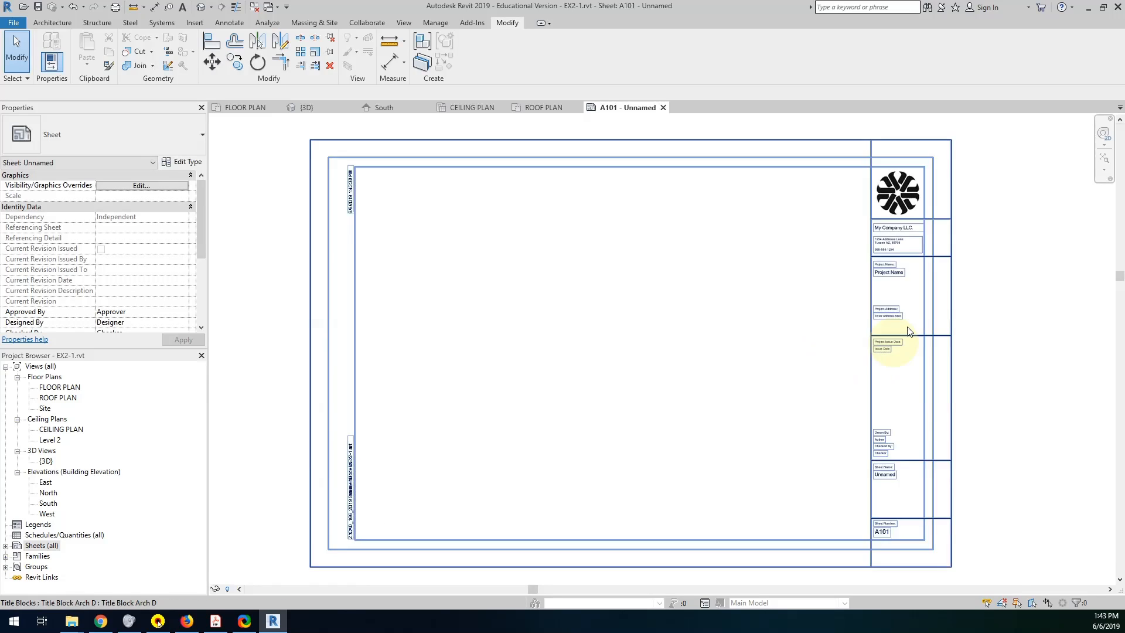
{"action": "scroll", "coordinate": [904, 297], "scroll_direction": "up", "scroll_amount": 2}
{"action": "scroll", "coordinate": [900, 279], "scroll_direction": "up", "scroll_amount": 3}
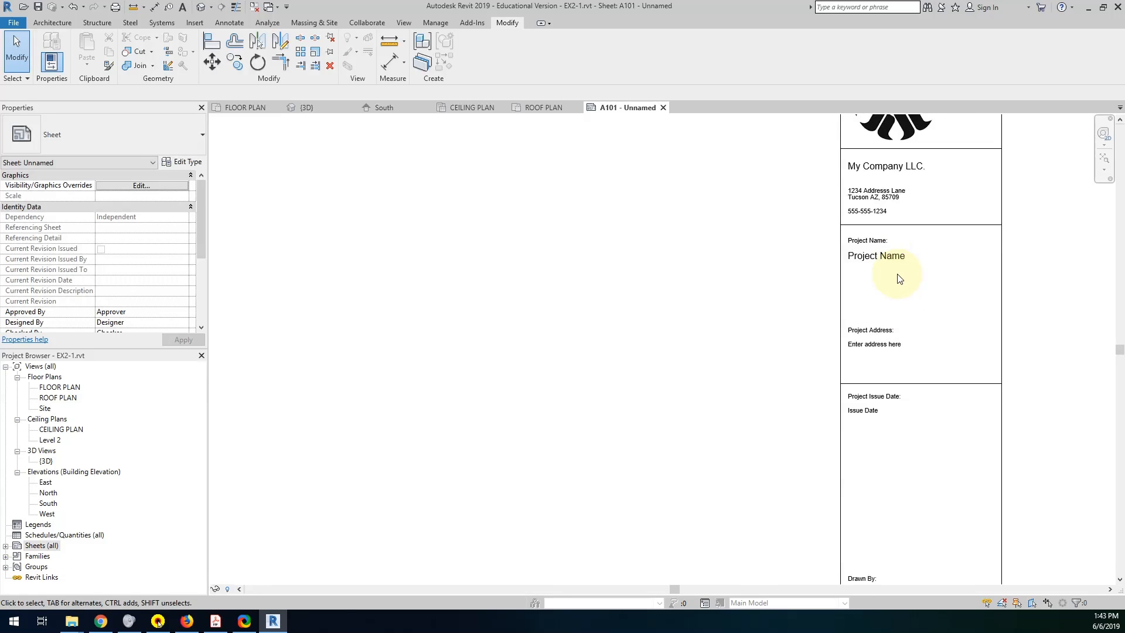
Set the project name in the sheet's titleblock to LAKE HOUSE.
{"action": "left_click", "coordinate": [891, 364]}
{"action": "left_click", "coordinate": [884, 252]}
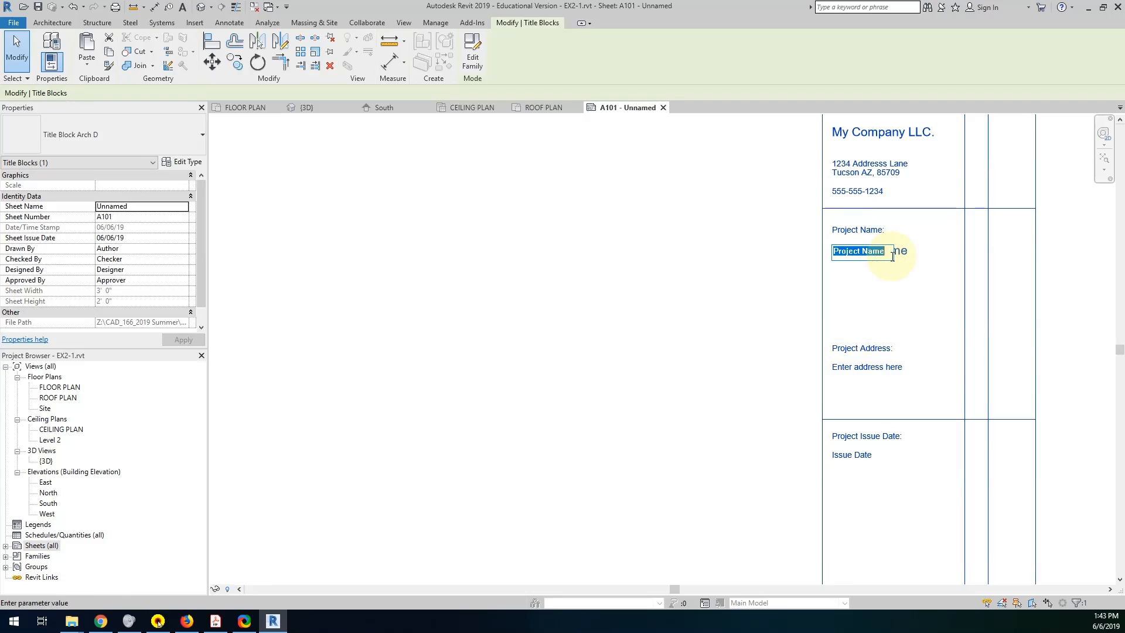
{"action": "type", "text": "LAKE"}
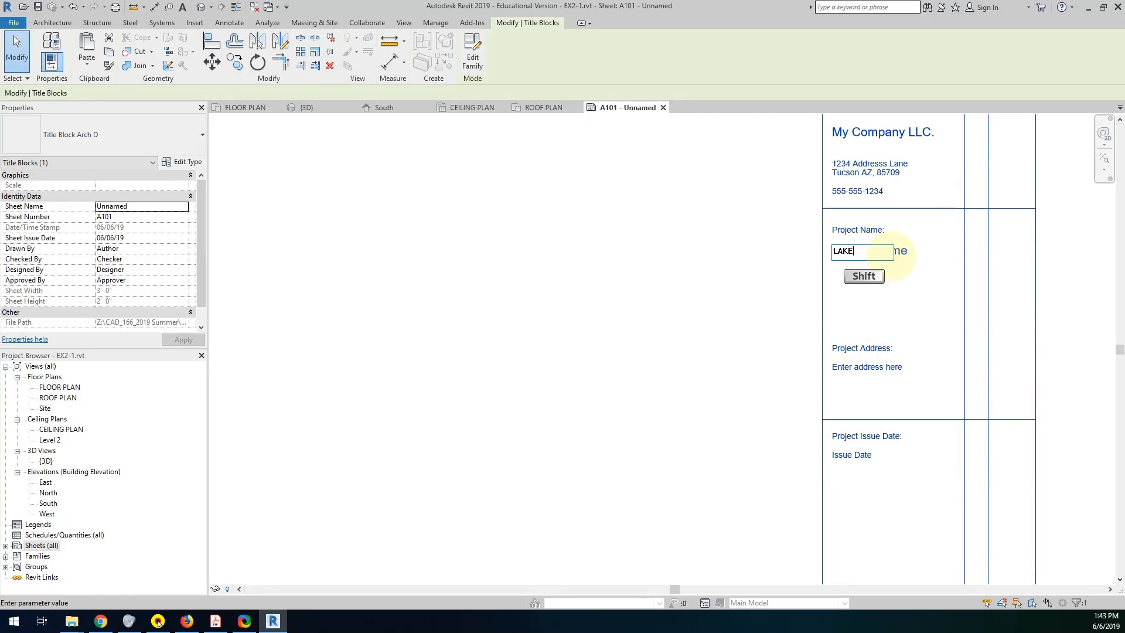
{"action": "type", "text": " HOUSE"}
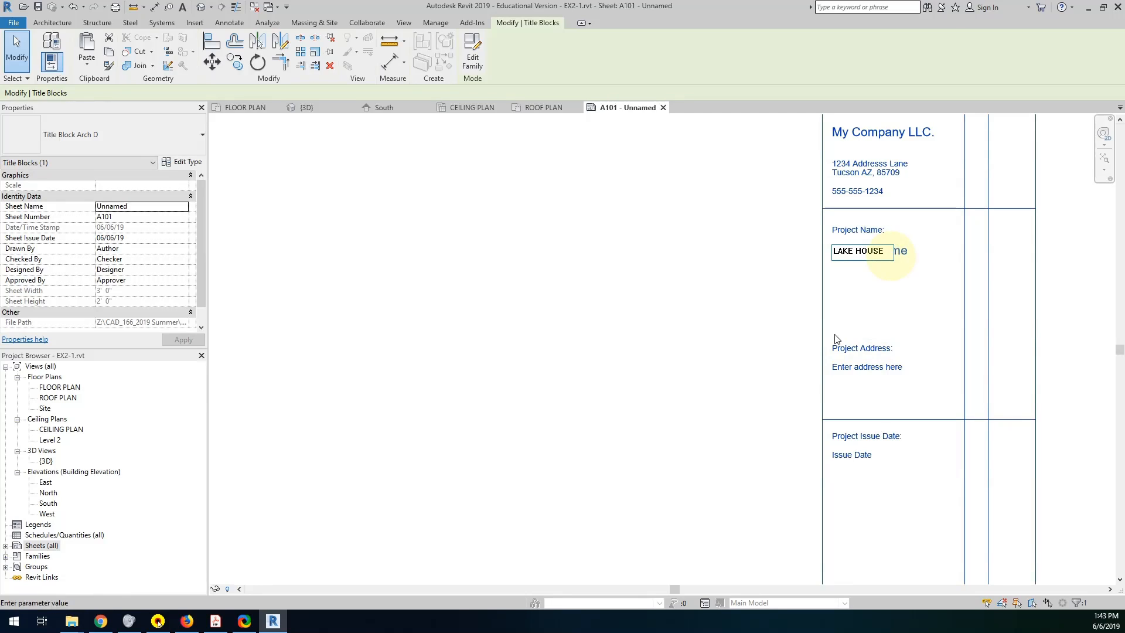
Replace the titleblock's project address placeholder with the project's street address, city, state, ZIP code and phone number.
{"action": "left_click", "coordinate": [848, 368]}
{"action": "left_click", "coordinate": [850, 369]}
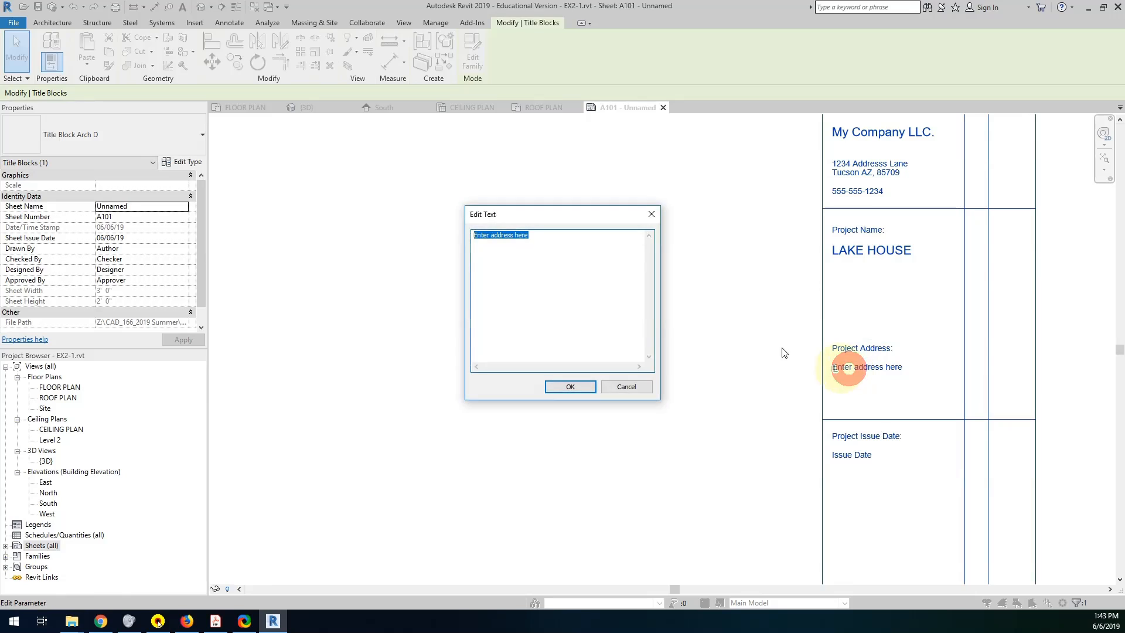
{"action": "type", "text": "1234"}
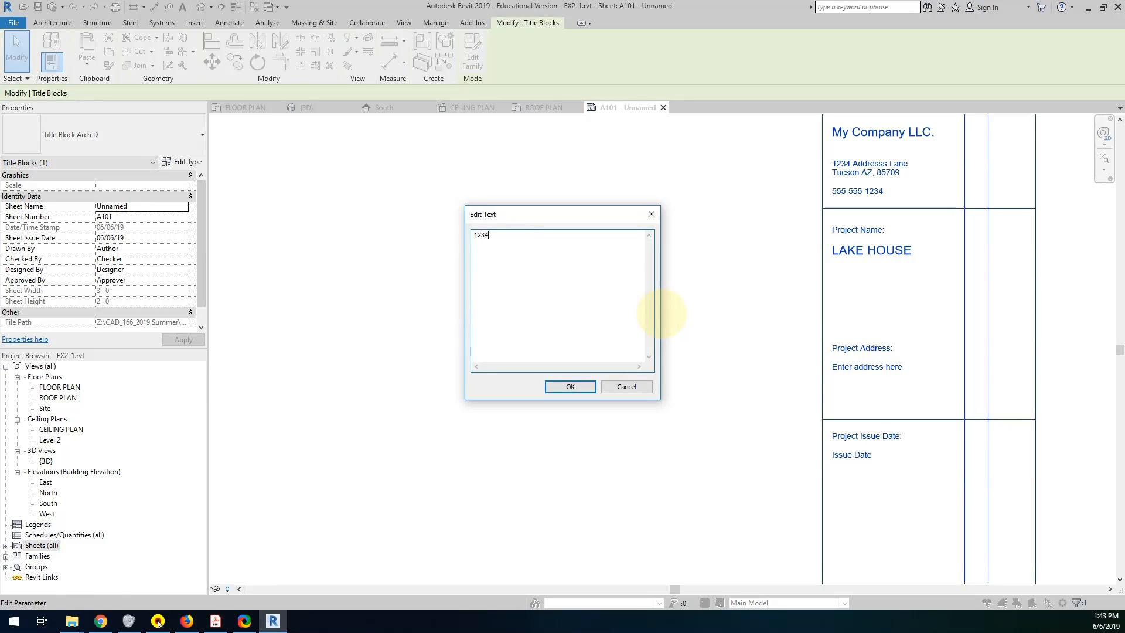
{"action": "type", "text": " N Stone Ave"}
{"action": "key", "text": "Return"}
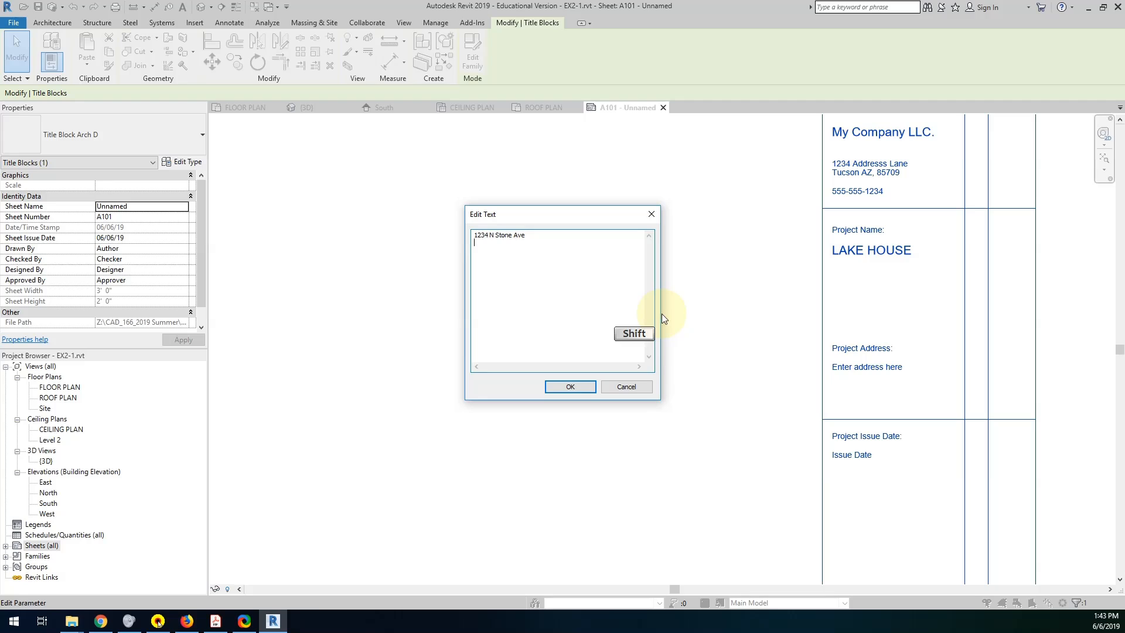
{"action": "type", "text": "Tucson AZ, 12345"}
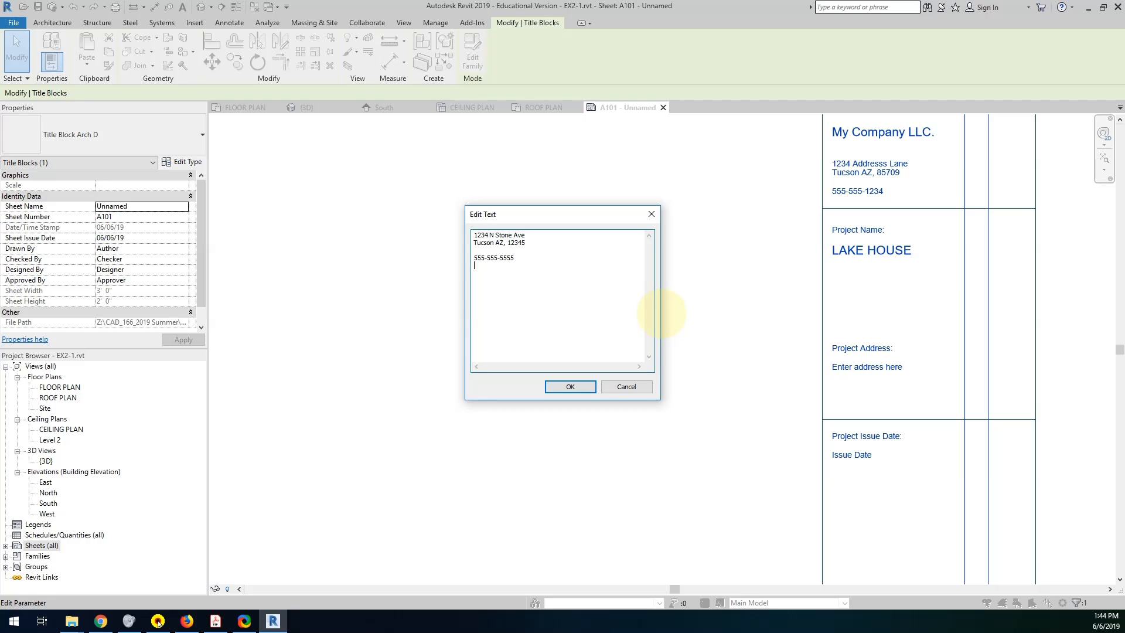
{"action": "left_click", "coordinate": [575, 386]}
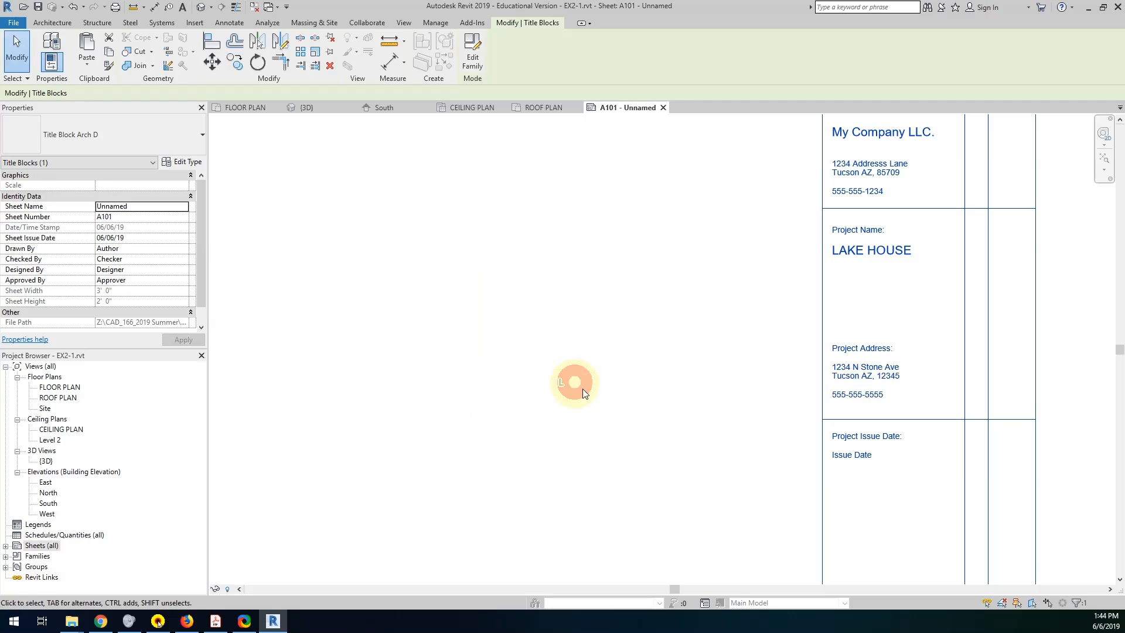
Set the project issue date in the titleblock to 6/05/2019.
{"action": "middle_click_drag", "start_coordinate": [860, 502], "coordinate": [866, 396]}
{"action": "left_click", "coordinate": [859, 350]}
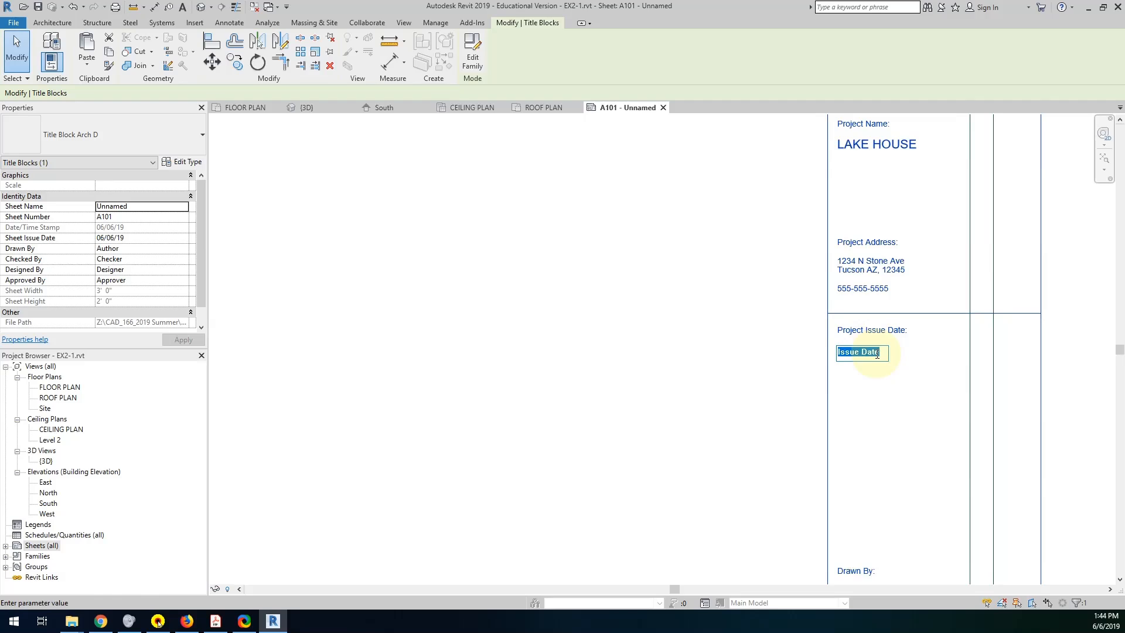
{"action": "type", "text": "6/05/2019"}
{"action": "left_click", "coordinate": [783, 505]}
{"action": "scroll", "coordinate": [816, 537], "scroll_direction": "down", "scroll_amount": 2}
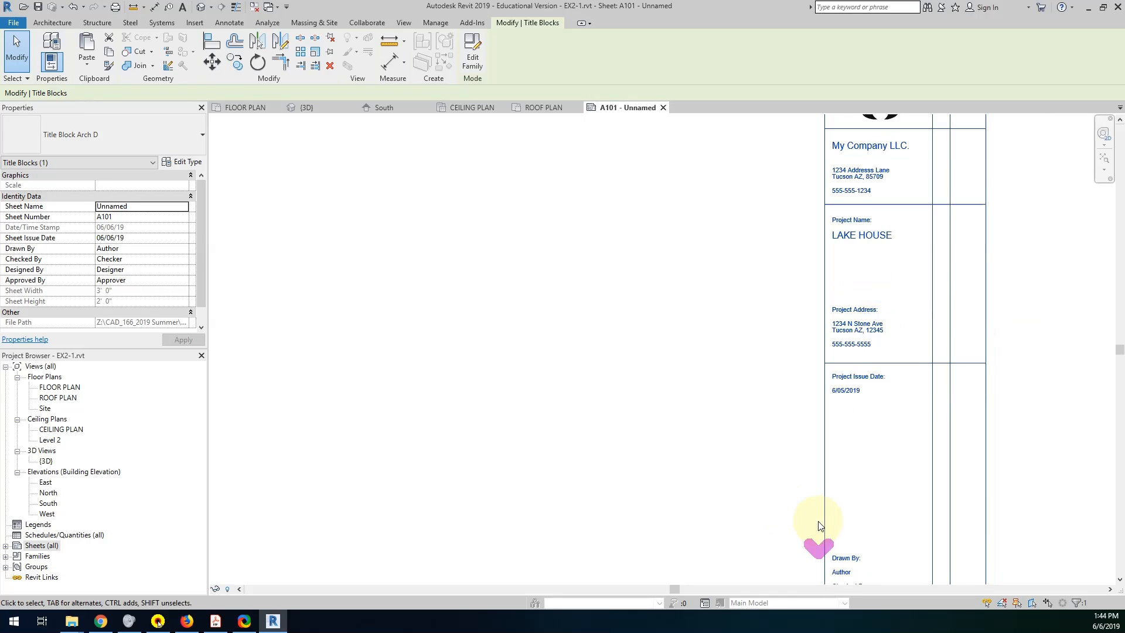
Fill in the titleblock's Drawn By field with Your Name and its Checked By field with the checker's initials.
{"action": "middle_click_drag", "start_coordinate": [816, 537], "coordinate": [845, 347]}
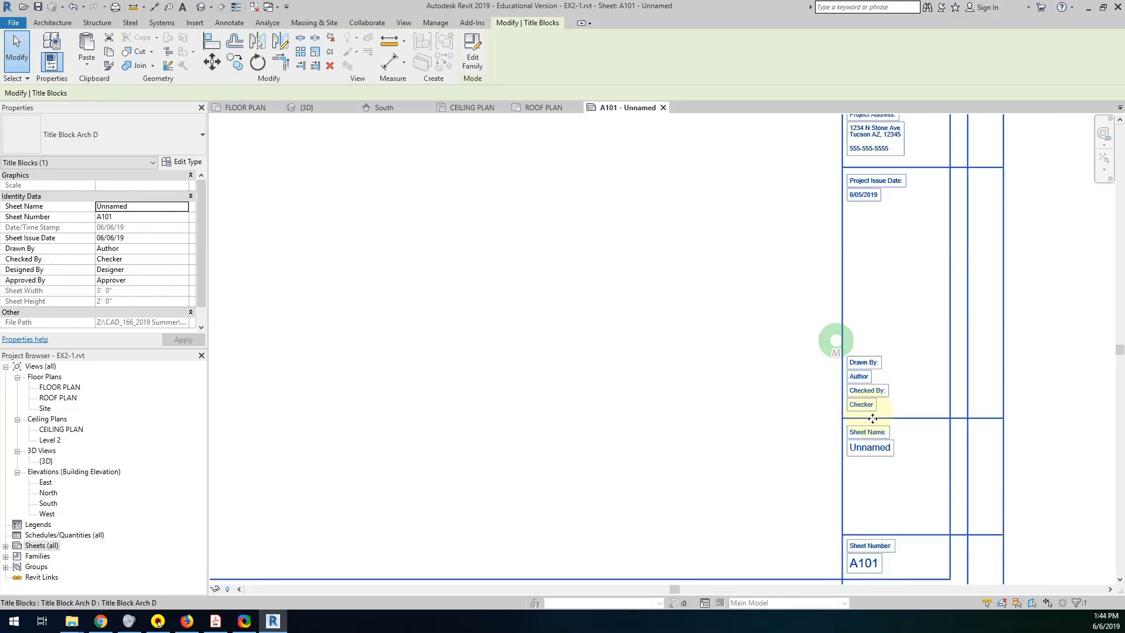
{"action": "left_click", "coordinate": [861, 377]}
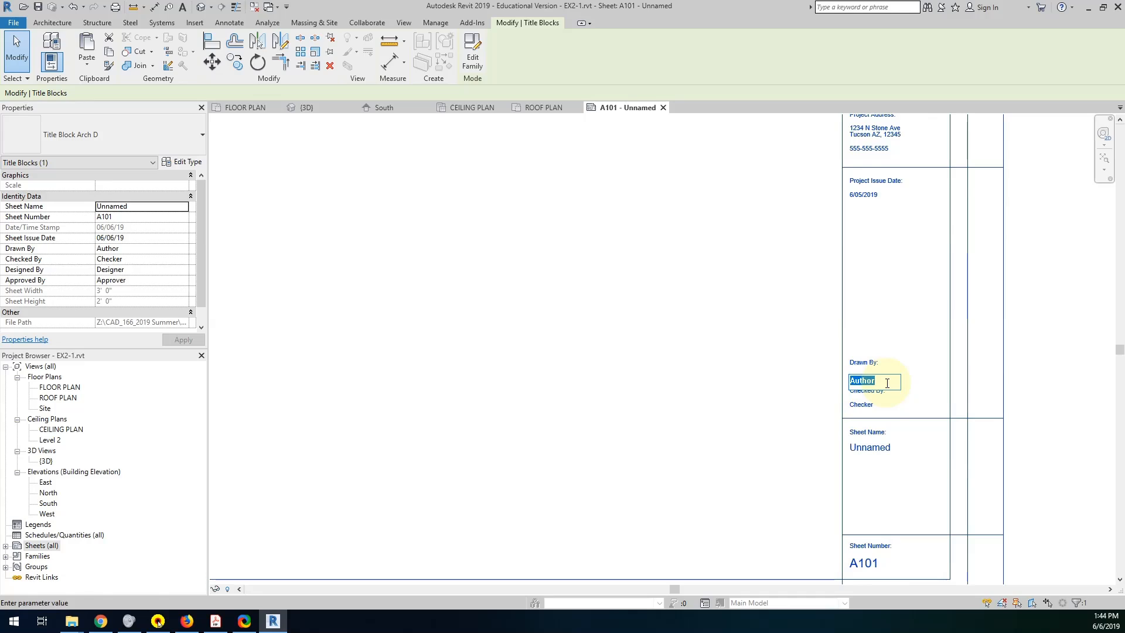
{"action": "type", "text": "Y"}
{"action": "type", "text": "NA"}
{"action": "left_click", "coordinate": [861, 406]}
{"action": "left_click", "coordinate": [861, 405]}
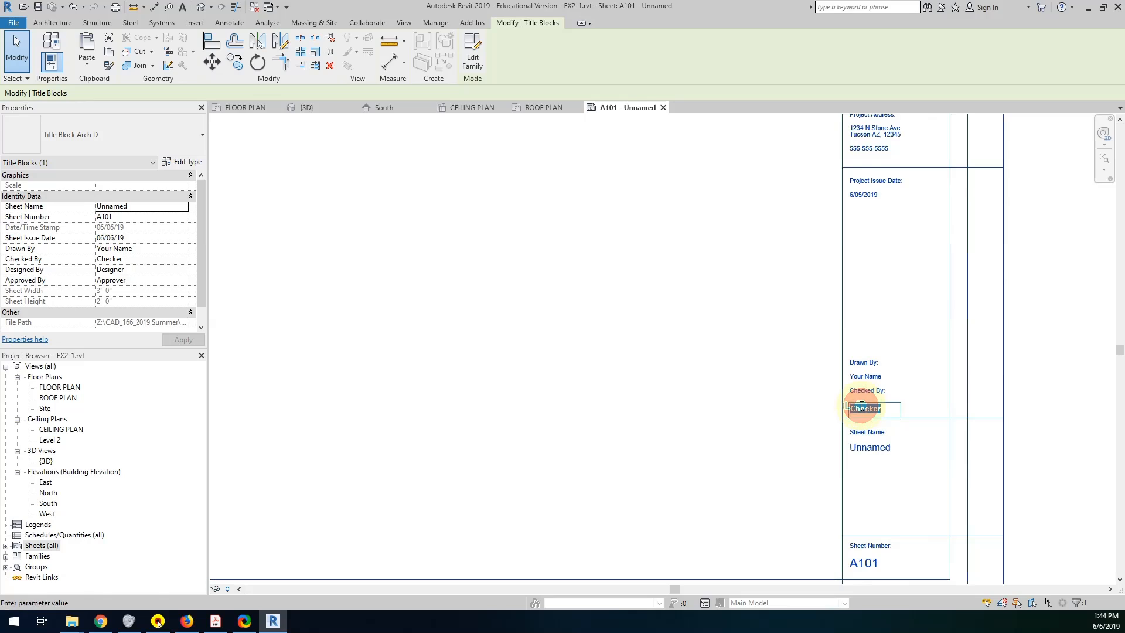
{"action": "type", "text": "JB"}
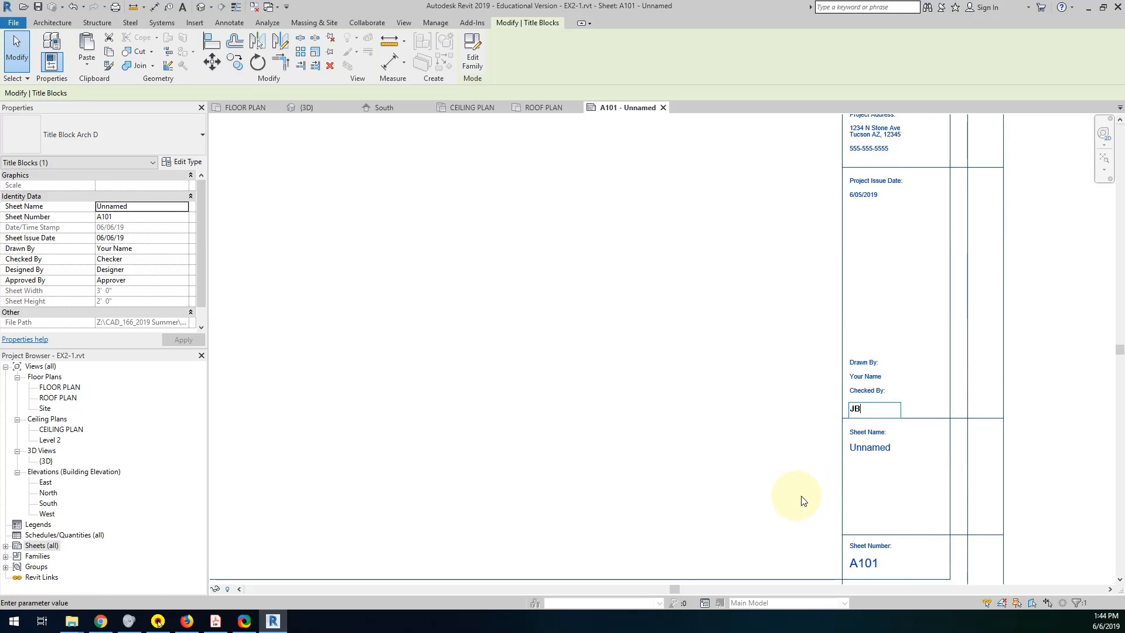
Rename sheet A101 as PLAN VIEWS through the titleblock's sheet name field.
{"action": "left_click", "coordinate": [867, 449]}
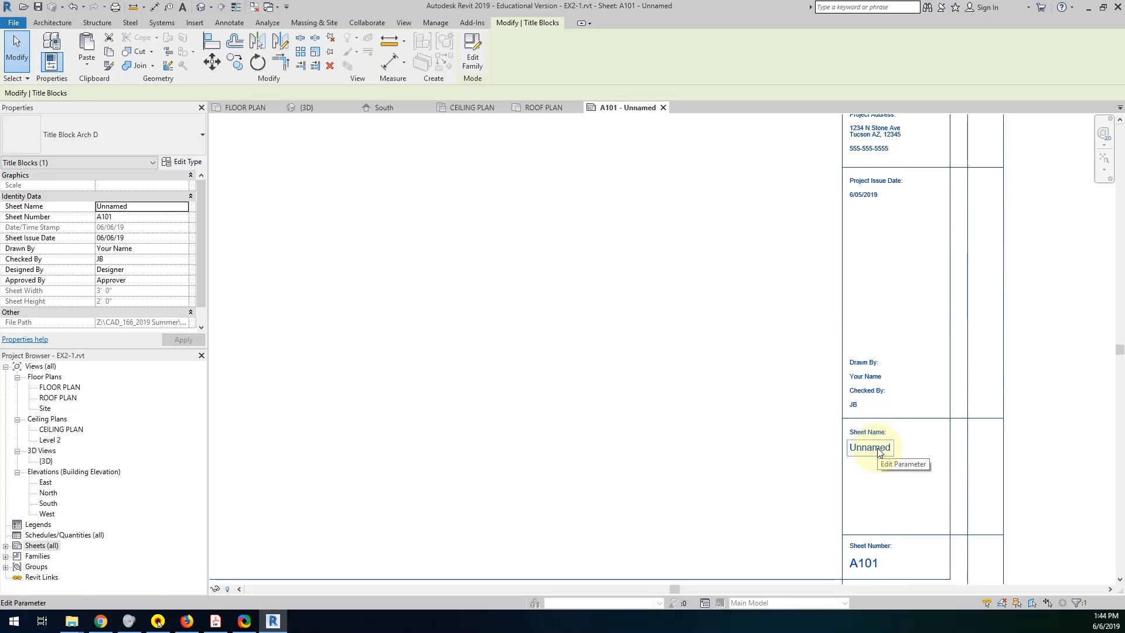
{"action": "left_click", "coordinate": [879, 451]}
{"action": "type", "text": "PLAN VIEWS"}
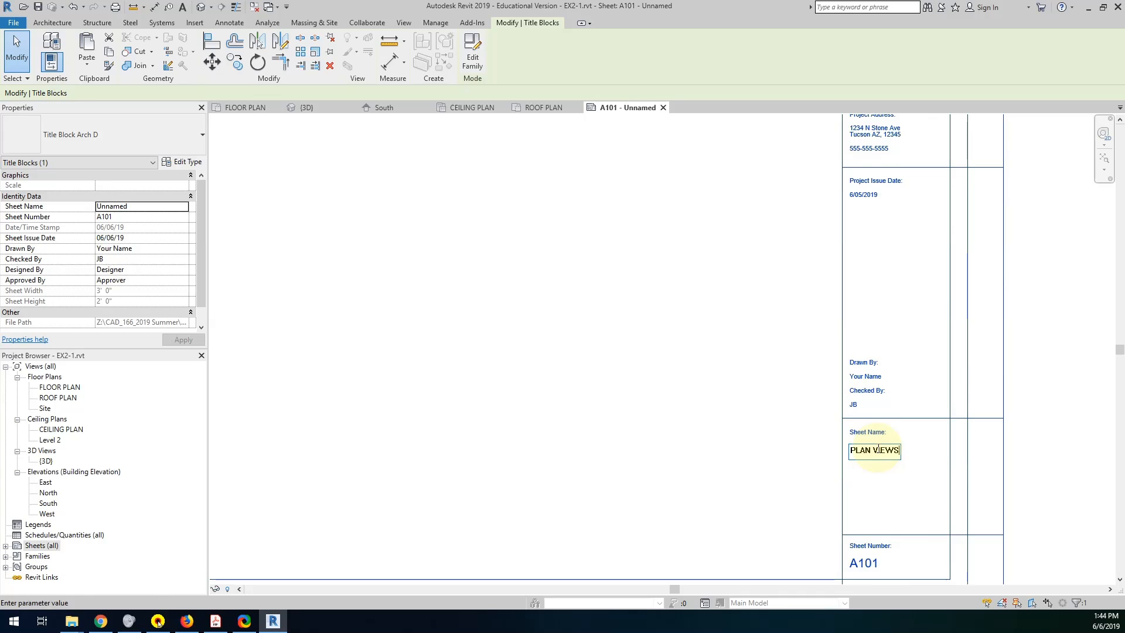
{"action": "left_click", "coordinate": [798, 543]}
{"action": "middle_click_drag", "start_coordinate": [795, 540], "coordinate": [842, 450]}
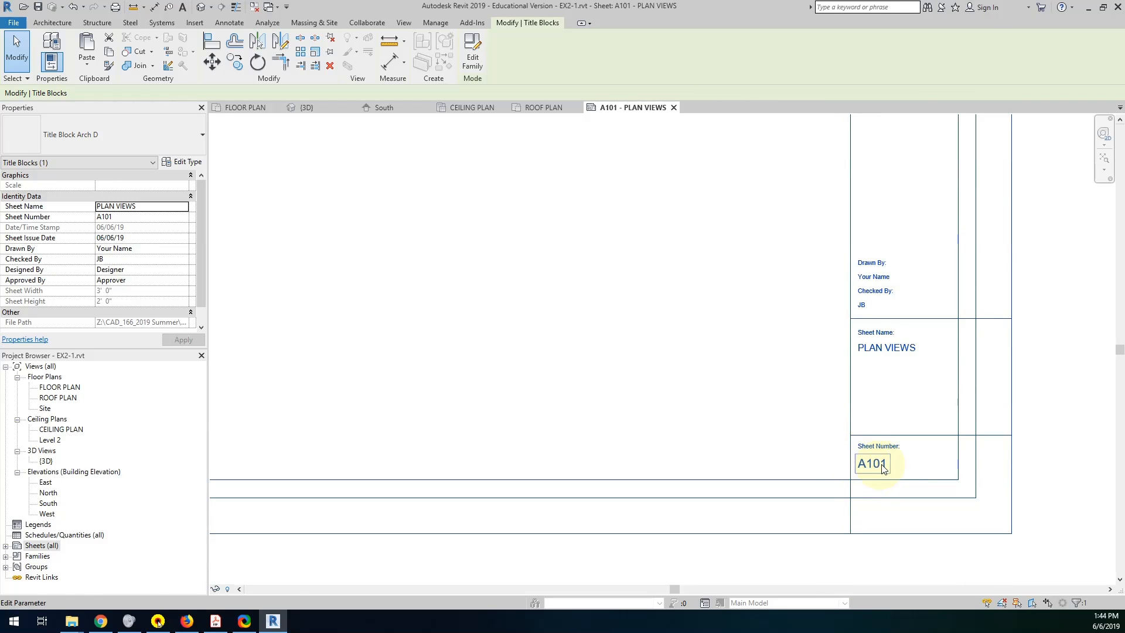
{"action": "scroll", "coordinate": [715, 413], "scroll_direction": "down", "scroll_amount": 5}
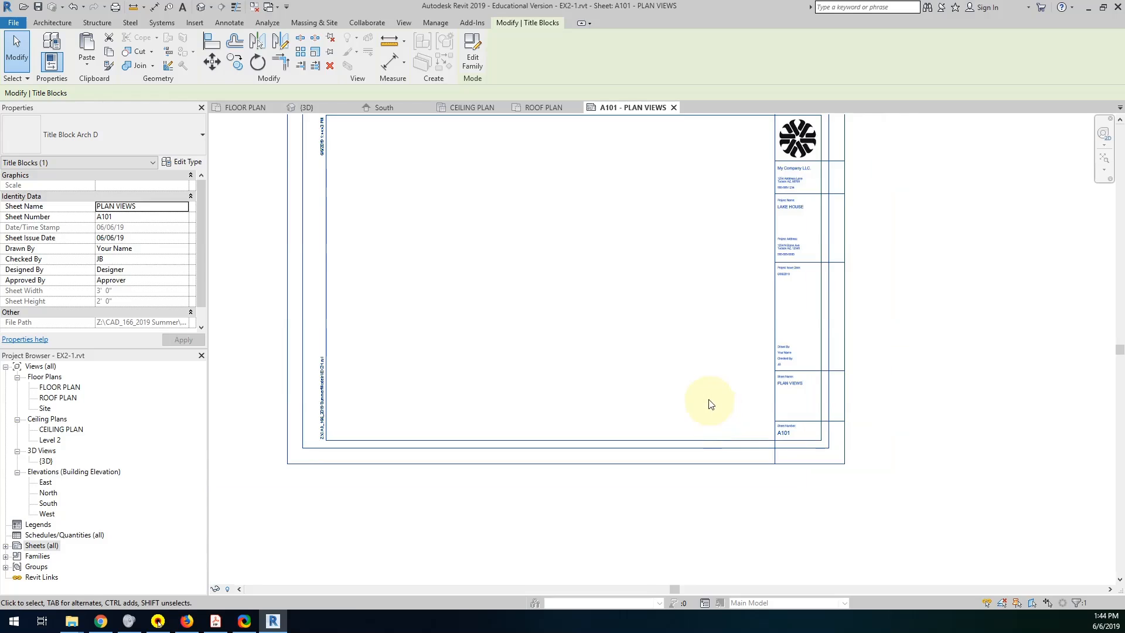
{"action": "middle_click_drag", "start_coordinate": [708, 402], "coordinate": [740, 483]}
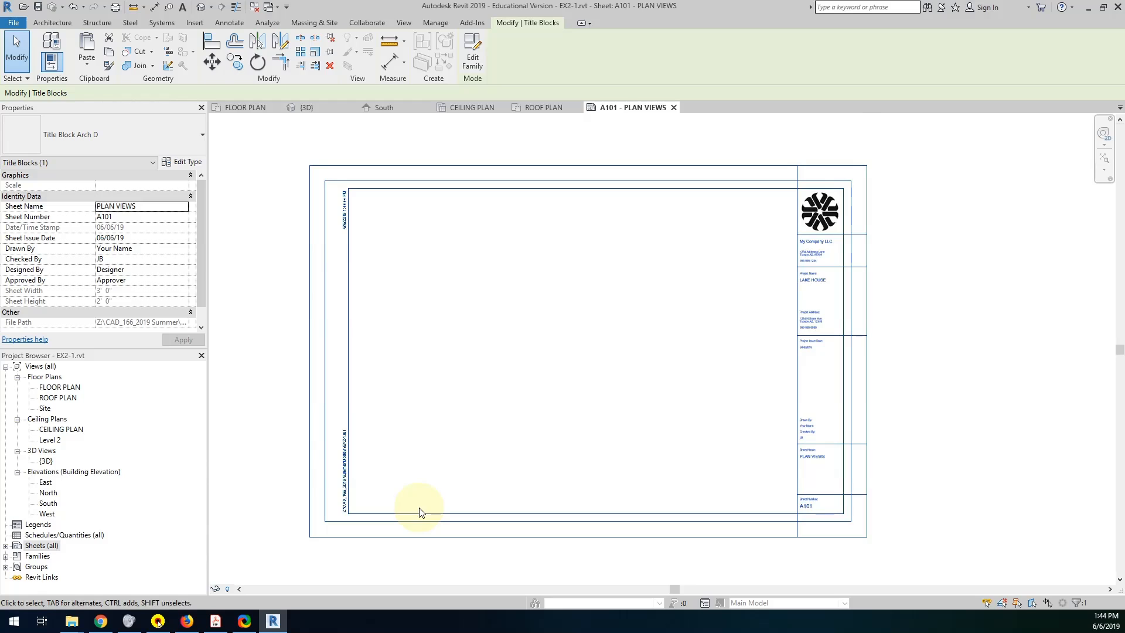
Check the window, door and room tagging requirement in the Project 1 PDF and return to Revit.
{"action": "left_click", "coordinate": [216, 621]}
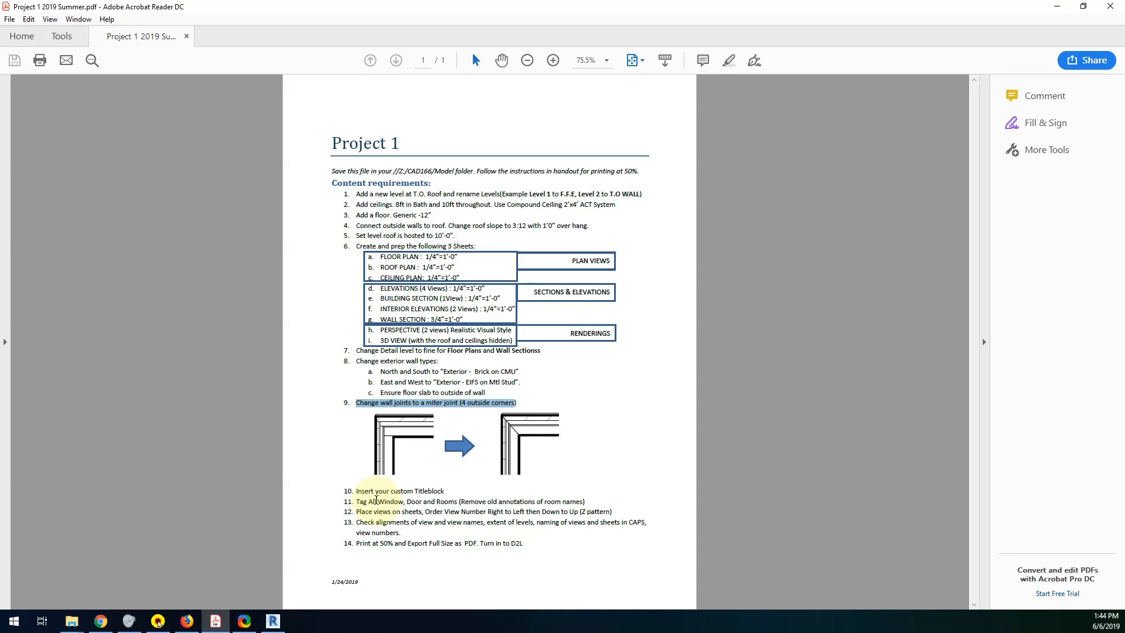
{"action": "left_click_drag", "start_coordinate": [376, 501], "coordinate": [485, 502]}
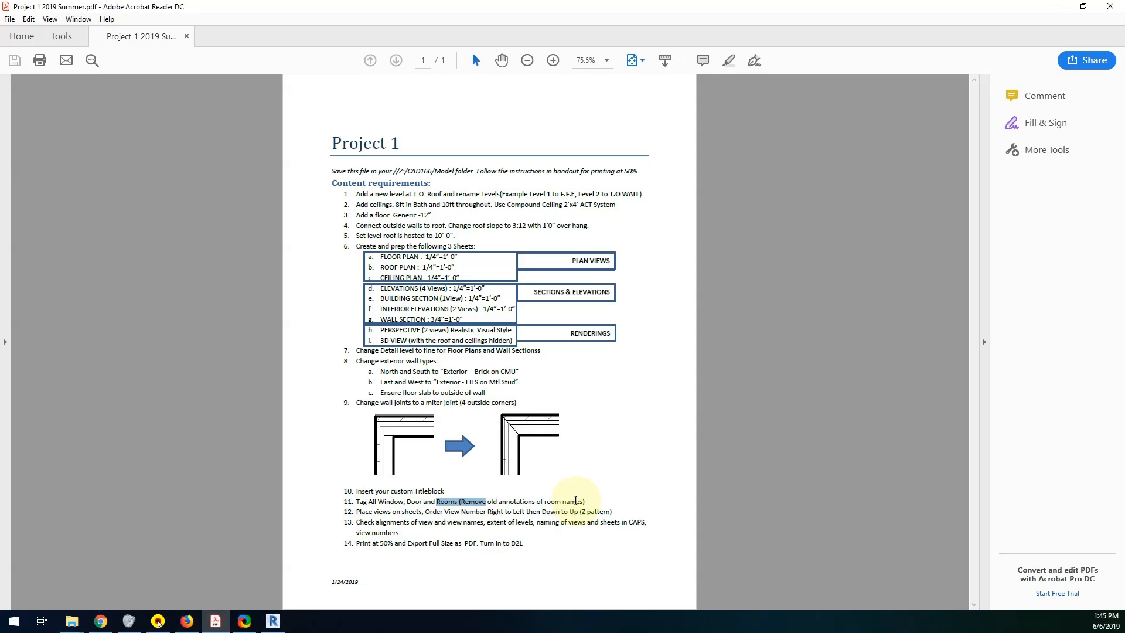
{"action": "left_click", "coordinate": [273, 620]}
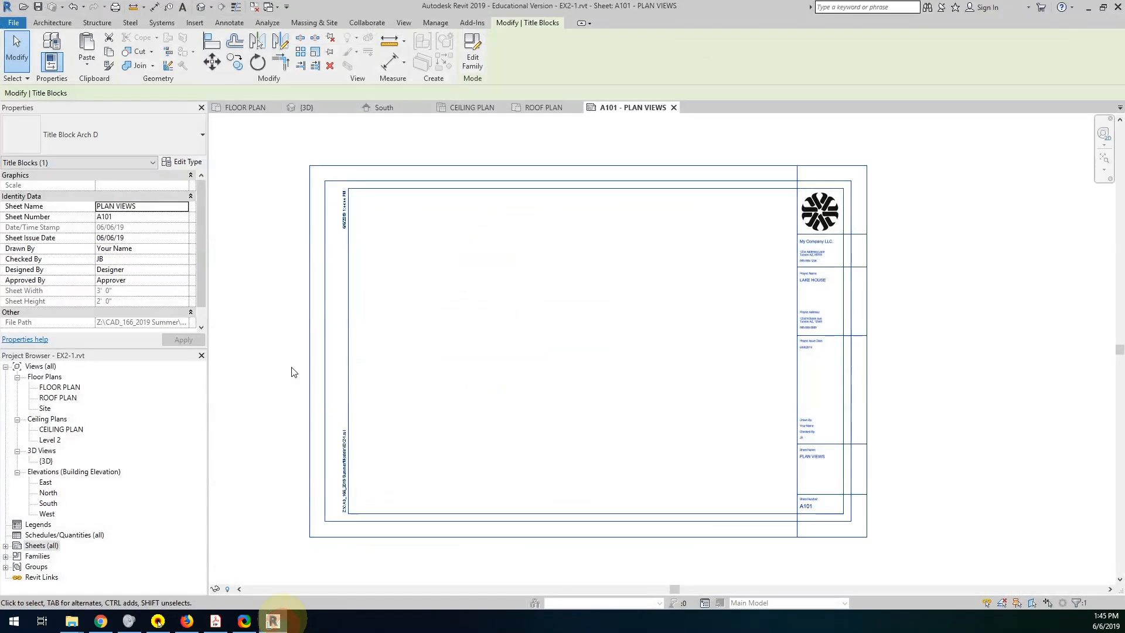
Open the FLOOR PLAN view and place a 1/4" Arial text note reading BATHROOM in the small upper-left room.
{"action": "left_click", "coordinate": [230, 23]}
{"action": "double_click", "coordinate": [54, 387]}
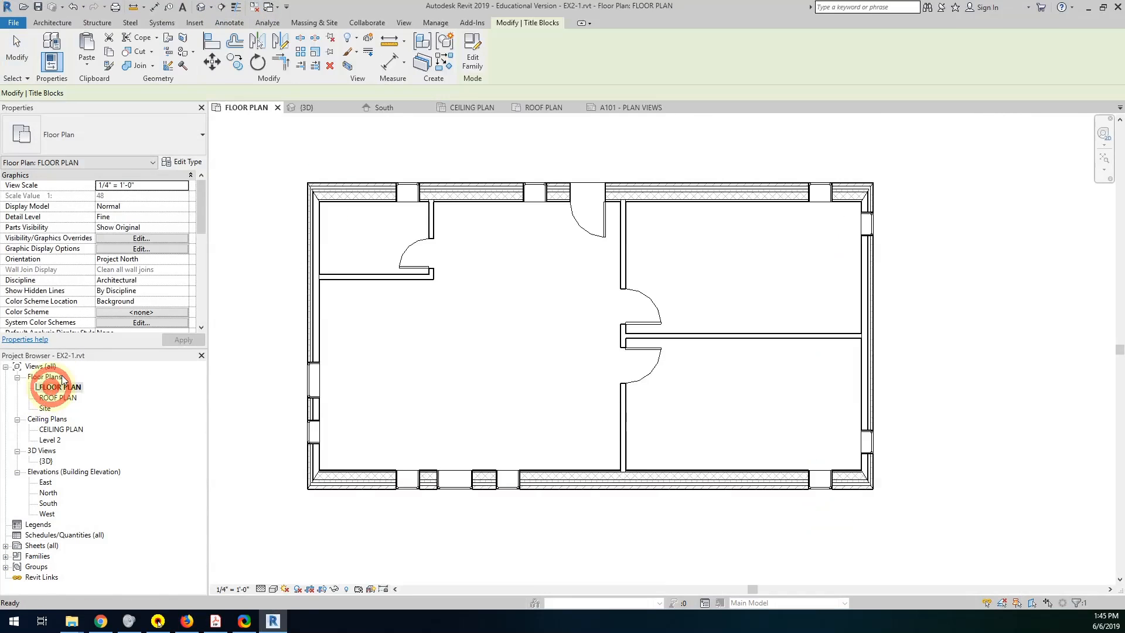
{"action": "left_click", "coordinate": [229, 24]}
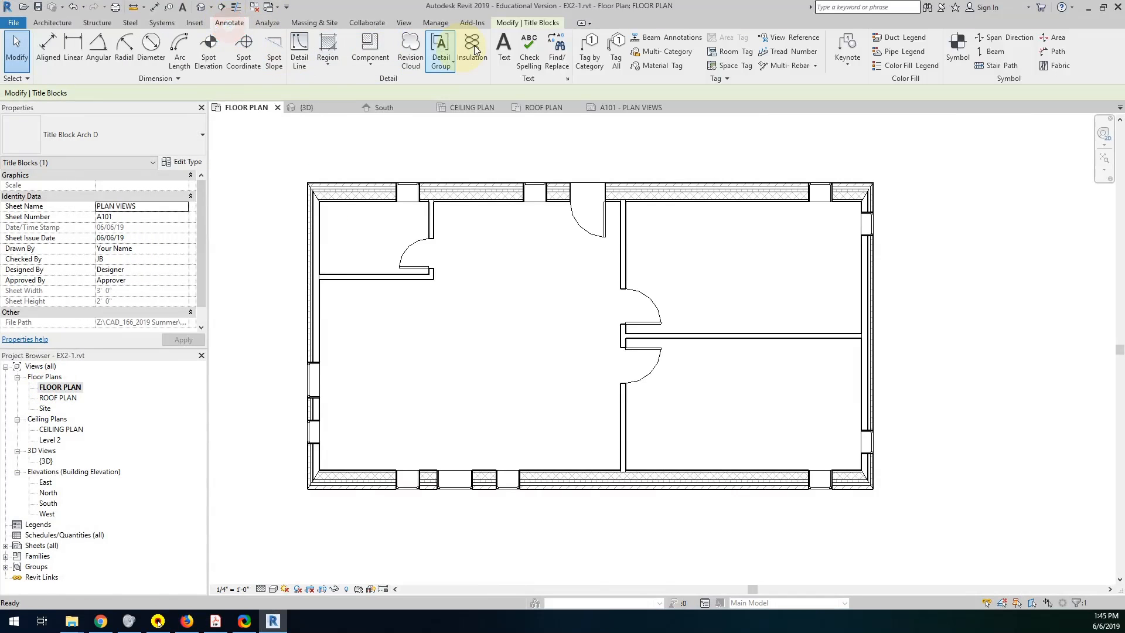
{"action": "left_click", "coordinate": [500, 42]}
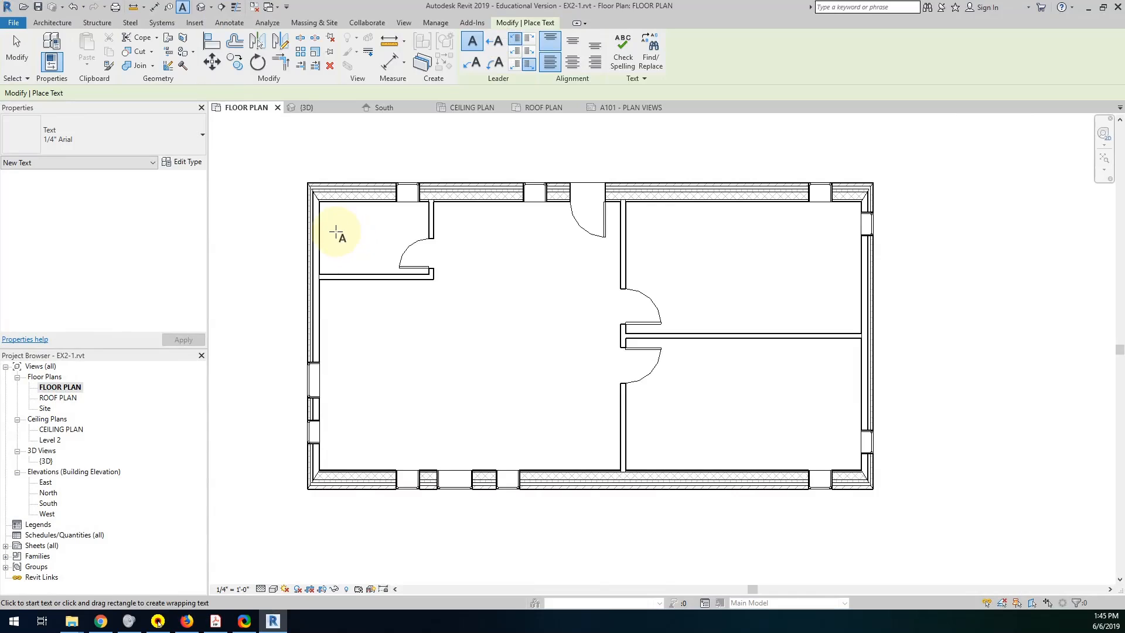
{"action": "left_click_drag", "start_coordinate": [333, 227], "coordinate": [412, 253]}
{"action": "type", "text": "BA"}
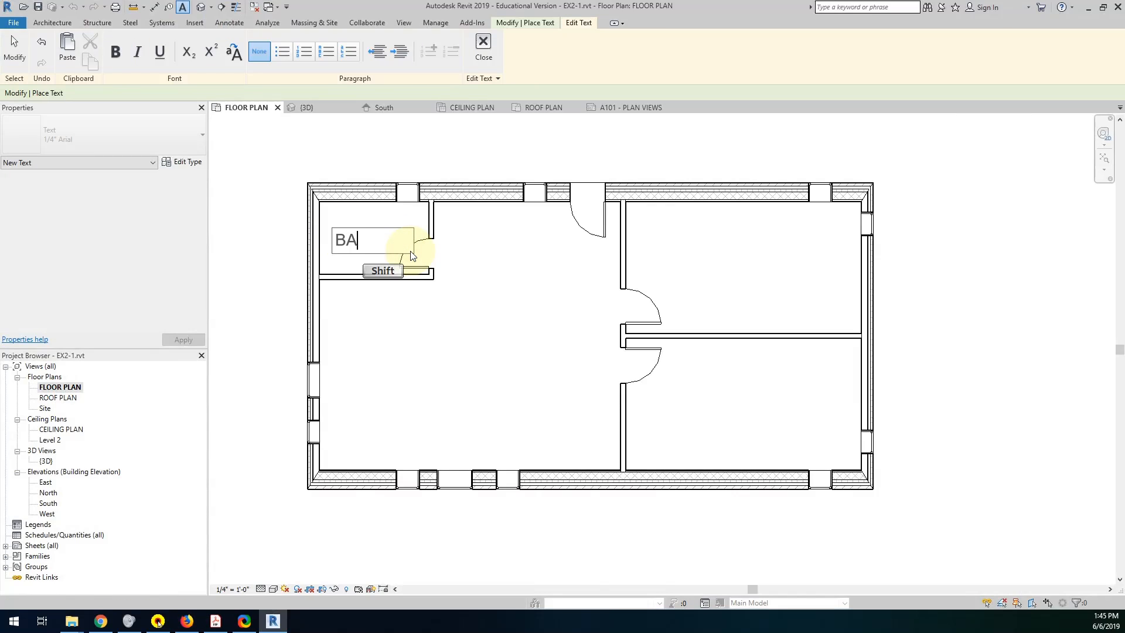
{"action": "type", "text": "THROOM"}
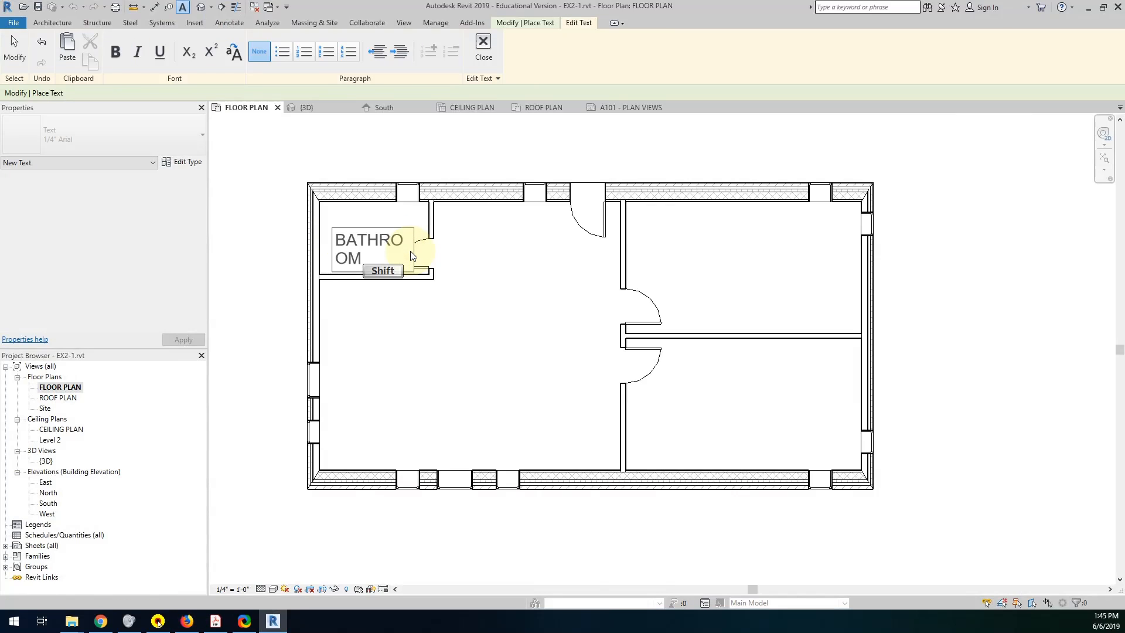
{"action": "left_click", "coordinate": [381, 326]}
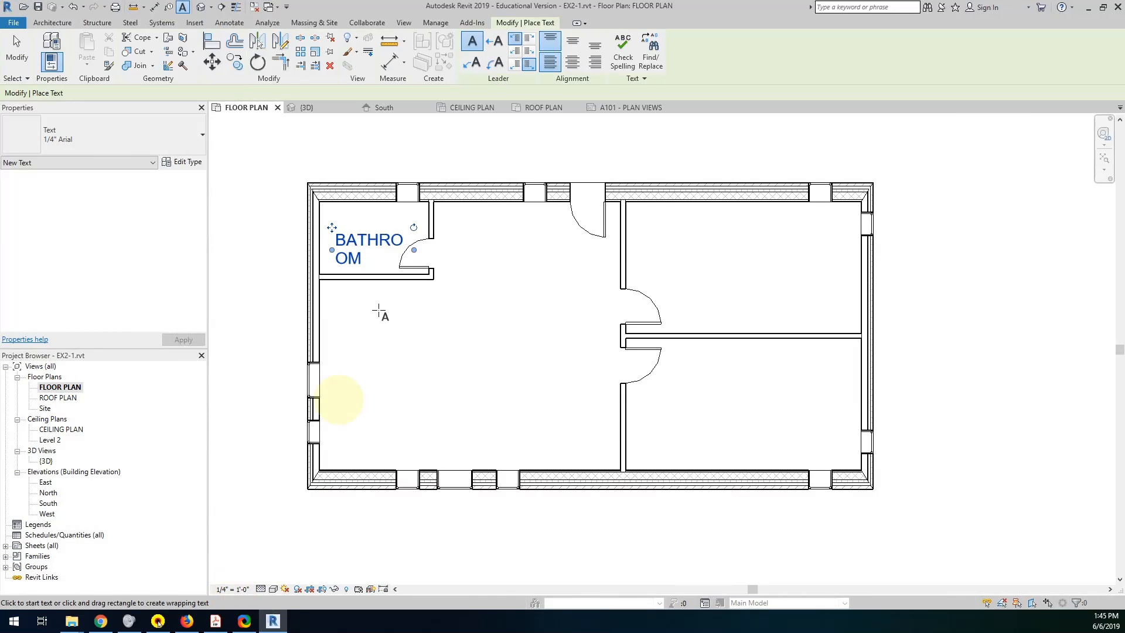
{"action": "key", "text": "Escape"}
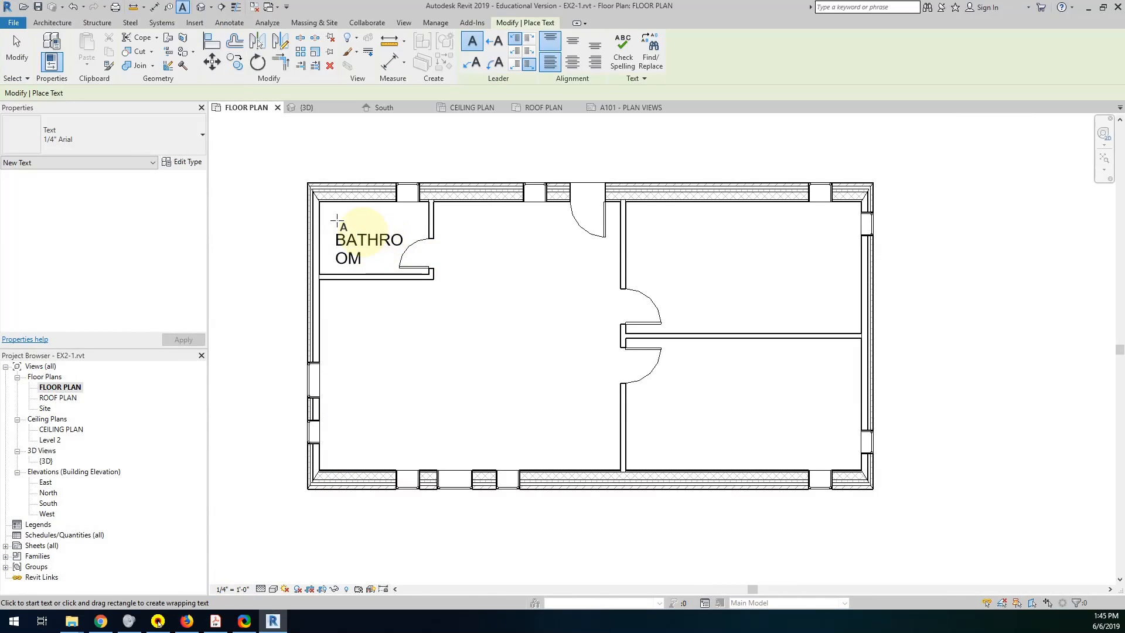
Try to change the BATHROOM note to the 3/32" Arial text type while the Text command is active.
{"action": "left_click", "coordinate": [90, 138]}
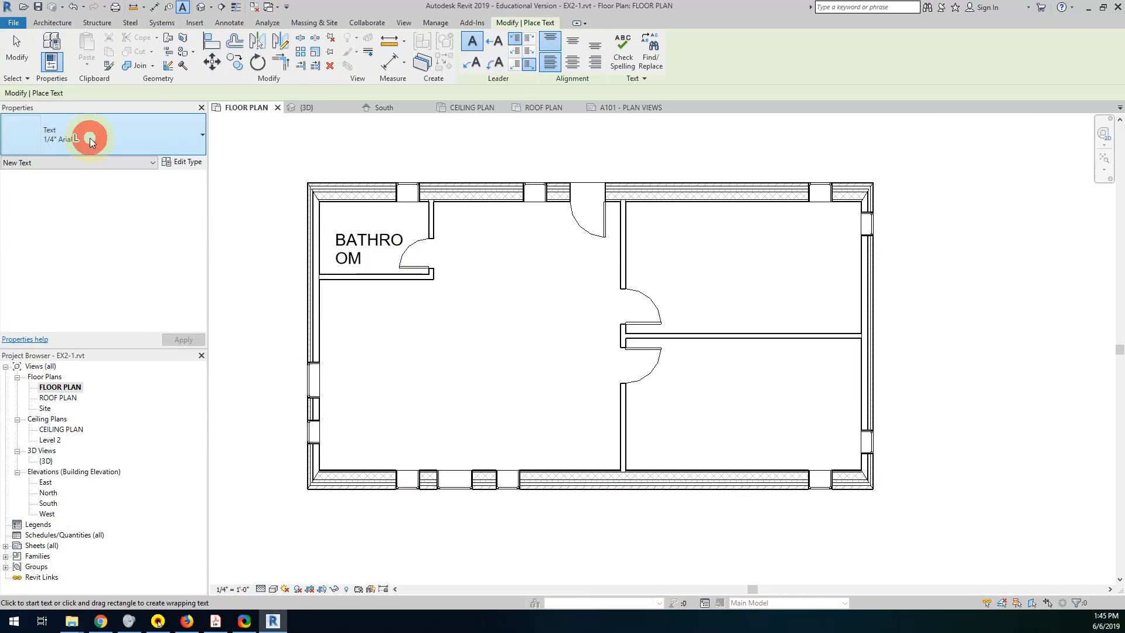
{"action": "left_click", "coordinate": [68, 205]}
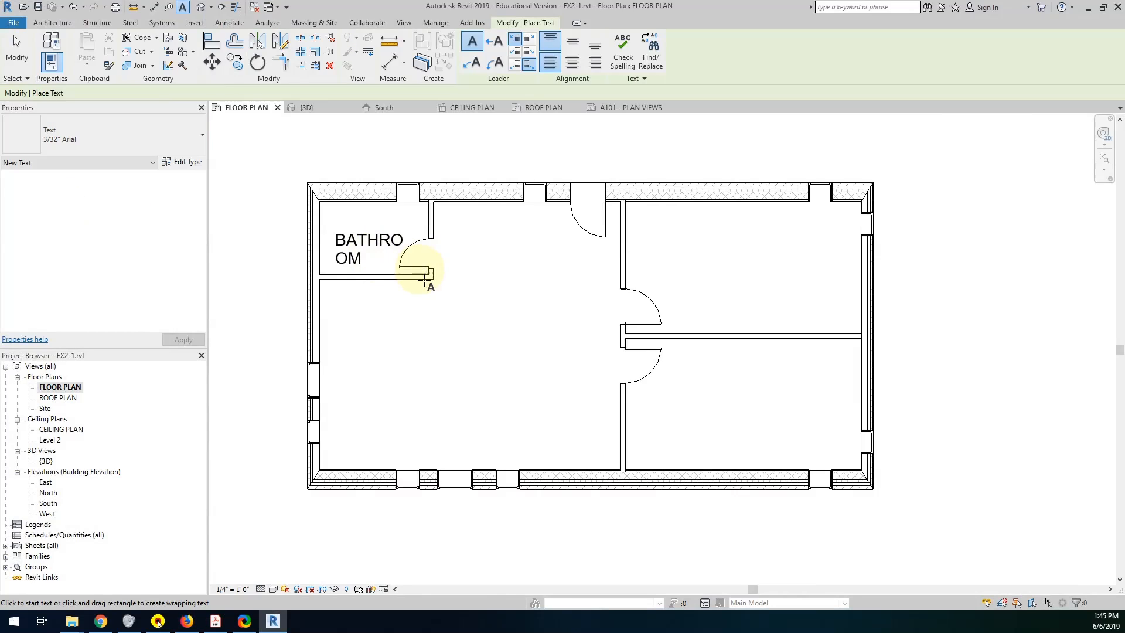
{"action": "left_click", "coordinate": [380, 245]}
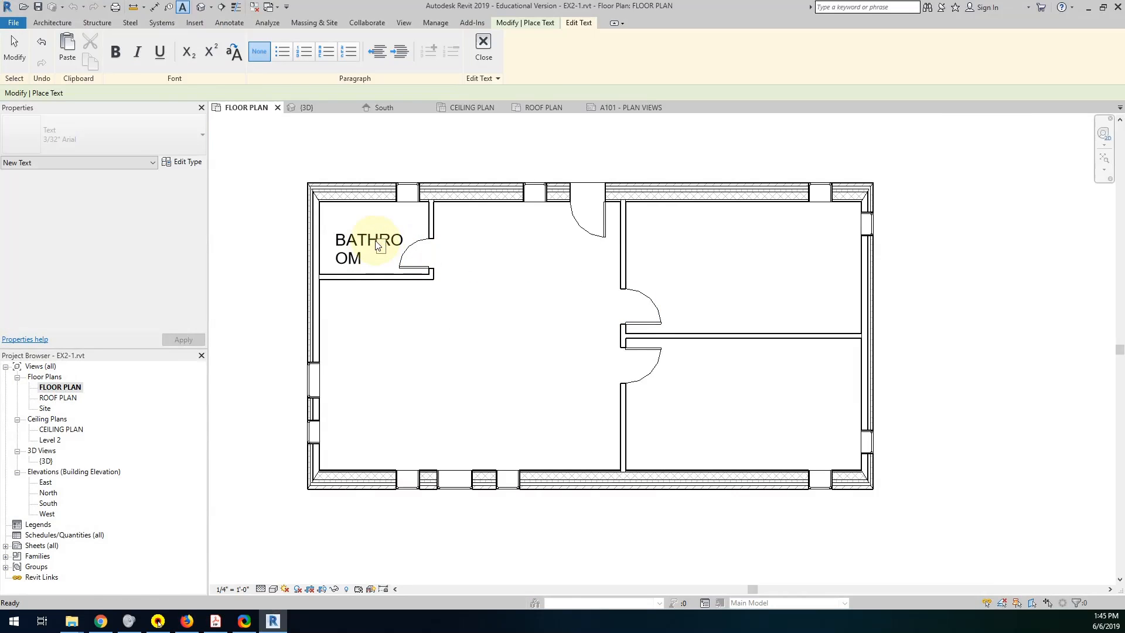
{"action": "left_click", "coordinate": [377, 242]}
{"action": "left_click", "coordinate": [363, 245]}
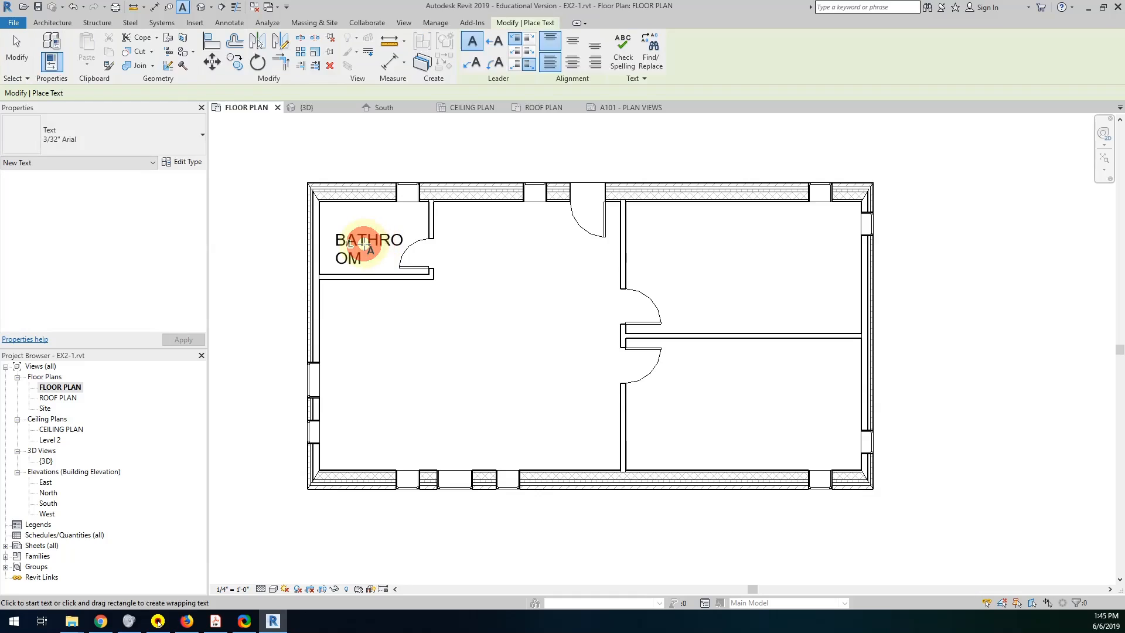
{"action": "key", "text": "ctrl+z"}
{"action": "key", "text": "ctrl+z"}
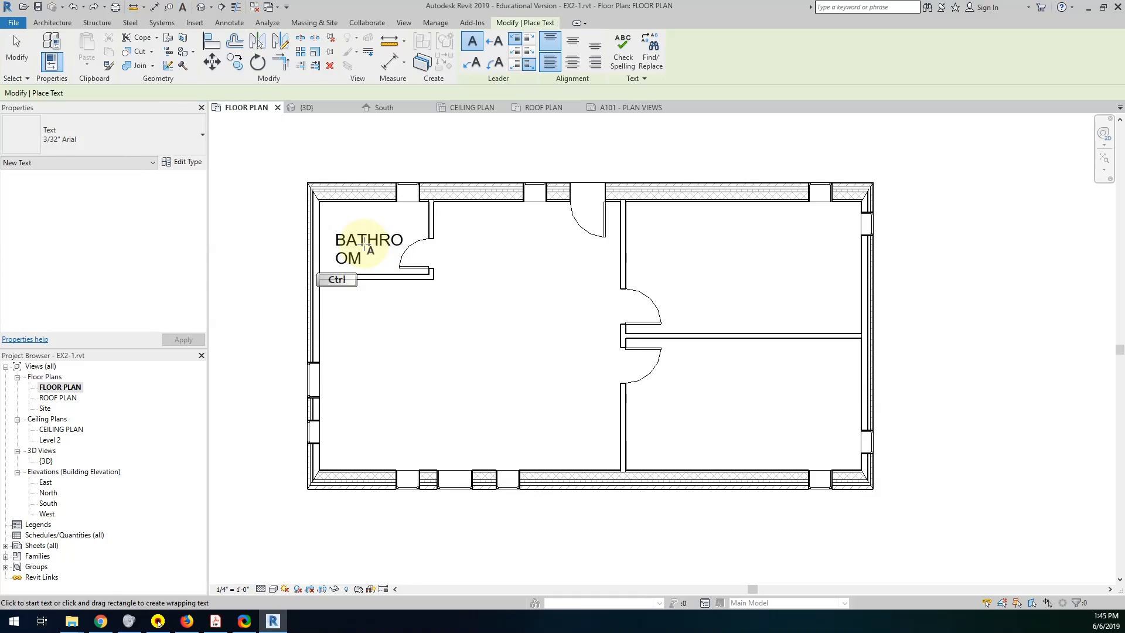
Change the BATHROOM note to the 3/32" Arial text type and shift it toward the bathroom door.
{"action": "left_click", "coordinate": [16, 47]}
{"action": "left_click", "coordinate": [348, 253]}
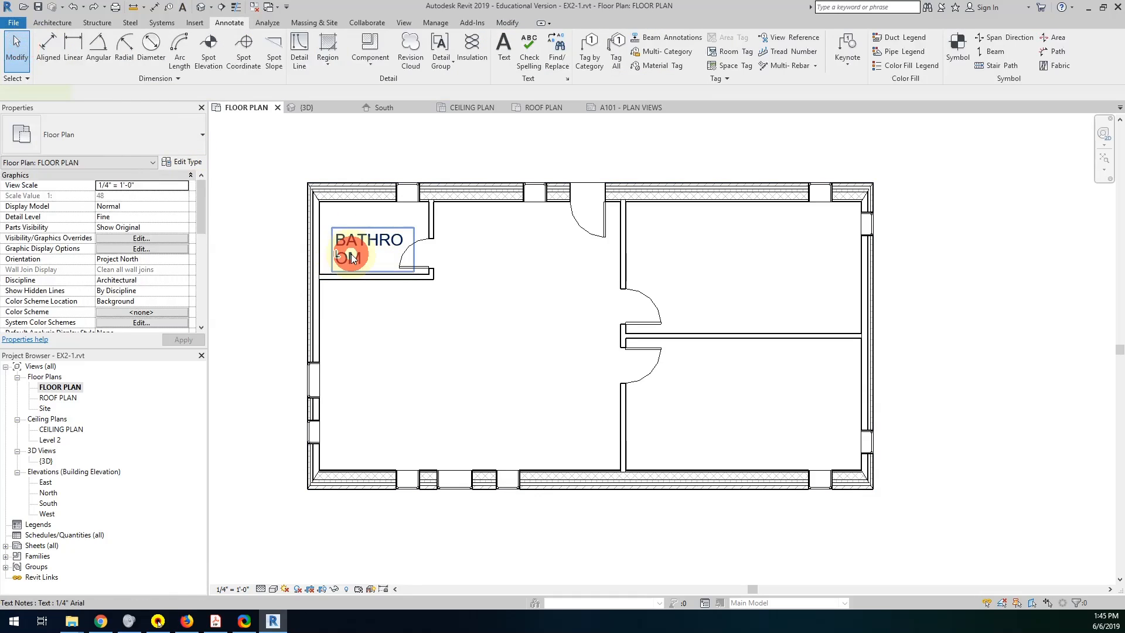
{"action": "left_click", "coordinate": [133, 135]}
{"action": "left_click", "coordinate": [82, 206]}
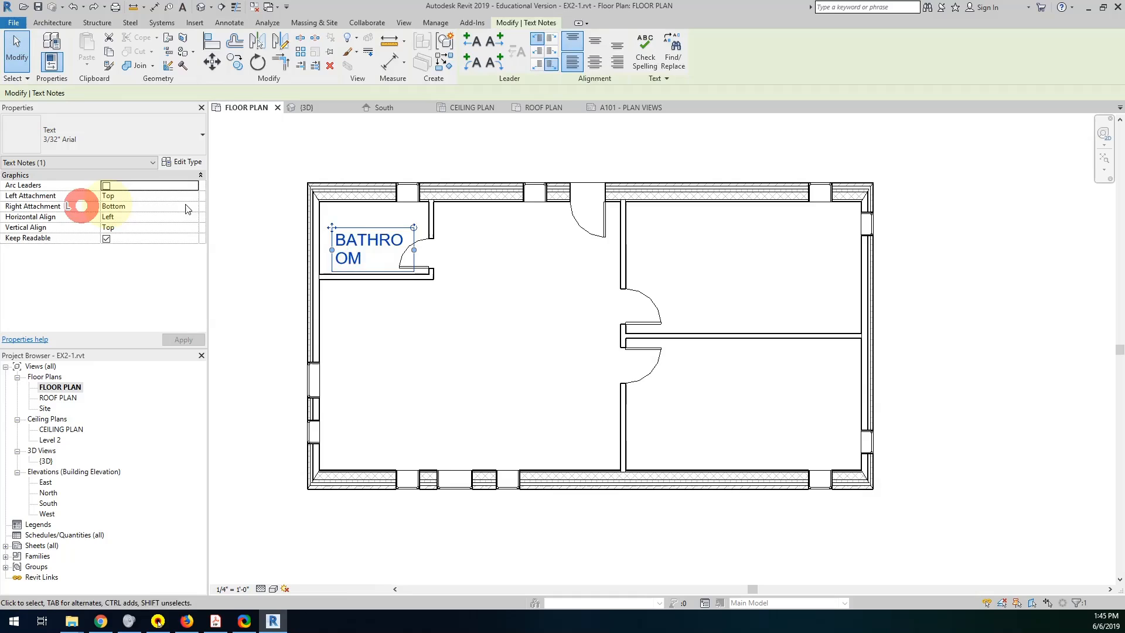
{"action": "left_click", "coordinate": [447, 276]}
{"action": "key", "text": "Escape"}
{"action": "left_click", "coordinate": [371, 234]}
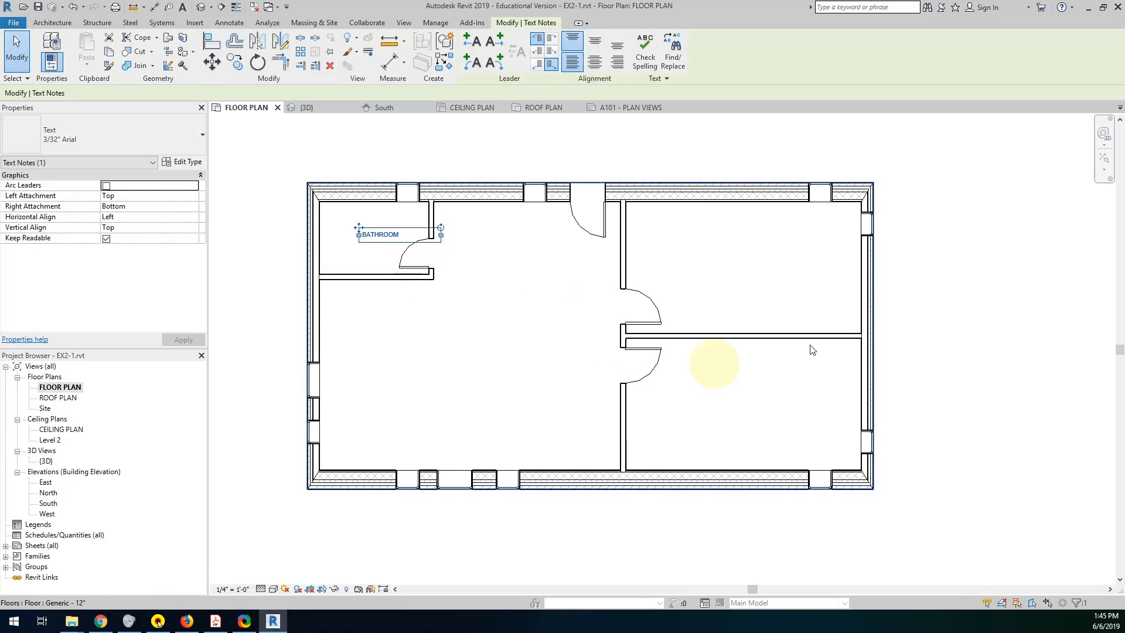
{"action": "double_click", "coordinate": [374, 234]}
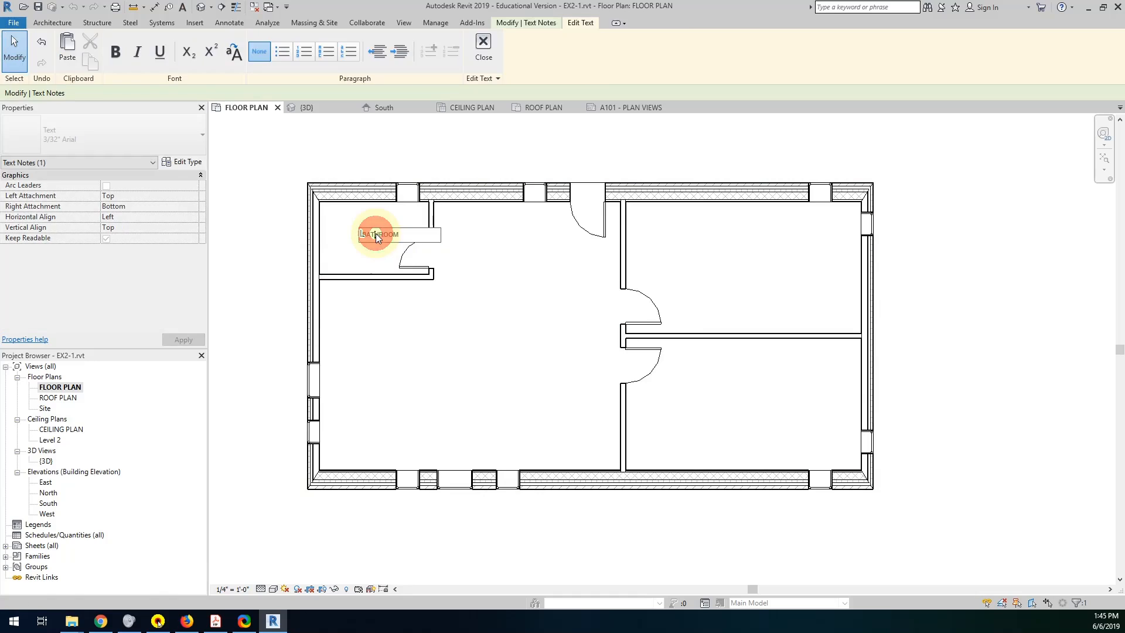
{"action": "left_click", "coordinate": [363, 231]}
{"action": "left_click", "coordinate": [342, 218]}
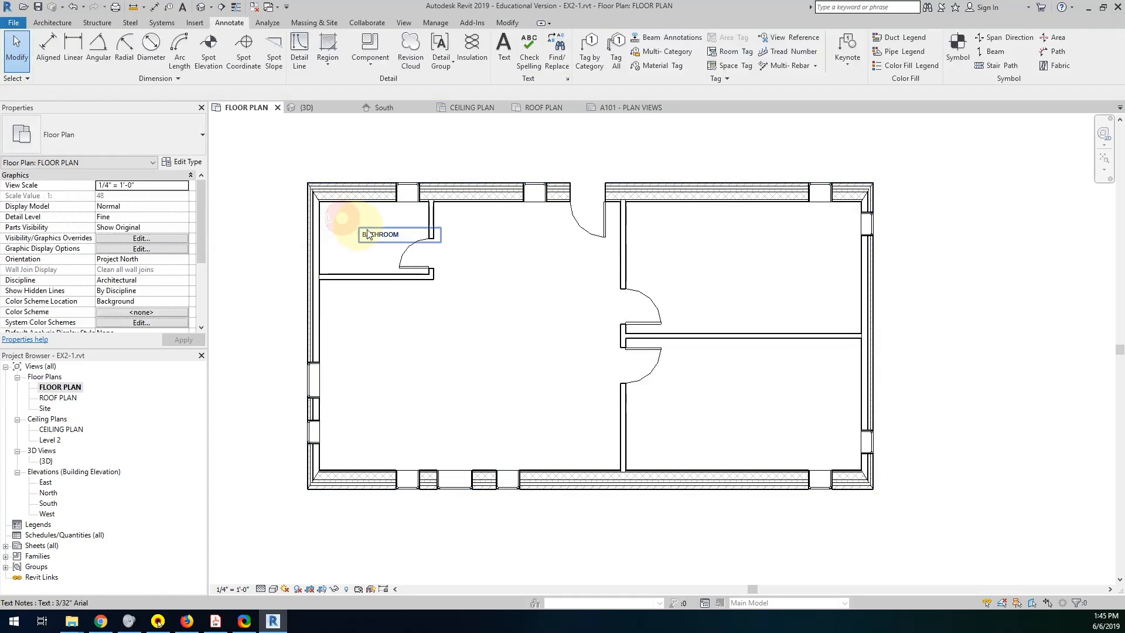
Delete the BATHROOM text note from the small upper-left room.
{"action": "left_click", "coordinate": [369, 231]}
{"action": "key", "text": "Delete"}
{"action": "key", "text": "ctrl+z"}
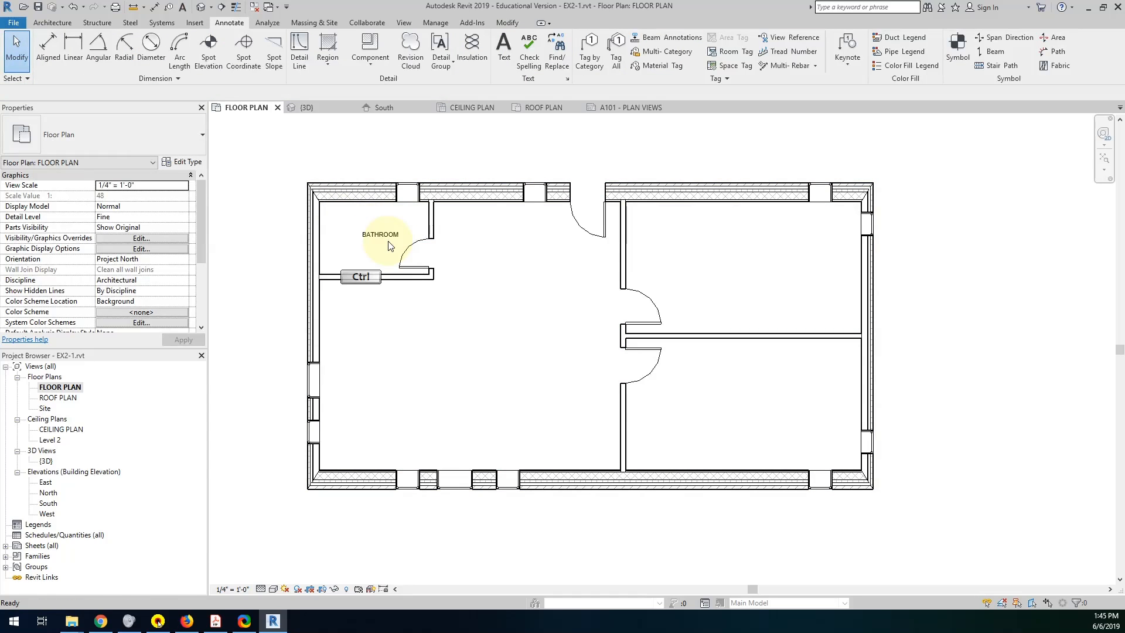
{"action": "left_click", "coordinate": [385, 240]}
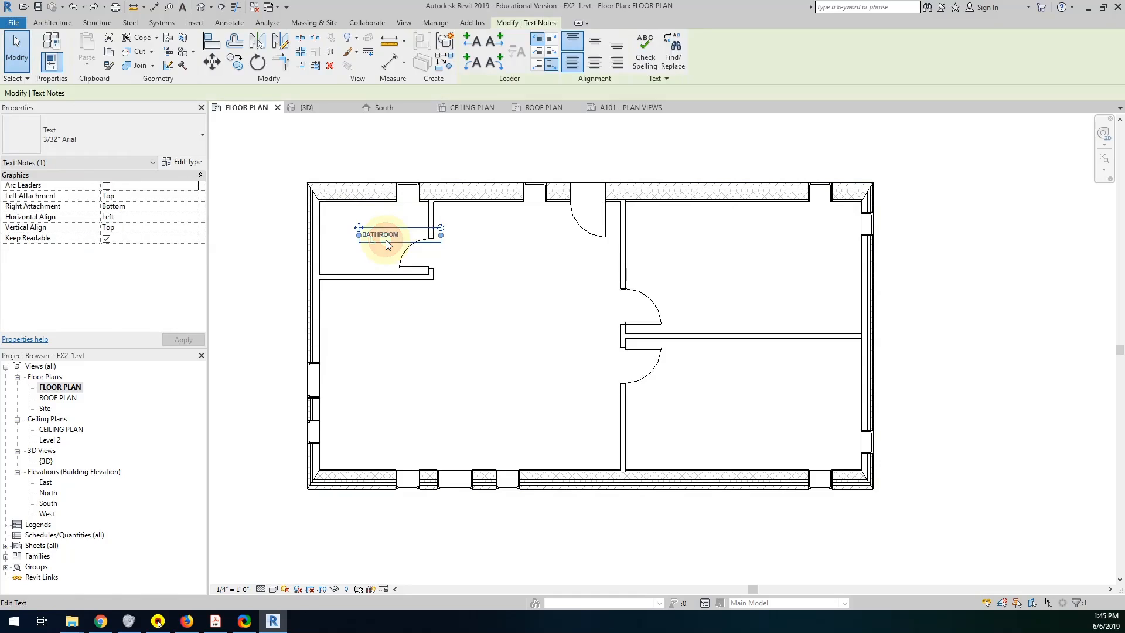
{"action": "key", "text": "Delete"}
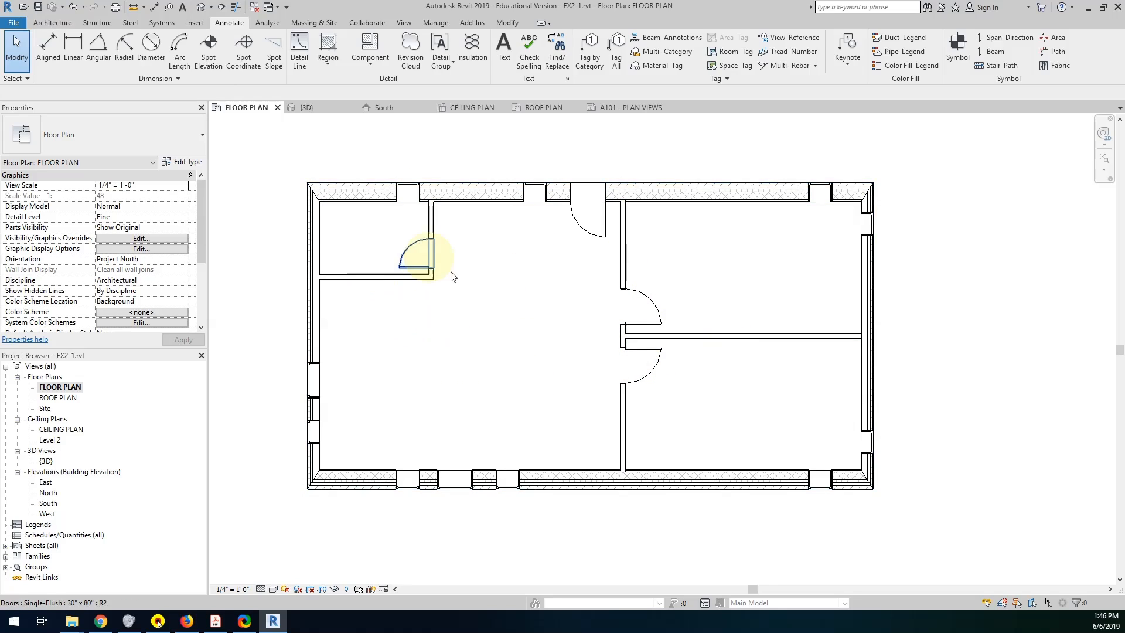
Place a tagged room in each of the floor plan's four enclosed spaces, starting with the small upper-left one.
{"action": "left_click", "coordinate": [55, 23]}
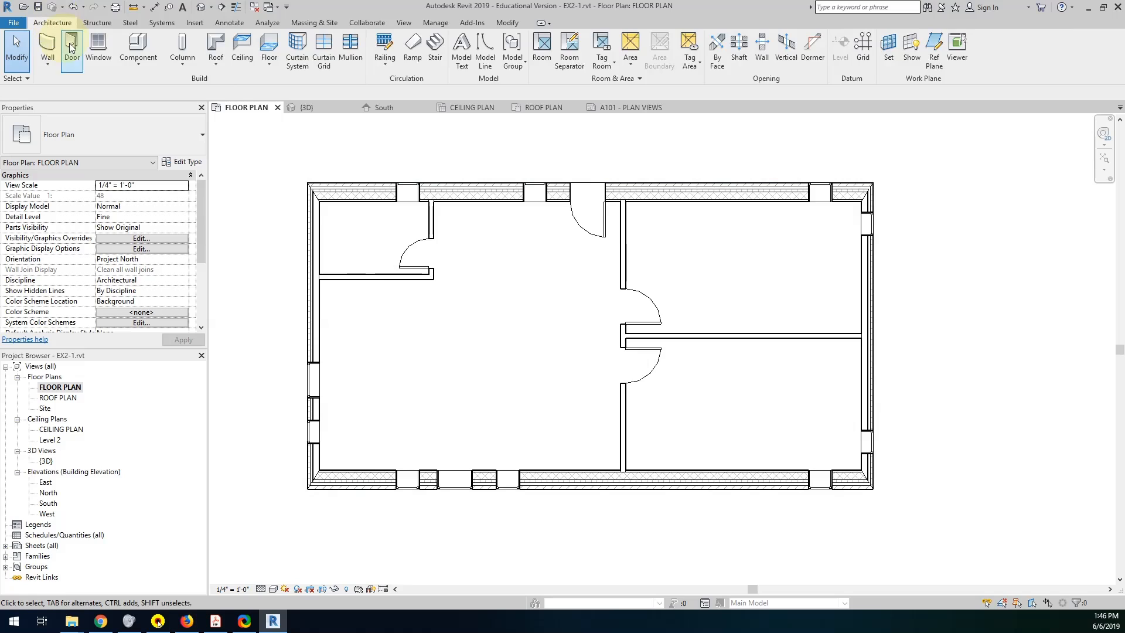
{"action": "left_click", "coordinate": [540, 50]}
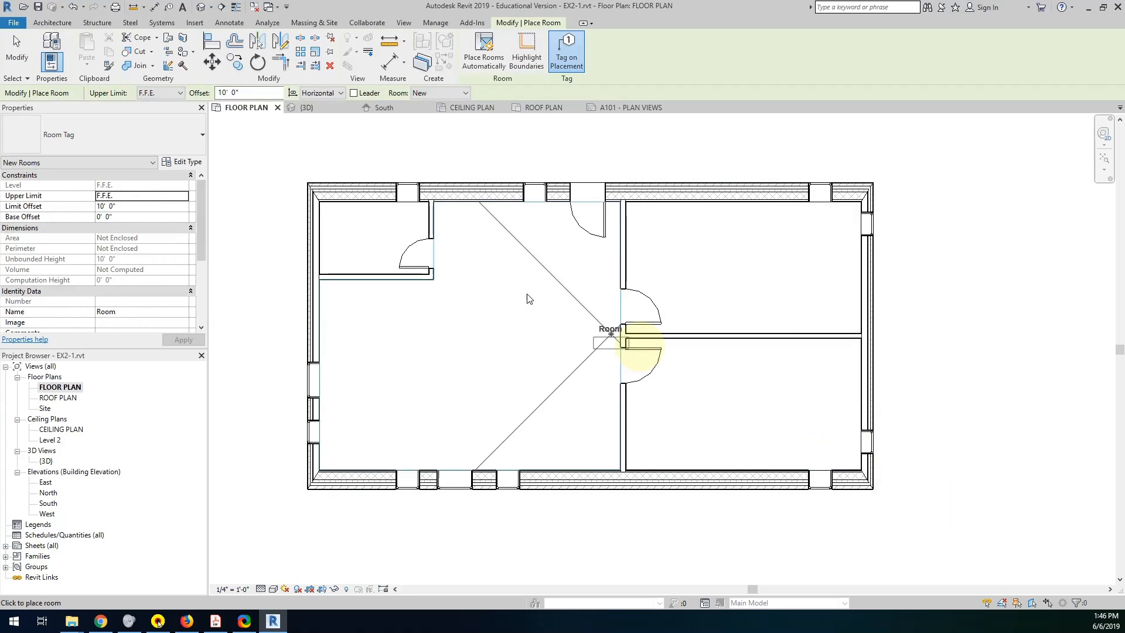
{"action": "left_click", "coordinate": [369, 236]}
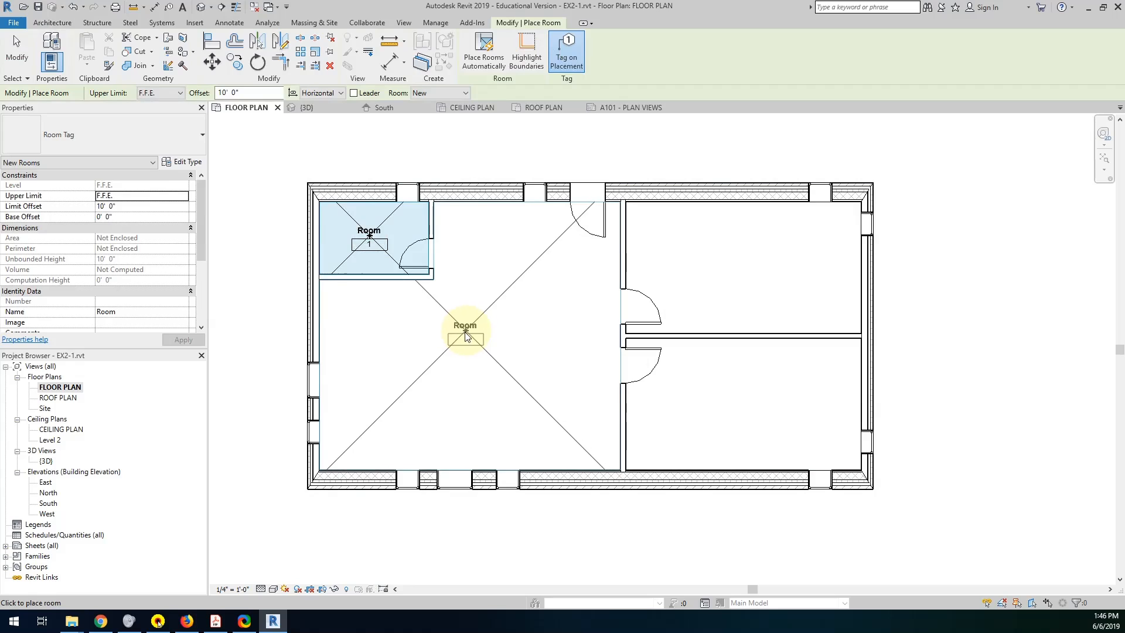
{"action": "left_click", "coordinate": [465, 335]}
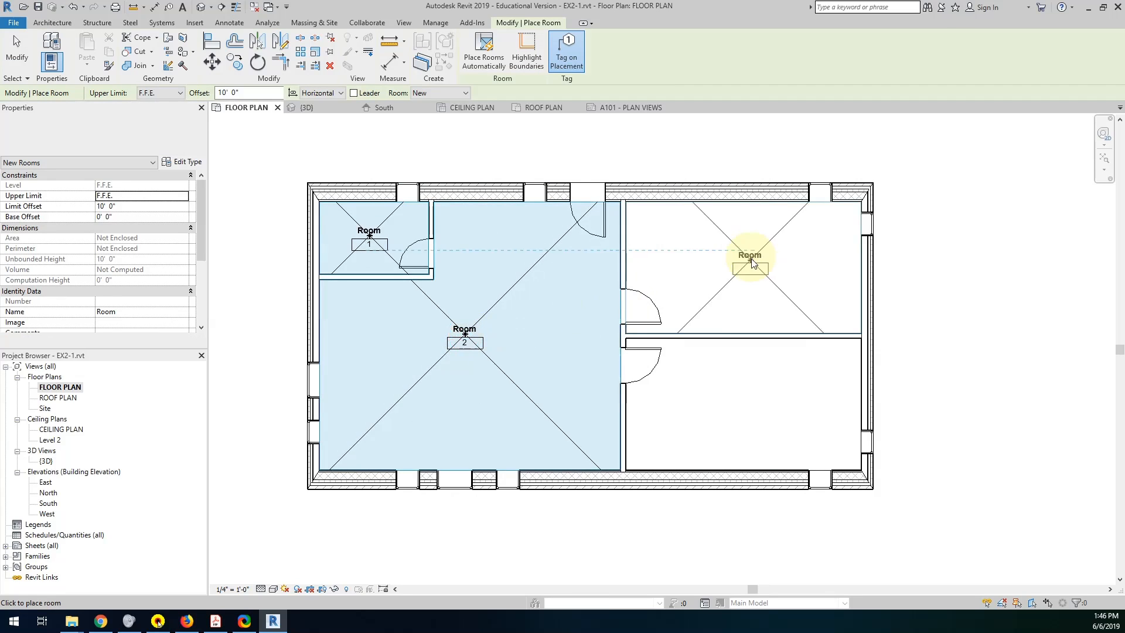
{"action": "left_click", "coordinate": [747, 269]}
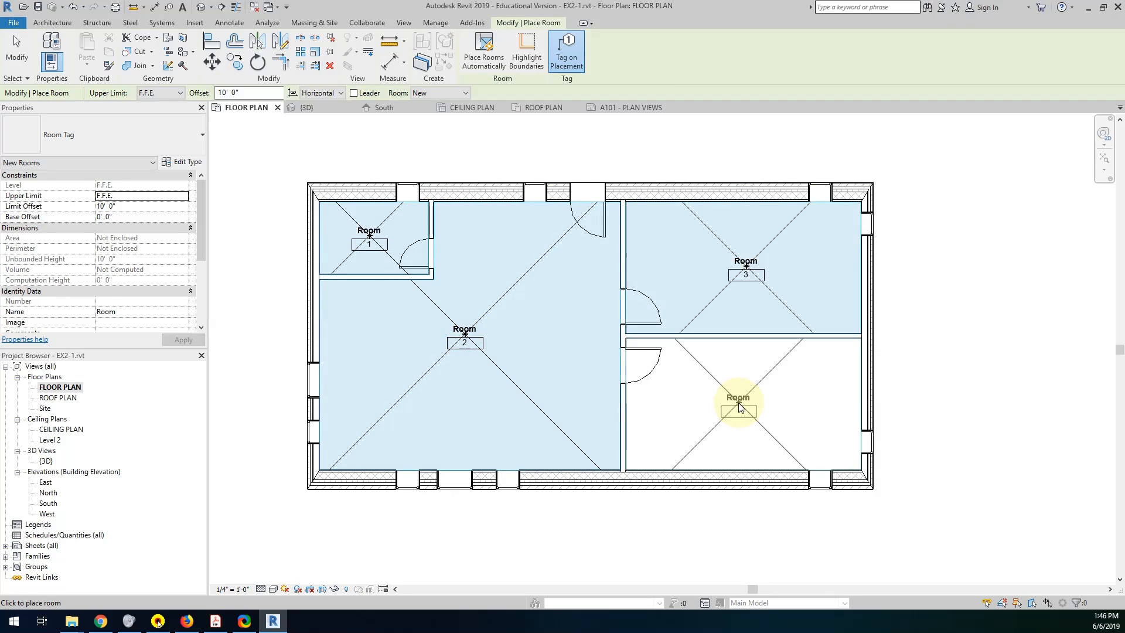
{"action": "left_click", "coordinate": [739, 405]}
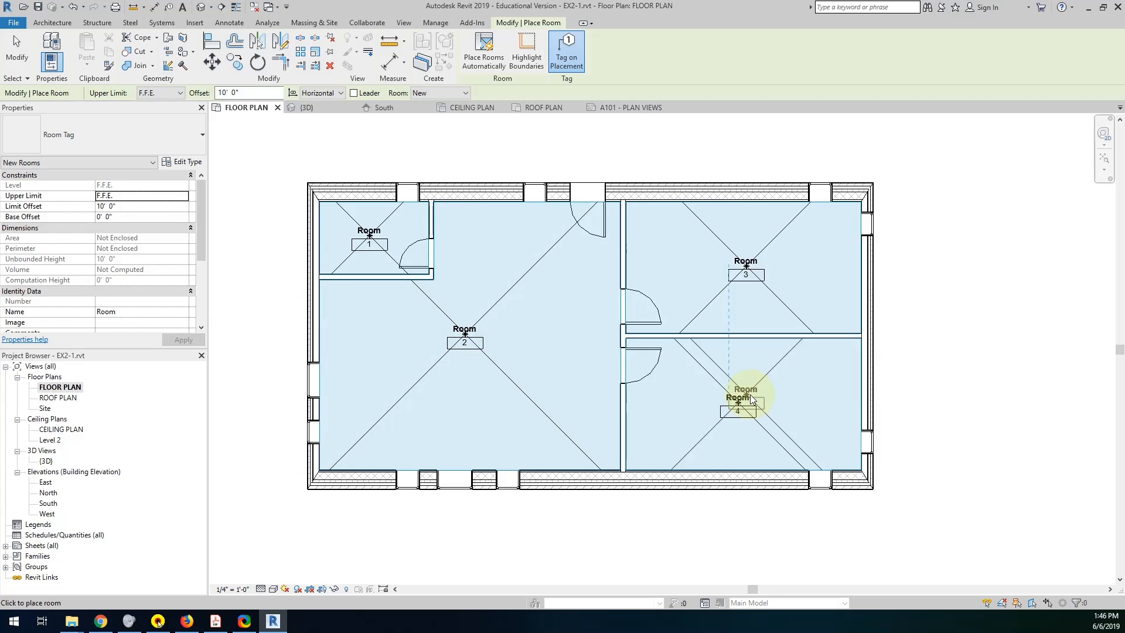
{"action": "key", "text": "Escape"}
{"action": "key", "text": "Escape"}
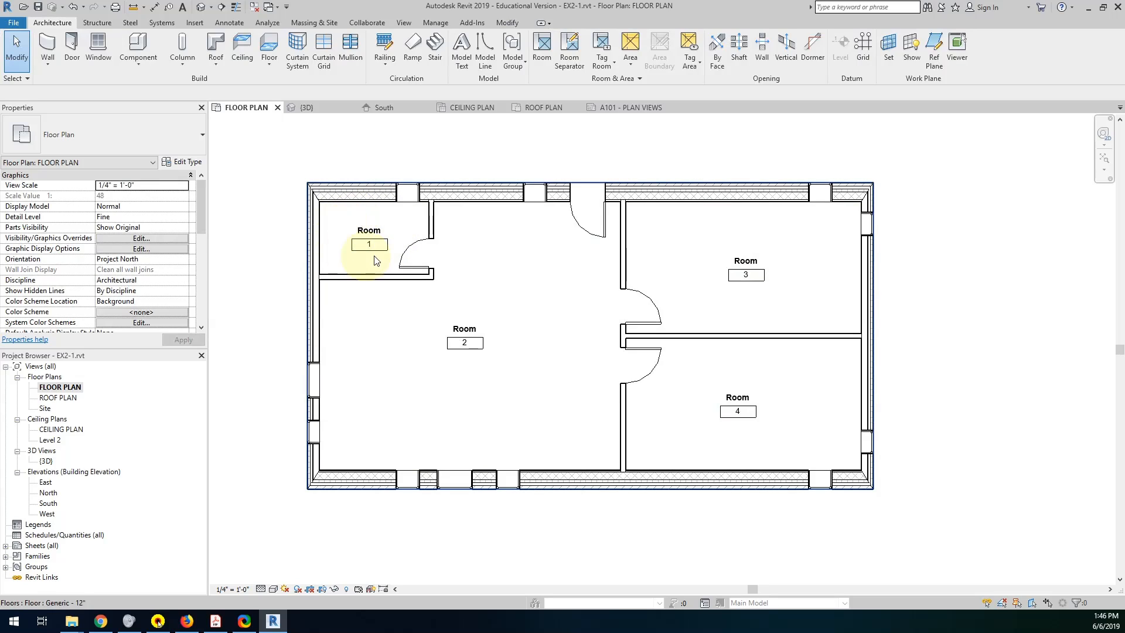
Enable selecting elements by face and name the small upper-left room BATHROOM in its properties.
{"action": "left_click", "coordinate": [1030, 603]}
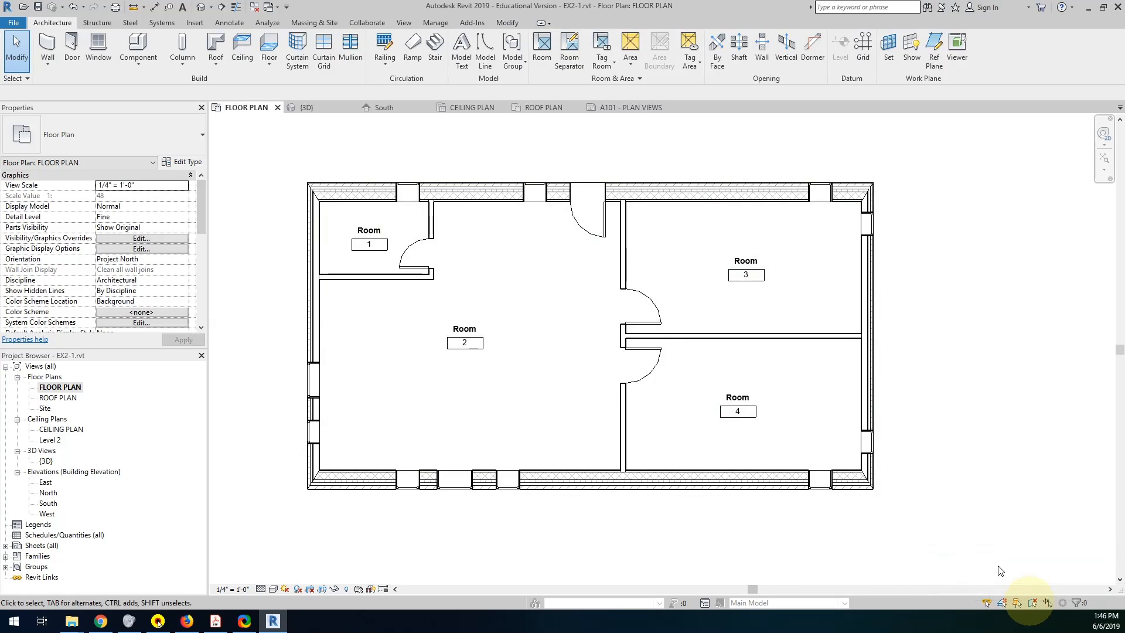
{"action": "left_click", "coordinate": [387, 220]}
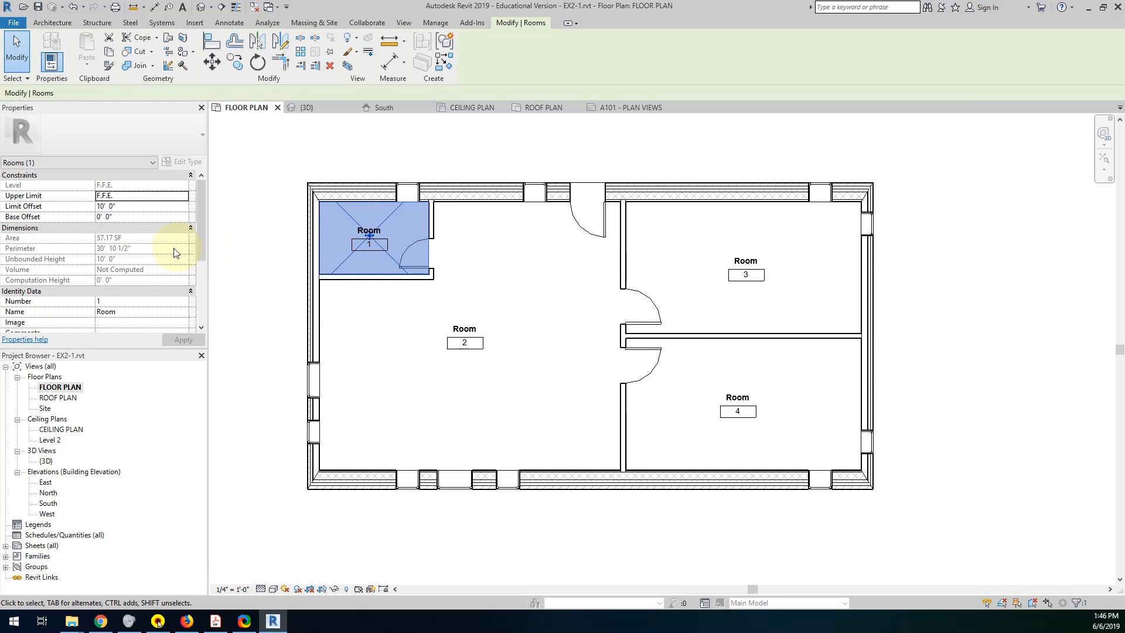
{"action": "left_click", "coordinate": [131, 311]}
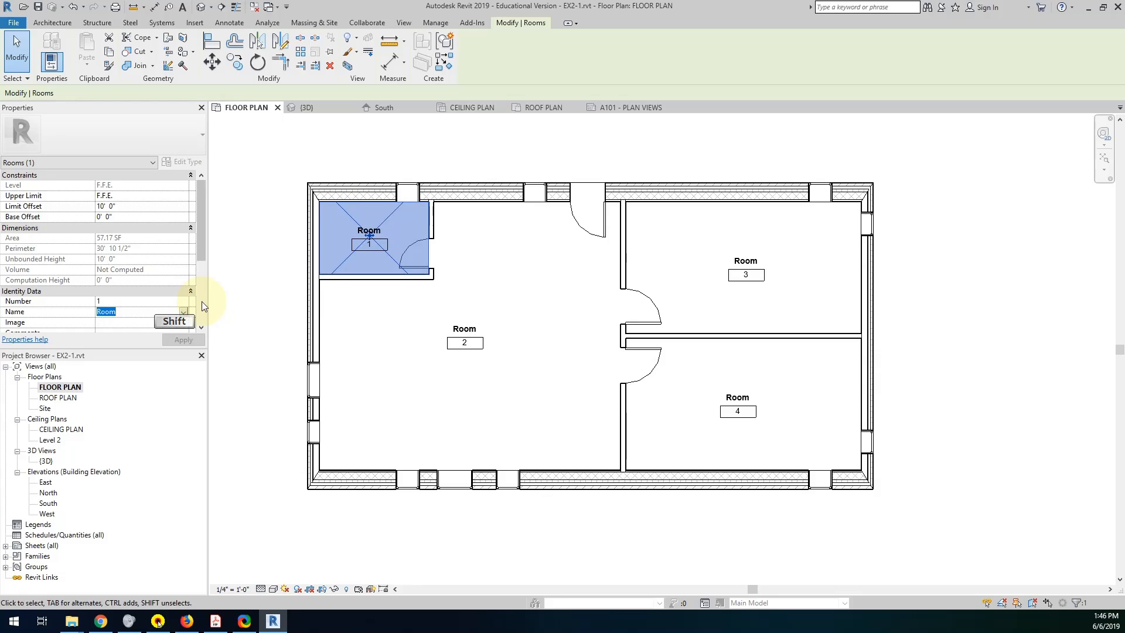
{"action": "type", "text": "BATHROOM"}
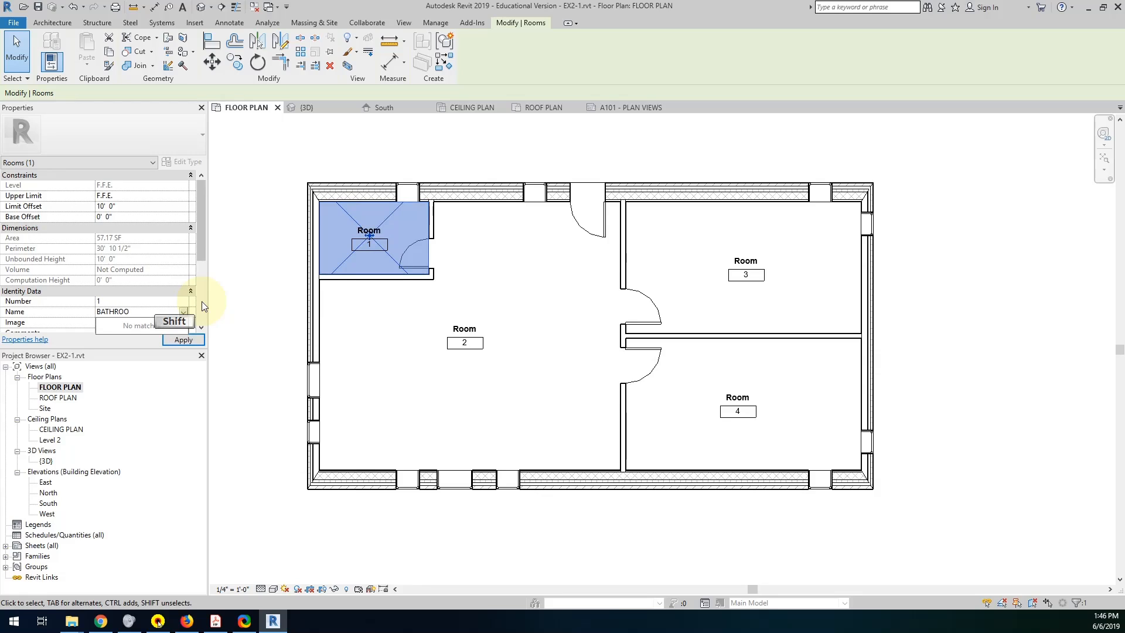
{"action": "left_click", "coordinate": [368, 311]}
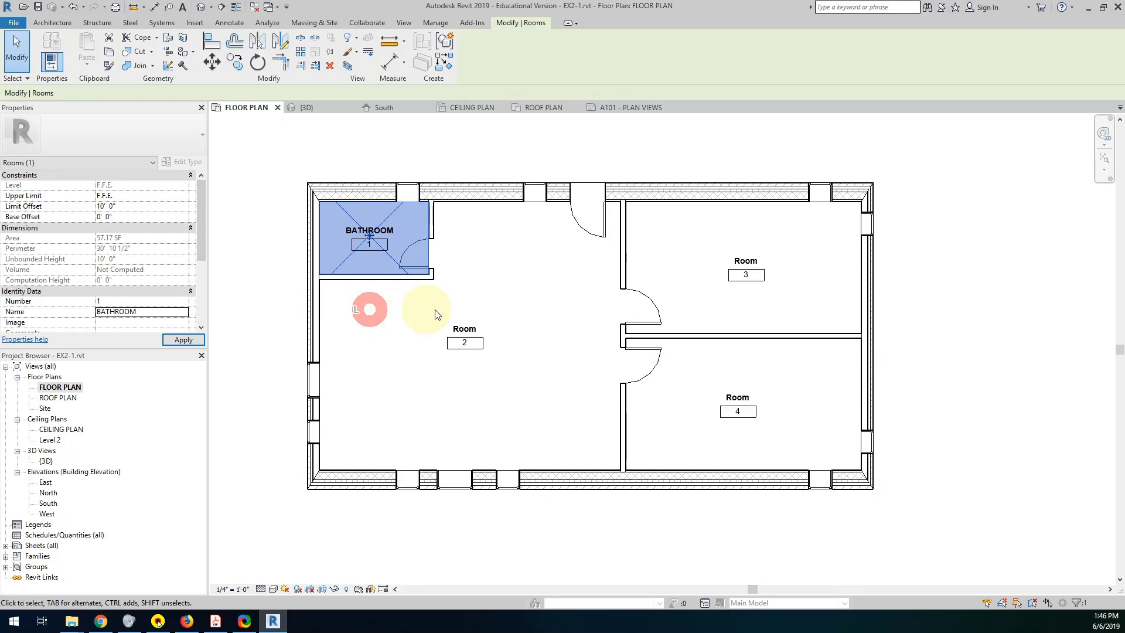
Rename the large central room LIVING ROOM directly in its room tag.
{"action": "left_click", "coordinate": [462, 333]}
{"action": "left_click", "coordinate": [460, 329]}
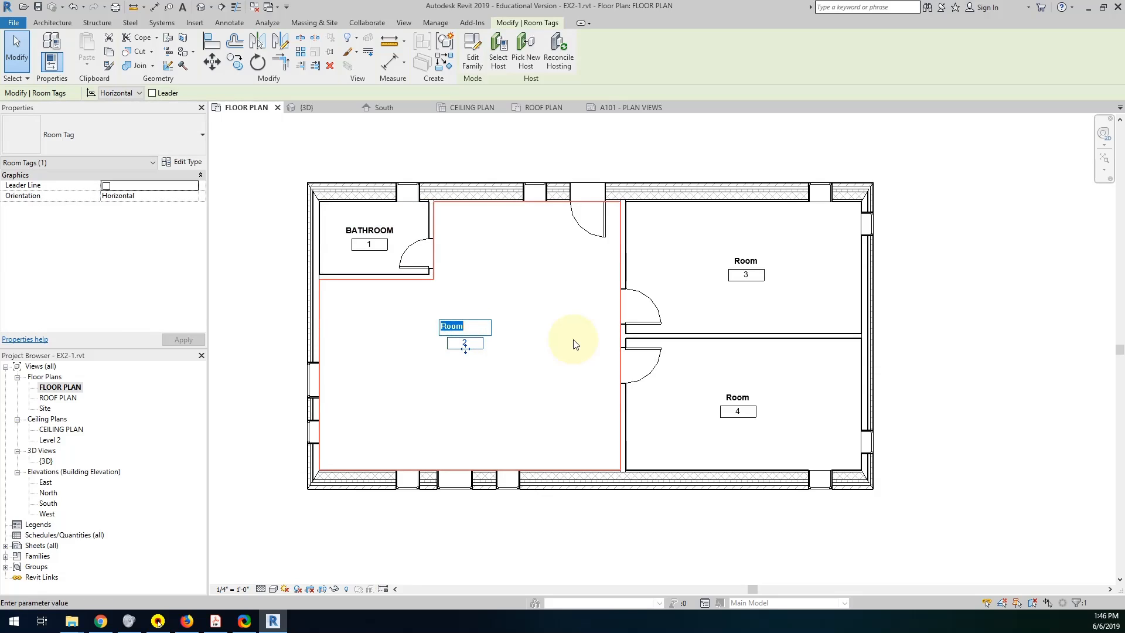
{"action": "type", "text": "L"}
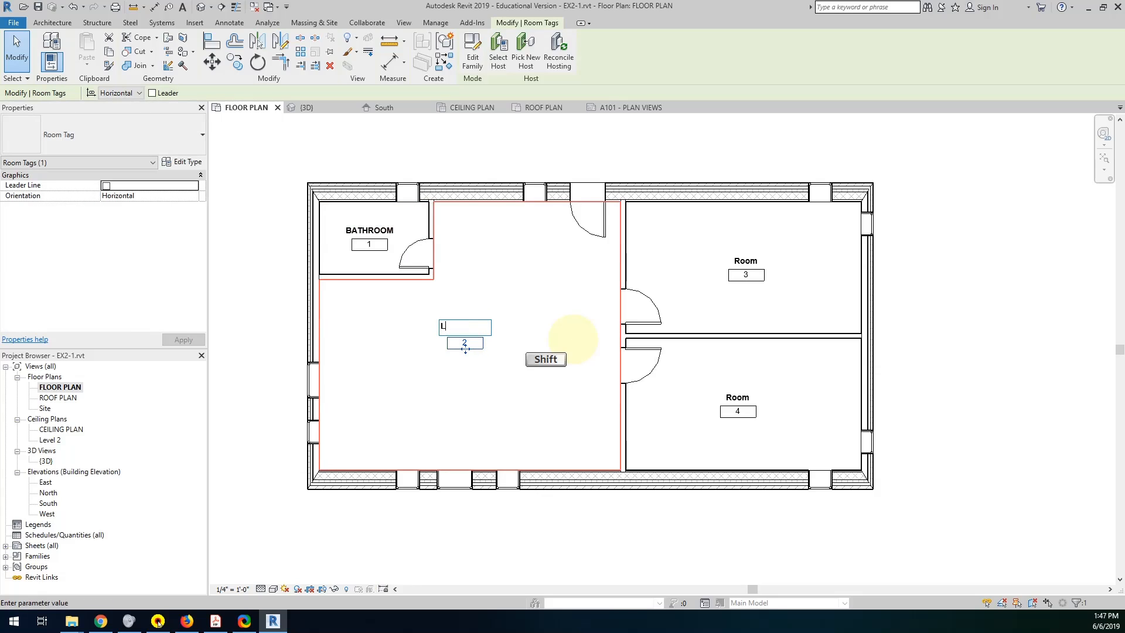
{"action": "type", "text": "IVING ROOM"}
{"action": "left_click", "coordinate": [525, 370]}
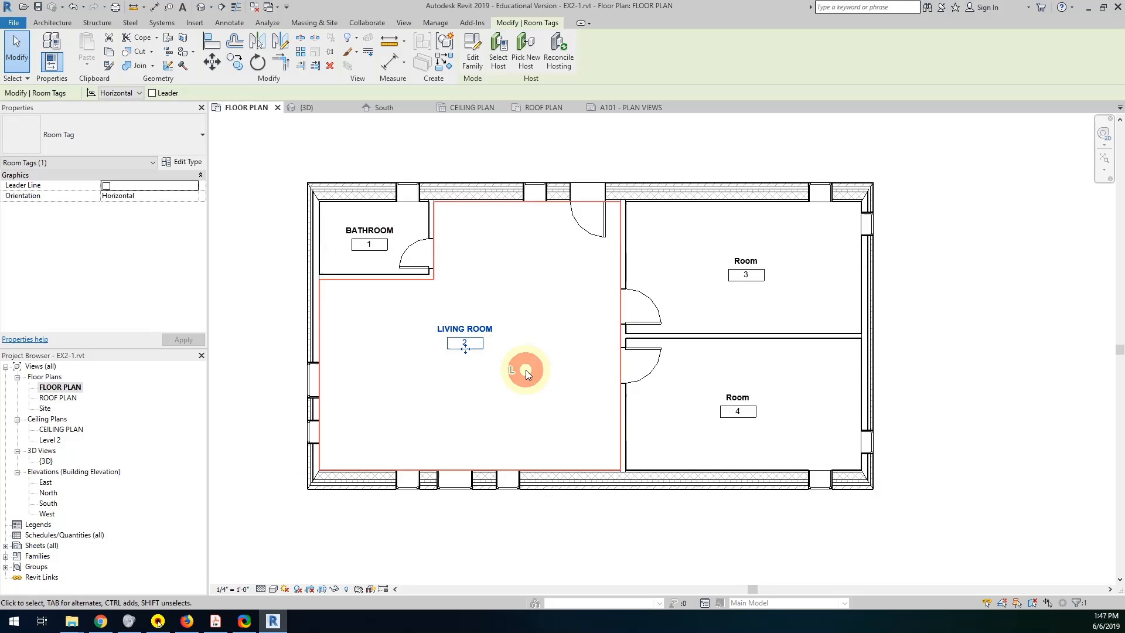
{"action": "double_click", "coordinate": [765, 276]}
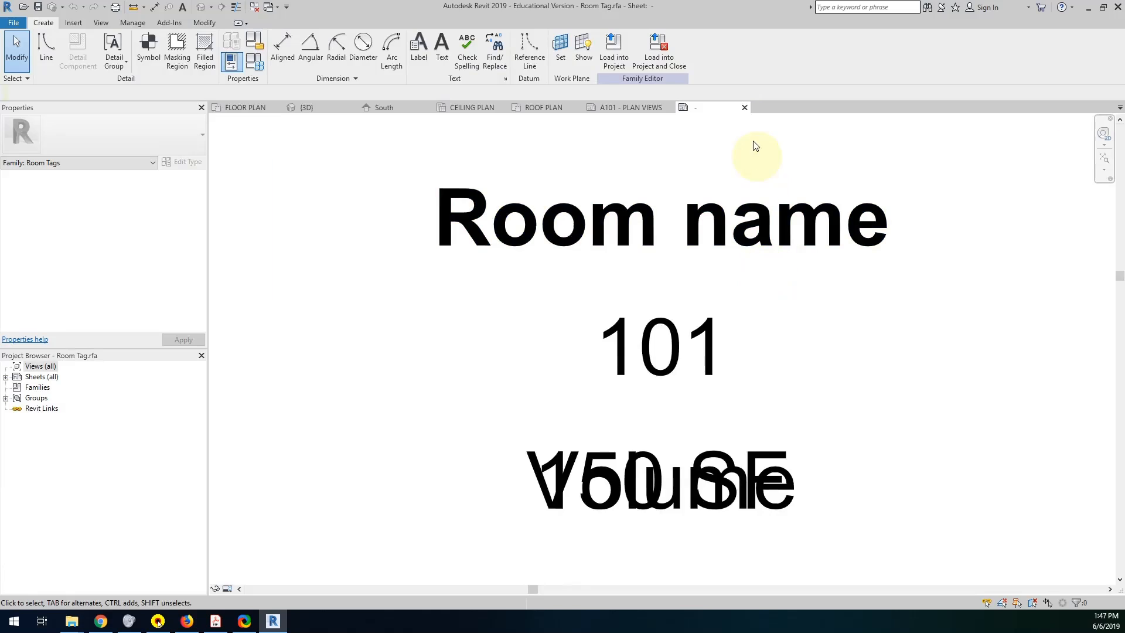
{"action": "left_click", "coordinate": [746, 107]}
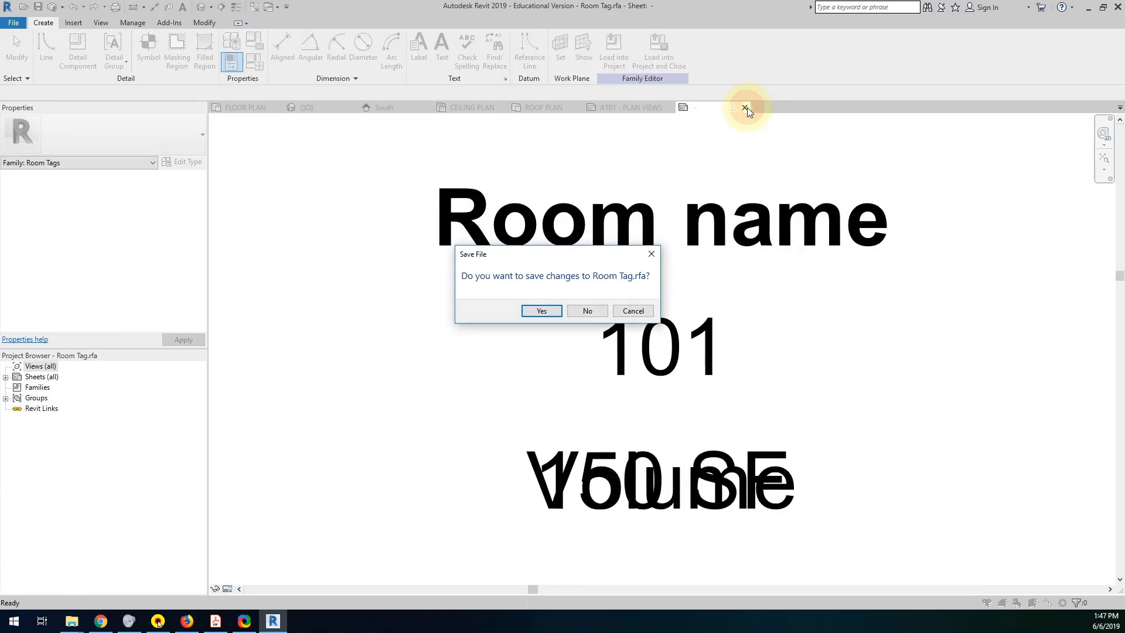
{"action": "left_click", "coordinate": [585, 311]}
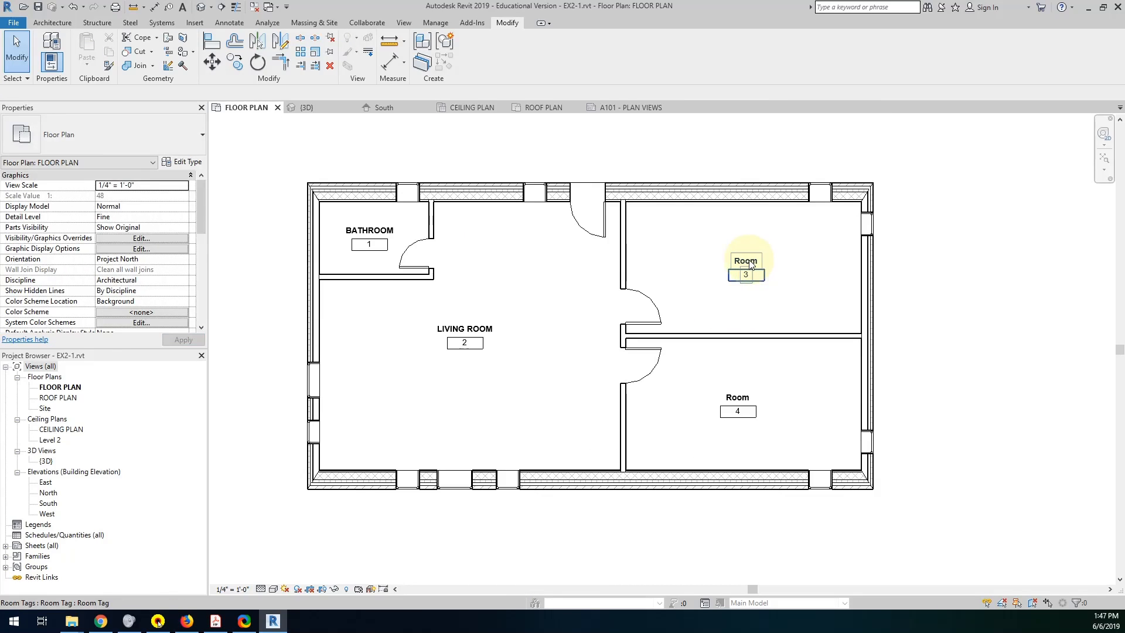
Rename the upper-right room BEDROOM directly in its room tag.
{"action": "left_click", "coordinate": [746, 264]}
{"action": "left_click", "coordinate": [727, 261]}
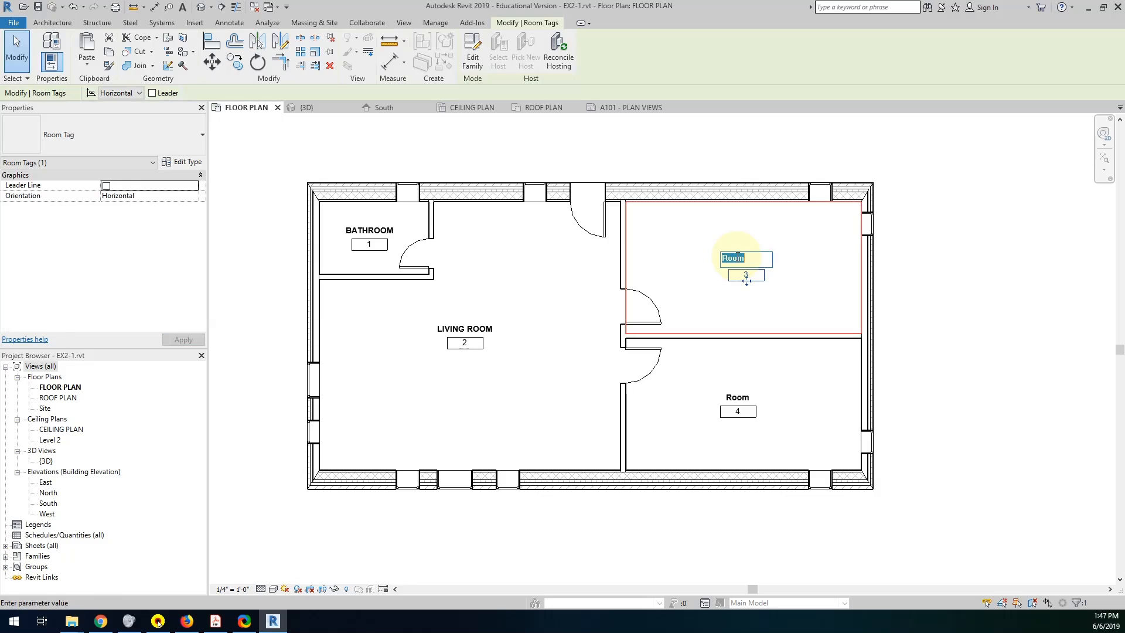
{"action": "key", "text": "shift"}
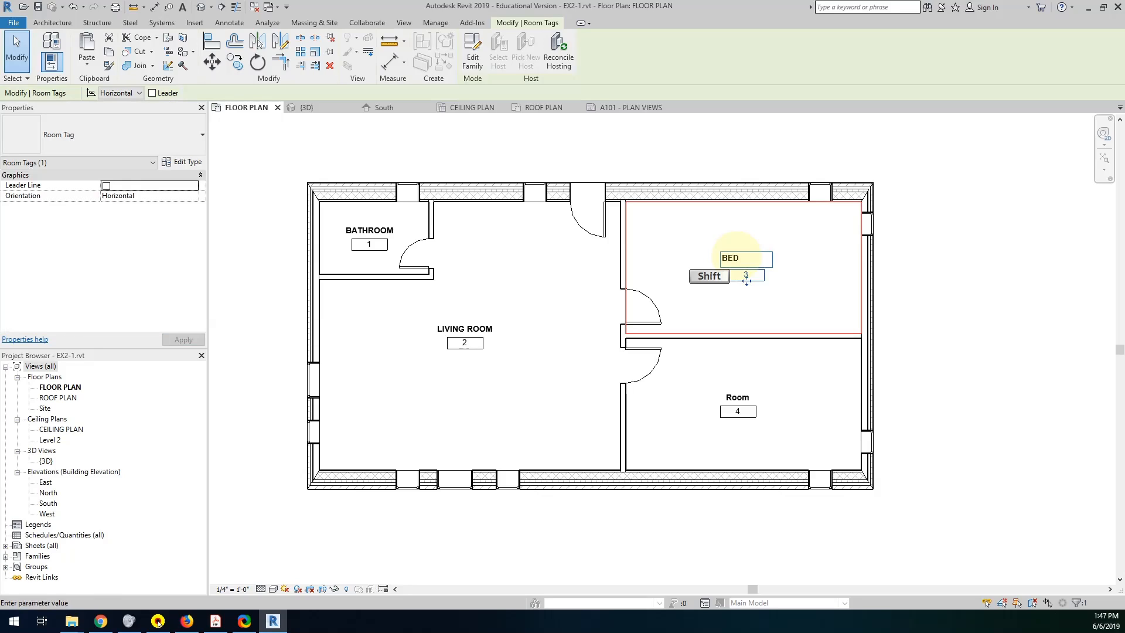
{"action": "type", "text": "BEDROOM"}
{"action": "key", "text": "Return"}
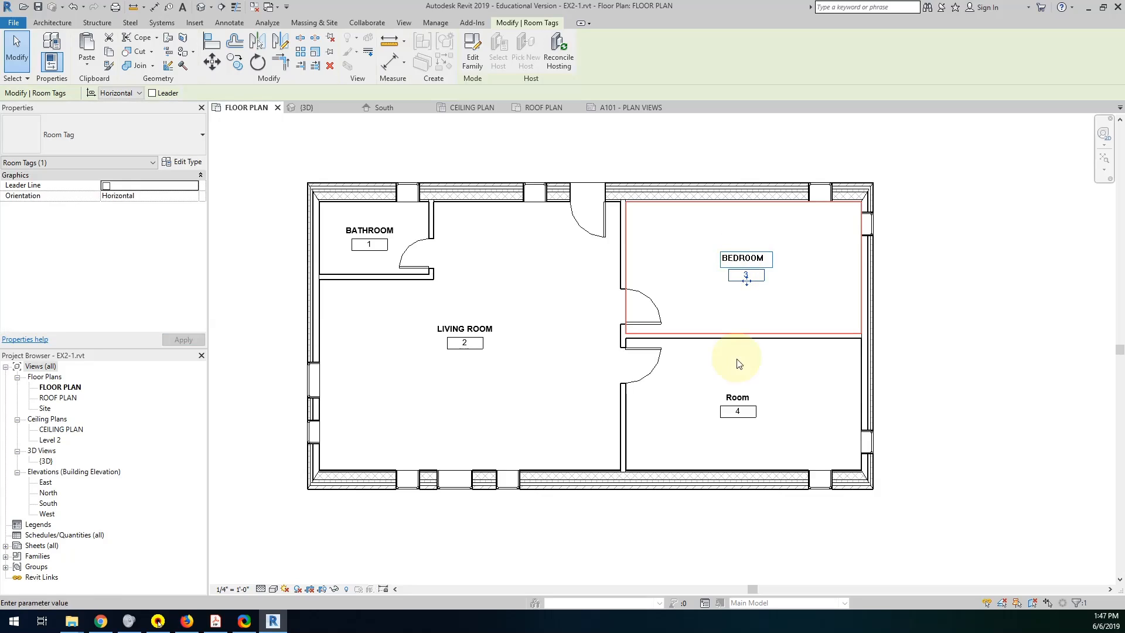
{"action": "left_click", "coordinate": [737, 402]}
{"action": "double_click", "coordinate": [736, 401]}
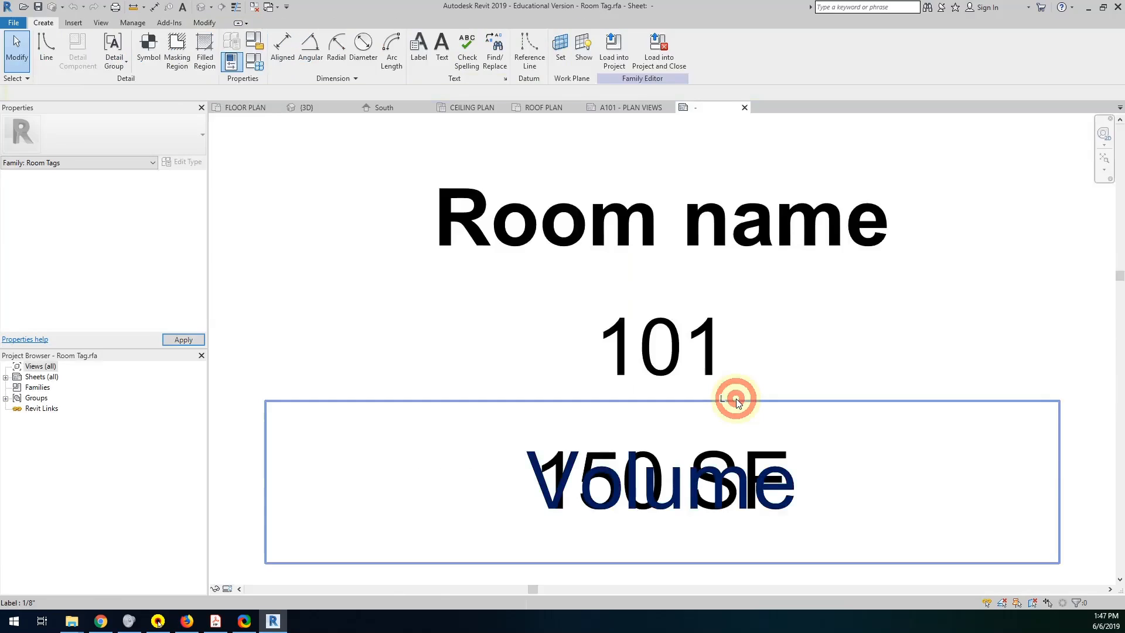
{"action": "left_click", "coordinate": [744, 107]}
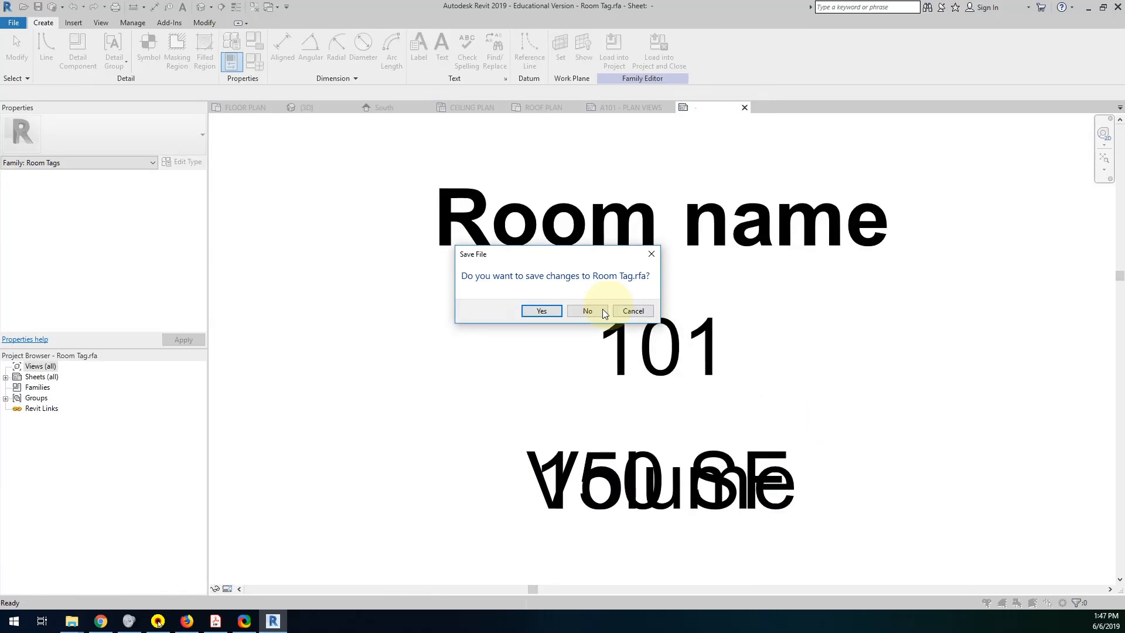
{"action": "left_click", "coordinate": [586, 308]}
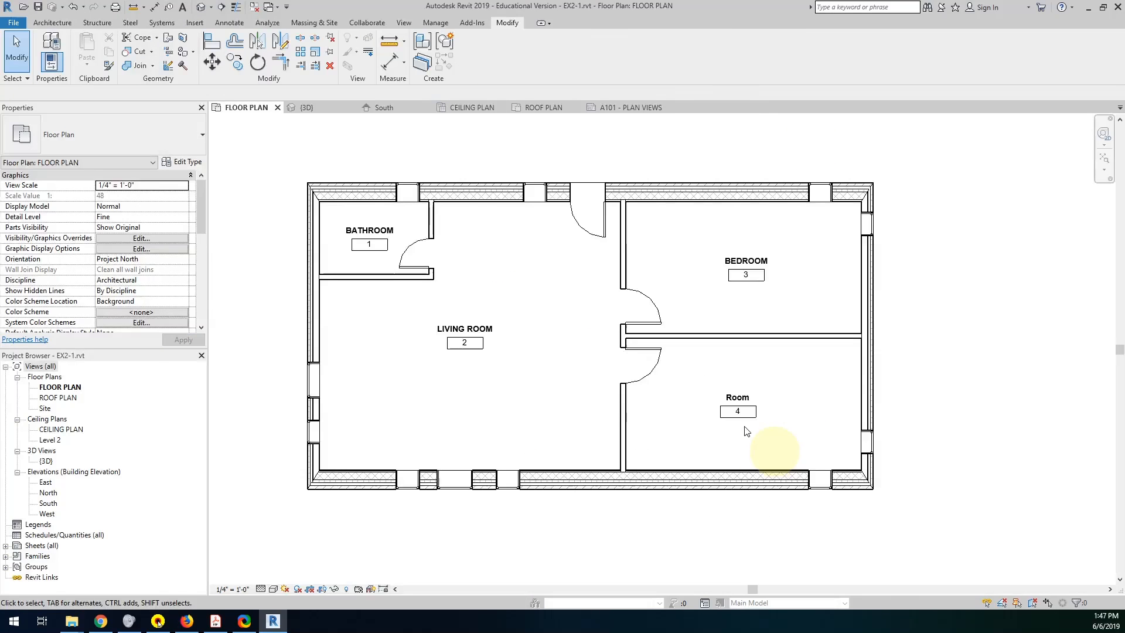
Rename the lower-right room BEDROOM directly in its room tag and clear the selection.
{"action": "double_click", "coordinate": [738, 395]}
{"action": "key", "text": "shift"}
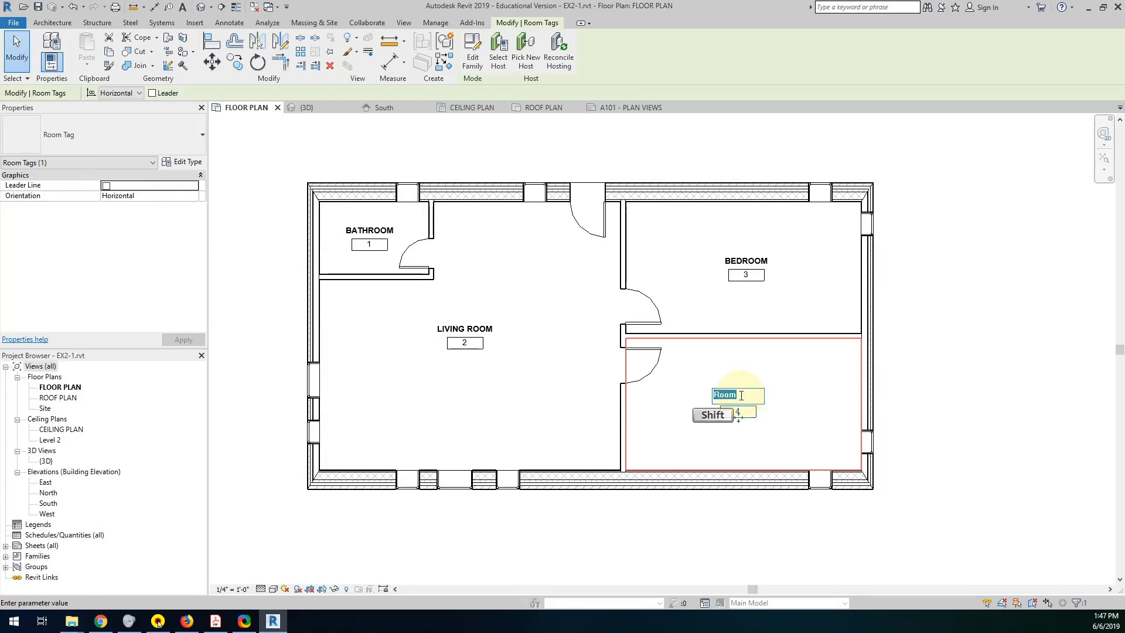
{"action": "type", "text": "BEDROOM"}
{"action": "left_click", "coordinate": [948, 448]}
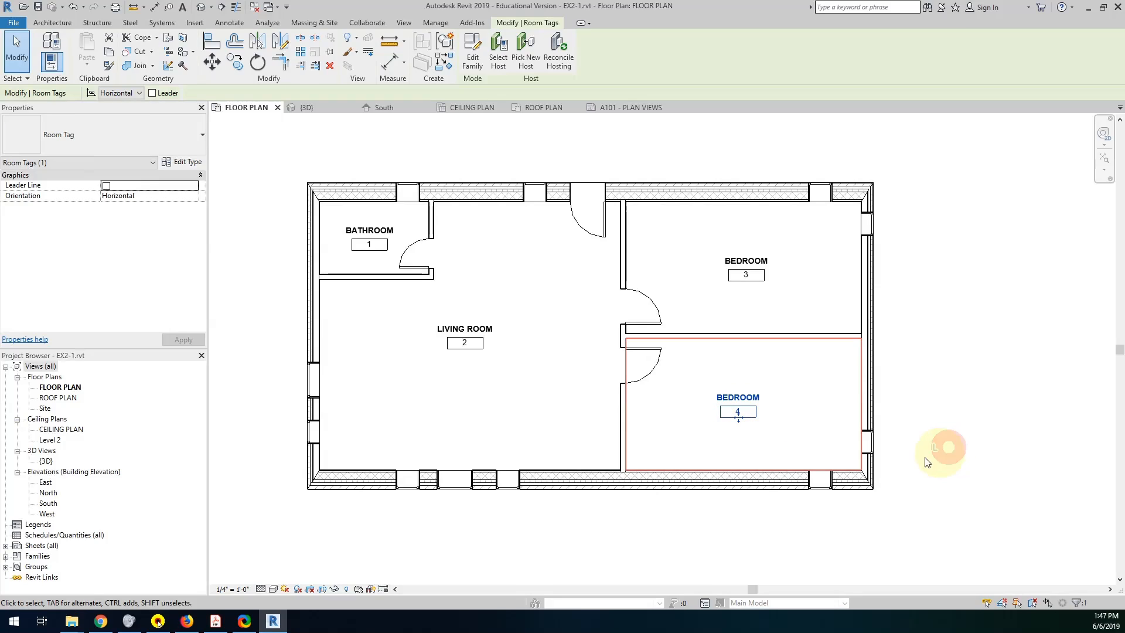
{"action": "left_click", "coordinate": [898, 491]}
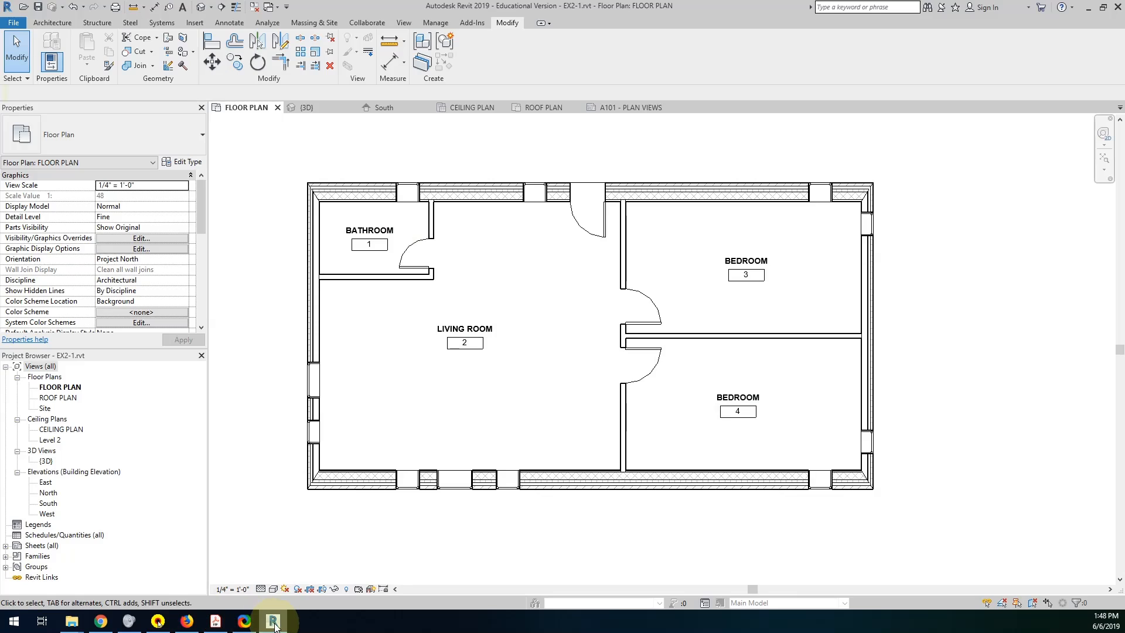
{"action": "mouse_move", "coordinate": [273, 622]}
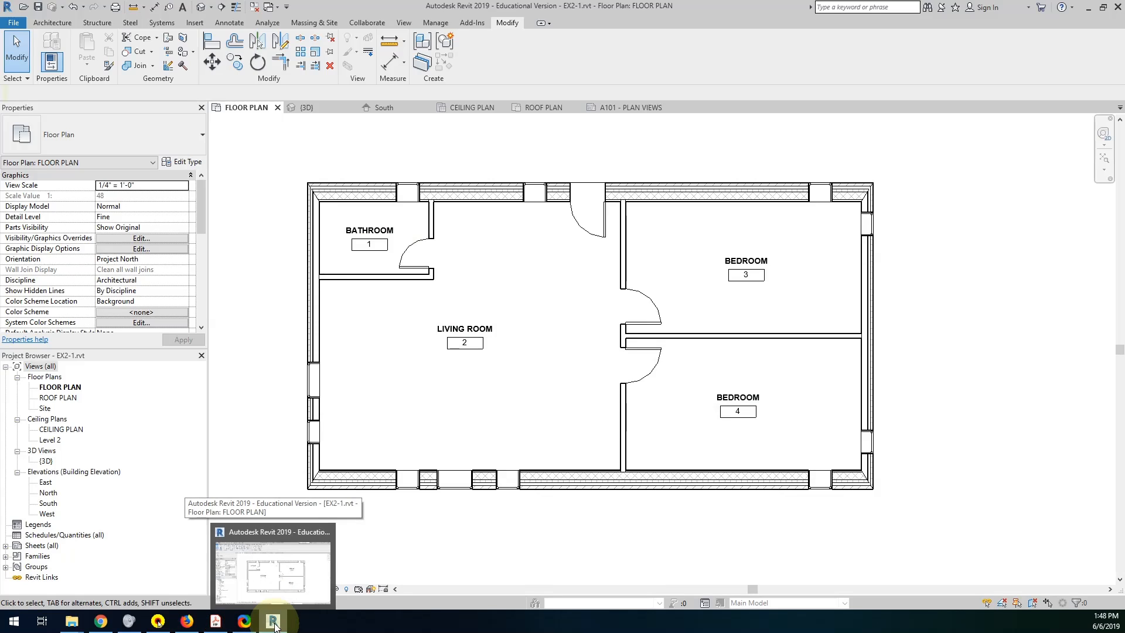
{"action": "left_click", "coordinate": [273, 622]}
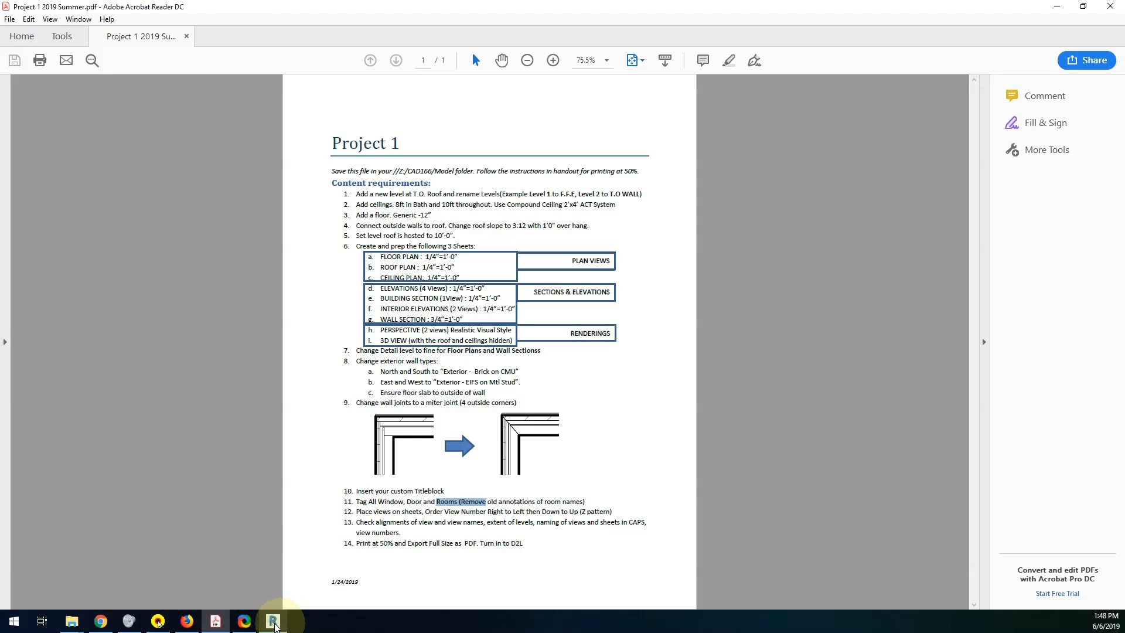
{"action": "left_click", "coordinate": [273, 622]}
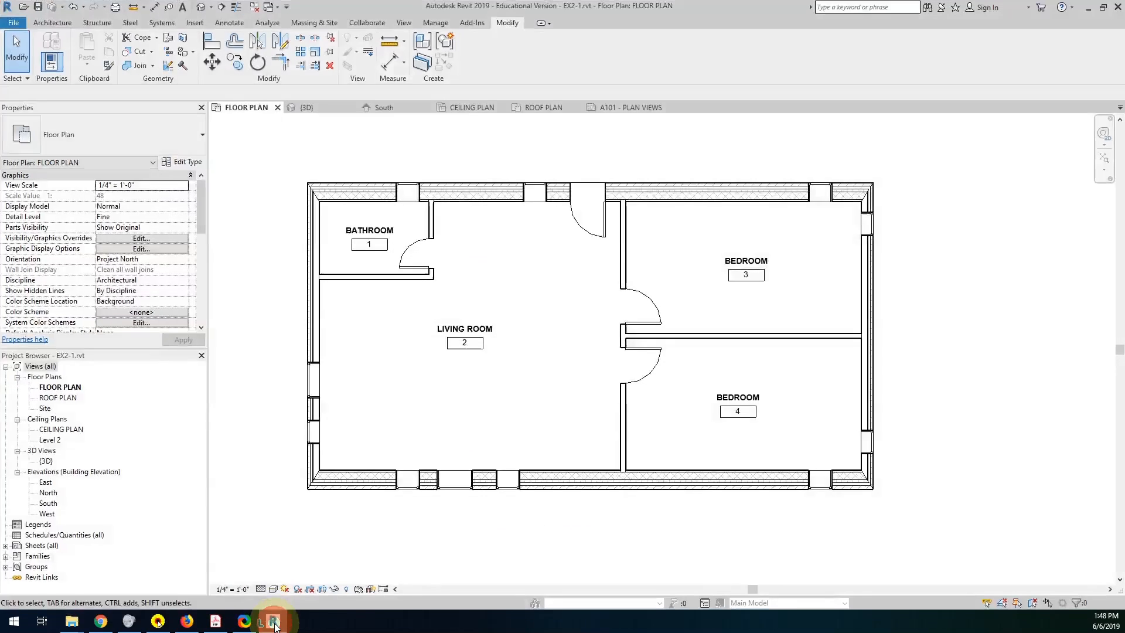
Tag the bathroom door, the exterior entrance door and both bedroom doors by category, without leaders.
{"action": "left_click", "coordinate": [45, 22]}
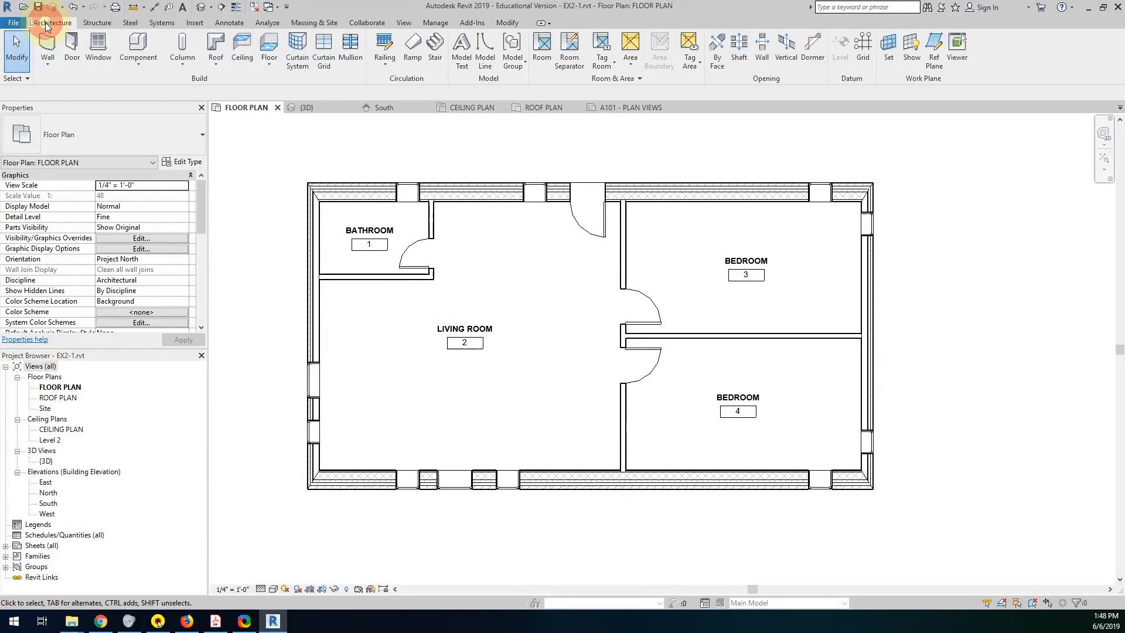
{"action": "left_click", "coordinate": [233, 23]}
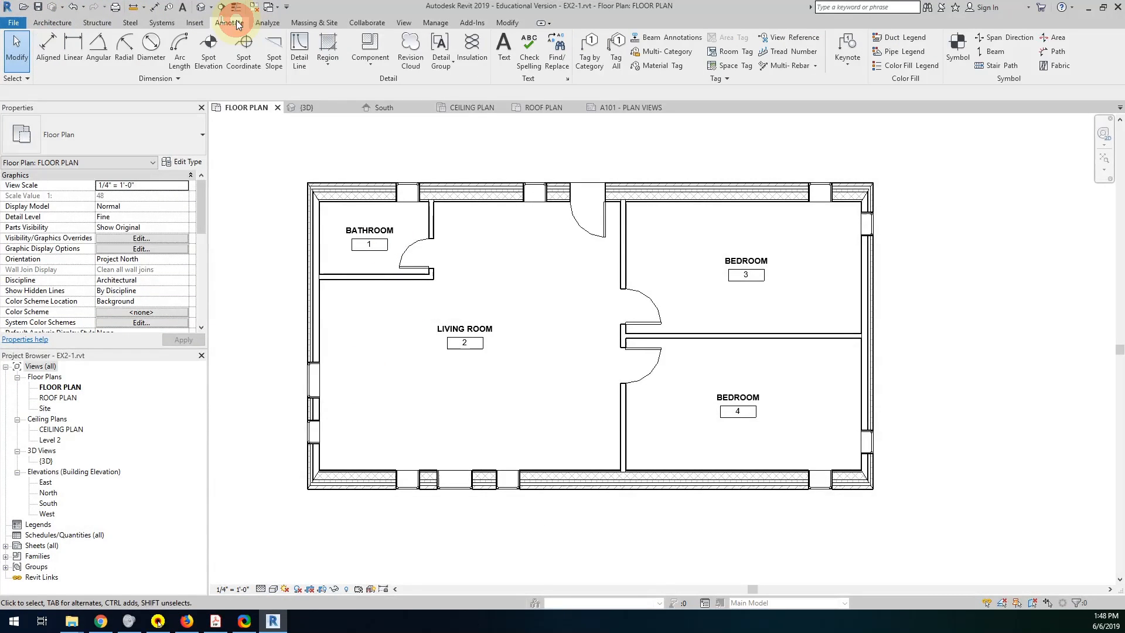
{"action": "left_click", "coordinate": [593, 55]}
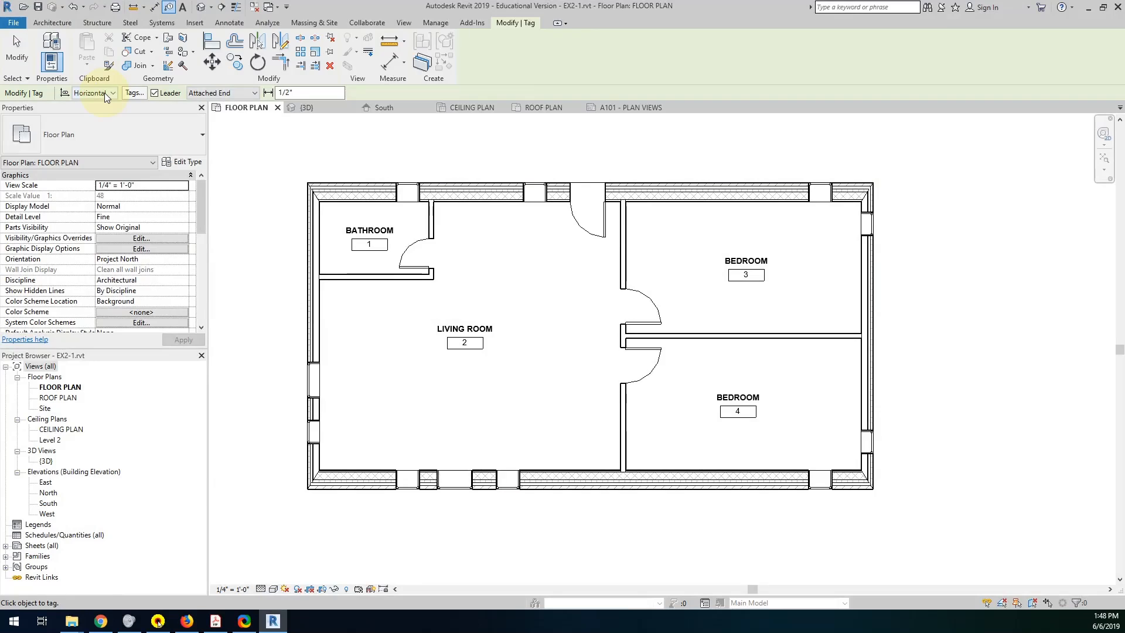
{"action": "left_click", "coordinate": [155, 94]}
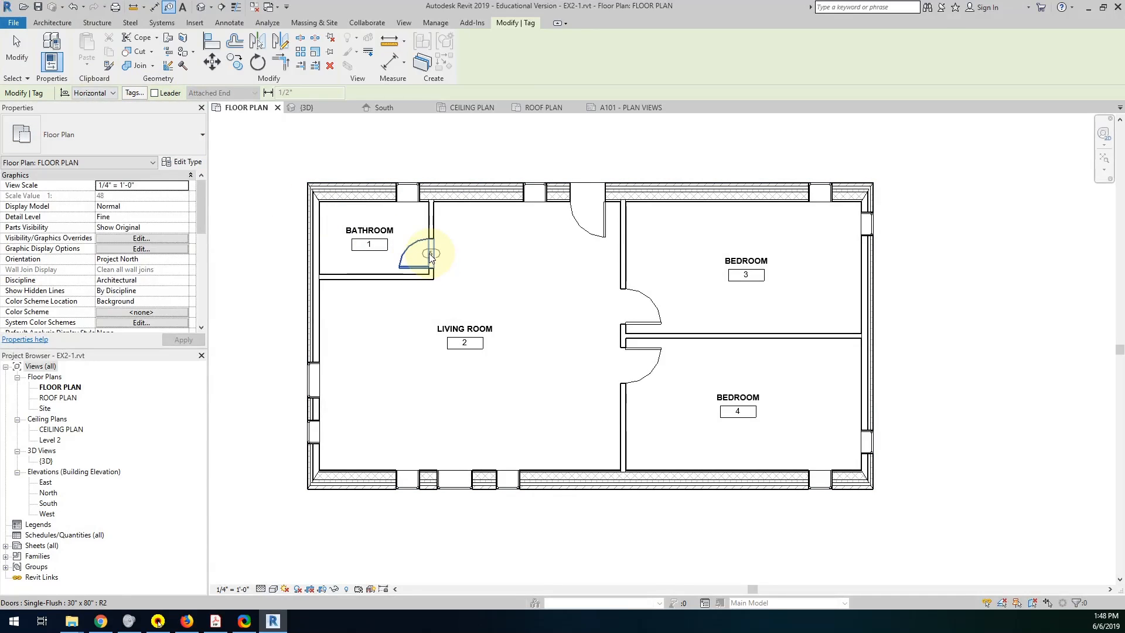
{"action": "left_click", "coordinate": [429, 253]}
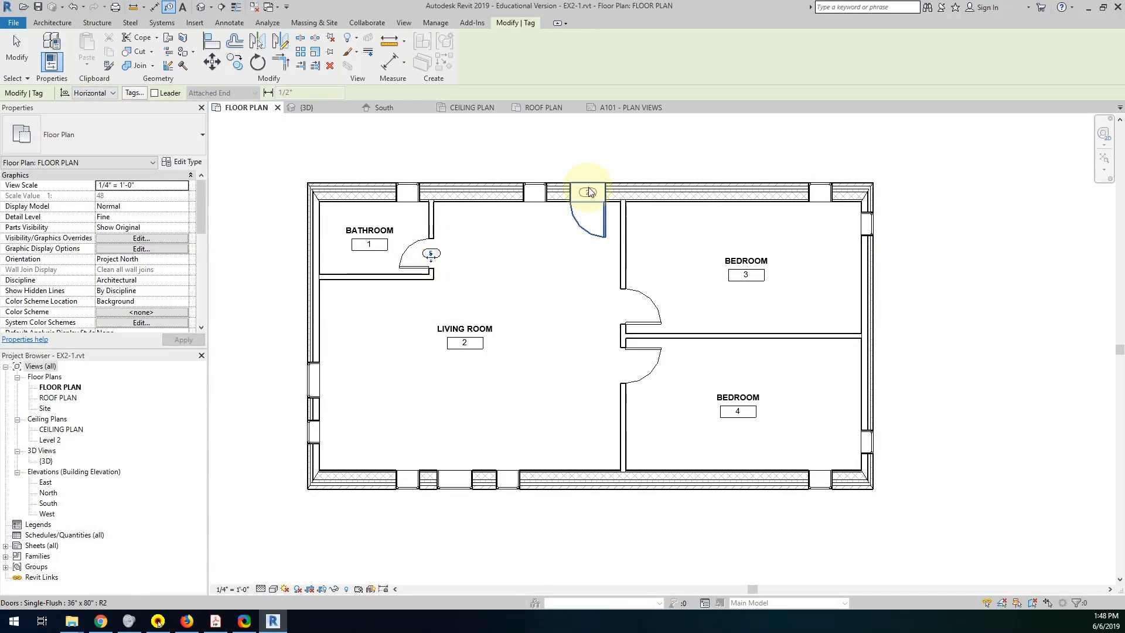
{"action": "left_click", "coordinate": [587, 193]}
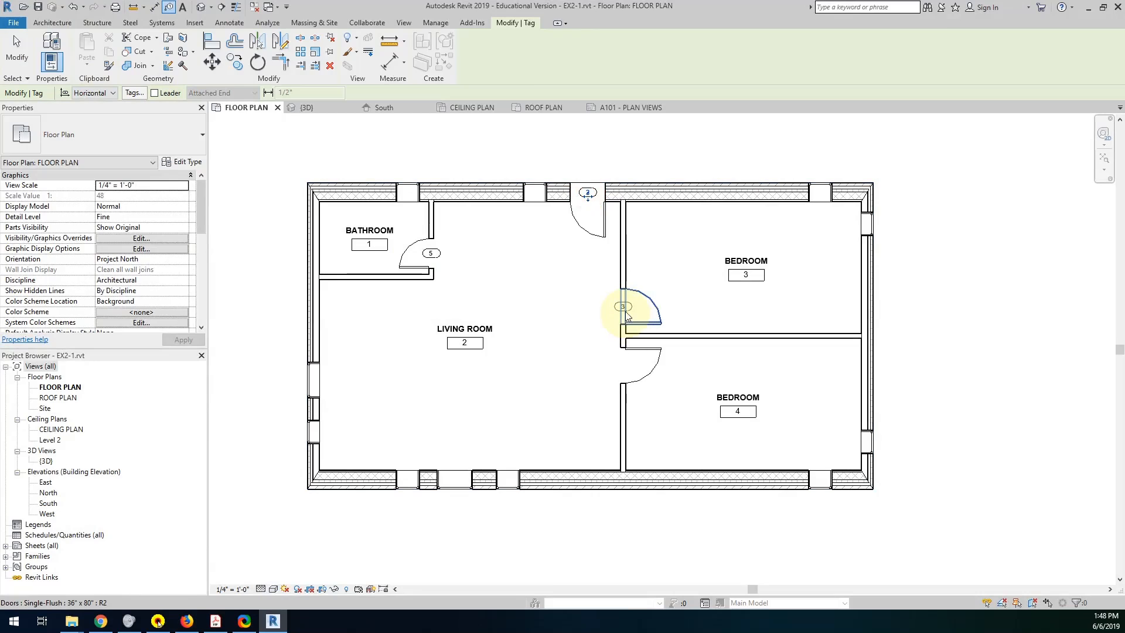
{"action": "left_click", "coordinate": [623, 307]}
{"action": "left_click", "coordinate": [623, 366]}
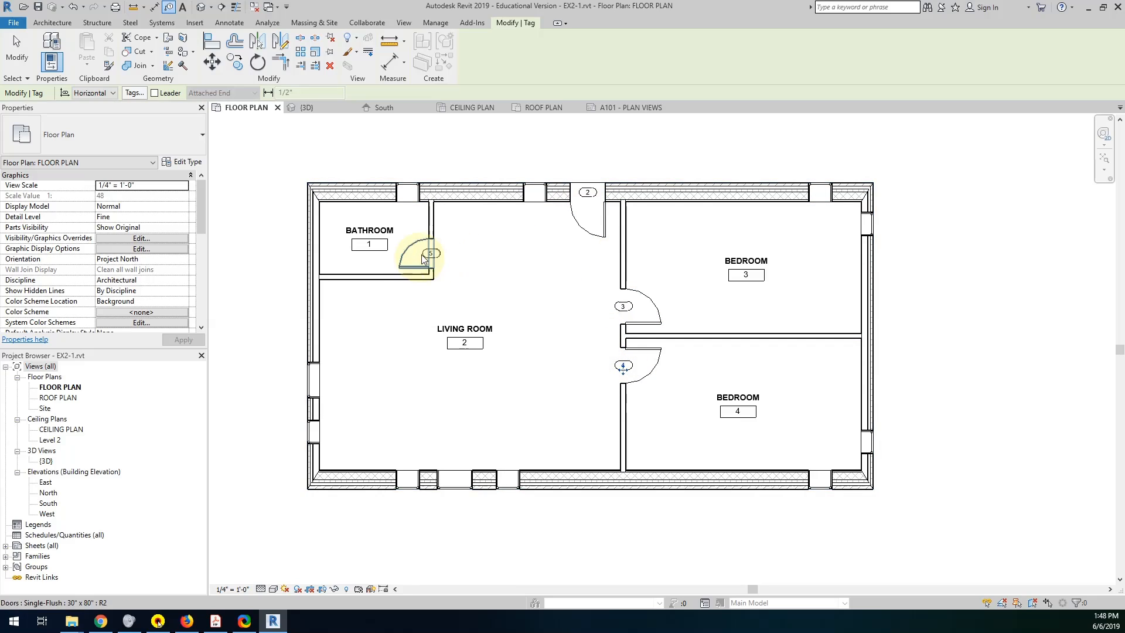
{"action": "left_click", "coordinate": [618, 360]}
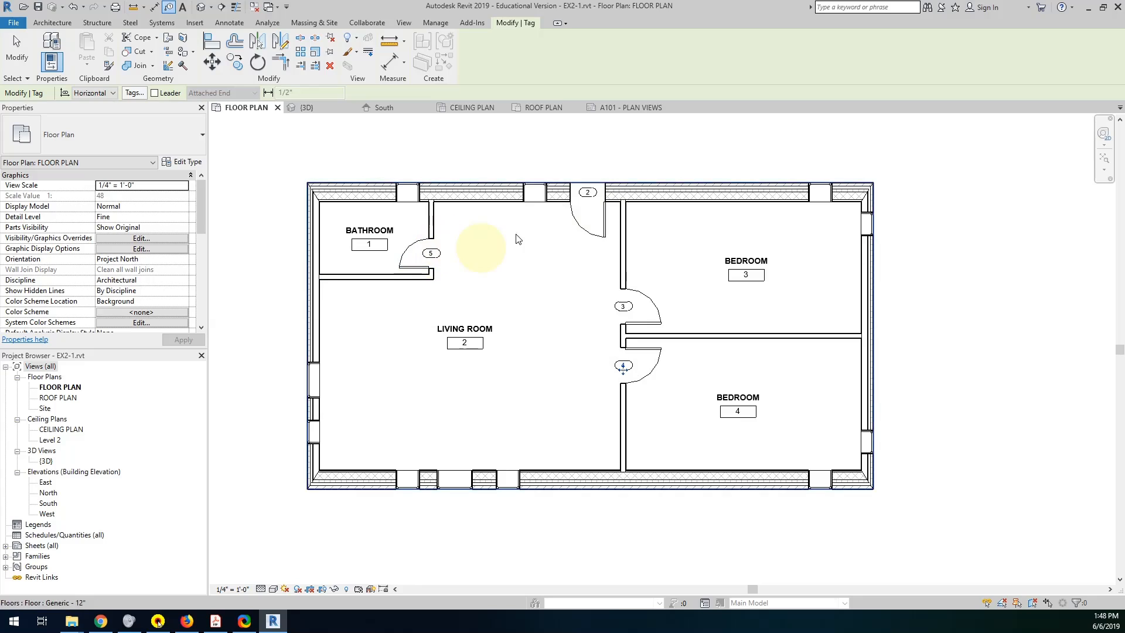
{"action": "left_click", "coordinate": [622, 305]}
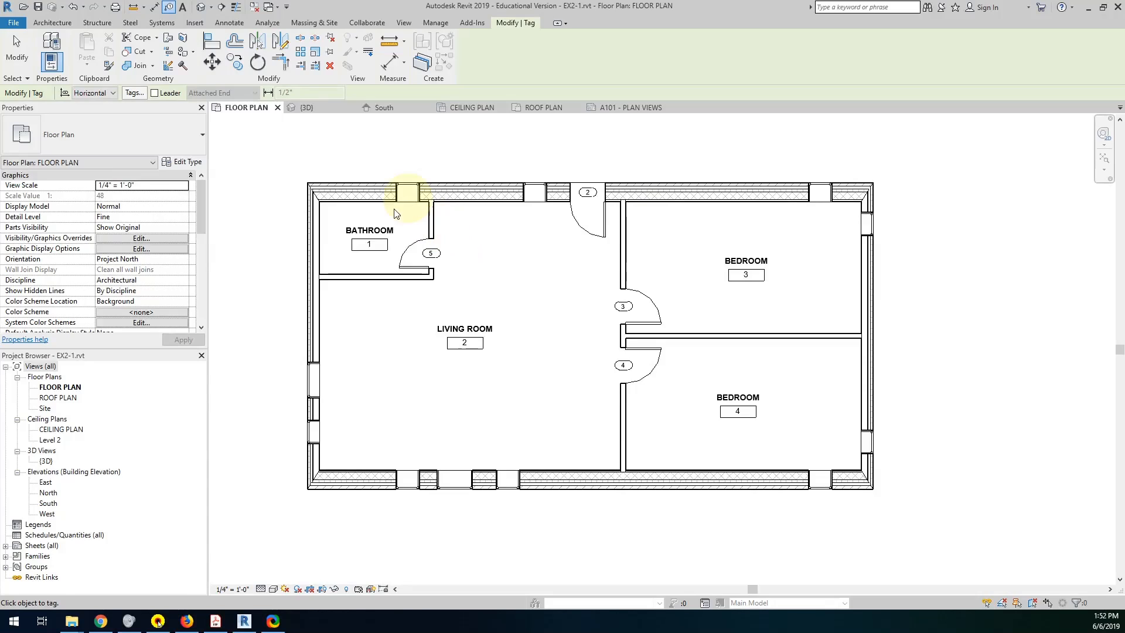
Turn on leaders for tagging by category and leave the tag command without placing a tag.
{"action": "left_click", "coordinate": [154, 93]}
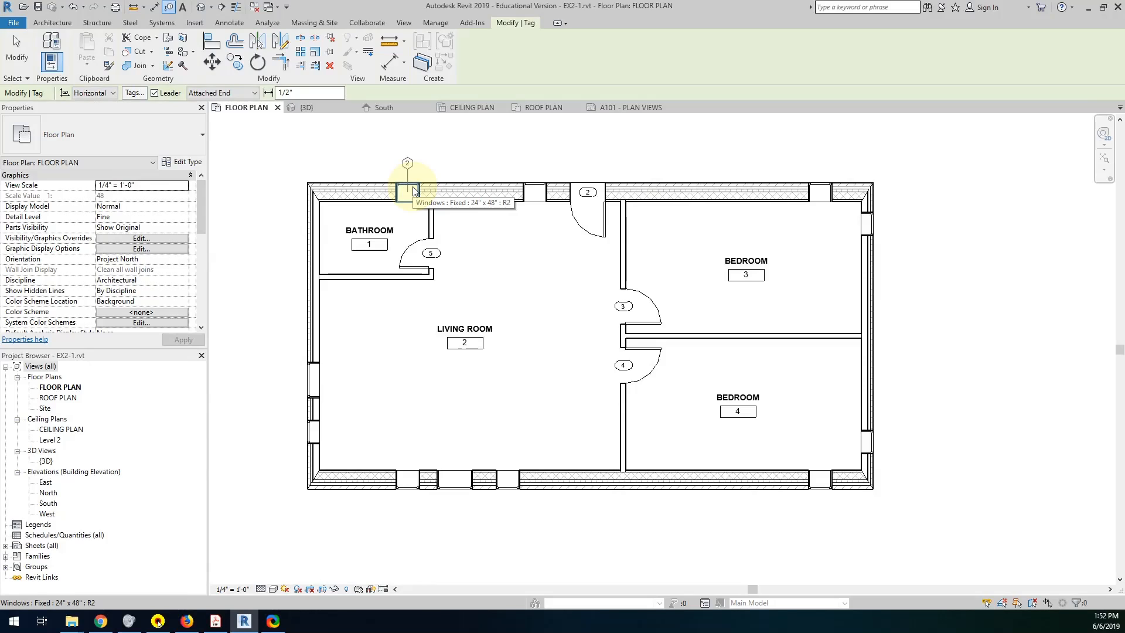
{"action": "key", "text": "Escape"}
{"action": "key", "text": "Escape"}
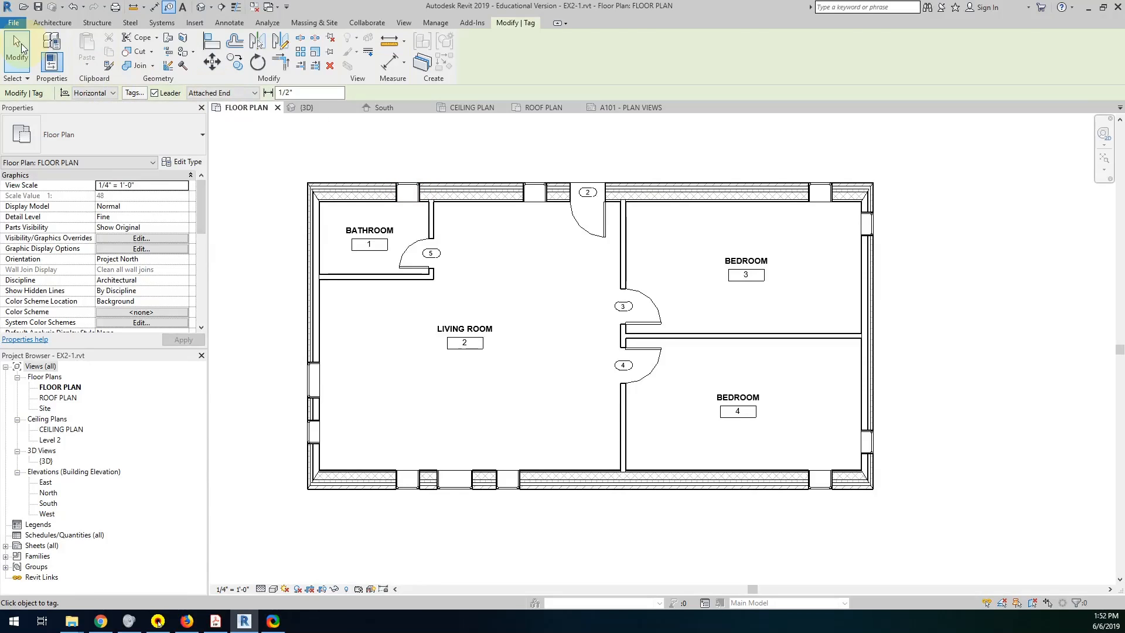
Flip the bathroom window's facing and restore it, previewing on which side of the wall its category tag lands.
{"action": "left_click", "coordinate": [409, 186]}
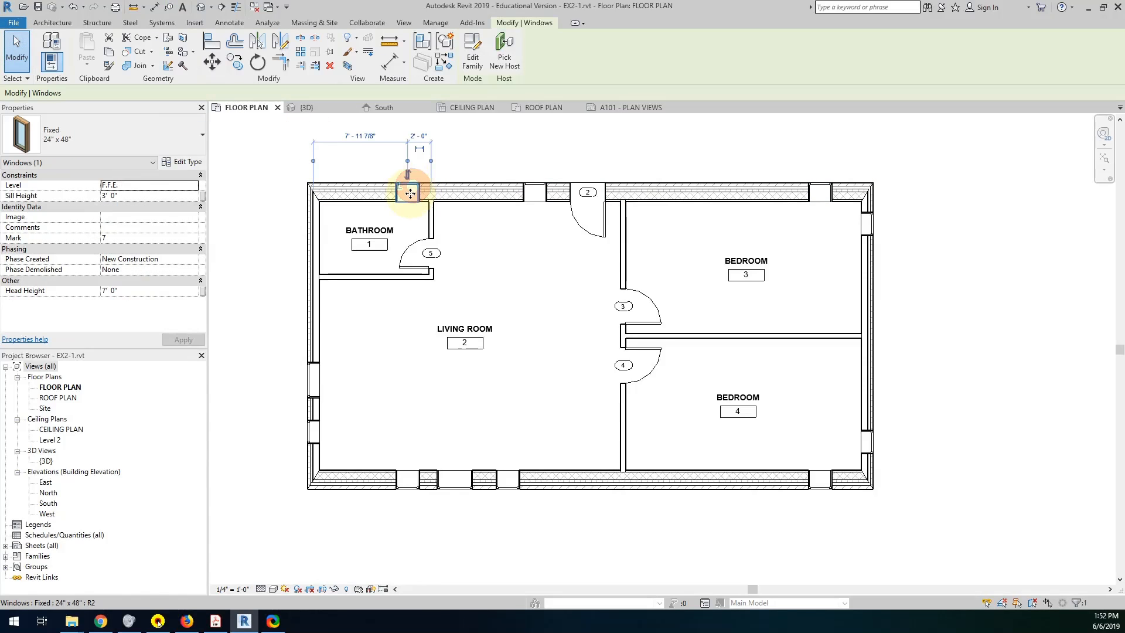
{"action": "left_click", "coordinate": [47, 24]}
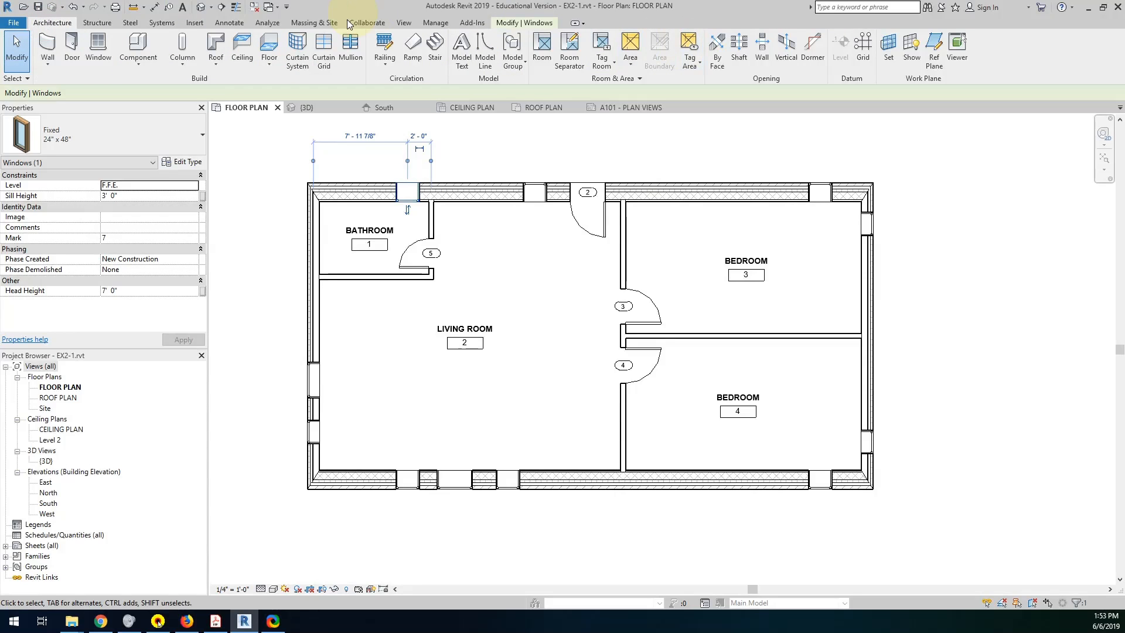
{"action": "left_click", "coordinate": [229, 23]}
{"action": "left_click", "coordinate": [593, 48]}
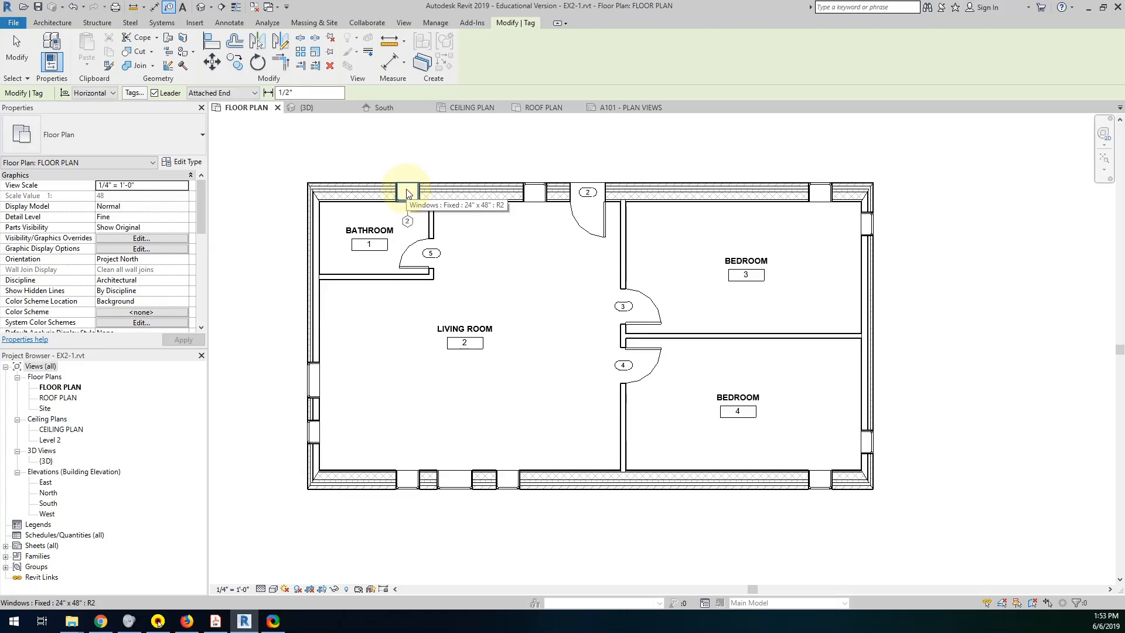
{"action": "key", "text": "Escape"}
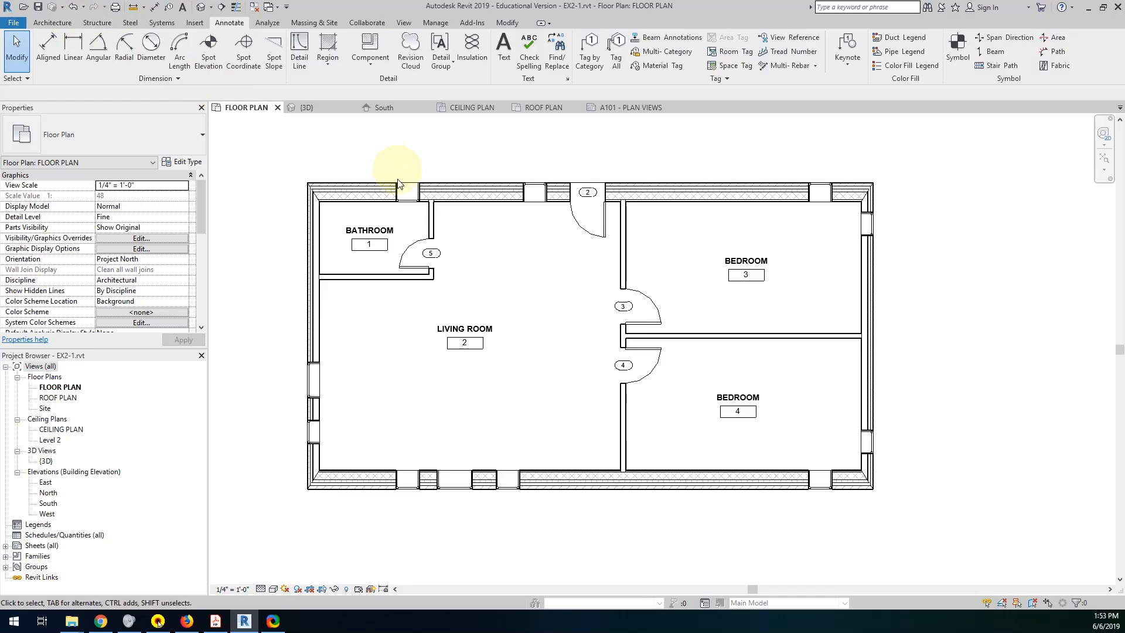
{"action": "left_click", "coordinate": [403, 189]}
{"action": "left_click", "coordinate": [408, 209]}
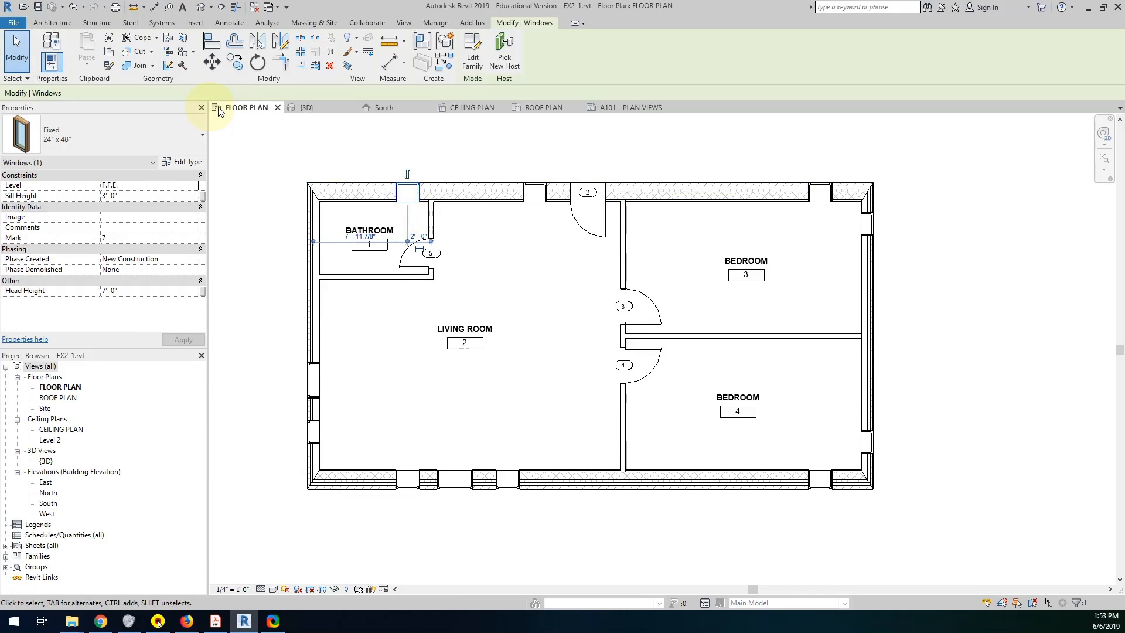
Tag by category, with attached-end leaders, the three windows in the north wall and the two windows in the east wall.
{"action": "left_click", "coordinate": [58, 24]}
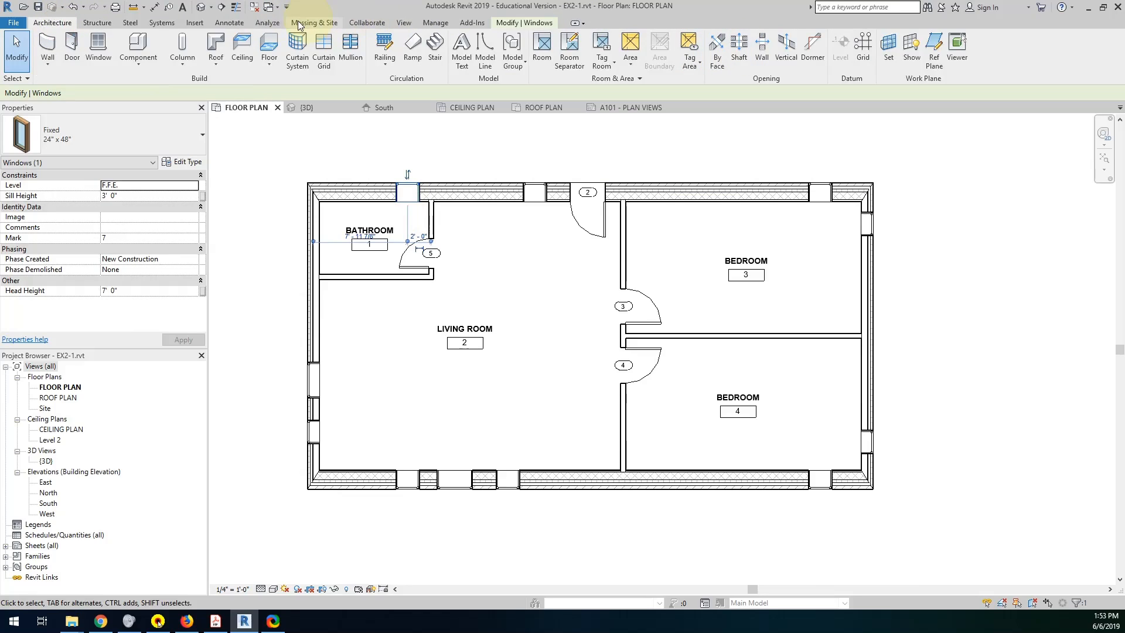
{"action": "left_click", "coordinate": [231, 24]}
{"action": "left_click", "coordinate": [590, 49]}
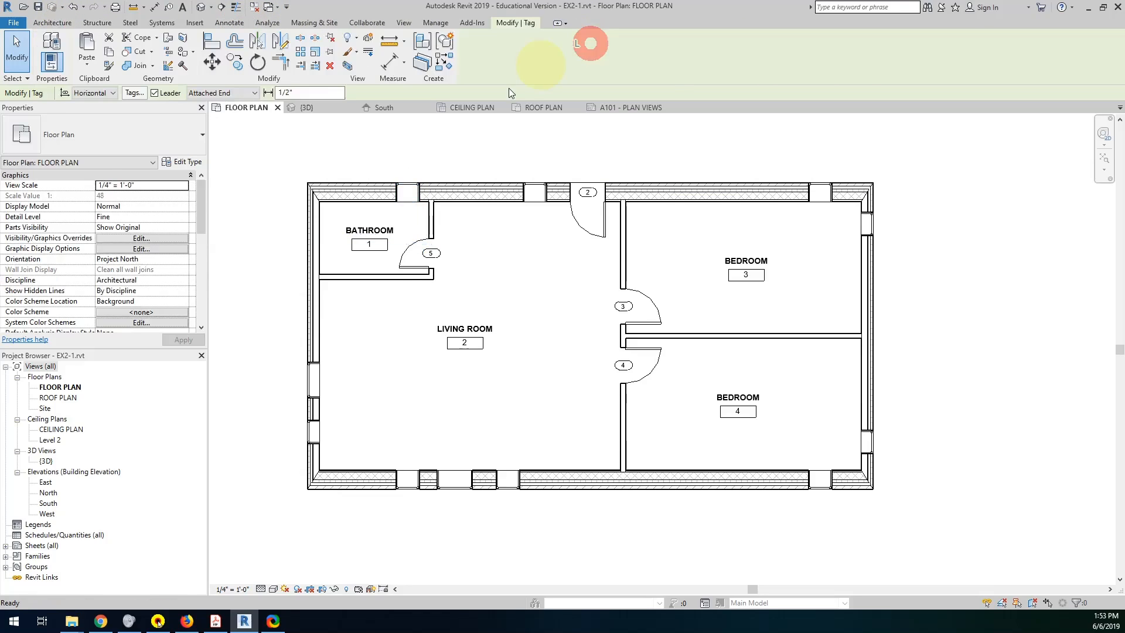
{"action": "left_click", "coordinate": [404, 188]}
{"action": "left_click", "coordinate": [534, 188]}
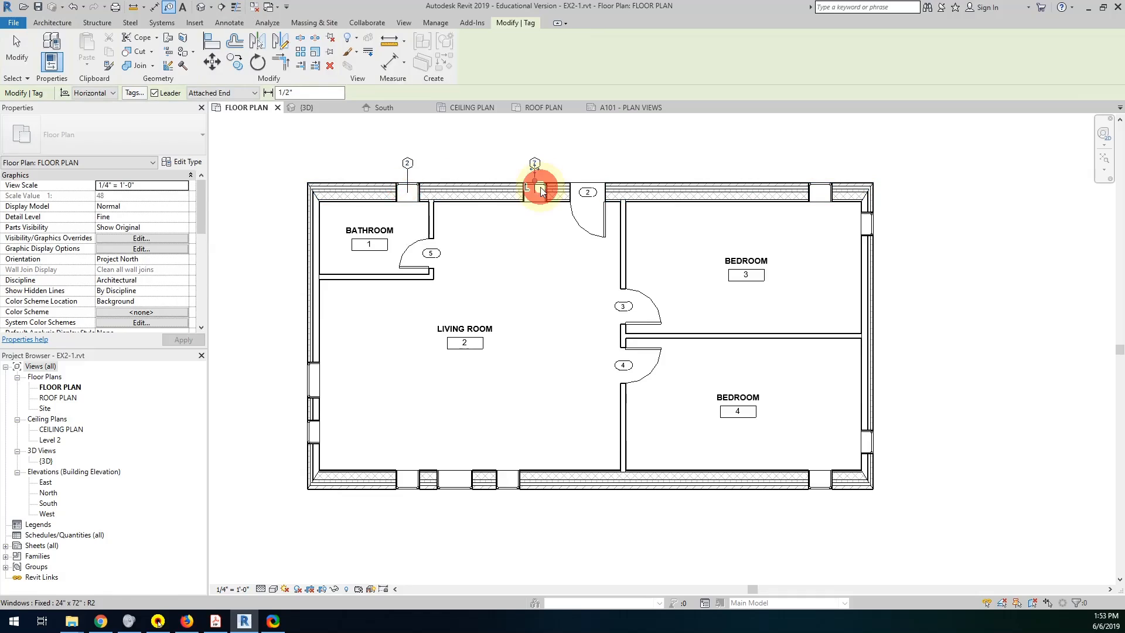
{"action": "left_click", "coordinate": [823, 189]}
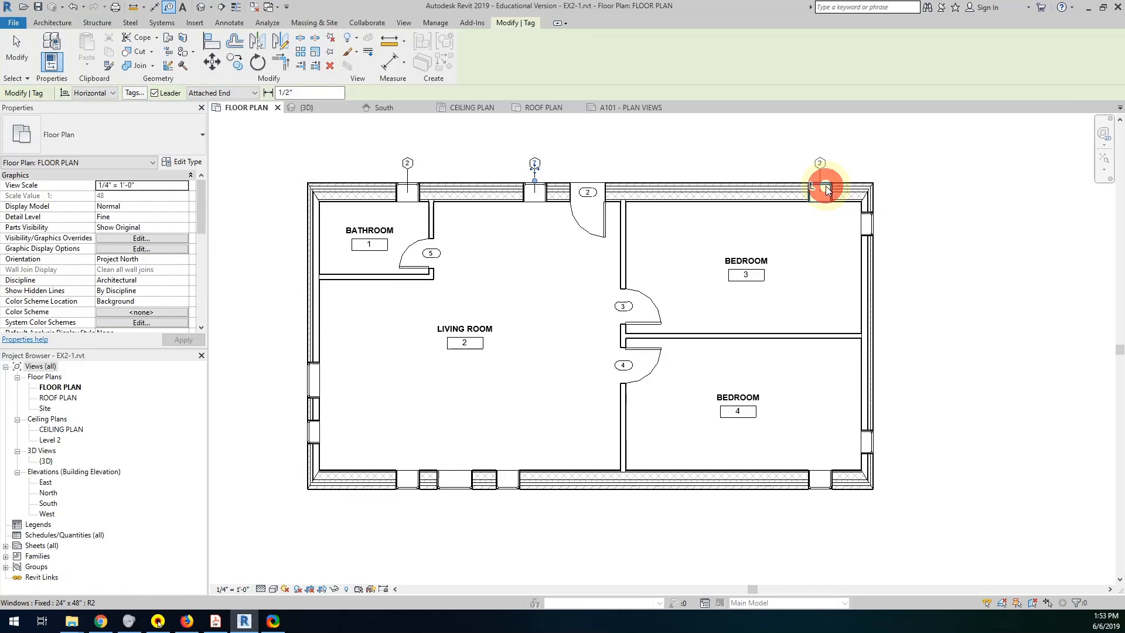
{"action": "left_click", "coordinate": [869, 223]}
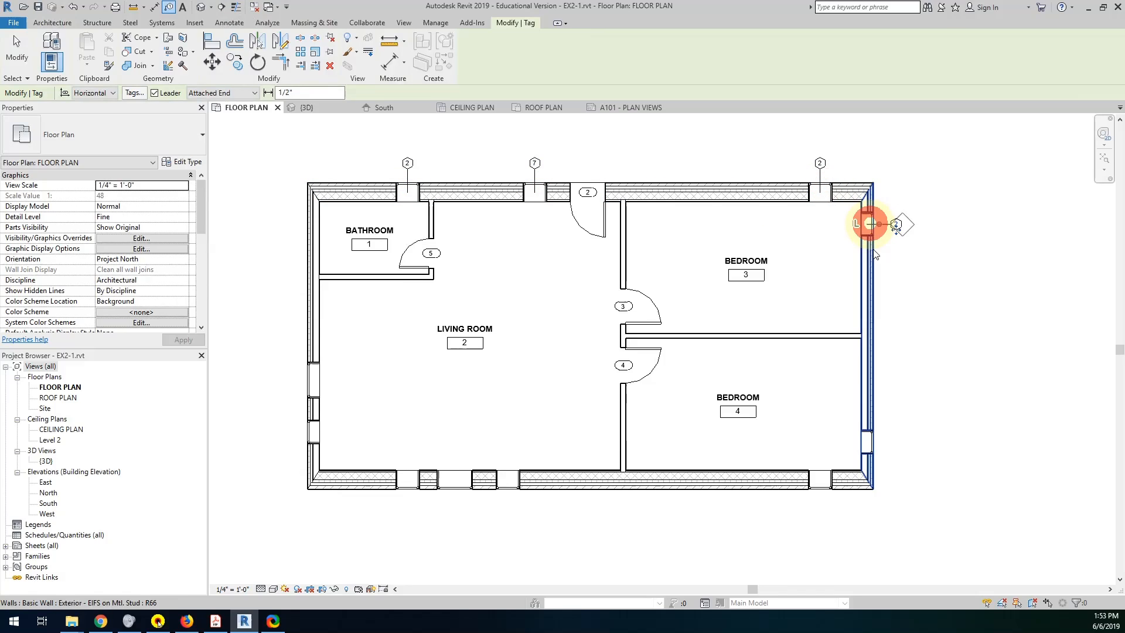
{"action": "left_click", "coordinate": [870, 448]}
Tag the four south wall windows and the two west wall windows with leaders, undoing the stray wall tag.
{"action": "left_click", "coordinate": [819, 480]}
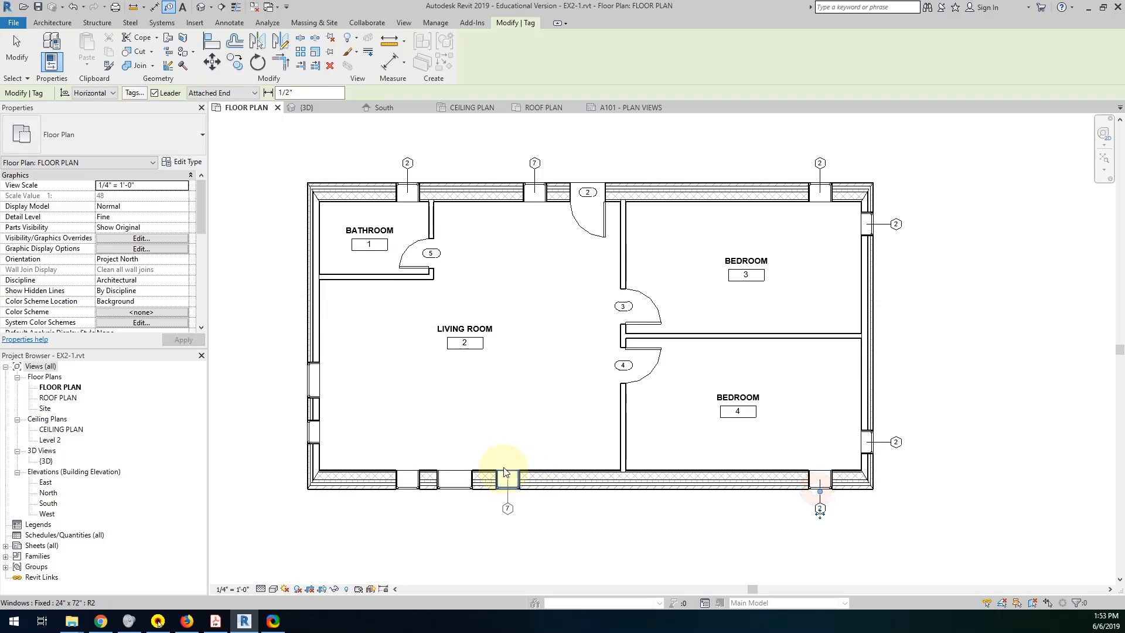
{"action": "left_click", "coordinate": [507, 485]}
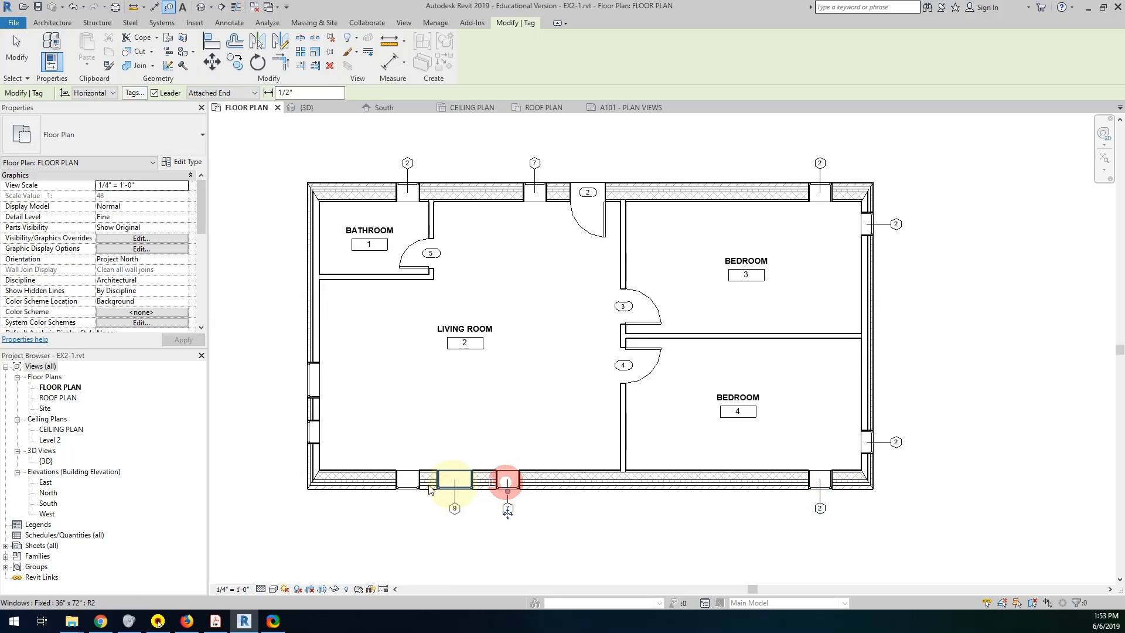
{"action": "left_click", "coordinate": [460, 485]}
{"action": "key", "text": "ctrl+z"}
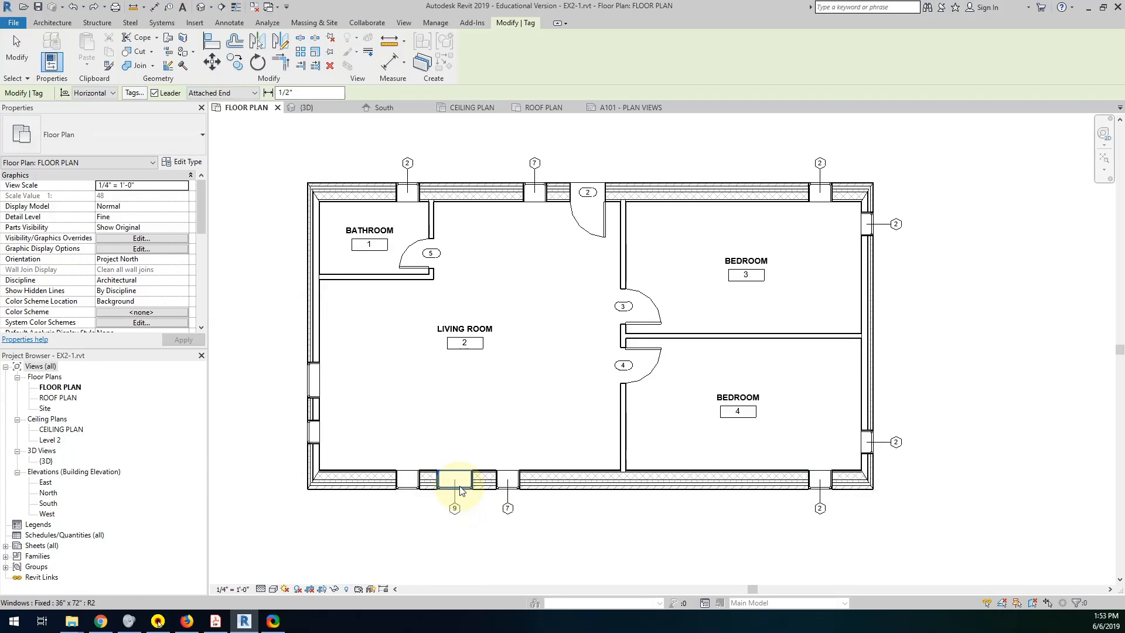
{"action": "left_click", "coordinate": [457, 487]}
{"action": "left_click", "coordinate": [410, 481]}
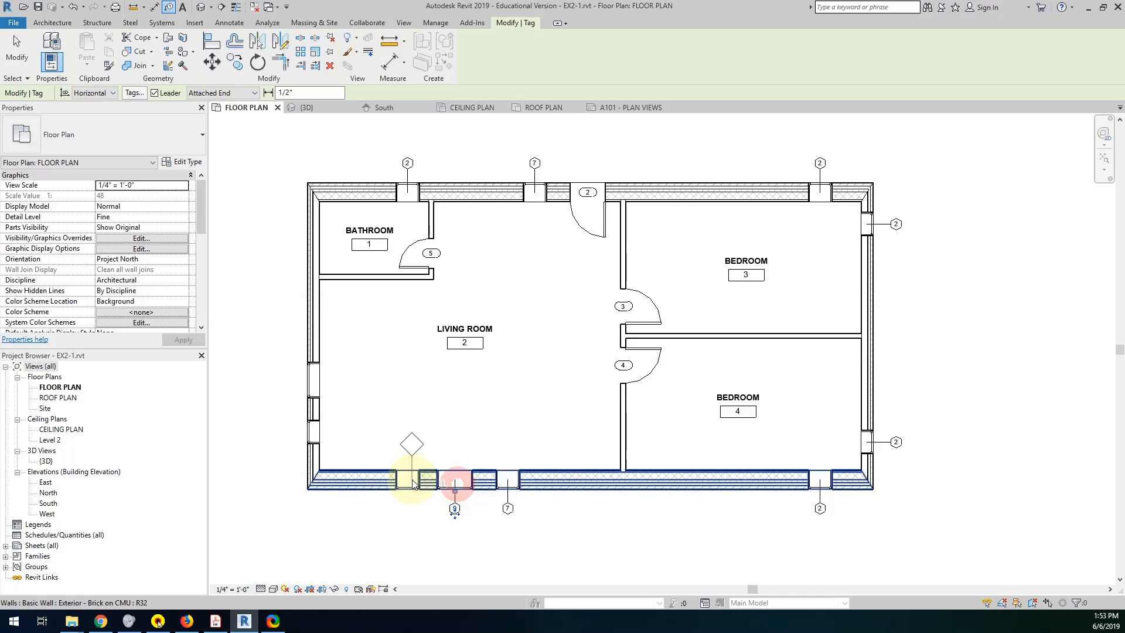
{"action": "left_click", "coordinate": [410, 486]}
{"action": "left_click", "coordinate": [312, 432]}
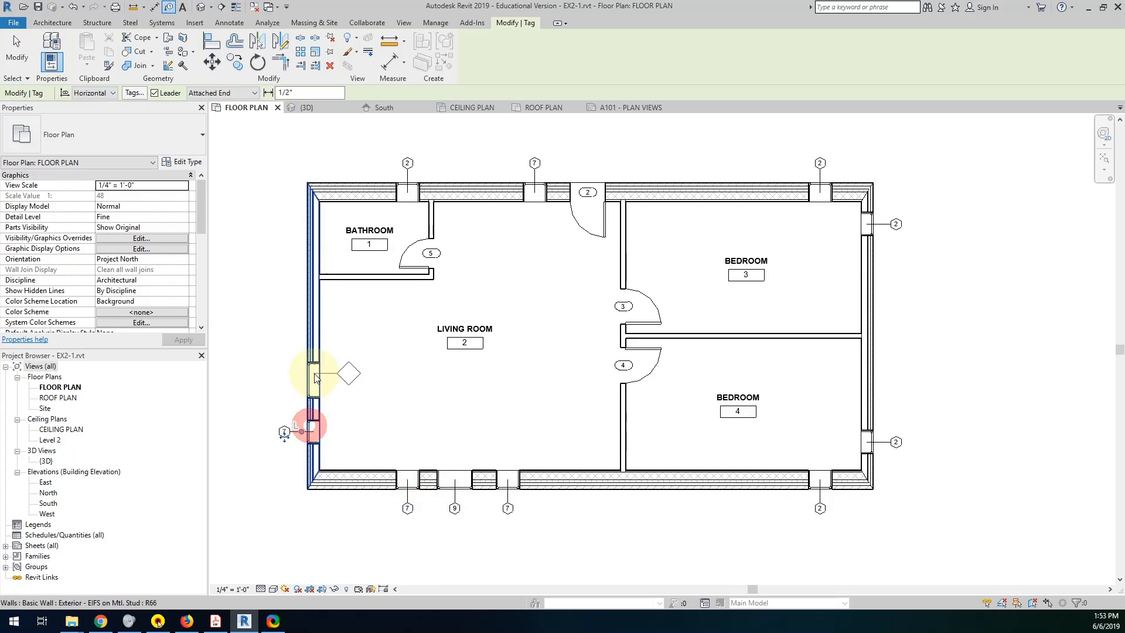
{"action": "left_click", "coordinate": [313, 385]}
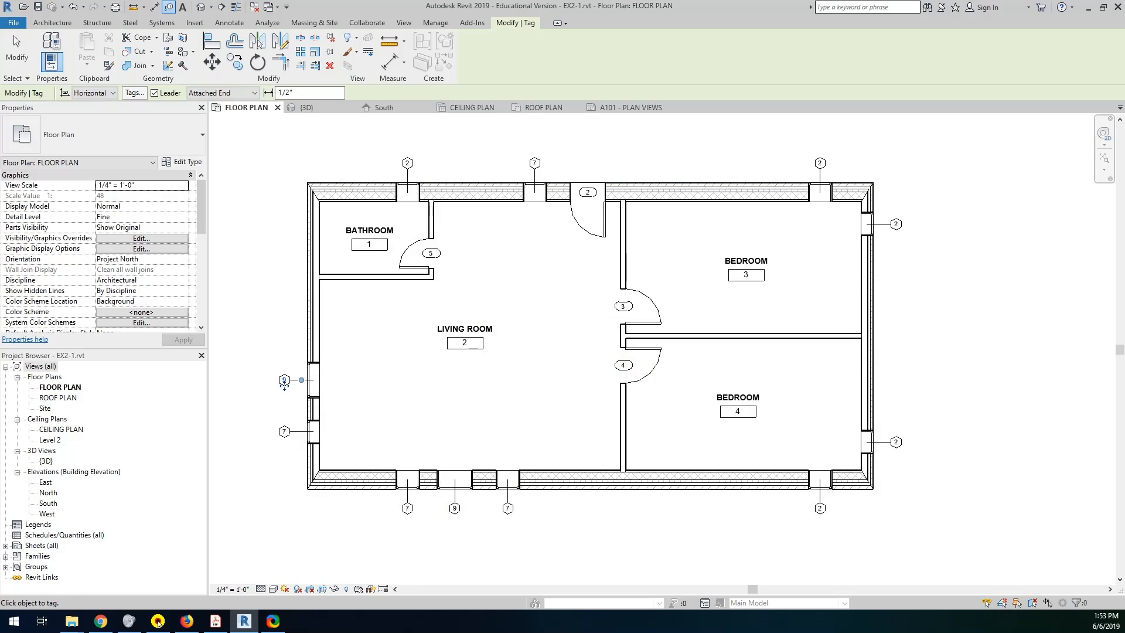
Switch to the Project 1 handout and review its tagging and view placement requirements and the required building section and interior elevations.
{"action": "key", "text": "alt+Tab"}
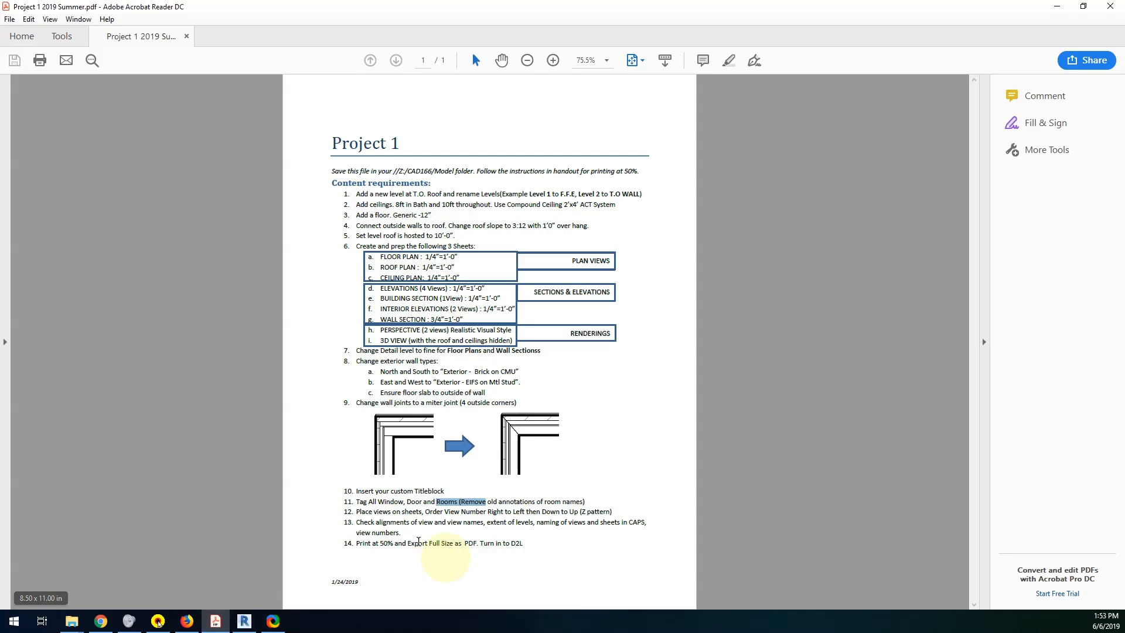
{"action": "left_click_drag", "start_coordinate": [357, 505], "coordinate": [585, 504]}
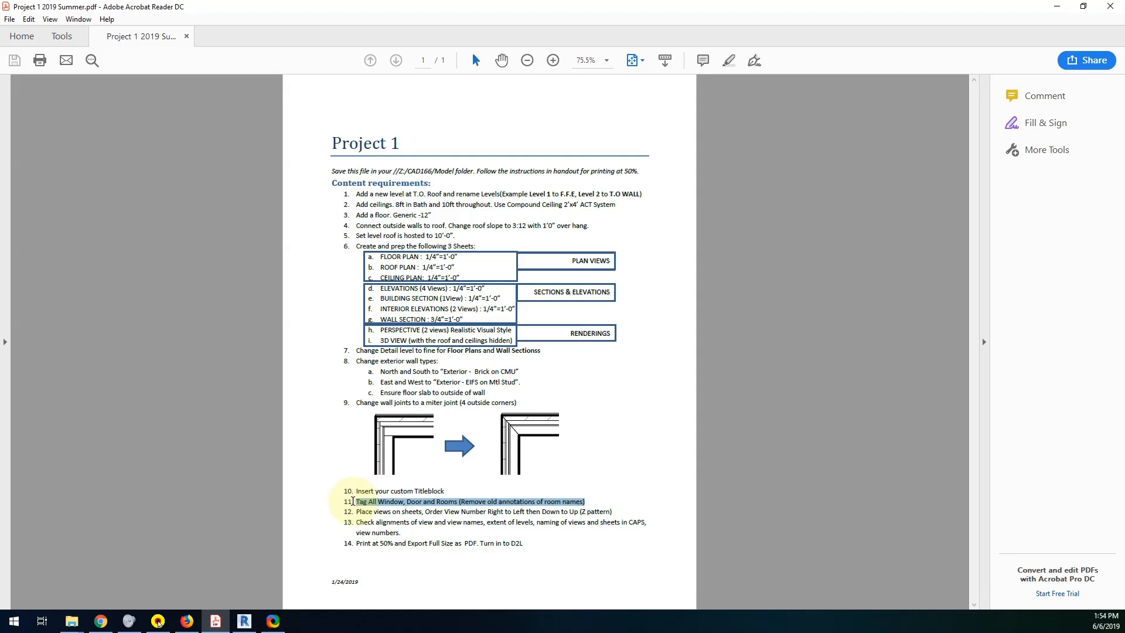
{"action": "left_click_drag", "start_coordinate": [356, 511], "coordinate": [559, 511]}
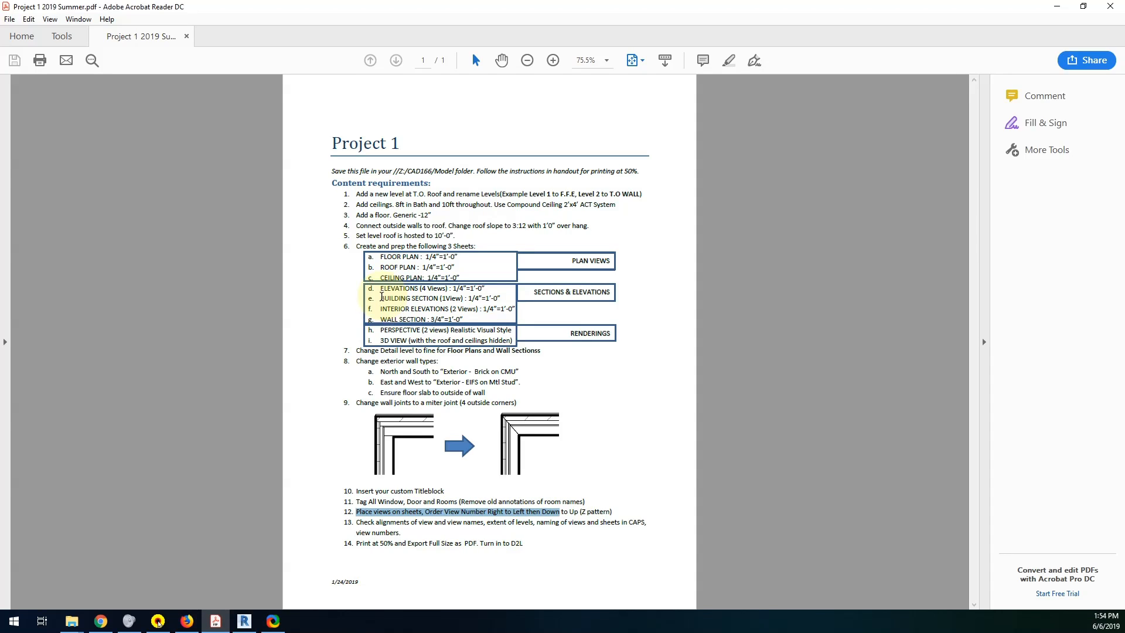
{"action": "left_click", "coordinate": [380, 298]}
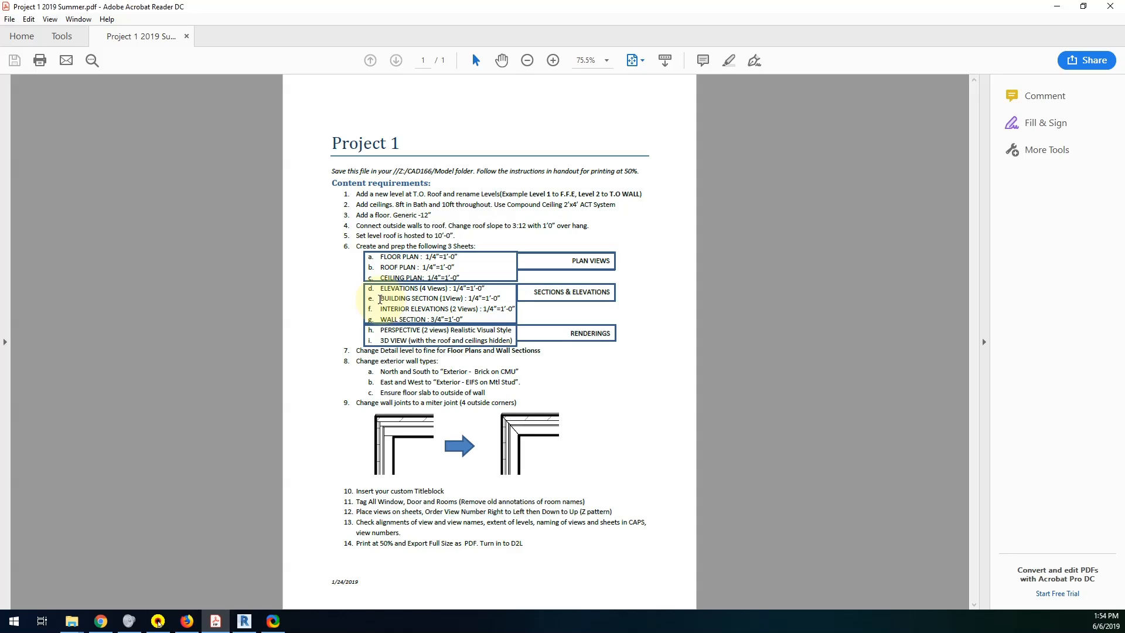
{"action": "left_click_drag", "start_coordinate": [379, 299], "coordinate": [461, 300]}
{"action": "left_click", "coordinate": [380, 320]}
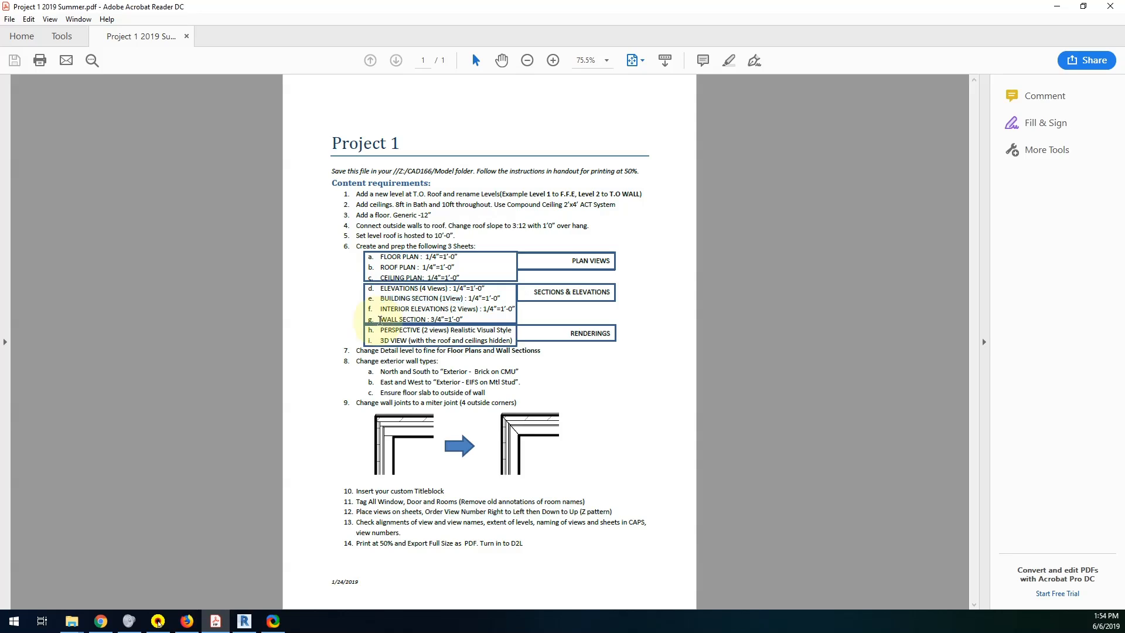
{"action": "left_click_drag", "start_coordinate": [380, 309], "coordinate": [478, 310]}
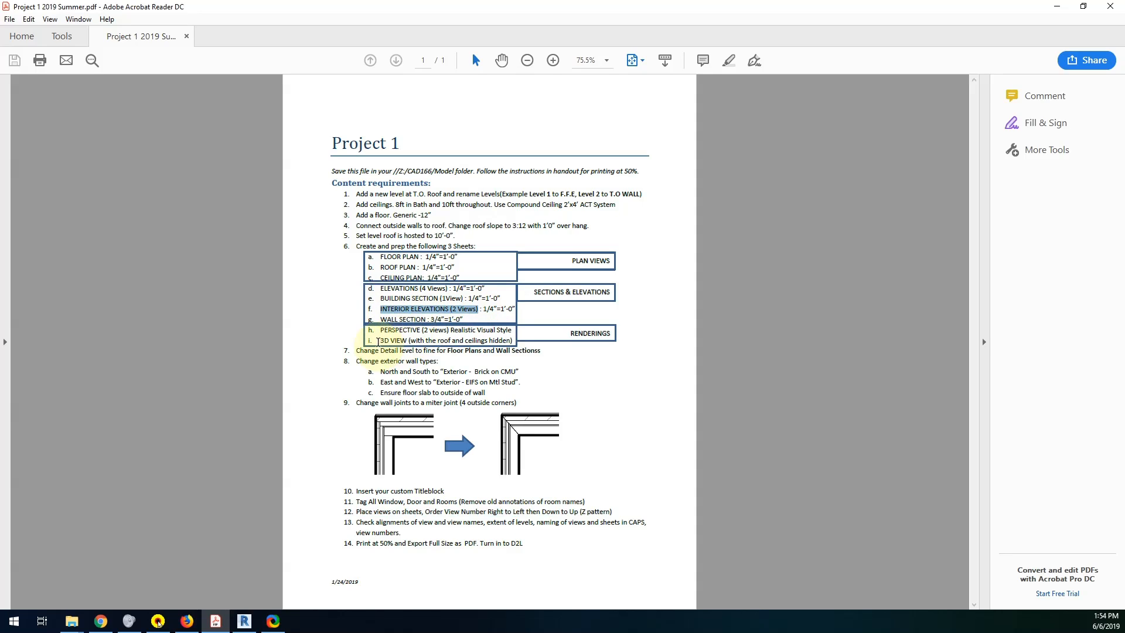
Review the perspective and 3D view requirements in the Project 1 handout and switch back to Revit.
{"action": "left_click_drag", "start_coordinate": [380, 330], "coordinate": [464, 341]}
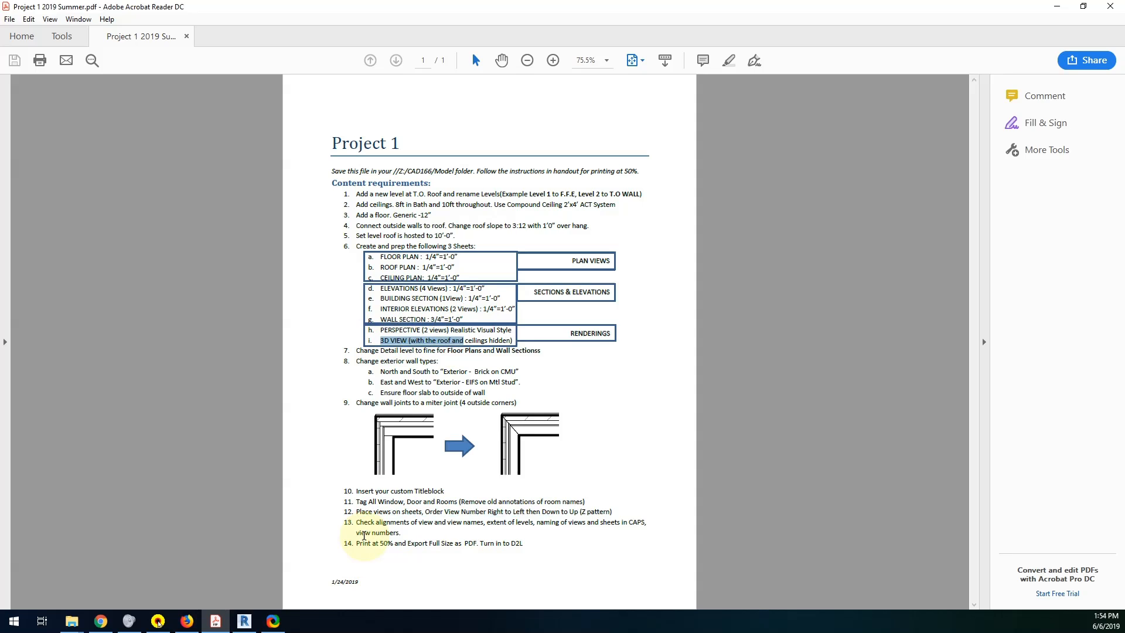
{"action": "left_click", "coordinate": [245, 621]}
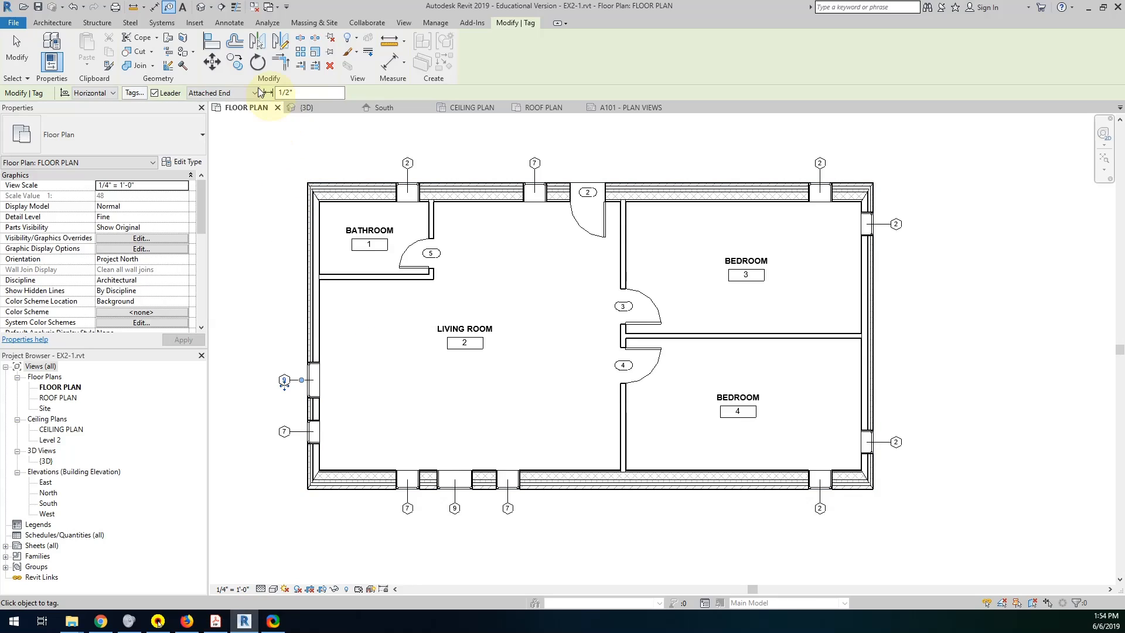
Start a new elevation in the floor plan, save the project, and set the elevation type to Interior Elevation.
{"action": "left_click", "coordinate": [52, 22]}
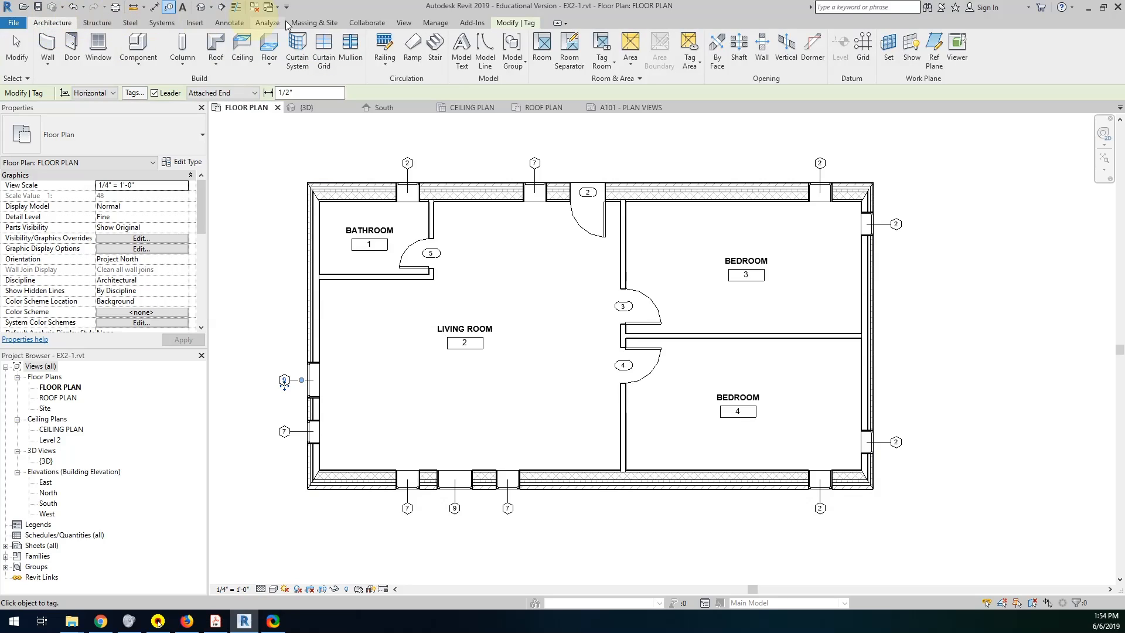
{"action": "left_click", "coordinate": [403, 24]}
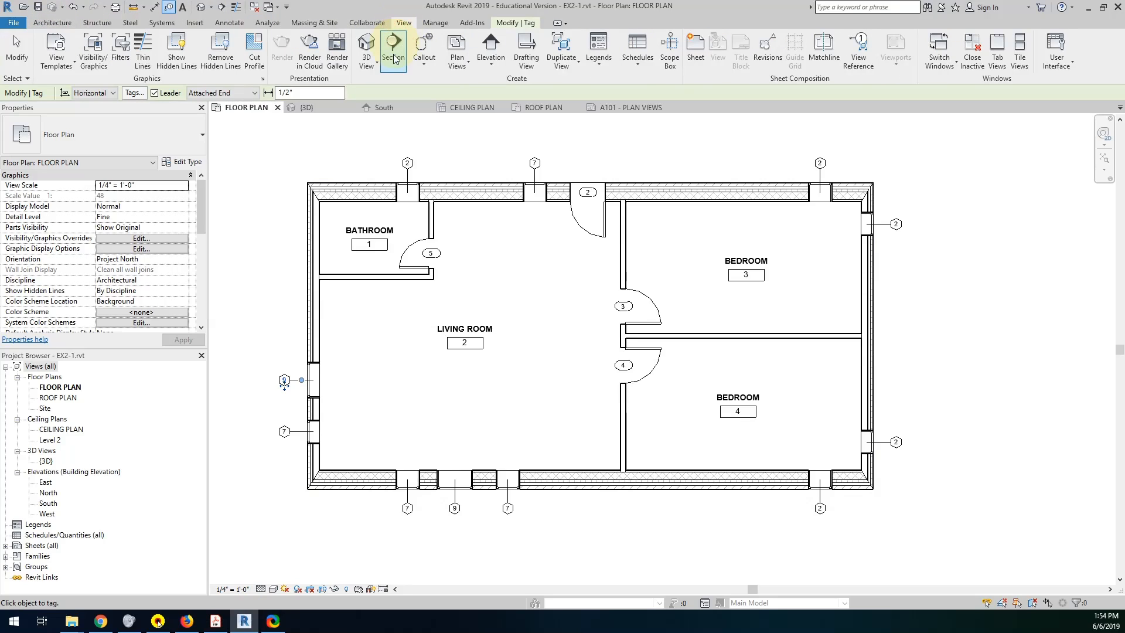
{"action": "left_click", "coordinate": [488, 65]}
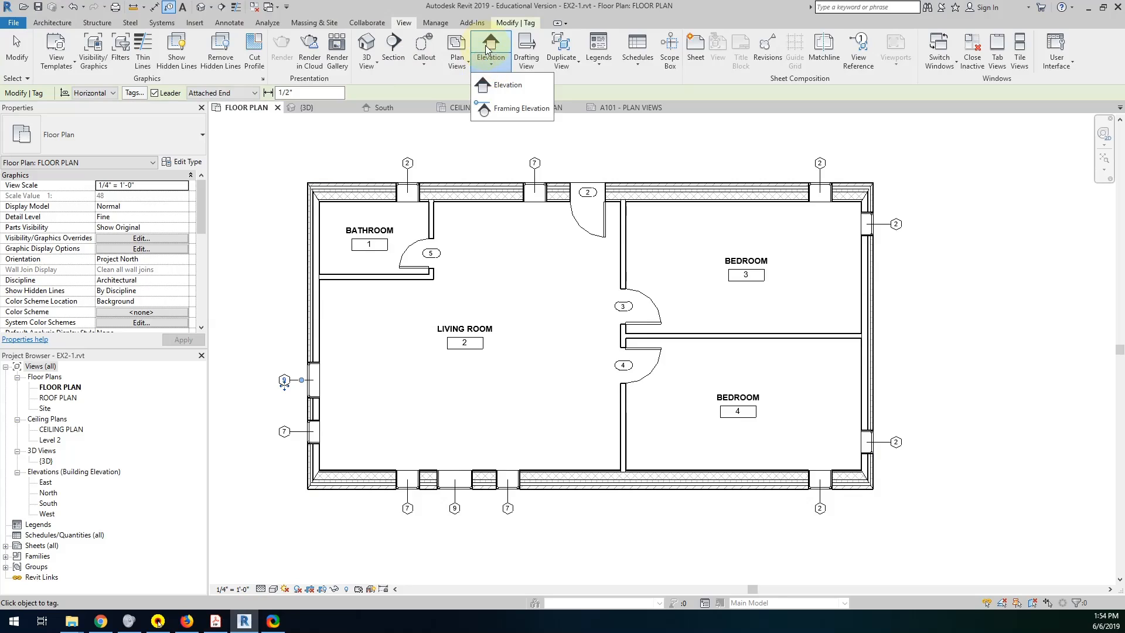
{"action": "left_click", "coordinate": [498, 86]}
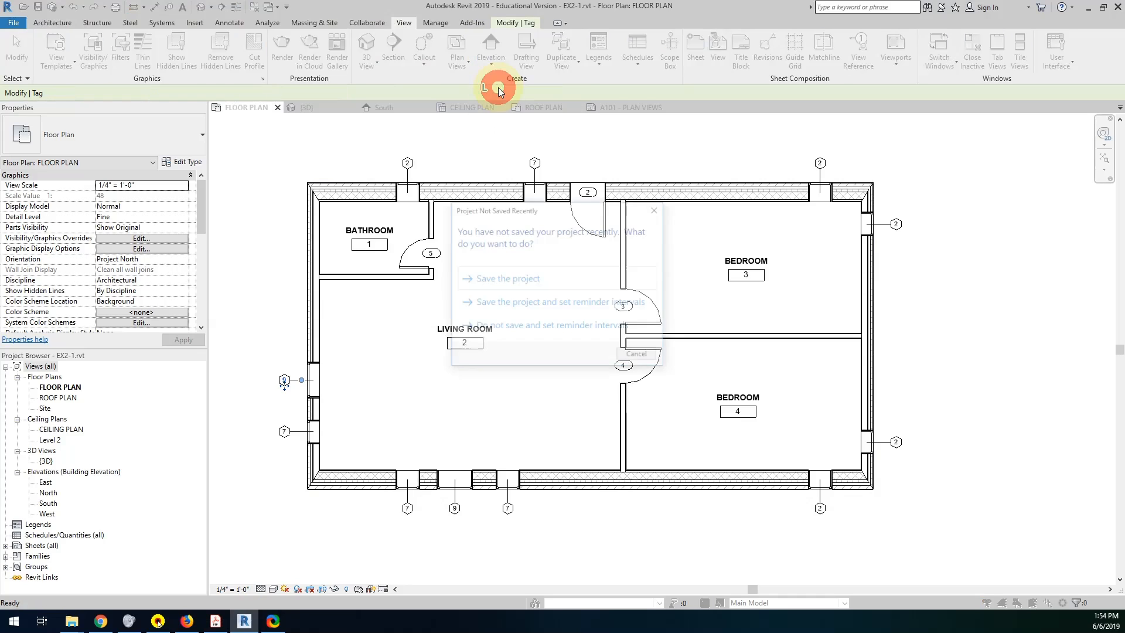
{"action": "left_click", "coordinate": [492, 278]}
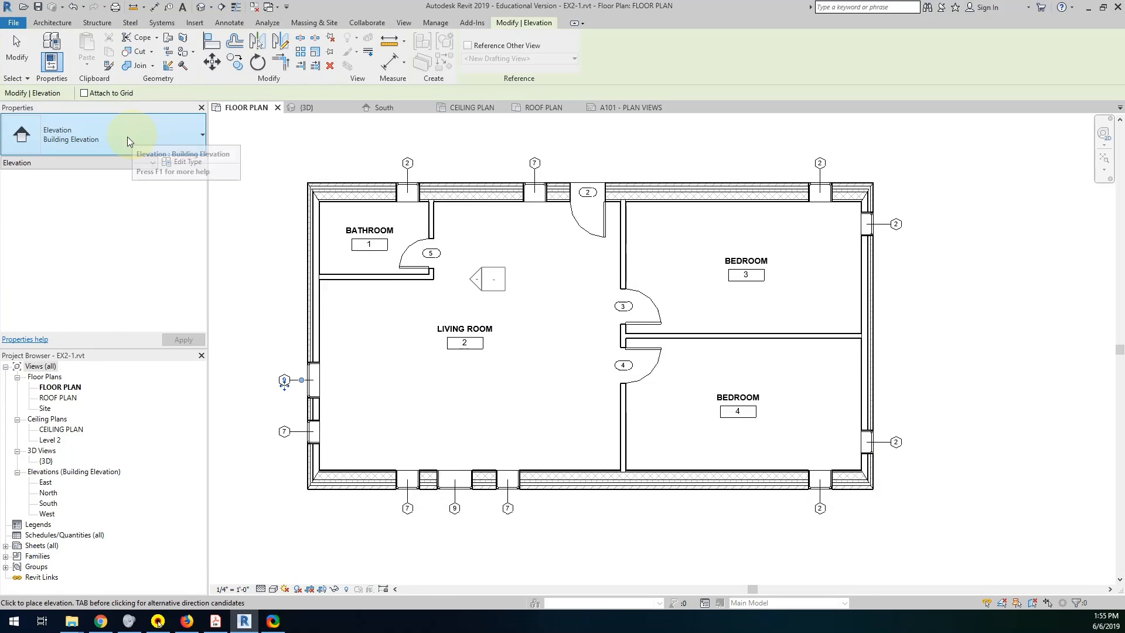
{"action": "left_click", "coordinate": [64, 144]}
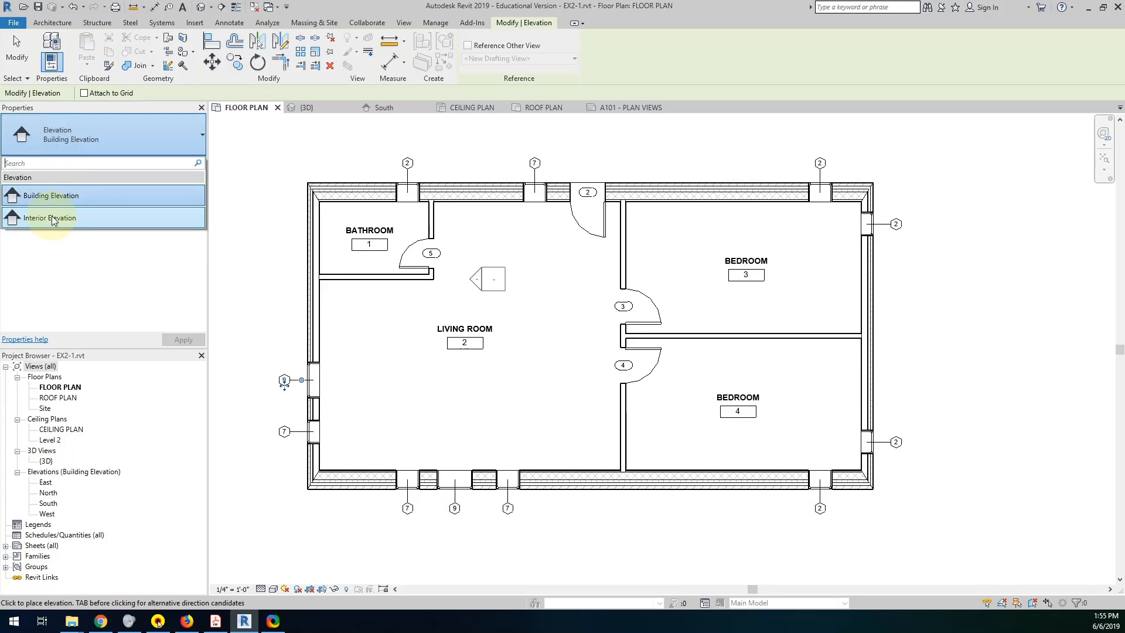
{"action": "left_click", "coordinate": [52, 216]}
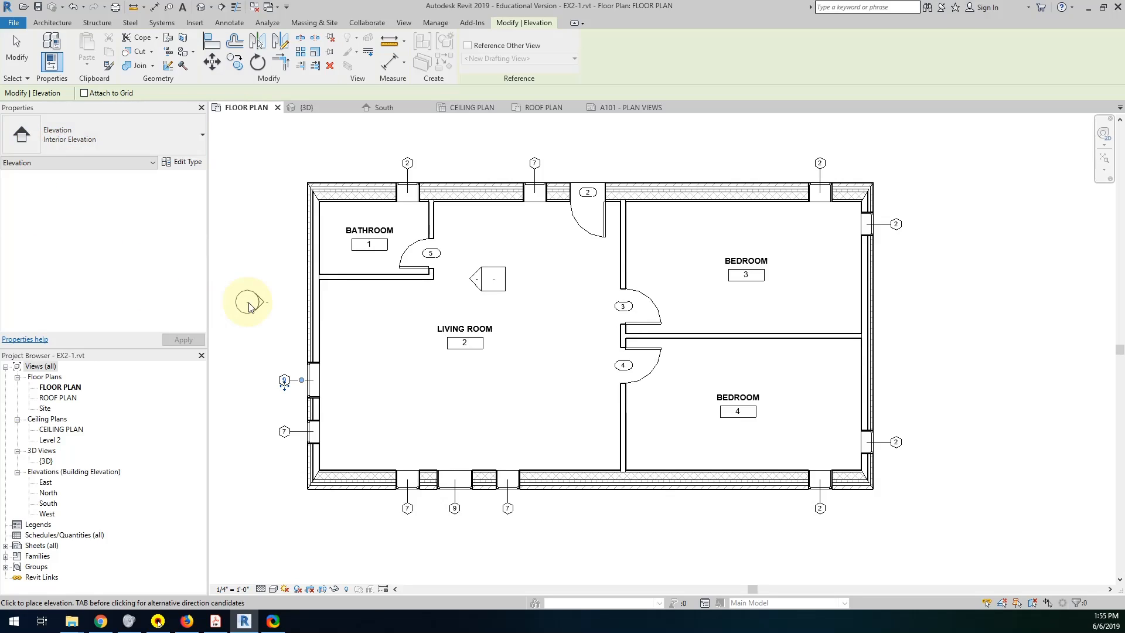
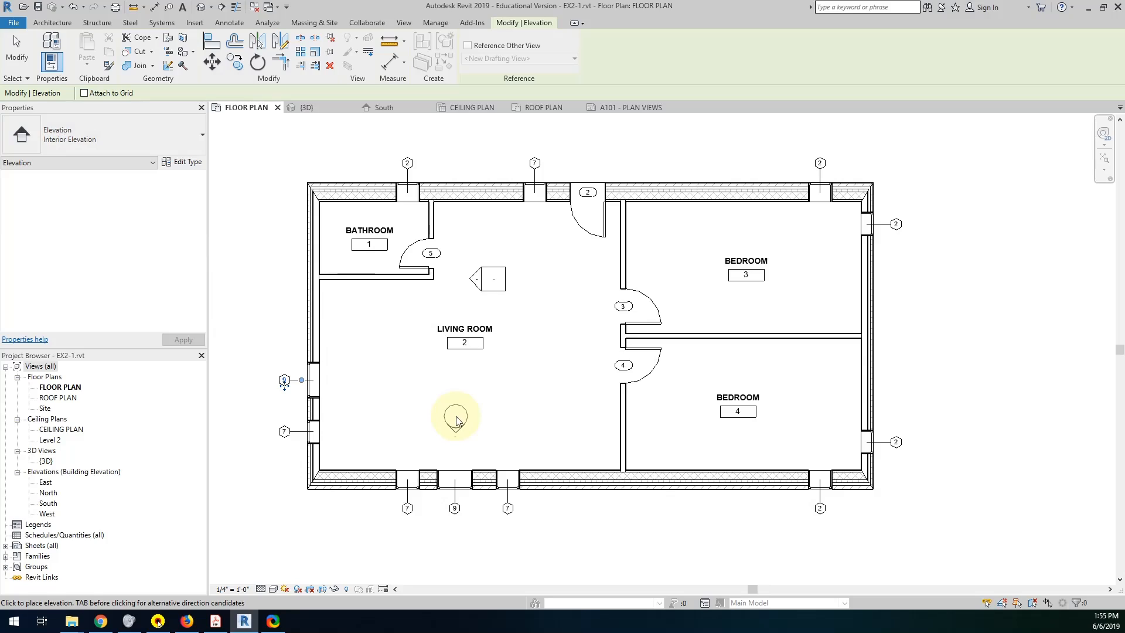
Place a south-facing interior elevation in the living room and a north-facing one in the bathroom.
{"action": "left_click", "coordinate": [458, 419]}
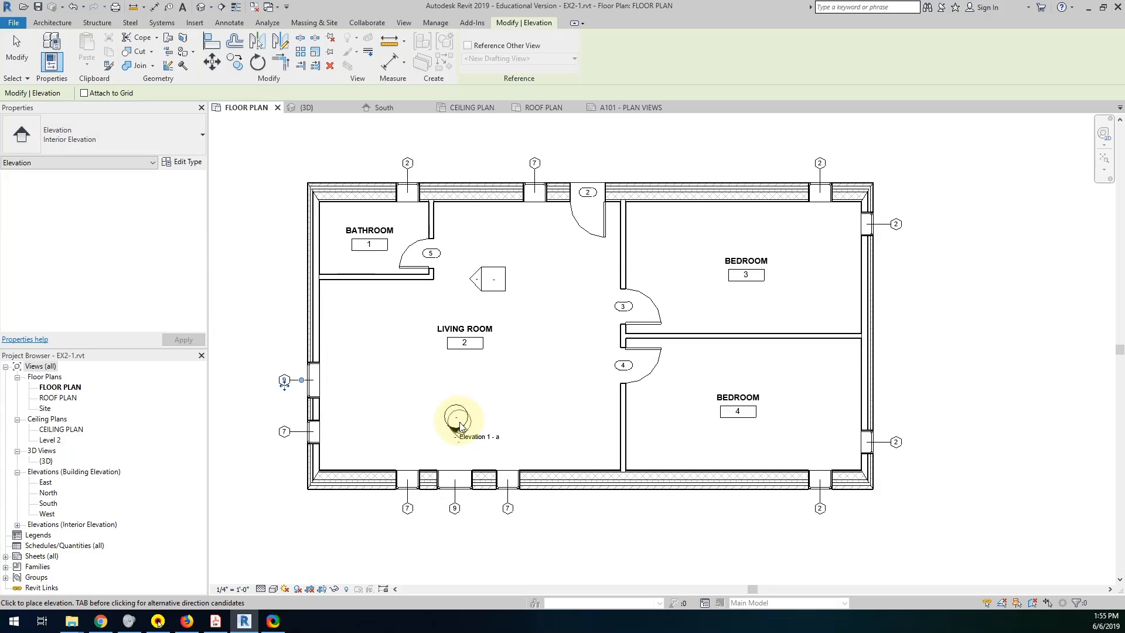
{"action": "left_click", "coordinate": [407, 226]}
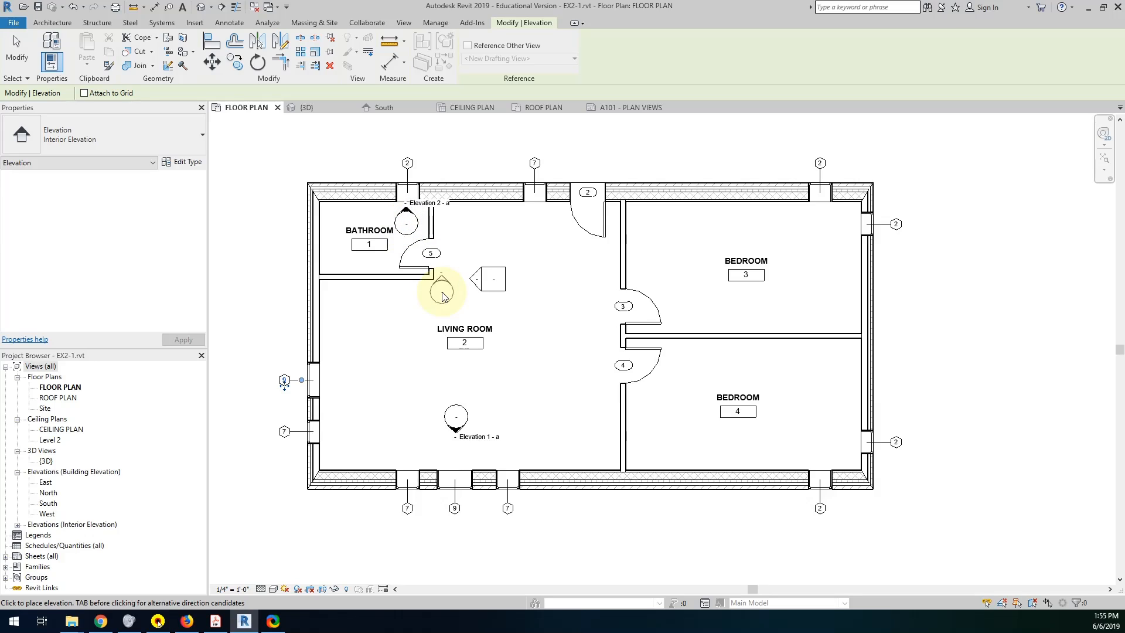
{"action": "left_click", "coordinate": [17, 50]}
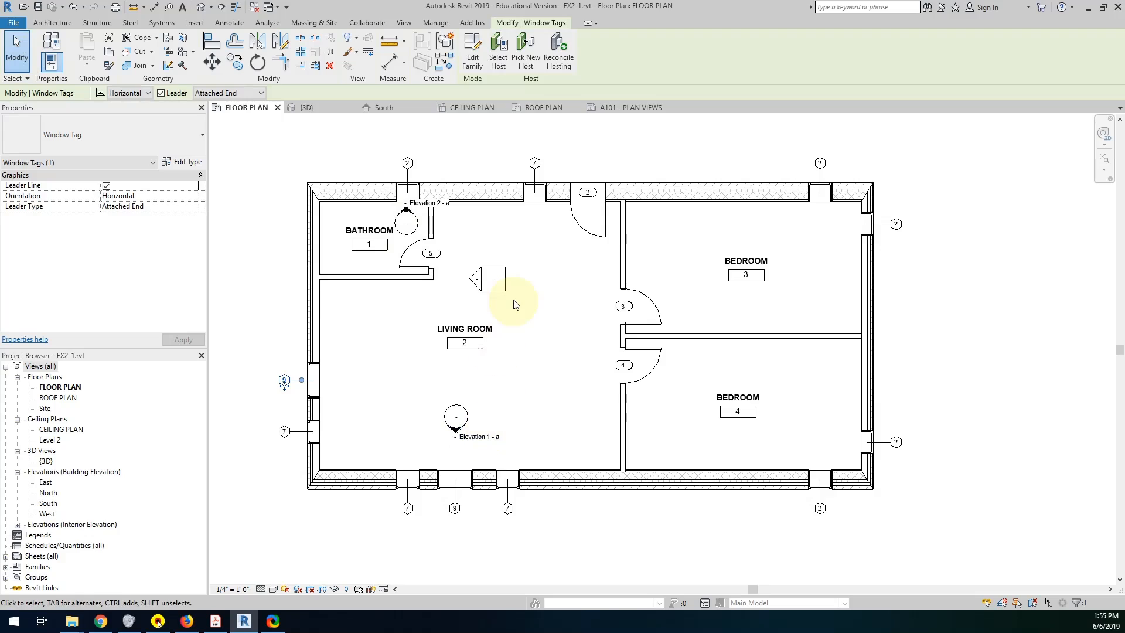
{"action": "left_click", "coordinate": [16, 48]}
{"action": "left_click", "coordinate": [494, 267]}
Examine the new interior elevation markers against the building elevation markers surrounding the floor plan.
{"action": "scroll", "coordinate": [493, 269], "scroll_direction": "down", "scroll_amount": 6}
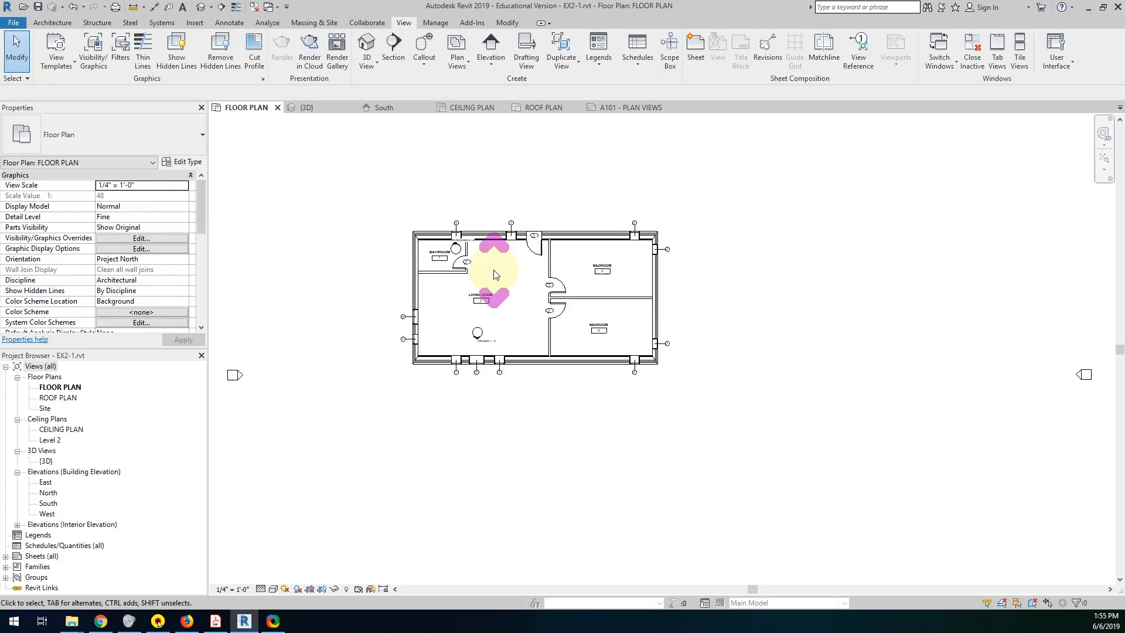
{"action": "scroll", "coordinate": [494, 270], "scroll_direction": "up", "scroll_amount": 8}
{"action": "scroll", "coordinate": [493, 270], "scroll_direction": "down", "scroll_amount": 3}
{"action": "scroll", "coordinate": [494, 274], "scroll_direction": "down", "scroll_amount": 5}
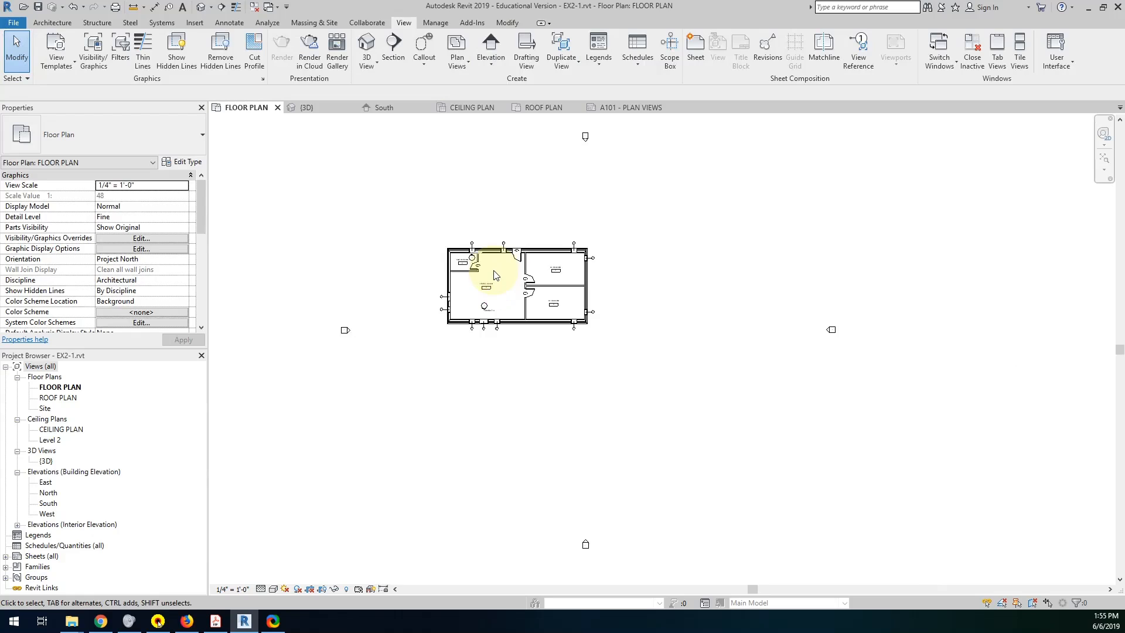
{"action": "scroll", "coordinate": [493, 273], "scroll_direction": "up", "scroll_amount": 6}
{"action": "scroll", "coordinate": [494, 274], "scroll_direction": "up", "scroll_amount": 2}
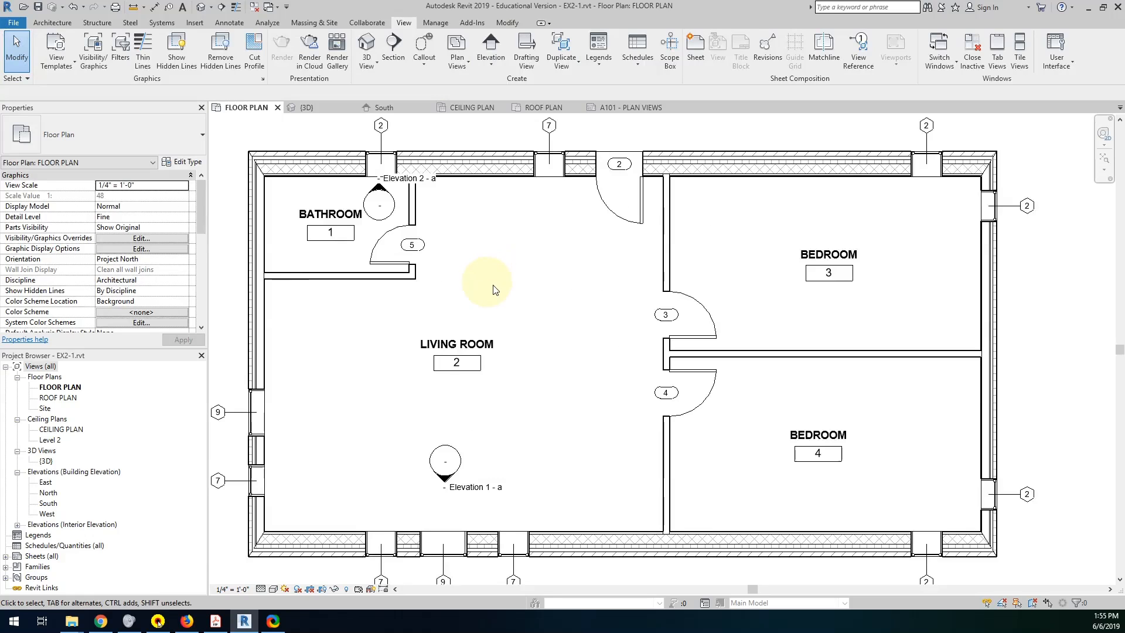
{"action": "scroll", "coordinate": [504, 323], "scroll_direction": "down", "scroll_amount": 3}
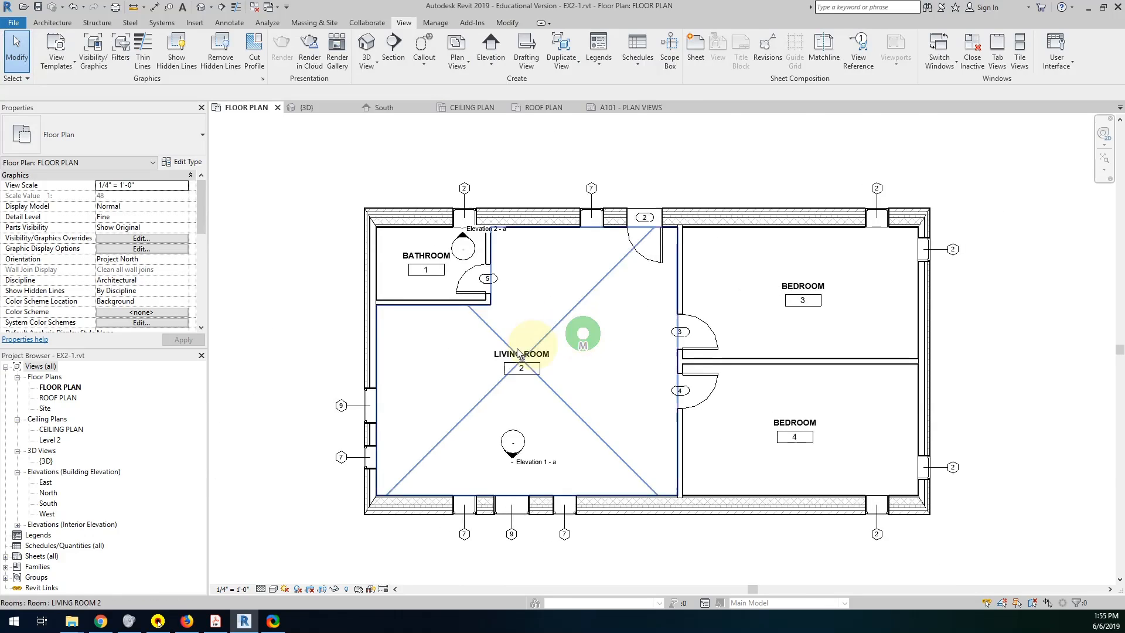
{"action": "left_click", "coordinate": [15, 41]}
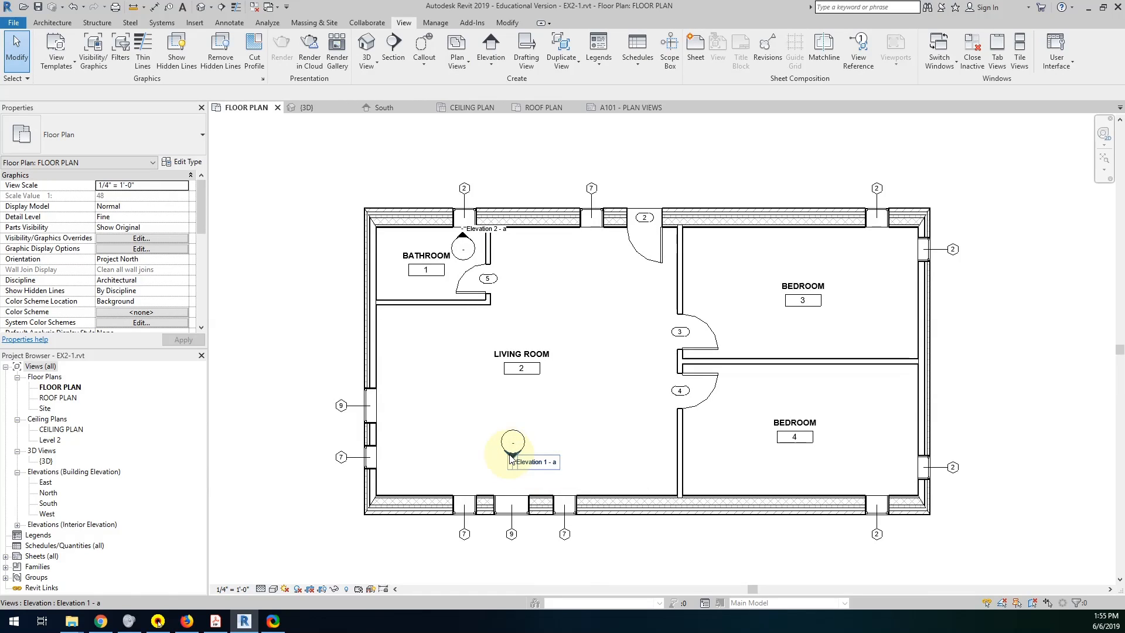
Change the elevation mark of the interior elevation's 1/2" Circle tag to Elevation Mark Body_Circle : Filled Arrow.
{"action": "scroll", "coordinate": [511, 458], "scroll_direction": "up", "scroll_amount": 4}
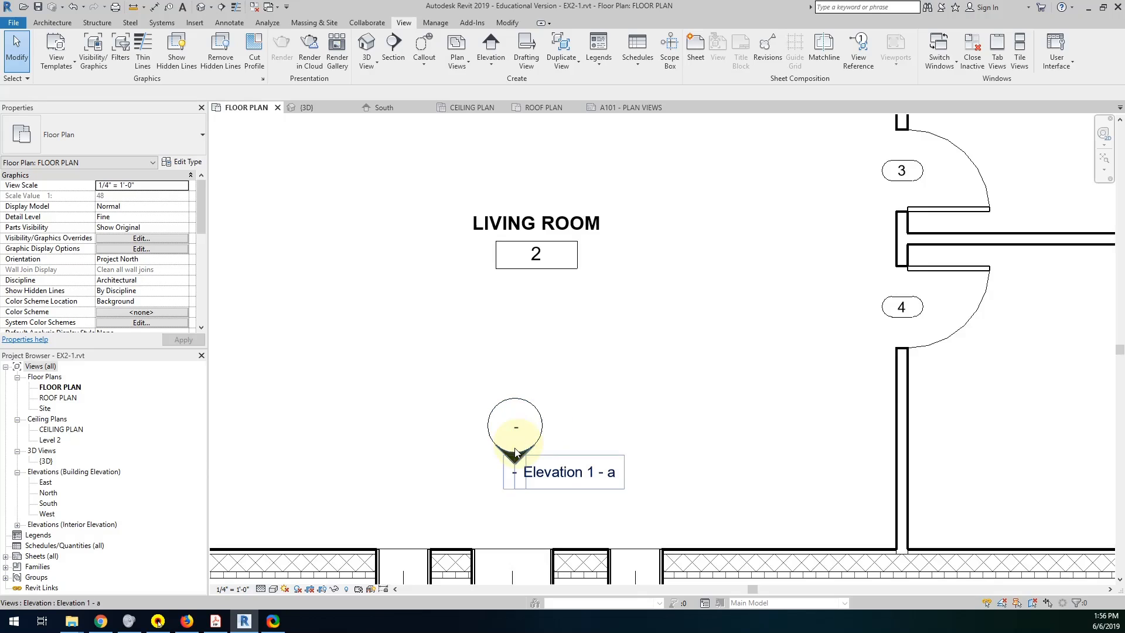
{"action": "left_click", "coordinate": [511, 456]}
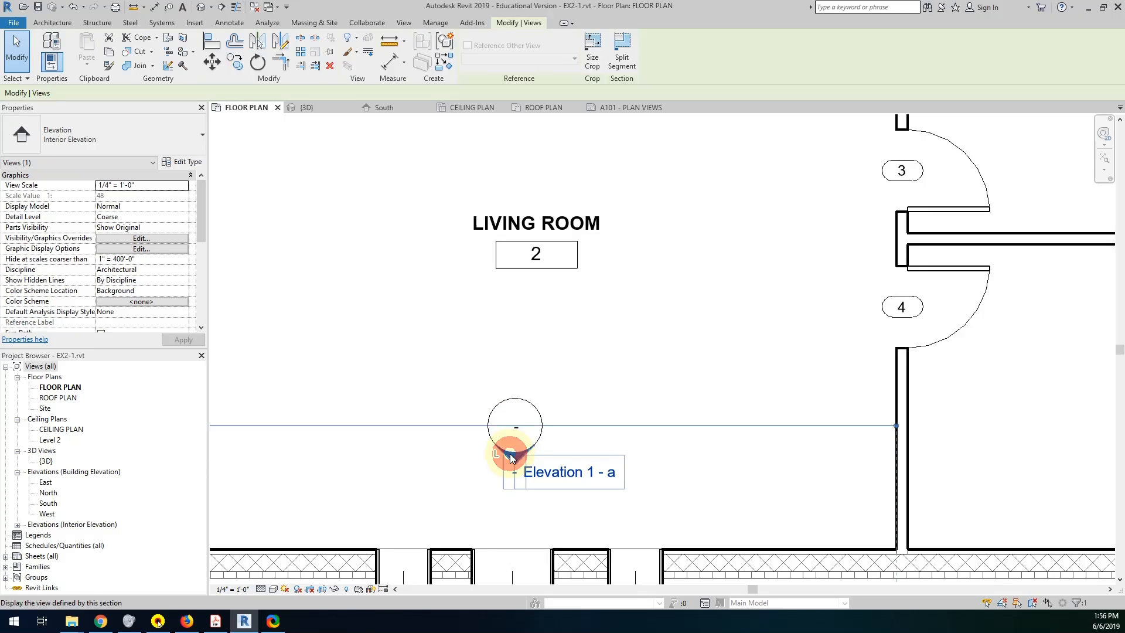
{"action": "left_click", "coordinate": [181, 162]}
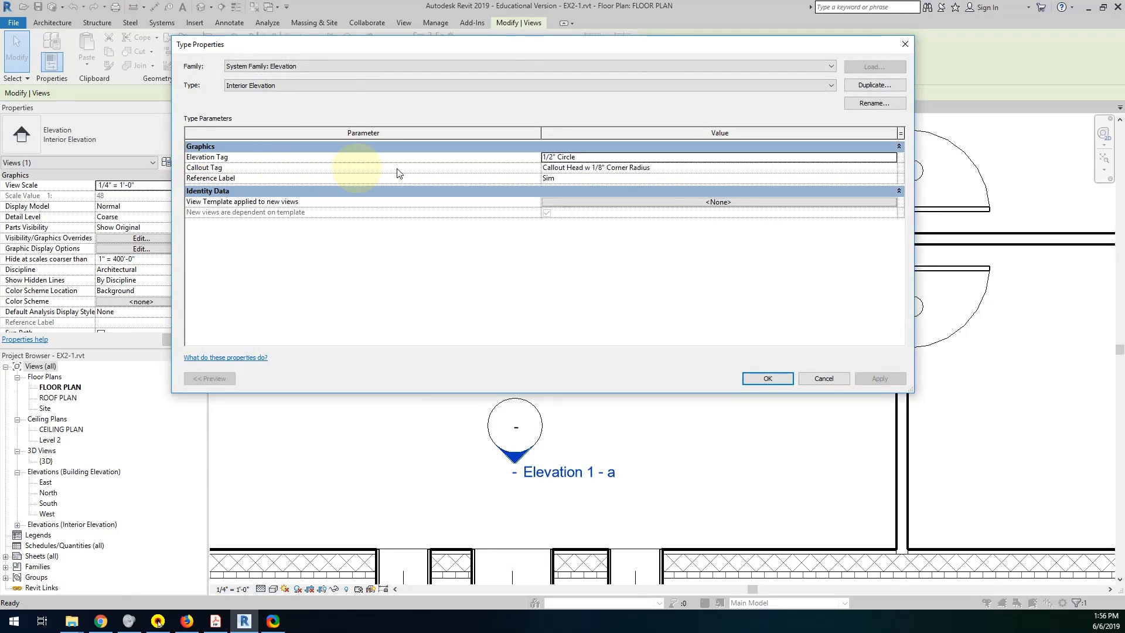
{"action": "left_click", "coordinate": [663, 159]}
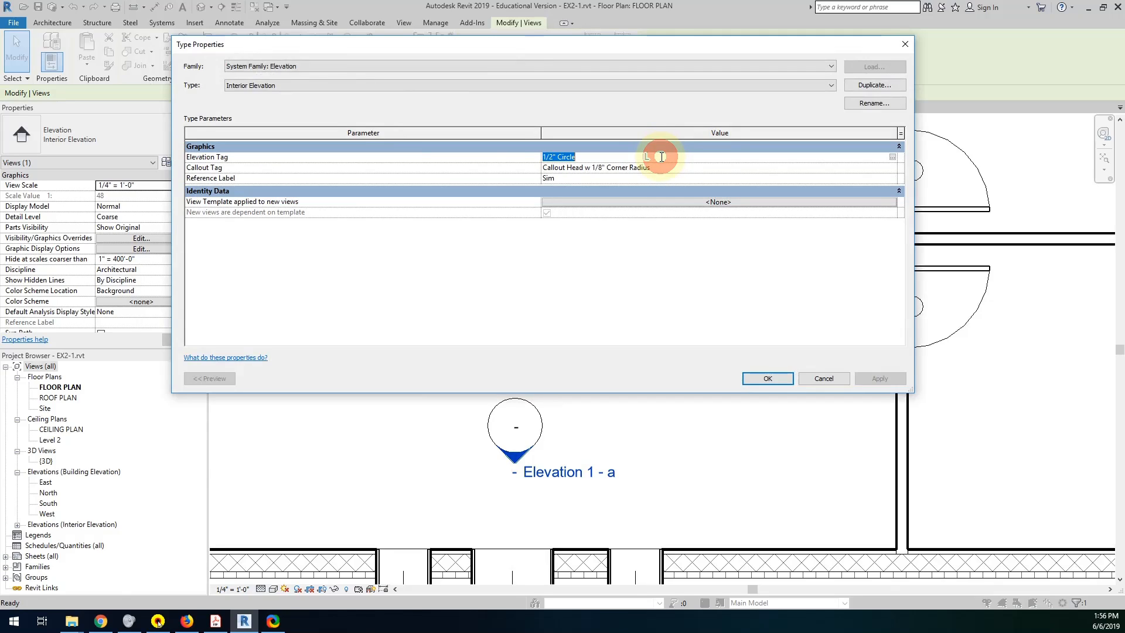
{"action": "left_click", "coordinate": [893, 158]}
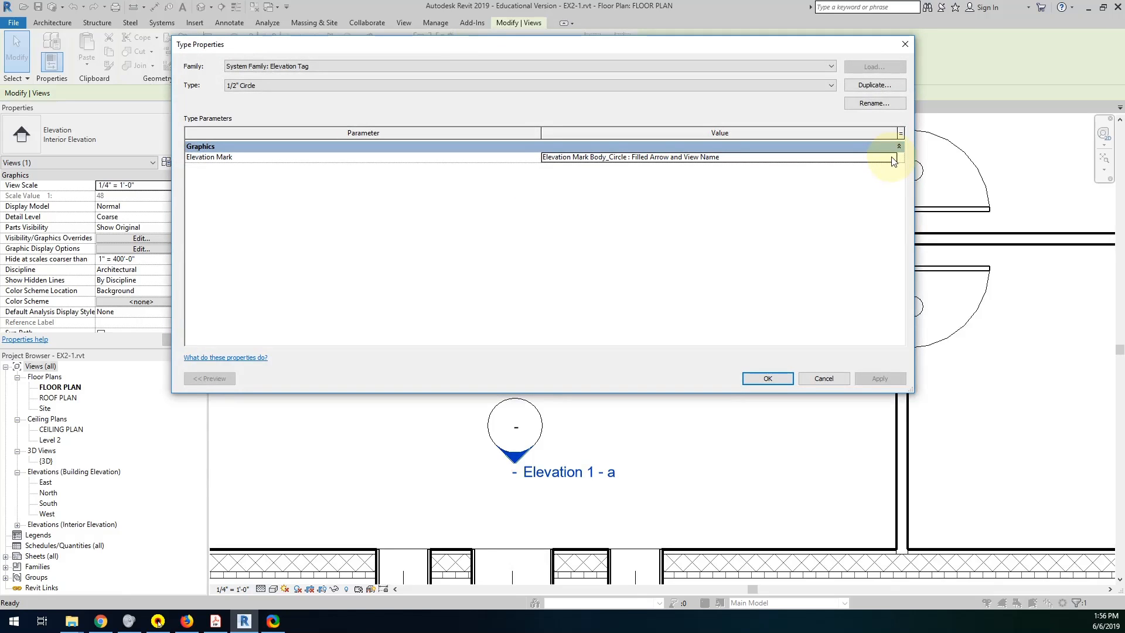
{"action": "left_click", "coordinate": [892, 158]}
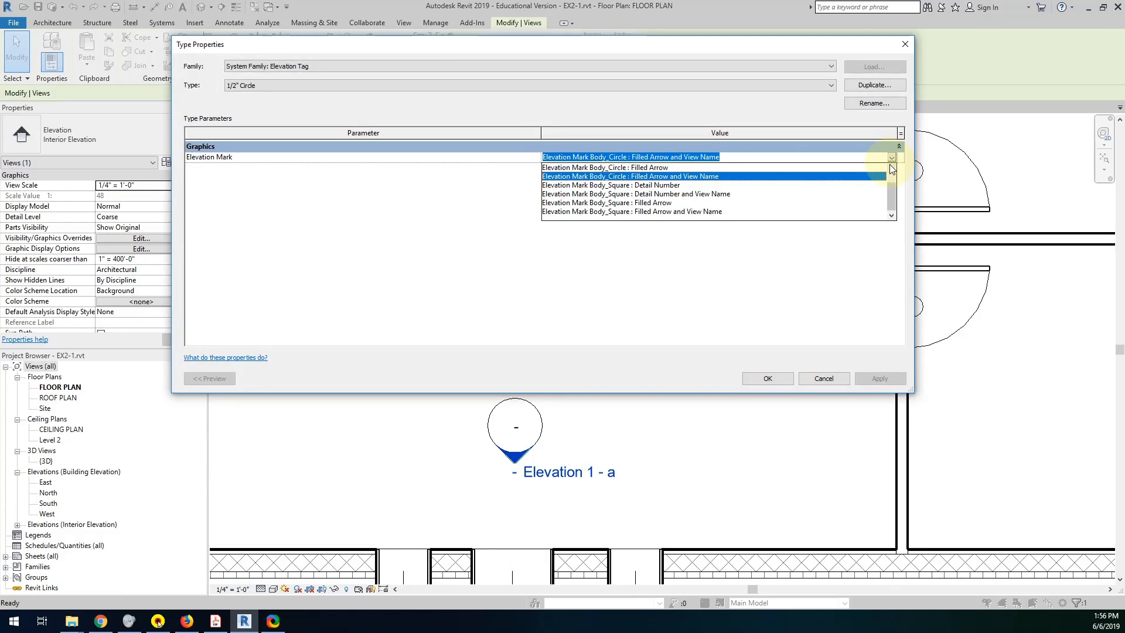
{"action": "left_click", "coordinate": [890, 167]}
{"action": "left_click", "coordinate": [890, 167]}
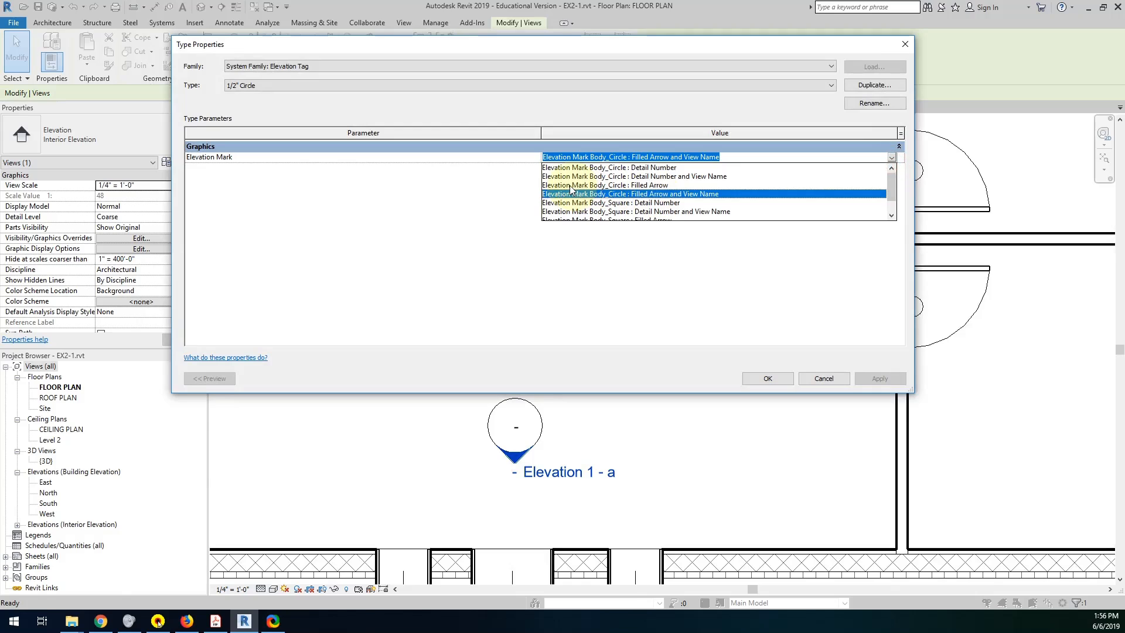
{"action": "left_click", "coordinate": [643, 185]}
{"action": "left_click", "coordinate": [761, 379]}
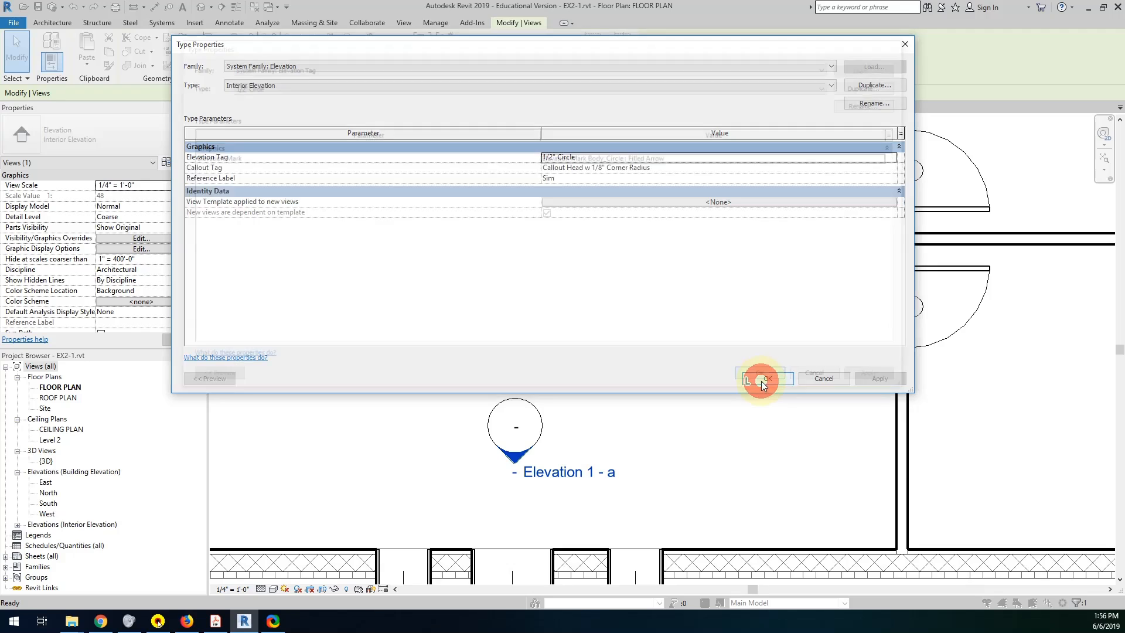
{"action": "left_click", "coordinate": [762, 379]}
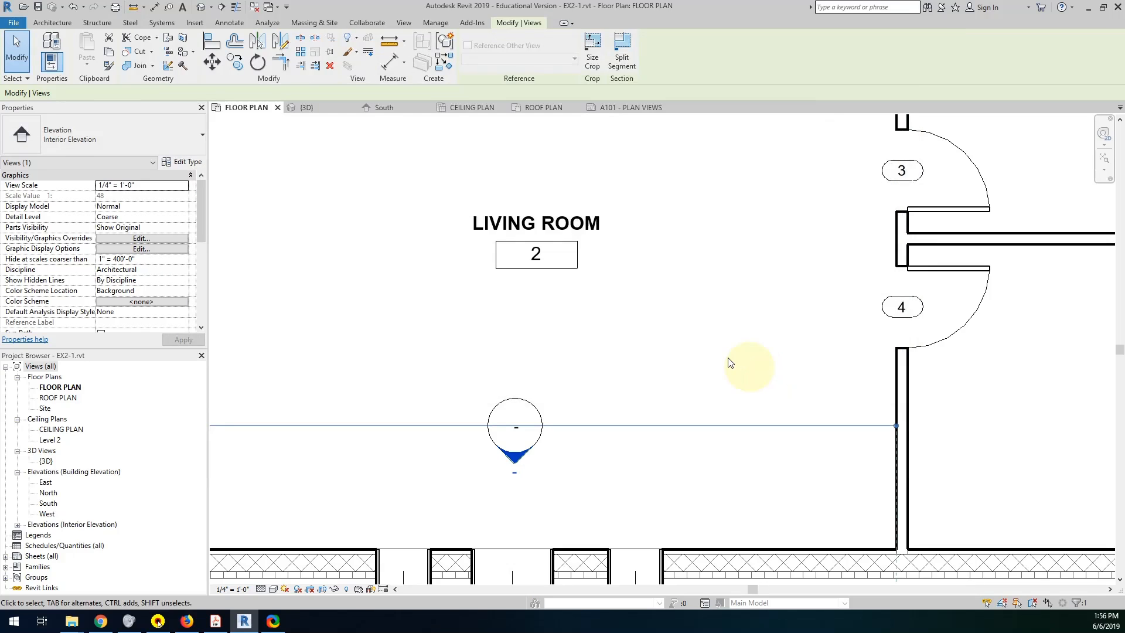
Open the living room's south elevation and raise the crop region's lower edge to the F.F.E. level.
{"action": "scroll", "coordinate": [631, 382], "scroll_direction": "down", "scroll_amount": 5}
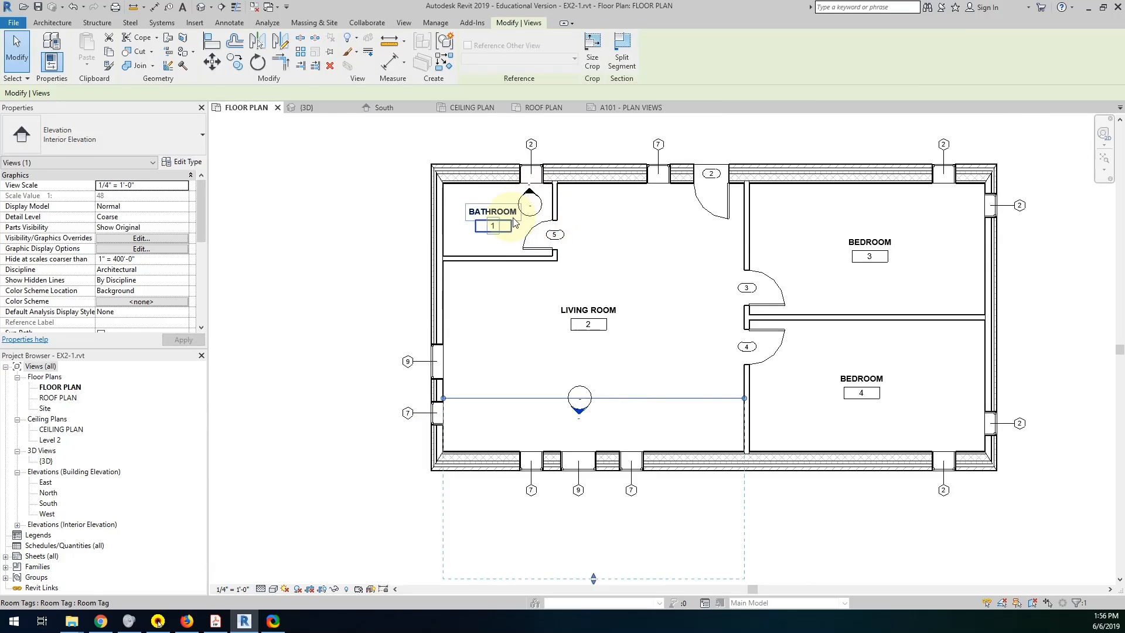
{"action": "double_click", "coordinate": [584, 412]}
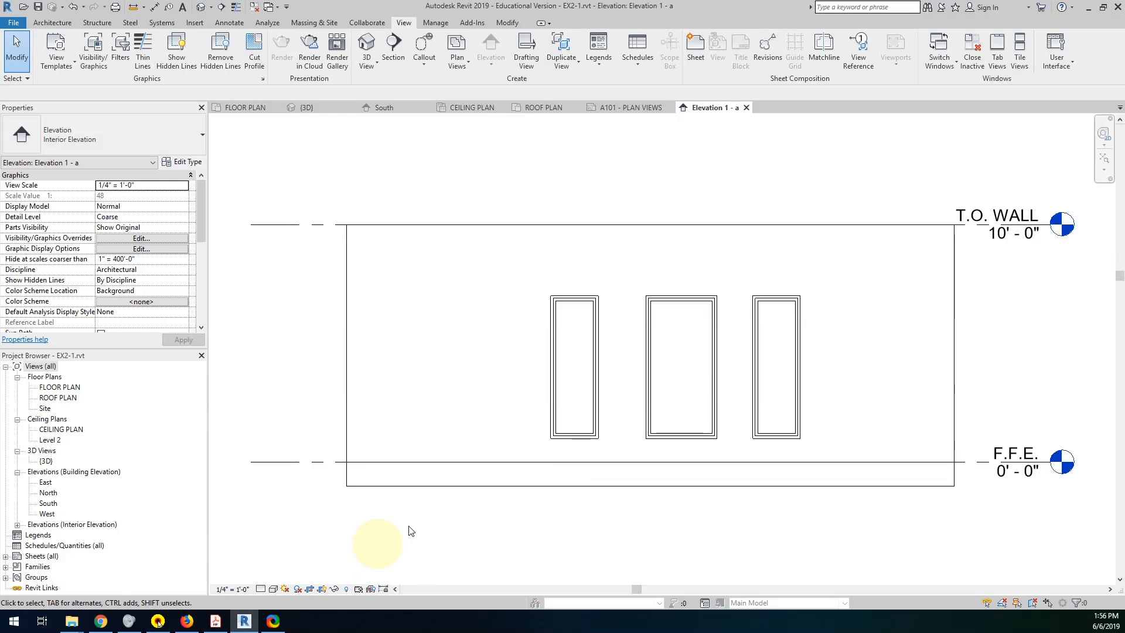
{"action": "left_click", "coordinate": [433, 485]}
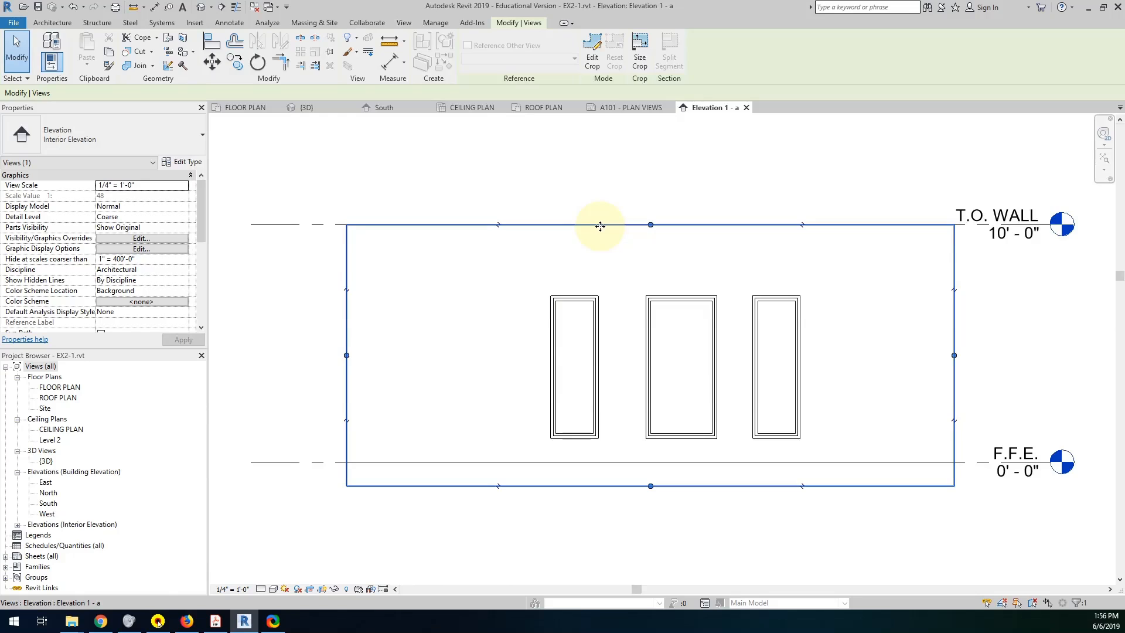
{"action": "left_click_drag", "start_coordinate": [651, 486], "coordinate": [652, 462]}
{"action": "left_click", "coordinate": [650, 483]}
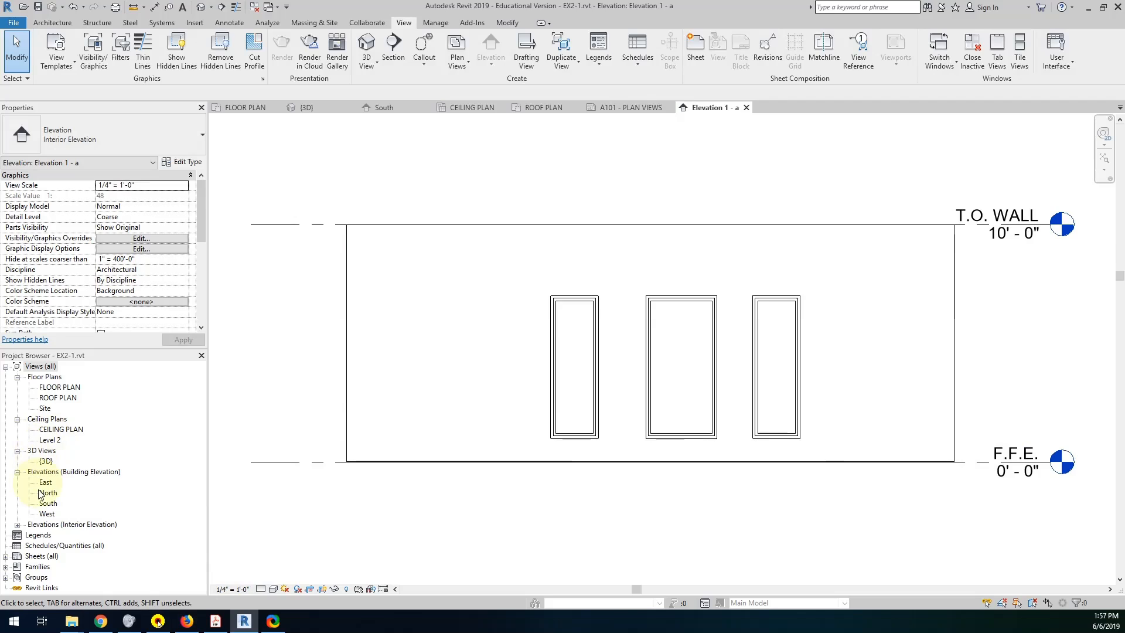
Open the bathroom interior elevation, Elevation 2 - a, and raise its crop region's lower edge to the F.F.E. level.
{"action": "left_click", "coordinate": [18, 525]}
{"action": "double_click", "coordinate": [58, 545]}
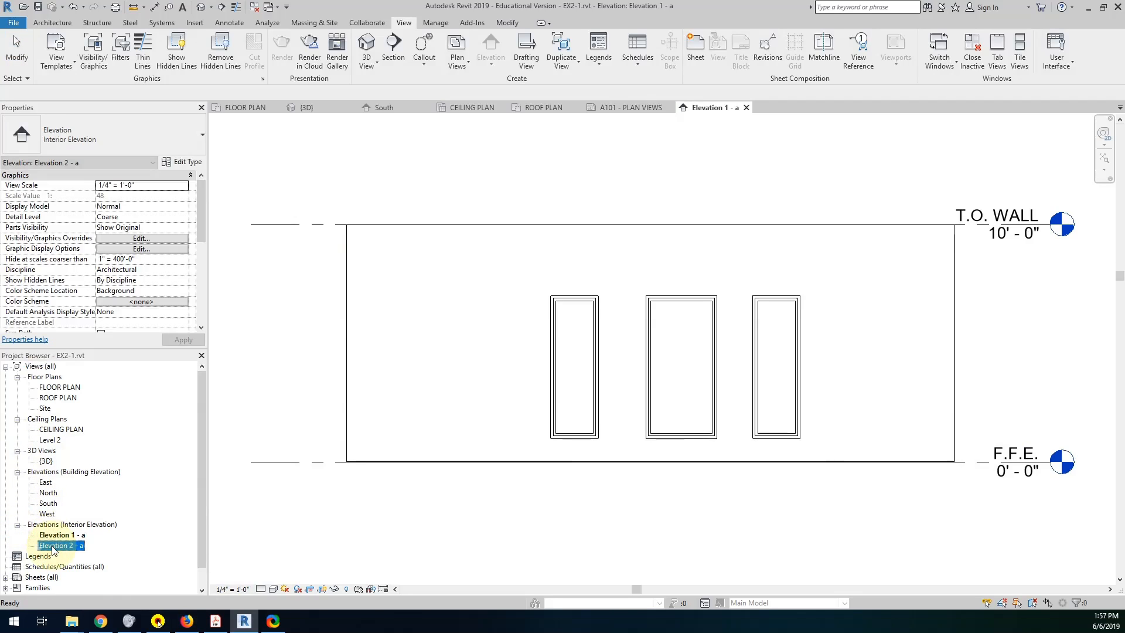
{"action": "left_click", "coordinate": [598, 551]}
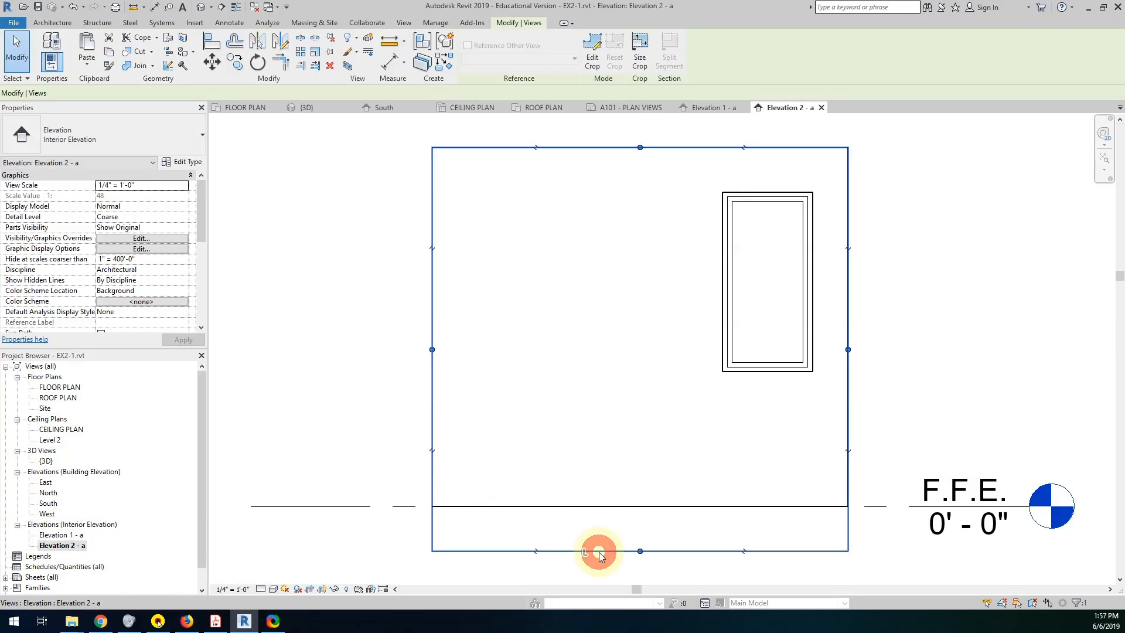
{"action": "left_click_drag", "start_coordinate": [640, 552], "coordinate": [641, 507]}
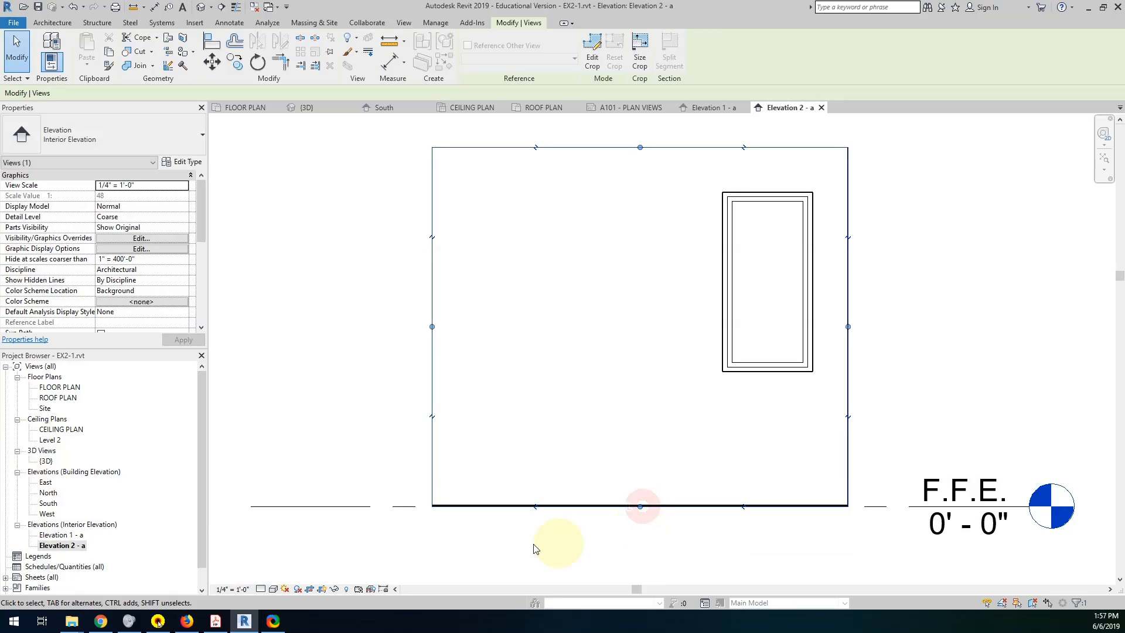
{"action": "left_click", "coordinate": [502, 540]}
{"action": "scroll", "coordinate": [598, 505], "scroll_direction": "up", "scroll_amount": 2}
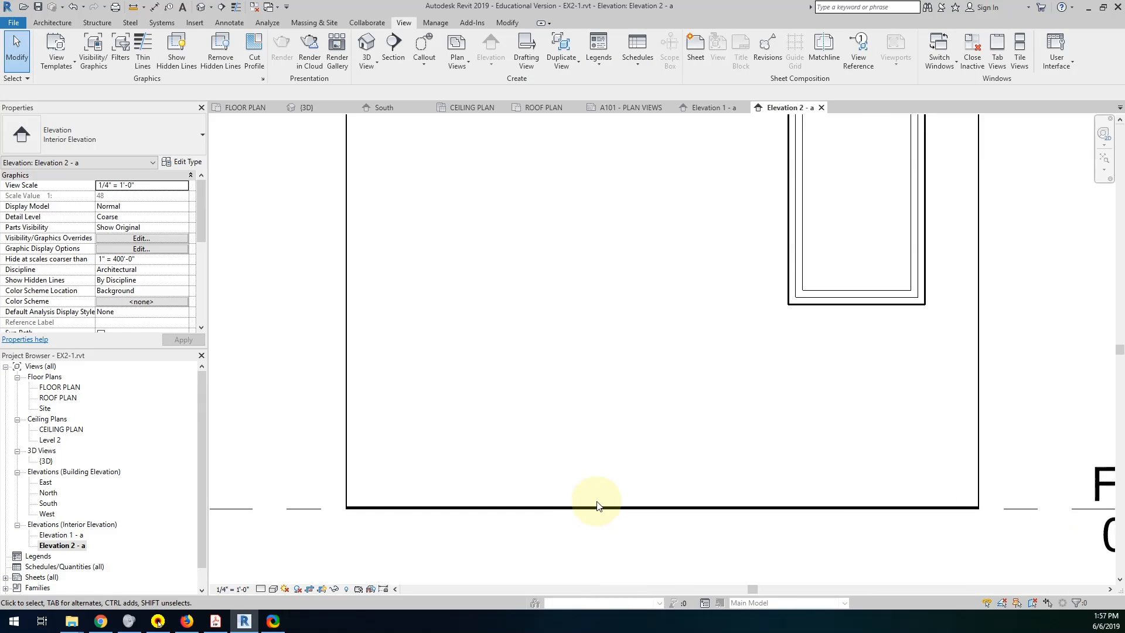
{"action": "scroll", "coordinate": [597, 505], "scroll_direction": "down", "scroll_amount": 3}
Open the Elevation 1 - a view and rename it LIVING SOUTH WALL.
{"action": "double_click", "coordinate": [69, 536]}
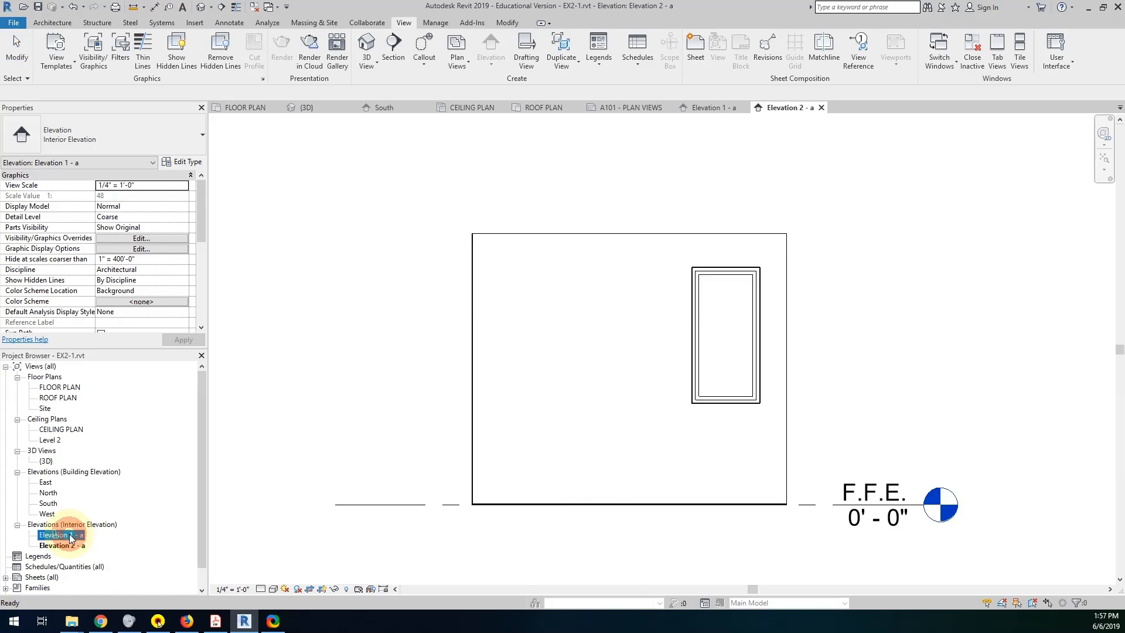
{"action": "left_click", "coordinate": [78, 536]}
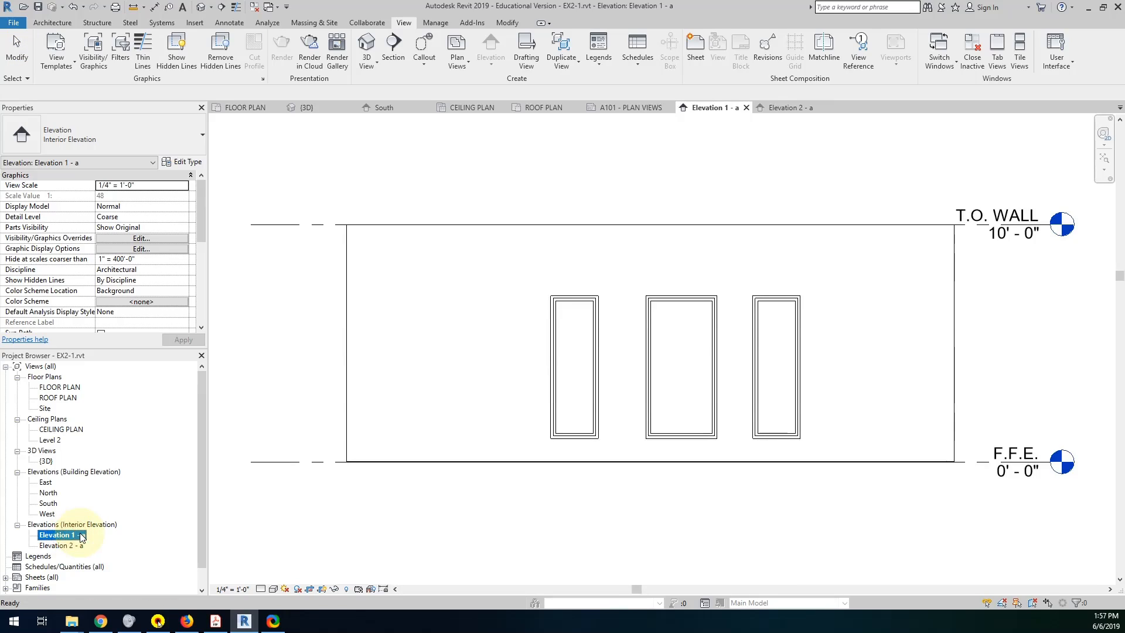
{"action": "left_click", "coordinate": [80, 535]}
{"action": "key", "text": "shift"}
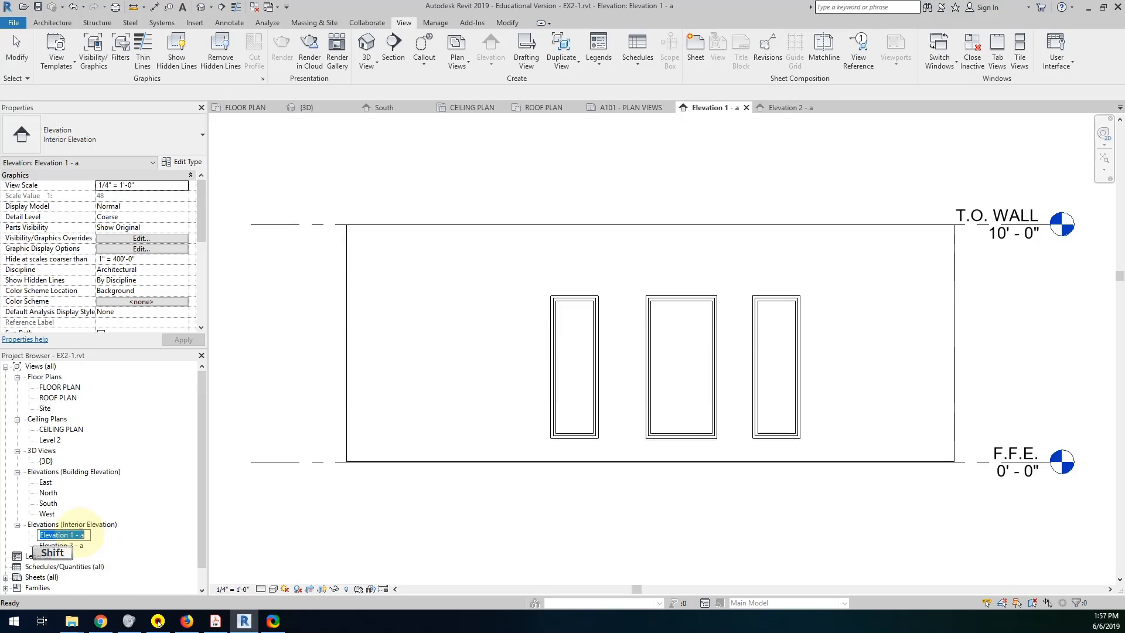
{"action": "type", "text": "LIVING SOUTH WALL"}
{"action": "key", "text": "Return"}
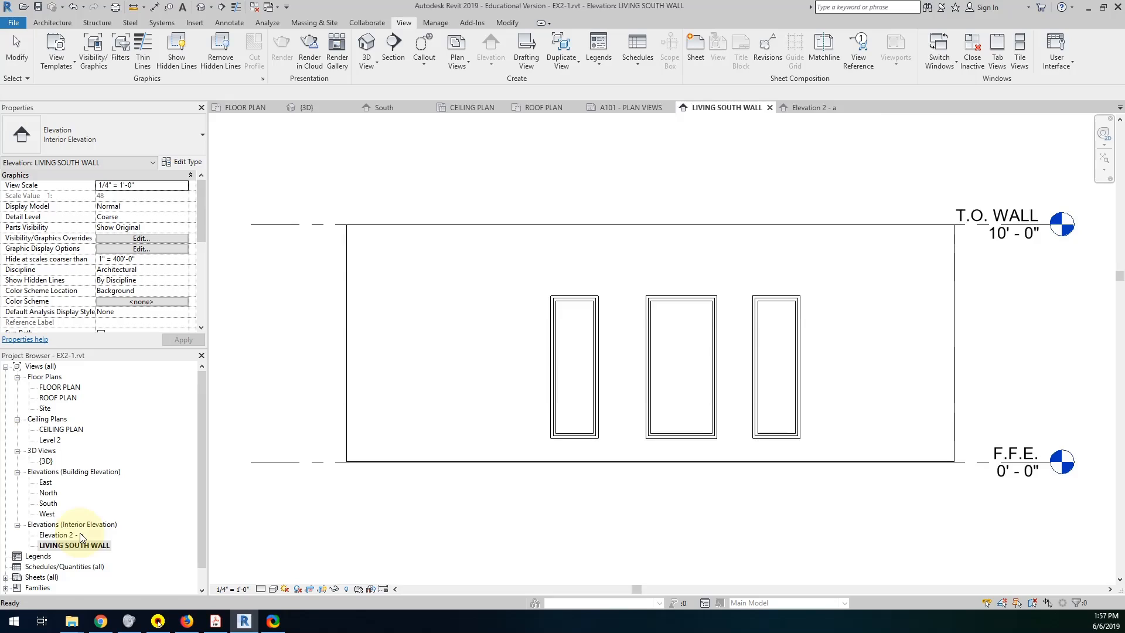
Rename the Elevation 2 - a view as BATHROOM NORTH WALL.
{"action": "left_click", "coordinate": [77, 535]}
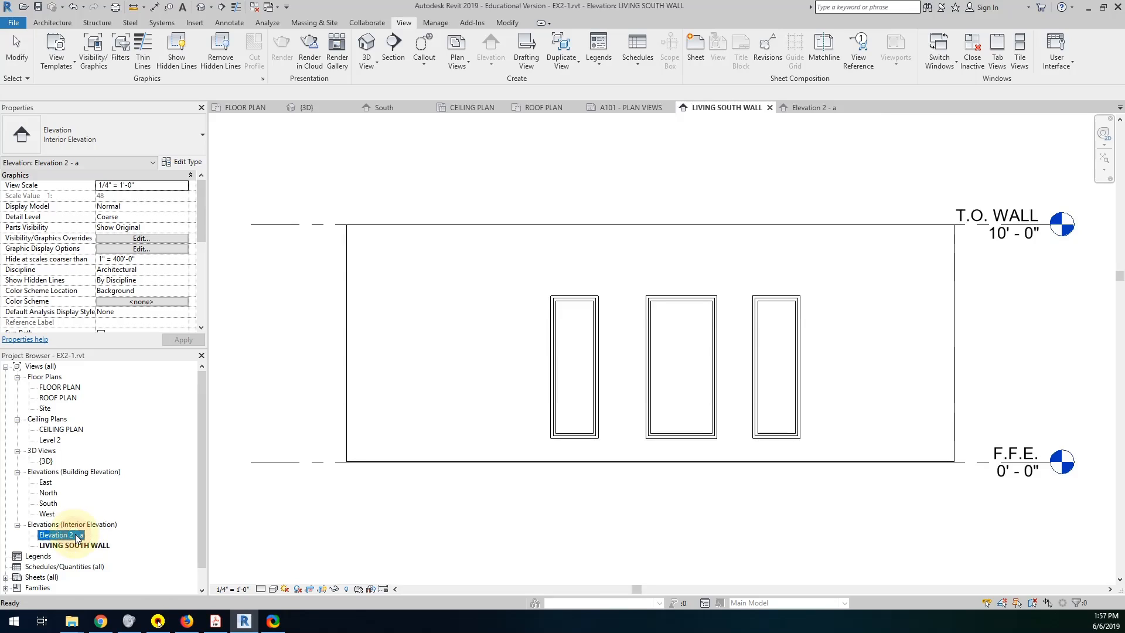
{"action": "left_click", "coordinate": [77, 536]}
{"action": "type", "text": "BATHROOM NORTH WALL"}
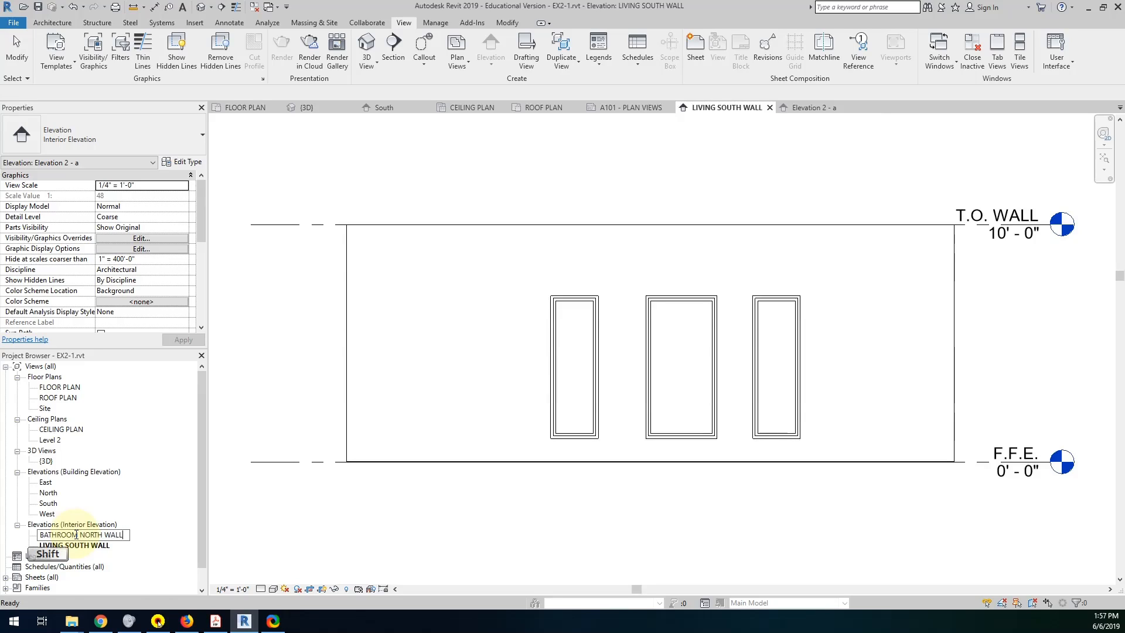
{"action": "left_click", "coordinate": [350, 543]}
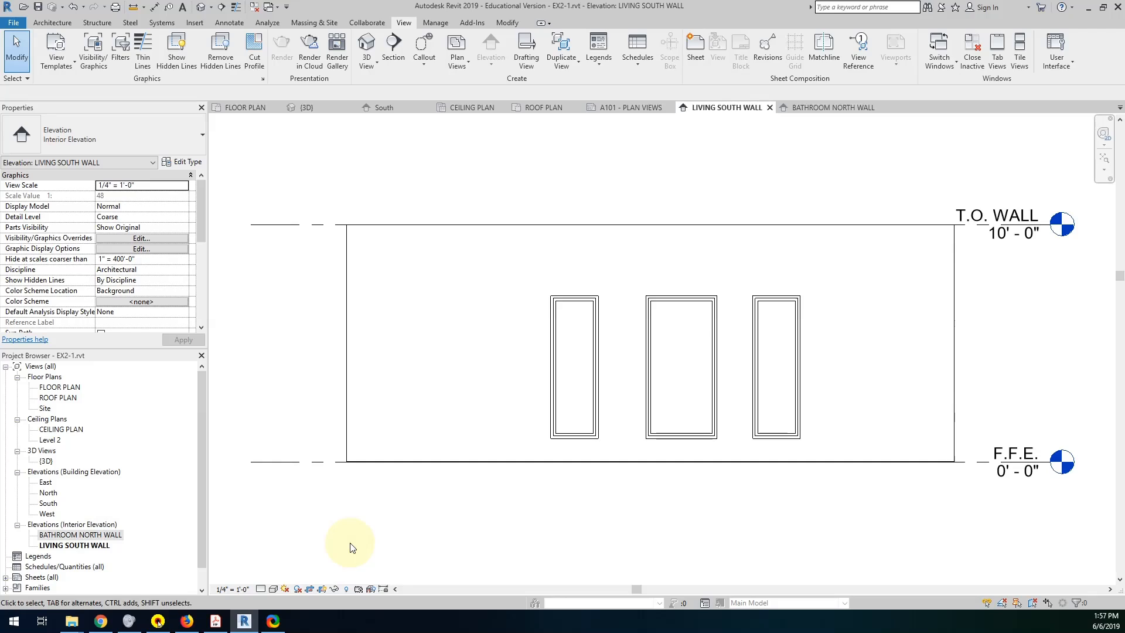
Rename the East building elevation view as EAST ELEVATION.
{"action": "left_click", "coordinate": [47, 482]}
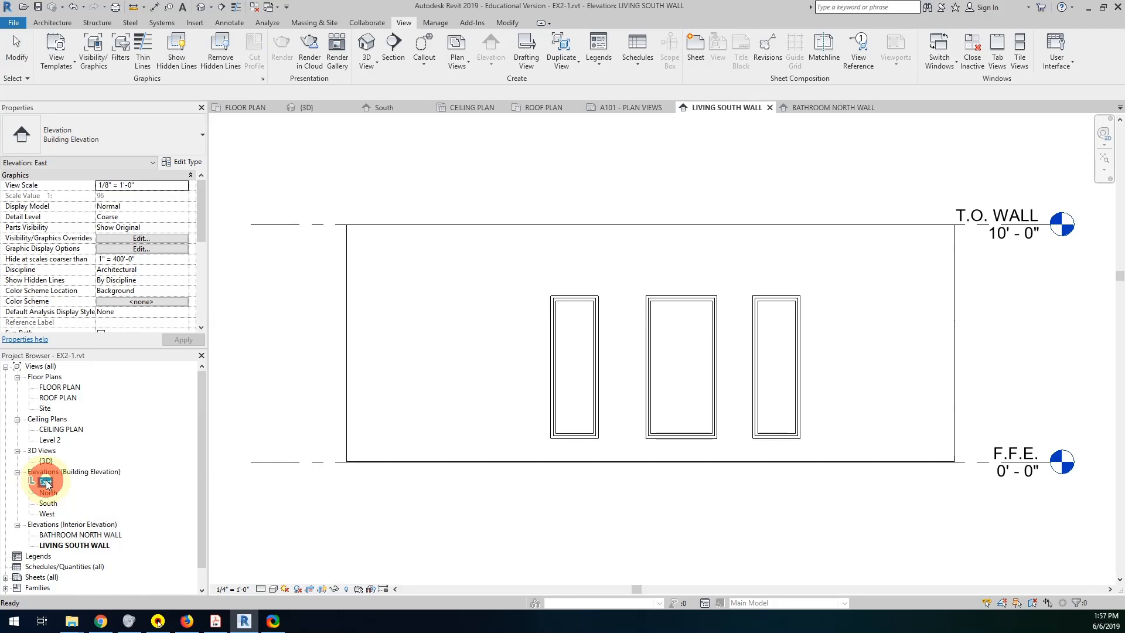
{"action": "left_click", "coordinate": [47, 483]}
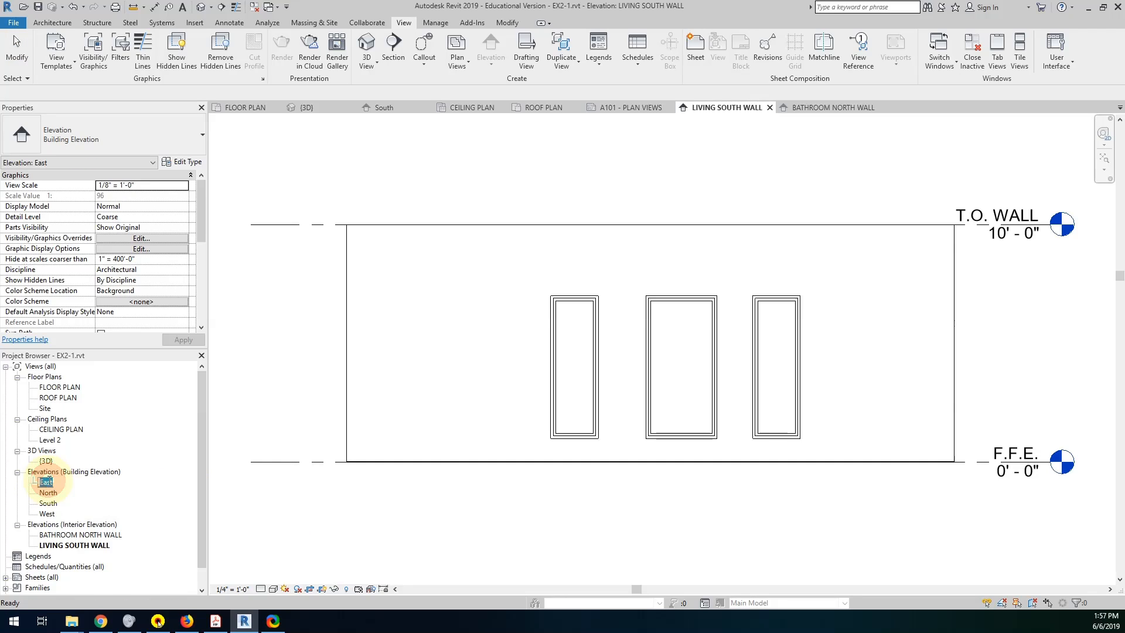
{"action": "type", "text": "EAST"}
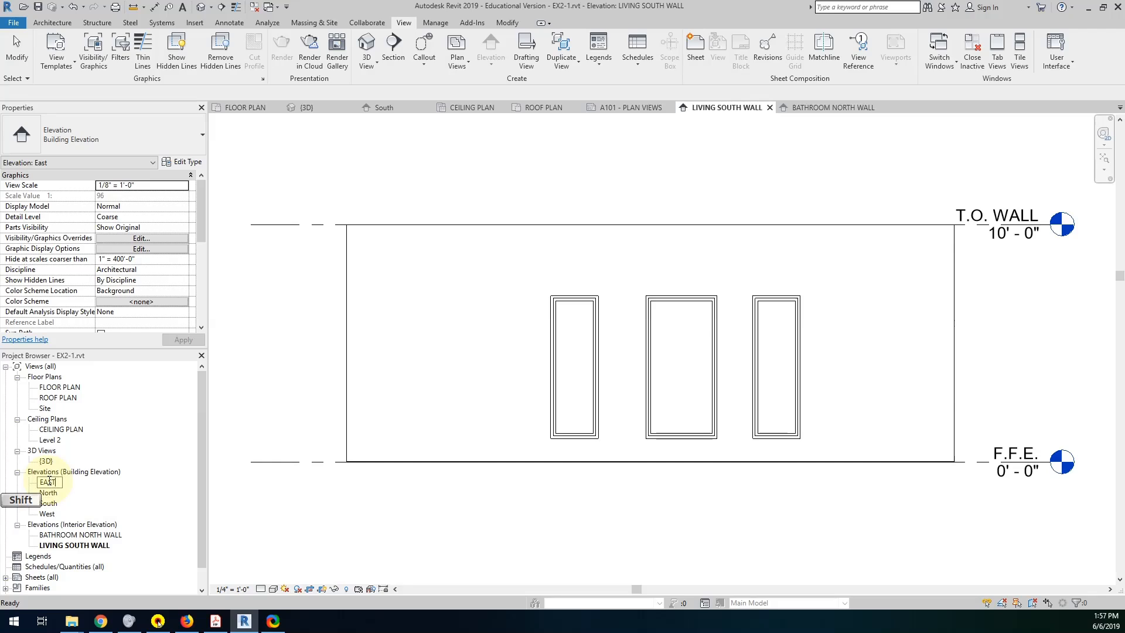
{"action": "type", "text": " ELEVATION"}
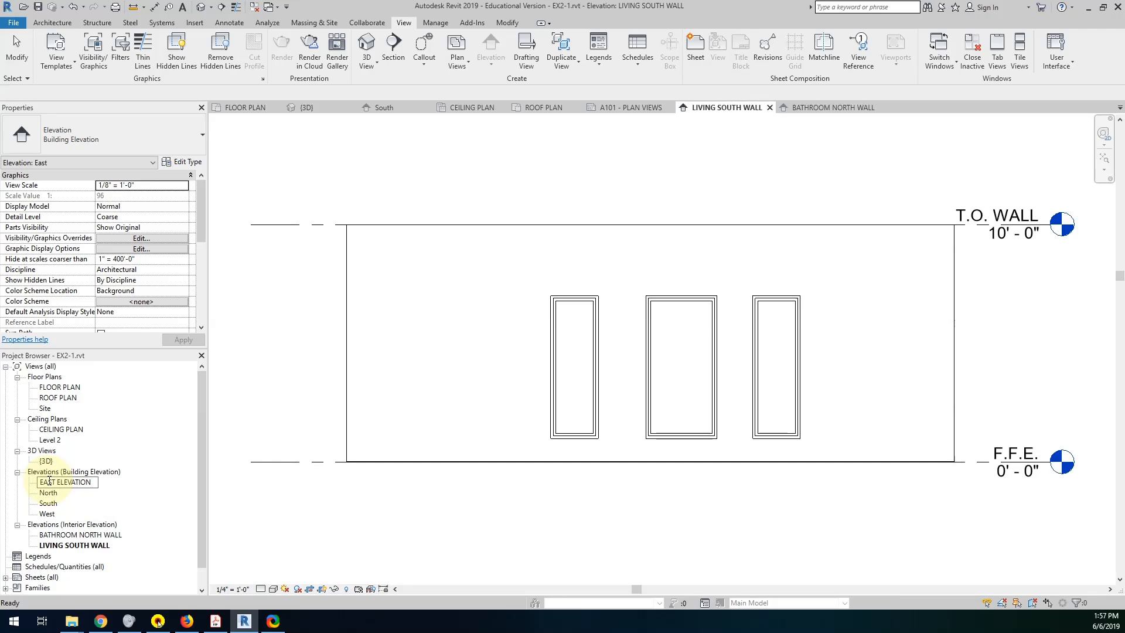
{"action": "left_click", "coordinate": [64, 482]}
Rename the North and South building elevation views as NORTH ELEVATION and SOUTH ELEVATION.
{"action": "left_click", "coordinate": [49, 493]}
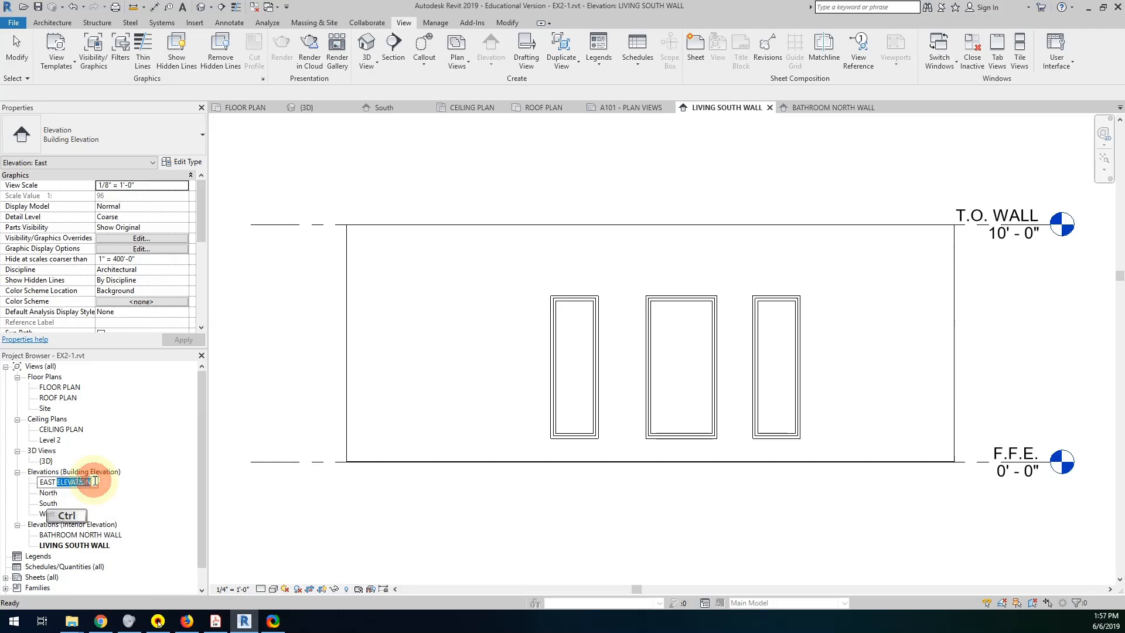
{"action": "left_click", "coordinate": [51, 493]}
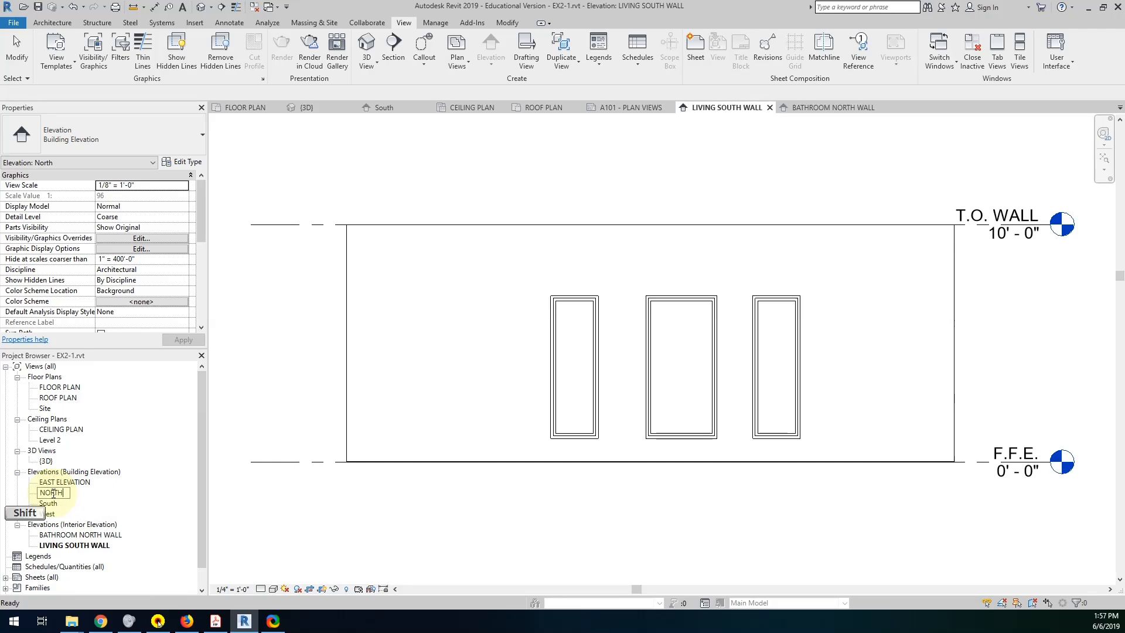
{"action": "type", "text": "NORTH ELEVATION"}
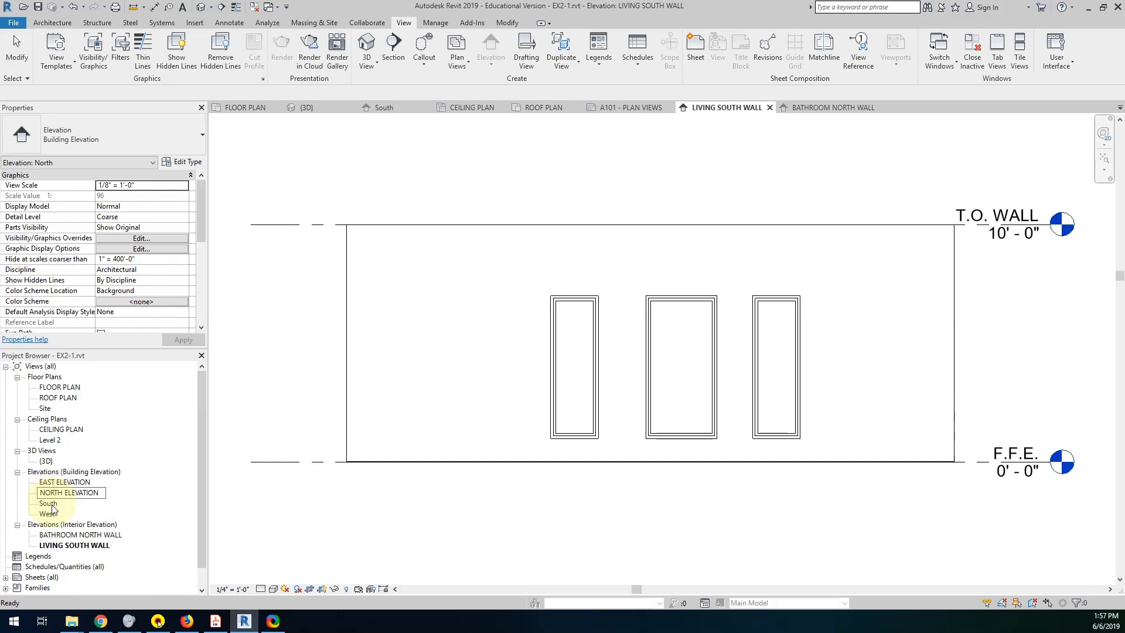
{"action": "left_click", "coordinate": [49, 504]}
{"action": "left_click", "coordinate": [50, 504]}
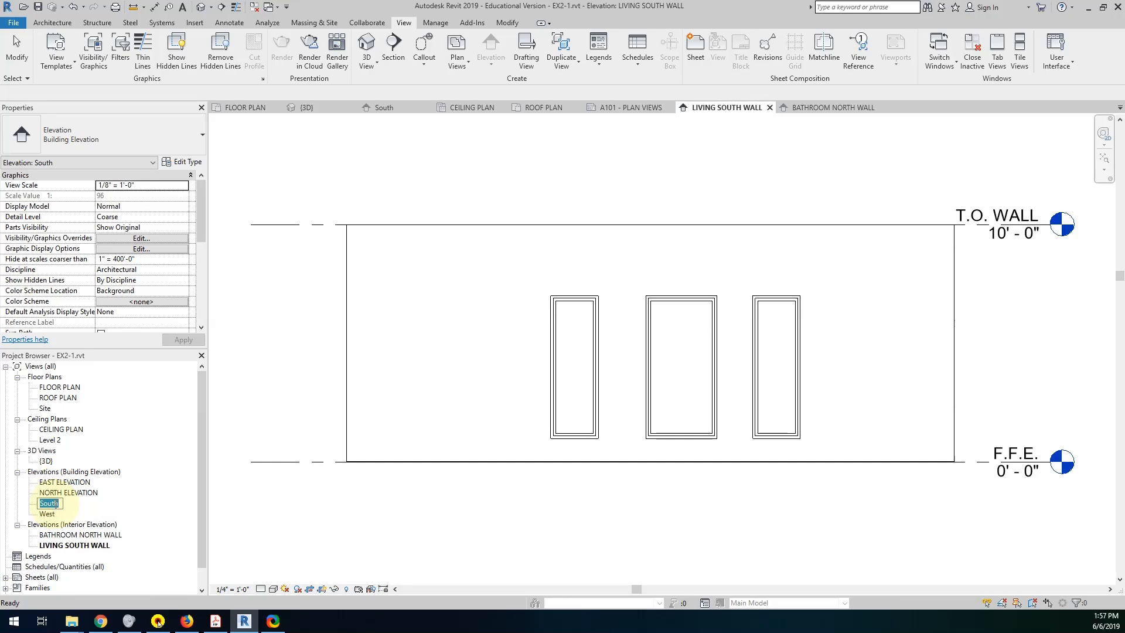
{"action": "type", "text": "SOUTH ELEVATION"}
Rename the West building elevation view as WEST ELEVATION.
{"action": "left_click", "coordinate": [48, 515]}
{"action": "left_click", "coordinate": [48, 515]}
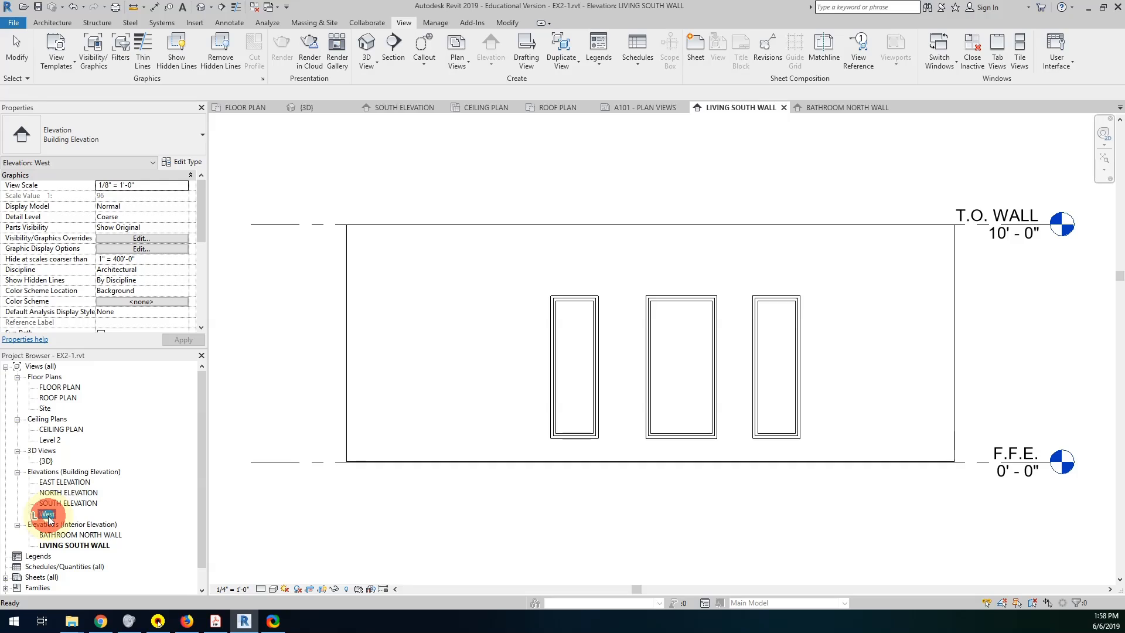
{"action": "type", "text": "WE"}
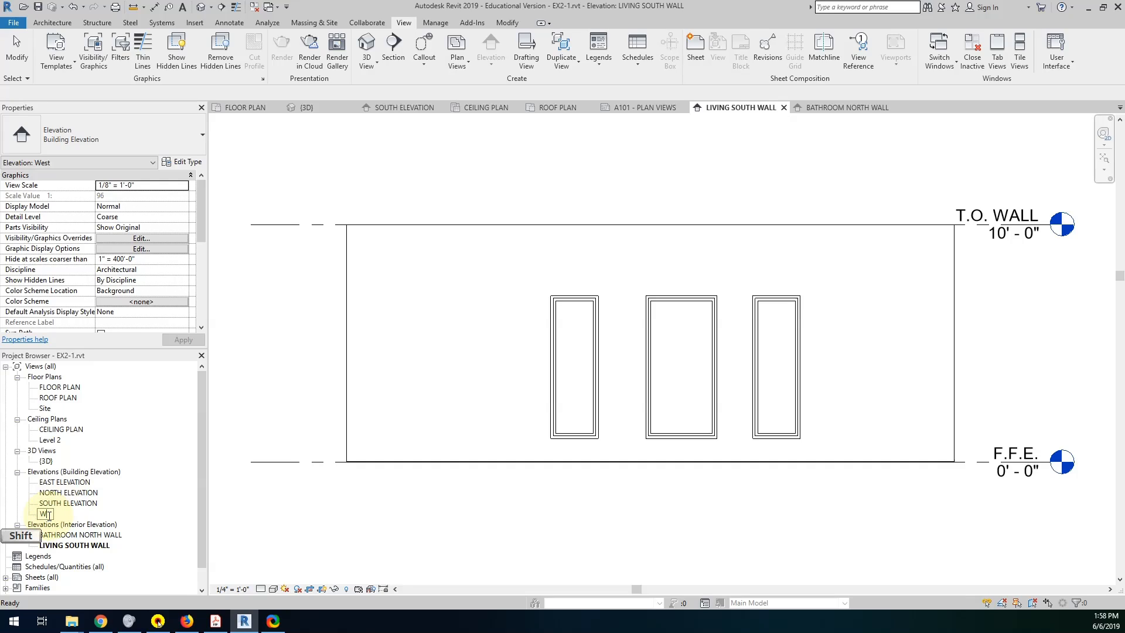
{"action": "type", "text": "ST ELEVATION"}
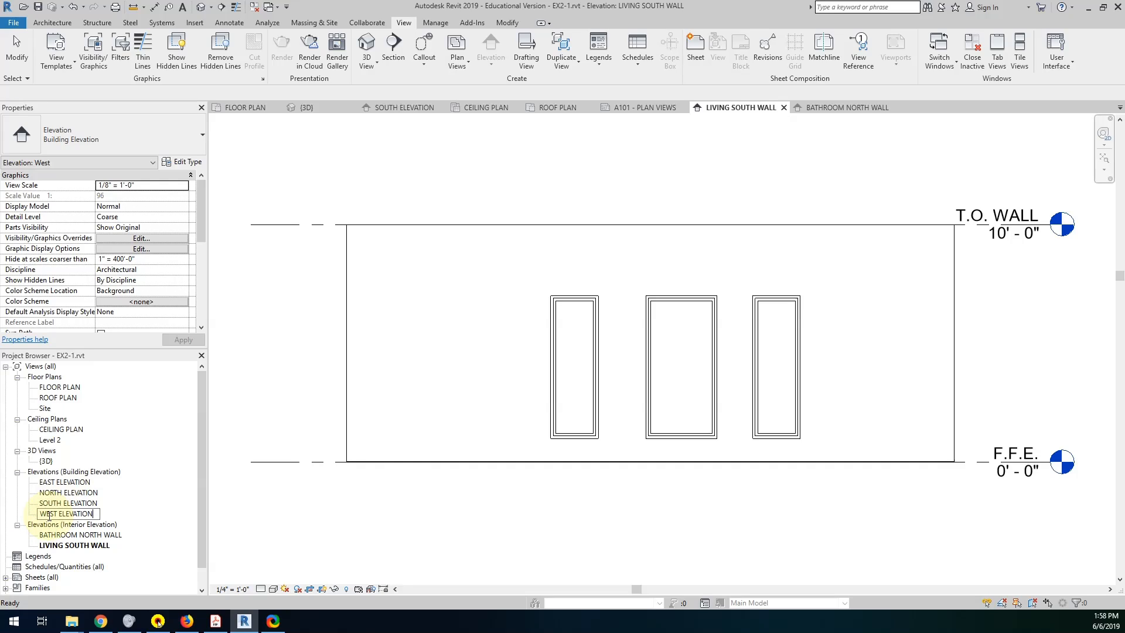
{"action": "left_click", "coordinate": [320, 520]}
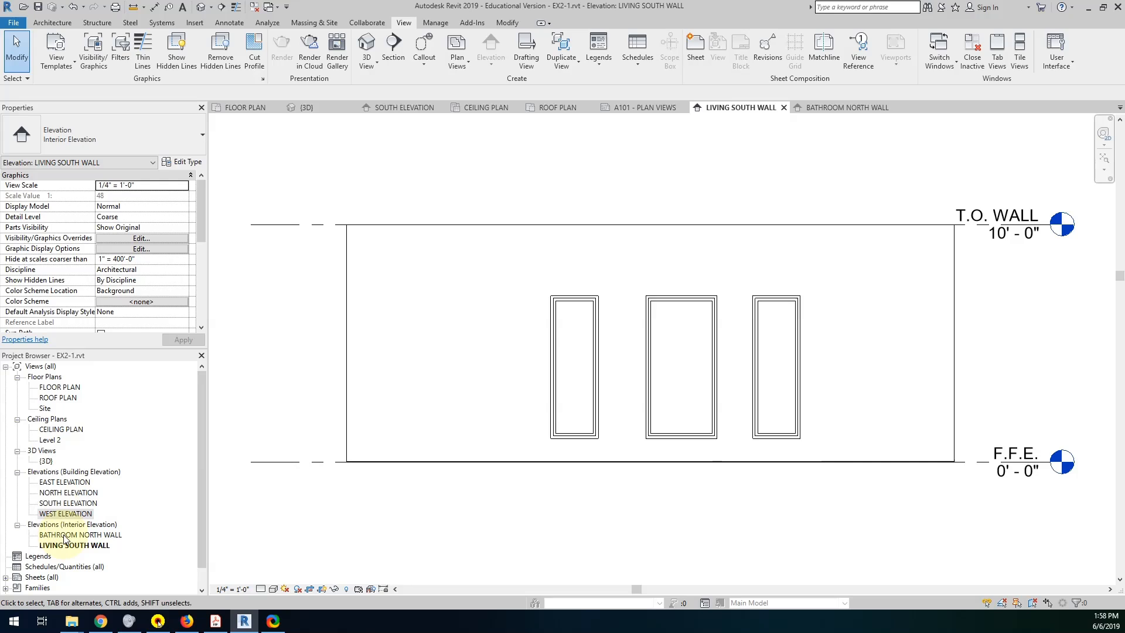
In the floor plan, pull the living room elevation's far clip line inside the south wall and open the LIVING SOUTH WALL view.
{"action": "double_click", "coordinate": [65, 387]}
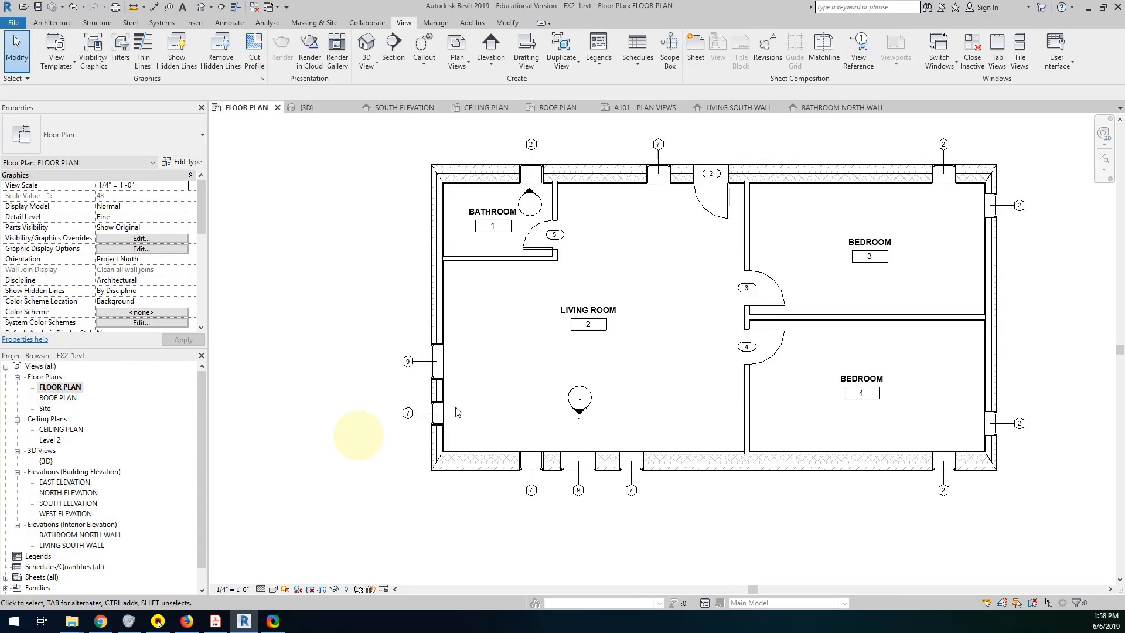
{"action": "left_click", "coordinate": [589, 396]}
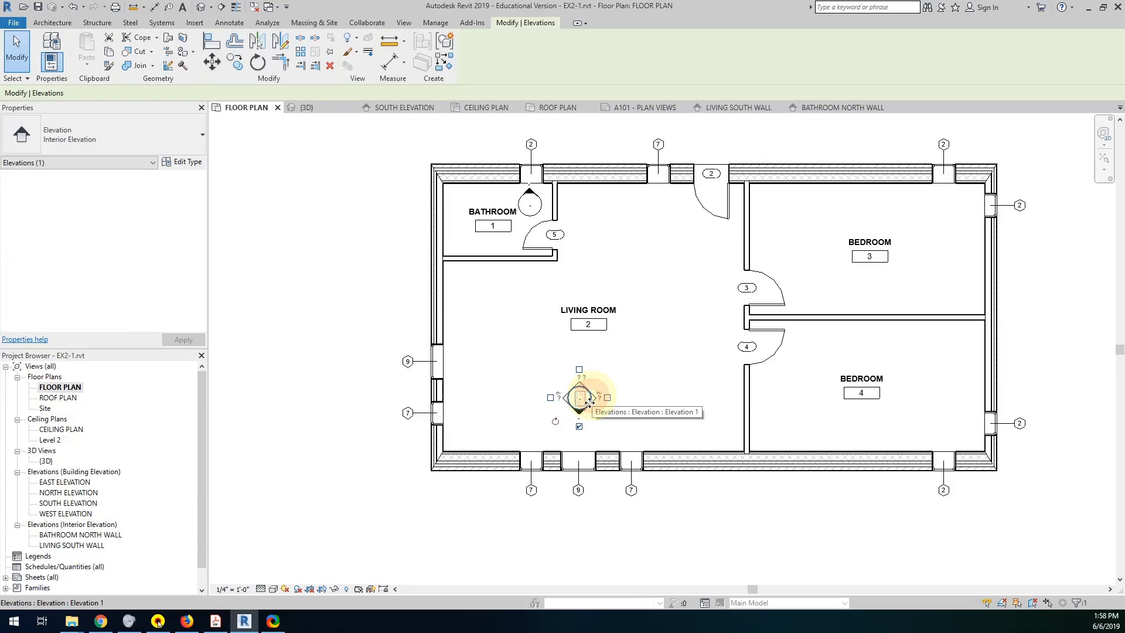
{"action": "left_click", "coordinate": [602, 417]}
{"action": "left_click", "coordinate": [579, 410]}
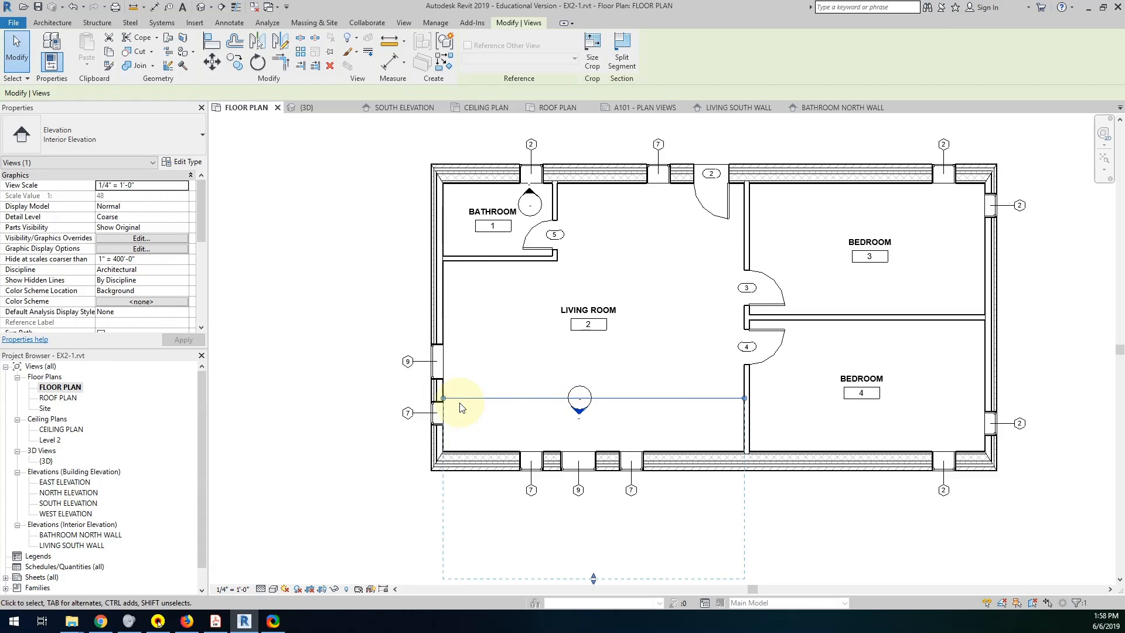
{"action": "left_click_drag", "start_coordinate": [593, 580], "coordinate": [582, 434]}
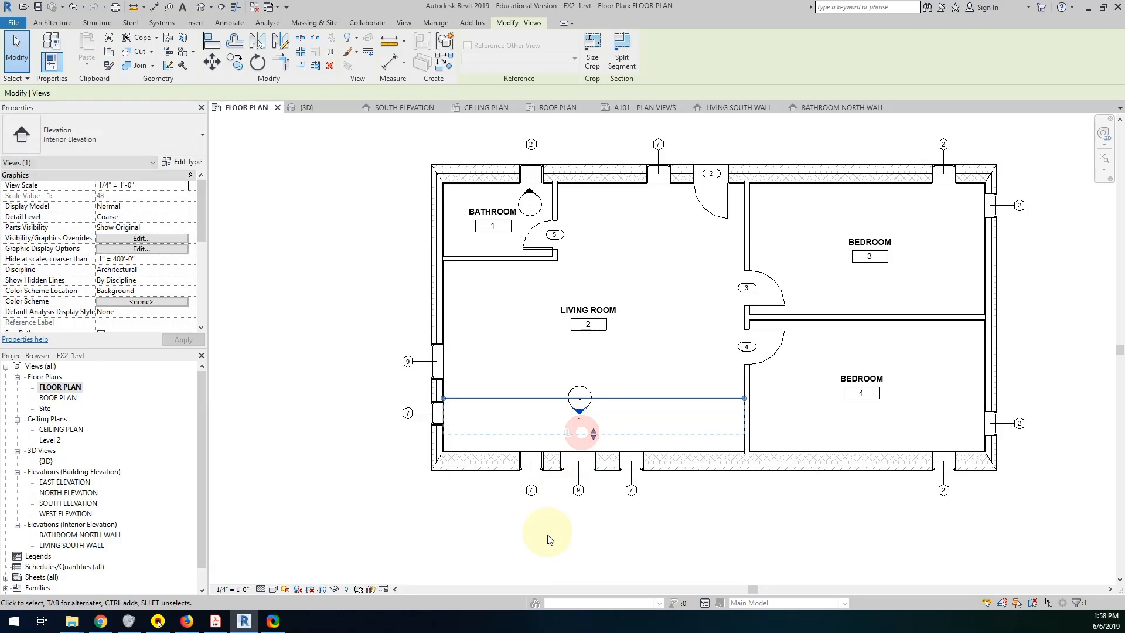
{"action": "left_click", "coordinate": [534, 527]}
{"action": "double_click", "coordinate": [584, 410]}
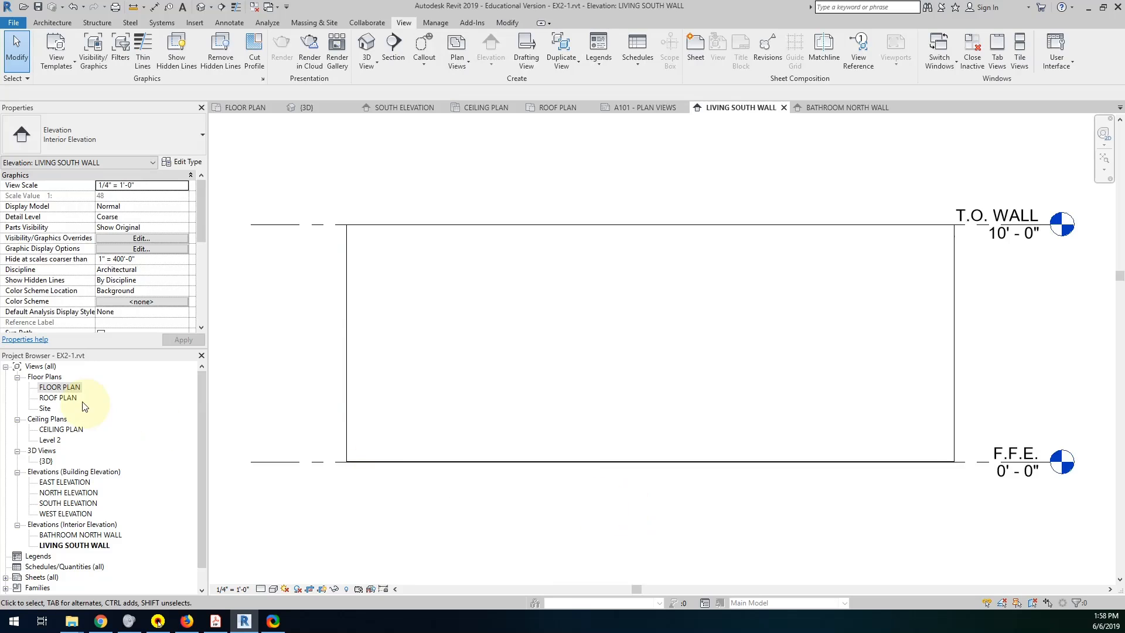
Return to the floor plan, move the living room elevation's far clip line just outside the south wall, and reopen LIVING SOUTH WALL.
{"action": "double_click", "coordinate": [60, 387]}
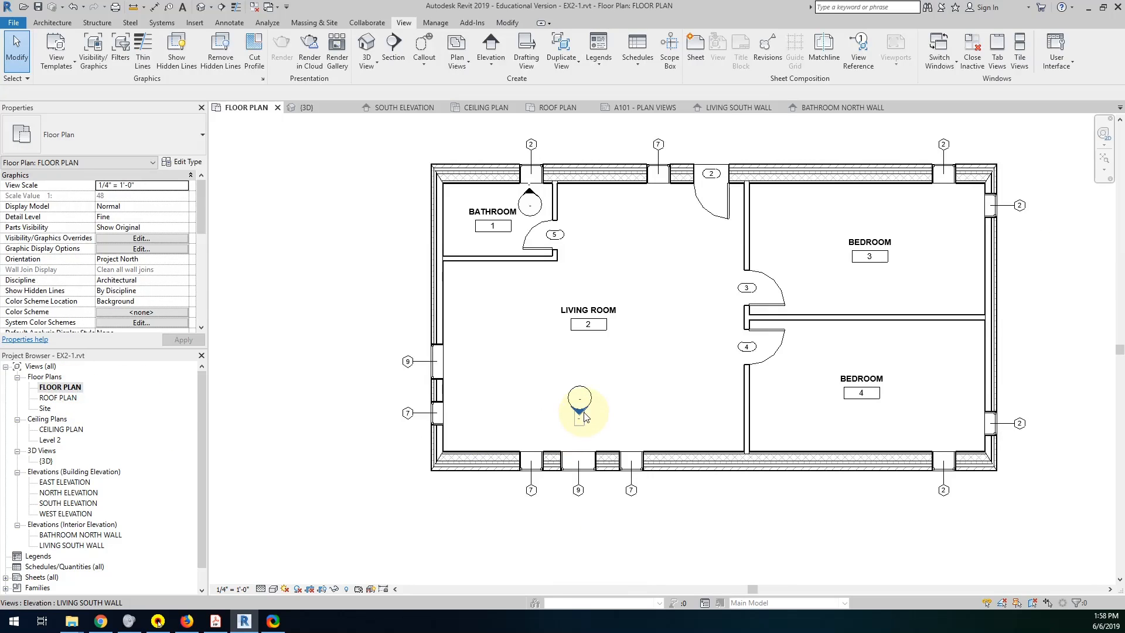
{"action": "left_click", "coordinate": [579, 412]}
{"action": "left_click_drag", "start_coordinate": [595, 480], "coordinate": [595, 497]}
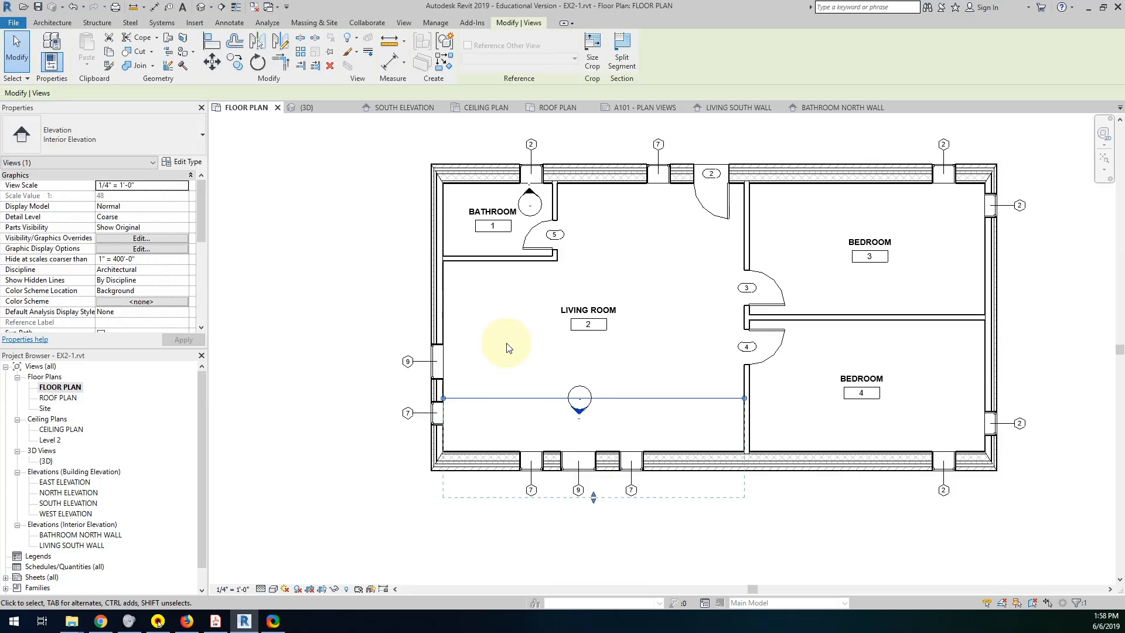
{"action": "left_click", "coordinate": [598, 412]}
{"action": "left_click", "coordinate": [580, 412]}
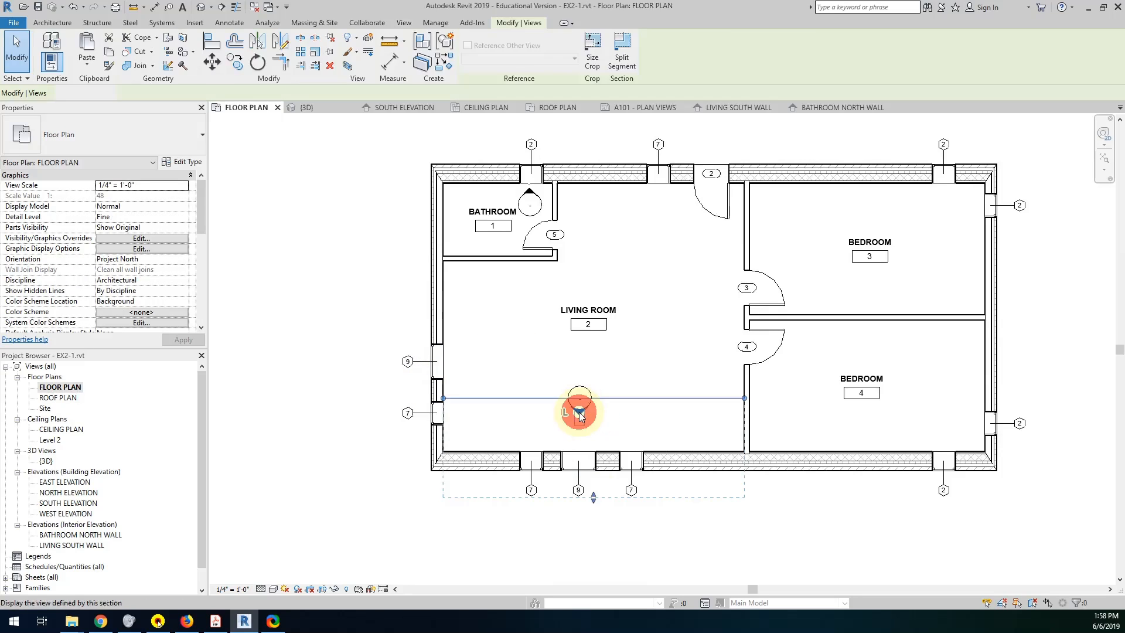
{"action": "double_click", "coordinate": [579, 412]}
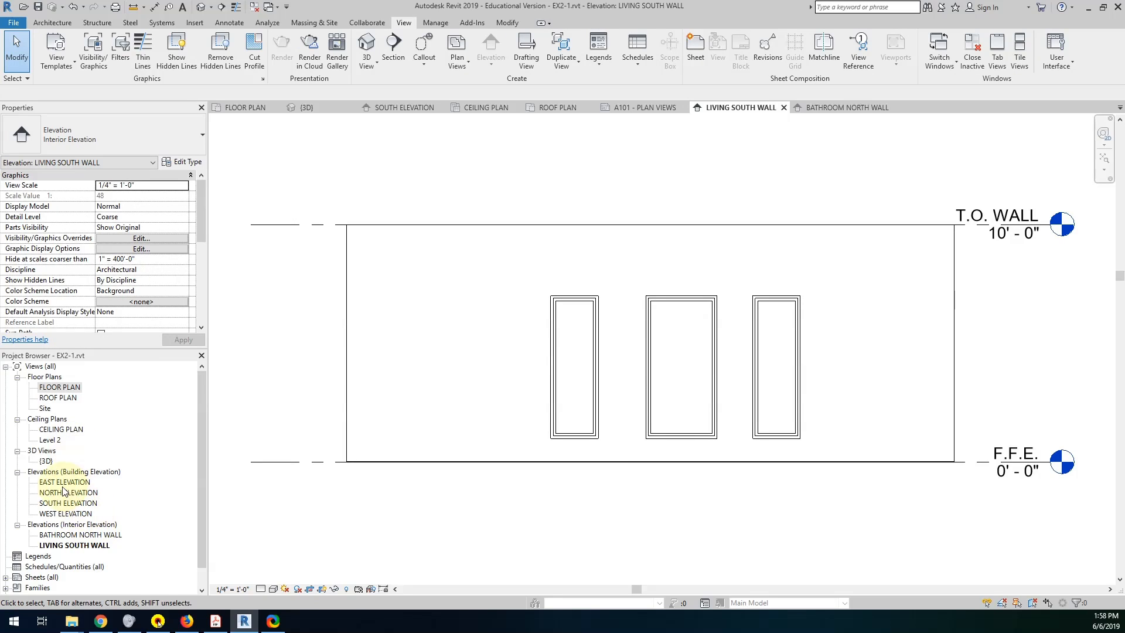
Rename the {3D} view as ISO METRIC VIEW.
{"action": "left_click", "coordinate": [47, 461]}
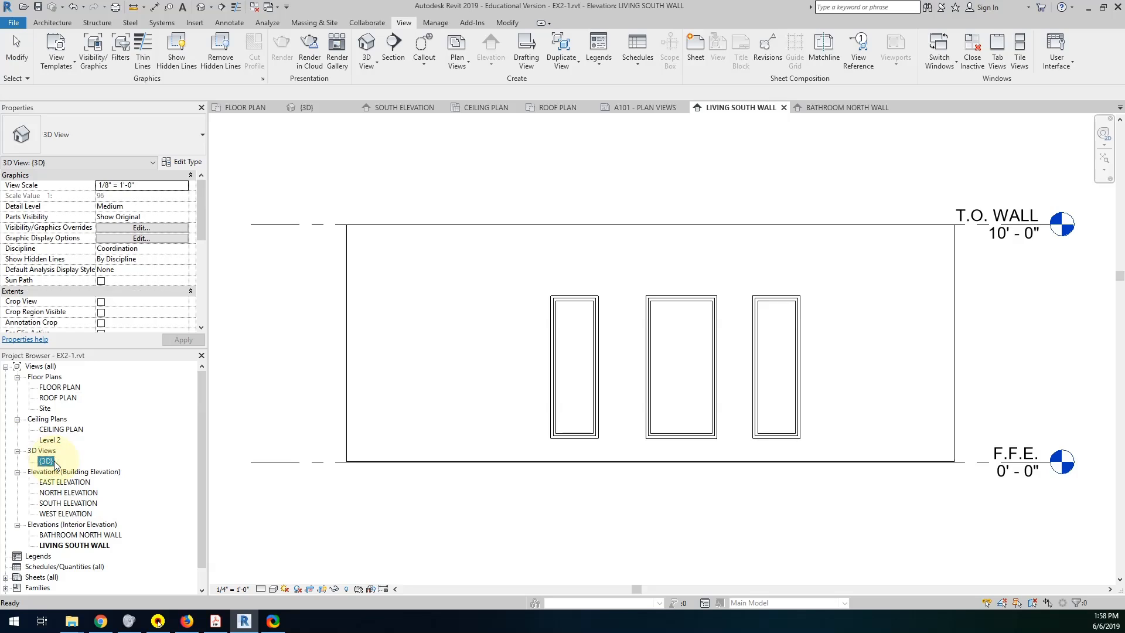
{"action": "left_click", "coordinate": [50, 461]}
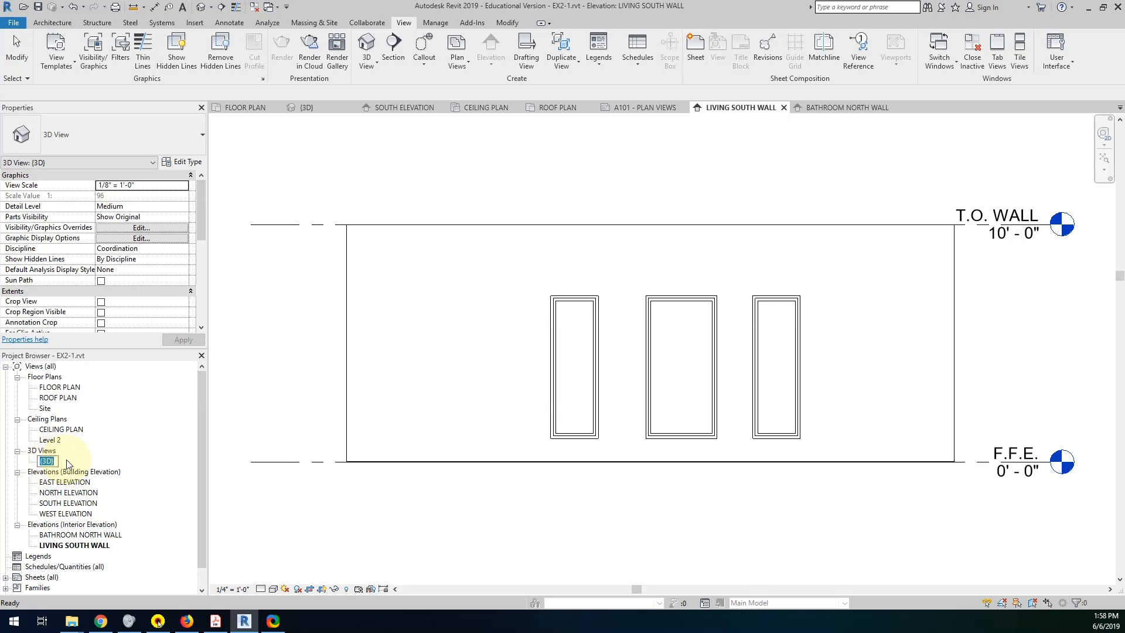
{"action": "type", "text": "ISO"}
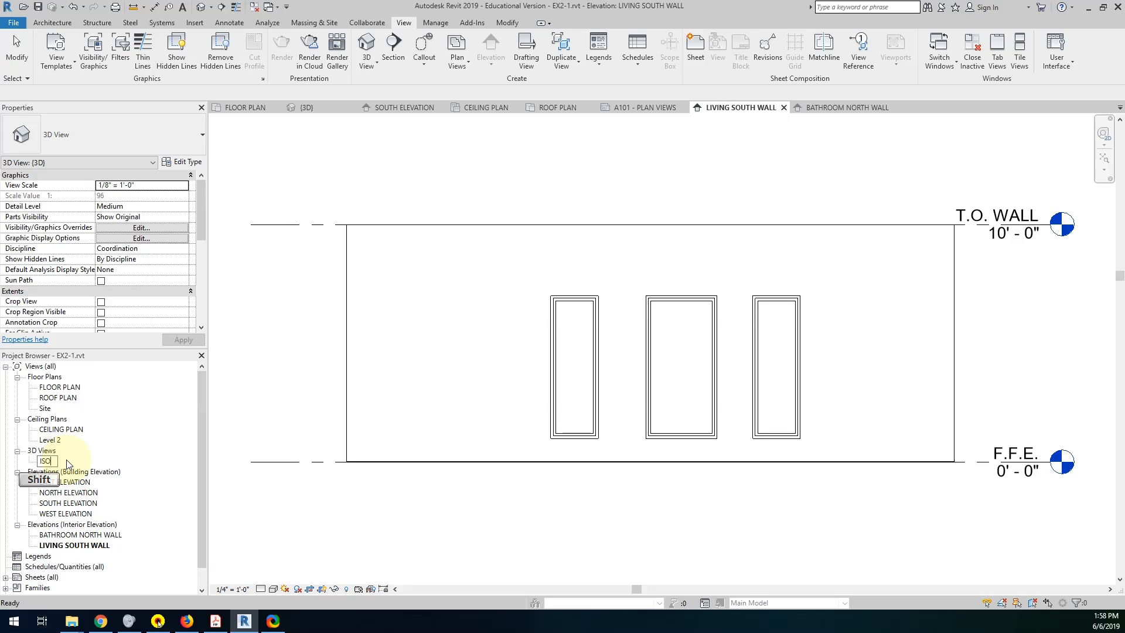
{"action": "type", "text": " METRIC VIEW"}
{"action": "left_click", "coordinate": [301, 507]}
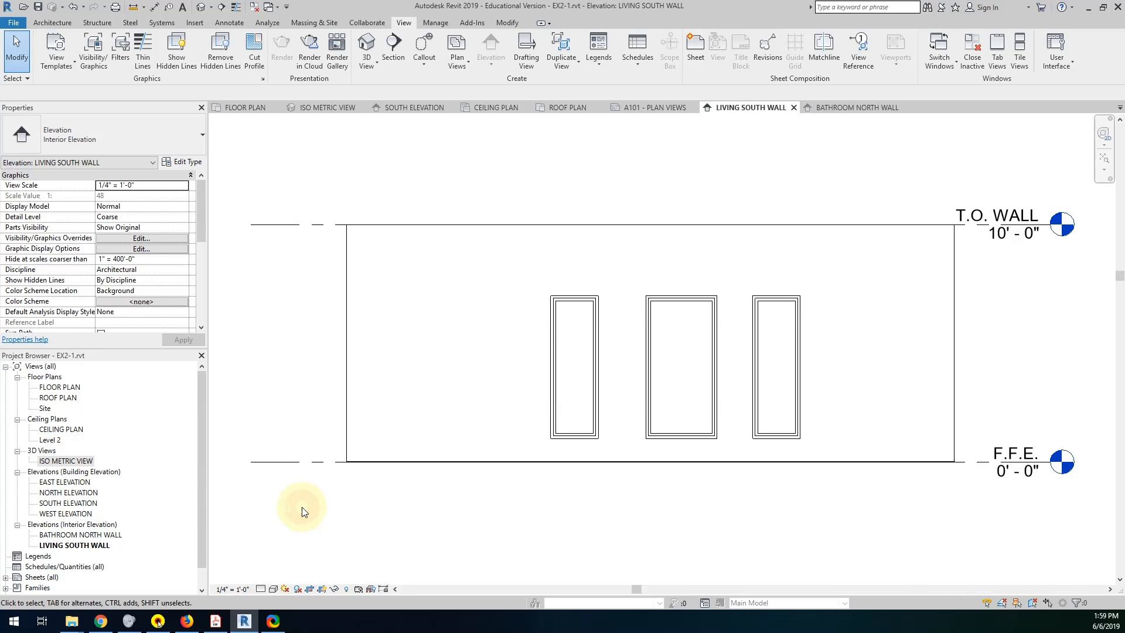
In the floor plan, draw a south-facing Building Section from east to west through bedroom 4 and the living room, nudging its line slightly south.
{"action": "scroll", "coordinate": [360, 501], "scroll_direction": "down", "scroll_amount": 3}
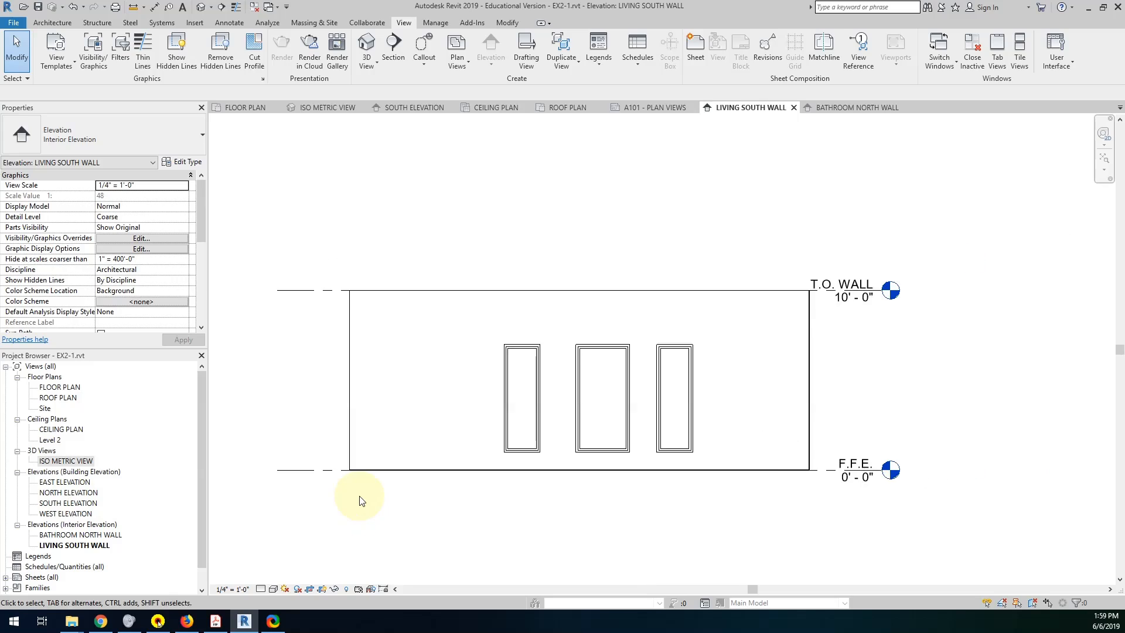
{"action": "double_click", "coordinate": [75, 387]}
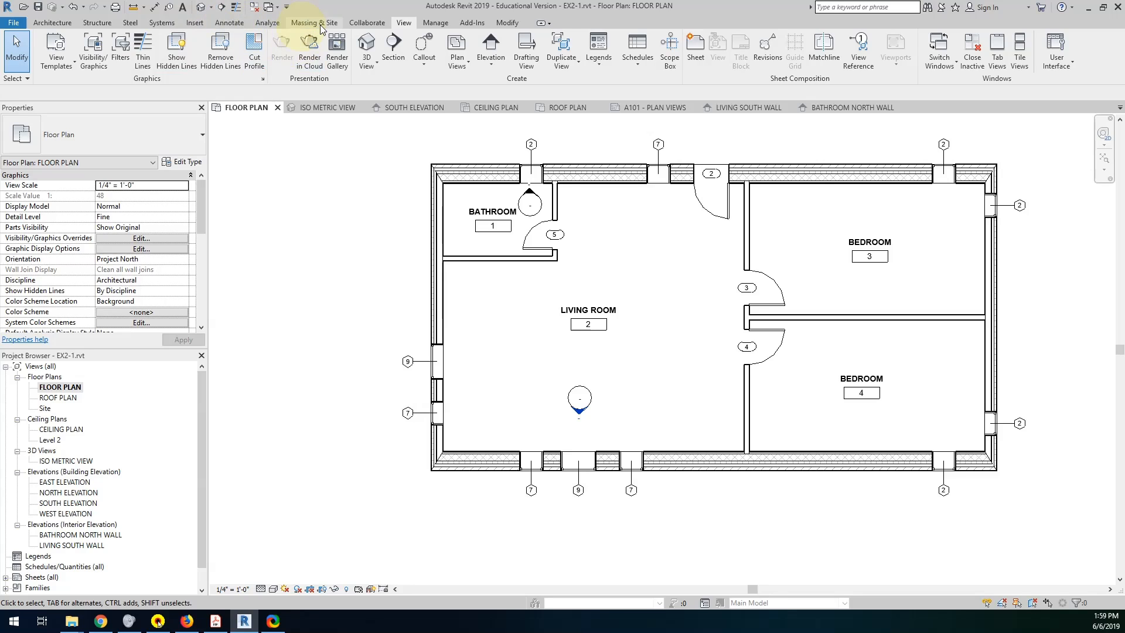
{"action": "left_click", "coordinate": [394, 50]}
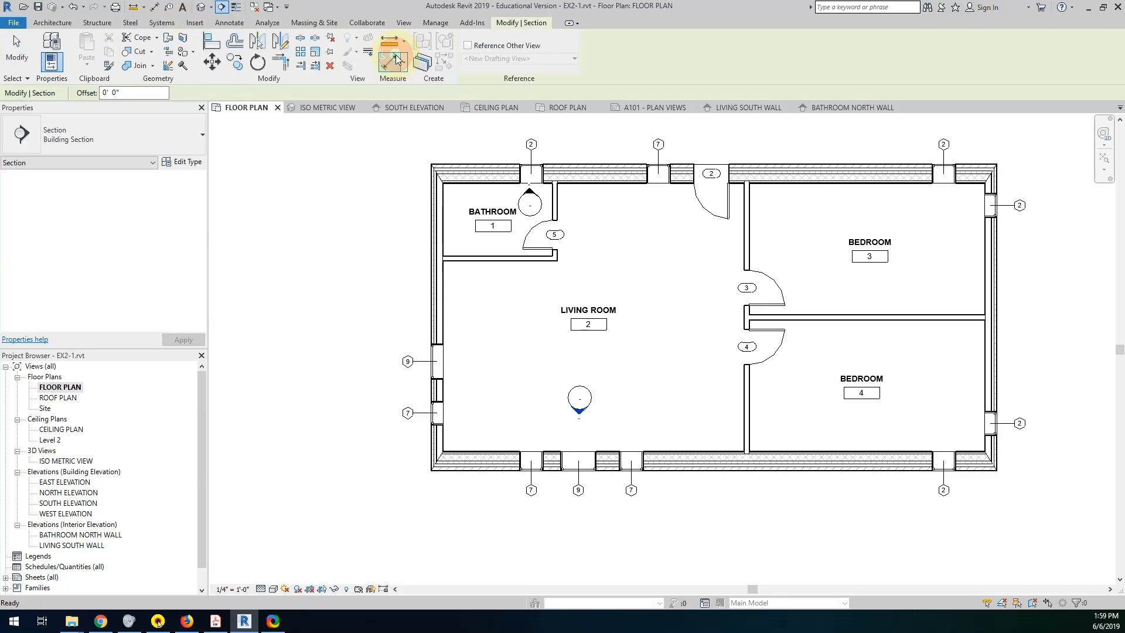
{"action": "left_click", "coordinate": [130, 141]}
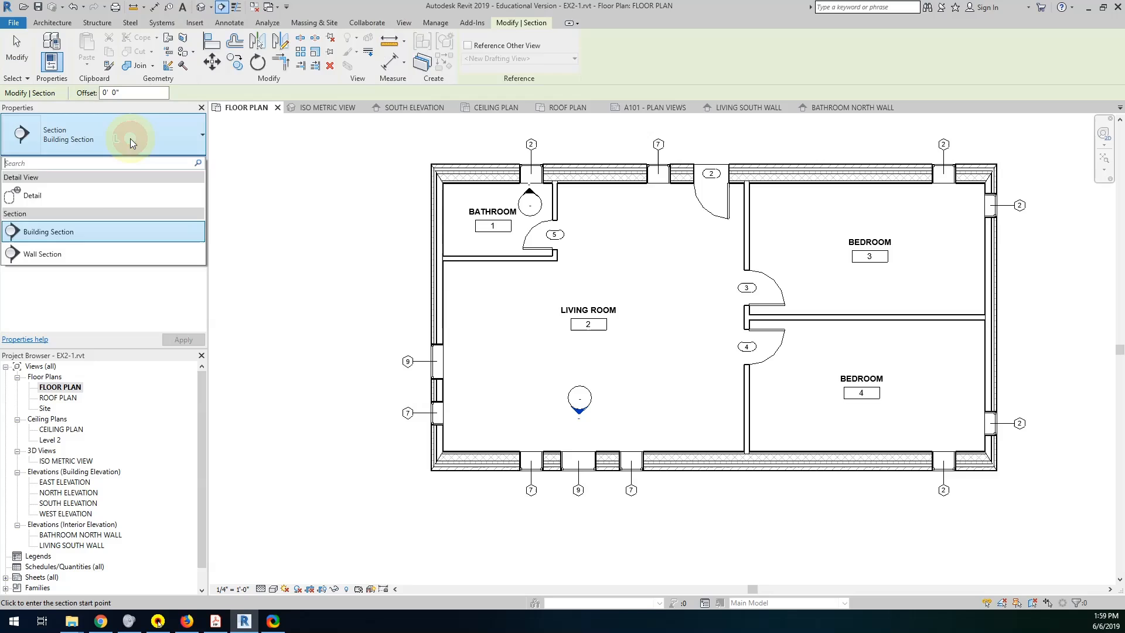
{"action": "left_click", "coordinate": [71, 232]}
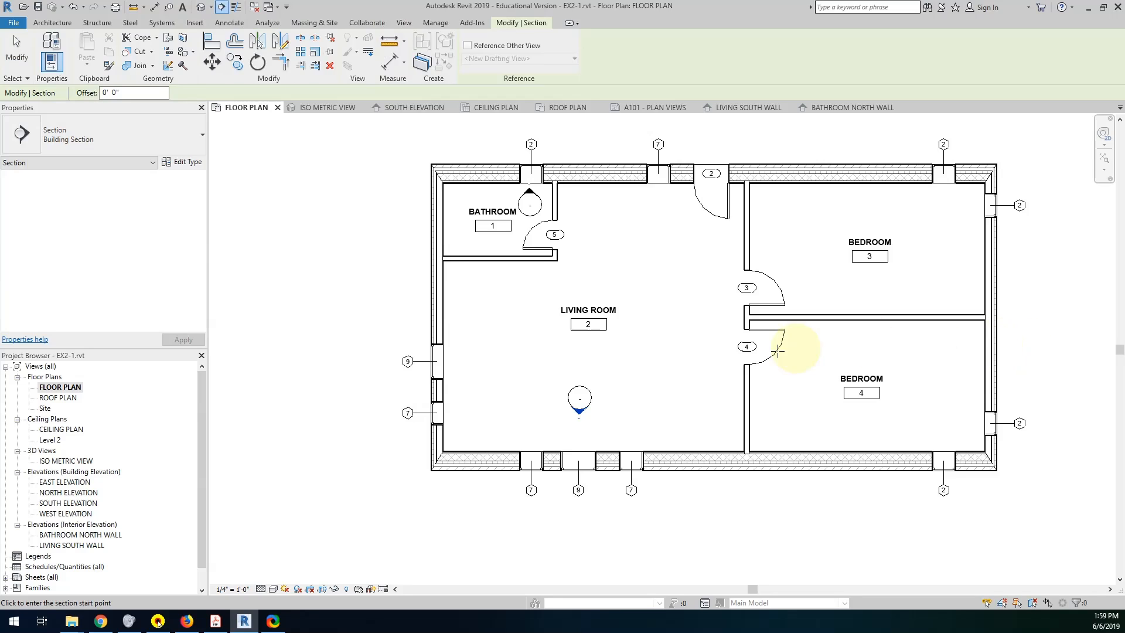
{"action": "left_click", "coordinate": [1023, 342]}
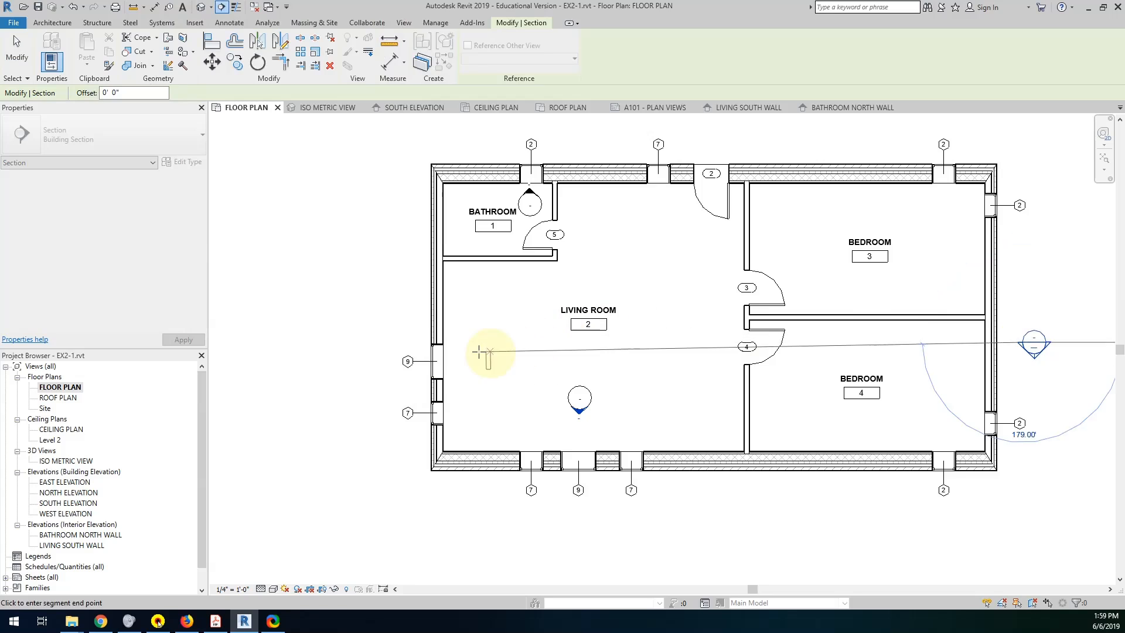
{"action": "left_click", "coordinate": [396, 342]}
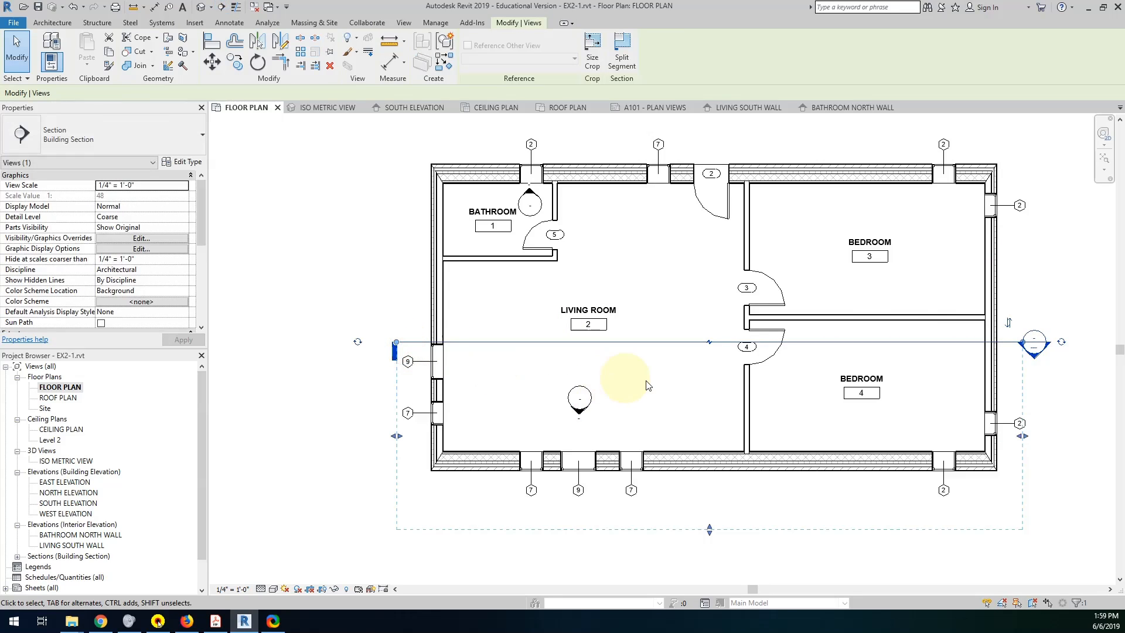
{"action": "left_click_drag", "start_coordinate": [838, 343], "coordinate": [839, 352]}
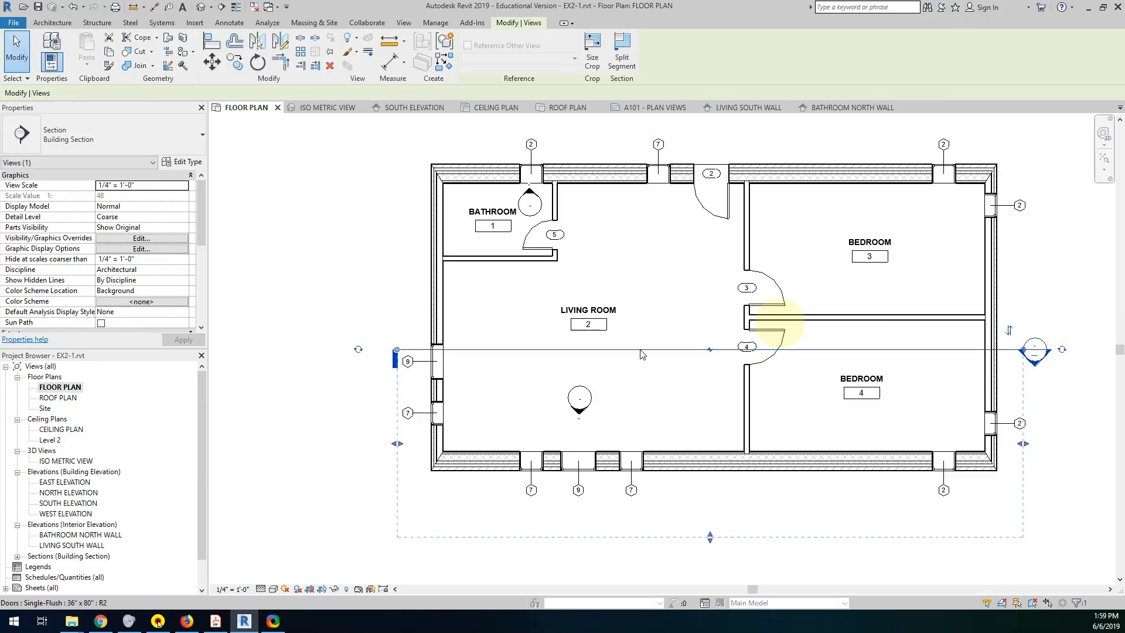
Cycle the section line's west tail symbol to a section head matching the east end.
{"action": "left_click", "coordinate": [358, 351]}
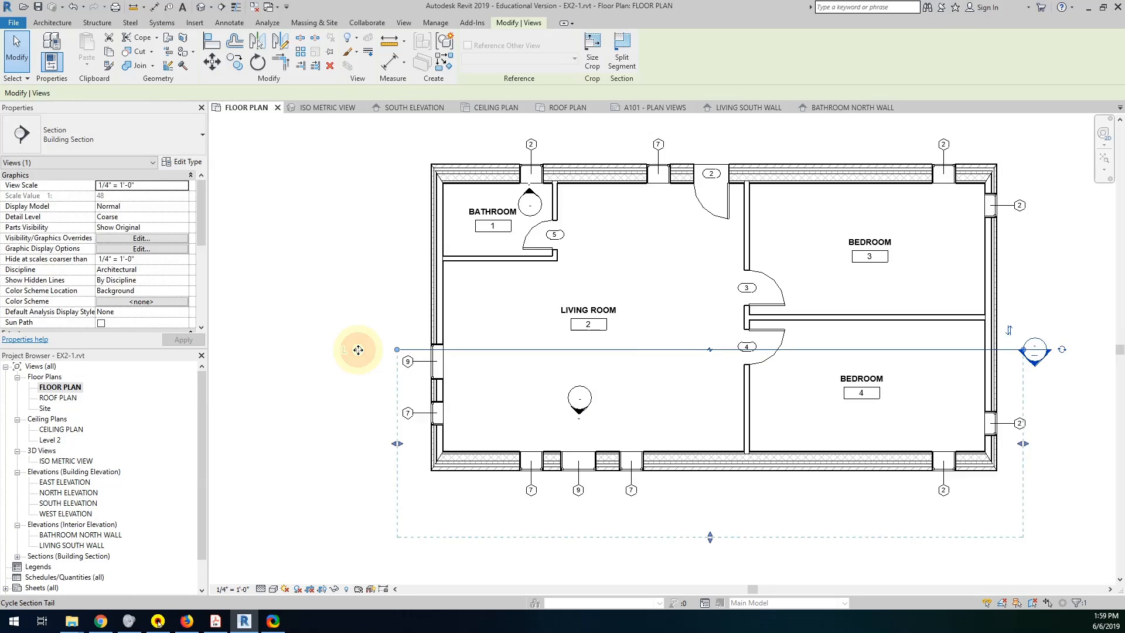
{"action": "left_click", "coordinate": [358, 350]}
{"action": "left_click", "coordinate": [358, 349]}
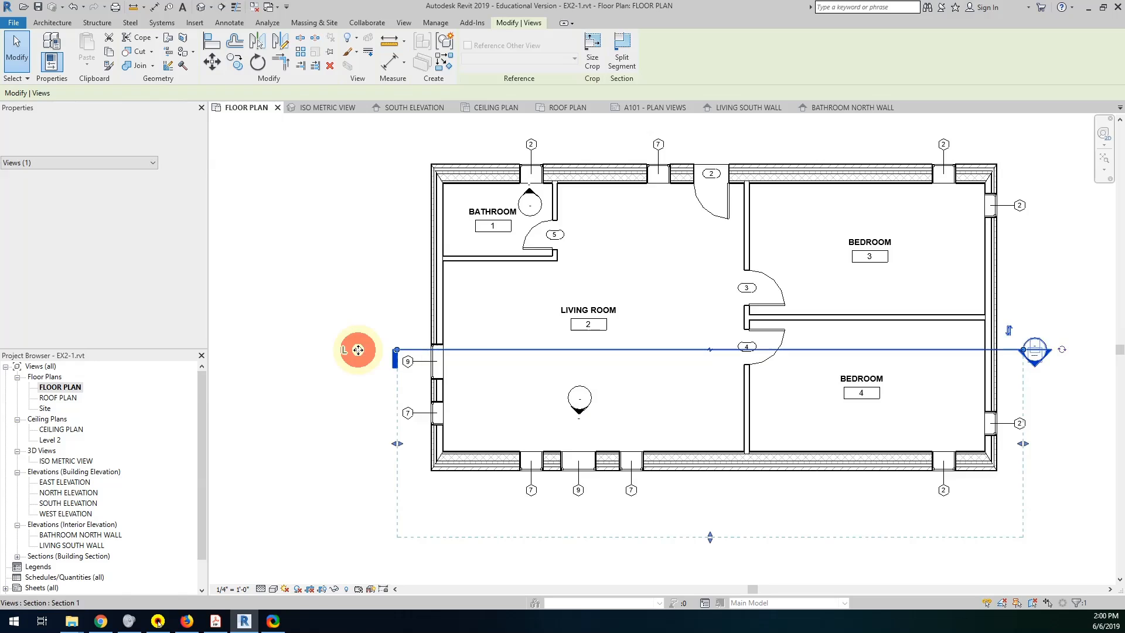
{"action": "left_click", "coordinate": [358, 349]}
{"action": "left_click", "coordinate": [358, 350]}
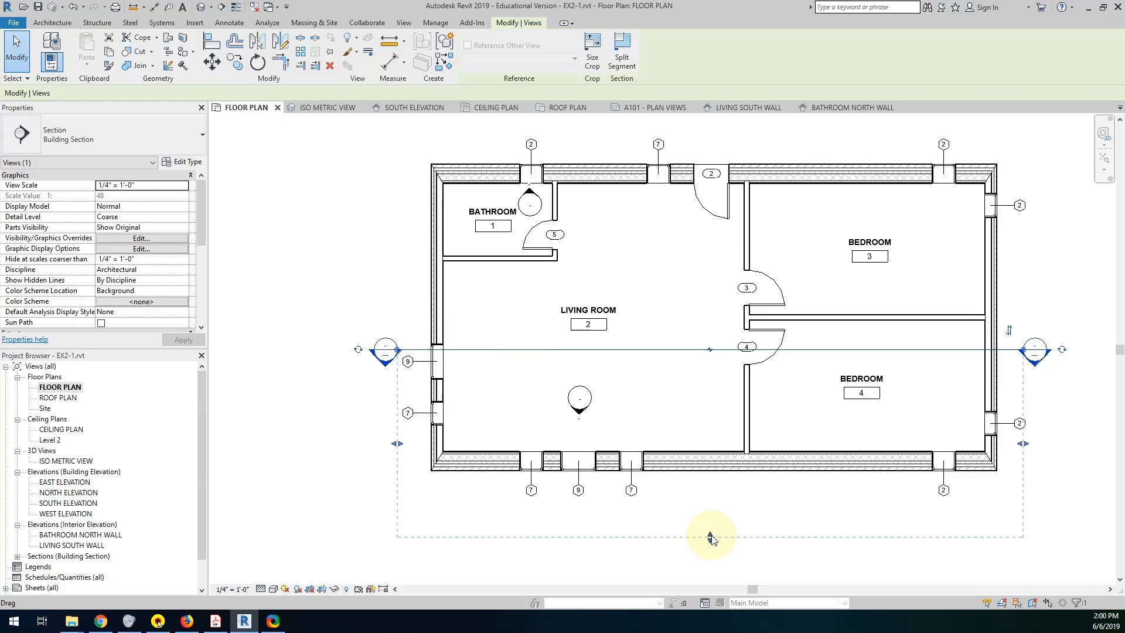
Place the building section's far clip line south of the building, and open the south-facing section to inspect it before closing it.
{"action": "mouse_move", "coordinate": [710, 536]}
{"action": "left_mouse_down"}
{"action": "mouse_move", "coordinate": [705, 467]}
{"action": "mouse_move", "coordinate": [712, 549]}
{"action": "mouse_move", "coordinate": [710, 538]}
{"action": "left_mouse_up"}
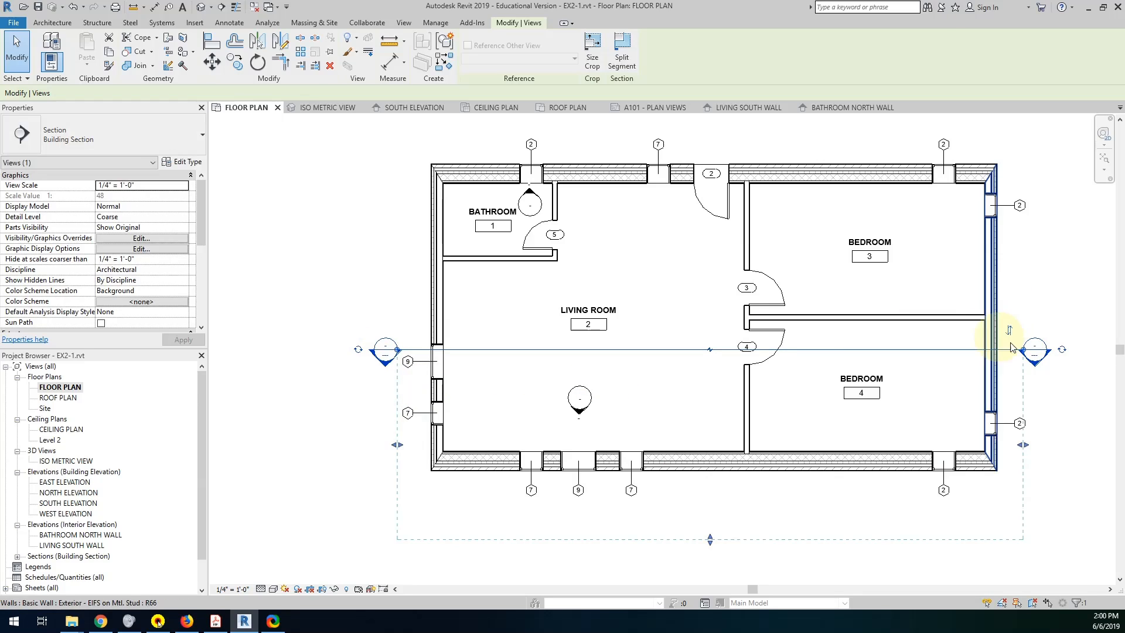
{"action": "double_click", "coordinate": [1034, 367]}
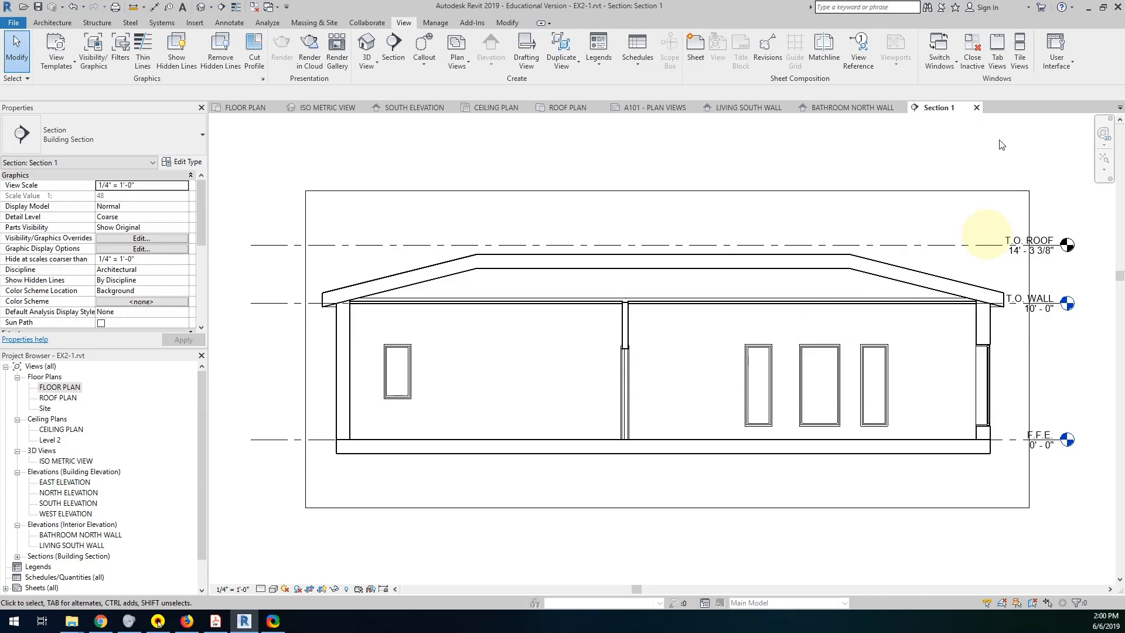
{"action": "left_click", "coordinate": [977, 108]}
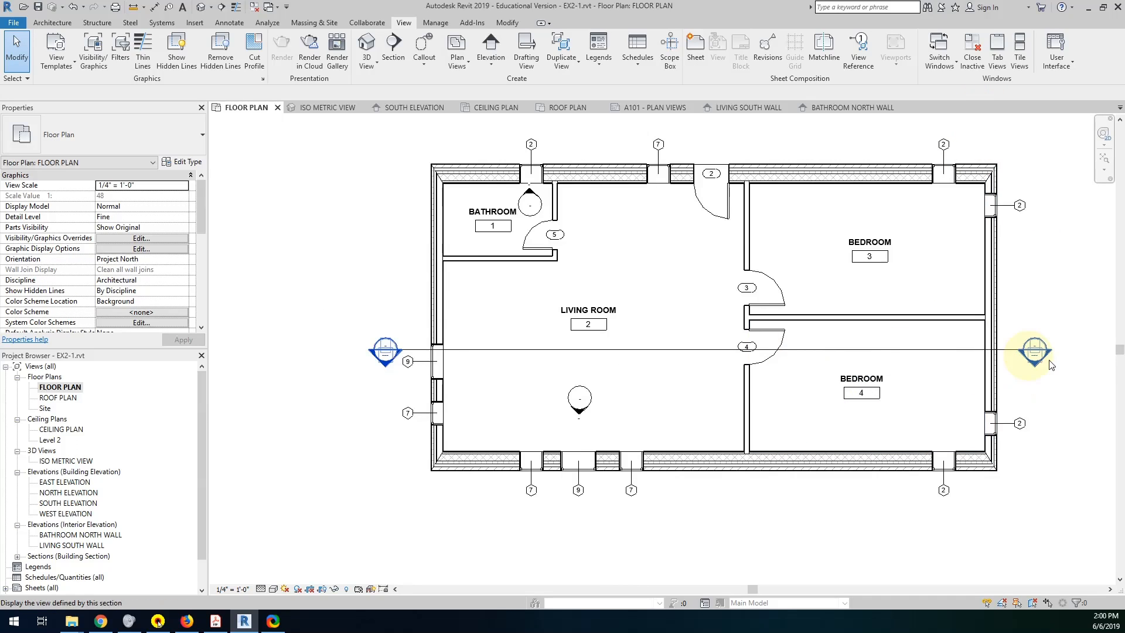
Flip the building section to face north, and open its view to inspect the reversed section before closing it.
{"action": "left_click", "coordinate": [960, 350]}
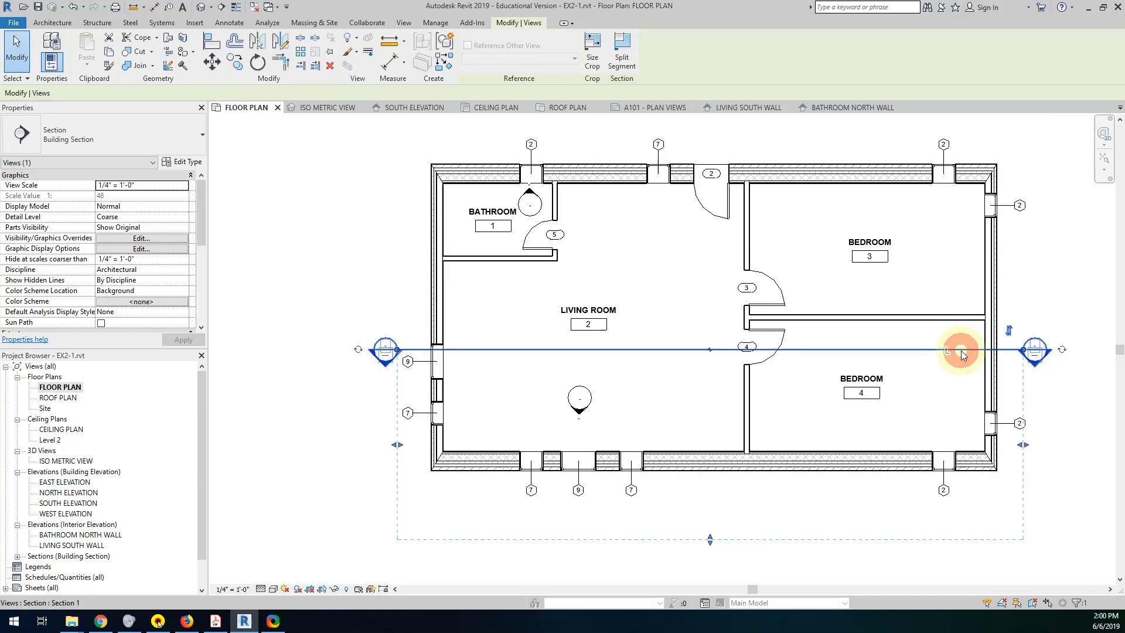
{"action": "left_click", "coordinate": [1009, 331]}
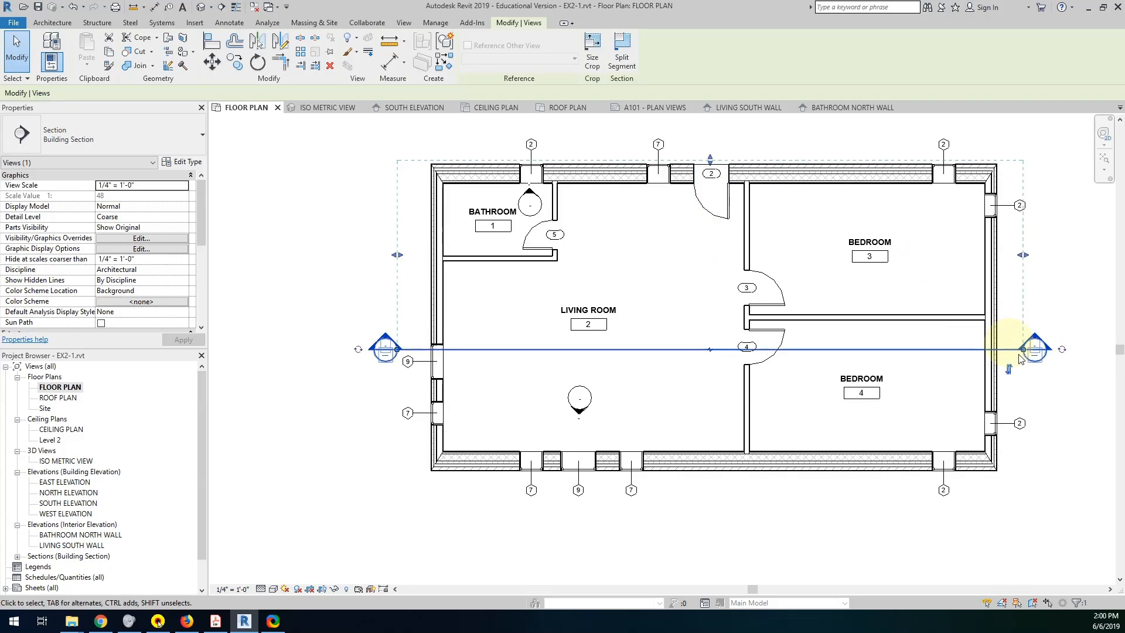
{"action": "left_click", "coordinate": [1036, 337]}
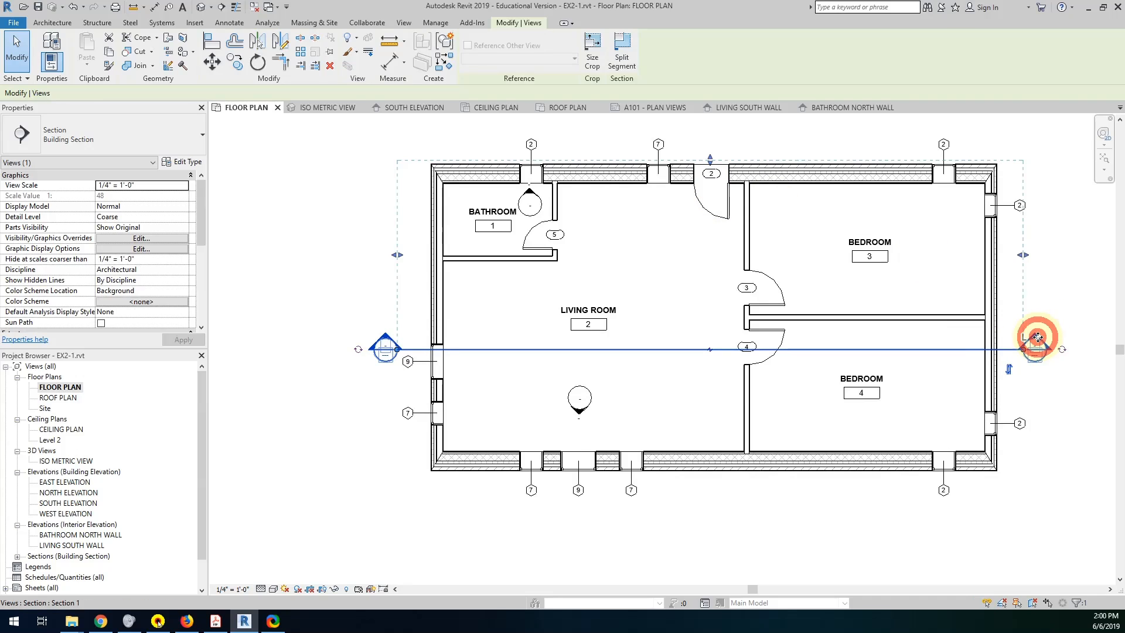
{"action": "double_click", "coordinate": [1034, 343]}
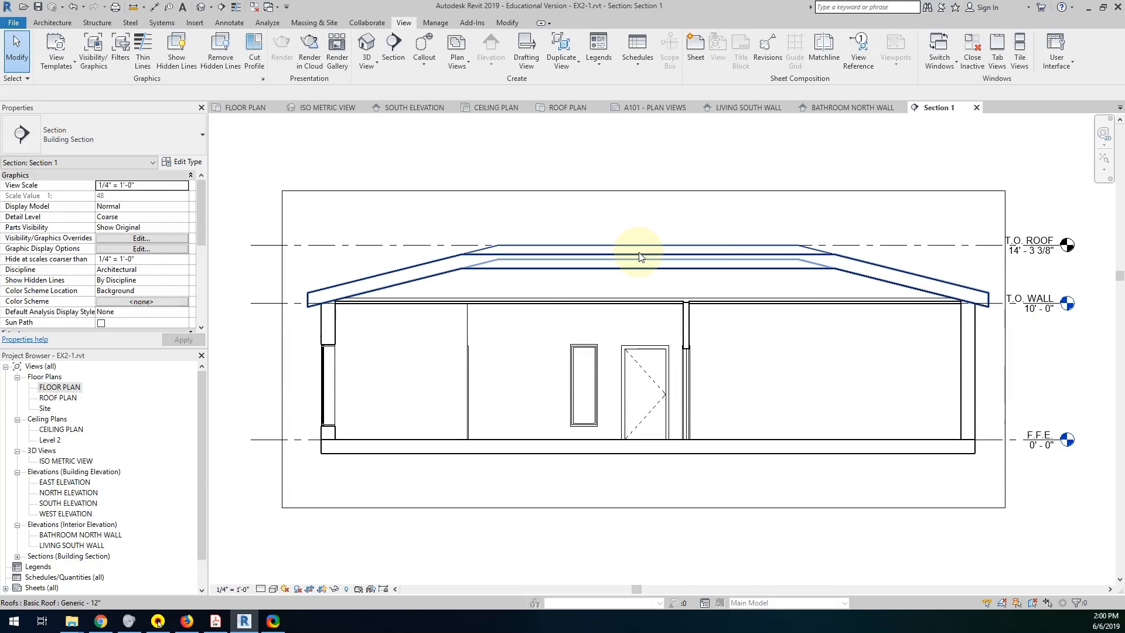
{"action": "left_click", "coordinate": [976, 108]}
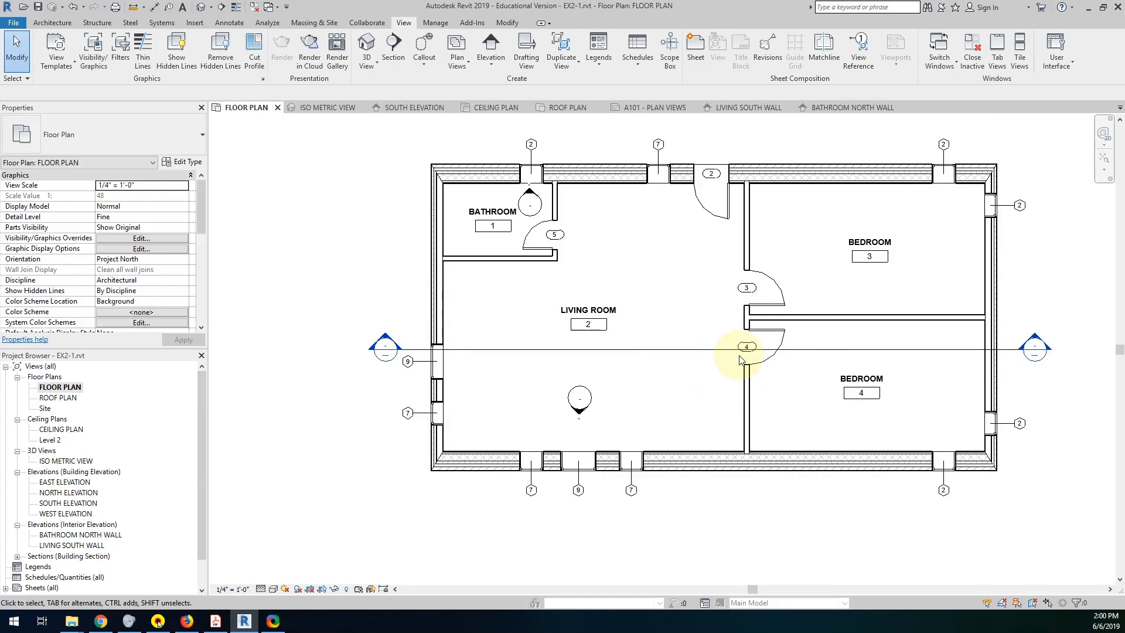
Try the building section's far clip line just inside the north wall, and check the section view before closing it.
{"action": "left_click", "coordinate": [739, 359]}
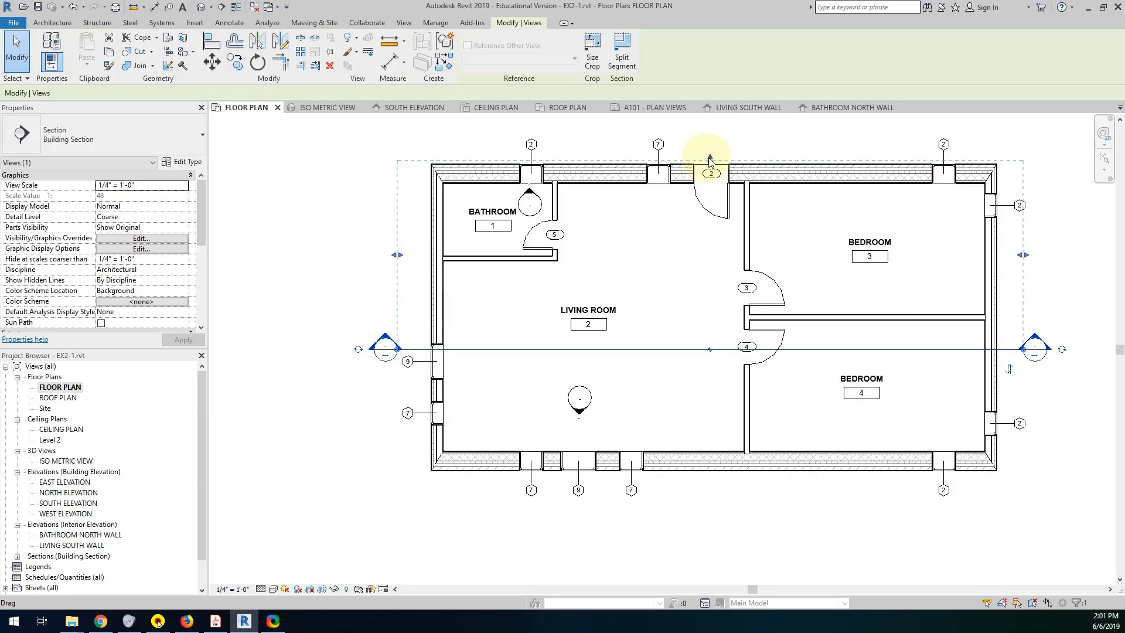
{"action": "left_click_drag", "start_coordinate": [711, 163], "coordinate": [711, 193]}
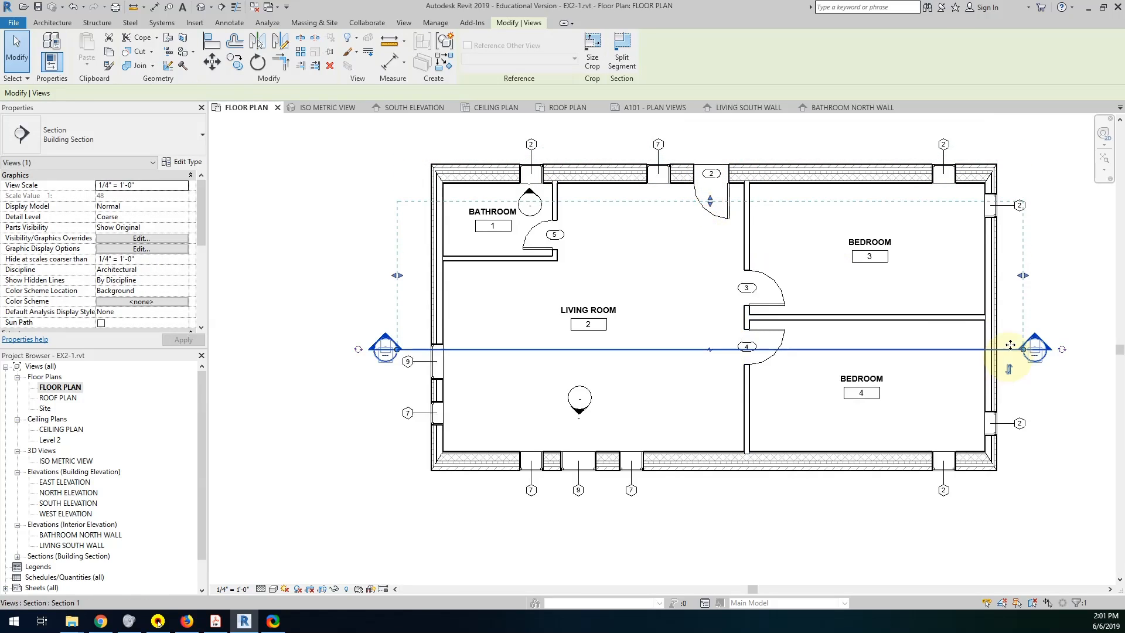
{"action": "left_click", "coordinate": [1053, 311]}
{"action": "double_click", "coordinate": [1035, 338]}
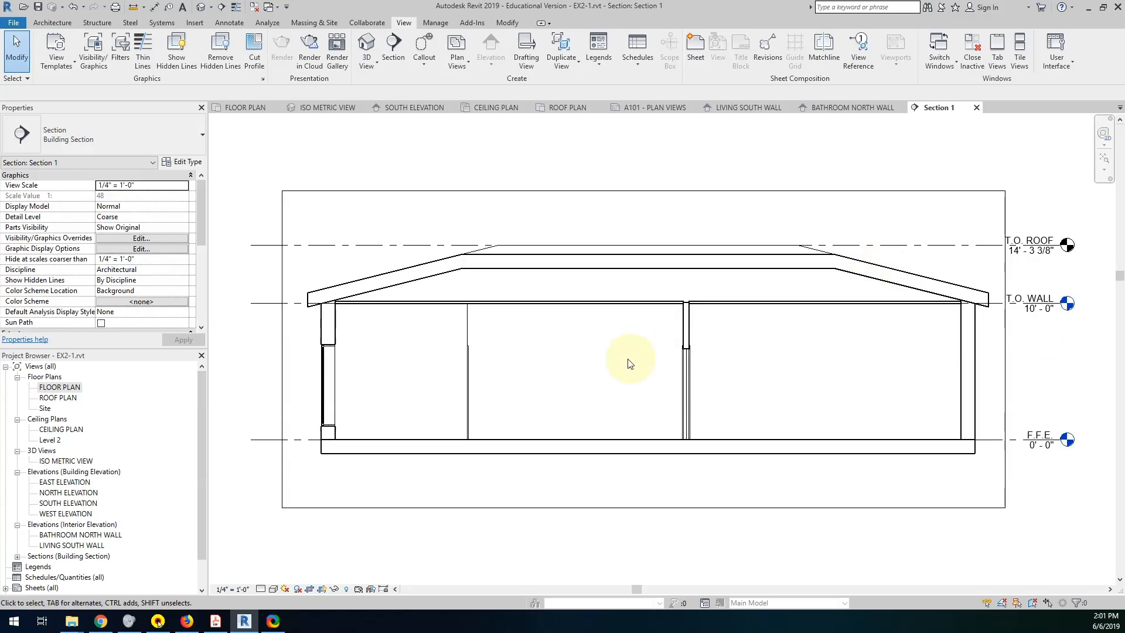
{"action": "left_click", "coordinate": [976, 108]}
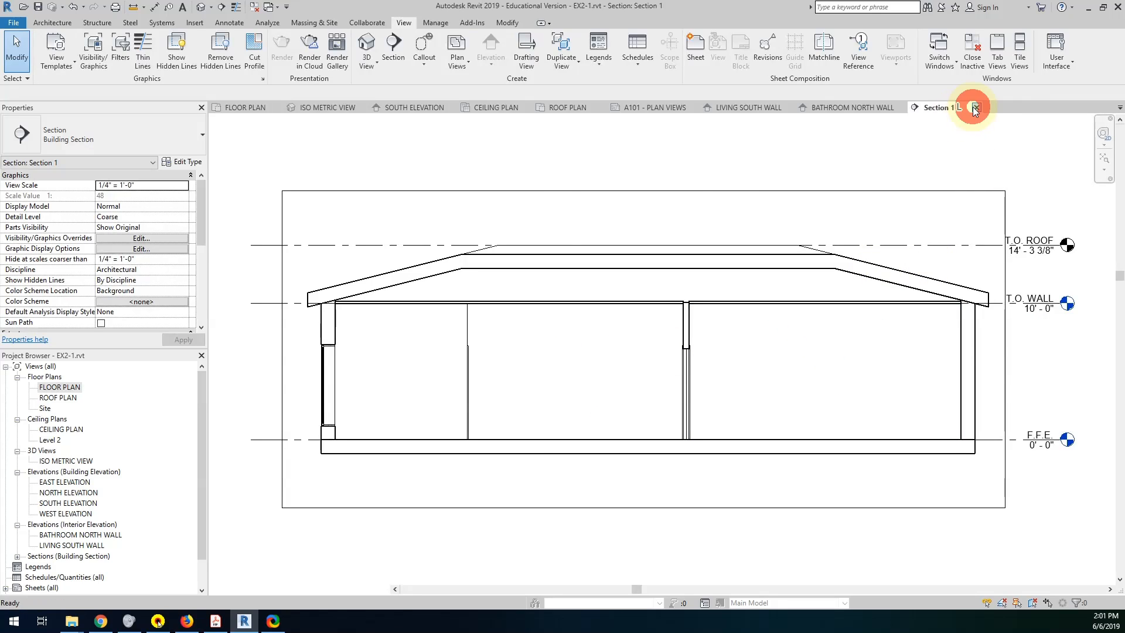
Extend the building section's far clip line beyond the north wall and its window tags.
{"action": "left_click", "coordinate": [683, 349]}
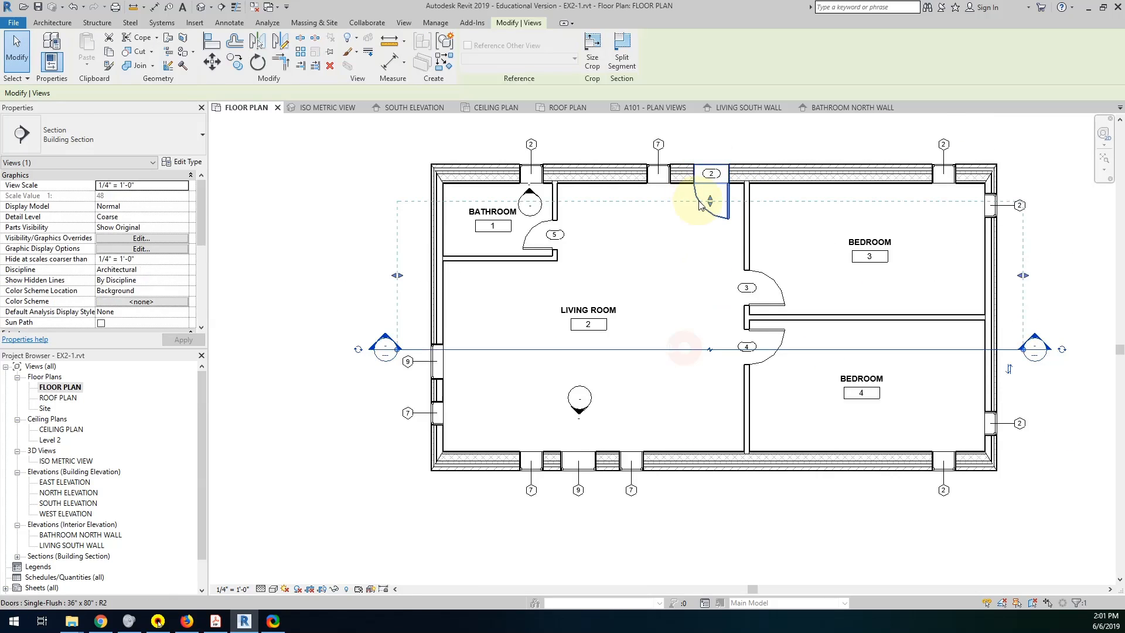
{"action": "left_click_drag", "start_coordinate": [712, 201], "coordinate": [709, 134]}
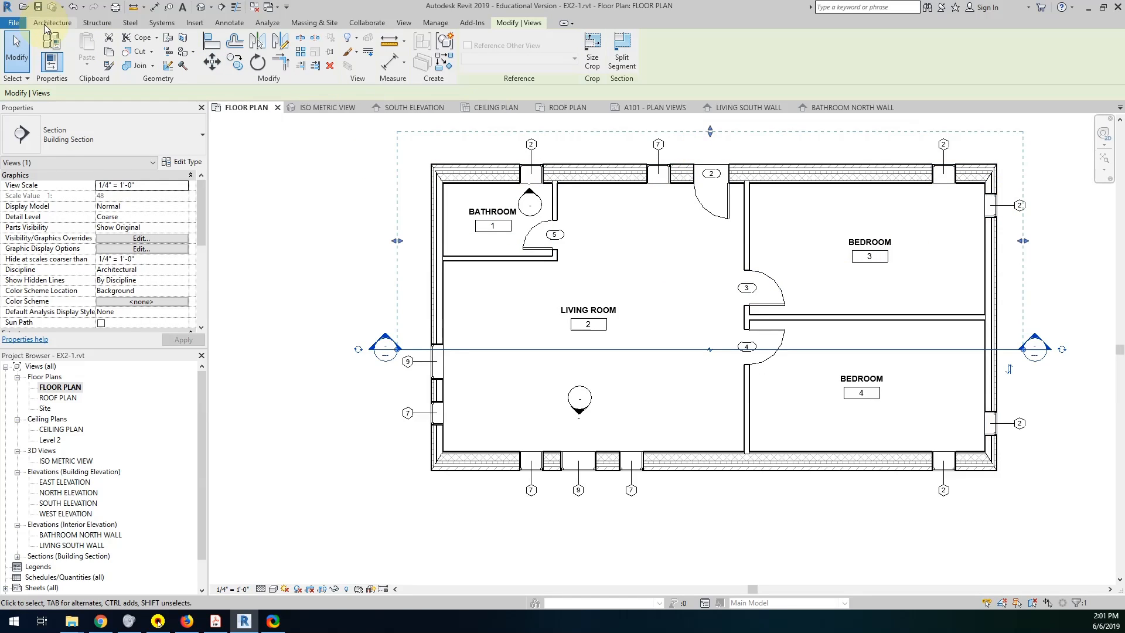
Draw a north-facing Wall Section from east to west across the east wall at bedroom 3.
{"action": "left_click", "coordinate": [404, 22]}
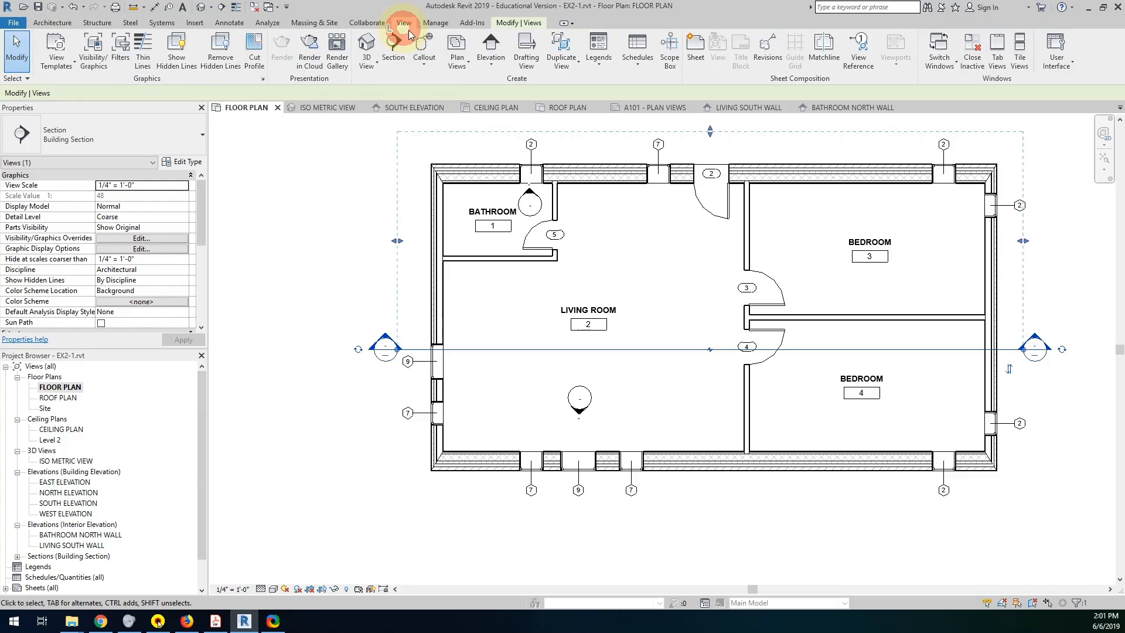
{"action": "left_click", "coordinate": [402, 51]}
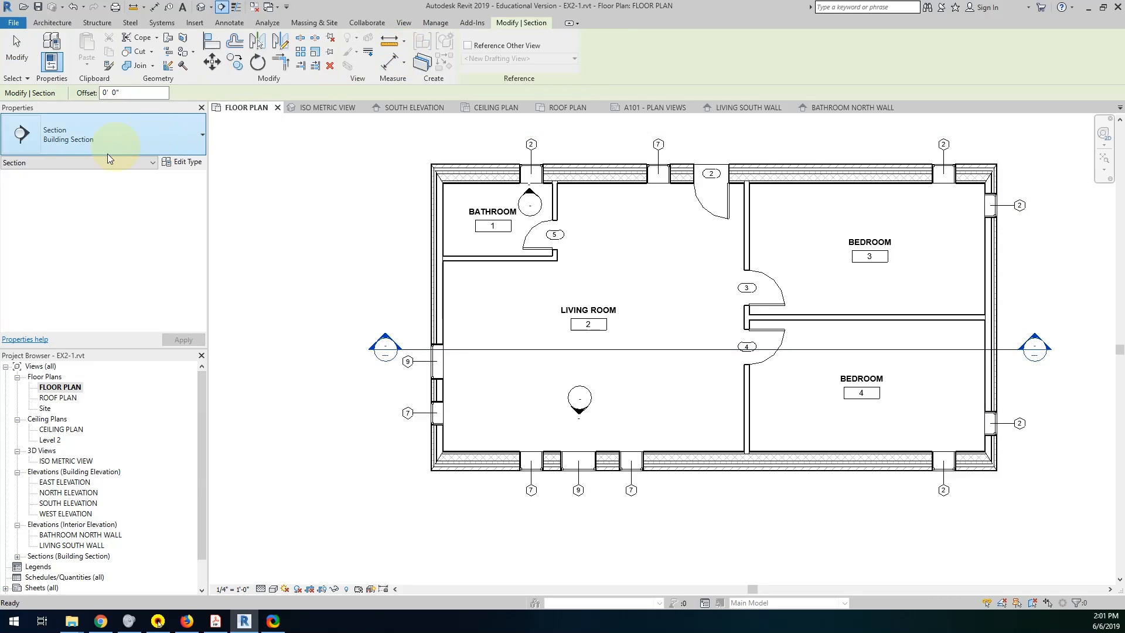
{"action": "left_click", "coordinate": [129, 135]}
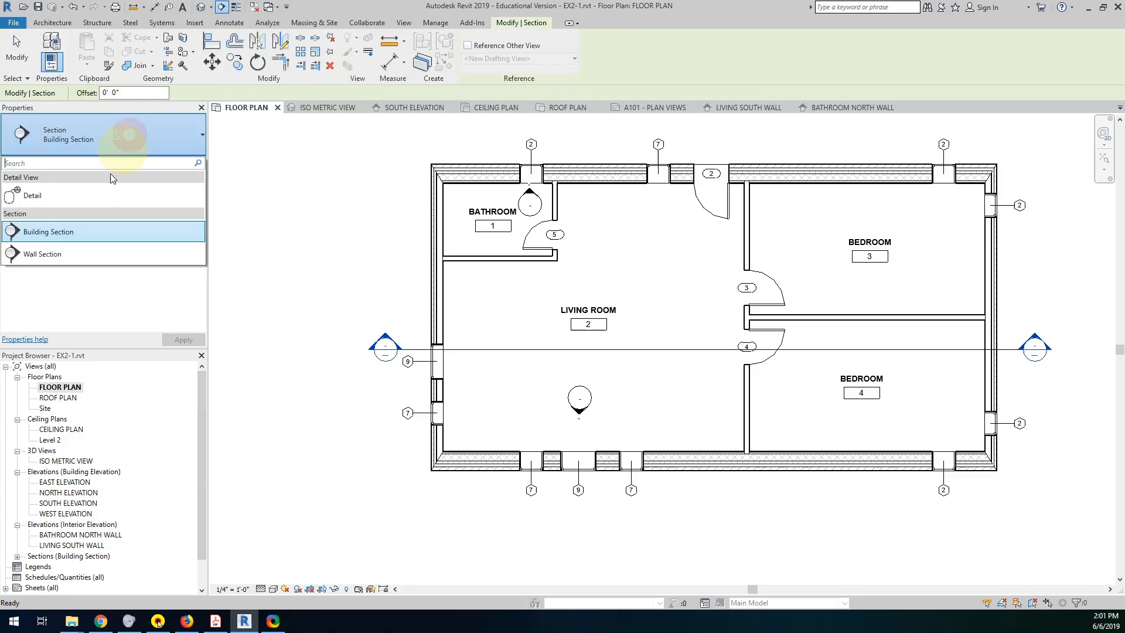
{"action": "left_click", "coordinate": [68, 259]}
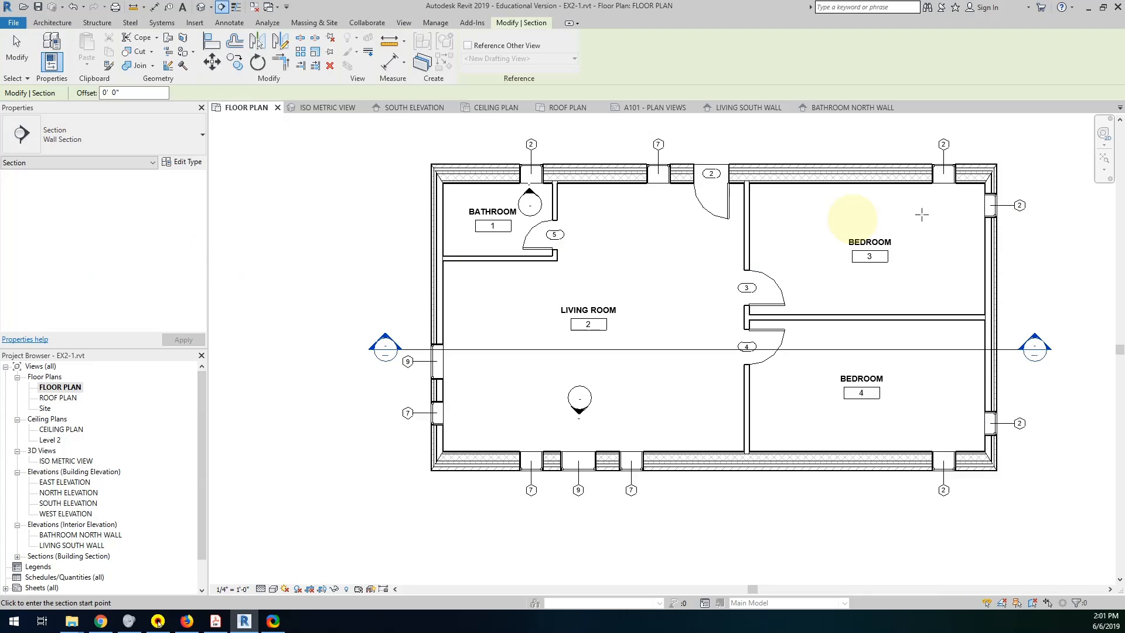
{"action": "left_click", "coordinate": [1015, 199]}
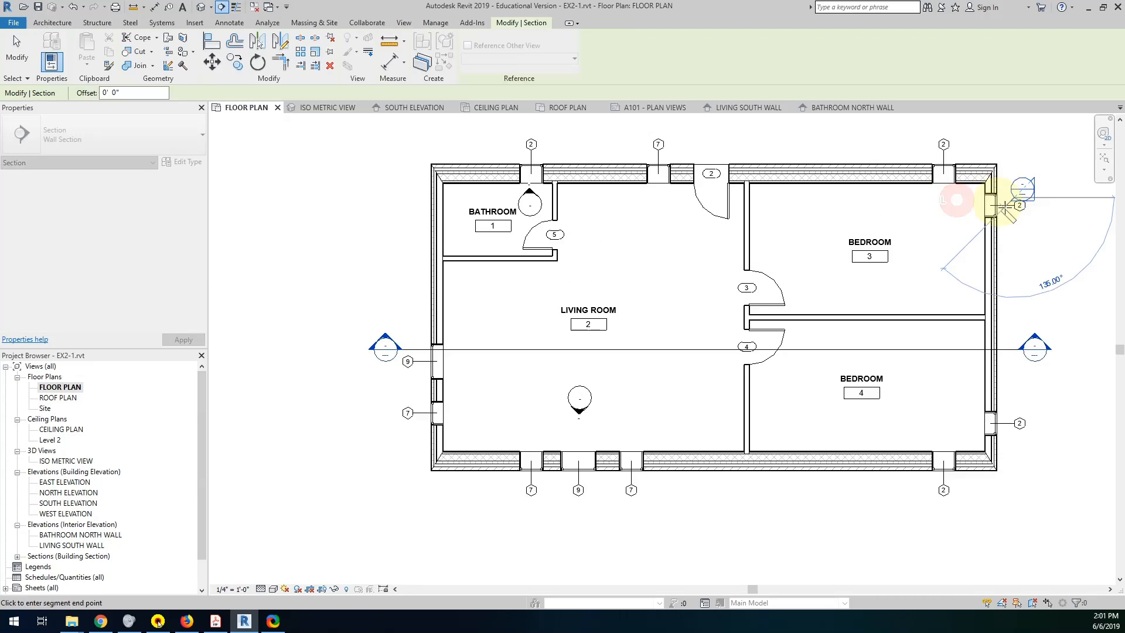
{"action": "left_click", "coordinate": [954, 200]}
{"action": "key", "text": "Escape"}
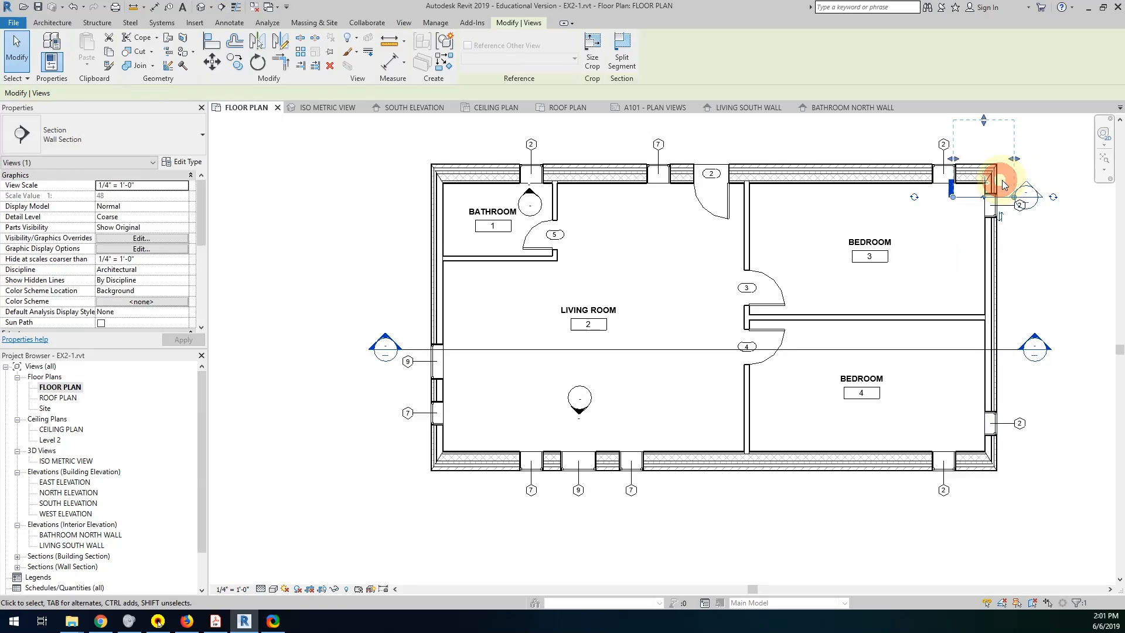
Move the wall section's head farther east of the window tag and shorten the line's west end to just inside the east wall.
{"action": "left_click", "coordinate": [1000, 178]}
{"action": "scroll", "coordinate": [1034, 204], "scroll_direction": "up", "scroll_amount": 3}
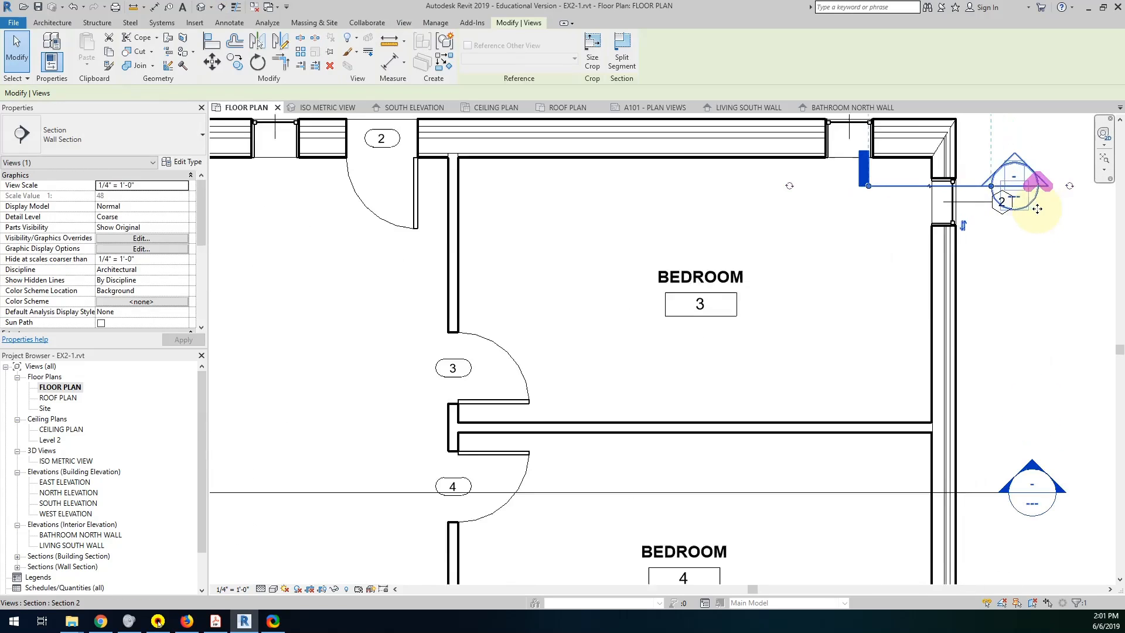
{"action": "left_click_drag", "start_coordinate": [991, 187], "coordinate": [1024, 186]}
{"action": "left_click", "coordinate": [1024, 186]}
{"action": "scroll", "coordinate": [949, 243], "scroll_direction": "down", "scroll_amount": 3}
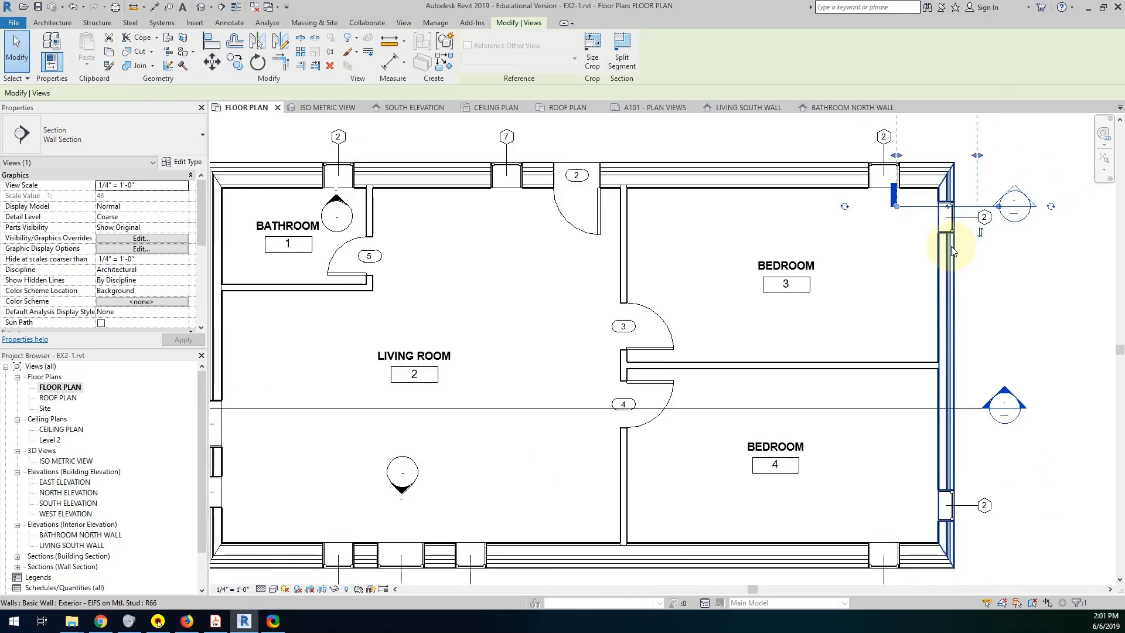
{"action": "scroll", "coordinate": [949, 222], "scroll_direction": "down", "scroll_amount": 1}
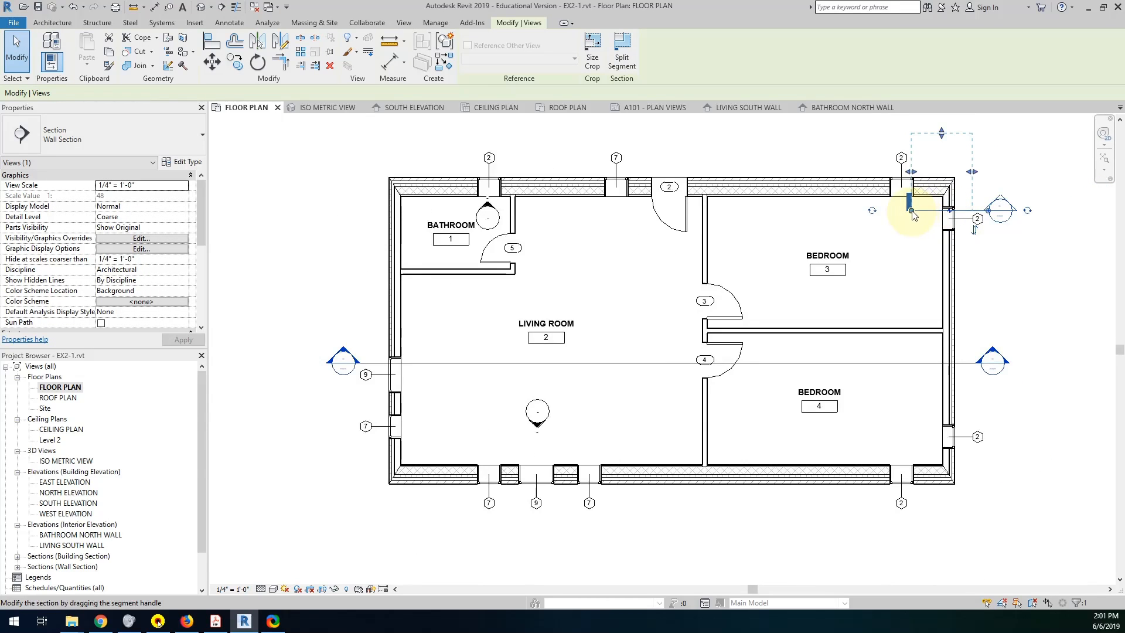
{"action": "left_click", "coordinate": [931, 209]}
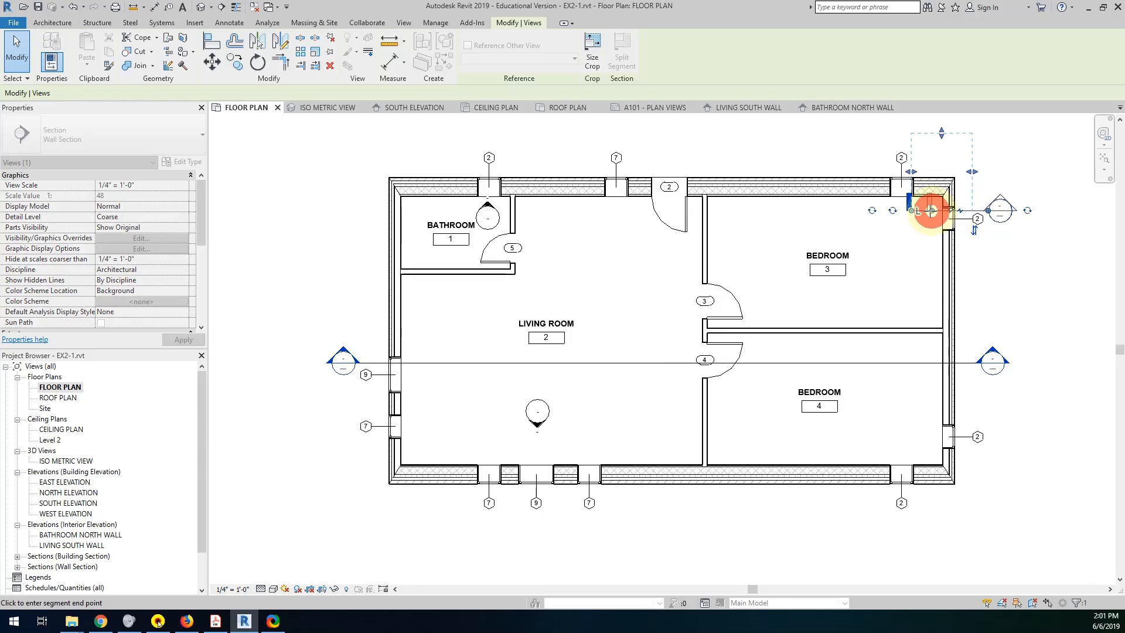
{"action": "left_click", "coordinate": [931, 210]}
{"action": "left_click", "coordinate": [1020, 154]}
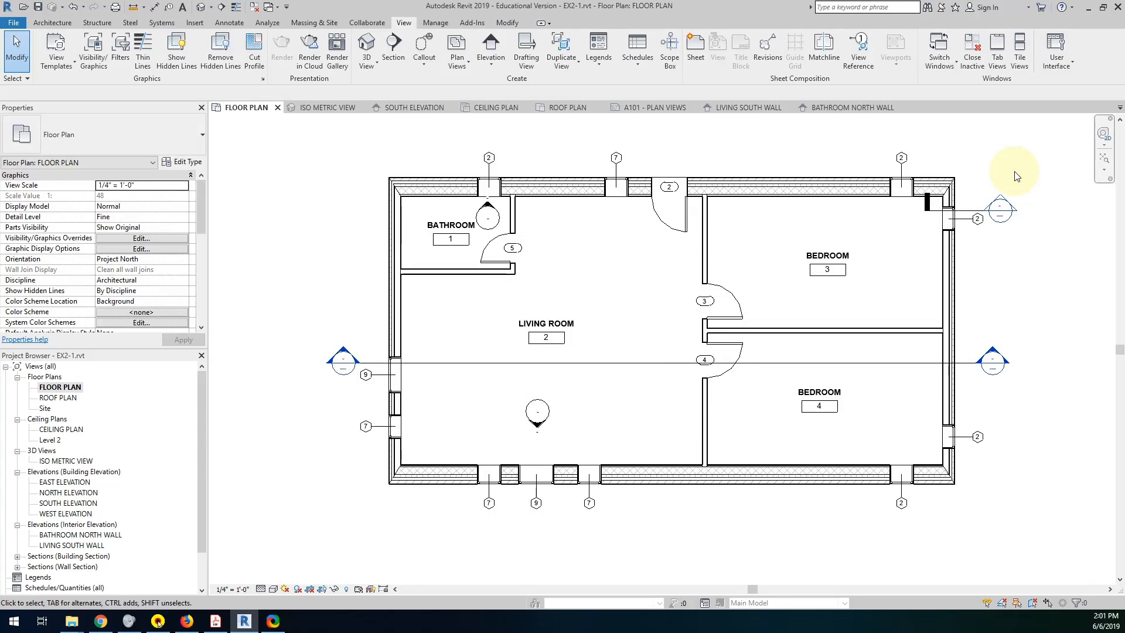
Move the wall section line slightly south so it cuts through the window in bedroom 3's east wall.
{"action": "left_click", "coordinate": [965, 218]}
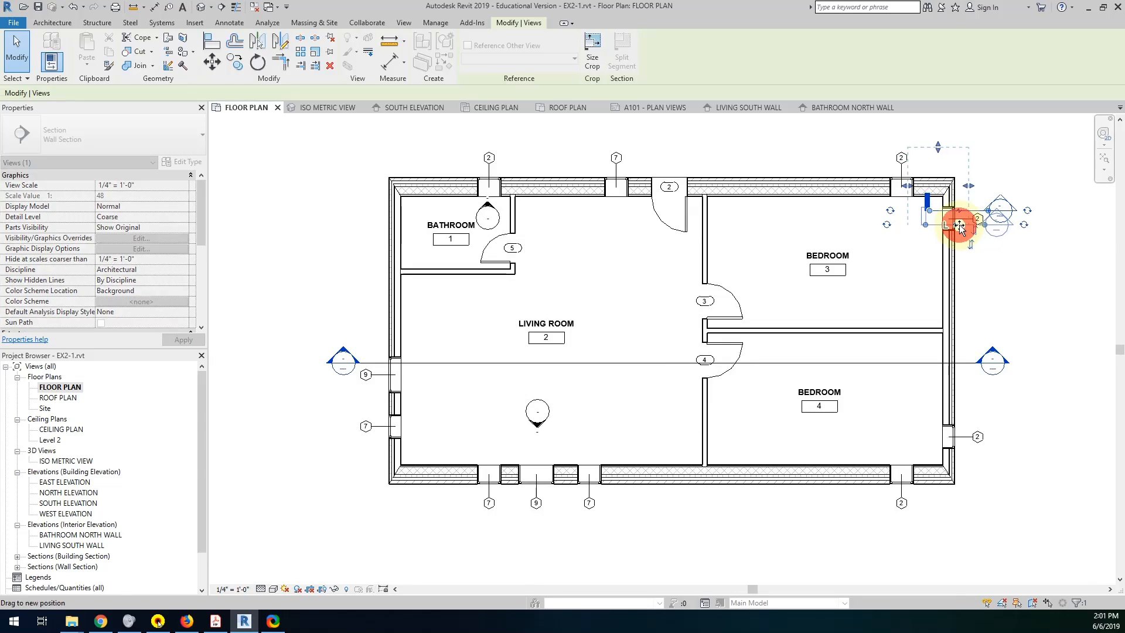
{"action": "left_click", "coordinate": [993, 272]}
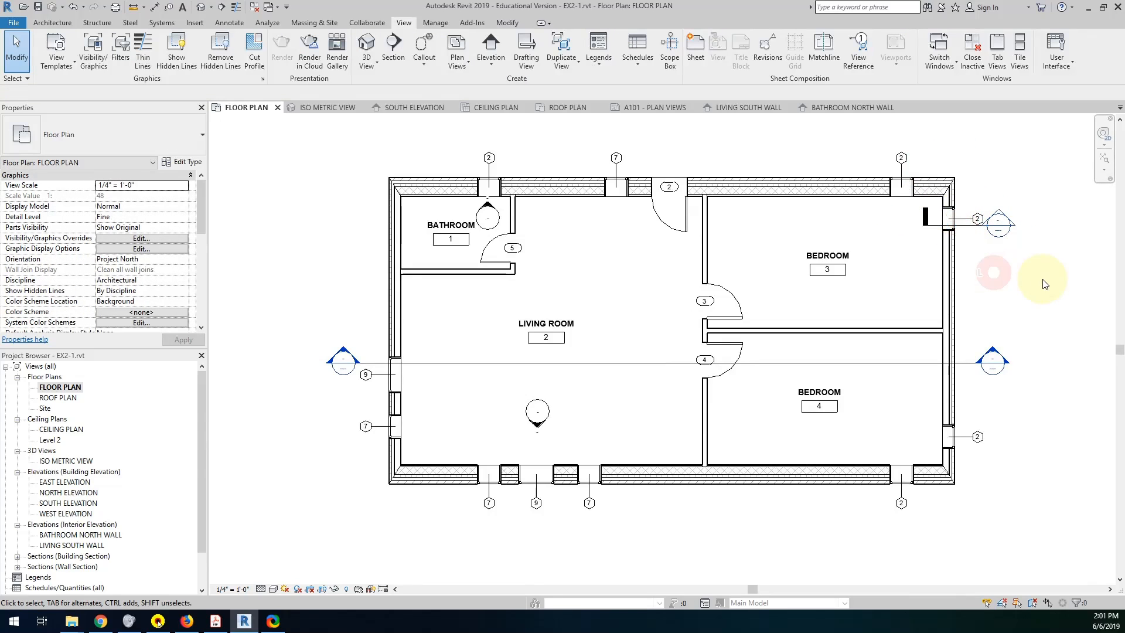
{"action": "scroll", "coordinate": [946, 220], "scroll_direction": "up", "scroll_amount": 3}
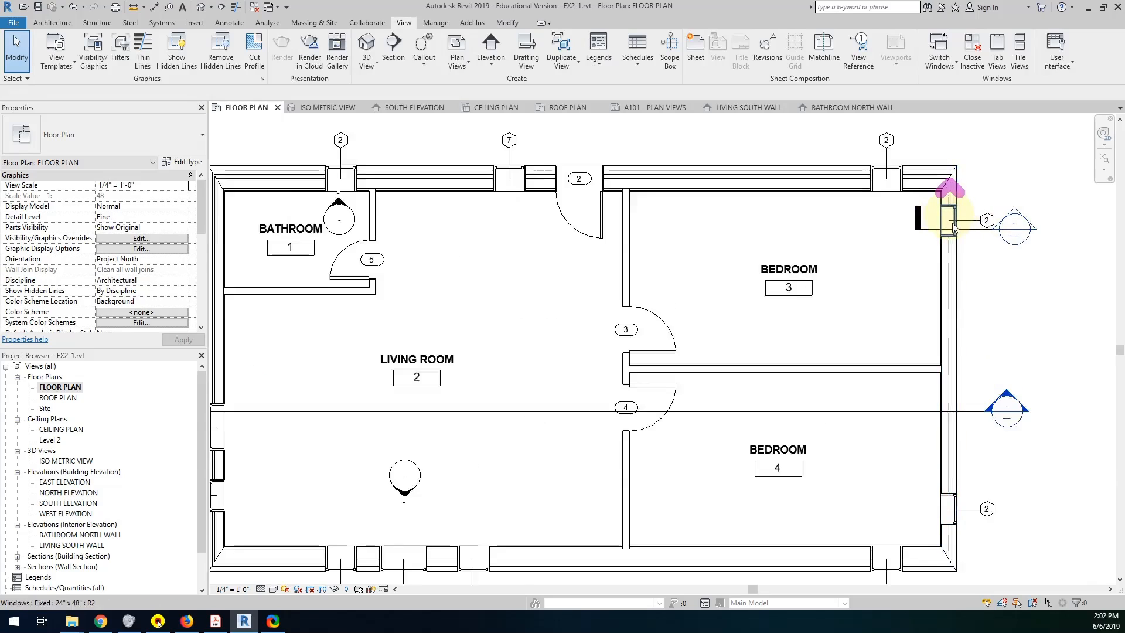
{"action": "left_click", "coordinate": [937, 227]}
{"action": "scroll", "coordinate": [937, 228], "scroll_direction": "down", "scroll_amount": 4}
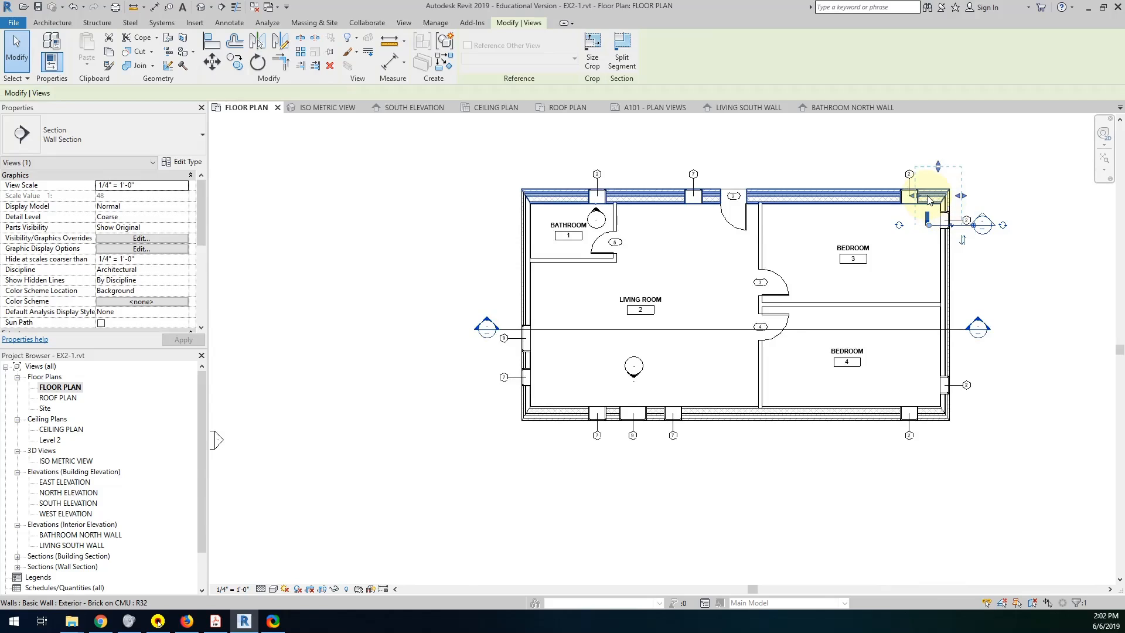
{"action": "left_click", "coordinate": [980, 215]}
{"action": "left_click", "coordinate": [996, 205]}
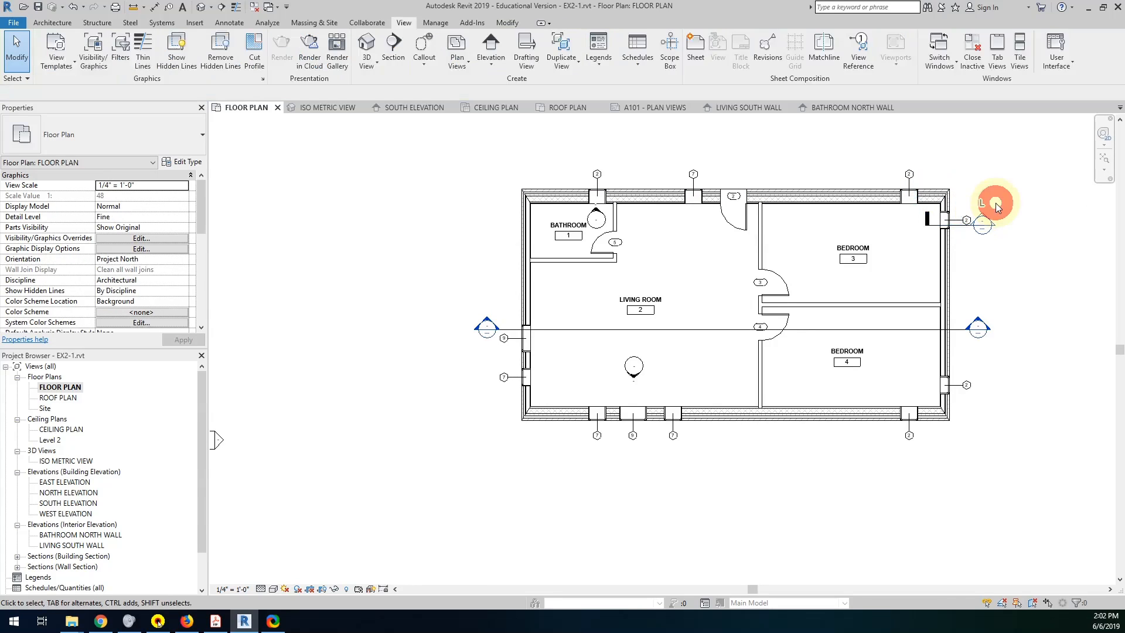
Open the Section 2 wall section and pull its interior crop edge toward the wall to exclude the window beyond.
{"action": "double_click", "coordinate": [982, 217]}
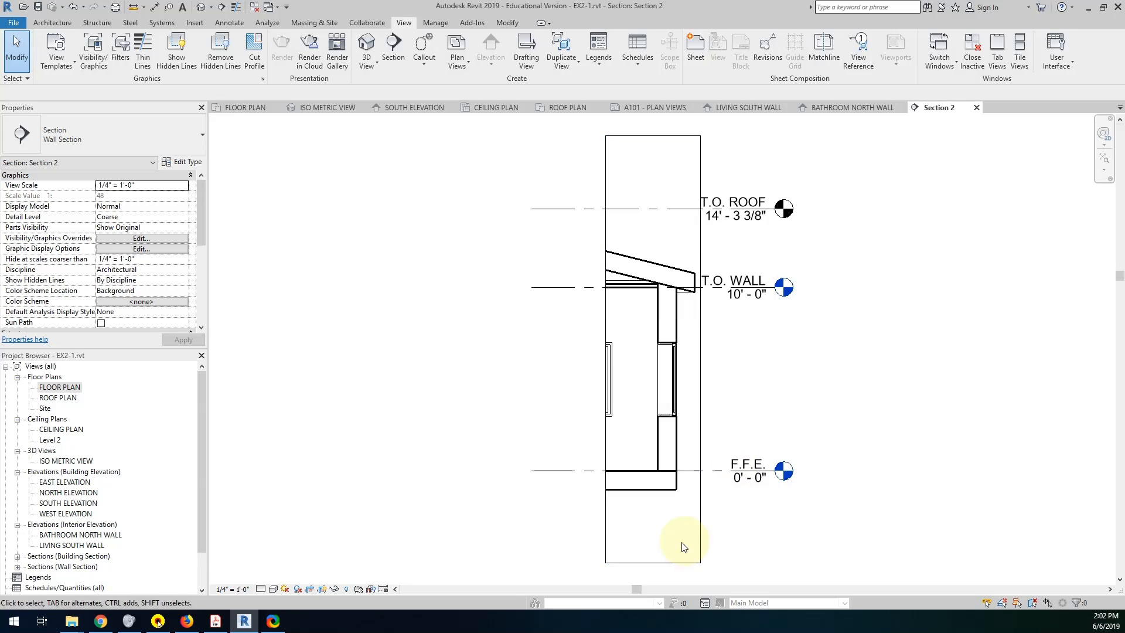
{"action": "scroll", "coordinate": [672, 490], "scroll_direction": "up", "scroll_amount": 1}
{"action": "scroll", "coordinate": [671, 496], "scroll_direction": "down", "scroll_amount": 1}
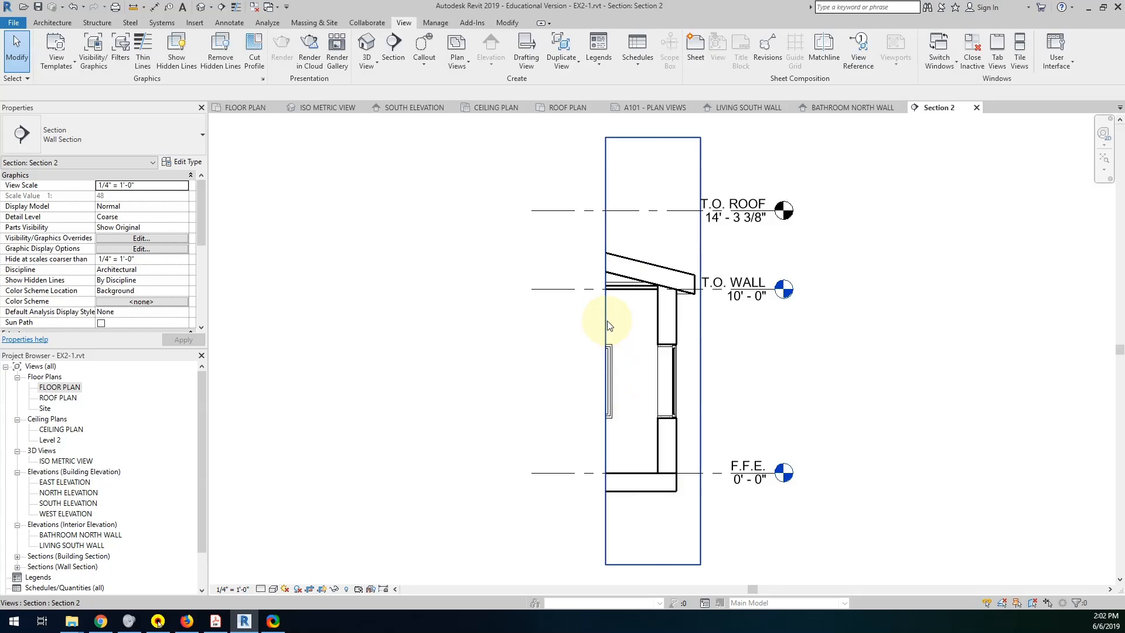
{"action": "left_click", "coordinate": [609, 351]}
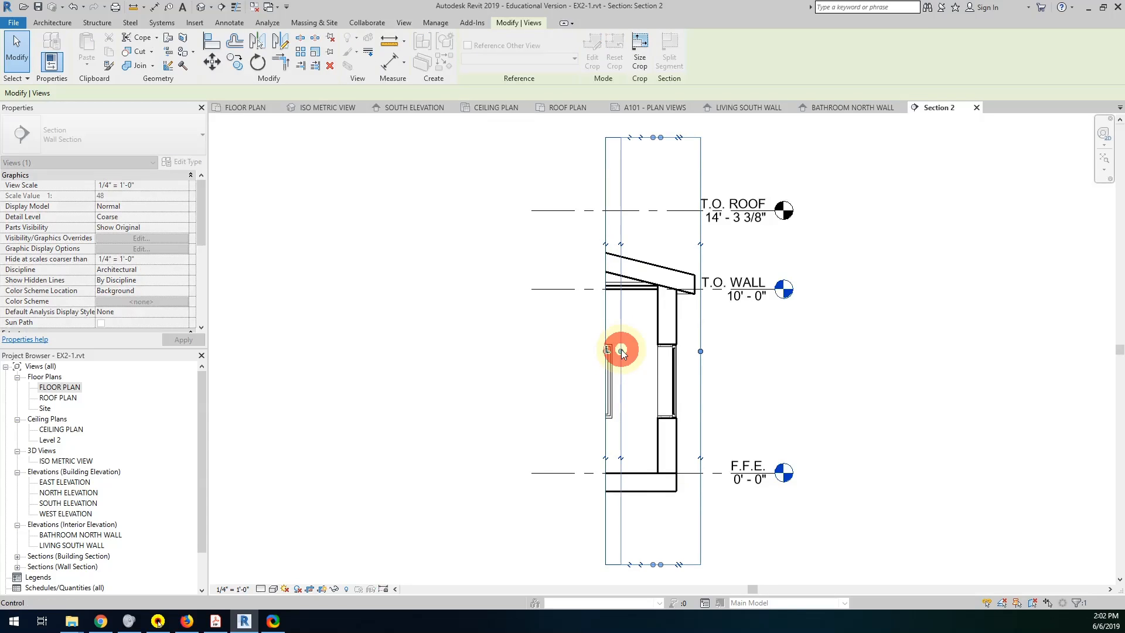
{"action": "left_click_drag", "start_coordinate": [622, 351], "coordinate": [622, 350]}
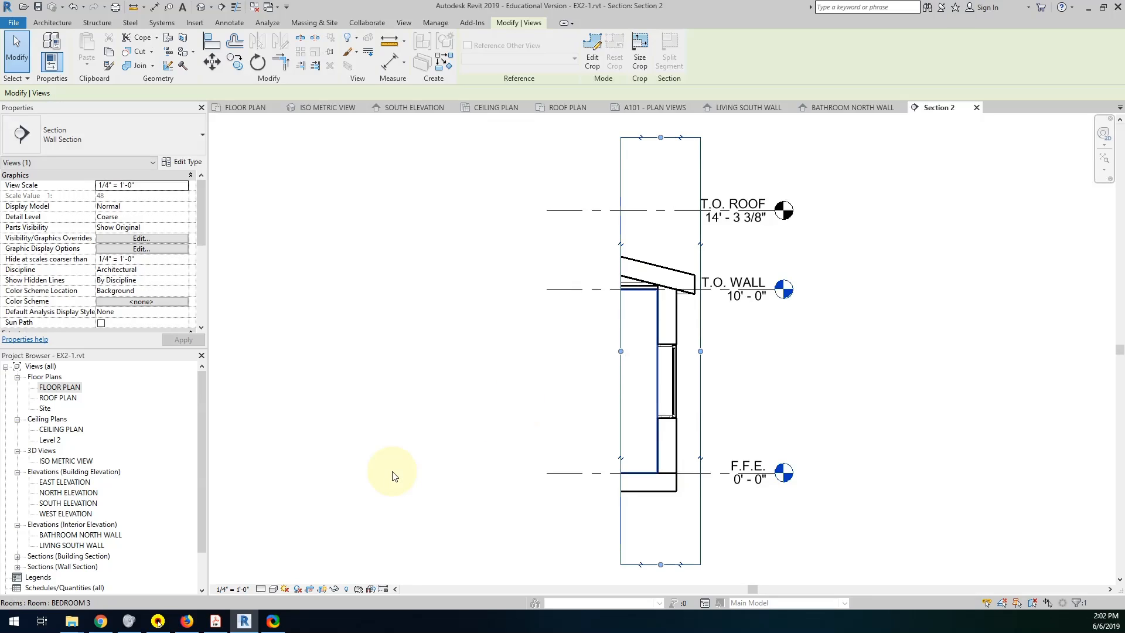
Set the wall section's scale to 3/4" = 1'-0", pull its upper and lower crop edges closer to the roof and slab, and close the view.
{"action": "left_click", "coordinate": [233, 589]}
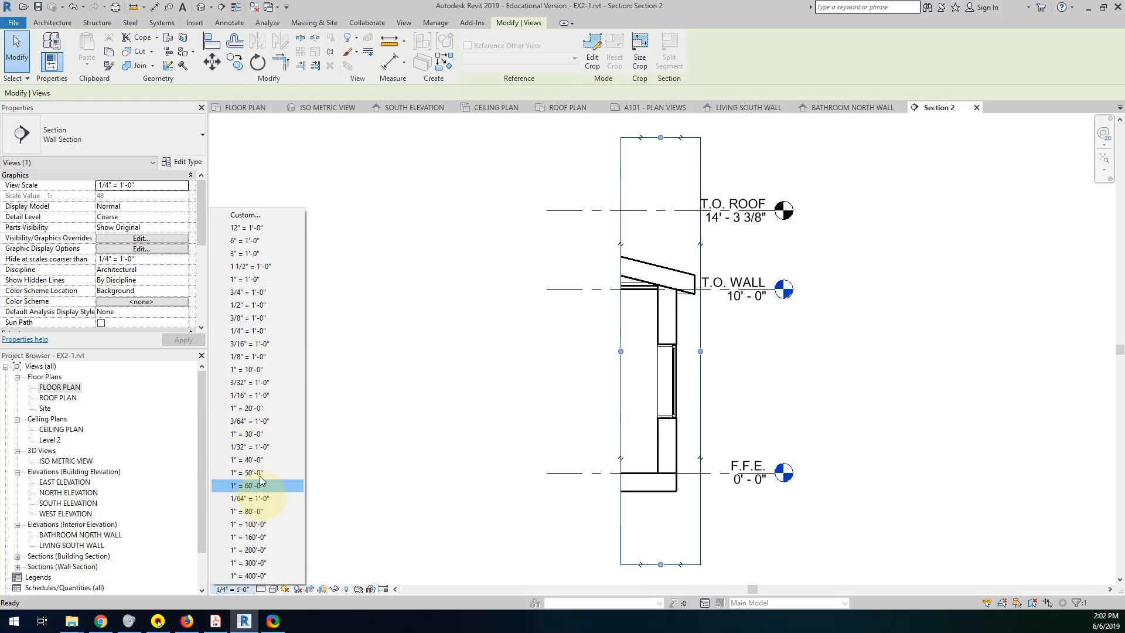
{"action": "left_click", "coordinate": [247, 295]}
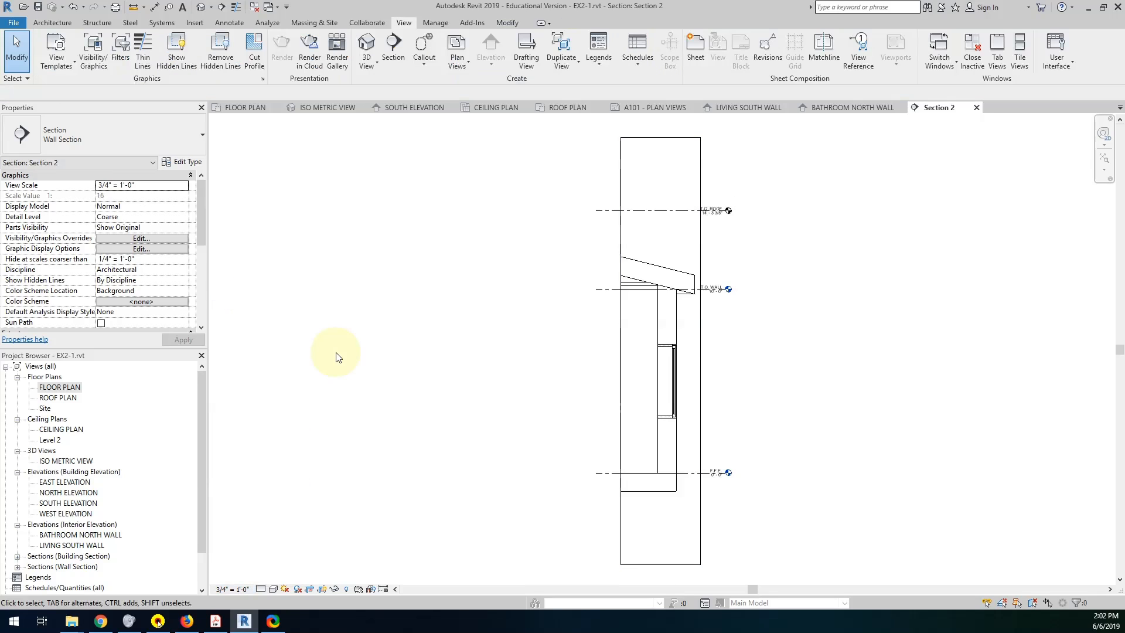
{"action": "left_click", "coordinate": [659, 141]}
{"action": "left_click_drag", "start_coordinate": [660, 140], "coordinate": [658, 239]}
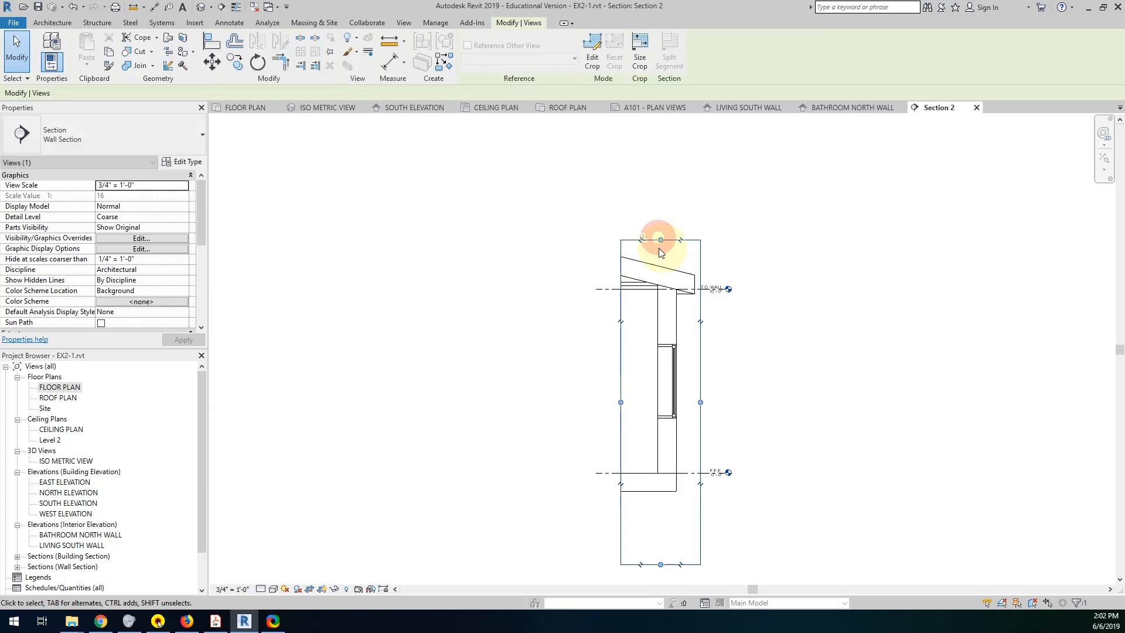
{"action": "left_click_drag", "start_coordinate": [661, 565], "coordinate": [660, 503]}
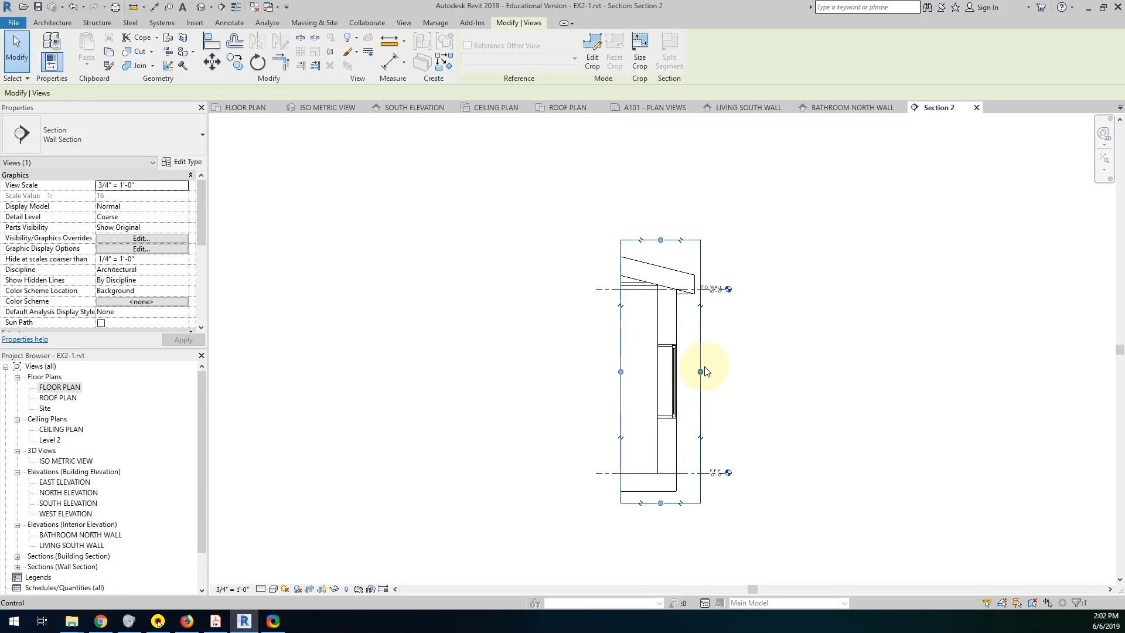
{"action": "left_click", "coordinate": [976, 108]}
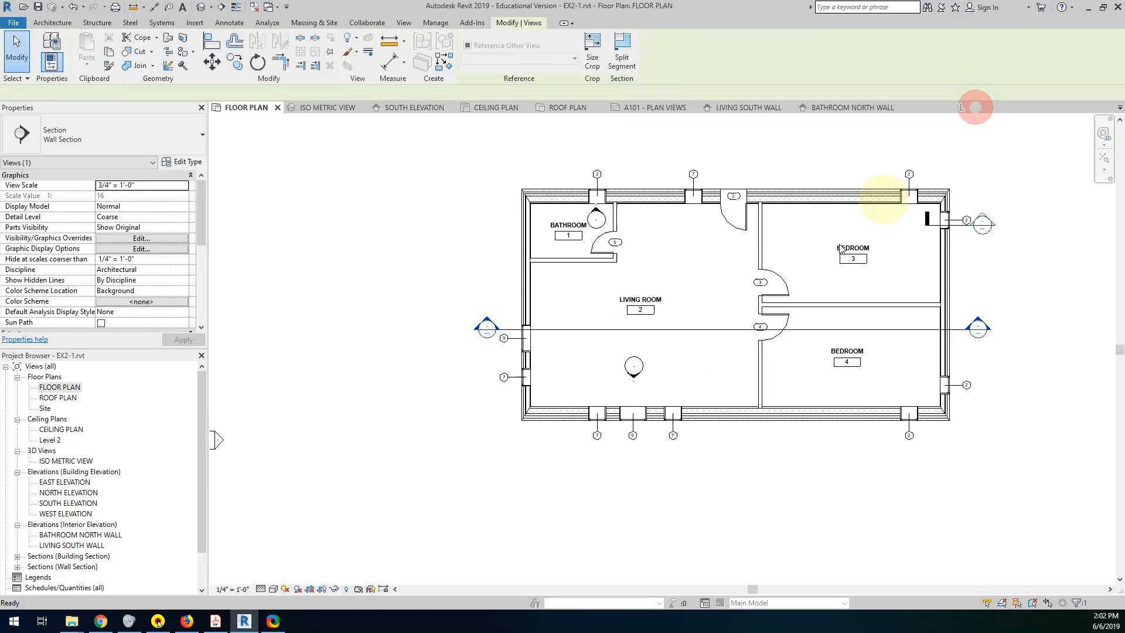
Examine the wall section marker at bedroom 3's east wall and the building section line across the floor plan.
{"action": "scroll", "coordinate": [987, 230], "scroll_direction": "up", "scroll_amount": 2}
{"action": "scroll", "coordinate": [973, 241], "scroll_direction": "up", "scroll_amount": 2}
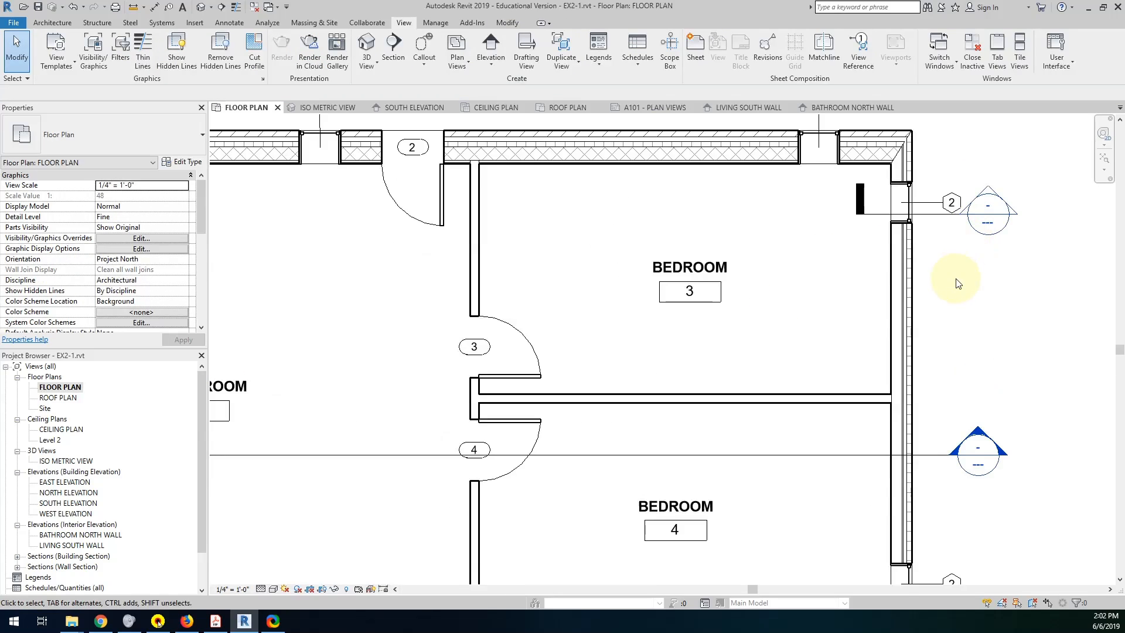
{"action": "left_click", "coordinate": [874, 215]}
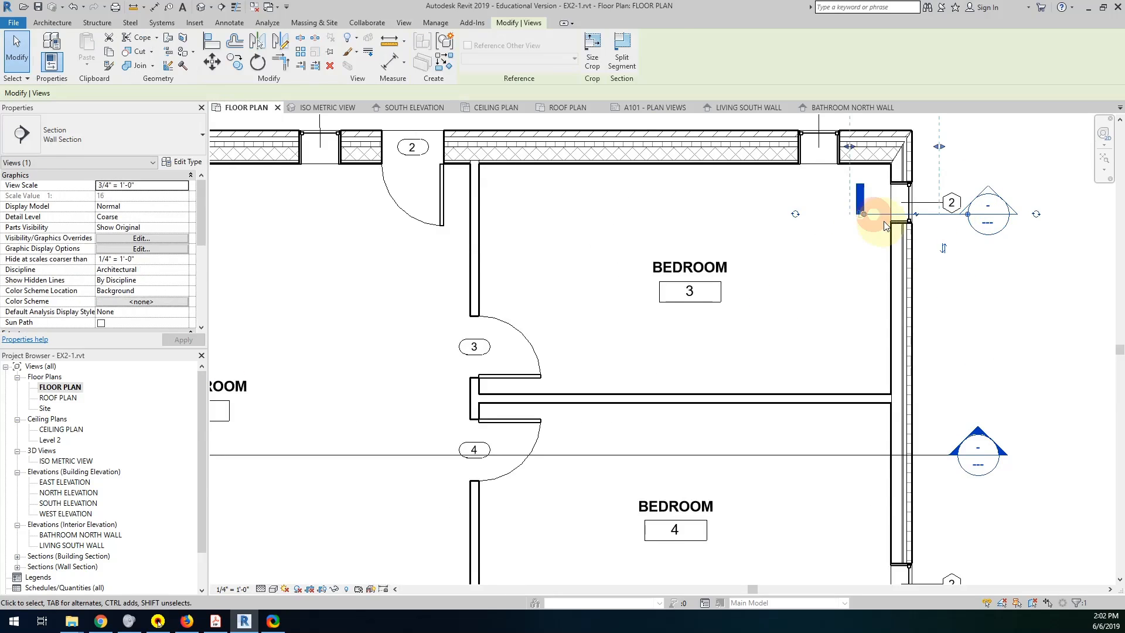
{"action": "middle_click_drag", "start_coordinate": [883, 219], "coordinate": [829, 386]}
{"action": "left_click_drag", "start_coordinate": [841, 244], "coordinate": [842, 335]}
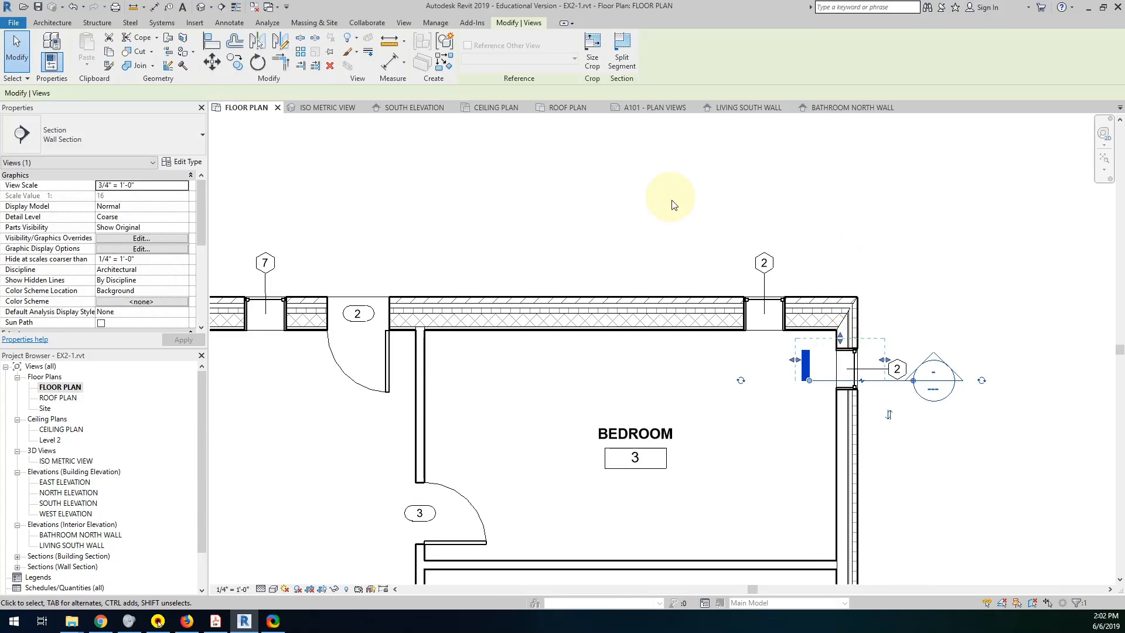
{"action": "scroll", "coordinate": [660, 195], "scroll_direction": "down", "scroll_amount": 3}
{"action": "middle_click_drag", "start_coordinate": [721, 335], "coordinate": [765, 319]}
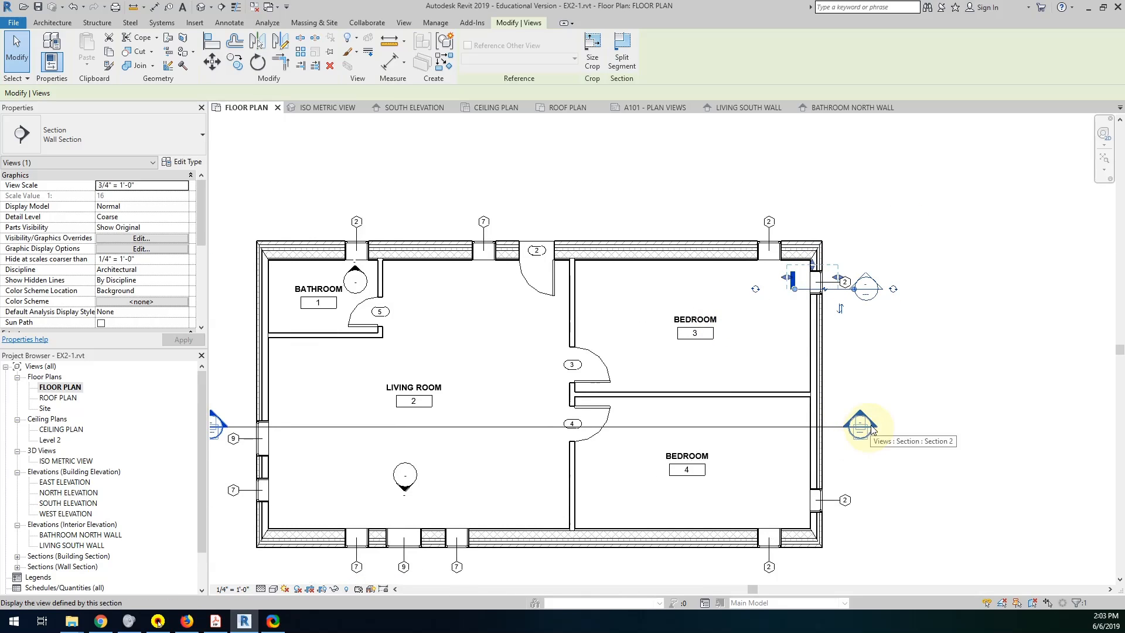
{"action": "middle_click_drag", "start_coordinate": [861, 427], "coordinate": [946, 408]}
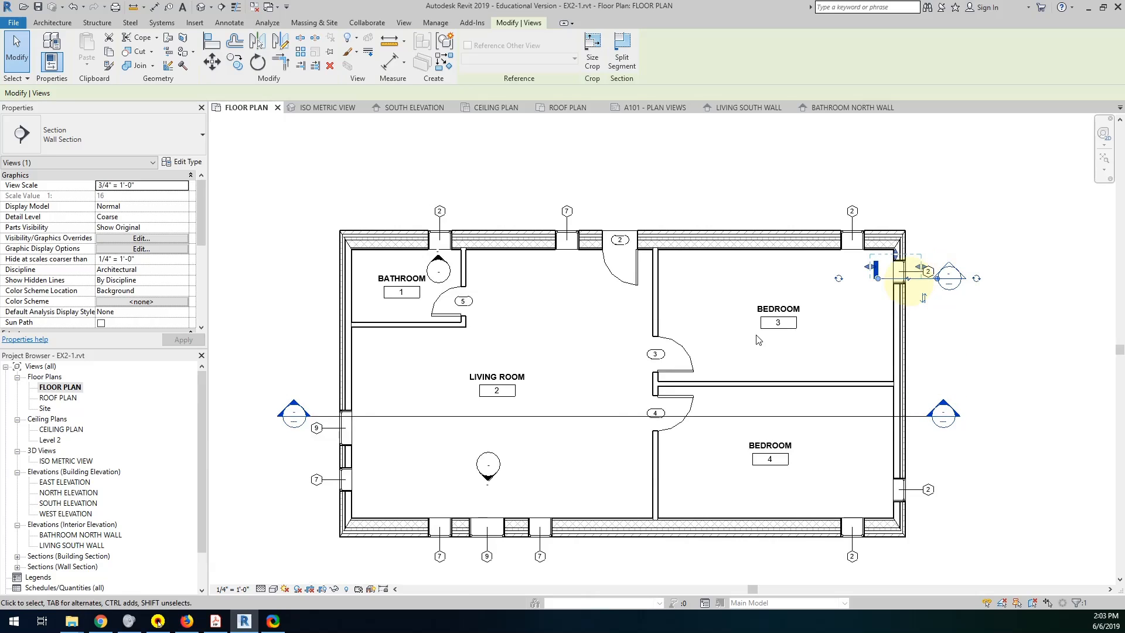
Break the building section line with a gap and shorten its two segments to just inside the west and east walls.
{"action": "left_click", "coordinate": [626, 414]}
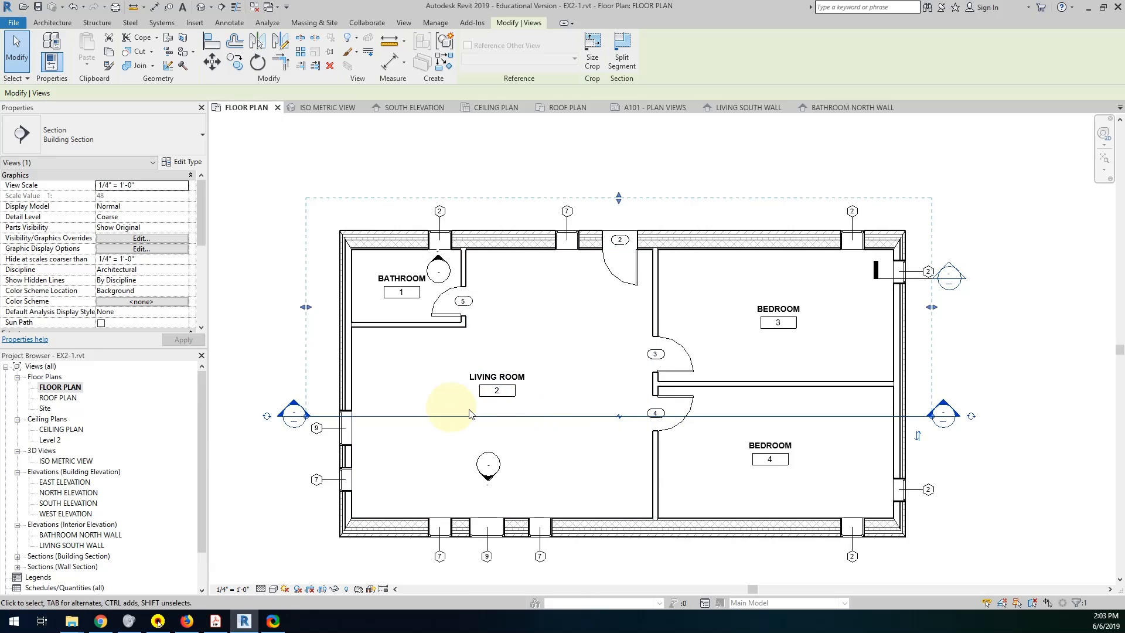
{"action": "left_click", "coordinate": [619, 417]}
{"action": "left_click_drag", "start_coordinate": [613, 420], "coordinate": [393, 418]}
{"action": "left_click_drag", "start_coordinate": [724, 417], "coordinate": [857, 418]}
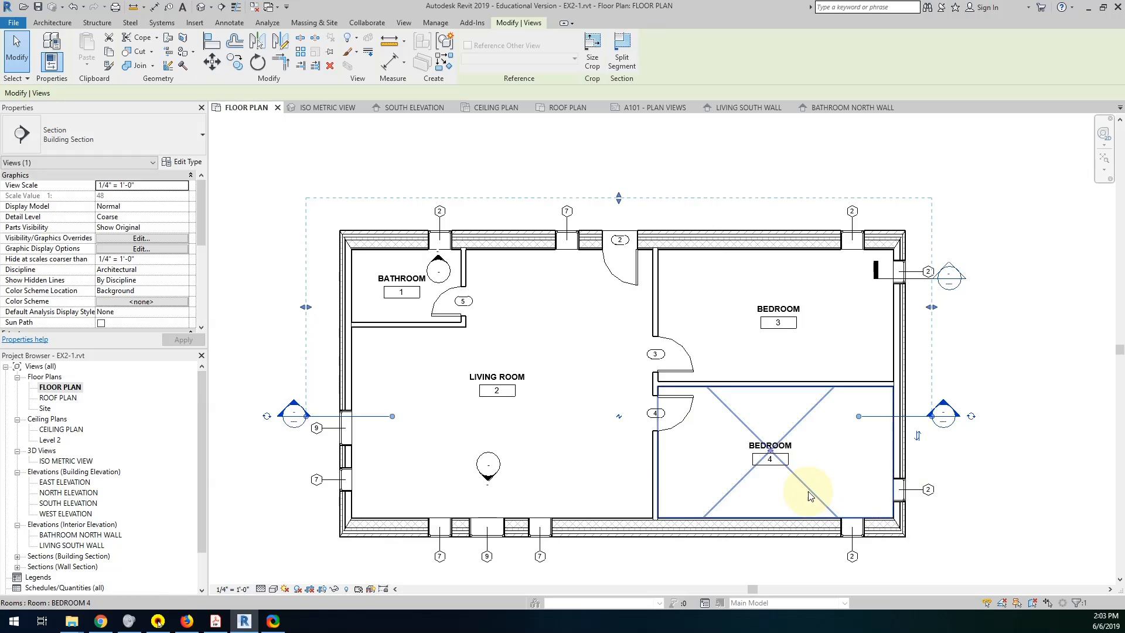
{"action": "scroll", "coordinate": [805, 483], "scroll_direction": "down", "scroll_amount": 1}
{"action": "middle_click_drag", "start_coordinate": [804, 484], "coordinate": [831, 438]}
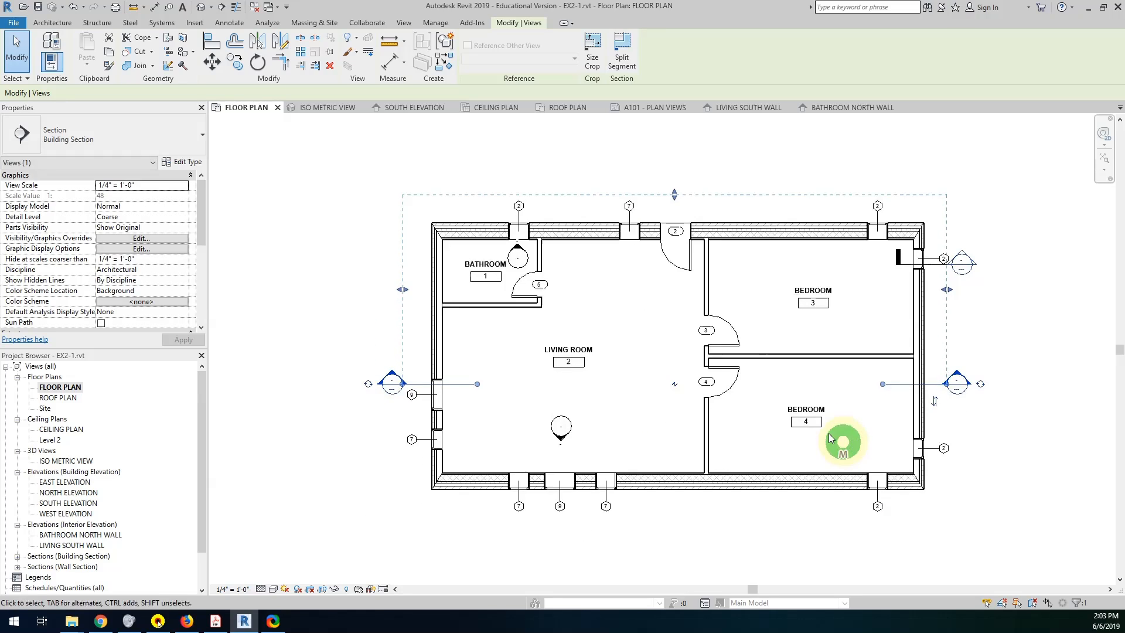
{"action": "left_click", "coordinate": [675, 385]}
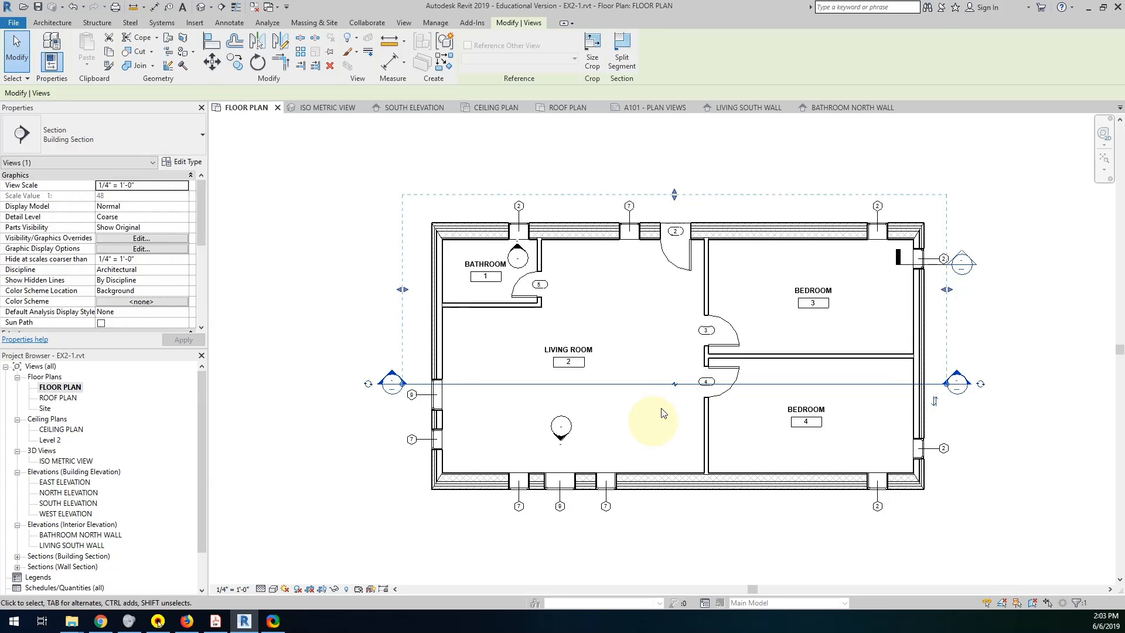
{"action": "left_click", "coordinate": [675, 386]}
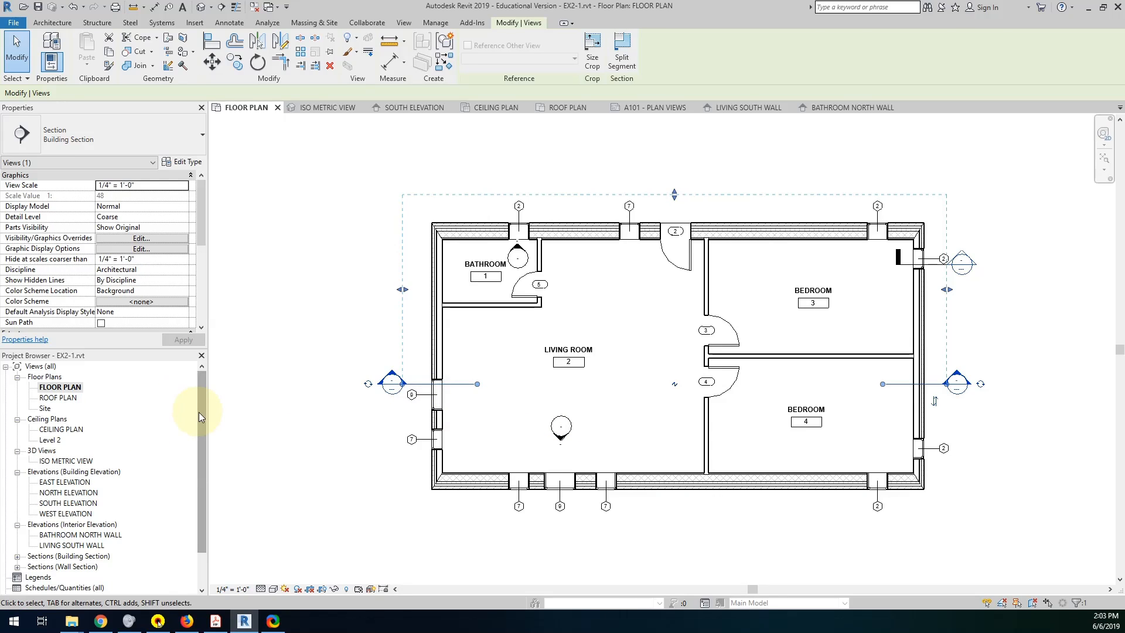
Rename the building section view Section 1 as BUILDING SECTION.
{"action": "left_click_drag", "start_coordinate": [200, 413], "coordinate": [200, 474]}
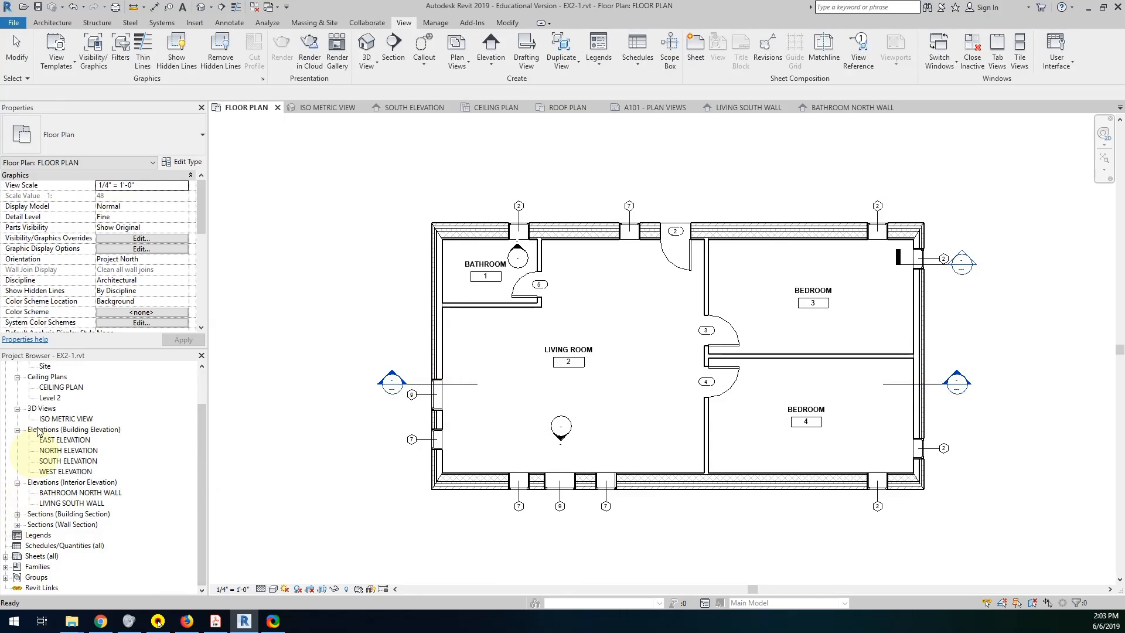
{"action": "left_click", "coordinate": [17, 515]}
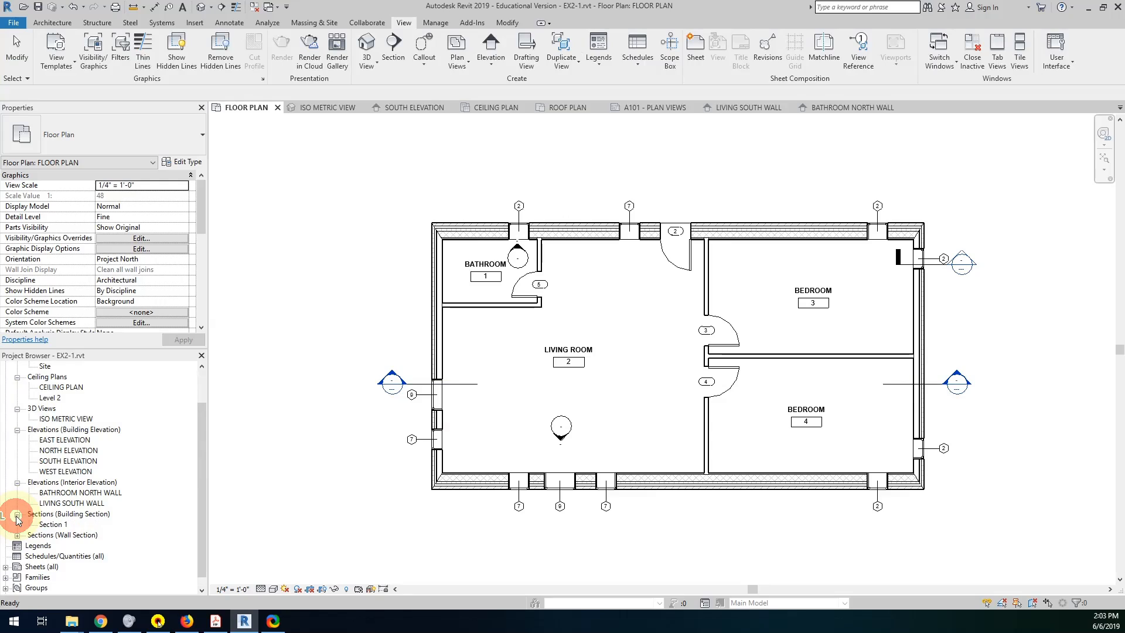
{"action": "left_click", "coordinate": [56, 524]}
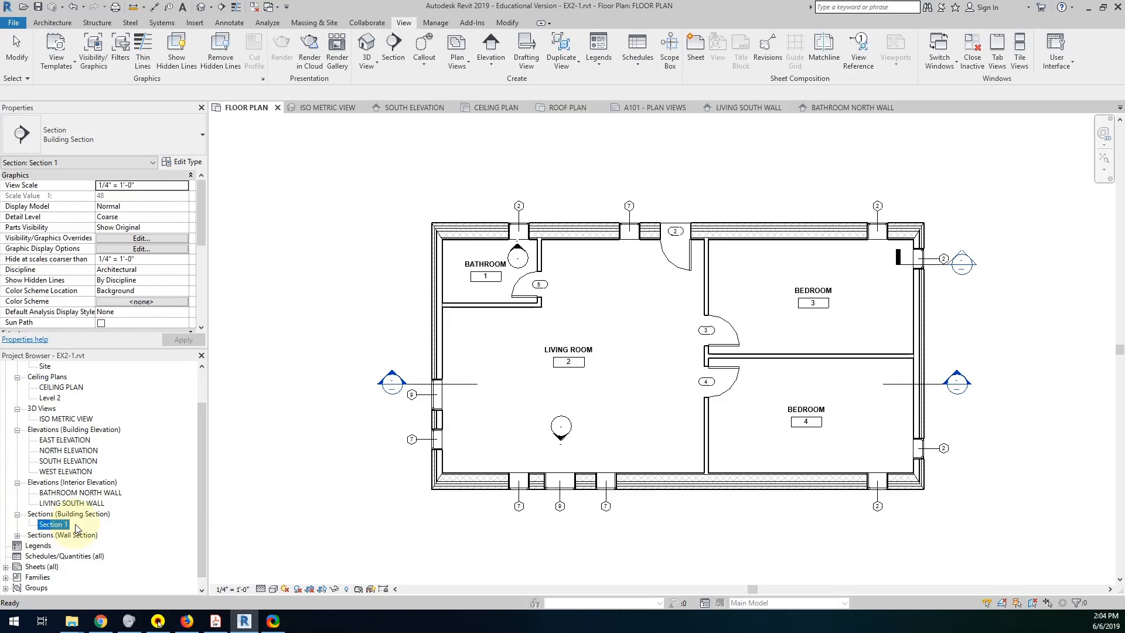
{"action": "key", "text": "shift+b"}
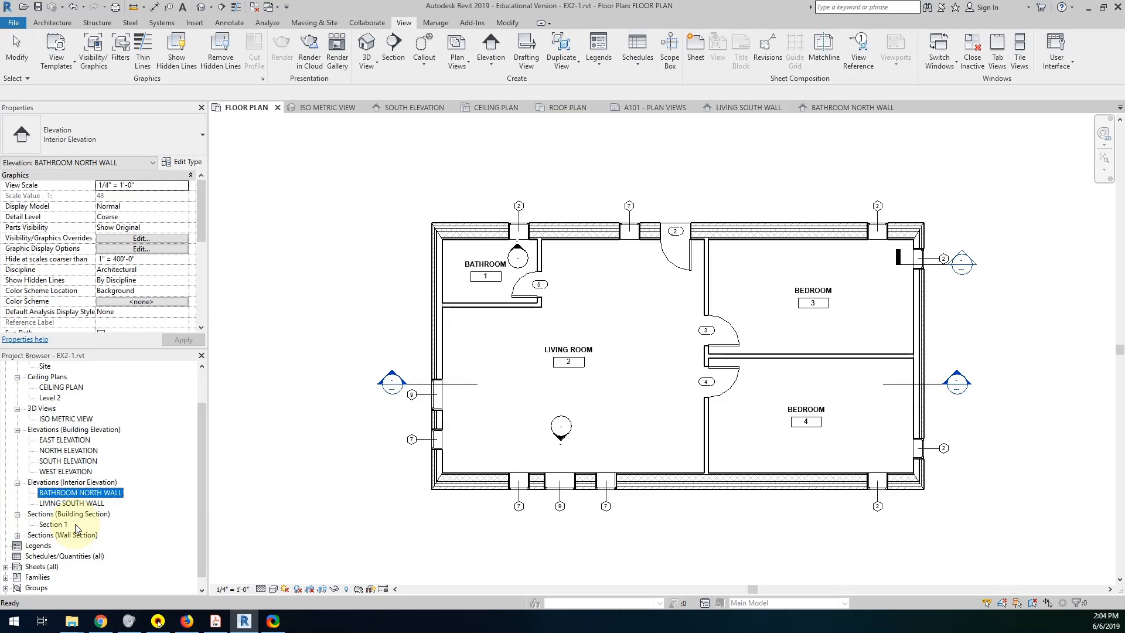
{"action": "left_click", "coordinate": [52, 525]}
{"action": "left_click", "coordinate": [52, 525]}
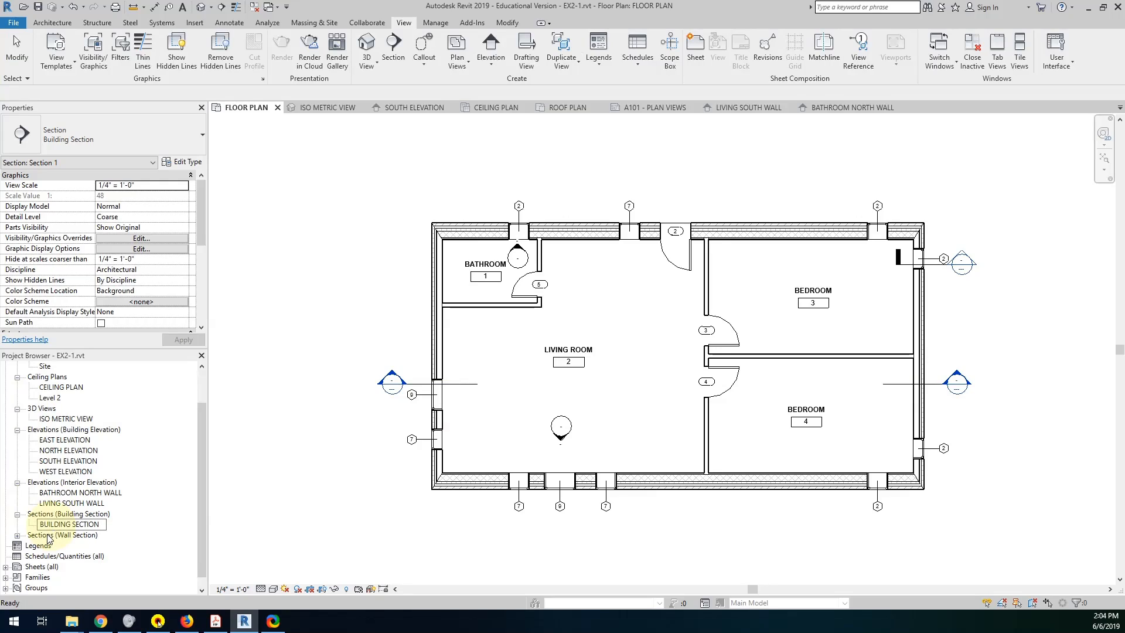
Rename the wall section view Section 2 as WALL SECTION DETAIL.
{"action": "left_click", "coordinate": [18, 535]}
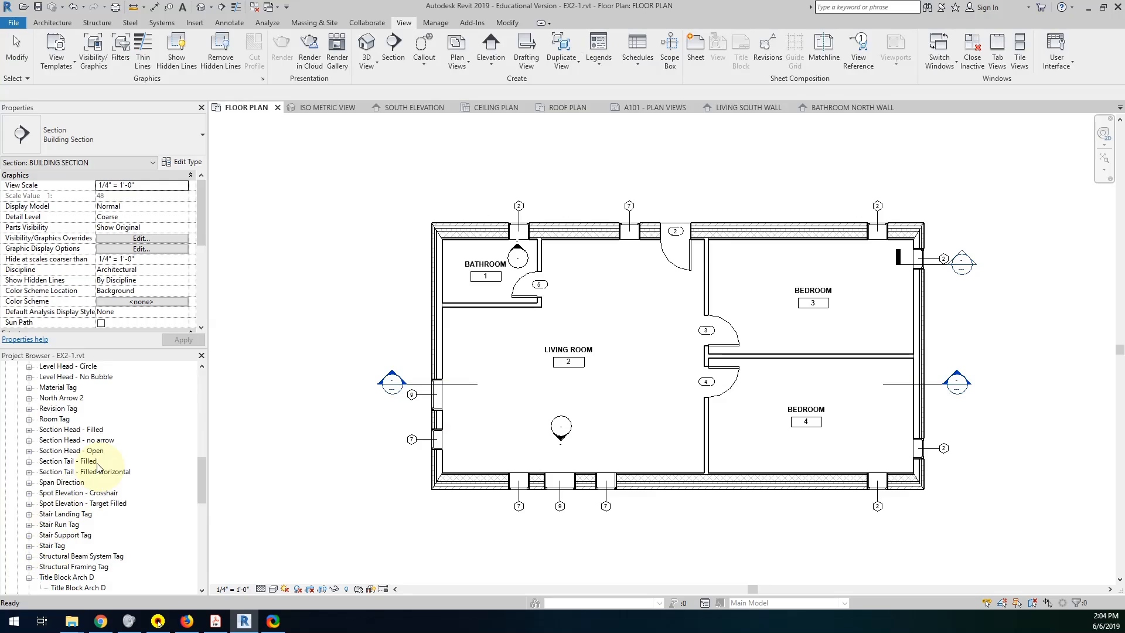
{"action": "left_click_drag", "start_coordinate": [201, 471], "coordinate": [203, 382]}
{"action": "left_click", "coordinate": [56, 566]}
{"action": "left_click", "coordinate": [55, 566]}
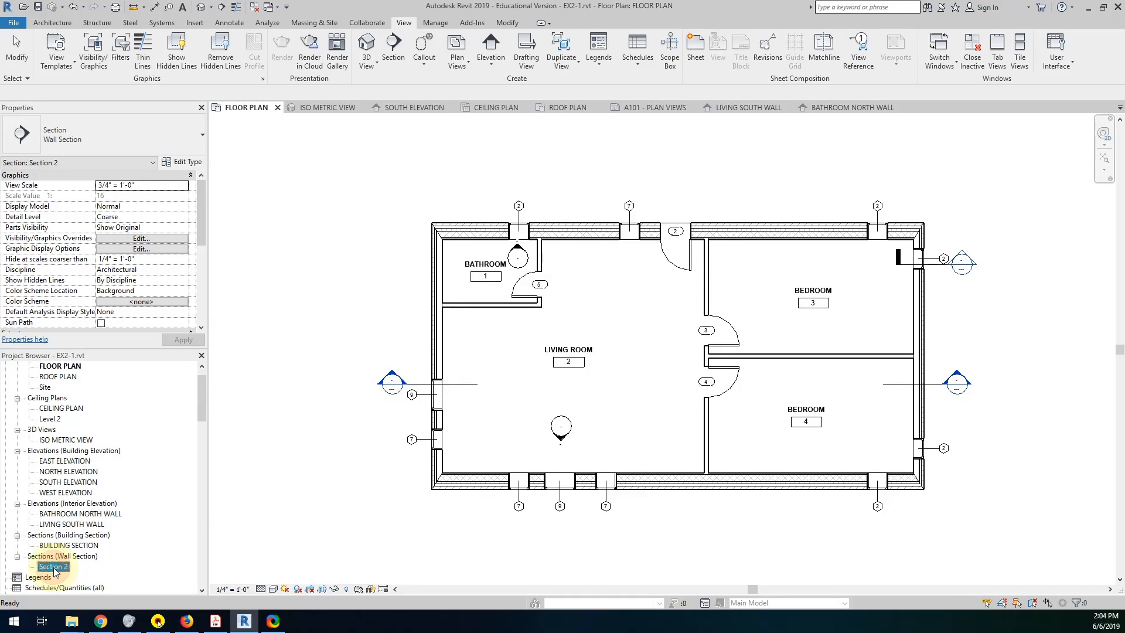
{"action": "key", "text": "shift"}
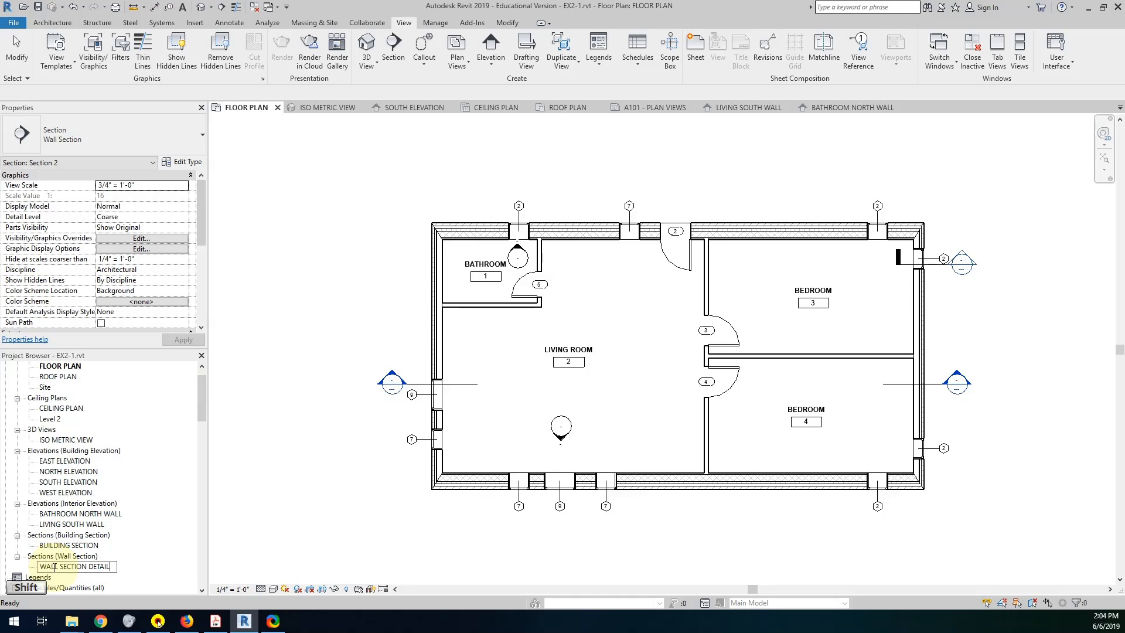
{"action": "left_click", "coordinate": [278, 531]}
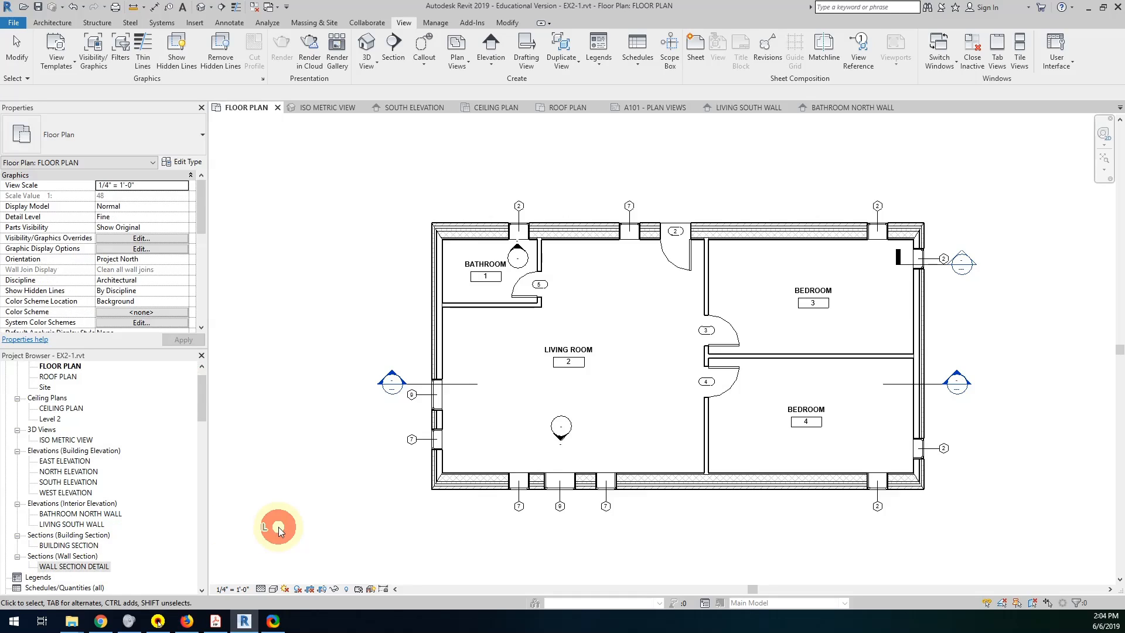
Review the required sections and elevations in the Project 1 PDF in Adobe Acrobat Reader, and return to the Revit floor plan.
{"action": "scroll", "coordinate": [321, 529], "scroll_direction": "down", "scroll_amount": 1}
{"action": "scroll", "coordinate": [320, 525], "scroll_direction": "down", "scroll_amount": 1}
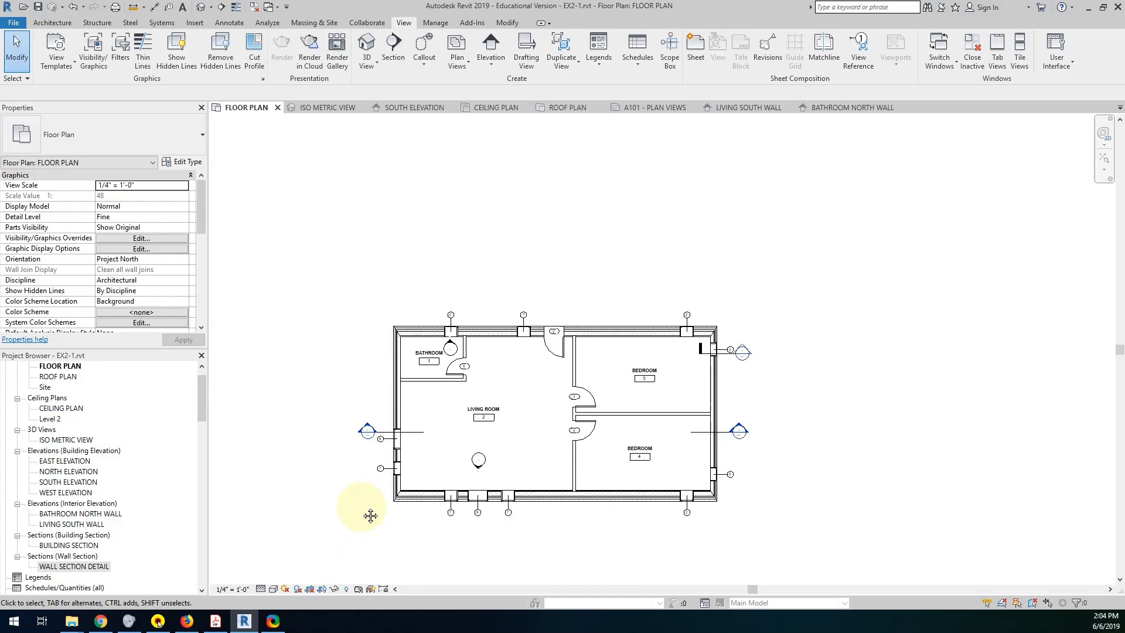
{"action": "middle_click_drag", "start_coordinate": [364, 511], "coordinate": [447, 461]}
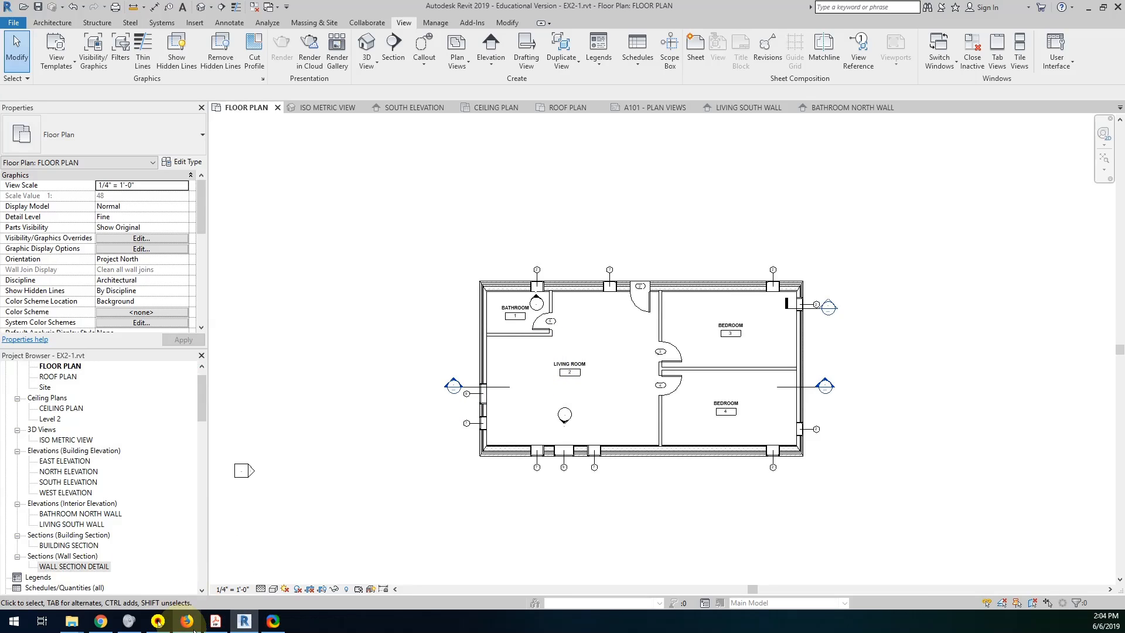
{"action": "left_click", "coordinate": [216, 621]}
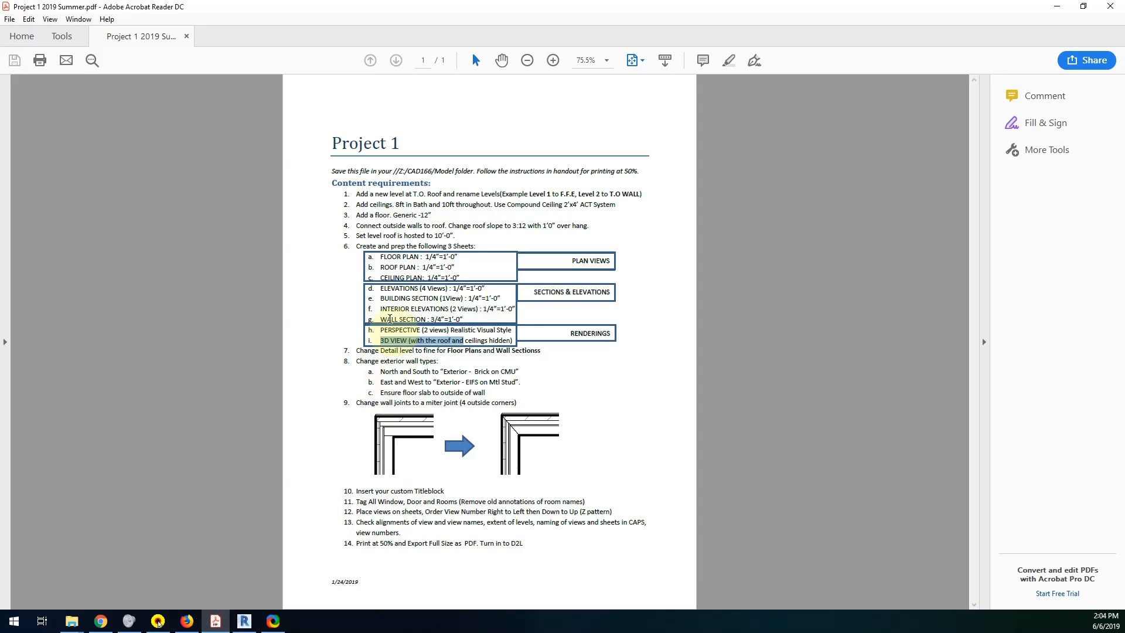
{"action": "left_click_drag", "start_coordinate": [378, 287], "coordinate": [385, 332]}
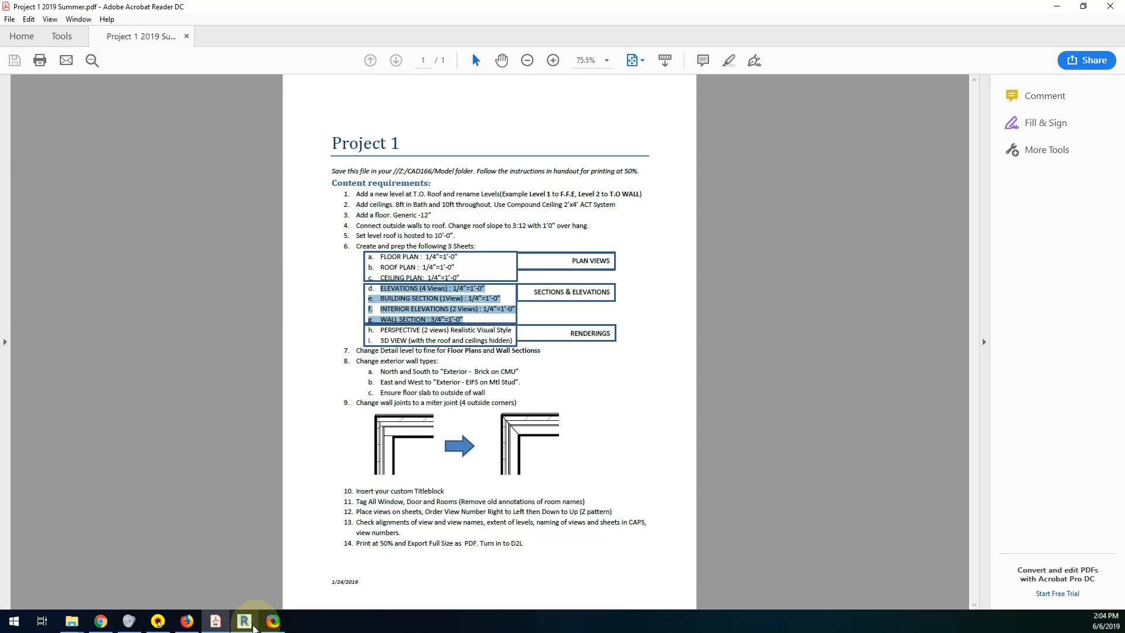
{"action": "left_click", "coordinate": [245, 621]}
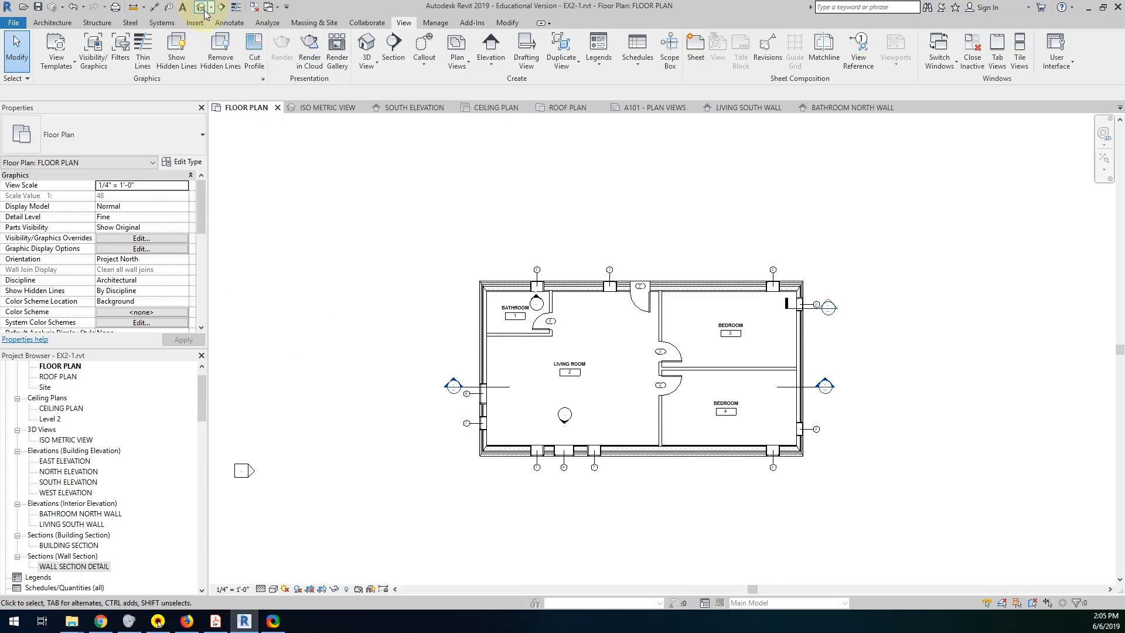
Create a perspective Camera view with the eye beyond the cabin's northeast corner and the target past its southwest corner.
{"action": "left_click", "coordinate": [370, 59]}
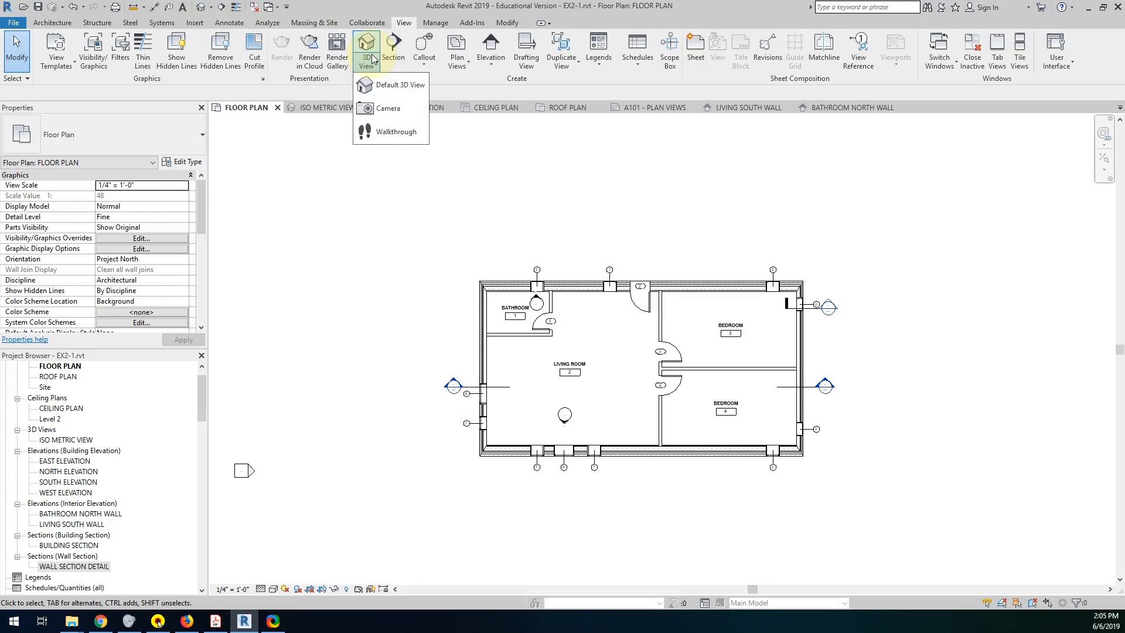
{"action": "left_click", "coordinate": [378, 109]}
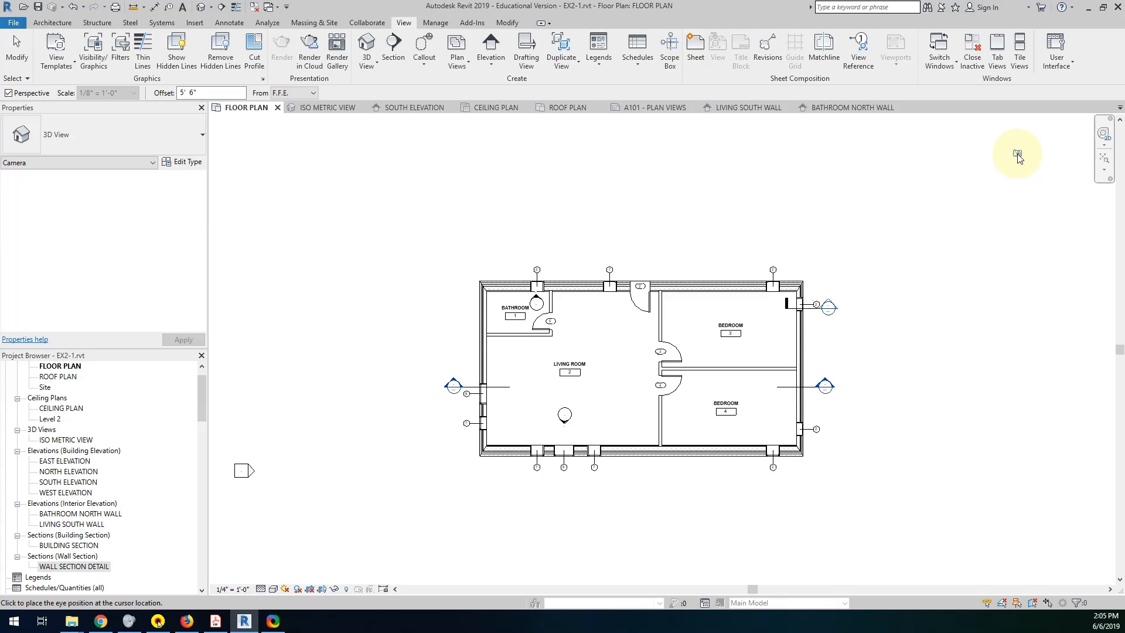
{"action": "left_click_drag", "start_coordinate": [1016, 153], "coordinate": [407, 504]}
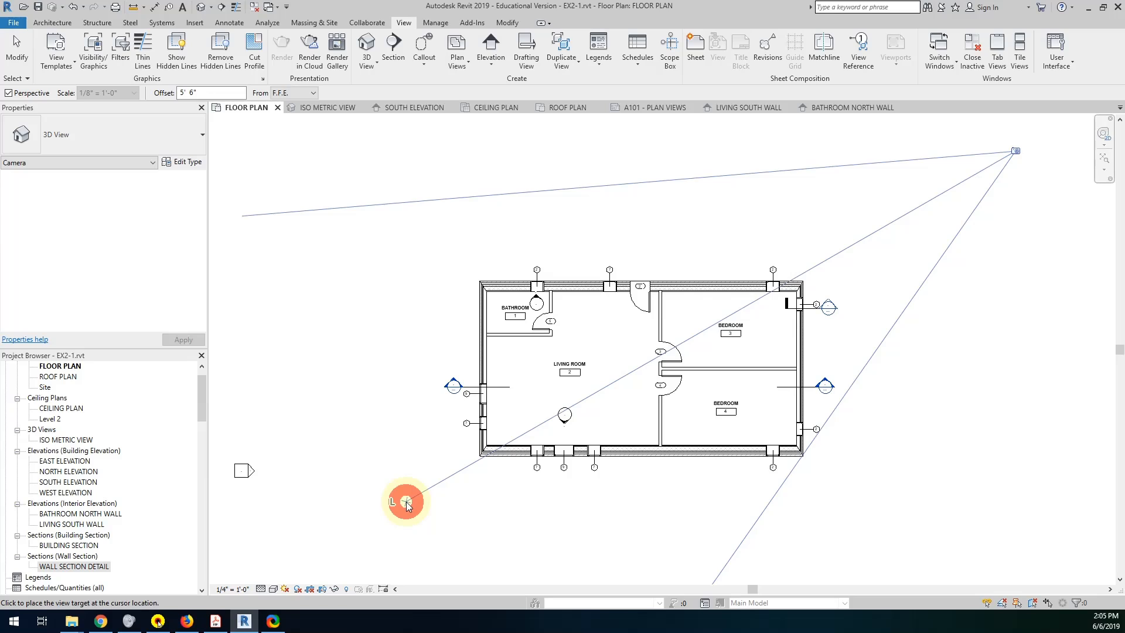
{"action": "mouse_move", "coordinate": [407, 503]}
{"action": "left_mouse_down"}
{"action": "mouse_move", "coordinate": [575, 421]}
{"action": "mouse_move", "coordinate": [760, 309]}
{"action": "mouse_move", "coordinate": [697, 276]}
{"action": "mouse_move", "coordinate": [754, 344]}
{"action": "mouse_move", "coordinate": [712, 261]}
{"action": "mouse_move", "coordinate": [786, 368]}
{"action": "mouse_move", "coordinate": [738, 319]}
{"action": "mouse_move", "coordinate": [404, 500]}
{"action": "left_mouse_up"}
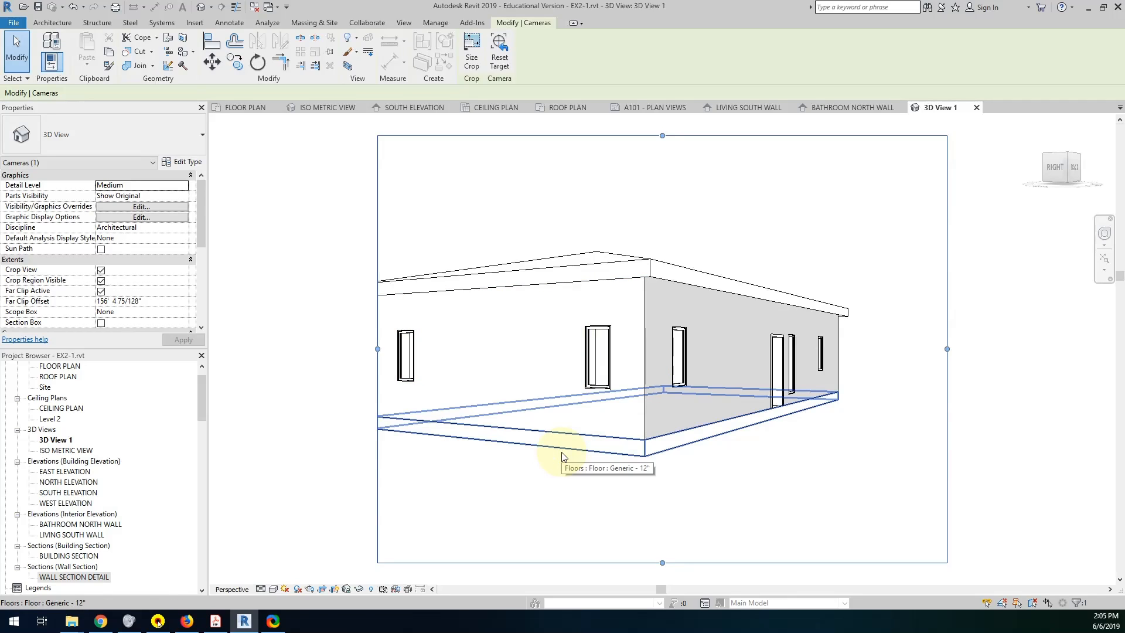
Raise and orbit the perspective camera until the entire cabin and its hip roof fit inside the crop region.
{"action": "left_click", "coordinate": [1105, 236]}
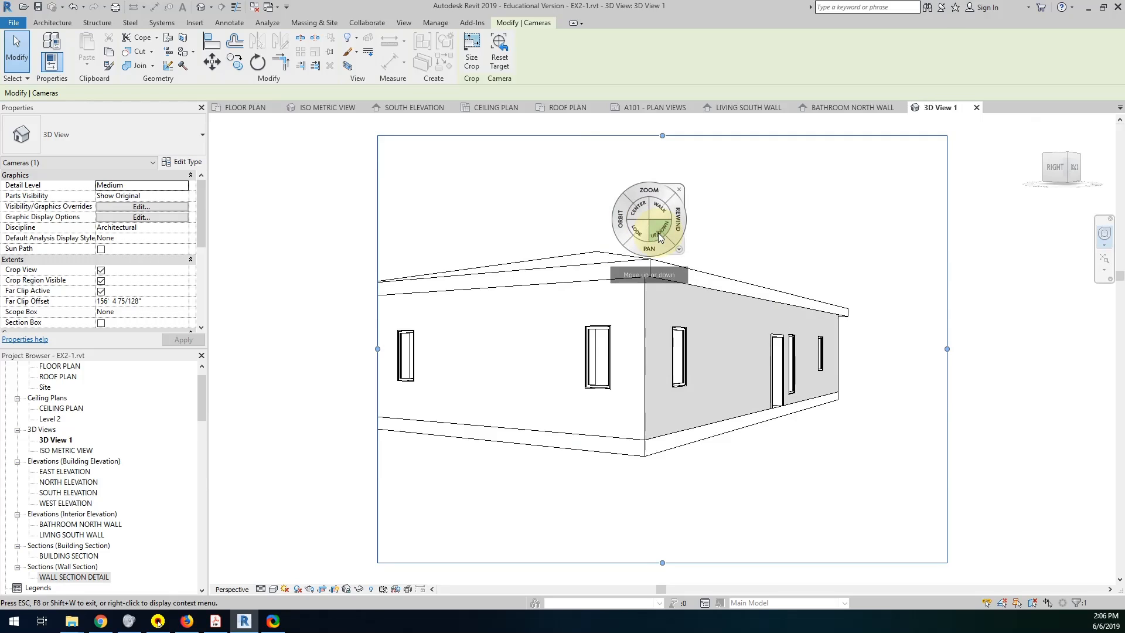
{"action": "mouse_move", "coordinate": [659, 236]}
{"action": "left_mouse_down"}
{"action": "mouse_move", "coordinate": [662, 144]}
{"action": "mouse_move", "coordinate": [665, 518]}
{"action": "mouse_move", "coordinate": [670, 371]}
{"action": "mouse_move", "coordinate": [701, 163]}
{"action": "mouse_move", "coordinate": [705, 528]}
{"action": "mouse_move", "coordinate": [703, 352]}
{"action": "mouse_move", "coordinate": [673, 577]}
{"action": "mouse_move", "coordinate": [658, 328]}
{"action": "mouse_move", "coordinate": [669, 294]}
{"action": "mouse_move", "coordinate": [648, 249]}
{"action": "mouse_move", "coordinate": [656, 268]}
{"action": "mouse_move", "coordinate": [610, 269]}
{"action": "mouse_move", "coordinate": [583, 301]}
{"action": "mouse_move", "coordinate": [670, 317]}
{"action": "mouse_move", "coordinate": [624, 262]}
{"action": "mouse_move", "coordinate": [598, 299]}
{"action": "left_mouse_up"}
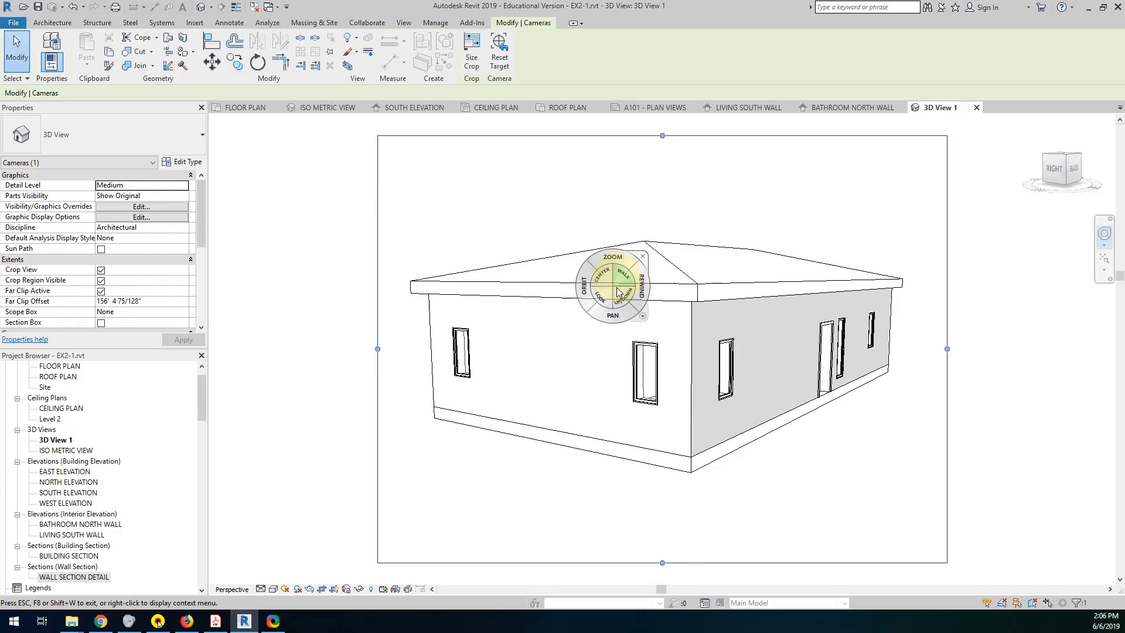
{"action": "left_click", "coordinate": [595, 293]}
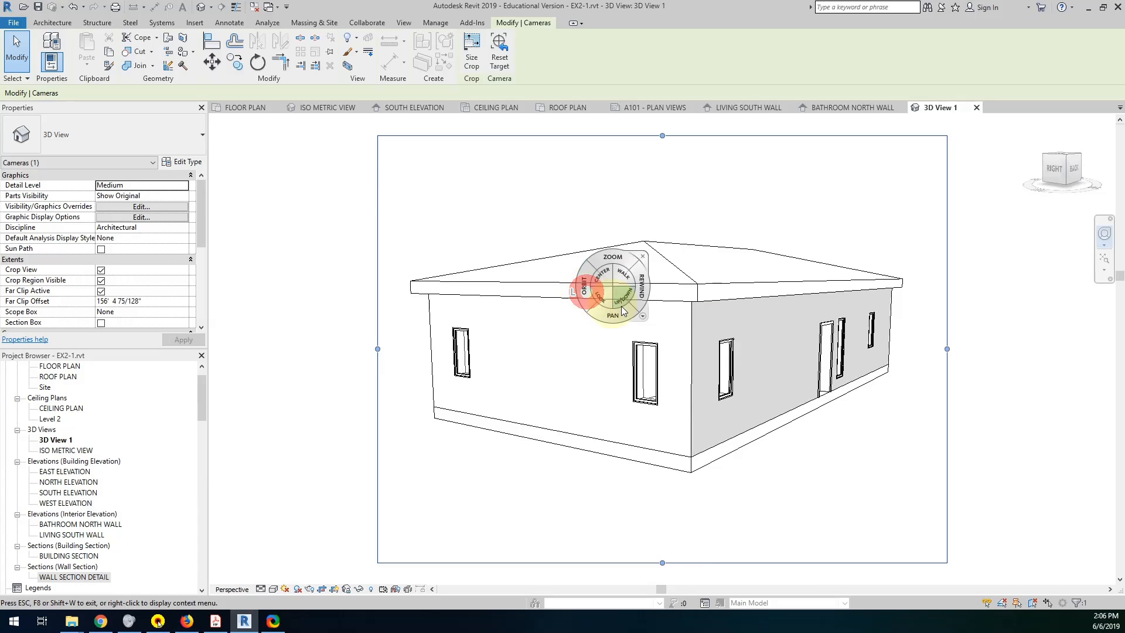
{"action": "mouse_move", "coordinate": [586, 288]}
{"action": "left_mouse_down"}
{"action": "mouse_move", "coordinate": [808, 323]}
{"action": "mouse_move", "coordinate": [612, 310]}
{"action": "mouse_move", "coordinate": [567, 295]}
{"action": "mouse_move", "coordinate": [547, 304]}
{"action": "mouse_move", "coordinate": [583, 301]}
{"action": "left_mouse_up"}
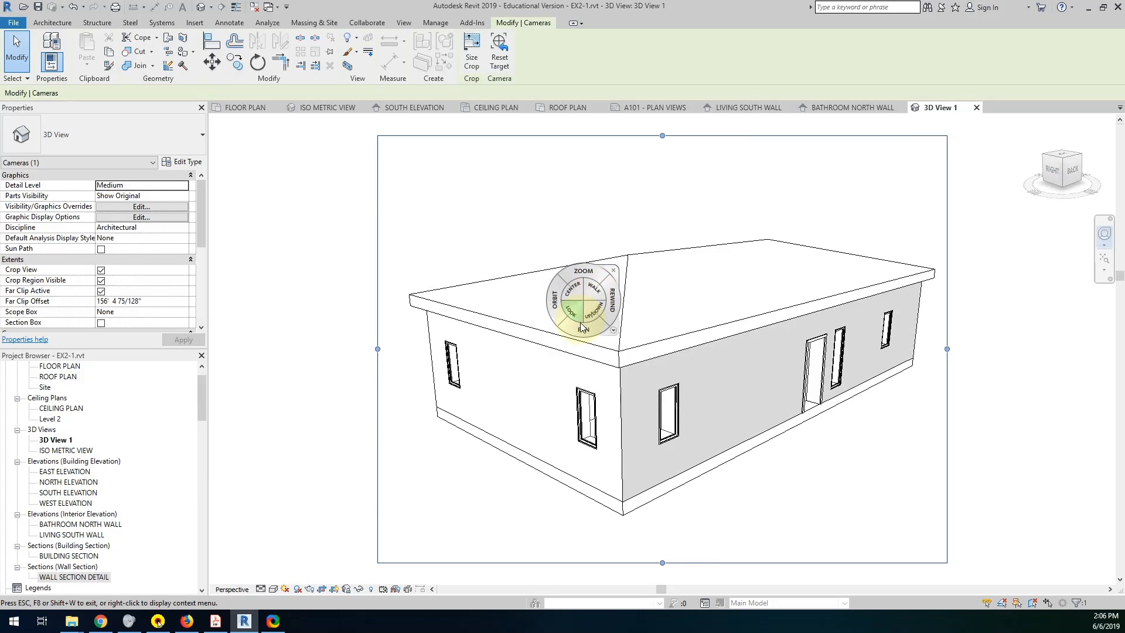
Rename the 3D View 1 camera view as PERSPECTIVE NORTH EAST CORNER.
{"action": "left_click", "coordinate": [56, 441]}
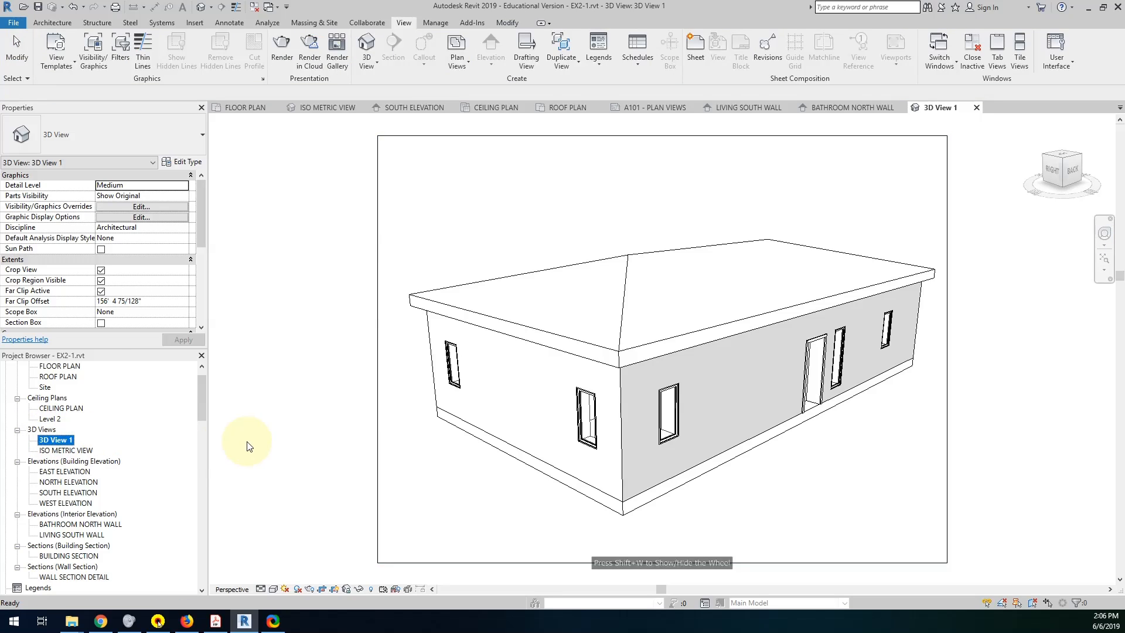
{"action": "key", "text": "shift"}
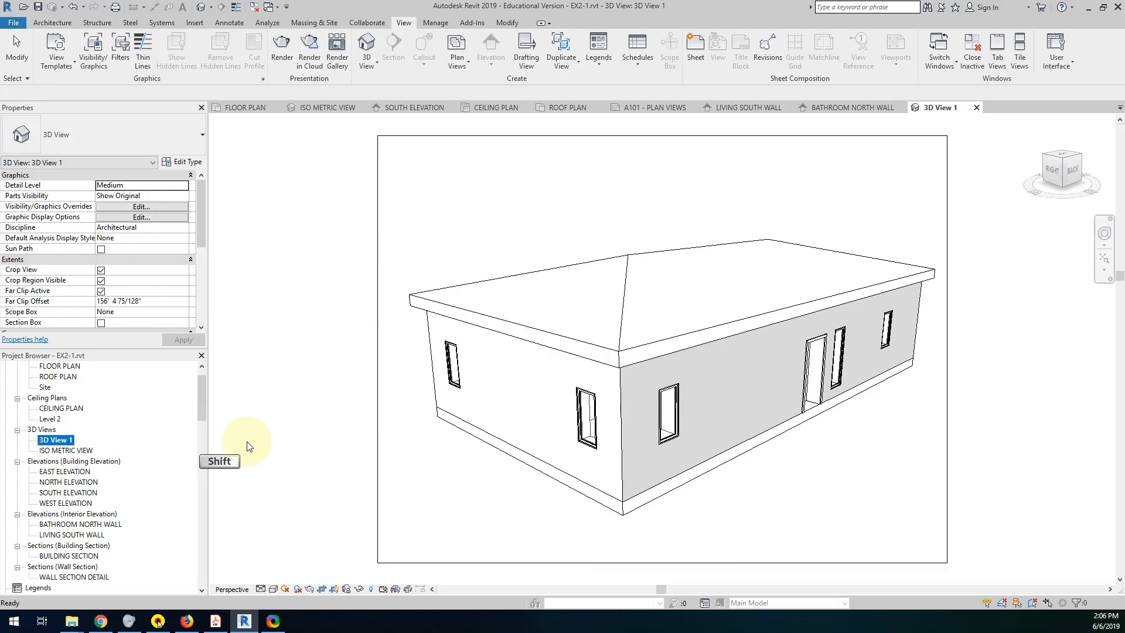
{"action": "key", "text": "shift"}
{"action": "left_click", "coordinate": [73, 439]}
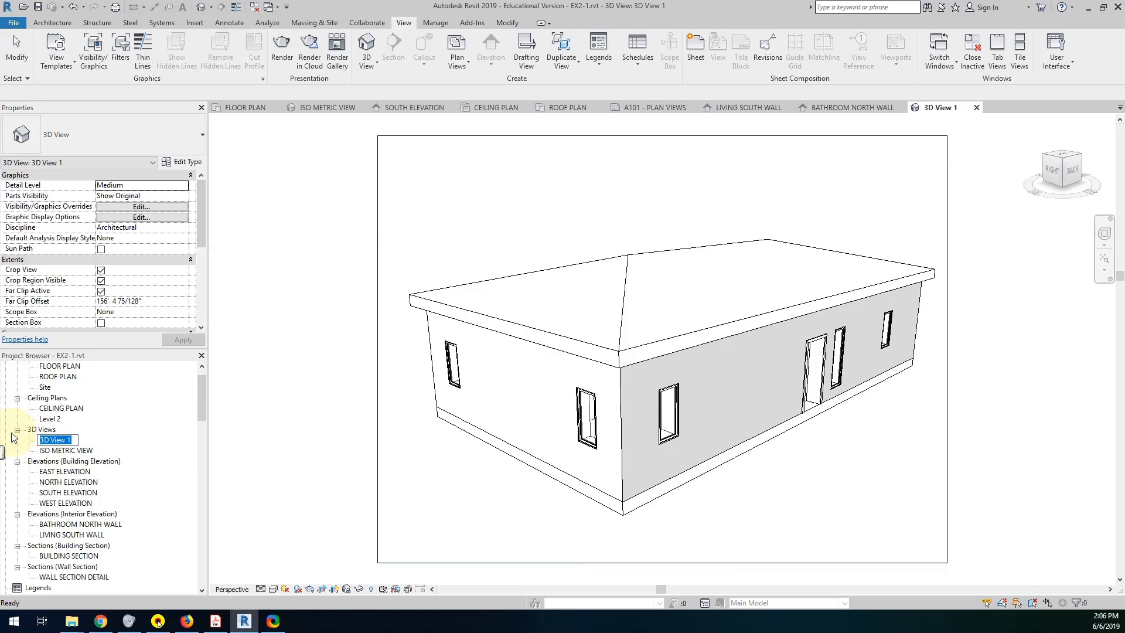
{"action": "type", "text": "PERSPECTIVE NORTH EAST CORNER"}
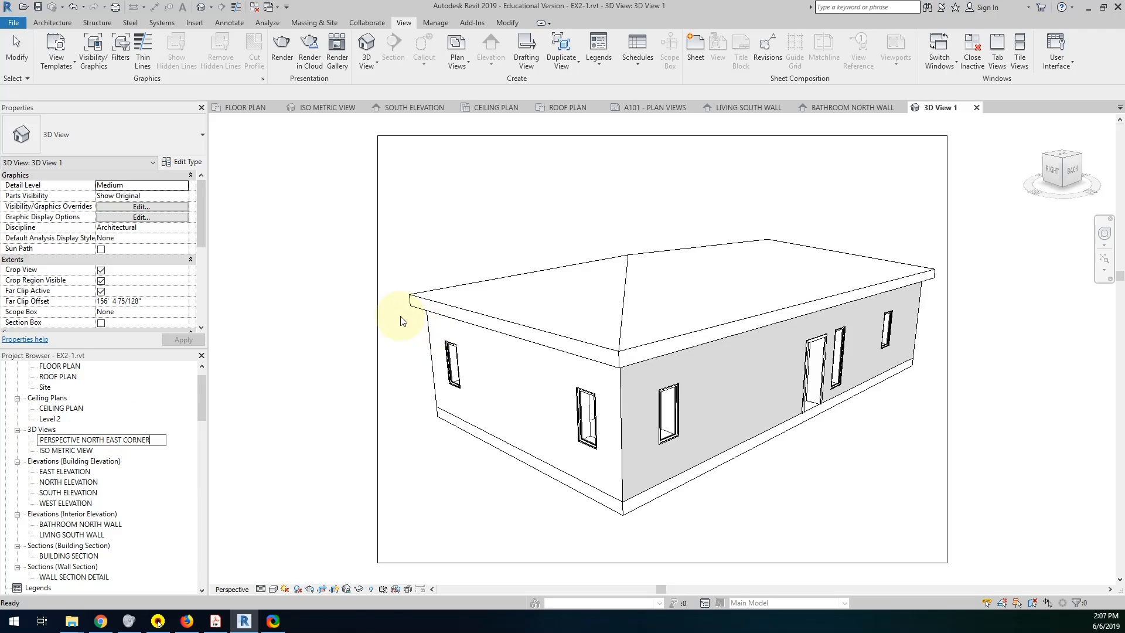
{"action": "key", "text": "Return"}
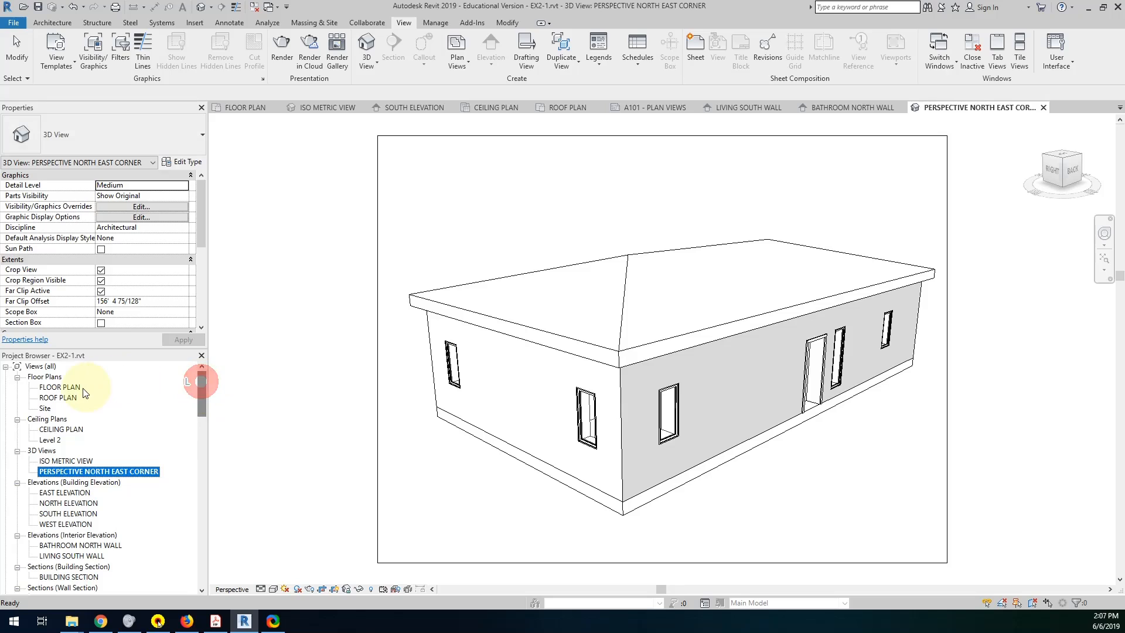
Open the FLOOR PLAN view, show the PERSPECTIVE NORTH EAST CORNER camera to check its placement, and clear the selection.
{"action": "double_click", "coordinate": [60, 387]}
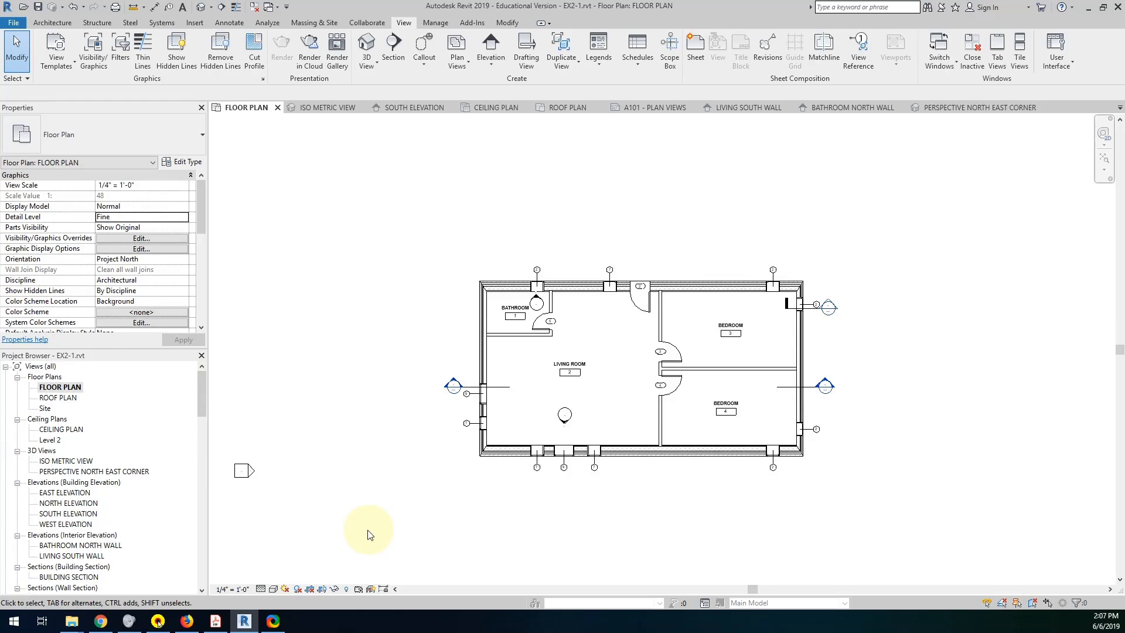
{"action": "mouse_move", "coordinate": [203, 387]}
{"action": "left_mouse_down"}
{"action": "mouse_move", "coordinate": [200, 420]}
{"action": "mouse_move", "coordinate": [206, 393]}
{"action": "left_mouse_up"}
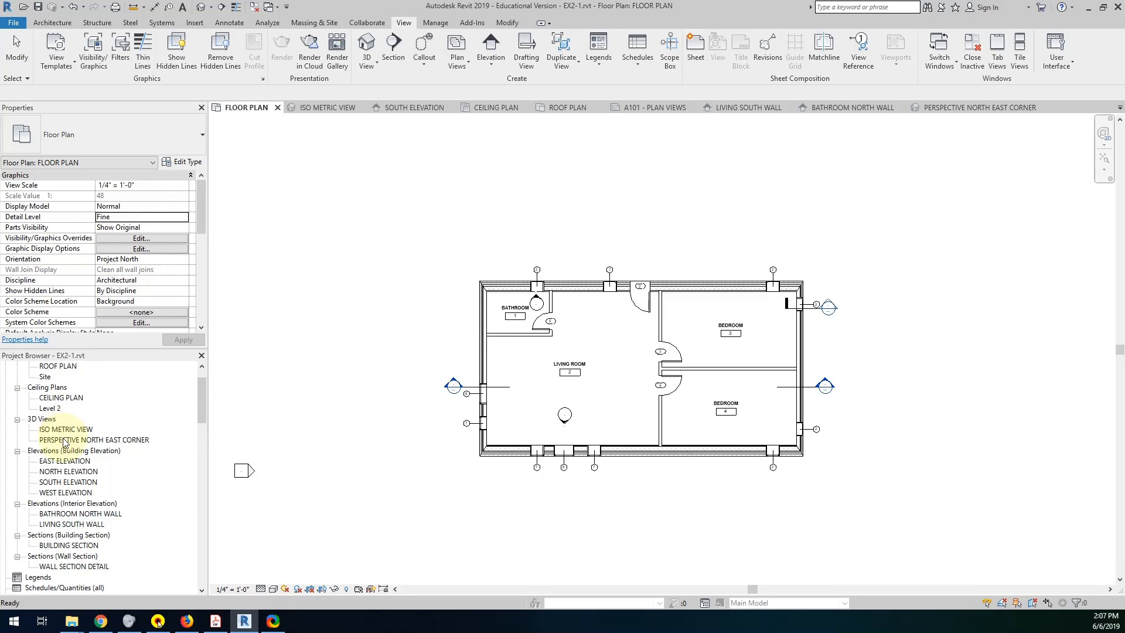
{"action": "right_click", "coordinate": [65, 440]}
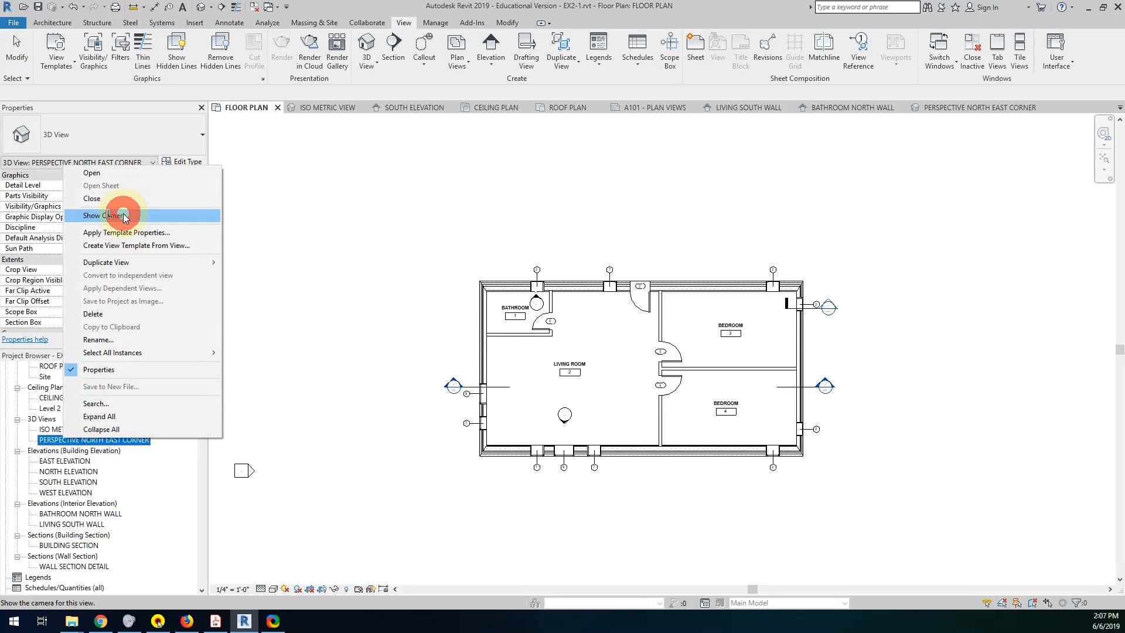
{"action": "left_click", "coordinate": [123, 217]}
{"action": "scroll", "coordinate": [726, 410], "scroll_direction": "up", "scroll_amount": 1}
{"action": "scroll", "coordinate": [726, 410], "scroll_direction": "down", "scroll_amount": 2}
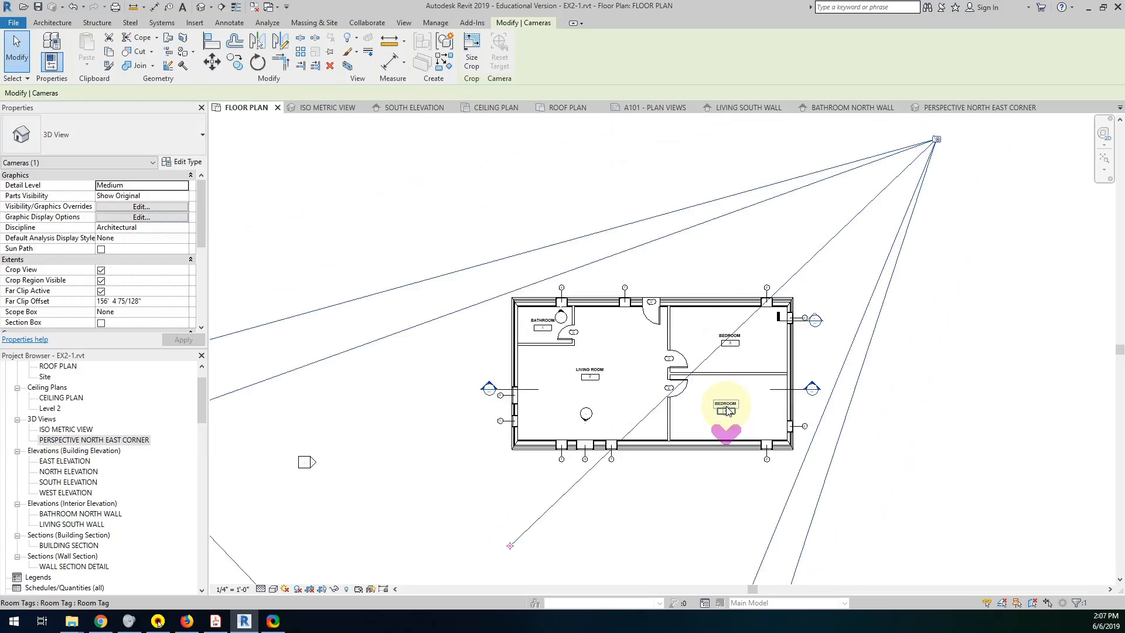
{"action": "scroll", "coordinate": [727, 410], "scroll_direction": "down", "scroll_amount": 2}
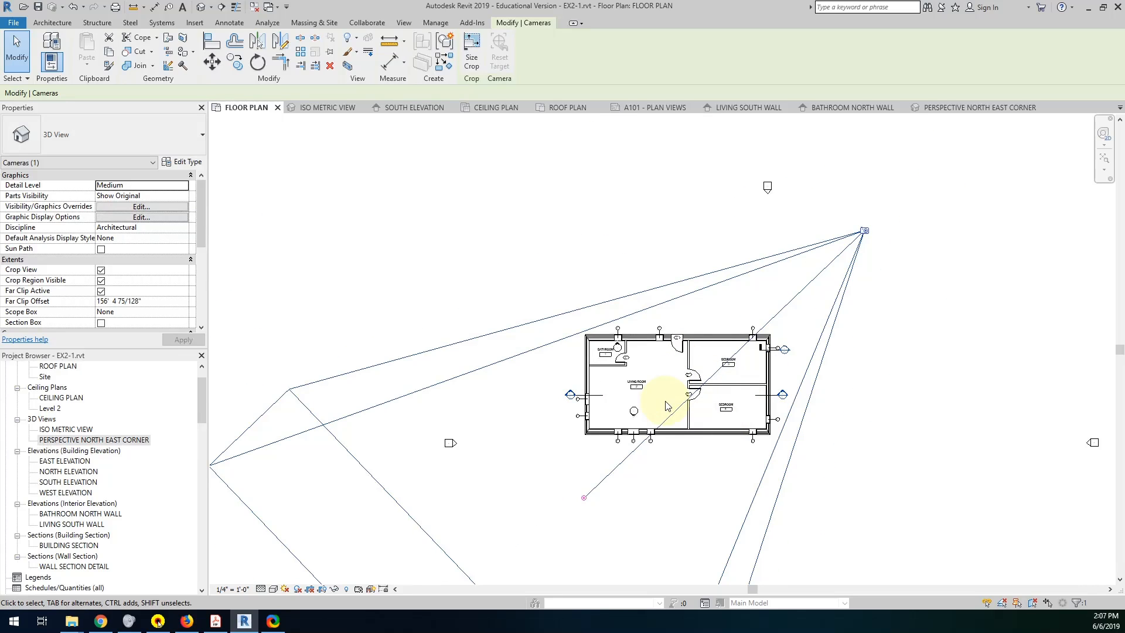
{"action": "left_click", "coordinate": [16, 50]}
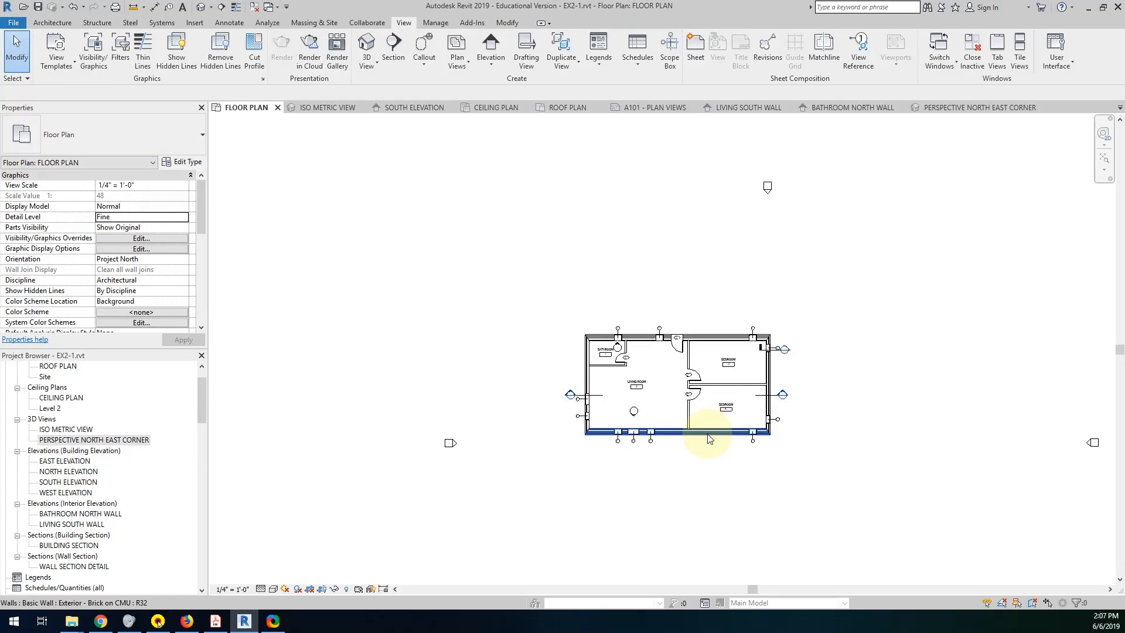
Create a perspective Camera view with the eye in the living room's northeast corner and the target beyond the cabin's southwest corner.
{"action": "scroll", "coordinate": [726, 410], "scroll_direction": "up", "scroll_amount": 2}
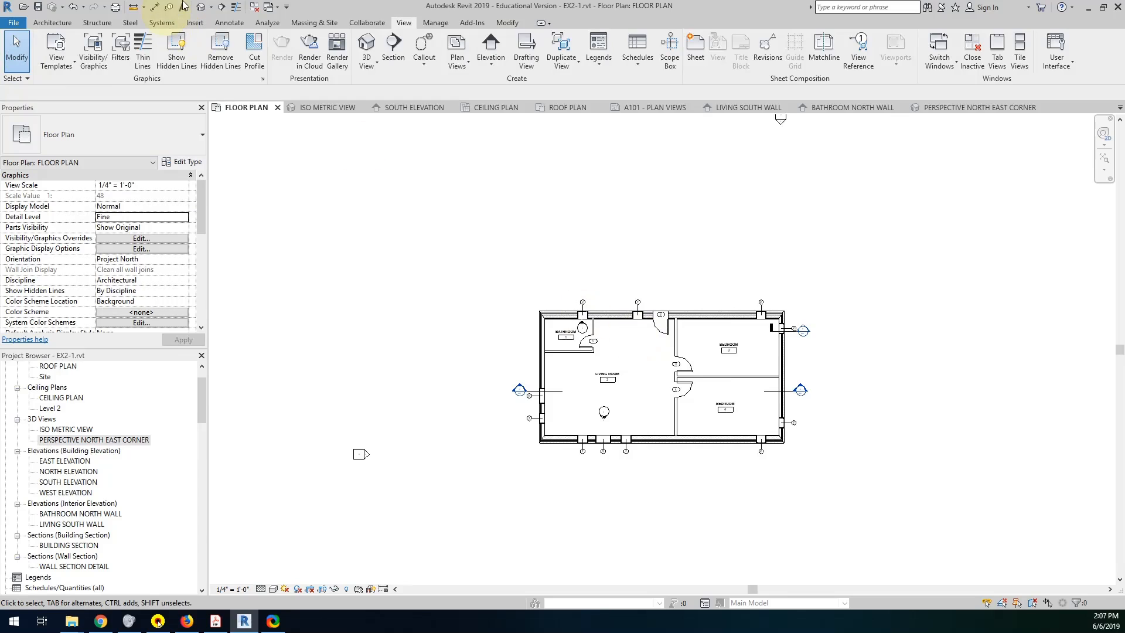
{"action": "left_click", "coordinate": [211, 7]}
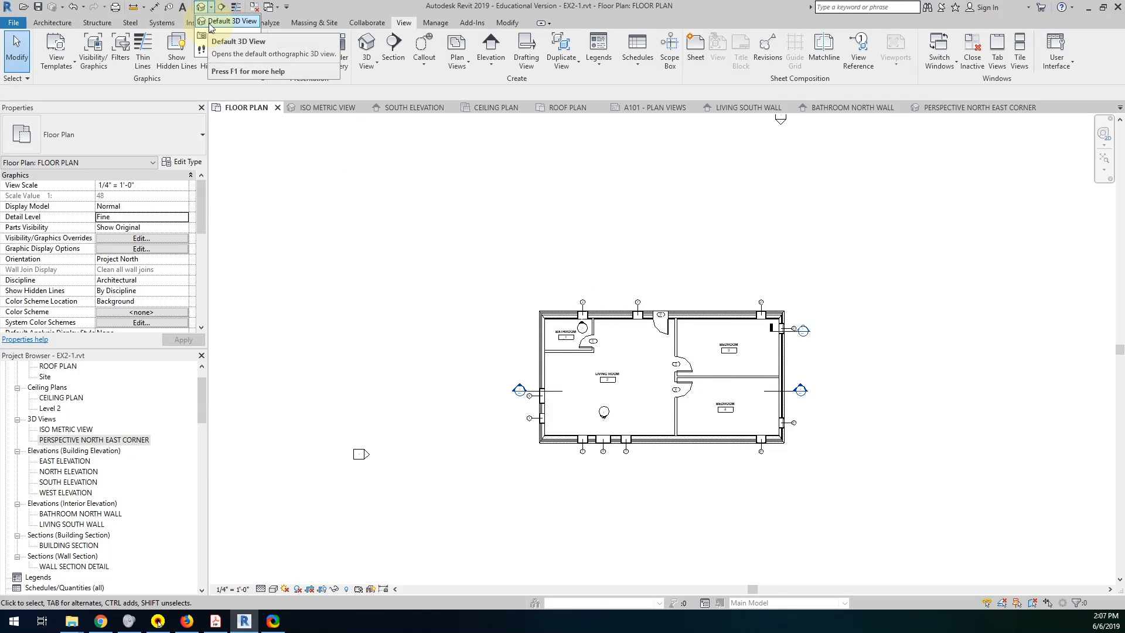
{"action": "left_click", "coordinate": [218, 35]}
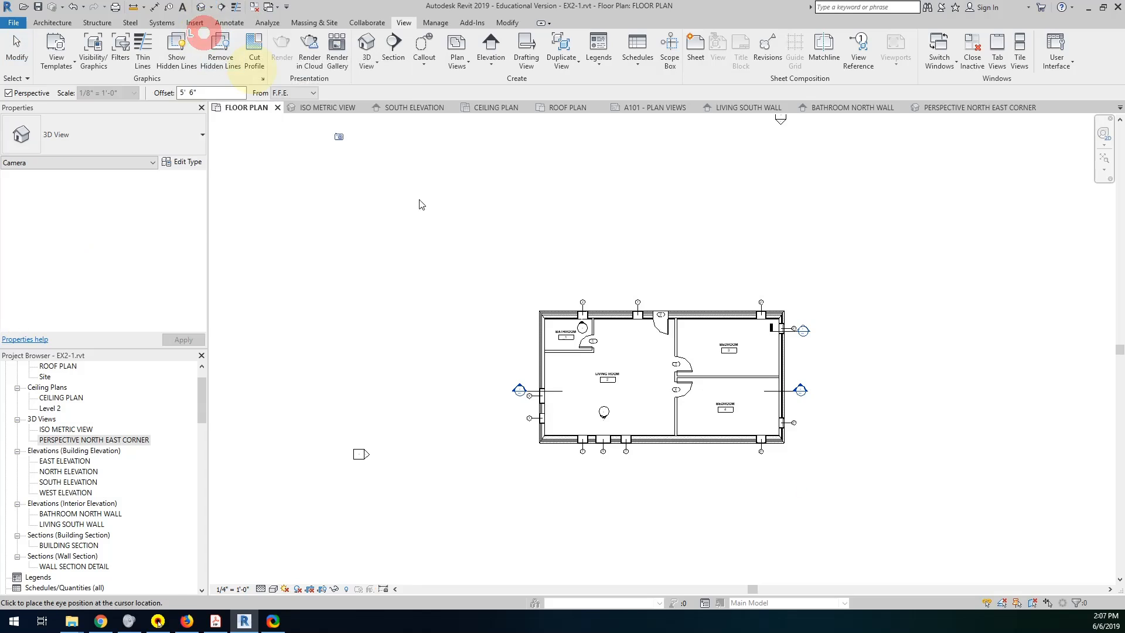
{"action": "scroll", "coordinate": [673, 334], "scroll_direction": "up", "scroll_amount": 2}
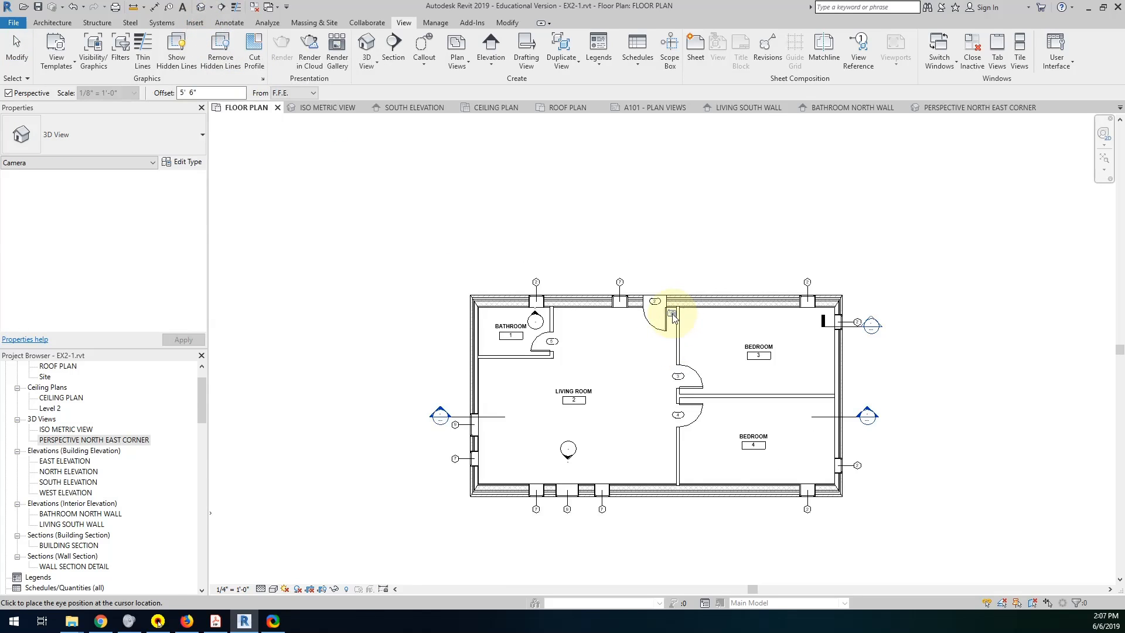
{"action": "left_click_drag", "start_coordinate": [673, 317], "coordinate": [469, 537]}
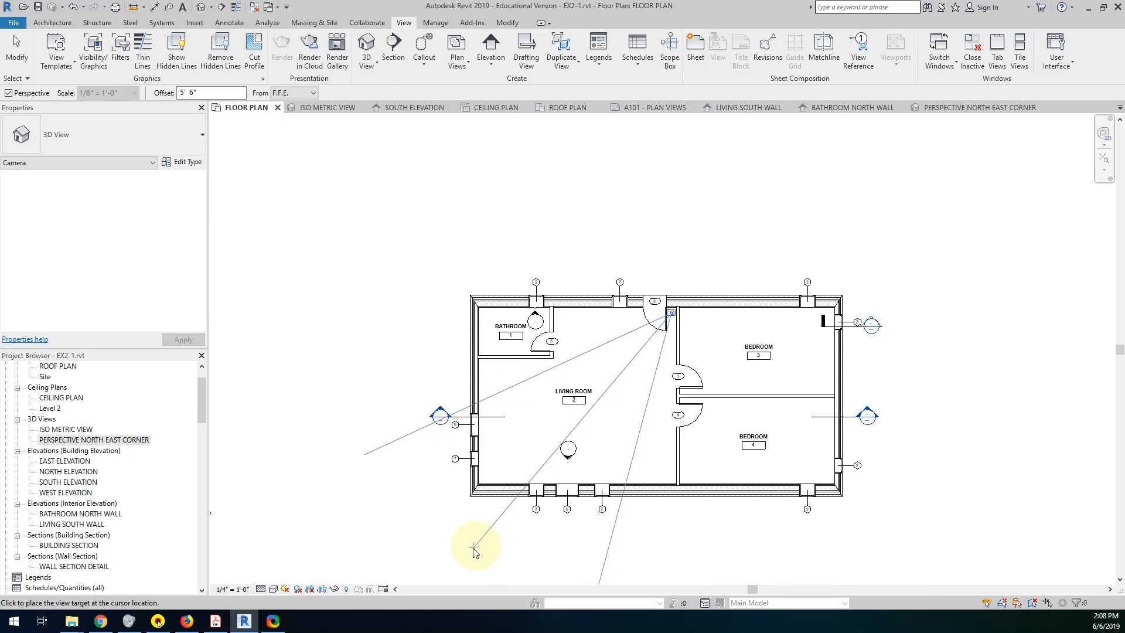
{"action": "left_click", "coordinate": [462, 550]}
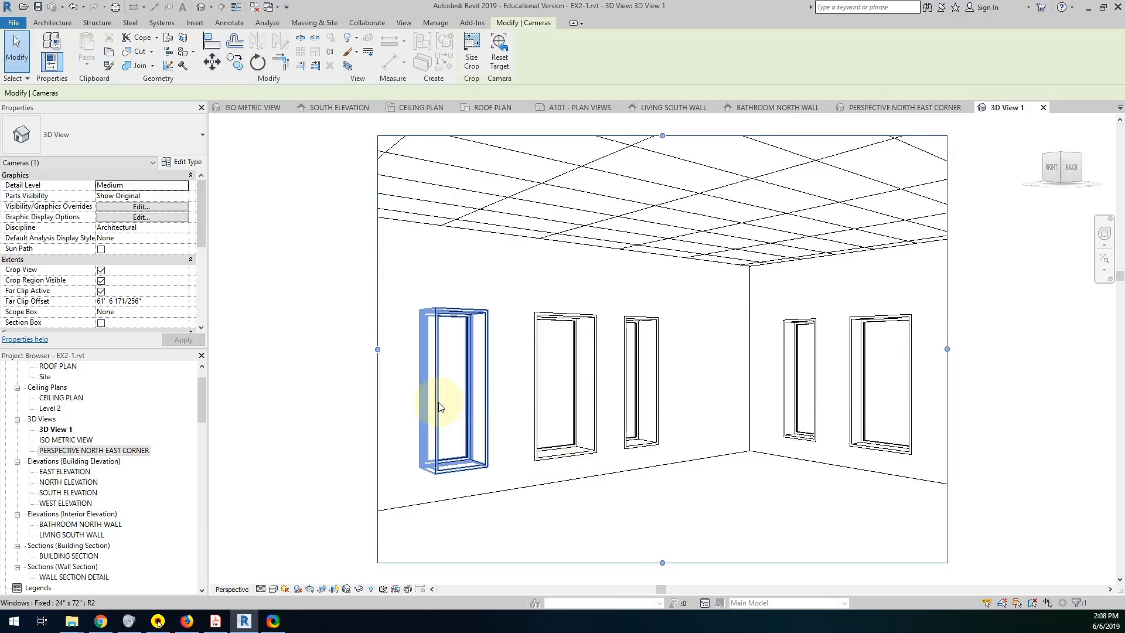
Widen the living room camera view's crop region on both sides to include the side walls and door openings.
{"action": "scroll", "coordinate": [435, 407], "scroll_direction": "down", "scroll_amount": 2}
{"action": "scroll", "coordinate": [443, 394], "scroll_direction": "down", "scroll_amount": 2}
{"action": "middle_click_drag", "start_coordinate": [442, 395], "coordinate": [523, 376]}
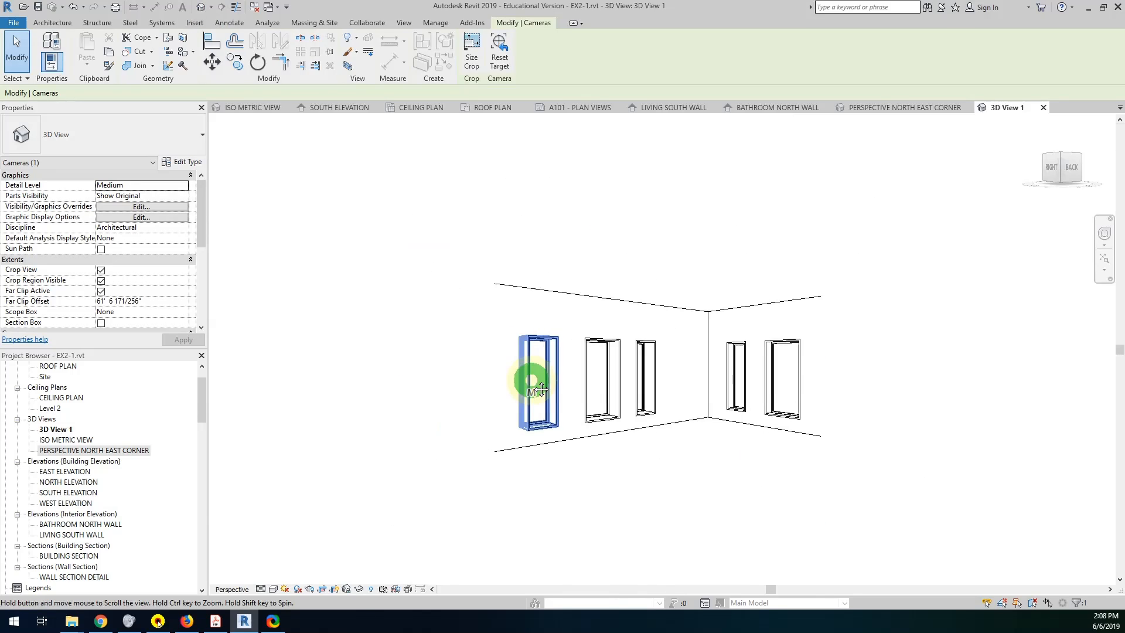
{"action": "left_click_drag", "start_coordinate": [495, 359], "coordinate": [366, 363]}
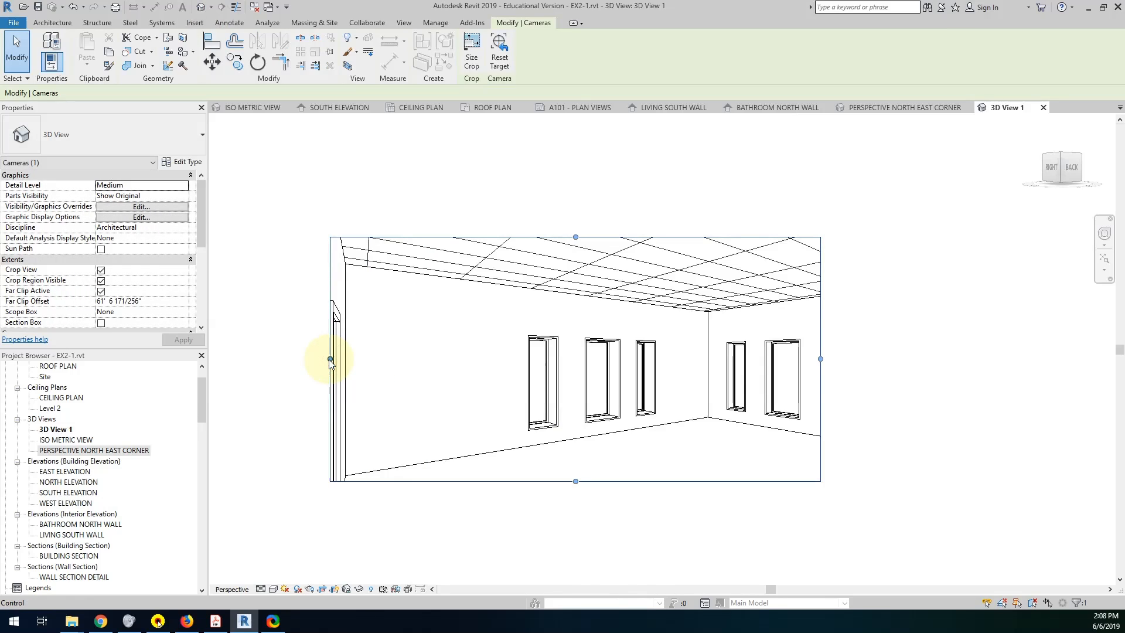
{"action": "left_click_drag", "start_coordinate": [820, 358], "coordinate": [907, 358]}
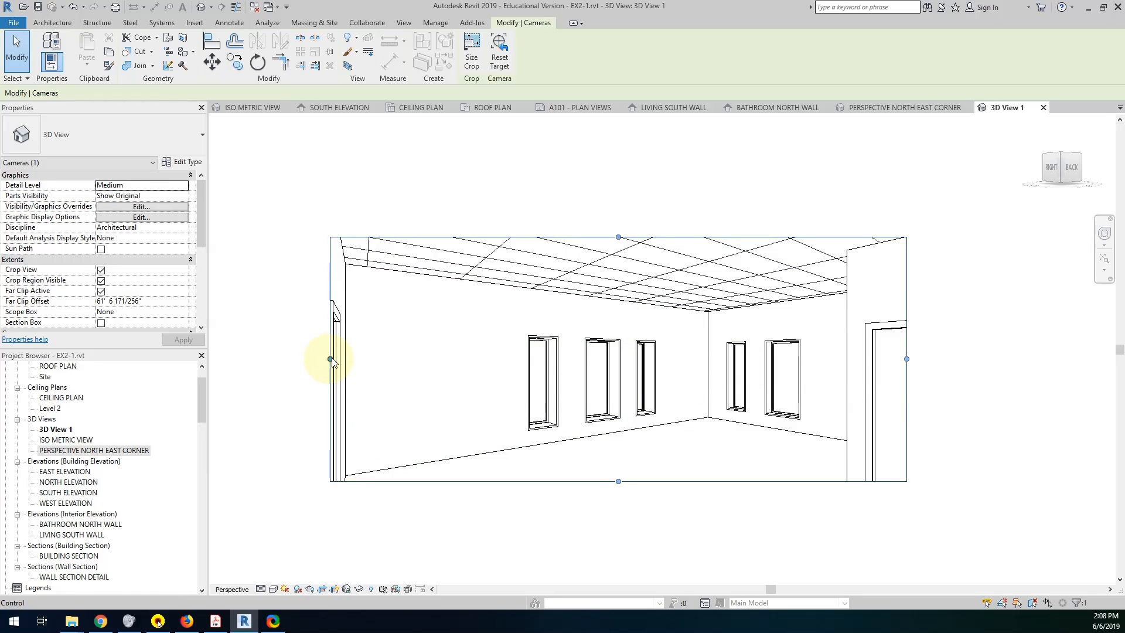
{"action": "left_click_drag", "start_coordinate": [330, 359], "coordinate": [318, 359]}
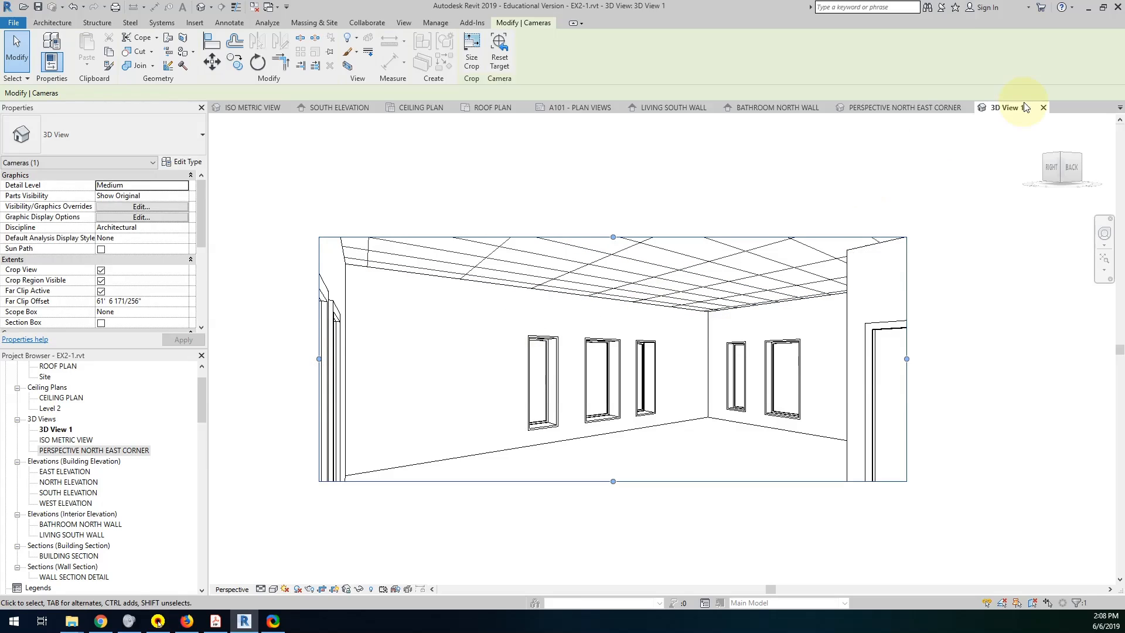
Rename the living room camera view 3D View 1 as PERSPECTIVE LIVING ROOM SOUTH WALL.
{"action": "left_click", "coordinate": [63, 432]}
{"action": "left_click", "coordinate": [63, 431]}
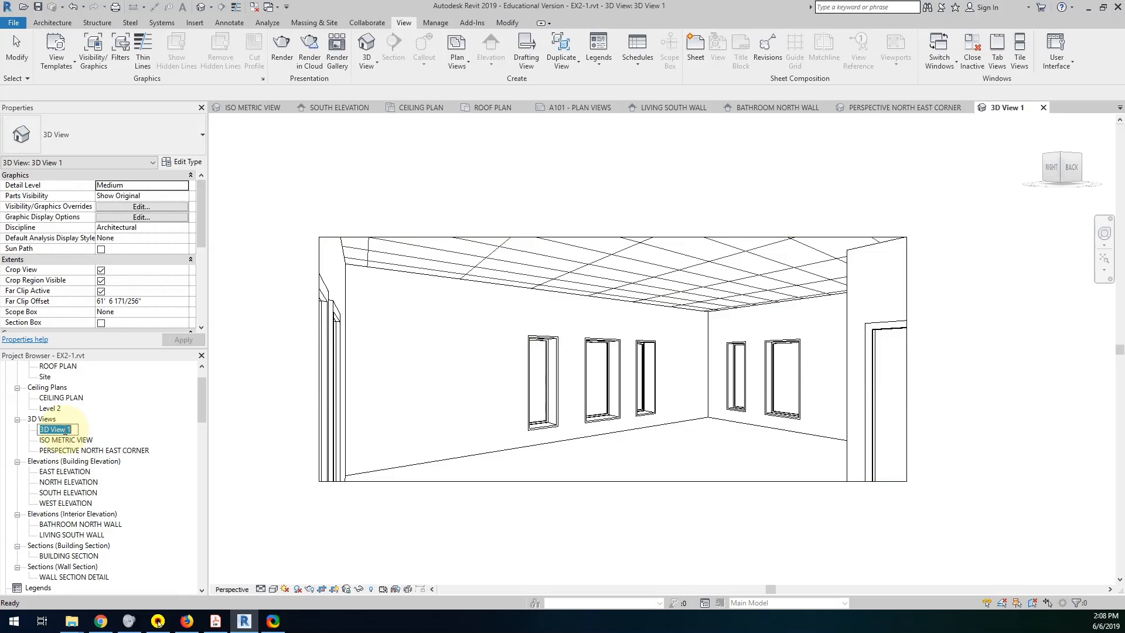
{"action": "type", "text": "PERSPECT"}
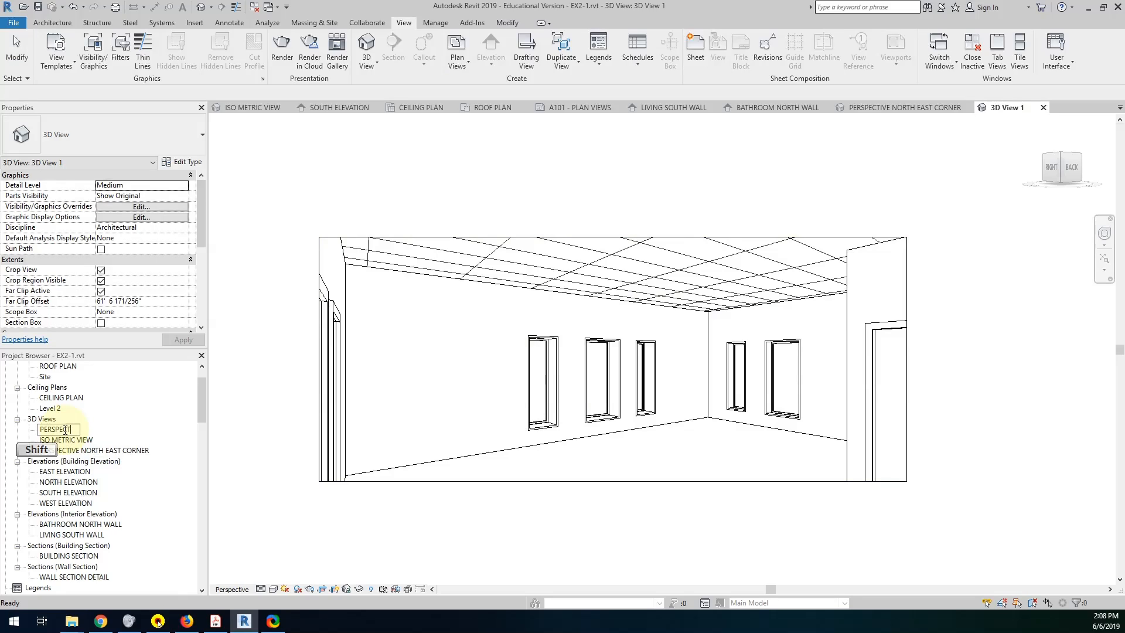
{"action": "type", "text": "IVE LIVING RO"}
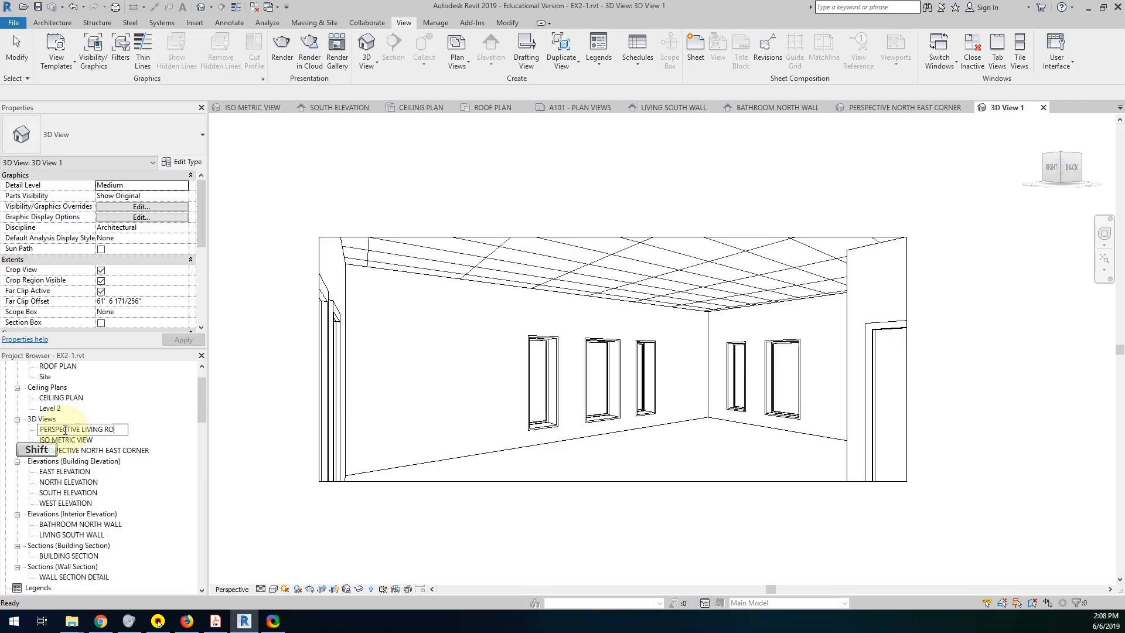
{"action": "type", "text": "SOUTH WALL"}
{"action": "key", "text": "Return"}
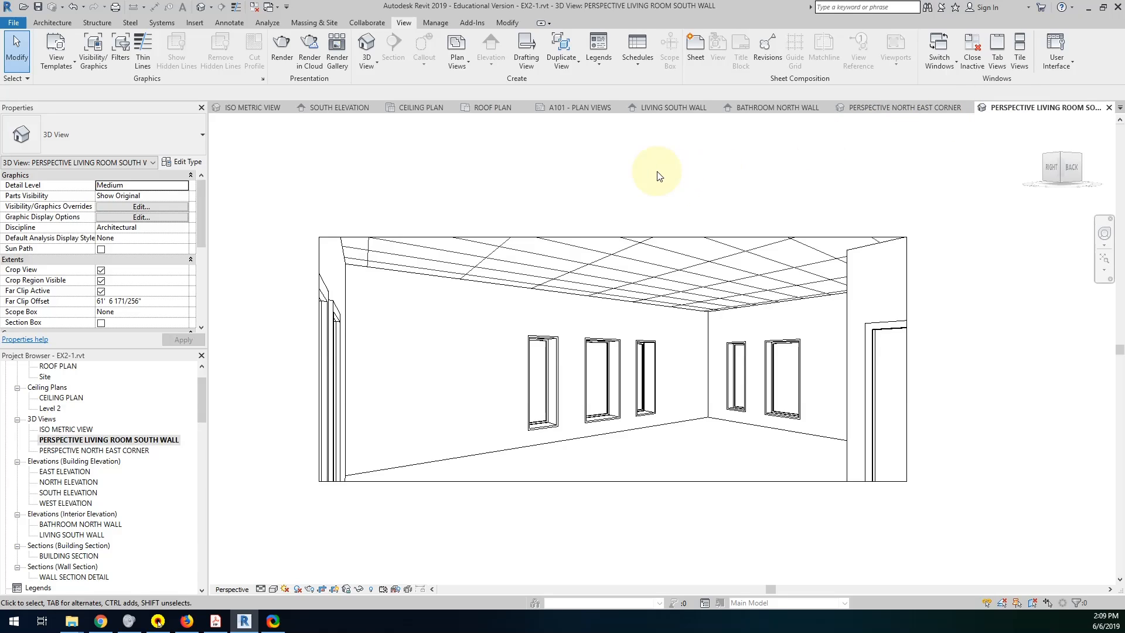
Close all inactive views and open the sheet A101 - PLAN VIEWS.
{"action": "left_click", "coordinate": [254, 7]}
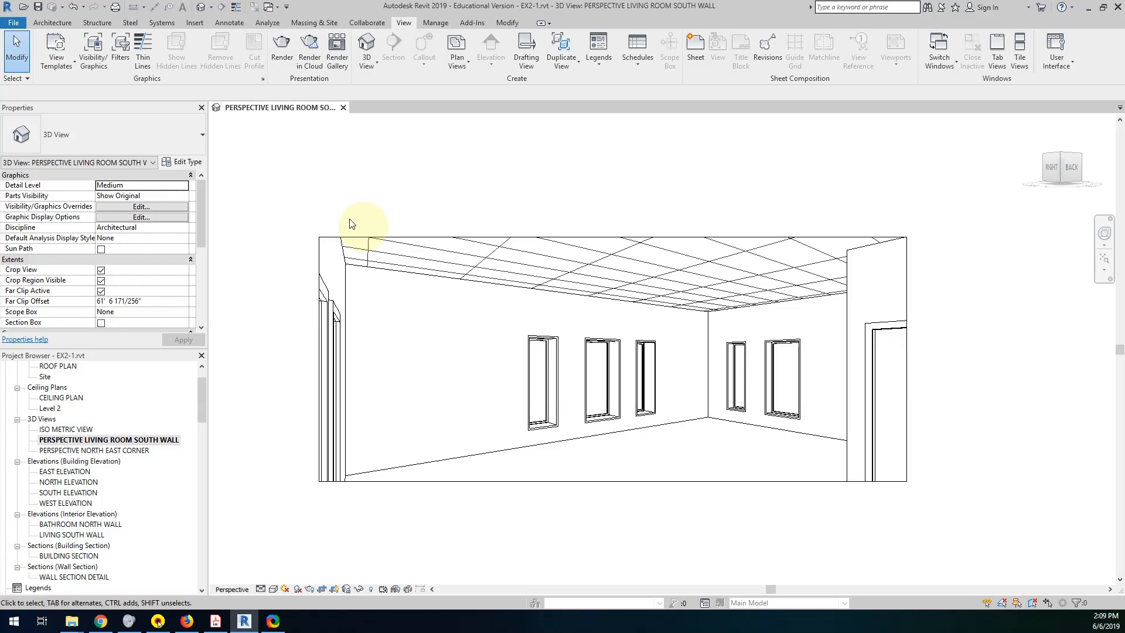
{"action": "mouse_move", "coordinate": [201, 409]}
{"action": "left_mouse_down"}
{"action": "mouse_move", "coordinate": [202, 493]}
{"action": "mouse_move", "coordinate": [194, 398]}
{"action": "mouse_move", "coordinate": [191, 490]}
{"action": "mouse_move", "coordinate": [191, 436]}
{"action": "left_mouse_up"}
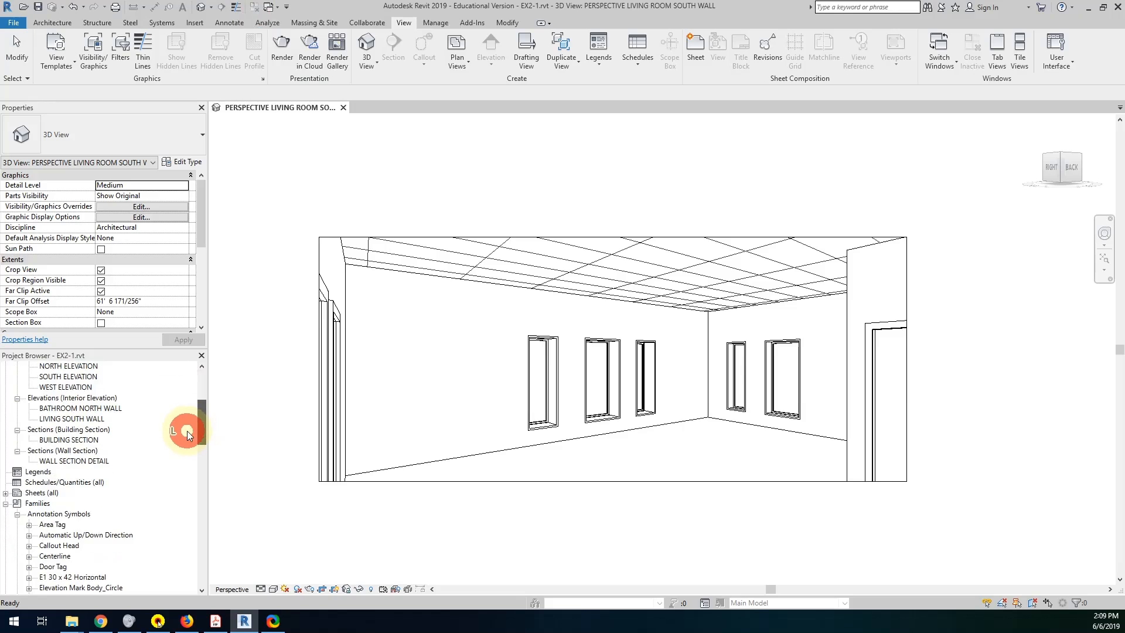
{"action": "left_click", "coordinate": [5, 494]}
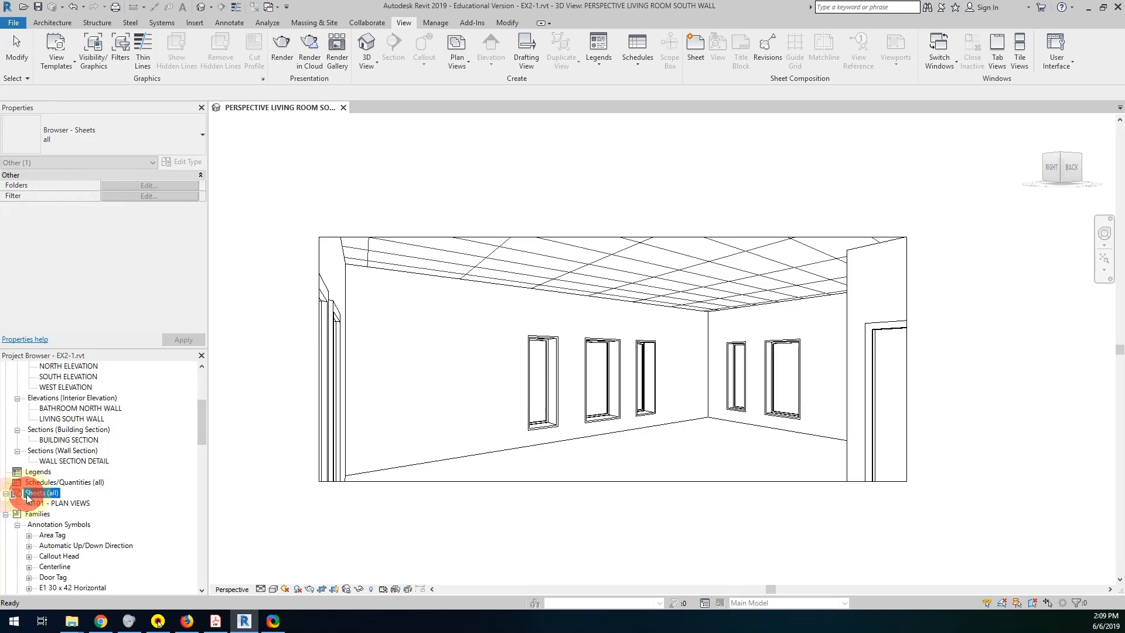
{"action": "double_click", "coordinate": [64, 504]}
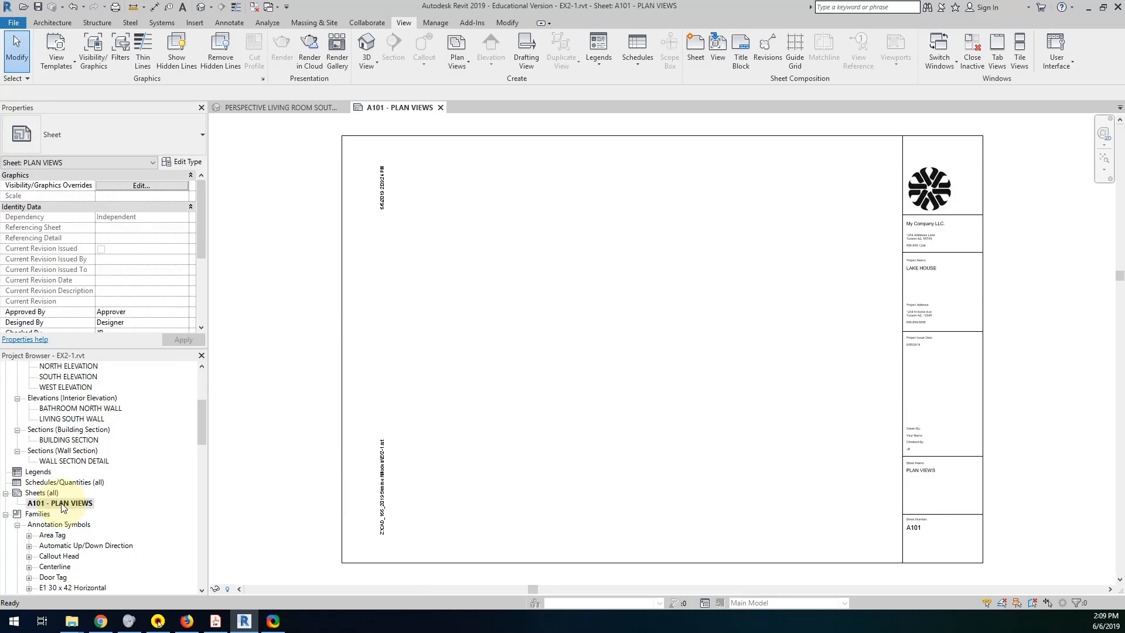
Create two new sheets using the Title Block Arch D titleblock.
{"action": "right_click", "coordinate": [44, 492]}
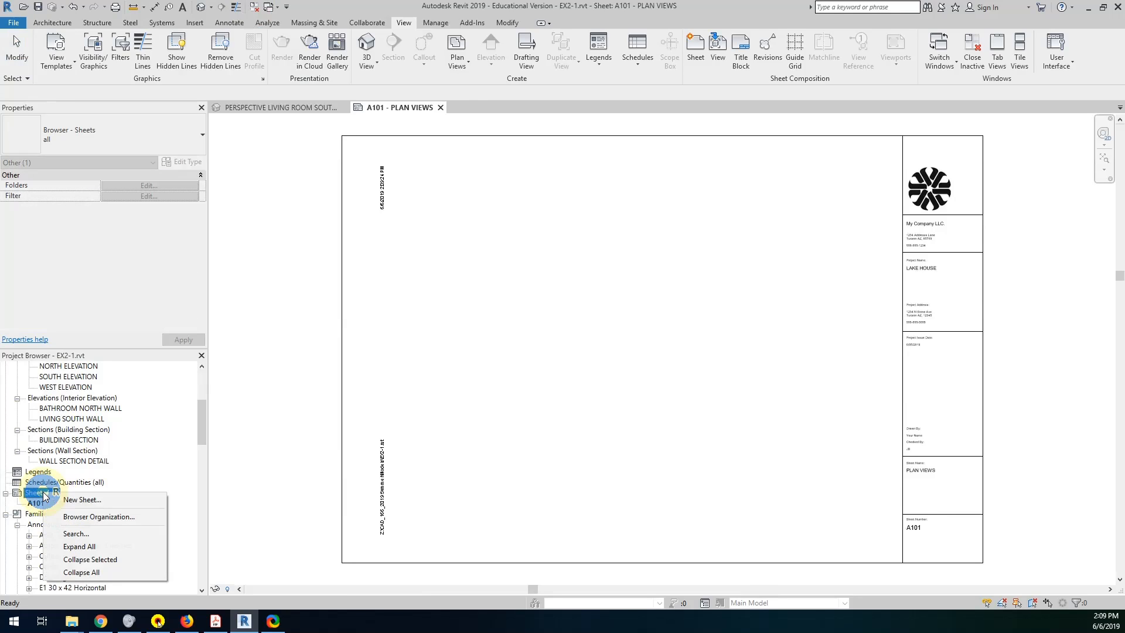
{"action": "left_click", "coordinate": [70, 500]}
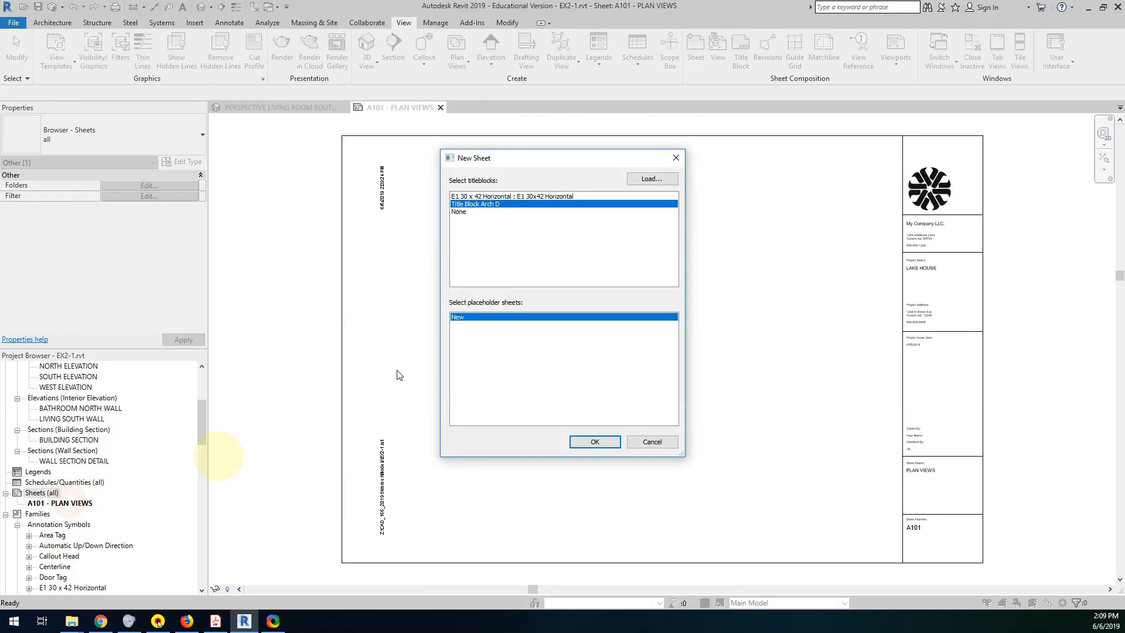
{"action": "left_click", "coordinate": [489, 204]}
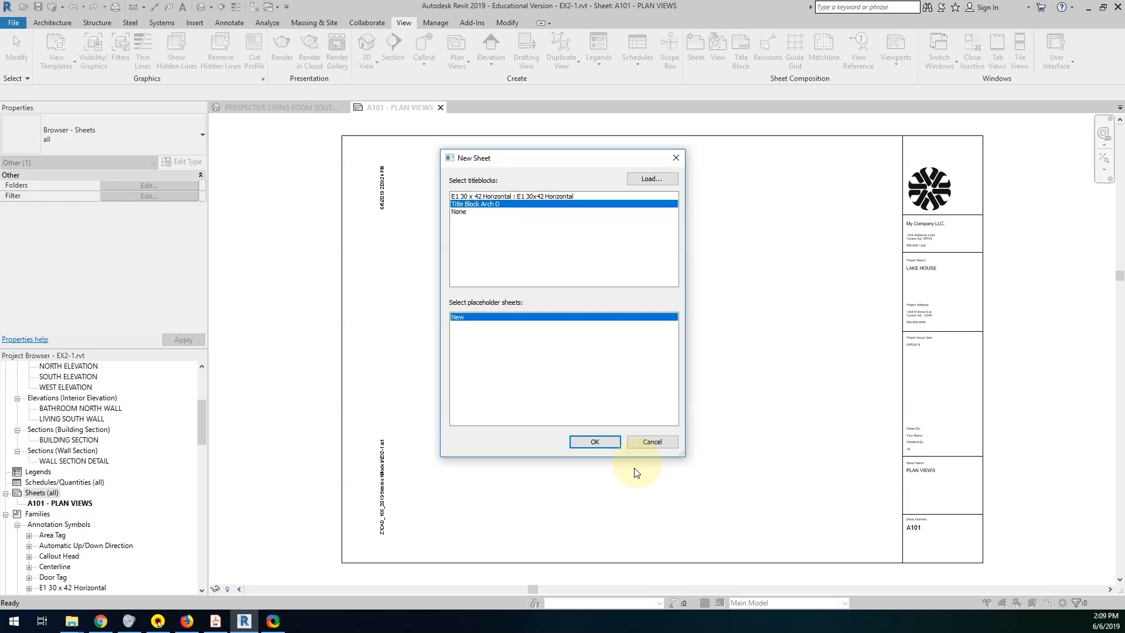
{"action": "left_click", "coordinate": [595, 442]}
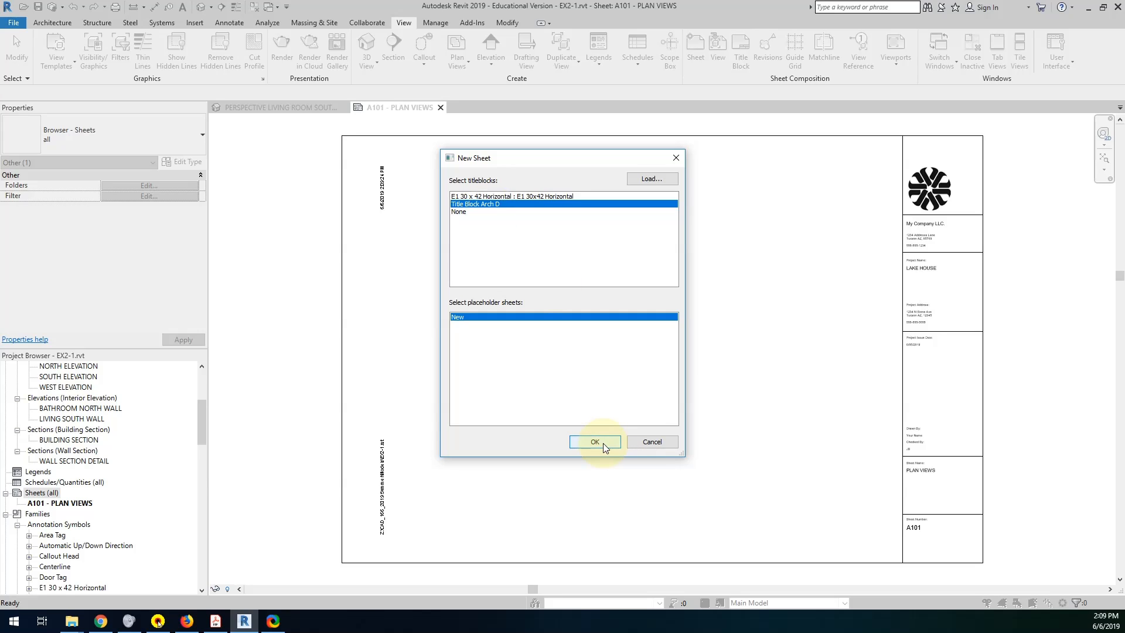
{"action": "right_click", "coordinate": [26, 495]}
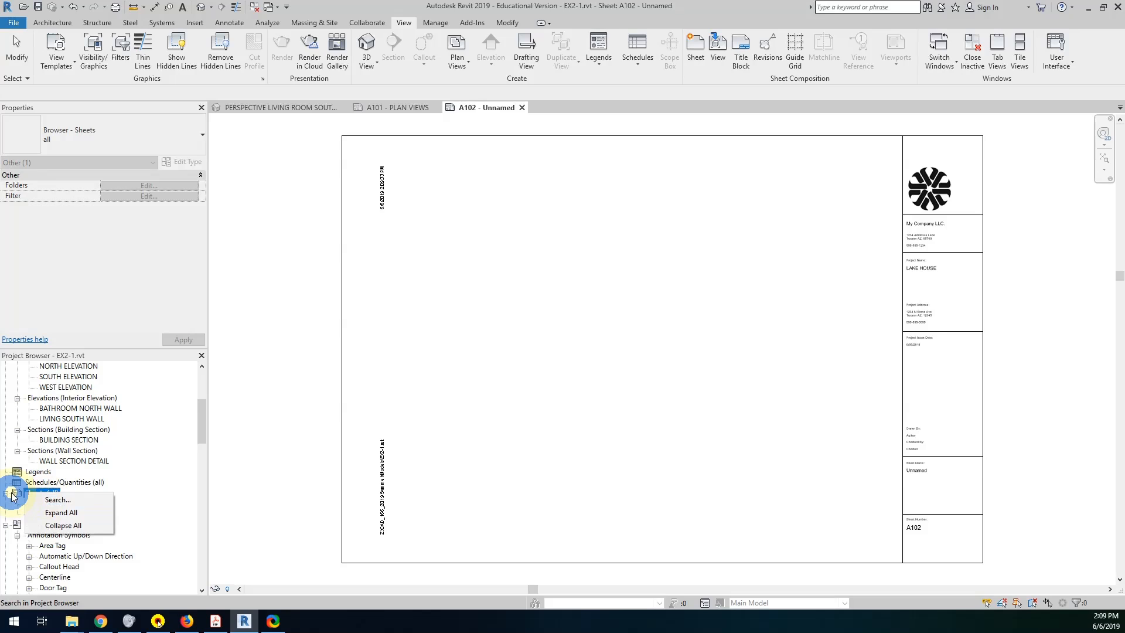
{"action": "right_click", "coordinate": [18, 496]}
{"action": "left_click", "coordinate": [35, 500]}
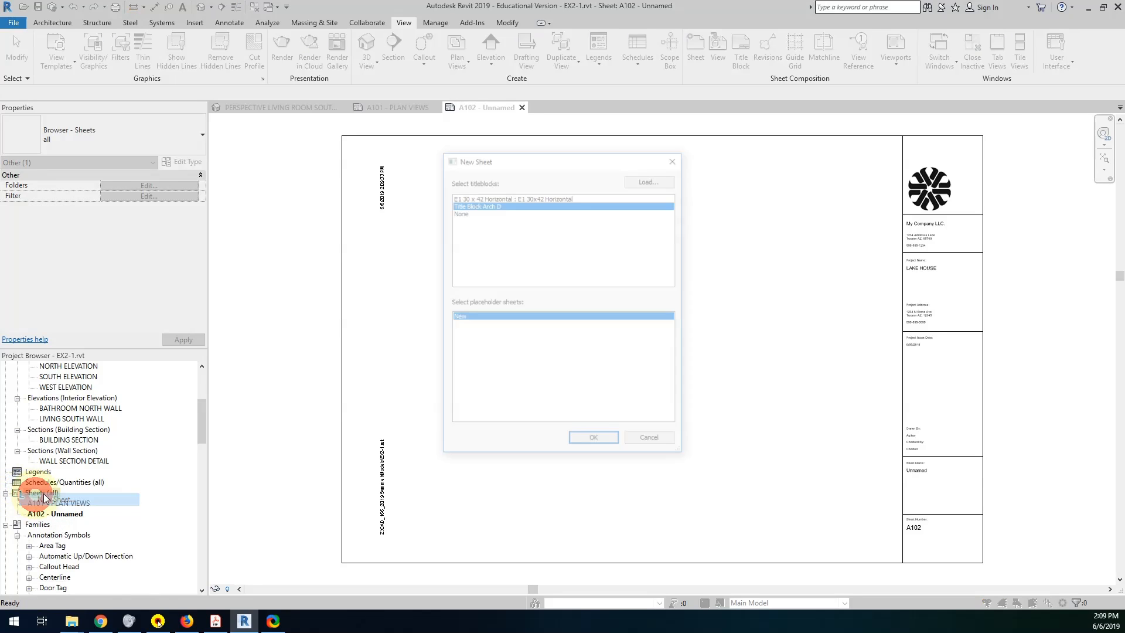
{"action": "left_click", "coordinate": [595, 442]}
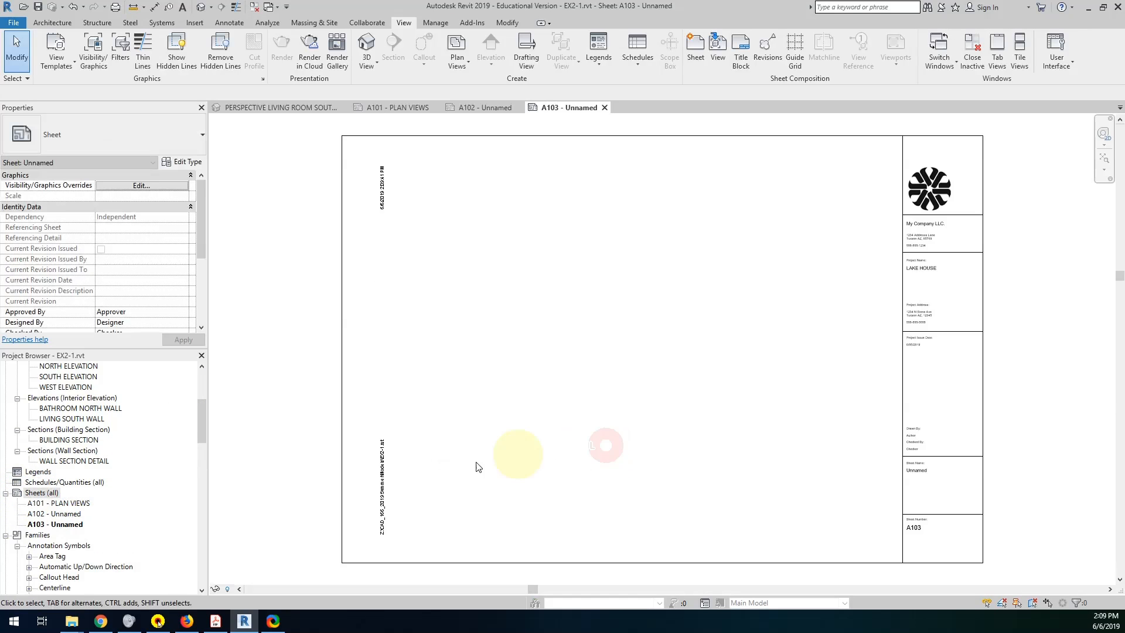
Check the required sheet titles in the Project 1 PDF and name sheet A102 SECTIONS AND ELEVATIONS.
{"action": "left_click", "coordinate": [66, 514]}
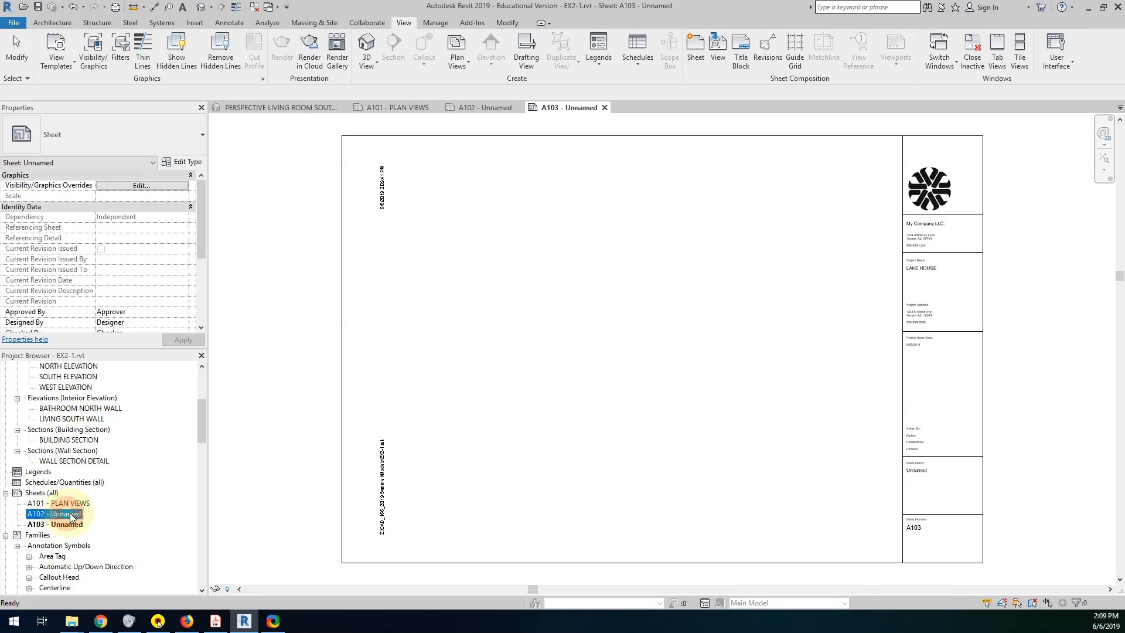
{"action": "left_click", "coordinate": [66, 514]}
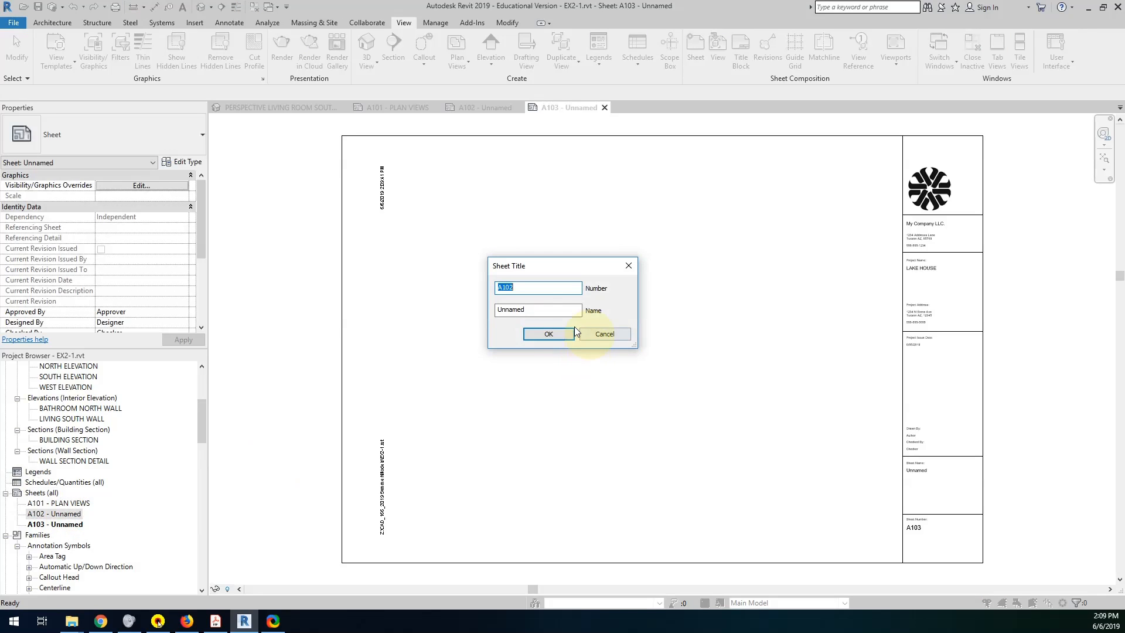
{"action": "left_click", "coordinate": [221, 625]}
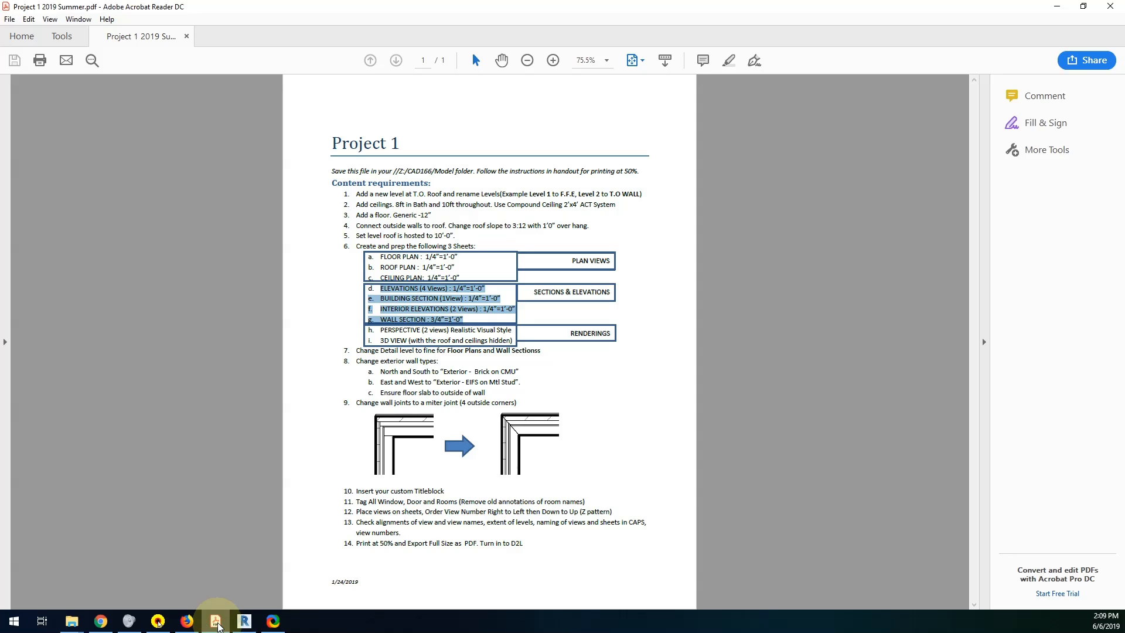
{"action": "left_click", "coordinate": [216, 624]}
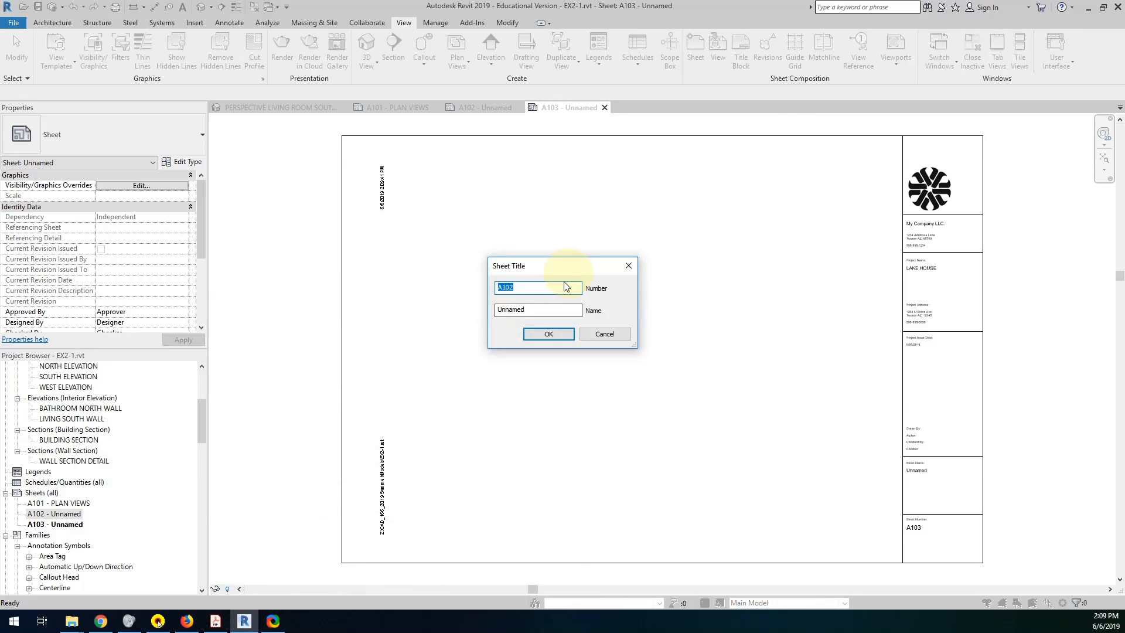
{"action": "double_click", "coordinate": [515, 310]}
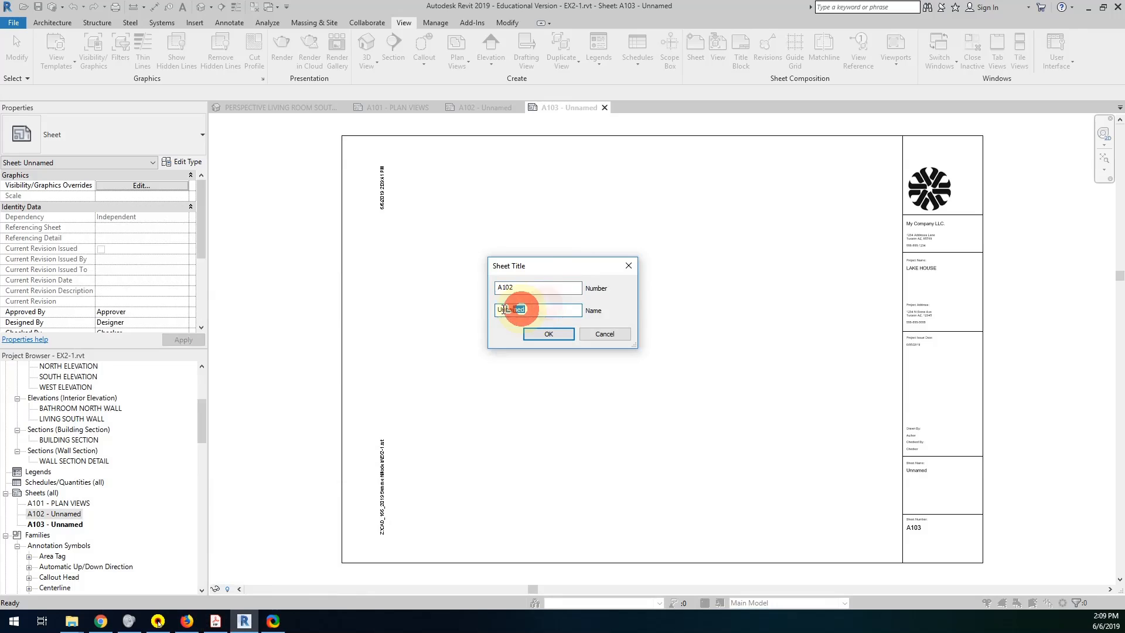
{"action": "type", "text": "SECTIONS AND ELEVATIONS"}
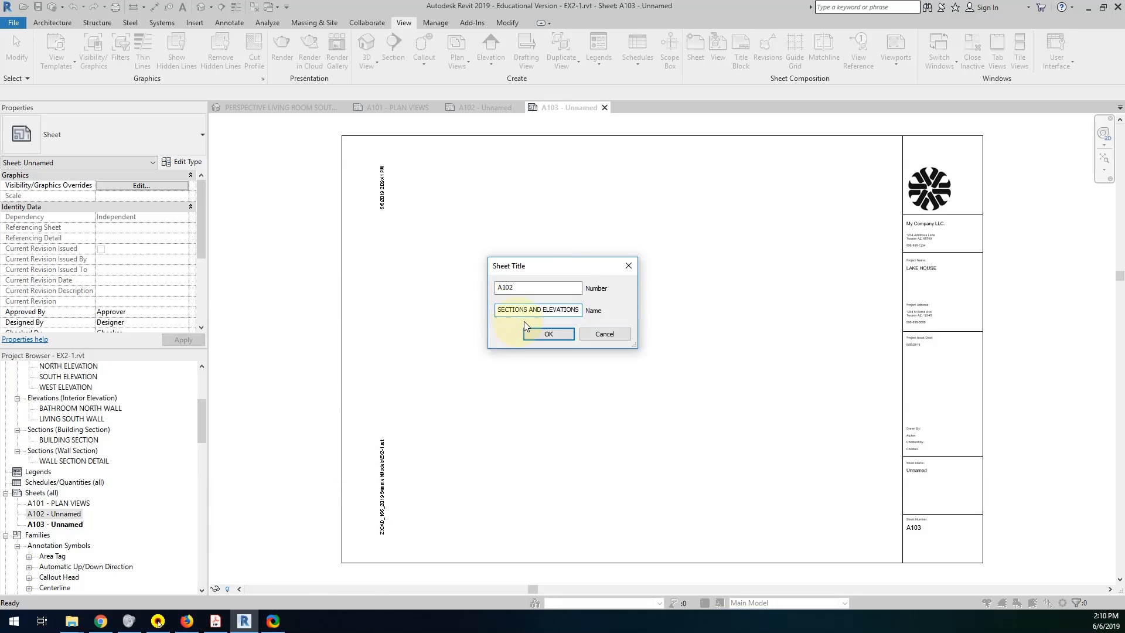
{"action": "left_click", "coordinate": [535, 338]}
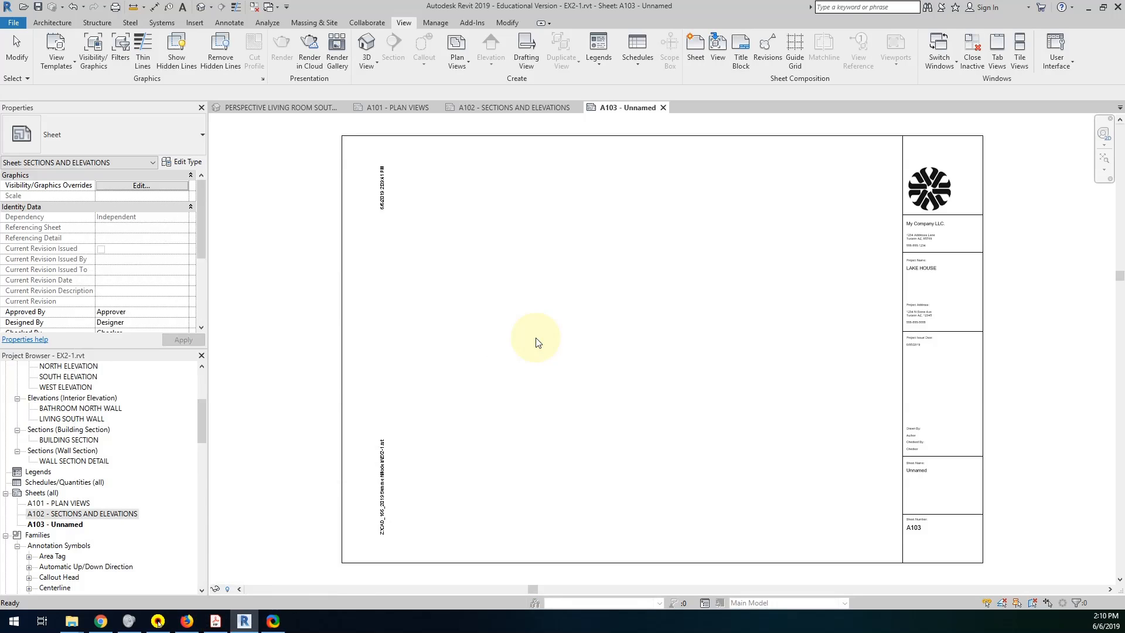
Open sheet A102 and enter the author's full name in the title block's Drawn By field.
{"action": "double_click", "coordinate": [82, 514]}
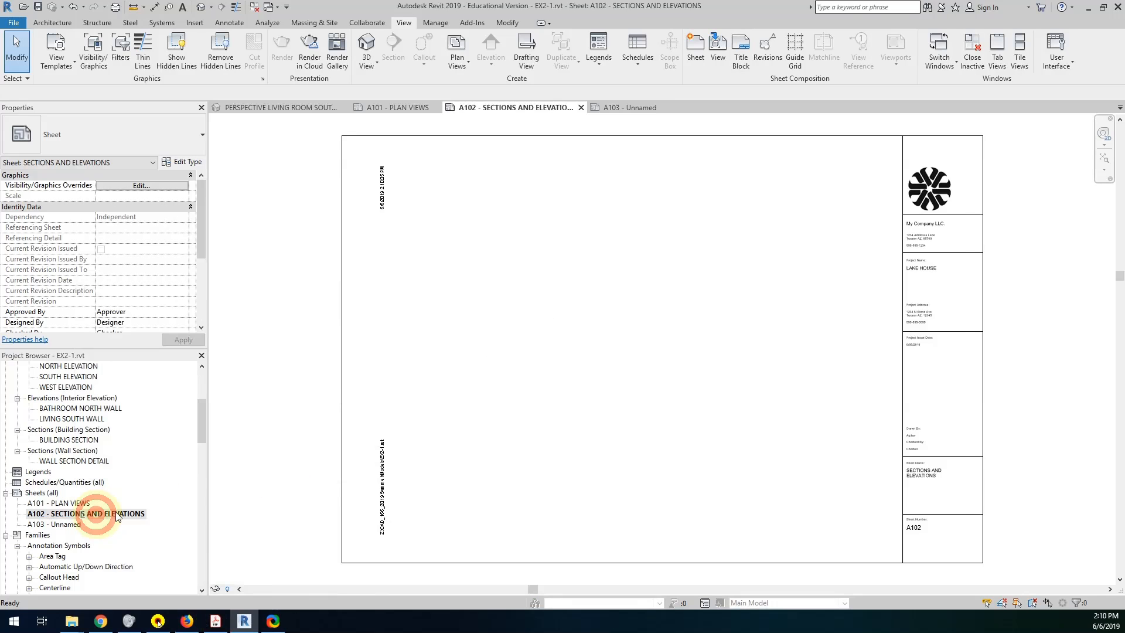
{"action": "scroll", "coordinate": [918, 445], "scroll_direction": "up", "scroll_amount": 5}
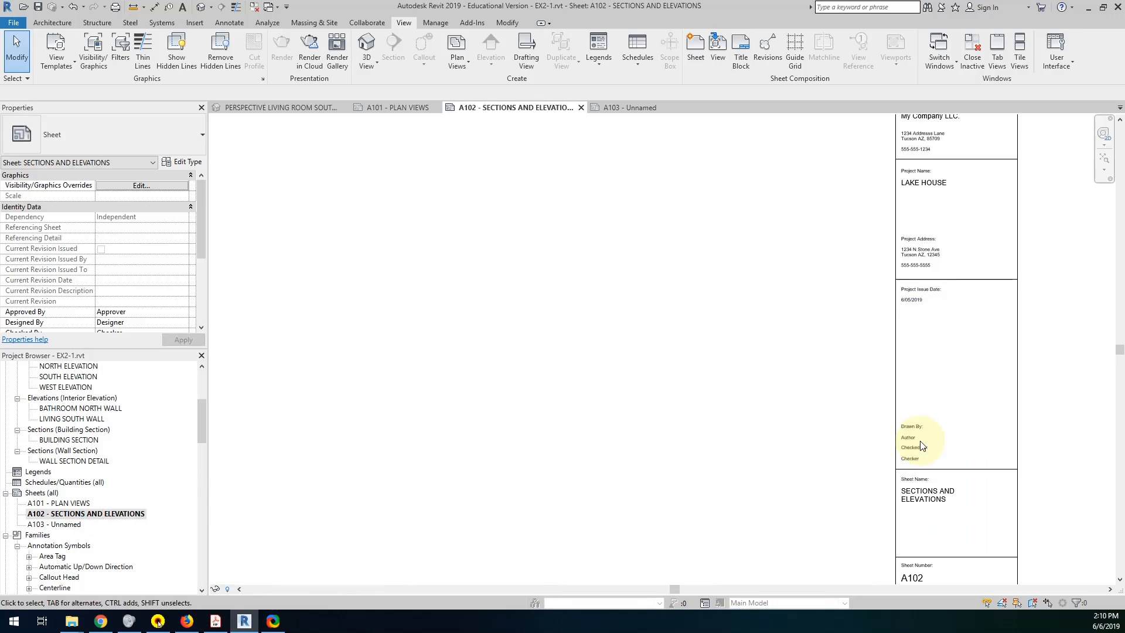
{"action": "left_click", "coordinate": [915, 441]}
{"action": "left_click", "coordinate": [914, 440]}
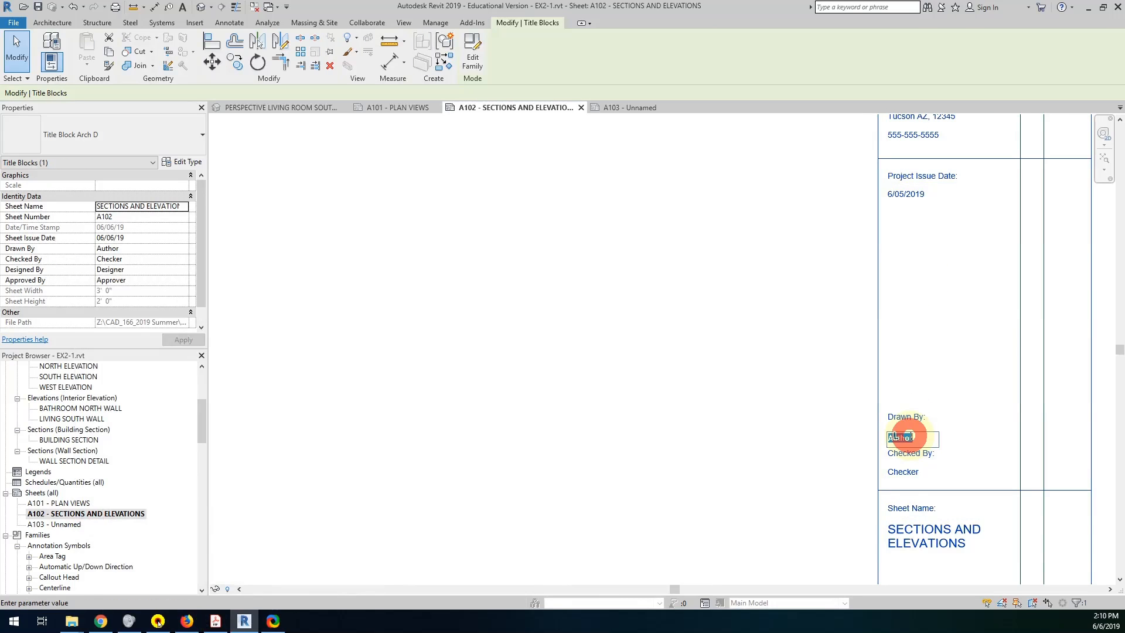
{"action": "key", "text": "shift"}
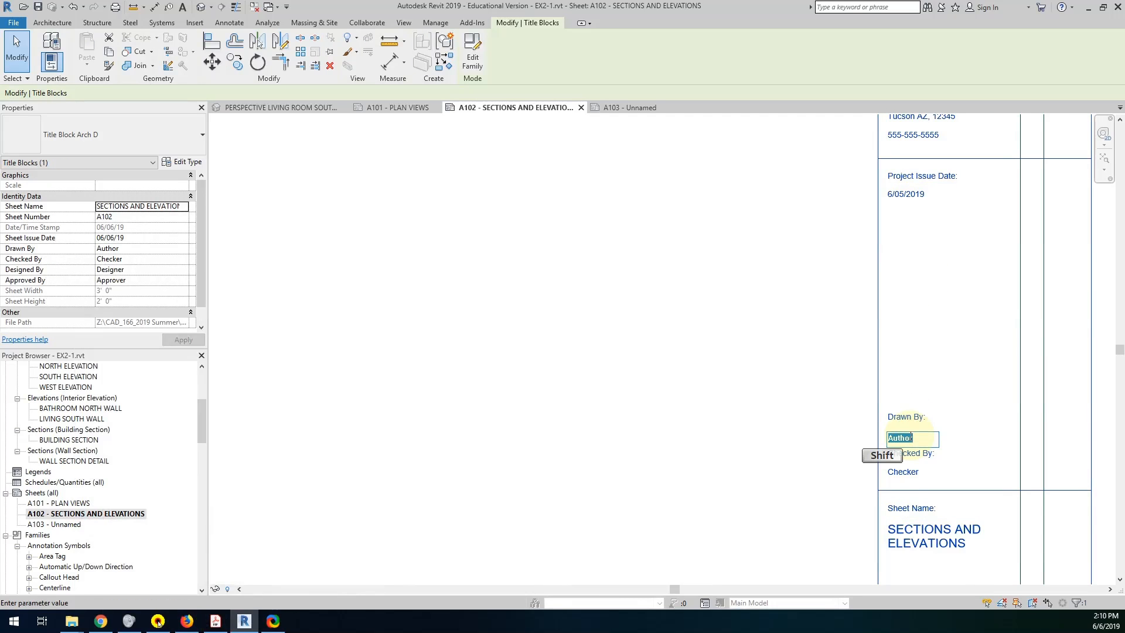
{"action": "type", "text": "Jo"}
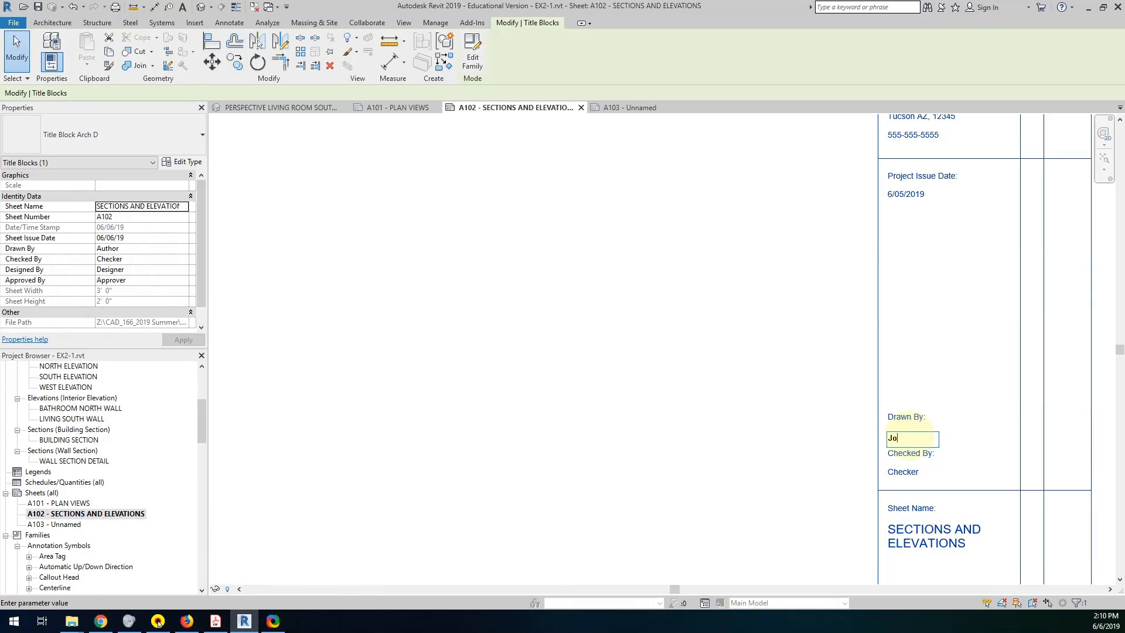
{"action": "type", "text": "e Brown"}
Enter the checker's initials in the Checked By field of sheet A102's title block.
{"action": "left_click", "coordinate": [911, 467]}
{"action": "left_click", "coordinate": [911, 469]}
{"action": "key", "text": "shift"}
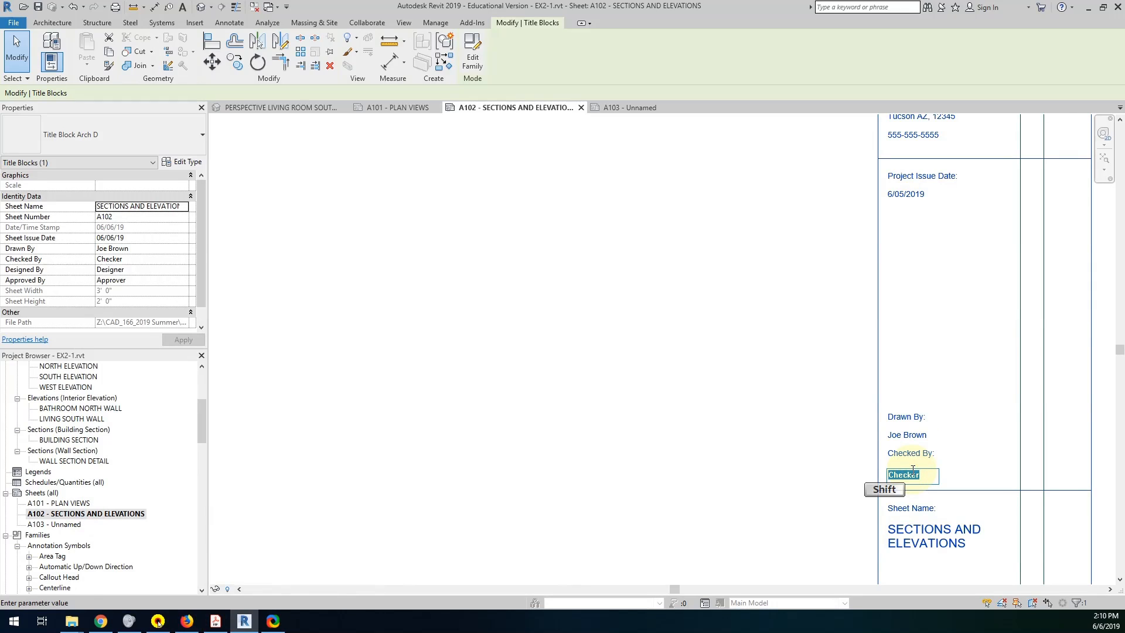
{"action": "type", "text": "JB"}
{"action": "left_click", "coordinate": [852, 468]}
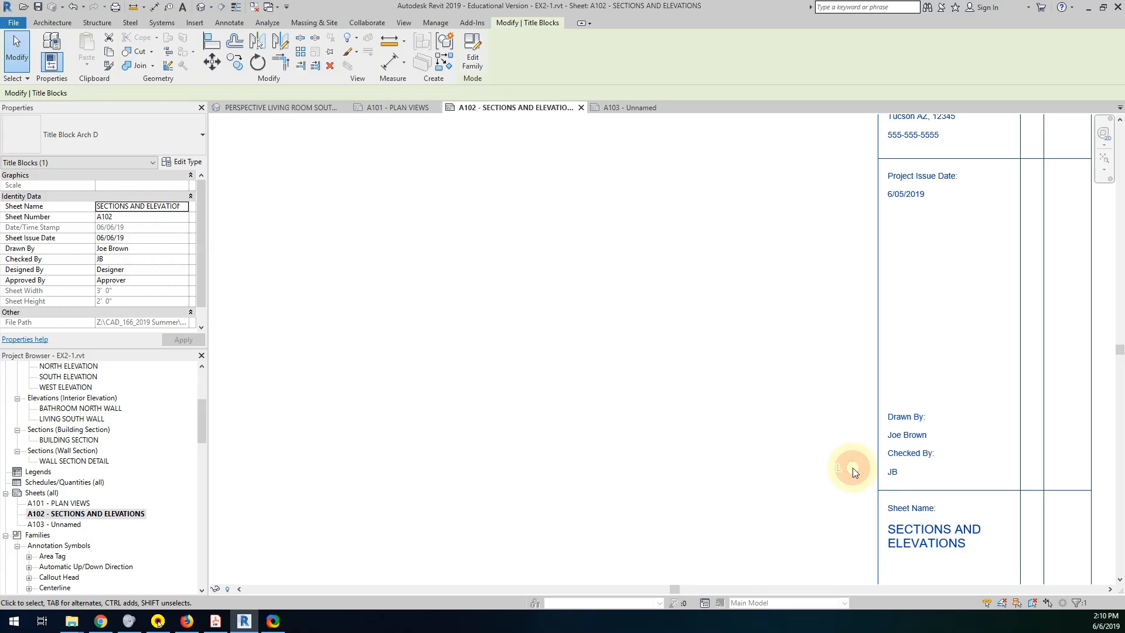
{"action": "scroll", "coordinate": [852, 468], "scroll_direction": "down", "scroll_amount": 1}
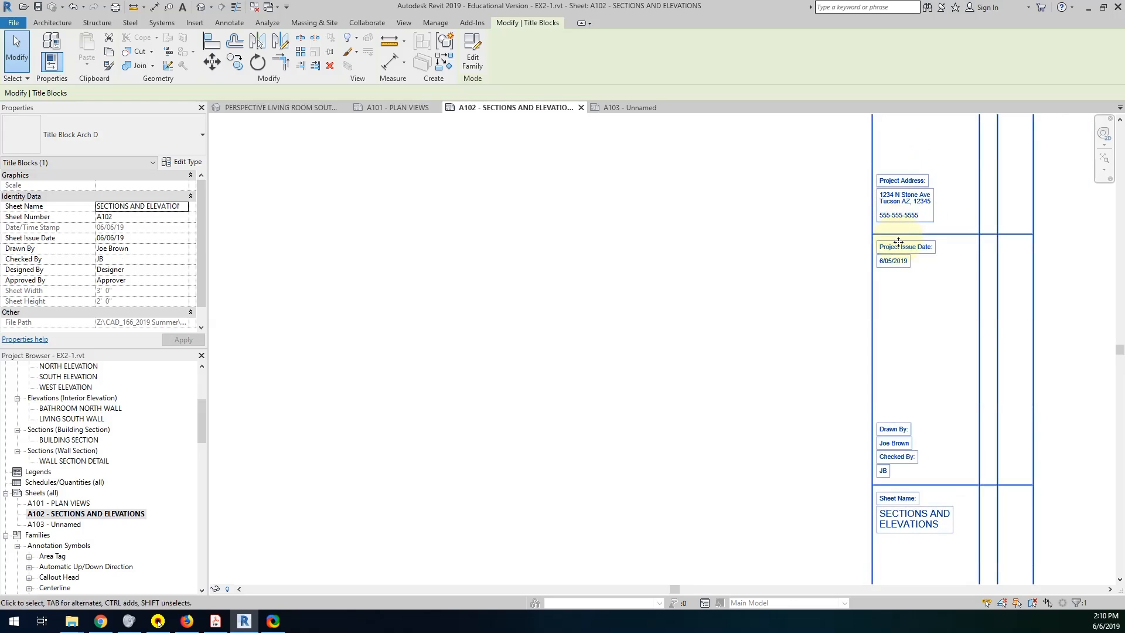
{"action": "middle_click_drag", "start_coordinate": [873, 427], "coordinate": [891, 534]}
{"action": "middle_click_drag", "start_coordinate": [800, 343], "coordinate": [794, 294]}
{"action": "middle_click_drag", "start_coordinate": [763, 467], "coordinate": [813, 265]}
{"action": "middle_click_drag", "start_coordinate": [819, 373], "coordinate": [880, 403]}
Consult the Project 1 PDF for the third sheet's contents and name sheet A103 RENDERINGS AND PERSPECTIVES.
{"action": "left_click", "coordinate": [57, 524]}
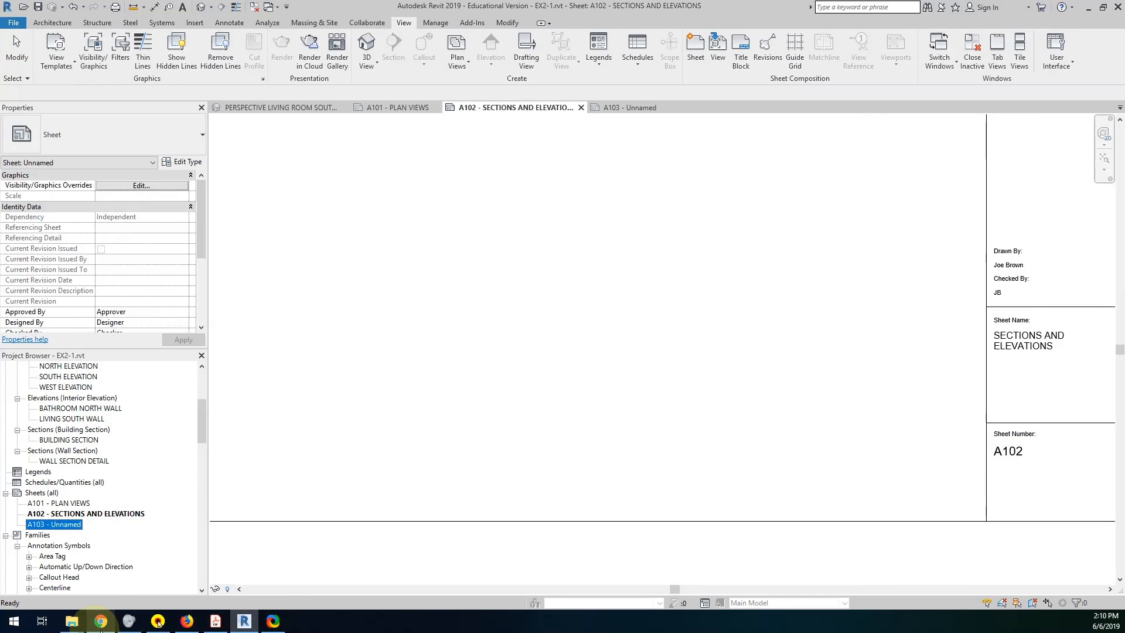
{"action": "left_click", "coordinate": [215, 621]}
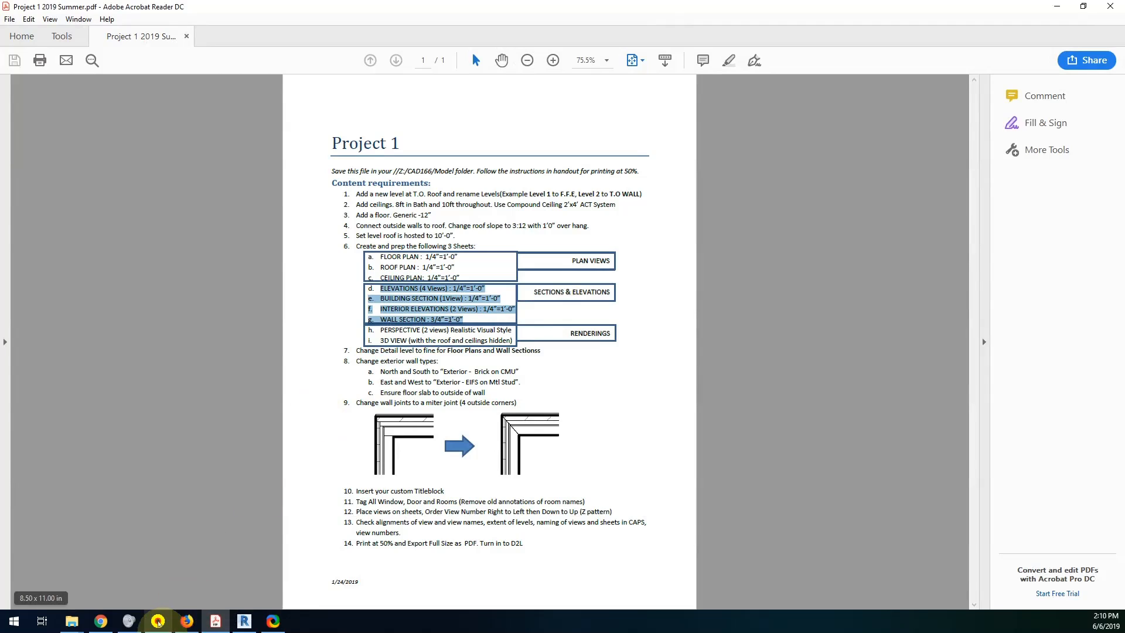
{"action": "left_click", "coordinate": [236, 624]}
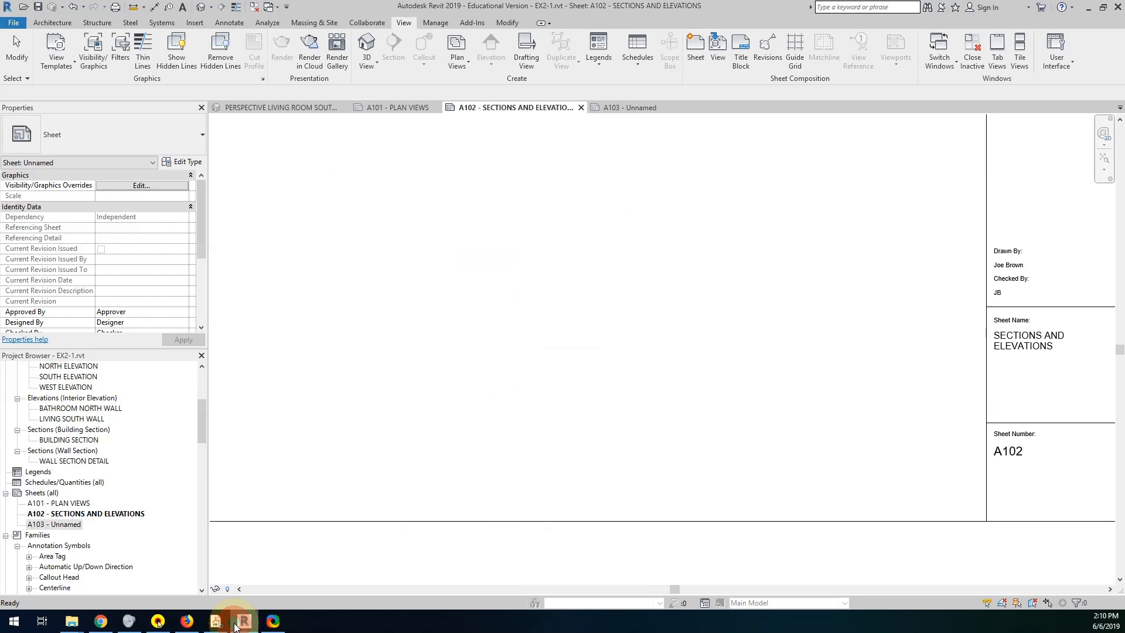
{"action": "left_click", "coordinate": [70, 526]}
{"action": "key", "text": "F2"}
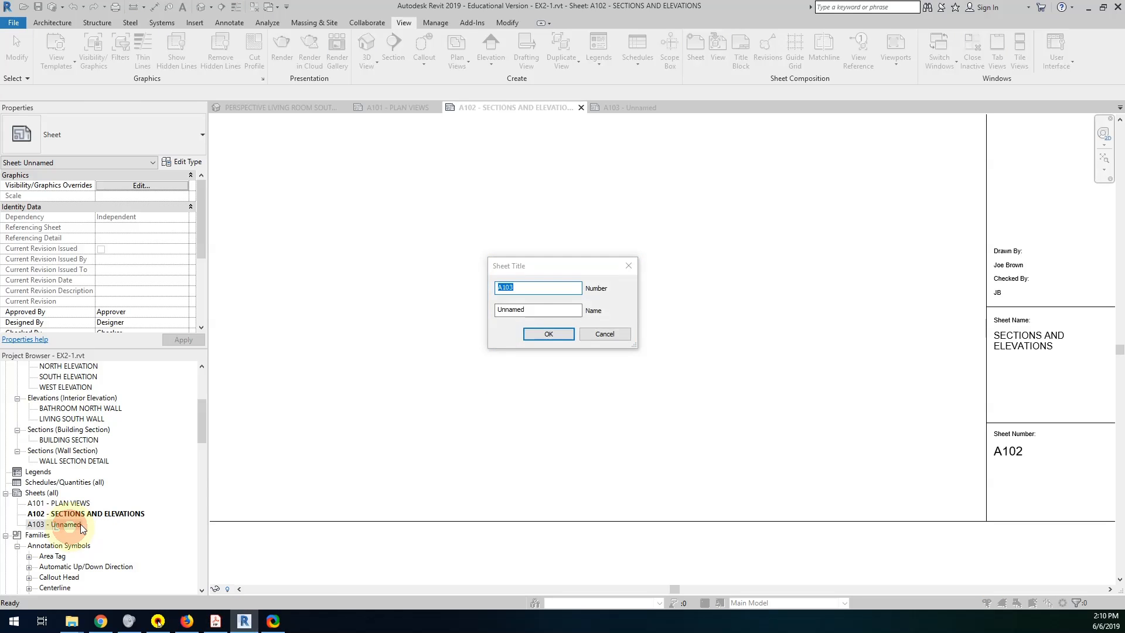
{"action": "left_click_drag", "start_coordinate": [534, 308], "coordinate": [445, 310]}
{"action": "type", "text": "RE"}
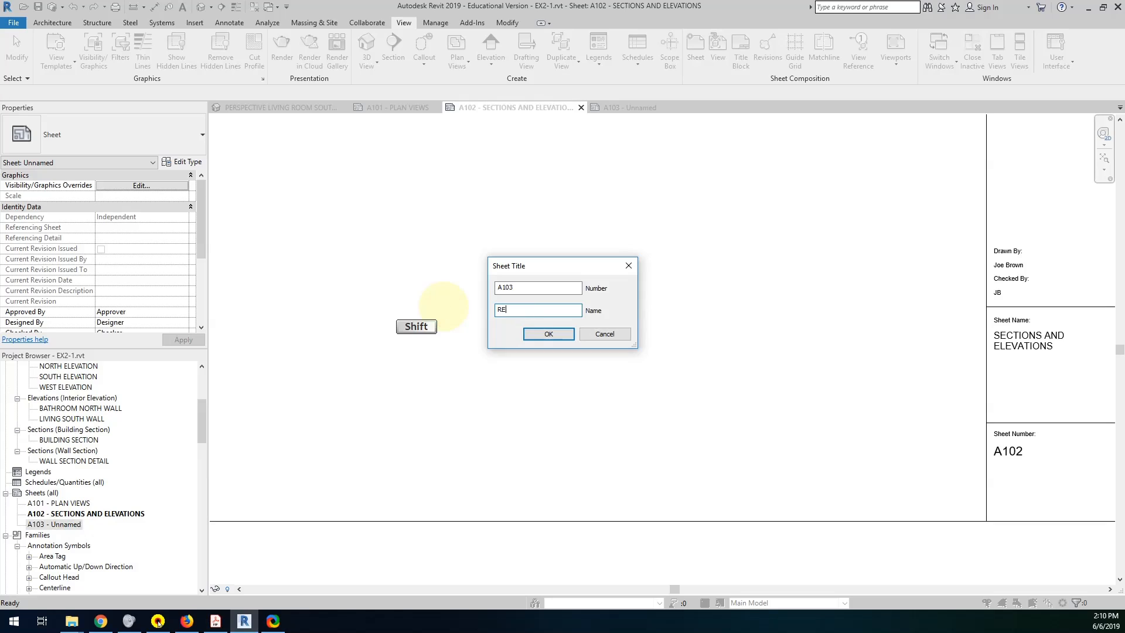
{"action": "type", "text": "NDERINGS AND SPE"}
{"action": "key", "text": "BackSpace"}
{"action": "key", "text": "BackSpace"}
{"action": "key", "text": "BackSpace"}
{"action": "type", "text": "PERSPECTIVES"}
{"action": "left_click", "coordinate": [551, 338]}
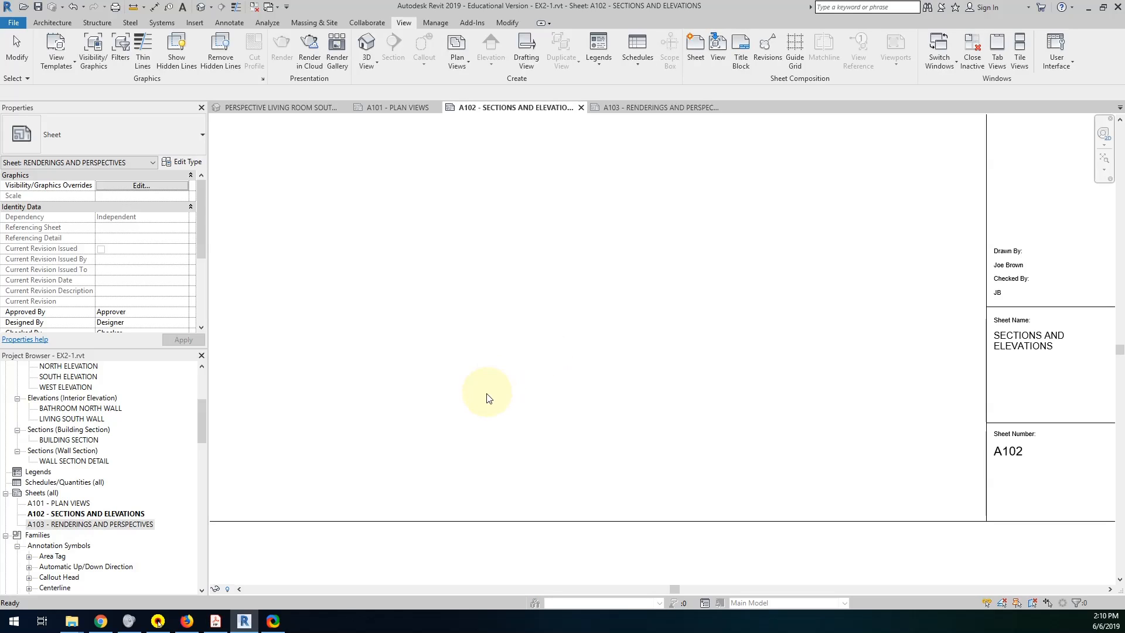
Open sheet A103 and look over its title block and layout.
{"action": "double_click", "coordinate": [110, 523]}
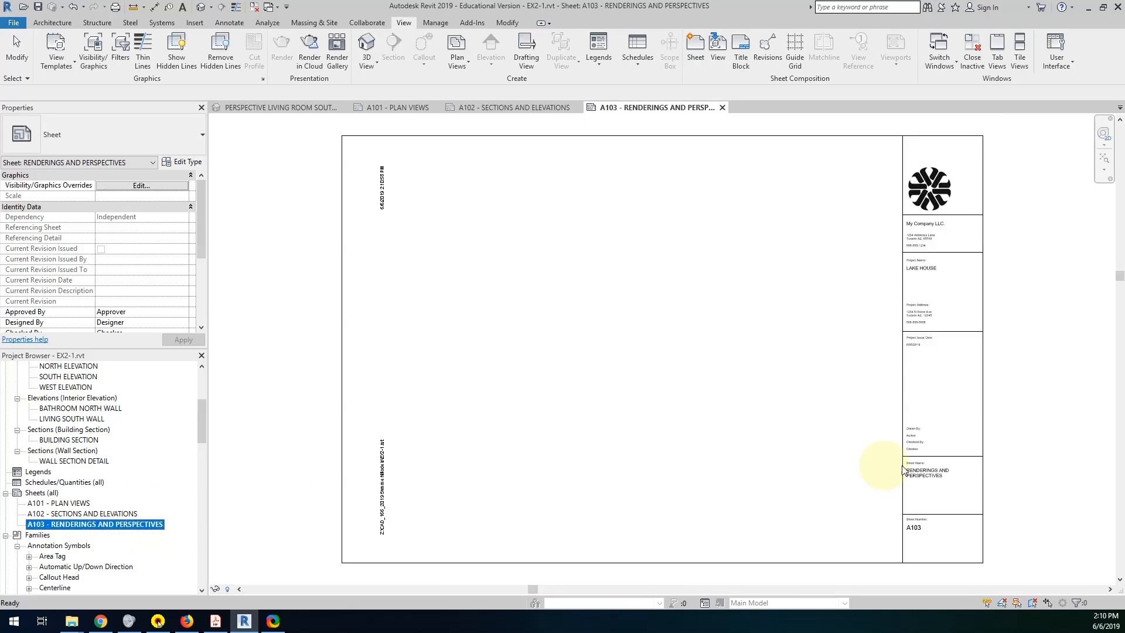
{"action": "scroll", "coordinate": [937, 462], "scroll_direction": "up", "scroll_amount": 3}
{"action": "scroll", "coordinate": [927, 479], "scroll_direction": "down", "scroll_amount": 5}
{"action": "middle_click_drag", "start_coordinate": [673, 409], "coordinate": [555, 394]}
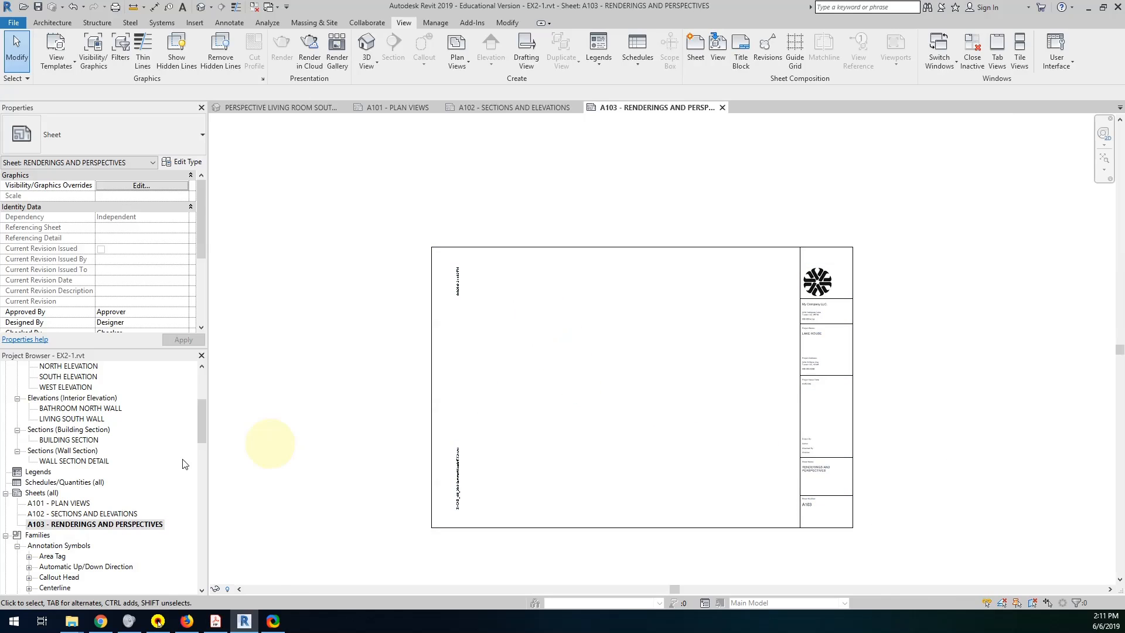
Open sheet A101 - PLAN VIEWS and place the FLOOR PLAN view with the cabin in the sheet's upper-left area.
{"action": "double_click", "coordinate": [69, 503]}
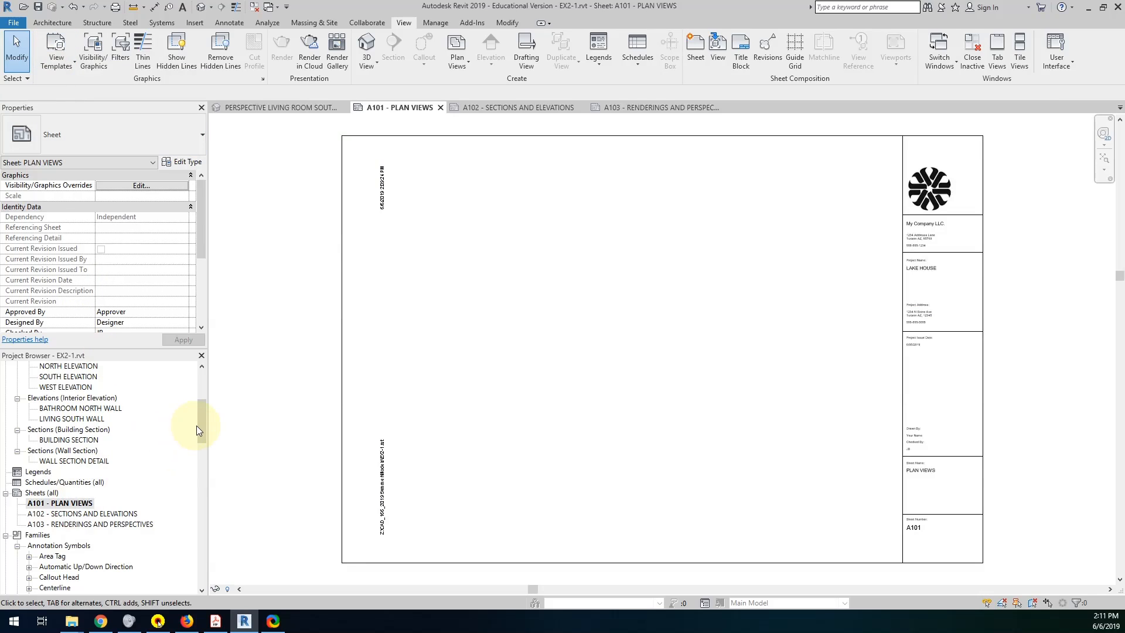
{"action": "left_click_drag", "start_coordinate": [197, 430], "coordinate": [205, 386]}
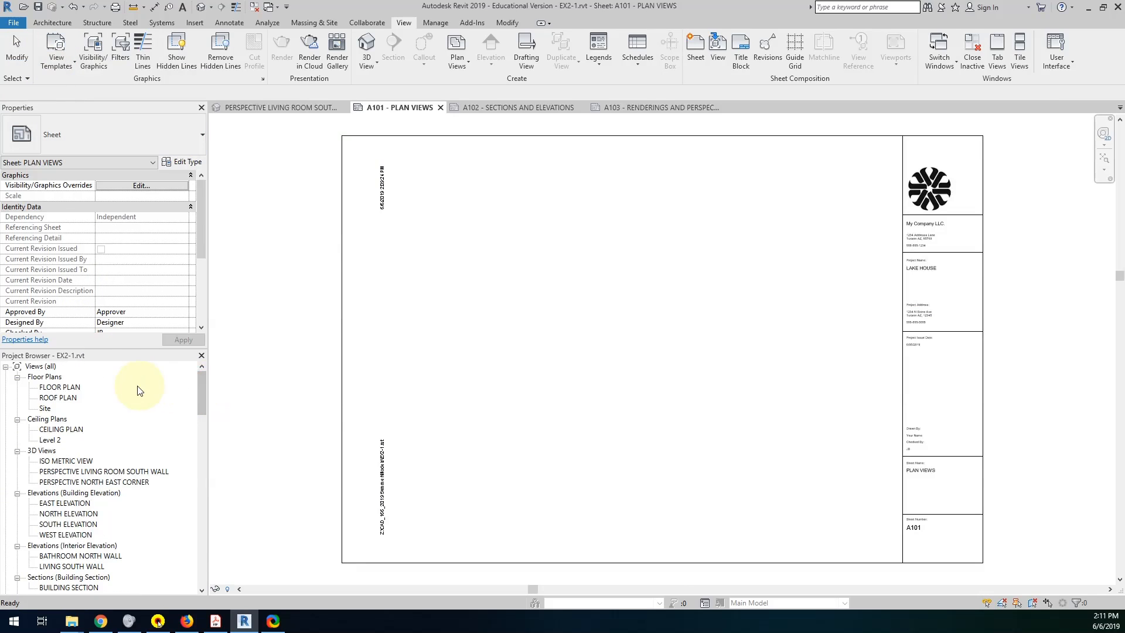
{"action": "left_click", "coordinate": [58, 388]}
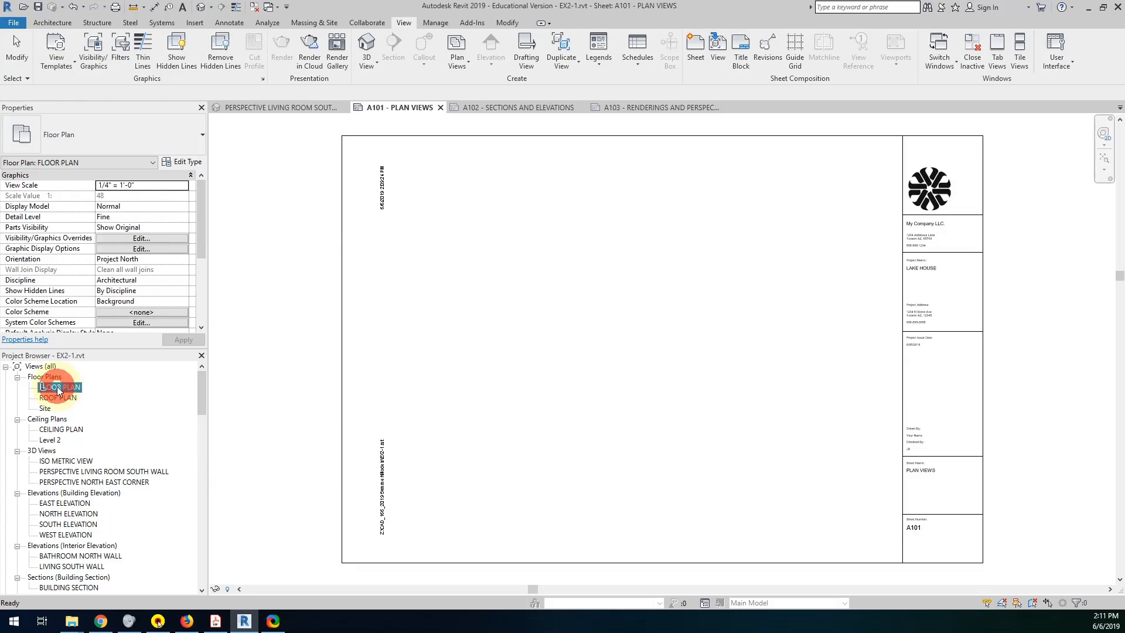
{"action": "left_click_drag", "start_coordinate": [42, 387], "coordinate": [622, 344]}
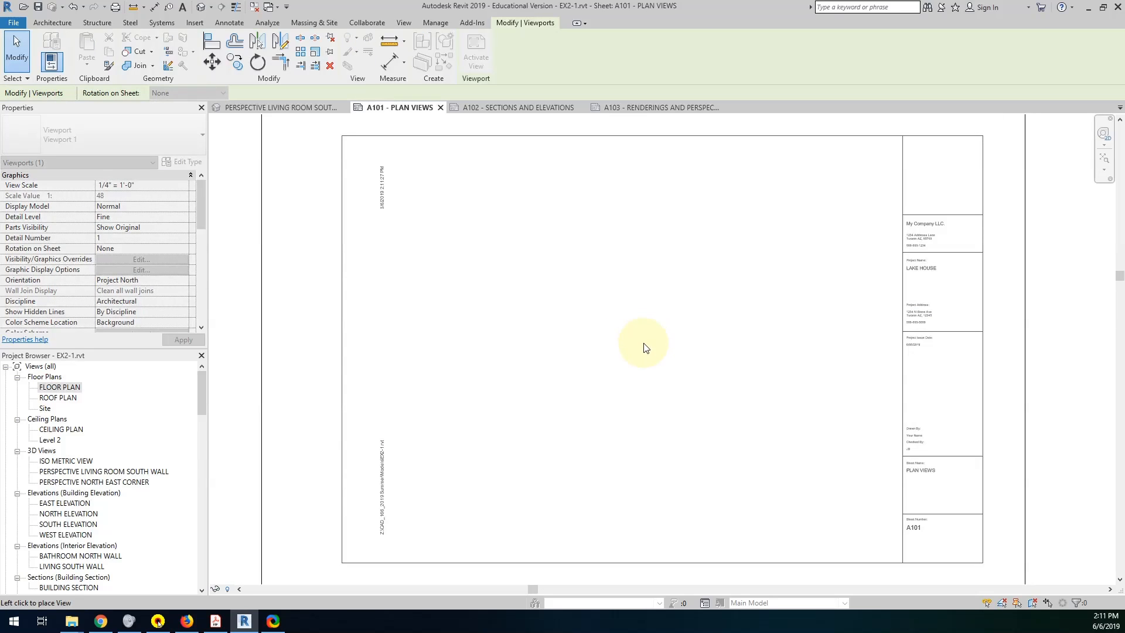
{"action": "left_click", "coordinate": [643, 343]}
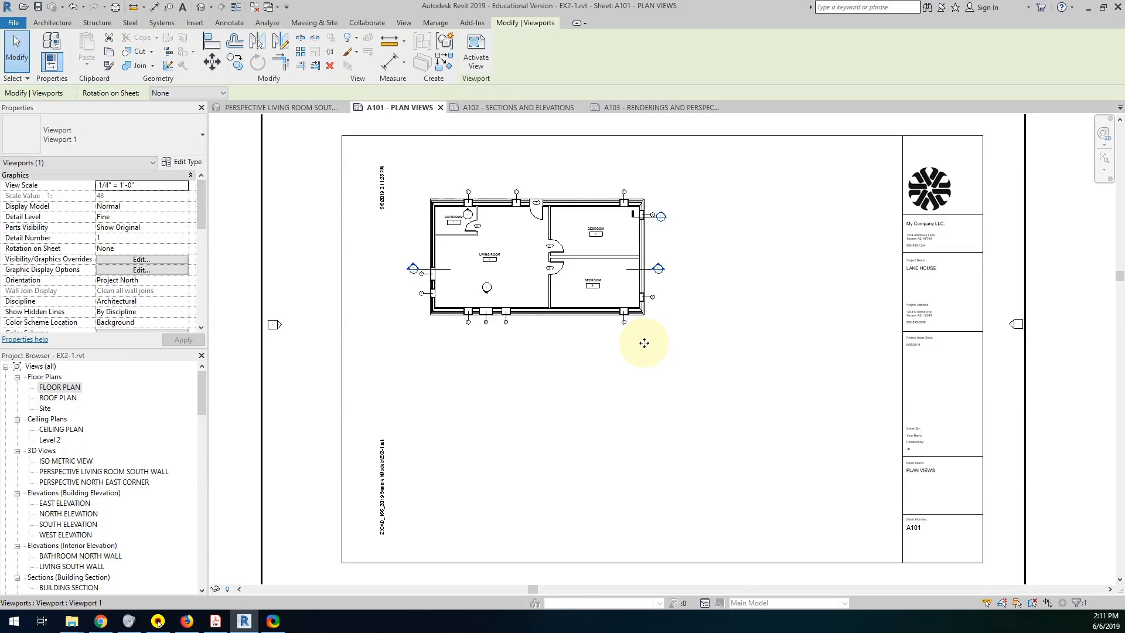
Activate the FLOOR PLAN viewport on sheet A101 and deactivate it again, twice.
{"action": "scroll", "coordinate": [644, 342], "scroll_direction": "down", "scroll_amount": 2}
{"action": "scroll", "coordinate": [644, 343], "scroll_direction": "down", "scroll_amount": 1}
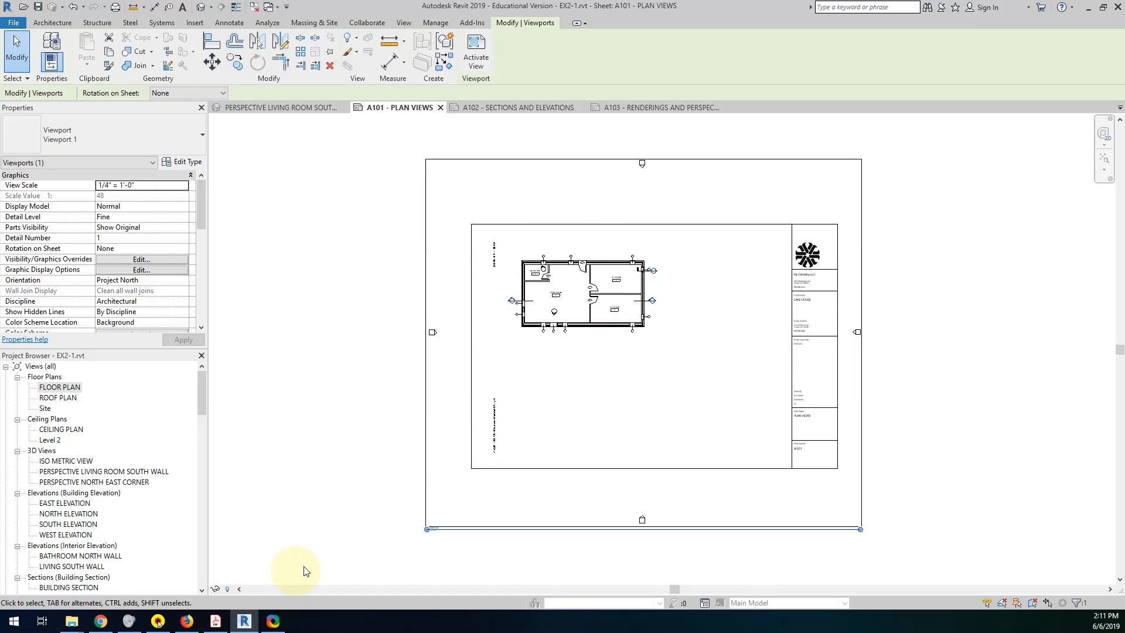
{"action": "left_click", "coordinate": [26, 53]}
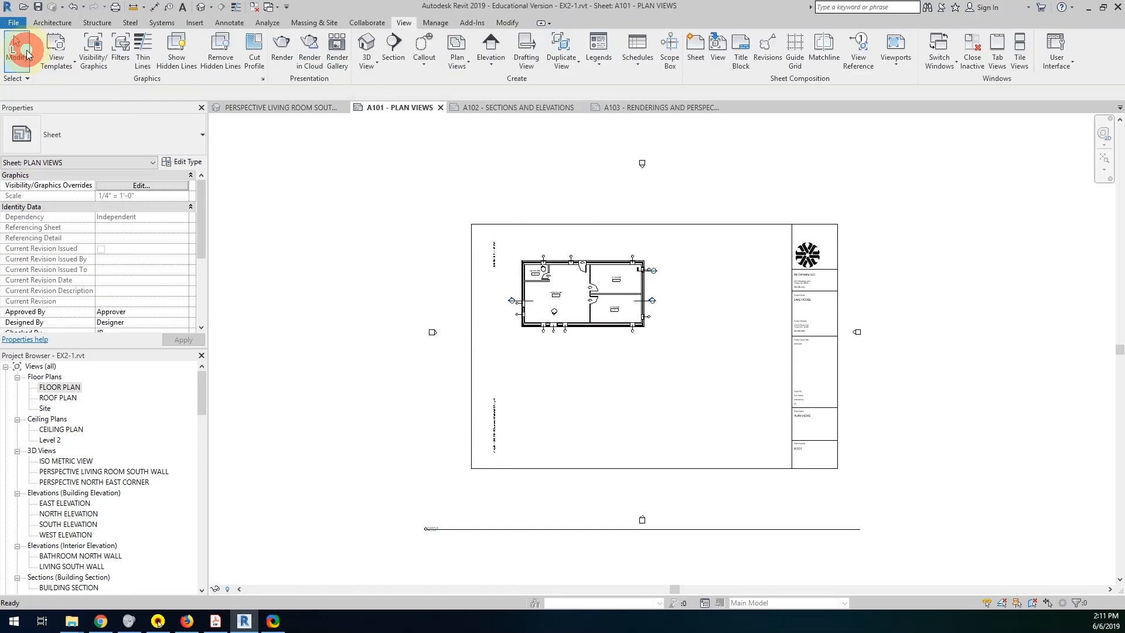
{"action": "double_click", "coordinate": [608, 348]}
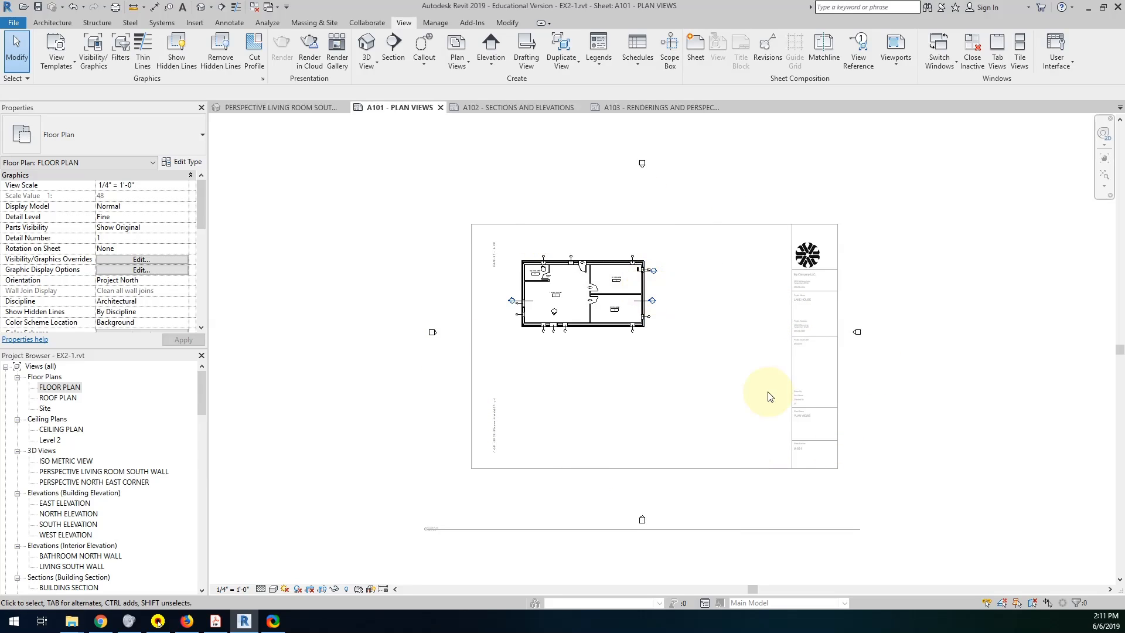
{"action": "double_click", "coordinate": [1031, 347]}
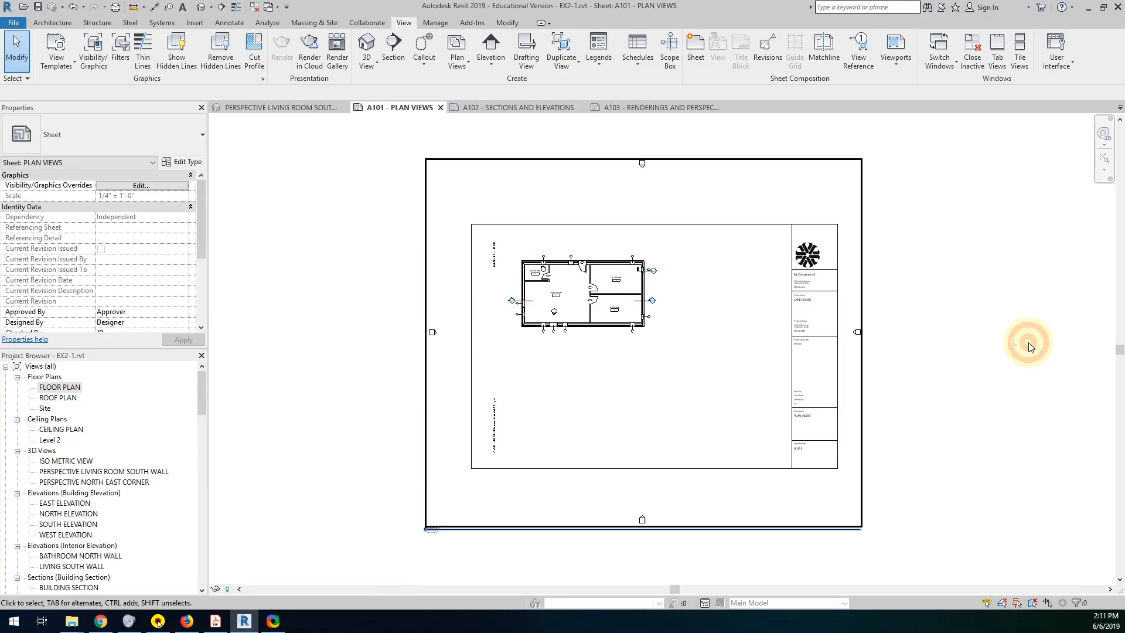
{"action": "left_click", "coordinate": [614, 310]}
{"action": "right_click", "coordinate": [614, 312]}
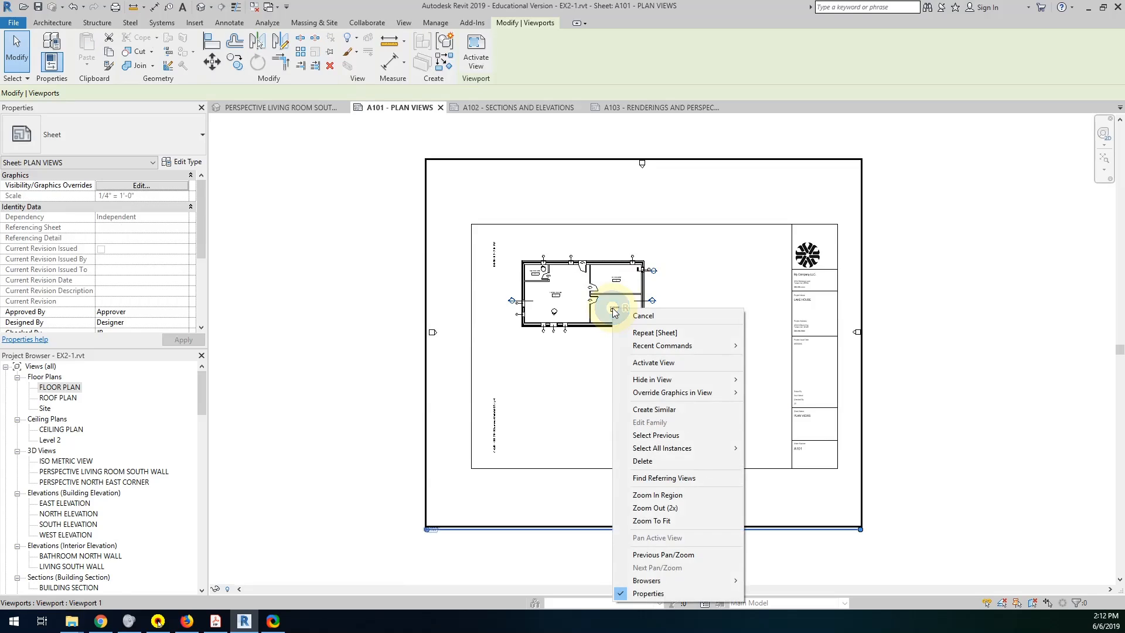
{"action": "left_click", "coordinate": [643, 363]}
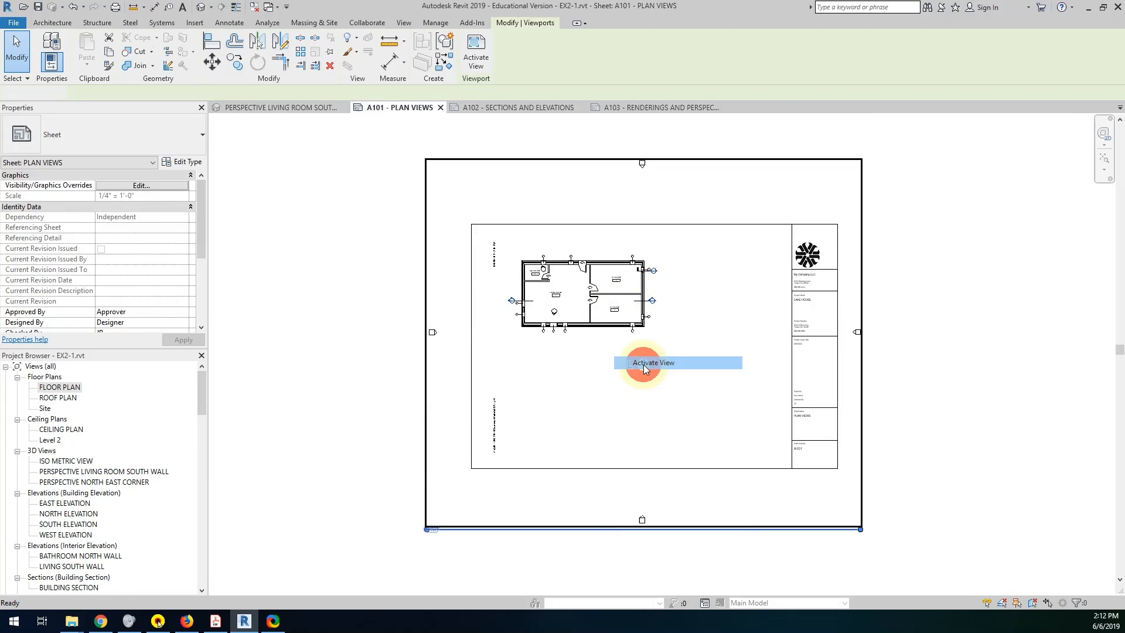
{"action": "right_click", "coordinate": [643, 306]}
{"action": "left_click", "coordinate": [676, 316]}
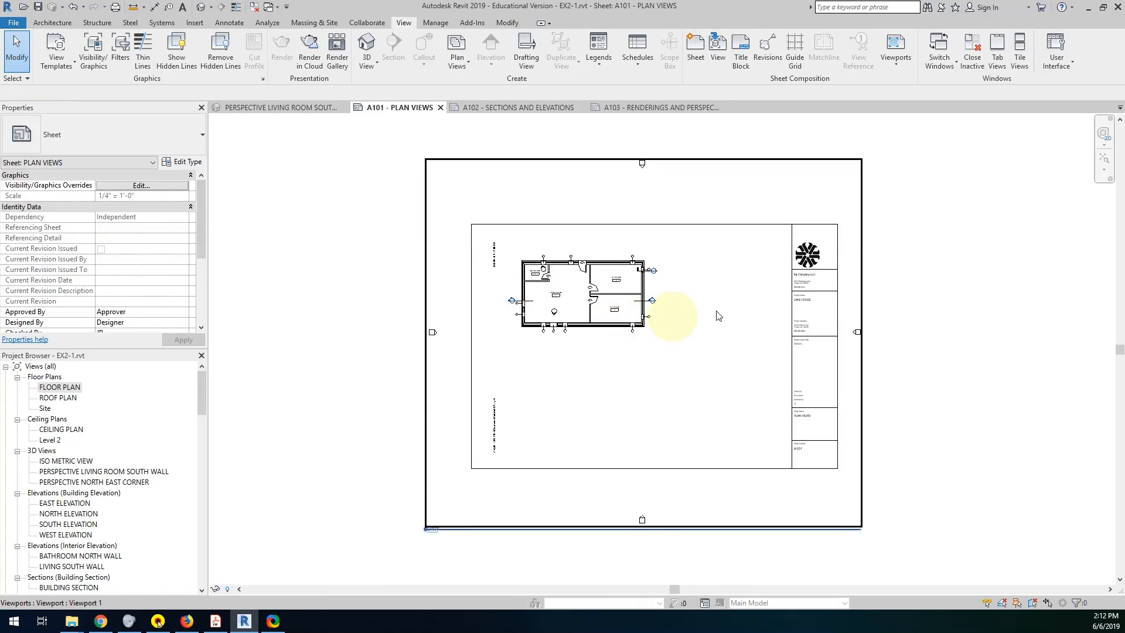
{"action": "right_click", "coordinate": [654, 330]}
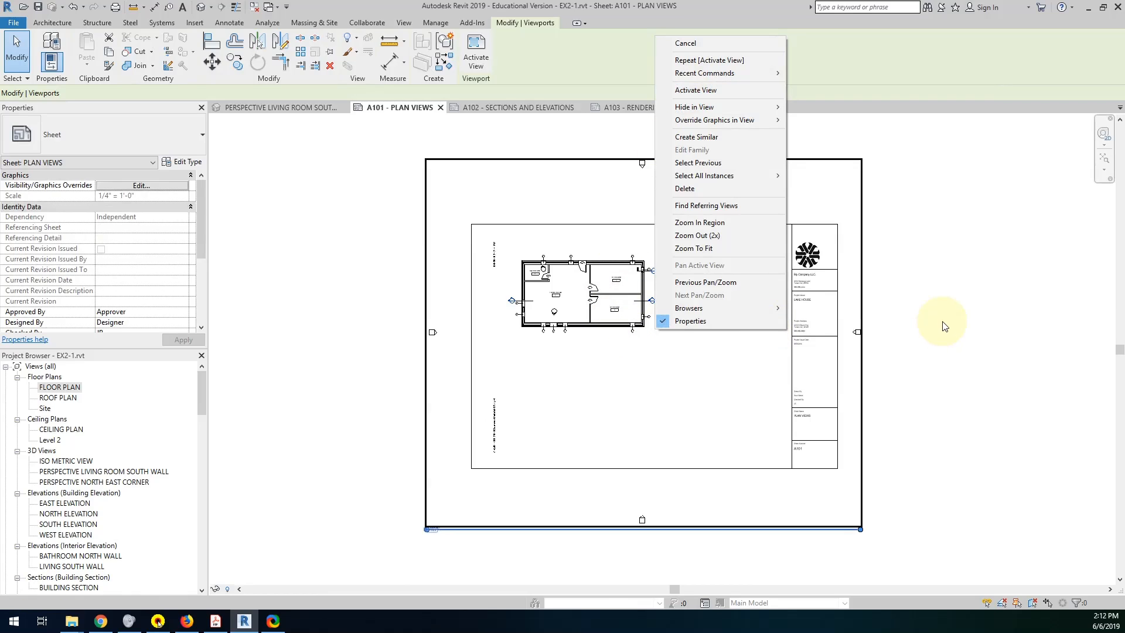
Activate the FLOOR PLAN view, show its crop region and pull the west crop edge in close to the cabin.
{"action": "double_click", "coordinate": [609, 311]}
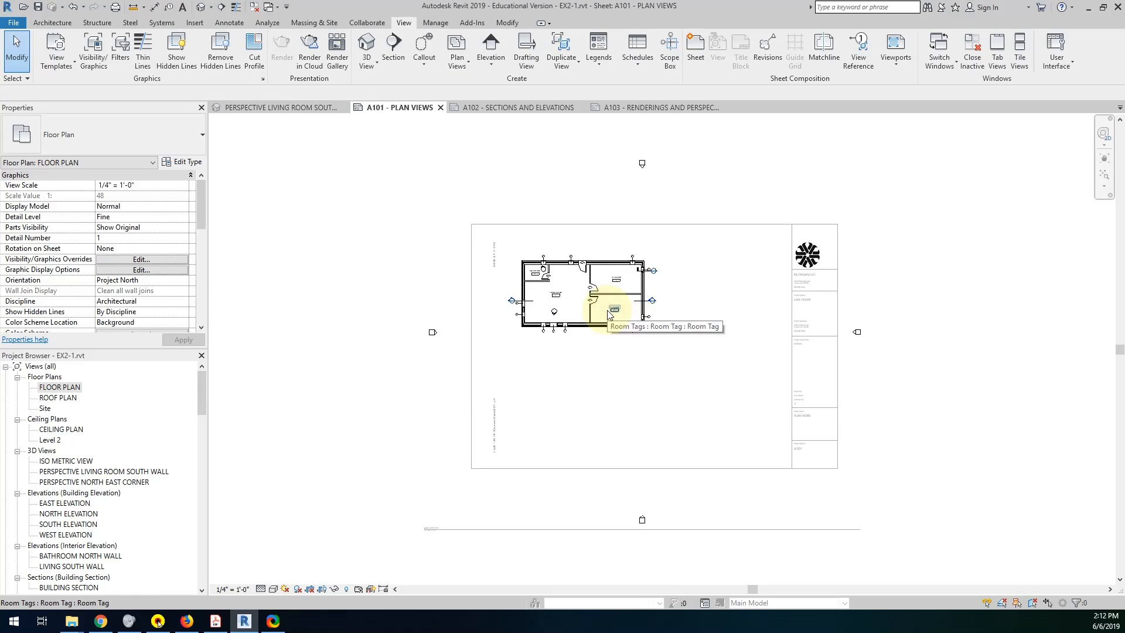
{"action": "left_click", "coordinate": [322, 589]}
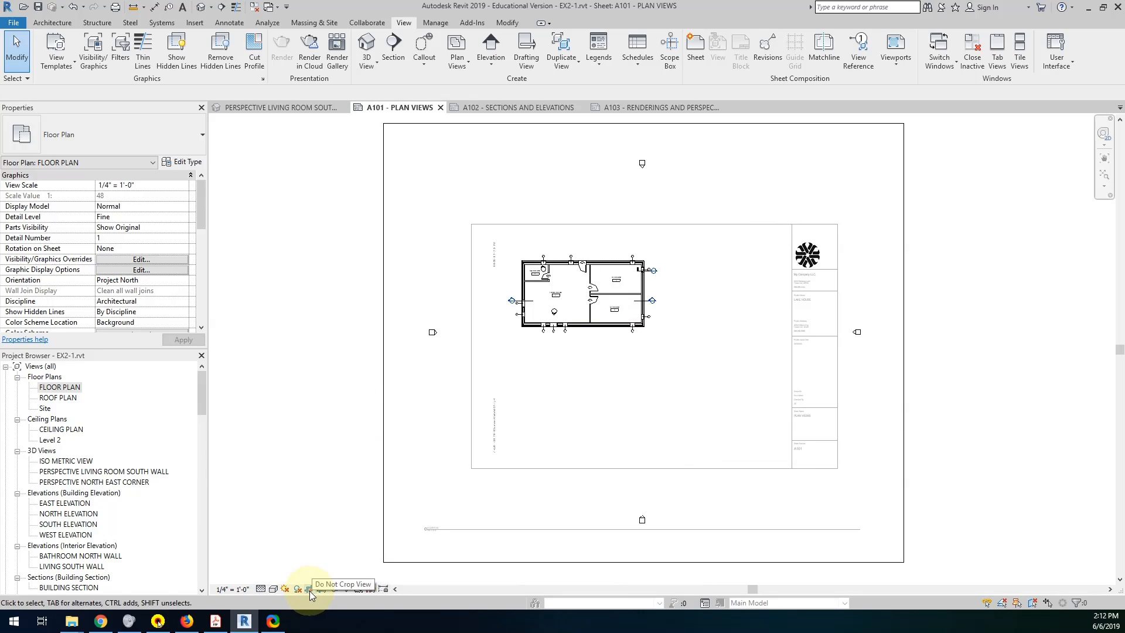
{"action": "left_click", "coordinate": [385, 317]}
{"action": "left_click_drag", "start_coordinate": [383, 343], "coordinate": [517, 346]}
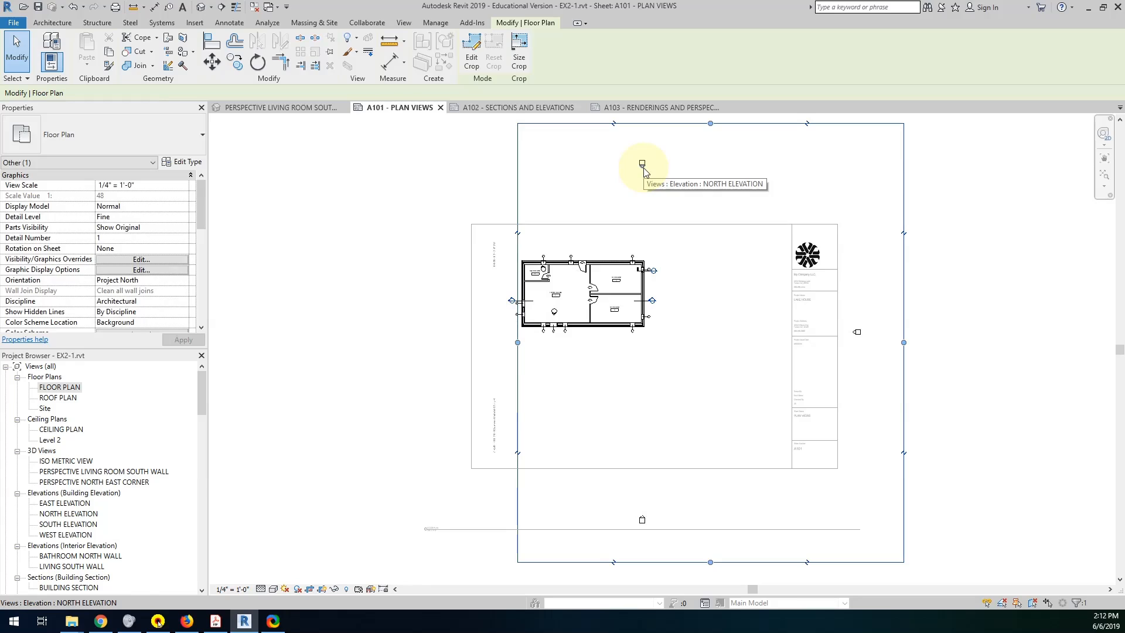
Tighten the south, north and east crop edges around the cabin to exclude the building elevation markers, and deactivate the view.
{"action": "left_click", "coordinate": [642, 165]}
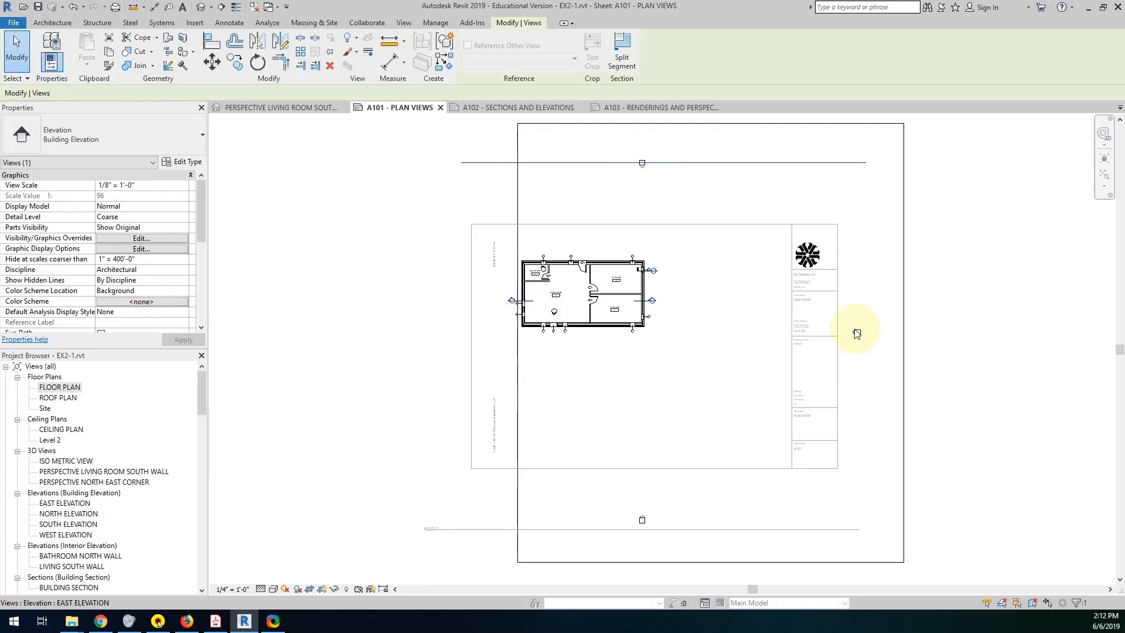
{"action": "left_click", "coordinate": [856, 333]}
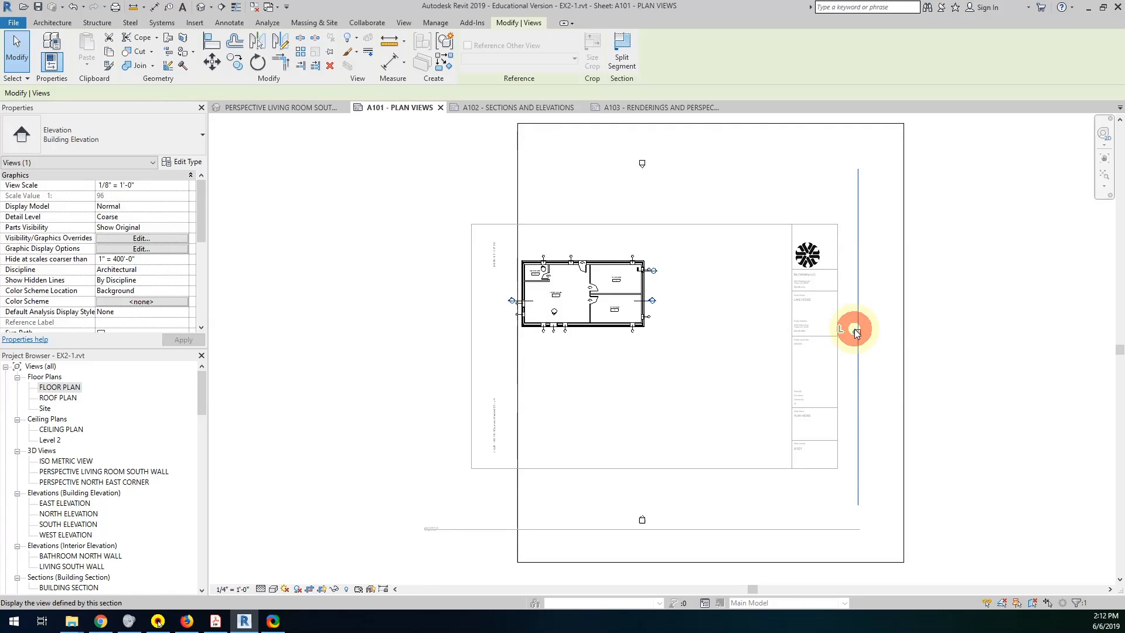
{"action": "left_click", "coordinate": [642, 520]}
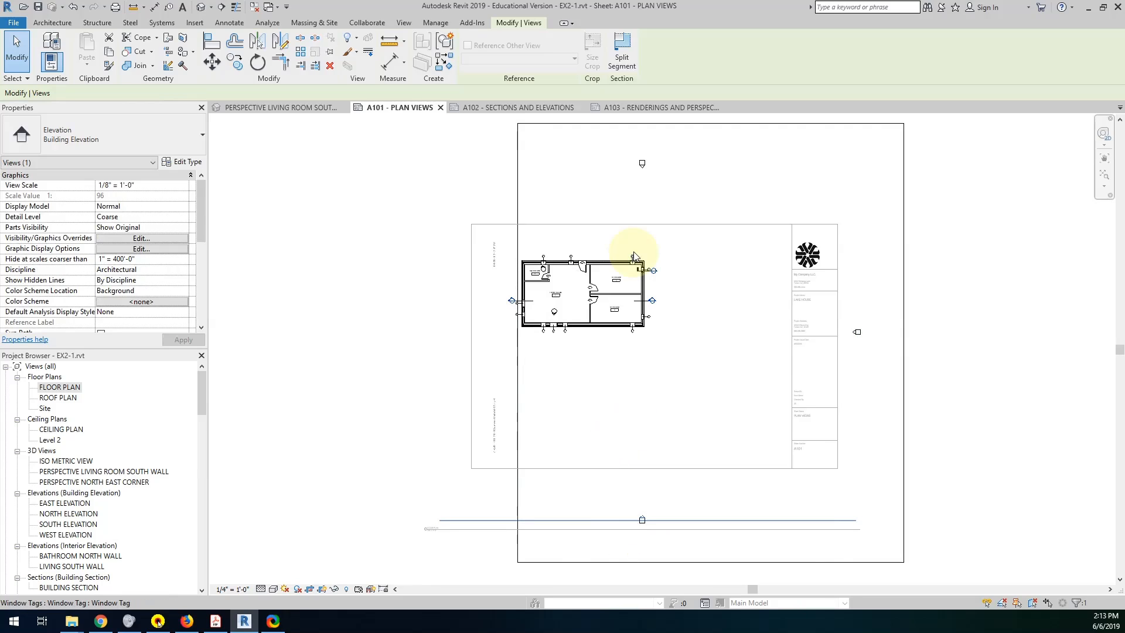
{"action": "left_click_drag", "start_coordinate": [611, 527], "coordinate": [621, 525]}
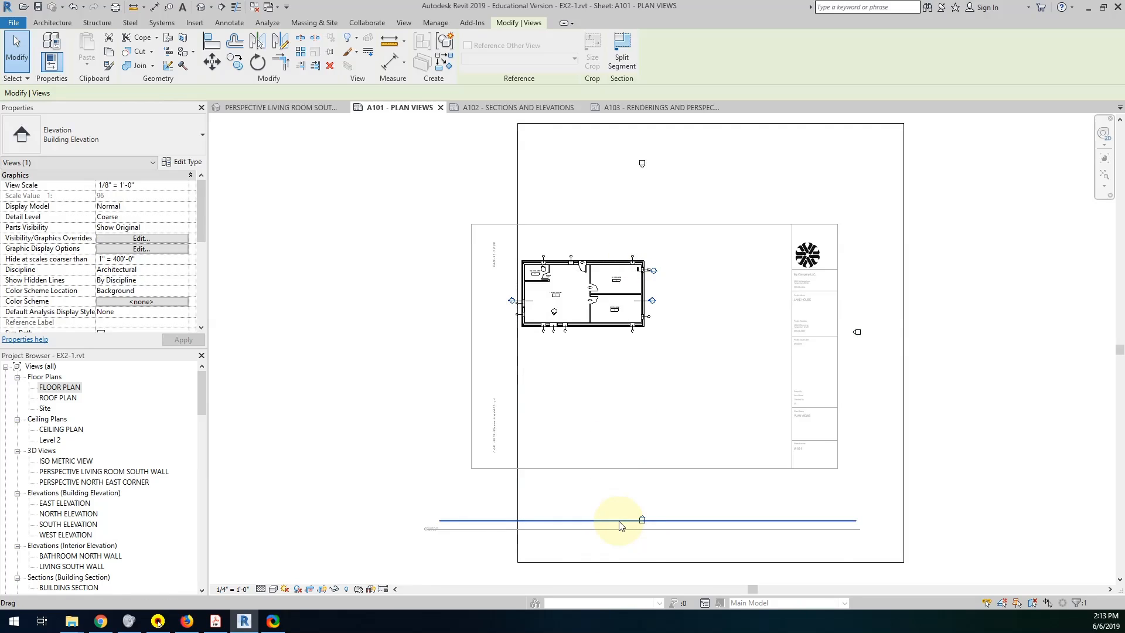
{"action": "left_click", "coordinate": [652, 563]}
{"action": "left_click_drag", "start_coordinate": [710, 561], "coordinate": [701, 332]}
{"action": "left_click_drag", "start_coordinate": [710, 123], "coordinate": [702, 251]}
{"action": "left_click_drag", "start_coordinate": [903, 292], "coordinate": [650, 293]}
{"action": "left_click", "coordinate": [886, 319]}
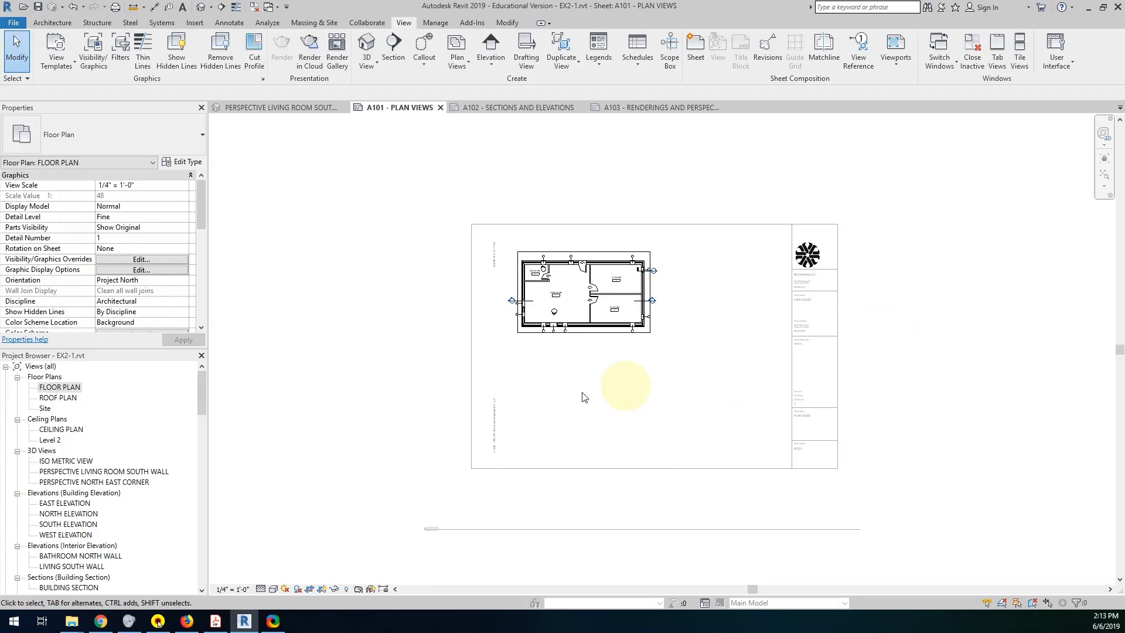
{"action": "left_click", "coordinate": [392, 362]}
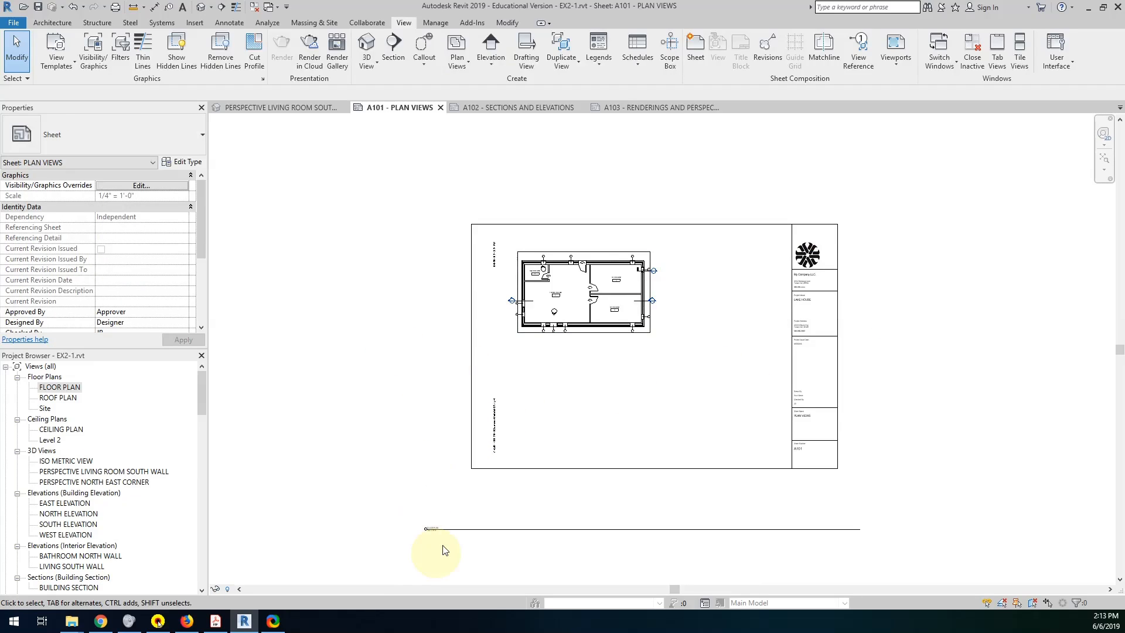
Move the FLOOR PLAN view title from below the sheet to just under the cropped plan.
{"action": "scroll", "coordinate": [444, 551], "scroll_direction": "up", "scroll_amount": 6}
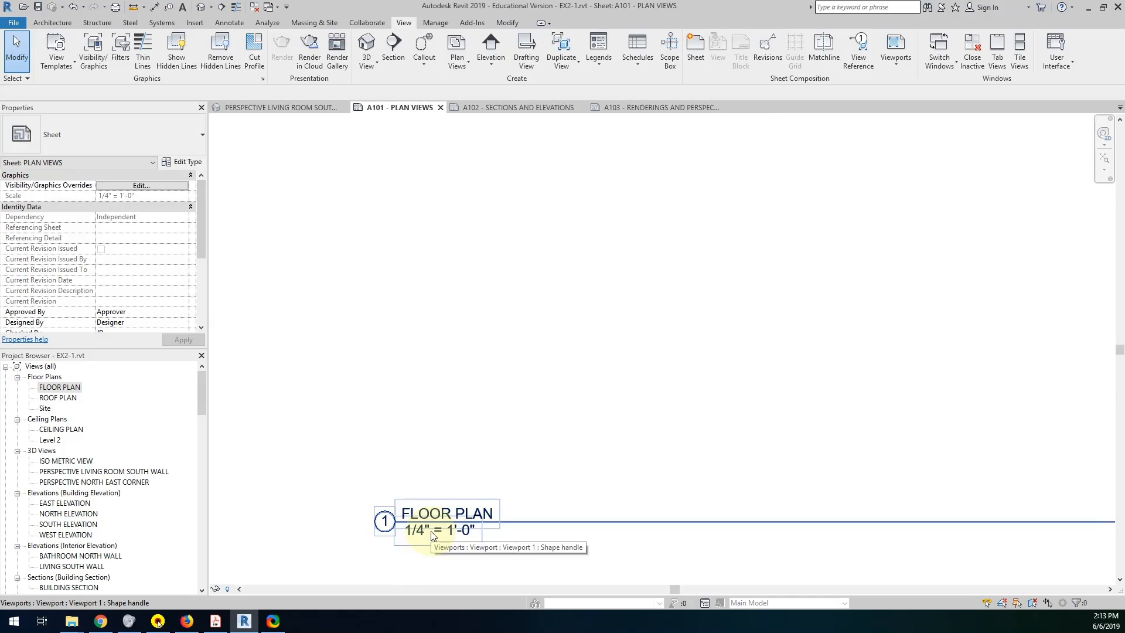
{"action": "scroll", "coordinate": [432, 535], "scroll_direction": "down", "scroll_amount": 7}
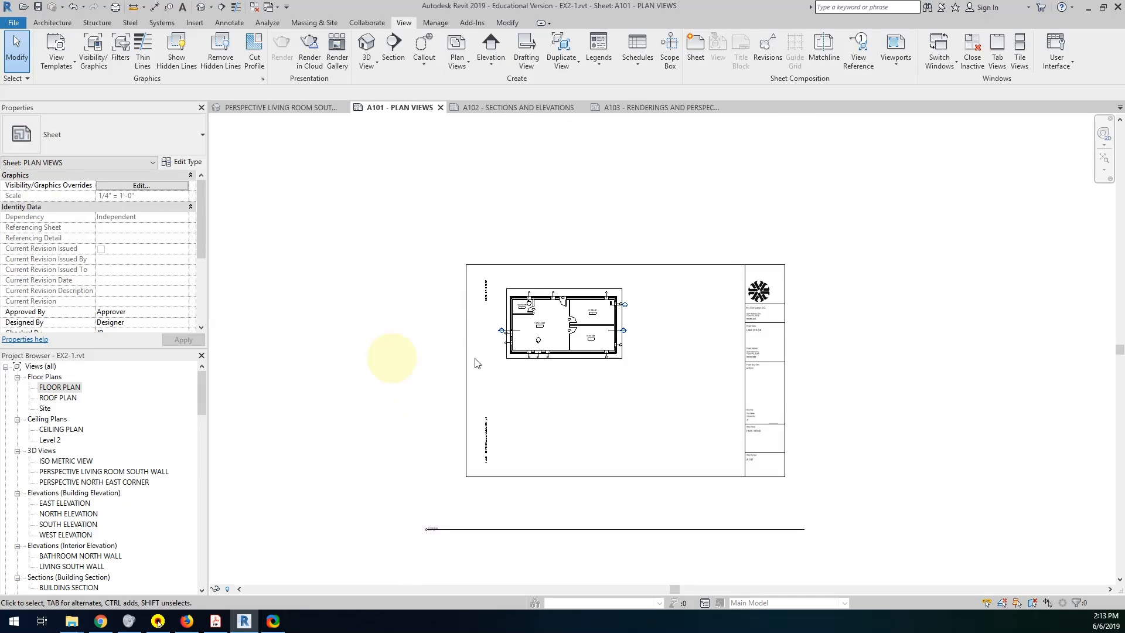
{"action": "left_click", "coordinate": [357, 345]}
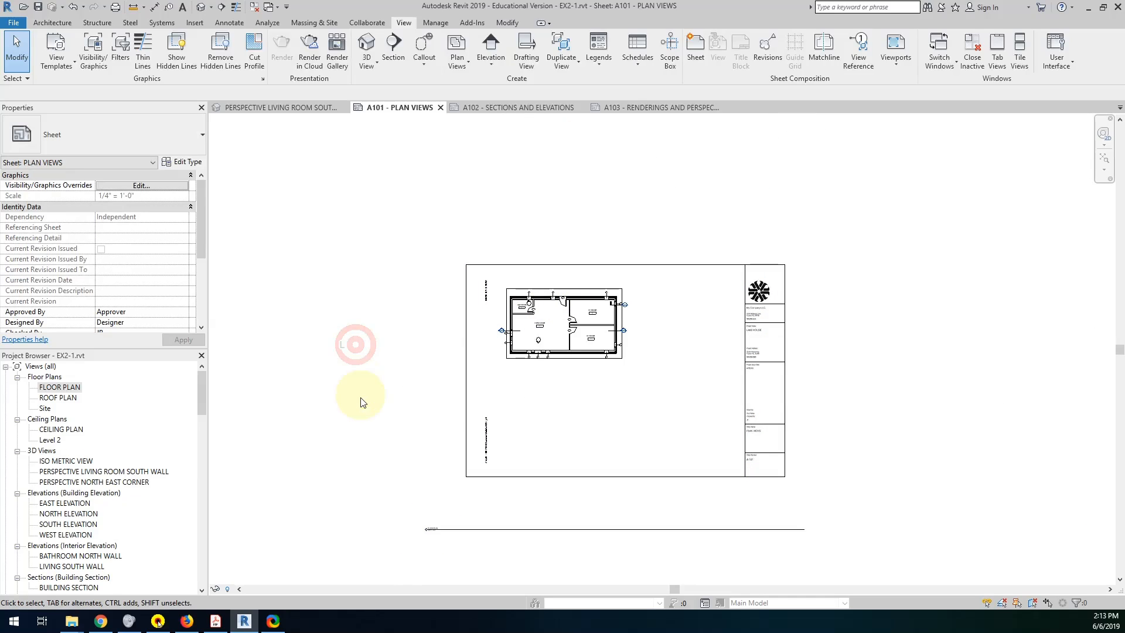
{"action": "left_click", "coordinate": [433, 529]}
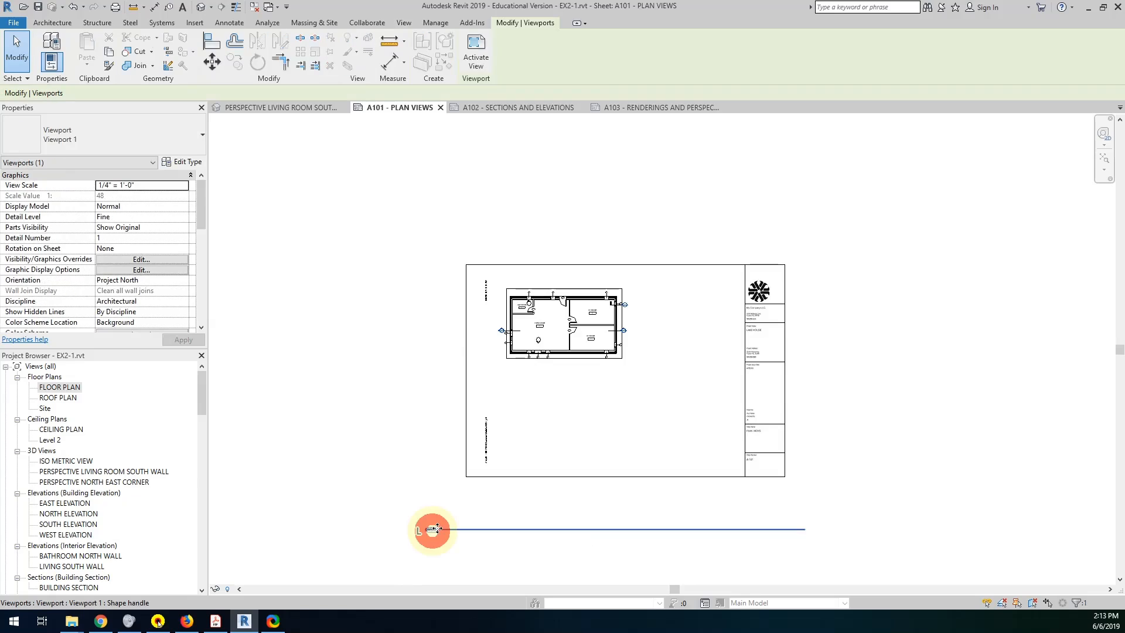
{"action": "left_click_drag", "start_coordinate": [433, 530], "coordinate": [515, 367]}
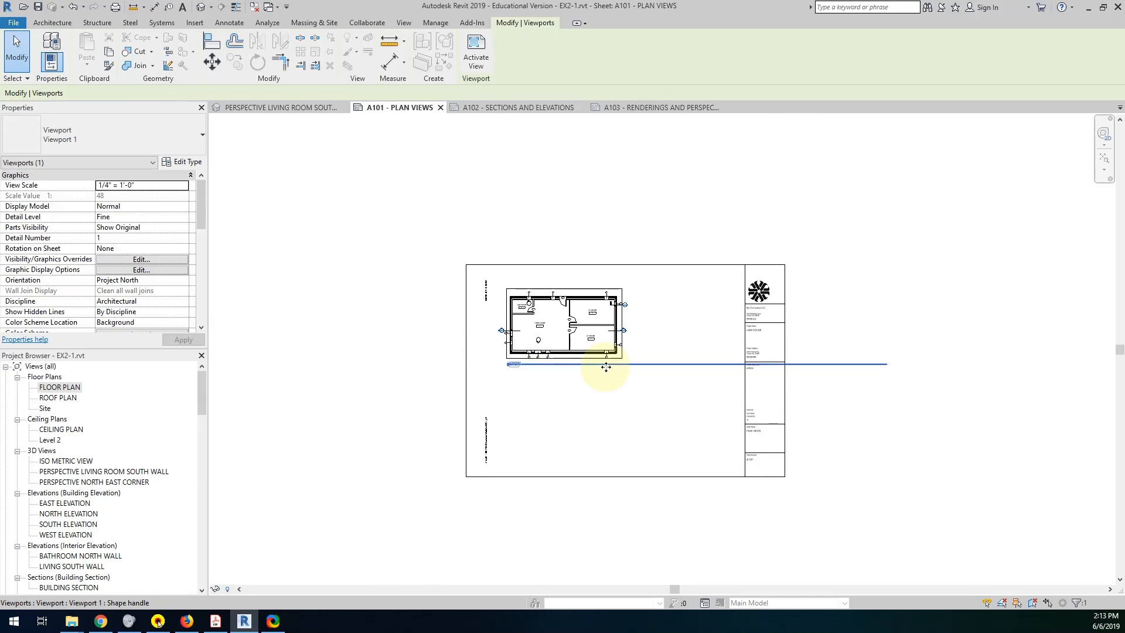
Shorten the FLOOR PLAN title line to roughly the width of its title text.
{"action": "left_click", "coordinate": [608, 329]}
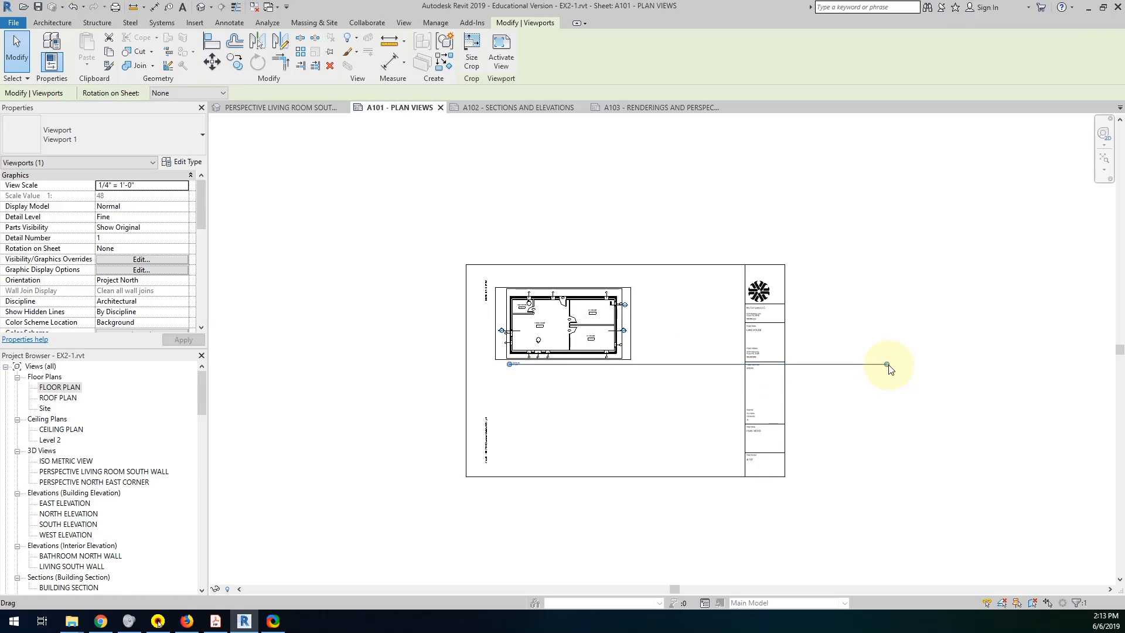
{"action": "left_click_drag", "start_coordinate": [887, 366], "coordinate": [540, 381]}
{"action": "scroll", "coordinate": [554, 395], "scroll_direction": "up", "scroll_amount": 4}
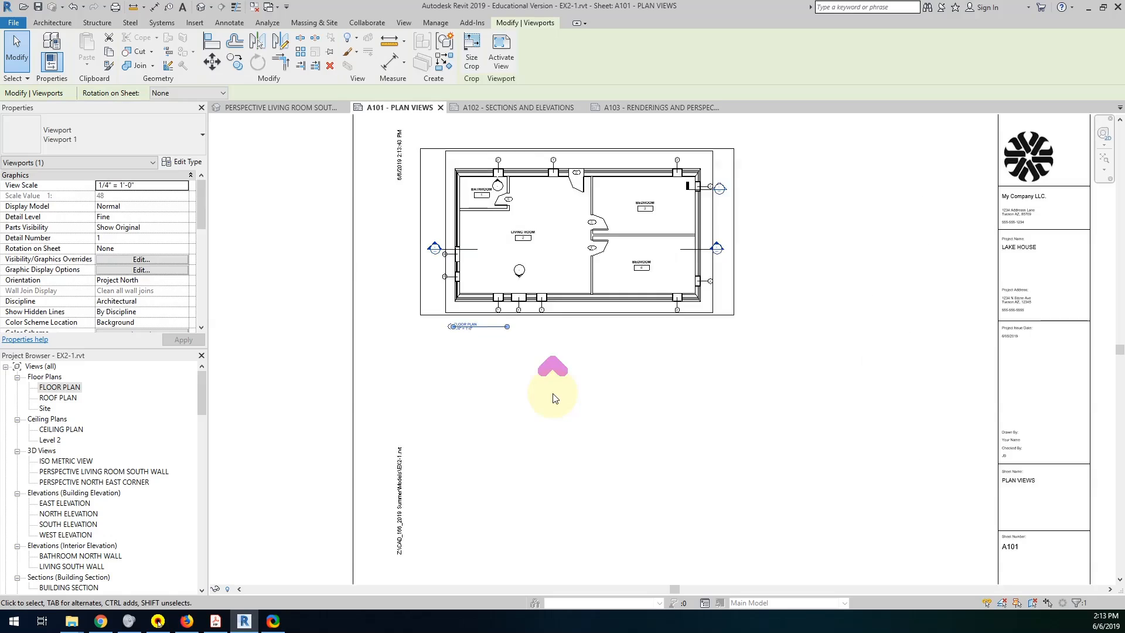
{"action": "scroll", "coordinate": [596, 437], "scroll_direction": "down", "scroll_amount": 4}
Move the FLOOR PLAN viewport to the sheet's lower-right area beside the title block and hide its crop region.
{"action": "left_click", "coordinate": [716, 326]}
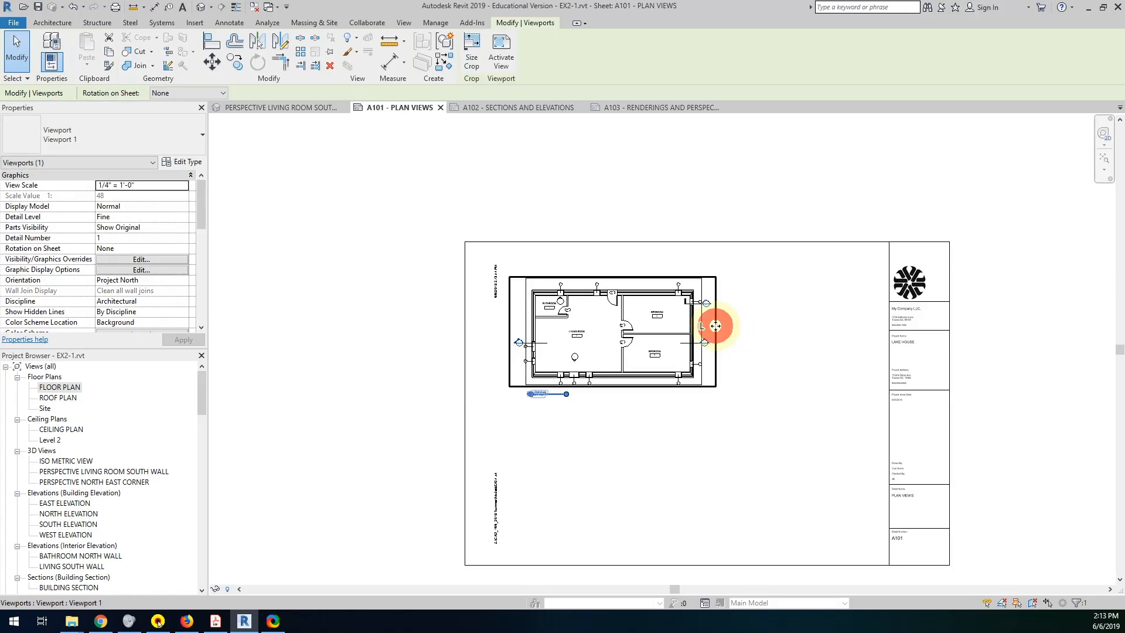
{"action": "left_click_drag", "start_coordinate": [716, 325], "coordinate": [860, 477]}
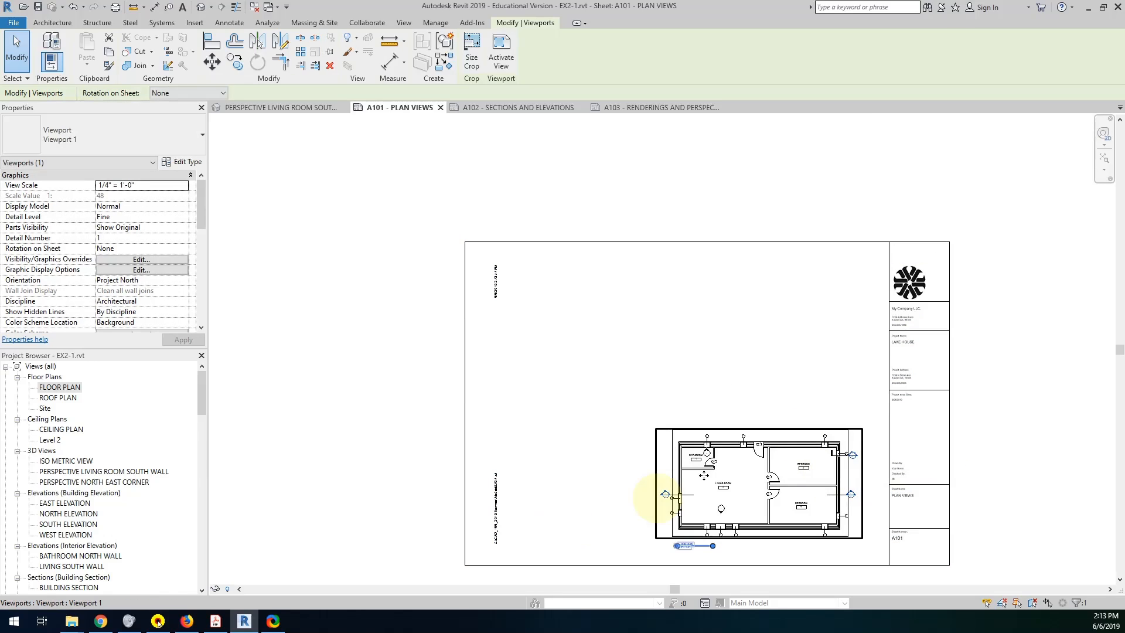
{"action": "double_click", "coordinate": [733, 475]}
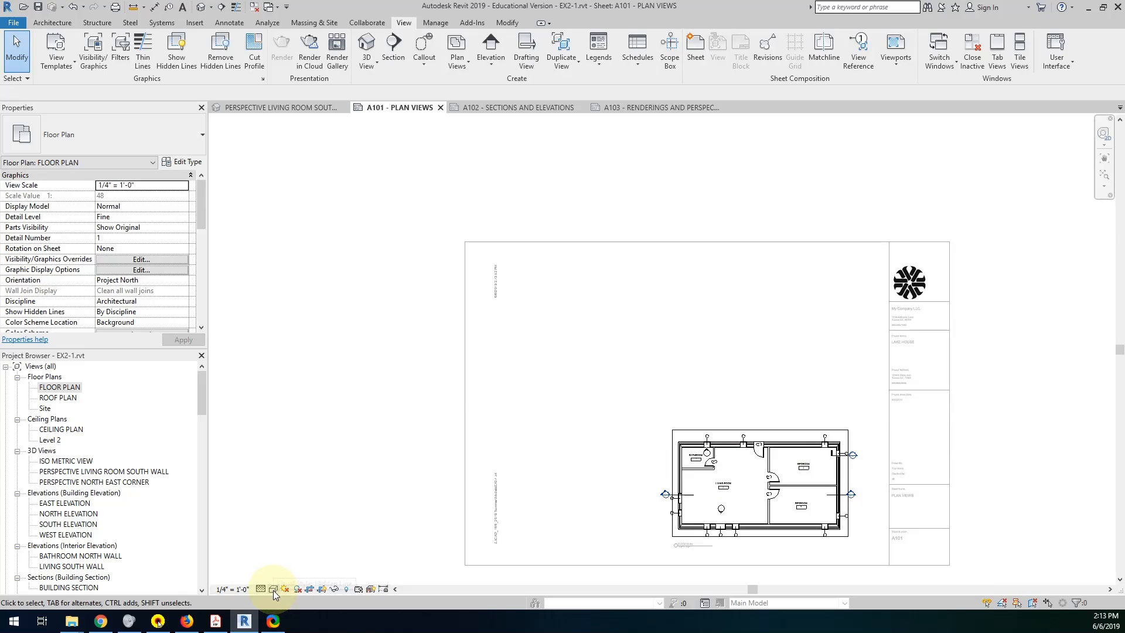
{"action": "left_click", "coordinate": [323, 589]}
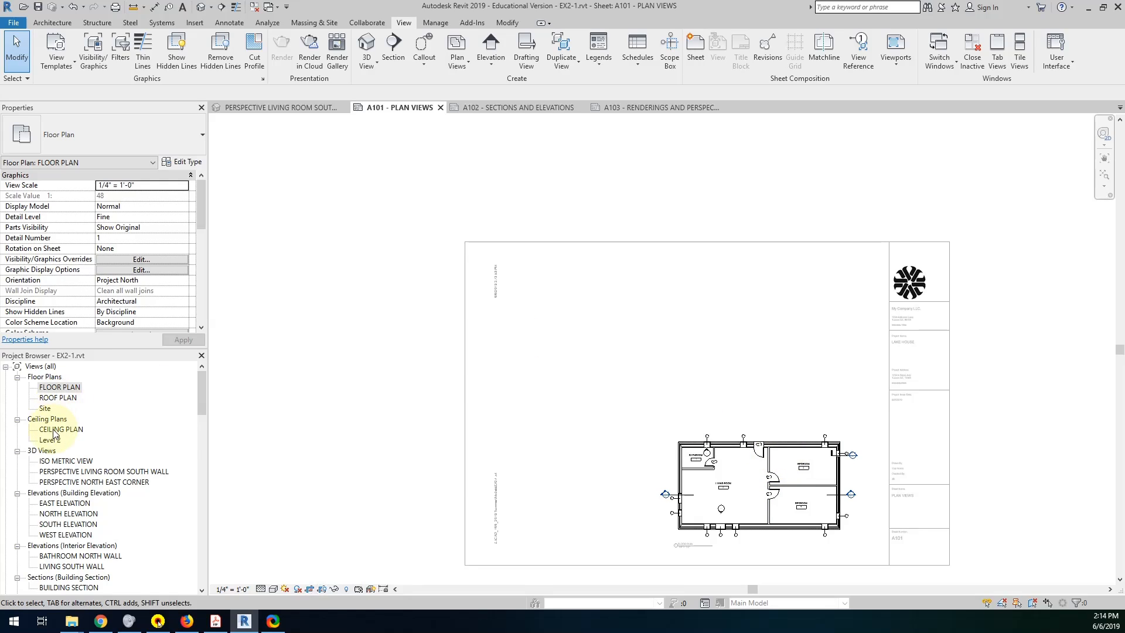
Deactivate the floor plan view and place the CEILING PLAN view on sheet A101 above the floor plan.
{"action": "left_click_drag", "start_coordinate": [55, 432], "coordinate": [755, 344]}
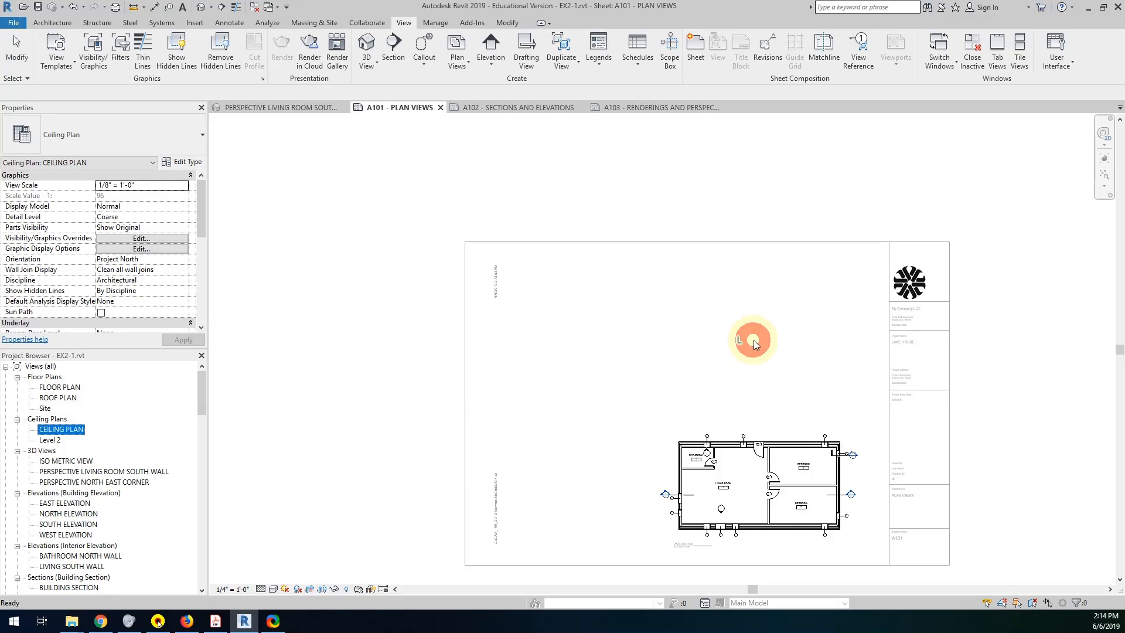
{"action": "left_click", "coordinate": [47, 440]}
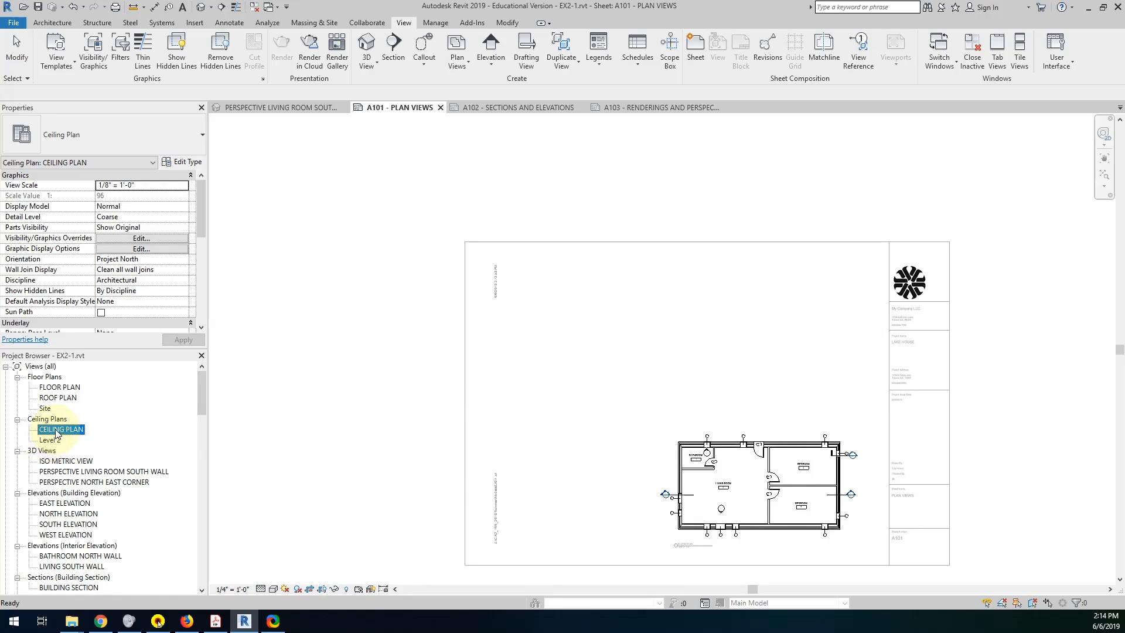
{"action": "left_click", "coordinate": [291, 438]}
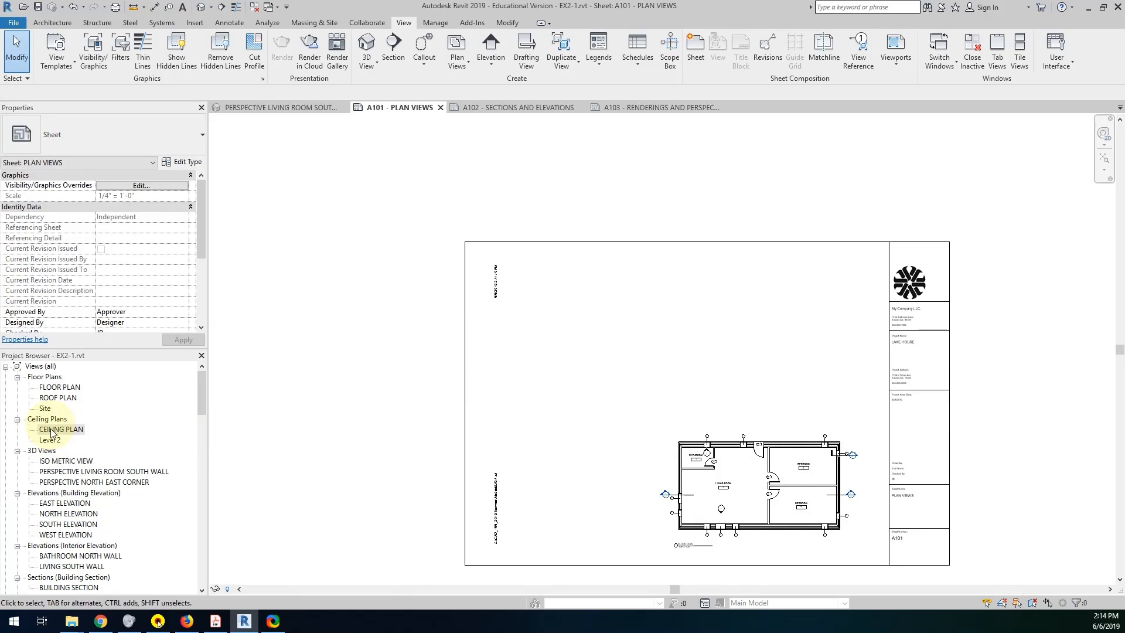
{"action": "left_click_drag", "start_coordinate": [53, 433], "coordinate": [761, 354]}
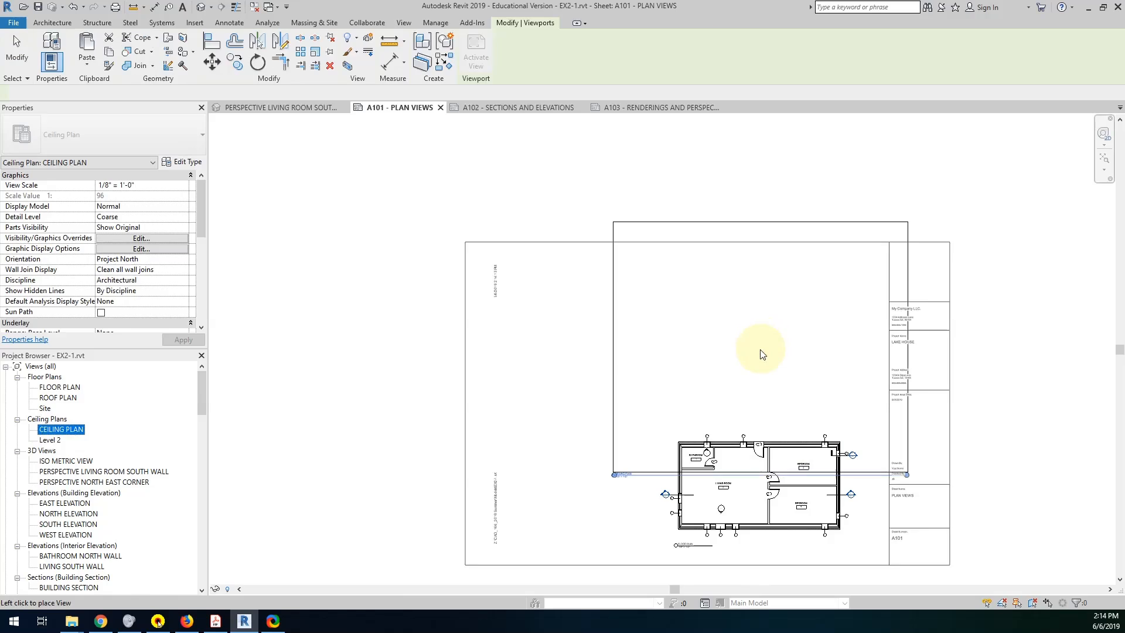
{"action": "left_click", "coordinate": [762, 352]}
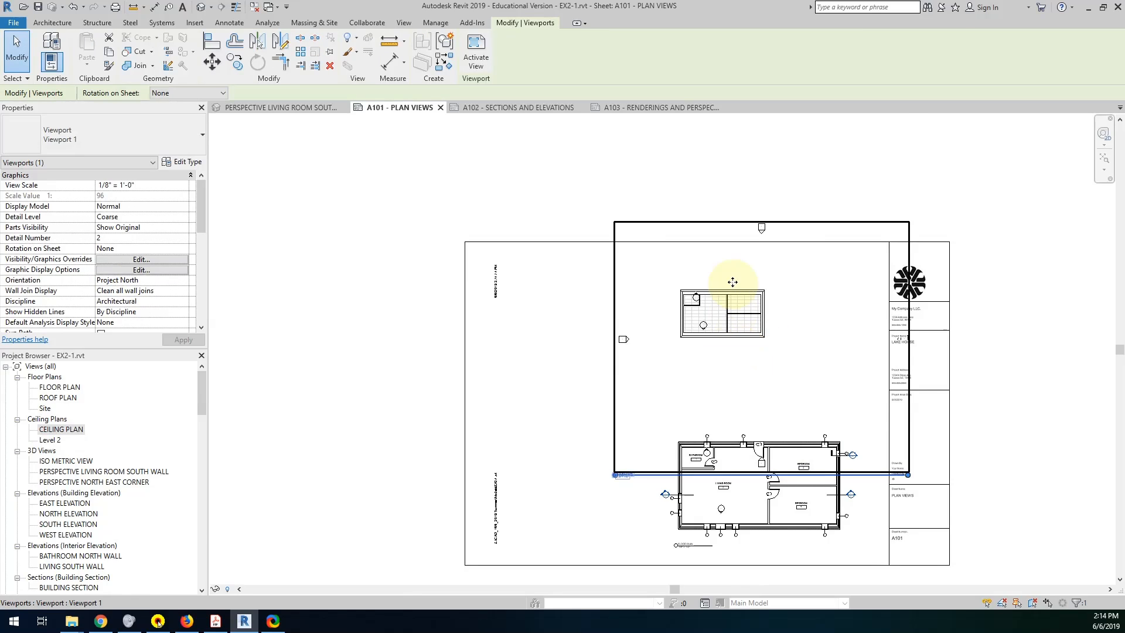
{"action": "left_click", "coordinate": [291, 557]}
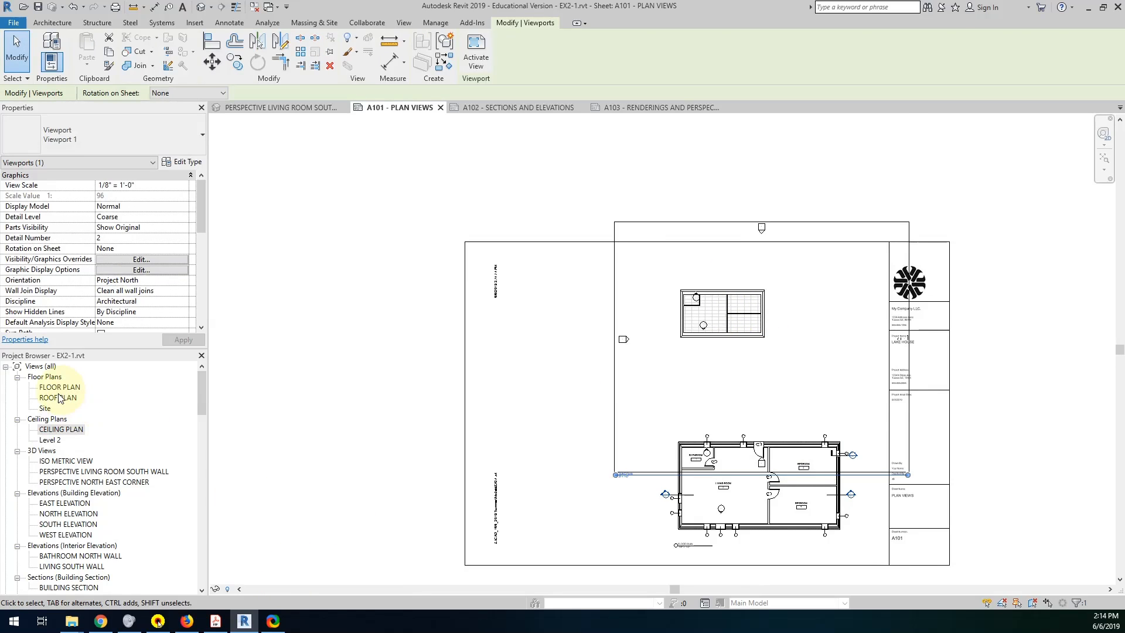
Place the ROOF PLAN view beside the left edge of sheet A101 and crop it tightly around the roof outline.
{"action": "left_click_drag", "start_coordinate": [59, 398], "coordinate": [391, 305]}
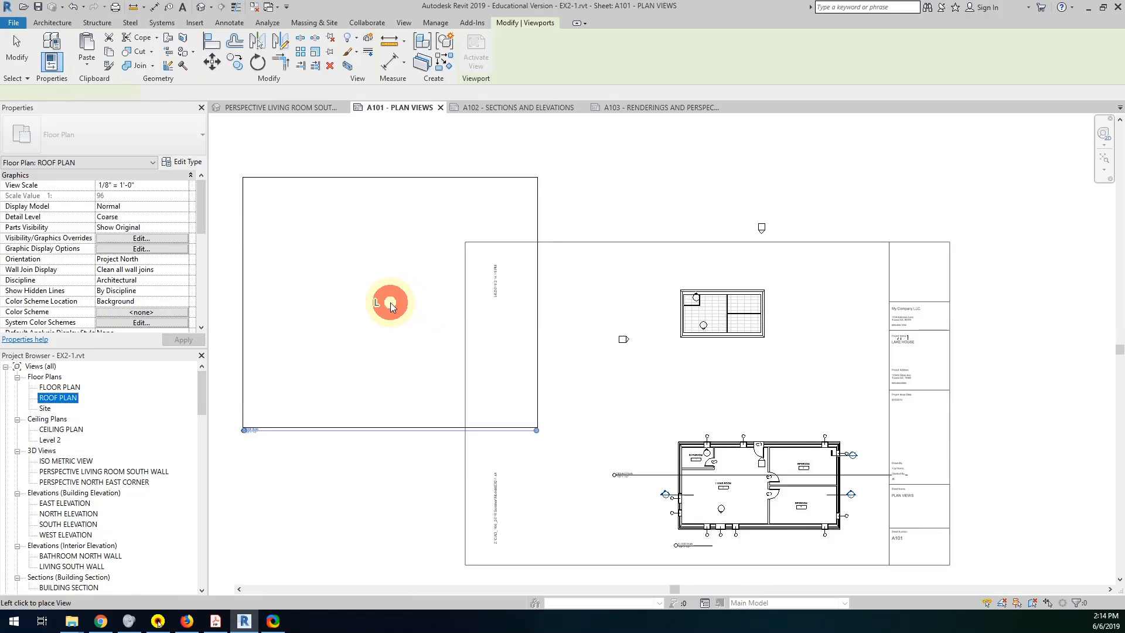
{"action": "left_click", "coordinate": [390, 304]}
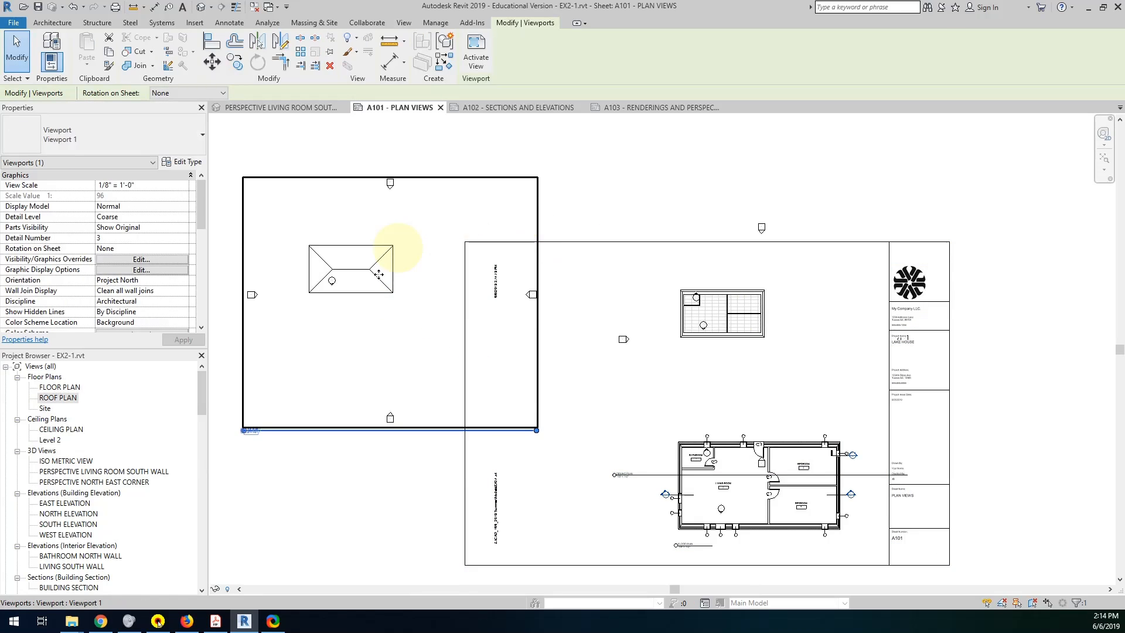
{"action": "left_click", "coordinate": [403, 264]}
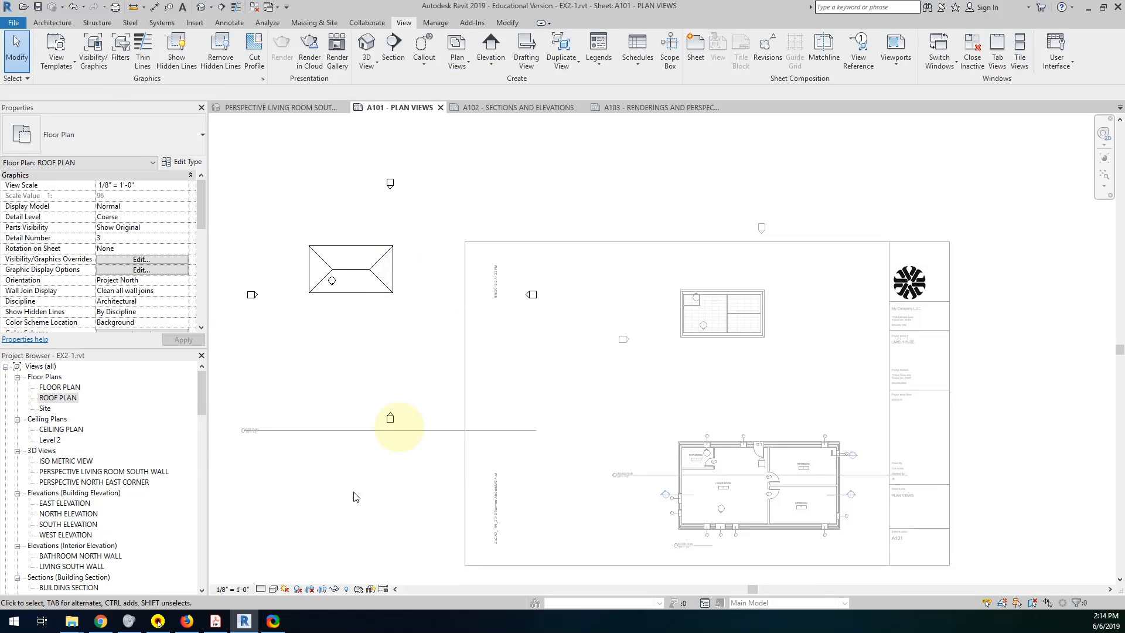
{"action": "left_click", "coordinate": [322, 588]}
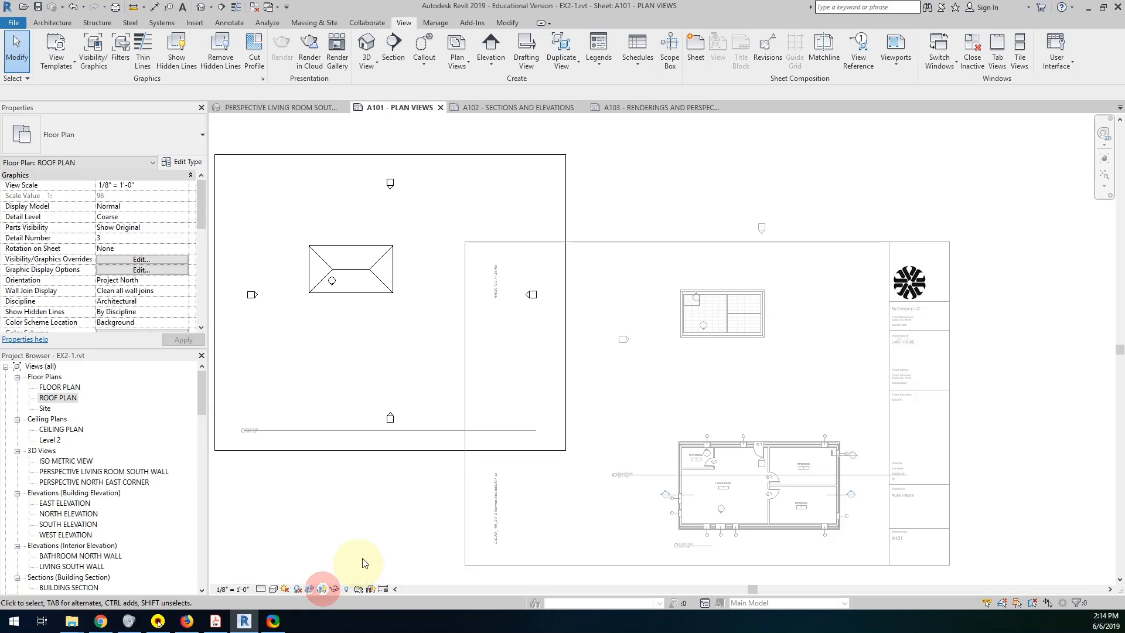
{"action": "left_click", "coordinate": [566, 301]}
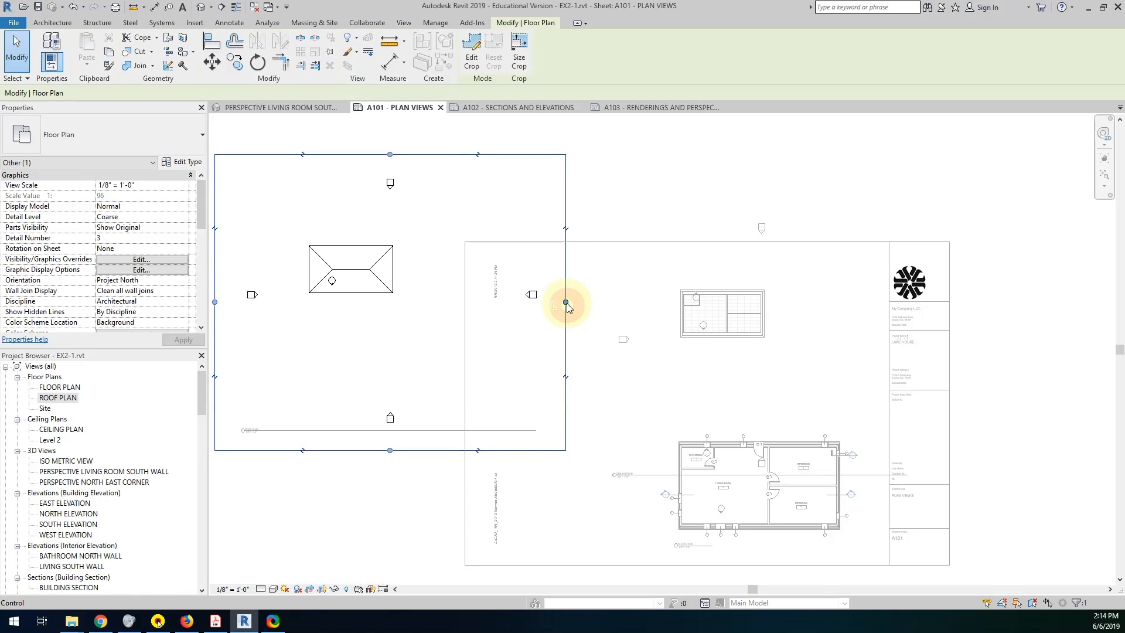
{"action": "left_click_drag", "start_coordinate": [566, 302], "coordinate": [396, 302]}
{"action": "left_click_drag", "start_coordinate": [305, 154], "coordinate": [309, 243]}
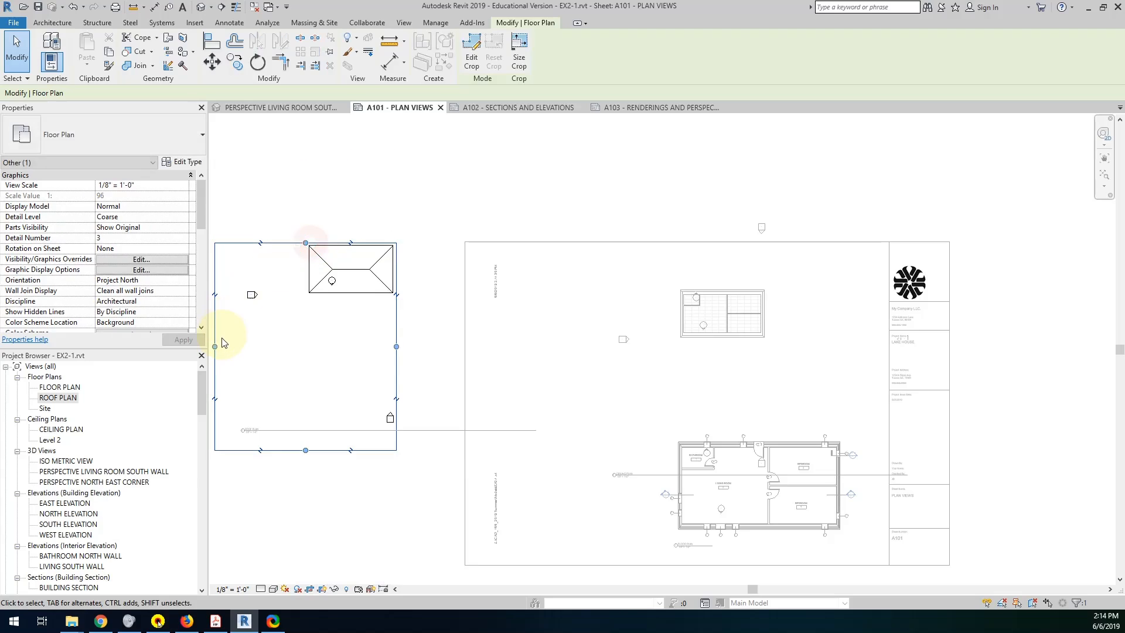
{"action": "left_click_drag", "start_coordinate": [217, 344], "coordinate": [304, 332]}
{"action": "left_click_drag", "start_coordinate": [347, 449], "coordinate": [350, 295]}
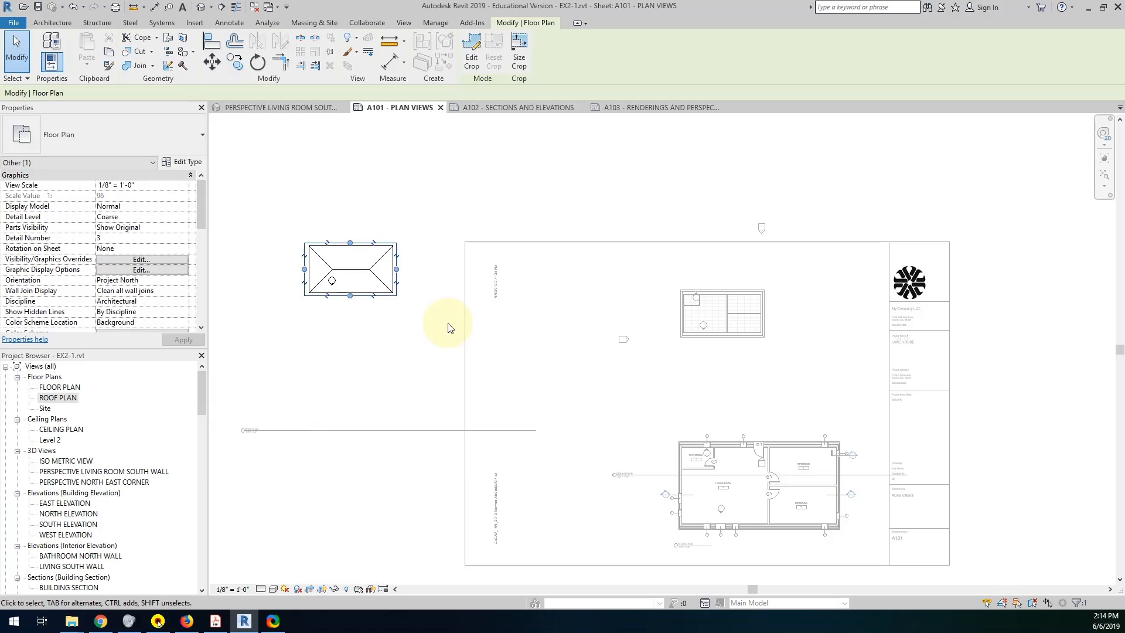
{"action": "left_click", "coordinate": [586, 332]}
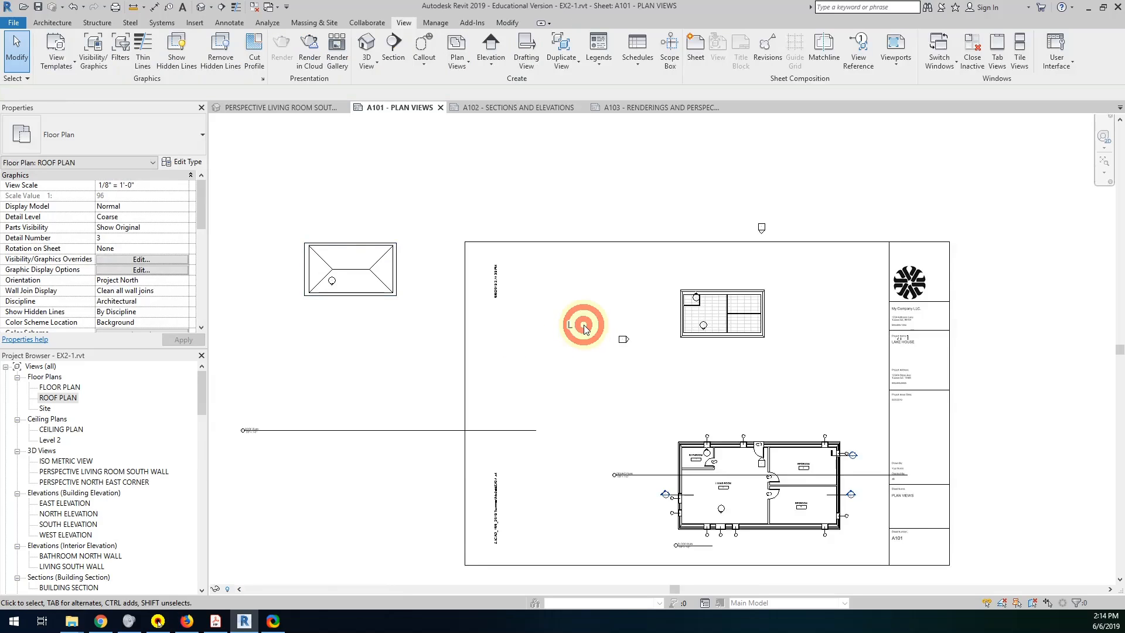
Show the CEILING PLAN view's crop region and shrink all four sides to fit closely around the building.
{"action": "double_click", "coordinate": [726, 309]}
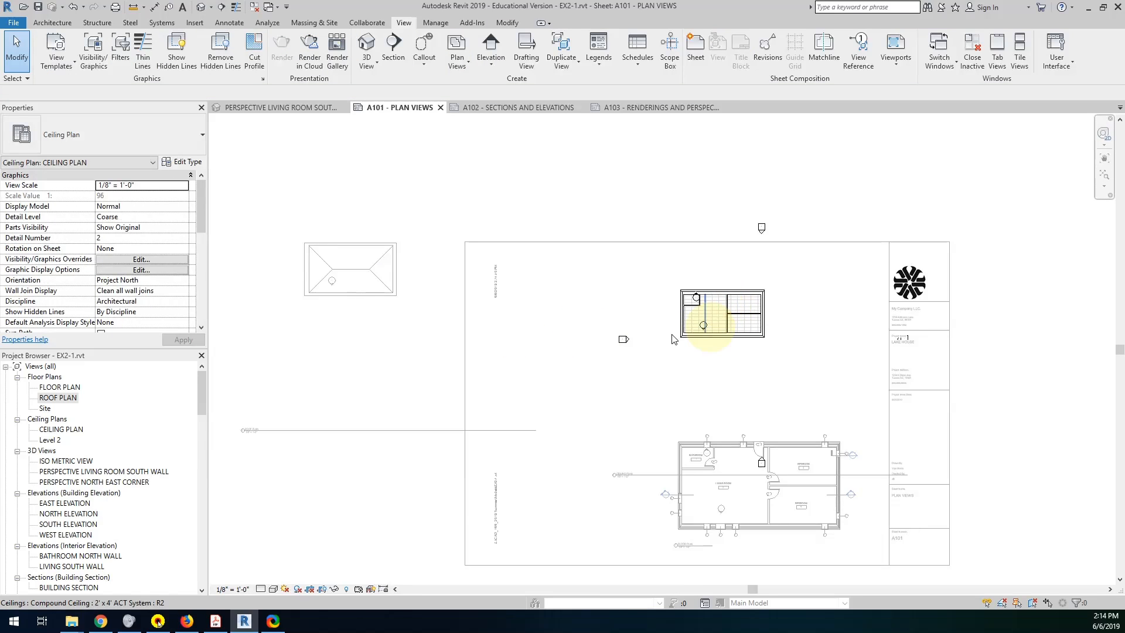
{"action": "left_click", "coordinate": [321, 588]}
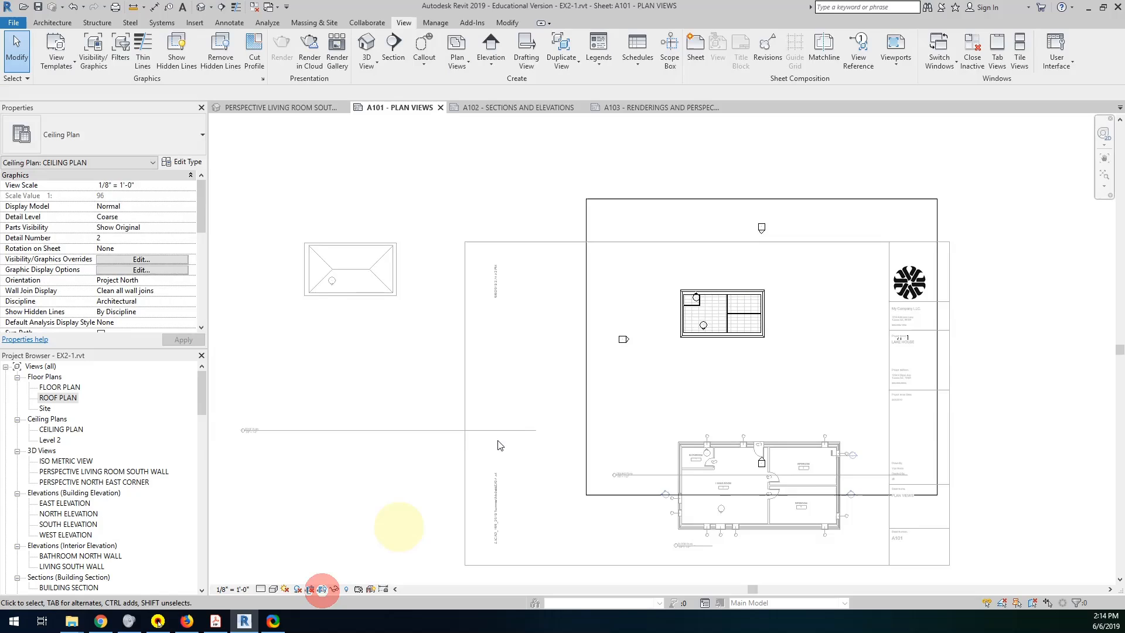
{"action": "left_click", "coordinate": [585, 342]}
{"action": "left_click_drag", "start_coordinate": [585, 346], "coordinate": [676, 343]}
{"action": "left_click_drag", "start_coordinate": [807, 199], "coordinate": [809, 286]}
{"action": "left_click_drag", "start_coordinate": [937, 389], "coordinate": [767, 390]}
{"action": "left_click_drag", "start_coordinate": [723, 495], "coordinate": [723, 340]}
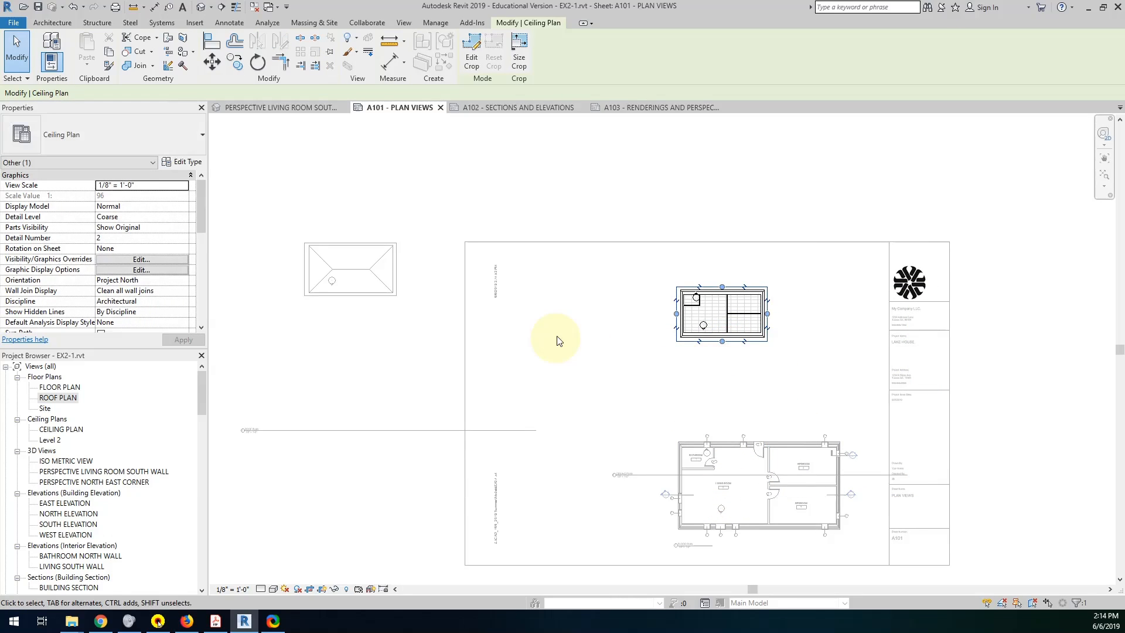
{"action": "left_click", "coordinate": [594, 338]}
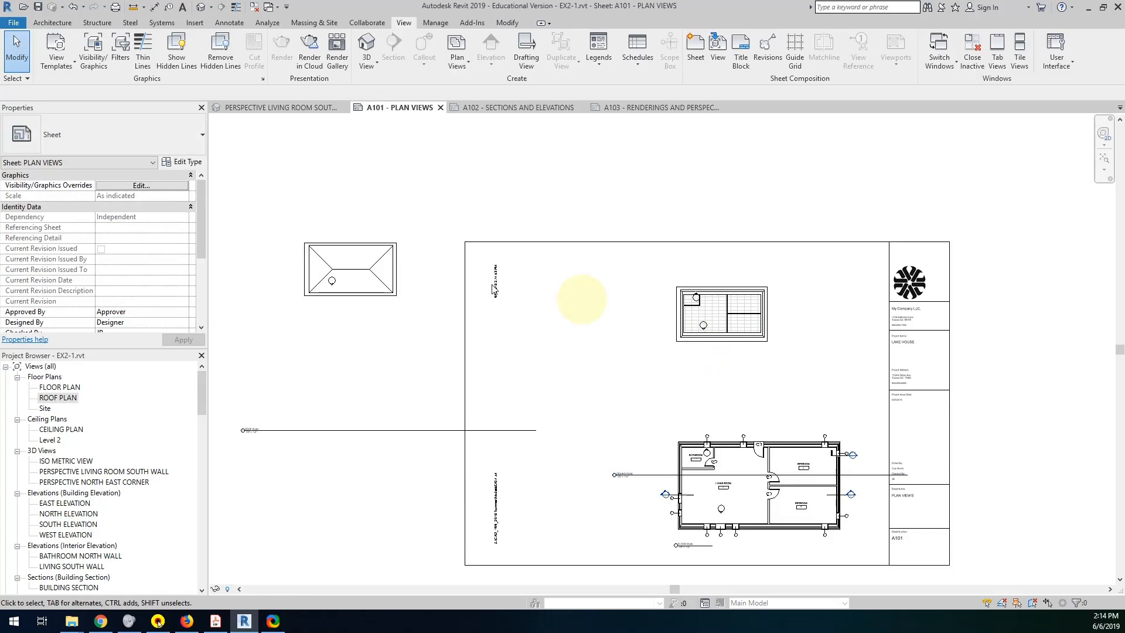
Set the CEILING PLAN view scale to 1/4" = 1'-0".
{"action": "left_click", "coordinate": [758, 346]}
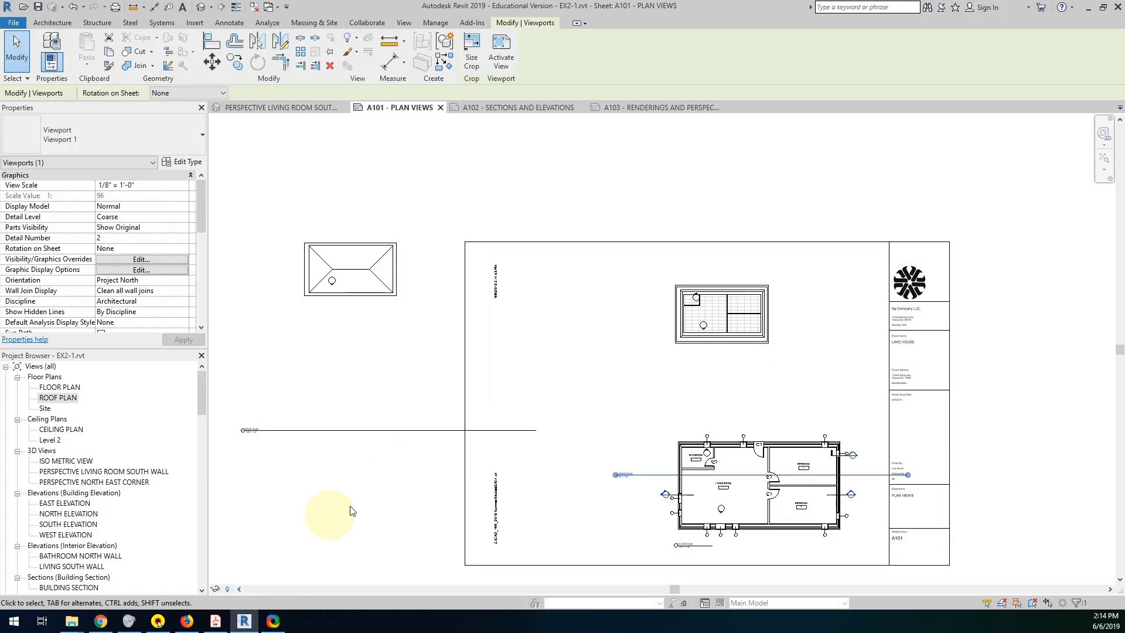
{"action": "double_click", "coordinate": [737, 312]}
{"action": "left_click", "coordinate": [330, 557]}
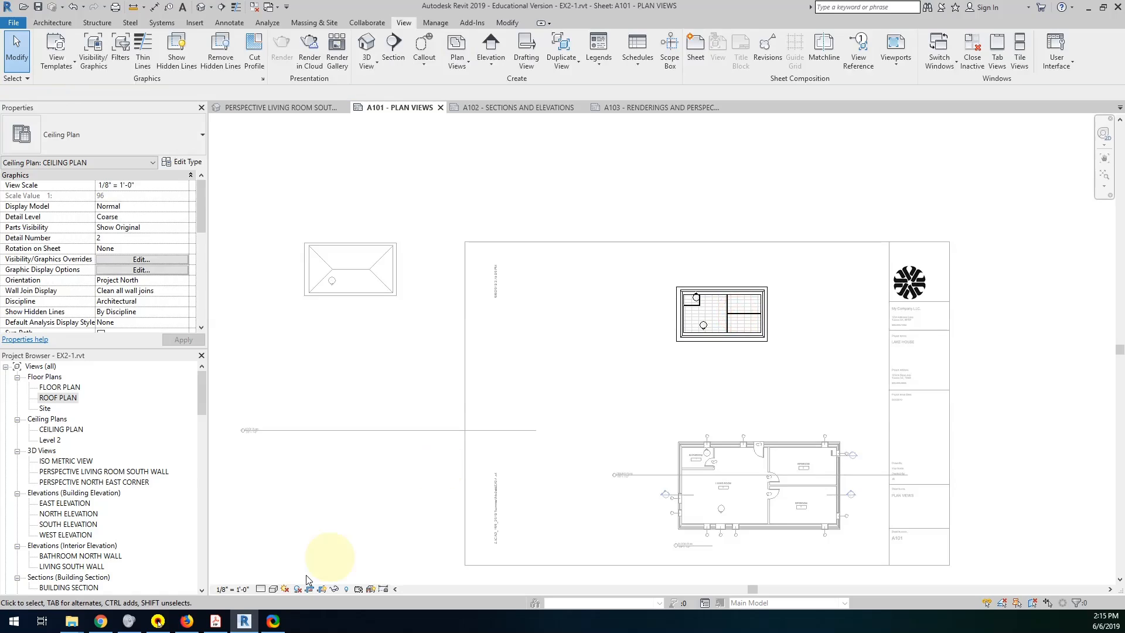
{"action": "left_click", "coordinate": [228, 590]}
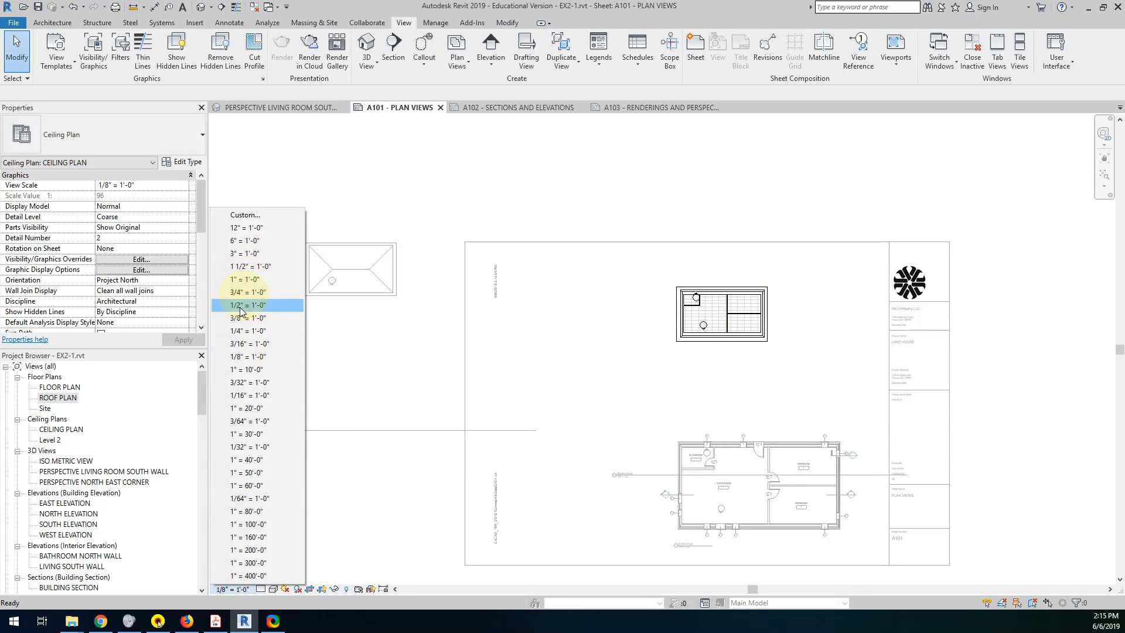
{"action": "left_click", "coordinate": [237, 331]}
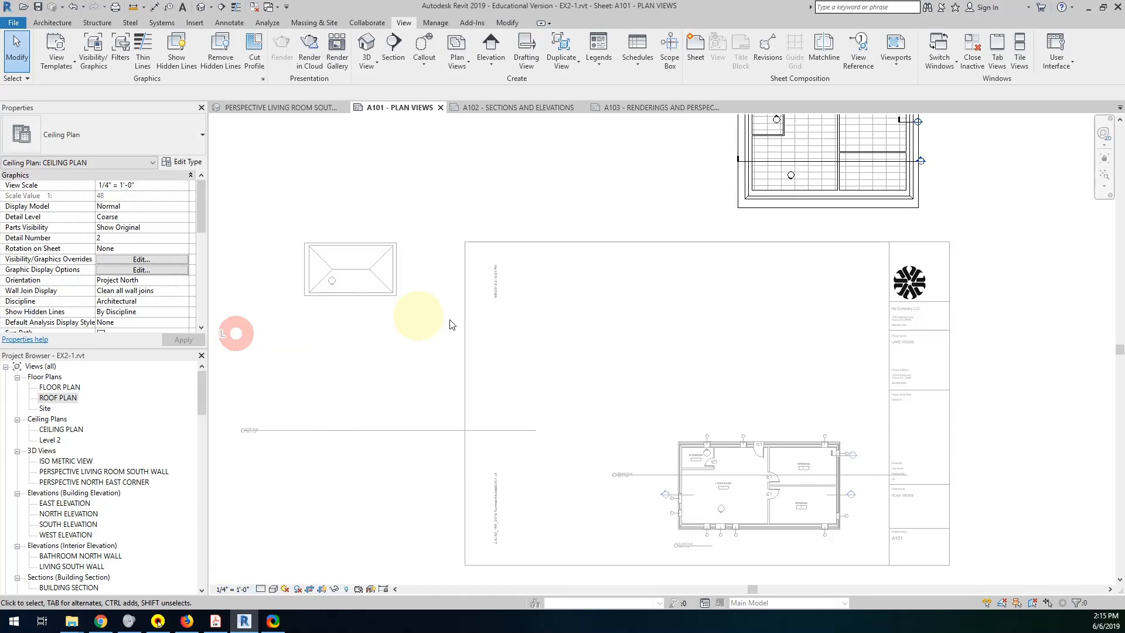
Set the ROOF PLAN view scale to 1/4" = 1'-0" and deactivate the view.
{"action": "double_click", "coordinate": [399, 290]}
{"action": "left_click", "coordinate": [385, 281]}
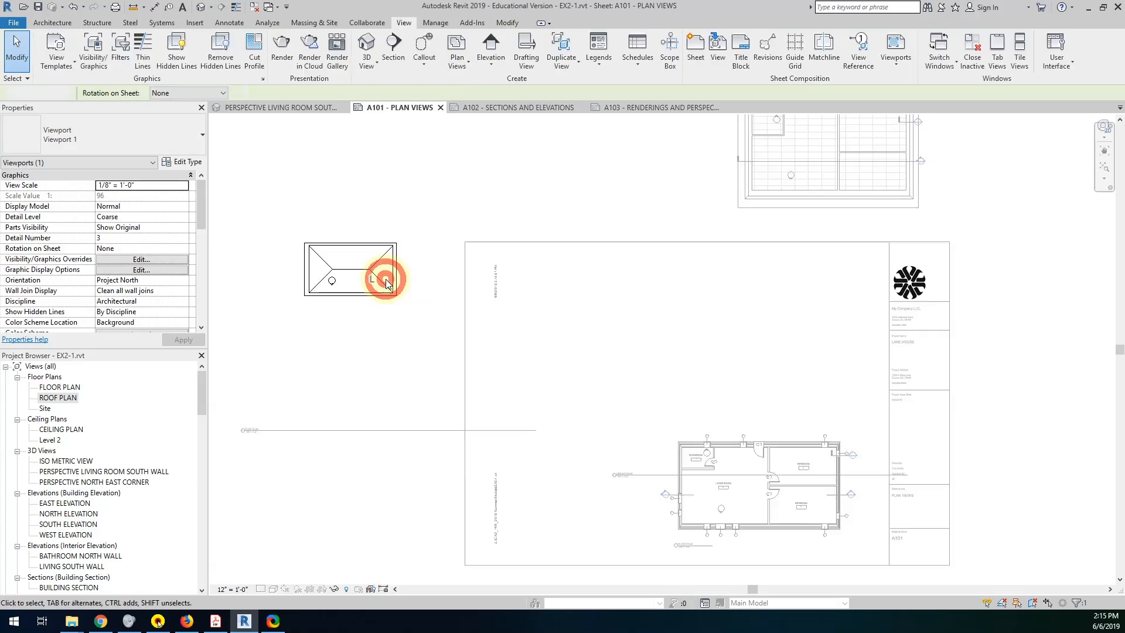
{"action": "left_click", "coordinate": [224, 588]}
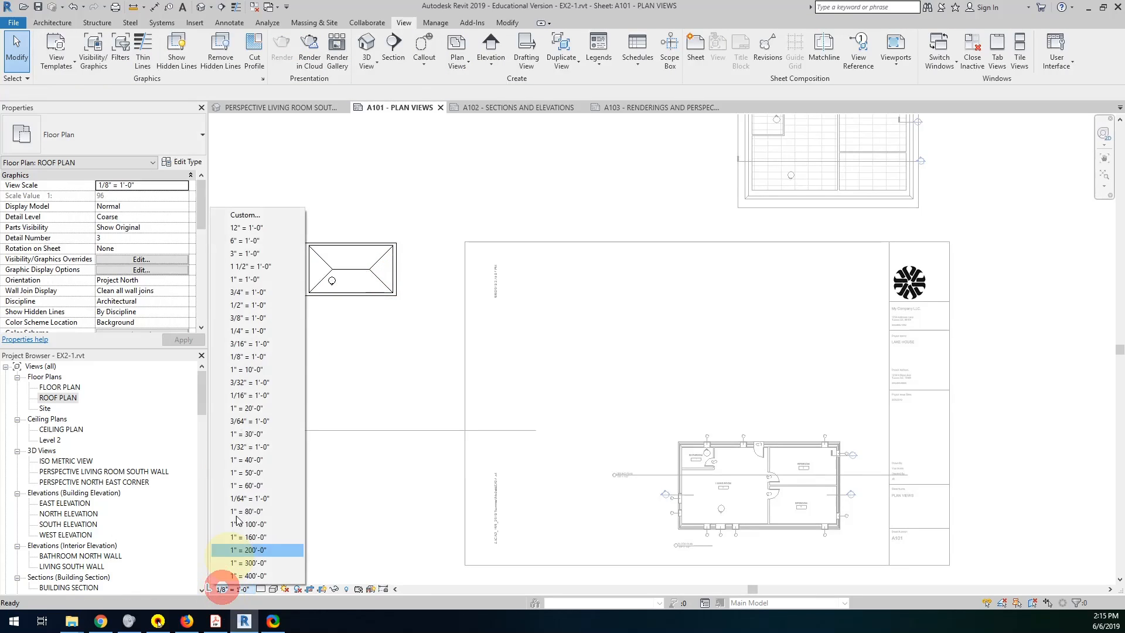
{"action": "left_click", "coordinate": [258, 330]}
{"action": "scroll", "coordinate": [364, 370], "scroll_direction": "down", "scroll_amount": 3}
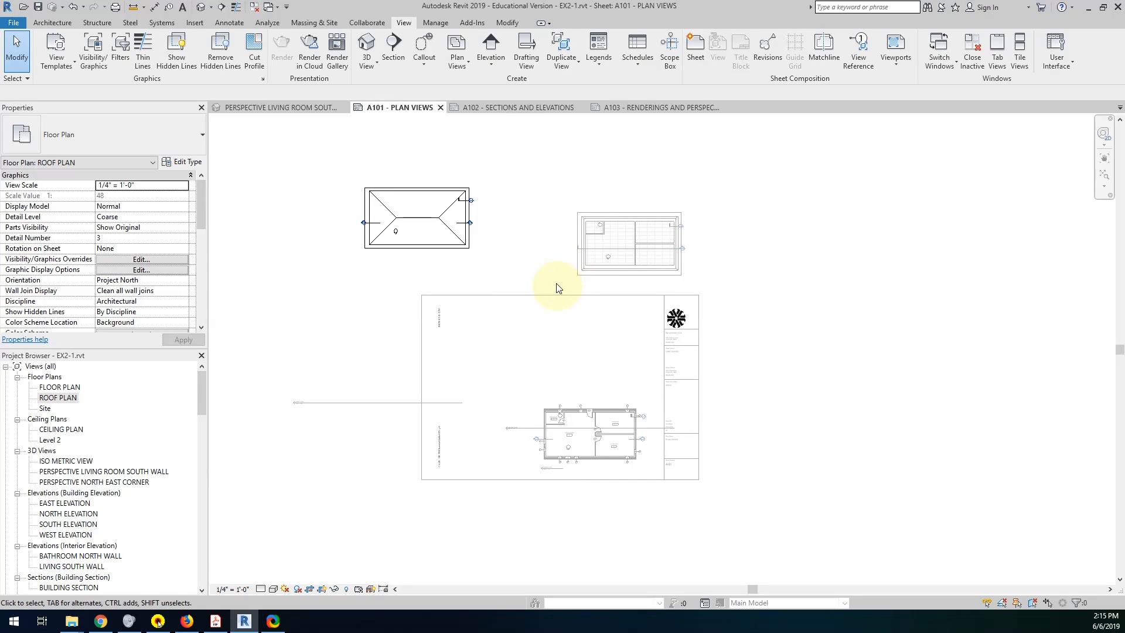
{"action": "left_click", "coordinate": [725, 201]}
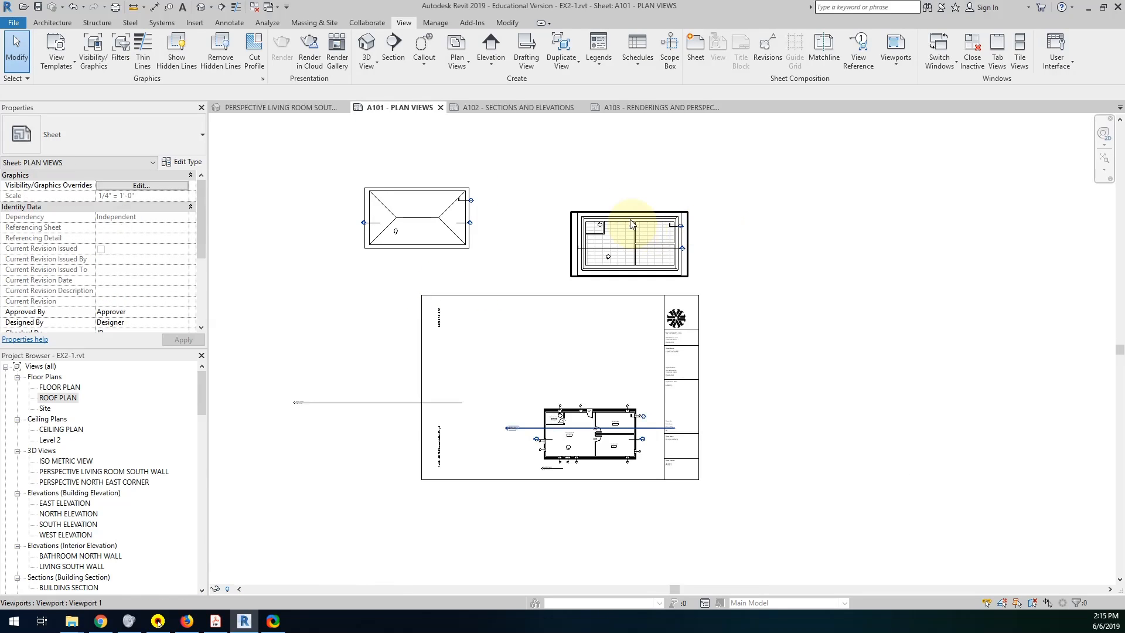
Move the ceiling plan viewport onto the sheet directly above the floor plan, and the roof plan viewport to the left of it.
{"action": "left_click_drag", "start_coordinate": [628, 219], "coordinate": [591, 329]}
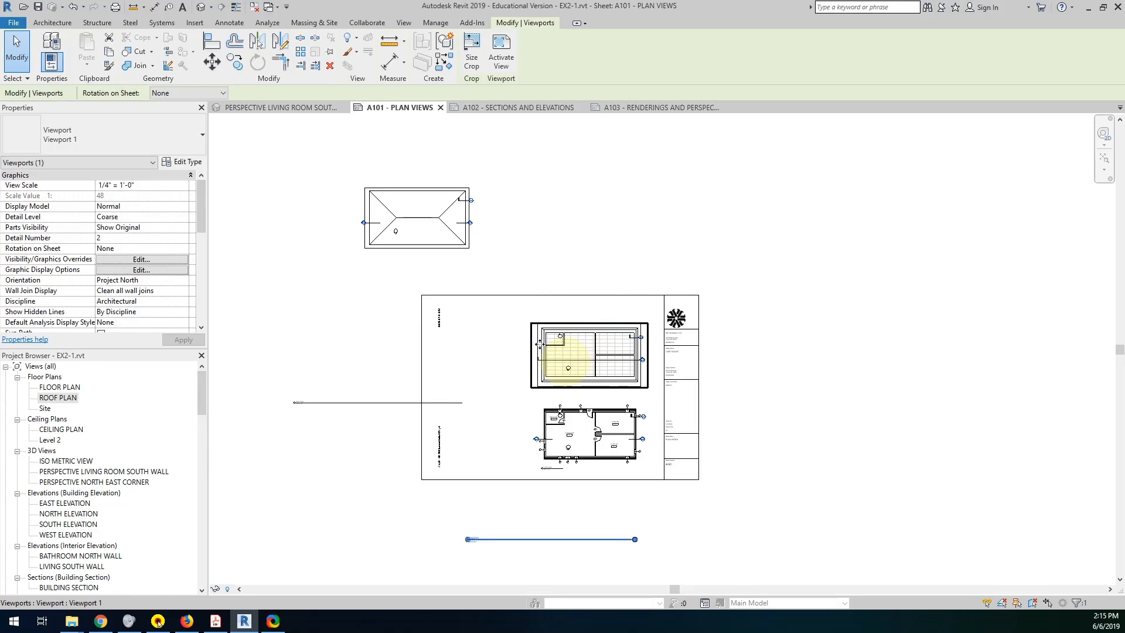
{"action": "left_click_drag", "start_coordinate": [443, 193], "coordinate": [523, 328]}
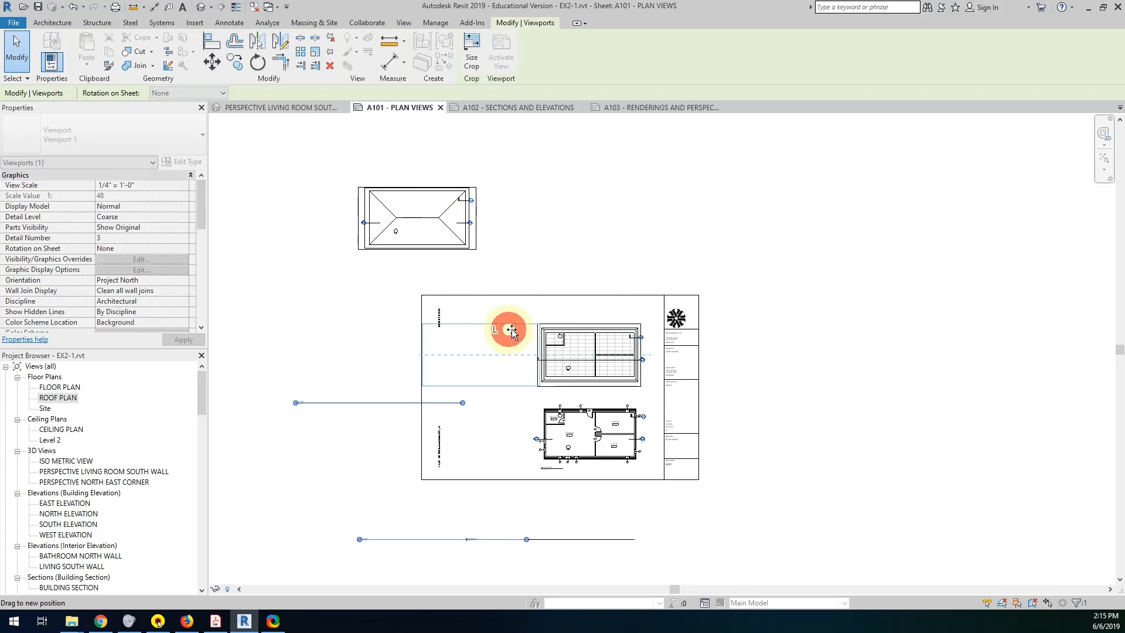
{"action": "scroll", "coordinate": [567, 333], "scroll_direction": "up", "scroll_amount": 3}
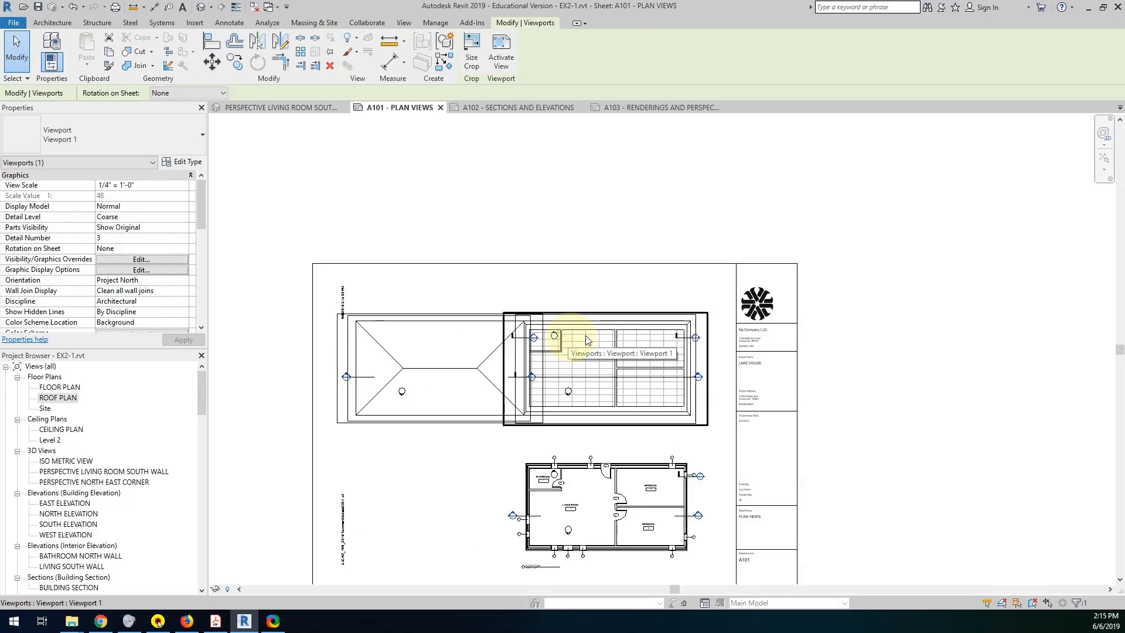
{"action": "left_click", "coordinate": [644, 294]}
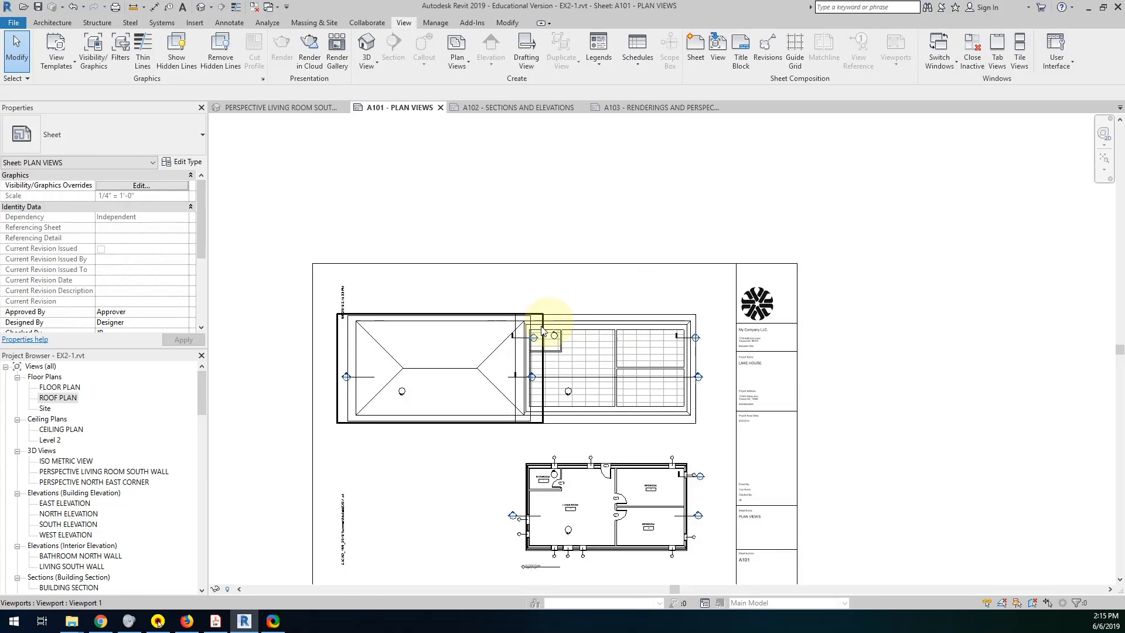
Hide the crop regions of the ROOF PLAN and CEILING PLAN views.
{"action": "double_click", "coordinate": [450, 334]}
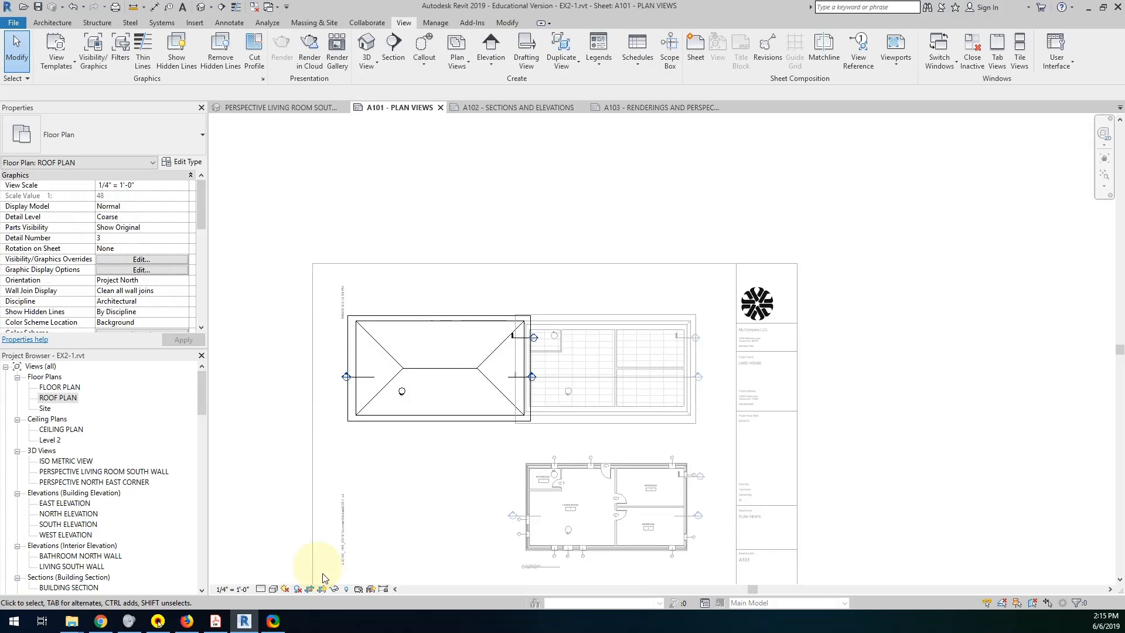
{"action": "left_click", "coordinate": [322, 589]}
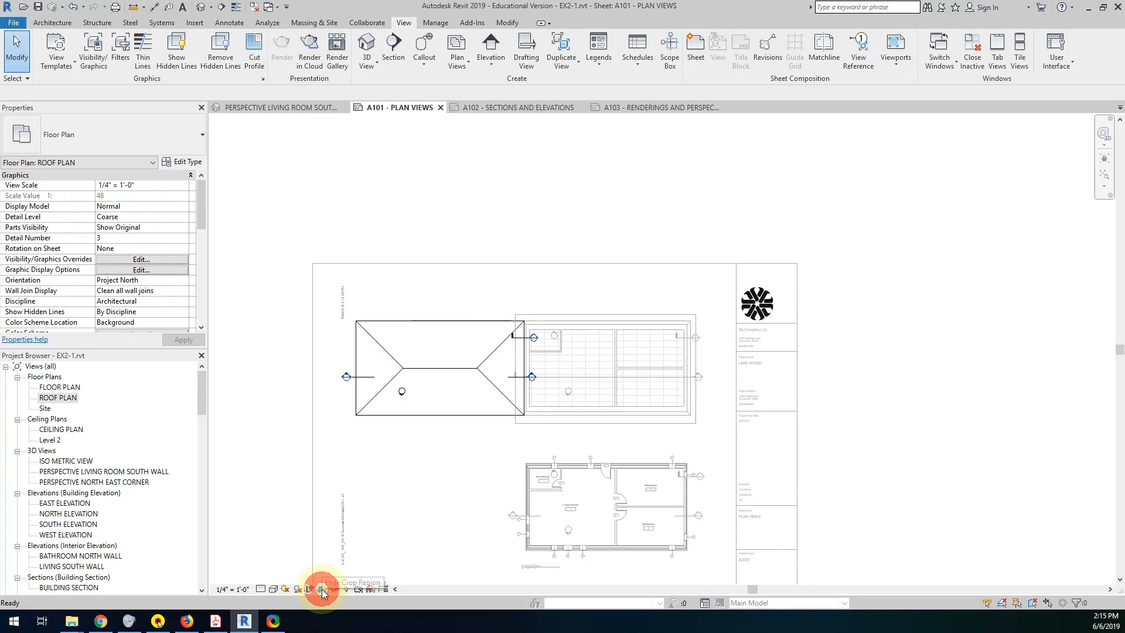
{"action": "double_click", "coordinate": [587, 392]}
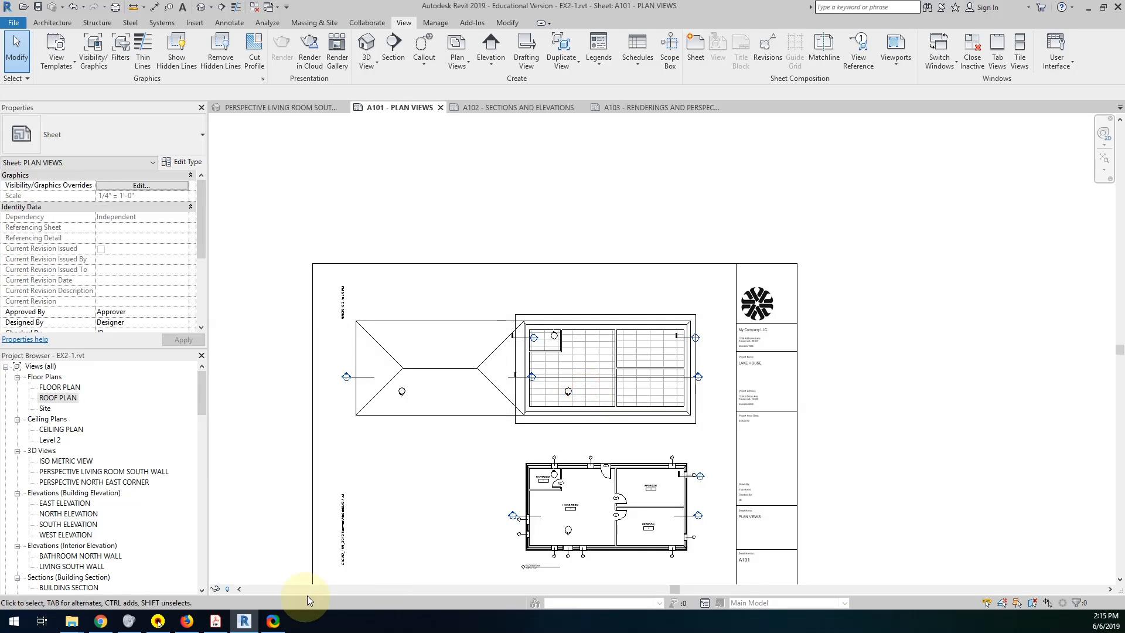
{"action": "double_click", "coordinate": [608, 391]}
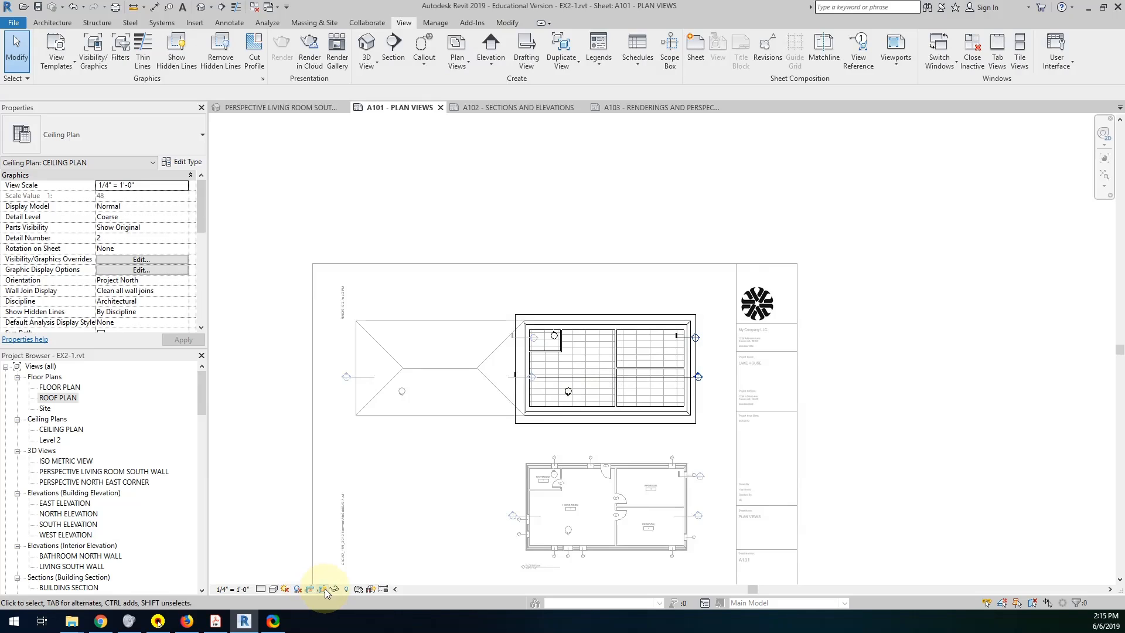
{"action": "left_click", "coordinate": [322, 588]}
{"action": "left_click", "coordinate": [458, 465]}
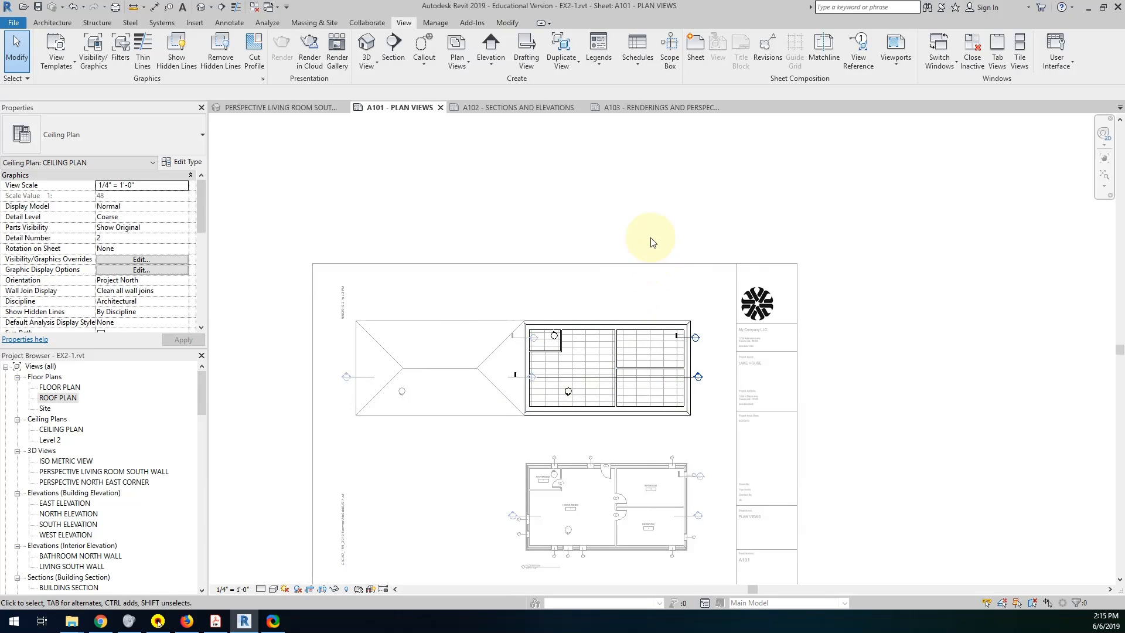
Nudge the ceiling plan and floor plan viewports together to the right, closer to the title block.
{"action": "left_click", "coordinate": [615, 347]}
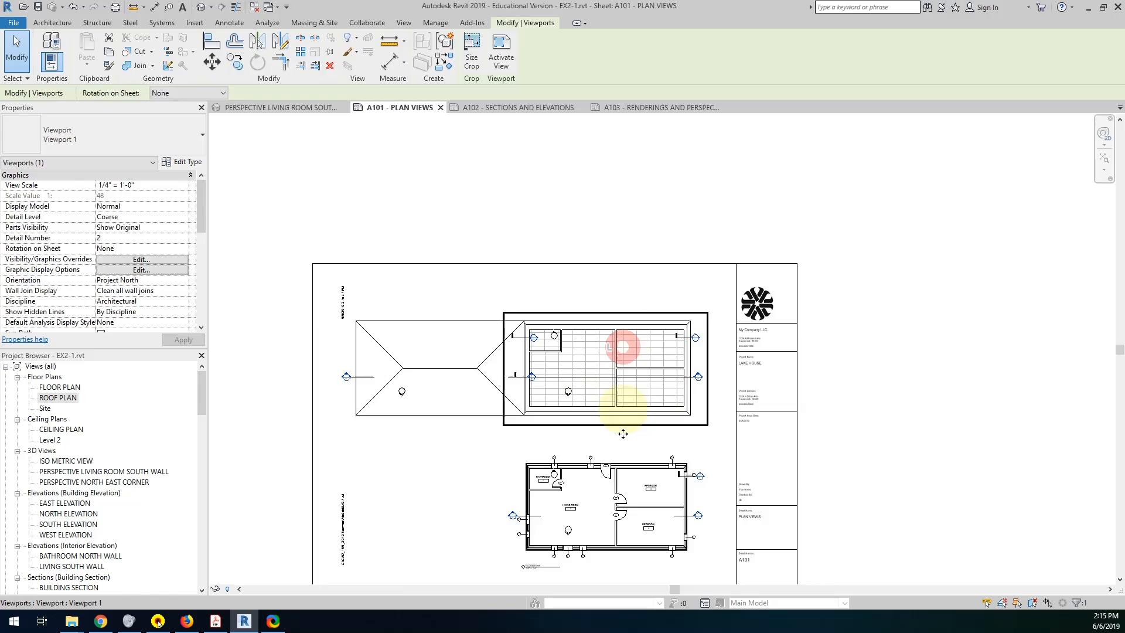
{"action": "left_click", "coordinate": [616, 492], "text": "ctrl"}
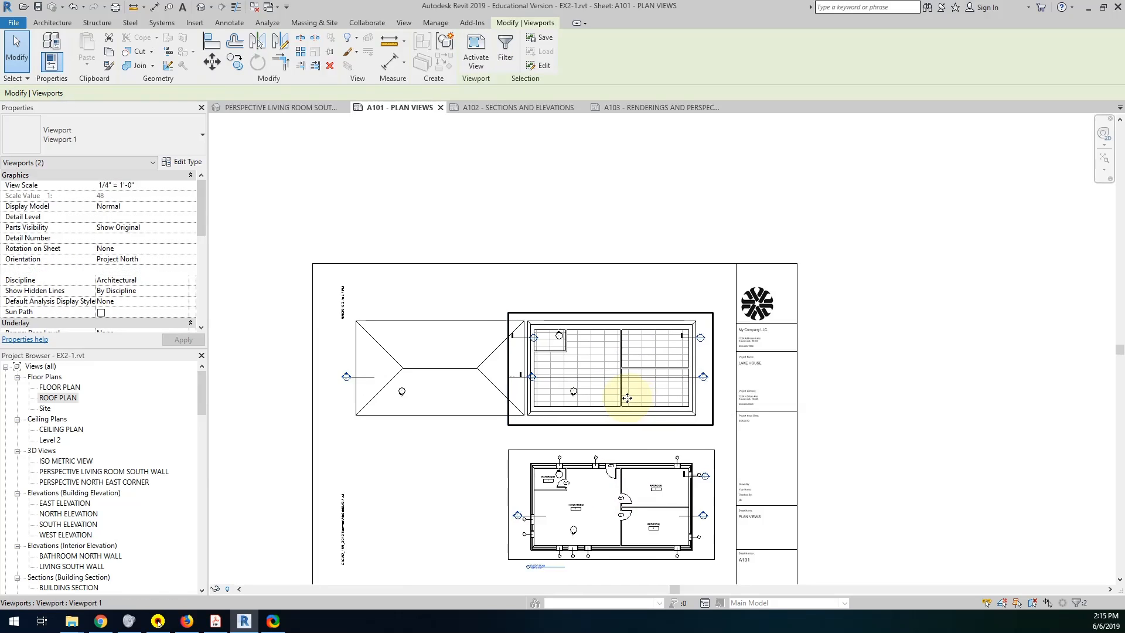
{"action": "key", "text": "Right"}
{"action": "key", "text": "Right"}
{"action": "key", "text": "Right"}
{"action": "key", "text": "Right"}
{"action": "key", "text": "Right"}
{"action": "key", "text": "Right"}
{"action": "key", "text": "Right"}
{"action": "key", "text": "Right"}
{"action": "key", "text": "Right"}
{"action": "key", "text": "Right"}
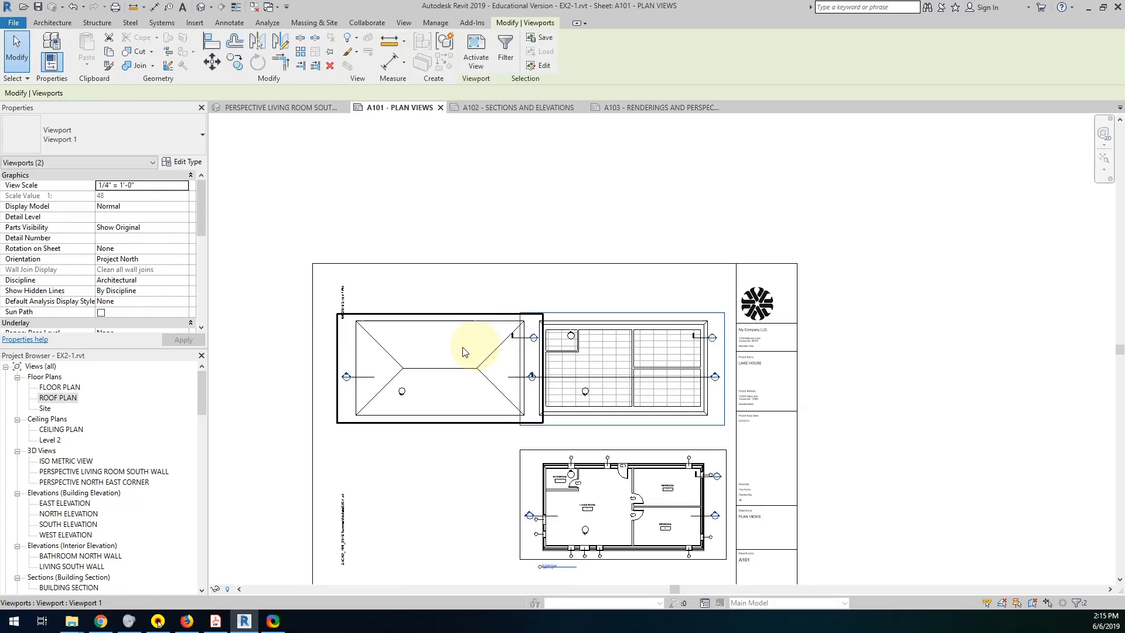
Shift the roof plan viewport slightly right within the sheet border and select the title block to show its margins.
{"action": "left_click_drag", "start_coordinate": [447, 321], "coordinate": [456, 320]}
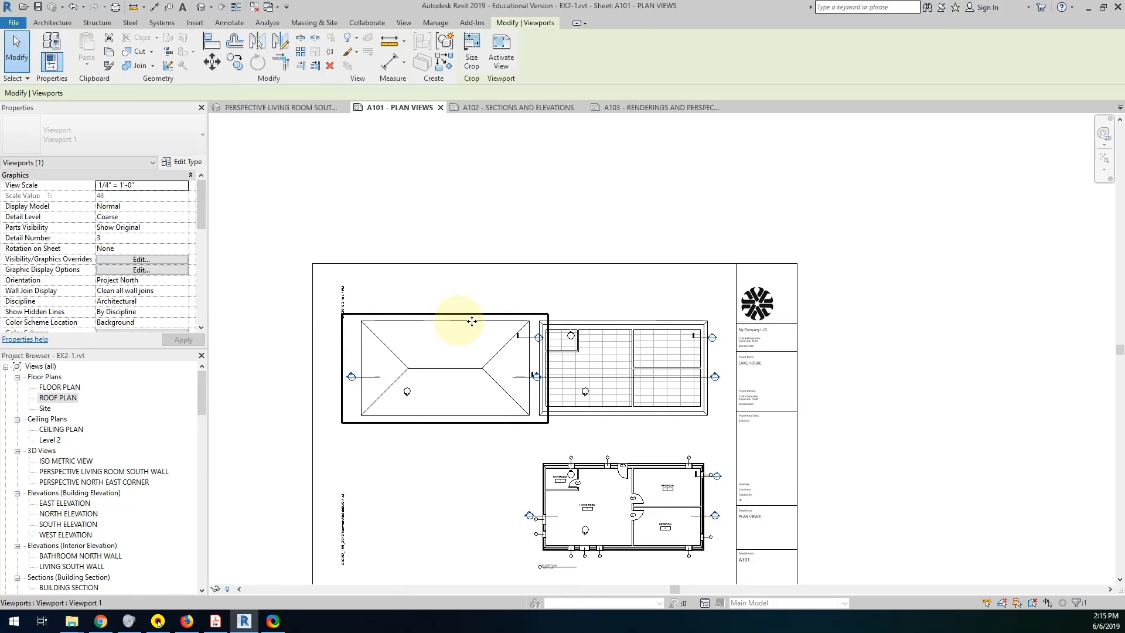
{"action": "left_click", "coordinate": [507, 233]}
{"action": "left_click", "coordinate": [511, 264]}
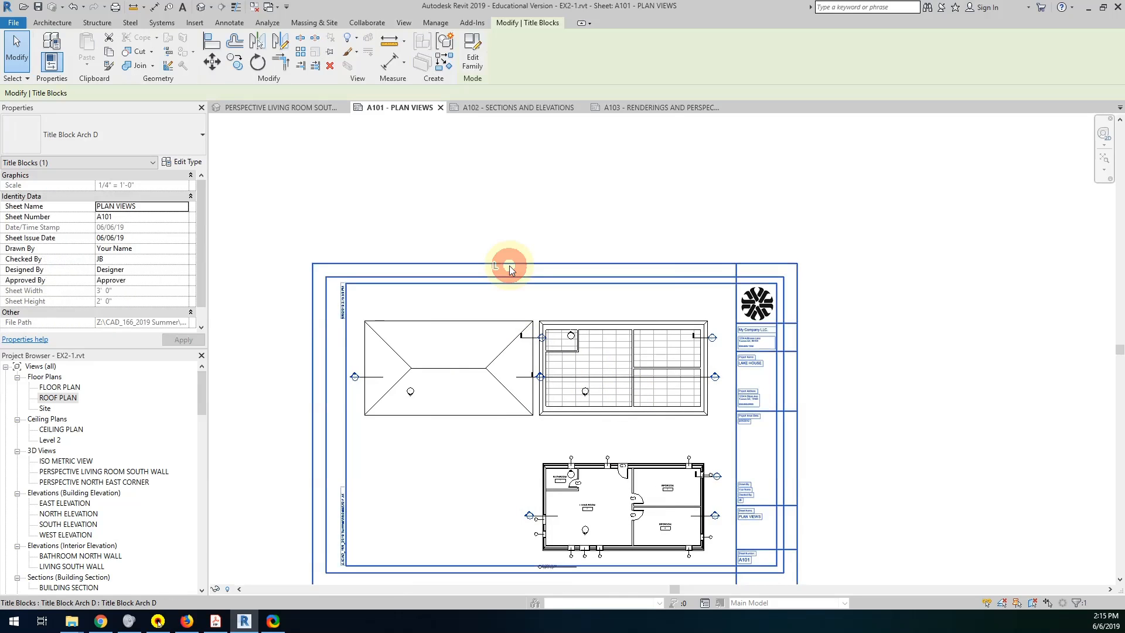
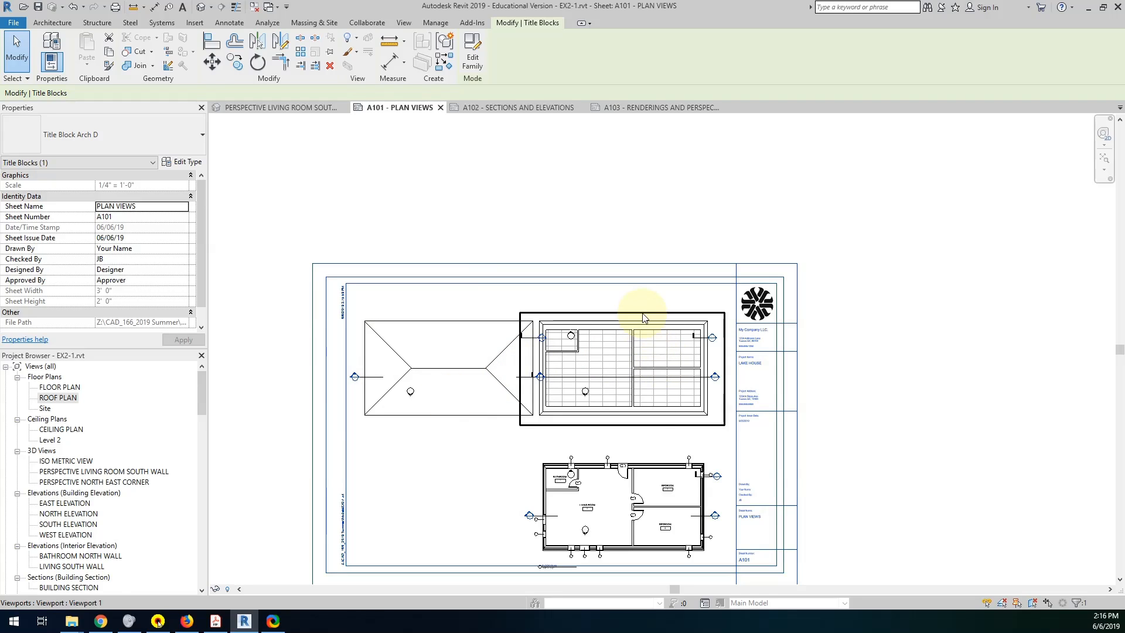
Select the ceiling plan and floor plan viewports and nudge them together slightly right toward the title block.
{"action": "left_click", "coordinate": [656, 417]}
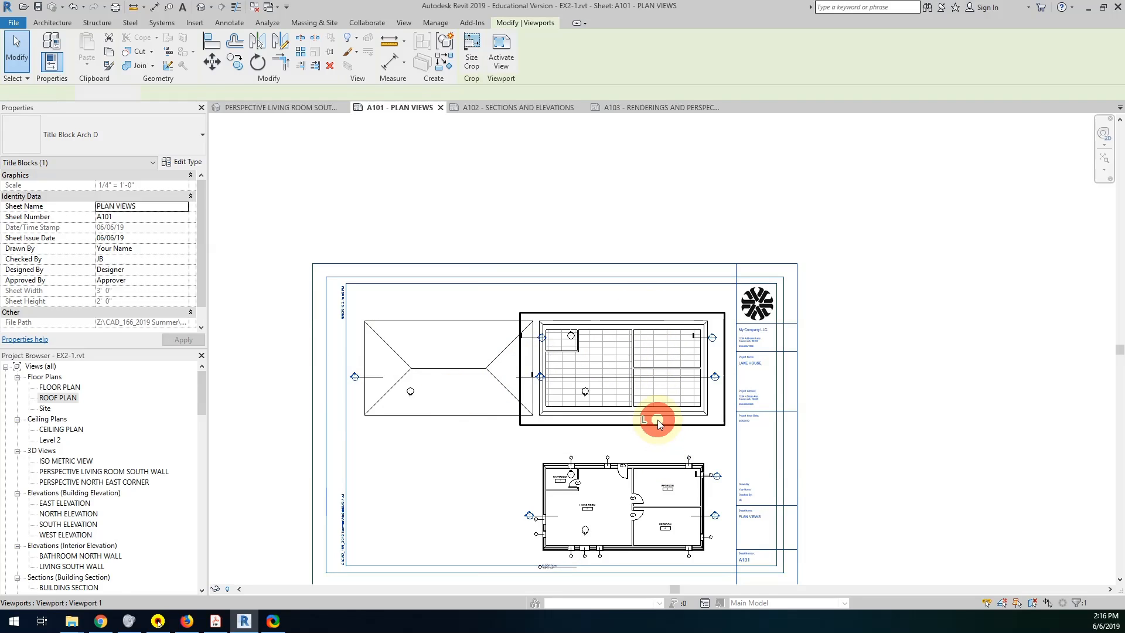
{"action": "left_click", "coordinate": [652, 443], "text": "ctrl"}
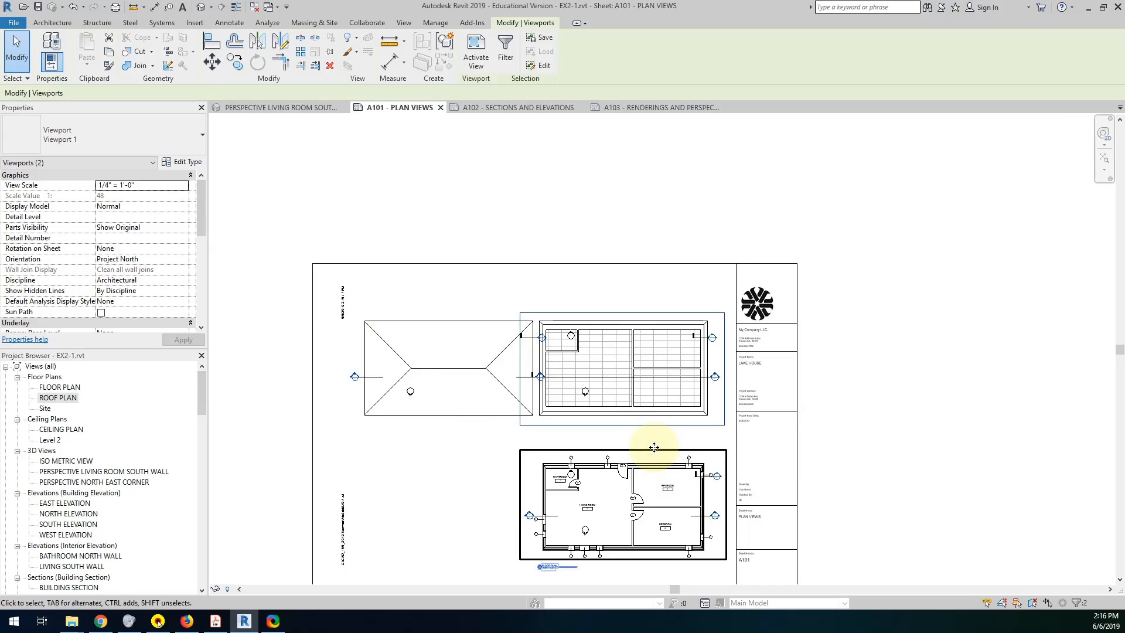
{"action": "key", "text": "Right"}
{"action": "key", "text": "Right"}
{"action": "key", "text": "Right"}
{"action": "scroll", "coordinate": [710, 512], "scroll_direction": "up", "scroll_amount": 2}
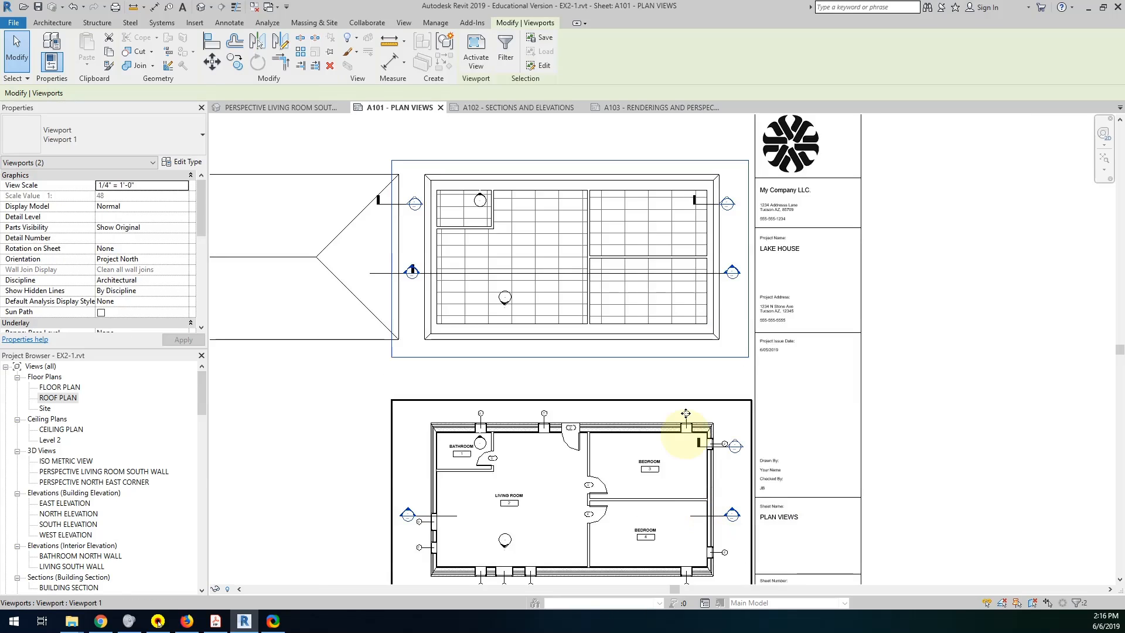
{"action": "middle_click_drag", "start_coordinate": [685, 371], "coordinate": [710, 414]}
{"action": "key", "text": "Escape"}
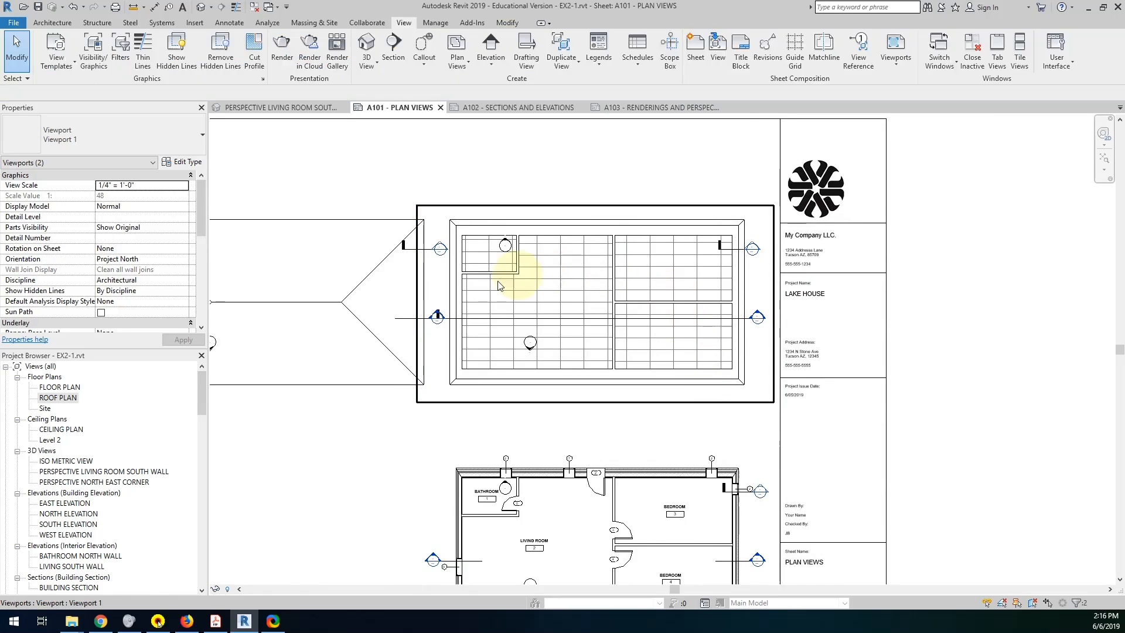
Activate the roof plan view on the sheet and hide the elevation marker category in it.
{"action": "middle_click_drag", "start_coordinate": [416, 306], "coordinate": [610, 322]}
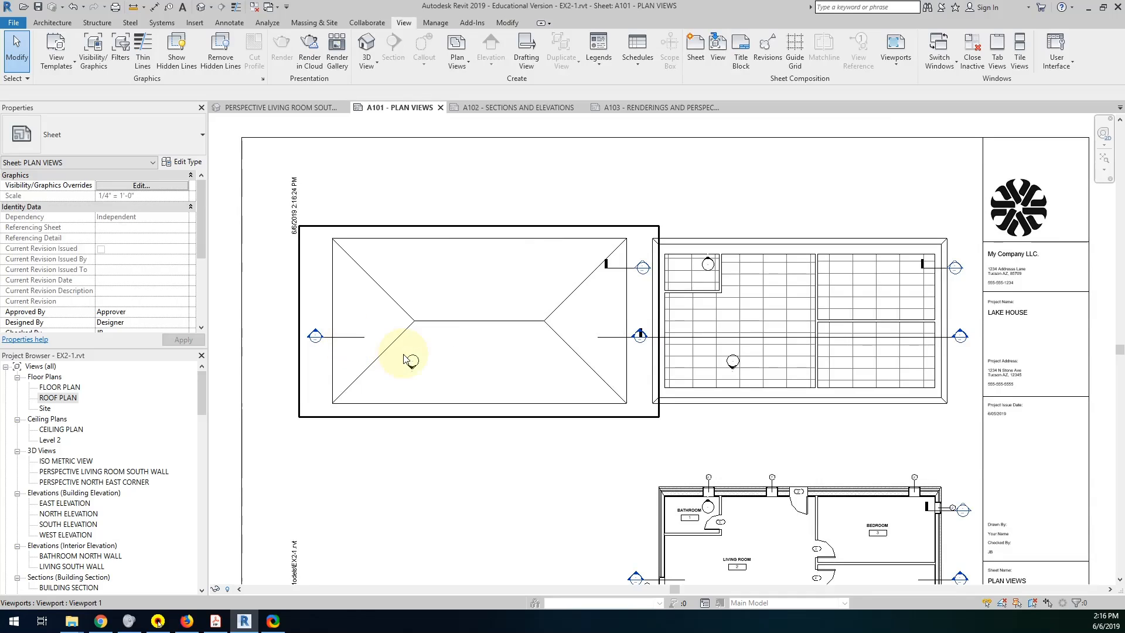
{"action": "double_click", "coordinate": [440, 353]}
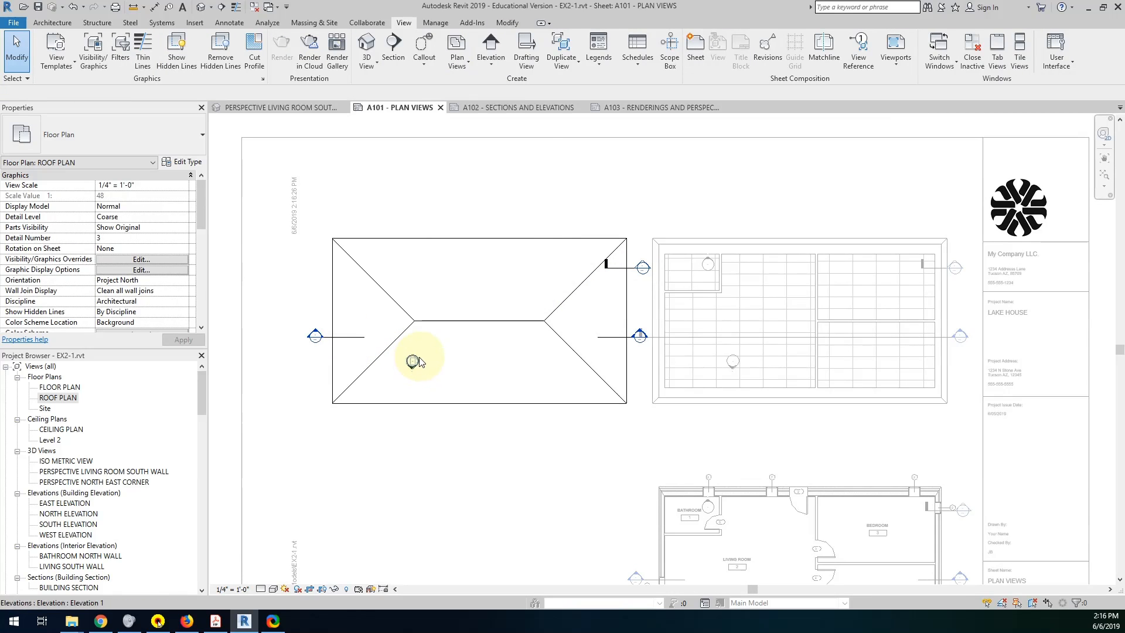
{"action": "left_click", "coordinate": [413, 361]}
{"action": "right_click", "coordinate": [418, 359]}
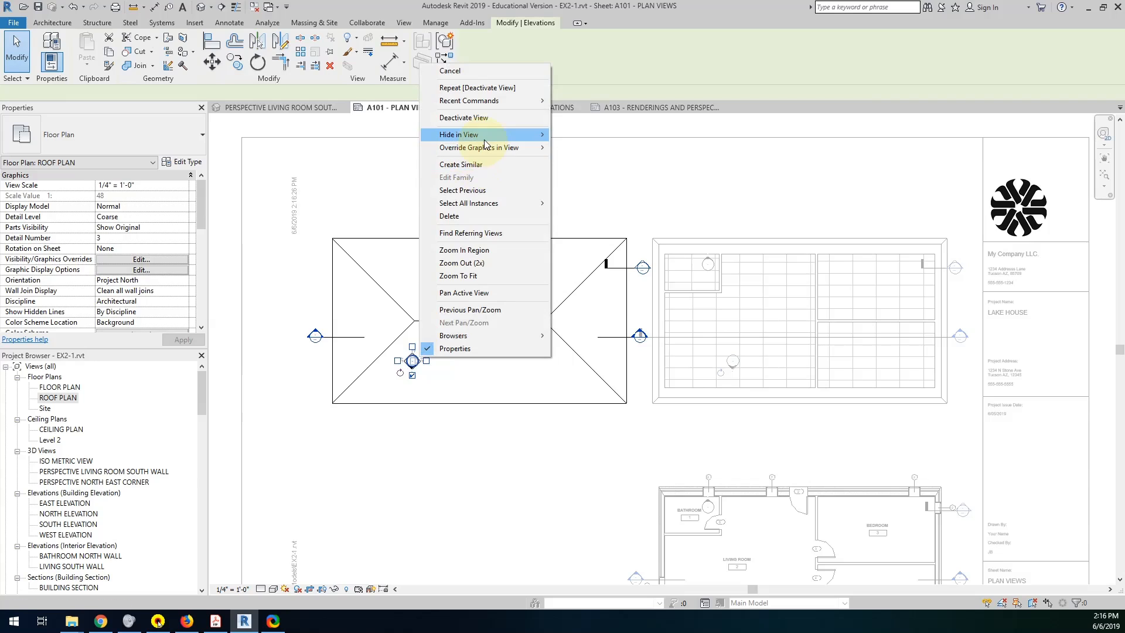
{"action": "mouse_move", "coordinate": [486, 140]}
{"action": "left_click", "coordinate": [592, 147]}
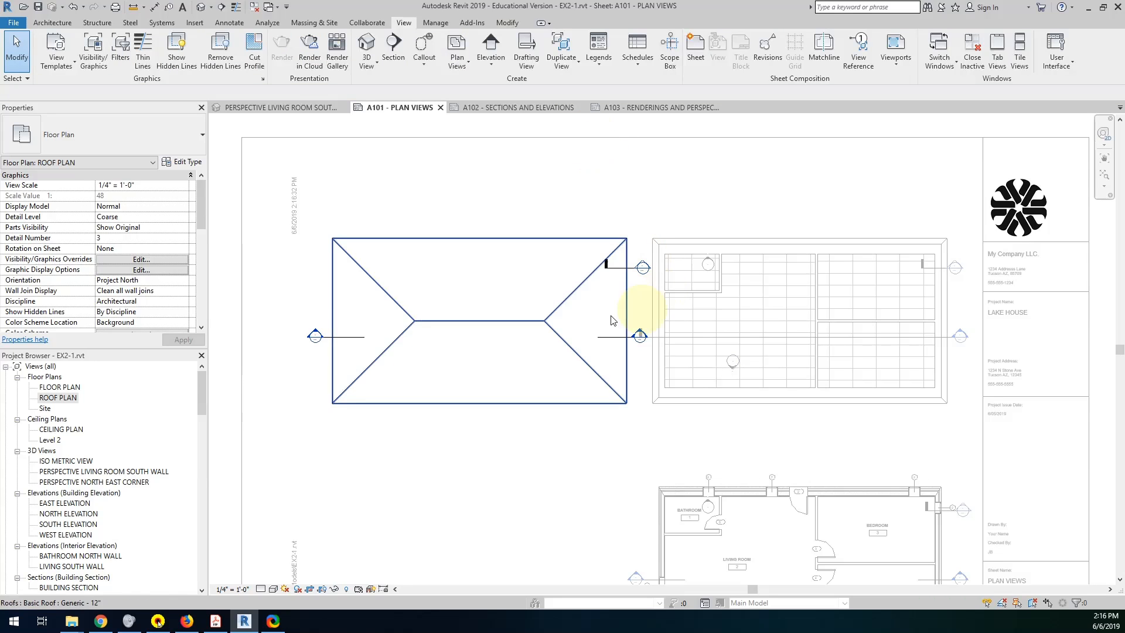
Hide the section marker category in the roof plan view.
{"action": "left_click", "coordinate": [609, 344]}
{"action": "right_click", "coordinate": [609, 343]}
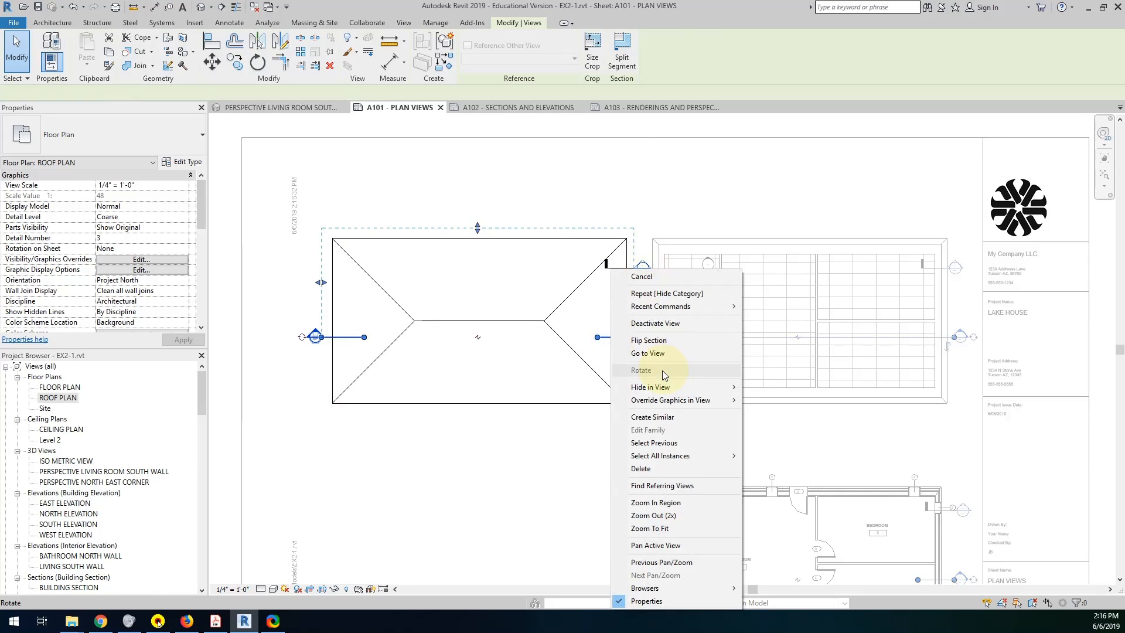
{"action": "mouse_move", "coordinate": [656, 387]}
{"action": "left_click", "coordinate": [767, 396]}
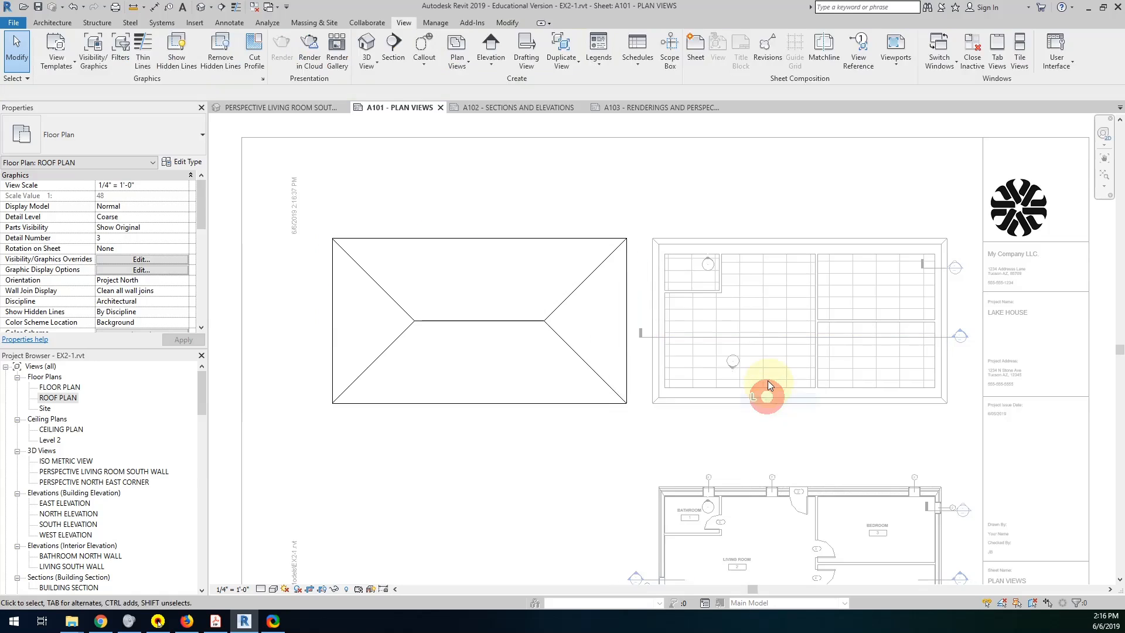
Activate the ceiling plan view on the sheet and hide its elevation marker category.
{"action": "double_click", "coordinate": [867, 297]}
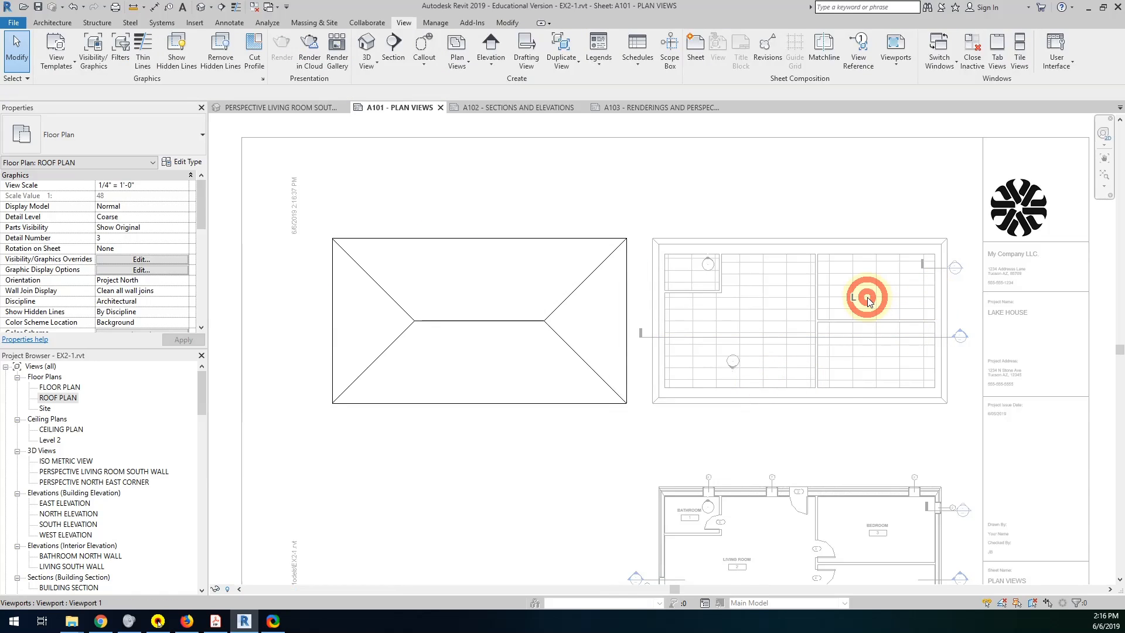
{"action": "double_click", "coordinate": [710, 268]}
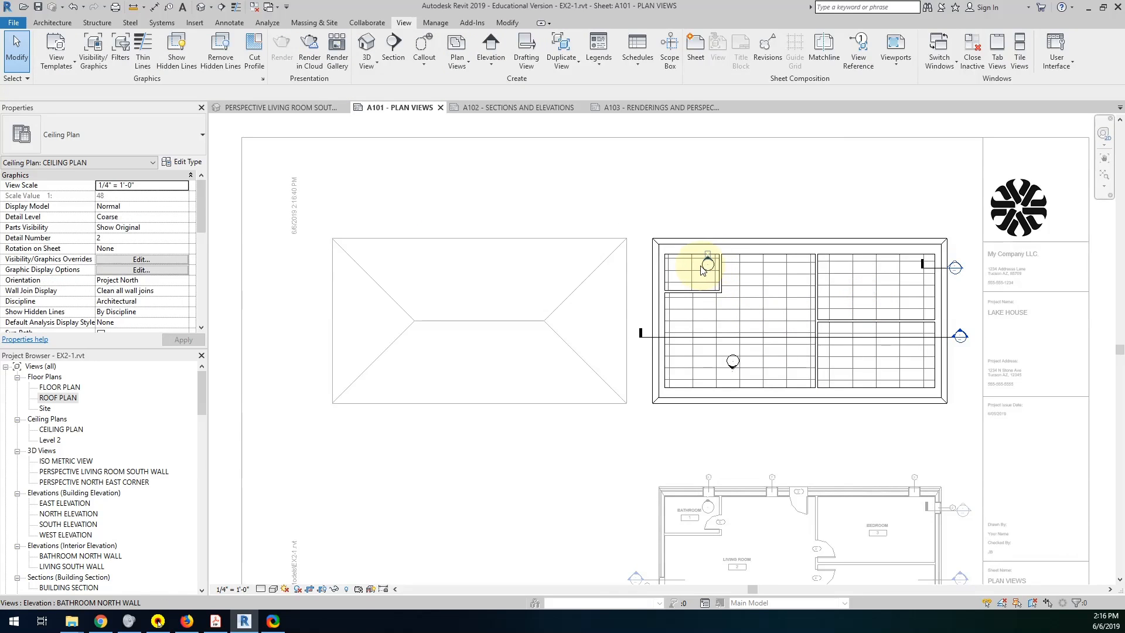
{"action": "left_click", "coordinate": [702, 265]}
{"action": "left_click", "coordinate": [705, 267]}
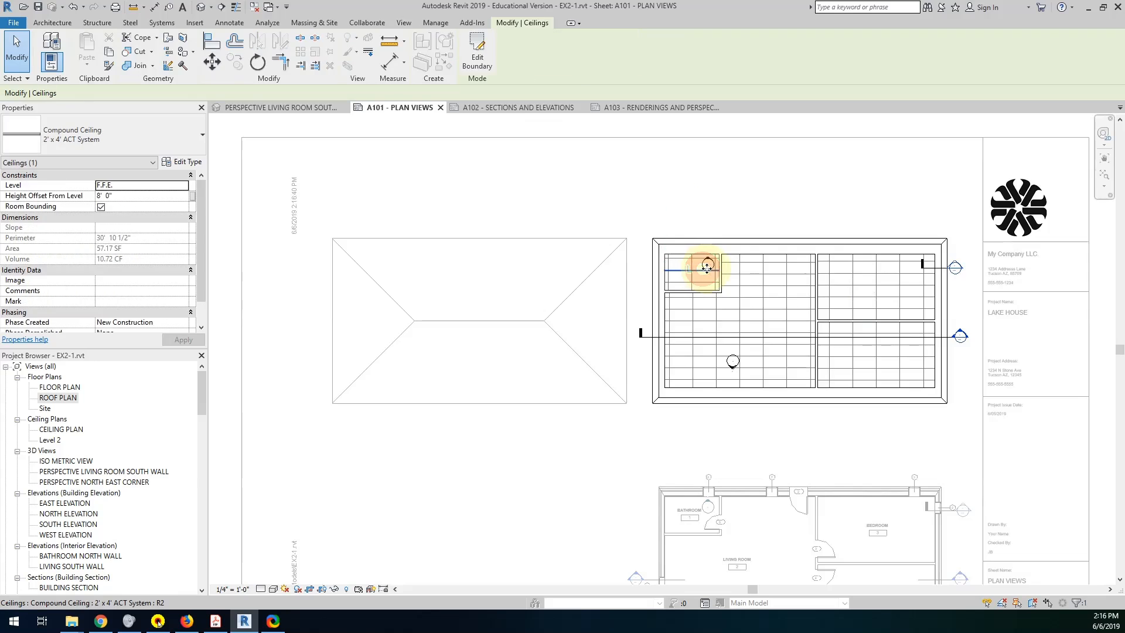
{"action": "scroll", "coordinate": [707, 267], "scroll_direction": "up", "scroll_amount": 3}
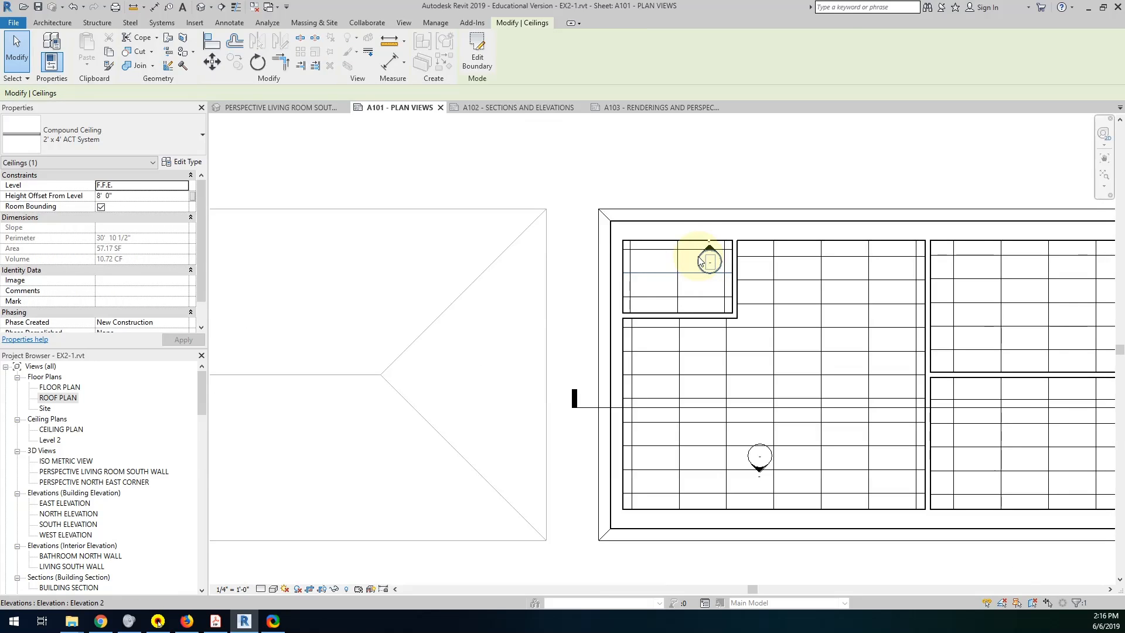
{"action": "left_click", "coordinate": [701, 262]}
{"action": "right_click", "coordinate": [702, 262]}
{"action": "mouse_move", "coordinate": [739, 328]}
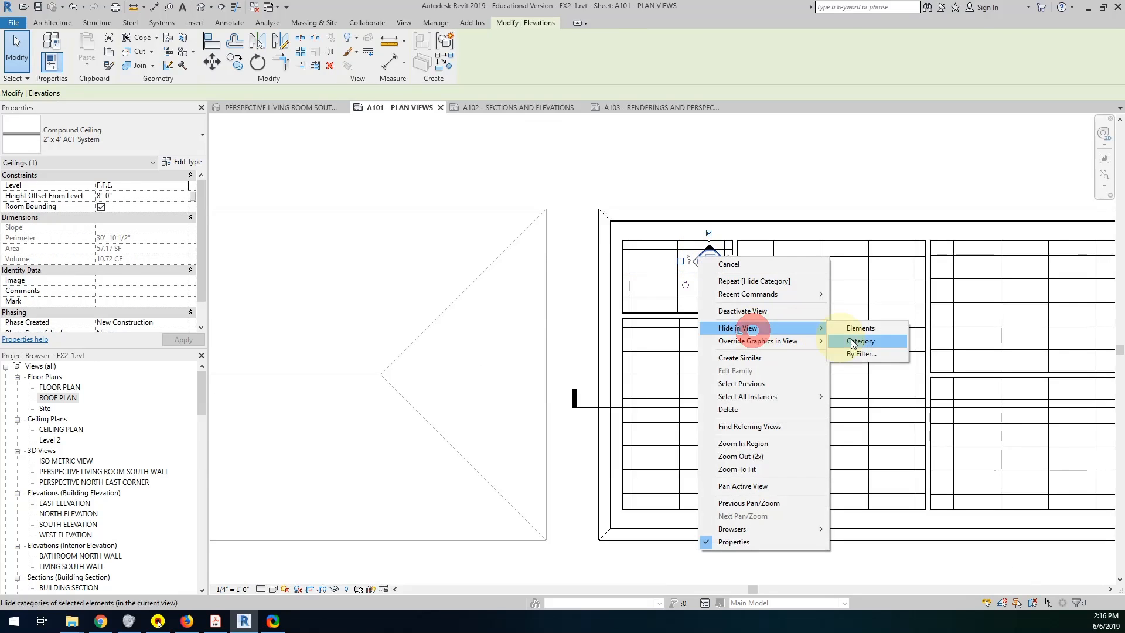
{"action": "left_click", "coordinate": [857, 341]}
Hide the section marker category in the ceiling plan view and deactivate the view.
{"action": "left_click", "coordinate": [721, 407]}
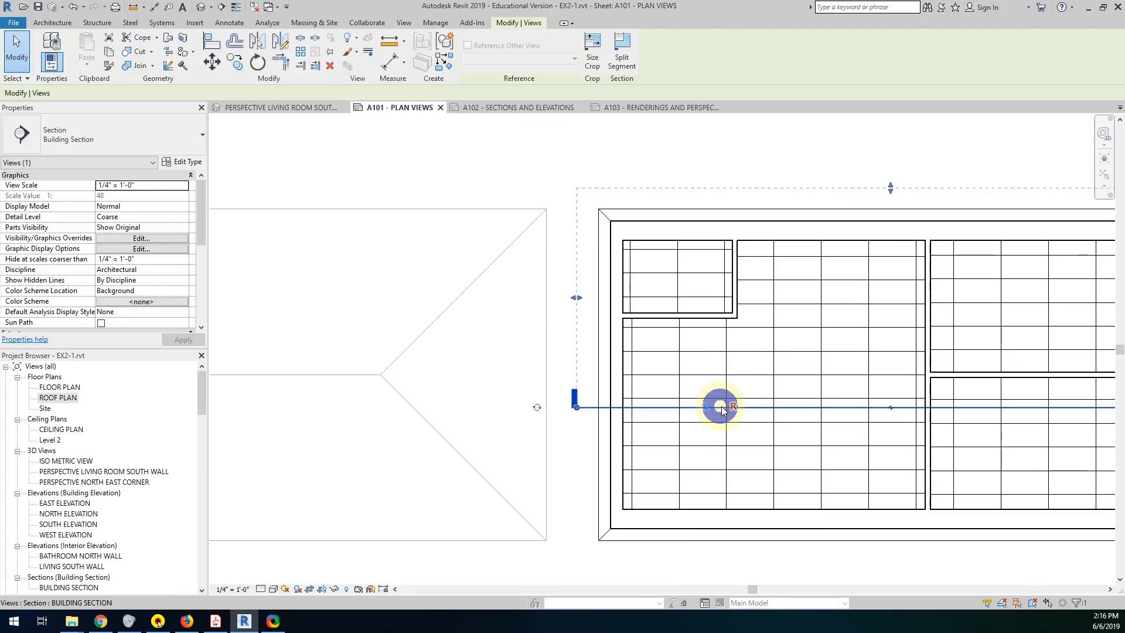
{"action": "right_click", "coordinate": [722, 409]}
{"action": "mouse_move", "coordinate": [779, 183]}
{"action": "left_click", "coordinate": [879, 196]}
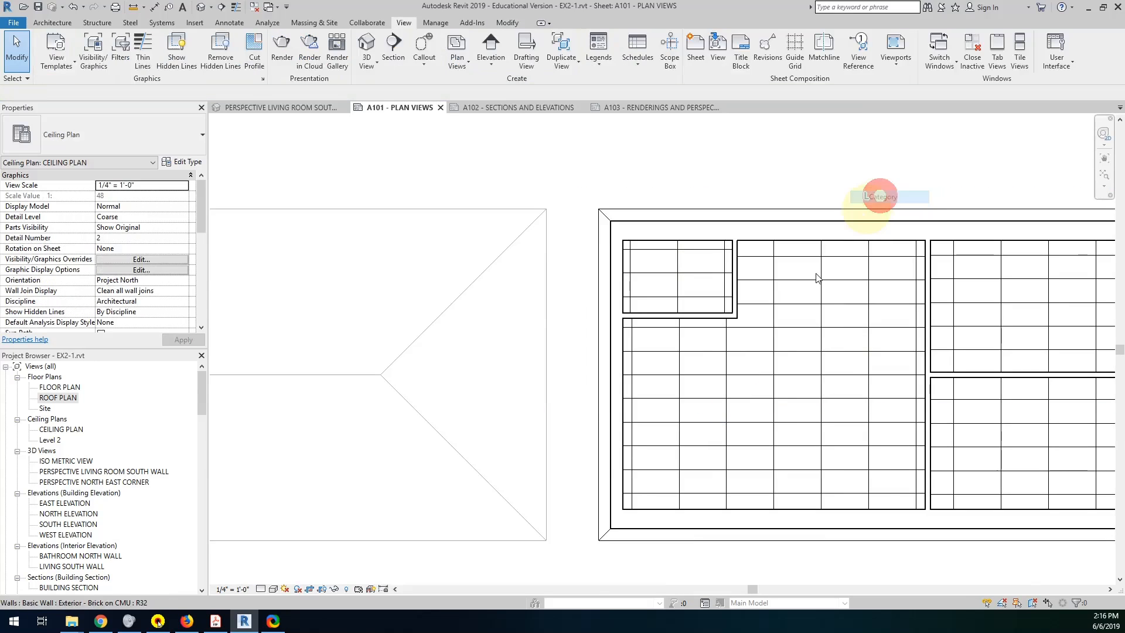
{"action": "scroll", "coordinate": [818, 278], "scroll_direction": "down", "scroll_amount": 3}
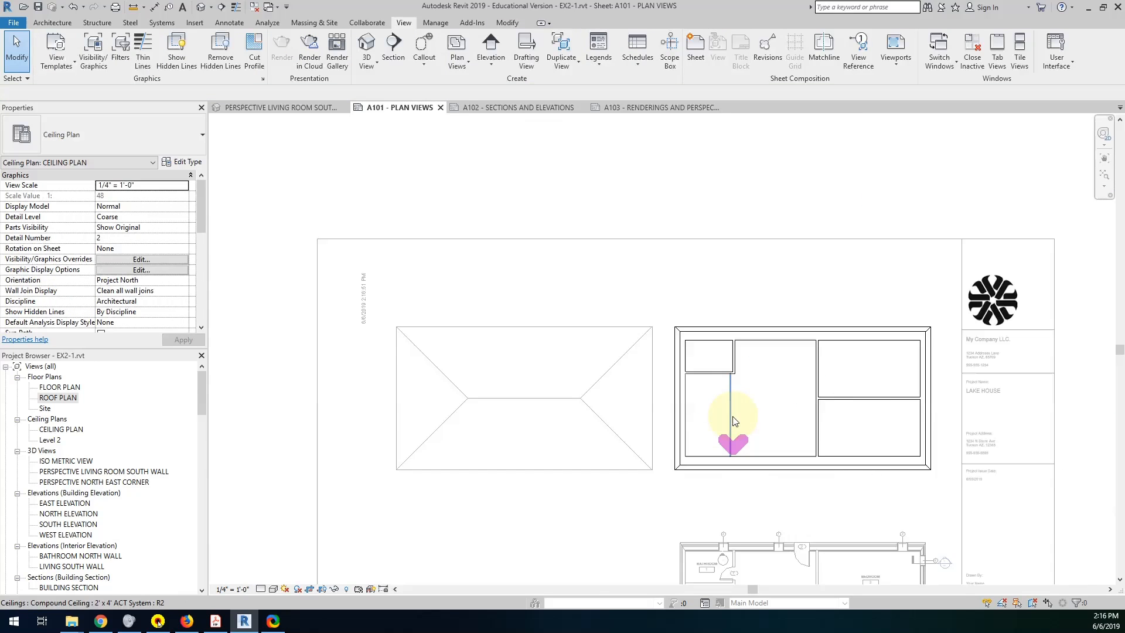
{"action": "left_click", "coordinate": [723, 303]}
{"action": "middle_click_drag", "start_coordinate": [789, 459], "coordinate": [818, 321]}
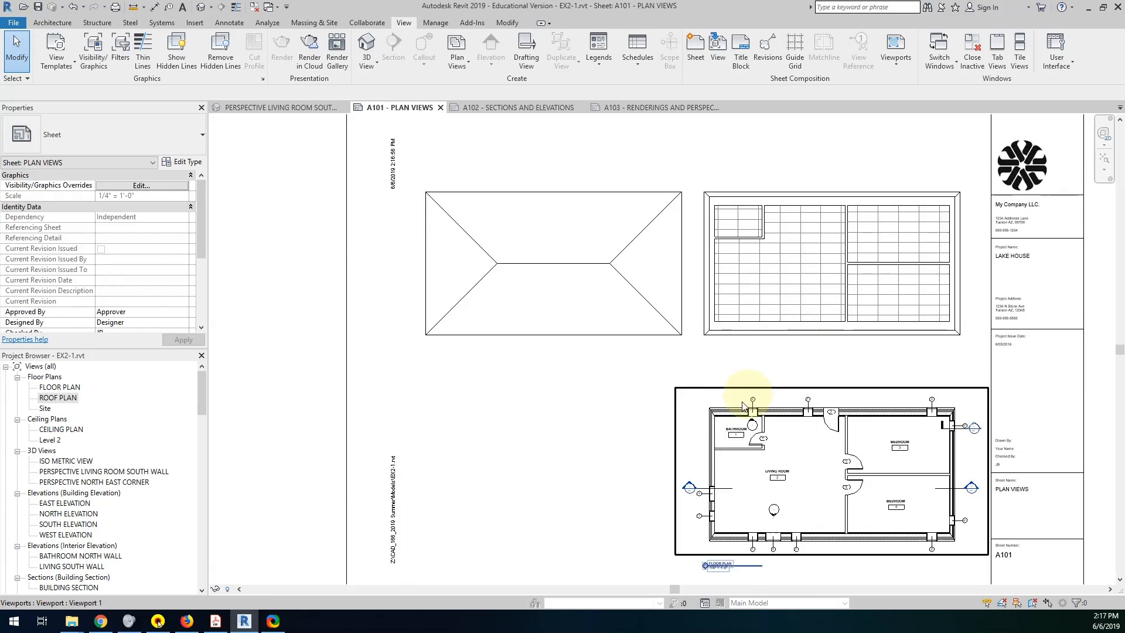
{"action": "scroll", "coordinate": [724, 388], "scroll_direction": "down", "scroll_amount": 4}
{"action": "scroll", "coordinate": [716, 399], "scroll_direction": "down", "scroll_amount": 1}
{"action": "mouse_move", "coordinate": [710, 388]}
{"action": "middle_mouse_down"}
{"action": "mouse_move", "coordinate": [690, 359]}
{"action": "mouse_move", "coordinate": [685, 385]}
{"action": "mouse_move", "coordinate": [710, 412]}
{"action": "mouse_move", "coordinate": [689, 391]}
{"action": "middle_mouse_up"}
{"action": "scroll", "coordinate": [686, 384], "scroll_direction": "up", "scroll_amount": 2}
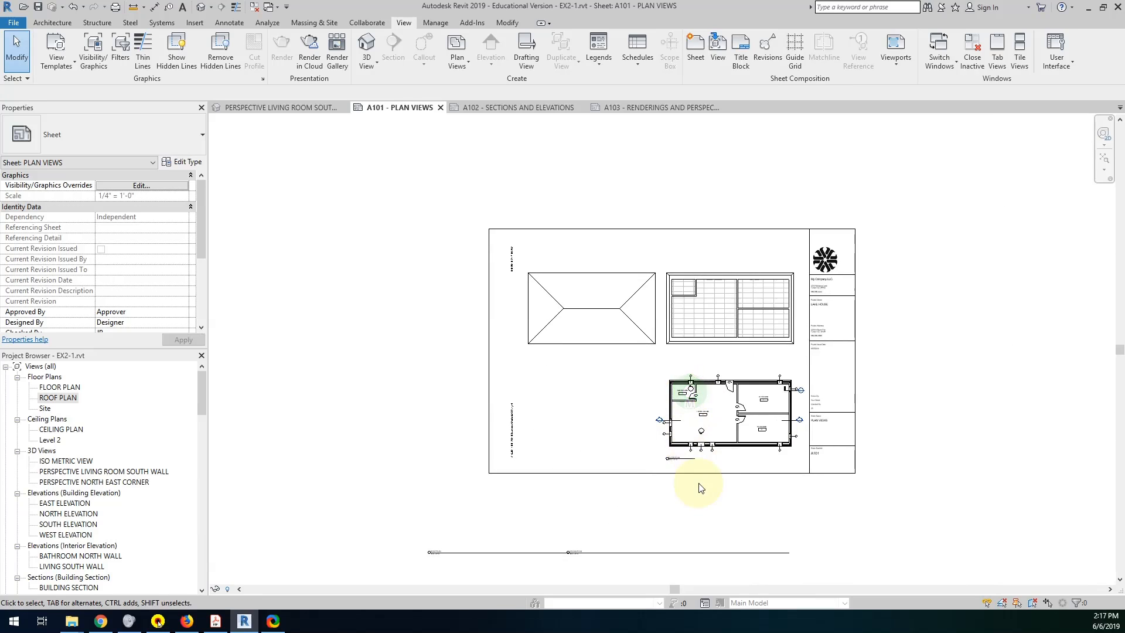
{"action": "left_click", "coordinate": [729, 328]}
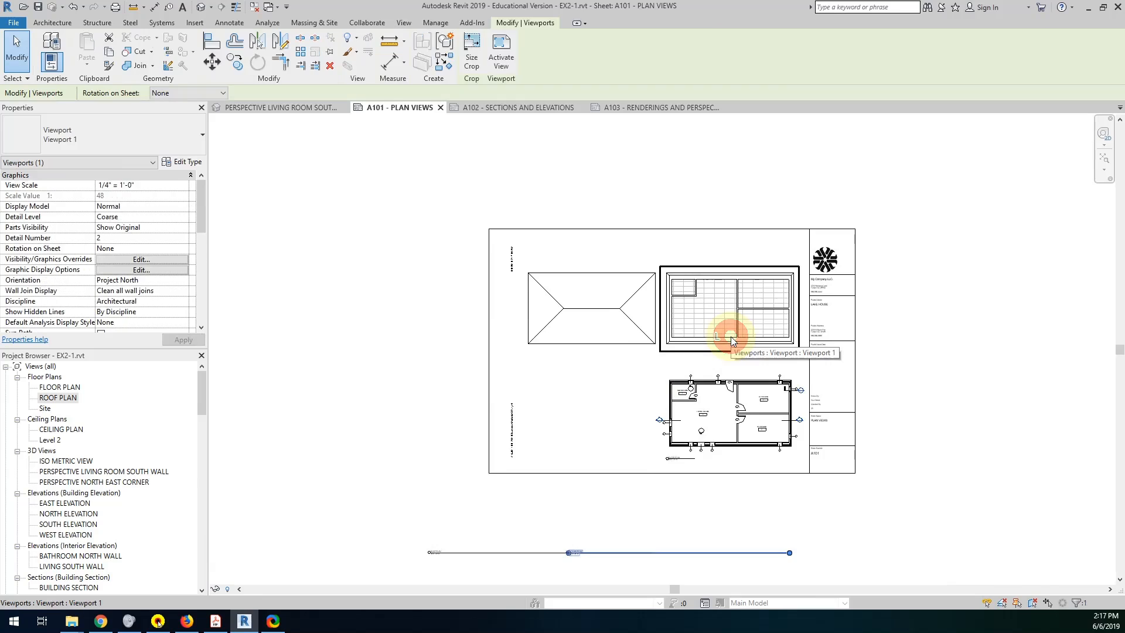
{"action": "left_click_drag", "start_coordinate": [592, 553], "coordinate": [684, 414]}
{"action": "key", "text": "ctrl+z"}
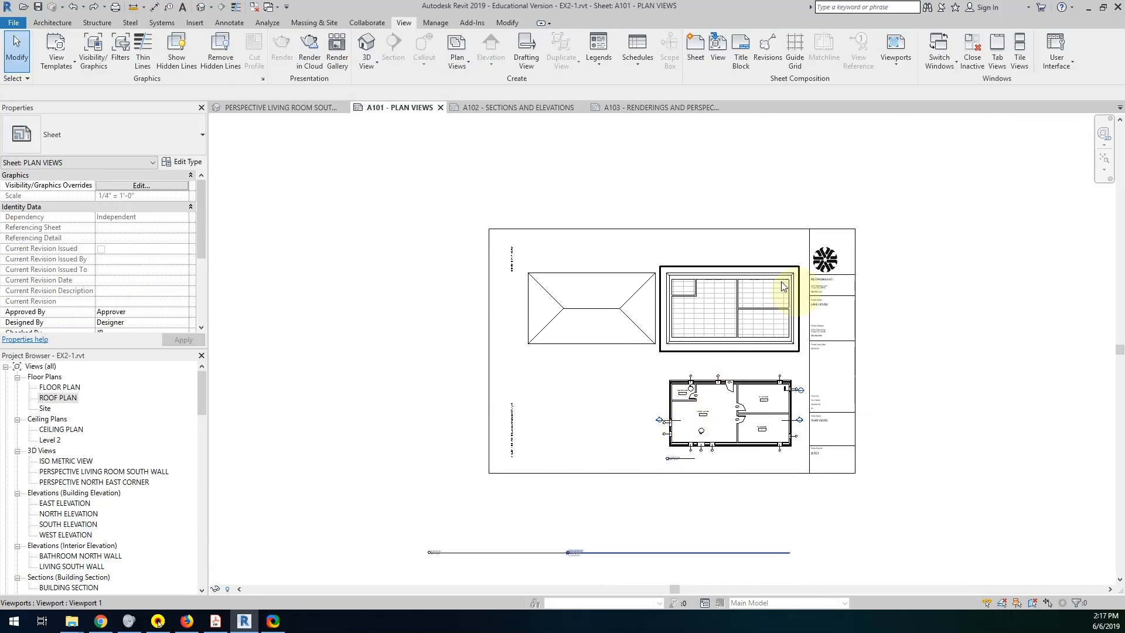
{"action": "left_click", "coordinate": [729, 279]}
{"action": "left_click", "coordinate": [597, 521]}
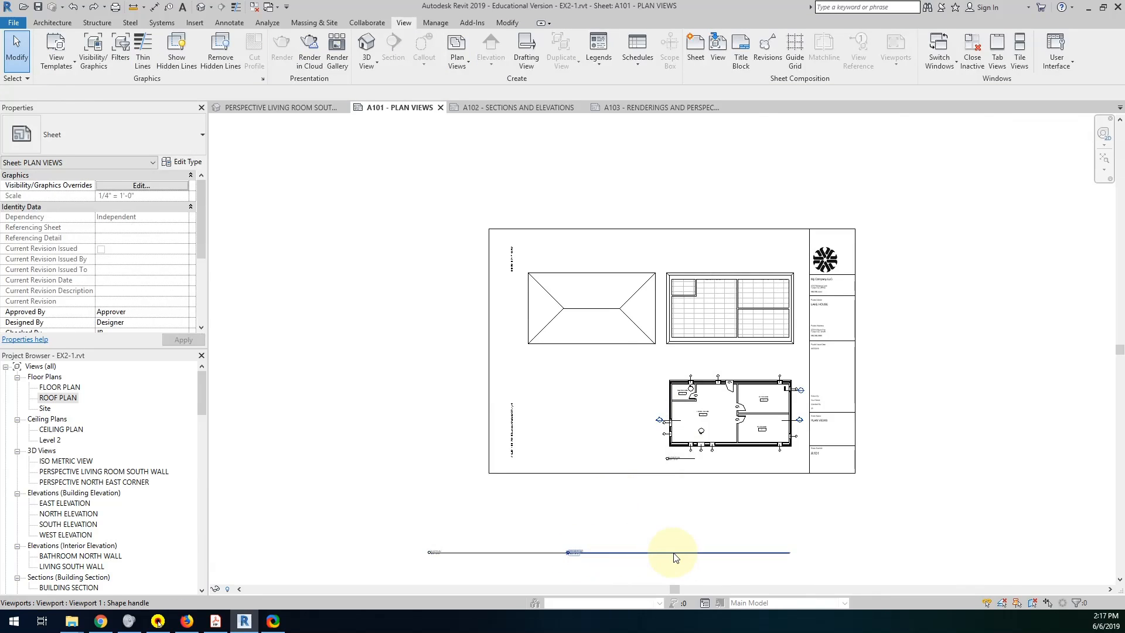
Move the ceiling plan's view title directly beneath its viewport and shorten the title line to a short stub.
{"action": "left_click_drag", "start_coordinate": [675, 556], "coordinate": [677, 349]}
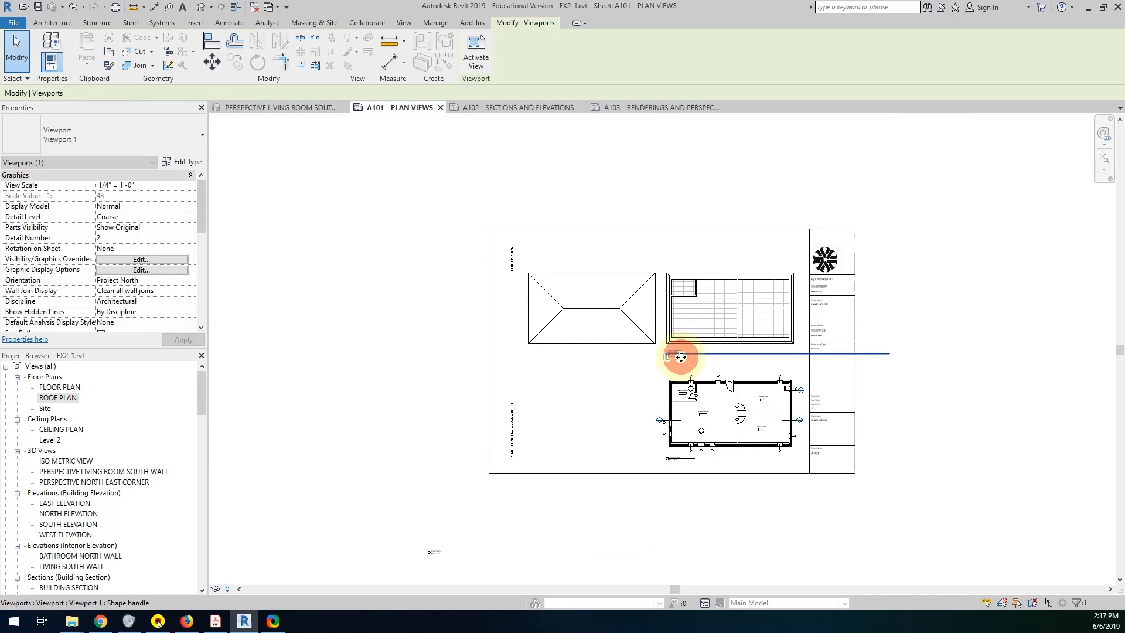
{"action": "left_click", "coordinate": [759, 318]}
{"action": "left_click_drag", "start_coordinate": [889, 352], "coordinate": [694, 355]}
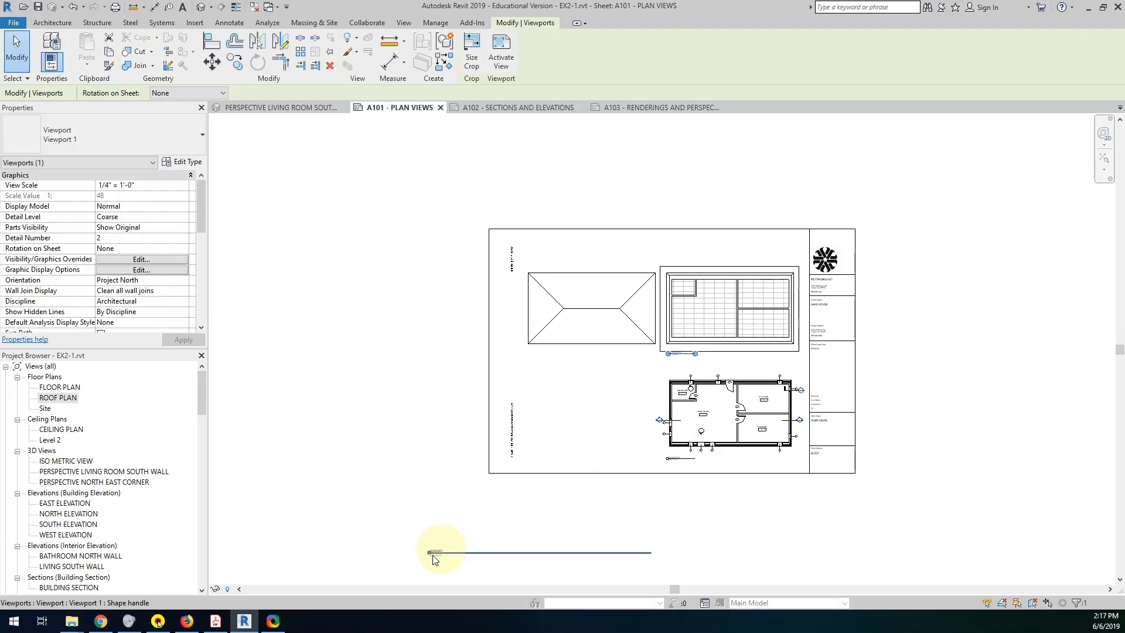
Move the roof plan's view title beneath its viewport, level with the ceiling plan title, and shorten its title line.
{"action": "left_click_drag", "start_coordinate": [437, 558], "coordinate": [538, 350]}
{"action": "left_click", "coordinate": [599, 276]}
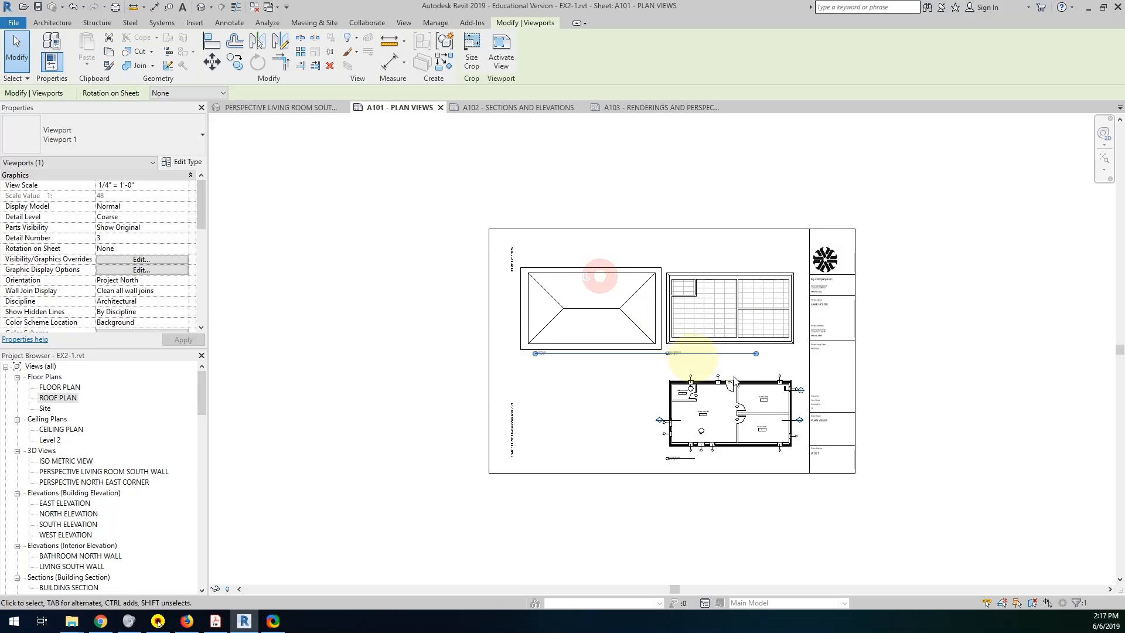
{"action": "left_click_drag", "start_coordinate": [736, 354], "coordinate": [566, 358]}
{"action": "scroll", "coordinate": [566, 359], "scroll_direction": "up", "scroll_amount": 4}
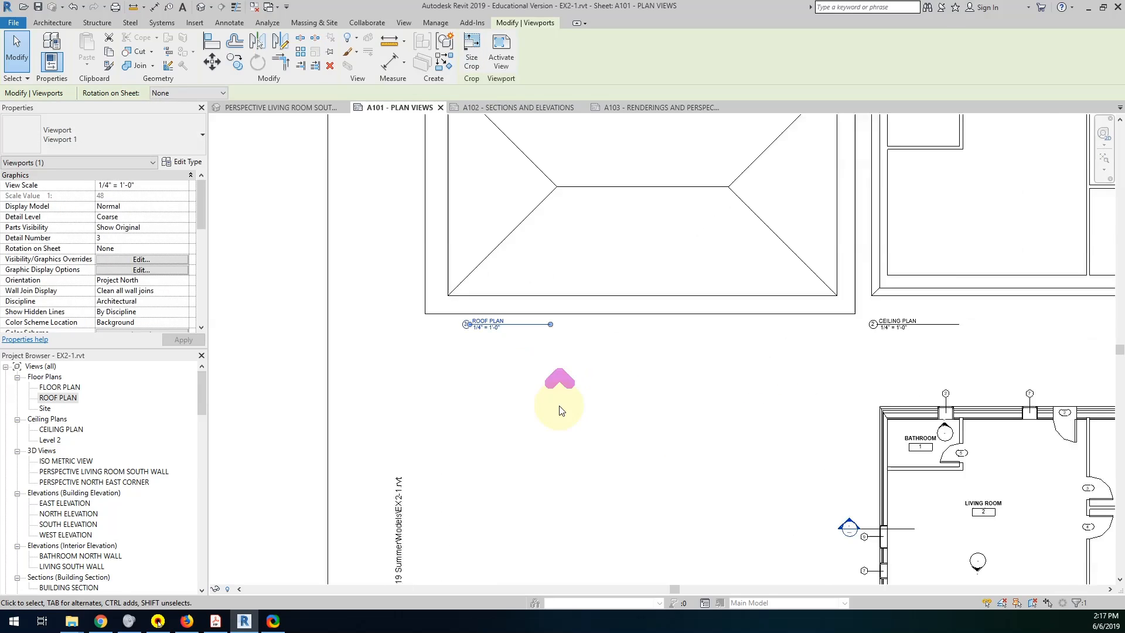
{"action": "left_click", "coordinate": [609, 400]}
{"action": "scroll", "coordinate": [662, 457], "scroll_direction": "down", "scroll_amount": 4}
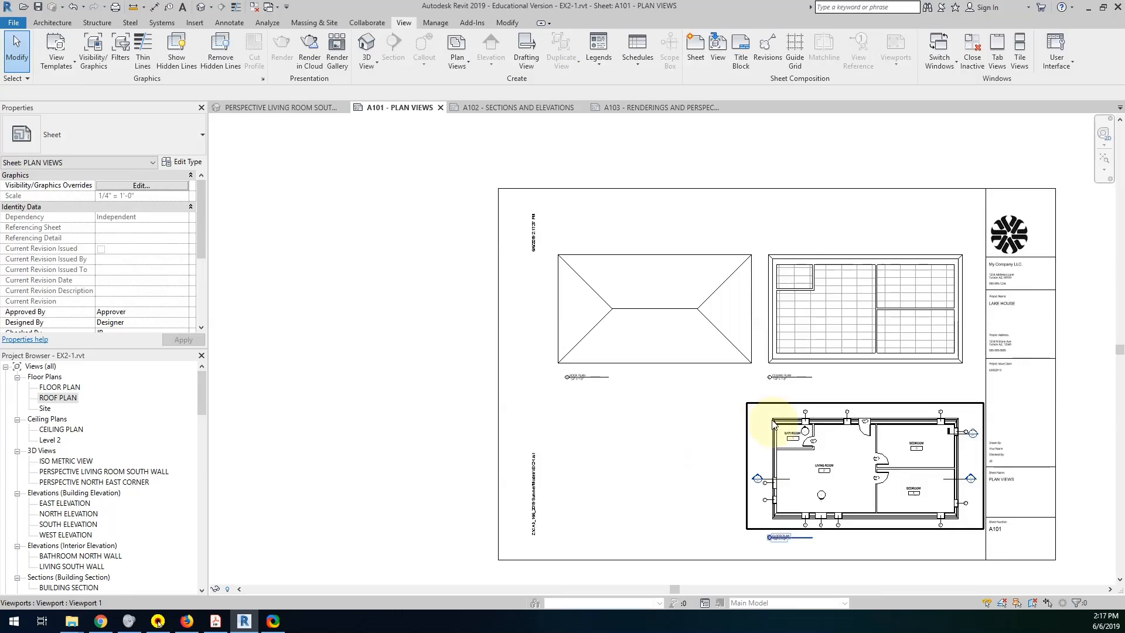
{"action": "scroll", "coordinate": [688, 367], "scroll_direction": "up", "scroll_amount": 1}
{"action": "middle_click_drag", "start_coordinate": [688, 367], "coordinate": [645, 381]}
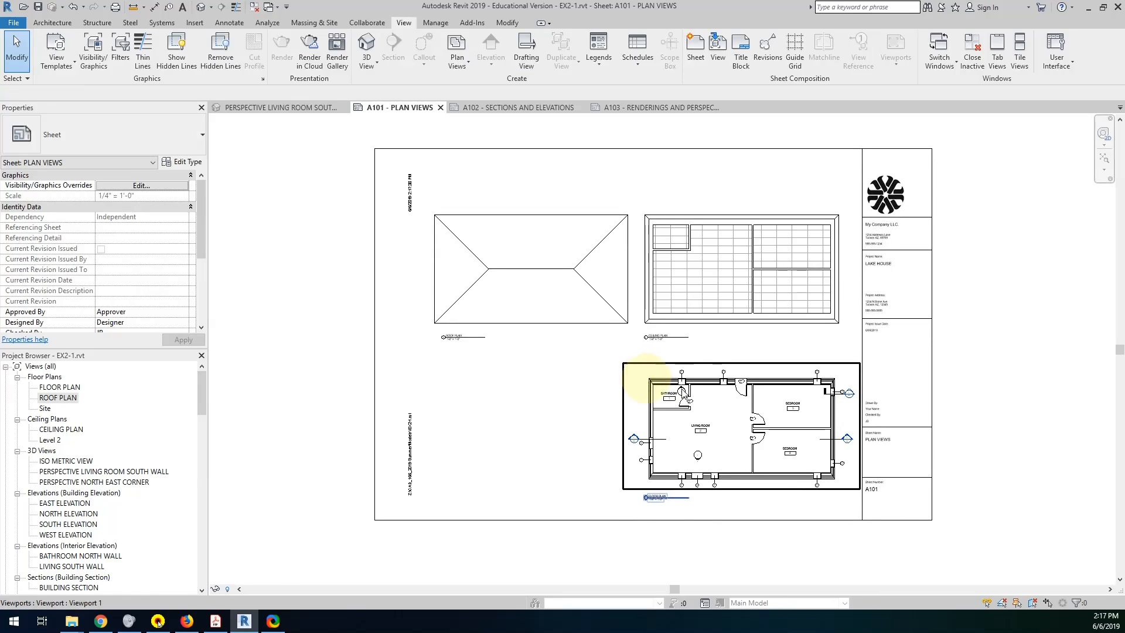
{"action": "left_click", "coordinate": [553, 381]}
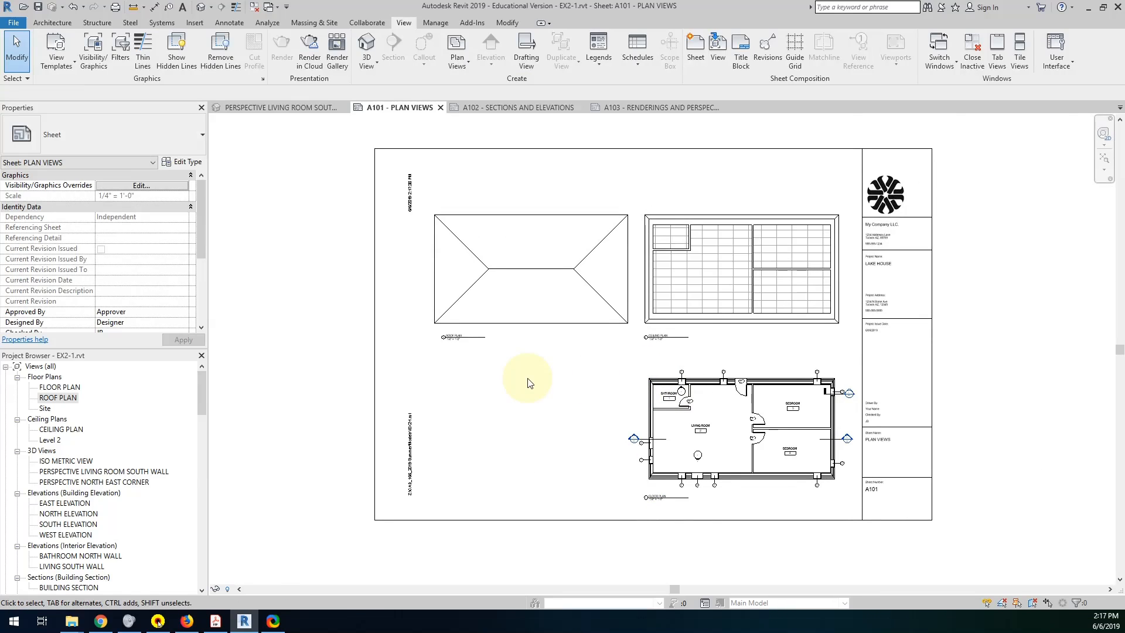
{"action": "left_click", "coordinate": [707, 382]}
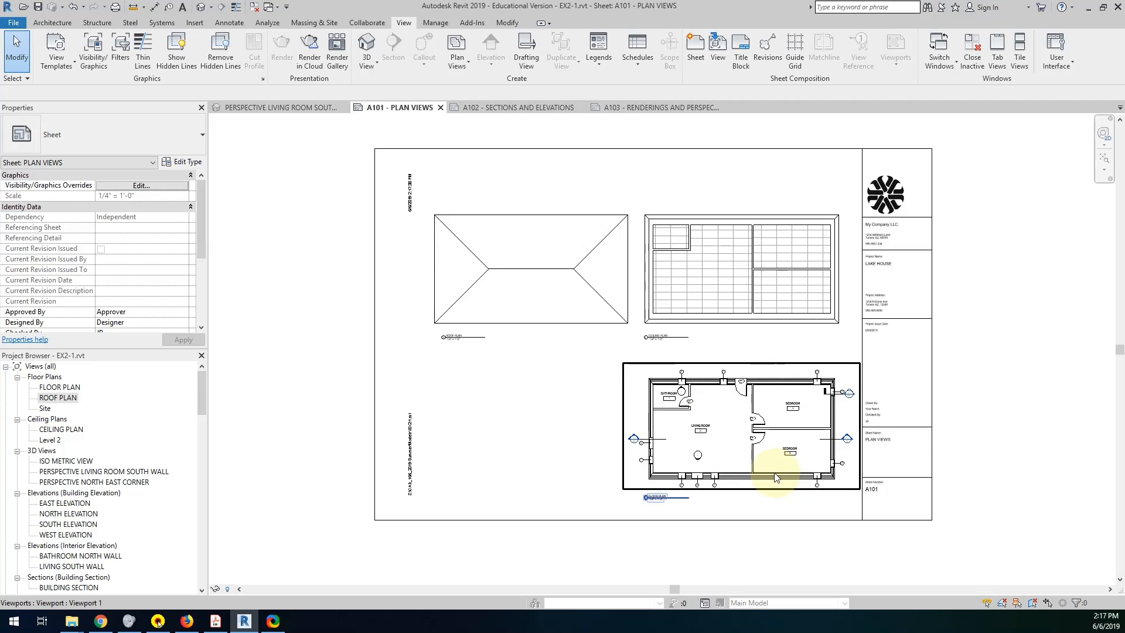
{"action": "left_click", "coordinate": [315, 447]}
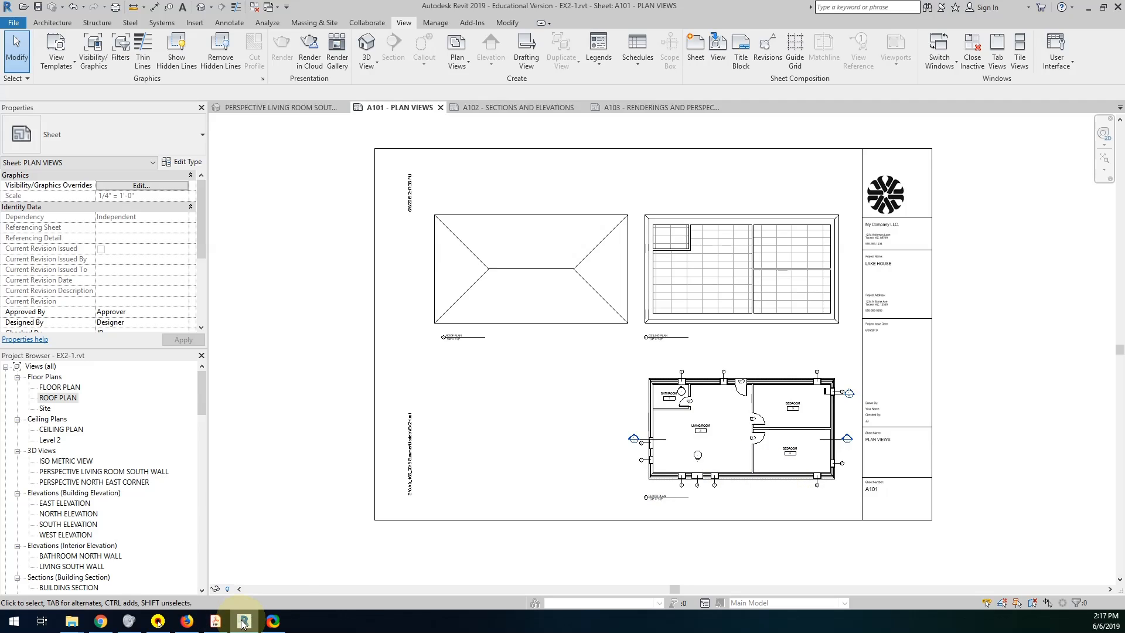
Switch to Acrobat Reader to check the Project 1 view order and sheet requirements, and return to the Revit sheet.
{"action": "left_click", "coordinate": [215, 621]}
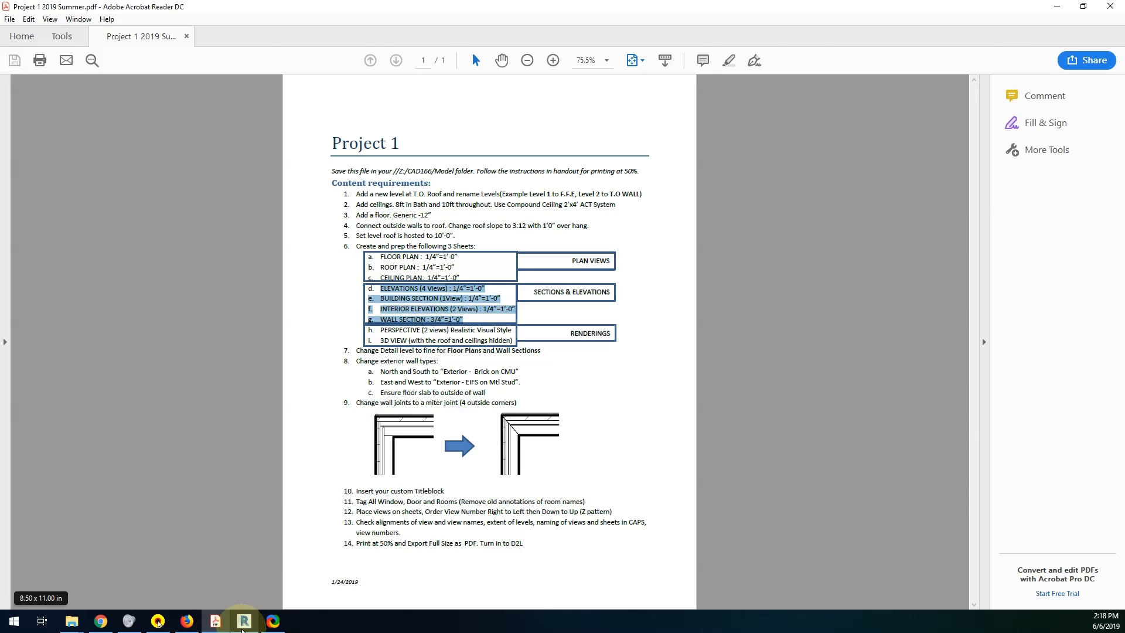
{"action": "left_click", "coordinate": [243, 622]}
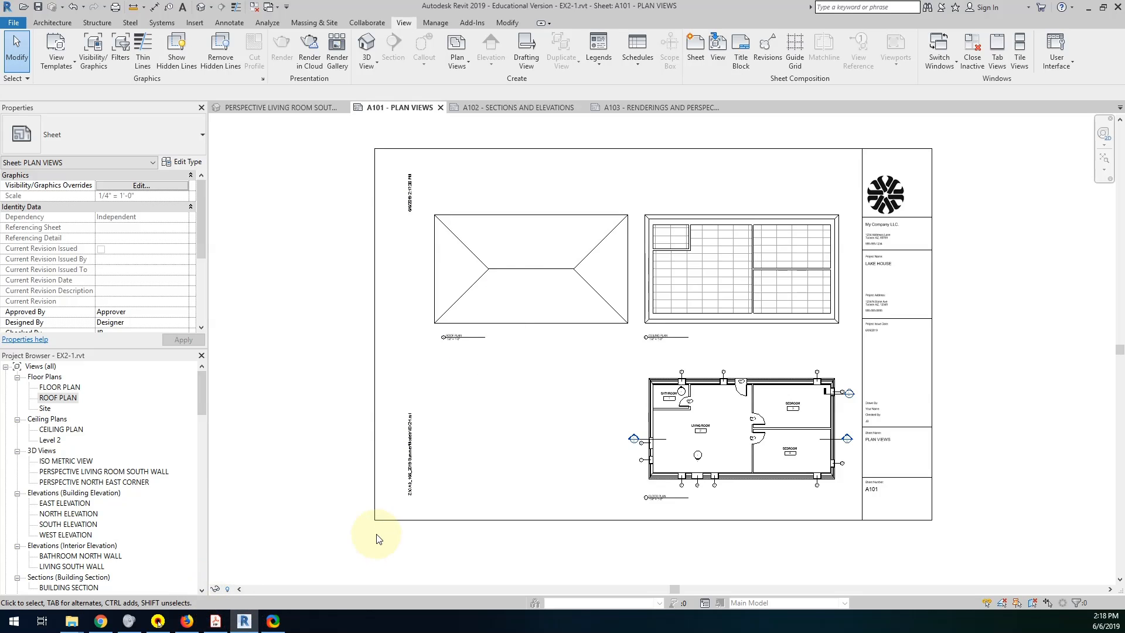
{"action": "scroll", "coordinate": [378, 537], "scroll_direction": "down", "scroll_amount": 1}
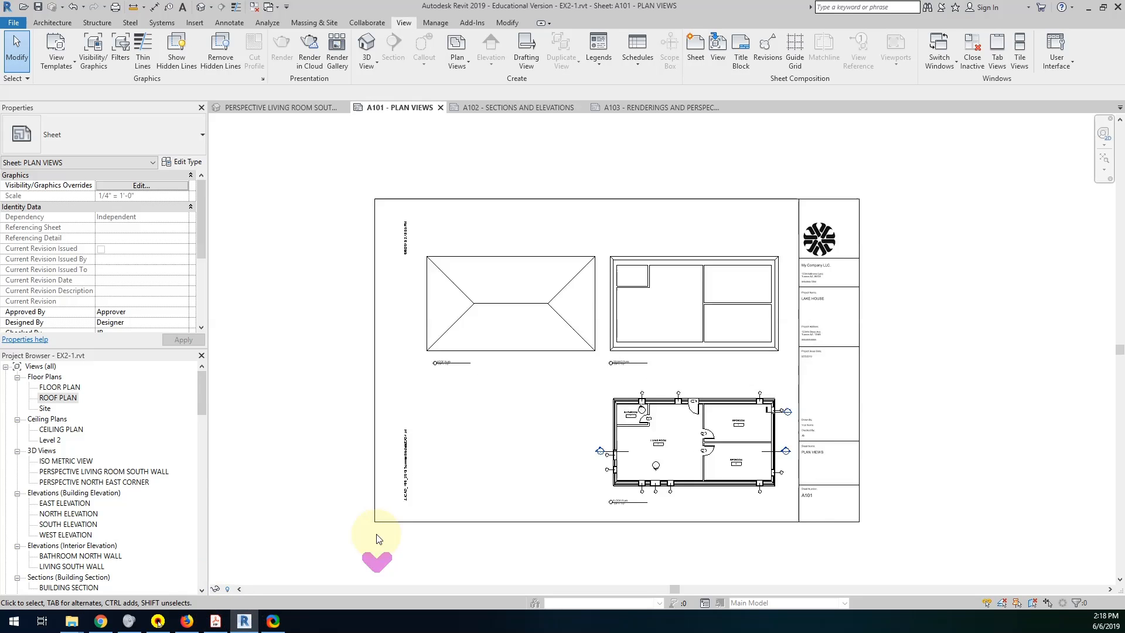
Open the A102 - SECTIONS AND ELEVATIONS sheet and show the whole sheet.
{"action": "left_click_drag", "start_coordinate": [199, 400], "coordinate": [195, 427]}
{"action": "double_click", "coordinate": [88, 492]}
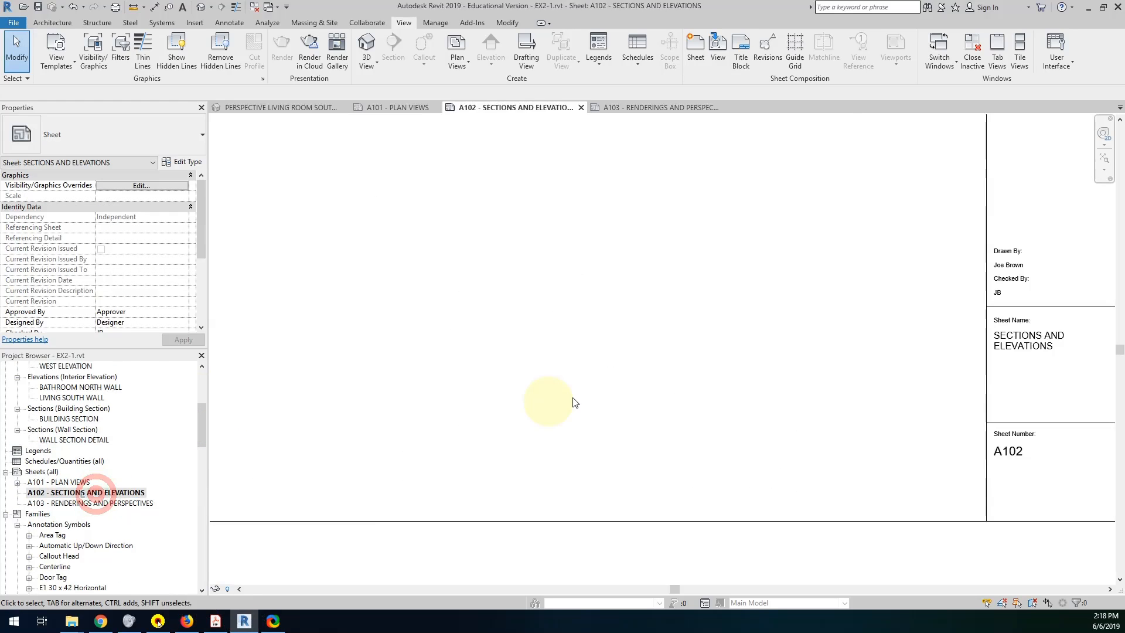
{"action": "middle_click_drag", "start_coordinate": [549, 369], "coordinate": [582, 399]}
{"action": "scroll", "coordinate": [278, 442], "scroll_direction": "up", "scroll_amount": 1}
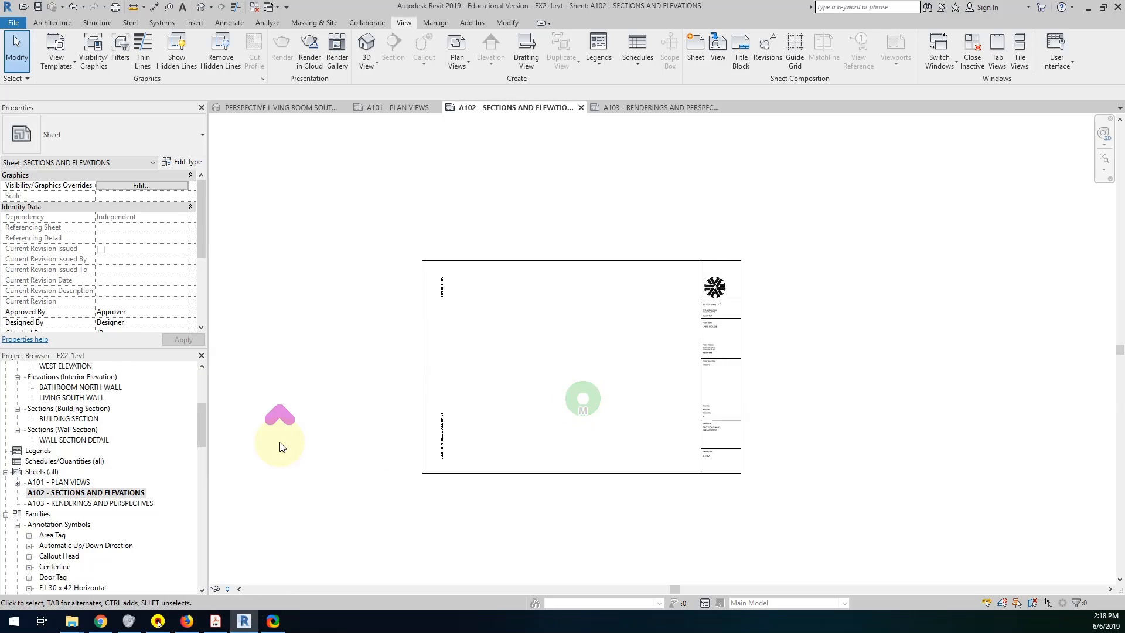
Switch to Acrobat Reader to check which views Project 1 requires on the sections and elevations sheet, and return to Revit.
{"action": "left_click_drag", "start_coordinate": [199, 428], "coordinate": [205, 417]}
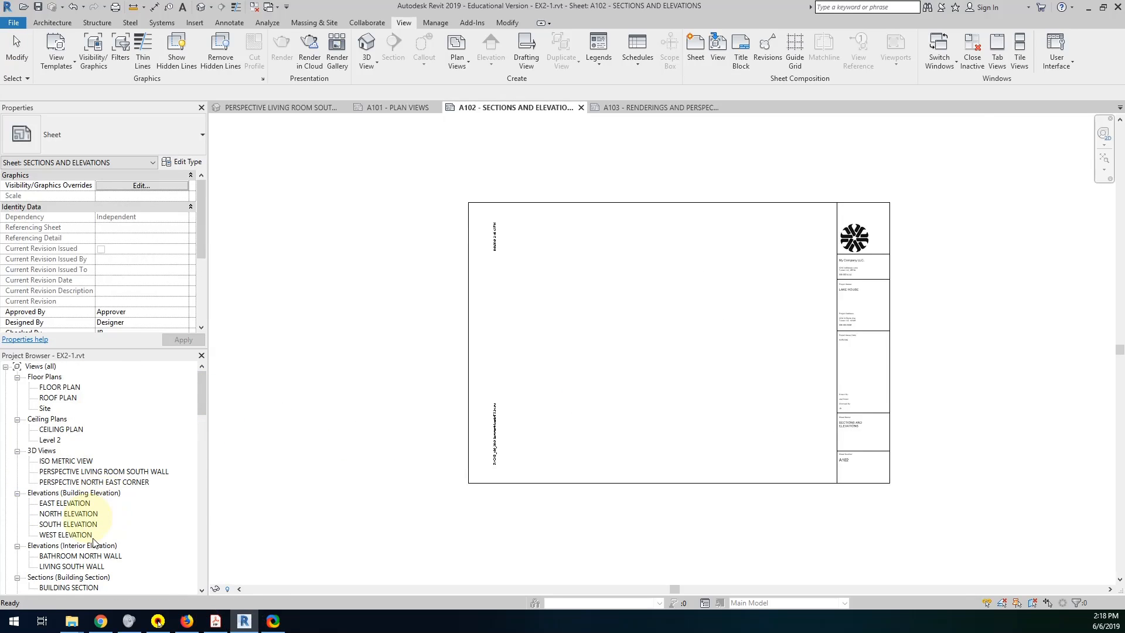
{"action": "left_click", "coordinate": [214, 625]}
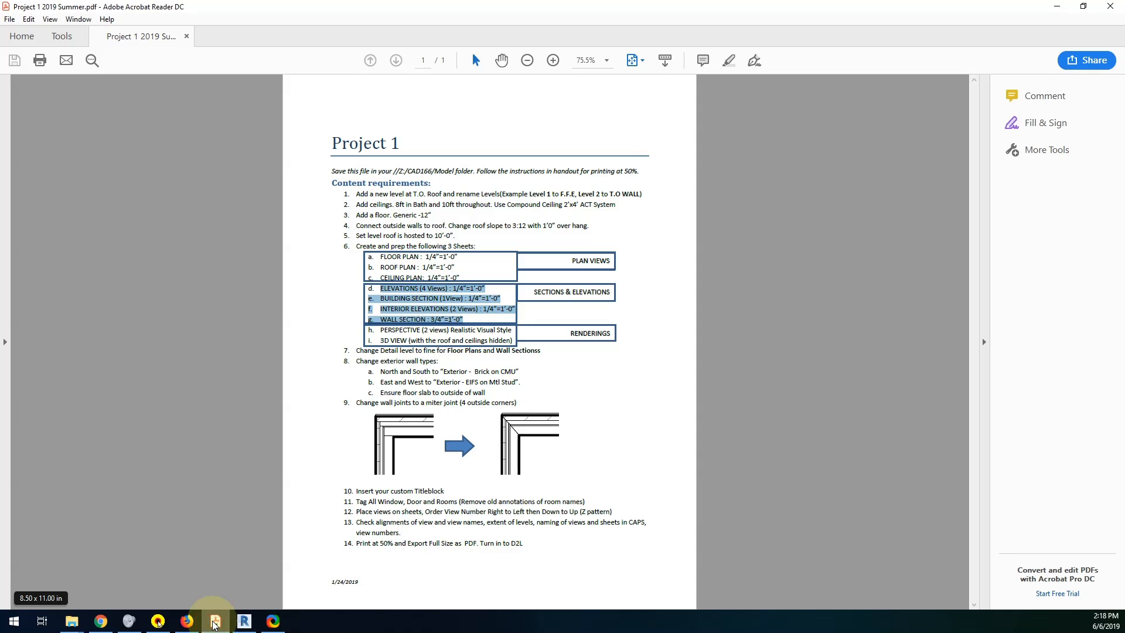
{"action": "left_click", "coordinate": [213, 625]}
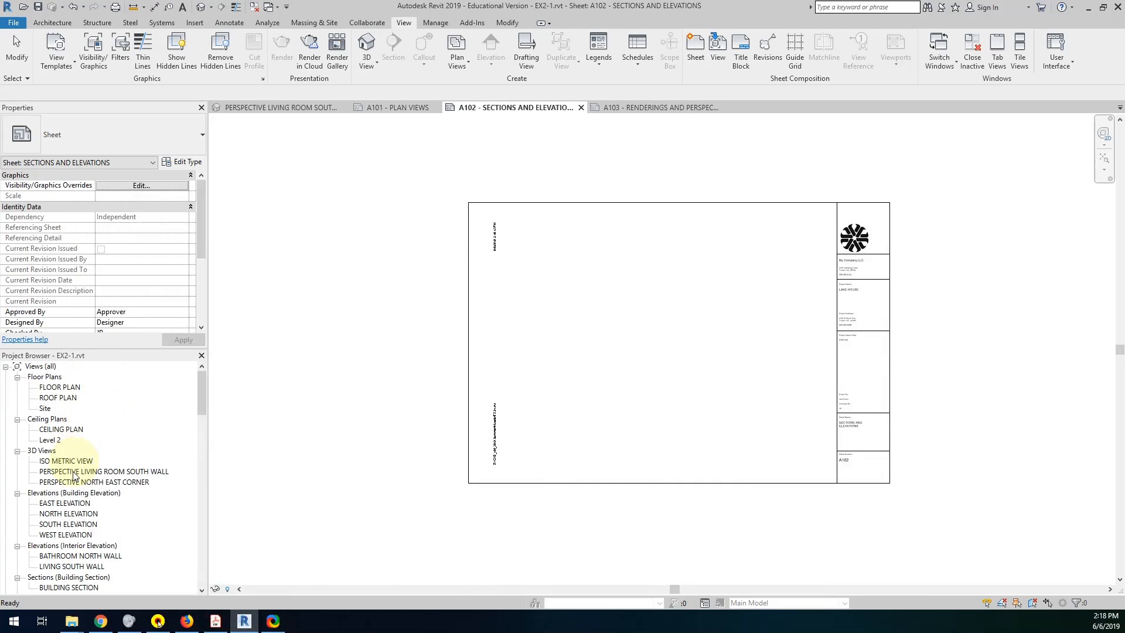
Place the EAST ELEVATION view in the sheet's upper right area and the NORTH ELEVATION view in its upper left corner.
{"action": "scroll", "coordinate": [80, 469], "scroll_direction": "down", "scroll_amount": 1}
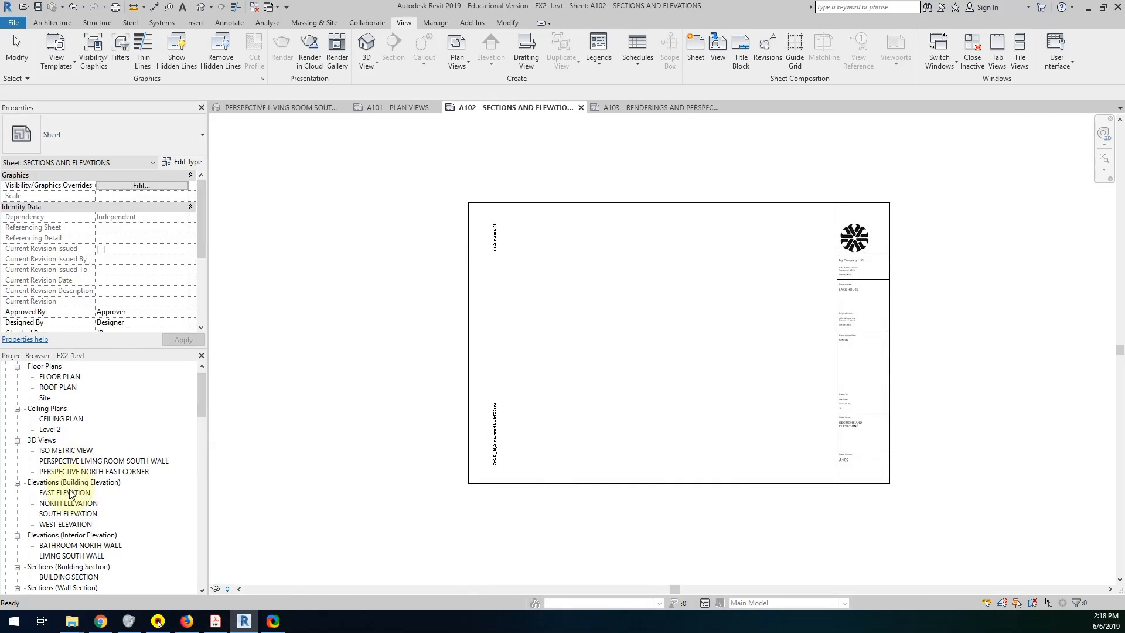
{"action": "left_click_drag", "start_coordinate": [70, 493], "coordinate": [747, 240]}
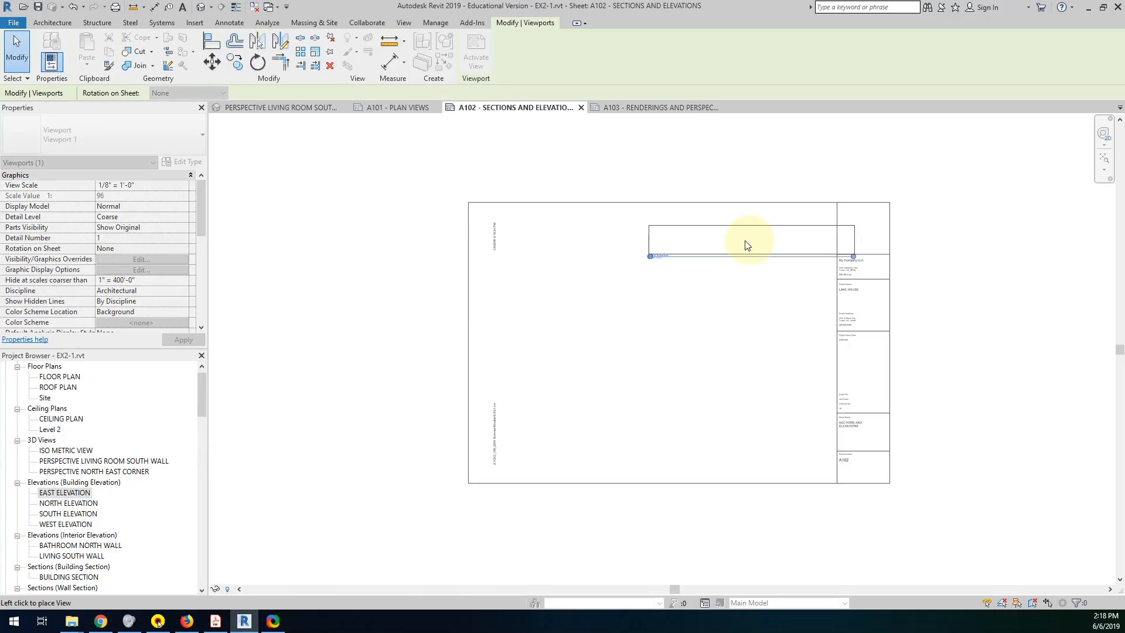
{"action": "left_click", "coordinate": [748, 245]}
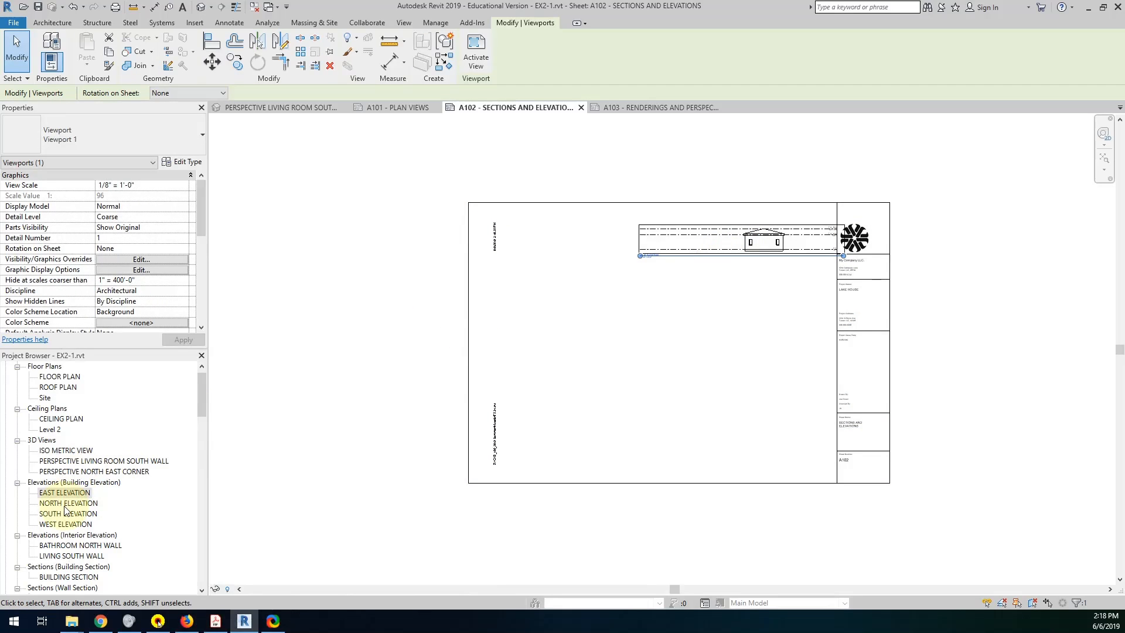
{"action": "left_click_drag", "start_coordinate": [62, 503], "coordinate": [515, 244]}
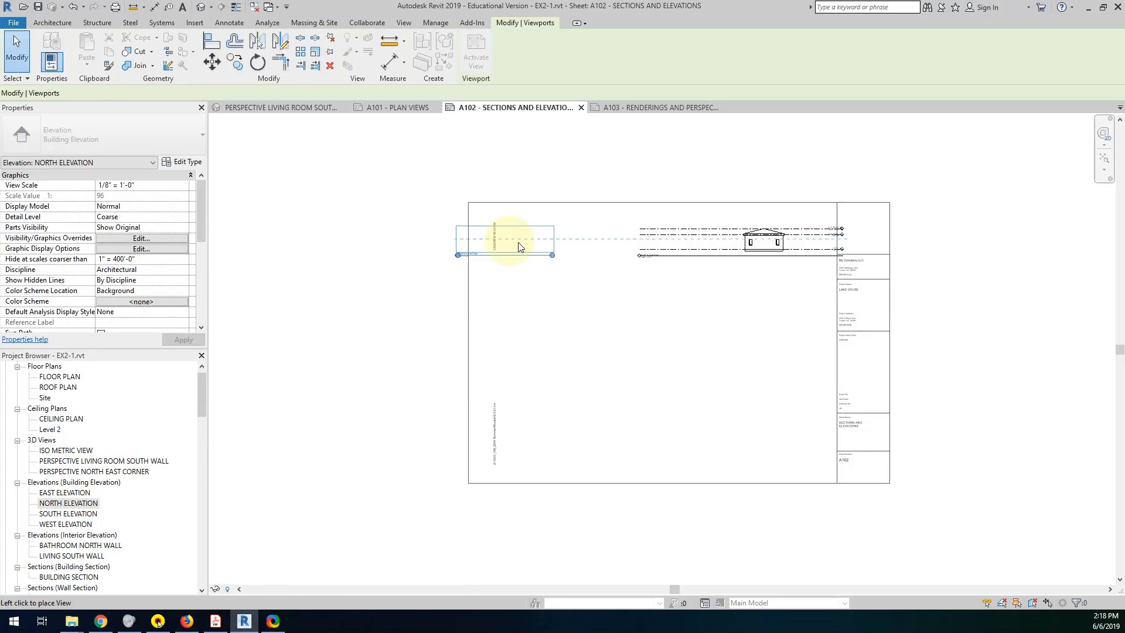
{"action": "left_click", "coordinate": [526, 243]}
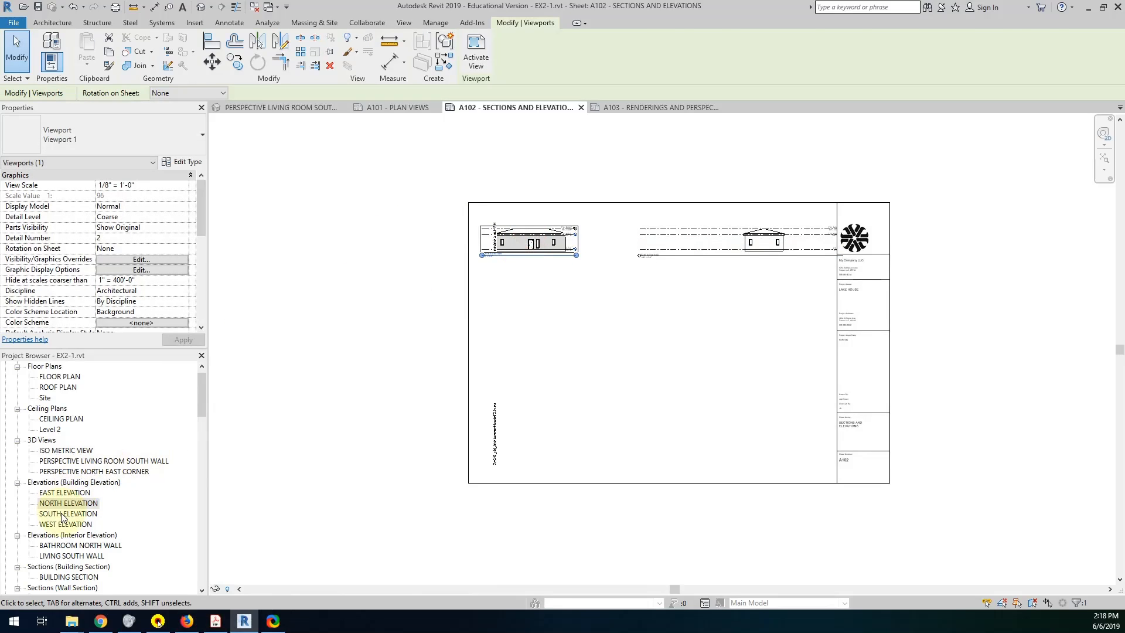
Place the SOUTH ELEVATION view below the north elevation and the WEST ELEVATION view below the east elevation.
{"action": "left_click_drag", "start_coordinate": [63, 517], "coordinate": [756, 289]}
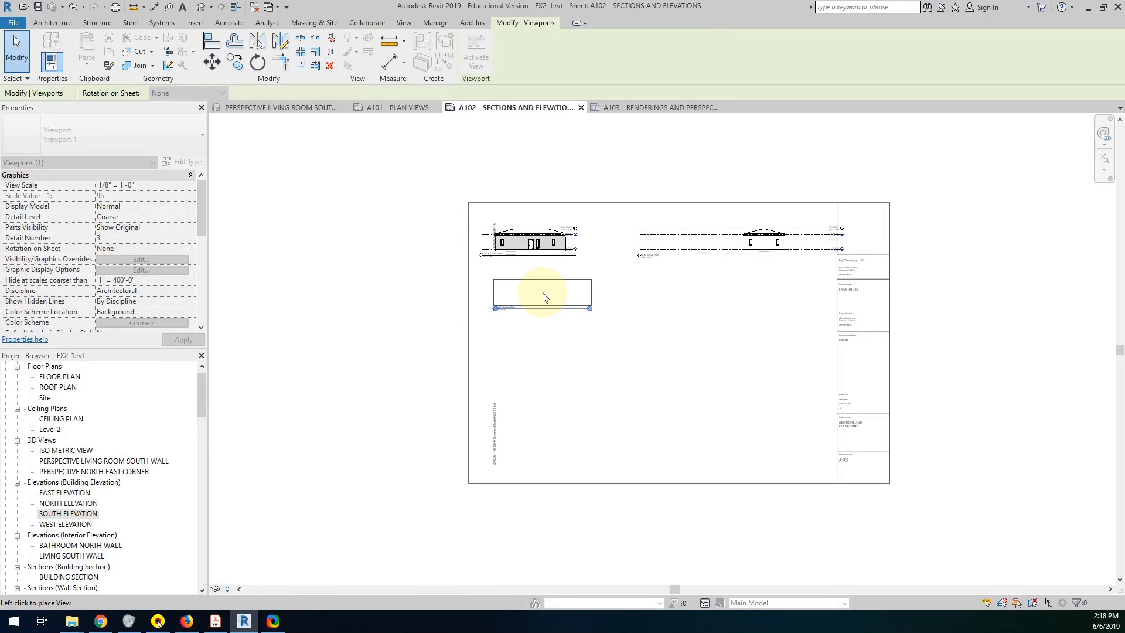
{"action": "left_click", "coordinate": [534, 296]}
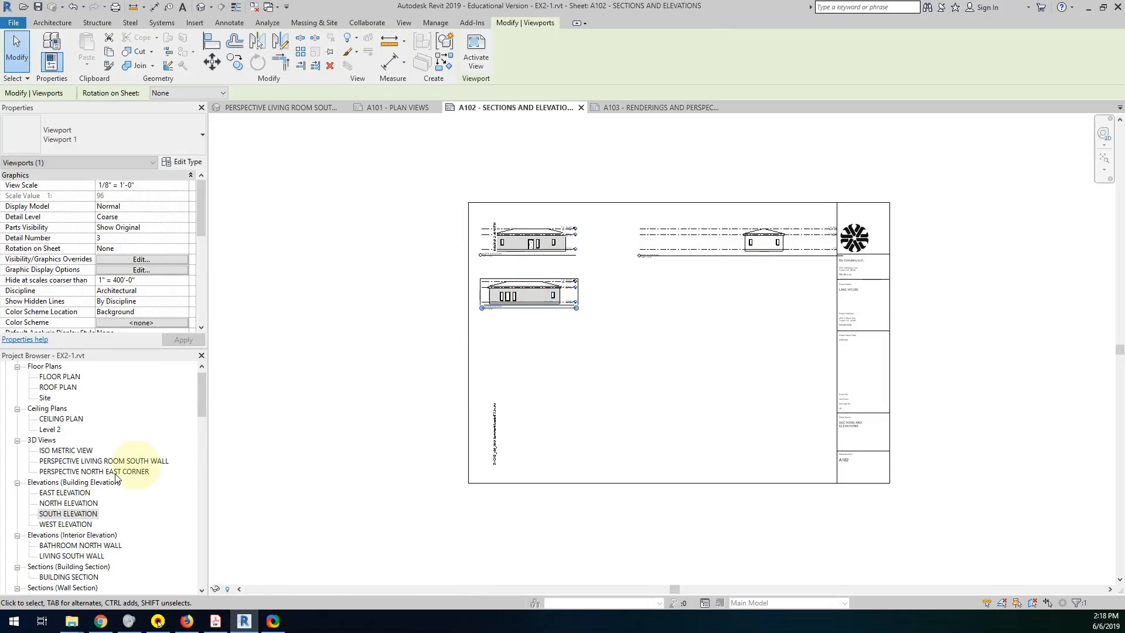
{"action": "left_click_drag", "start_coordinate": [66, 524], "coordinate": [748, 291]}
{"action": "left_click", "coordinate": [747, 286]}
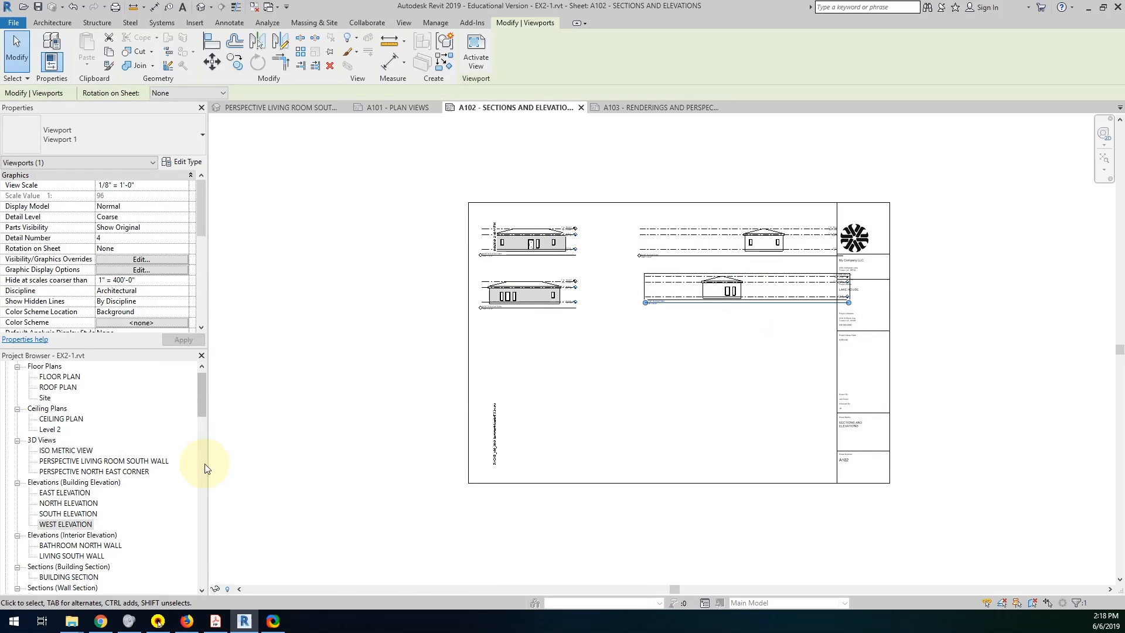
Switch to Acrobat Reader to review the required section and interior elevation views again, and return to the Revit sheet.
{"action": "left_click_drag", "start_coordinate": [199, 408], "coordinate": [206, 432]}
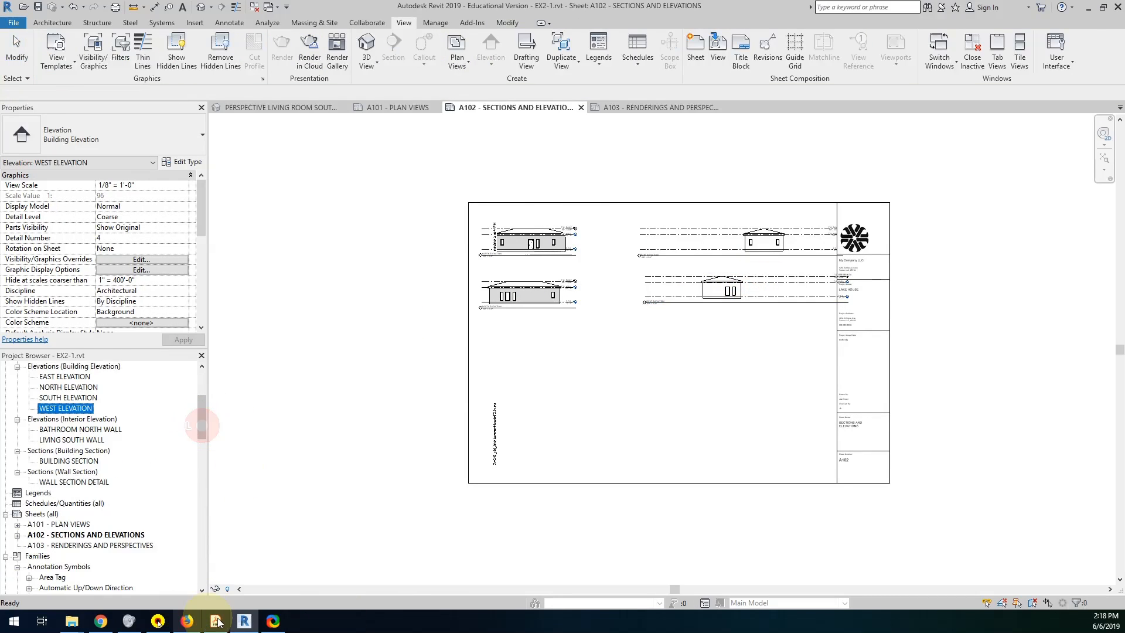
{"action": "left_click", "coordinate": [243, 621]}
{"action": "left_click", "coordinate": [243, 622]}
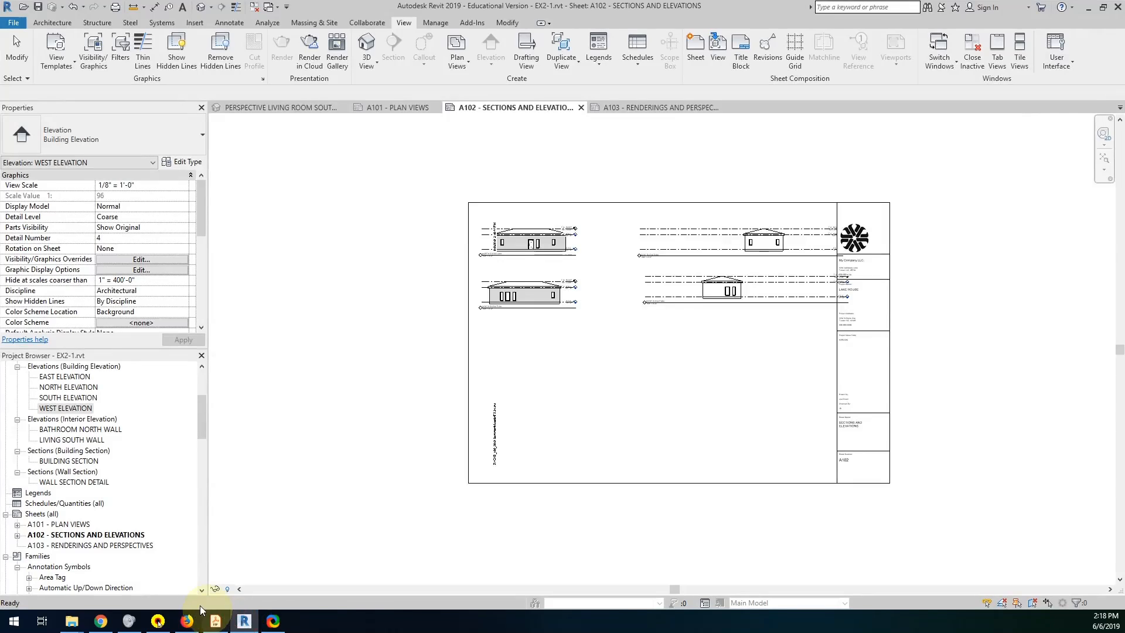
{"action": "left_click", "coordinate": [105, 624]}
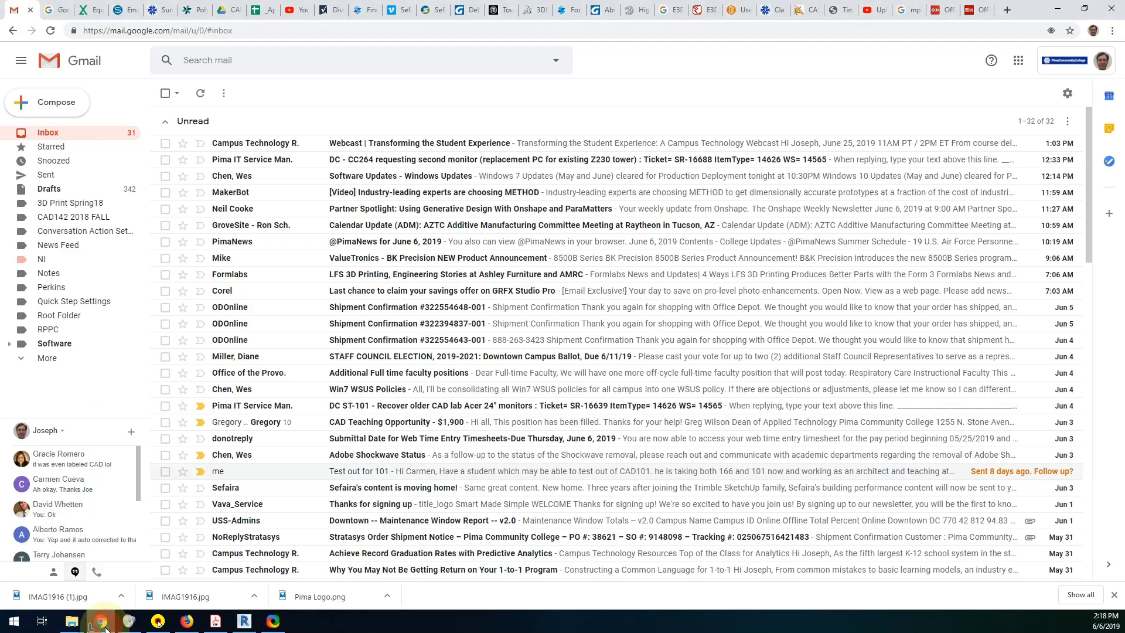
{"action": "left_click", "coordinate": [105, 624]}
{"action": "left_click", "coordinate": [228, 623]}
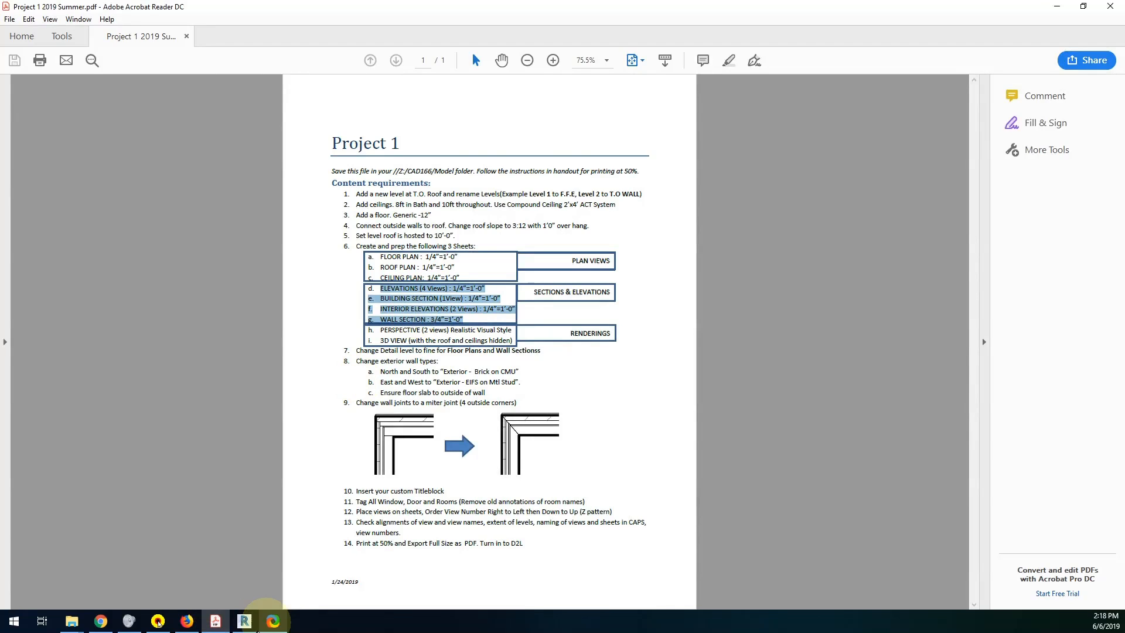
{"action": "left_click", "coordinate": [245, 624]}
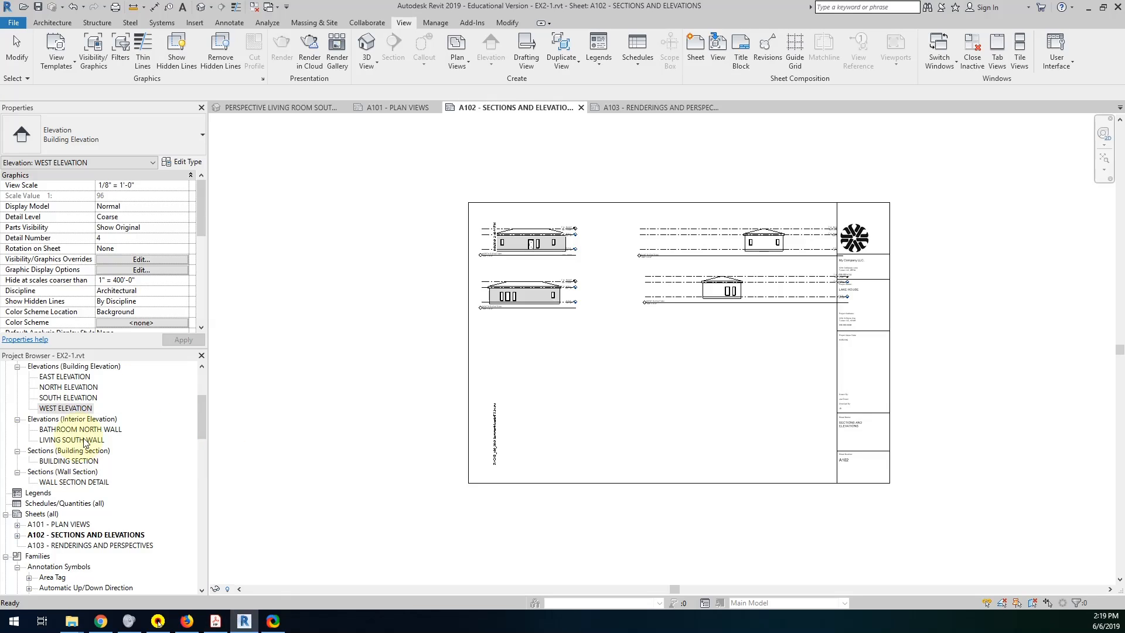
Place the BATHROOM NORTH WALL and LIVING SOUTH WALL interior elevations side by side below the exterior elevations.
{"action": "mouse_move", "coordinate": [197, 410]}
{"action": "left_mouse_down"}
{"action": "mouse_move", "coordinate": [202, 422]}
{"action": "mouse_move", "coordinate": [202, 406]}
{"action": "left_mouse_up"}
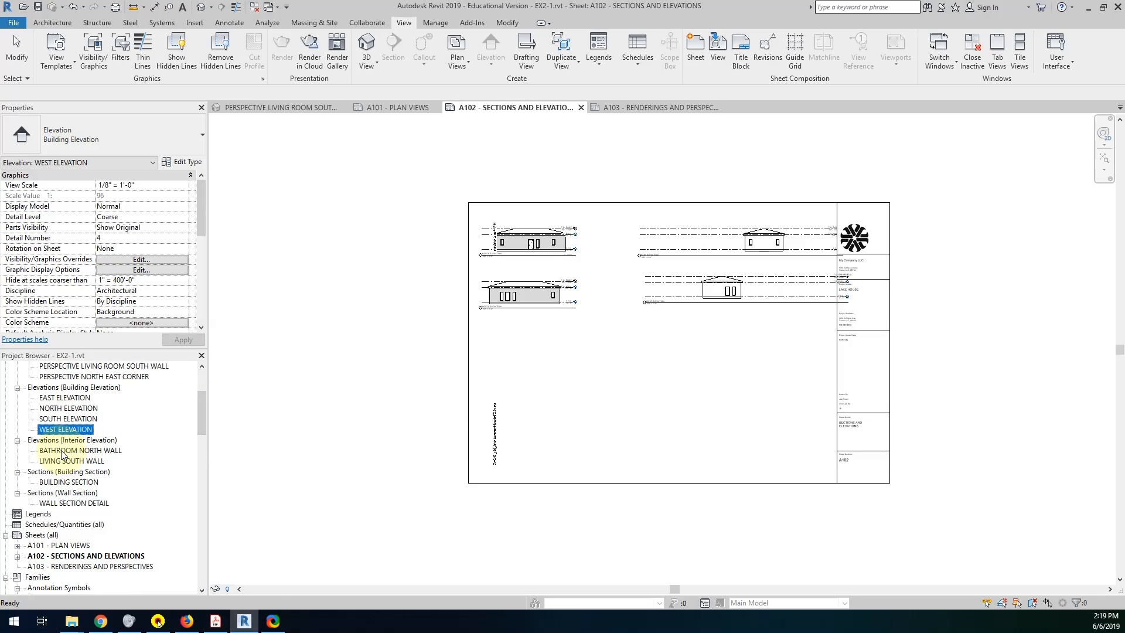
{"action": "left_click_drag", "start_coordinate": [62, 454], "coordinate": [597, 355]}
{"action": "left_click_drag", "start_coordinate": [71, 460], "coordinate": [697, 362]}
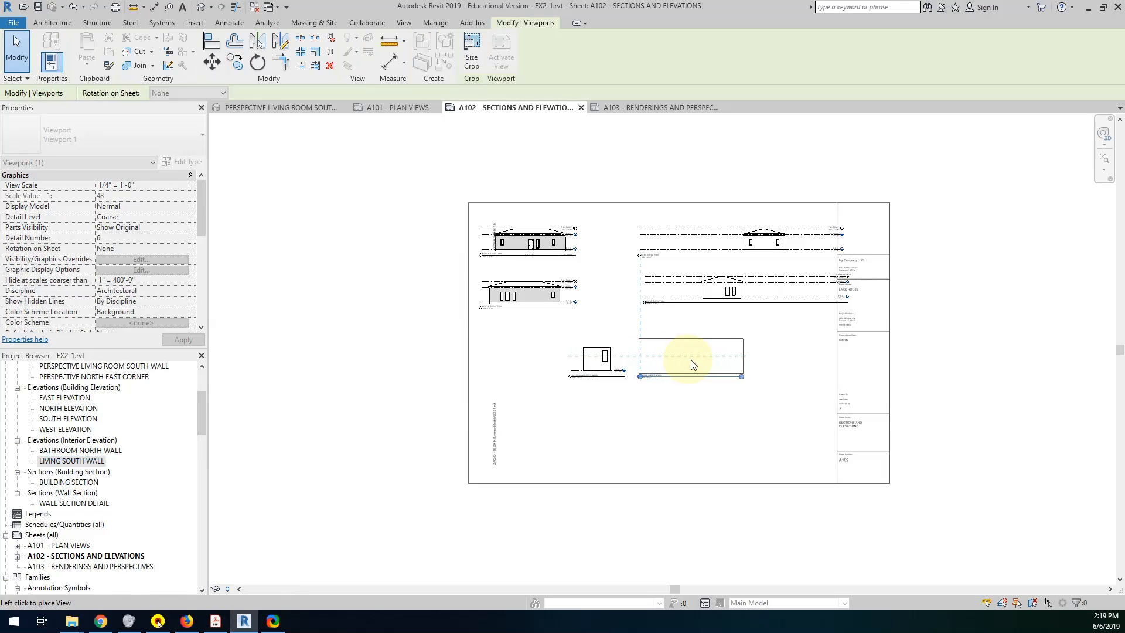
{"action": "left_click", "coordinate": [694, 361]}
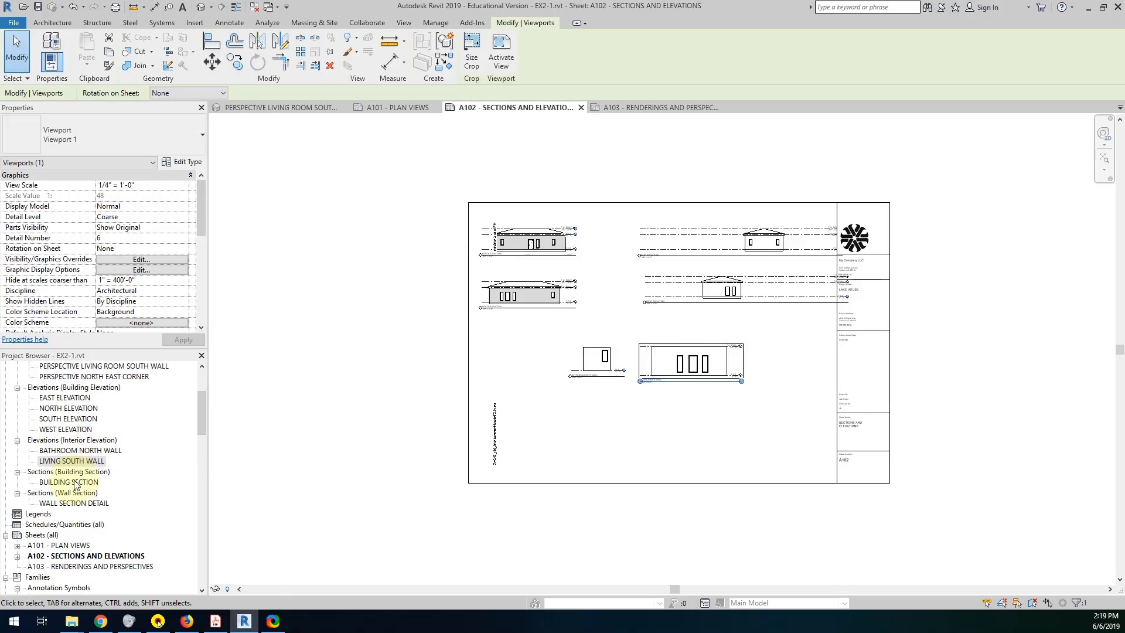
Place the BUILDING SECTION view in the sheet's lower left area and the WALL SECTION DETAIL view beside the title block.
{"action": "left_click_drag", "start_coordinate": [75, 486], "coordinate": [593, 425]}
{"action": "left_click", "coordinate": [586, 430]}
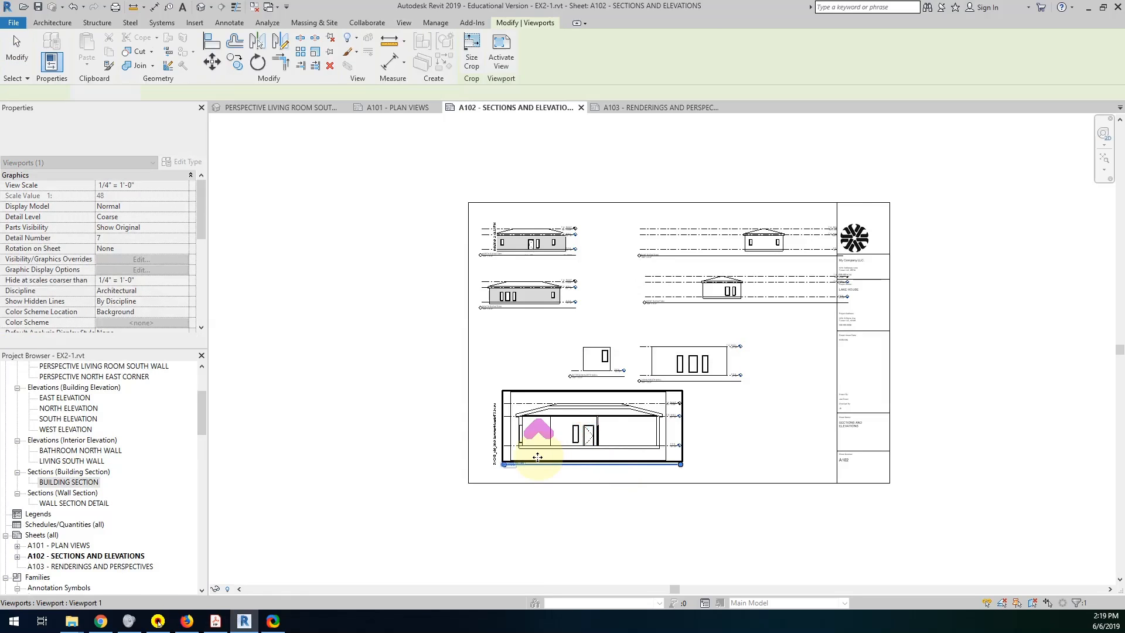
{"action": "scroll", "coordinate": [536, 434], "scroll_direction": "up", "scroll_amount": 2}
{"action": "scroll", "coordinate": [510, 472], "scroll_direction": "up", "scroll_amount": 4}
{"action": "scroll", "coordinate": [510, 478], "scroll_direction": "down", "scroll_amount": 3}
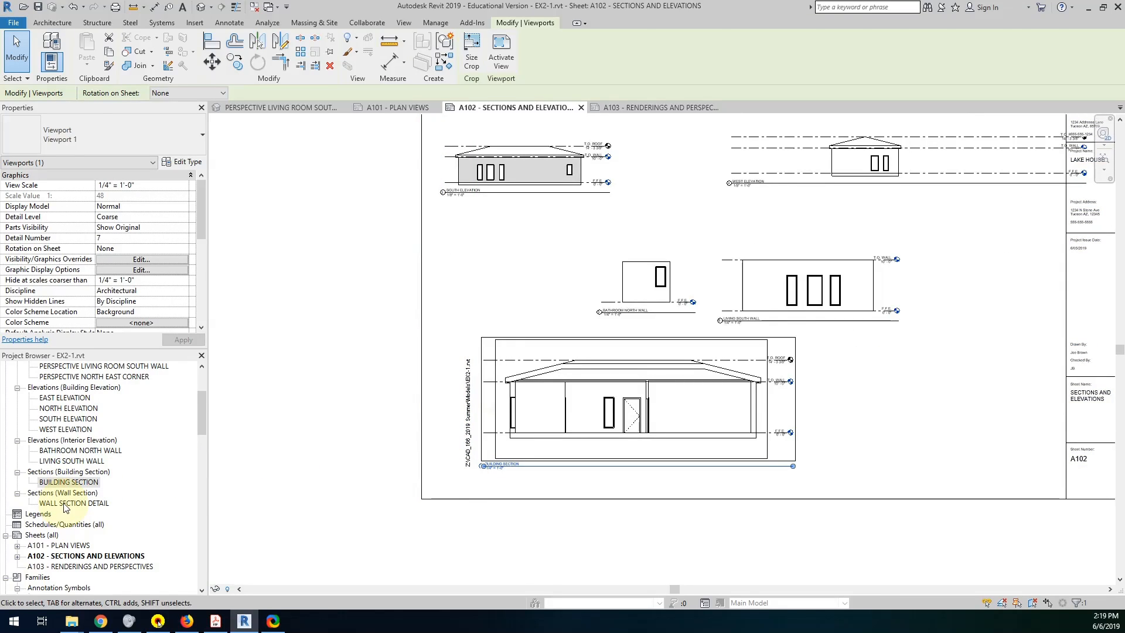
{"action": "left_click_drag", "start_coordinate": [71, 503], "coordinate": [984, 376]}
{"action": "left_click", "coordinate": [974, 377]}
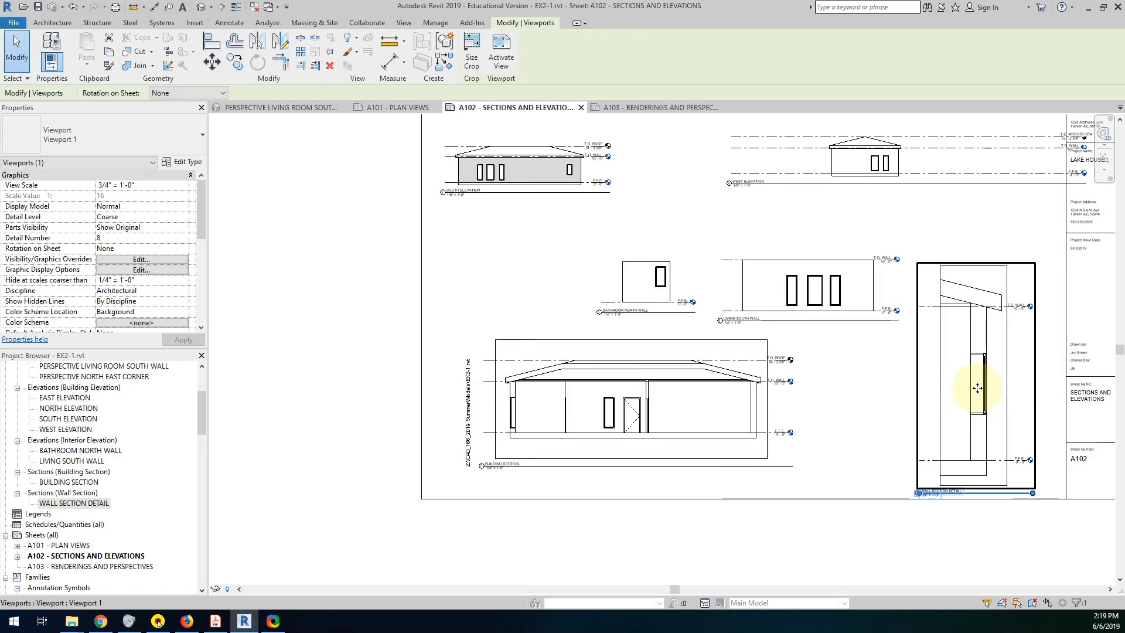
Activate the wall section detail view on the sheet, set its detail level to Fine, and deactivate it.
{"action": "double_click", "coordinate": [977, 388]}
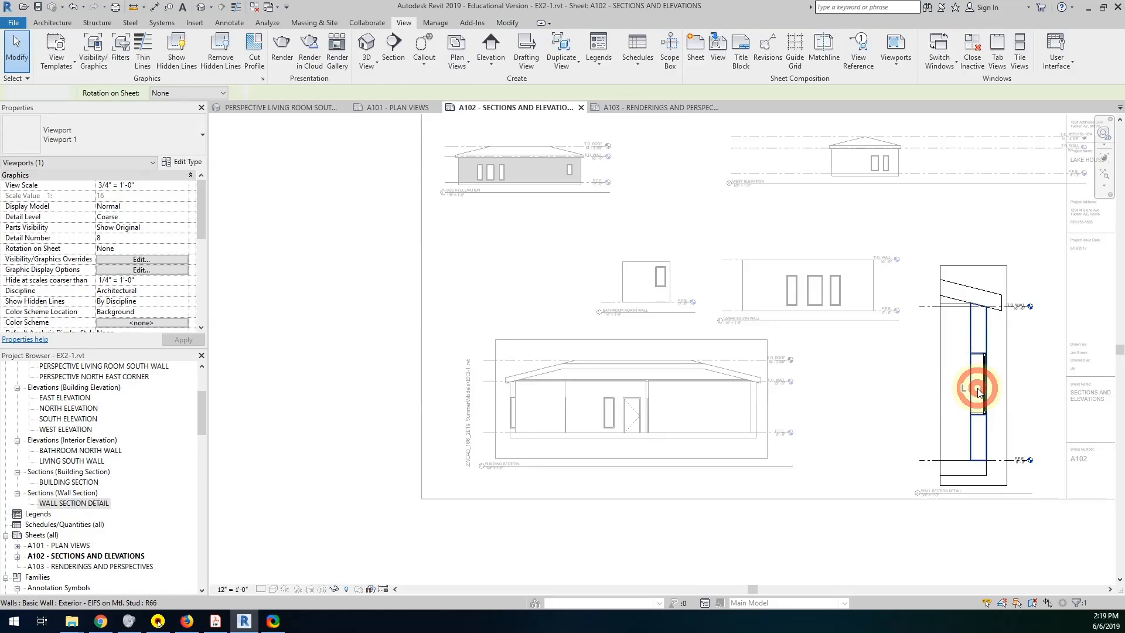
{"action": "left_click", "coordinate": [259, 588]}
{"action": "left_click", "coordinate": [271, 577]}
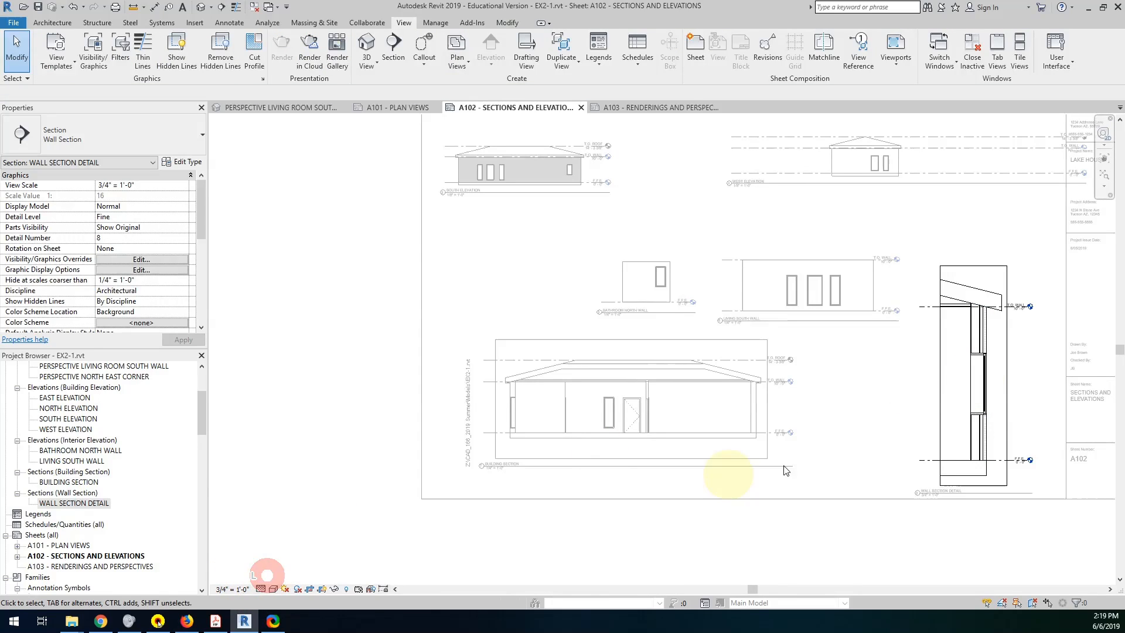
{"action": "double_click", "coordinate": [886, 425]}
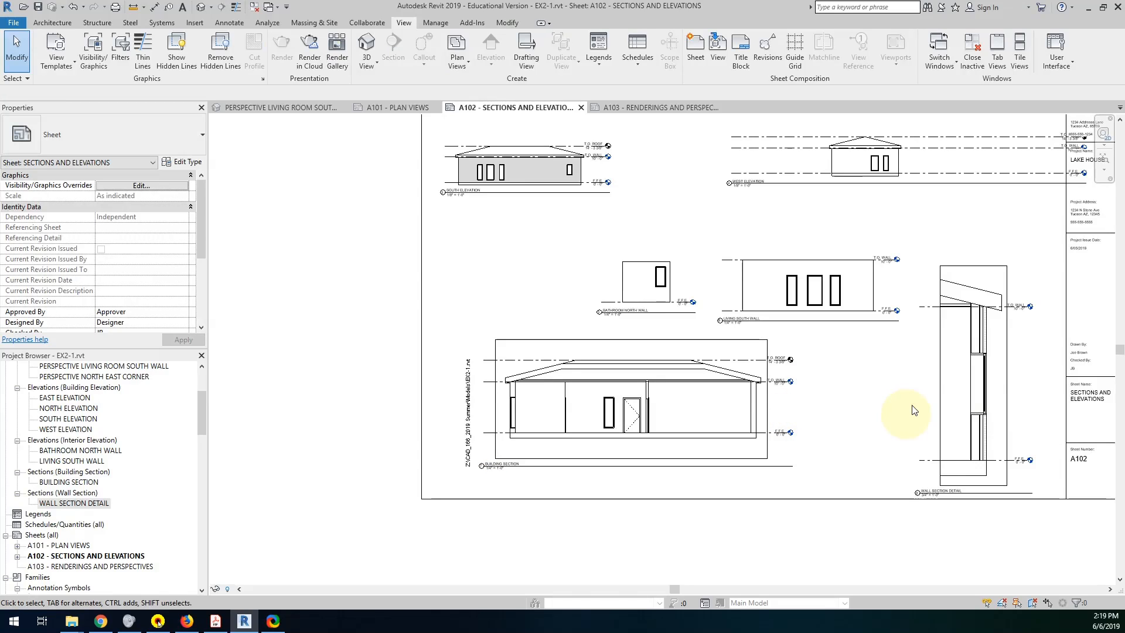
Set the view scale of the four exterior and two interior elevation viewports together to 1/4" = 1'-0".
{"action": "middle_click_drag", "start_coordinate": [810, 273], "coordinate": [781, 437]}
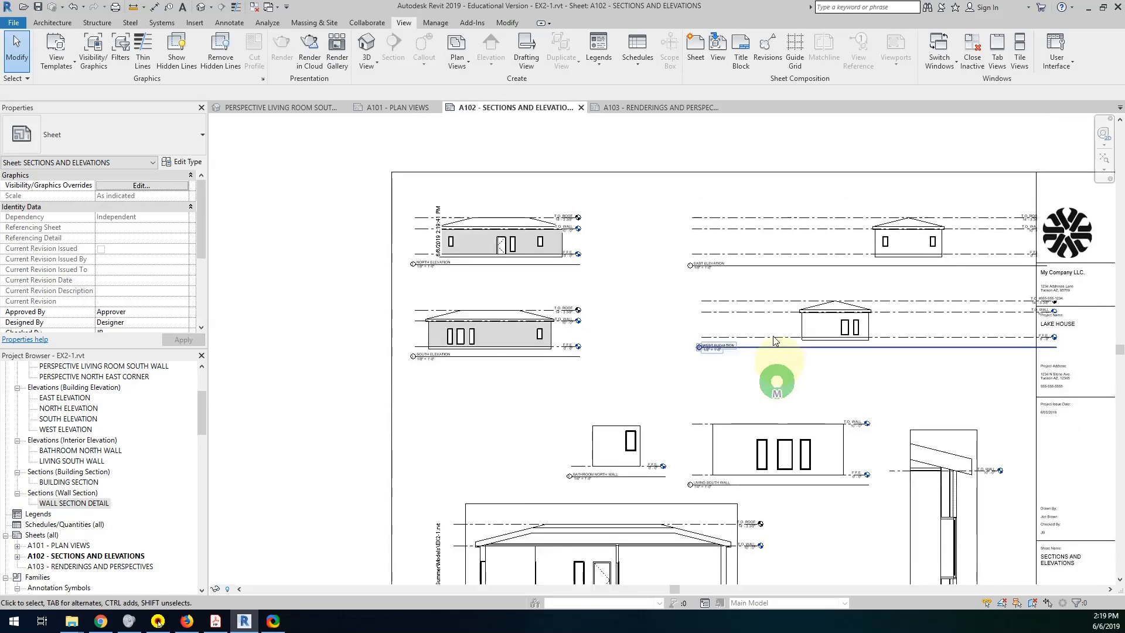
{"action": "left_click", "coordinate": [711, 241]}
{"action": "left_click", "coordinate": [573, 243], "text": "ctrl"}
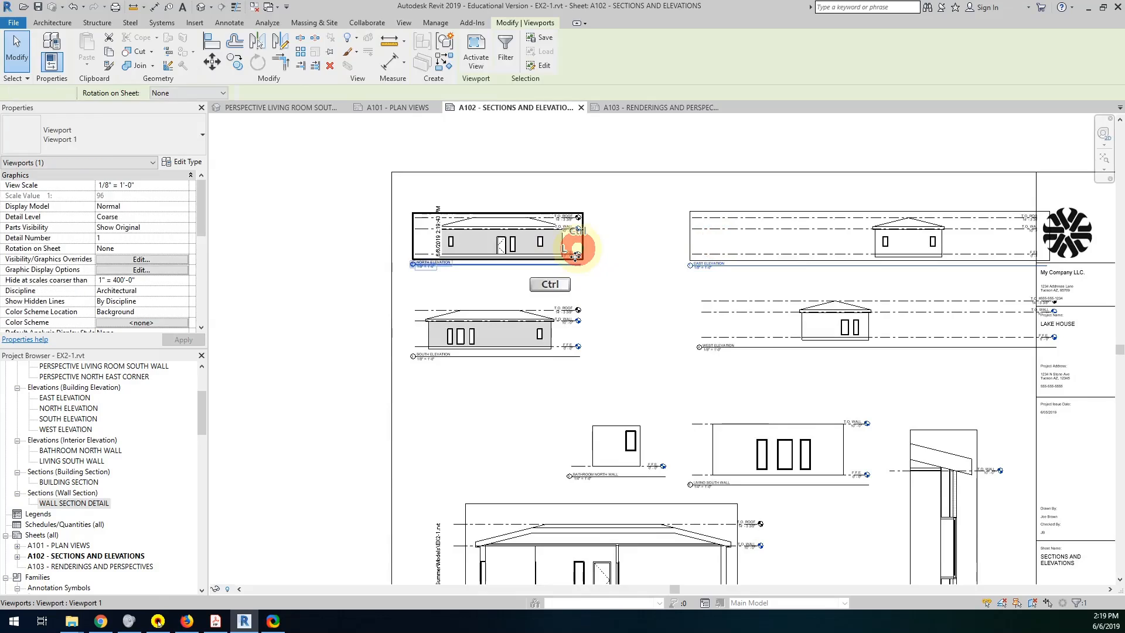
{"action": "left_click", "coordinate": [555, 328], "text": "ctrl"}
{"action": "left_click", "coordinate": [726, 319], "text": "ctrl"}
{"action": "left_click", "coordinate": [732, 422], "text": "ctrl"}
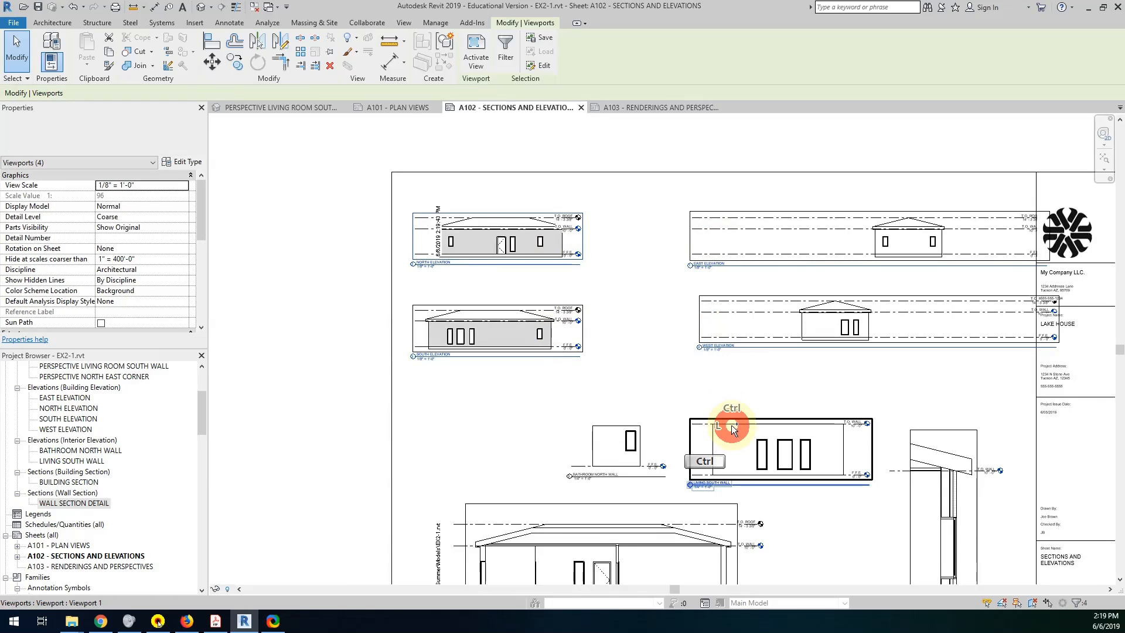
{"action": "left_click", "coordinate": [645, 434], "text": "ctrl"}
{"action": "left_click", "coordinate": [644, 434], "text": "ctrl"}
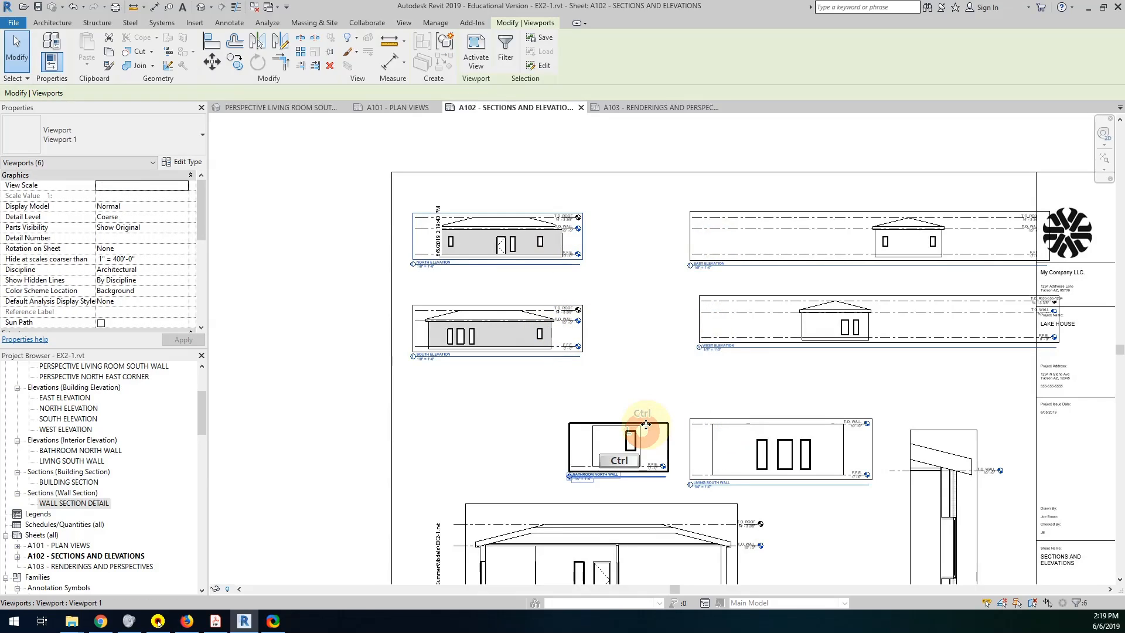
{"action": "left_click", "coordinate": [186, 190]}
{"action": "scroll", "coordinate": [136, 232], "scroll_direction": "down", "scroll_amount": 1}
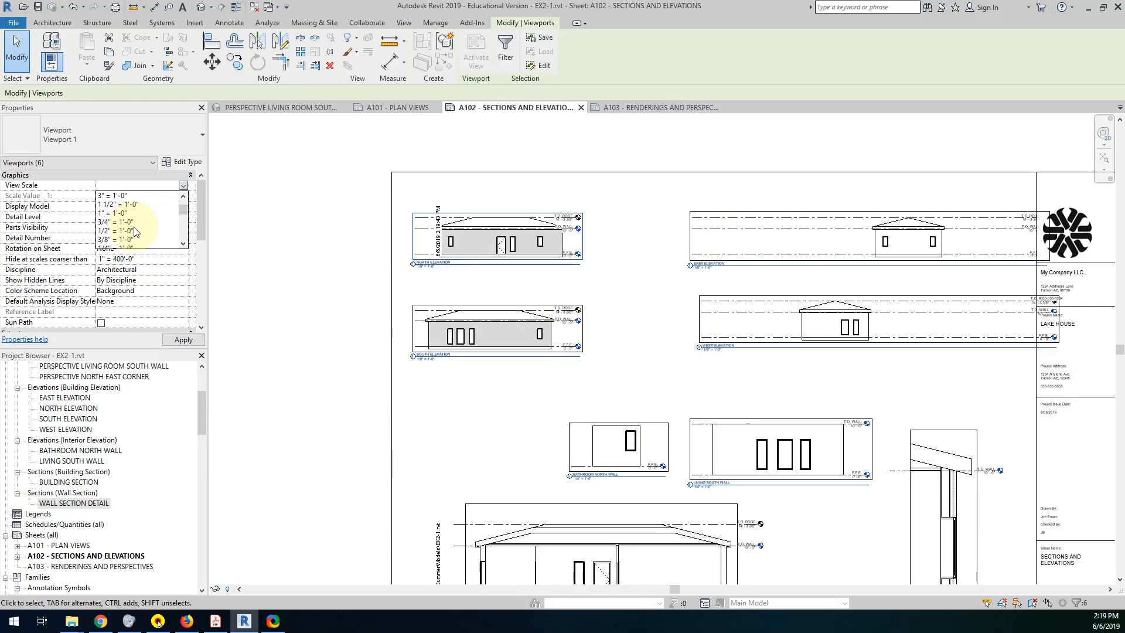
{"action": "scroll", "coordinate": [131, 228], "scroll_direction": "down", "scroll_amount": 3}
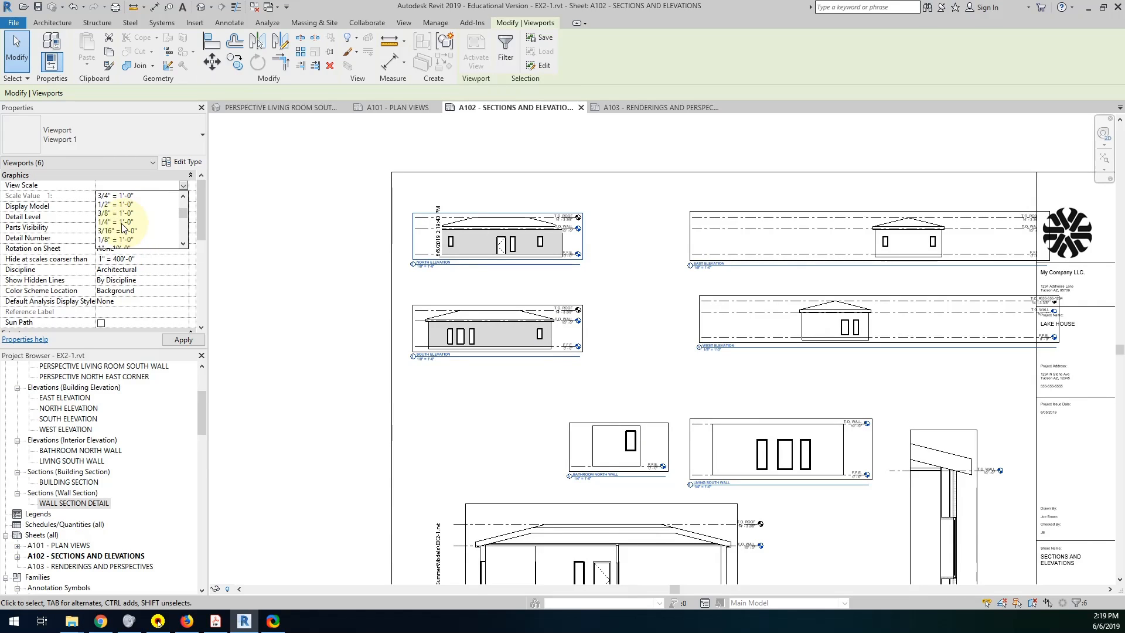
{"action": "left_click", "coordinate": [115, 223]}
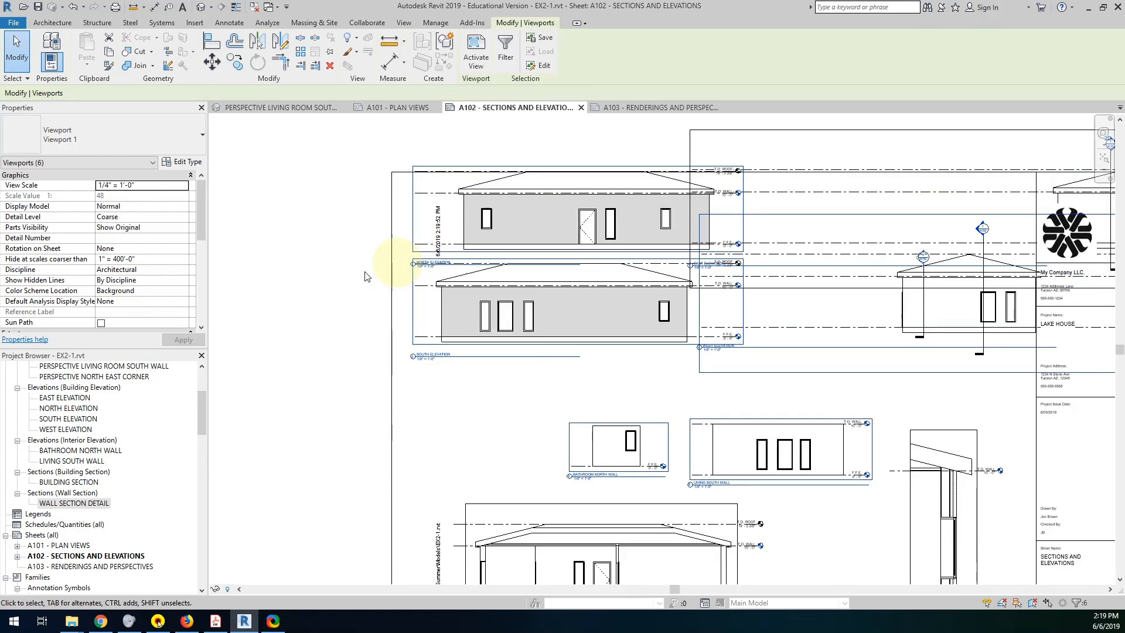
{"action": "left_click", "coordinate": [286, 292]}
{"action": "scroll", "coordinate": [472, 246], "scroll_direction": "down", "scroll_amount": 5}
{"action": "middle_click_drag", "start_coordinate": [558, 249], "coordinate": [437, 263]}
{"action": "left_click", "coordinate": [515, 368]}
{"action": "scroll", "coordinate": [519, 366], "scroll_direction": "up", "scroll_amount": 4}
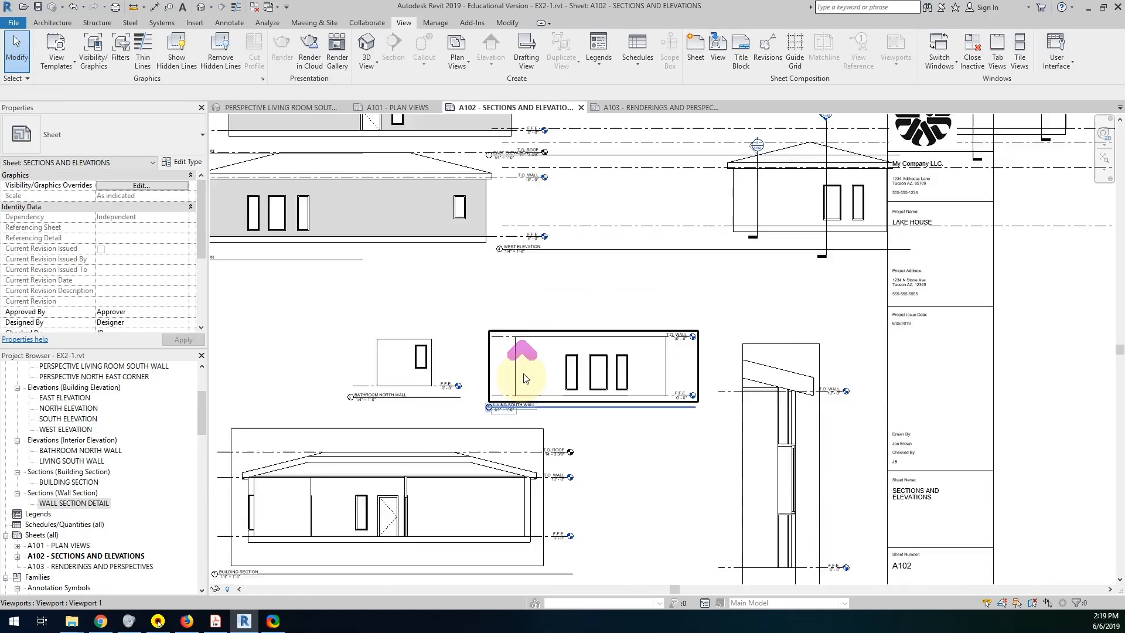
Move the east and west elevation viewports right and the north and south ones left, clear of their crowded positions on the sheet.
{"action": "scroll", "coordinate": [513, 387], "scroll_direction": "down", "scroll_amount": 3}
{"action": "left_click", "coordinate": [464, 377]}
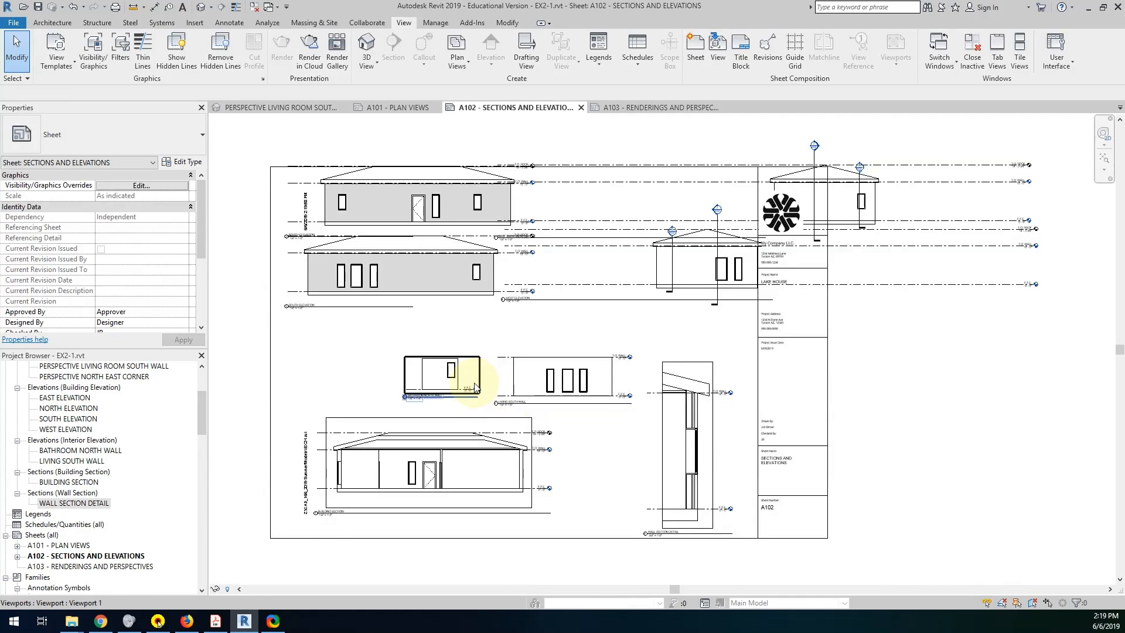
{"action": "scroll", "coordinate": [480, 386], "scroll_direction": "up", "scroll_amount": 2}
{"action": "left_click", "coordinate": [746, 327]}
{"action": "scroll", "coordinate": [746, 326], "scroll_direction": "down", "scroll_amount": 3}
{"action": "left_click", "coordinate": [778, 264]}
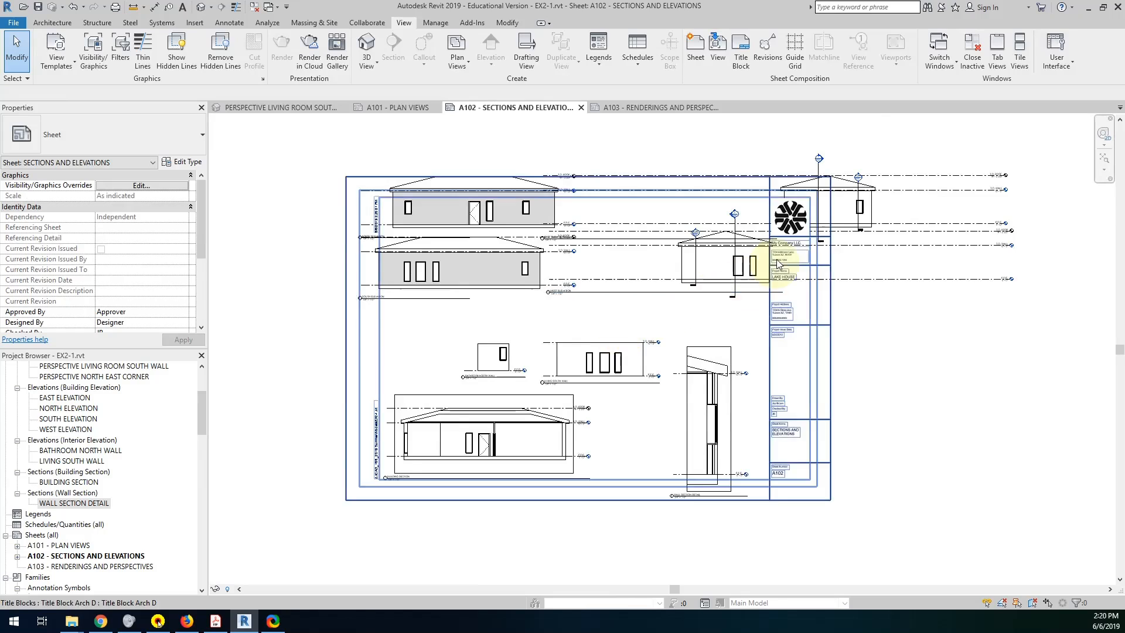
{"action": "left_click", "coordinate": [718, 290]}
{"action": "scroll", "coordinate": [798, 314], "scroll_direction": "down", "scroll_amount": 4}
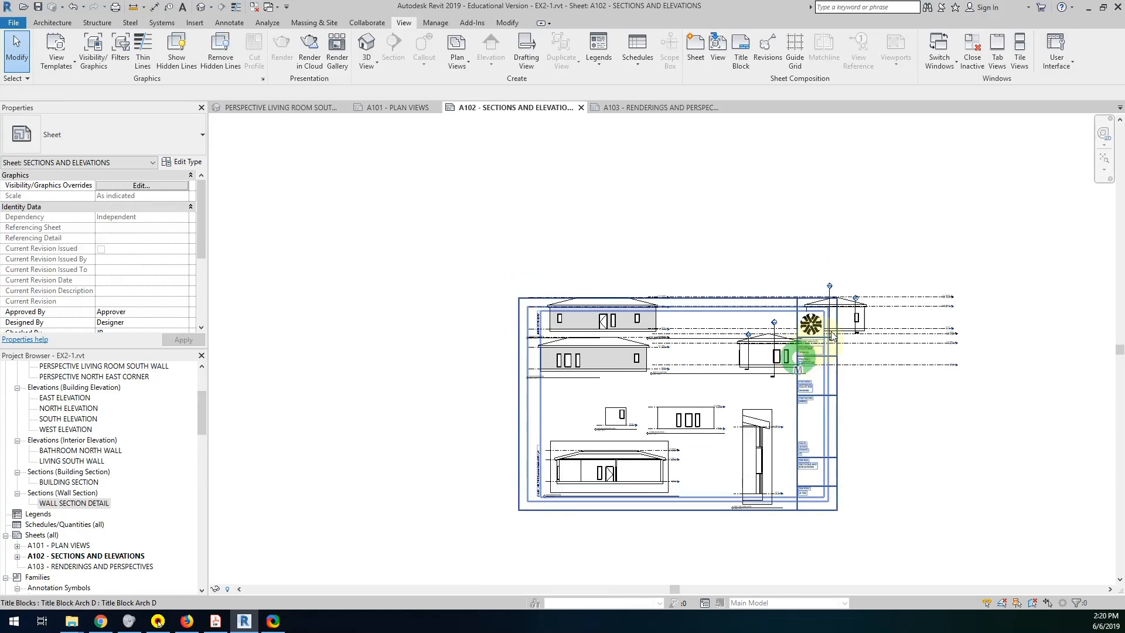
{"action": "left_click", "coordinate": [856, 307]}
{"action": "left_click_drag", "start_coordinate": [856, 308], "coordinate": [896, 213]}
{"action": "left_click_drag", "start_coordinate": [889, 354], "coordinate": [979, 359]}
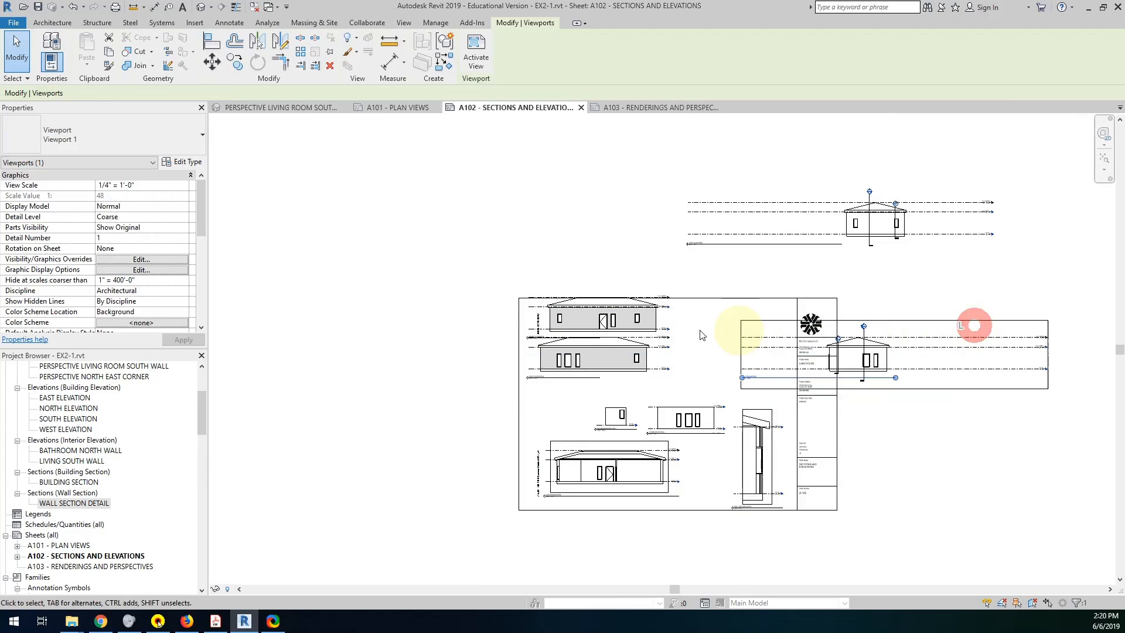
{"action": "left_click_drag", "start_coordinate": [638, 319], "coordinate": [557, 241]}
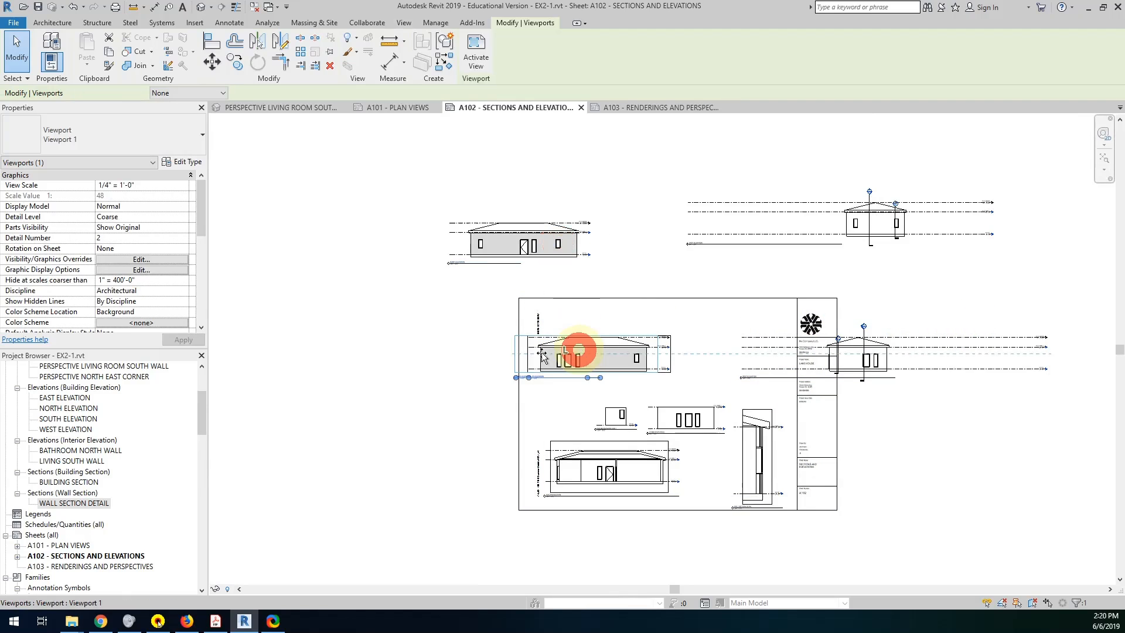
{"action": "left_click_drag", "start_coordinate": [582, 352], "coordinate": [457, 366]}
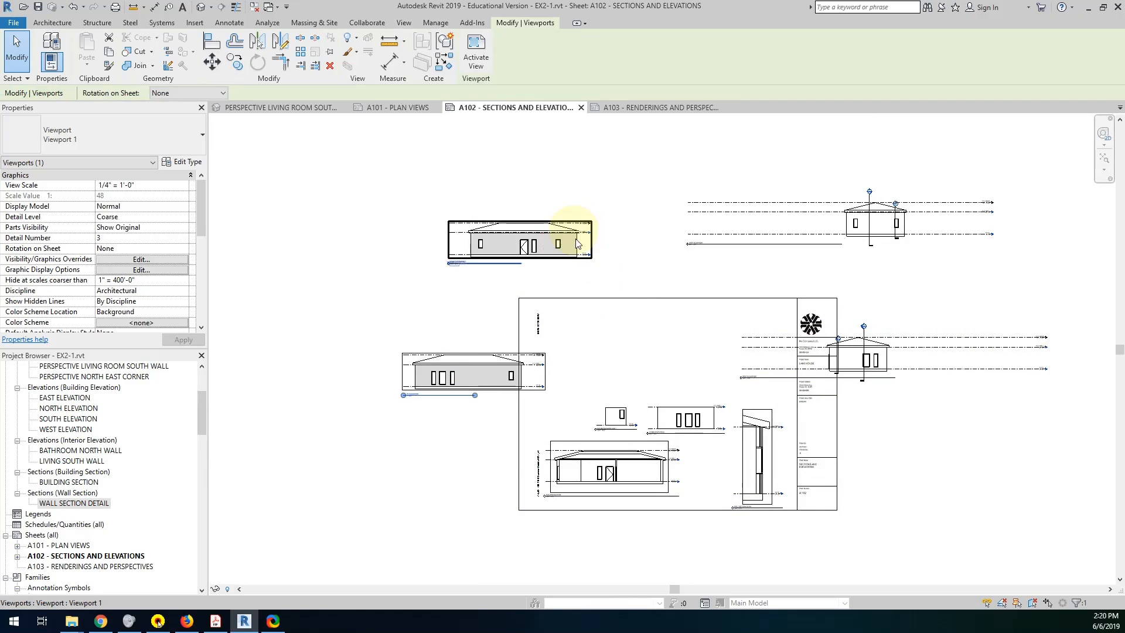
Activate the north elevation view, show its crop region, pull both side borders close to the roof edges, and deactivate the view.
{"action": "scroll", "coordinate": [534, 244], "scroll_direction": "up", "scroll_amount": 5}
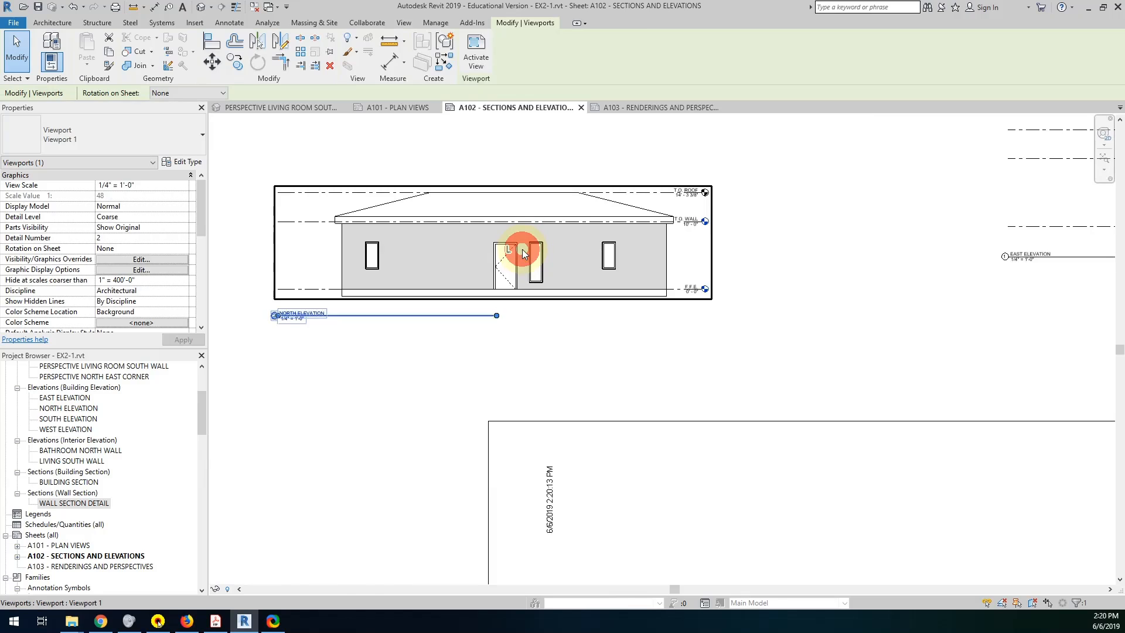
{"action": "double_click", "coordinate": [523, 253]}
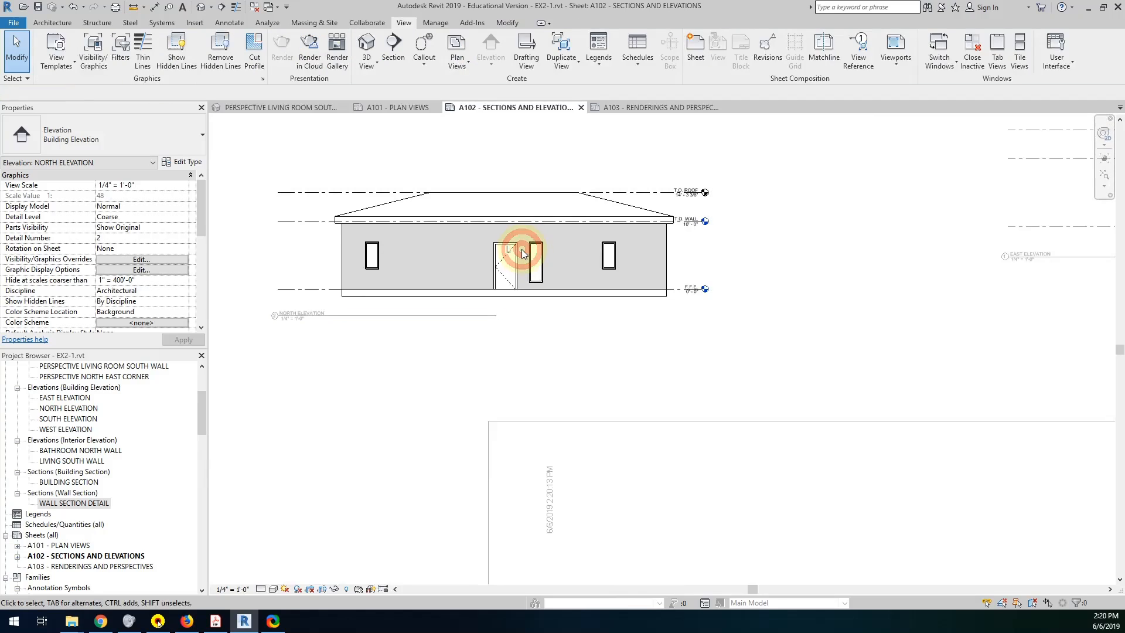
{"action": "left_click", "coordinate": [323, 589]}
{"action": "left_click", "coordinate": [752, 244]}
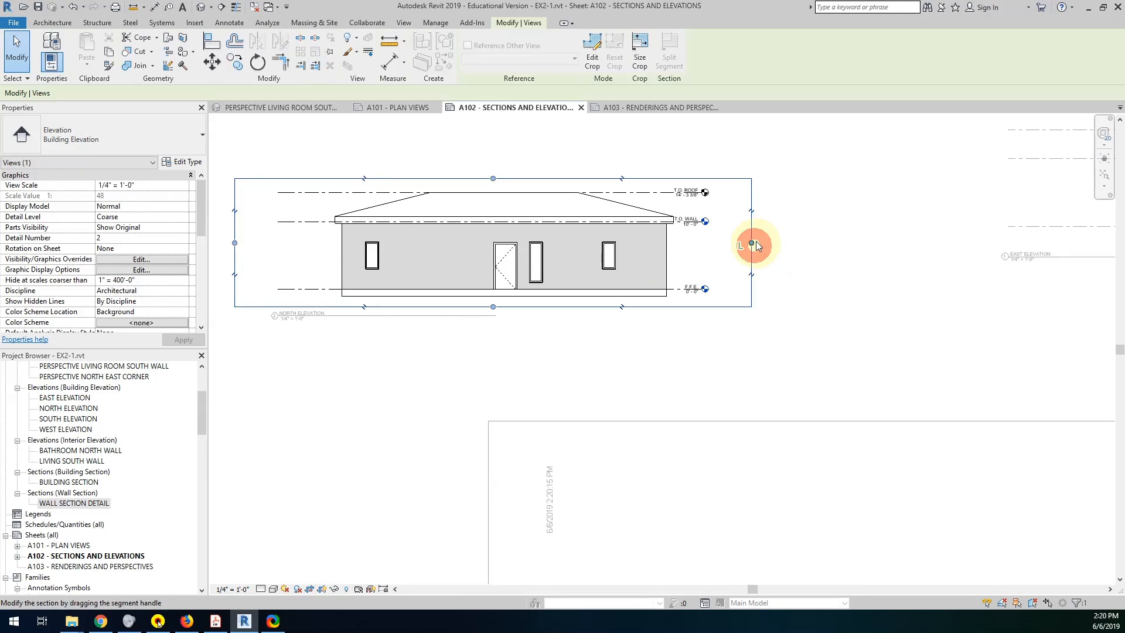
{"action": "left_click_drag", "start_coordinate": [754, 243], "coordinate": [687, 243]}
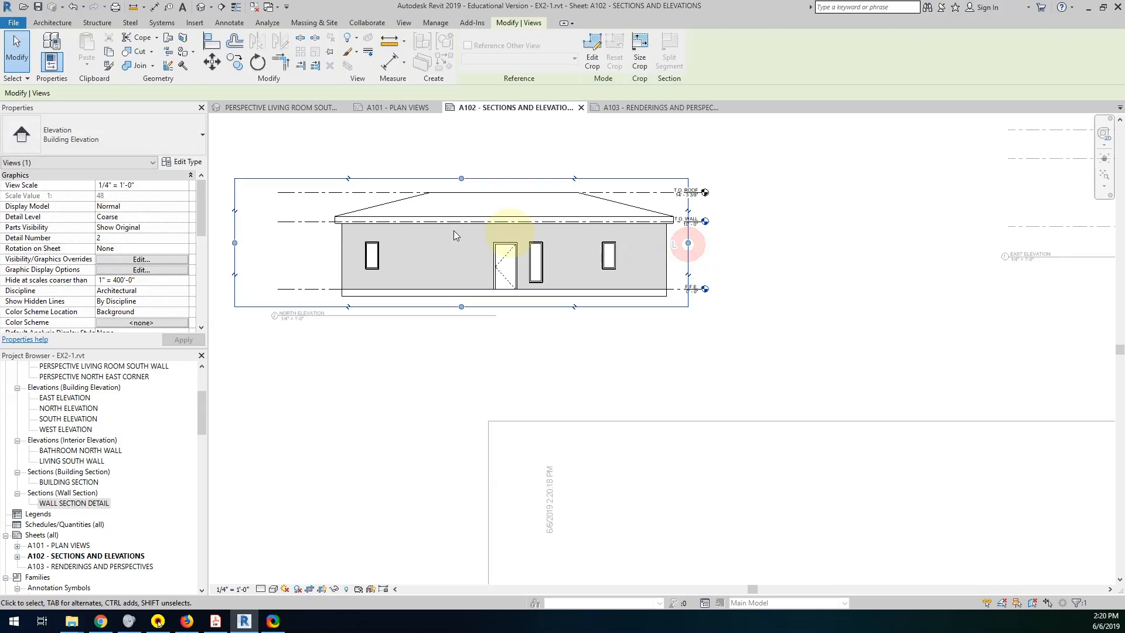
{"action": "left_click_drag", "start_coordinate": [237, 242], "coordinate": [327, 241]}
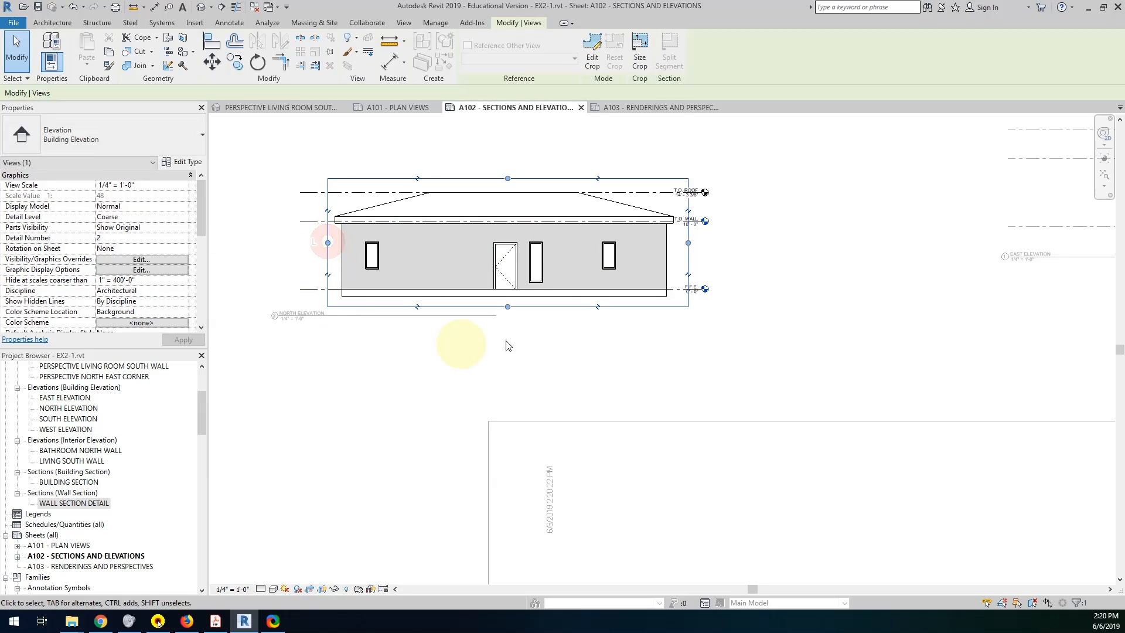
{"action": "scroll", "coordinate": [557, 351], "scroll_direction": "down", "scroll_amount": 2}
{"action": "middle_click_drag", "start_coordinate": [557, 352], "coordinate": [390, 362]}
{"action": "left_click", "coordinate": [920, 299]}
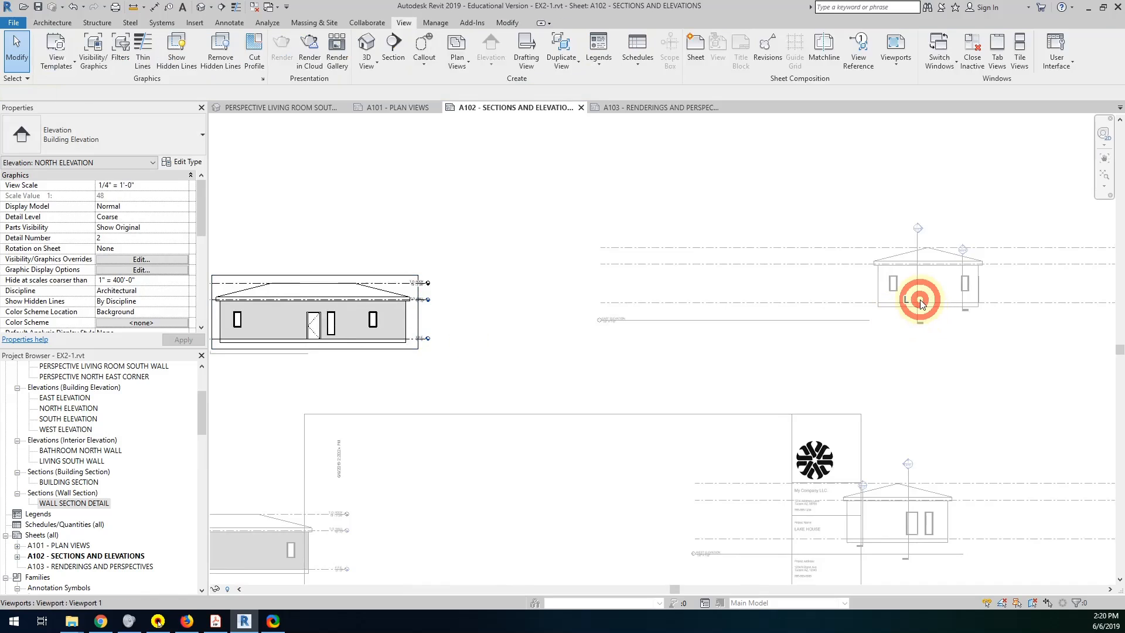
Activate the east elevation view, show its crop region, tighten both side borders around the building, and deactivate the view.
{"action": "double_click", "coordinate": [920, 301]}
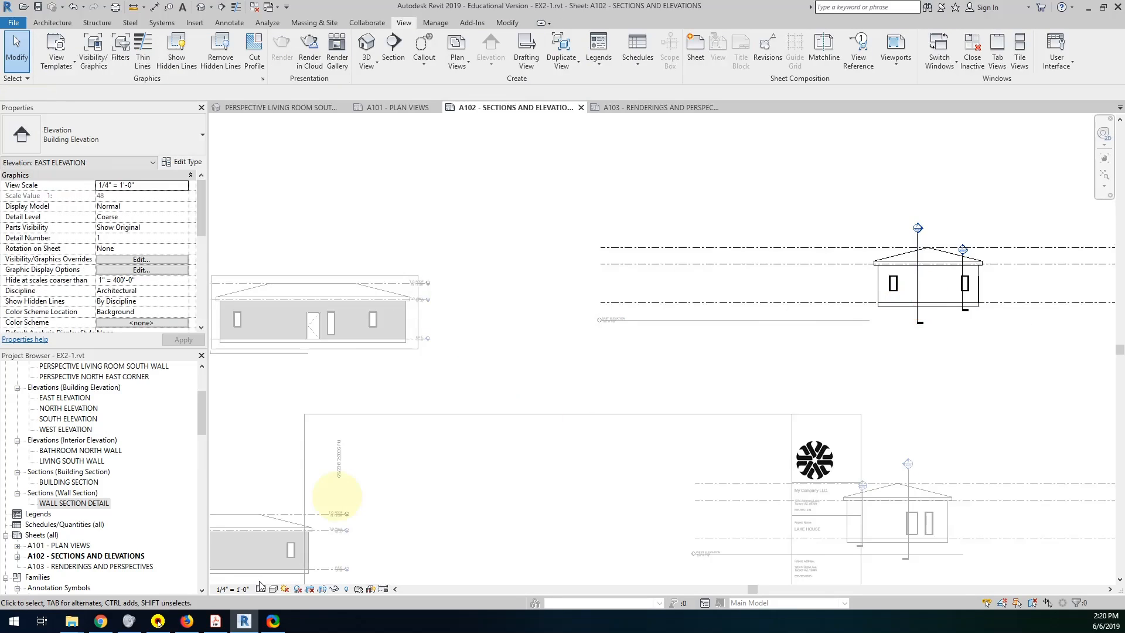
{"action": "left_click", "coordinate": [322, 589]}
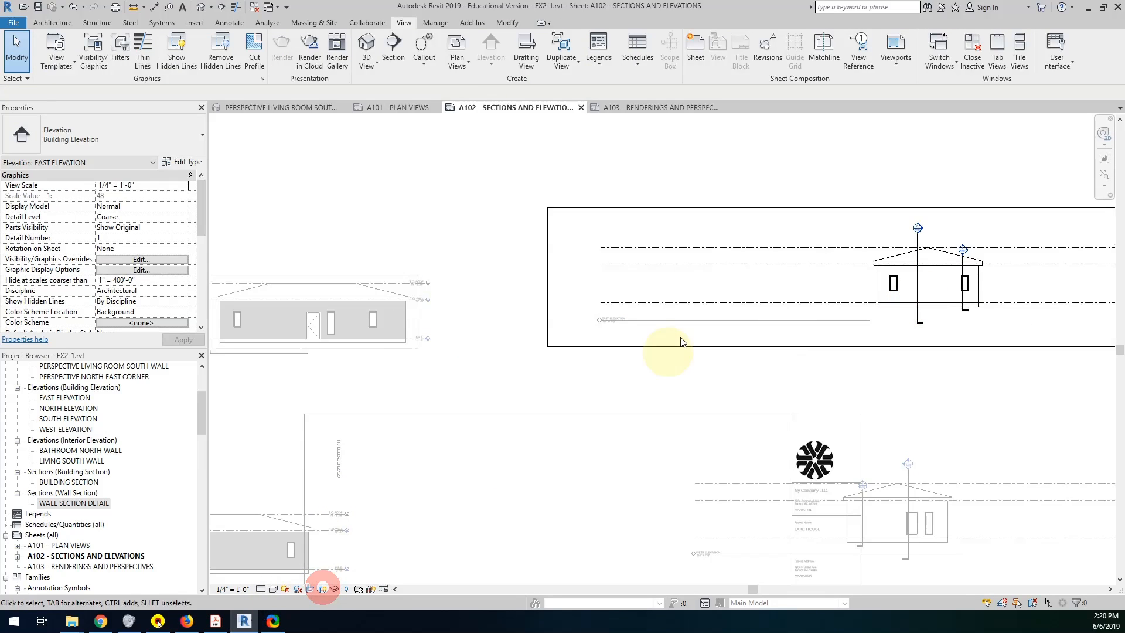
{"action": "left_click", "coordinate": [547, 275]}
{"action": "left_click_drag", "start_coordinate": [547, 278], "coordinate": [865, 281]}
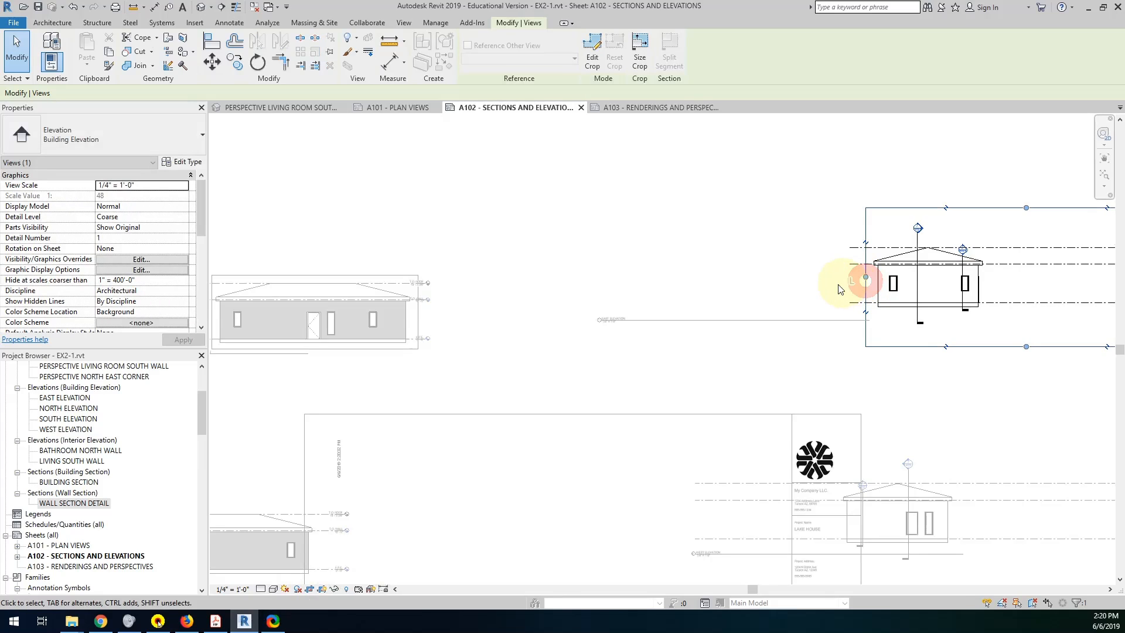
{"action": "middle_click_drag", "start_coordinate": [837, 286], "coordinate": [561, 336]}
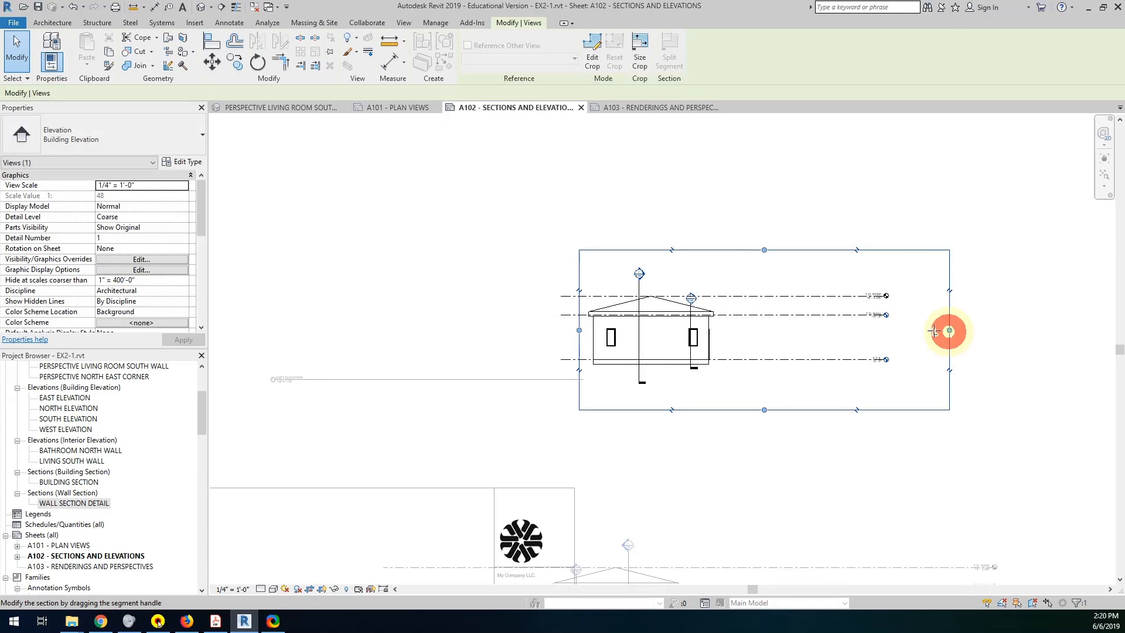
{"action": "left_click_drag", "start_coordinate": [949, 331], "coordinate": [719, 331]}
{"action": "scroll", "coordinate": [684, 375], "scroll_direction": "up", "scroll_amount": 4}
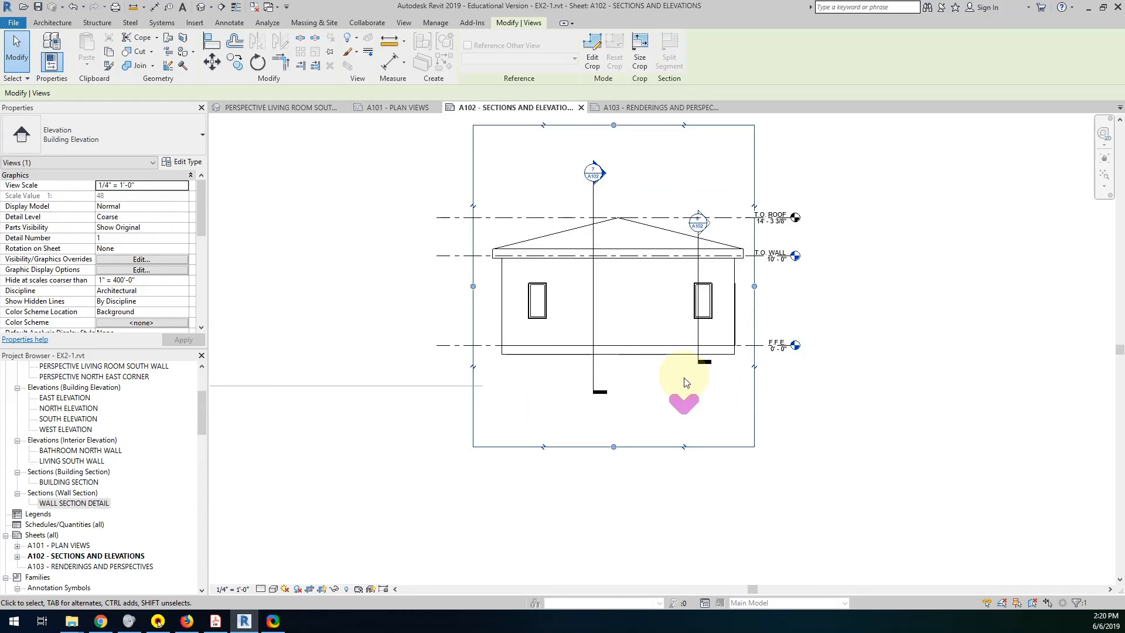
{"action": "scroll", "coordinate": [684, 378], "scroll_direction": "down", "scroll_amount": 2}
{"action": "middle_click_drag", "start_coordinate": [666, 415], "coordinate": [751, 283]}
{"action": "scroll", "coordinate": [727, 375], "scroll_direction": "down", "scroll_amount": 1}
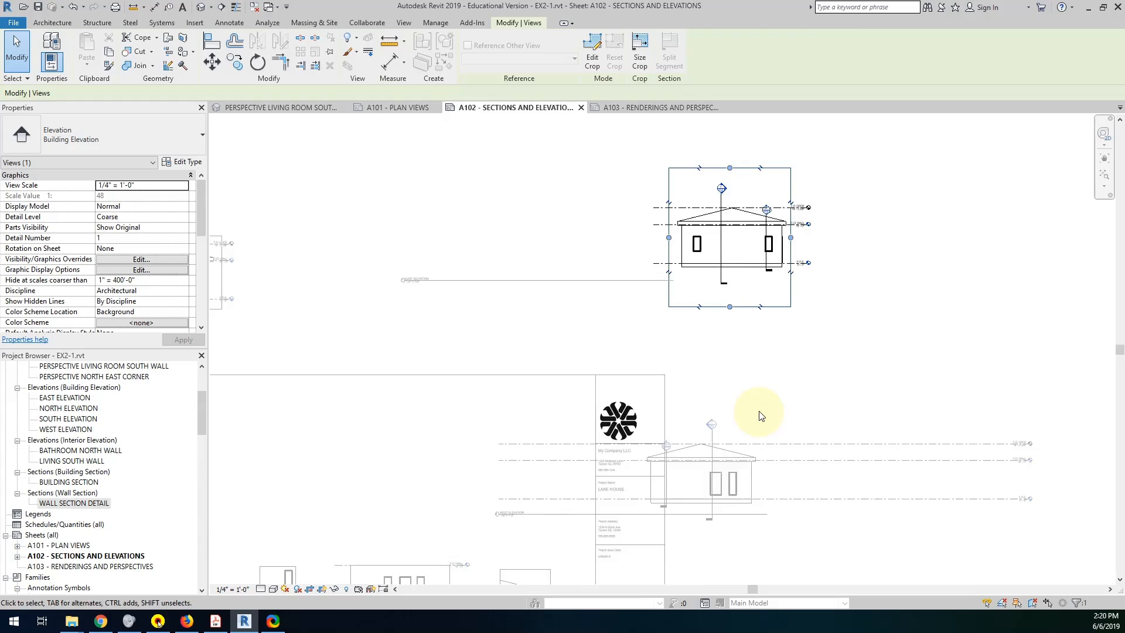
{"action": "left_click", "coordinate": [816, 413]}
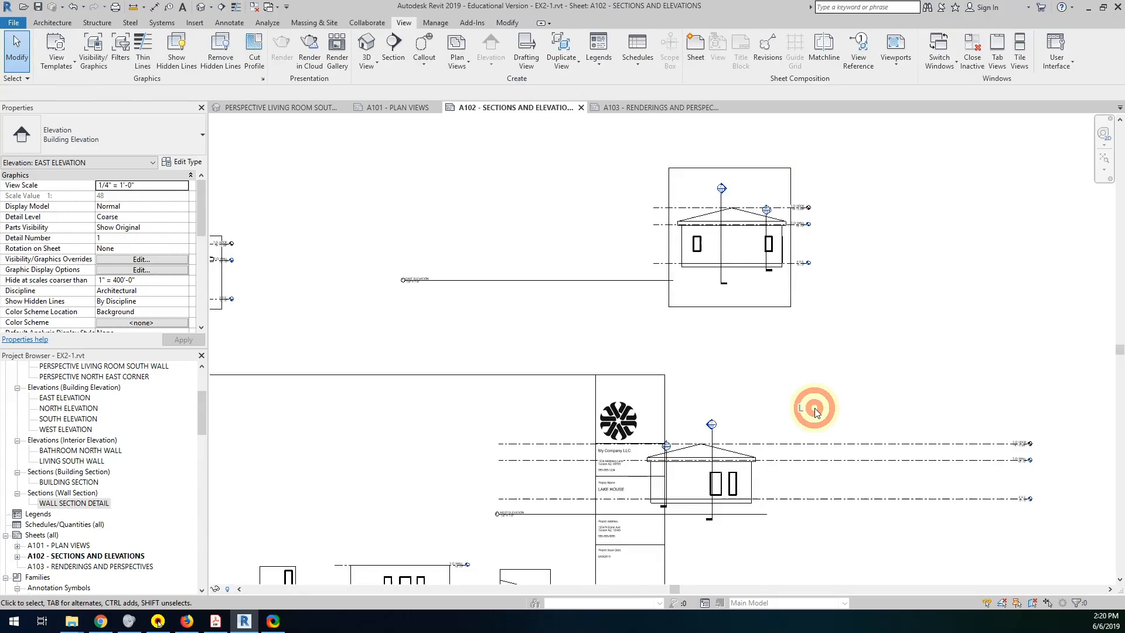
Activate the west elevation view, show its crop region, narrow it from both sides to just outside the roof, and deactivate the view.
{"action": "double_click", "coordinate": [798, 472]}
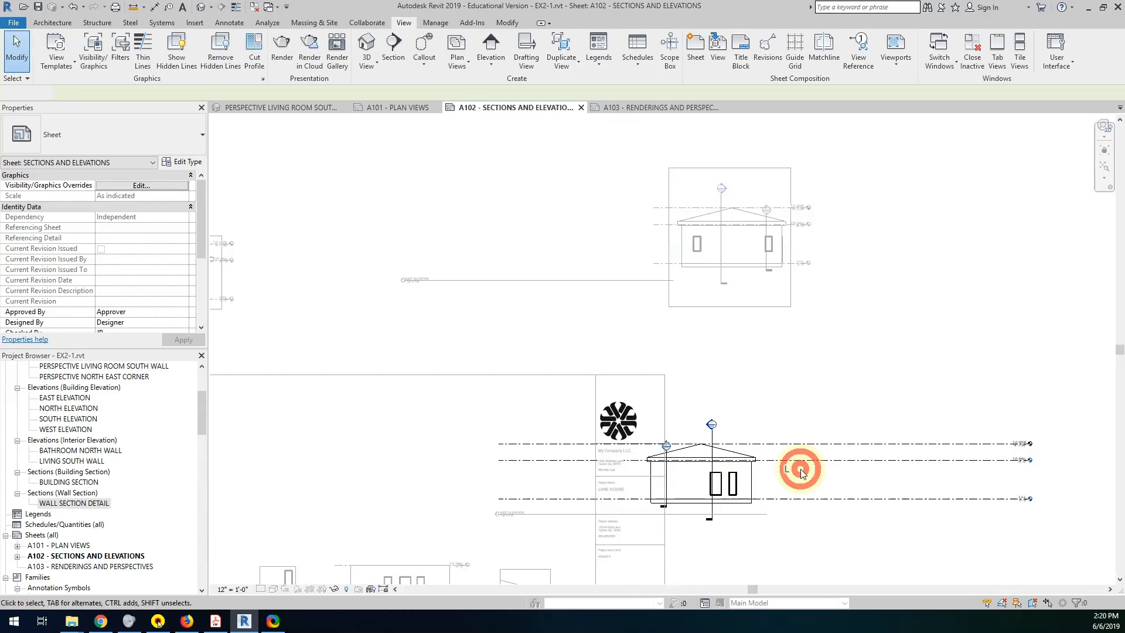
{"action": "left_click", "coordinate": [325, 592]}
{"action": "left_click", "coordinate": [1085, 473]}
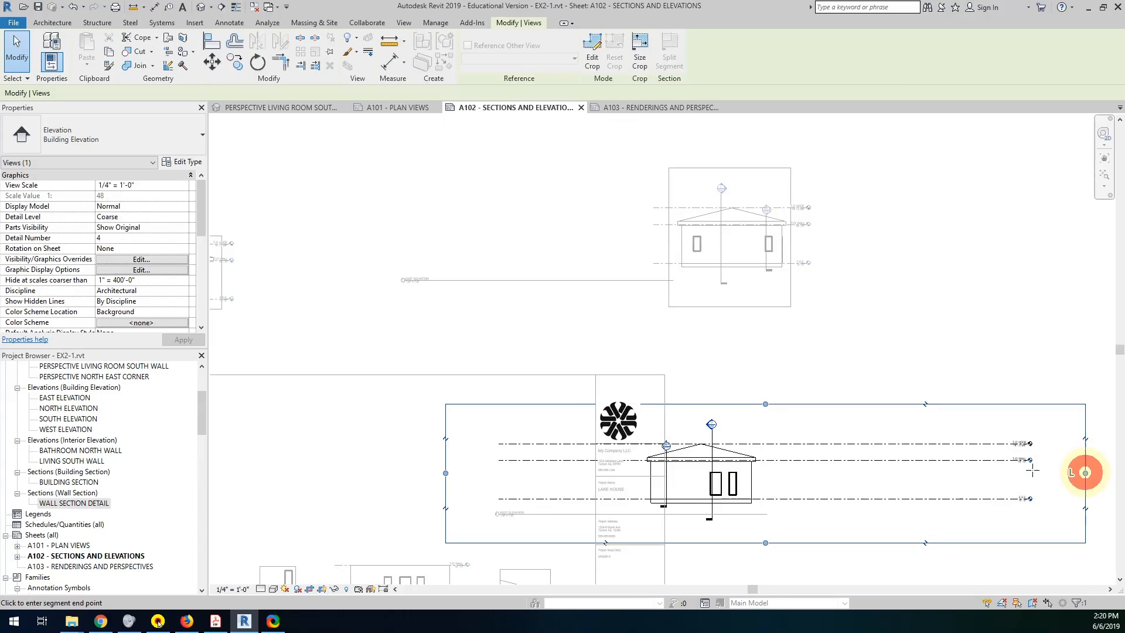
{"action": "left_click_drag", "start_coordinate": [1085, 473], "coordinate": [756, 469]}
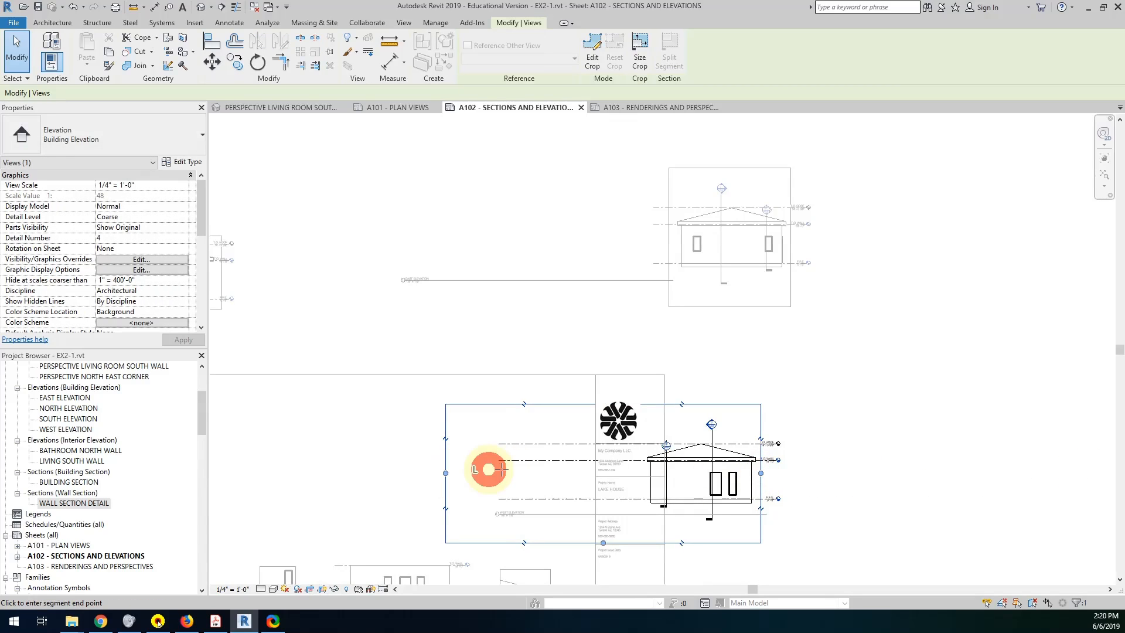
{"action": "left_click_drag", "start_coordinate": [589, 467], "coordinate": [643, 467]}
{"action": "middle_click_drag", "start_coordinate": [502, 477], "coordinate": [598, 335]}
{"action": "middle_click_drag", "start_coordinate": [432, 388], "coordinate": [838, 451]}
{"action": "double_click", "coordinate": [616, 417]}
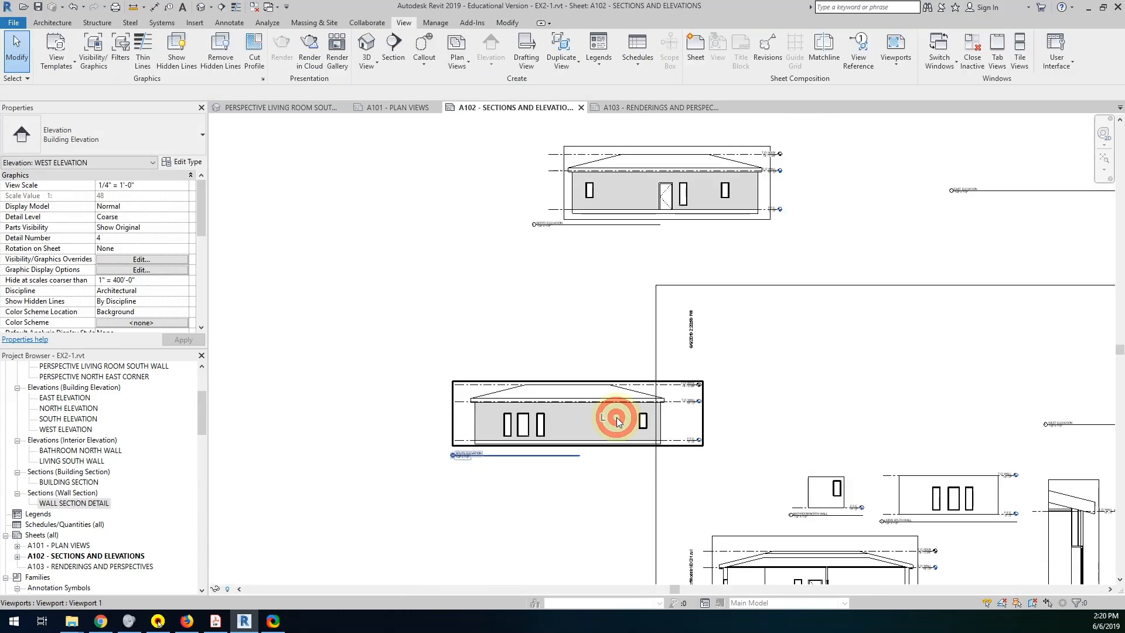
Activate the south elevation view, show its crop region, bring both side borders in to the roof overhangs, and deactivate the view.
{"action": "double_click", "coordinate": [580, 426]}
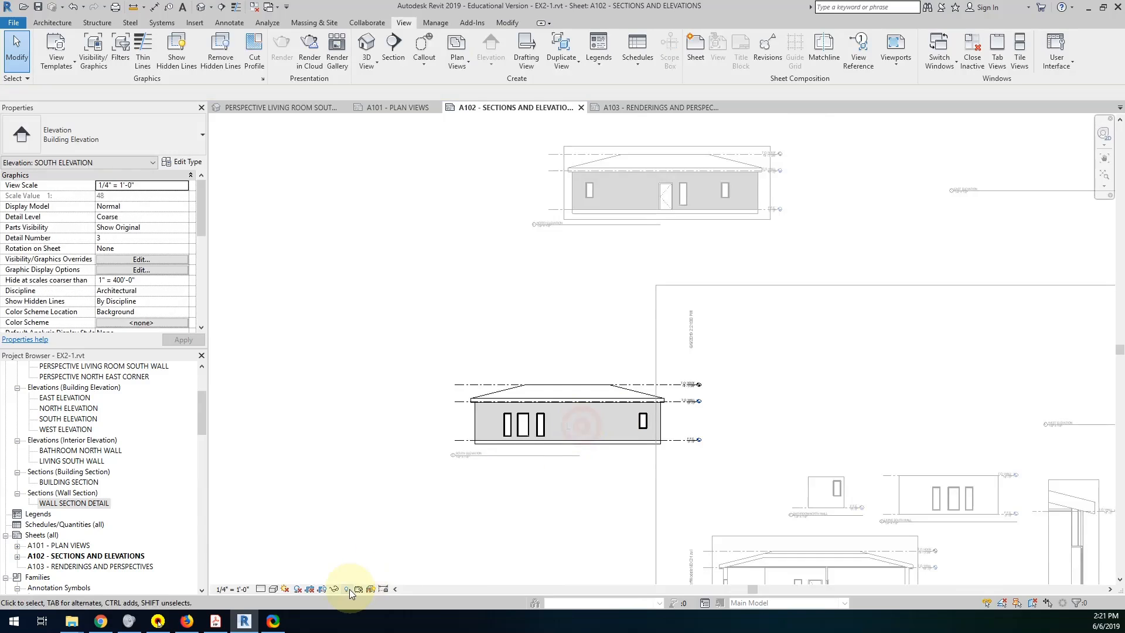
{"action": "left_click", "coordinate": [322, 590]}
{"action": "left_click", "coordinate": [725, 412]}
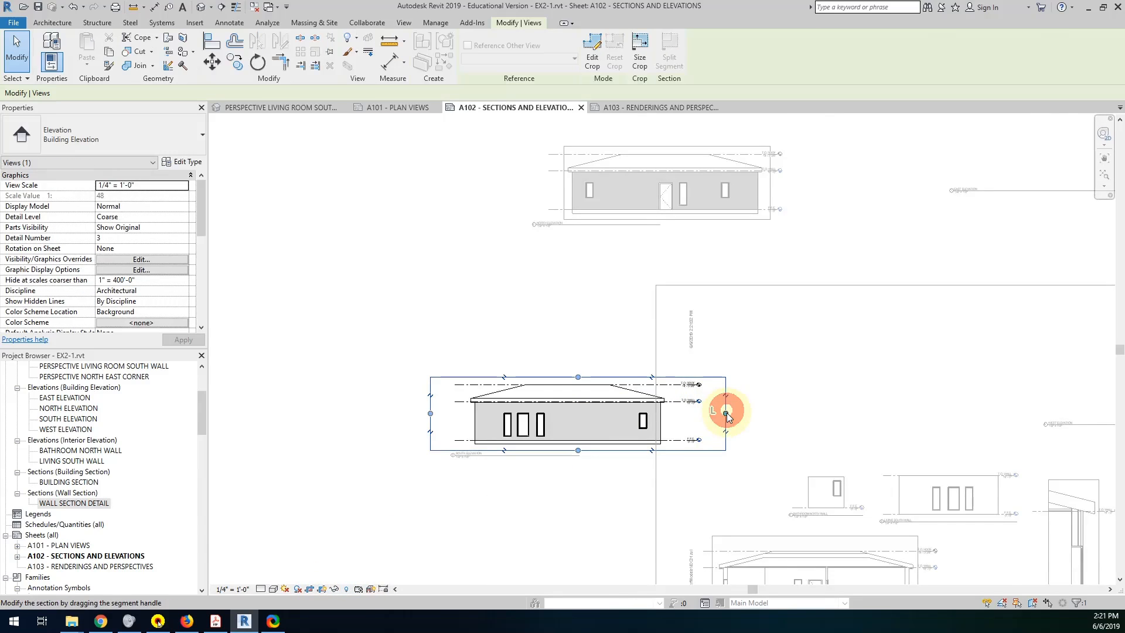
{"action": "left_click_drag", "start_coordinate": [683, 414], "coordinate": [675, 414]}
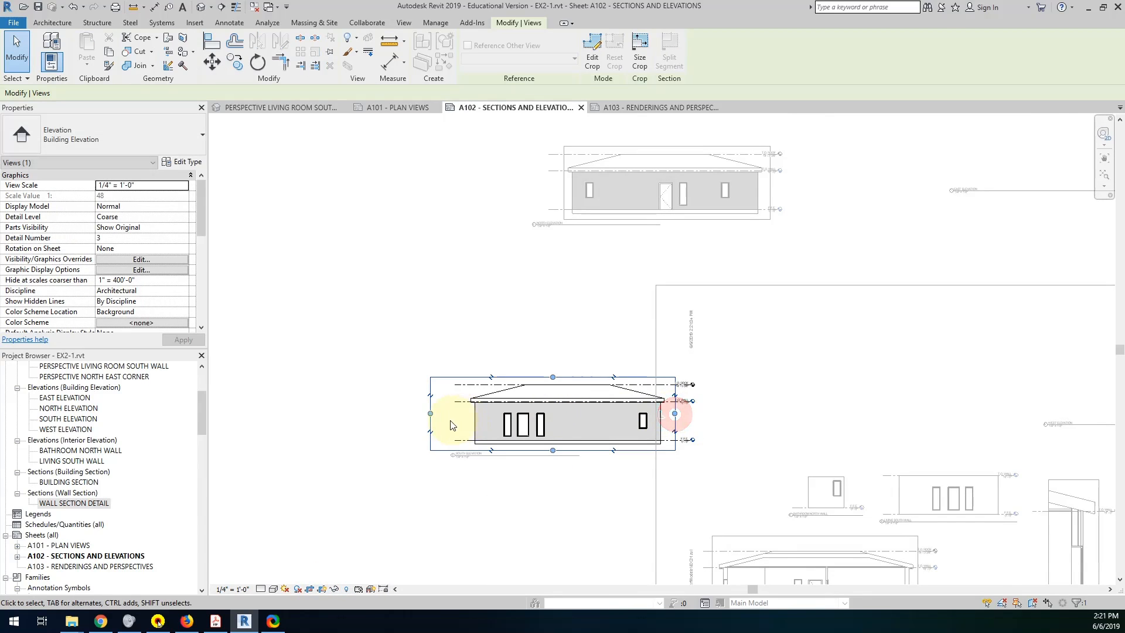
{"action": "left_click_drag", "start_coordinate": [430, 413], "coordinate": [469, 409]}
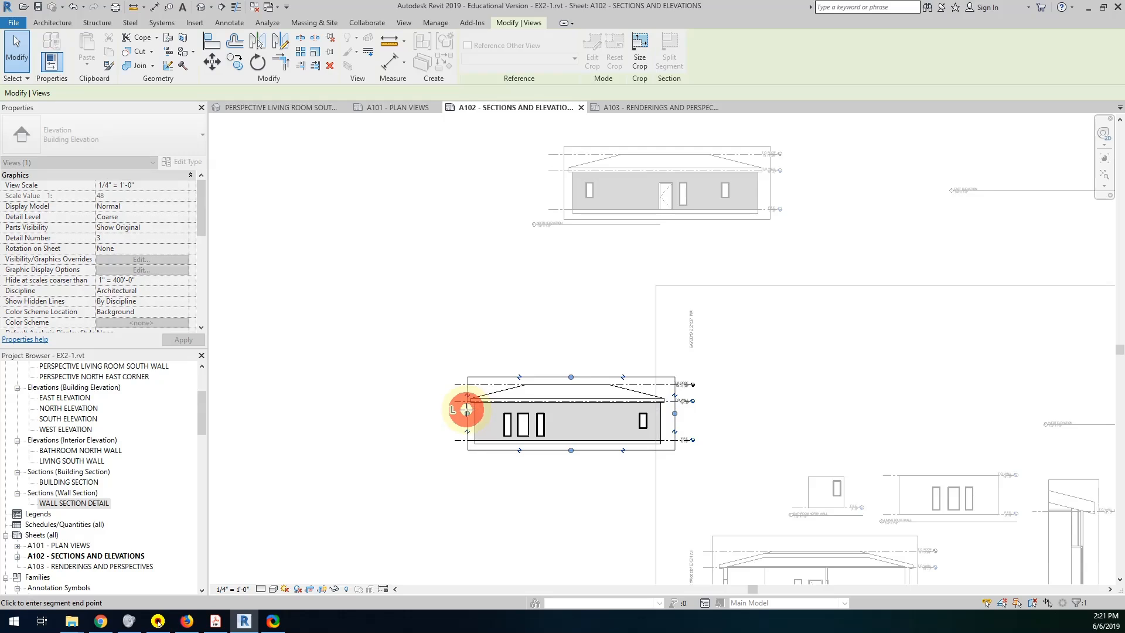
{"action": "left_click", "coordinate": [559, 304]}
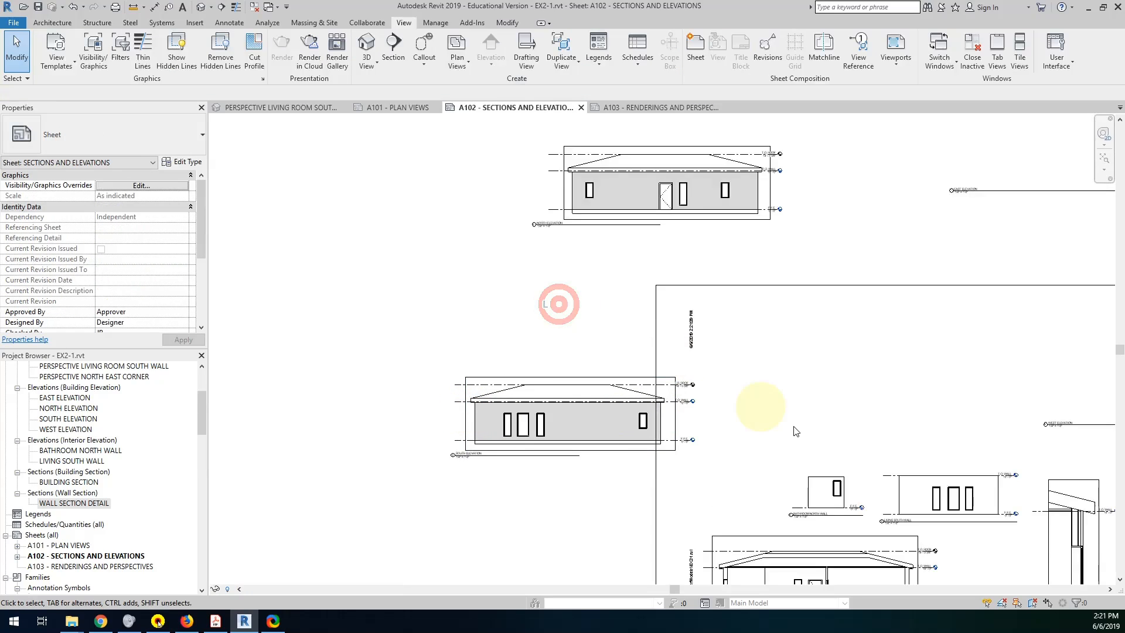
Activate the east elevation view on the sheet and hide the section marker category in it.
{"action": "scroll", "coordinate": [609, 402], "scroll_direction": "down", "scroll_amount": 4}
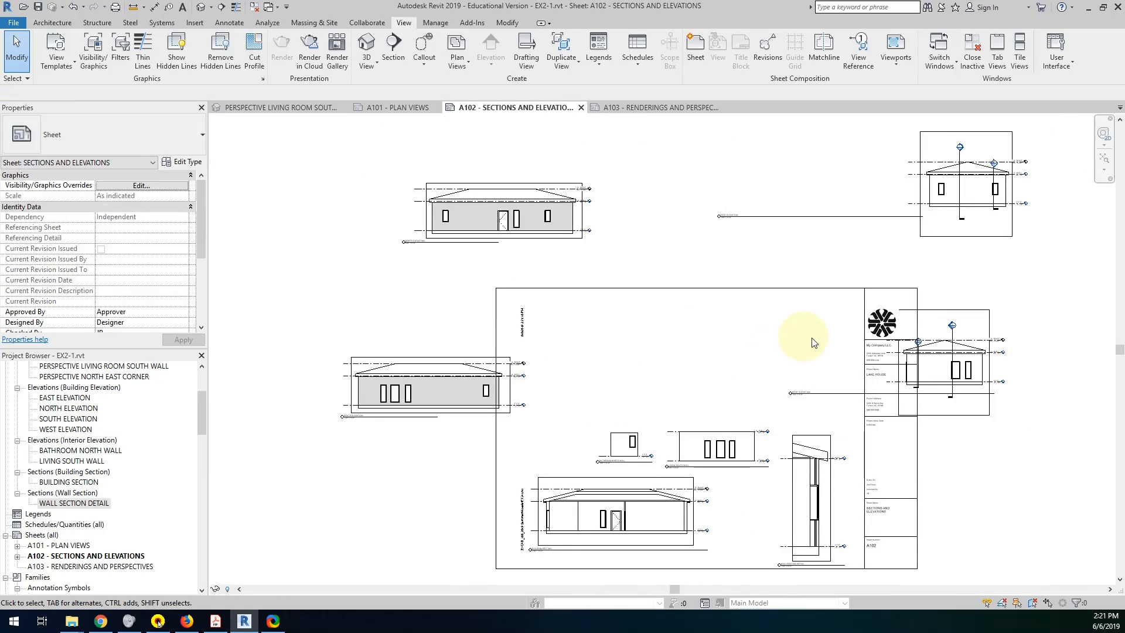
{"action": "double_click", "coordinate": [973, 214]}
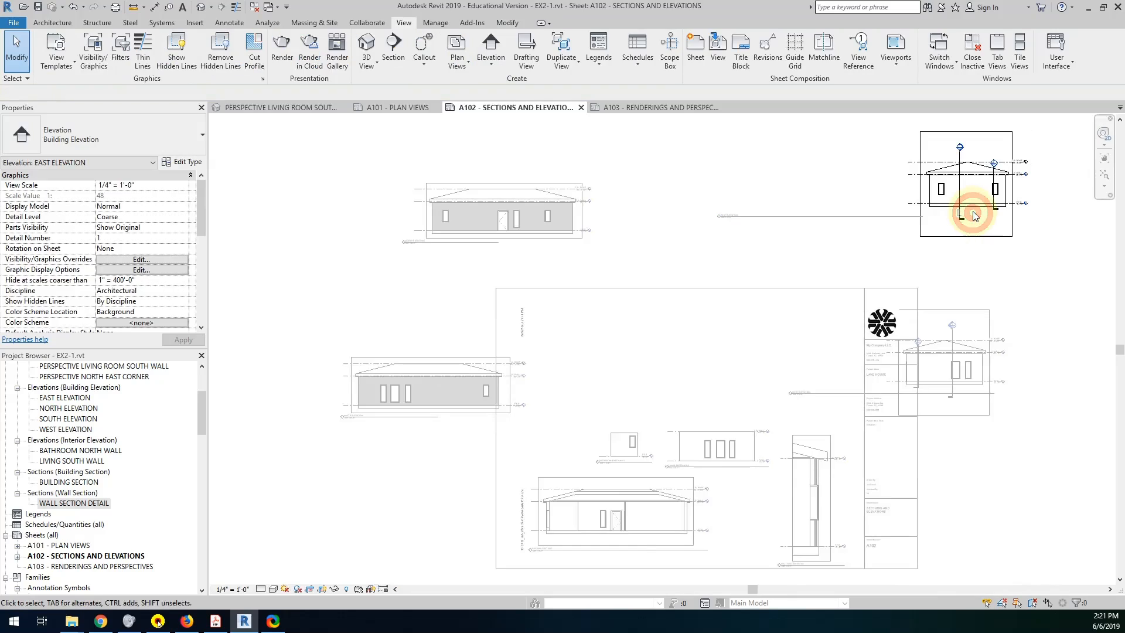
{"action": "scroll", "coordinate": [969, 219], "scroll_direction": "up", "scroll_amount": 4}
{"action": "scroll", "coordinate": [884, 328], "scroll_direction": "down", "scroll_amount": 1}
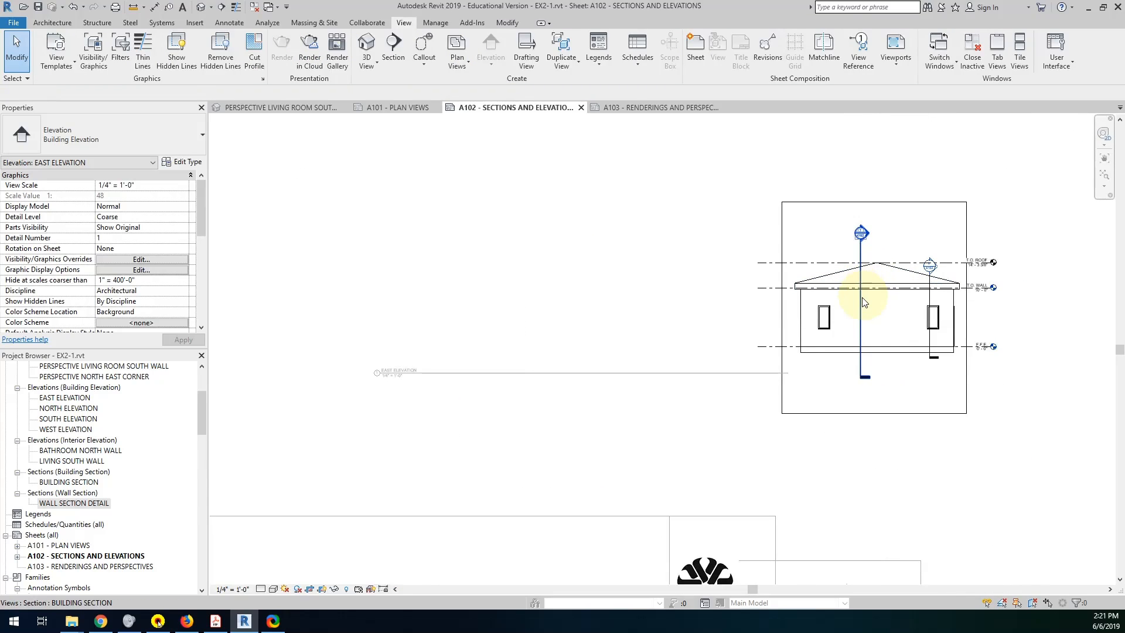
{"action": "scroll", "coordinate": [866, 318], "scroll_direction": "down", "scroll_amount": 2}
{"action": "scroll", "coordinate": [869, 323], "scroll_direction": "down", "scroll_amount": 1}
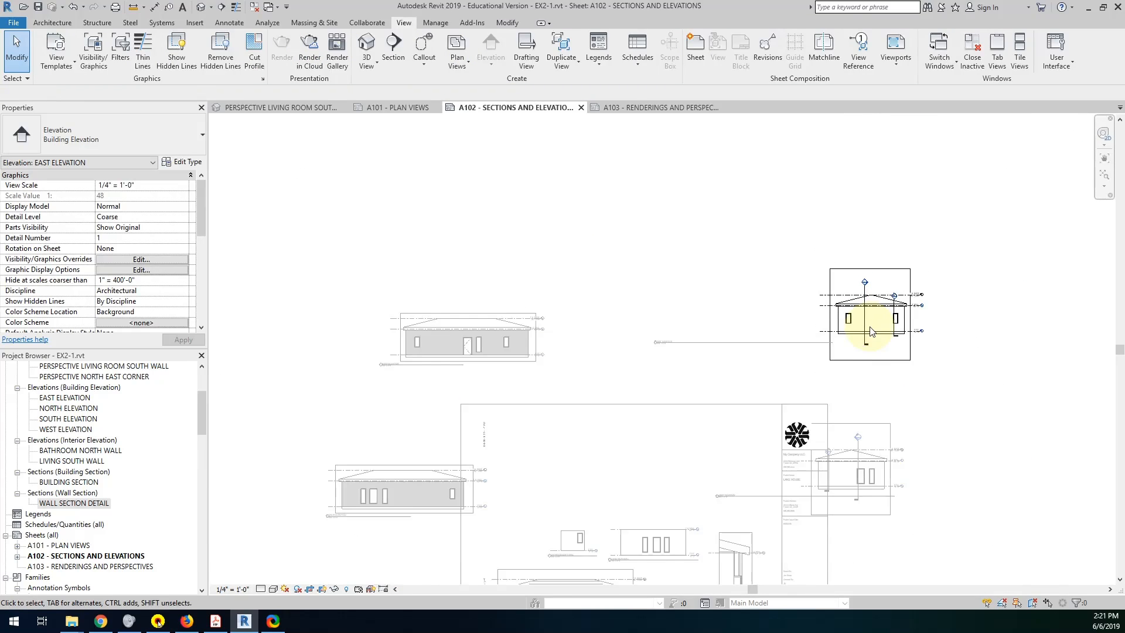
{"action": "scroll", "coordinate": [869, 337], "scroll_direction": "up", "scroll_amount": 3}
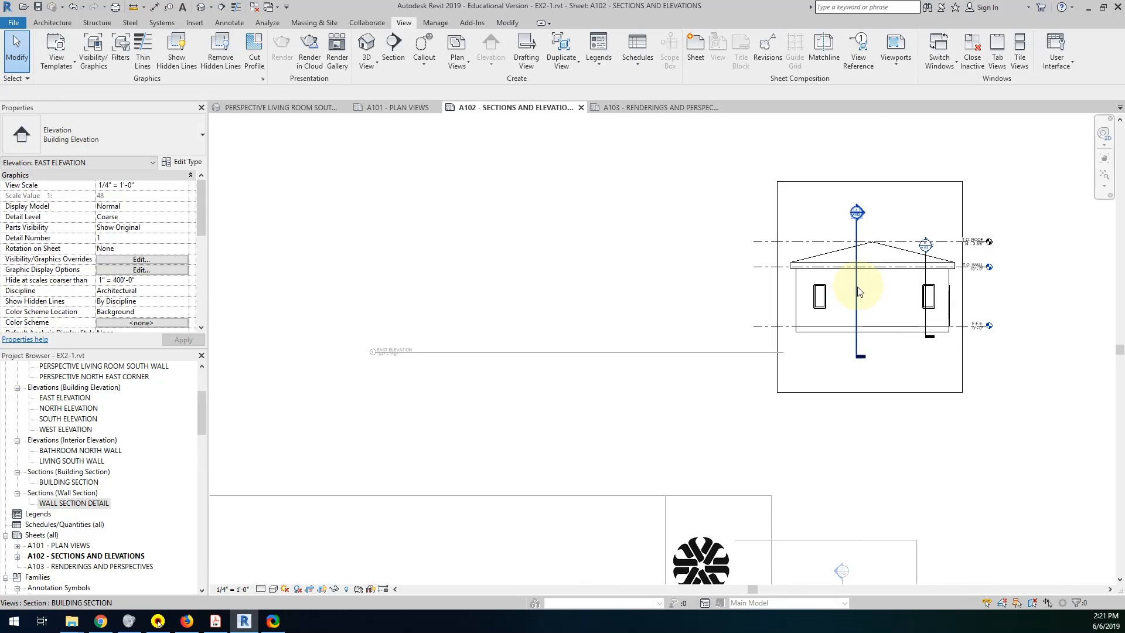
{"action": "left_click", "coordinate": [857, 288]}
{"action": "right_click", "coordinate": [857, 287]}
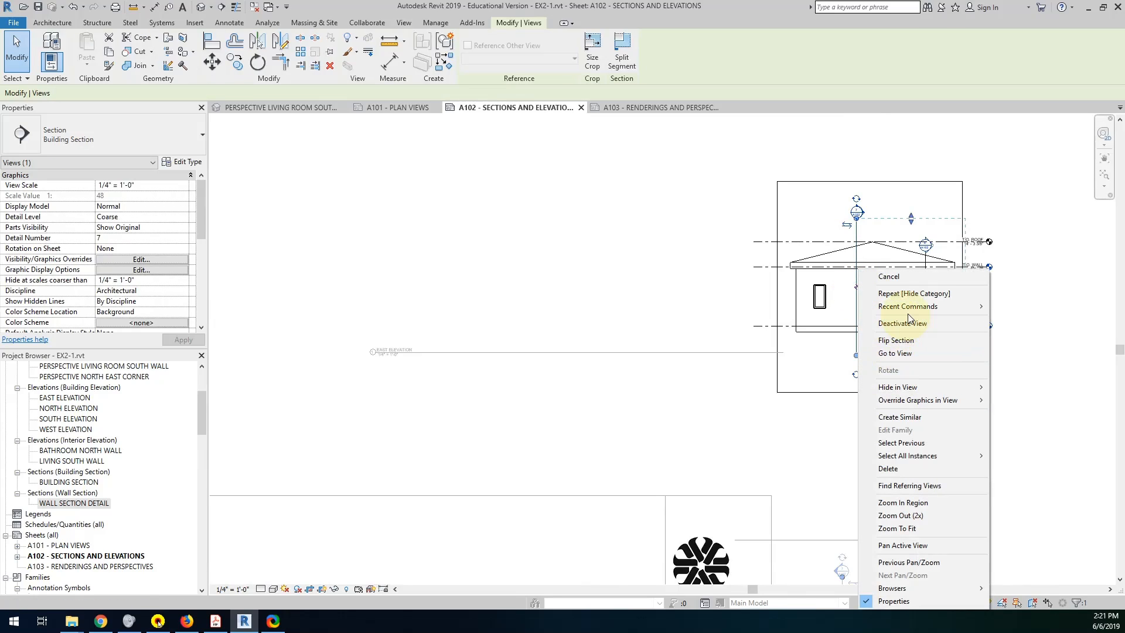
{"action": "left_click", "coordinate": [909, 387]}
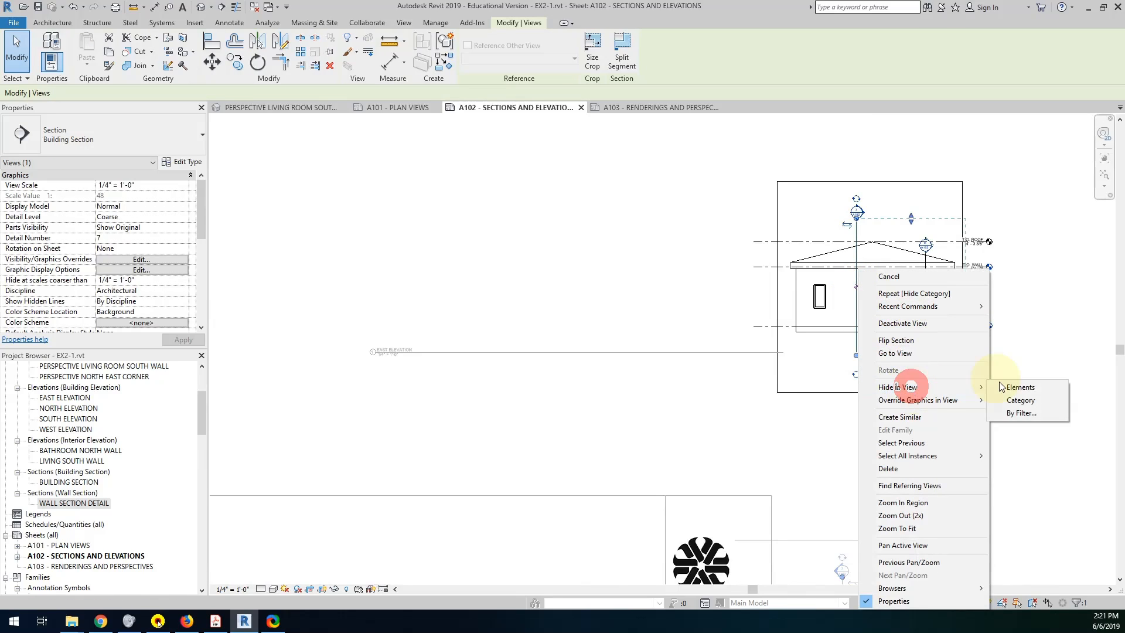
{"action": "left_click", "coordinate": [1003, 400]}
Activate the west elevation view on the sheet and hide the section marker category in it.
{"action": "middle_click_drag", "start_coordinate": [866, 427], "coordinate": [904, 245]}
{"action": "left_click", "coordinate": [884, 427]}
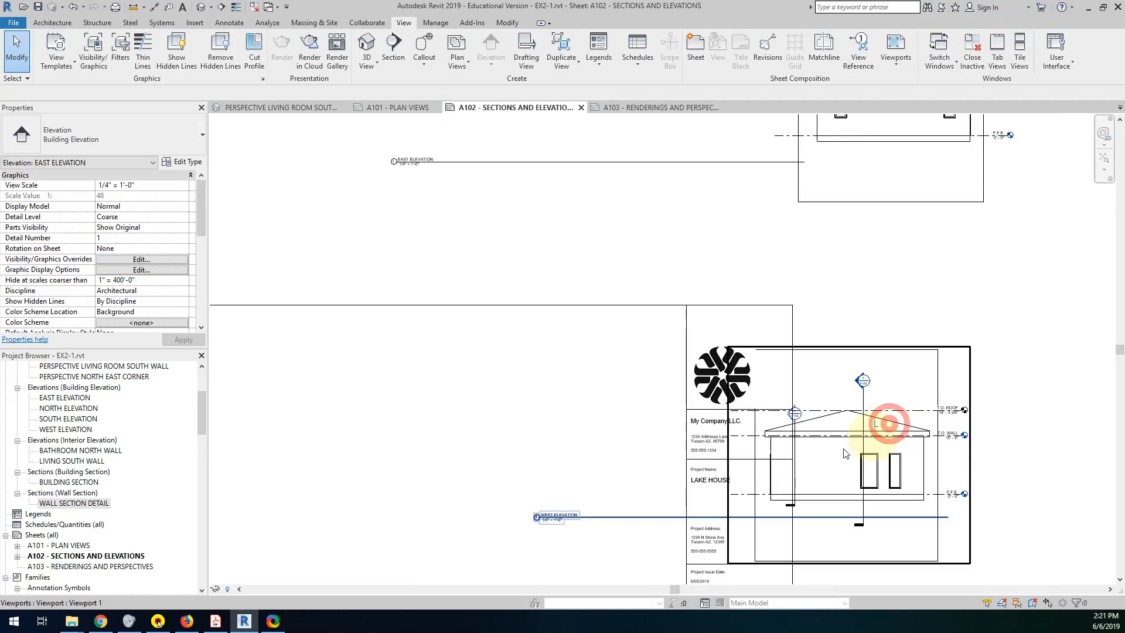
{"action": "left_click", "coordinate": [864, 400]}
{"action": "right_click", "coordinate": [863, 400]}
{"action": "left_click", "coordinate": [816, 362]}
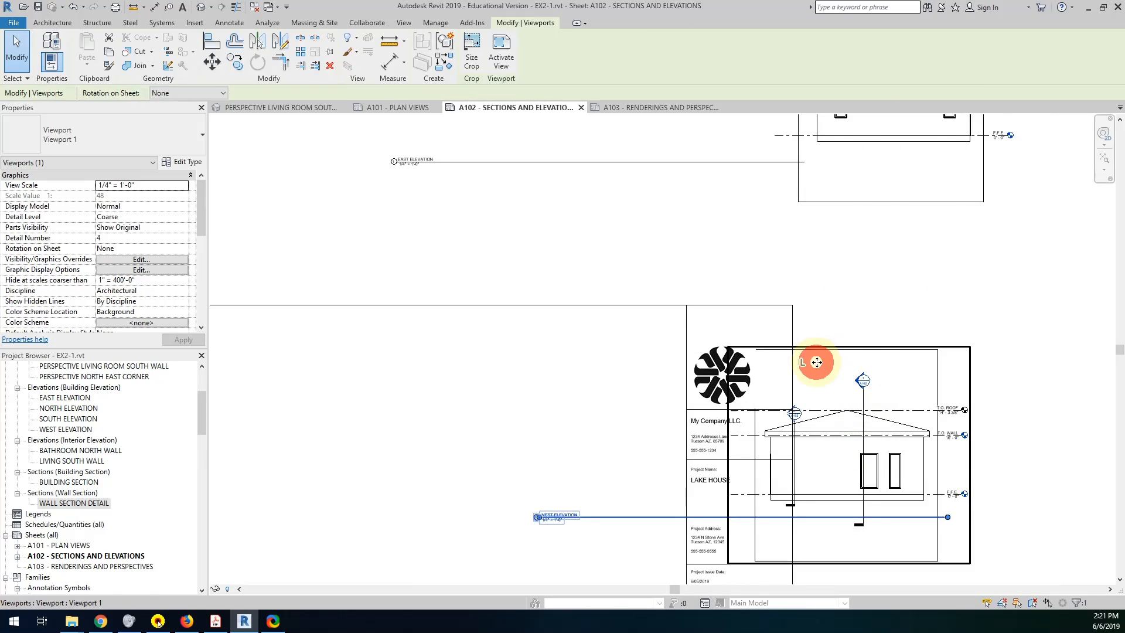
{"action": "double_click", "coordinate": [816, 362]}
{"action": "right_click", "coordinate": [868, 399]}
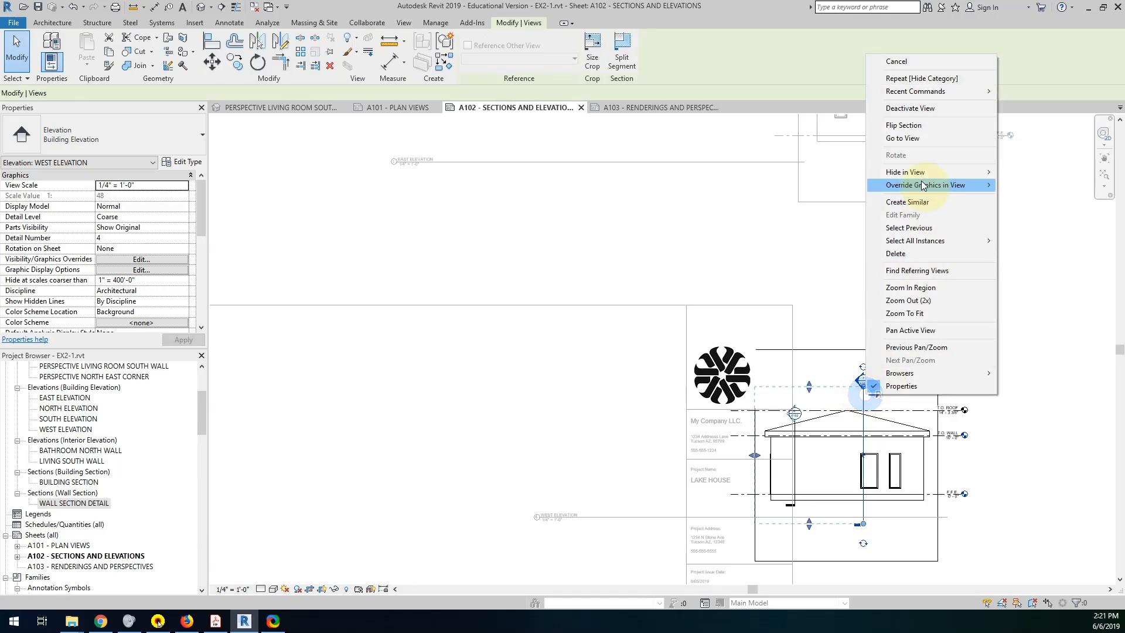
{"action": "left_click", "coordinate": [922, 170]}
{"action": "left_click", "coordinate": [1016, 186]}
{"action": "left_click", "coordinate": [851, 286]}
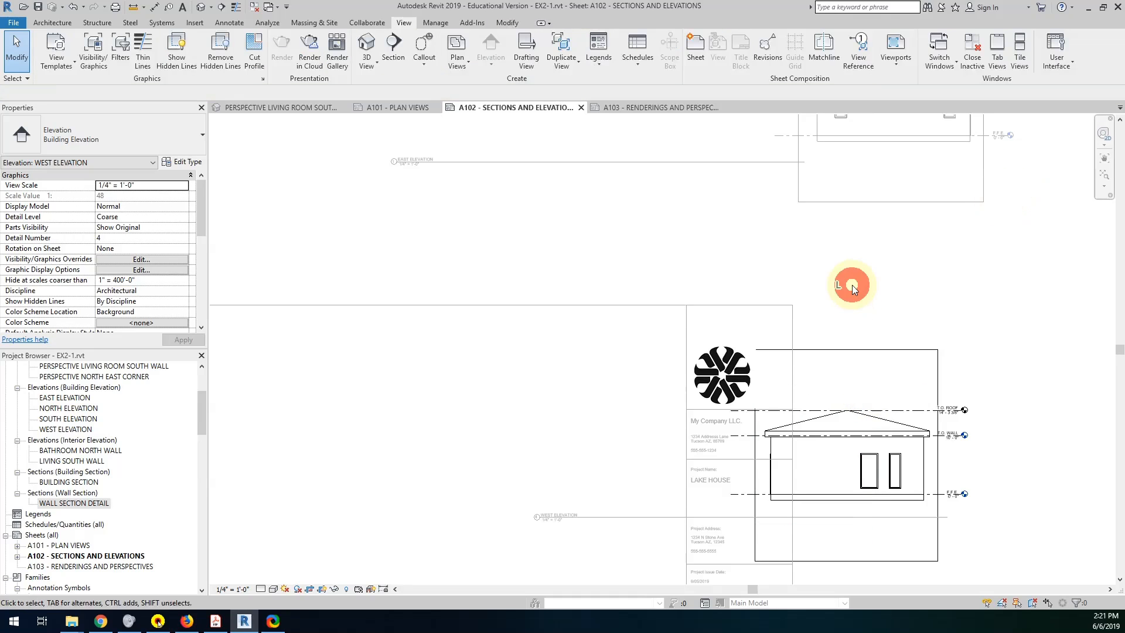
{"action": "middle_click_drag", "start_coordinate": [833, 365], "coordinate": [965, 348]}
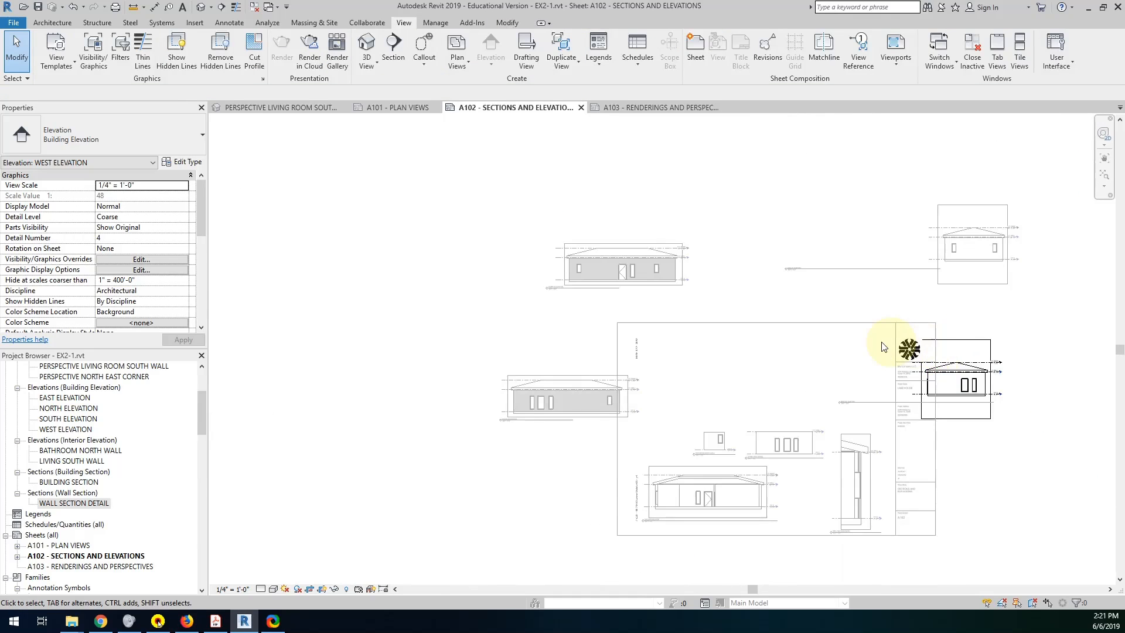
Deactivate the west elevation view and move the east elevation viewport onto the sheet, just beside the title block's upper part.
{"action": "scroll", "coordinate": [866, 352], "scroll_direction": "down", "scroll_amount": 1}
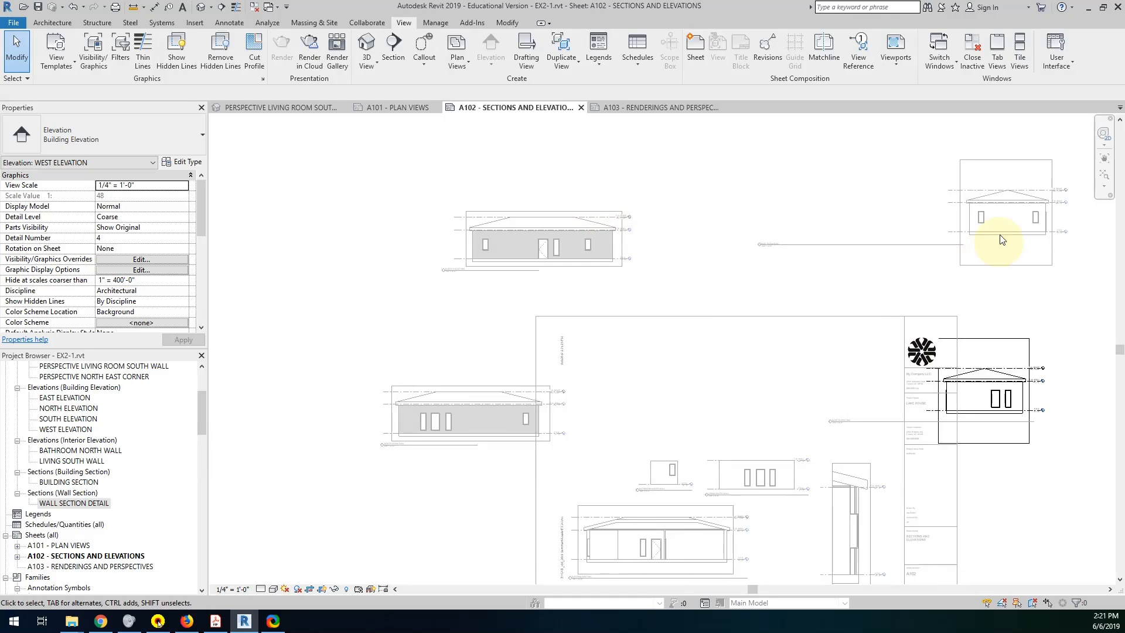
{"action": "left_click_drag", "start_coordinate": [1013, 266], "coordinate": [825, 423]}
{"action": "scroll", "coordinate": [807, 406], "scroll_direction": "up", "scroll_amount": 2}
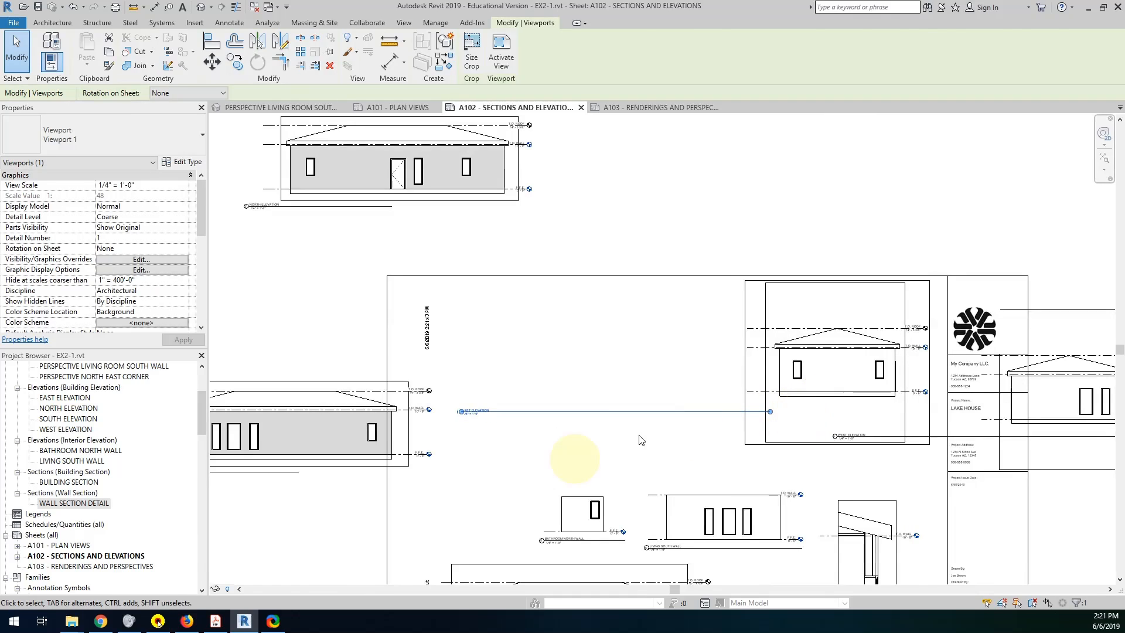
Activate the east elevation view, bring its upper and lower crop borders close to the roof peak and wall base, and deactivate it.
{"action": "double_click", "coordinate": [820, 412]}
{"action": "left_click", "coordinate": [826, 442]}
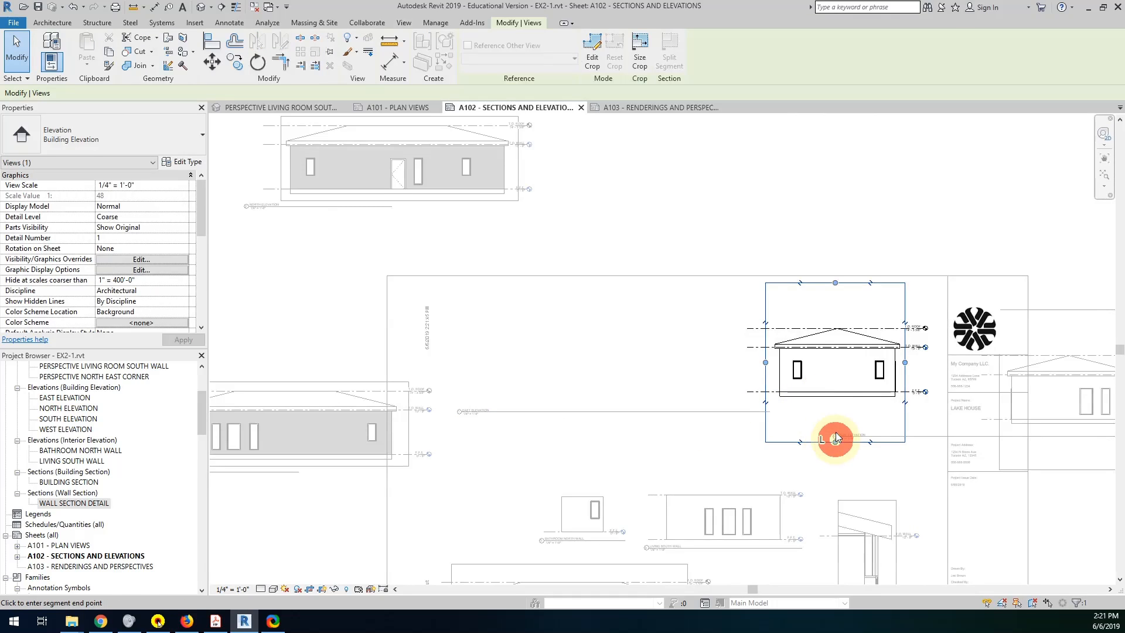
{"action": "left_click_drag", "start_coordinate": [846, 399], "coordinate": [846, 399]}
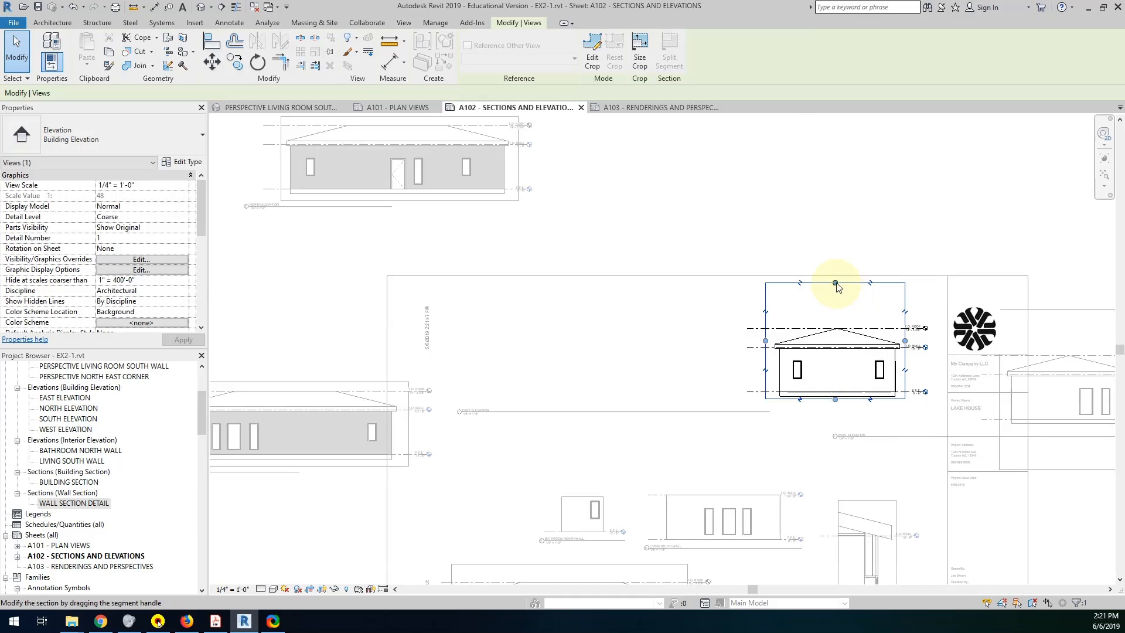
{"action": "left_click_drag", "start_coordinate": [835, 281], "coordinate": [837, 323]}
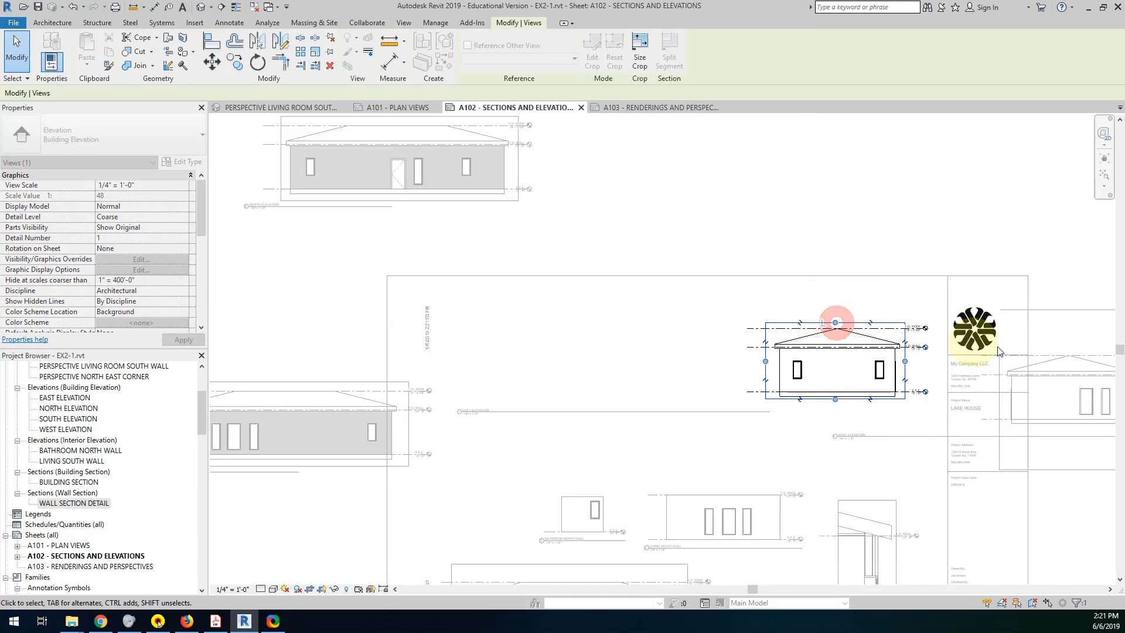
{"action": "middle_click_drag", "start_coordinate": [1039, 343], "coordinate": [840, 309]}
{"action": "double_click", "coordinate": [886, 343]}
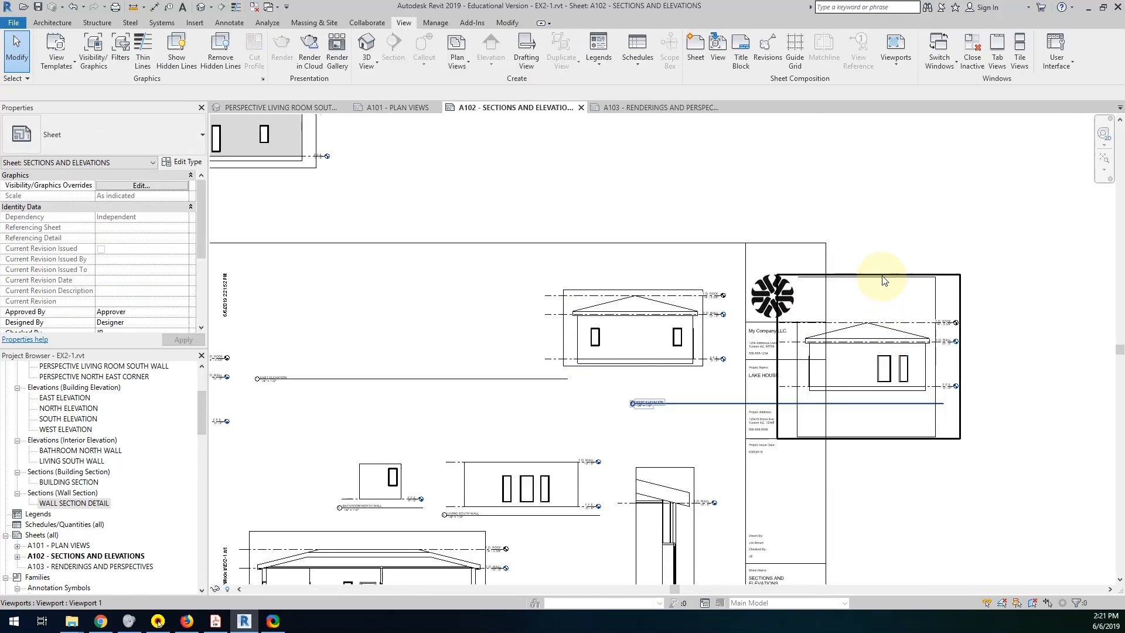
Activate the west elevation view, pull its upper and lower crop borders close to the roof peak and wall base, and deactivate it.
{"action": "left_click", "coordinate": [880, 276]}
{"action": "double_click", "coordinate": [871, 290]}
{"action": "left_click", "coordinate": [864, 277]}
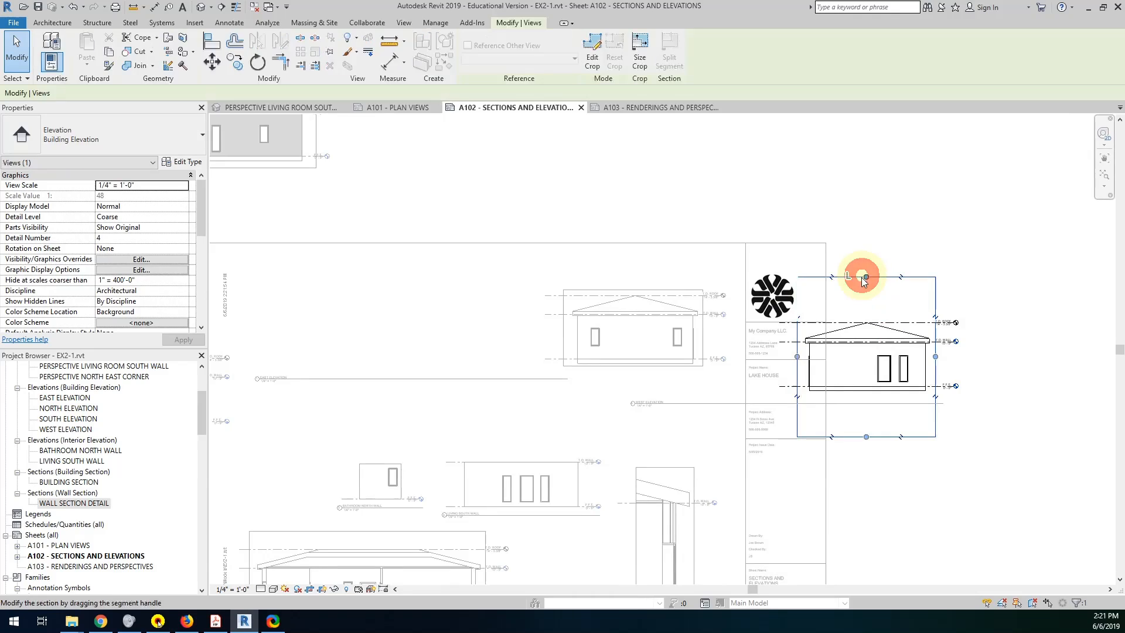
{"action": "left_click_drag", "start_coordinate": [866, 277], "coordinate": [866, 316]}
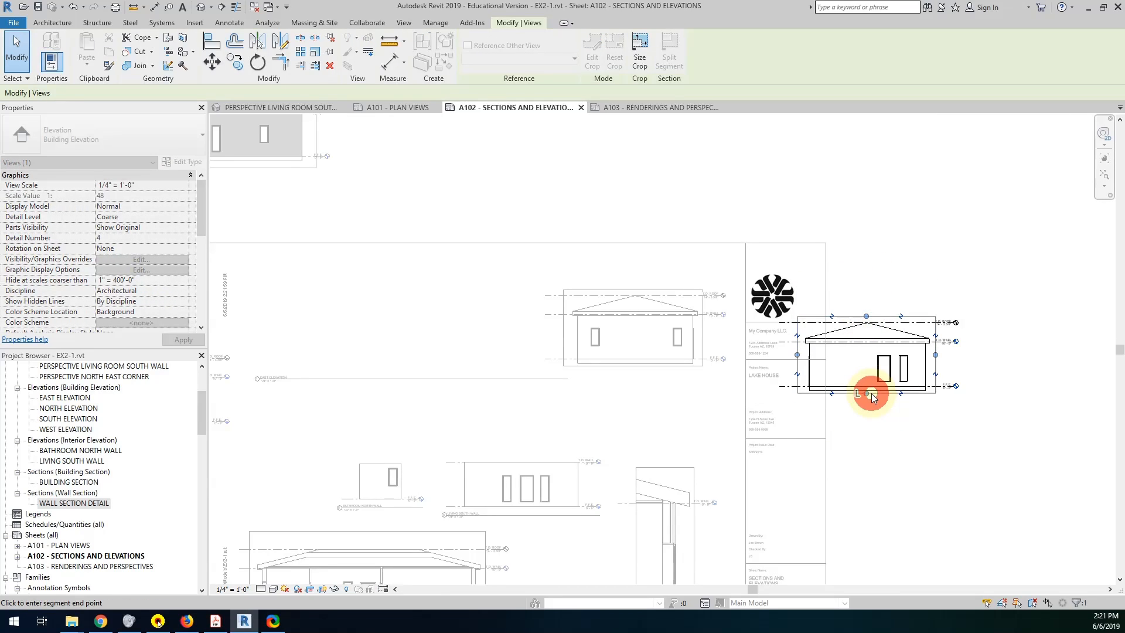
{"action": "middle_click_drag", "start_coordinate": [452, 325], "coordinate": [948, 430]}
Activate the north elevation view, tighten its lower and upper crop borders around the building, and deactivate it.
{"action": "double_click", "coordinate": [712, 253]}
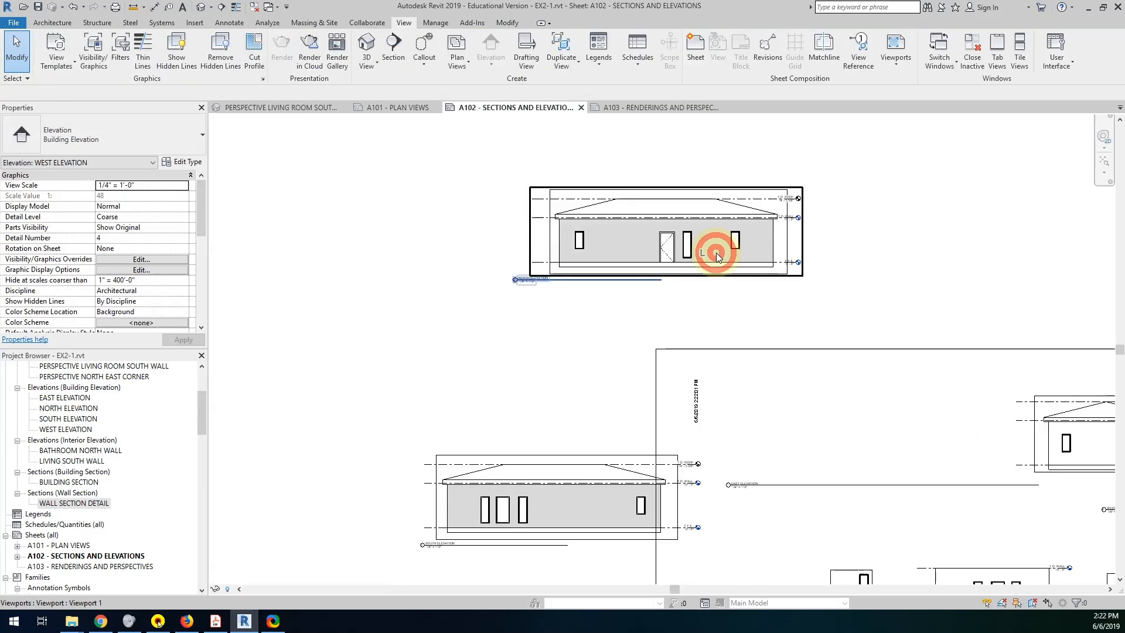
{"action": "left_click", "coordinate": [679, 269]}
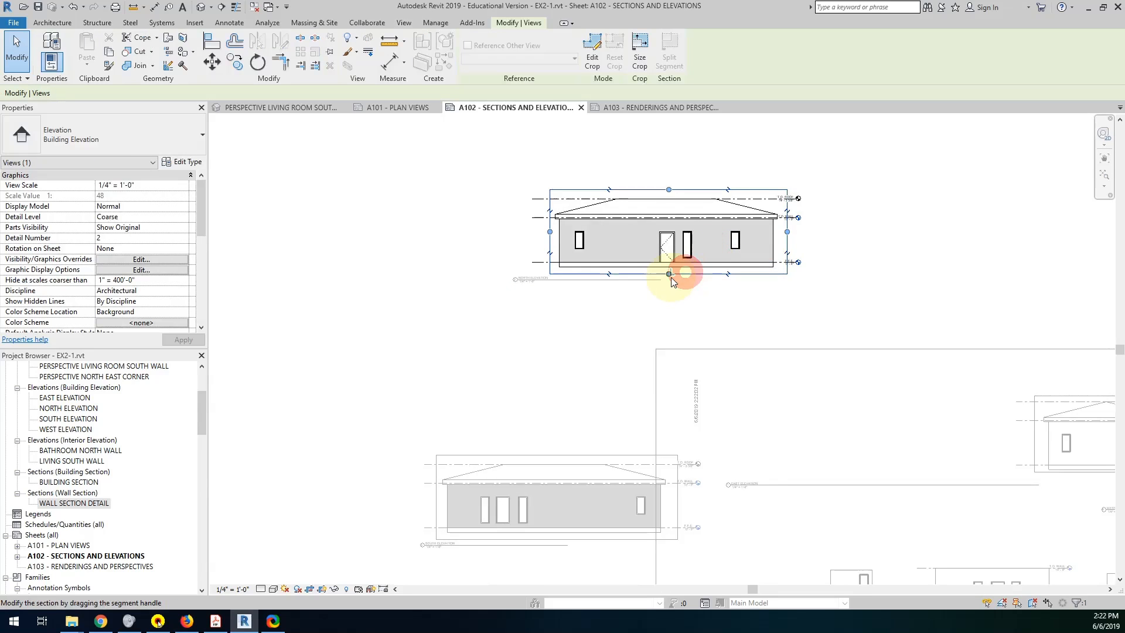
{"action": "left_click_drag", "start_coordinate": [669, 269], "coordinate": [669, 271]}
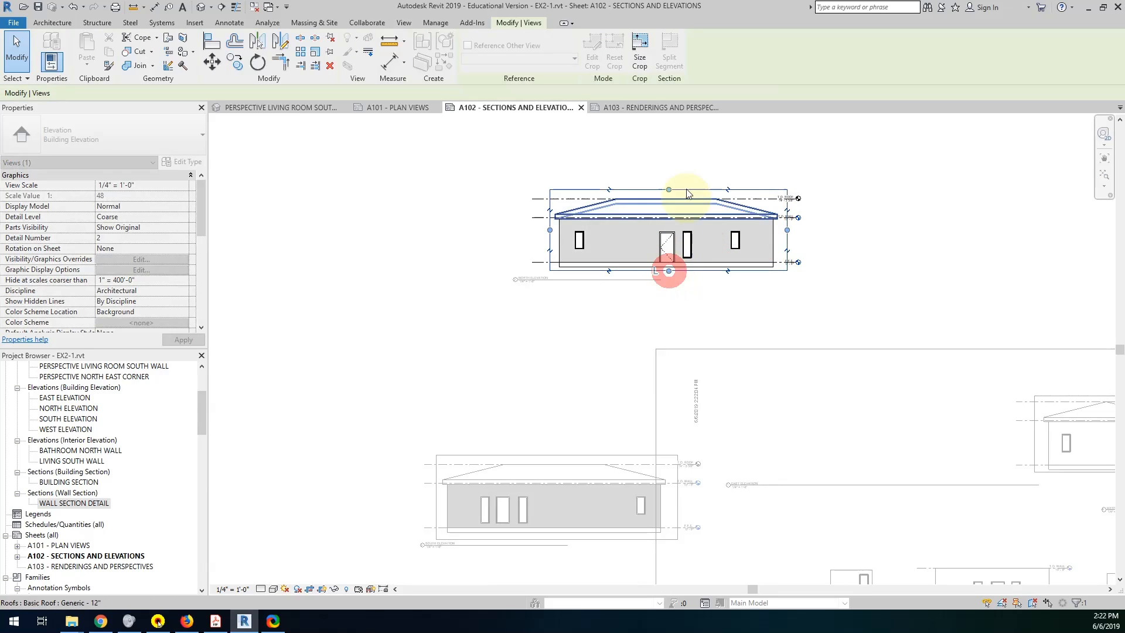
{"action": "mouse_move", "coordinate": [668, 189]}
{"action": "left_mouse_down"}
{"action": "mouse_move", "coordinate": [667, 204]}
{"action": "mouse_move", "coordinate": [669, 194]}
{"action": "left_mouse_up"}
{"action": "double_click", "coordinate": [557, 454]}
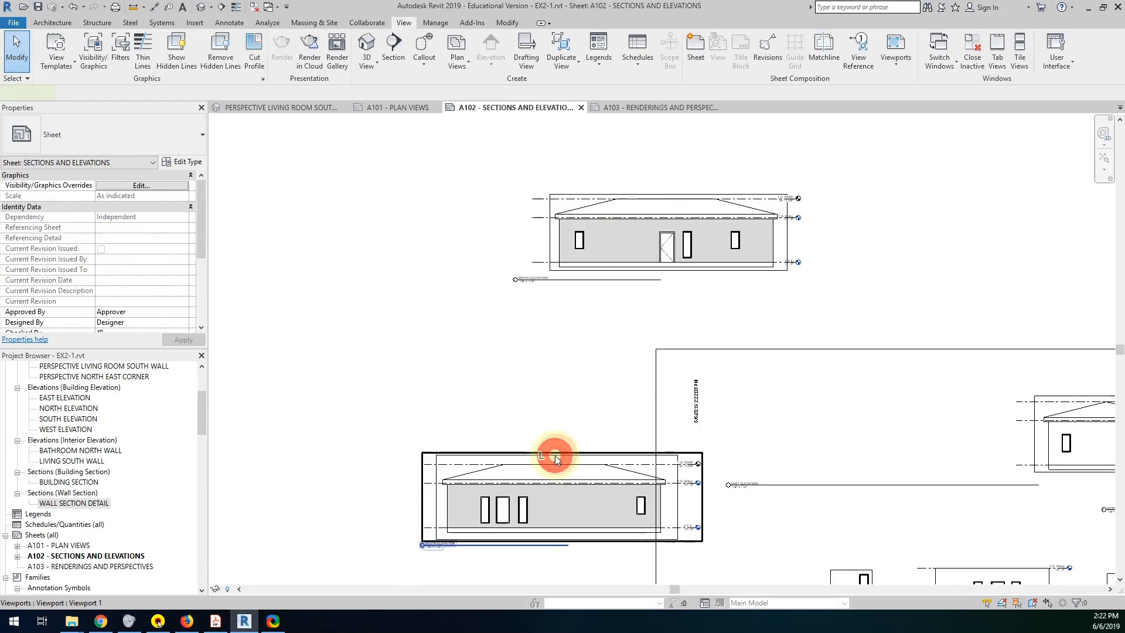
Activate the south elevation view and tighten its crop region vertically to the roof ridge and just below the wall base.
{"action": "double_click", "coordinate": [555, 456]}
{"action": "left_click", "coordinate": [556, 455]}
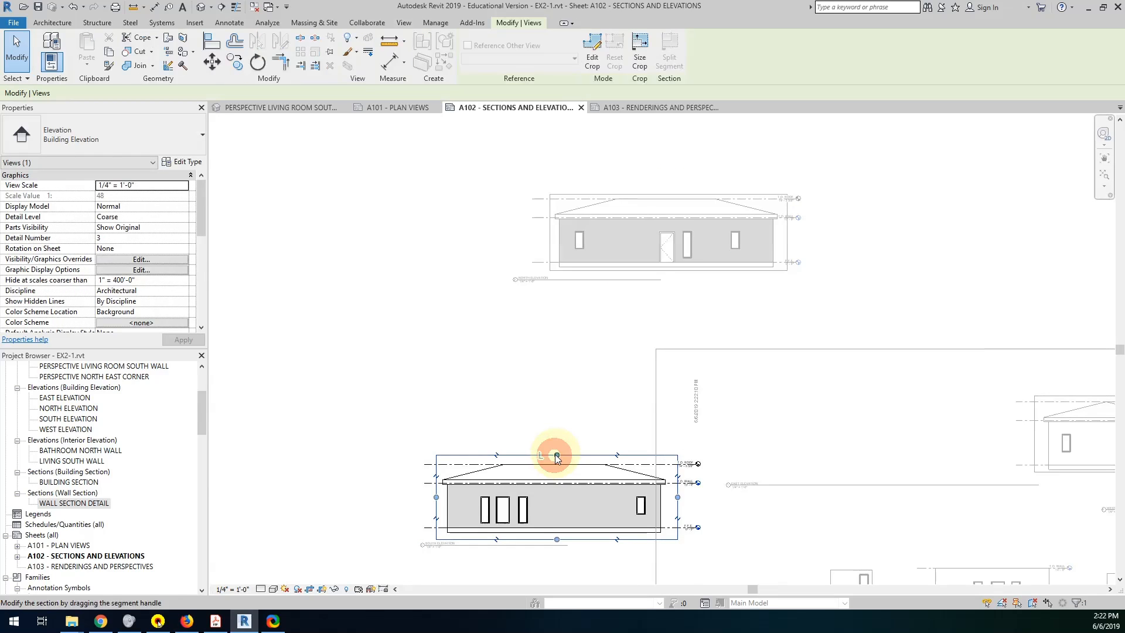
{"action": "left_click_drag", "start_coordinate": [556, 463], "coordinate": [557, 462]}
{"action": "scroll", "coordinate": [564, 518], "scroll_direction": "up", "scroll_amount": 3}
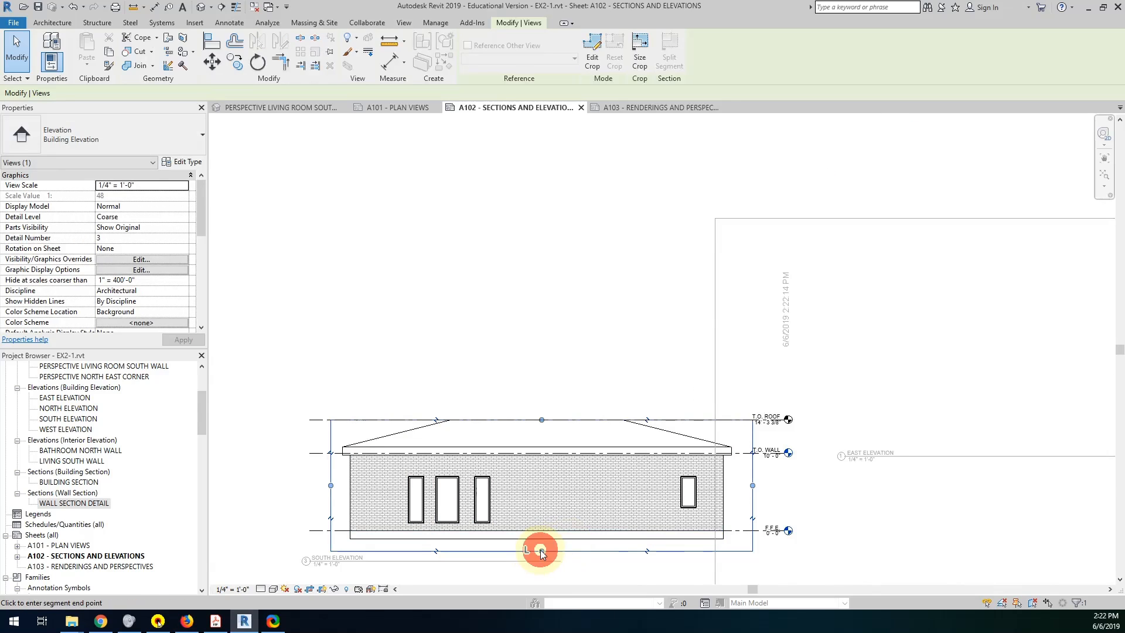
{"action": "left_click_drag", "start_coordinate": [541, 550], "coordinate": [539, 540]}
{"action": "scroll", "coordinate": [572, 414], "scroll_direction": "down", "scroll_amount": 5}
{"action": "middle_click_drag", "start_coordinate": [670, 381], "coordinate": [571, 377]}
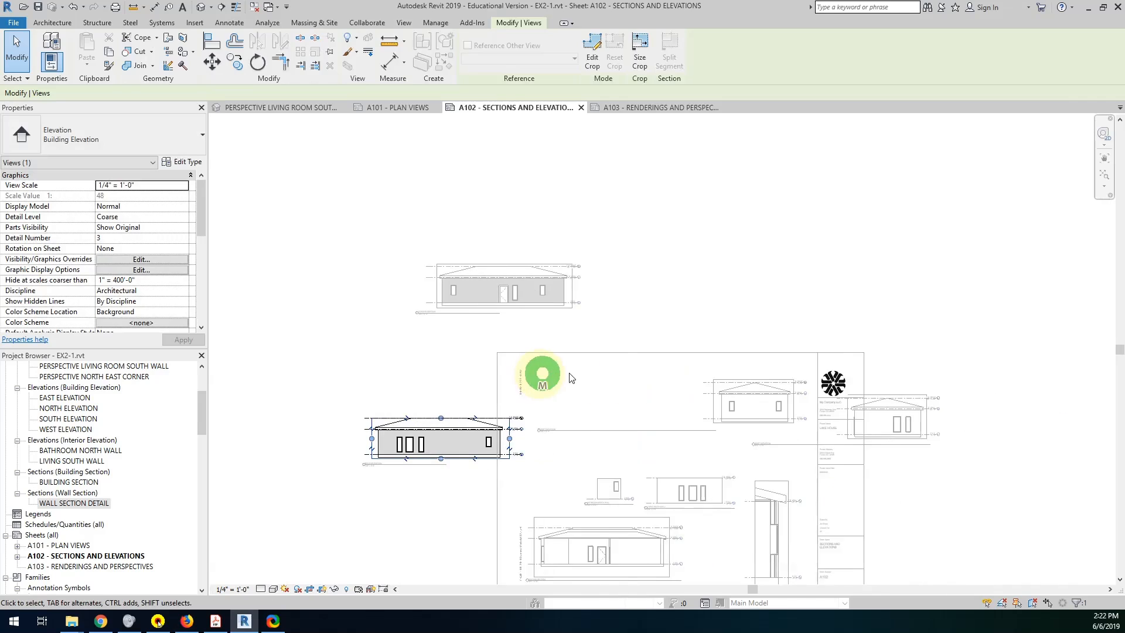
{"action": "scroll", "coordinate": [614, 370], "scroll_direction": "up", "scroll_amount": 2}
{"action": "left_click", "coordinate": [598, 282]}
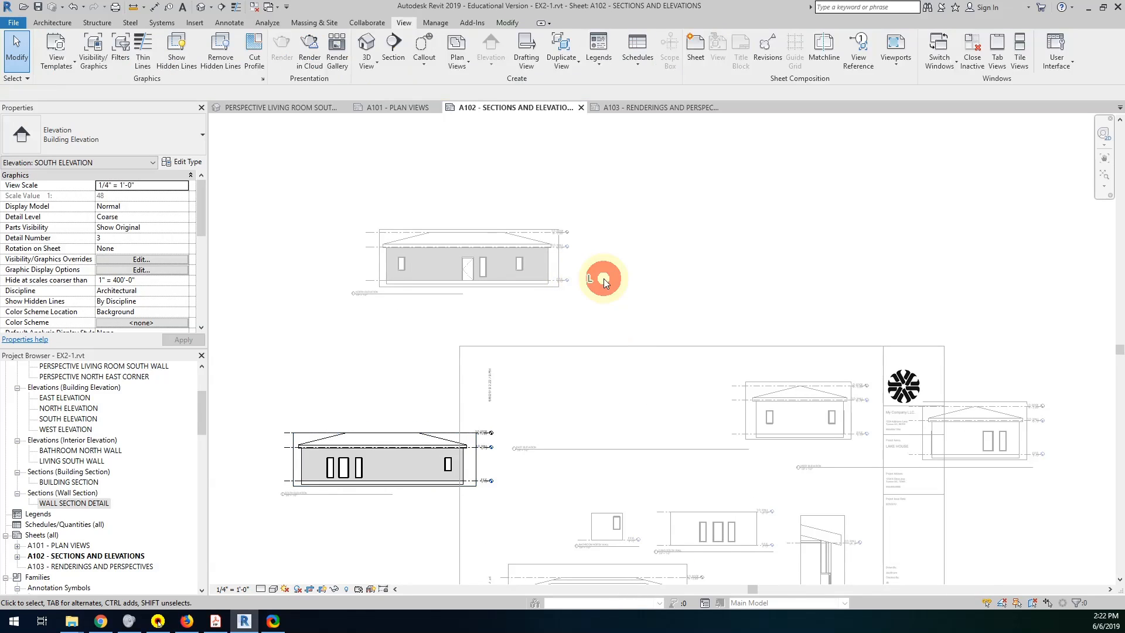
Deactivate the south elevation view, move the north elevation onto the sheet beside the east elevation, and align the east elevation with it.
{"action": "left_click", "coordinate": [561, 267]}
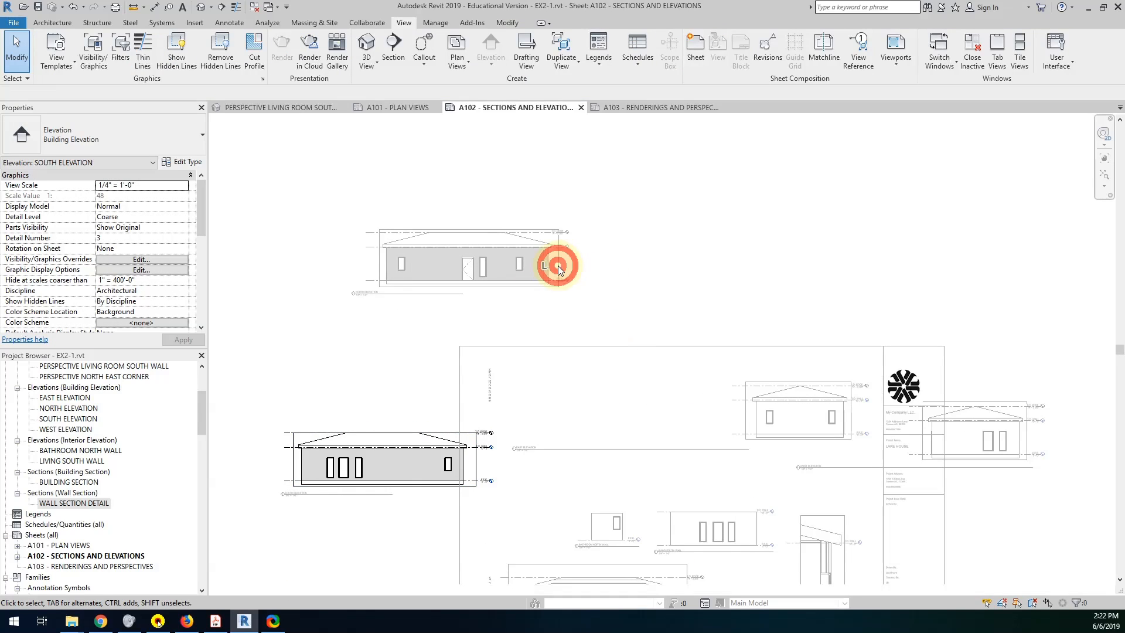
{"action": "left_click_drag", "start_coordinate": [558, 266], "coordinate": [620, 311]}
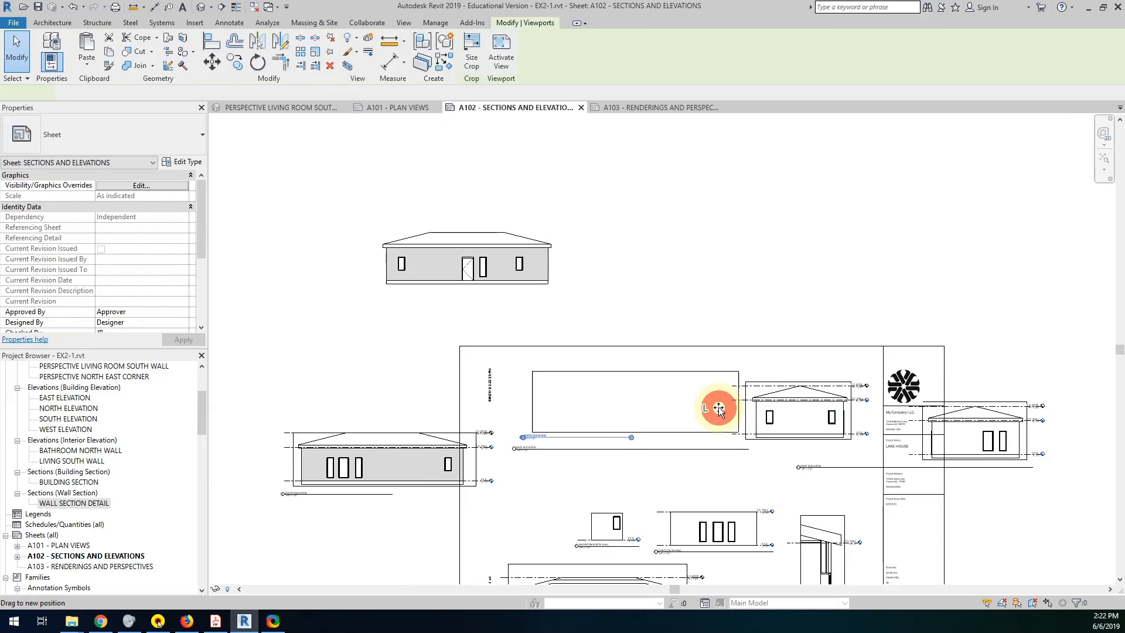
{"action": "left_click_drag", "start_coordinate": [718, 406], "coordinate": [720, 411]}
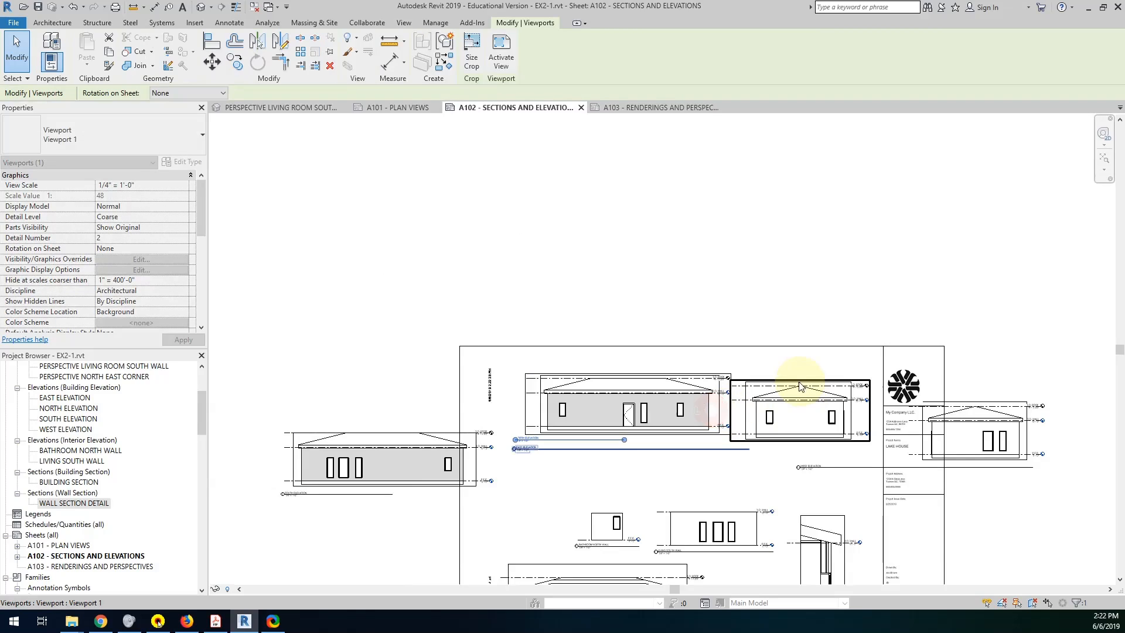
{"action": "mouse_move", "coordinate": [794, 379]}
{"action": "left_mouse_down"}
{"action": "mouse_move", "coordinate": [818, 369]}
{"action": "mouse_move", "coordinate": [803, 372]}
{"action": "left_mouse_up"}
{"action": "scroll", "coordinate": [747, 420], "scroll_direction": "up", "scroll_amount": 3}
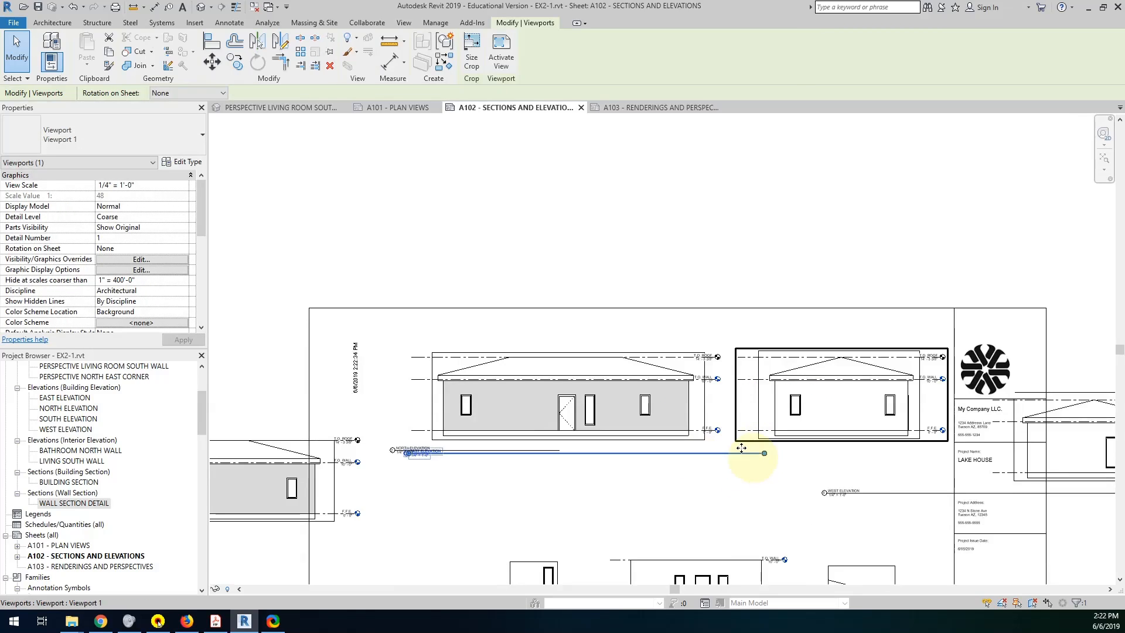
{"action": "middle_click_drag", "start_coordinate": [808, 396], "coordinate": [830, 335]}
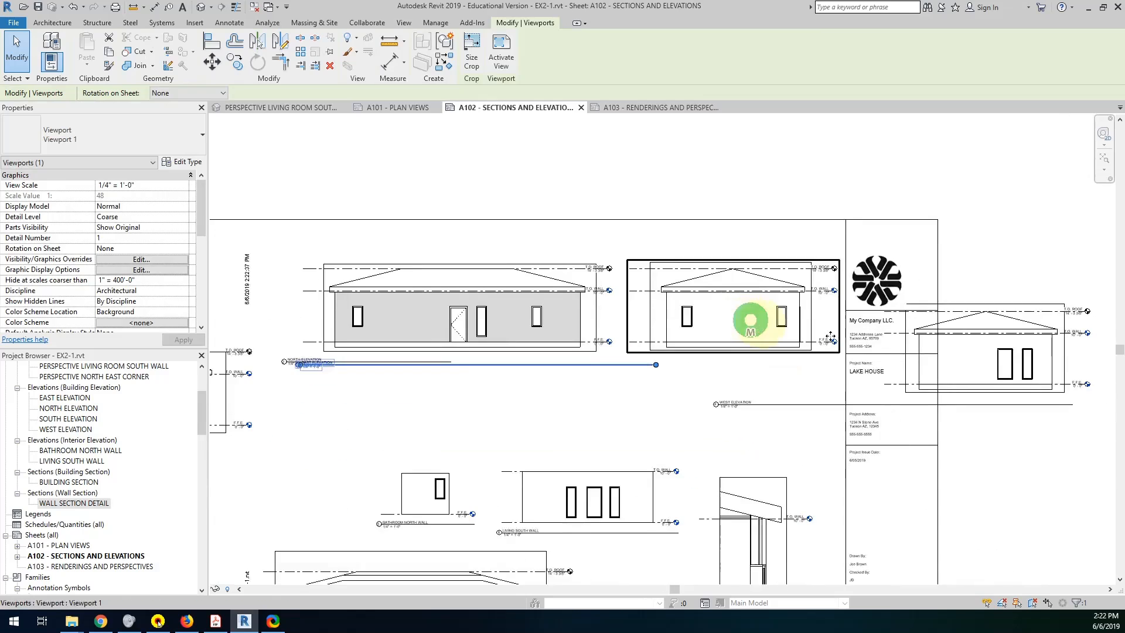
{"action": "middle_click_drag", "start_coordinate": [751, 320], "coordinate": [749, 319]}
Select the north and east elevation viewports together and nudge them up to the title block's inner border.
{"action": "left_click", "coordinate": [576, 270], "text": "ctrl"}
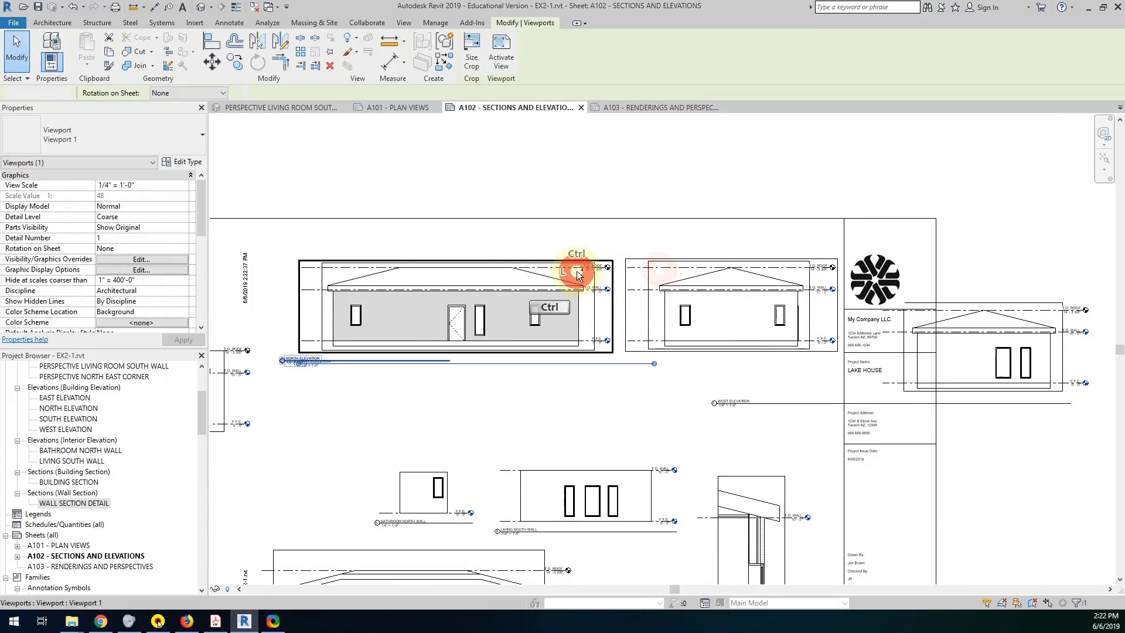
{"action": "key", "text": "Up"}
{"action": "key", "text": "Up"}
{"action": "key", "text": "Up"}
{"action": "key", "text": "Up"}
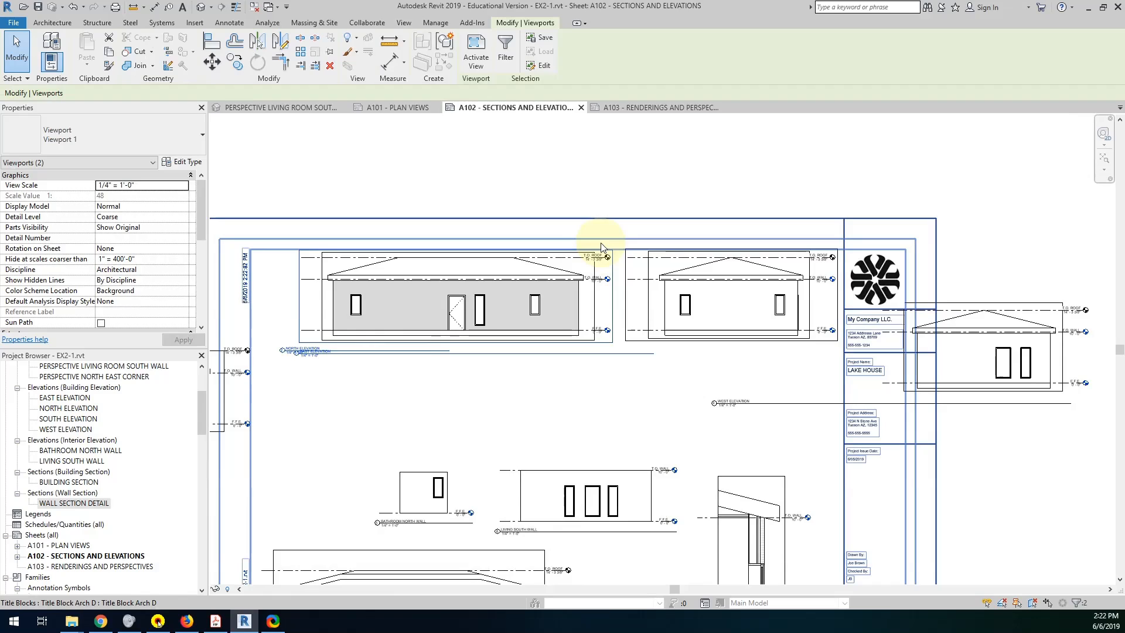
Move the west elevation viewport onto the sheet, directly beneath the east elevation.
{"action": "left_click_drag", "start_coordinate": [1002, 308], "coordinate": [786, 352]}
{"action": "scroll", "coordinate": [805, 365], "scroll_direction": "up", "scroll_amount": 2}
{"action": "middle_click_drag", "start_coordinate": [787, 352], "coordinate": [448, 358]}
{"action": "left_click", "coordinate": [396, 362]}
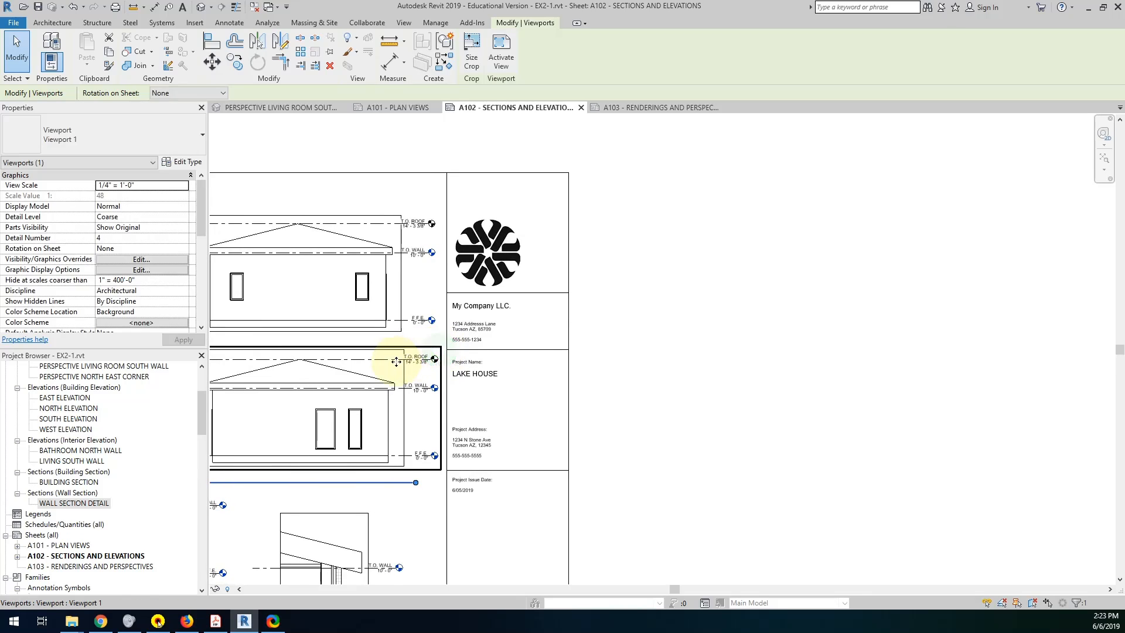
{"action": "mouse_move", "coordinate": [386, 357]}
{"action": "left_mouse_down"}
{"action": "mouse_move", "coordinate": [382, 306]}
{"action": "mouse_move", "coordinate": [389, 353]}
{"action": "left_mouse_up"}
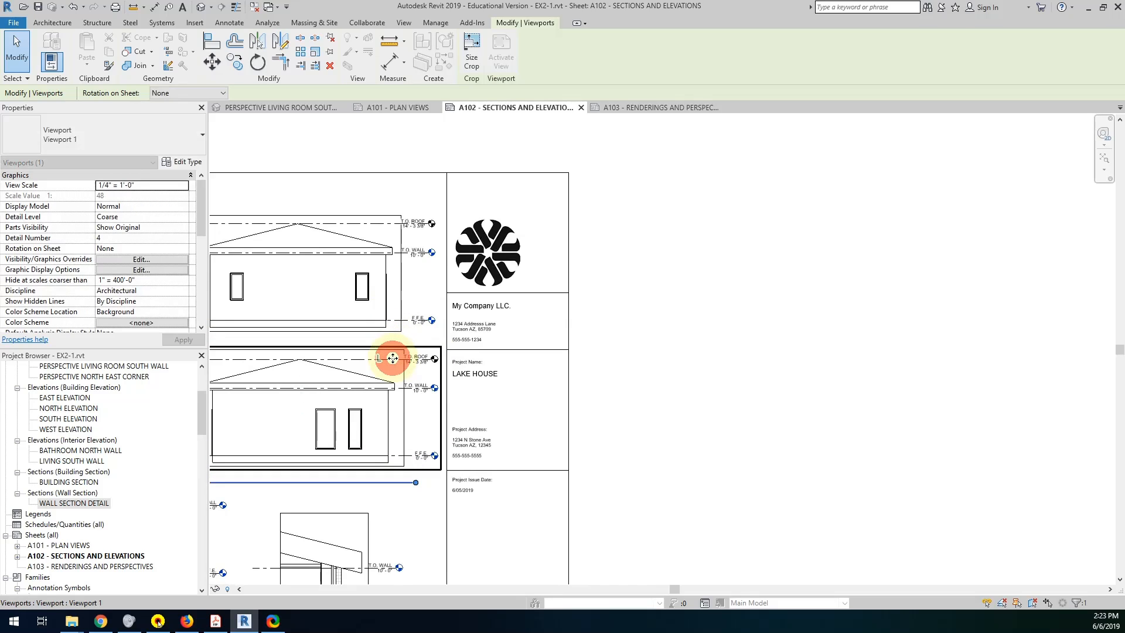
{"action": "middle_click_drag", "start_coordinate": [375, 375], "coordinate": [855, 405]}
{"action": "scroll", "coordinate": [823, 416], "scroll_direction": "down", "scroll_amount": 1}
{"action": "scroll", "coordinate": [824, 415], "scroll_direction": "down", "scroll_amount": 1}
Move the south elevation viewport onto the sheet beneath the north elevation, aligned with the view above it.
{"action": "left_click", "coordinate": [373, 403]}
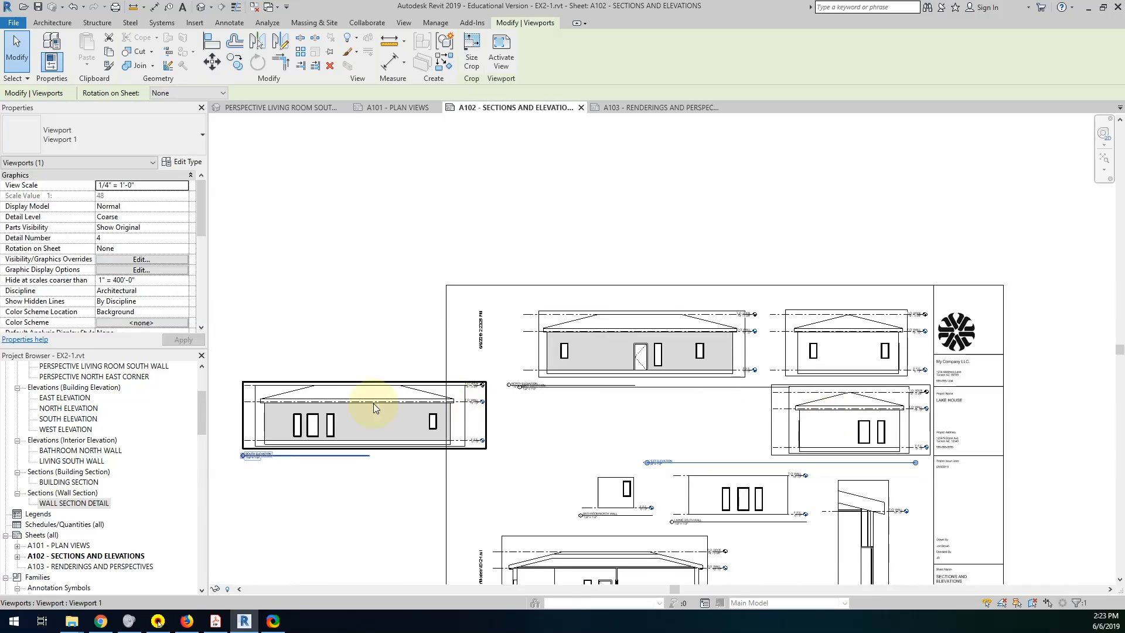
{"action": "left_click_drag", "start_coordinate": [359, 387], "coordinate": [647, 383]}
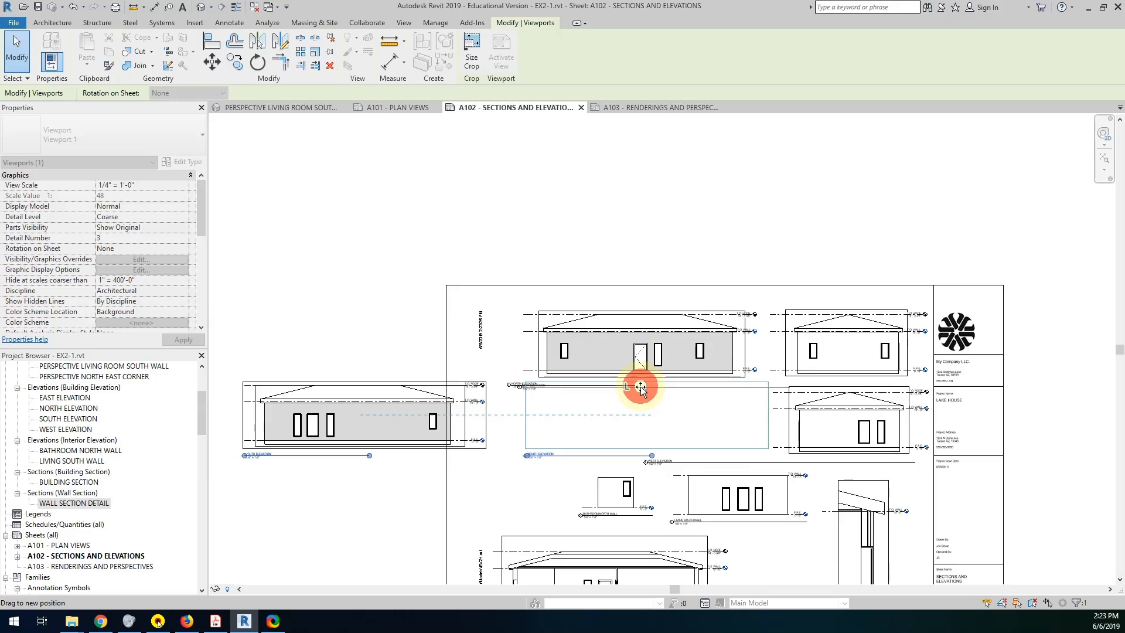
{"action": "left_click_drag", "start_coordinate": [641, 387], "coordinate": [640, 387]}
{"action": "scroll", "coordinate": [716, 382], "scroll_direction": "up", "scroll_amount": 3}
{"action": "middle_click_drag", "start_coordinate": [744, 422], "coordinate": [646, 428]}
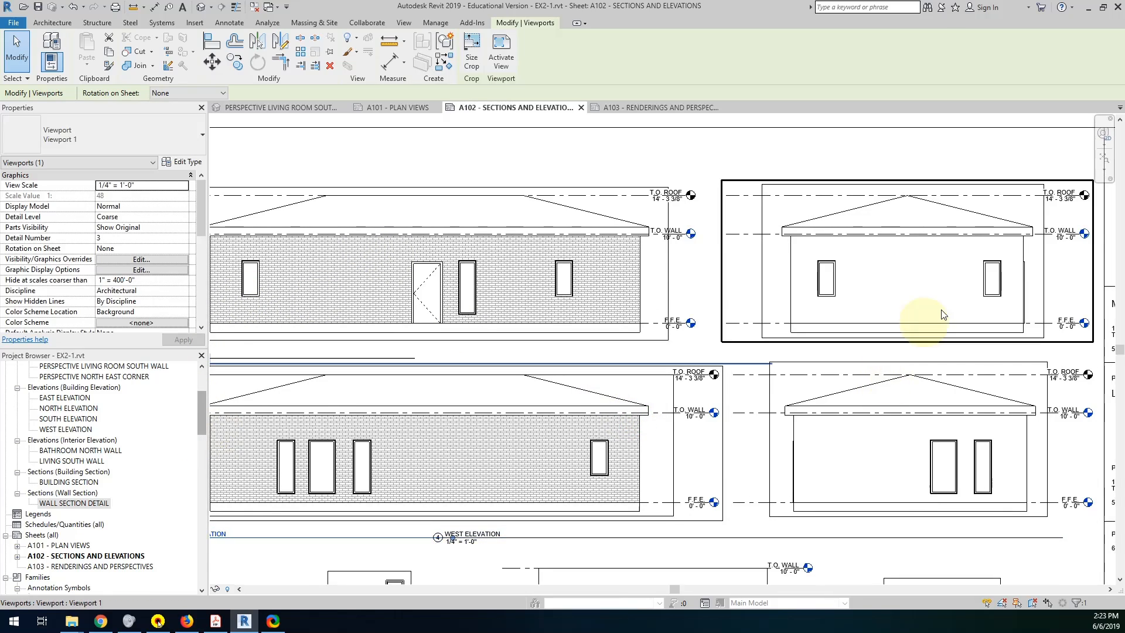
Fine-tune the west elevation viewport's position so it lines up with the east and south elevations.
{"action": "middle_click_drag", "start_coordinate": [835, 333], "coordinate": [930, 349]}
{"action": "left_click", "coordinate": [936, 410]}
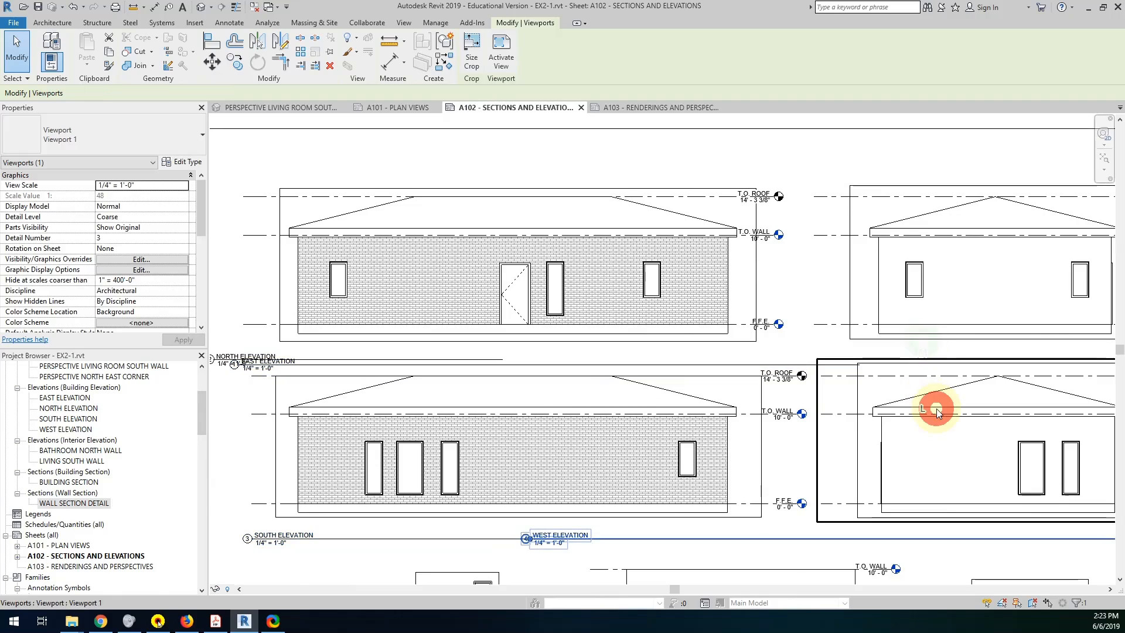
{"action": "left_click_drag", "start_coordinate": [869, 444], "coordinate": [875, 443]}
{"action": "middle_click_drag", "start_coordinate": [876, 443], "coordinate": [785, 440]}
{"action": "scroll", "coordinate": [779, 429], "scroll_direction": "down", "scroll_amount": 3}
{"action": "scroll", "coordinate": [770, 398], "scroll_direction": "up", "scroll_amount": 2}
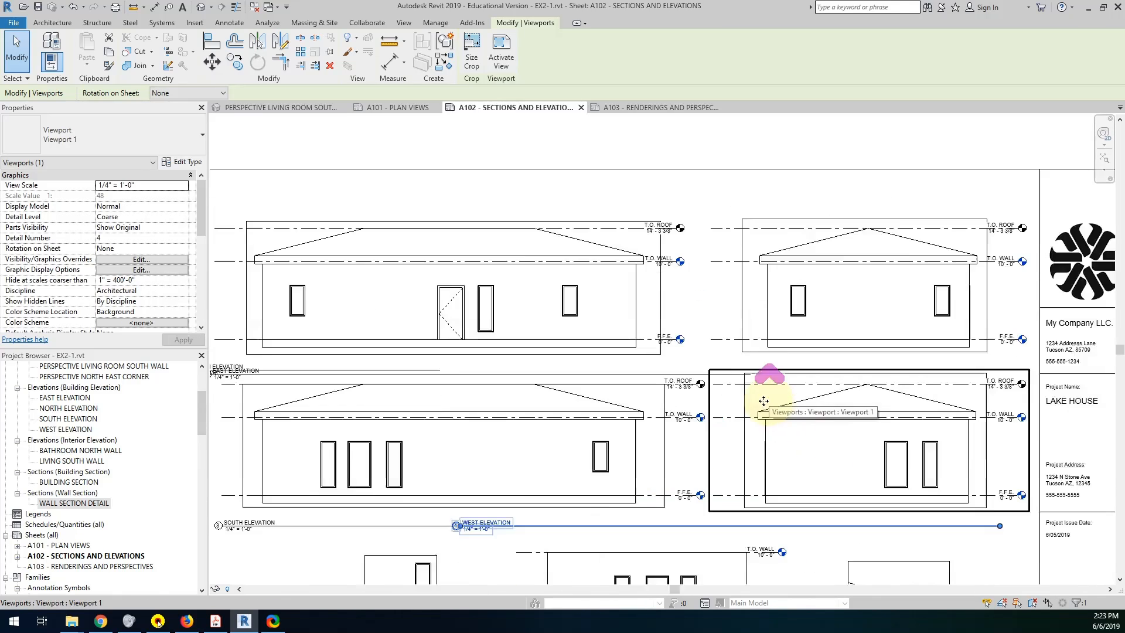
Select the north and south elevation viewports together and nudge them left, away from the east and west elevations.
{"action": "double_click", "coordinate": [705, 275]}
{"action": "scroll", "coordinate": [705, 374], "scroll_direction": "down", "scroll_amount": 2}
{"action": "middle_click_drag", "start_coordinate": [705, 373], "coordinate": [821, 361]}
{"action": "double_click", "coordinate": [662, 387]}
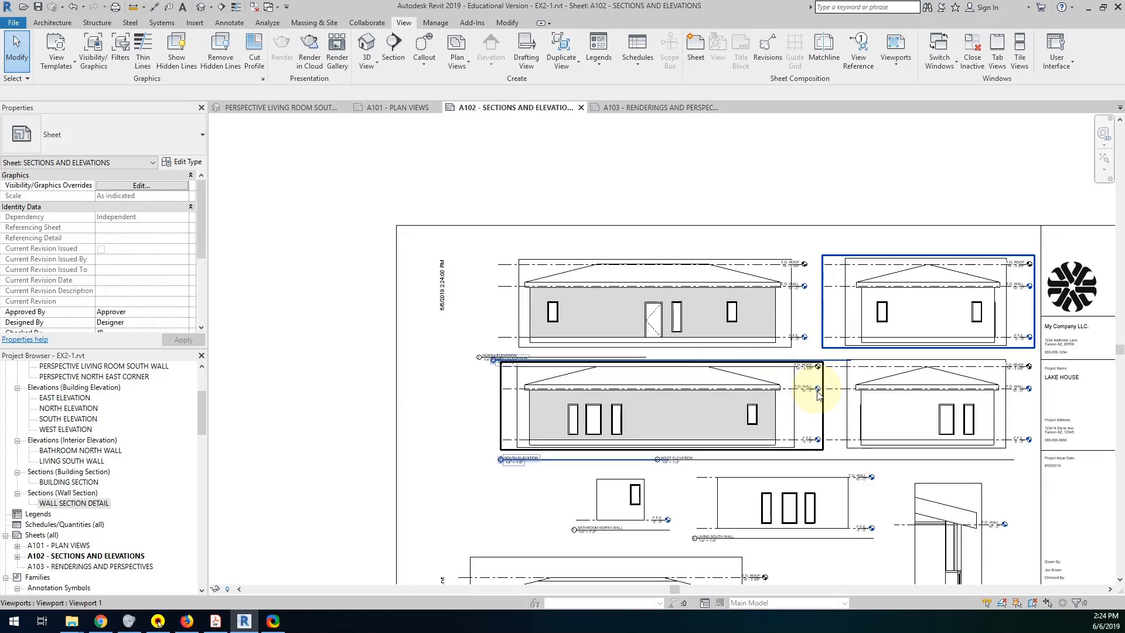
{"action": "left_click", "coordinate": [756, 393]}
{"action": "left_click", "coordinate": [726, 321], "text": "ctrl"}
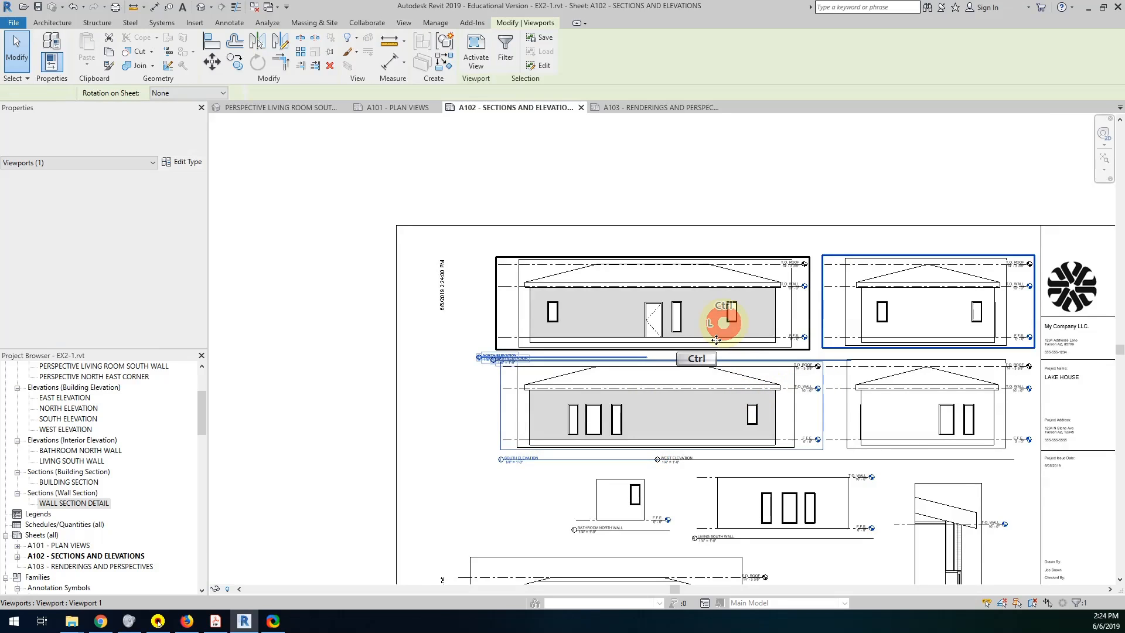
{"action": "left_click", "coordinate": [680, 210]}
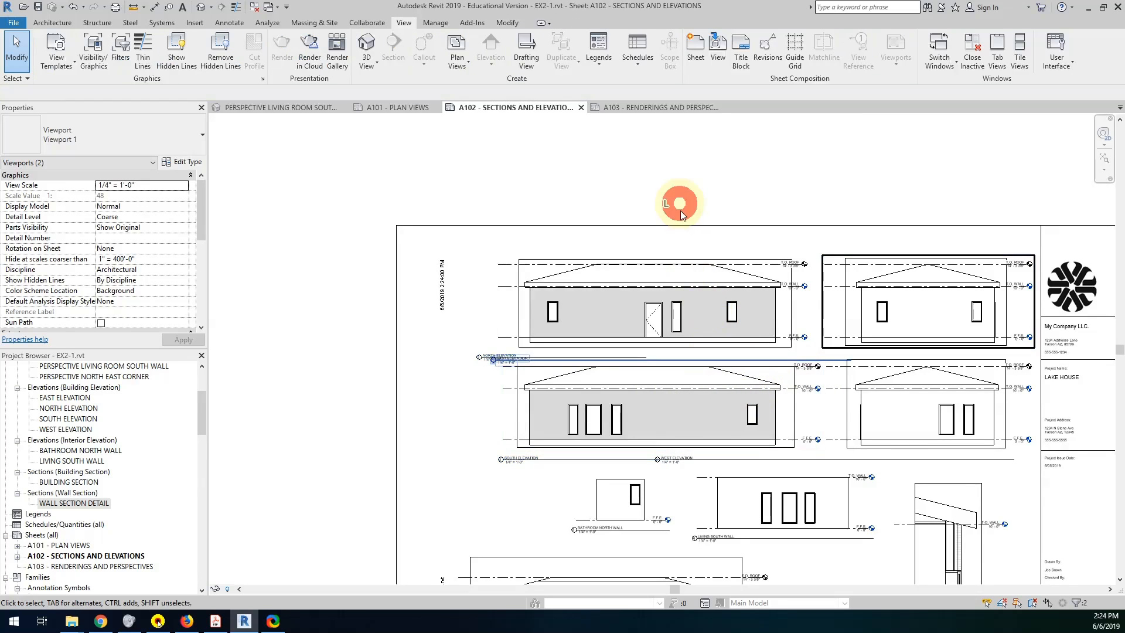
{"action": "left_click", "coordinate": [686, 284]}
{"action": "left_click", "coordinate": [674, 371], "text": "ctrl"}
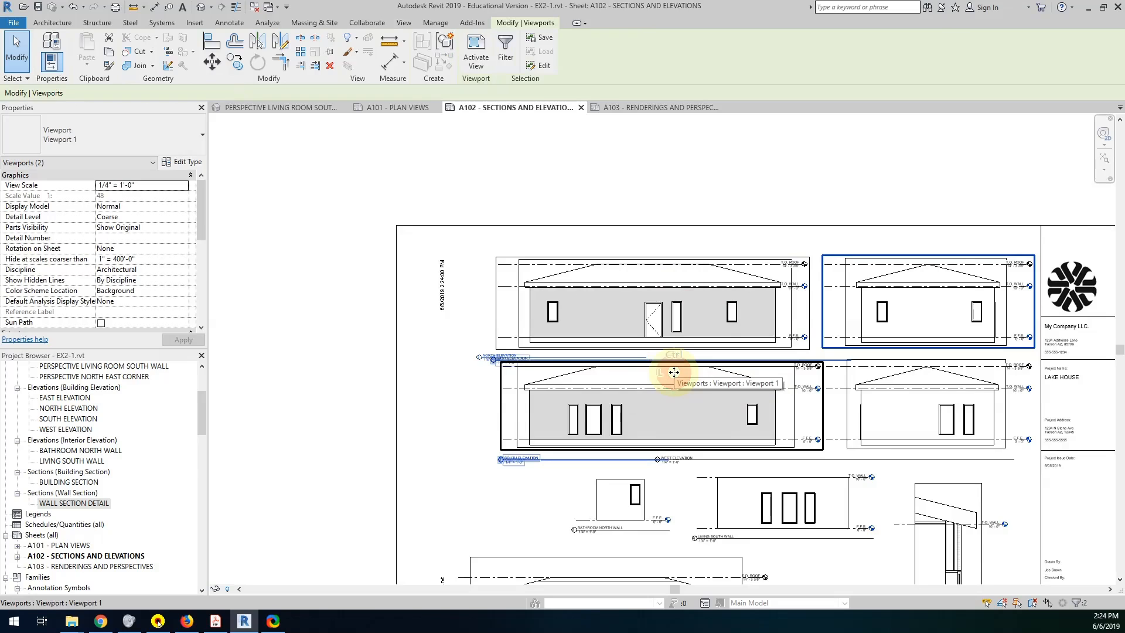
{"action": "key", "text": "Left"}
{"action": "key", "text": "Left"}
{"action": "key", "text": "Left"}
{"action": "key", "text": "Left"}
{"action": "key", "text": "Left"}
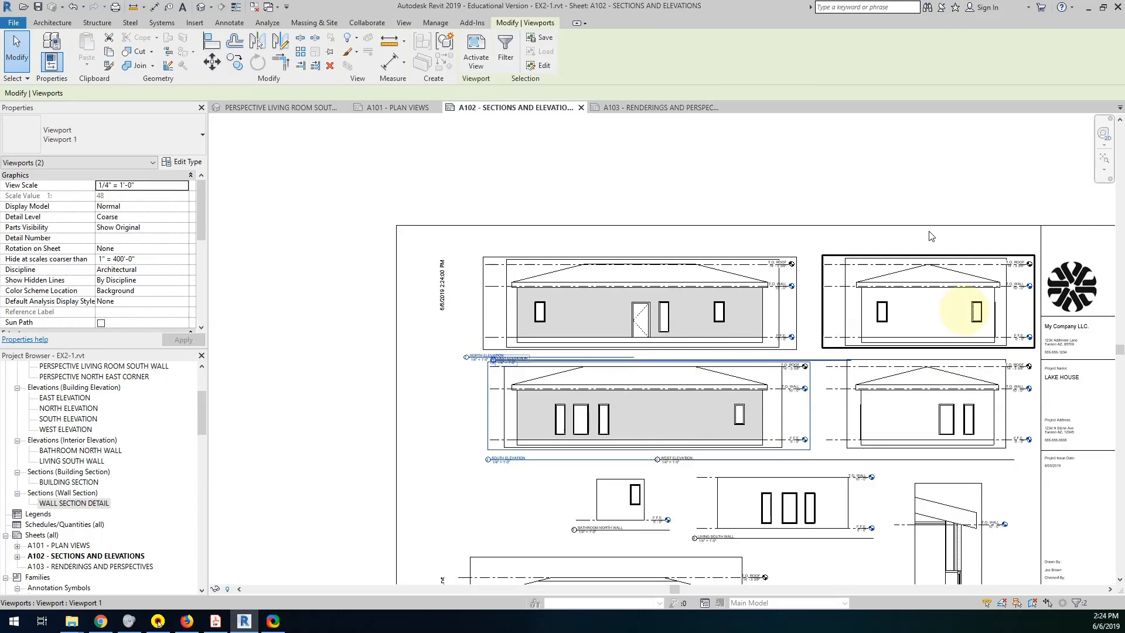
{"action": "left_click", "coordinate": [884, 195]}
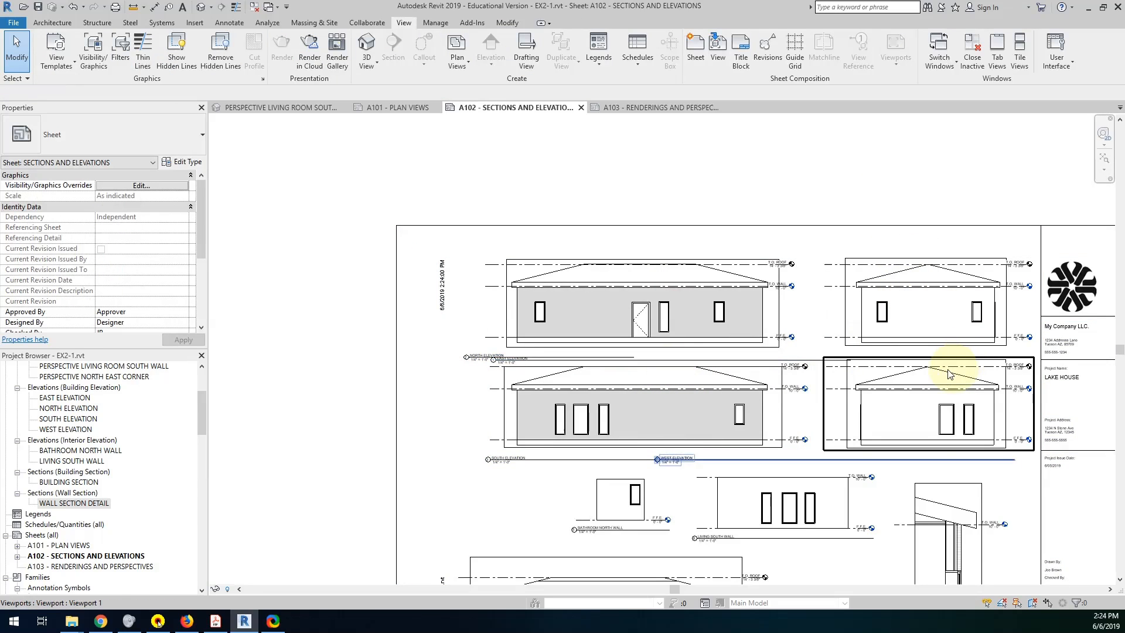
Move the north elevation's view title to the right so it starts under the building's left end.
{"action": "middle_click_drag", "start_coordinate": [941, 369], "coordinate": [875, 268]}
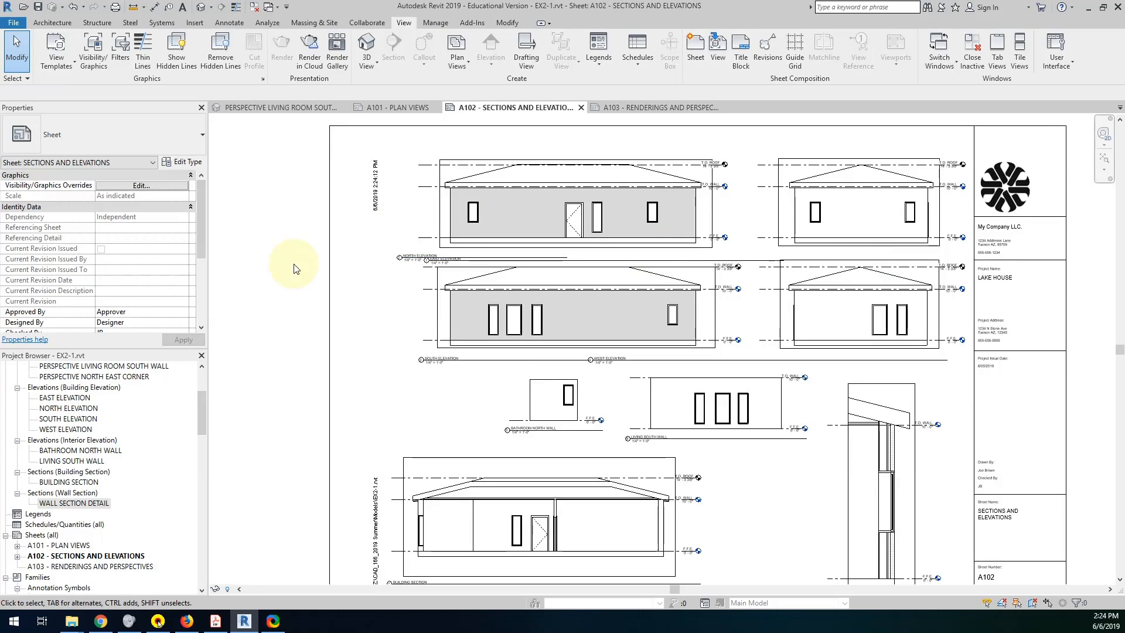
{"action": "left_click", "coordinate": [553, 160]}
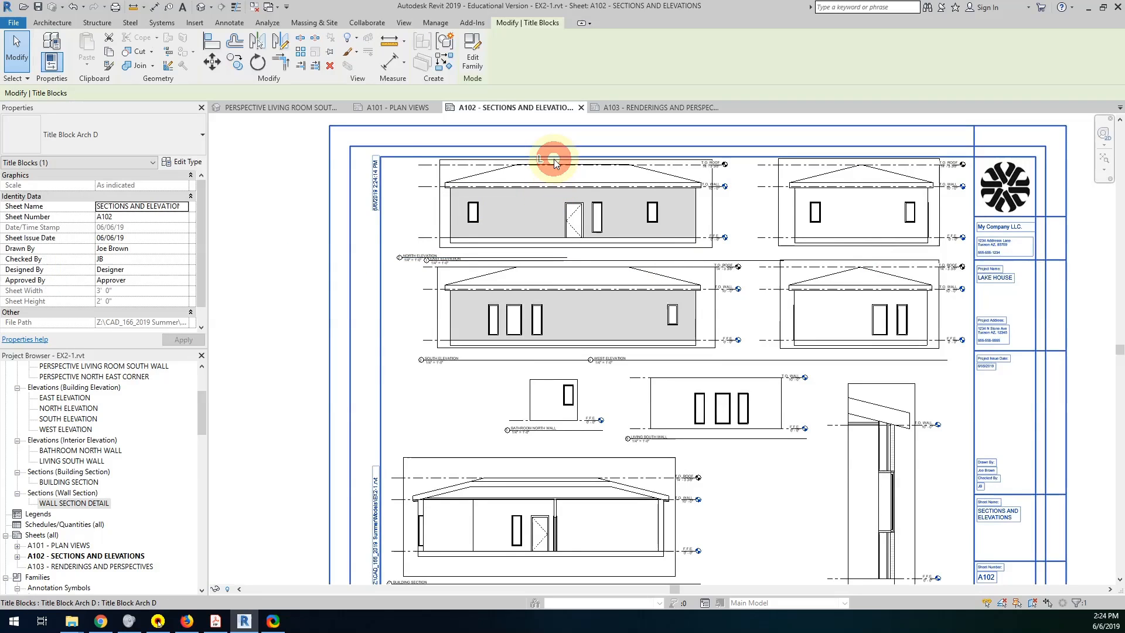
{"action": "left_click", "coordinate": [505, 192]}
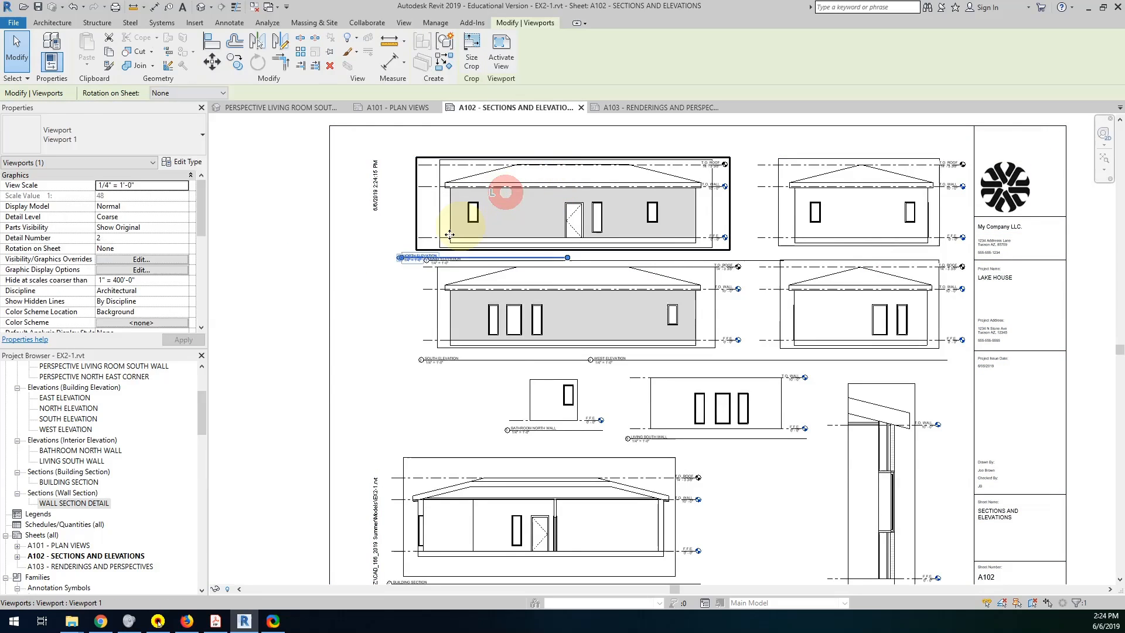
{"action": "left_click", "coordinate": [290, 281]}
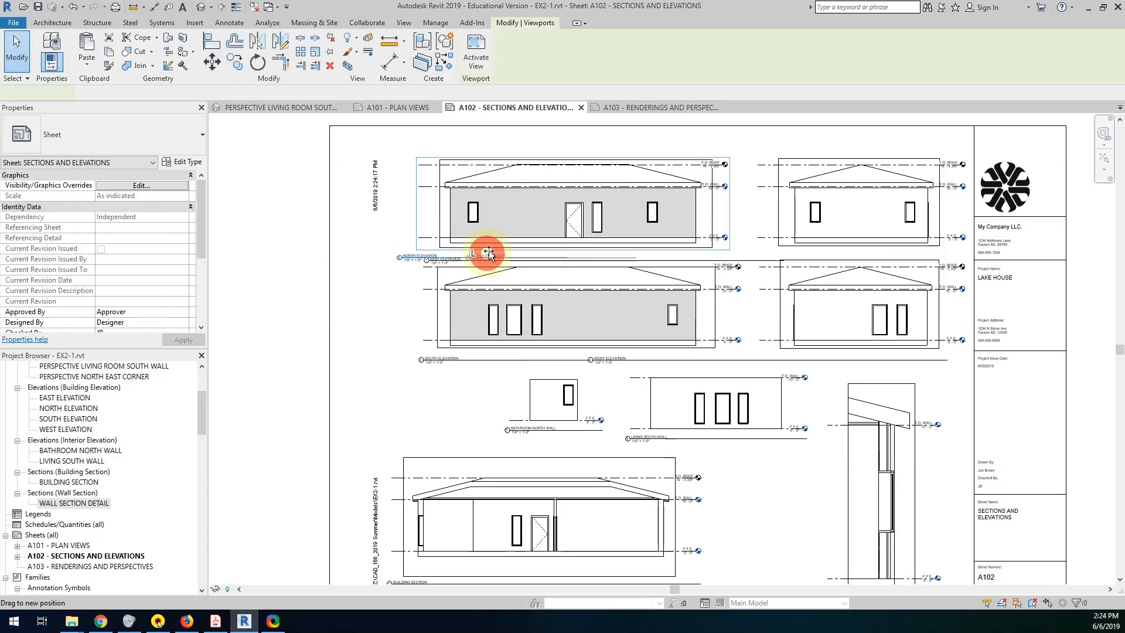
{"action": "left_click", "coordinate": [467, 253]}
{"action": "scroll", "coordinate": [467, 249], "scroll_direction": "up", "scroll_amount": 4}
{"action": "scroll", "coordinate": [466, 249], "scroll_direction": "up", "scroll_amount": 1}
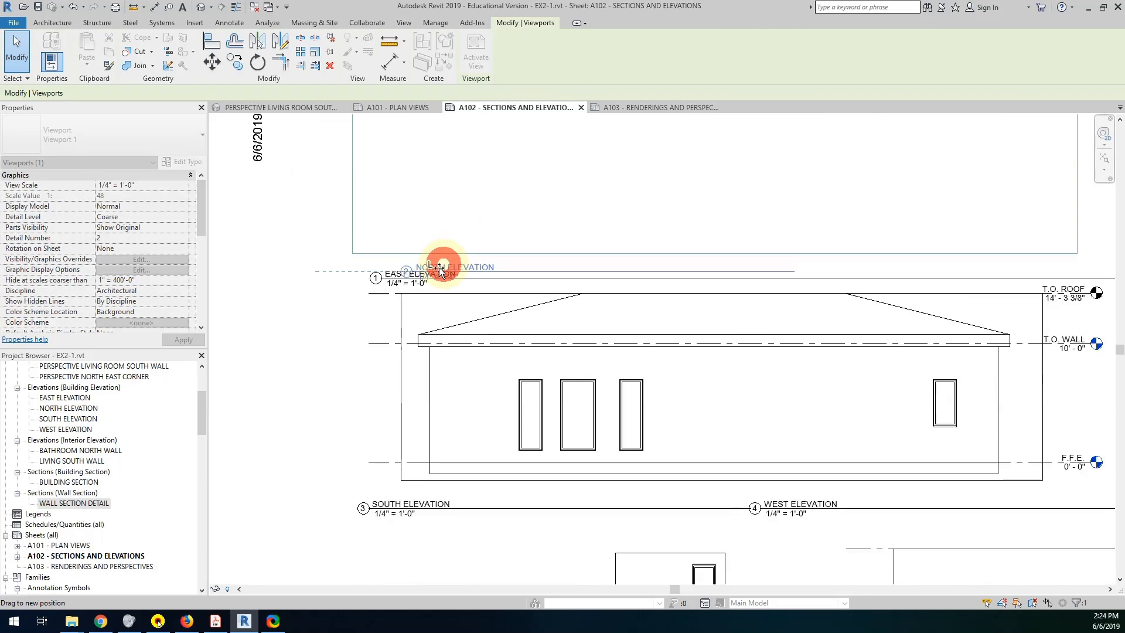
{"action": "mouse_move", "coordinate": [446, 262]}
{"action": "left_mouse_down"}
{"action": "mouse_move", "coordinate": [501, 260]}
{"action": "mouse_move", "coordinate": [495, 268]}
{"action": "left_mouse_up"}
{"action": "scroll", "coordinate": [501, 271], "scroll_direction": "down", "scroll_amount": 5}
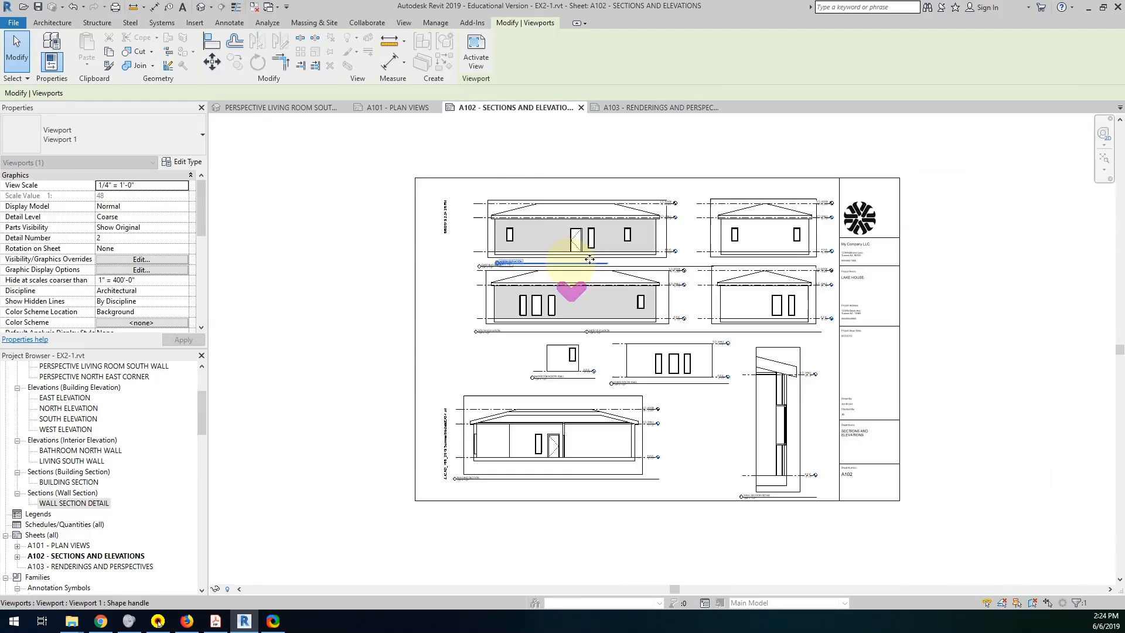
Activate the north and east elevation views in turn and hide the crop region in each.
{"action": "double_click", "coordinate": [536, 242]}
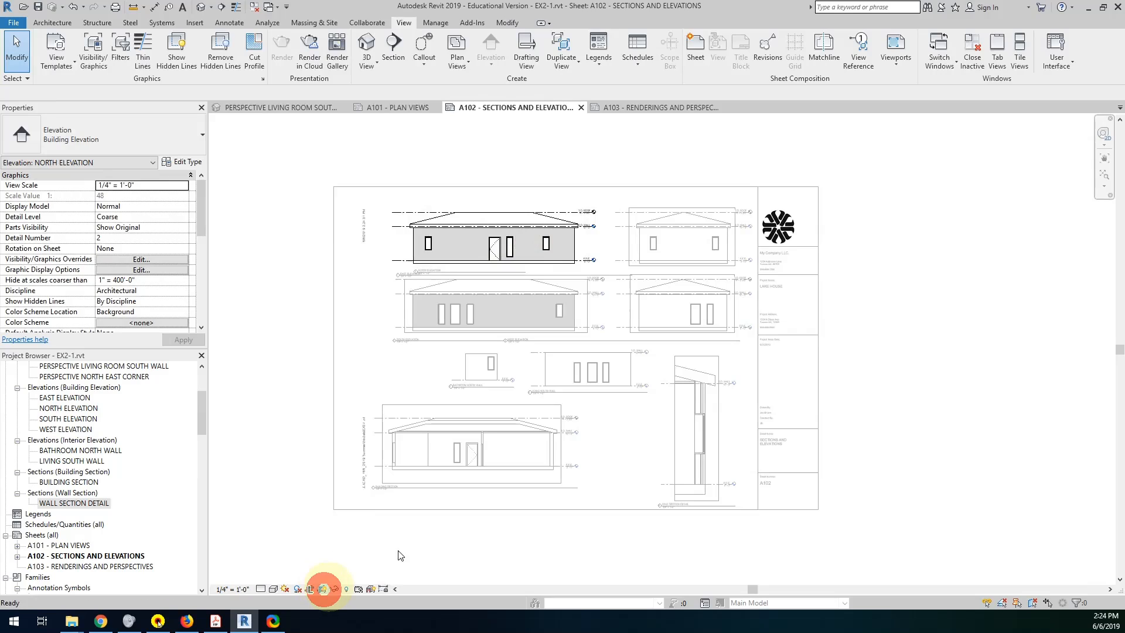
{"action": "double_click", "coordinate": [674, 237]}
{"action": "left_click", "coordinate": [683, 248]}
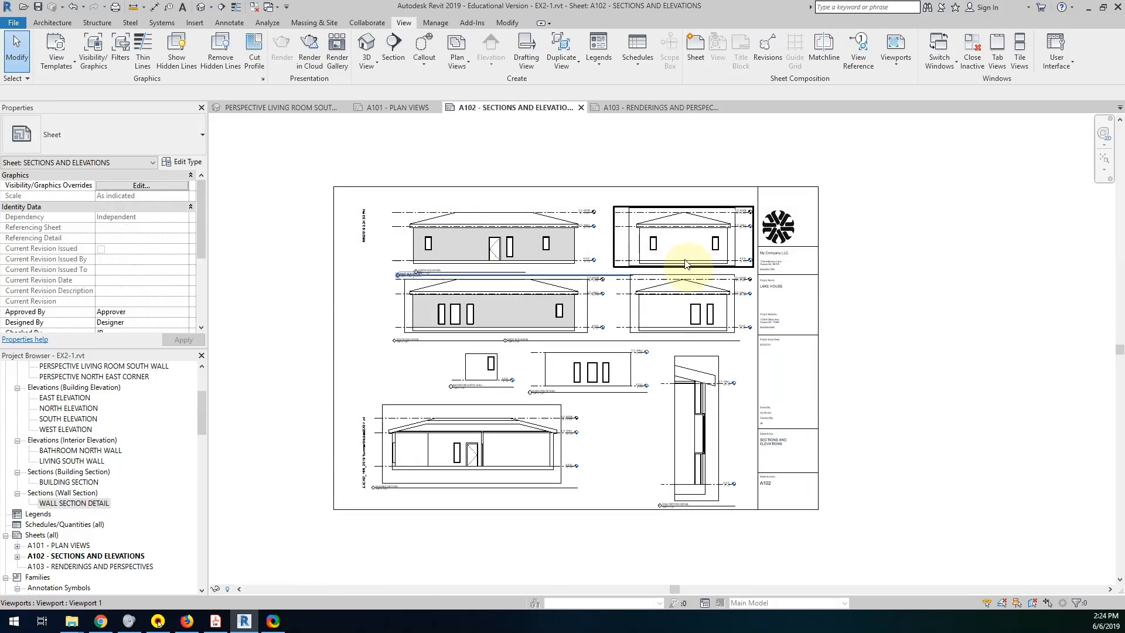
{"action": "double_click", "coordinate": [684, 248]}
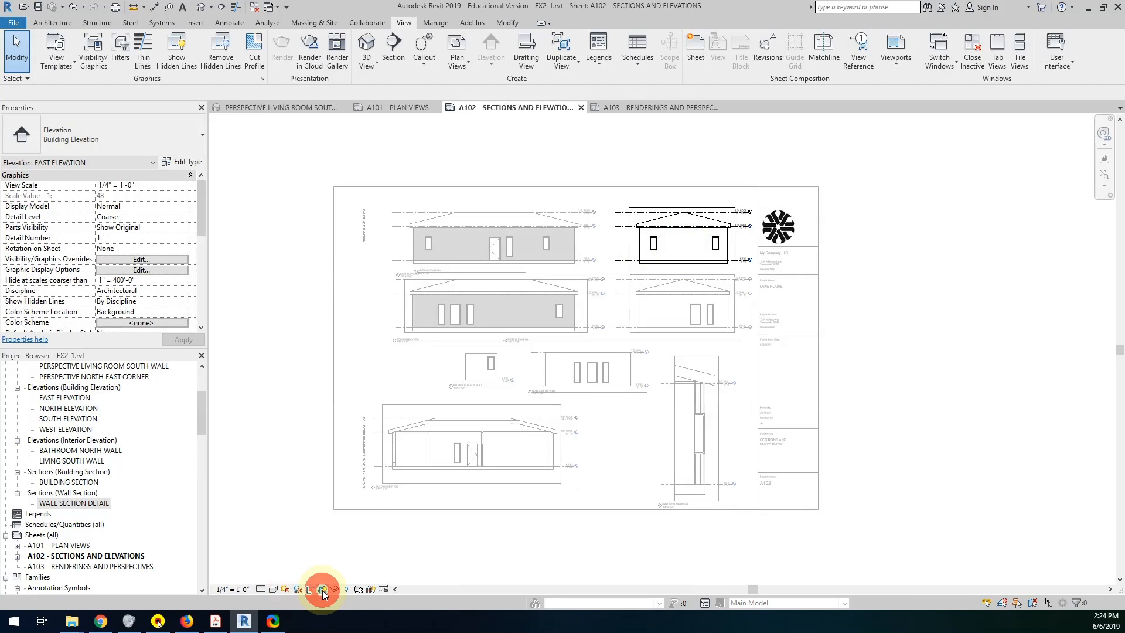
Hide the crop regions of the south and west elevation views, then deactivate the west view.
{"action": "double_click", "coordinate": [499, 321]}
{"action": "left_click", "coordinate": [501, 315]}
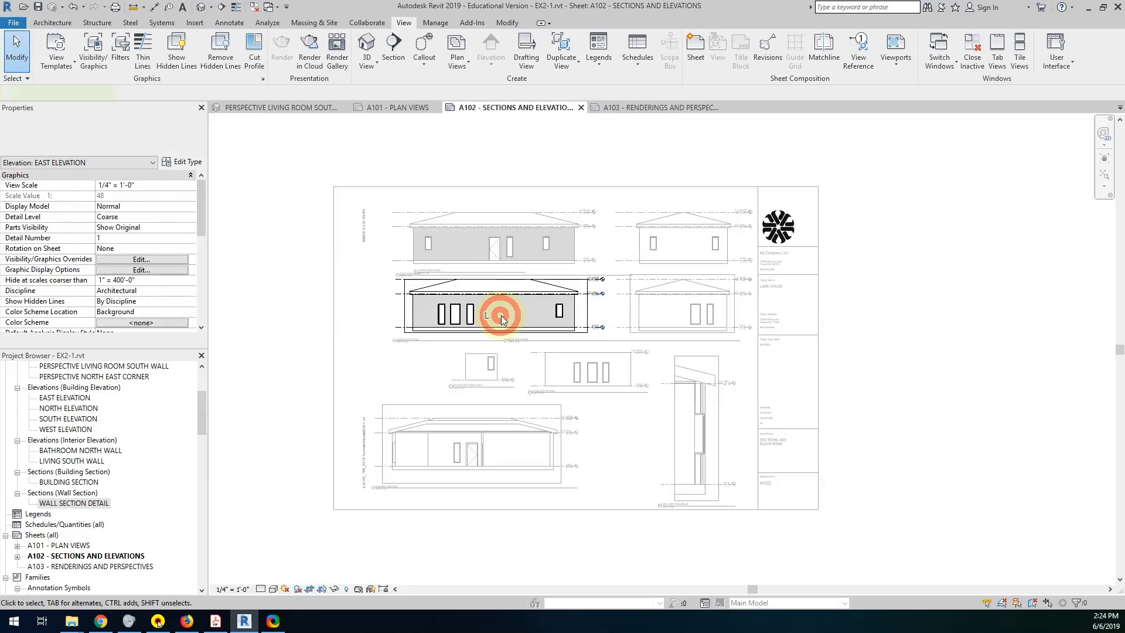
{"action": "left_click", "coordinate": [324, 589]}
{"action": "left_click", "coordinate": [698, 304]}
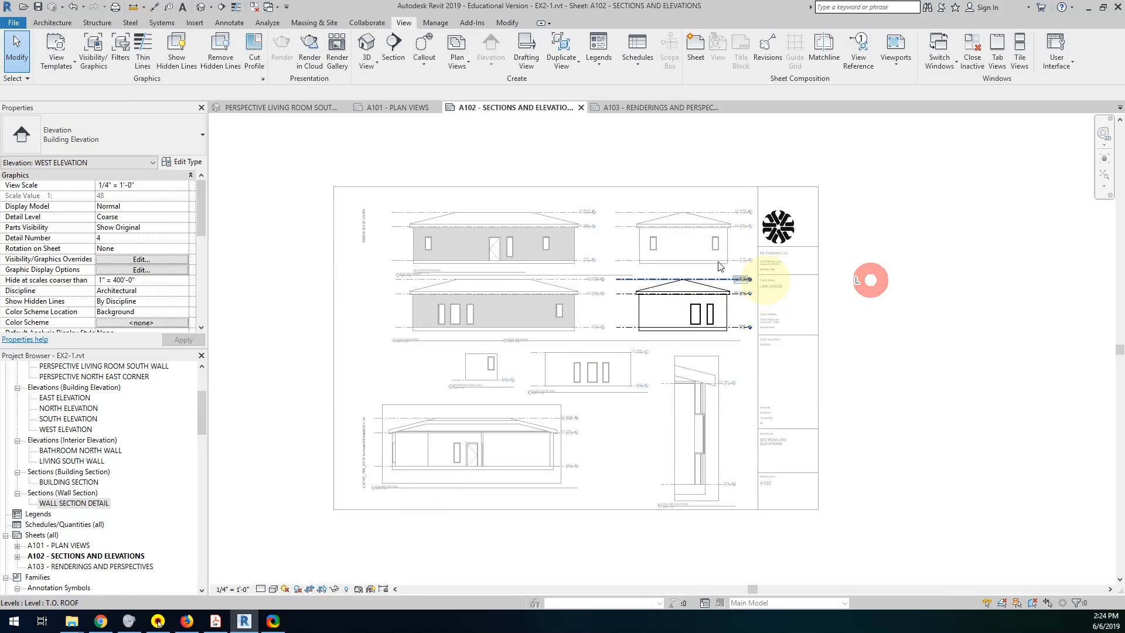
{"action": "scroll", "coordinate": [720, 267], "scroll_direction": "up", "scroll_amount": 3}
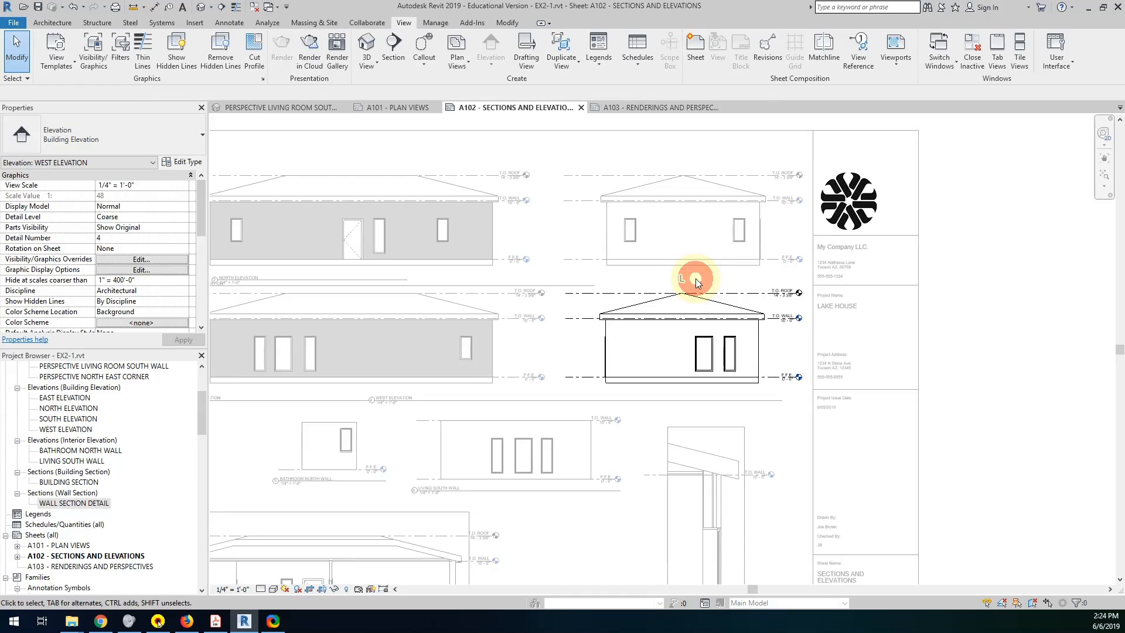
{"action": "double_click", "coordinate": [698, 281]}
{"action": "mouse_move", "coordinate": [695, 288]}
{"action": "left_mouse_down"}
{"action": "mouse_move", "coordinate": [699, 268]}
{"action": "mouse_move", "coordinate": [698, 287]}
{"action": "left_mouse_up"}
Select the north elevation viewport and shorten its title line to just beyond the title text.
{"action": "middle_click_drag", "start_coordinate": [621, 332], "coordinate": [767, 338]}
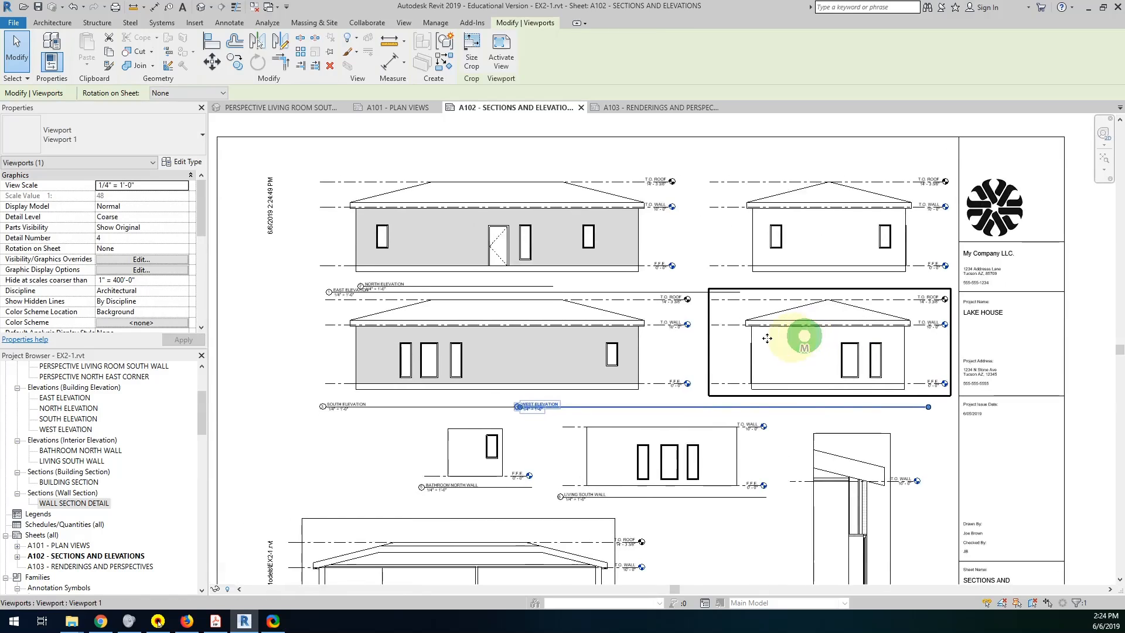
{"action": "left_click", "coordinate": [337, 446]}
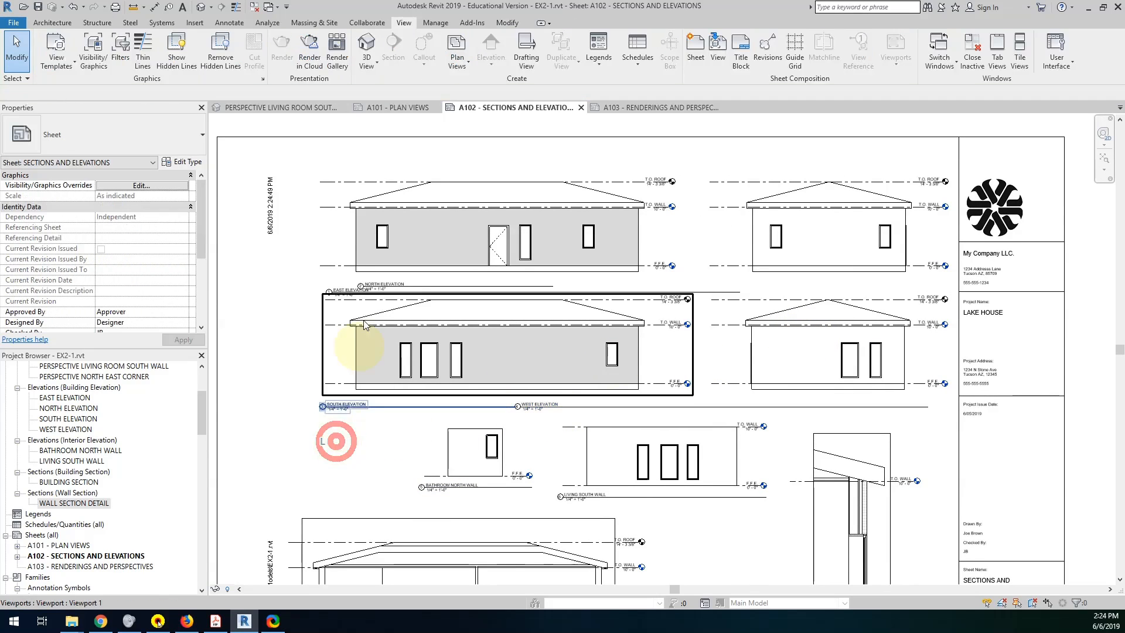
{"action": "mouse_move", "coordinate": [380, 287]}
{"action": "left_mouse_down"}
{"action": "mouse_move", "coordinate": [396, 263]}
{"action": "mouse_move", "coordinate": [384, 287]}
{"action": "left_mouse_up"}
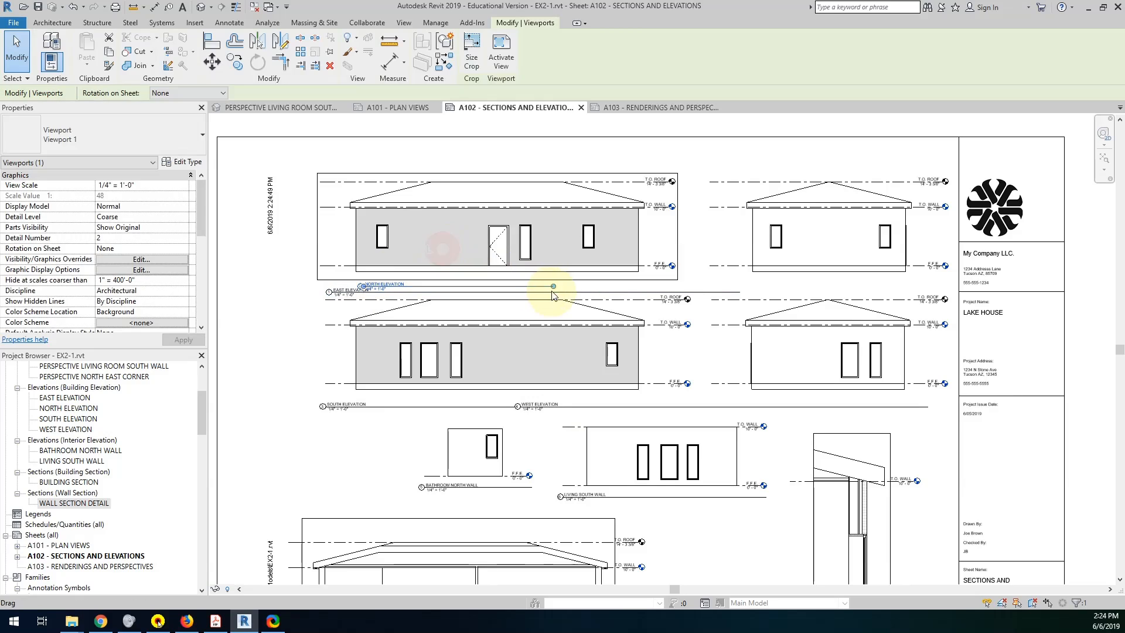
{"action": "left_click_drag", "start_coordinate": [482, 291], "coordinate": [430, 291]}
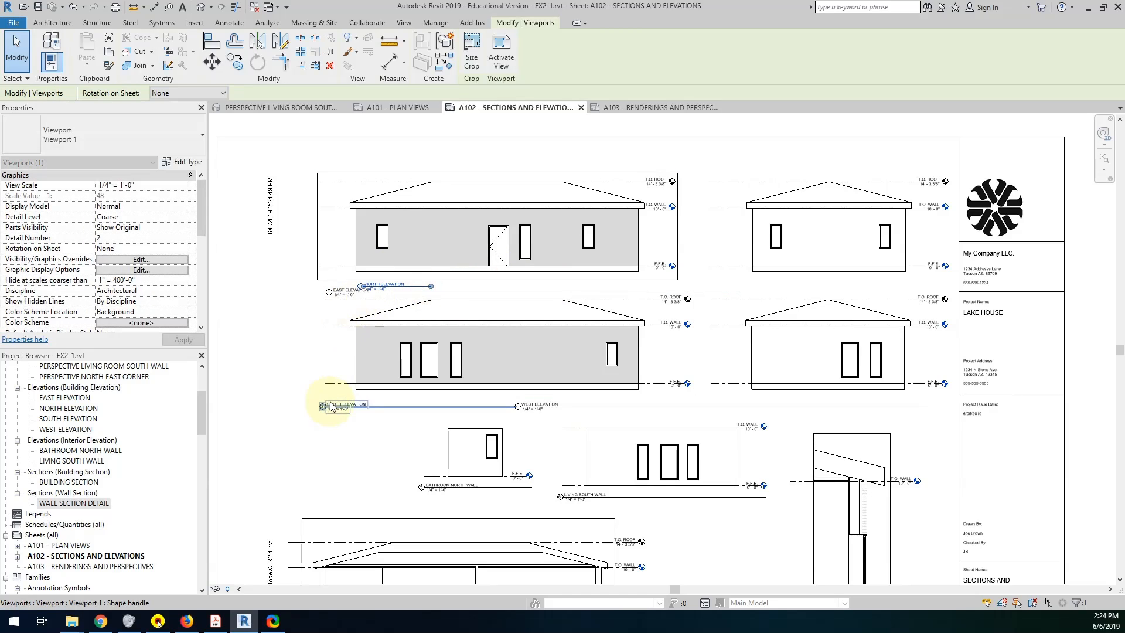
{"action": "scroll", "coordinate": [361, 303], "scroll_direction": "up", "scroll_amount": 3}
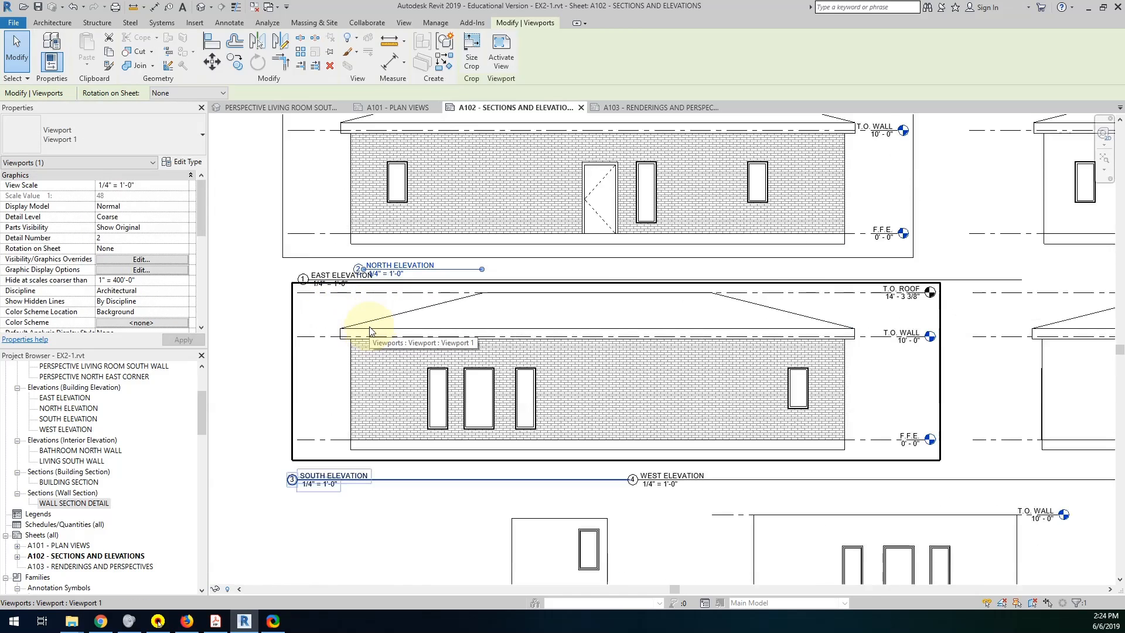
{"action": "scroll", "coordinate": [370, 337], "scroll_direction": "down", "scroll_amount": 2}
Move the south elevation's view title in line with the north elevation's title and shorten its title line to match.
{"action": "middle_click_drag", "start_coordinate": [400, 363], "coordinate": [482, 305]}
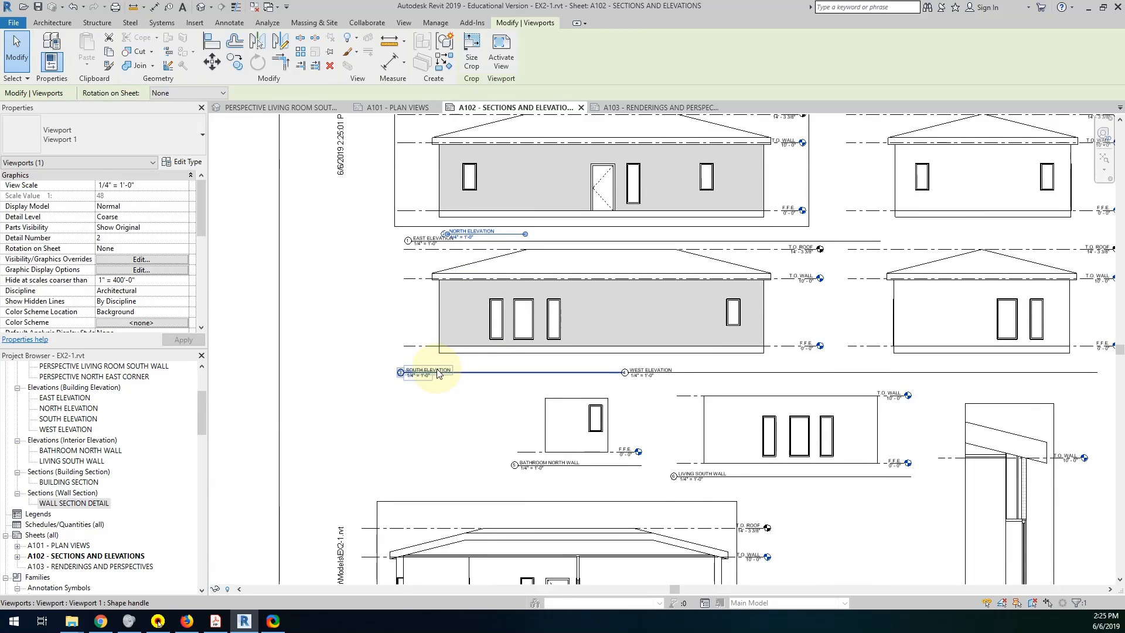
{"action": "left_click", "coordinate": [410, 381]}
{"action": "left_click_drag", "start_coordinate": [432, 371], "coordinate": [471, 369]}
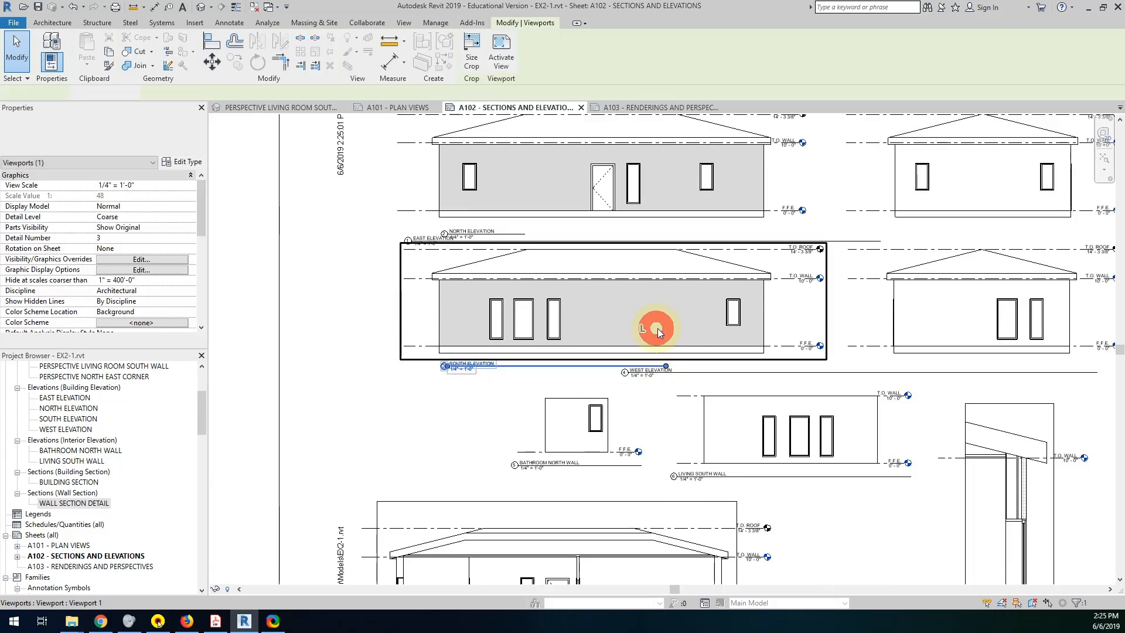
{"action": "left_click_drag", "start_coordinate": [622, 369], "coordinate": [505, 368]}
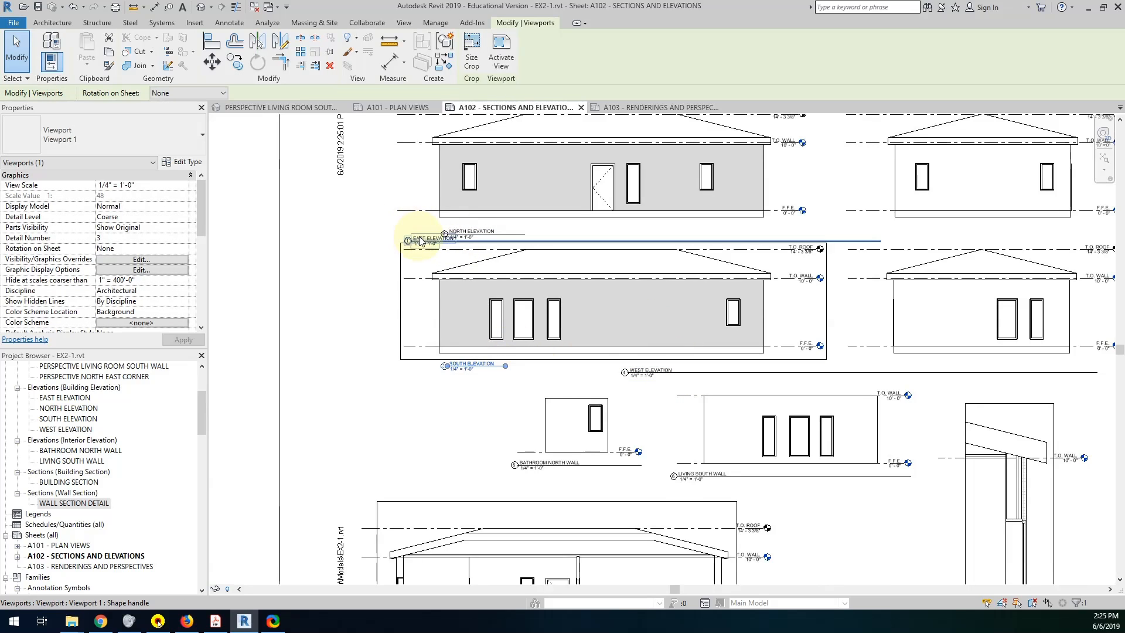
Move the east elevation's view title beneath the east elevation and shorten its title line to just beyond the text.
{"action": "left_click_drag", "start_coordinate": [419, 241], "coordinate": [909, 234]}
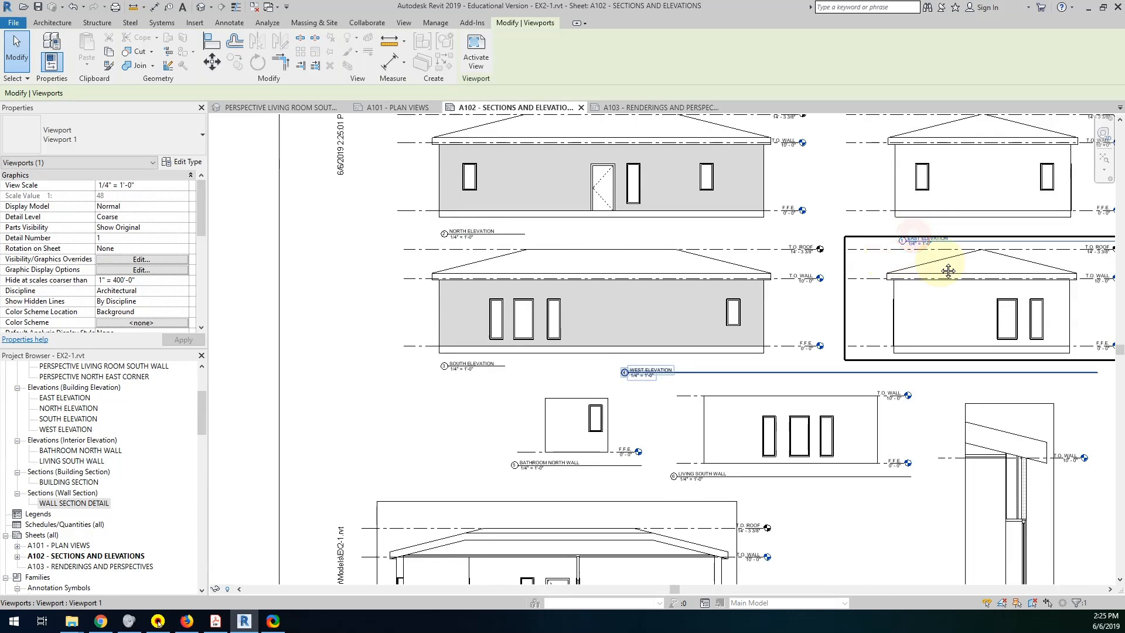
{"action": "middle_click_drag", "start_coordinate": [926, 266], "coordinate": [762, 275]}
{"action": "left_click", "coordinate": [887, 219]}
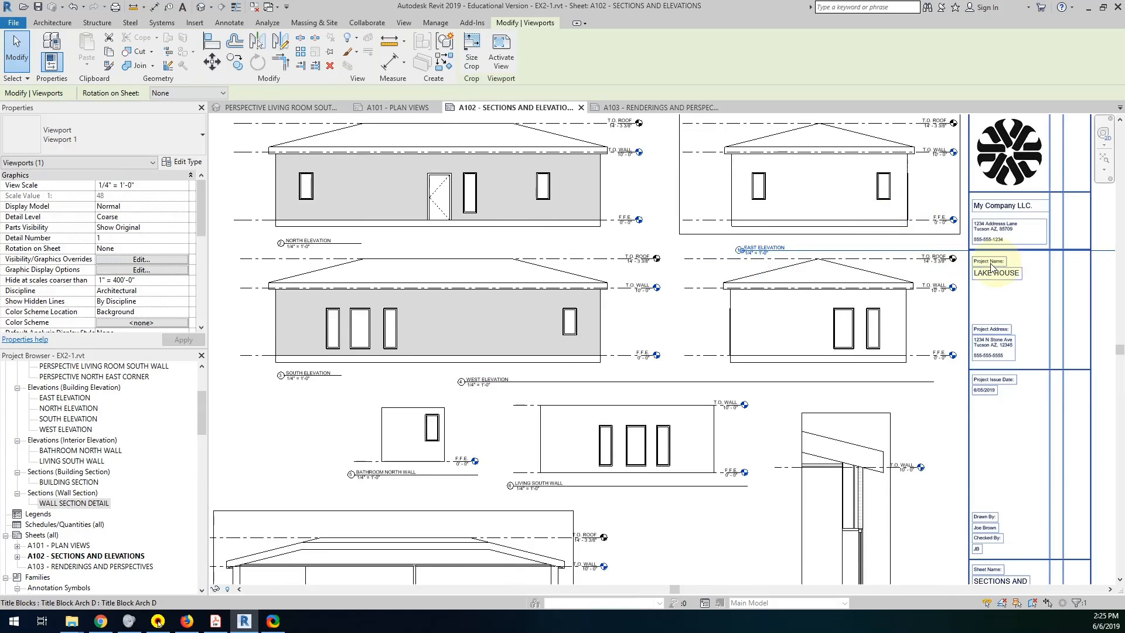
{"action": "scroll", "coordinate": [1010, 264], "scroll_direction": "down", "scroll_amount": 4}
{"action": "middle_click_drag", "start_coordinate": [935, 274], "coordinate": [853, 311]}
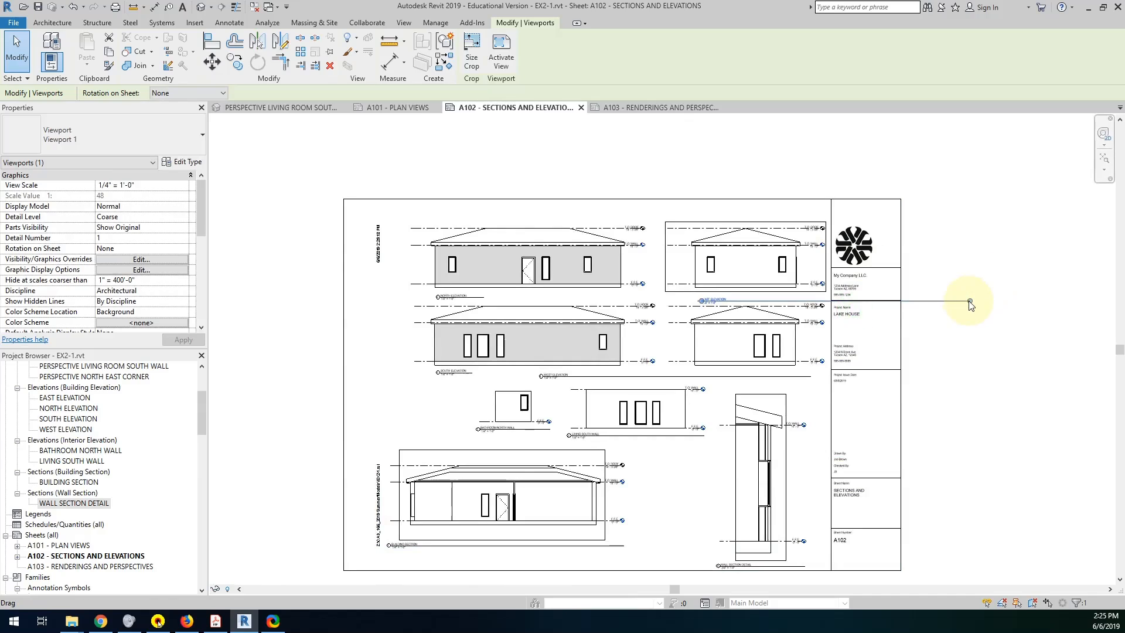
{"action": "left_click_drag", "start_coordinate": [970, 304], "coordinate": [740, 297]}
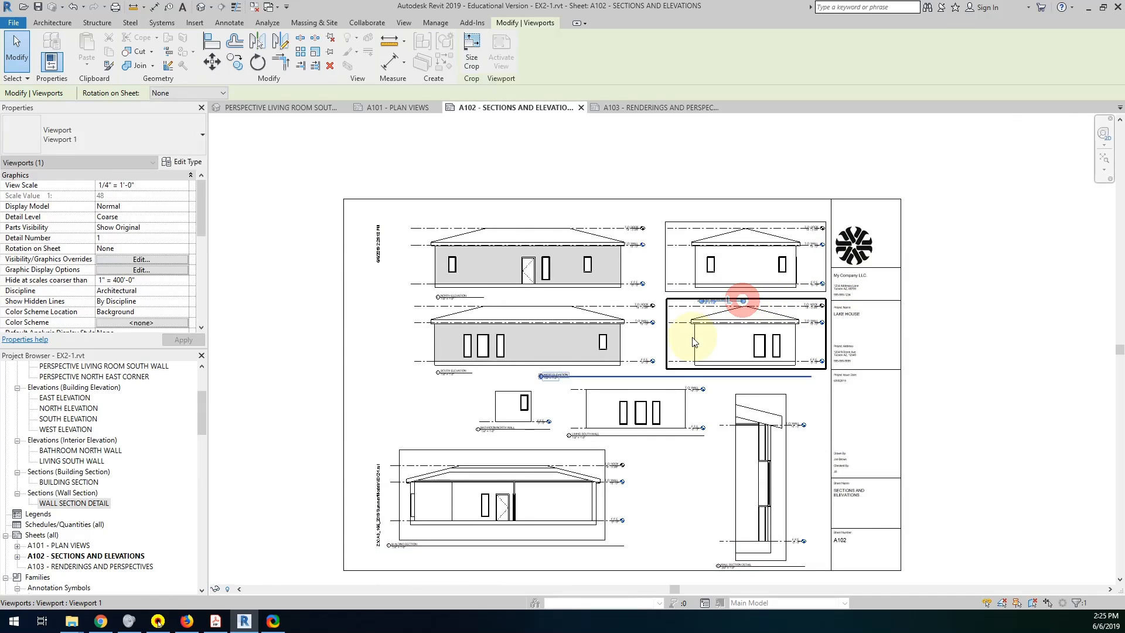
Move the west elevation's view title beneath its view, in line with the east title, and shorten its title line to match.
{"action": "left_click", "coordinate": [554, 375]}
{"action": "left_click_drag", "start_coordinate": [554, 378], "coordinate": [715, 372]}
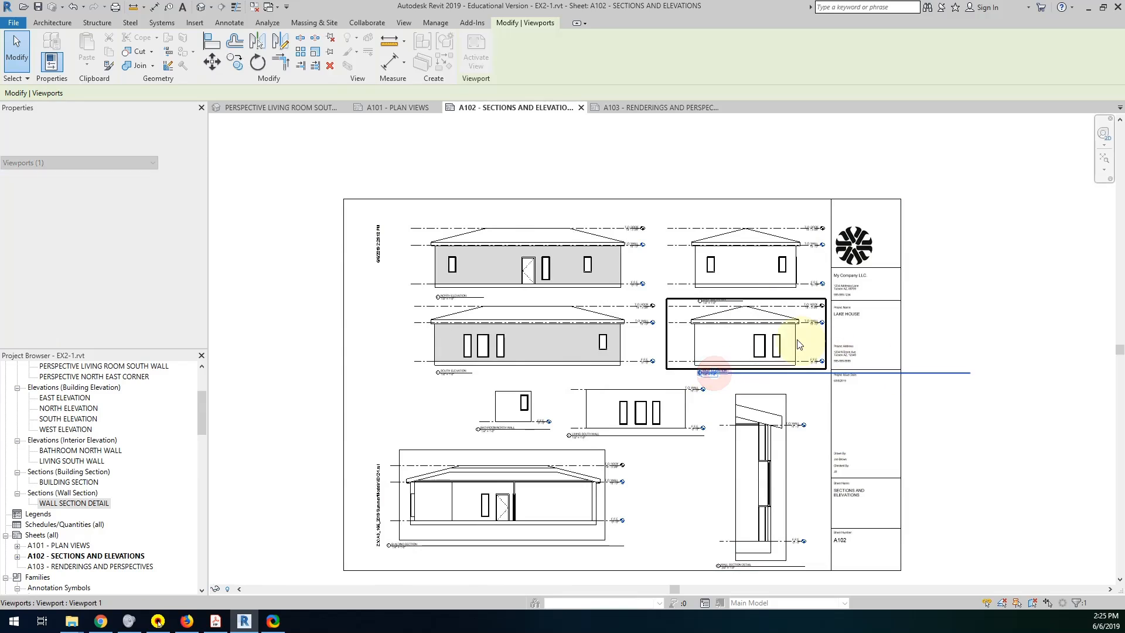
{"action": "left_click", "coordinate": [795, 339]}
{"action": "left_click_drag", "start_coordinate": [973, 378], "coordinate": [741, 385]}
Extend the south elevation's title line to the same end point as the north elevation's title line.
{"action": "scroll", "coordinate": [726, 288], "scroll_direction": "up", "scroll_amount": 5}
{"action": "mouse_move", "coordinate": [708, 345]}
{"action": "middle_mouse_down"}
{"action": "mouse_move", "coordinate": [902, 292]}
{"action": "mouse_move", "coordinate": [926, 276]}
{"action": "middle_mouse_up"}
{"action": "left_click", "coordinate": [403, 339]}
{"action": "left_click", "coordinate": [414, 371]}
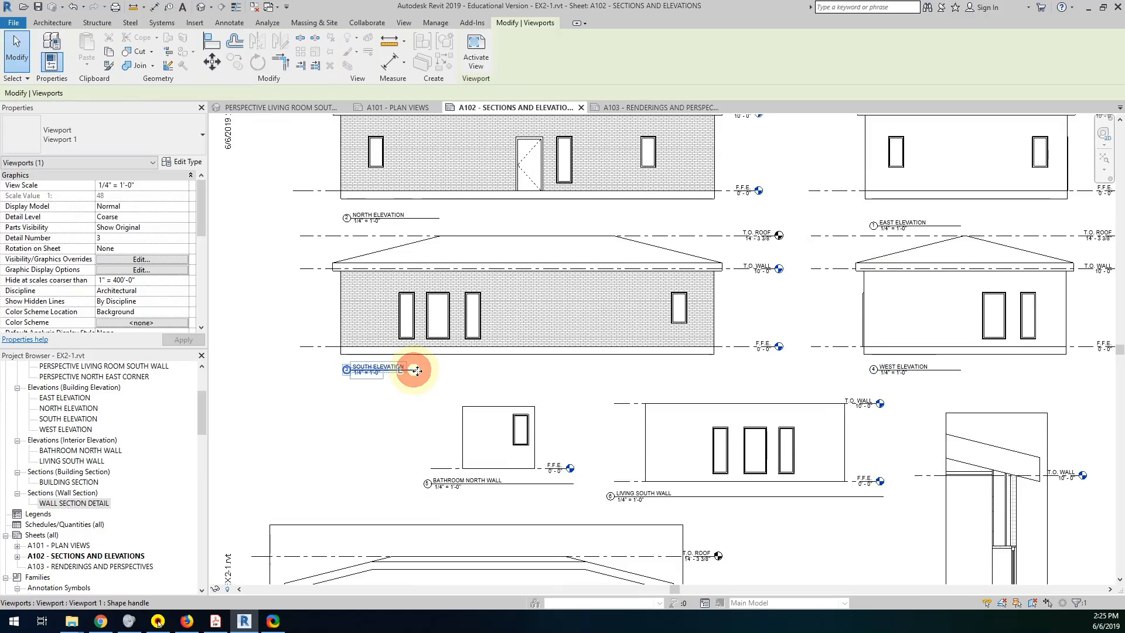
{"action": "left_click", "coordinate": [430, 340]}
{"action": "left_click_drag", "start_coordinate": [417, 370], "coordinate": [440, 369]}
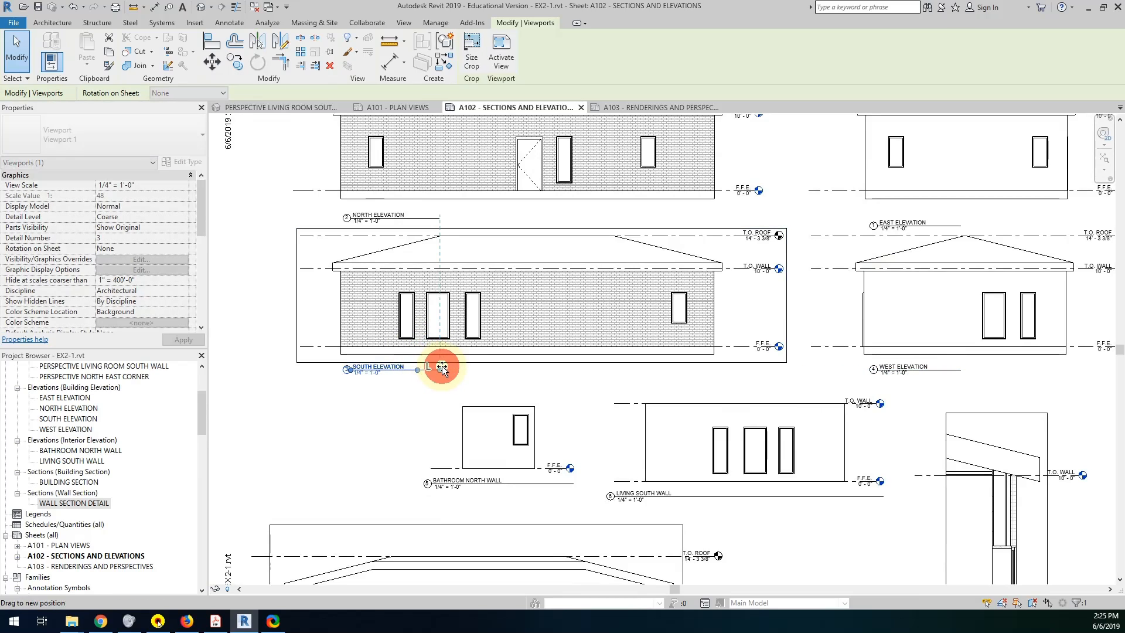
{"action": "left_click", "coordinate": [427, 410]}
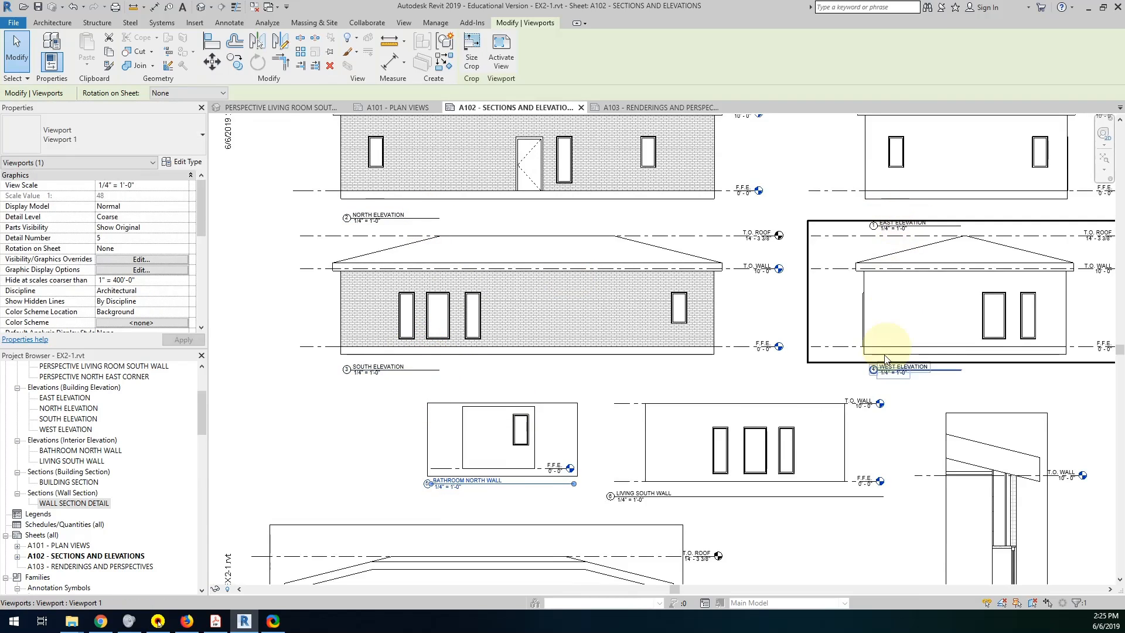
Nudge the north and east elevation titles up together, then the south and west titles, bringing each pair closer beneath its views.
{"action": "scroll", "coordinate": [889, 362], "scroll_direction": "down", "scroll_amount": 2}
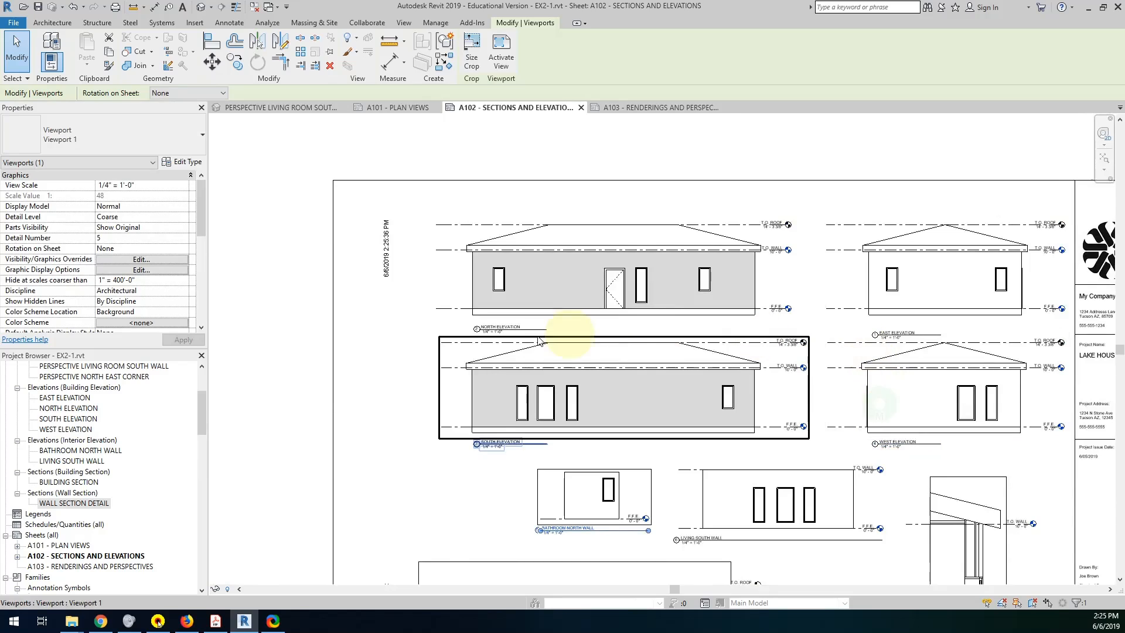
{"action": "left_click_drag", "start_coordinate": [402, 320], "coordinate": [949, 346]}
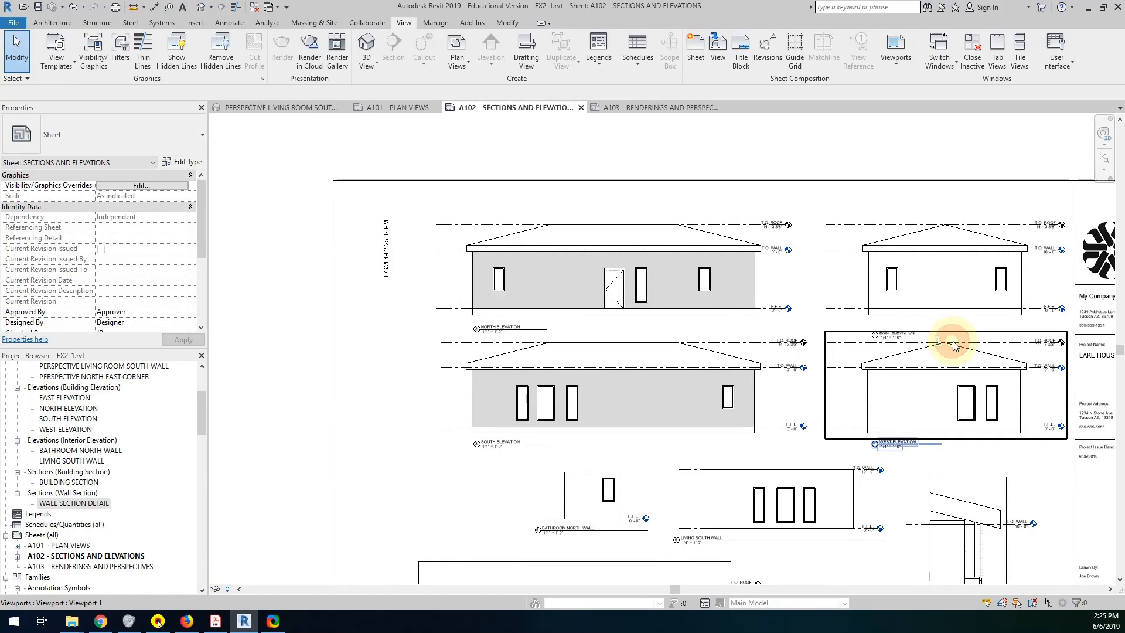
{"action": "left_click", "coordinate": [530, 332]}
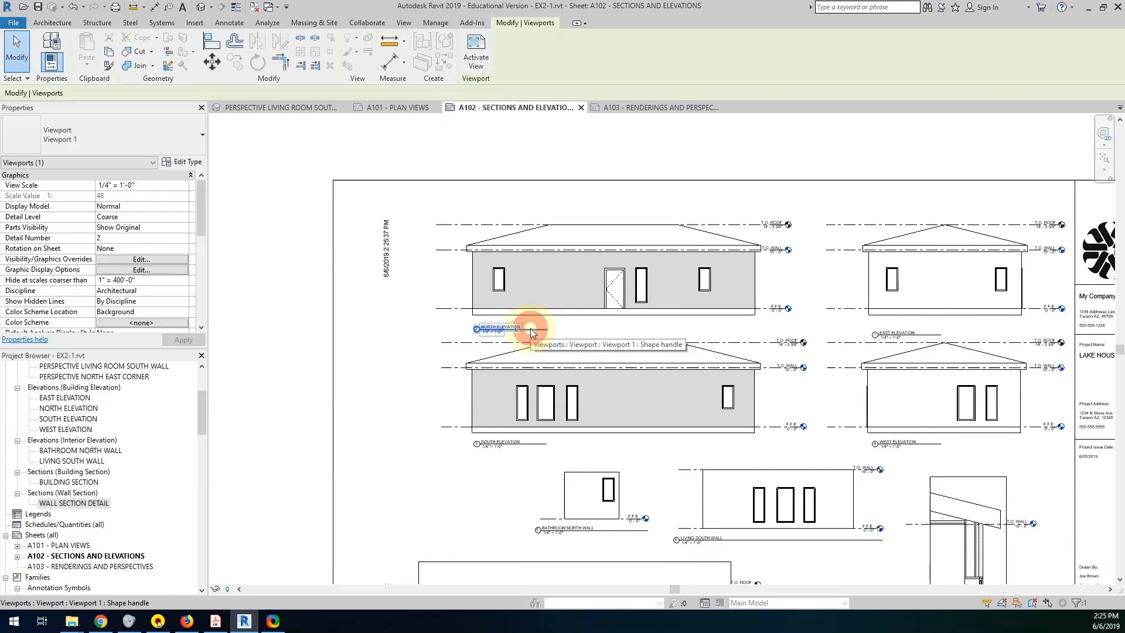
{"action": "left_click", "coordinate": [889, 336], "text": "ctrl"}
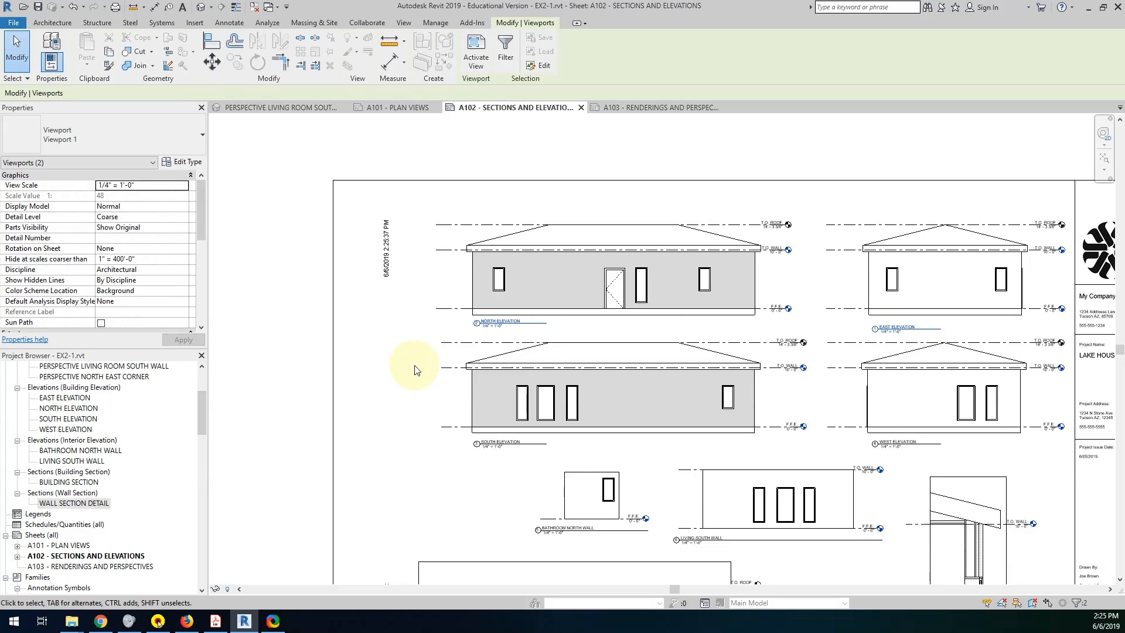
{"action": "left_click", "coordinate": [506, 444]}
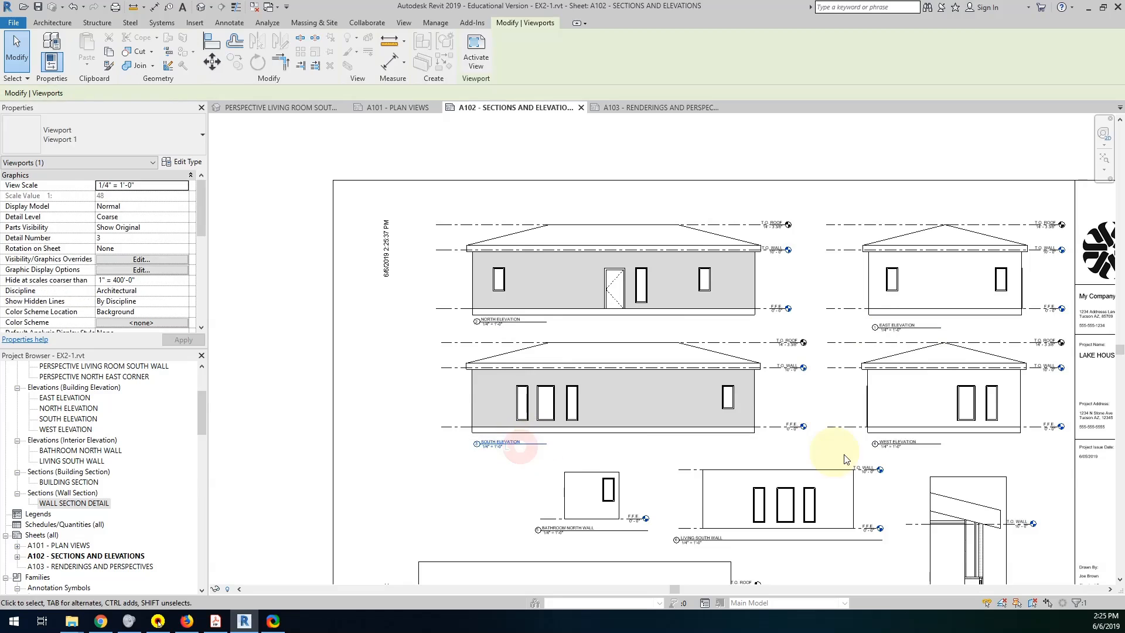
{"action": "left_click", "coordinate": [899, 447], "text": "ctrl"}
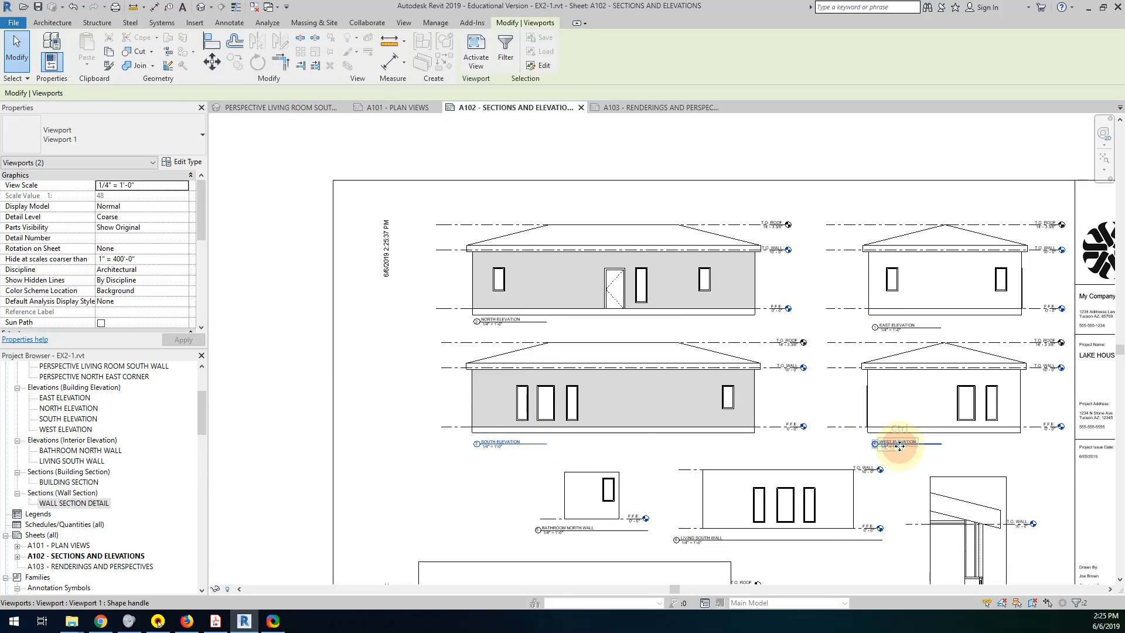
Move the bathroom north wall viewport left and down to align with the living south wall view, and shift the living viewport left.
{"action": "middle_click_drag", "start_coordinate": [728, 490], "coordinate": [570, 456]}
{"action": "scroll", "coordinate": [570, 456], "scroll_direction": "up", "scroll_amount": 3}
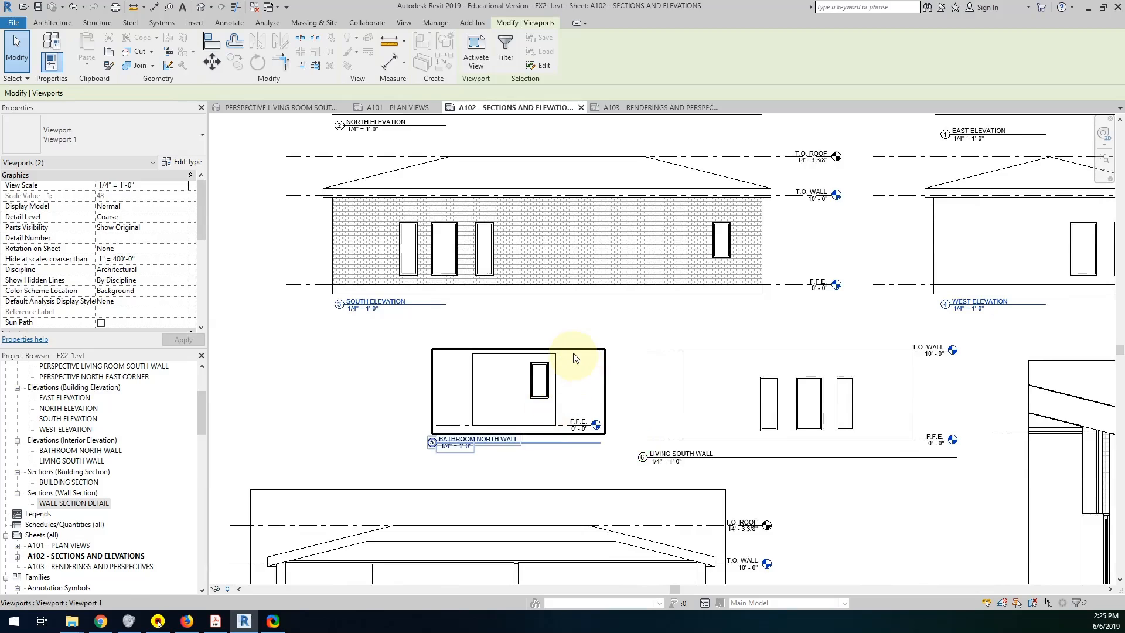
{"action": "left_click_drag", "start_coordinate": [560, 352], "coordinate": [488, 370]}
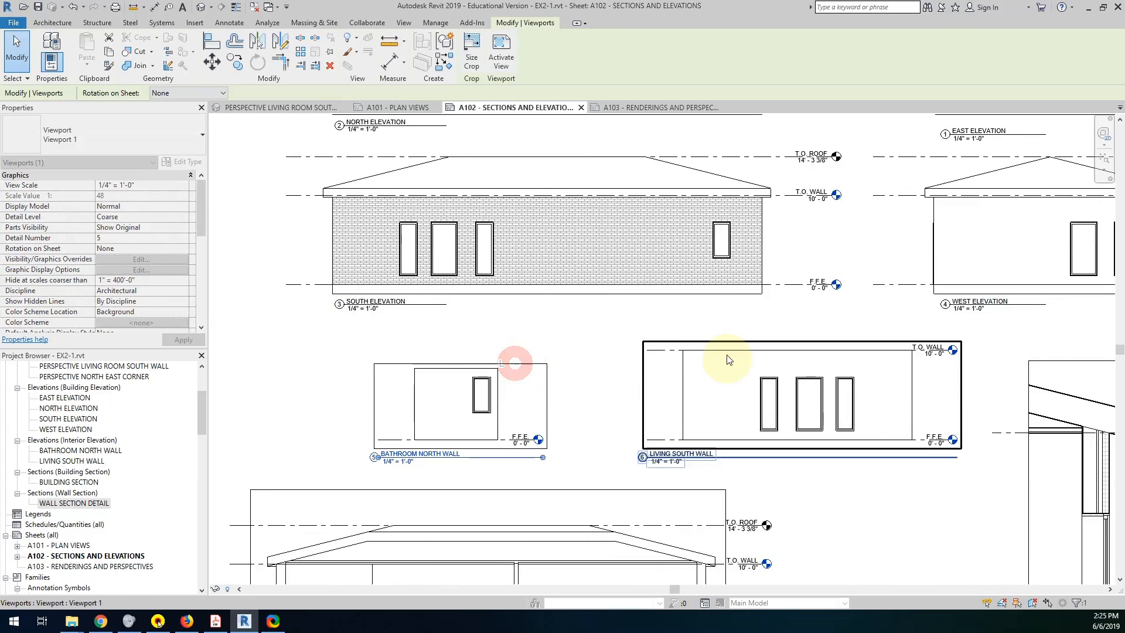
{"action": "left_click_drag", "start_coordinate": [713, 345], "coordinate": [661, 339]}
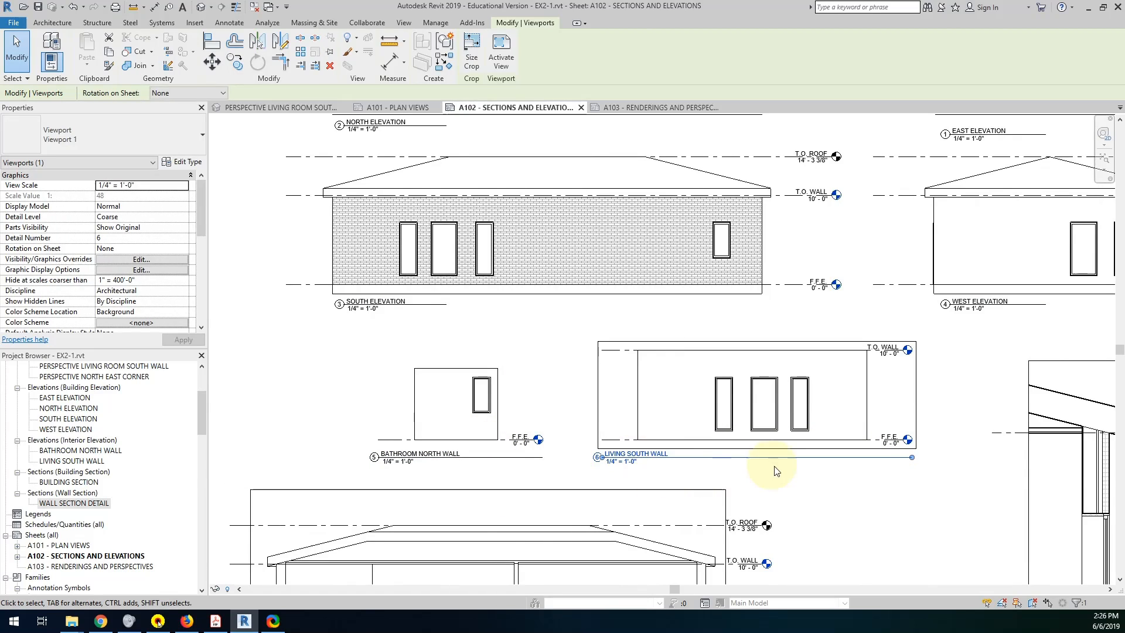
{"action": "left_click", "coordinate": [823, 486]}
Move the living south wall title to start at the wall's left edge and shorten its title line to just beyond the text.
{"action": "left_click", "coordinate": [637, 456]}
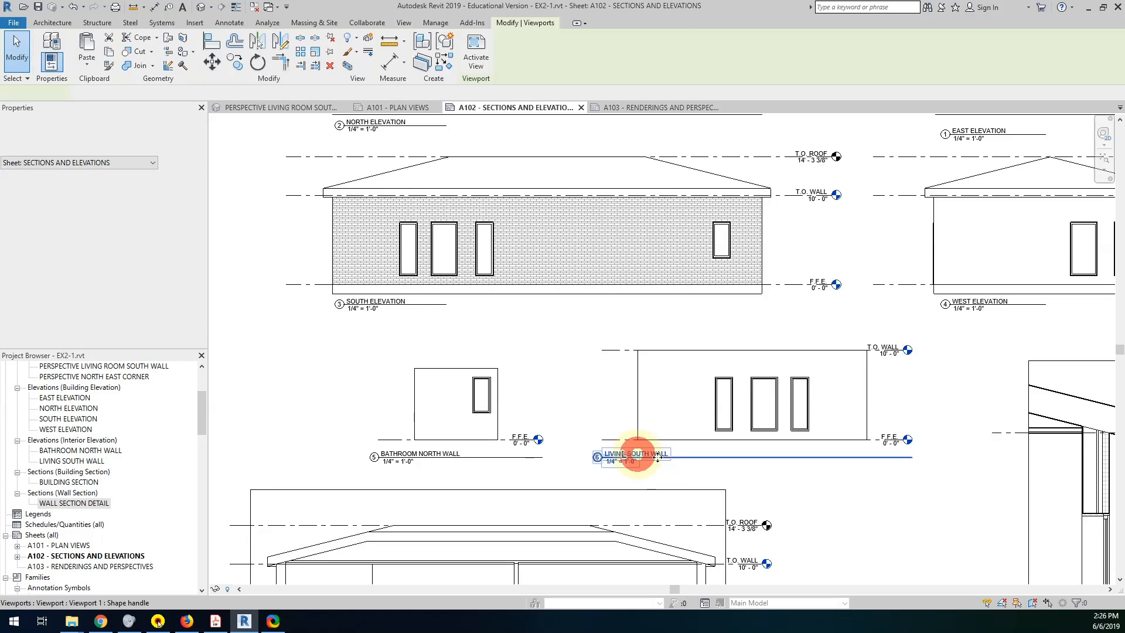
{"action": "left_click_drag", "start_coordinate": [657, 457], "coordinate": [684, 457]}
{"action": "left_click", "coordinate": [854, 433]}
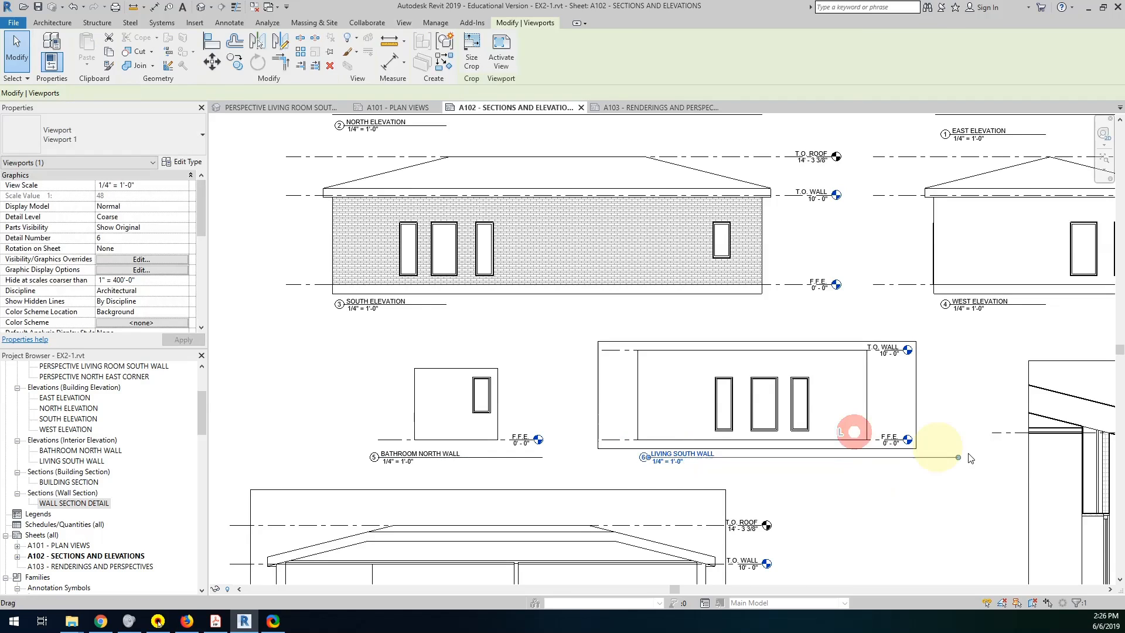
{"action": "left_click_drag", "start_coordinate": [775, 455], "coordinate": [749, 454]}
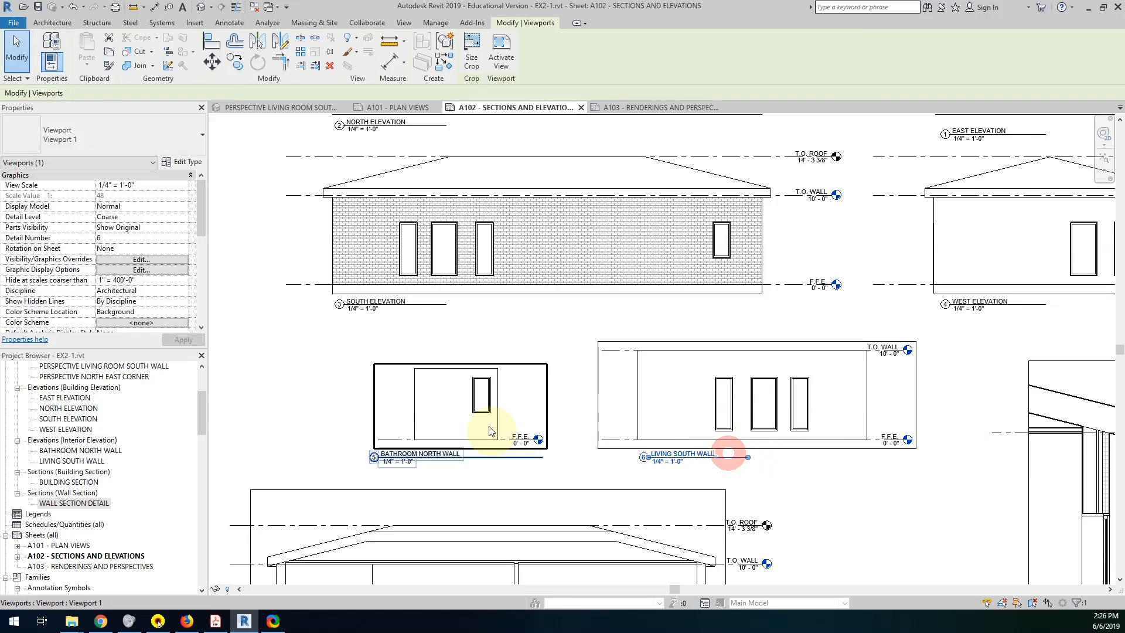
Move the bathroom north wall title to start at the wall's left edge and shorten its title line to just beyond the text.
{"action": "left_click", "coordinate": [497, 436]}
{"action": "left_click", "coordinate": [389, 457]}
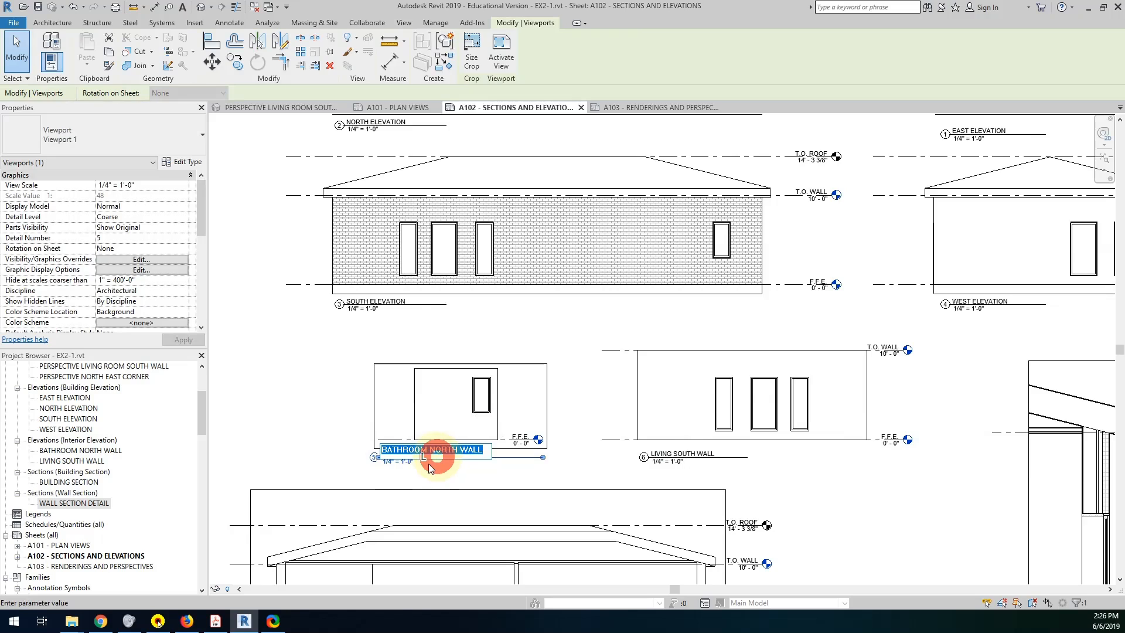
{"action": "left_click", "coordinate": [431, 467]}
{"action": "left_click", "coordinate": [400, 472]}
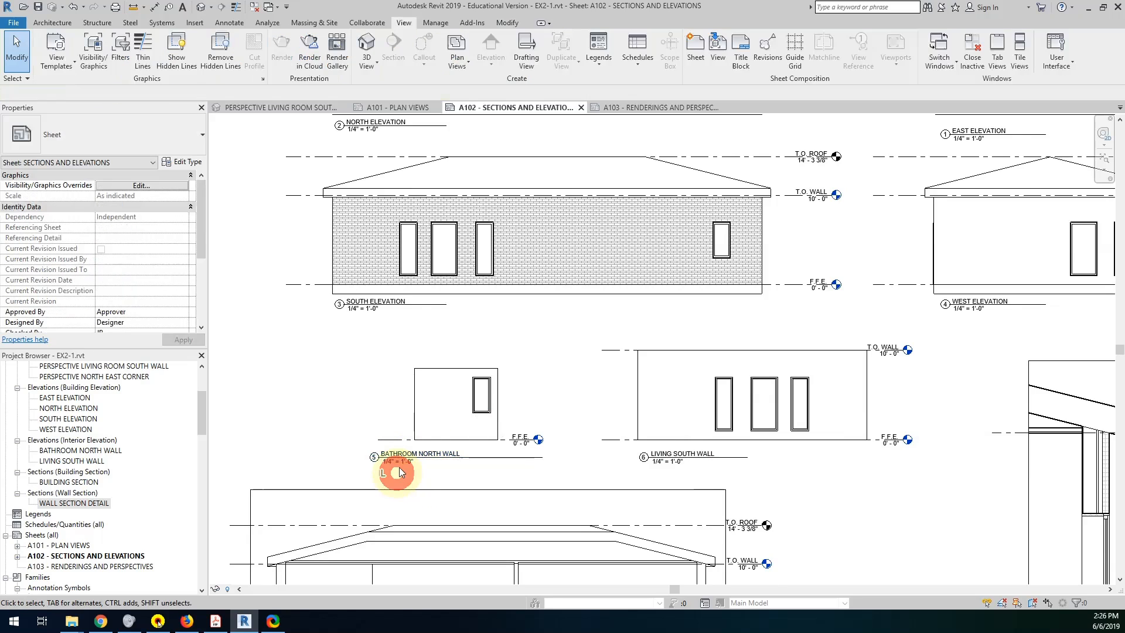
{"action": "left_click_drag", "start_coordinate": [402, 457], "coordinate": [447, 459]}
{"action": "left_click", "coordinate": [489, 419]}
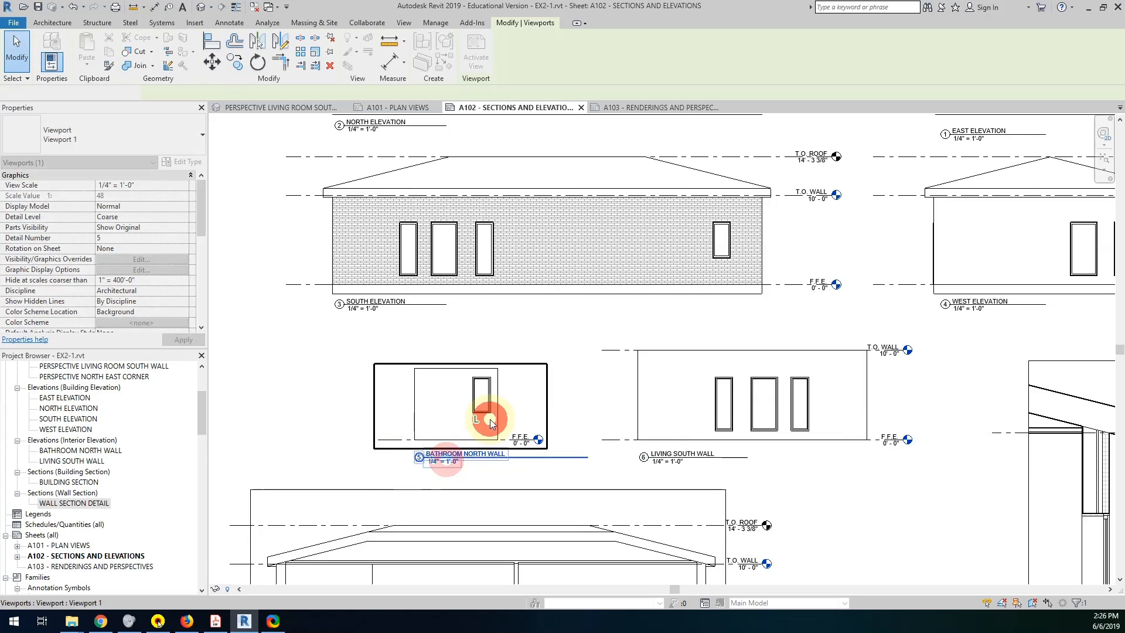
{"action": "left_click_drag", "start_coordinate": [589, 463], "coordinate": [516, 462]}
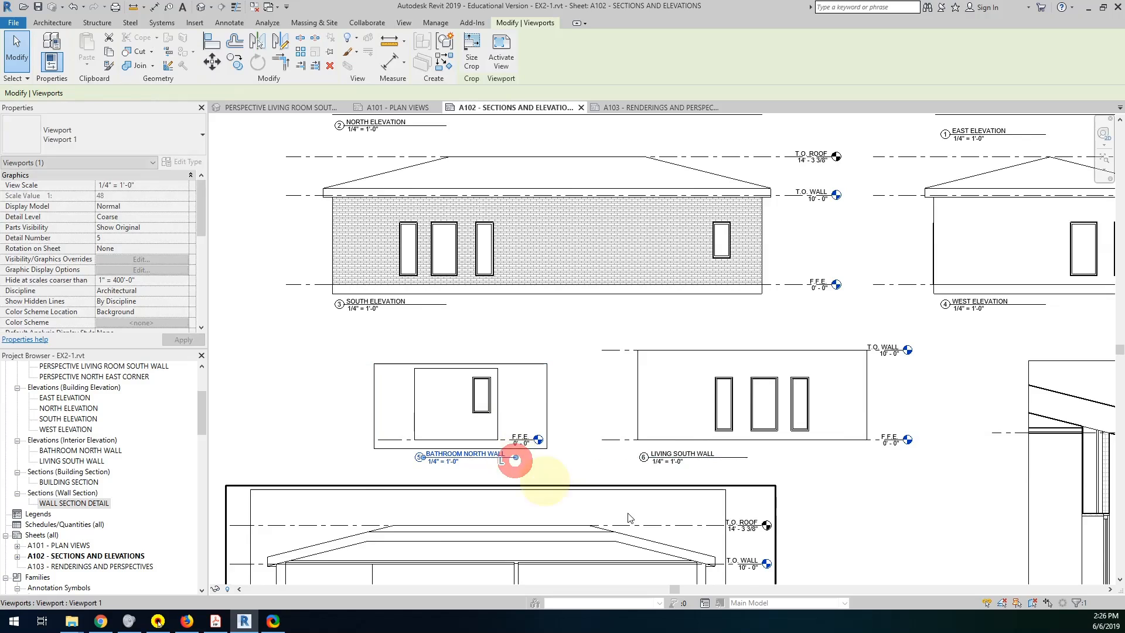
Shift the building section viewport right beneath the interior elevations, activate the view, hide its crop region and deactivate it.
{"action": "scroll", "coordinate": [715, 486], "scroll_direction": "down", "scroll_amount": 2}
{"action": "middle_click_drag", "start_coordinate": [773, 533], "coordinate": [652, 494]}
{"action": "scroll", "coordinate": [755, 423], "scroll_direction": "down", "scroll_amount": 1}
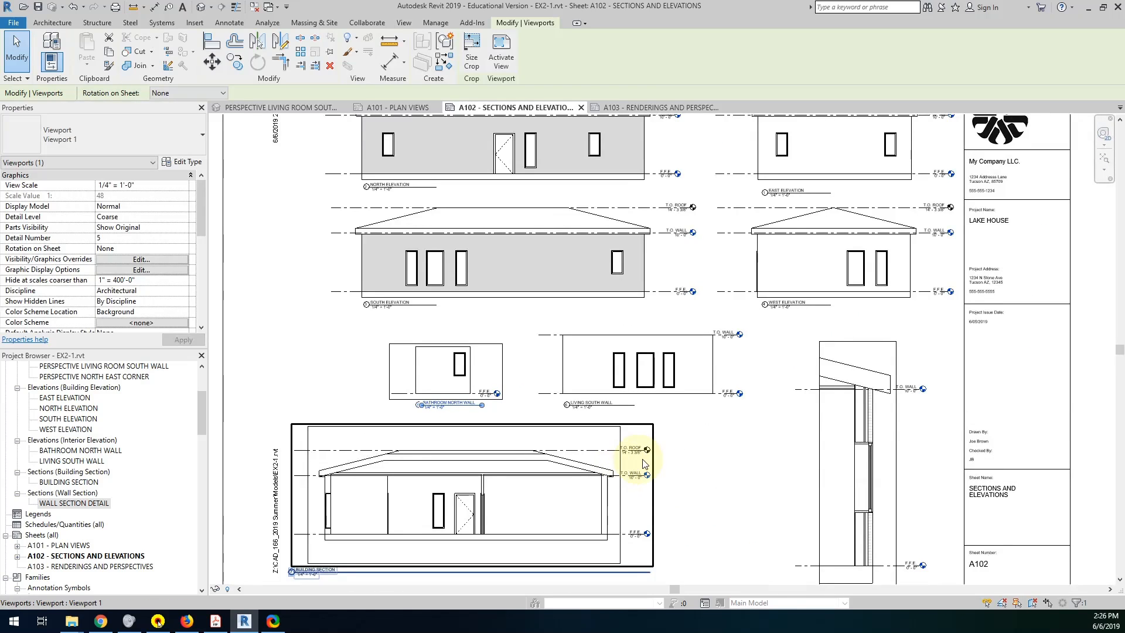
{"action": "left_click_drag", "start_coordinate": [661, 461], "coordinate": [712, 455]}
{"action": "double_click", "coordinate": [515, 495]}
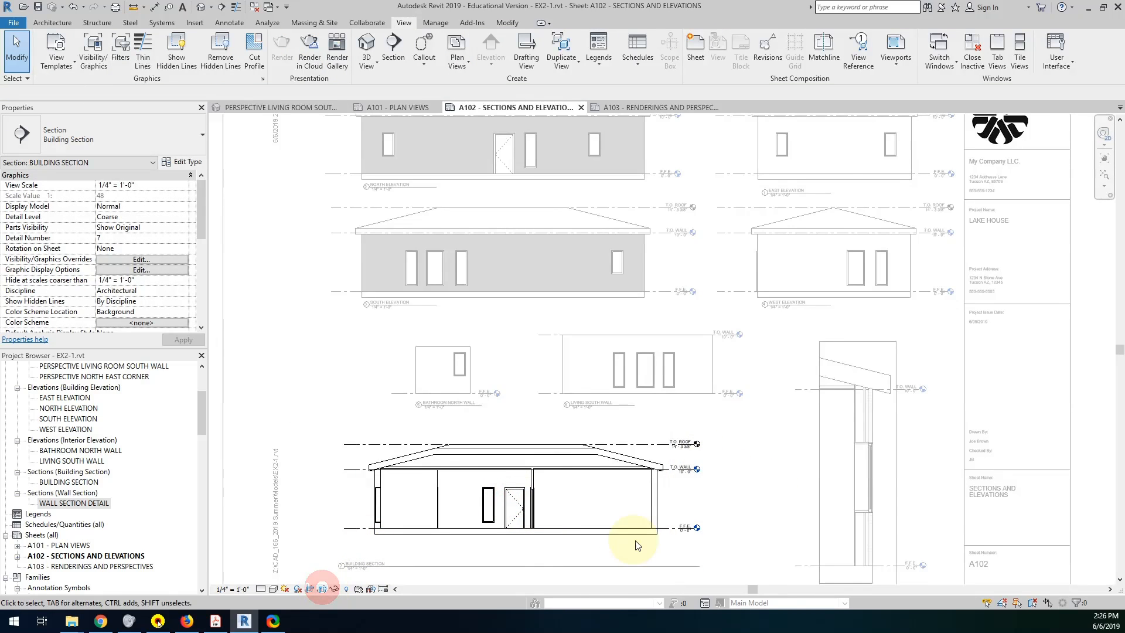
{"action": "mouse_move", "coordinate": [615, 527]}
{"action": "middle_mouse_down"}
{"action": "mouse_move", "coordinate": [665, 490]}
{"action": "mouse_move", "coordinate": [698, 497]}
{"action": "middle_mouse_up"}
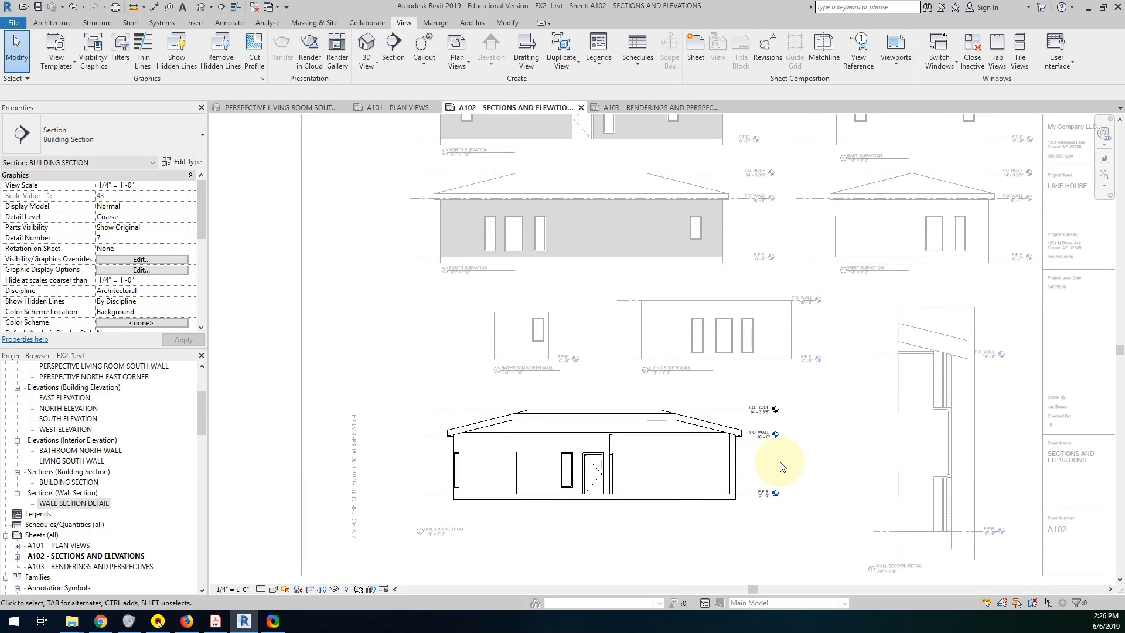
{"action": "left_click", "coordinate": [513, 516]}
{"action": "double_click", "coordinate": [503, 548]}
Move the building section title up to the section's left edge and shorten its title line to just beyond the text.
{"action": "left_click_drag", "start_coordinate": [446, 532], "coordinate": [484, 512]}
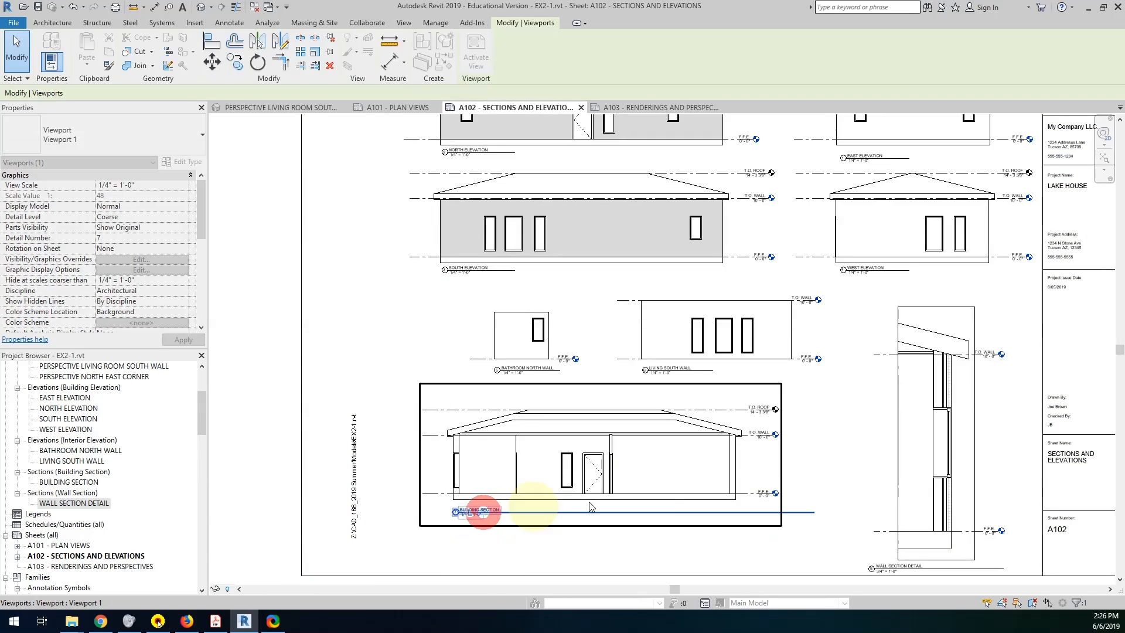
{"action": "left_click", "coordinate": [662, 467]}
{"action": "left_click_drag", "start_coordinate": [814, 512], "coordinate": [519, 513]}
{"action": "double_click", "coordinate": [566, 475]}
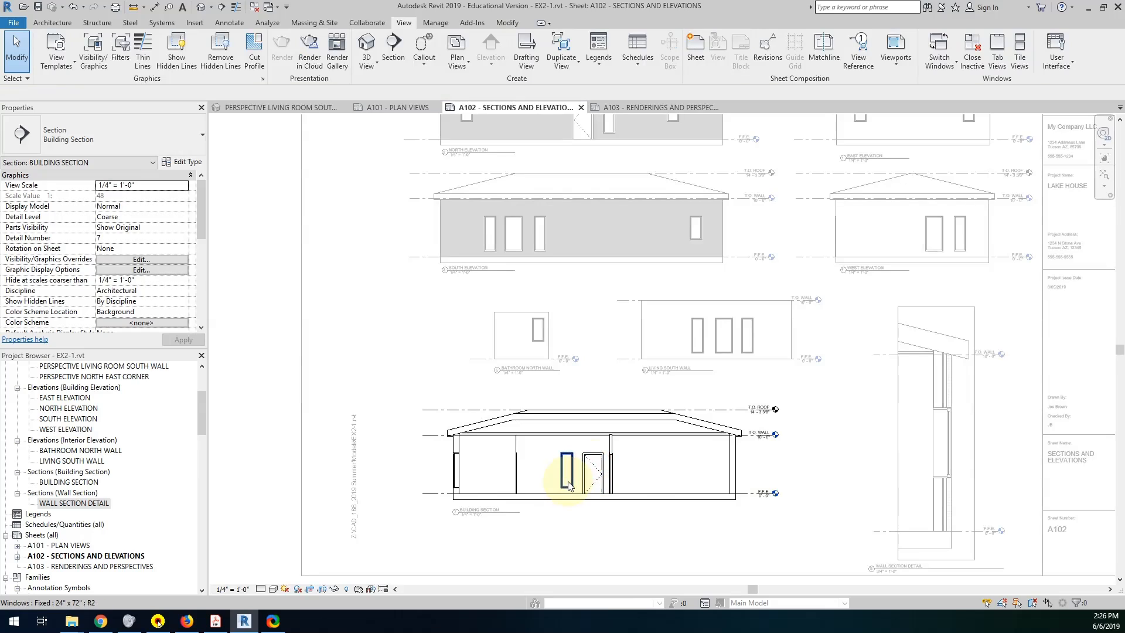
{"action": "double_click", "coordinate": [668, 544]}
Move the wall section detail viewport slightly up and left beneath the west elevation, then activate and deactivate its view.
{"action": "middle_click_drag", "start_coordinate": [869, 452], "coordinate": [675, 434]}
{"action": "left_click_drag", "start_coordinate": [818, 423], "coordinate": [803, 400]}
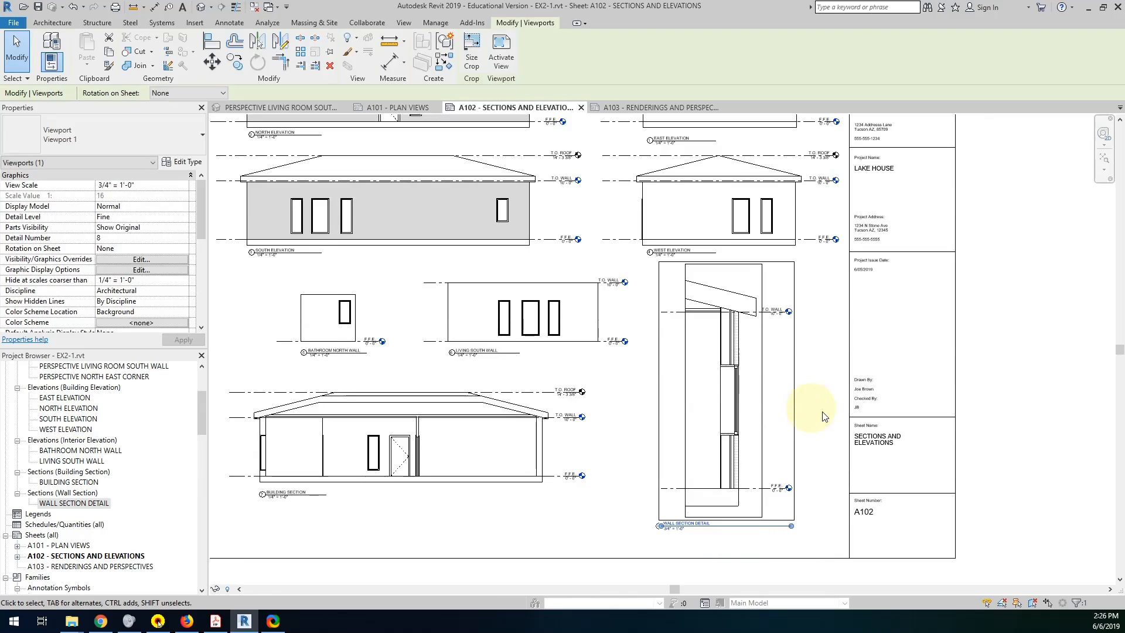
{"action": "left_click", "coordinate": [820, 478]}
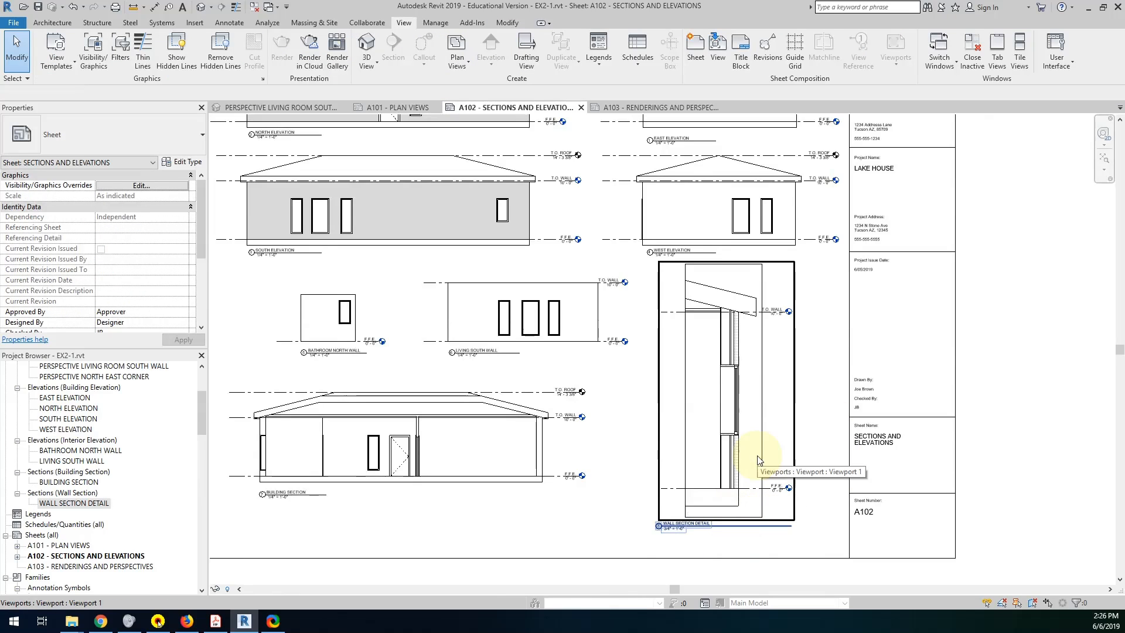
{"action": "double_click", "coordinate": [790, 431]}
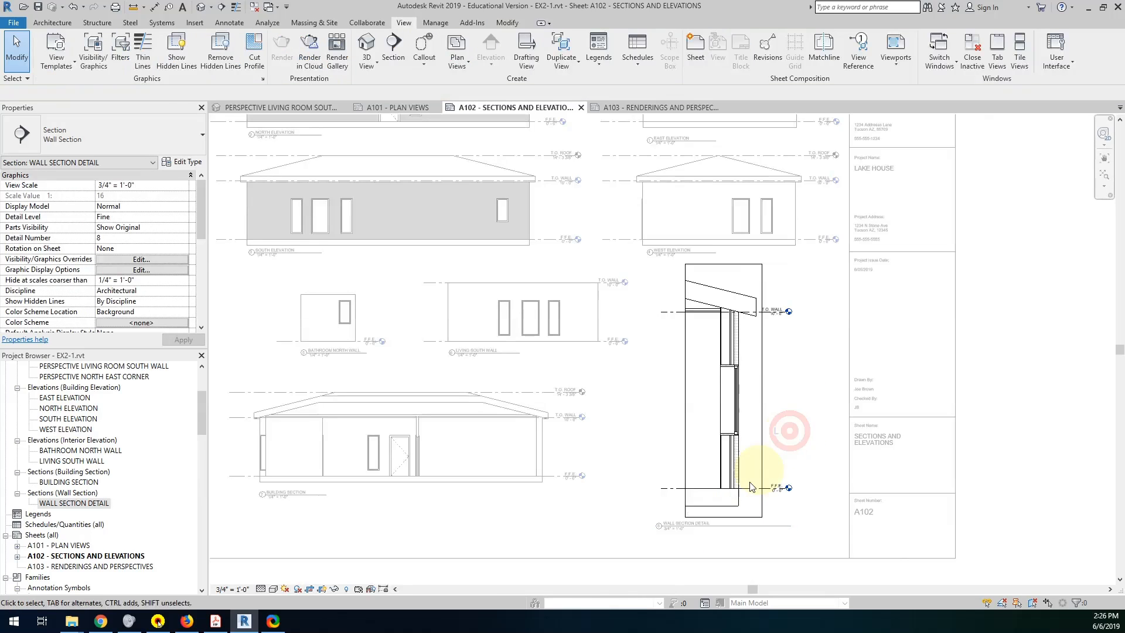
{"action": "double_click", "coordinate": [652, 535]}
Move the wall section detail title to the detail's left edge and shorten its title line to just beyond the text.
{"action": "left_click_drag", "start_coordinate": [663, 526], "coordinate": [696, 526]}
{"action": "left_click", "coordinate": [753, 456]}
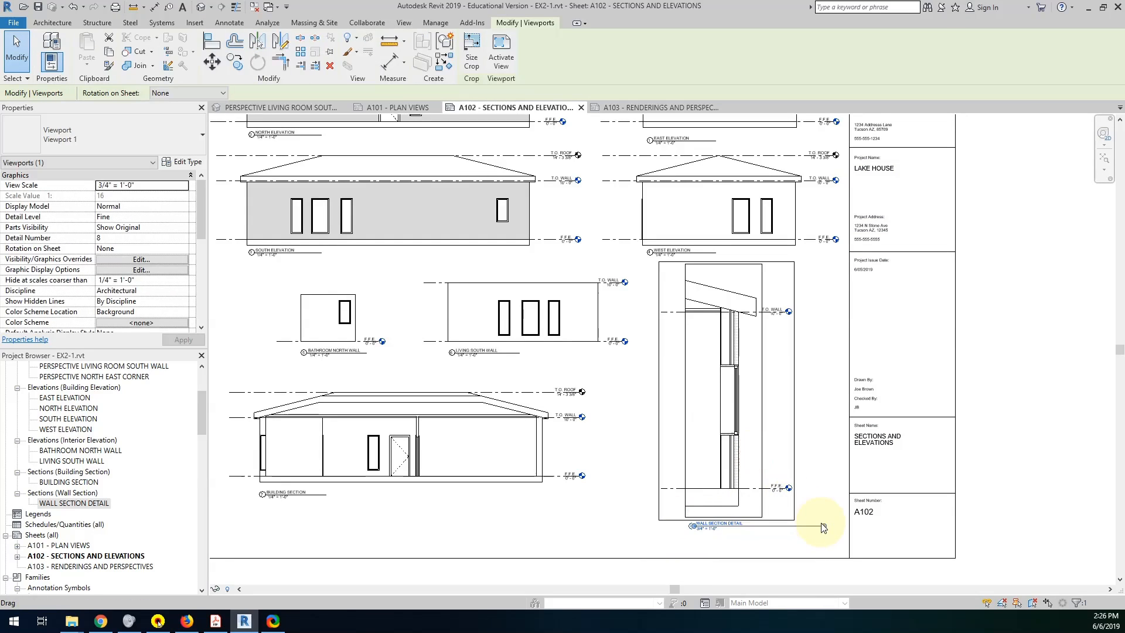
{"action": "left_click_drag", "start_coordinate": [824, 526], "coordinate": [751, 528]}
{"action": "left_click", "coordinate": [818, 407]}
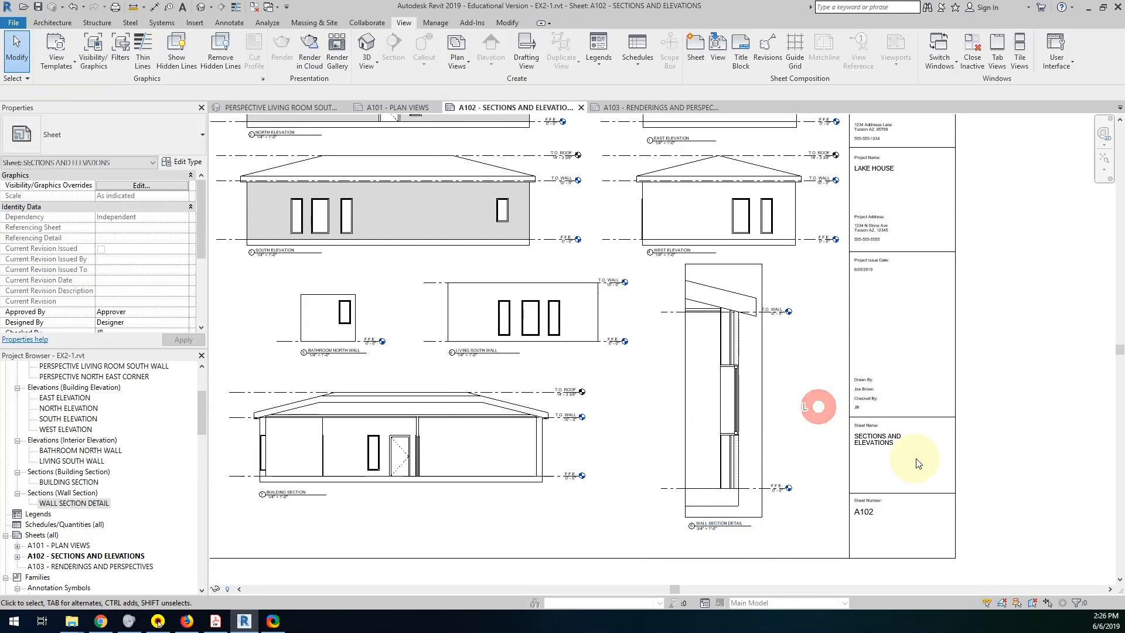
{"action": "scroll", "coordinate": [912, 479], "scroll_direction": "down", "scroll_amount": 1}
{"action": "middle_click_drag", "start_coordinate": [861, 420], "coordinate": [903, 411]}
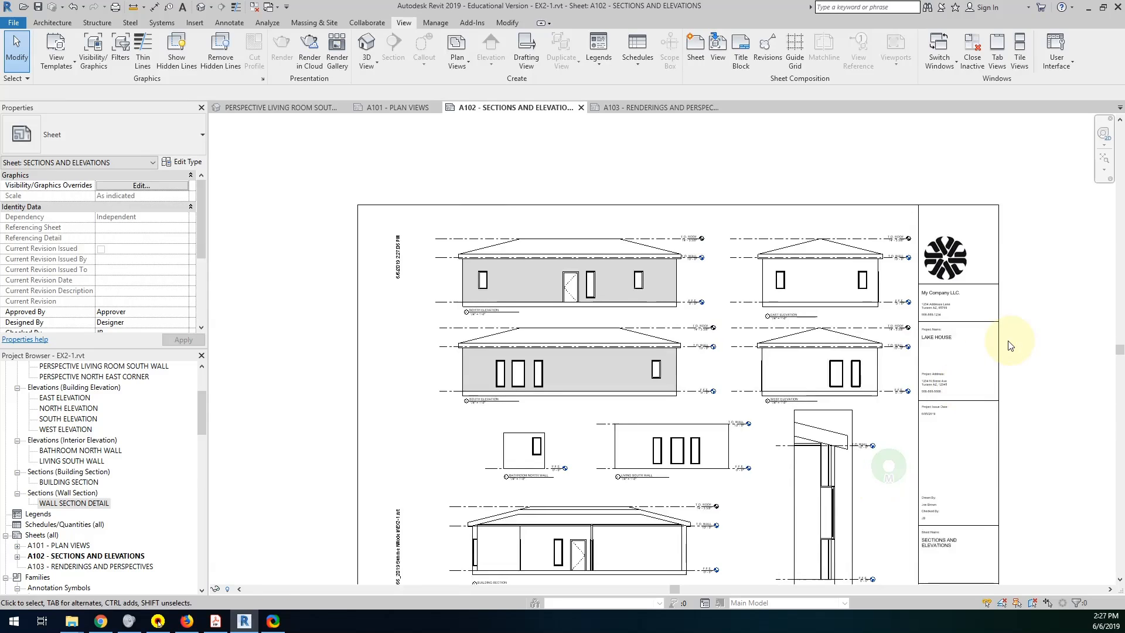
Select all eight viewports on sheet A102 and nudge them slightly up together.
{"action": "middle_click_drag", "start_coordinate": [992, 253], "coordinate": [996, 344]}
{"action": "middle_click_drag", "start_coordinate": [982, 420], "coordinate": [984, 344]}
{"action": "scroll", "coordinate": [982, 347], "scroll_direction": "down", "scroll_amount": 1}
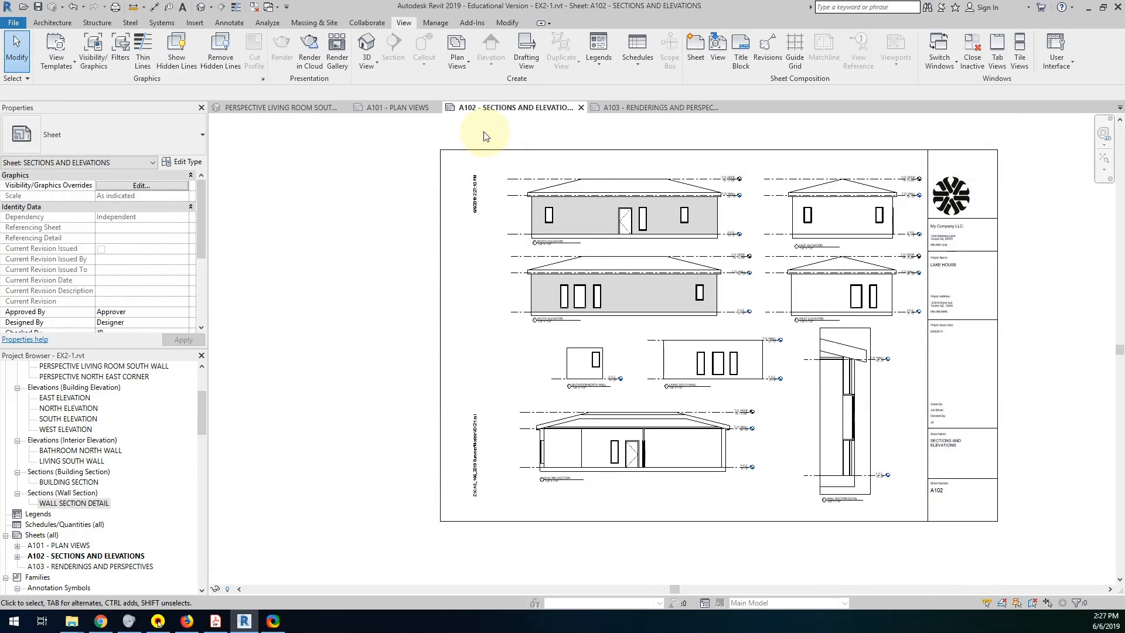
{"action": "left_click_drag", "start_coordinate": [568, 243], "coordinate": [940, 533]}
{"action": "key", "text": "Up"}
{"action": "key", "text": "Up"}
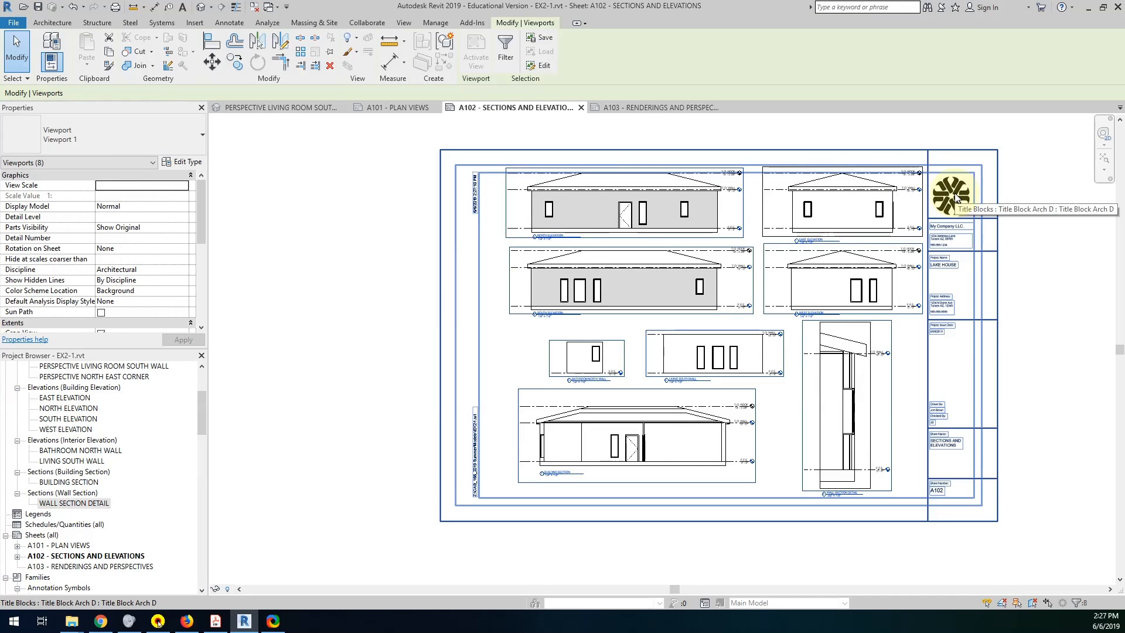
Select the north, east, south and west elevation viewports and nudge them slightly down.
{"action": "scroll", "coordinate": [799, 203], "scroll_direction": "up", "scroll_amount": 2}
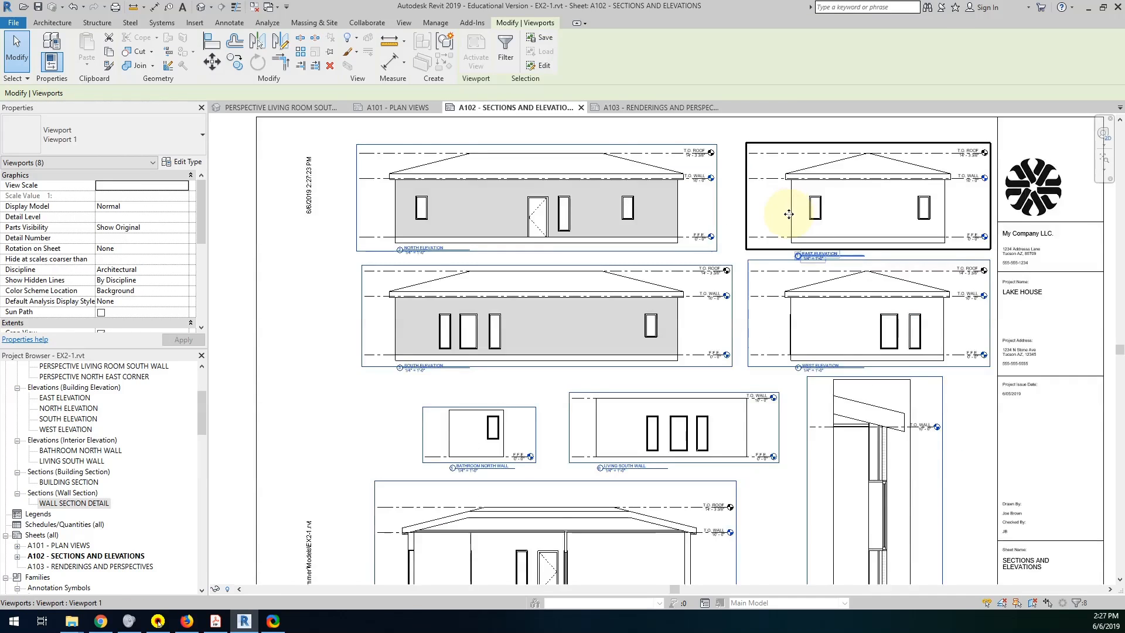
{"action": "middle_click_drag", "start_coordinate": [785, 216], "coordinate": [806, 308]}
{"action": "left_click_drag", "start_coordinate": [354, 165], "coordinate": [1042, 497]}
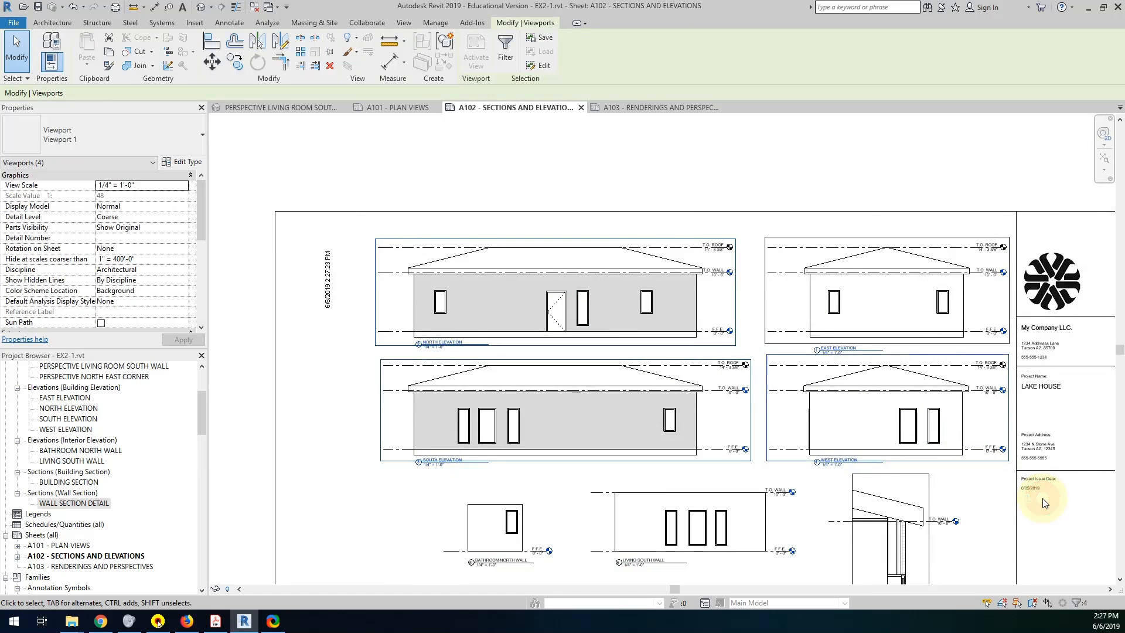
{"action": "key", "text": "Down"}
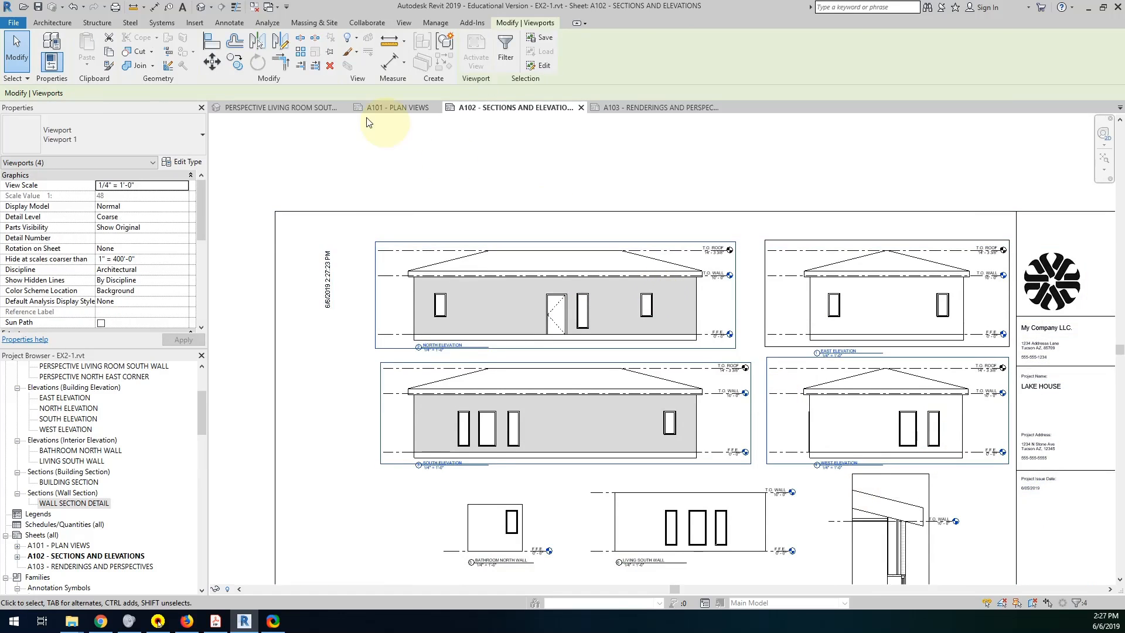
Select only the north and east elevation viewports and nudge them slightly down toward the row beneath.
{"action": "left_click_drag", "start_coordinate": [344, 160], "coordinate": [1014, 359]}
{"action": "key", "text": "Down"}
{"action": "key", "text": "Down"}
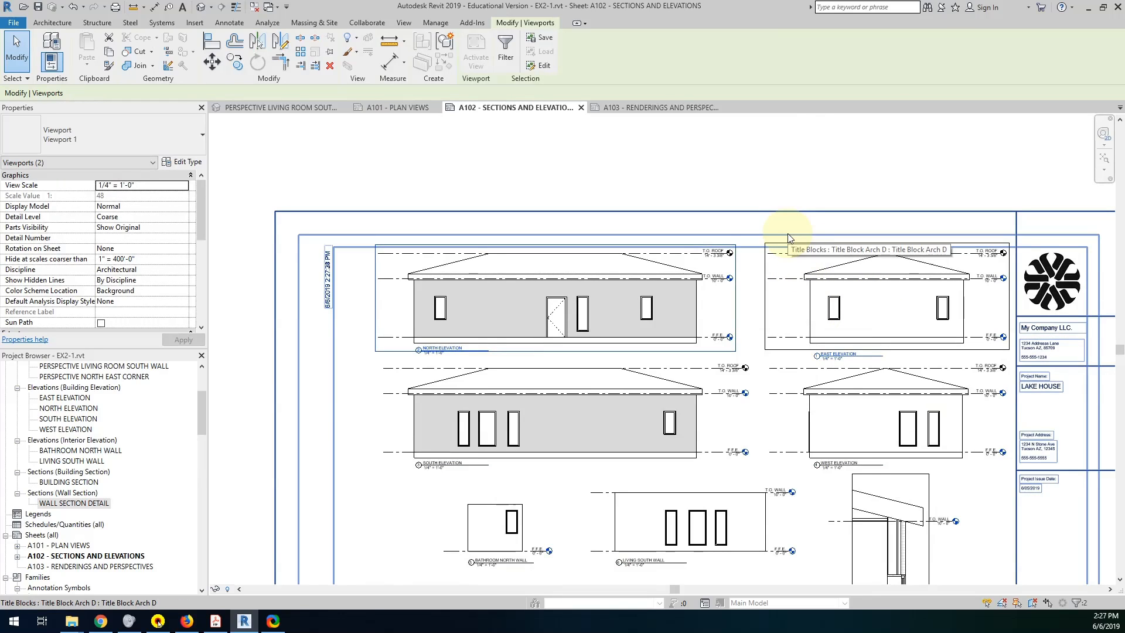
{"action": "middle_click_drag", "start_coordinate": [968, 393], "coordinate": [731, 225]}
{"action": "scroll", "coordinate": [765, 305], "scroll_direction": "down", "scroll_amount": 1}
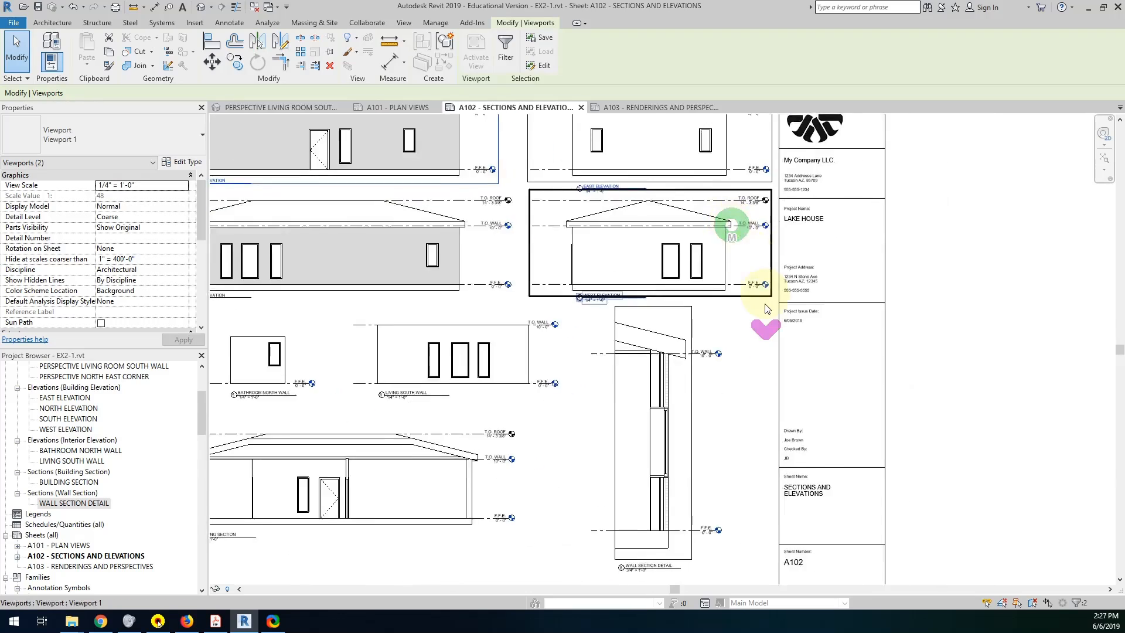
{"action": "scroll", "coordinate": [765, 316], "scroll_direction": "down", "scroll_amount": 2}
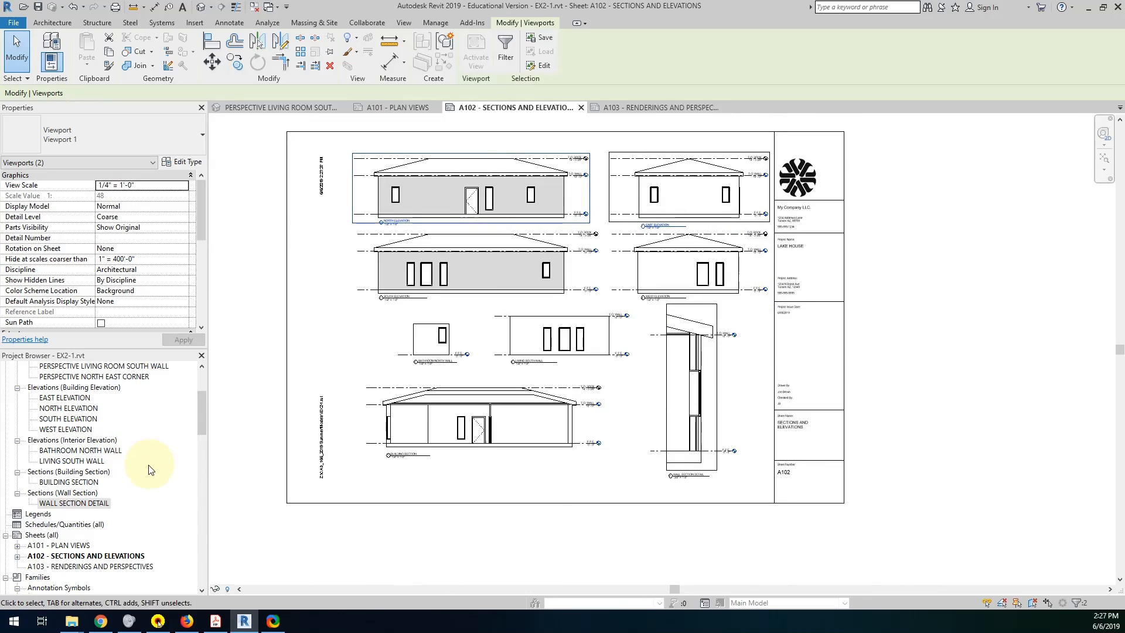
Open sheet A103 - RENDERINGS AND PERSPECTIVES and place the ISO METRIC VIEW in its lower middle.
{"action": "double_click", "coordinate": [72, 566]}
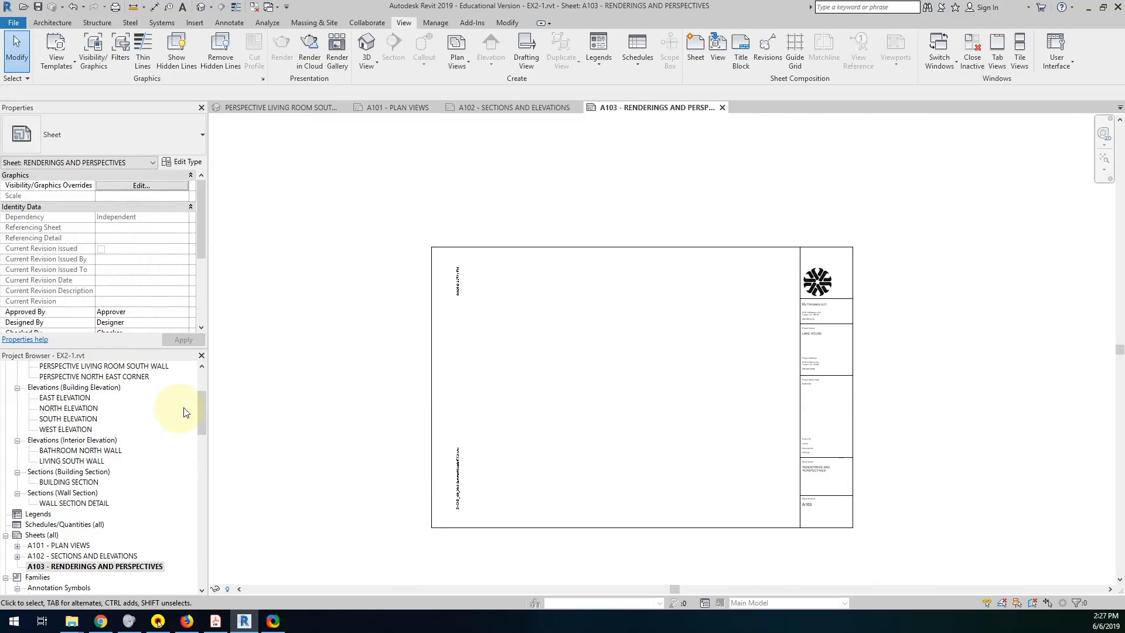
{"action": "left_click_drag", "start_coordinate": [201, 409], "coordinate": [192, 371]}
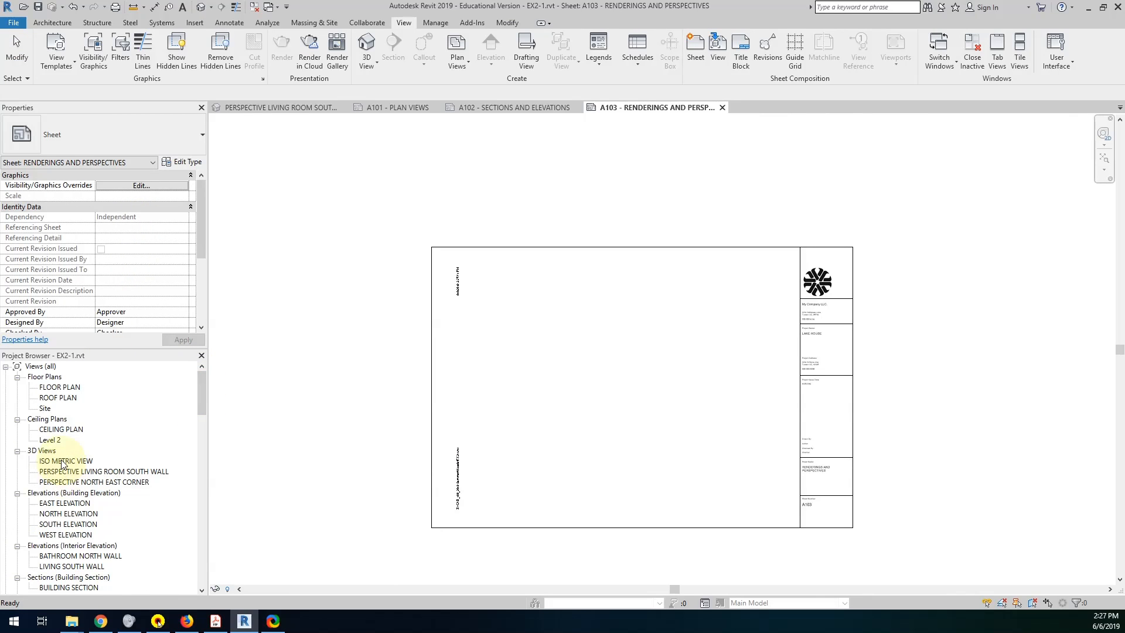
{"action": "left_click_drag", "start_coordinate": [63, 462], "coordinate": [411, 496]}
{"action": "left_click_drag", "start_coordinate": [628, 481], "coordinate": [628, 481]}
{"action": "left_click", "coordinate": [632, 458]}
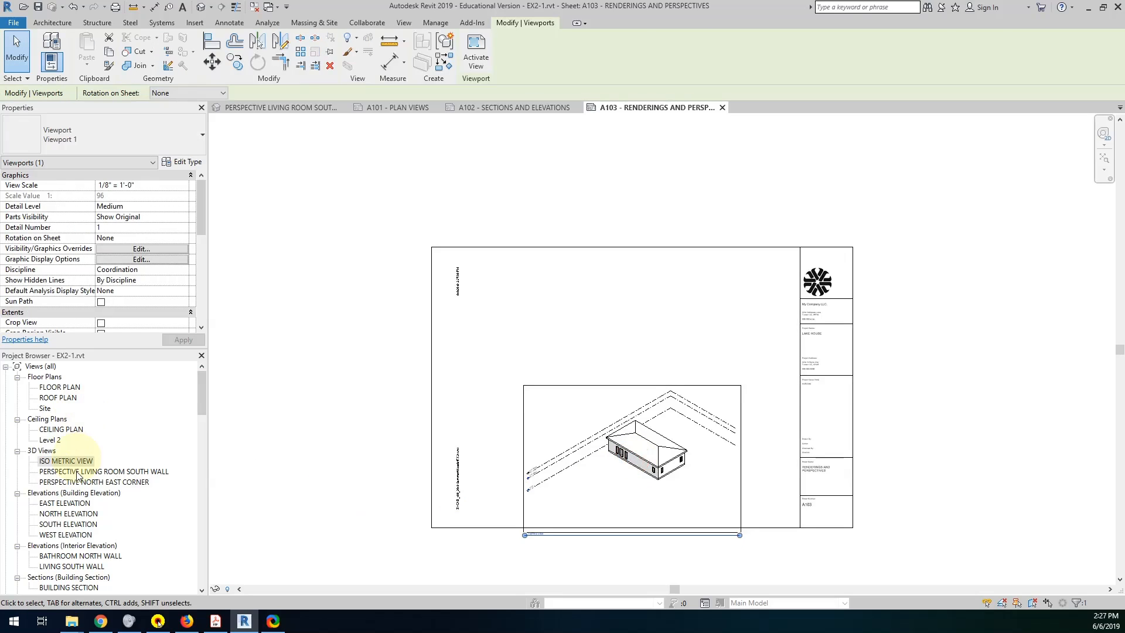
Place PERSPECTIVE LIVING ROOM SOUTH WALL at the sheet's upper left and PERSPECTIVE NORTH EAST CORNER at its upper right.
{"action": "left_click_drag", "start_coordinate": [79, 472], "coordinate": [543, 339]}
{"action": "left_click", "coordinate": [543, 338]}
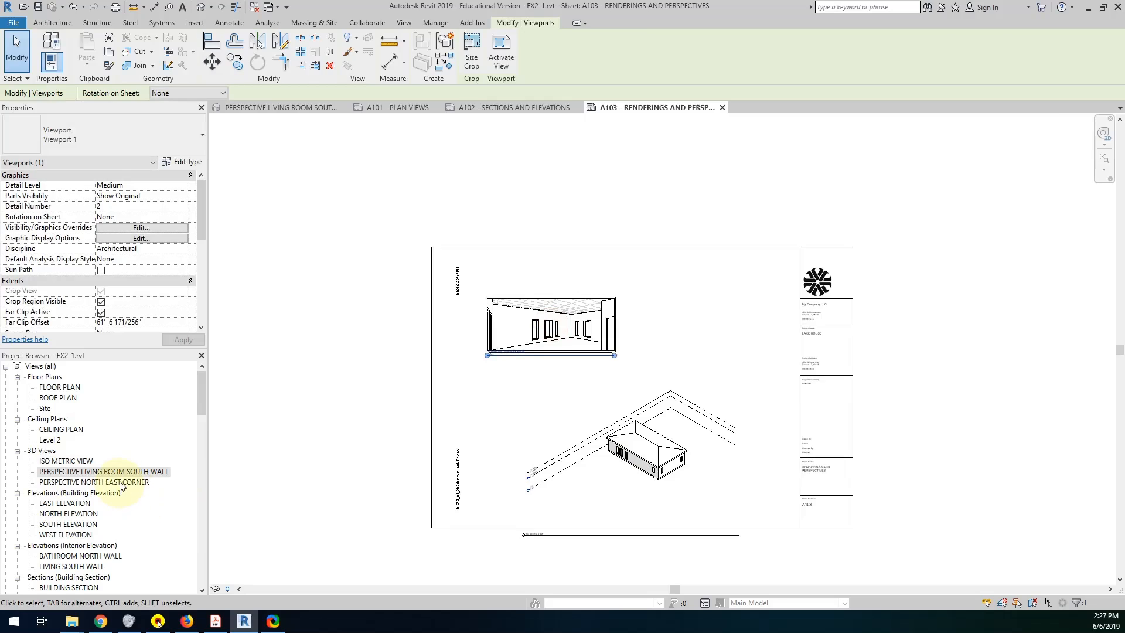
{"action": "left_click_drag", "start_coordinate": [122, 485], "coordinate": [693, 344]}
{"action": "left_click", "coordinate": [705, 331]}
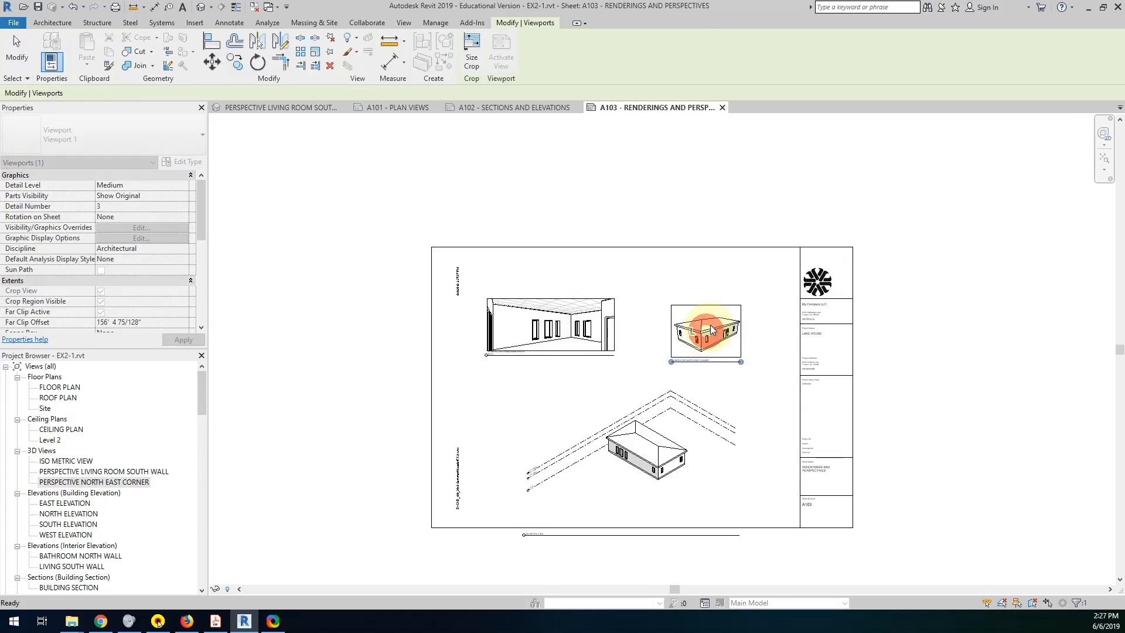
Activate the north east corner perspective, set its visual style to Realistic, save the project and deactivate the view.
{"action": "scroll", "coordinate": [706, 347], "scroll_direction": "up", "scroll_amount": 3}
{"action": "scroll", "coordinate": [714, 387], "scroll_direction": "up", "scroll_amount": 2}
{"action": "middle_click_drag", "start_coordinate": [619, 369], "coordinate": [688, 324]}
{"action": "scroll", "coordinate": [530, 420], "scroll_direction": "up", "scroll_amount": 1}
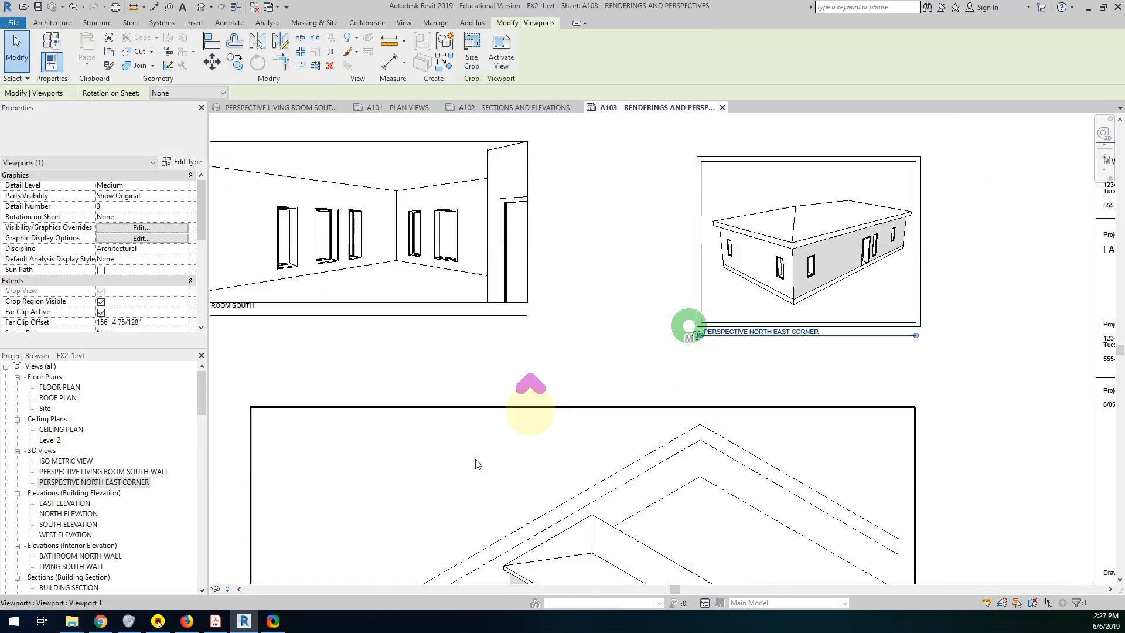
{"action": "double_click", "coordinate": [732, 293]}
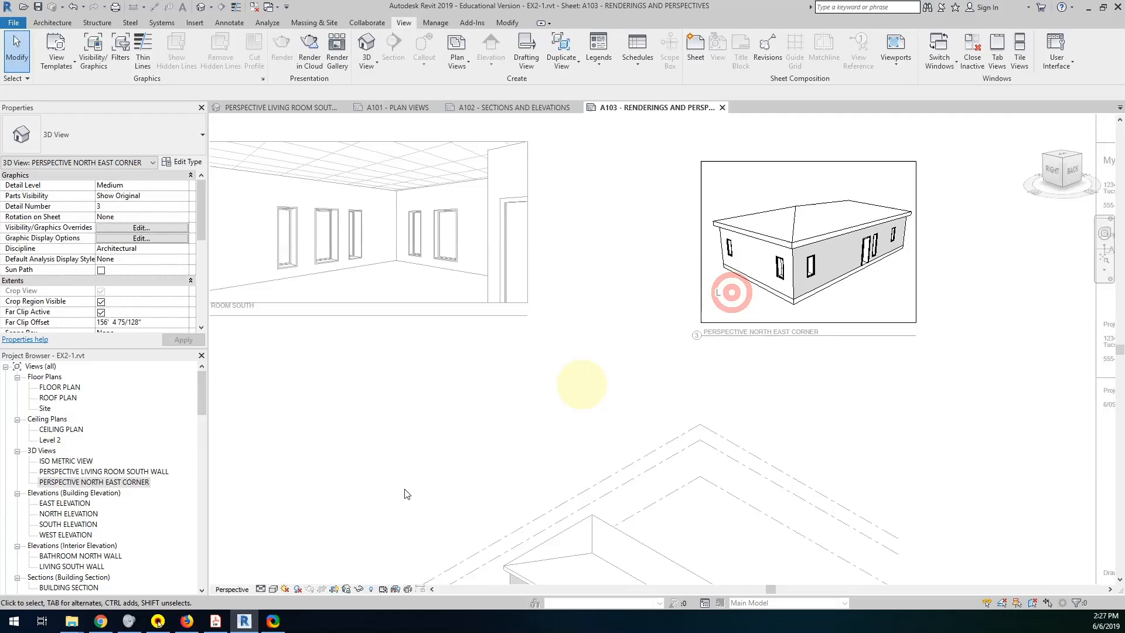
{"action": "left_click", "coordinate": [274, 590]}
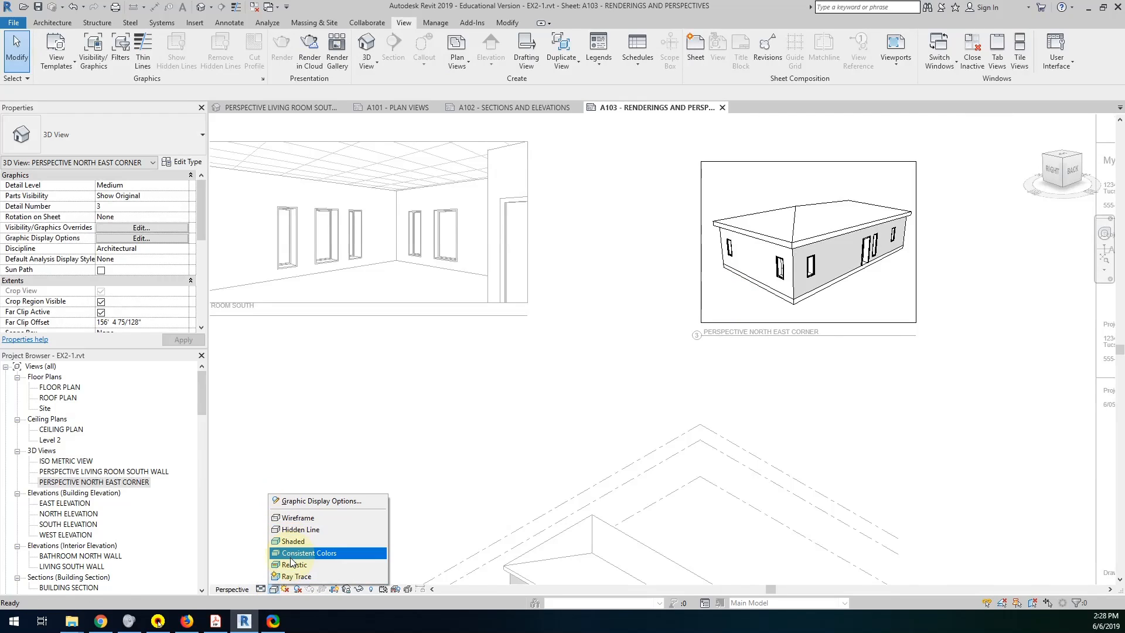
{"action": "left_click", "coordinate": [292, 565]}
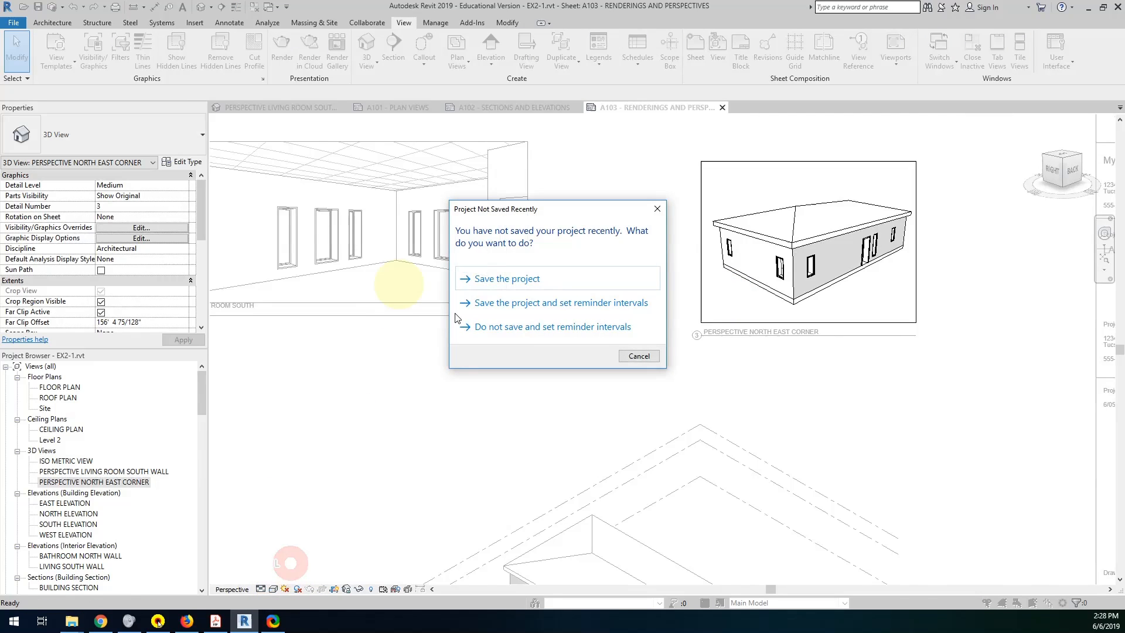
{"action": "left_click", "coordinate": [512, 283]}
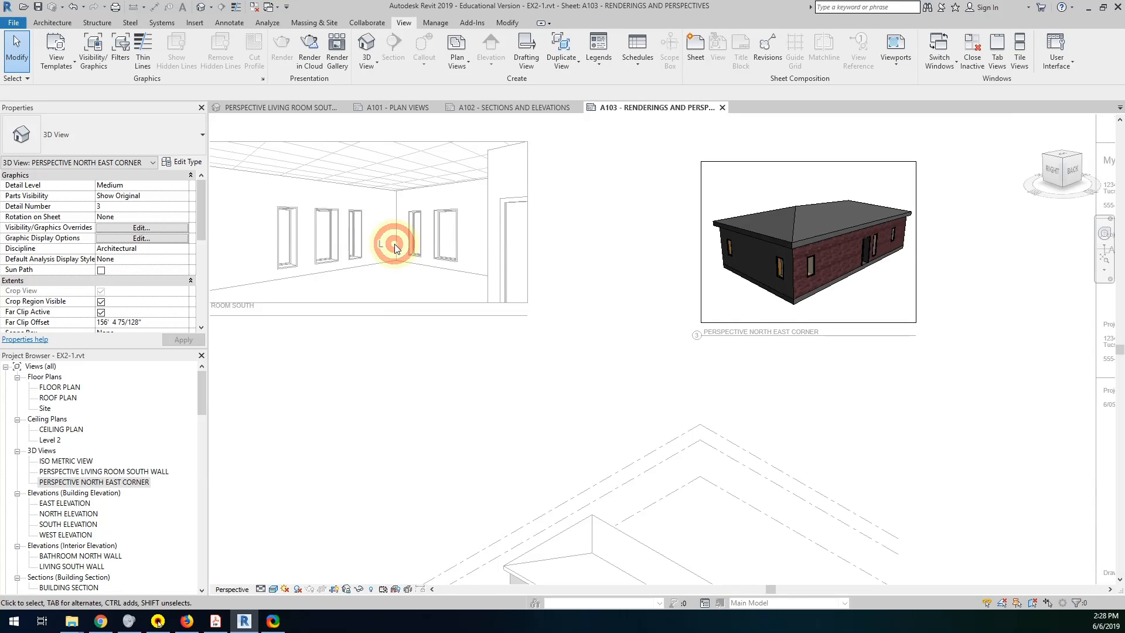
{"action": "double_click", "coordinate": [395, 249]}
Activate the living room south wall perspective, set its visual style to Realistic and deactivate the view.
{"action": "double_click", "coordinate": [346, 286]}
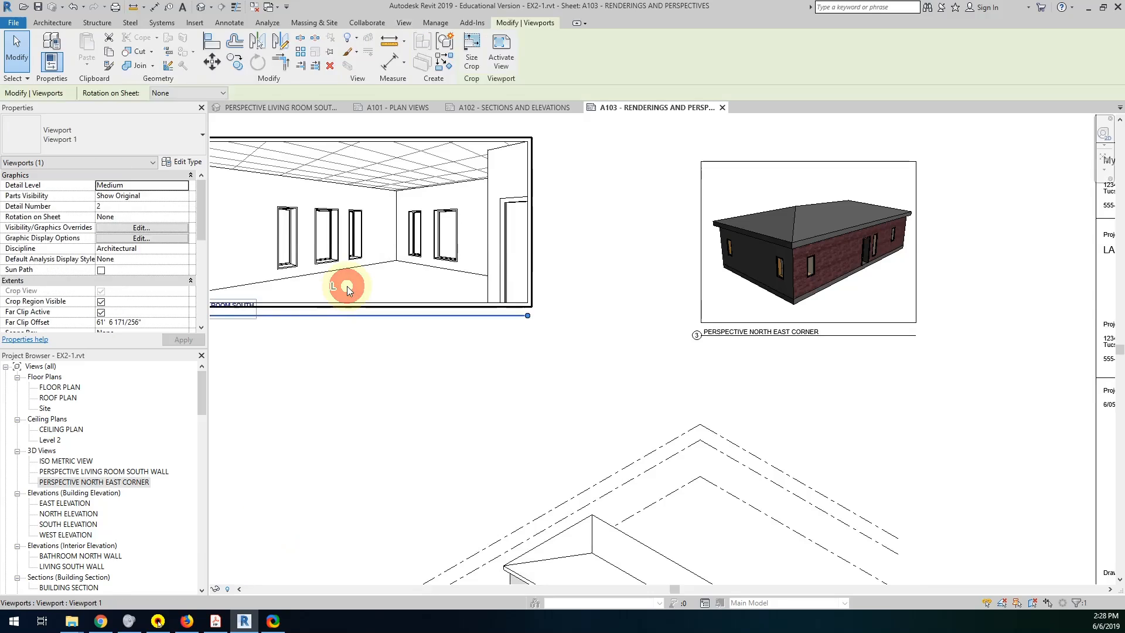
{"action": "left_click", "coordinate": [279, 564]}
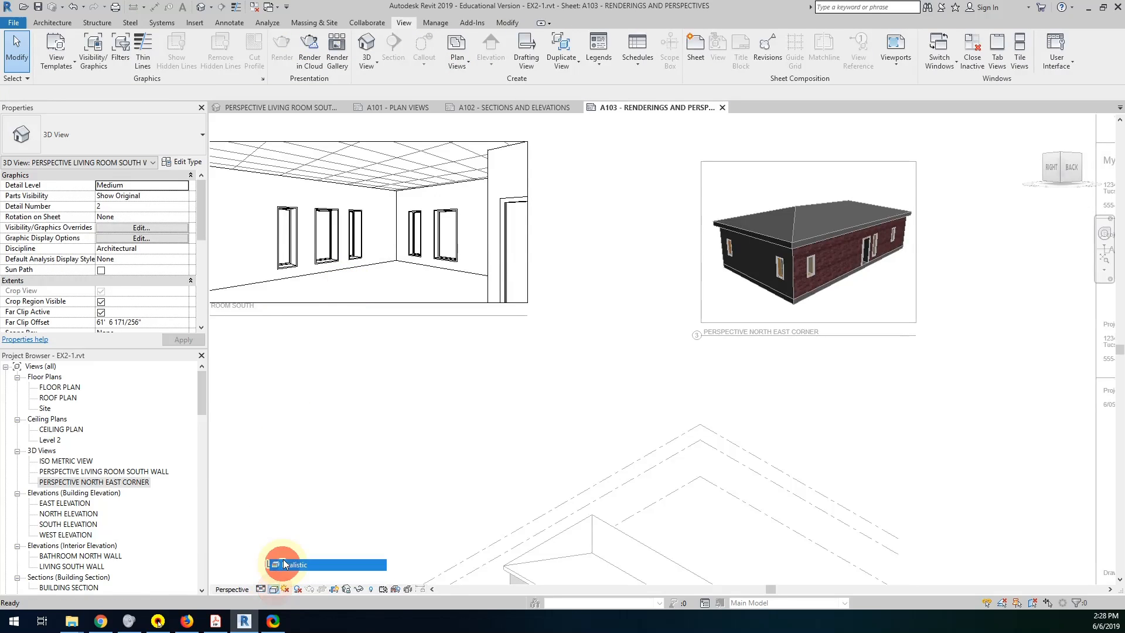
{"action": "scroll", "coordinate": [509, 372], "scroll_direction": "down", "scroll_amount": 2}
{"action": "middle_click_drag", "start_coordinate": [516, 372], "coordinate": [577, 400]}
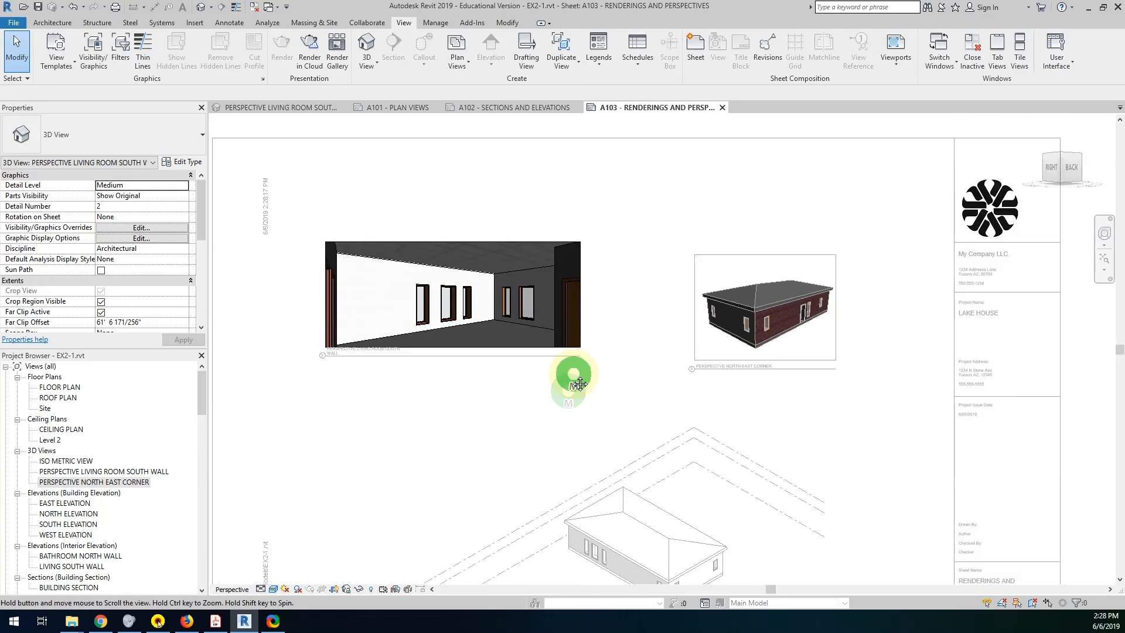
{"action": "scroll", "coordinate": [559, 375], "scroll_direction": "down", "scroll_amount": 1}
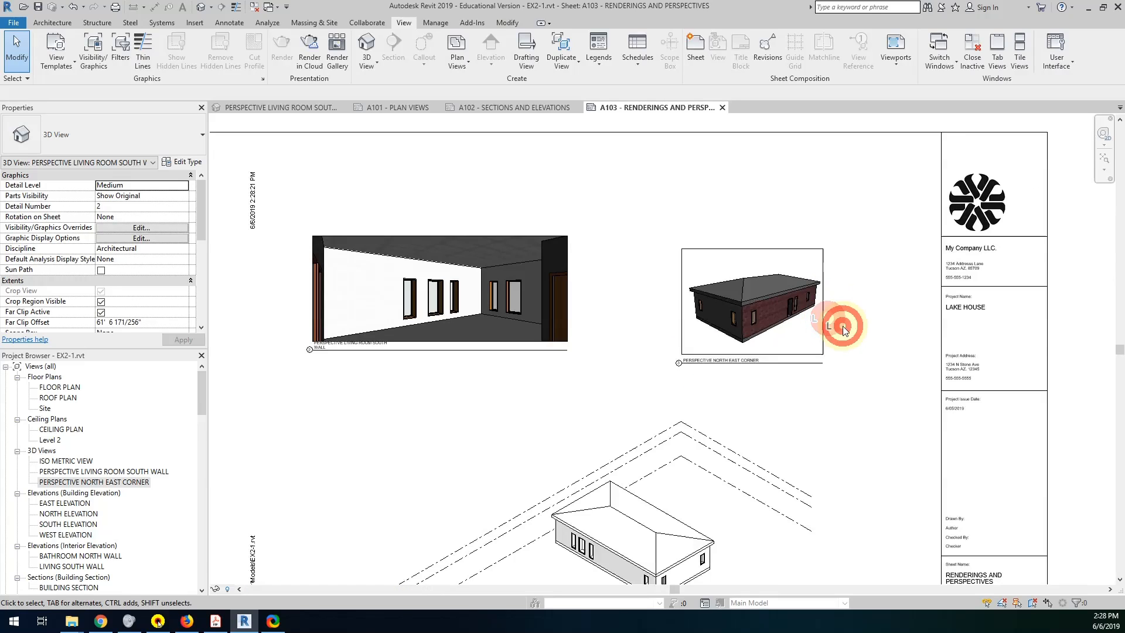
Move the north east corner viewport slightly up and scale its crop region to 12" wide with locked proportions.
{"action": "left_click", "coordinate": [825, 309]}
{"action": "left_click_drag", "start_coordinate": [823, 307], "coordinate": [821, 308]}
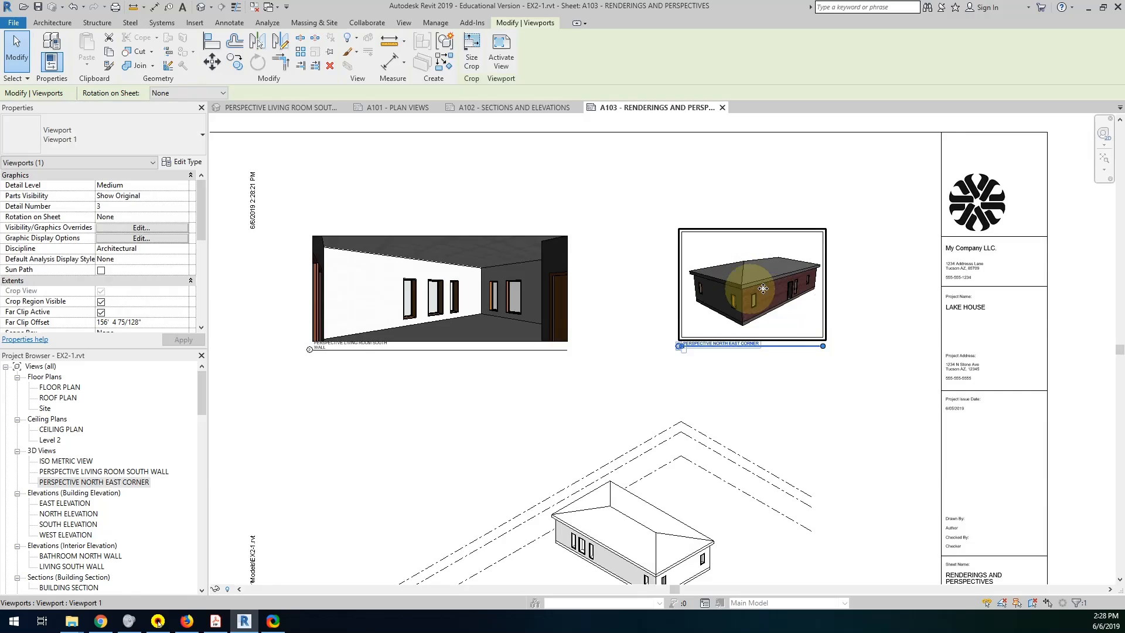
{"action": "left_click", "coordinate": [472, 59]}
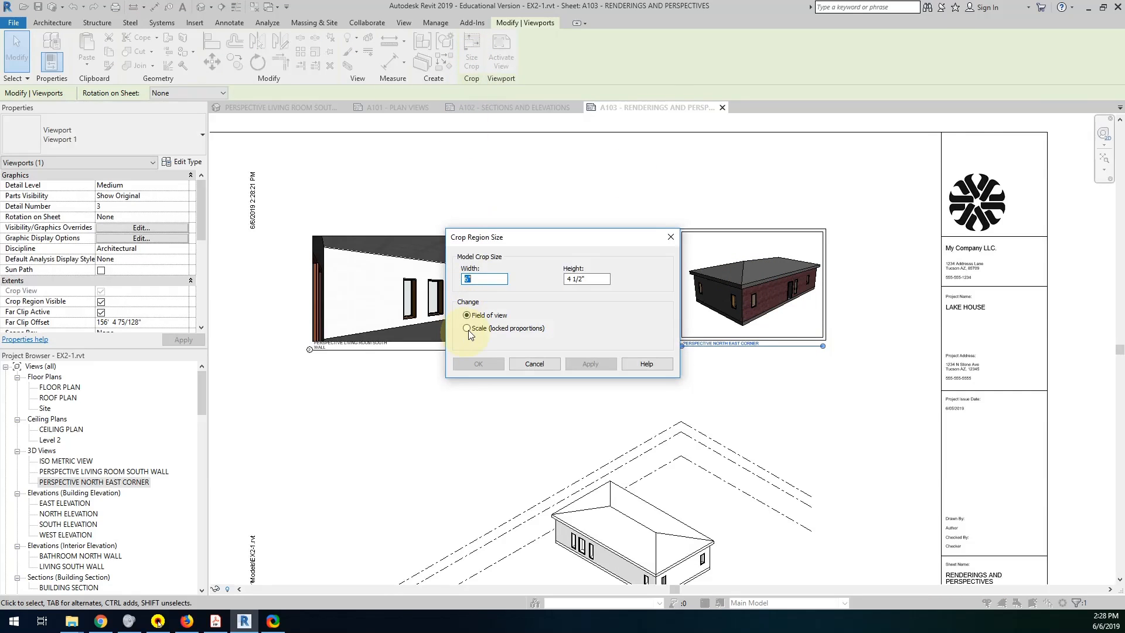
{"action": "left_click", "coordinate": [468, 330]}
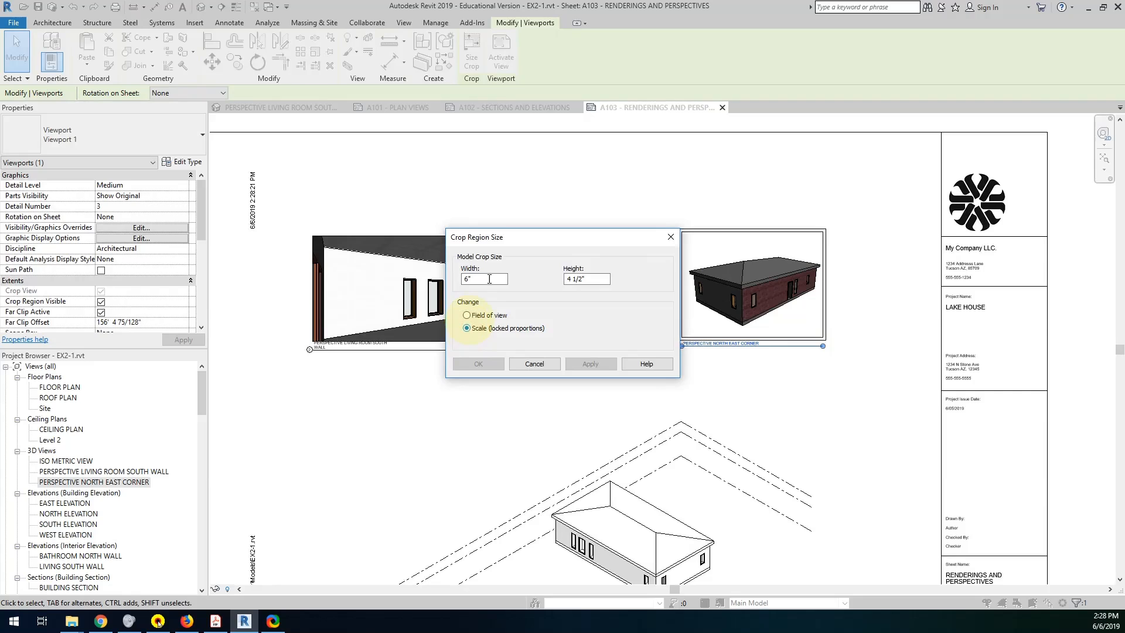
{"action": "left_click_drag", "start_coordinate": [497, 276], "coordinate": [408, 273]}
{"action": "type", "text": "12"}
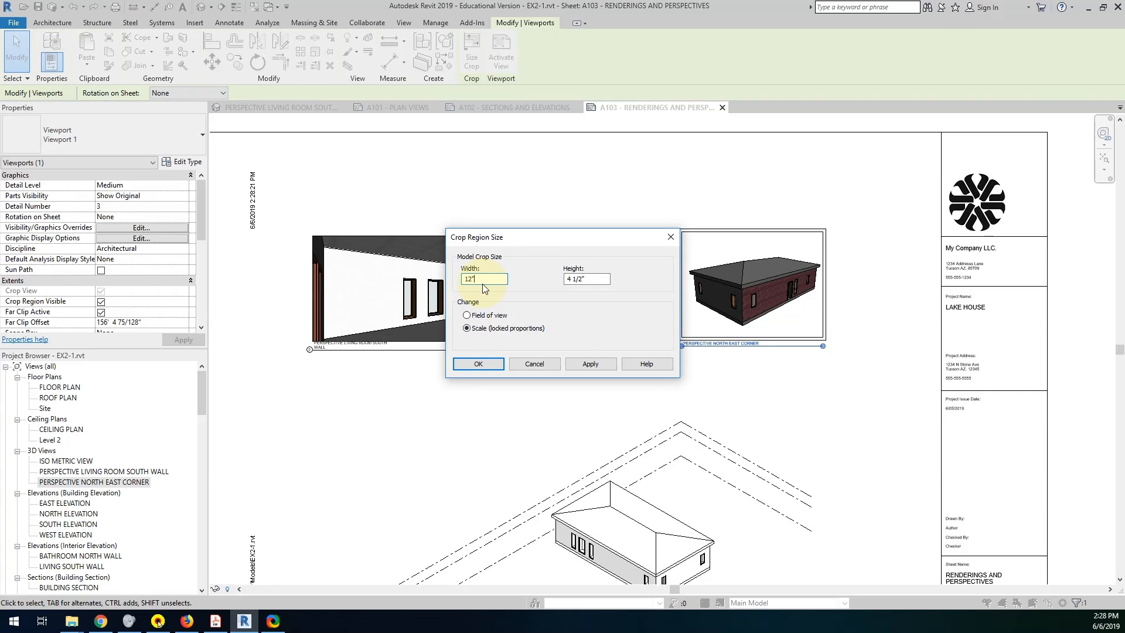
{"action": "left_click", "coordinate": [590, 364]}
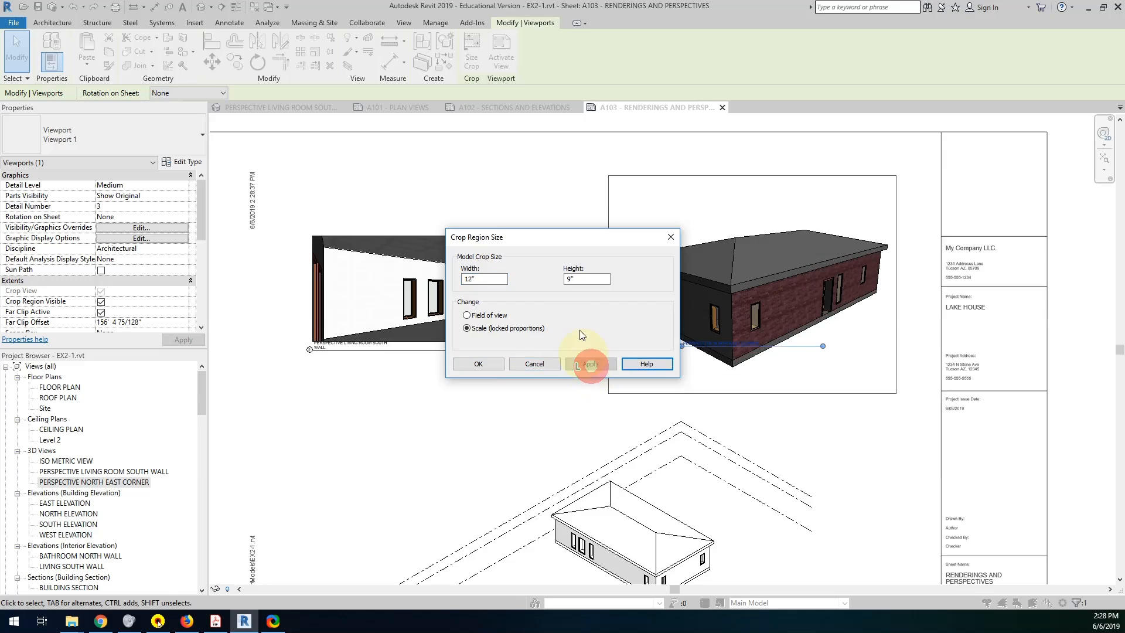
{"action": "left_click_drag", "start_coordinate": [560, 239], "coordinate": [450, 202]}
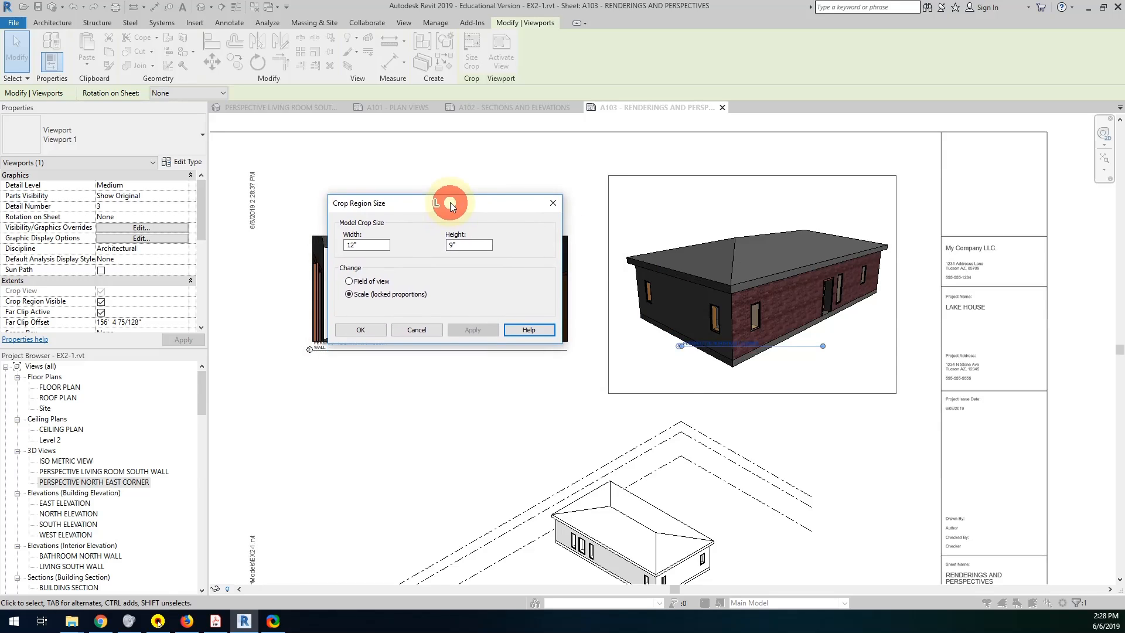
{"action": "left_click", "coordinate": [363, 335]}
Scale the living room perspective's crop region to a height of 6" with locked proportions.
{"action": "left_click", "coordinate": [494, 237]}
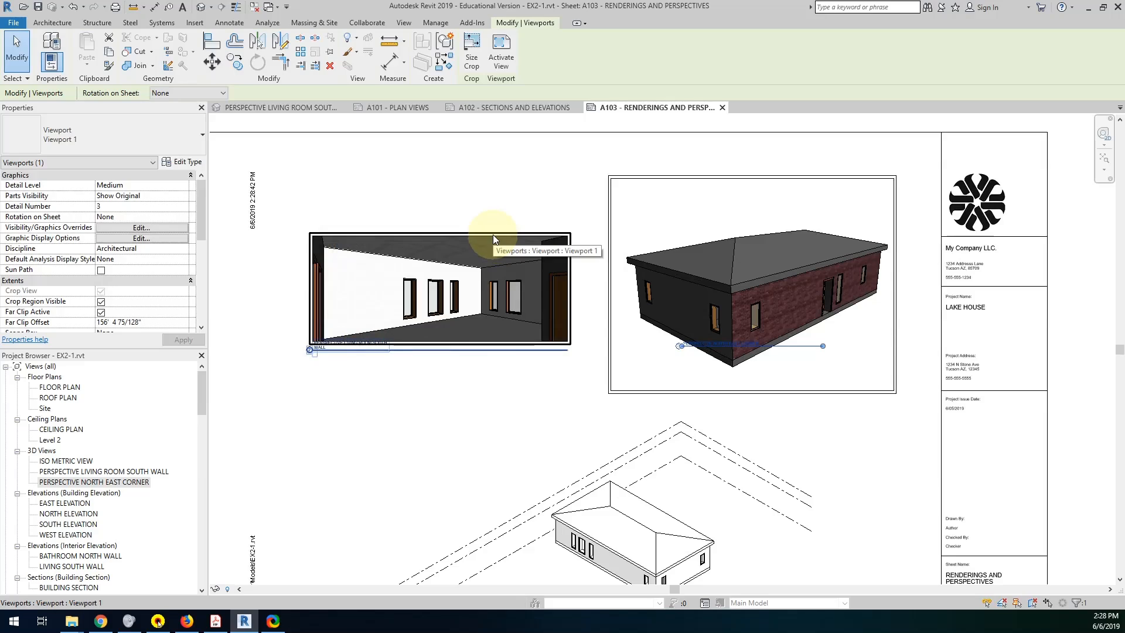
{"action": "left_click", "coordinate": [471, 46]}
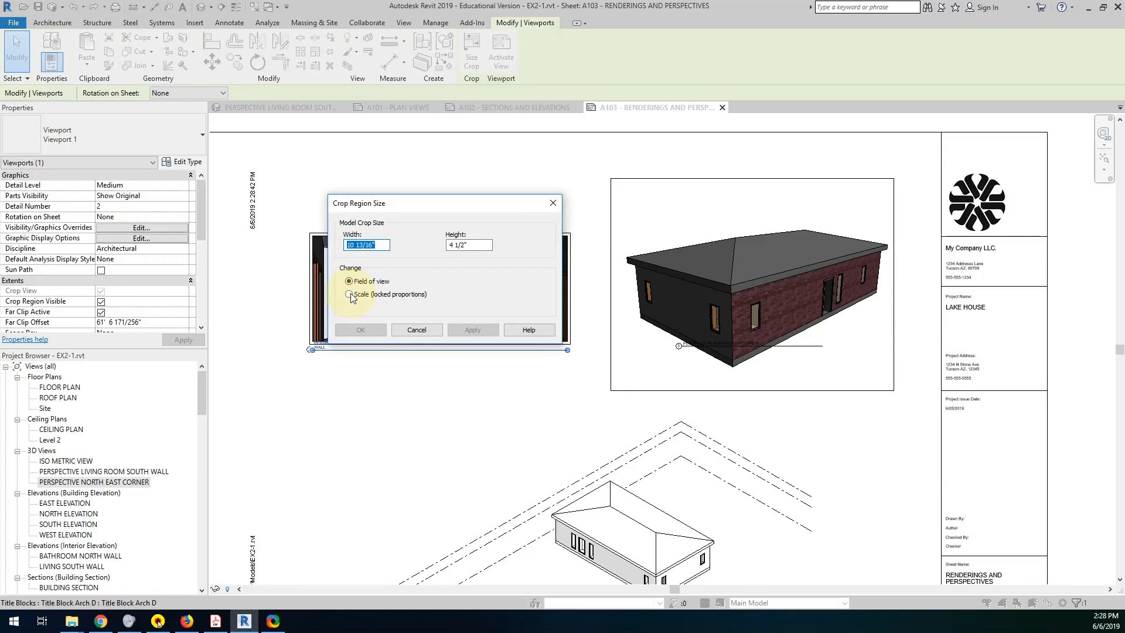
{"action": "left_click", "coordinate": [350, 294]}
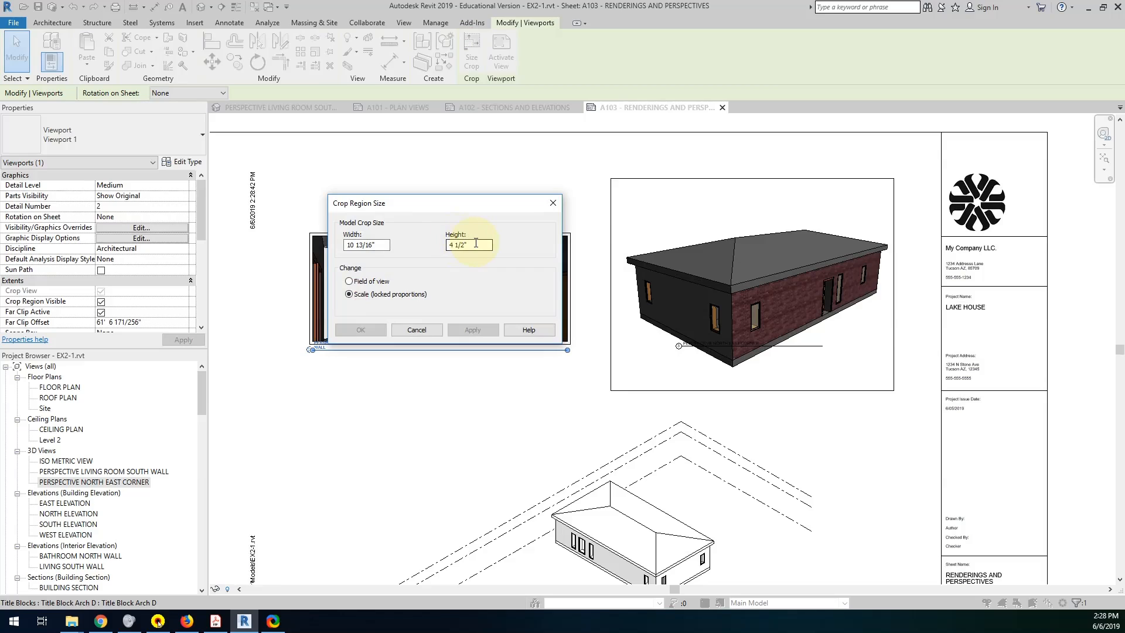
{"action": "left_click", "coordinate": [475, 245]}
{"action": "left_click_drag", "start_coordinate": [476, 245], "coordinate": [415, 249]}
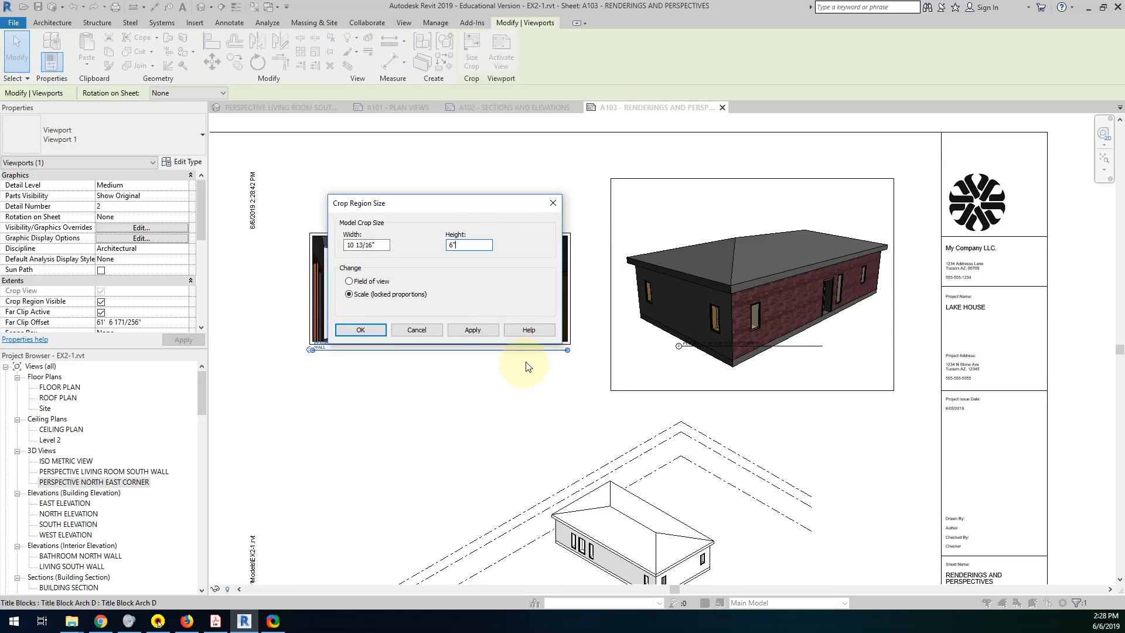
{"action": "left_click", "coordinate": [489, 331]}
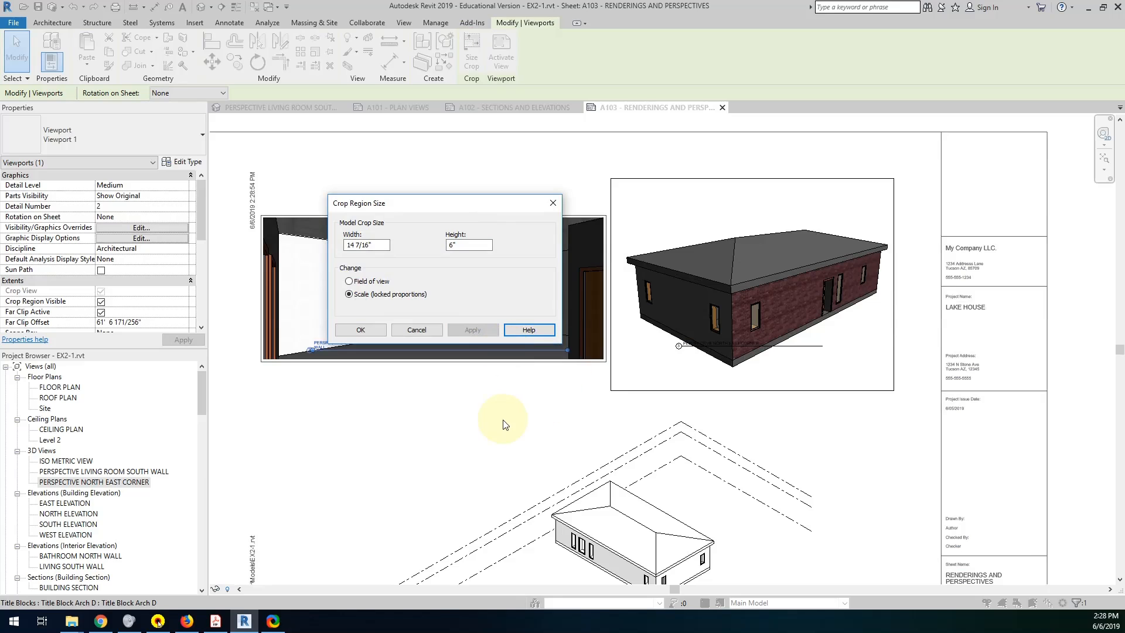
{"action": "left_click", "coordinate": [361, 330]}
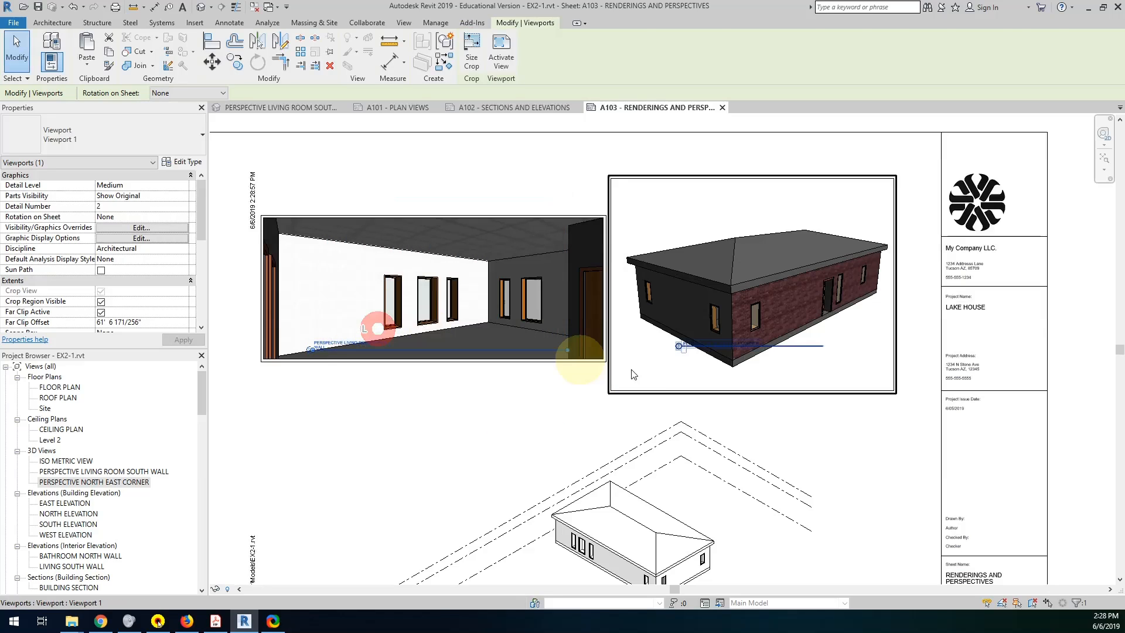
Move the north east corner viewport right toward the title block and the living room viewport slightly right and up.
{"action": "left_click_drag", "start_coordinate": [744, 178], "coordinate": [780, 169]}
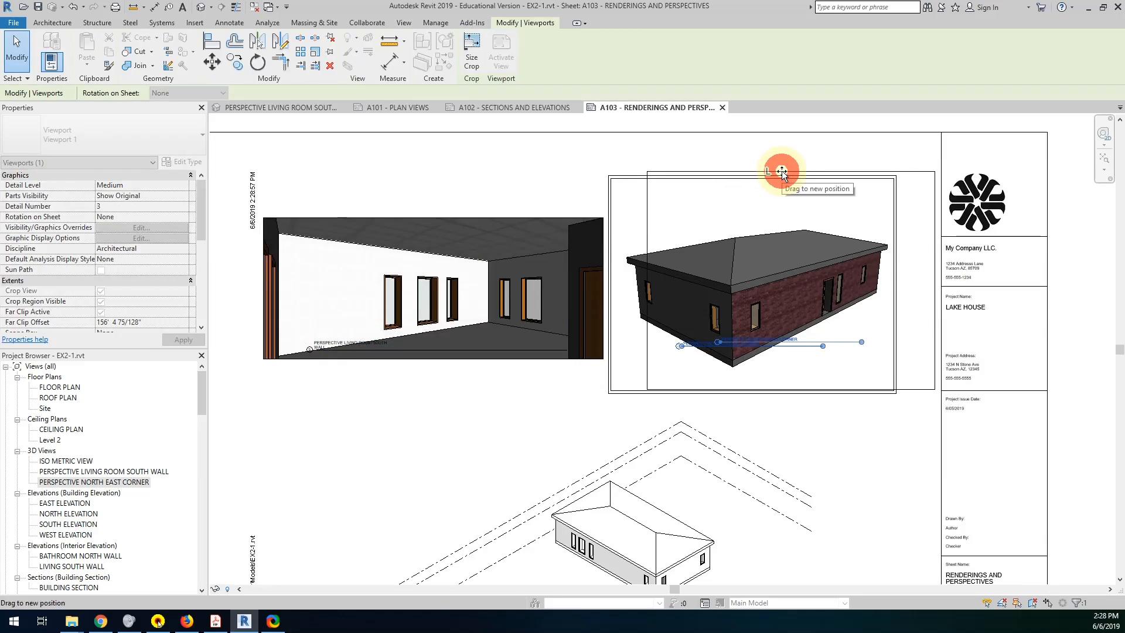
{"action": "left_click_drag", "start_coordinate": [546, 212], "coordinate": [572, 201]}
{"action": "left_click", "coordinate": [515, 427]}
Move the view titles of the north east corner and living room south wall perspectives down below their images, roughly level.
{"action": "left_click_drag", "start_coordinate": [716, 345], "coordinate": [716, 377]}
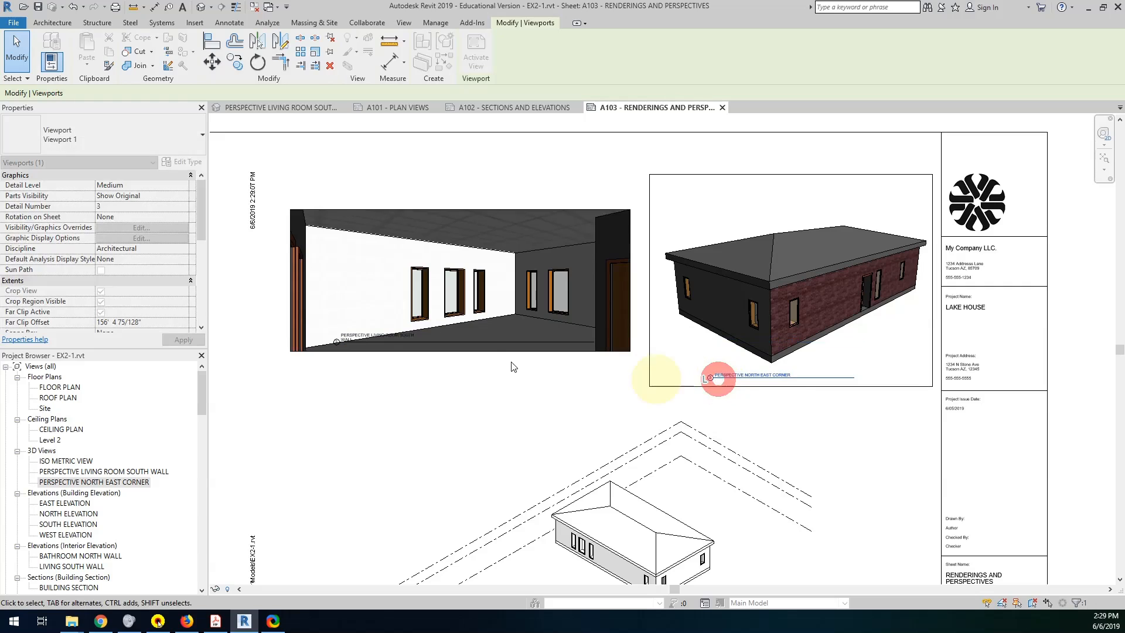
{"action": "left_click_drag", "start_coordinate": [390, 342], "coordinate": [382, 370]}
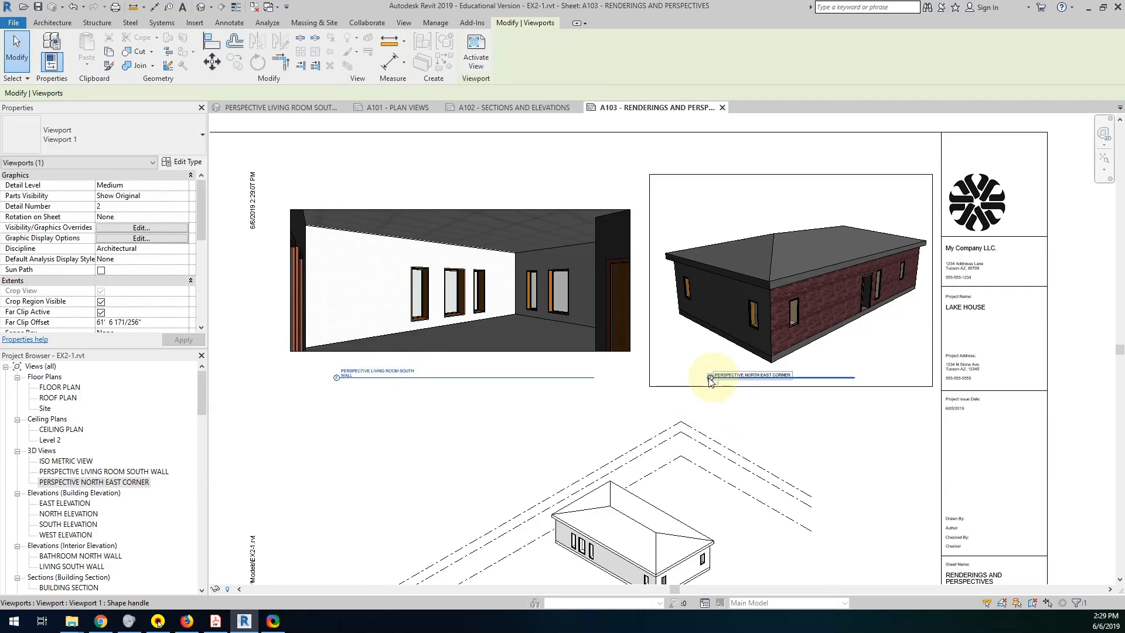
Activate the isometric view on the sheet and hide the Levels category in it.
{"action": "middle_click_drag", "start_coordinate": [623, 419], "coordinate": [613, 253]}
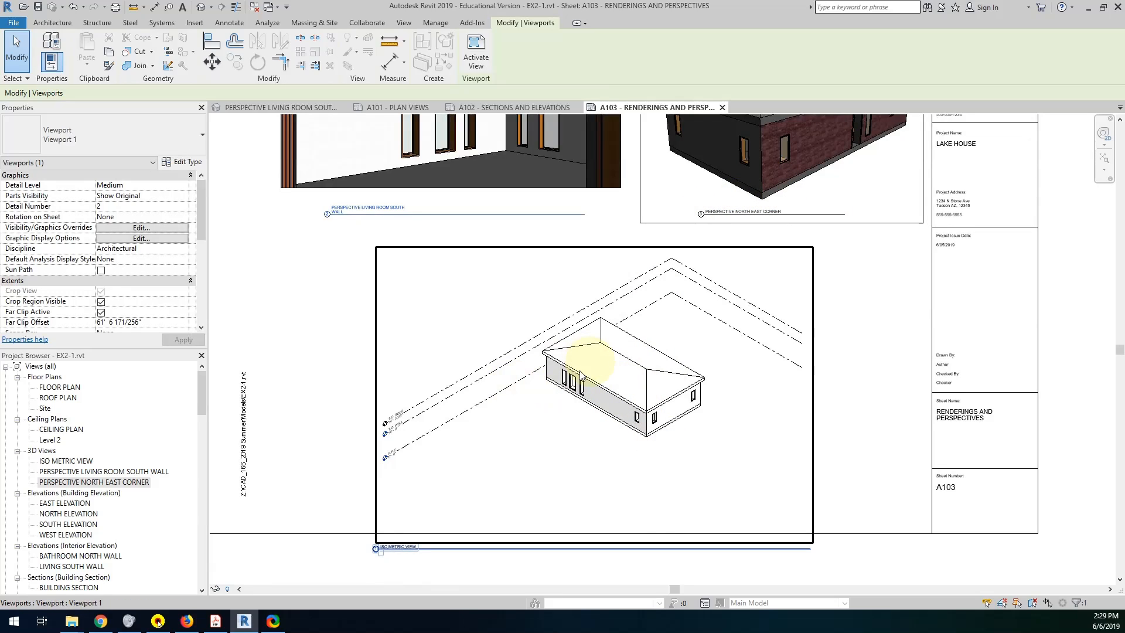
{"action": "double_click", "coordinate": [492, 378]}
{"action": "left_click", "coordinate": [492, 379]}
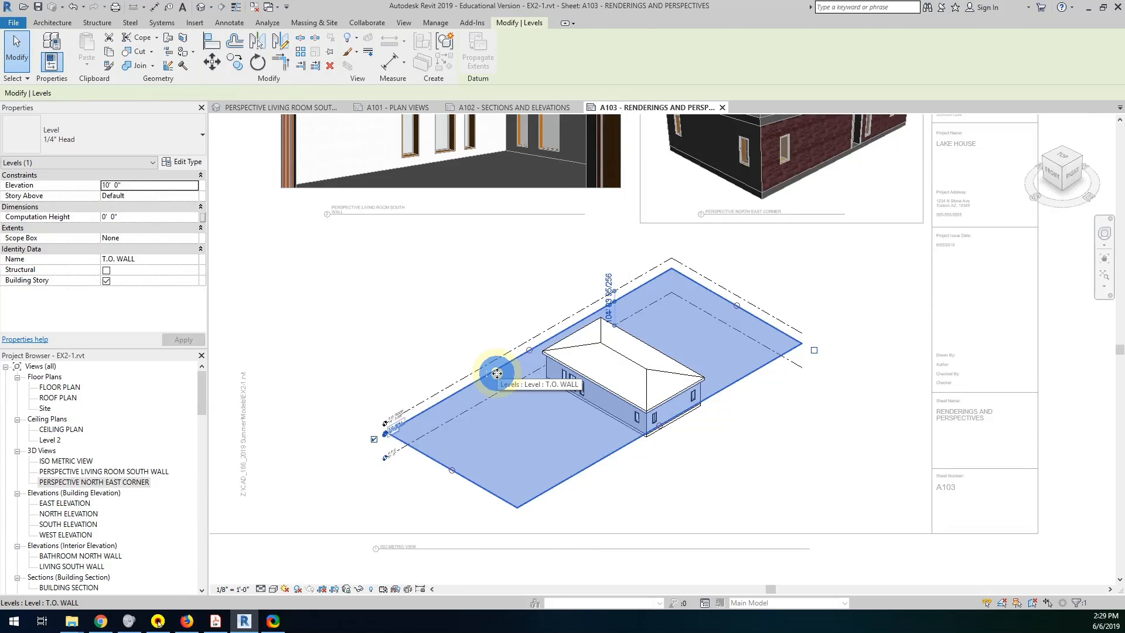
{"action": "right_click", "coordinate": [498, 374]}
{"action": "mouse_move", "coordinate": [565, 121]}
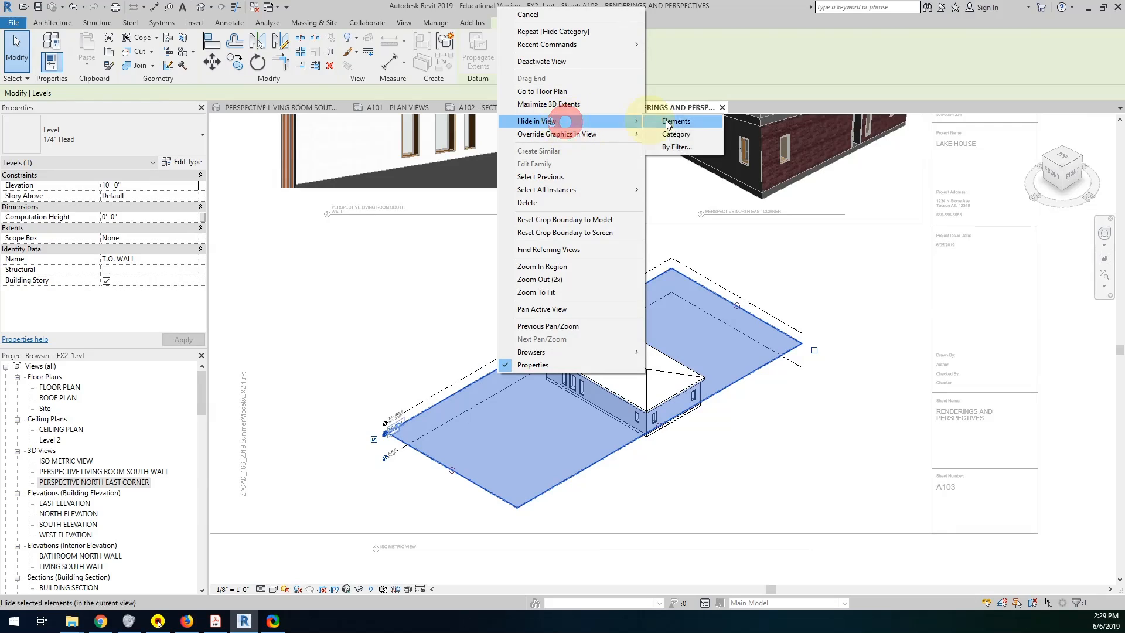
{"action": "left_click", "coordinate": [676, 134]}
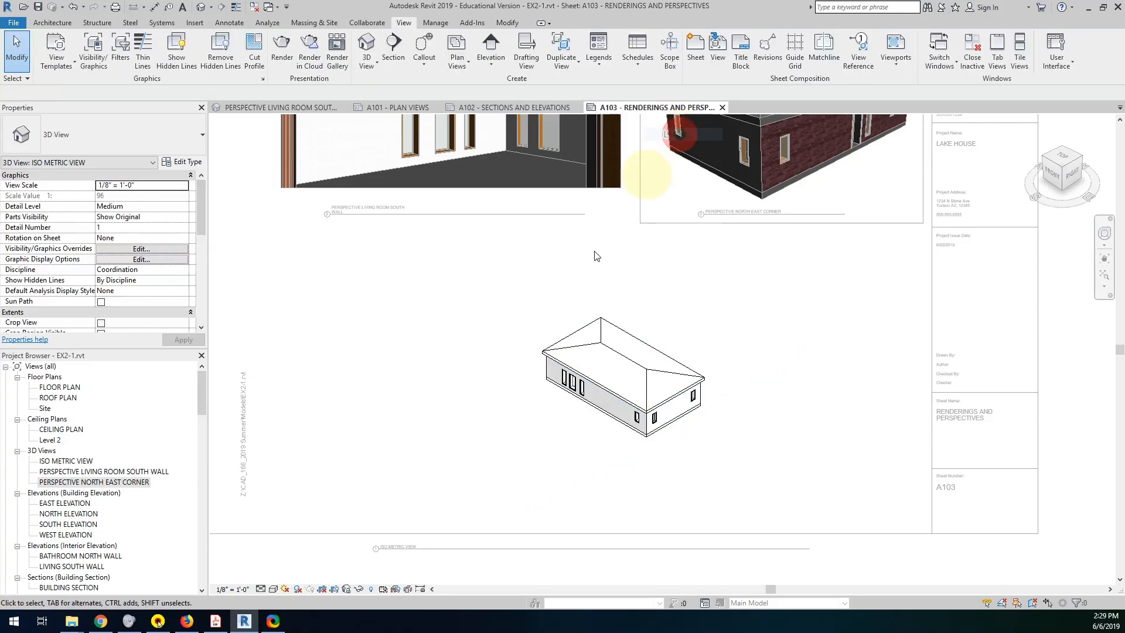
Hide the whole roof category in the active isometric view.
{"action": "left_click", "coordinate": [644, 366]}
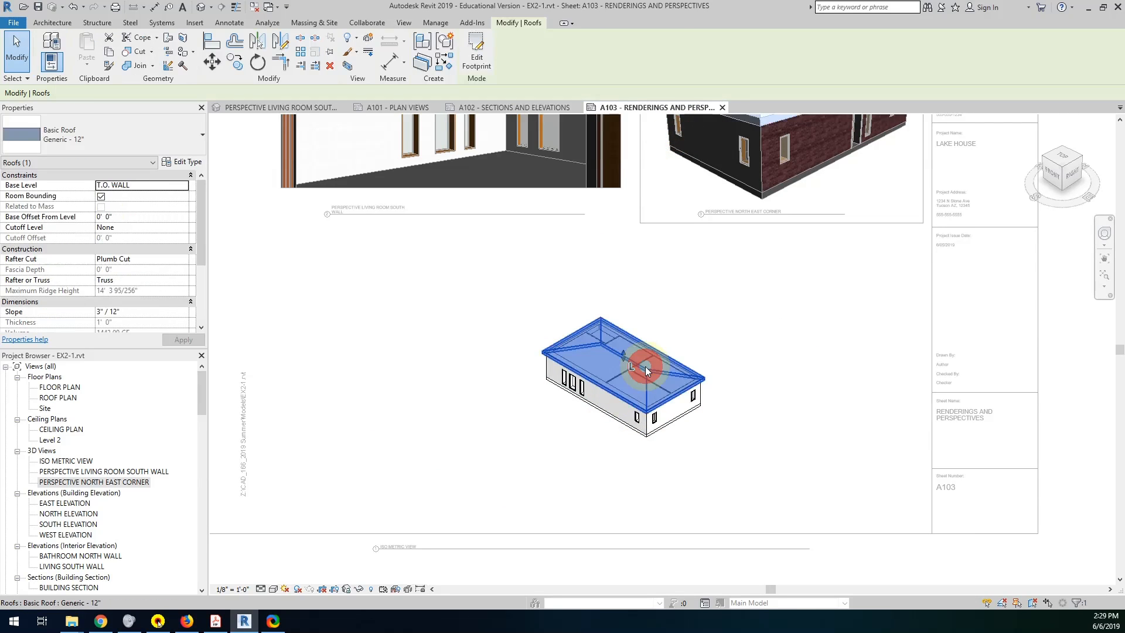
{"action": "right_click", "coordinate": [645, 367]}
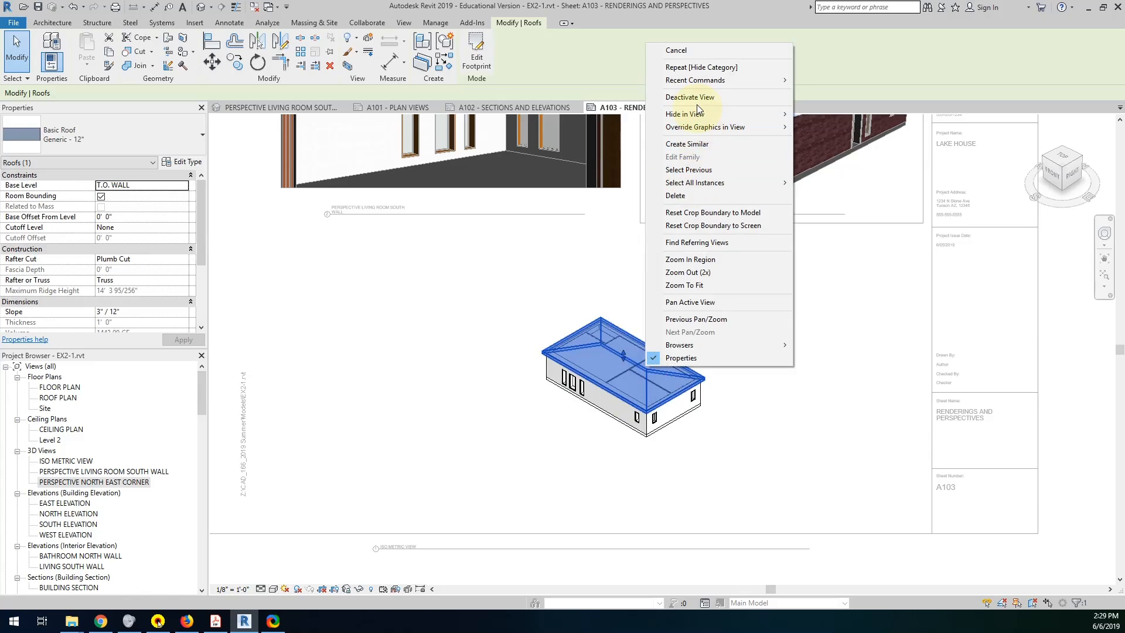
{"action": "mouse_move", "coordinate": [697, 113]}
{"action": "left_click", "coordinate": [827, 124]}
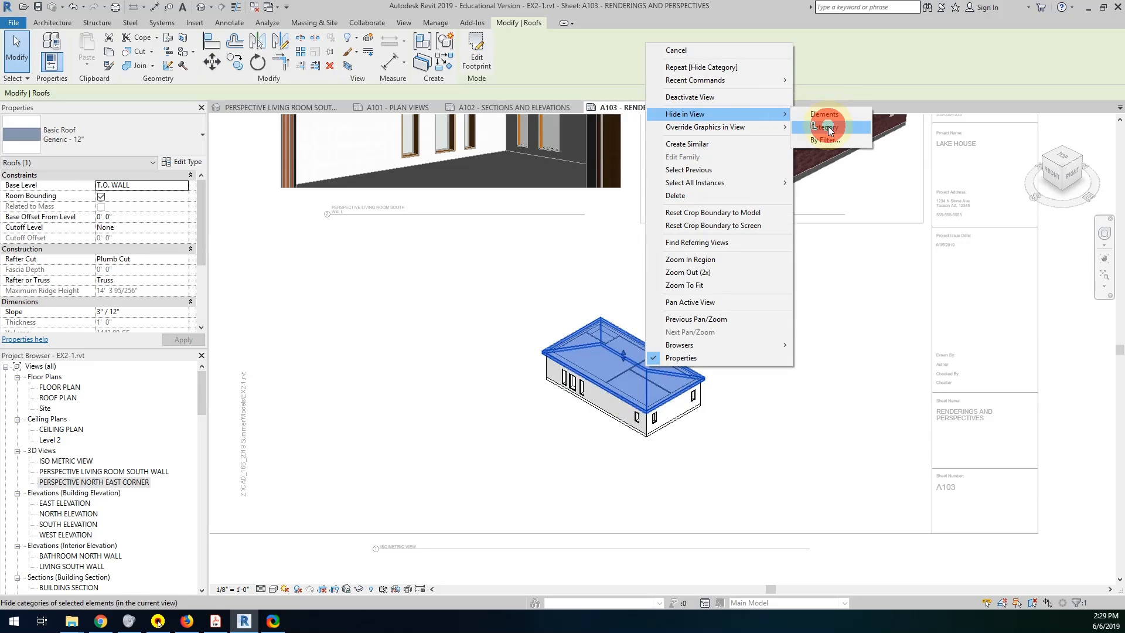
Hide the ceiling category in the isometric view to expose the interior rooms.
{"action": "scroll", "coordinate": [598, 379], "scroll_direction": "up", "scroll_amount": 2}
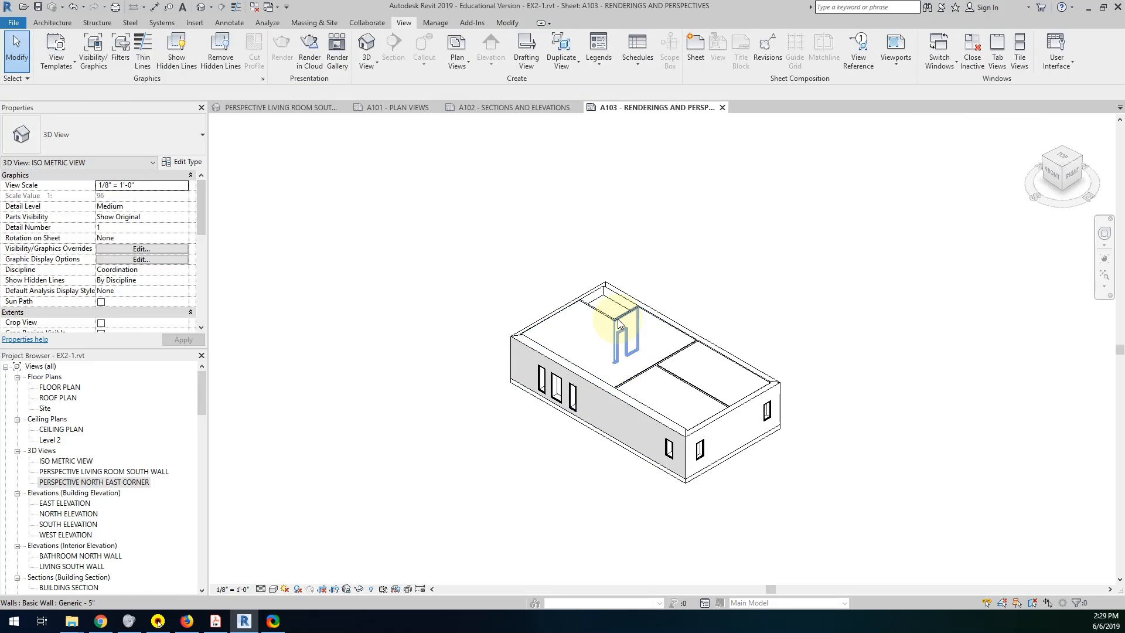
{"action": "left_click", "coordinate": [617, 320]}
{"action": "right_click", "coordinate": [617, 323]}
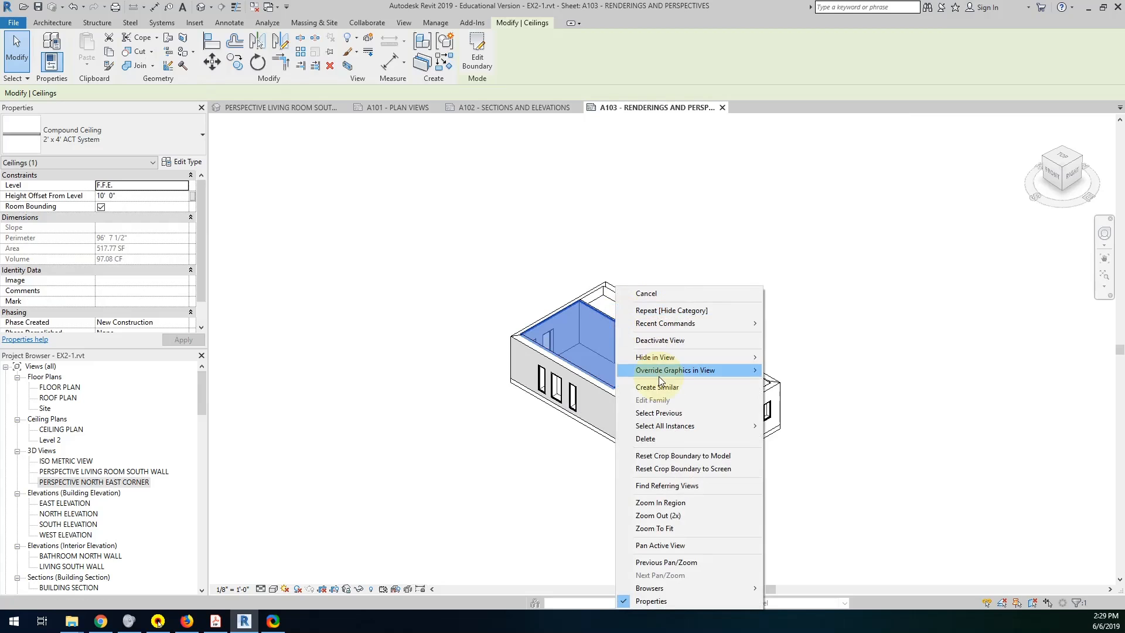
{"action": "mouse_move", "coordinate": [668, 356]}
{"action": "left_click", "coordinate": [797, 373]}
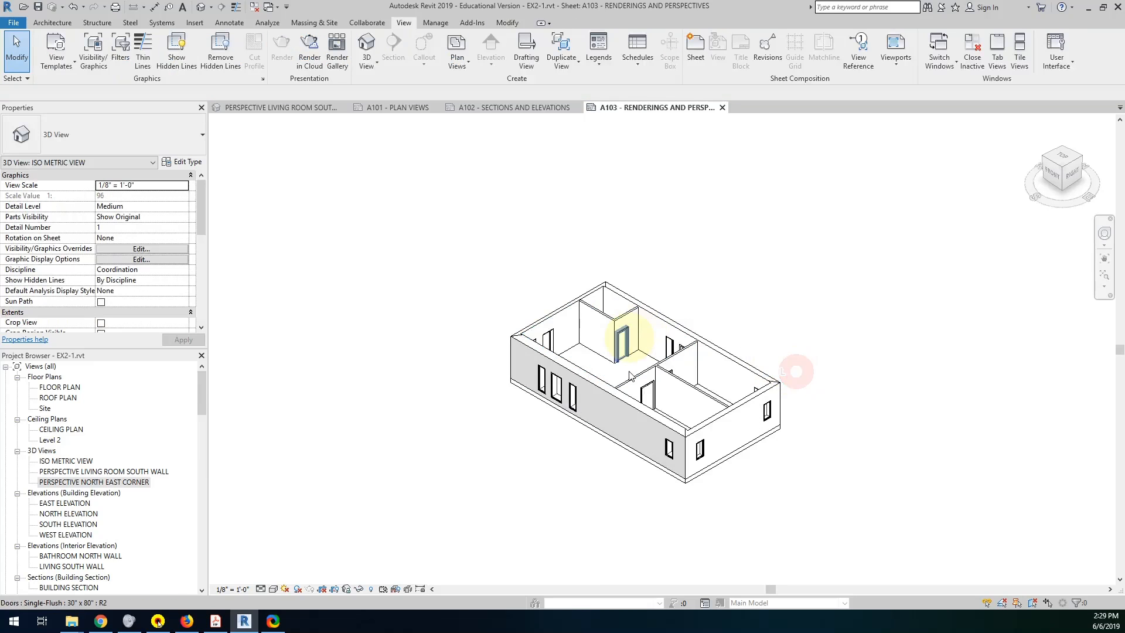
{"action": "scroll", "coordinate": [671, 442], "scroll_direction": "down", "scroll_amount": 3}
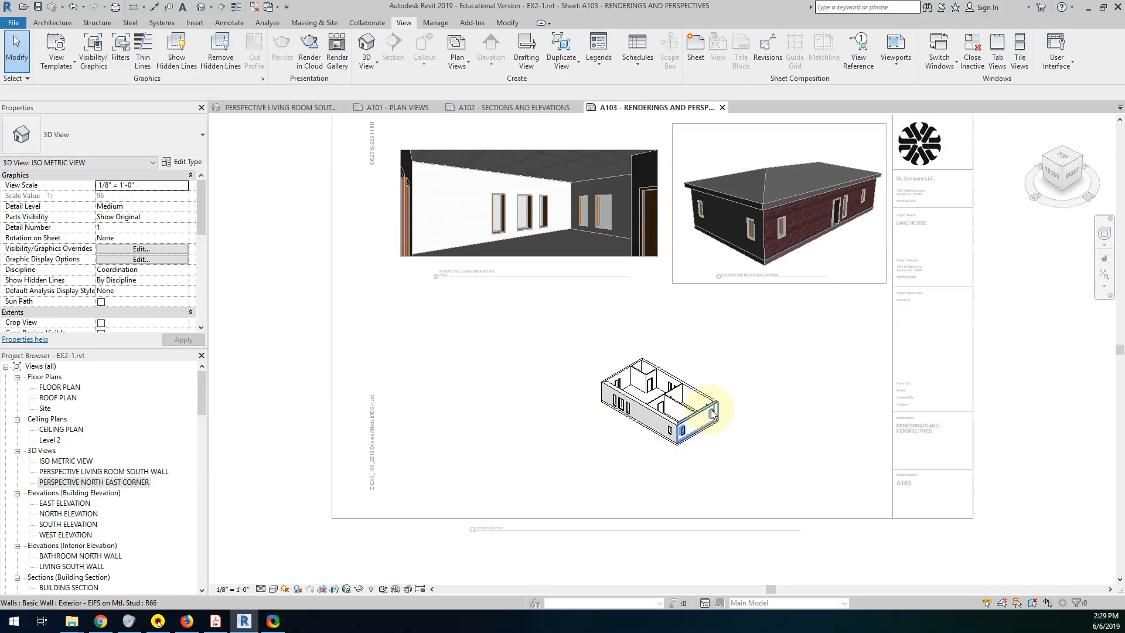
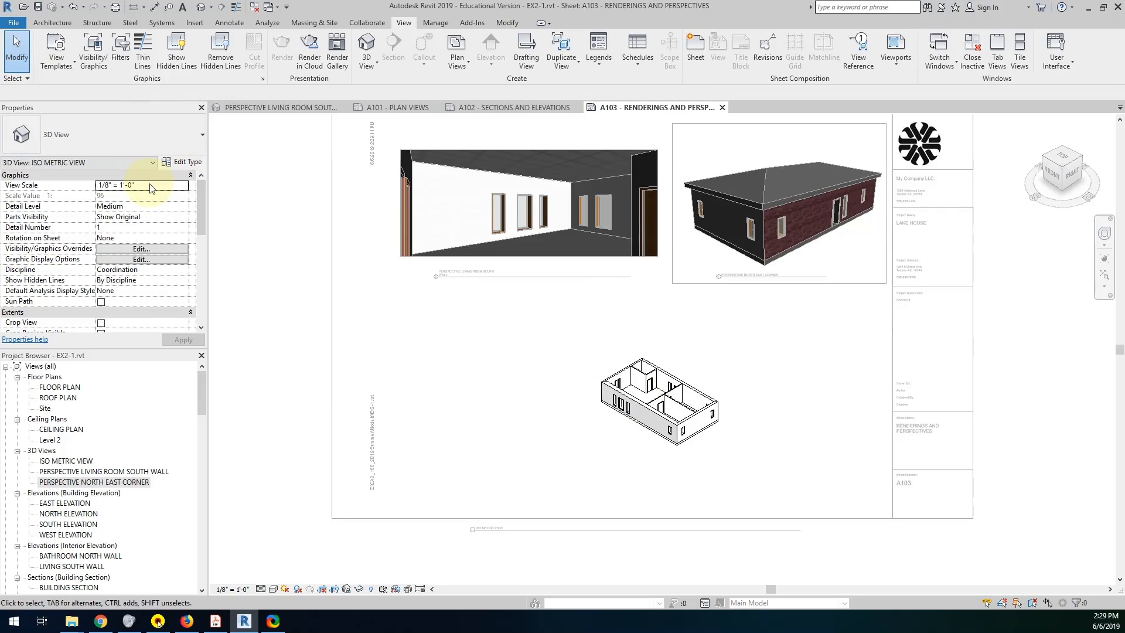
Set the isometric view's scale to 3/16" = 1'-0", crop the view with its crop region hidden, and return to the sheet.
{"action": "left_click", "coordinate": [163, 191]}
{"action": "left_click", "coordinate": [183, 185]}
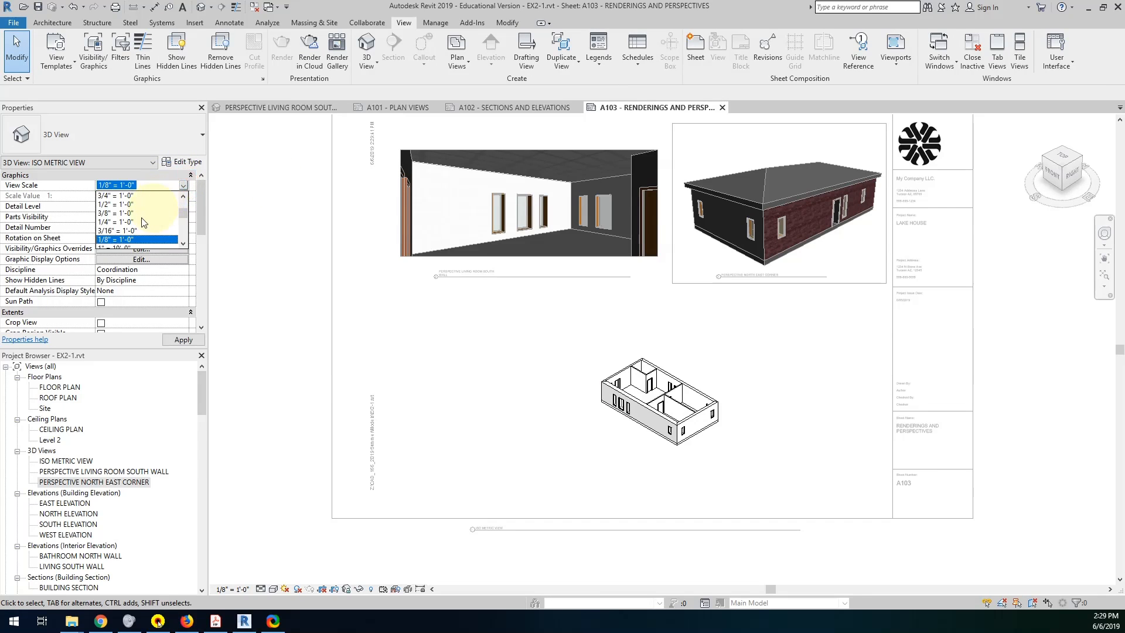
{"action": "left_click", "coordinate": [117, 231]}
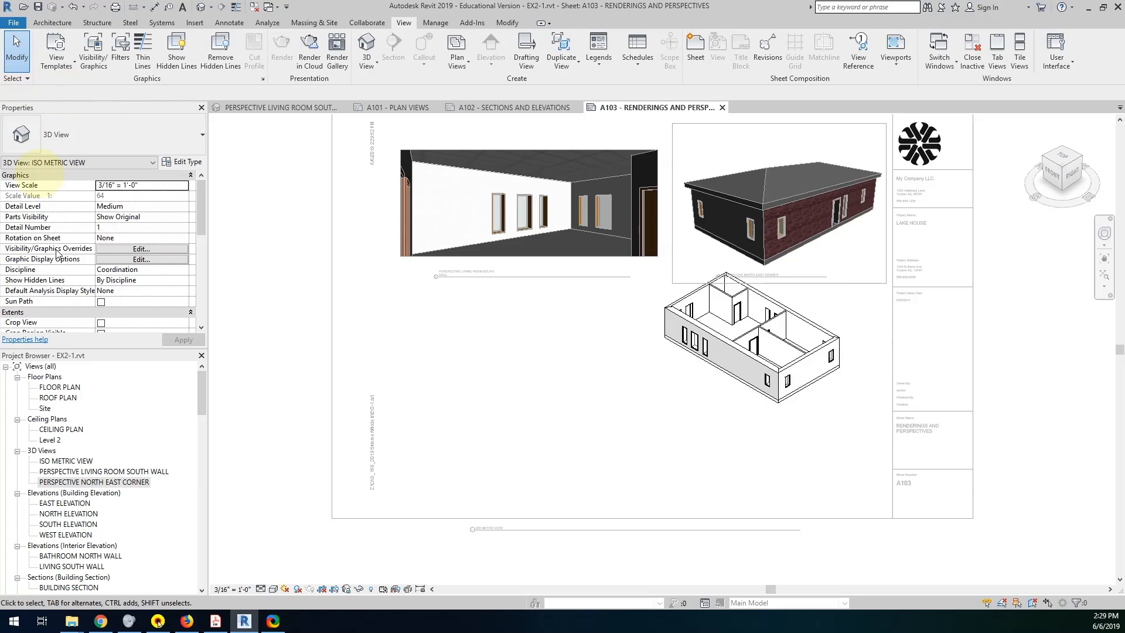
{"action": "left_click", "coordinate": [335, 589]}
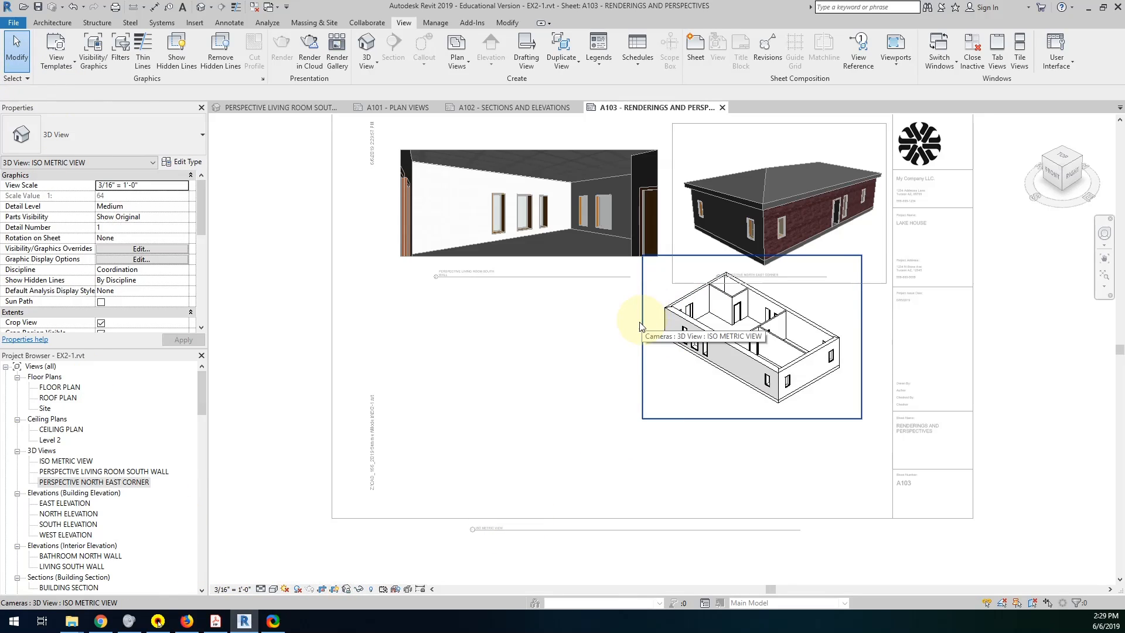
{"action": "left_click", "coordinate": [334, 589]}
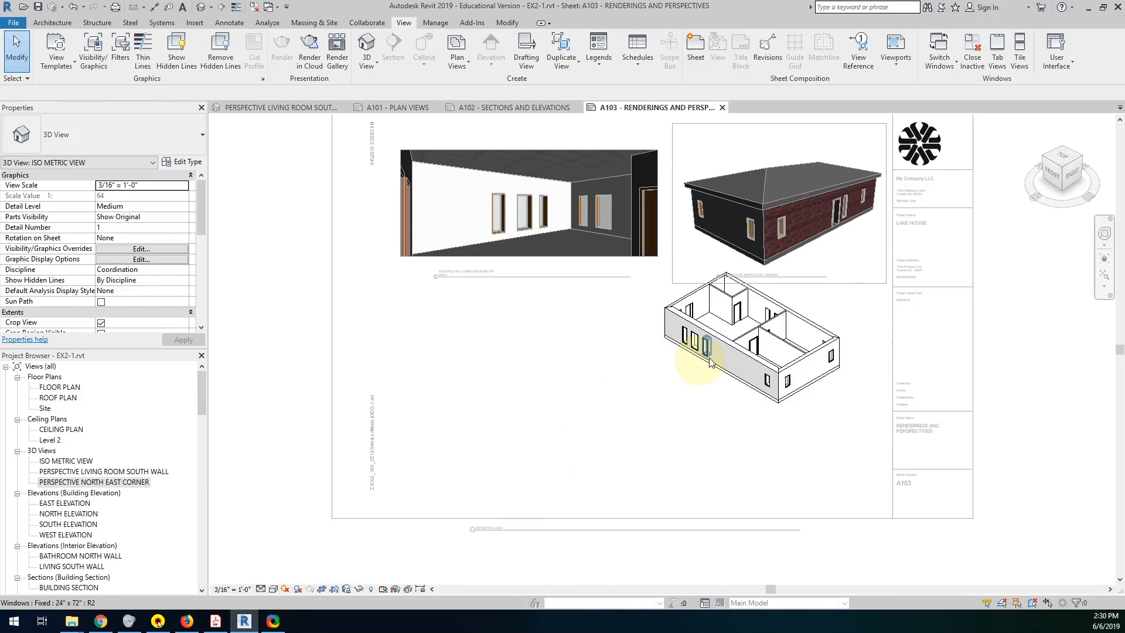
{"action": "double_click", "coordinate": [672, 467]}
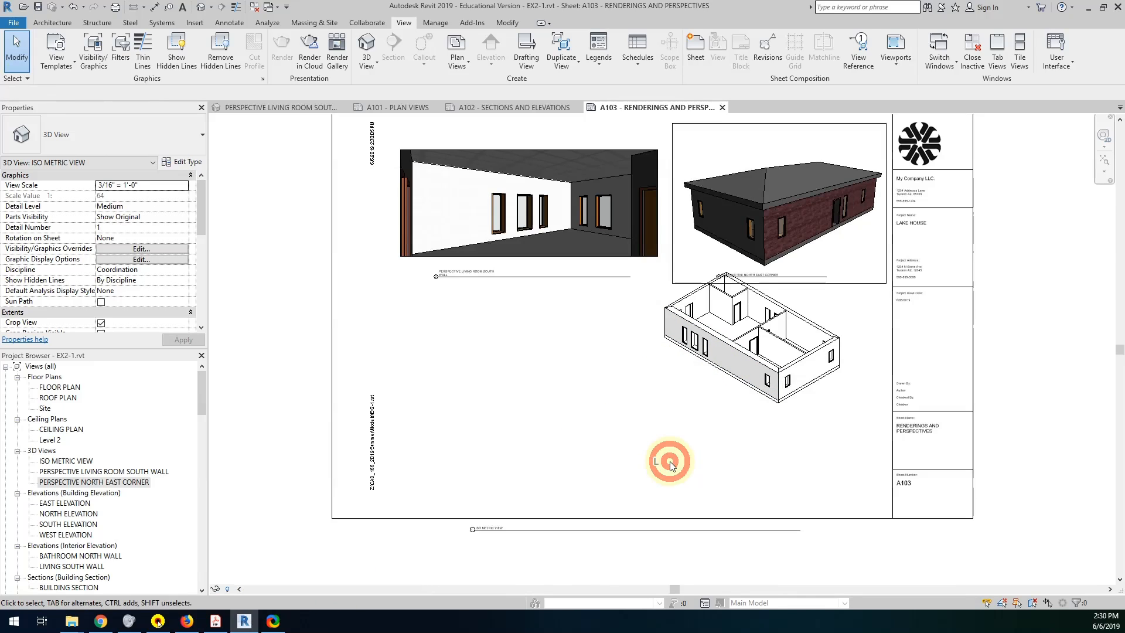
Move the isometric viewport to the middle of the sheet below the two perspectives and place its title just under the model.
{"action": "left_click_drag", "start_coordinate": [711, 390], "coordinate": [585, 460]}
{"action": "left_click", "coordinate": [586, 461]}
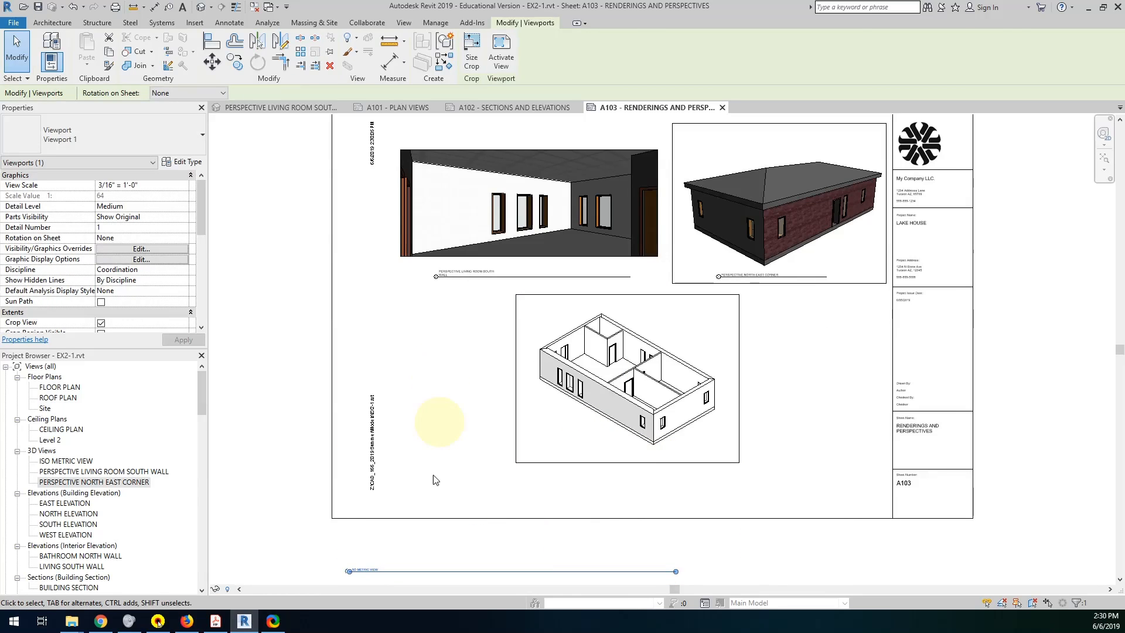
{"action": "left_click", "coordinate": [408, 531]}
{"action": "left_click_drag", "start_coordinate": [370, 579], "coordinate": [573, 459]}
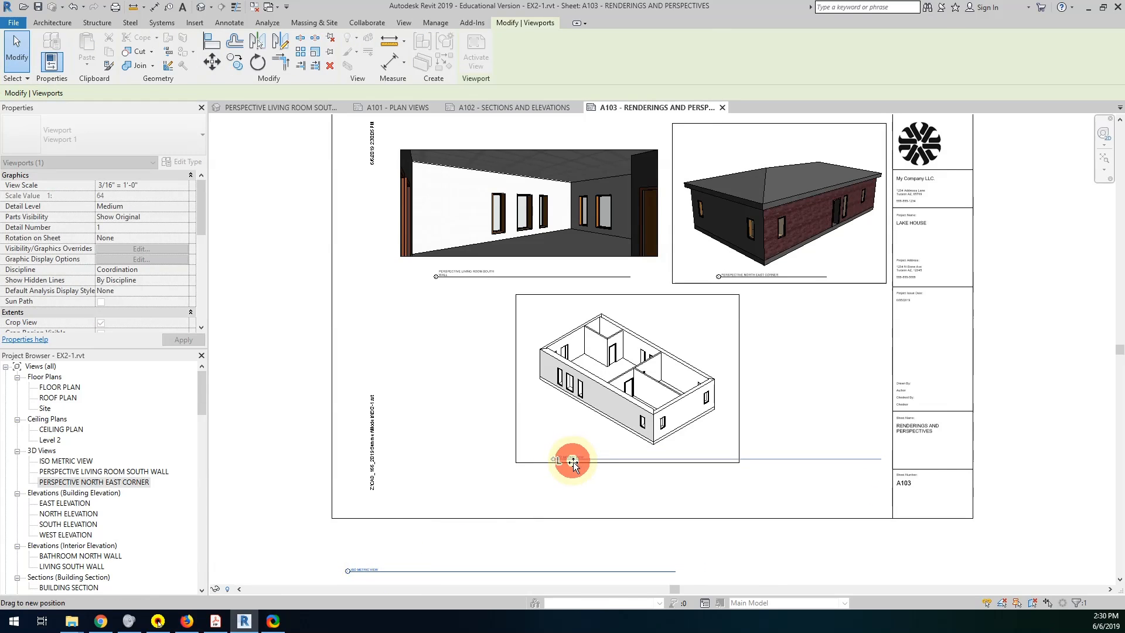
{"action": "left_click", "coordinate": [573, 458]}
Shorten the title lines of the isometric, living room south wall and north east corner viewports to about their title text length.
{"action": "left_click", "coordinate": [630, 388]}
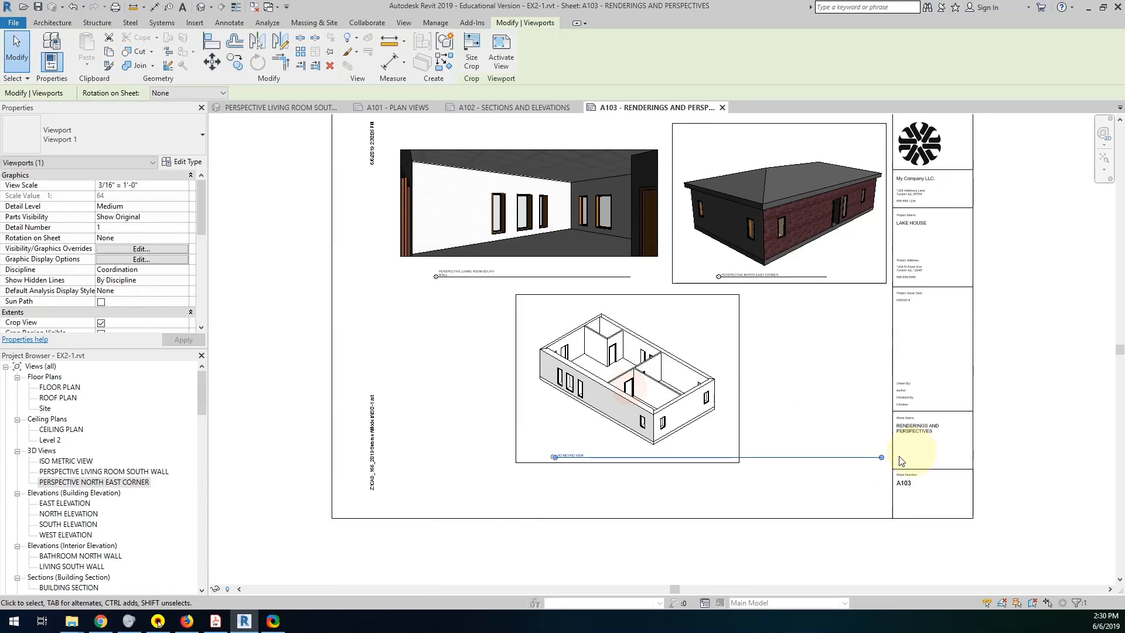
{"action": "left_click_drag", "start_coordinate": [881, 457], "coordinate": [602, 464]}
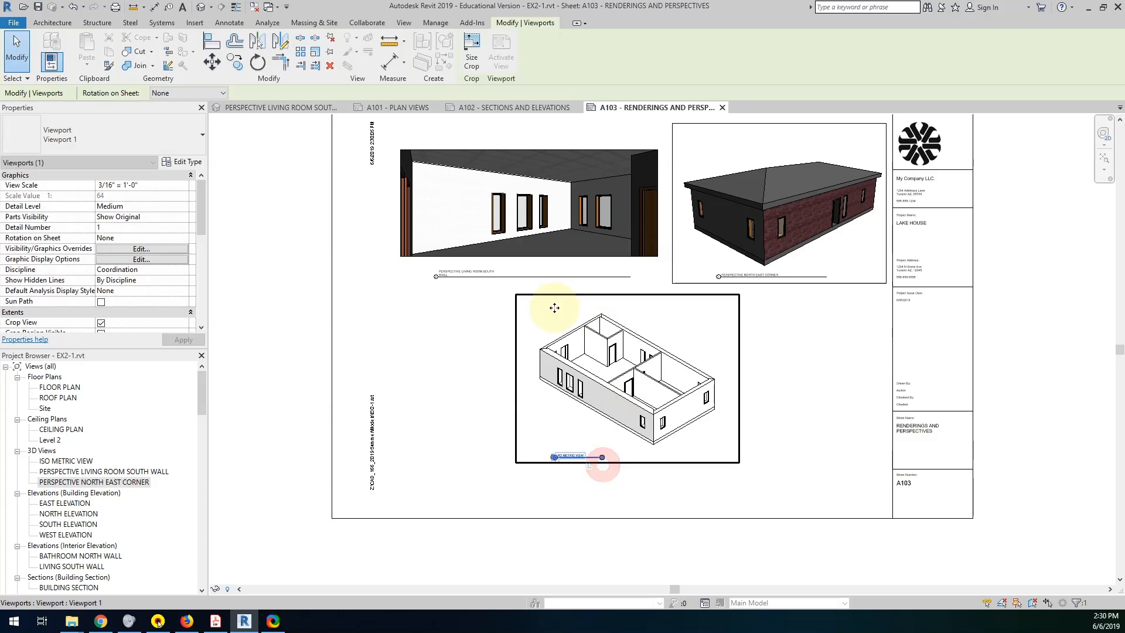
{"action": "left_click", "coordinate": [558, 226]}
{"action": "left_click_drag", "start_coordinate": [622, 279], "coordinate": [507, 278]}
{"action": "left_click", "coordinate": [778, 233]}
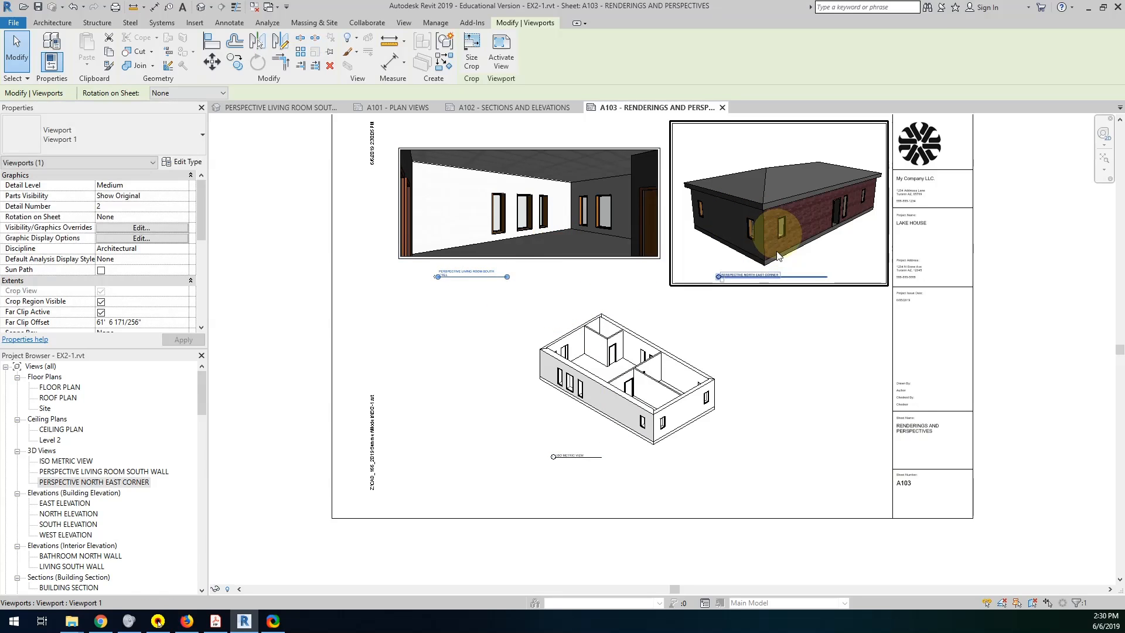
{"action": "left_click", "coordinate": [766, 232]}
{"action": "left_click_drag", "start_coordinate": [828, 277], "coordinate": [795, 281]}
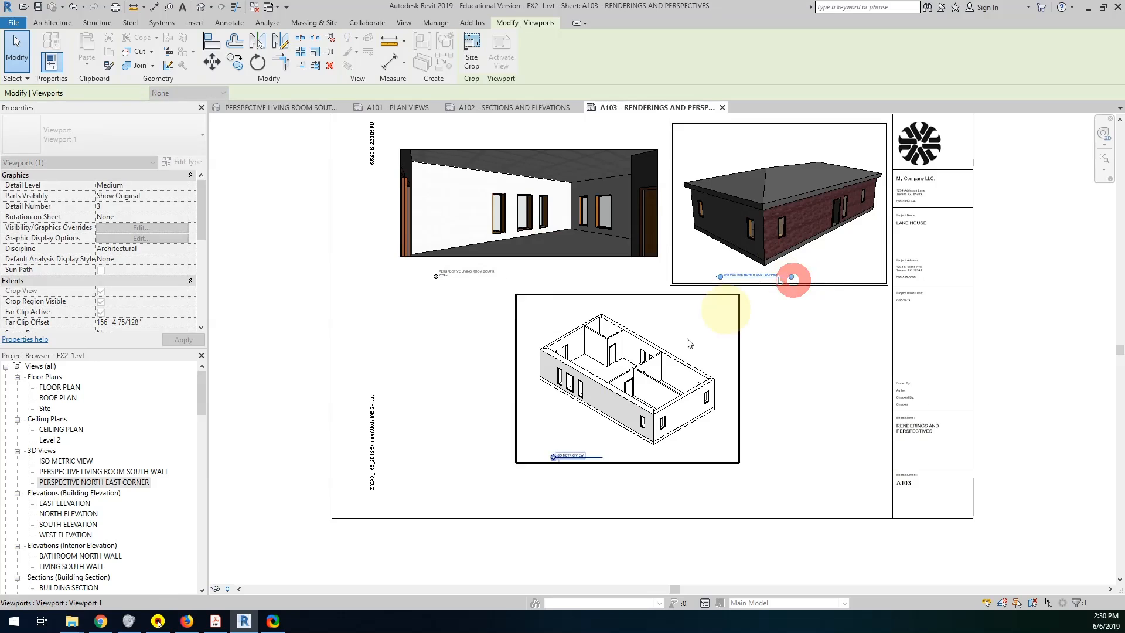
{"action": "left_click", "coordinate": [465, 312]}
{"action": "scroll", "coordinate": [467, 289], "scroll_direction": "up", "scroll_amount": 2}
{"action": "scroll", "coordinate": [468, 291], "scroll_direction": "up", "scroll_amount": 2}
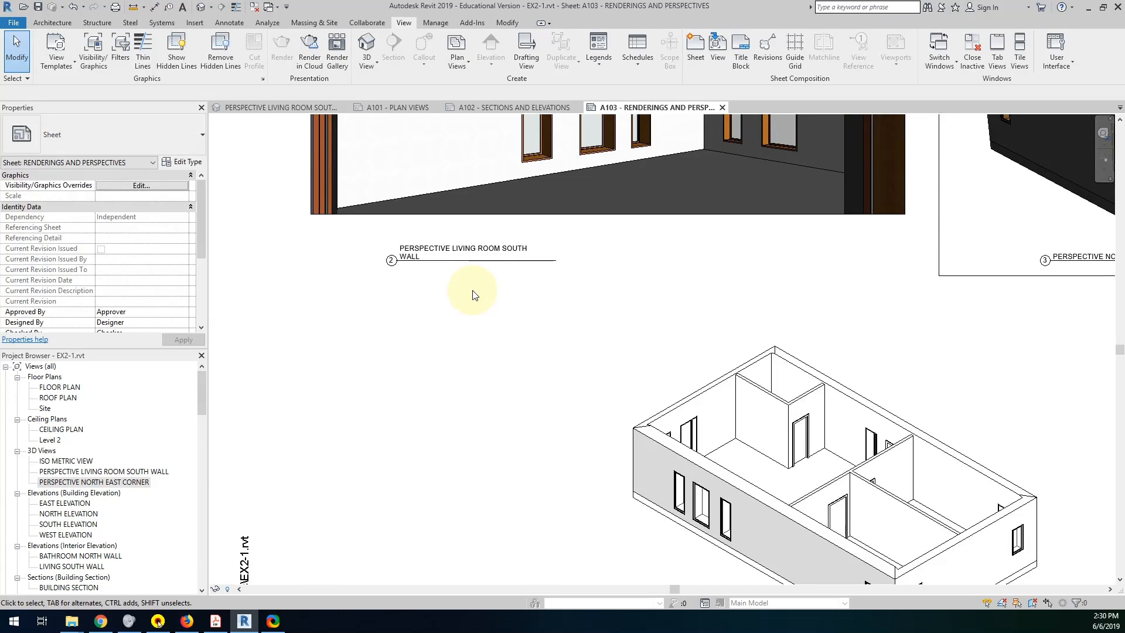
{"action": "scroll", "coordinate": [594, 359], "scroll_direction": "down", "scroll_amount": 4}
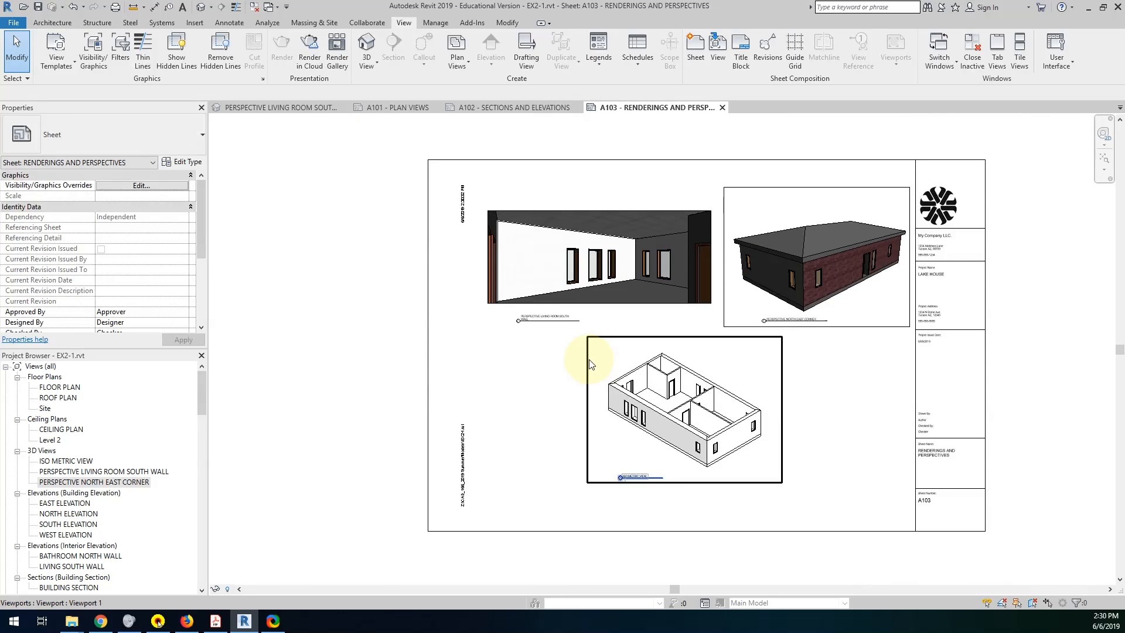
Fill in the title block's Drawn By field with the drafter's name and its Checked By field with the checker's initials.
{"action": "left_click", "coordinate": [934, 397]}
{"action": "scroll", "coordinate": [909, 422], "scroll_direction": "up", "scroll_amount": 5}
{"action": "left_click", "coordinate": [871, 413]}
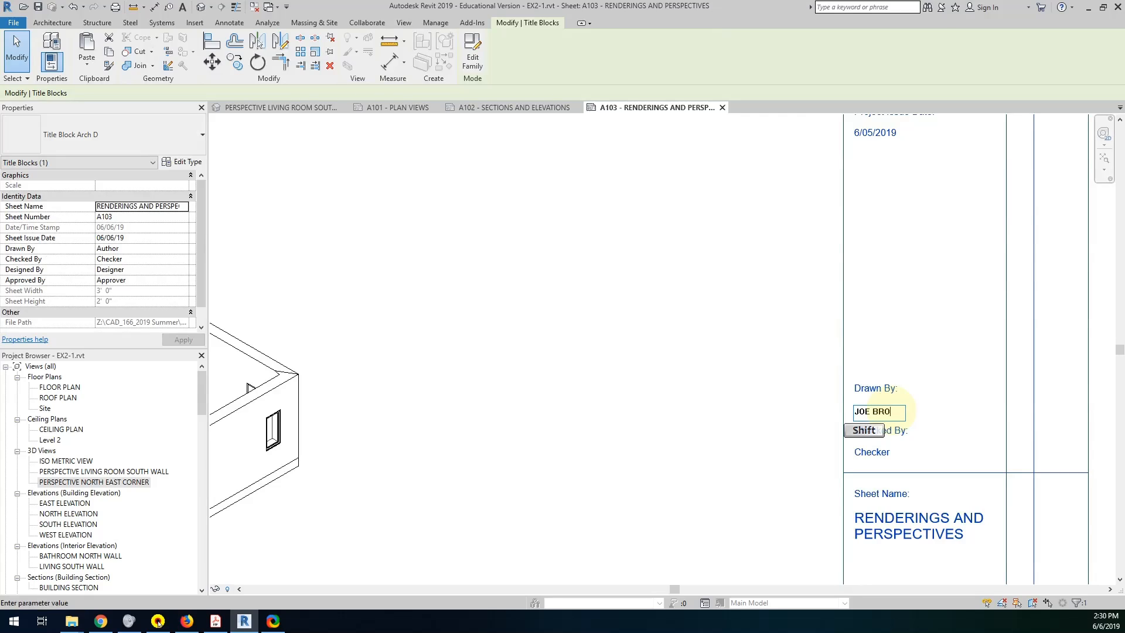
{"action": "left_click", "coordinate": [872, 453]}
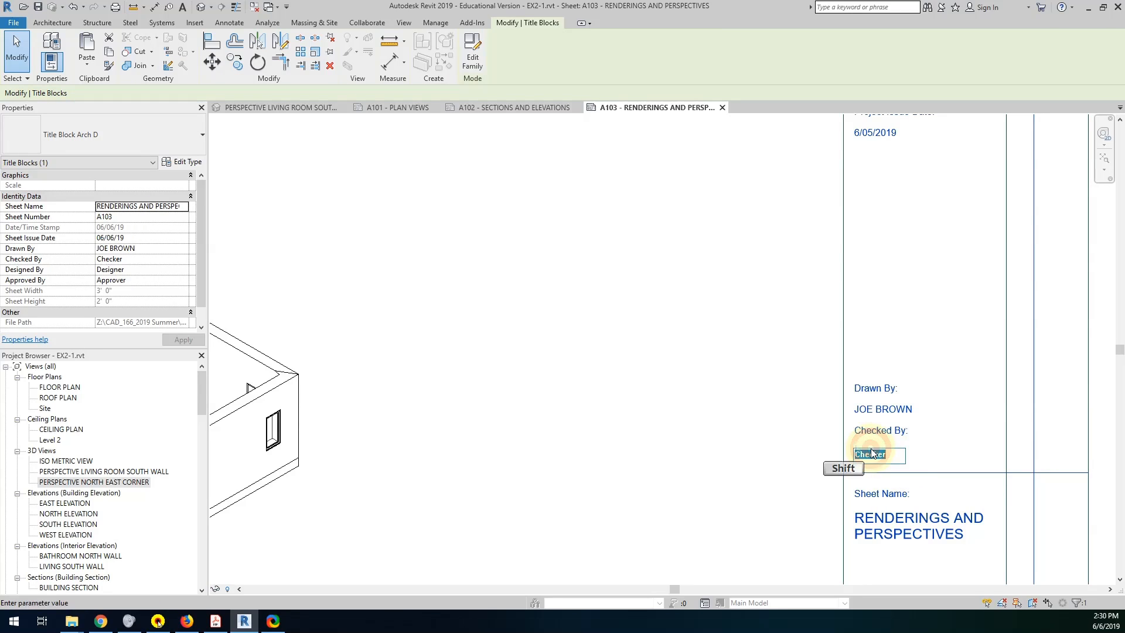
{"action": "type", "text": "JB"}
{"action": "double_click", "coordinate": [722, 477]}
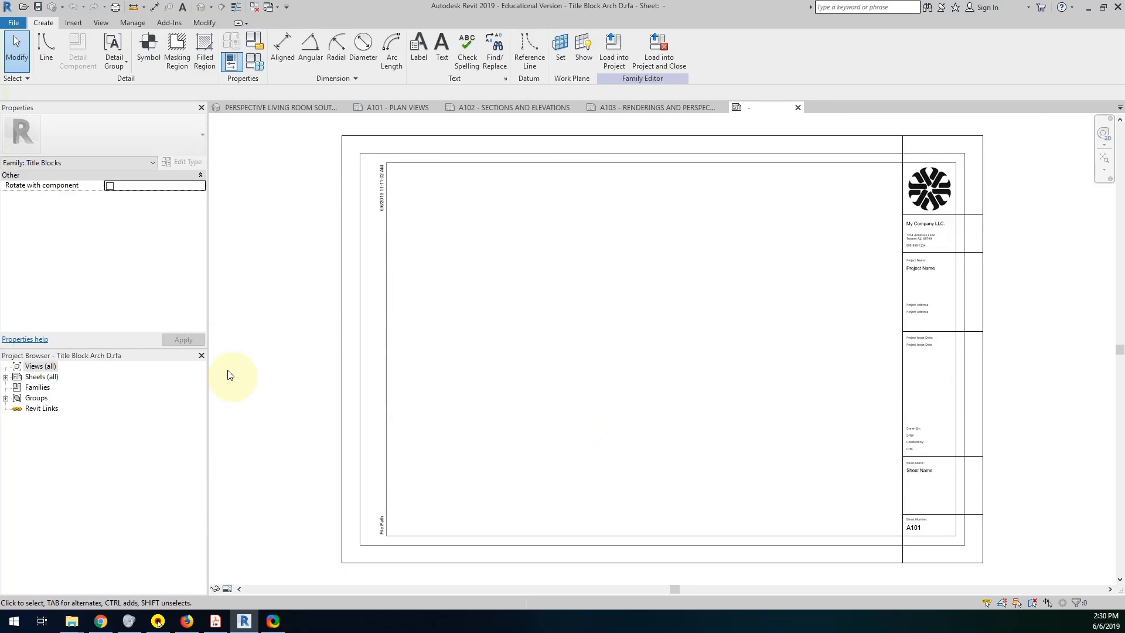
{"action": "left_click", "coordinate": [798, 107]}
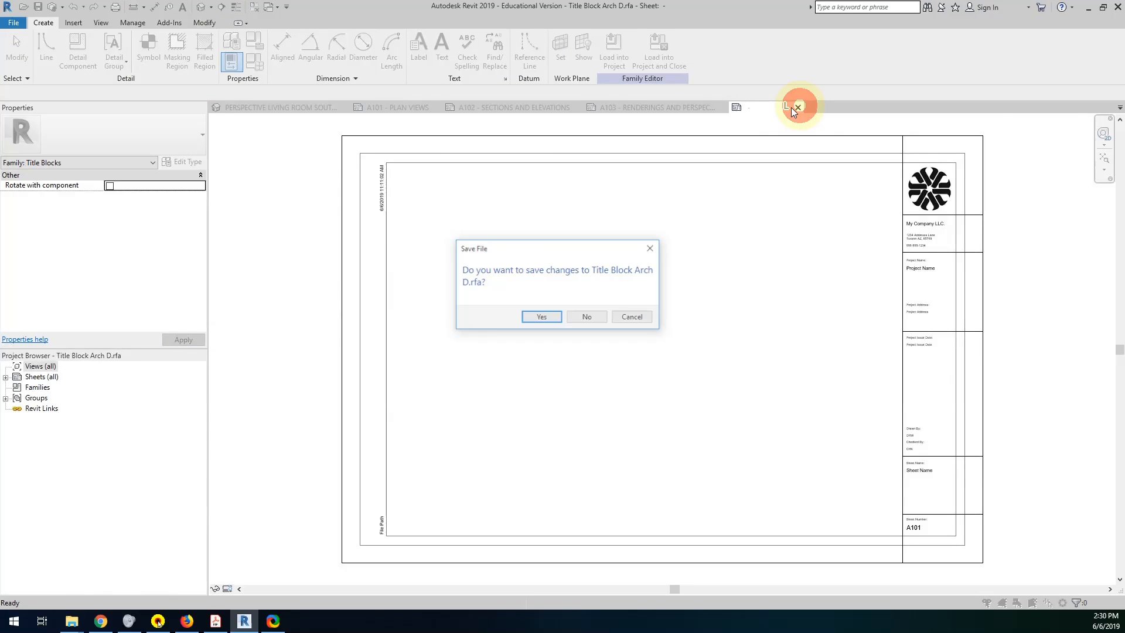
{"action": "left_click", "coordinate": [590, 317]}
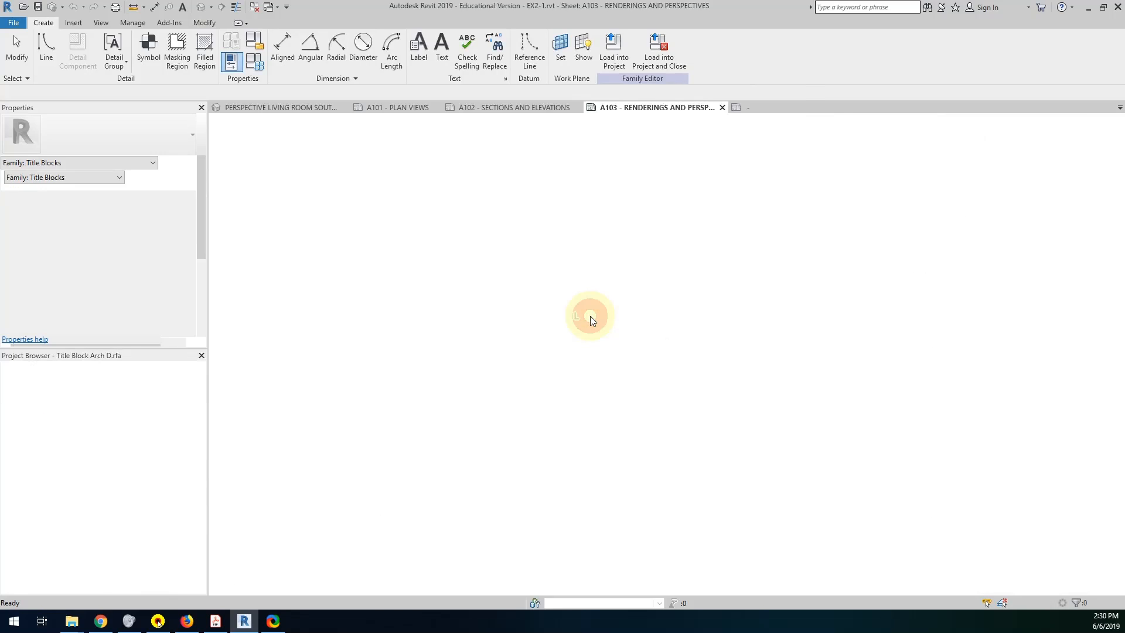
Open the FLOOR PLAN view and start an Aligned dimension that references wall faces.
{"action": "scroll", "coordinate": [863, 414], "scroll_direction": "down", "scroll_amount": 5}
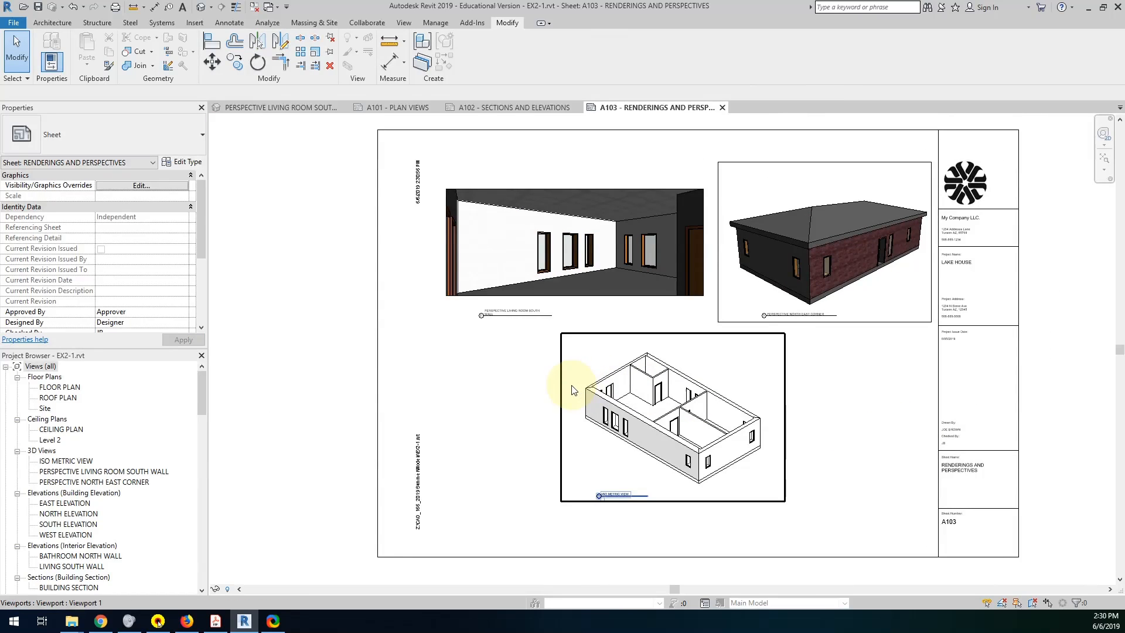
{"action": "double_click", "coordinate": [51, 388]}
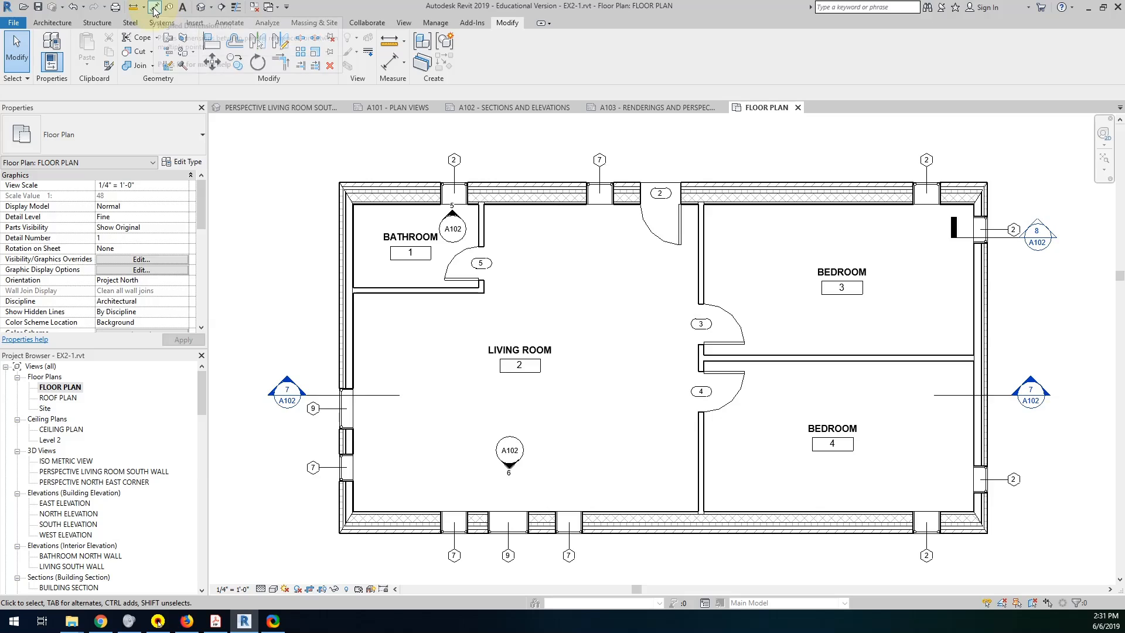
{"action": "left_click", "coordinate": [229, 25]}
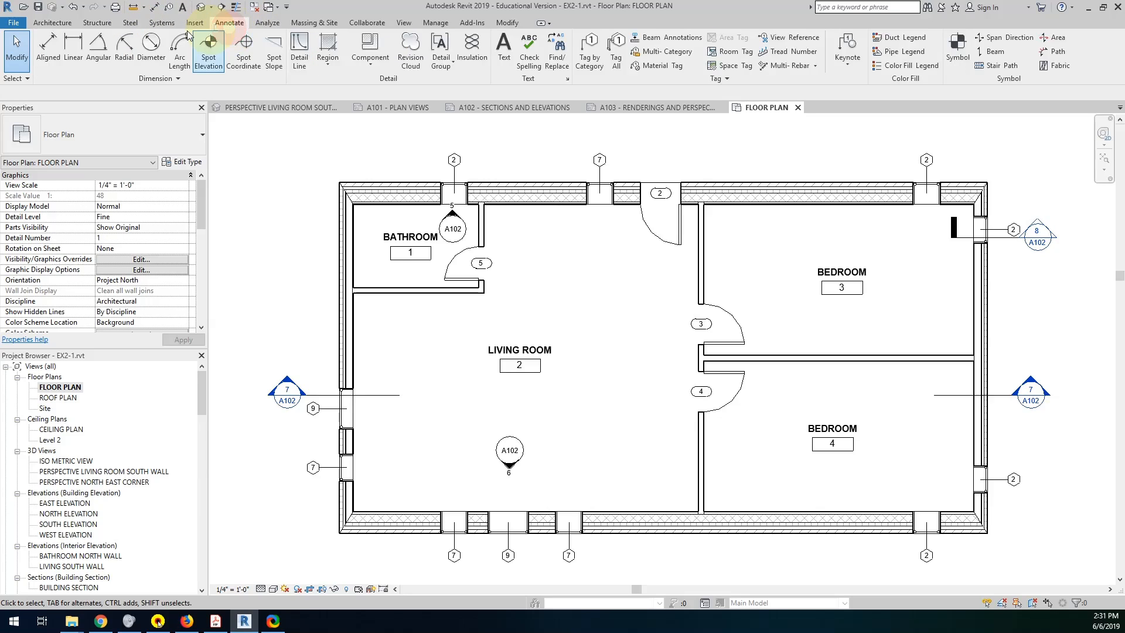
{"action": "left_click", "coordinate": [44, 44]}
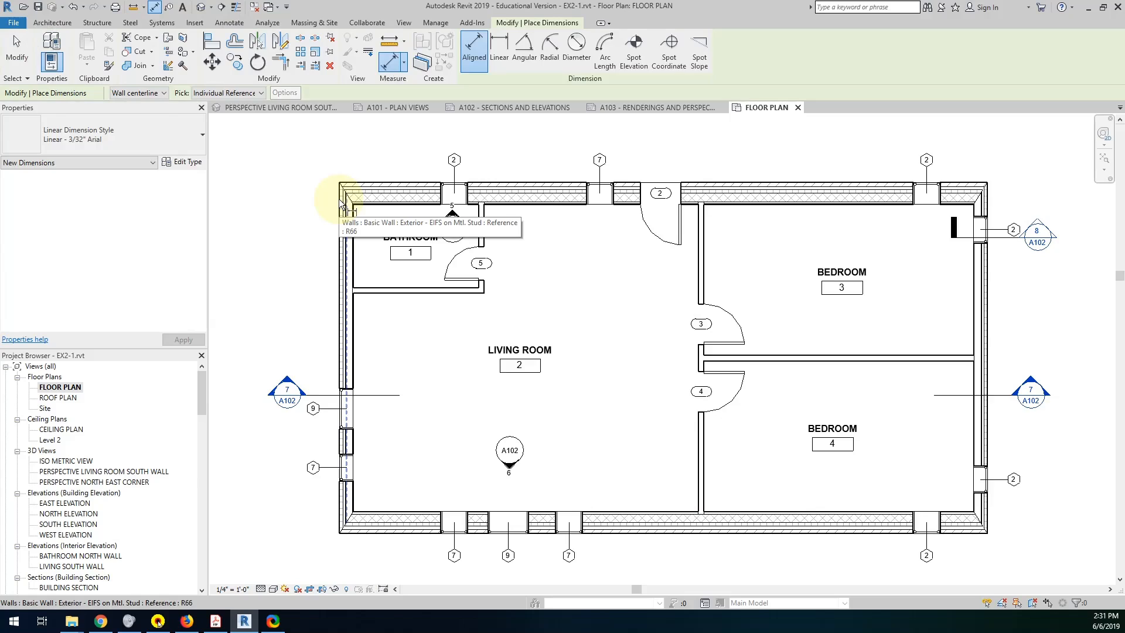
{"action": "left_click", "coordinate": [154, 93]}
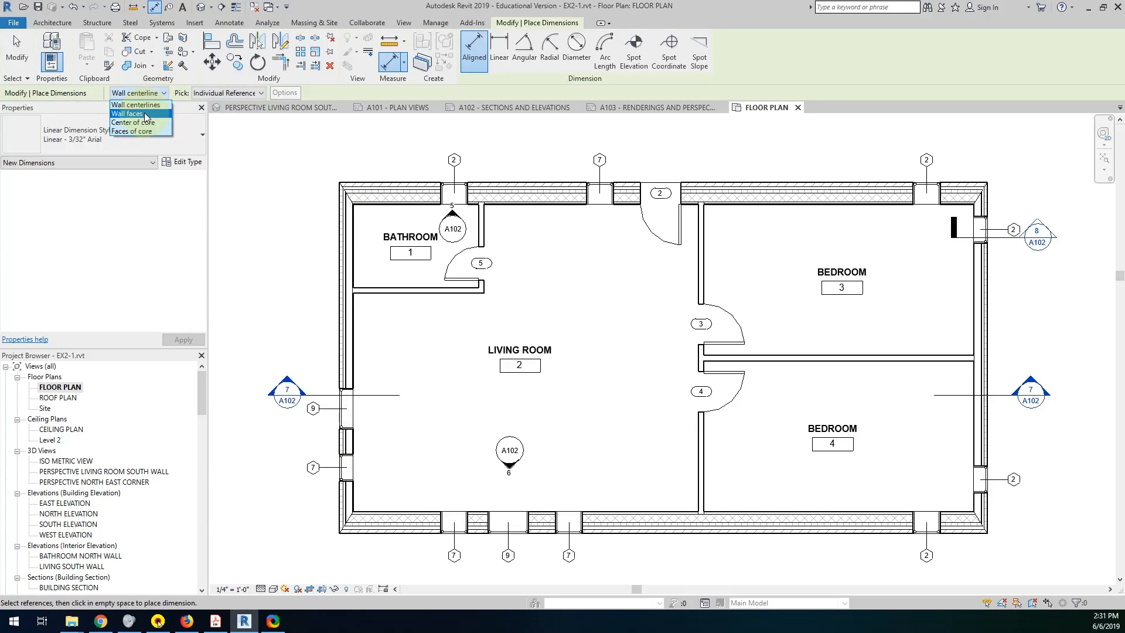
{"action": "left_click", "coordinate": [147, 114]}
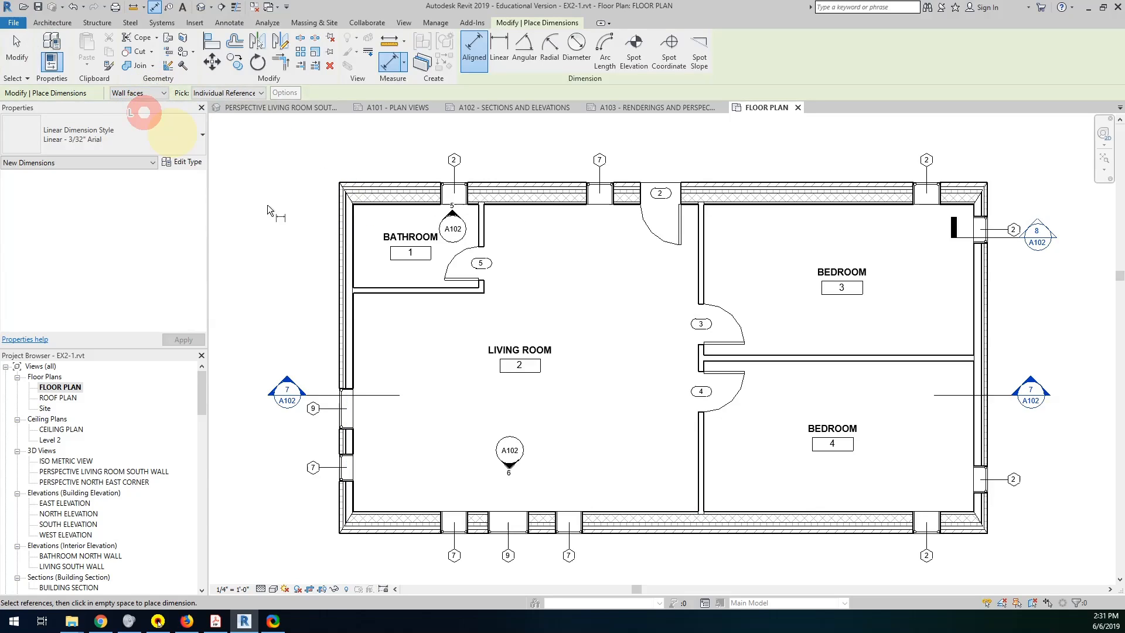
Dimension the plan's upper side between the outer wall faces, including window centers, the entry door center and both interior partitions, with the string above the plan.
{"action": "left_click", "coordinate": [337, 211]}
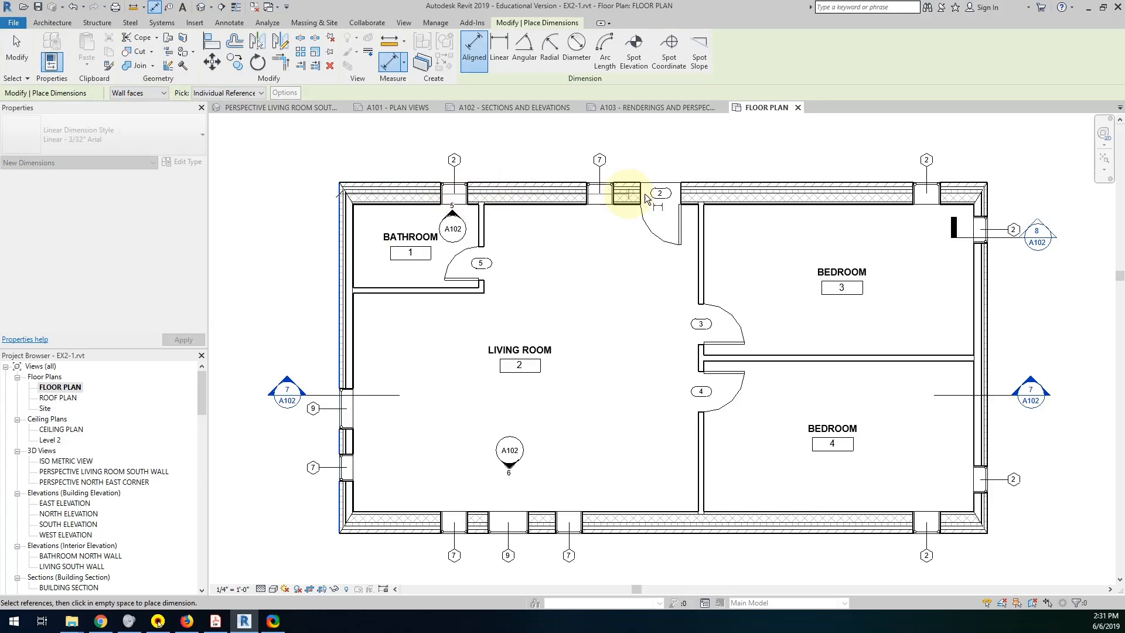
{"action": "left_click", "coordinate": [452, 196]}
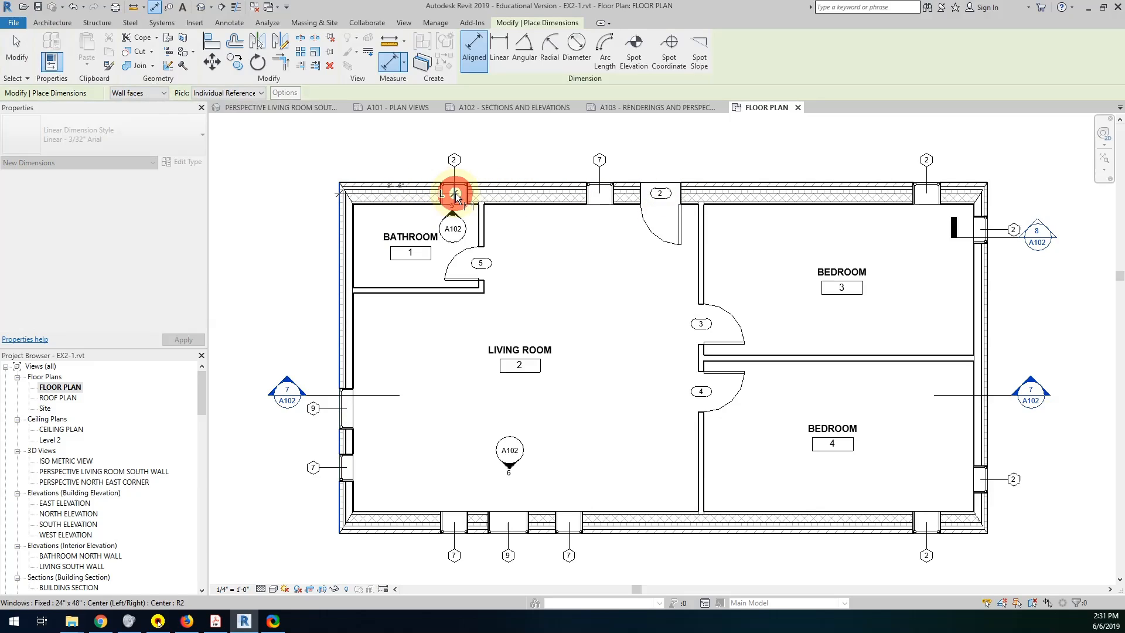
{"action": "left_click", "coordinate": [480, 219]}
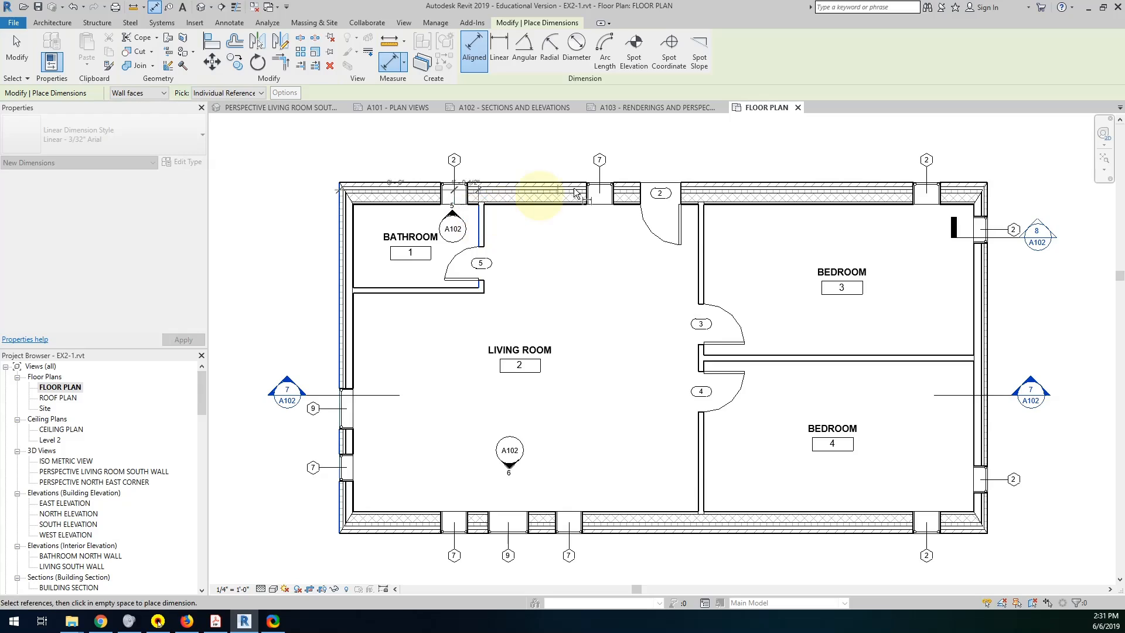
{"action": "left_click", "coordinate": [600, 194]}
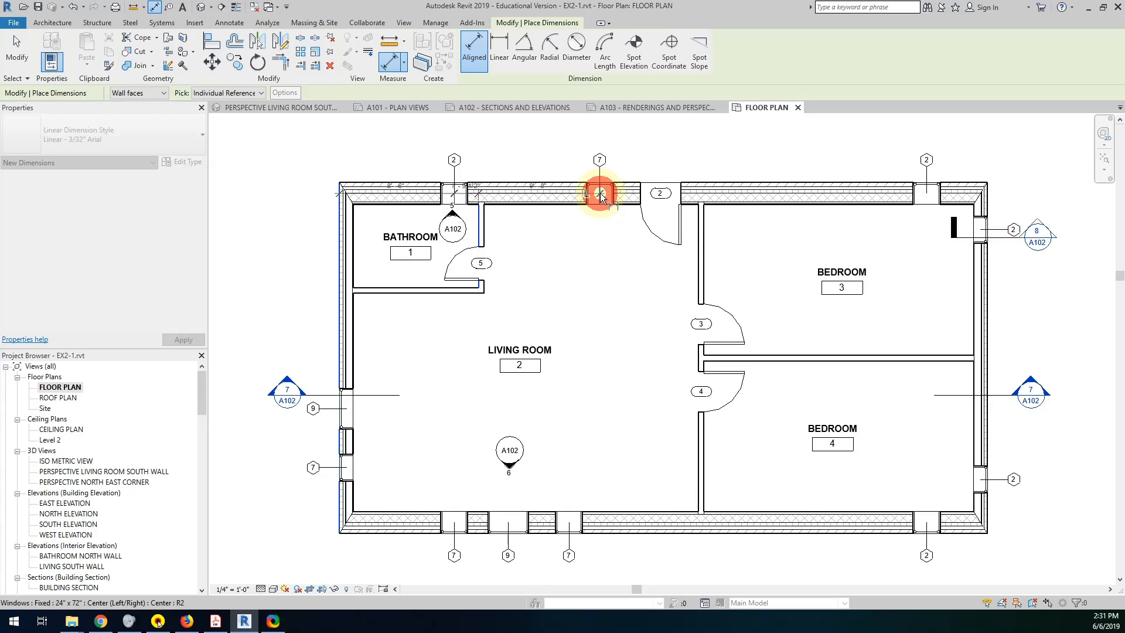
{"action": "left_click", "coordinate": [661, 192]}
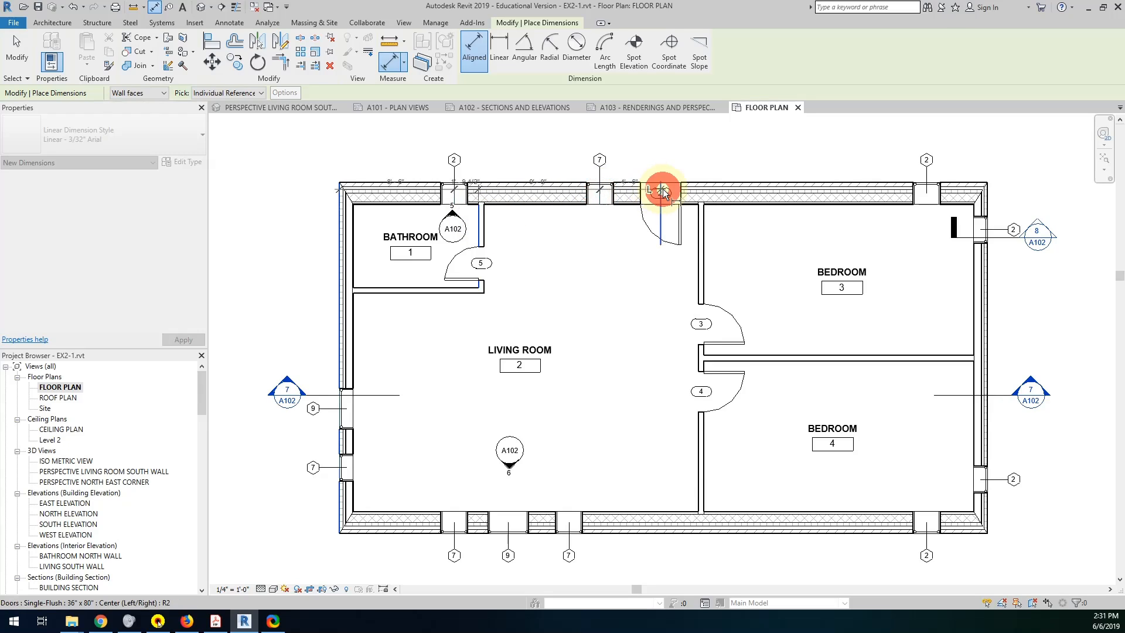
{"action": "left_click", "coordinate": [696, 214]}
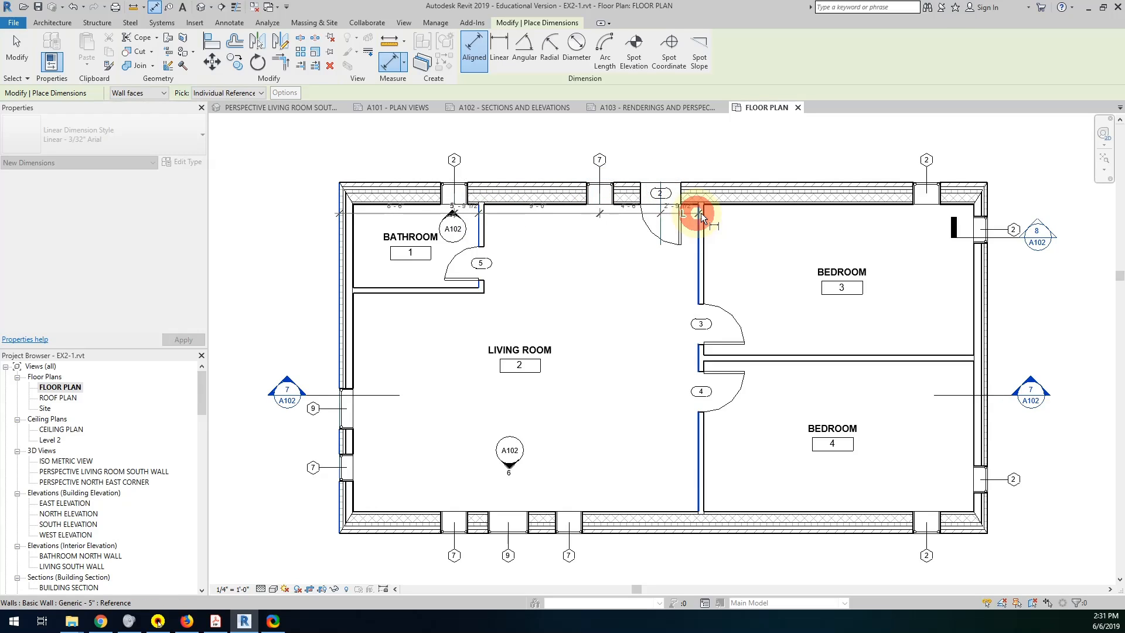
{"action": "left_click", "coordinate": [928, 193]}
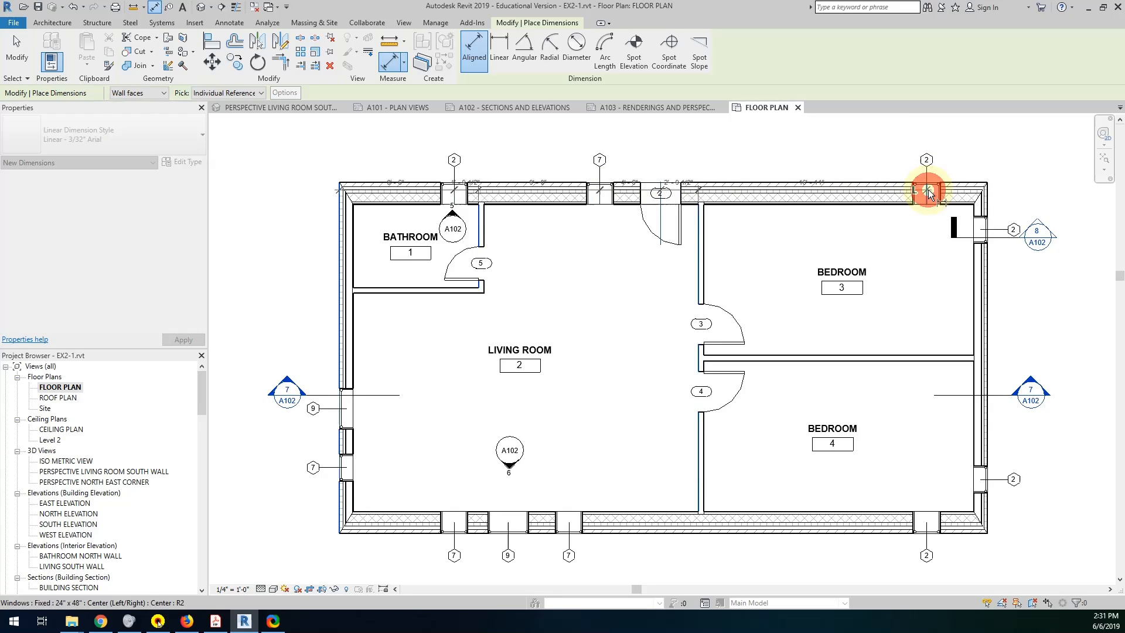
{"action": "left_click", "coordinate": [989, 189]}
{"action": "left_click", "coordinate": [965, 140]}
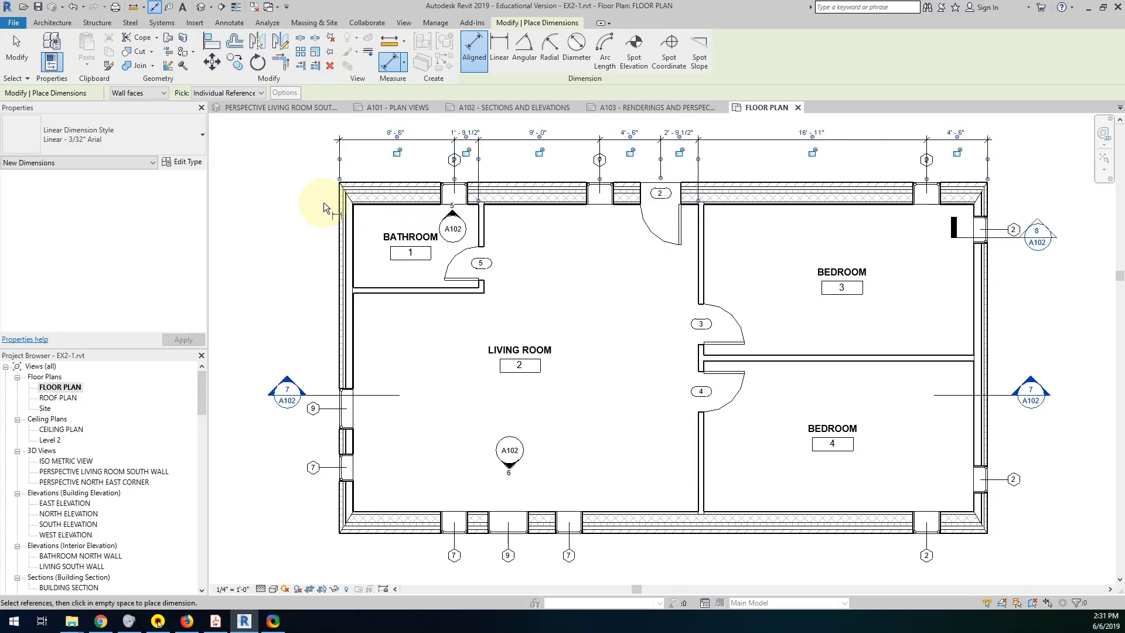
Add a second dimension string above the plan between the outer side-wall faces, picking up the bathroom partition and the living room/bedroom partition.
{"action": "left_click", "coordinate": [340, 202]}
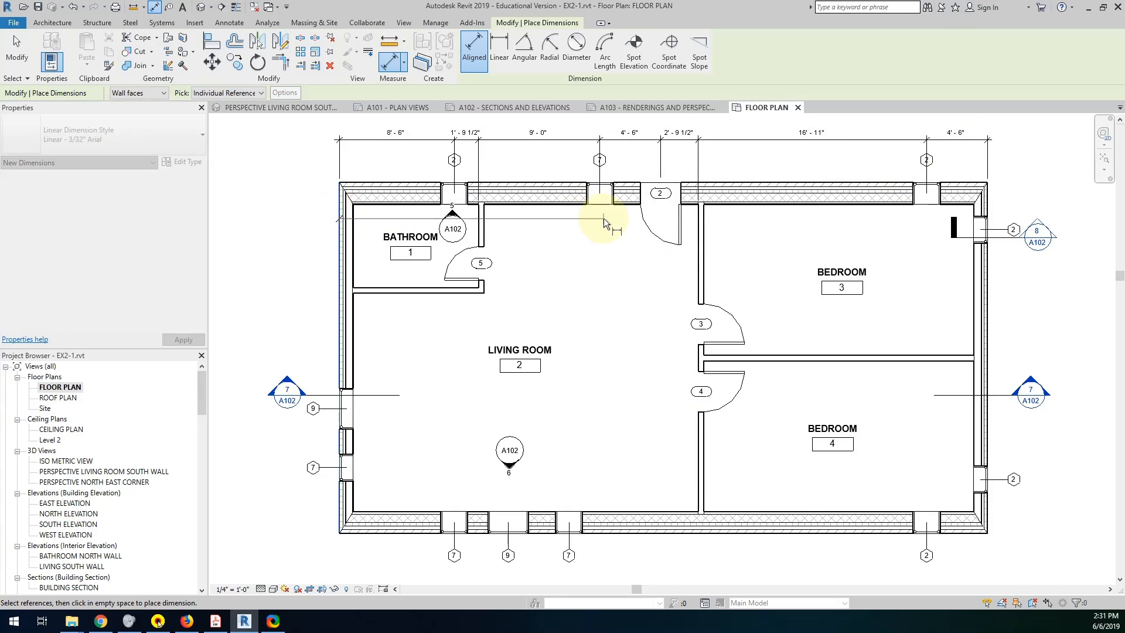
{"action": "left_click", "coordinate": [478, 216]}
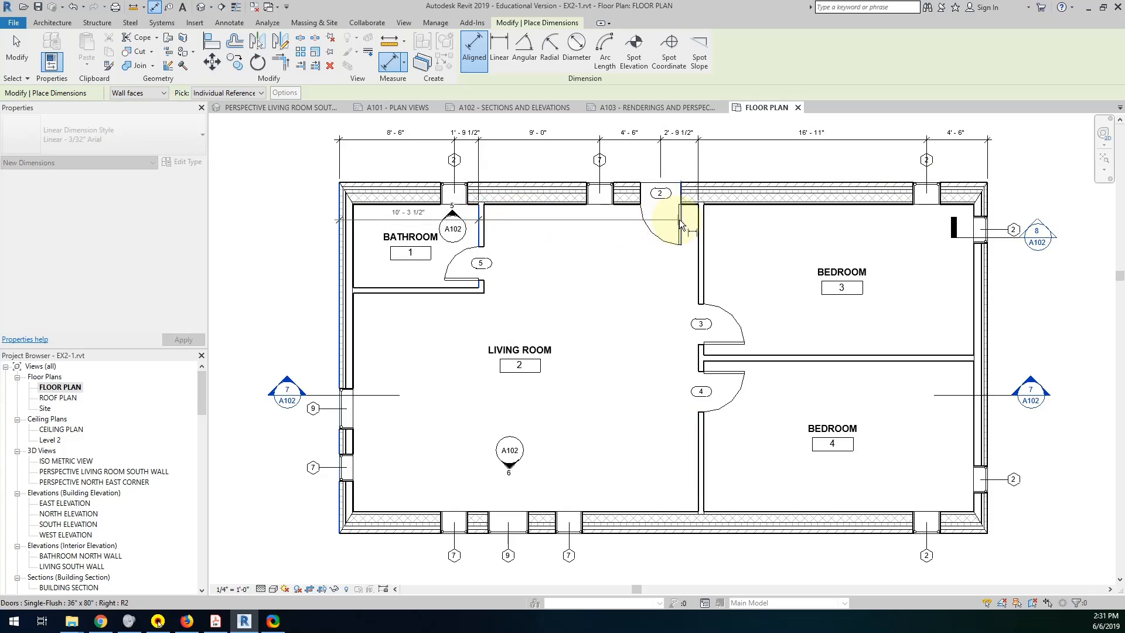
{"action": "left_click", "coordinate": [694, 220]}
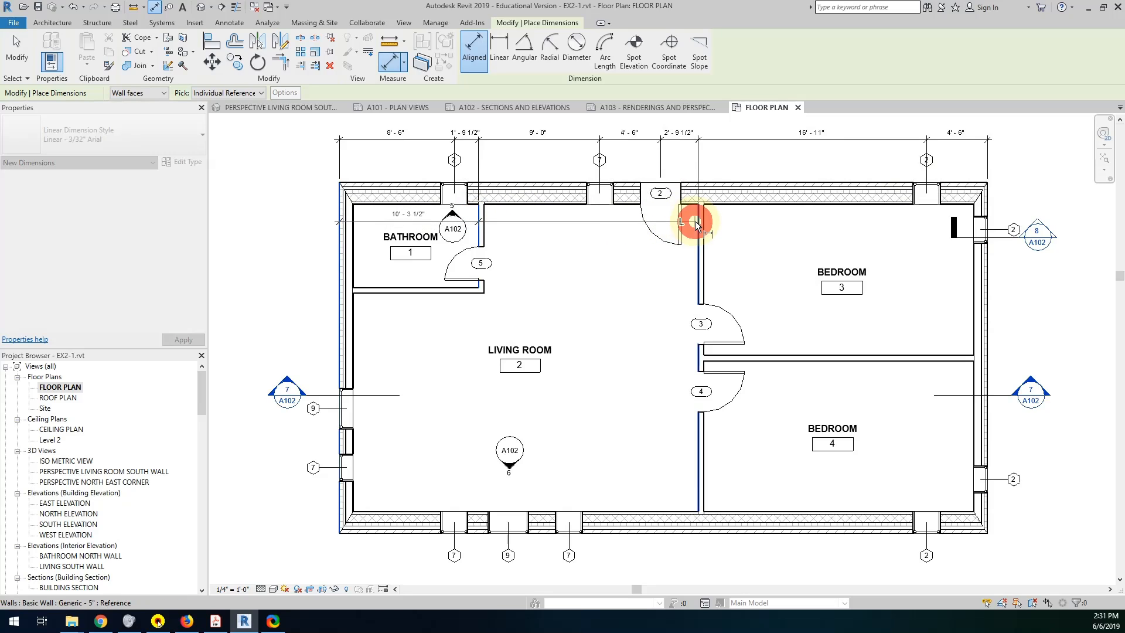
{"action": "left_click", "coordinate": [988, 202]}
{"action": "middle_click_drag", "start_coordinate": [844, 214], "coordinate": [851, 332]}
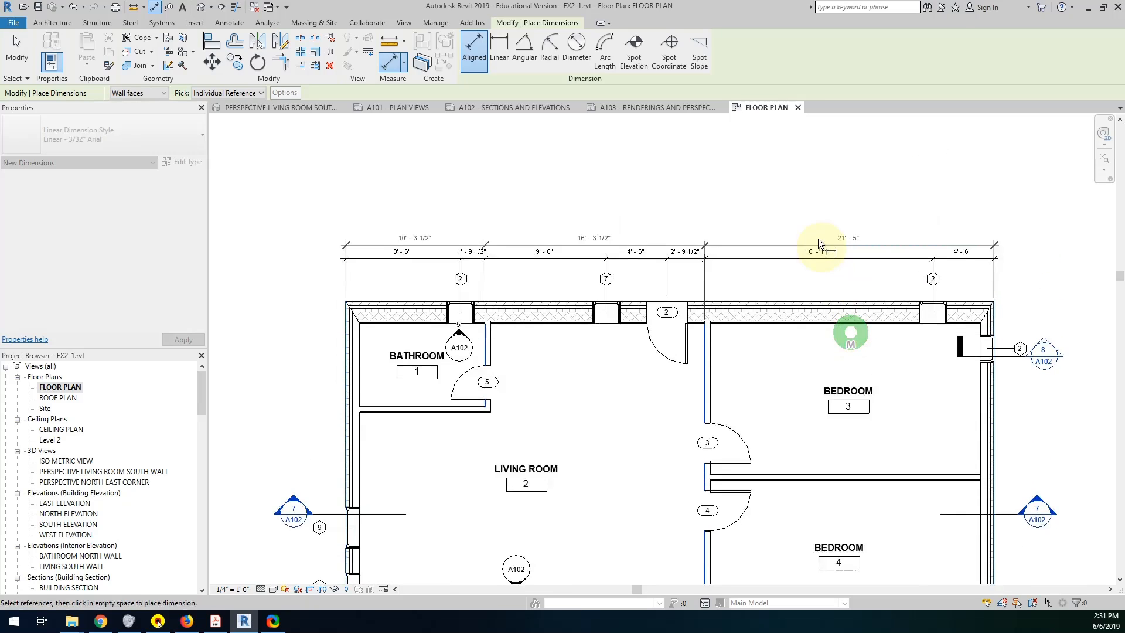
{"action": "left_click", "coordinate": [812, 234]}
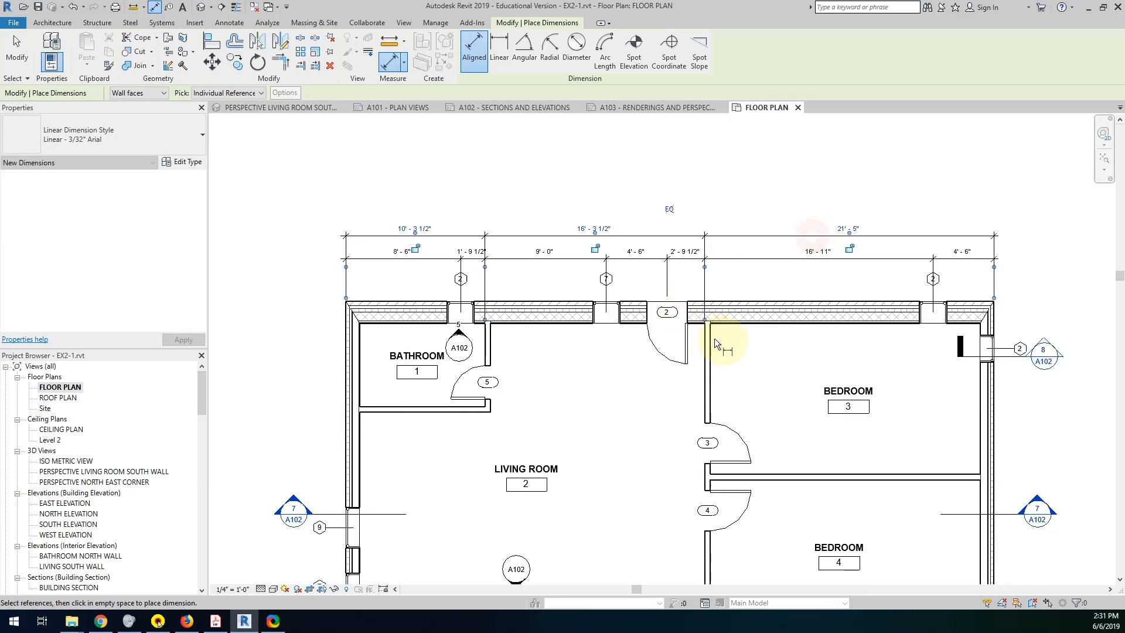
Dimension the plan's overall length between the outer faces of its west and east walls, above the other strings.
{"action": "left_click", "coordinate": [343, 345]}
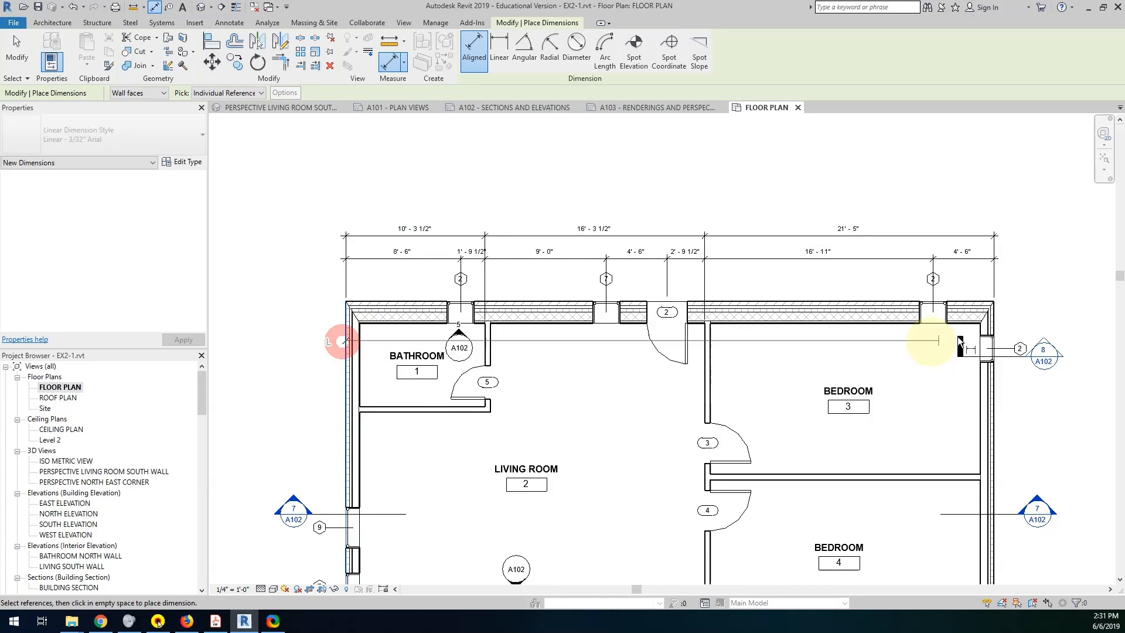
{"action": "left_click", "coordinate": [993, 323]}
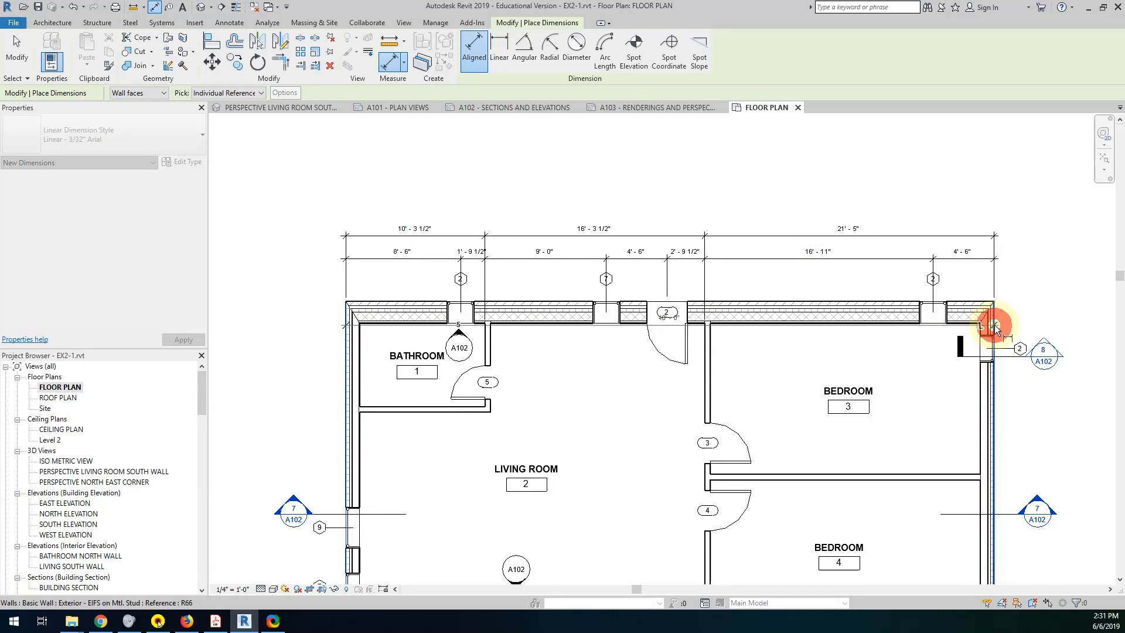
{"action": "left_click", "coordinate": [900, 211]}
Dimension the plan's east side between the outer wall faces, including both window centers and the partition between the bedrooms.
{"action": "middle_click_drag", "start_coordinate": [1000, 396], "coordinate": [836, 246]}
{"action": "scroll", "coordinate": [834, 247], "scroll_direction": "down", "scroll_amount": 1}
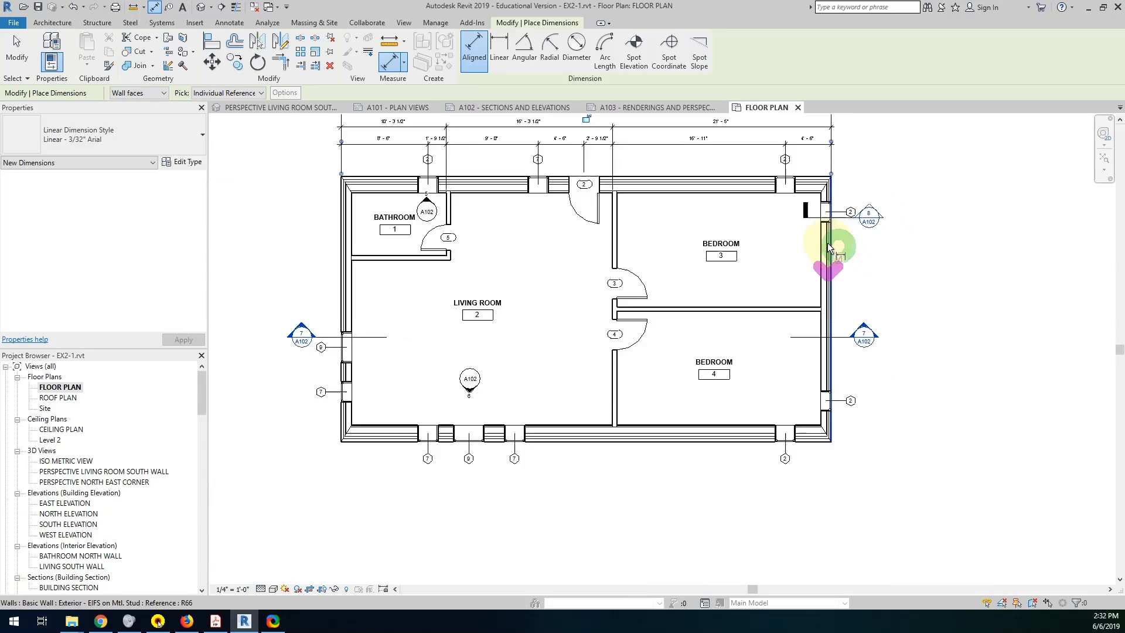
{"action": "middle_click_drag", "start_coordinate": [760, 197], "coordinate": [749, 241]}
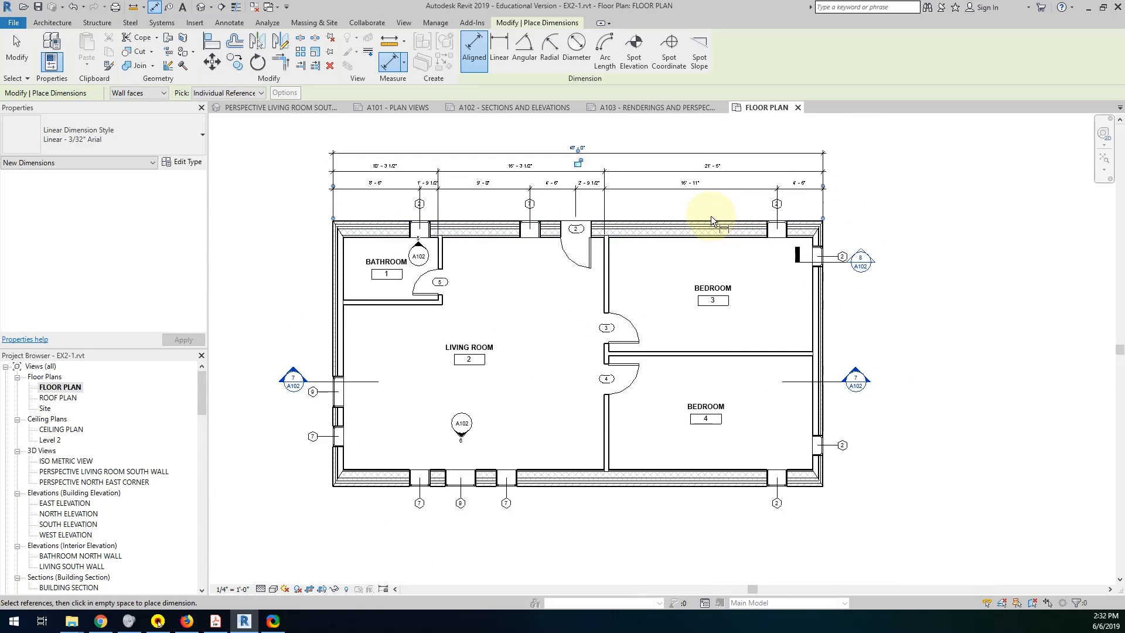
{"action": "left_click", "coordinate": [711, 218]}
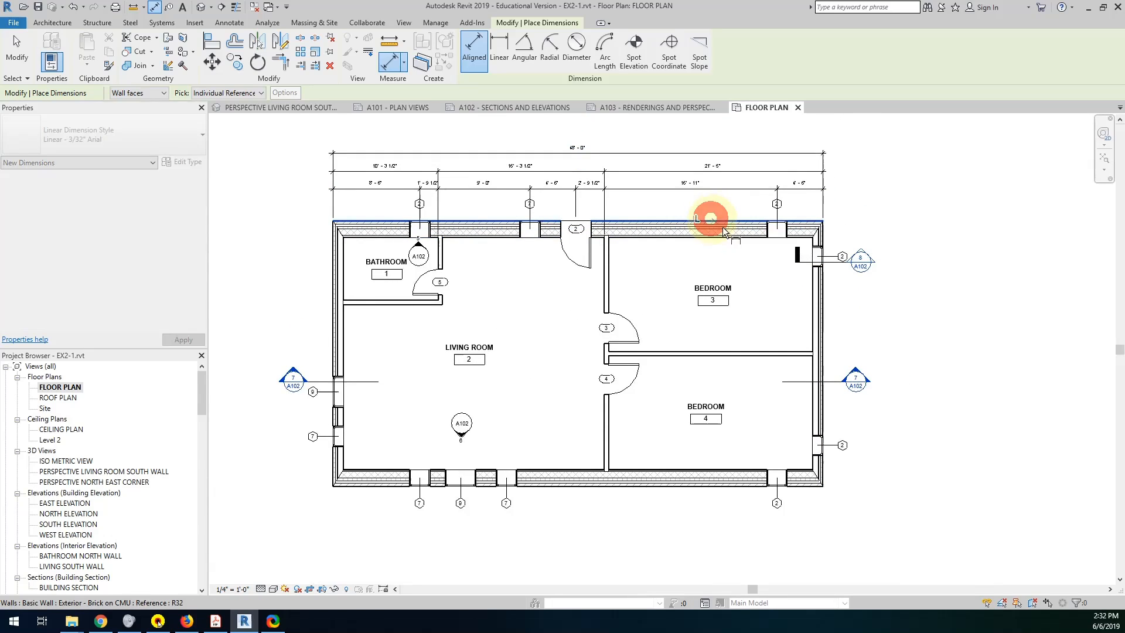
{"action": "left_click", "coordinate": [818, 257]}
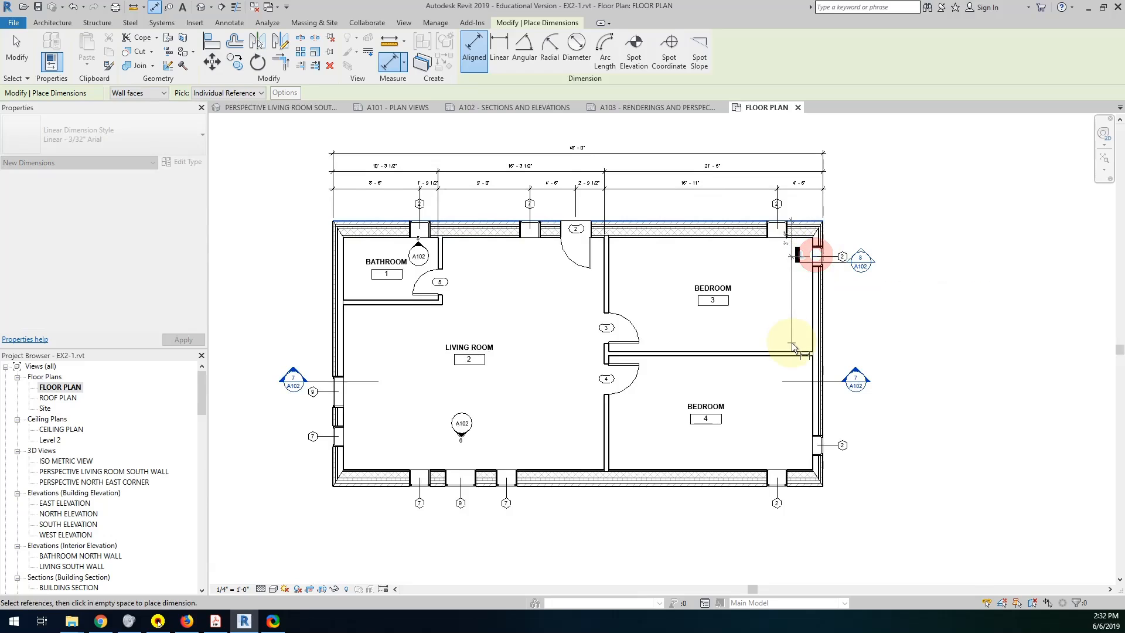
{"action": "left_click", "coordinate": [793, 353]}
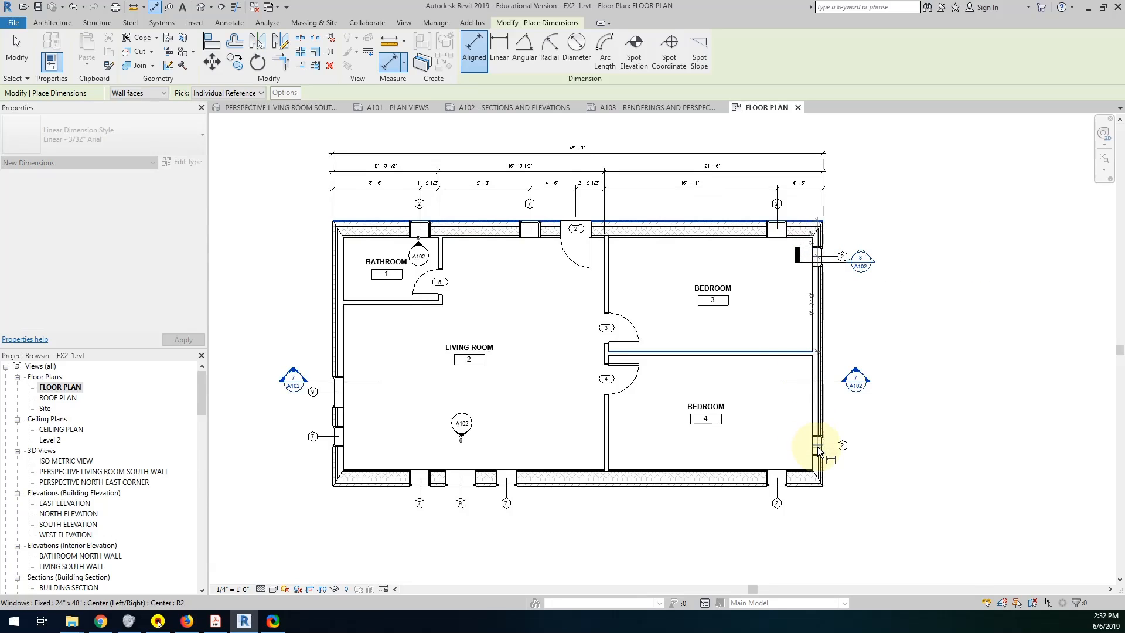
{"action": "left_click", "coordinate": [805, 487]}
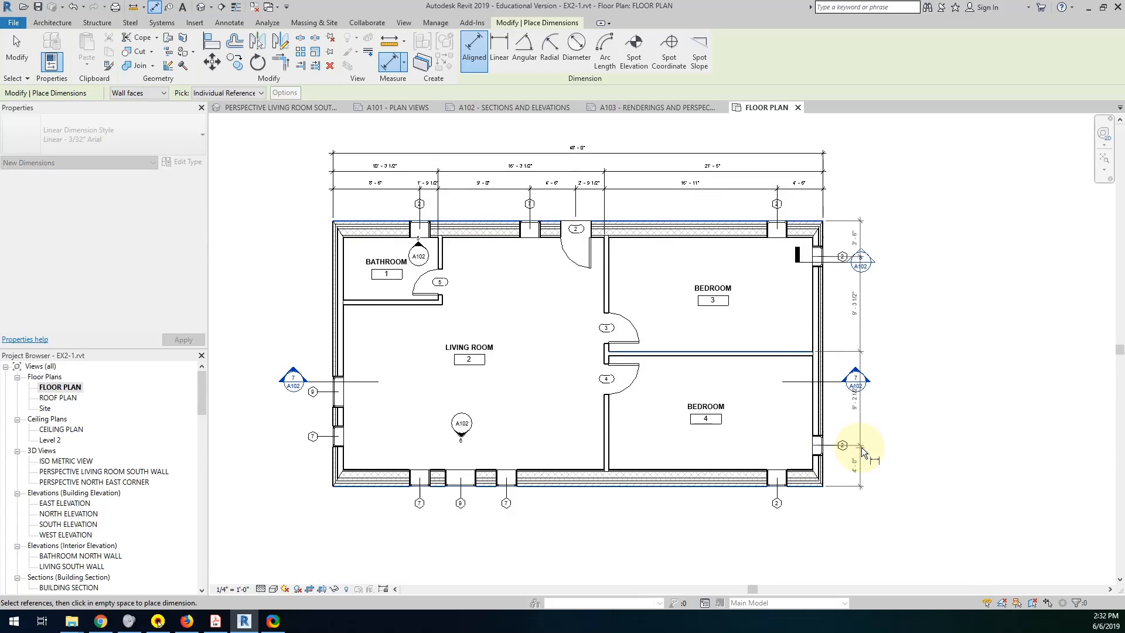
{"action": "left_click", "coordinate": [871, 448]}
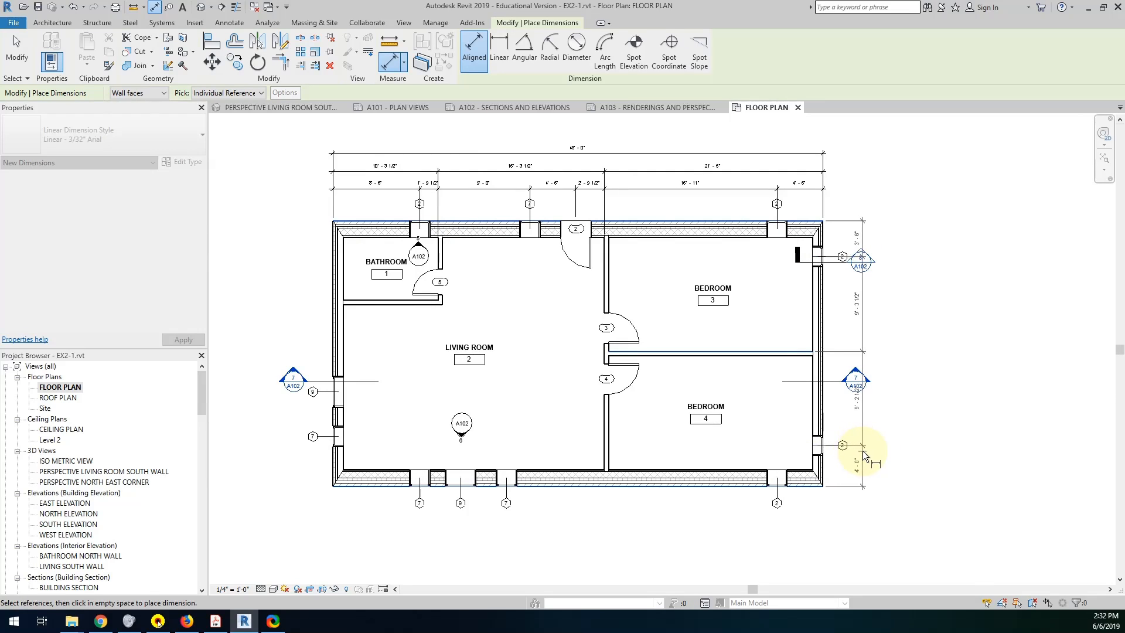
{"action": "left_click", "coordinate": [859, 451]}
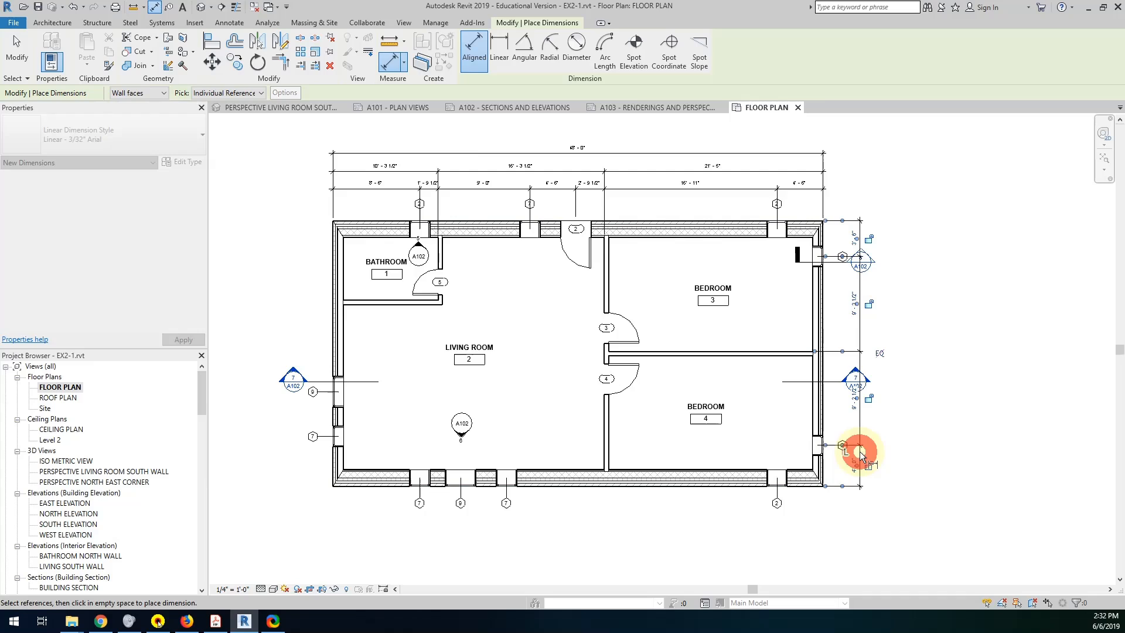
Add a second string outside the east side dimensions between the outer wall faces and the partition between the bedrooms.
{"action": "left_click", "coordinate": [798, 222]}
{"action": "left_click", "coordinate": [792, 350]}
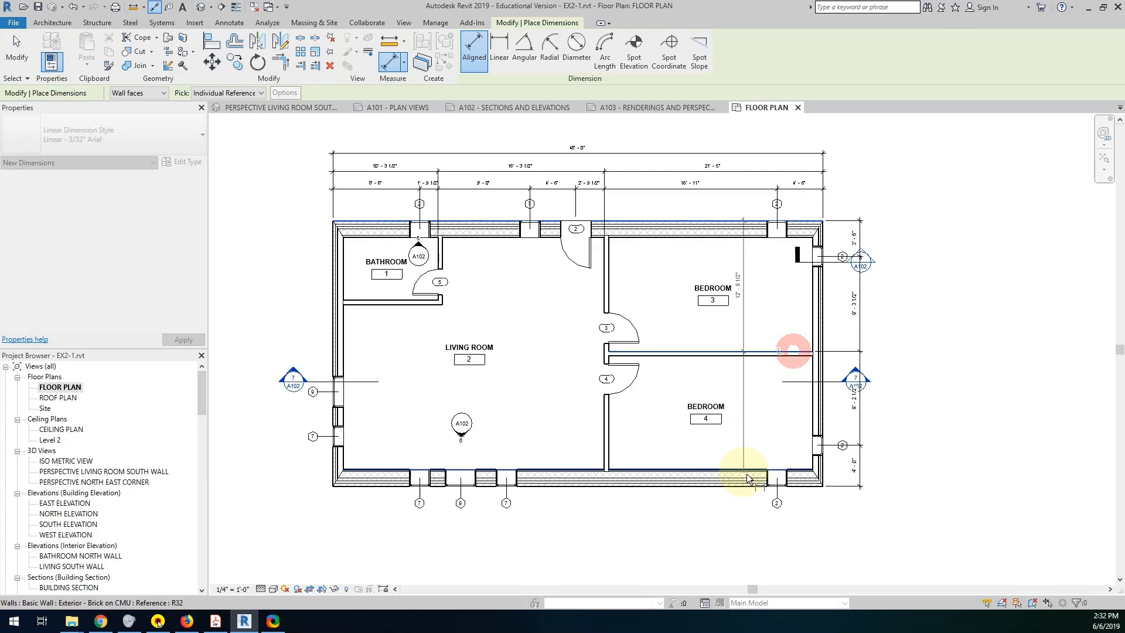
{"action": "left_click", "coordinate": [794, 487]}
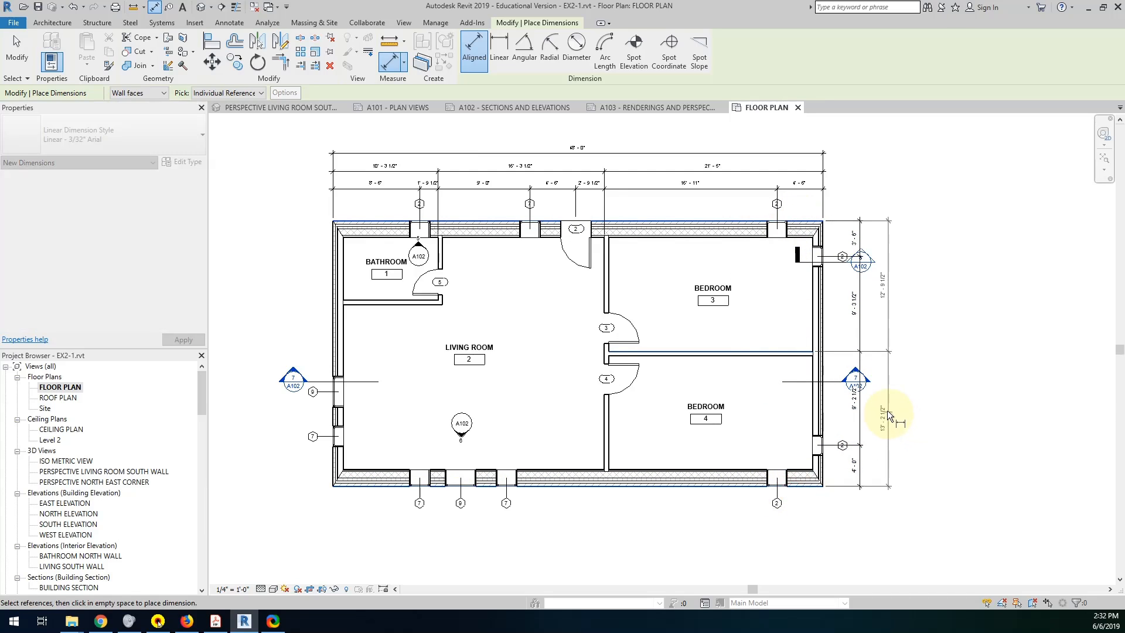
{"action": "left_click", "coordinate": [872, 410]}
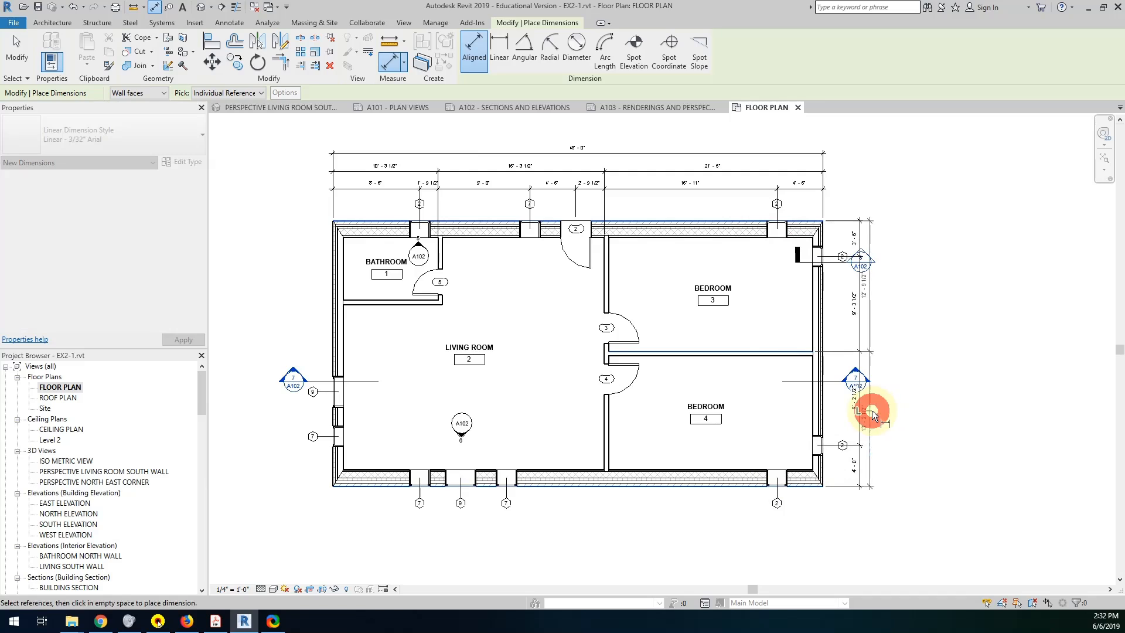
Dimension the plan's overall depth between the outer north and south wall faces, outside the other east side strings, and end dimensioning.
{"action": "left_click", "coordinate": [740, 218]}
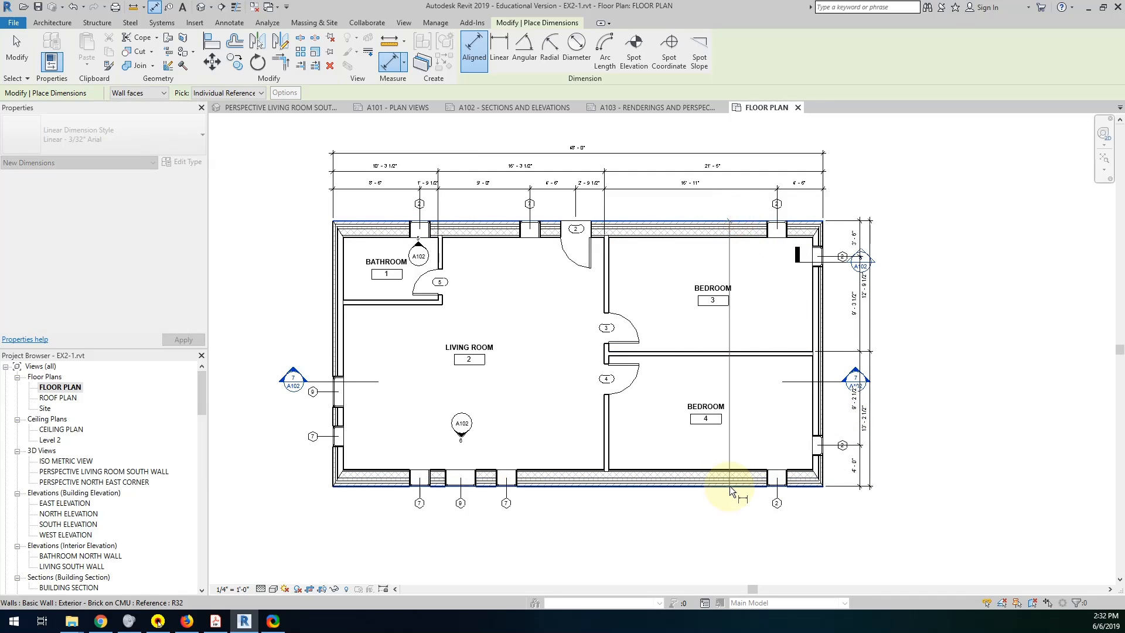
{"action": "left_click", "coordinate": [729, 486]}
{"action": "left_click", "coordinate": [879, 334]}
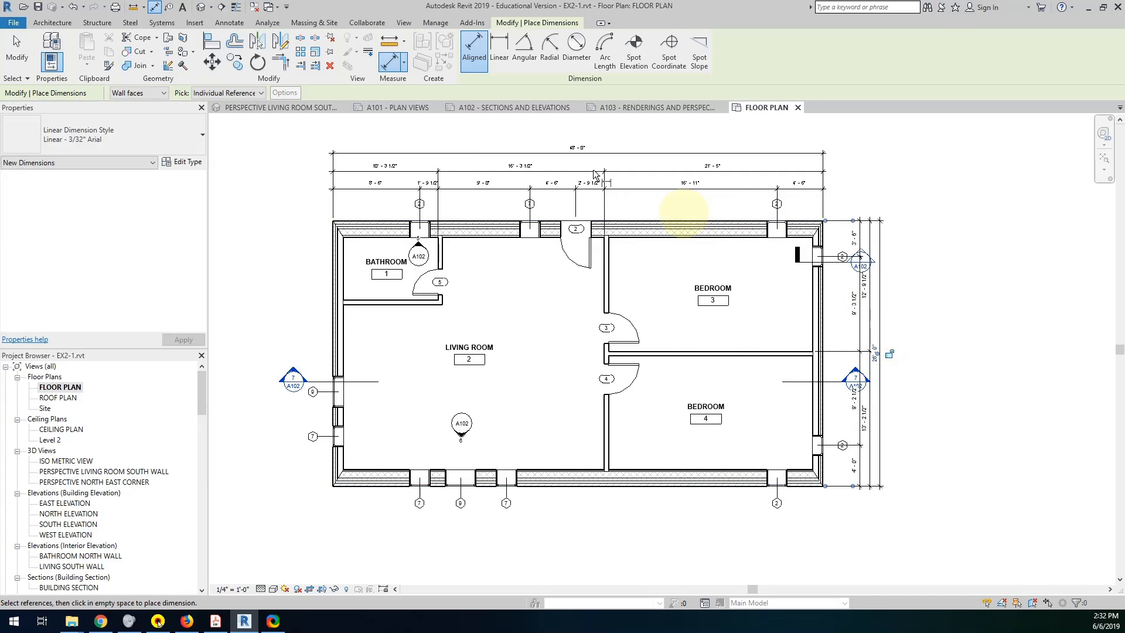
{"action": "left_click", "coordinate": [17, 58]}
Rearrange the wall section 8 mark so its head sits inside Bedroom 3 and its tail just outside the east wall.
{"action": "scroll", "coordinate": [738, 259], "scroll_direction": "up", "scroll_amount": 2}
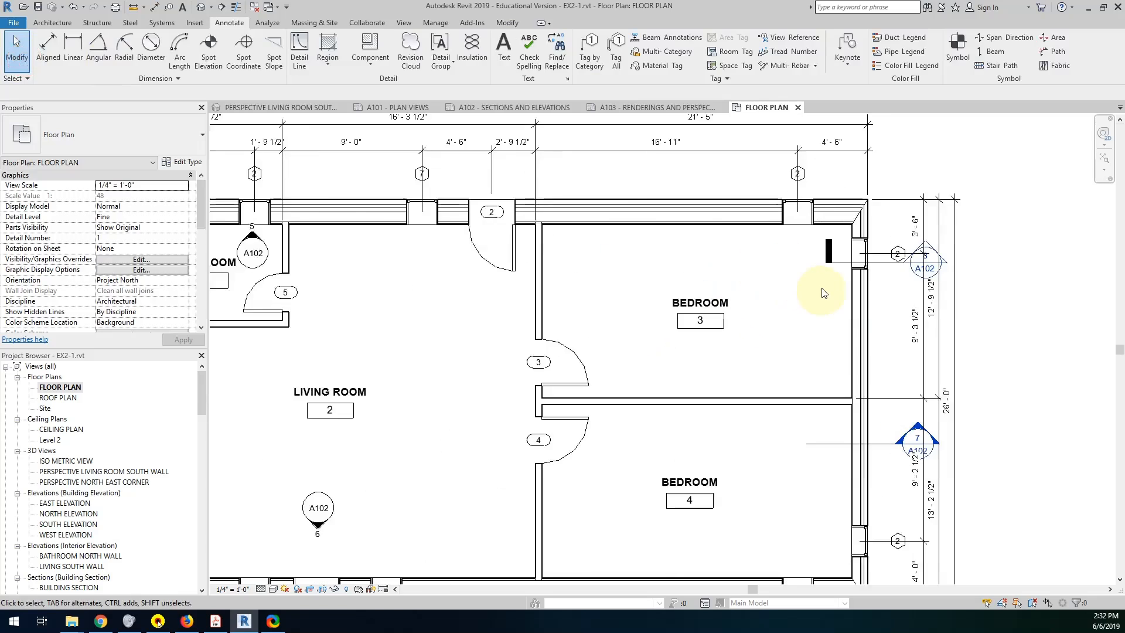
{"action": "left_click", "coordinate": [882, 262]}
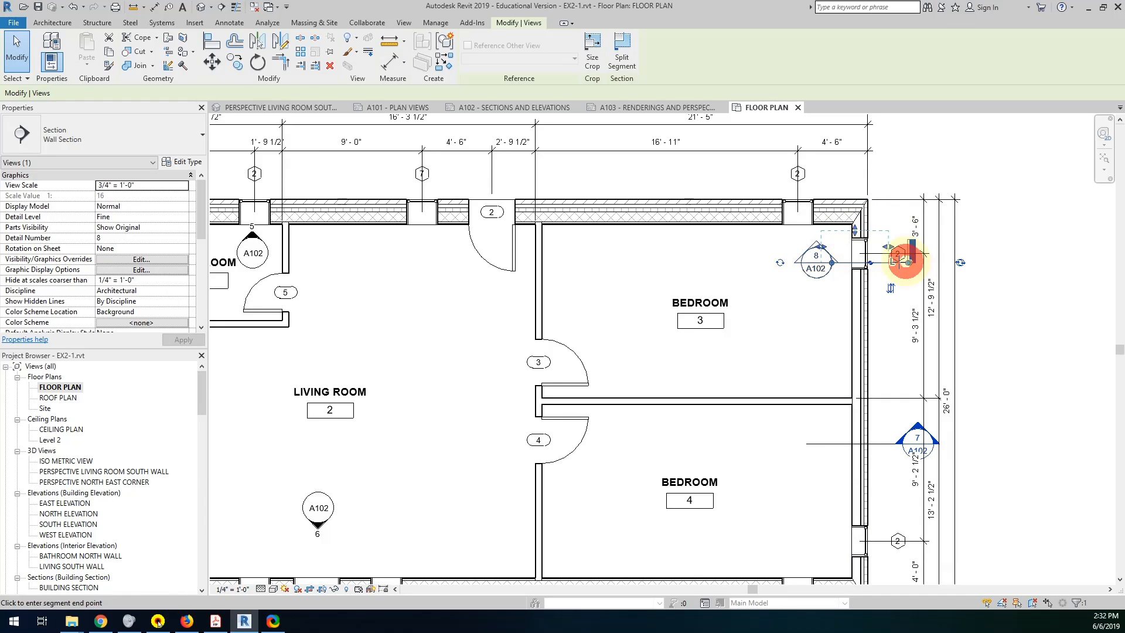
{"action": "left_click", "coordinate": [767, 323]}
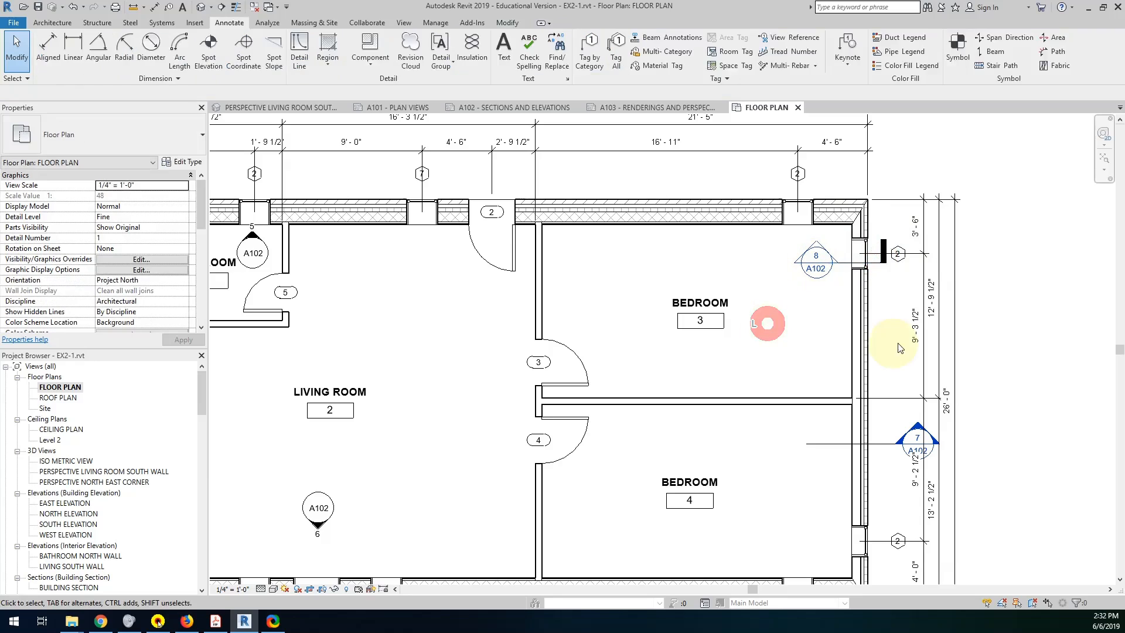
{"action": "scroll", "coordinate": [906, 346], "scroll_direction": "down", "scroll_amount": 3}
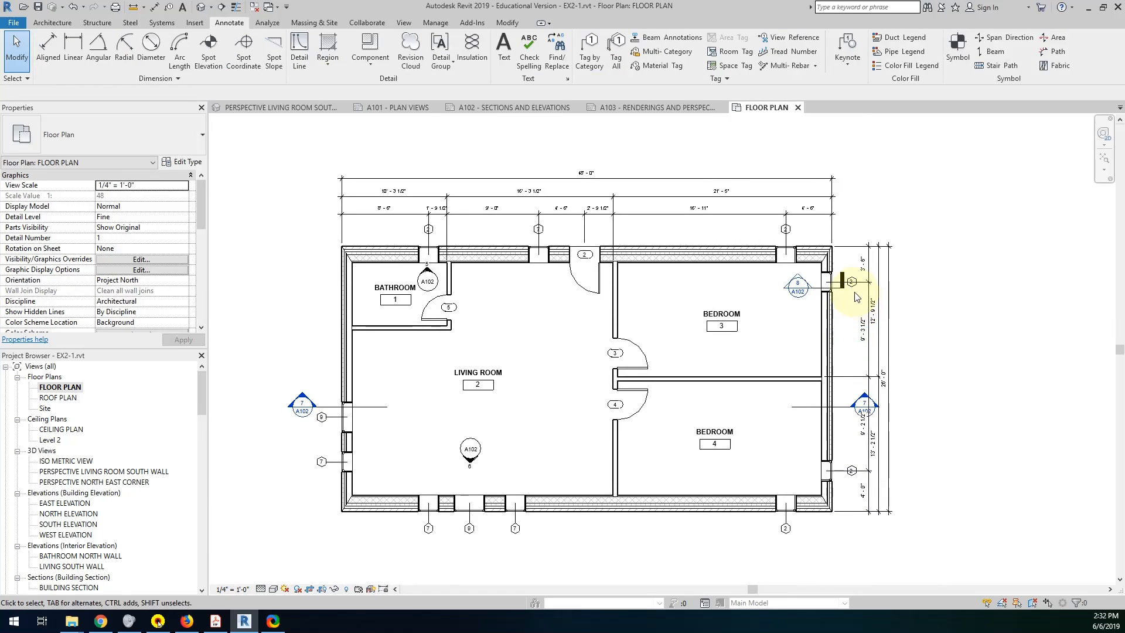
{"action": "left_click", "coordinate": [851, 285]}
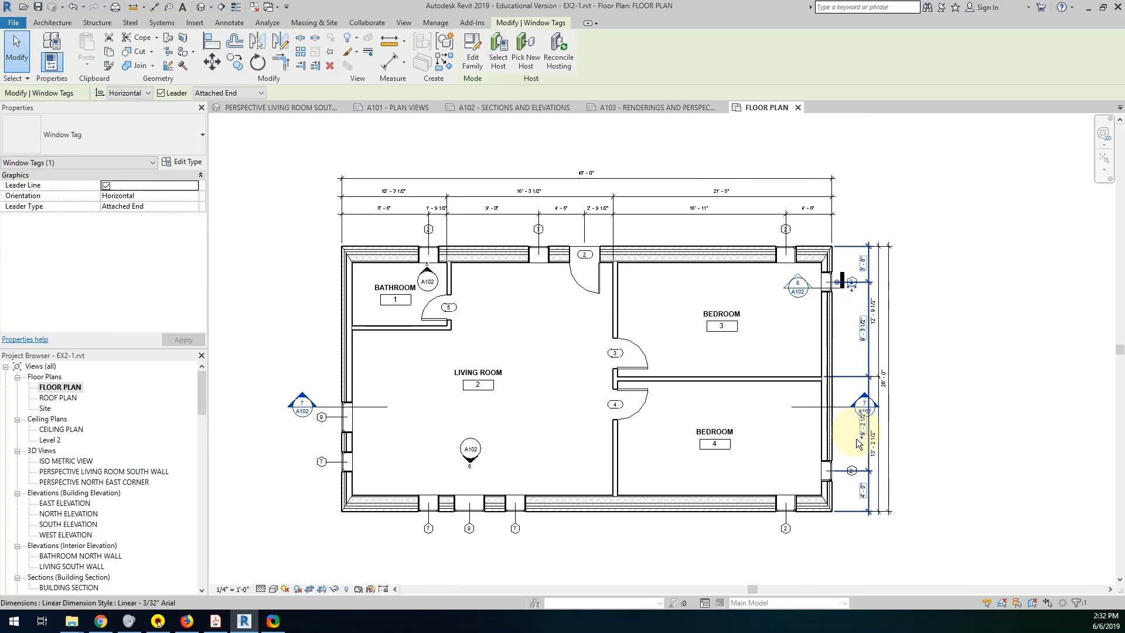
{"action": "left_click", "coordinate": [851, 469], "text": "ctrl"}
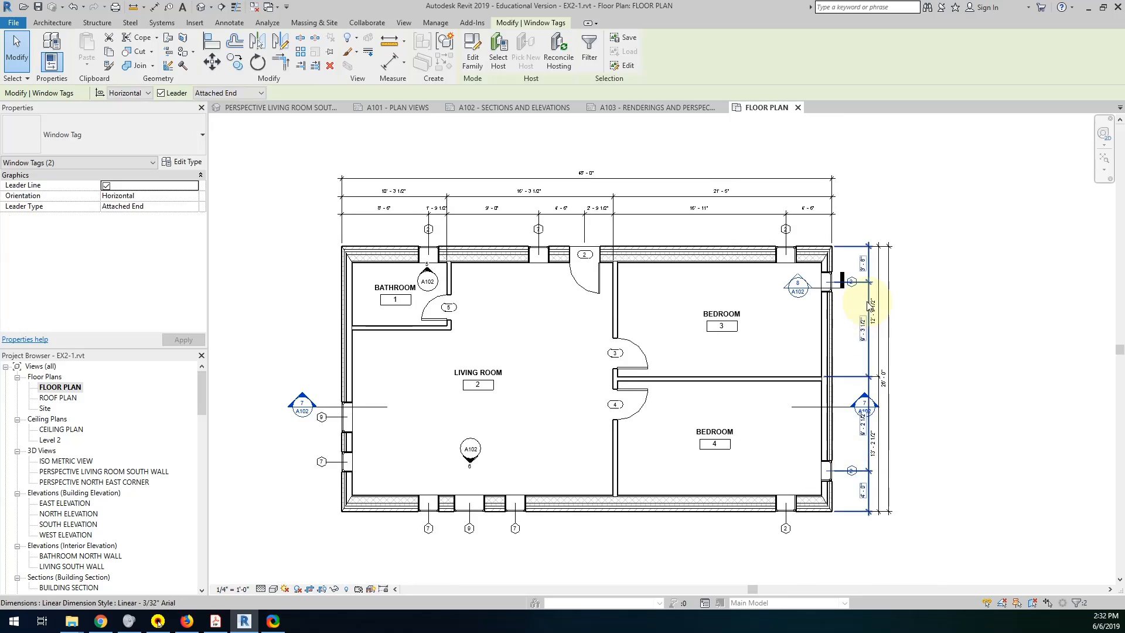
{"action": "left_click", "coordinate": [855, 448]}
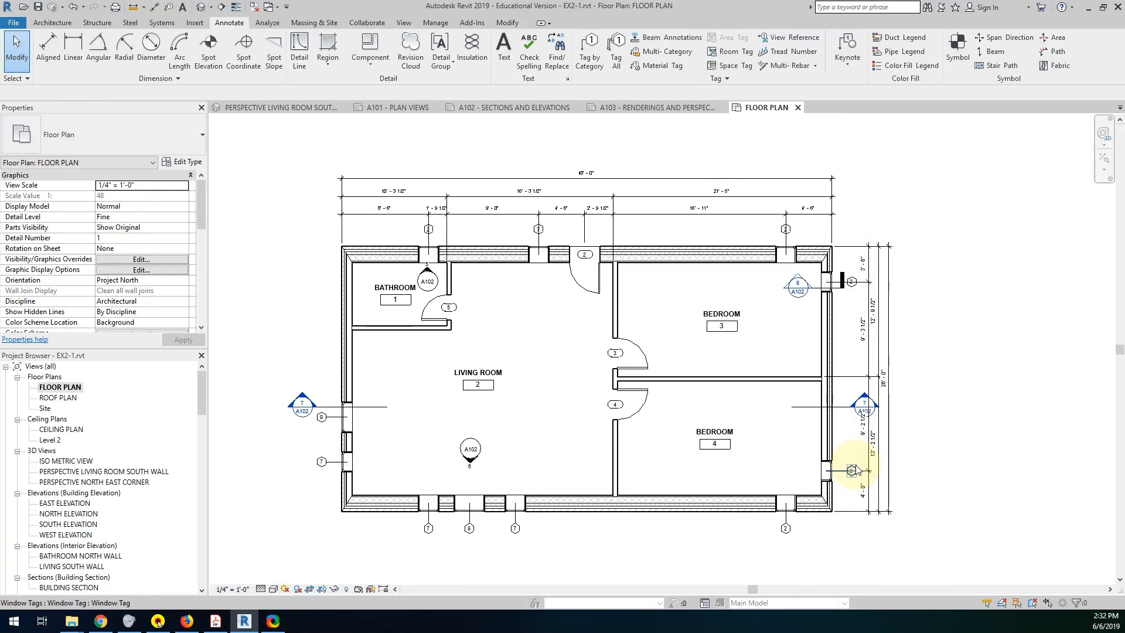
Move both east wall window tags slightly north of their window centers, clear of the dimension extension lines.
{"action": "left_click", "coordinate": [852, 469]}
{"action": "scroll", "coordinate": [854, 472], "scroll_direction": "up", "scroll_amount": 5}
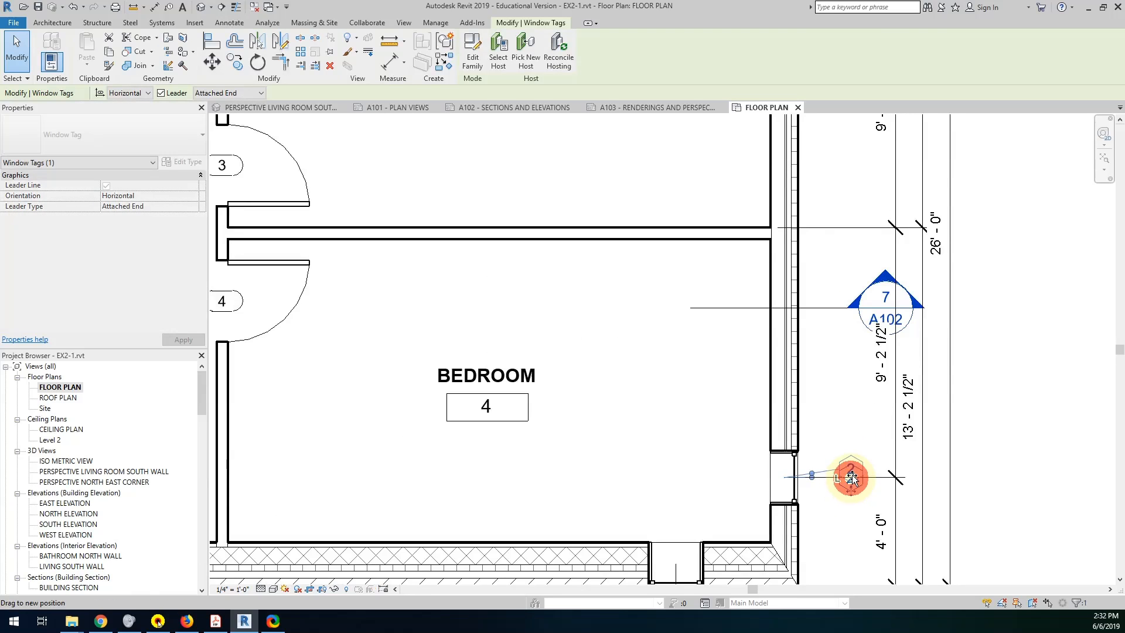
{"action": "left_click_drag", "start_coordinate": [853, 477], "coordinate": [828, 445]}
{"action": "middle_click_drag", "start_coordinate": [832, 325], "coordinate": [805, 568]}
{"action": "left_click", "coordinate": [834, 212]}
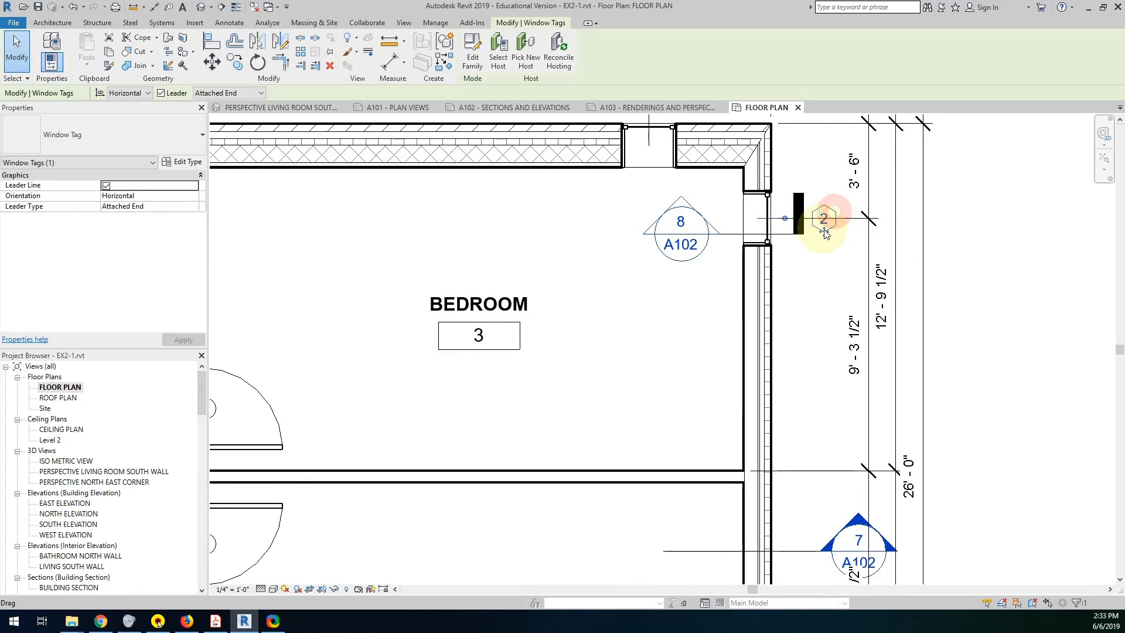
{"action": "left_click_drag", "start_coordinate": [821, 201], "coordinate": [797, 172]}
Shift the three north wall window tags slightly west of their window centers, clear of the dimension extension lines.
{"action": "scroll", "coordinate": [787, 199], "scroll_direction": "down", "scroll_amount": 2}
{"action": "middle_click_drag", "start_coordinate": [777, 204], "coordinate": [983, 331]}
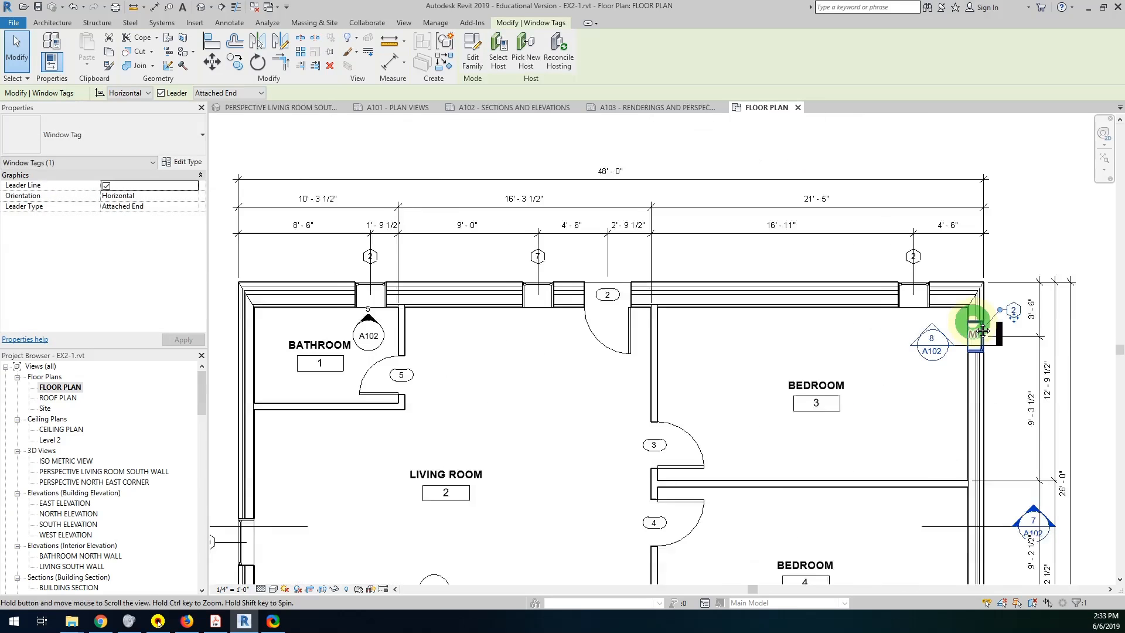
{"action": "mouse_move", "coordinate": [300, 245]}
{"action": "left_mouse_down"}
{"action": "mouse_move", "coordinate": [310, 262]}
{"action": "mouse_move", "coordinate": [887, 284]}
{"action": "mouse_move", "coordinate": [949, 276]}
{"action": "mouse_move", "coordinate": [890, 259]}
{"action": "mouse_move", "coordinate": [908, 247]}
{"action": "left_mouse_up"}
{"action": "middle_click_drag", "start_coordinate": [515, 282], "coordinate": [673, 291]}
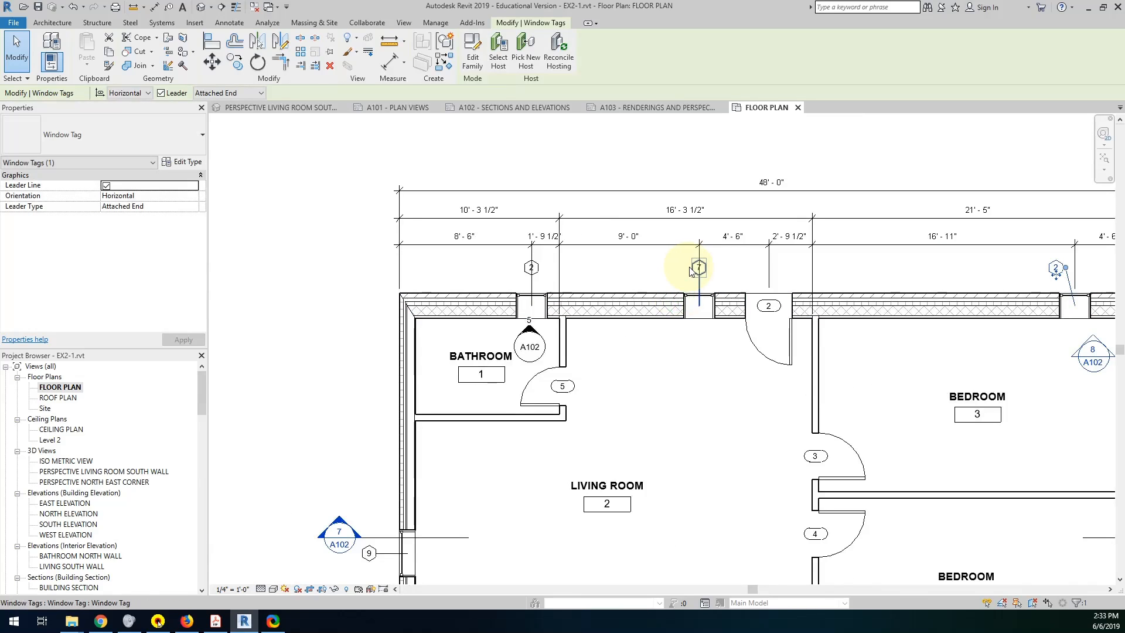
{"action": "left_click", "coordinate": [696, 269]}
{"action": "mouse_move", "coordinate": [701, 277]}
{"action": "left_mouse_down"}
{"action": "mouse_move", "coordinate": [678, 271]}
{"action": "mouse_move", "coordinate": [691, 270]}
{"action": "left_mouse_up"}
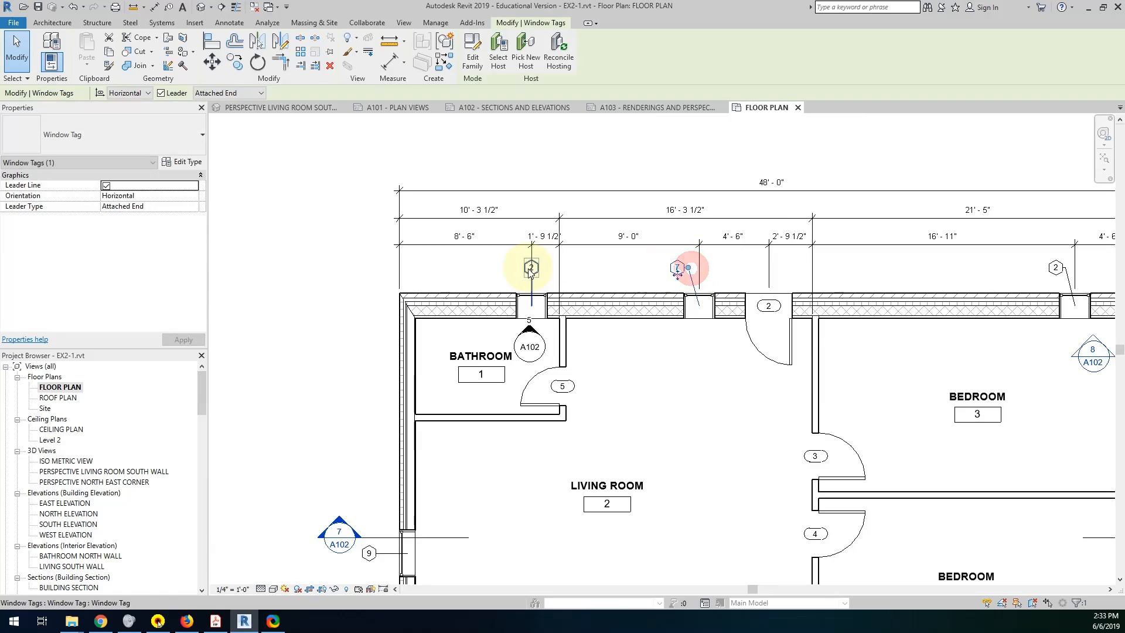
{"action": "mouse_move", "coordinate": [530, 269]}
{"action": "left_mouse_down"}
{"action": "mouse_move", "coordinate": [510, 269]}
{"action": "mouse_move", "coordinate": [522, 264]}
{"action": "left_mouse_up"}
Dimension the west side from the outer north face through the bathroom partition and both window centers to the outer south face, just outside the wall.
{"action": "middle_click_drag", "start_coordinate": [451, 389], "coordinate": [641, 176]}
{"action": "scroll", "coordinate": [642, 375], "scroll_direction": "down", "scroll_amount": 2}
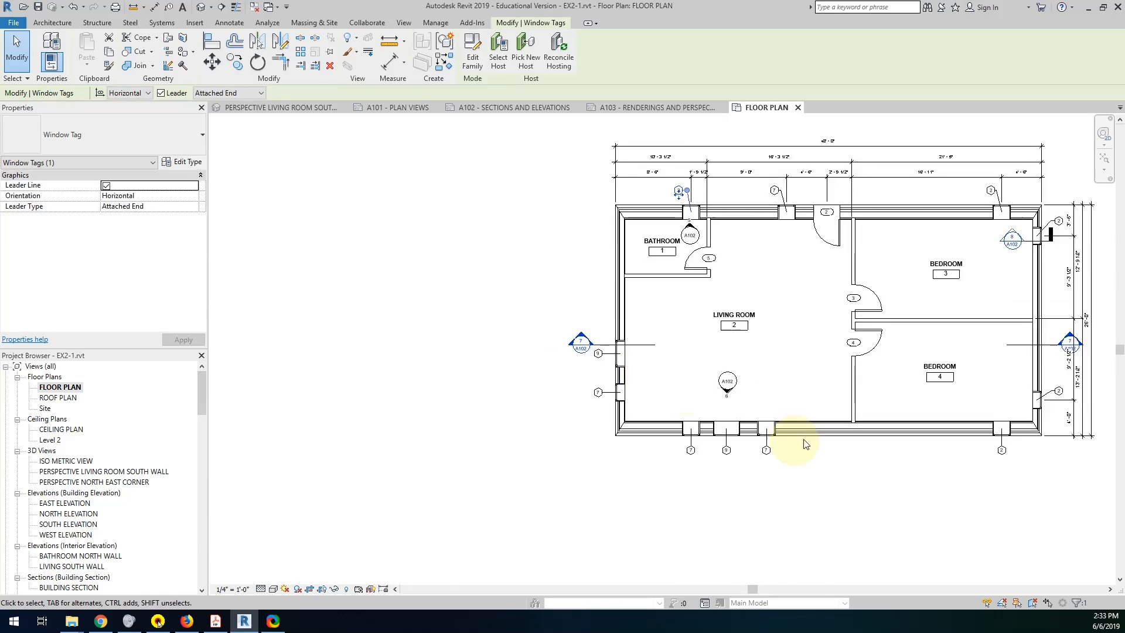
{"action": "middle_click_drag", "start_coordinate": [794, 424], "coordinate": [707, 435]}
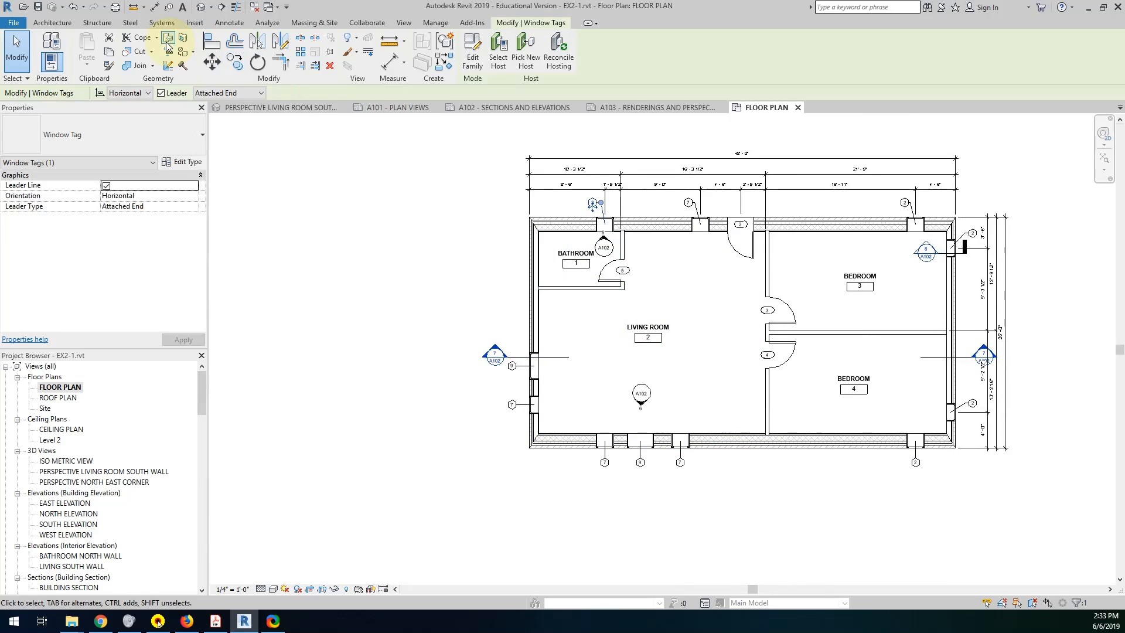
{"action": "left_click", "coordinate": [155, 6]}
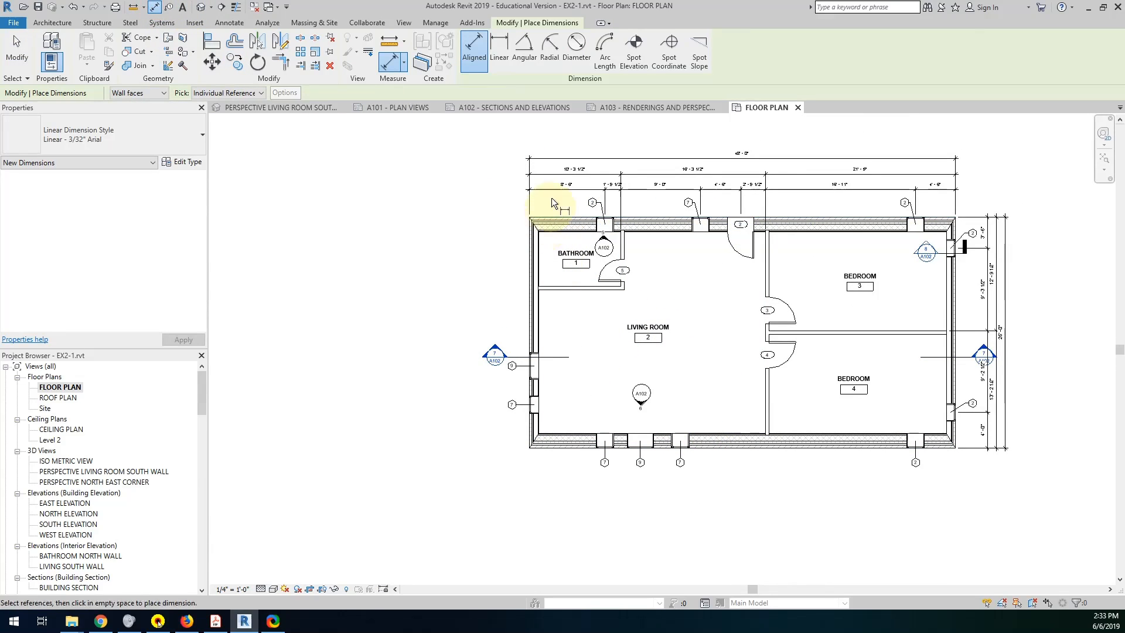
{"action": "left_click", "coordinate": [548, 221]}
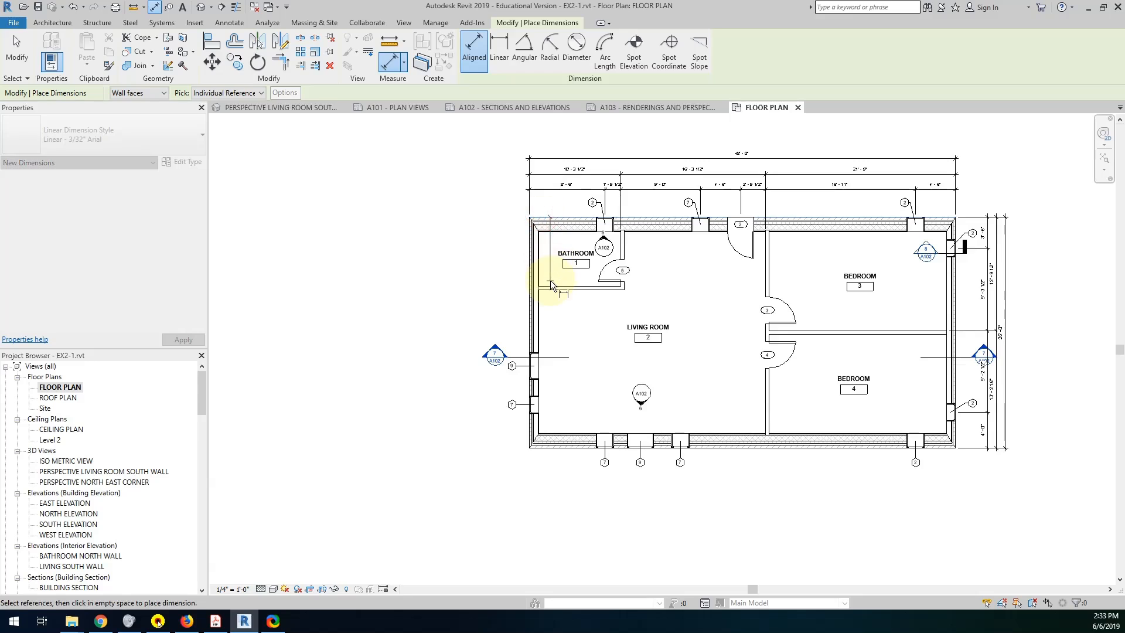
{"action": "left_click", "coordinate": [551, 287]}
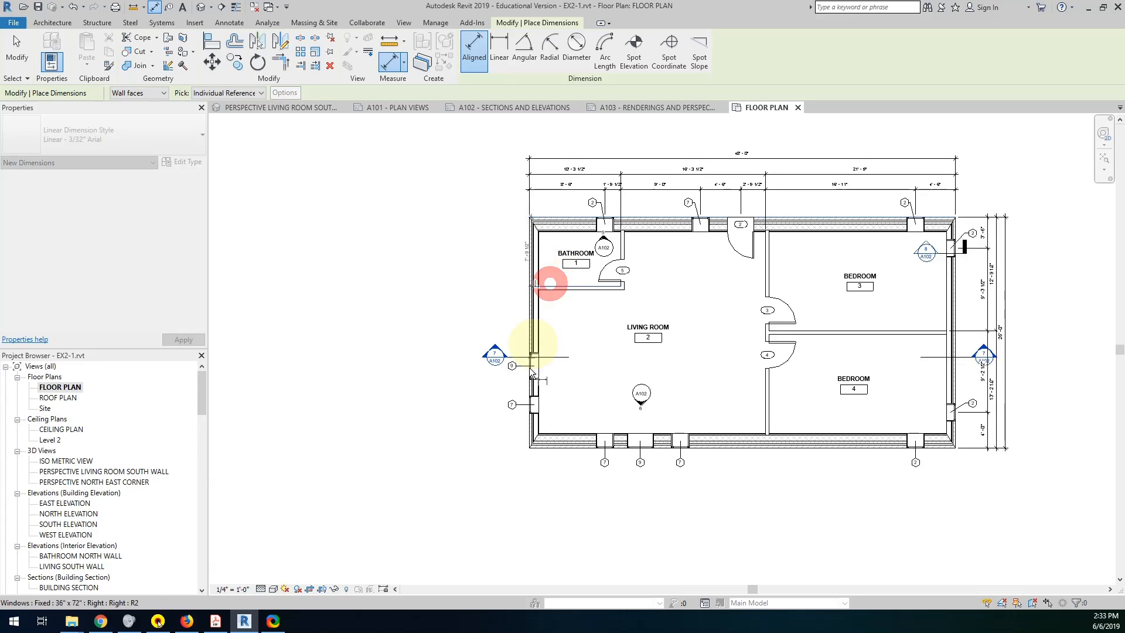
{"action": "left_click", "coordinate": [534, 403]}
{"action": "left_click", "coordinate": [538, 447]}
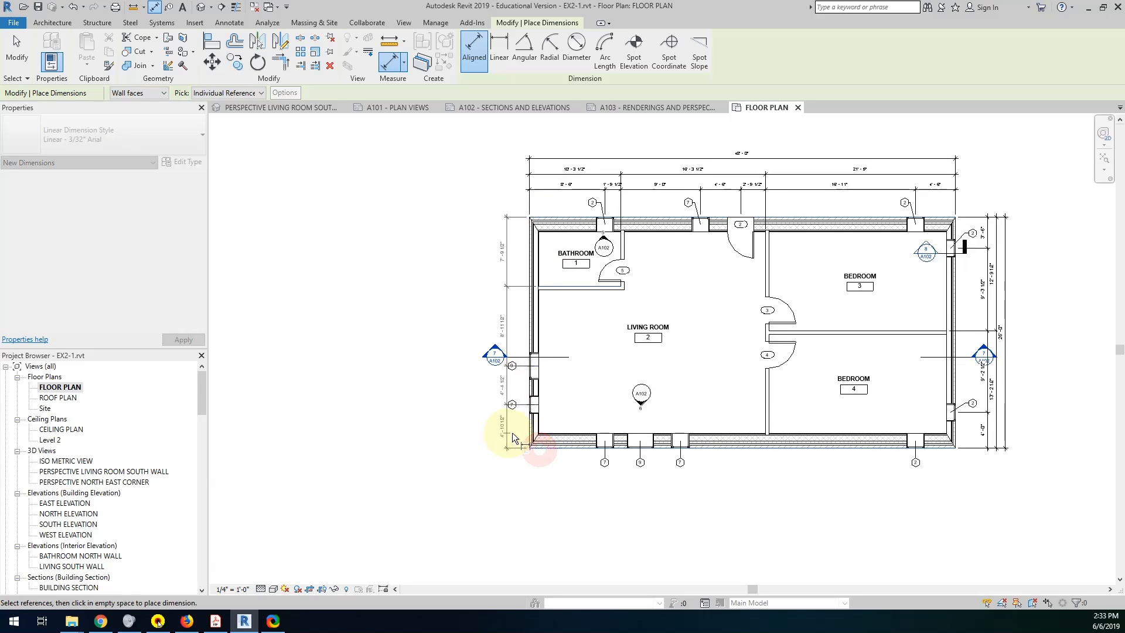
{"action": "left_click", "coordinate": [498, 432]}
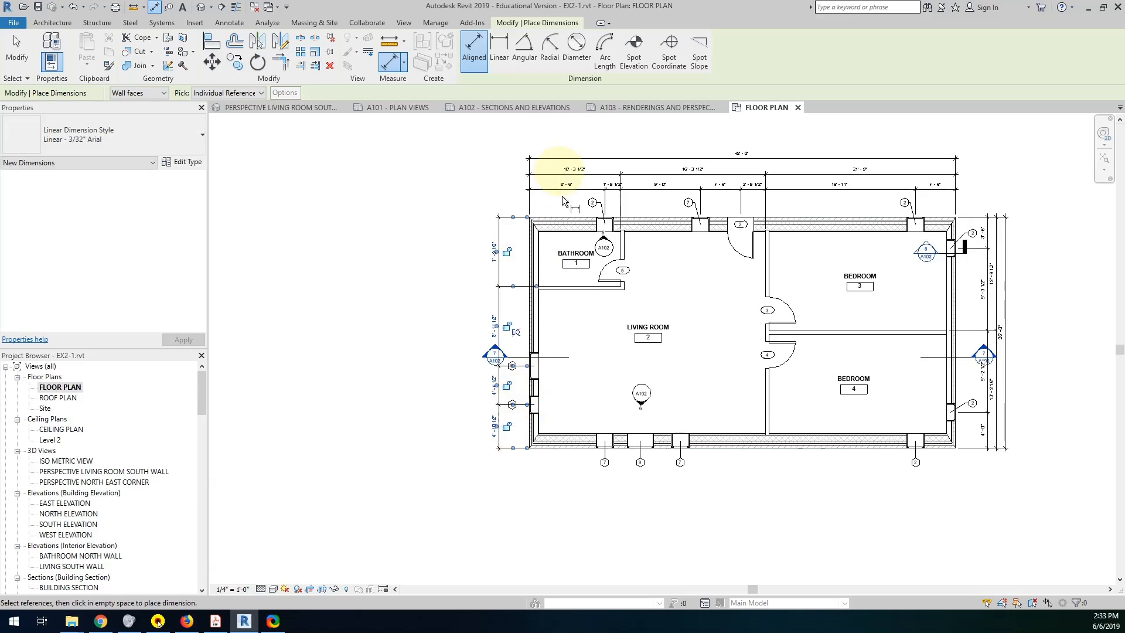
Dimension from the outer north face through the bathroom's south partition to the outer south face, outside the west window string.
{"action": "left_click", "coordinate": [560, 224]}
{"action": "left_click", "coordinate": [550, 285]}
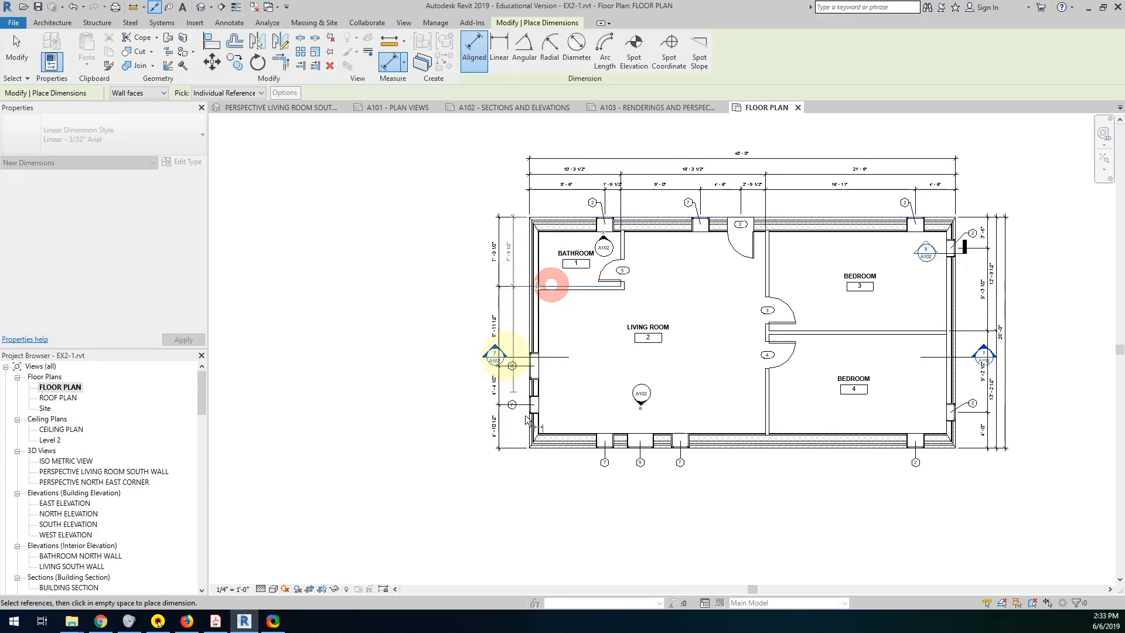
{"action": "left_click", "coordinate": [538, 447]}
{"action": "left_click", "coordinate": [474, 441]}
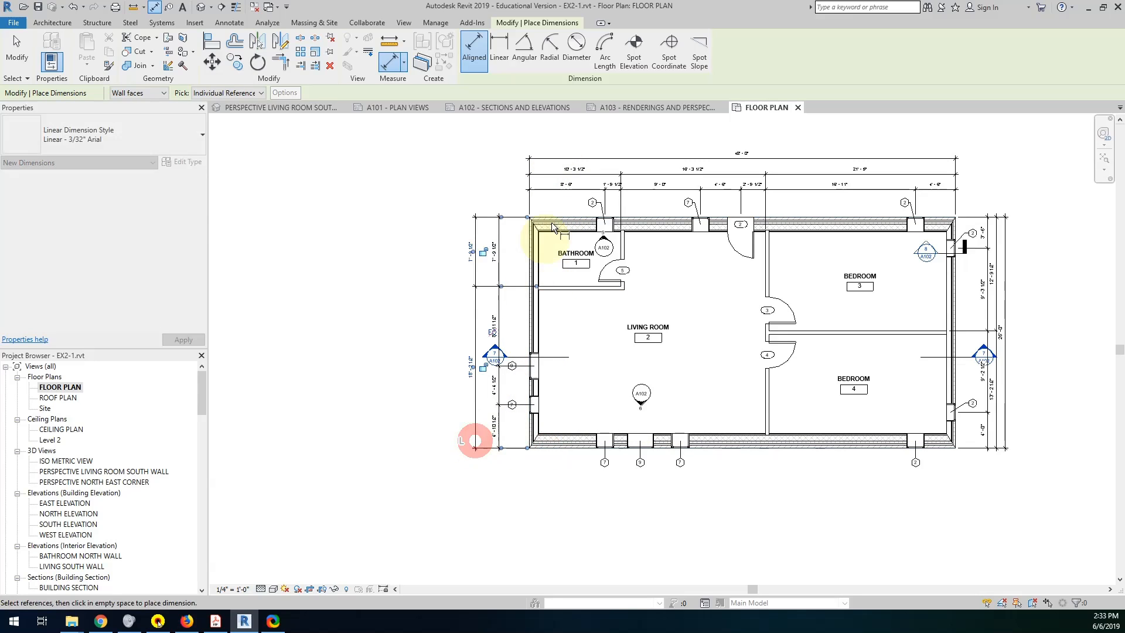
Dimension the overall depth between the outer north and south wall faces, outside the other west side strings.
{"action": "left_click", "coordinate": [556, 222]}
{"action": "left_click", "coordinate": [561, 450]}
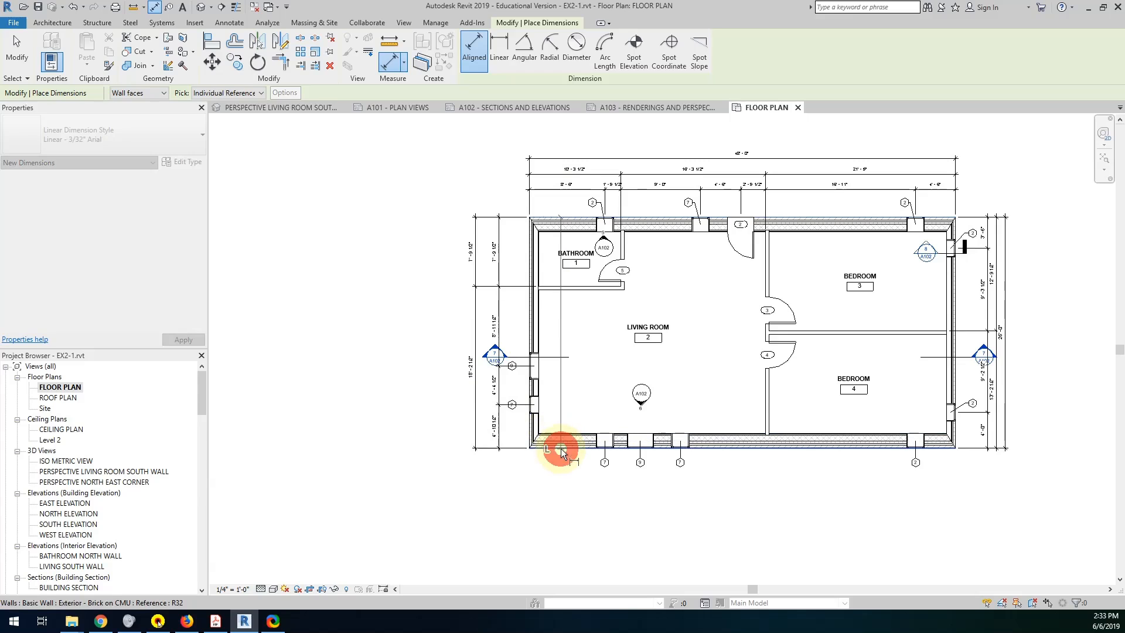
{"action": "left_click", "coordinate": [459, 423]}
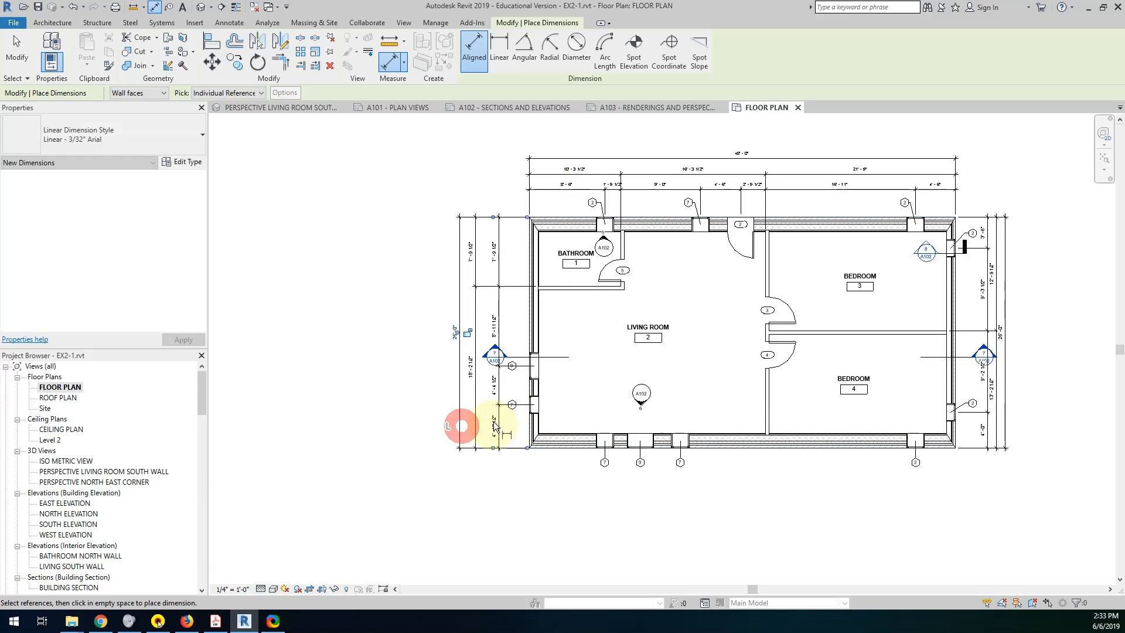
Dimension the south side between the outer west and east faces, including all four window centers and the living room–bedroom partition.
{"action": "left_click", "coordinate": [529, 437]}
{"action": "left_click", "coordinate": [604, 441]}
{"action": "left_click", "coordinate": [642, 440]}
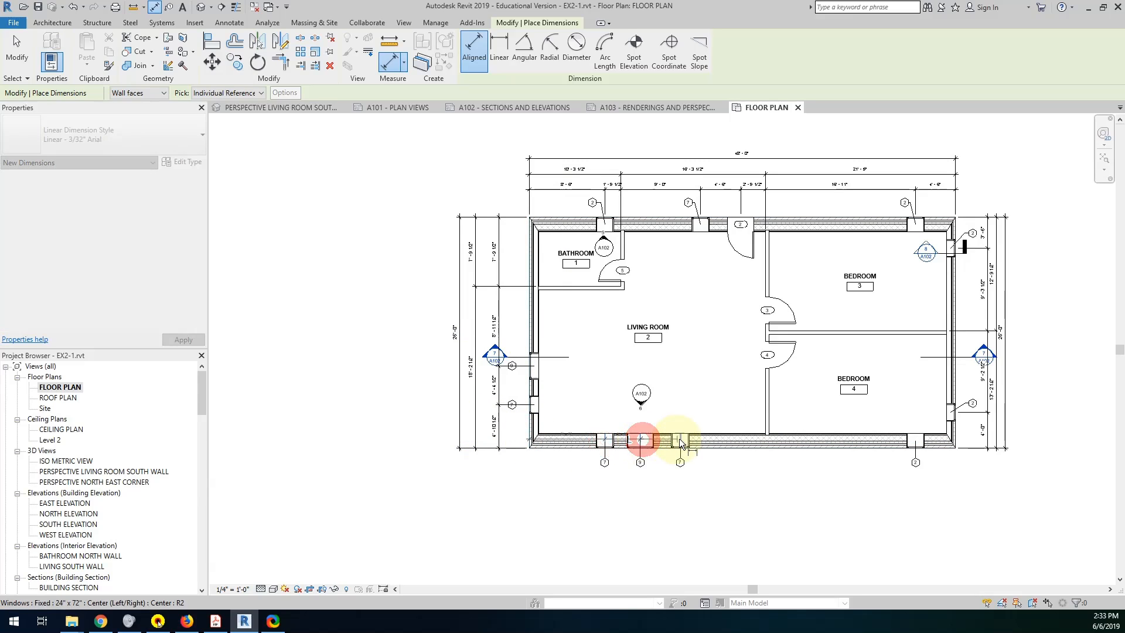
{"action": "left_click", "coordinate": [680, 440]}
{"action": "left_click", "coordinate": [765, 428]}
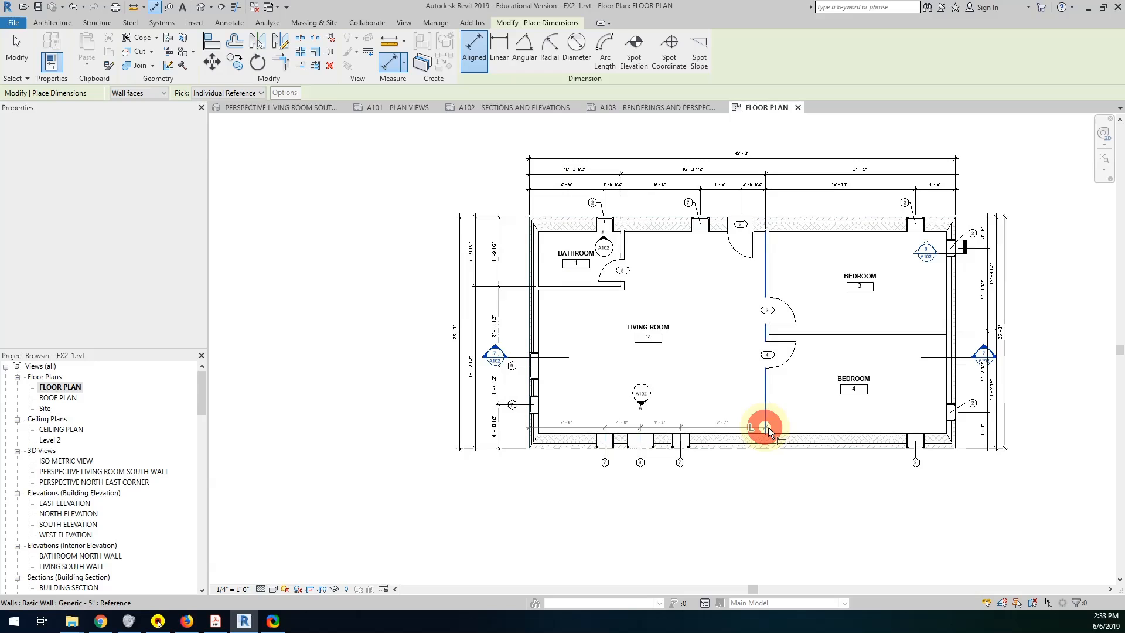
{"action": "left_click", "coordinate": [916, 438]}
{"action": "left_click", "coordinate": [953, 438]}
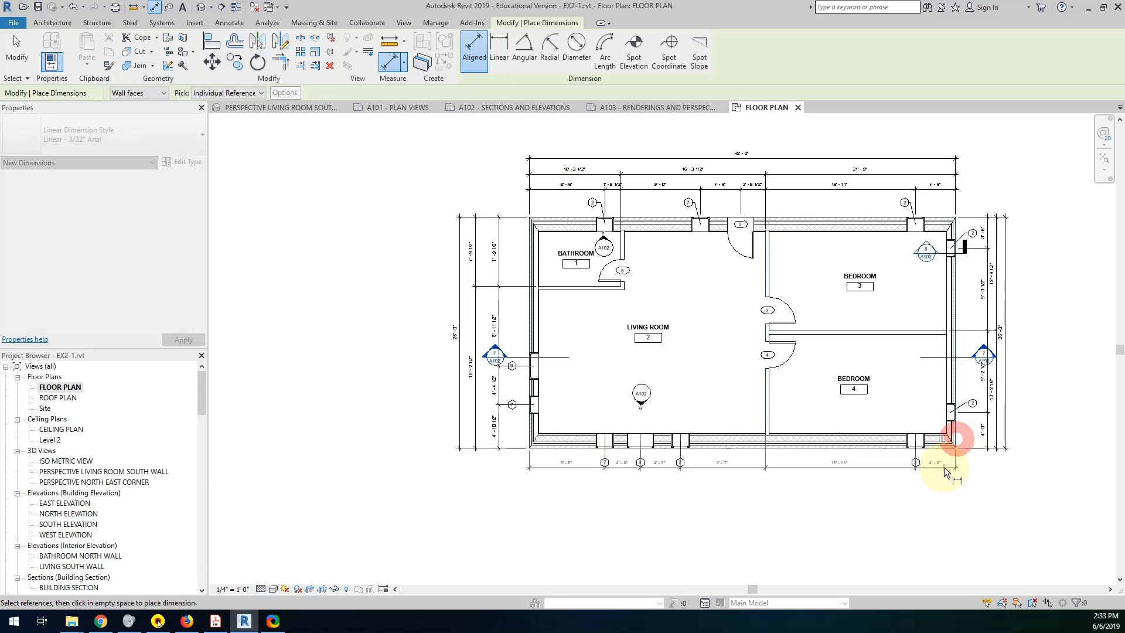
{"action": "left_click", "coordinate": [946, 476]}
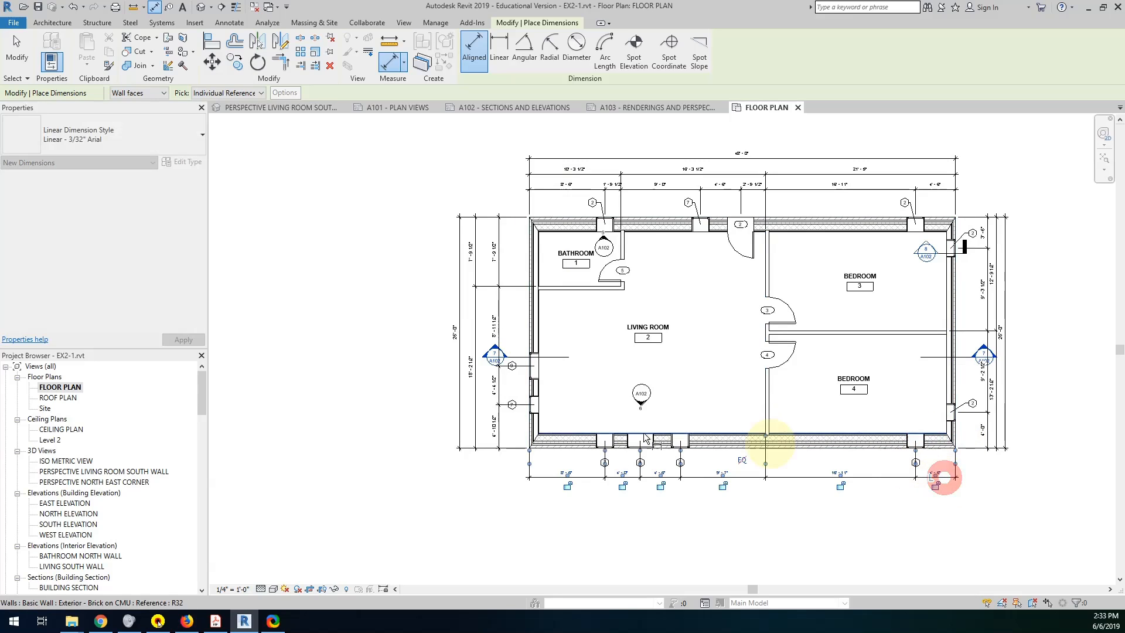
Dimension from the outer west face through the living room–bedroom partition to the outer east face, outside the south window string, and end dimensioning.
{"action": "left_click", "coordinate": [529, 434]}
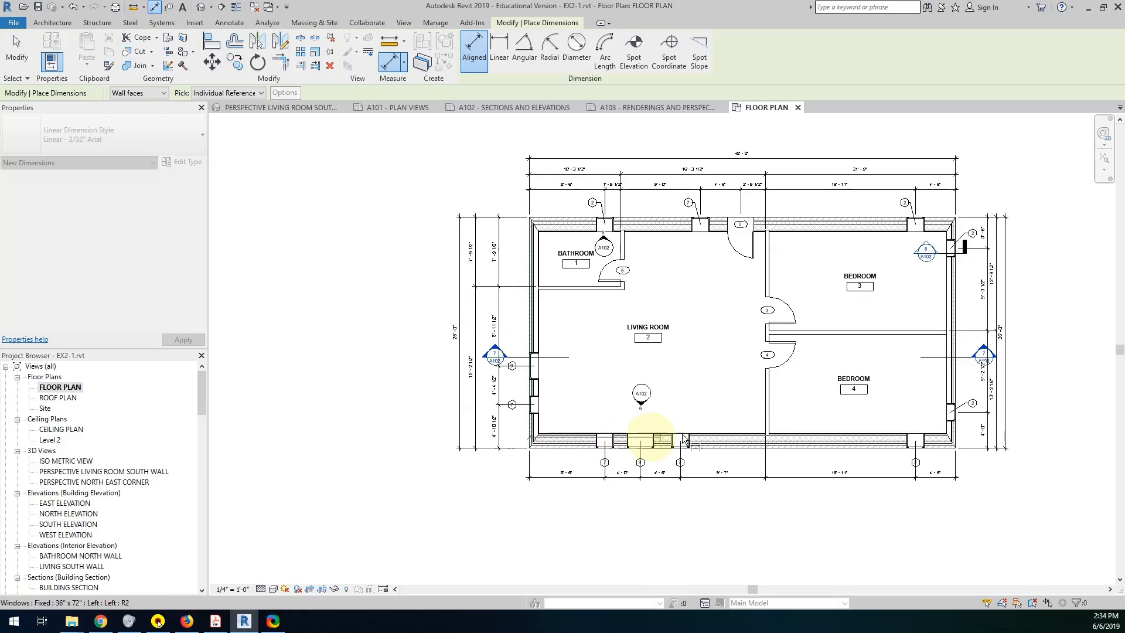
{"action": "left_click", "coordinate": [765, 424]}
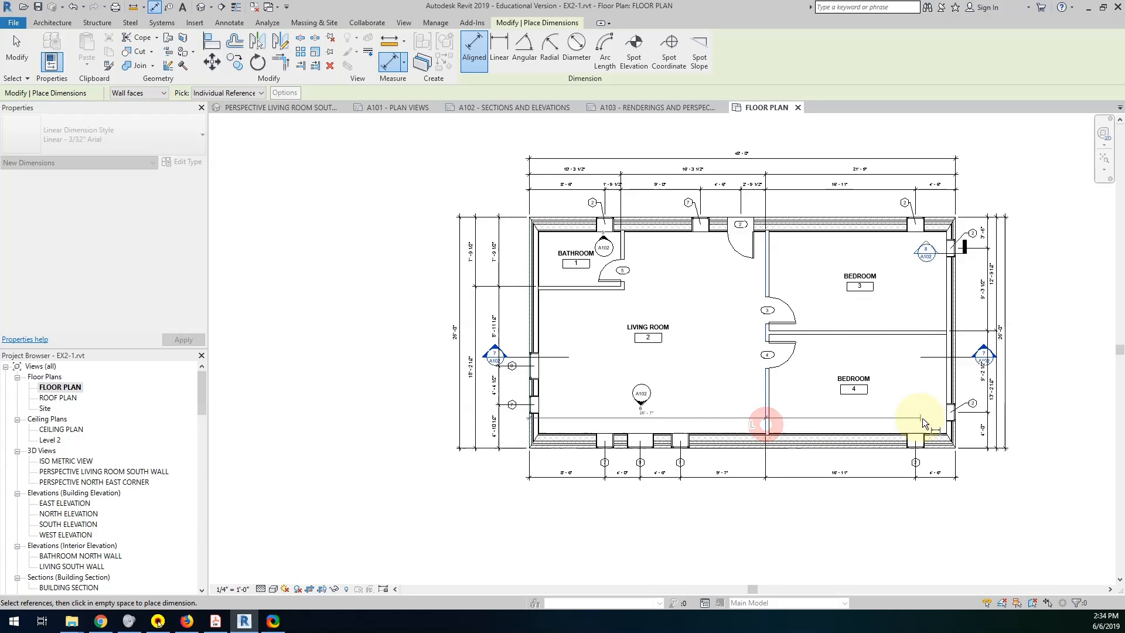
{"action": "left_click", "coordinate": [959, 433]}
{"action": "left_click", "coordinate": [869, 484]}
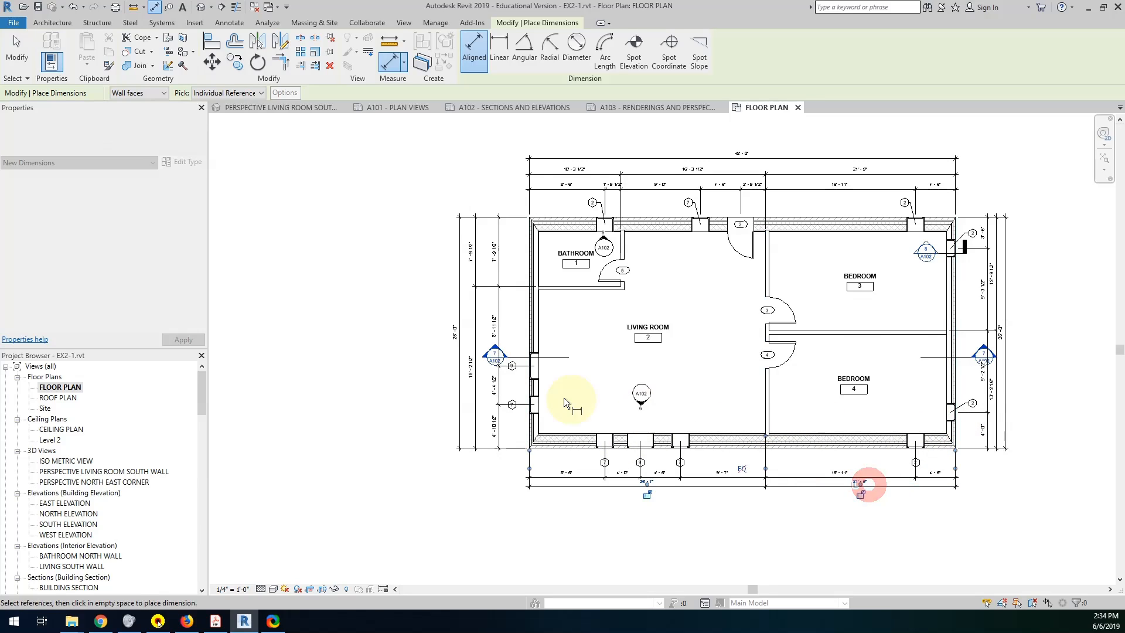
{"action": "left_click", "coordinate": [531, 417]}
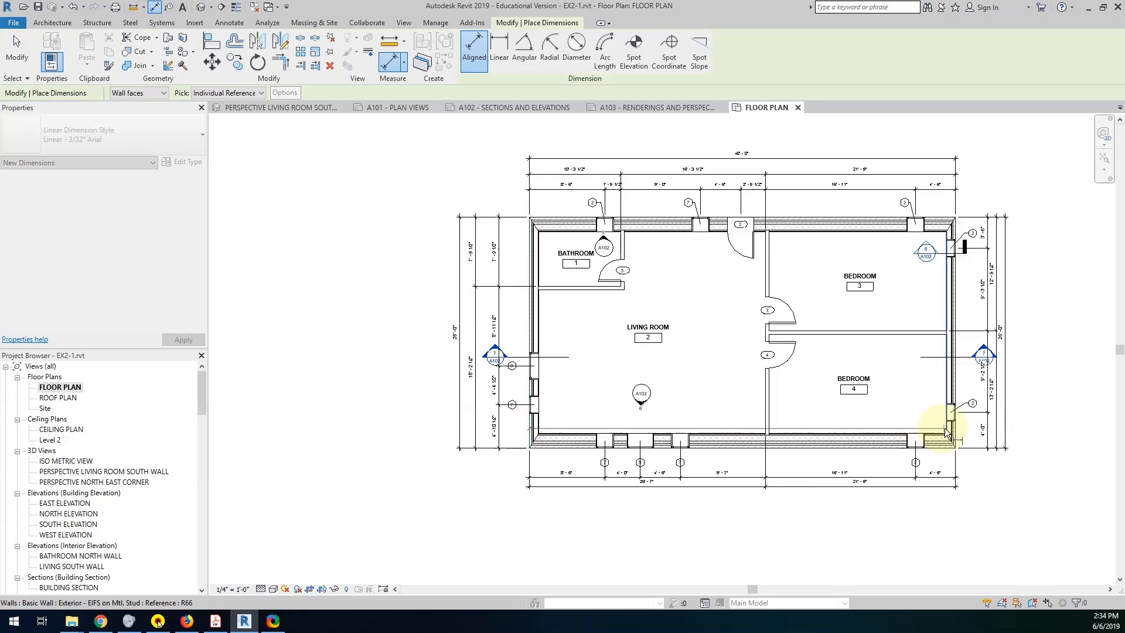
{"action": "key", "text": "Escape"}
{"action": "key", "text": "Escape"}
Delete the overall depth dimension outside the plan's west side.
{"action": "left_click", "coordinate": [457, 342]}
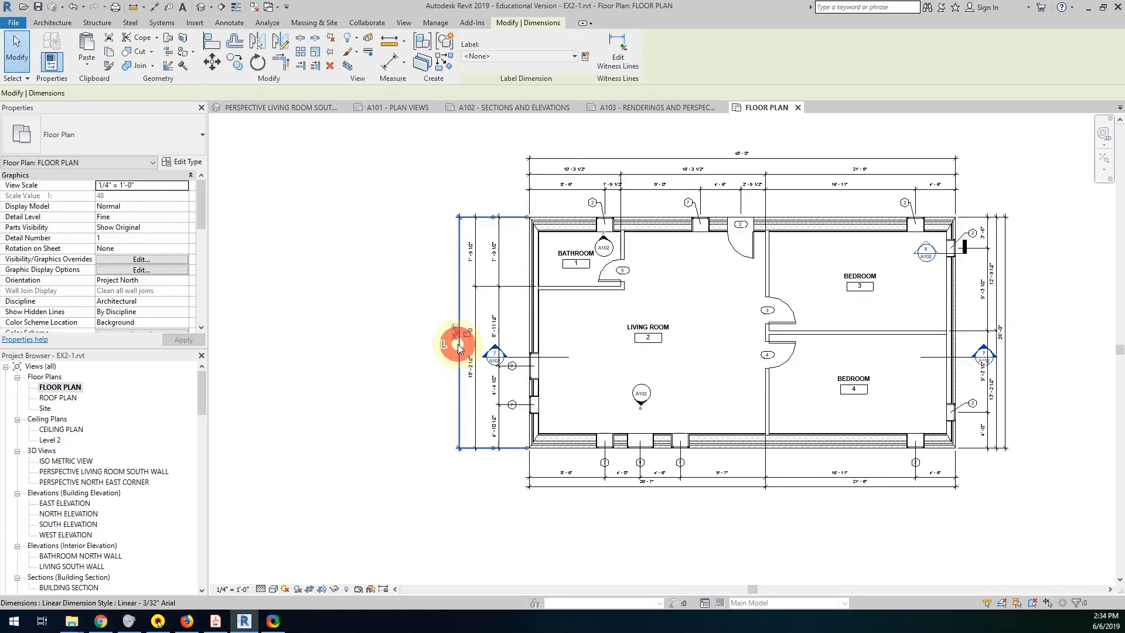
{"action": "key", "text": "Delete"}
Move the west head of building section 7 east, between the west wall and its inner dimension string.
{"action": "scroll", "coordinate": [610, 298], "scroll_direction": "up", "scroll_amount": 4}
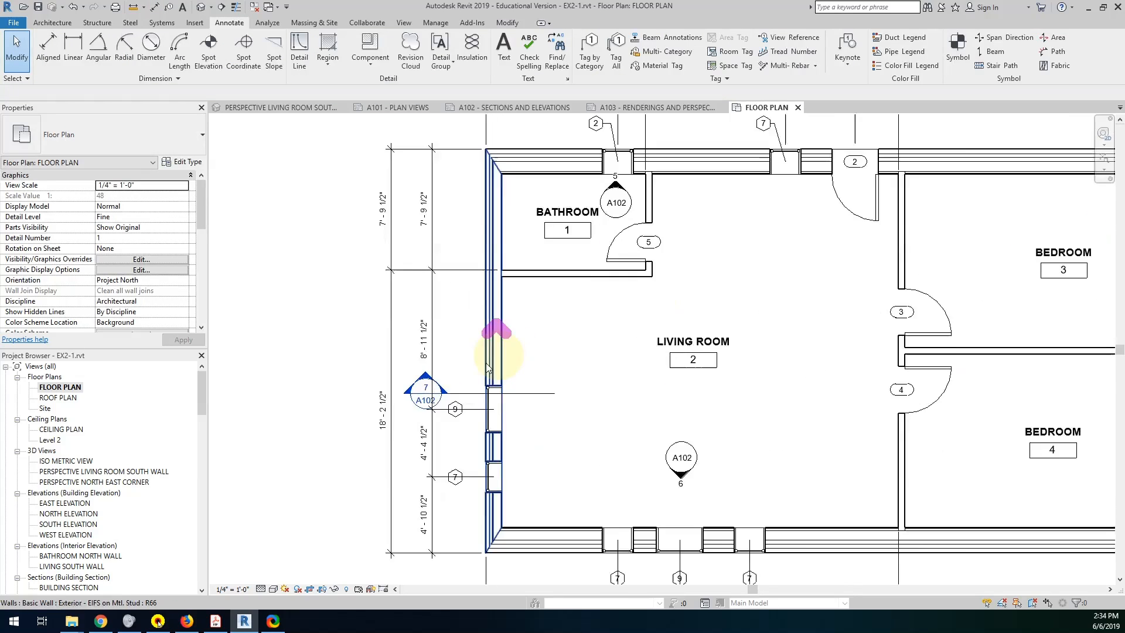
{"action": "middle_click_drag", "start_coordinate": [487, 369], "coordinate": [626, 361]}
{"action": "left_click_drag", "start_coordinate": [518, 364], "coordinate": [612, 385]}
{"action": "left_click", "coordinate": [764, 421]}
{"action": "left_click", "coordinate": [612, 384]}
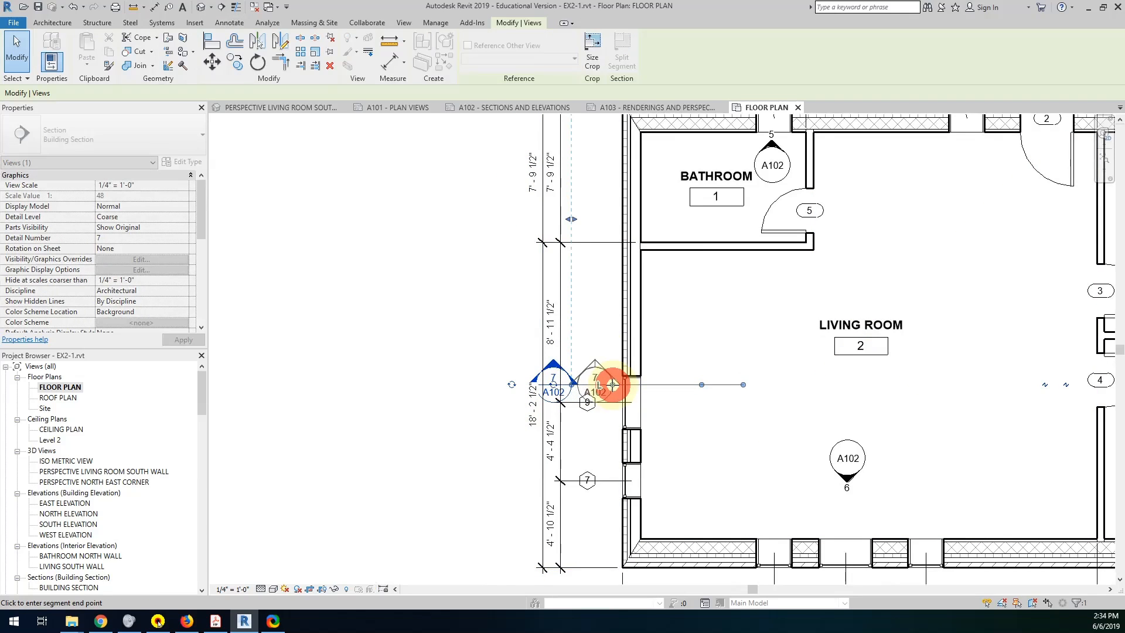
Move the east head of building section 7 west toward the east wall, clear of the dimension strings.
{"action": "scroll", "coordinate": [731, 415], "scroll_direction": "down", "scroll_amount": 3}
{"action": "middle_click_drag", "start_coordinate": [735, 408], "coordinate": [495, 378]}
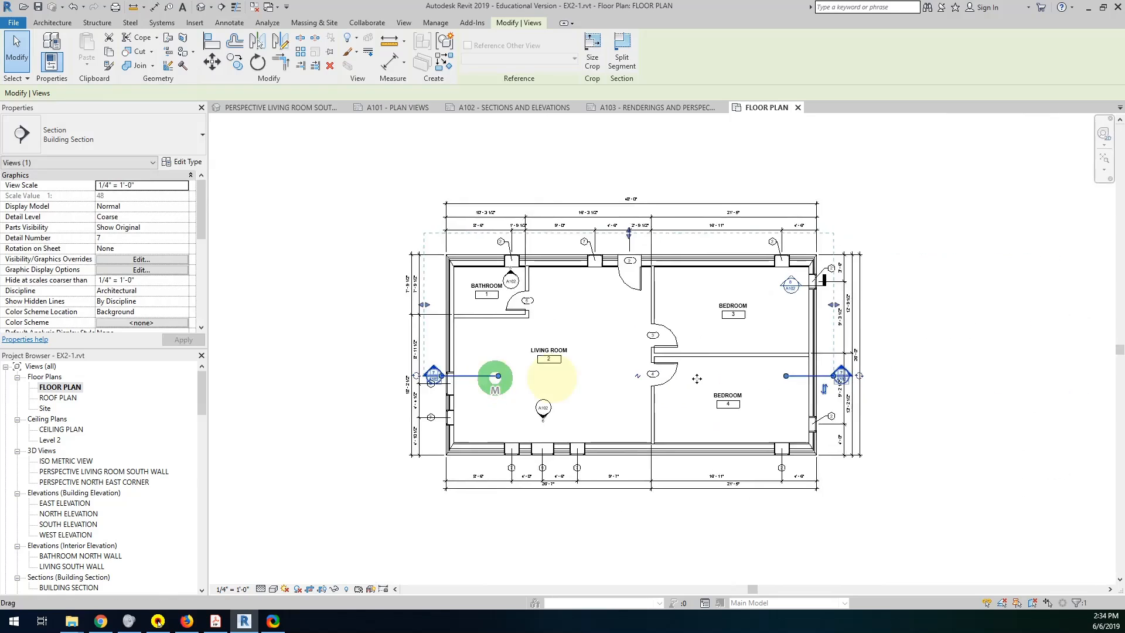
{"action": "scroll", "coordinate": [831, 403], "scroll_direction": "up", "scroll_amount": 2}
{"action": "scroll", "coordinate": [829, 399], "scroll_direction": "up", "scroll_amount": 2}
{"action": "left_click_drag", "start_coordinate": [839, 334], "coordinate": [814, 334]}
{"action": "left_click", "coordinate": [522, 344]}
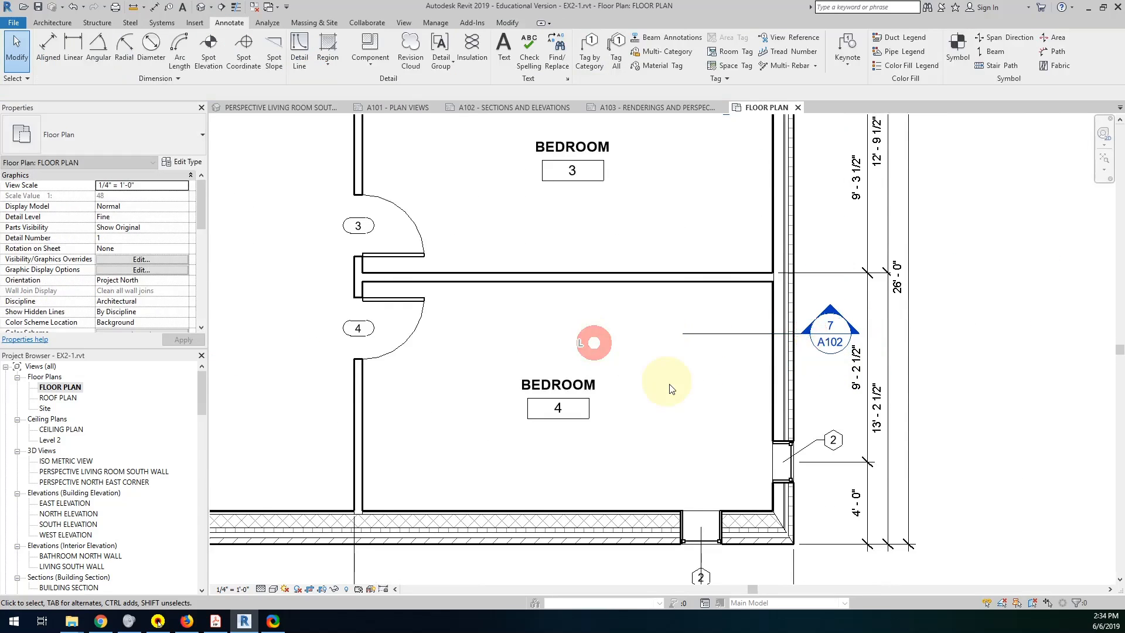
Shift the four south wall window tags slightly east of their window centers, clear of the dimension extension lines.
{"action": "scroll", "coordinate": [662, 381], "scroll_direction": "down", "scroll_amount": 3}
{"action": "middle_click_drag", "start_coordinate": [662, 384], "coordinate": [796, 385]}
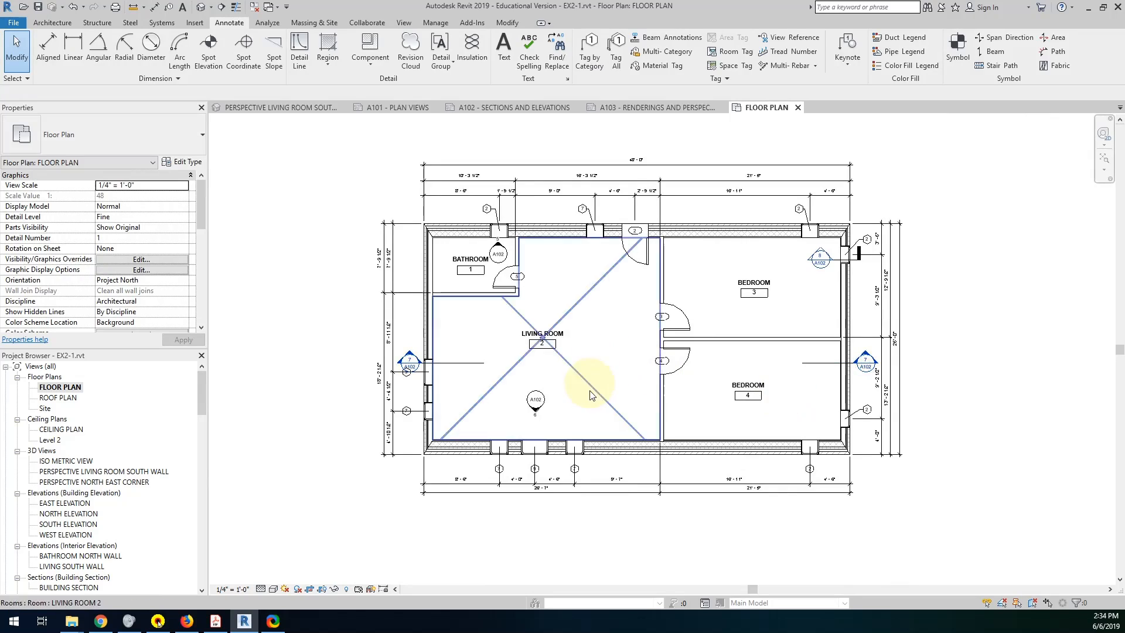
{"action": "middle_click_drag", "start_coordinate": [560, 495], "coordinate": [613, 470]}
{"action": "scroll", "coordinate": [562, 476], "scroll_direction": "up", "scroll_amount": 1}
{"action": "left_click", "coordinate": [553, 472]}
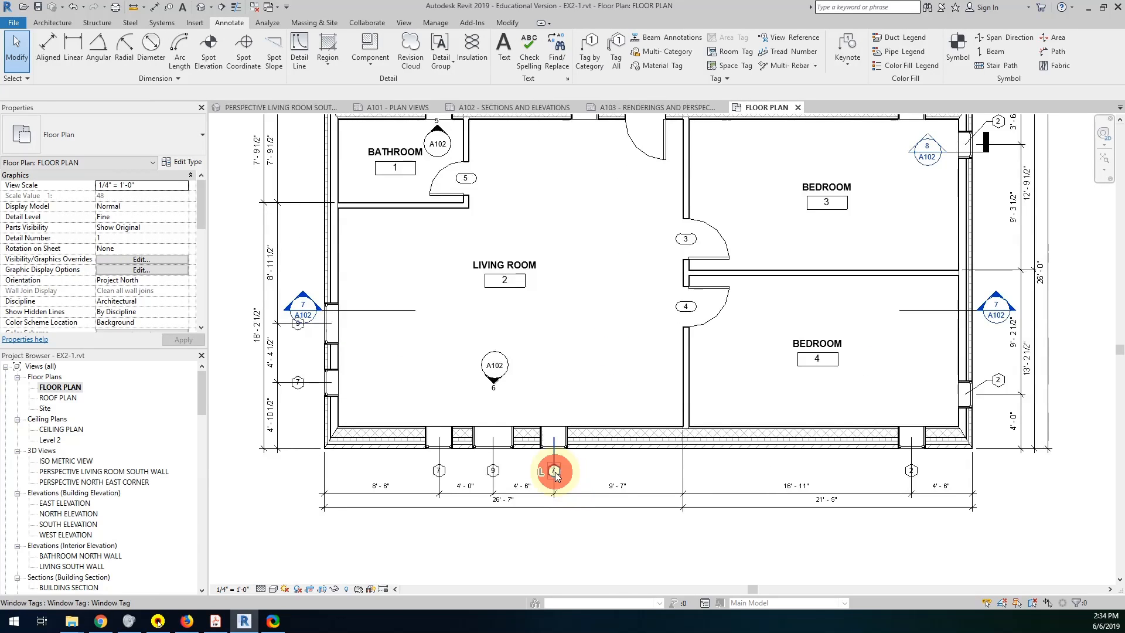
{"action": "mouse_move", "coordinate": [567, 477]}
{"action": "left_mouse_down"}
{"action": "mouse_move", "coordinate": [577, 477]}
{"action": "mouse_move", "coordinate": [563, 463]}
{"action": "mouse_move", "coordinate": [562, 472]}
{"action": "left_mouse_up"}
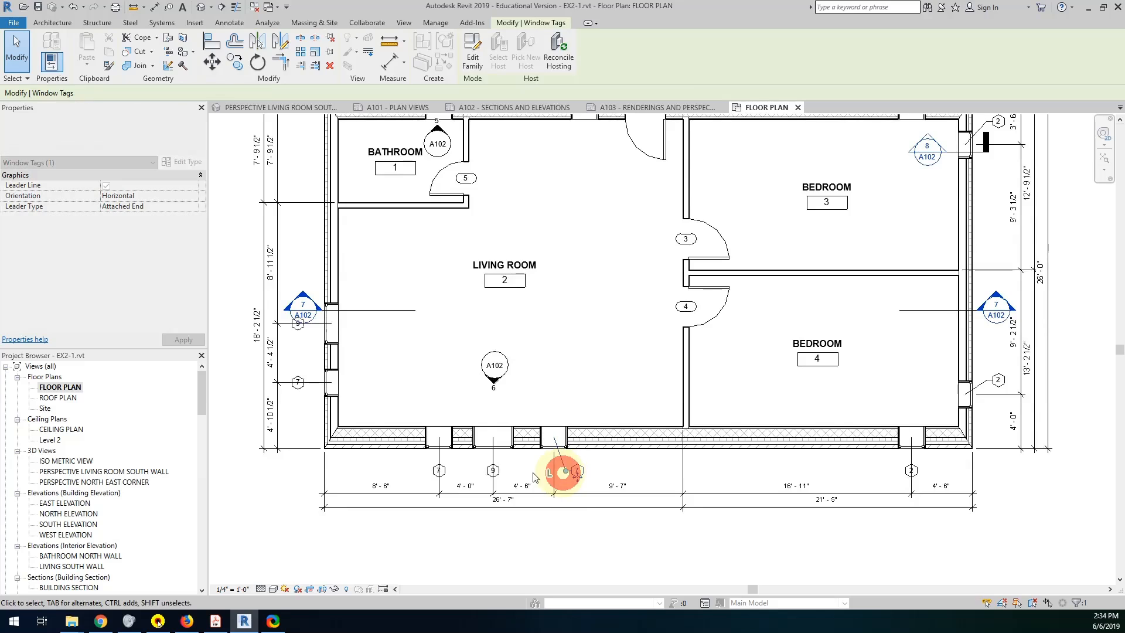
{"action": "left_click", "coordinate": [495, 473]}
{"action": "left_click_drag", "start_coordinate": [496, 484], "coordinate": [464, 476]}
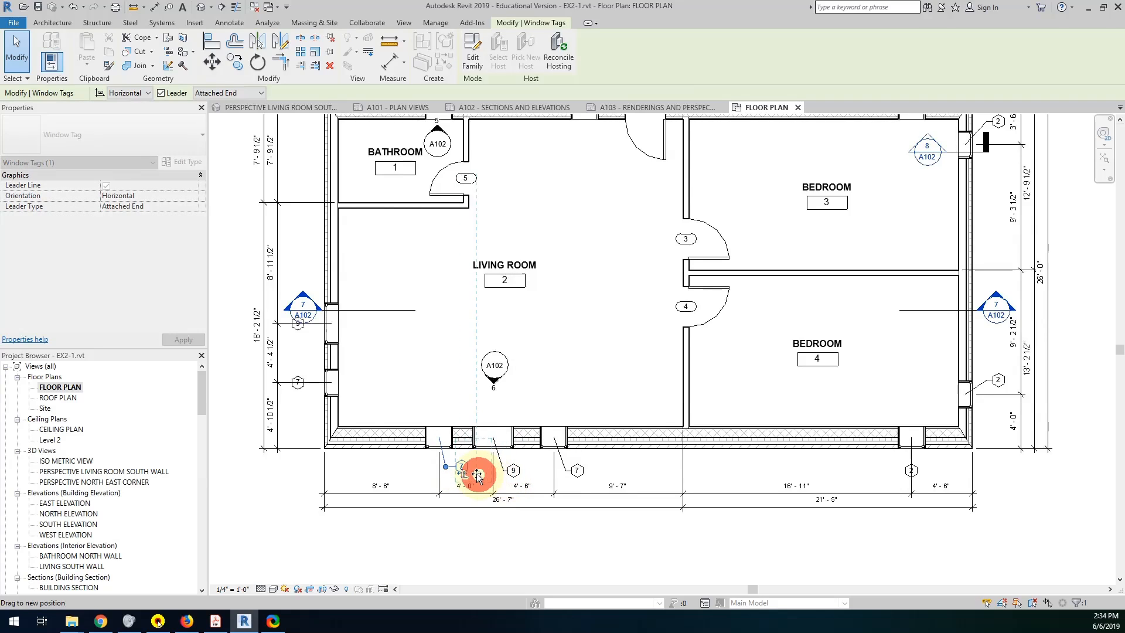
{"action": "left_click_drag", "start_coordinate": [463, 473], "coordinate": [463, 470]}
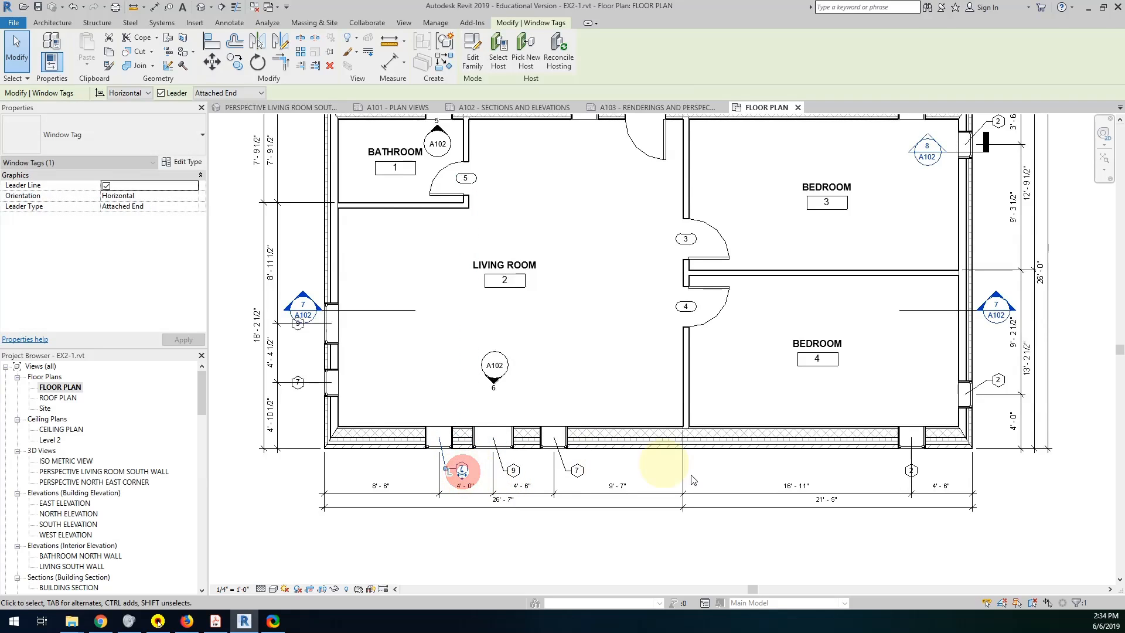
{"action": "mouse_move", "coordinate": [910, 470]}
{"action": "left_mouse_down"}
{"action": "mouse_move", "coordinate": [929, 475]}
{"action": "mouse_move", "coordinate": [918, 471]}
{"action": "left_mouse_up"}
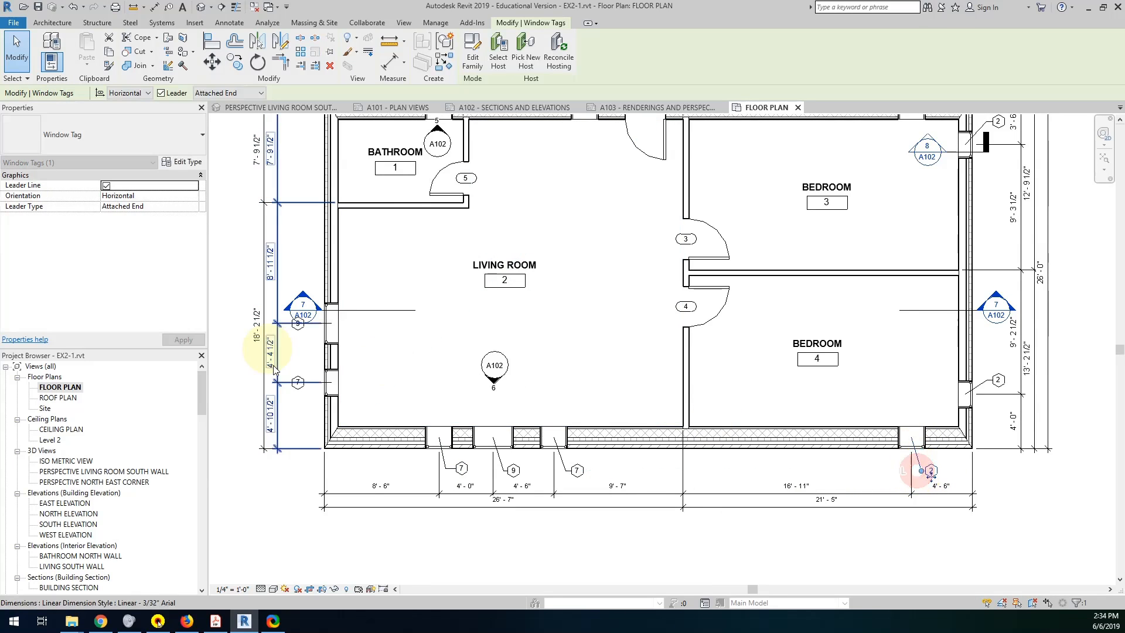
Move both west wall window tags slightly south of their window centers, clear of the extension lines and the section 7 head.
{"action": "left_click", "coordinate": [300, 387]}
{"action": "mouse_move", "coordinate": [299, 395]}
{"action": "left_mouse_down"}
{"action": "mouse_move", "coordinate": [298, 414]}
{"action": "mouse_move", "coordinate": [312, 392]}
{"action": "mouse_move", "coordinate": [298, 390]}
{"action": "left_mouse_up"}
{"action": "left_click", "coordinate": [297, 321]}
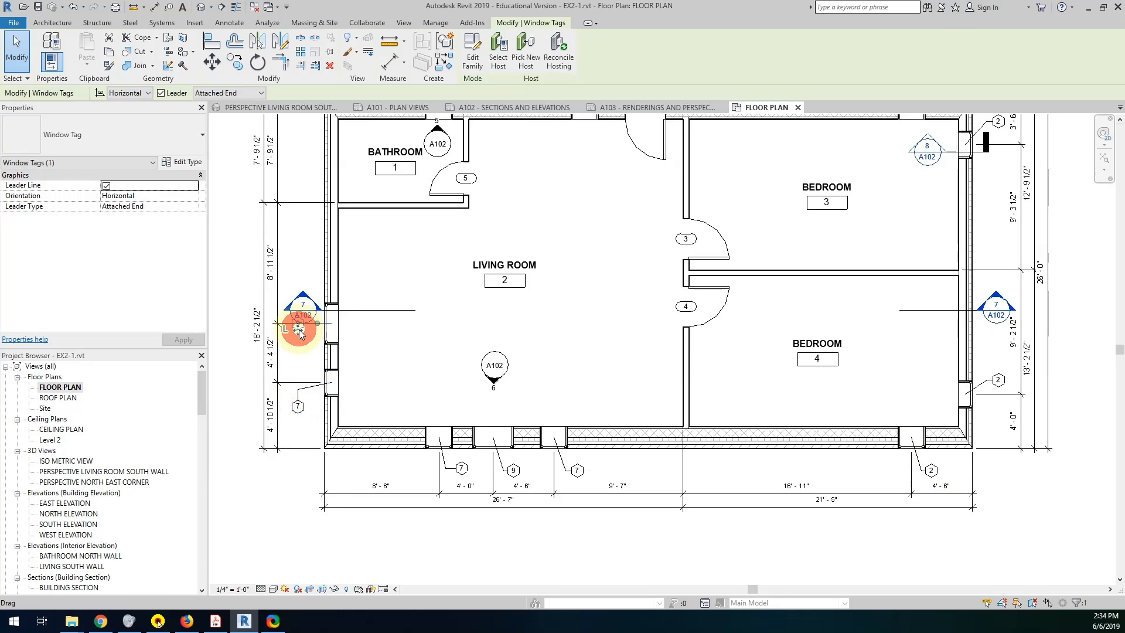
{"action": "mouse_move", "coordinate": [297, 321]}
{"action": "left_mouse_down"}
{"action": "mouse_move", "coordinate": [298, 356]}
{"action": "mouse_move", "coordinate": [299, 334]}
{"action": "left_mouse_up"}
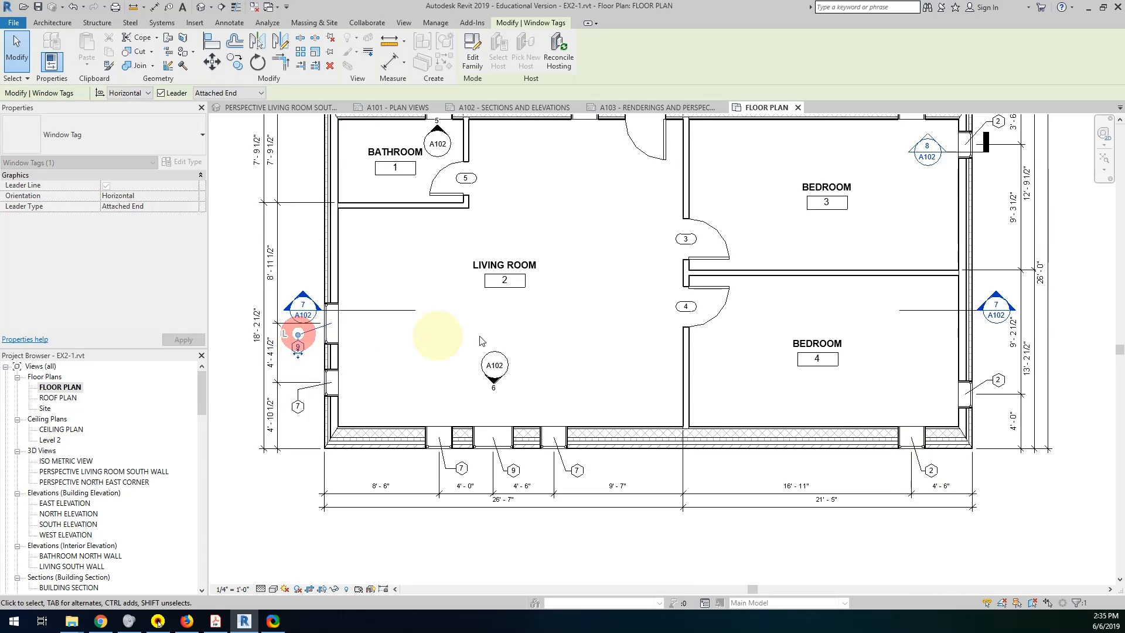
{"action": "left_click", "coordinate": [483, 336]}
{"action": "scroll", "coordinate": [608, 358], "scroll_direction": "down", "scroll_amount": 3}
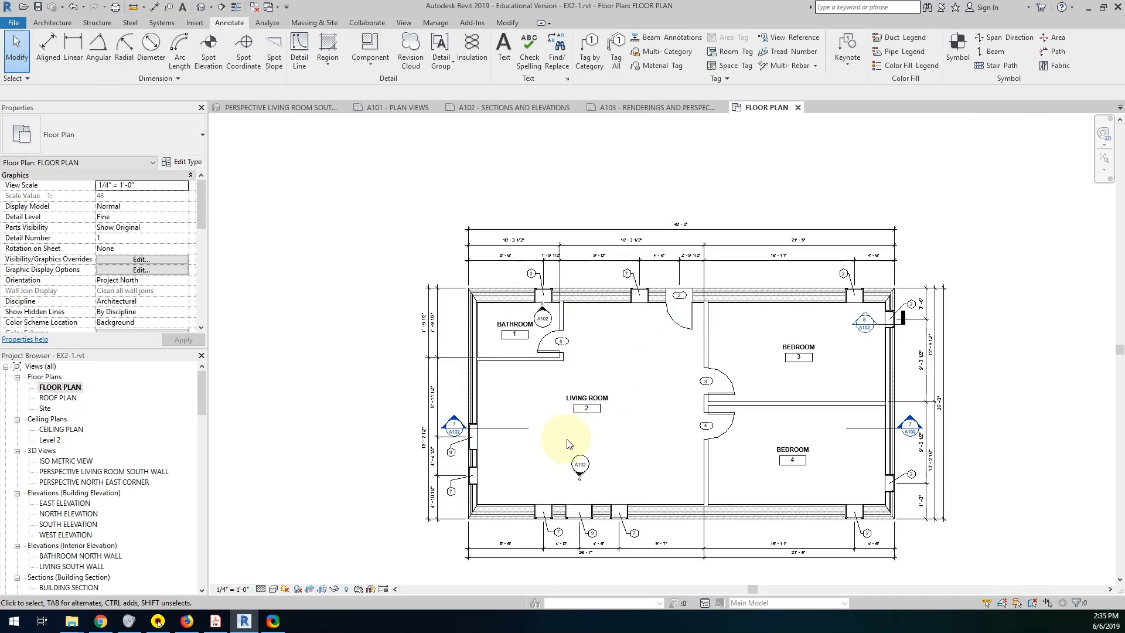
{"action": "scroll", "coordinate": [479, 410], "scroll_direction": "up", "scroll_amount": 2}
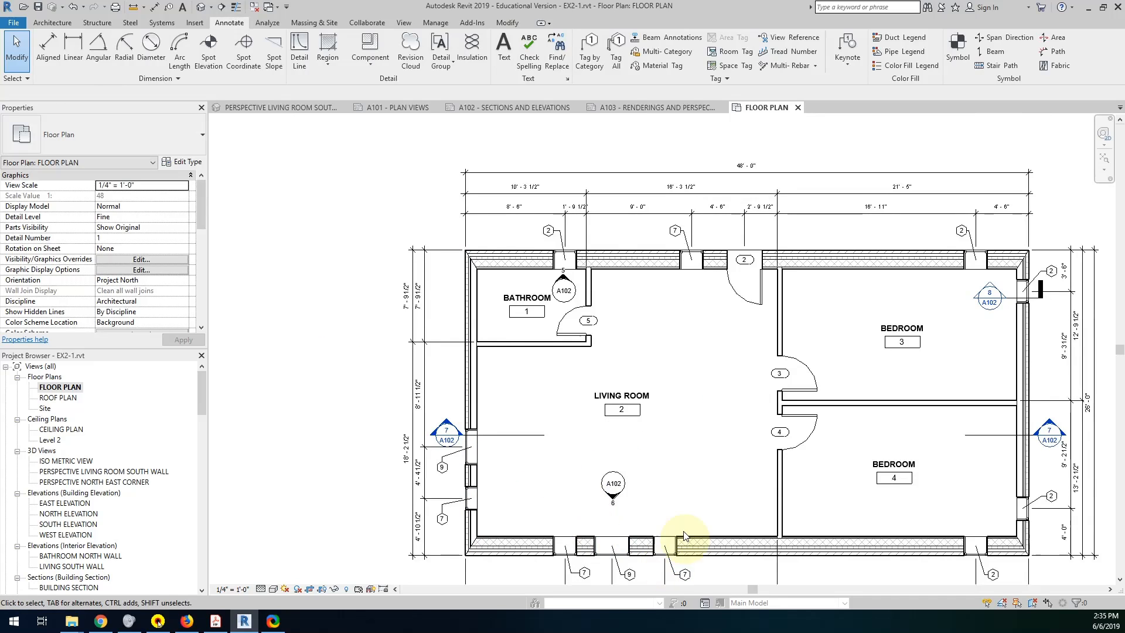
{"action": "middle_click_drag", "start_coordinate": [684, 535], "coordinate": [684, 453]}
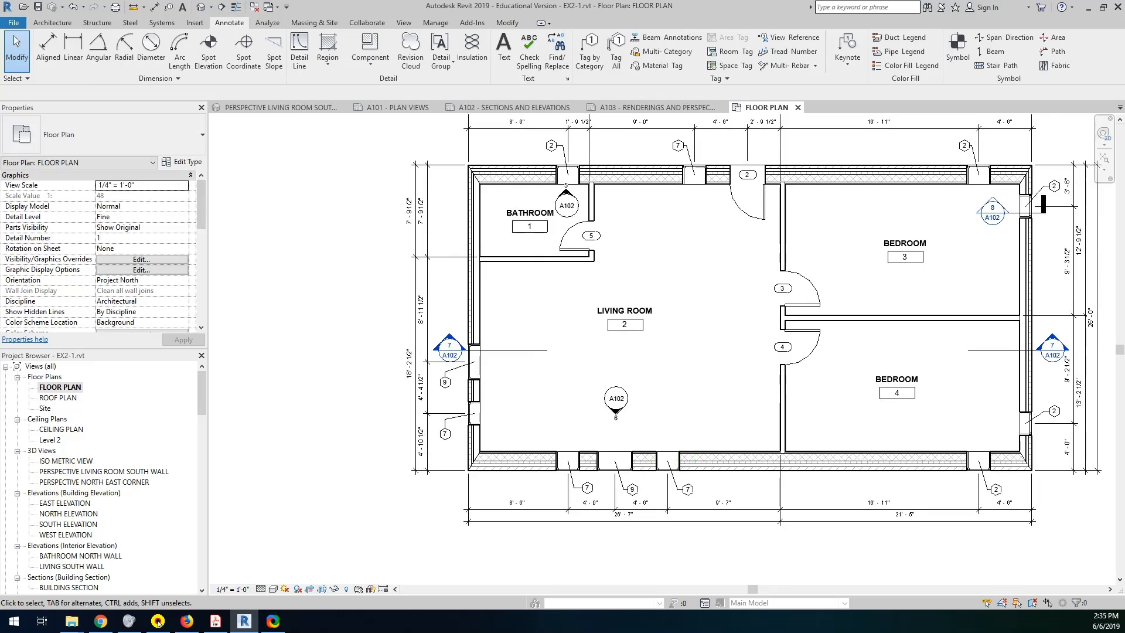
Check the example floor plan PDF and move the living room/bedroom partition wall to 20'-0" from the east exterior wall.
{"action": "key", "text": "alt+Tab"}
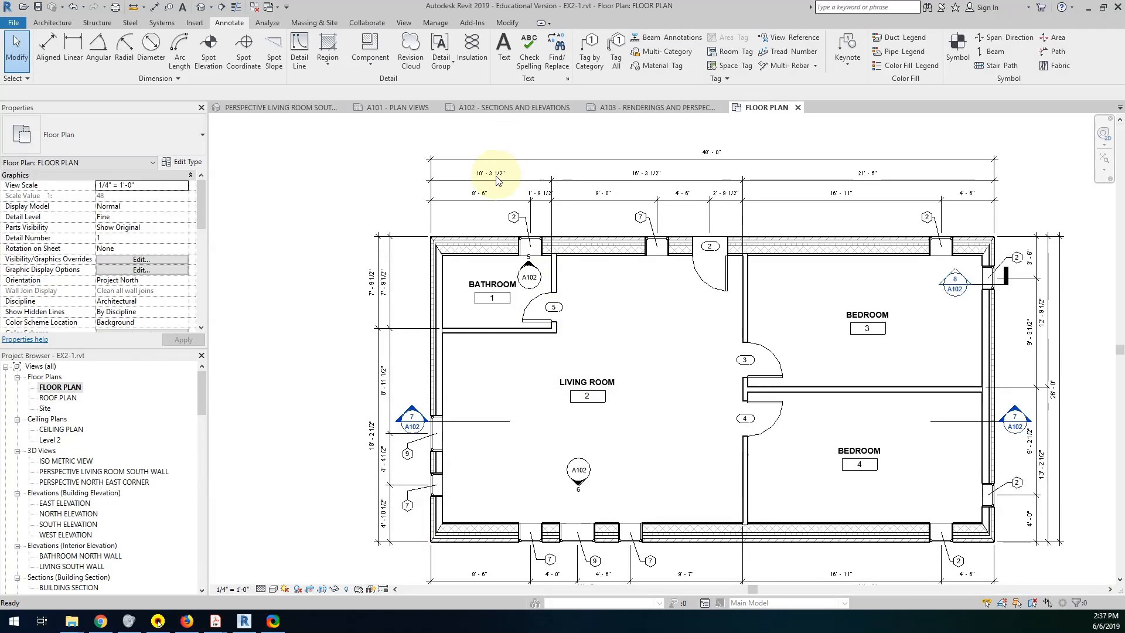
{"action": "mouse_move", "coordinate": [223, 626]}
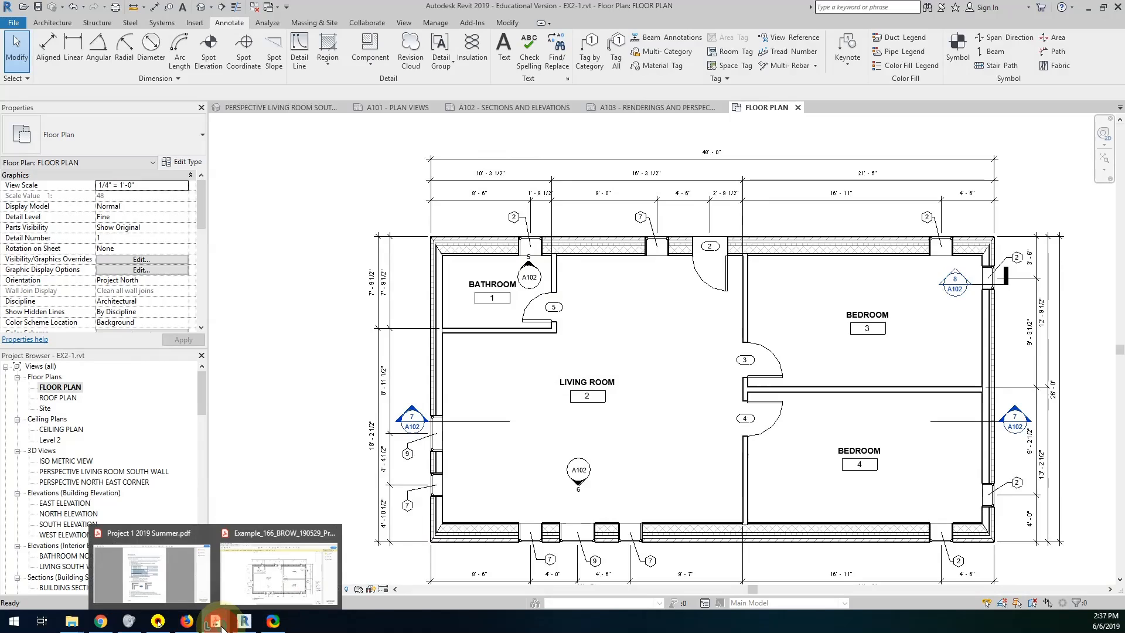
{"action": "left_click", "coordinate": [277, 577]}
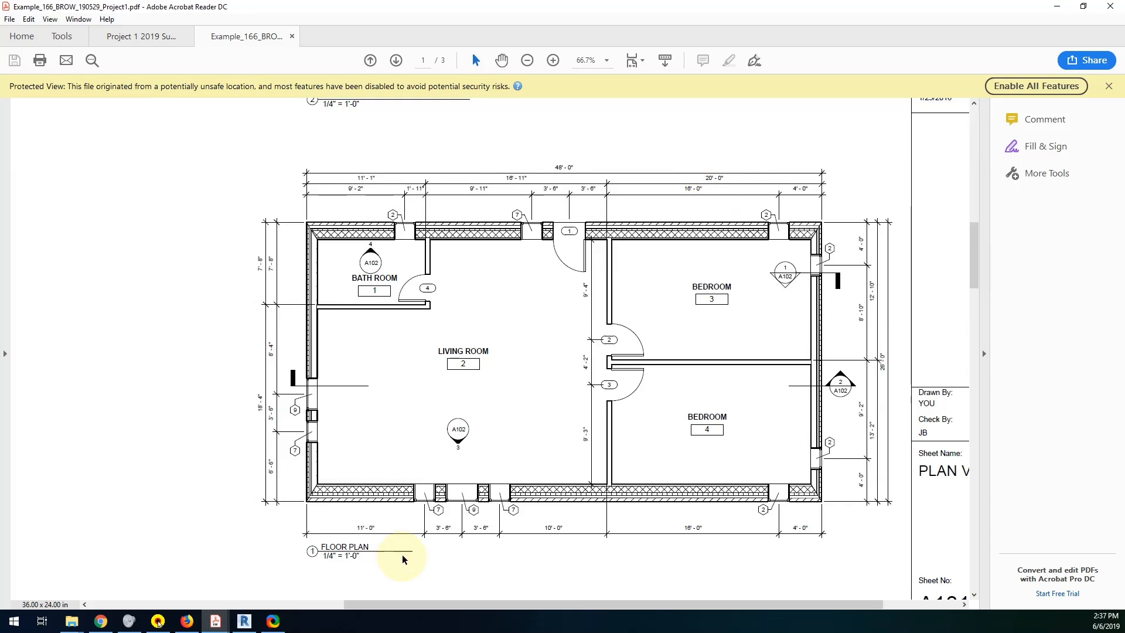
{"action": "left_click", "coordinate": [244, 621]}
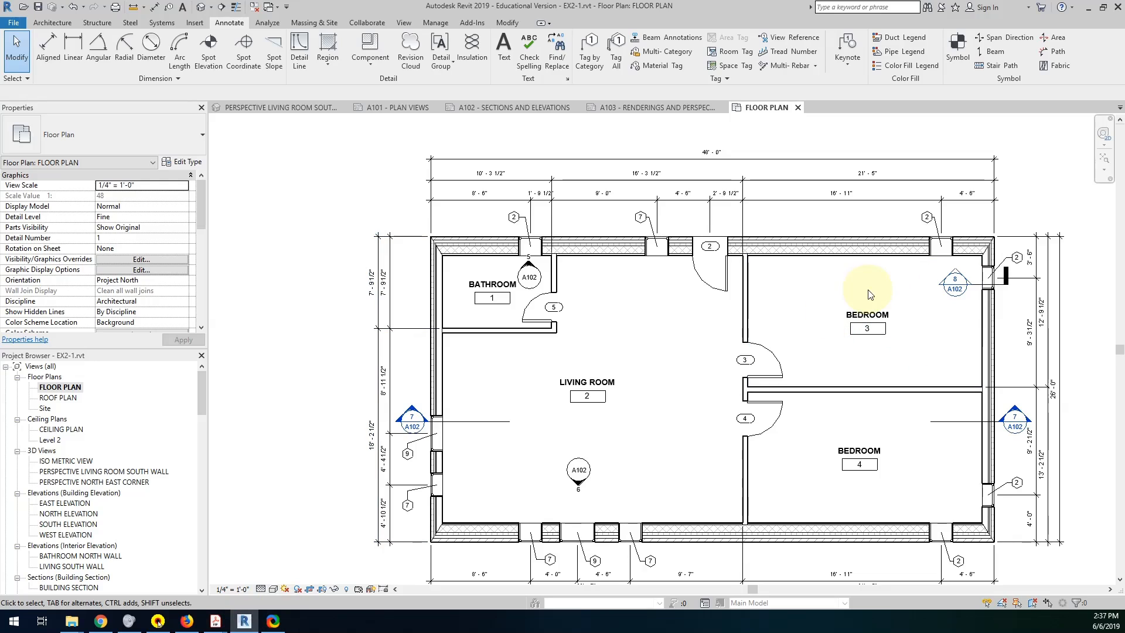
{"action": "left_click", "coordinate": [871, 175]}
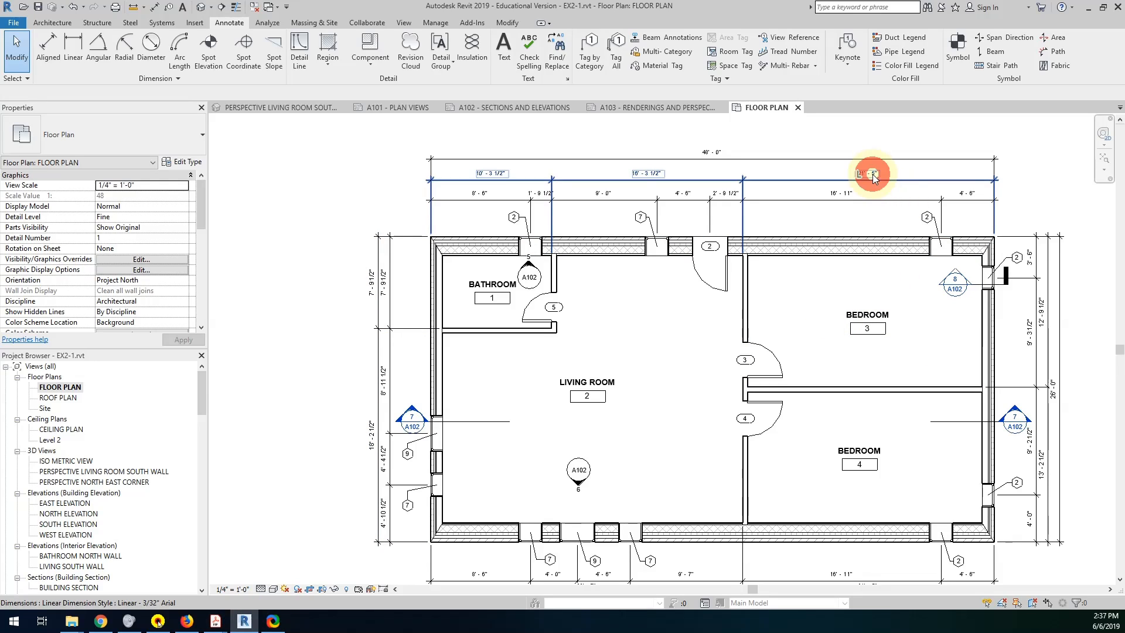
{"action": "left_click", "coordinate": [746, 304]}
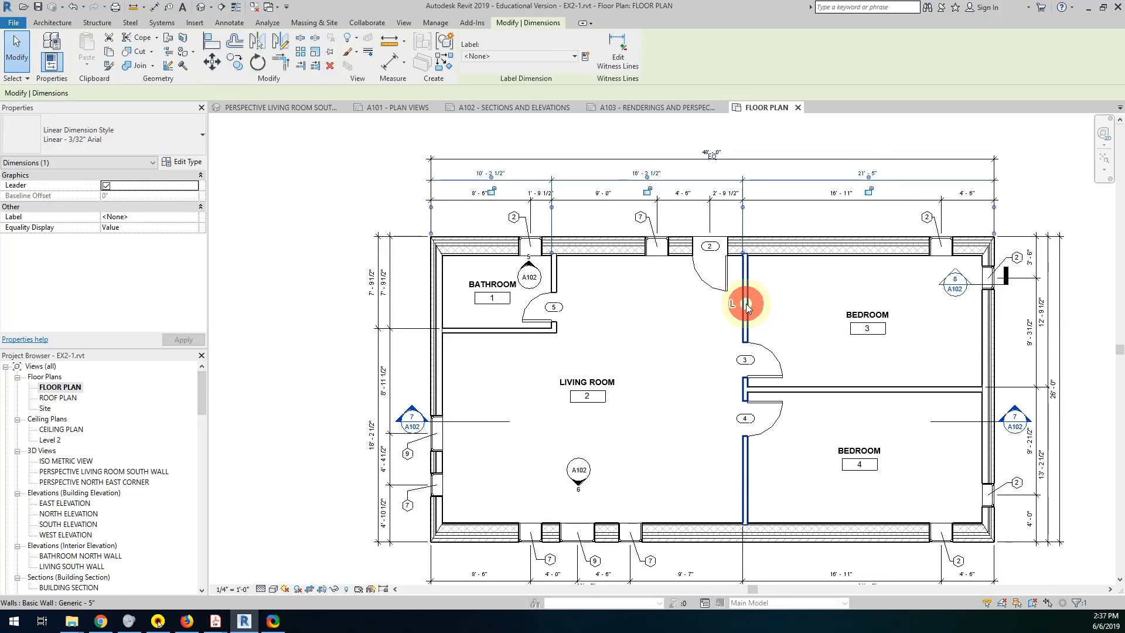
{"action": "left_click", "coordinate": [869, 175]}
{"action": "type", "text": "20"}
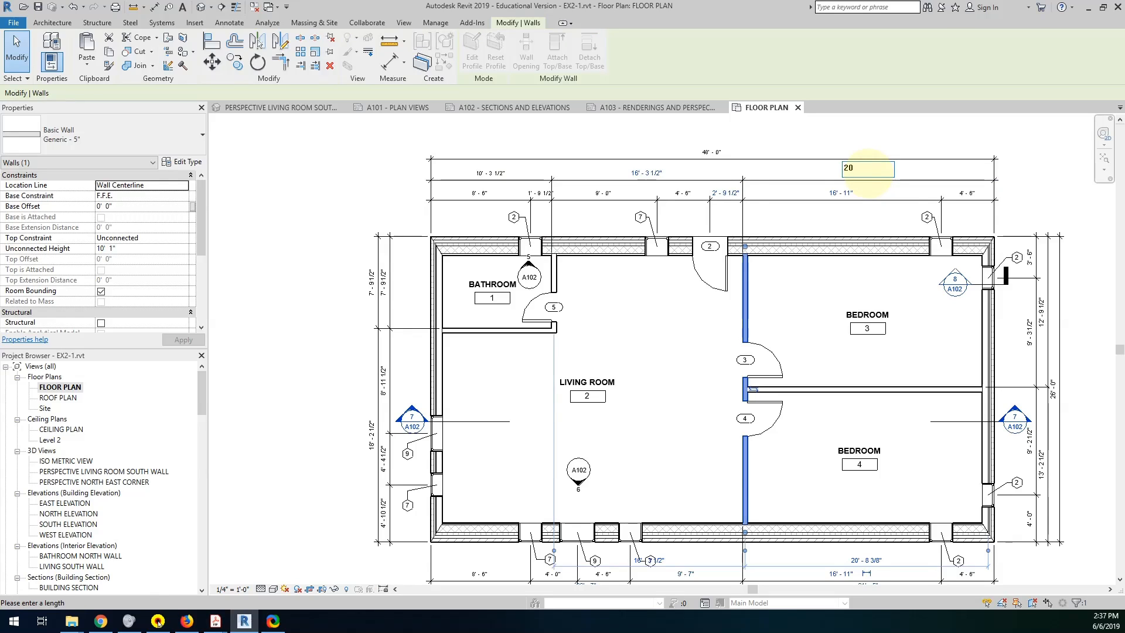
{"action": "key", "text": "Return"}
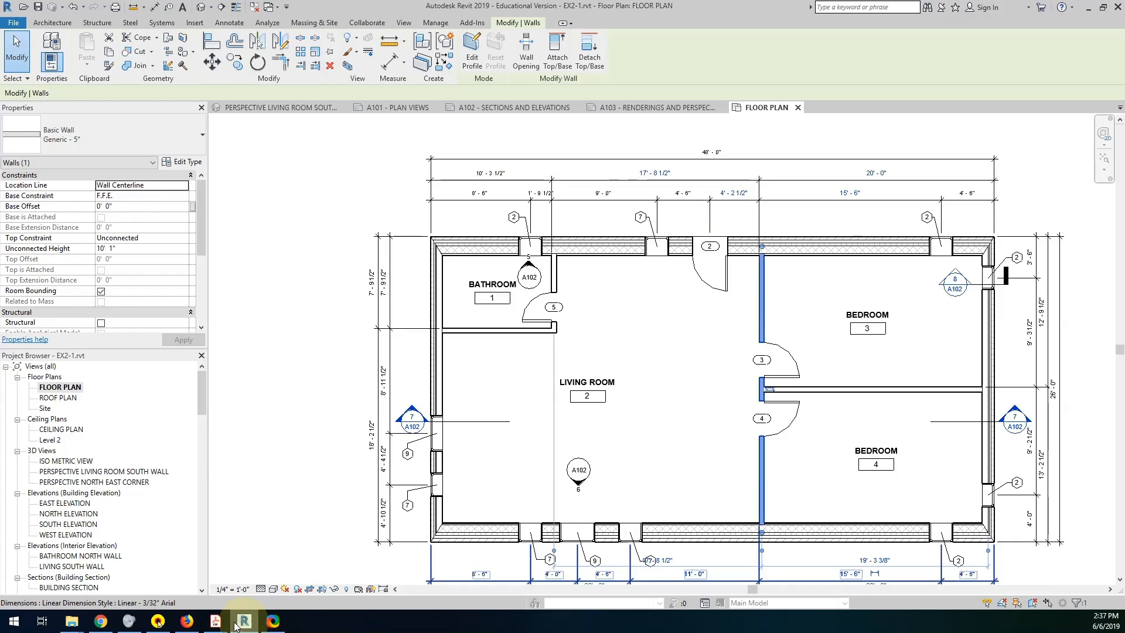
Look up the living room width in the example PDF and set the bathroom's east wall 16'-11" from the bedroom partition.
{"action": "mouse_move", "coordinate": [215, 621]}
{"action": "left_click", "coordinate": [282, 592]}
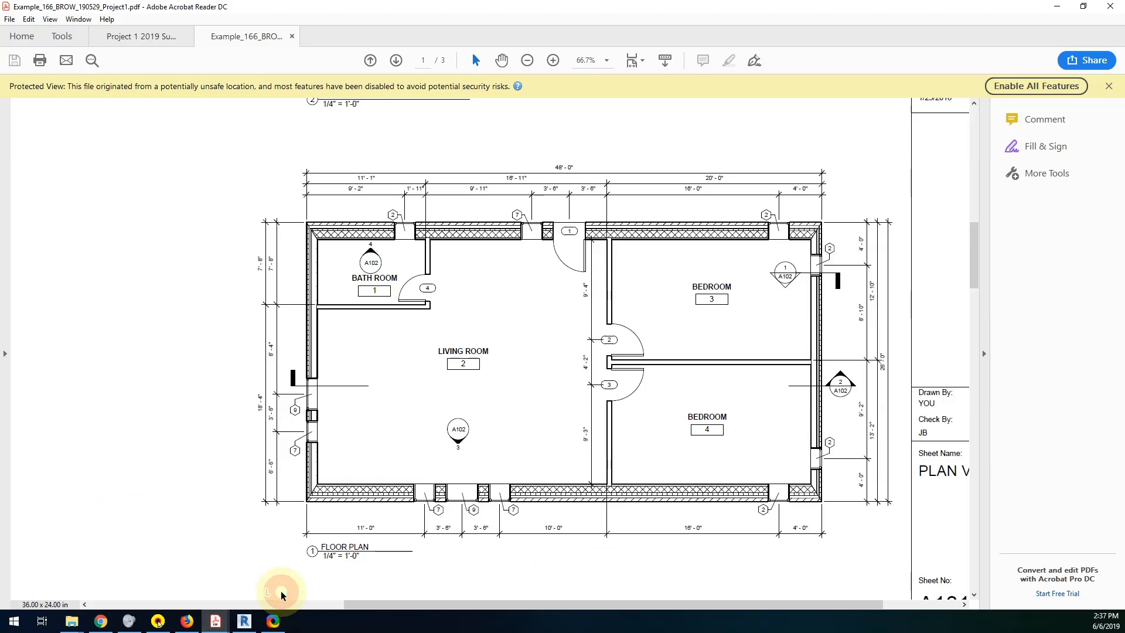
{"action": "left_click_drag", "start_coordinate": [503, 177], "coordinate": [527, 178]}
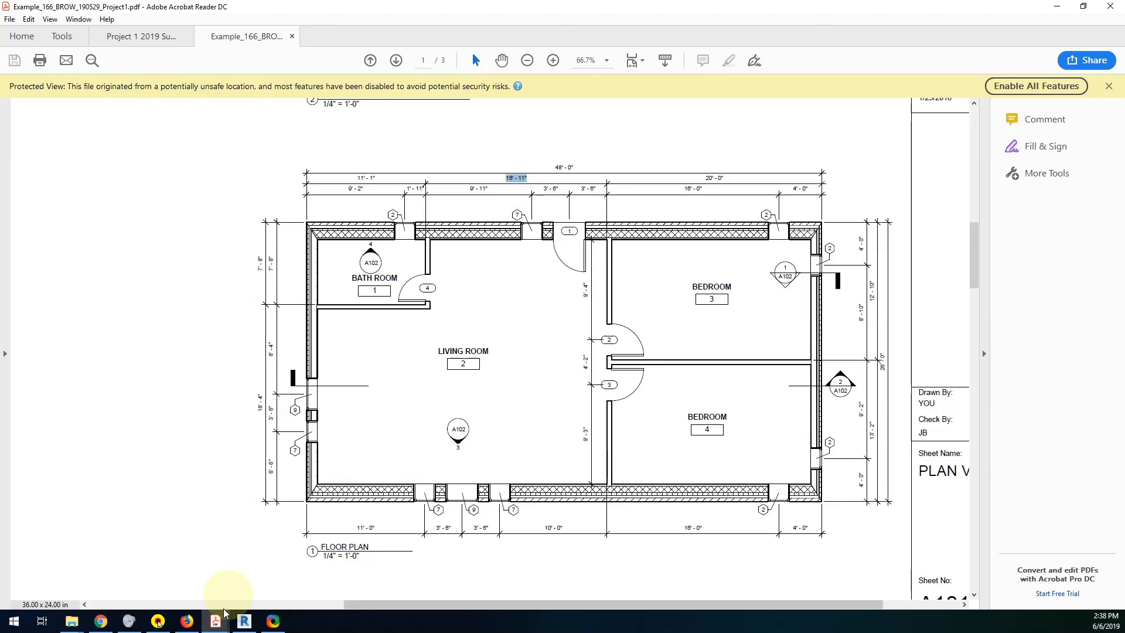
{"action": "left_click", "coordinate": [244, 621]}
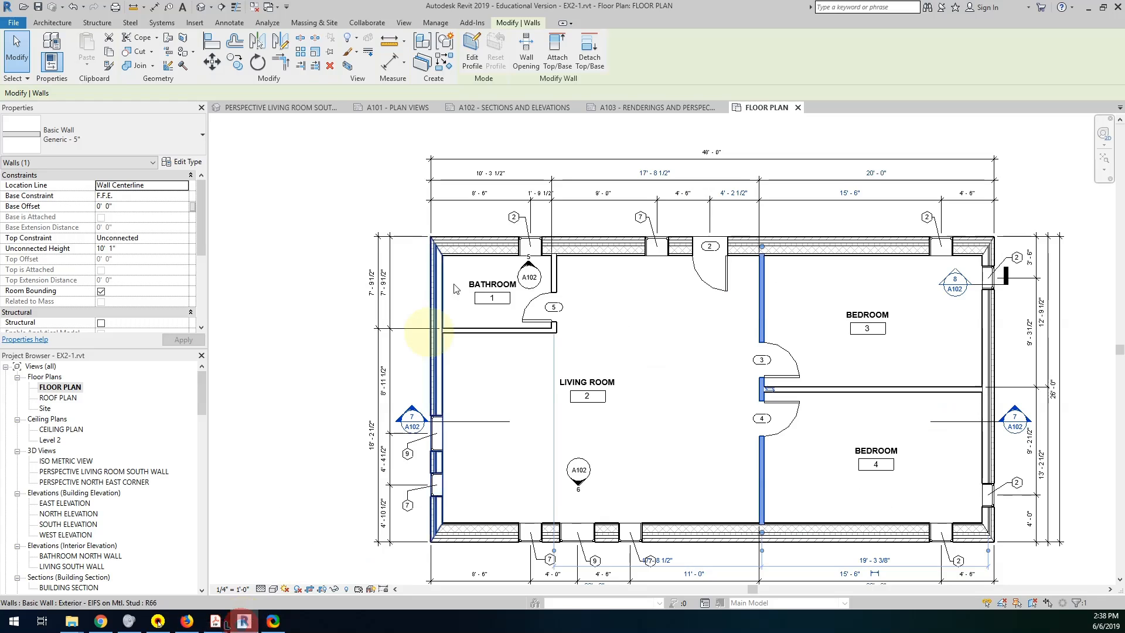
{"action": "left_click", "coordinate": [554, 271]}
{"action": "left_click", "coordinate": [655, 168]}
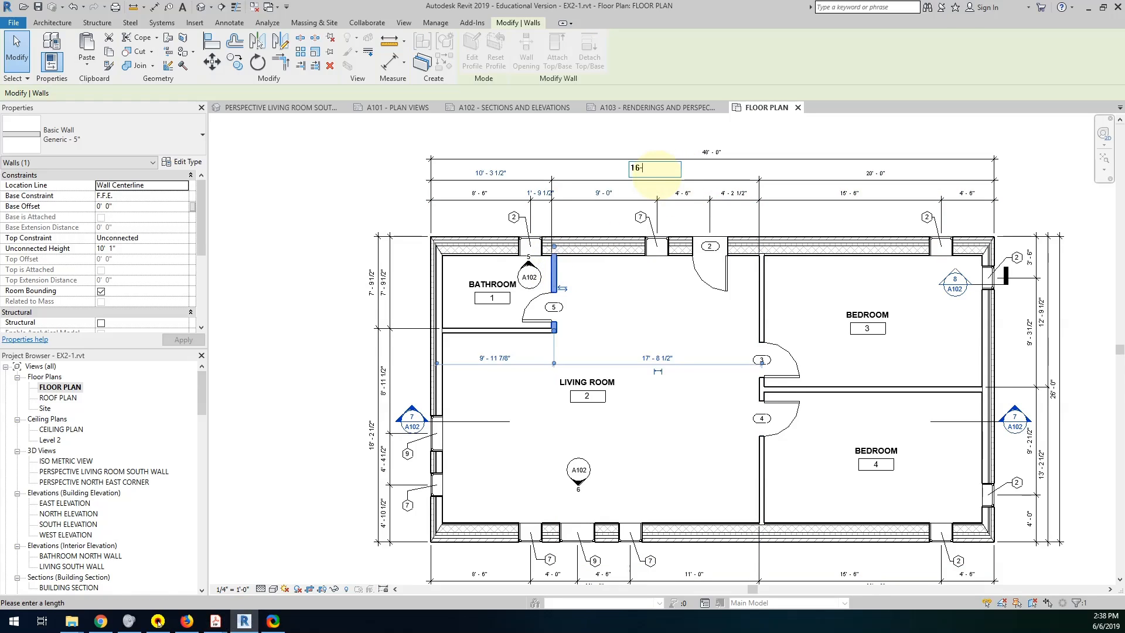
{"action": "type", "text": "16-11"}
{"action": "key", "text": "Return"}
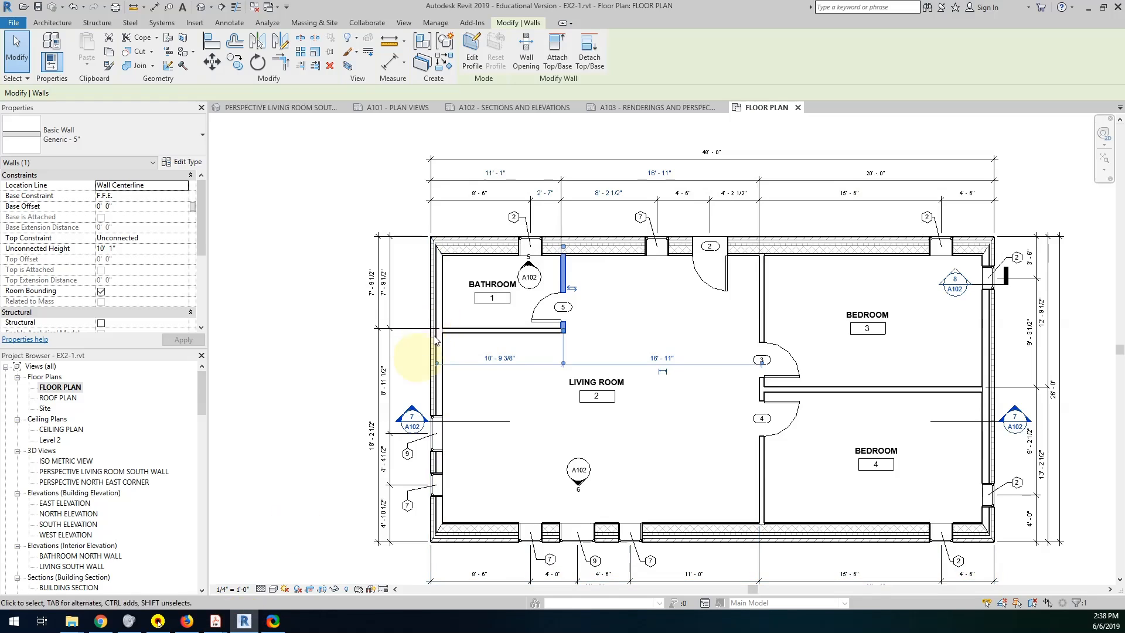
Compare with the example PDF and set the bathroom's south wall 7'-8" from the north exterior wall.
{"action": "left_click", "coordinate": [256, 625]}
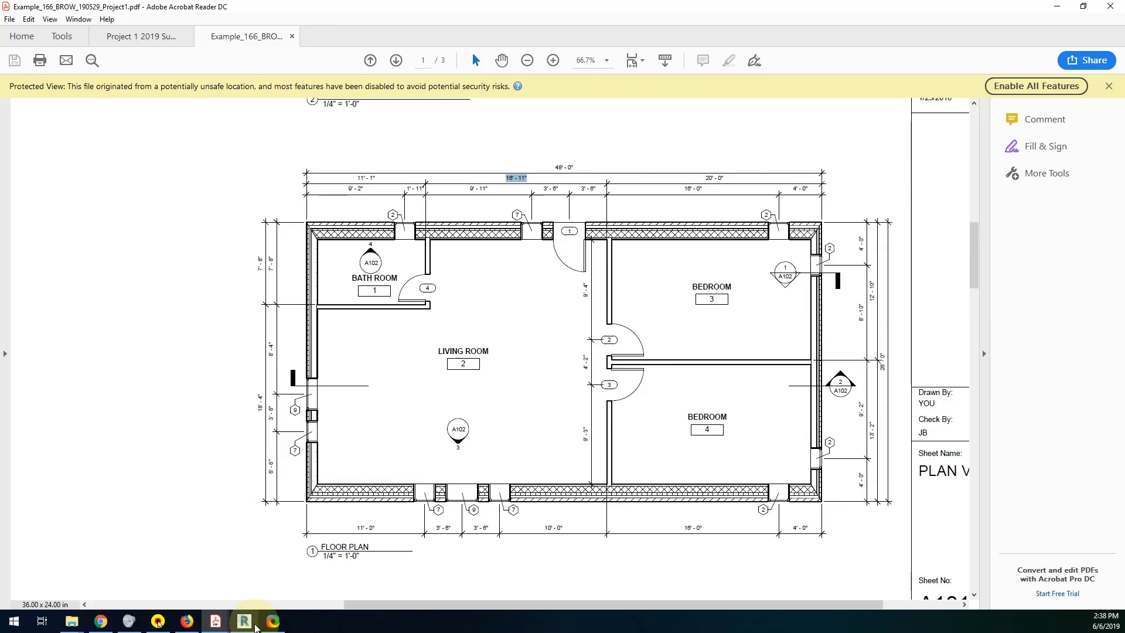
{"action": "left_click", "coordinate": [256, 625]}
{"action": "left_click", "coordinate": [473, 329]}
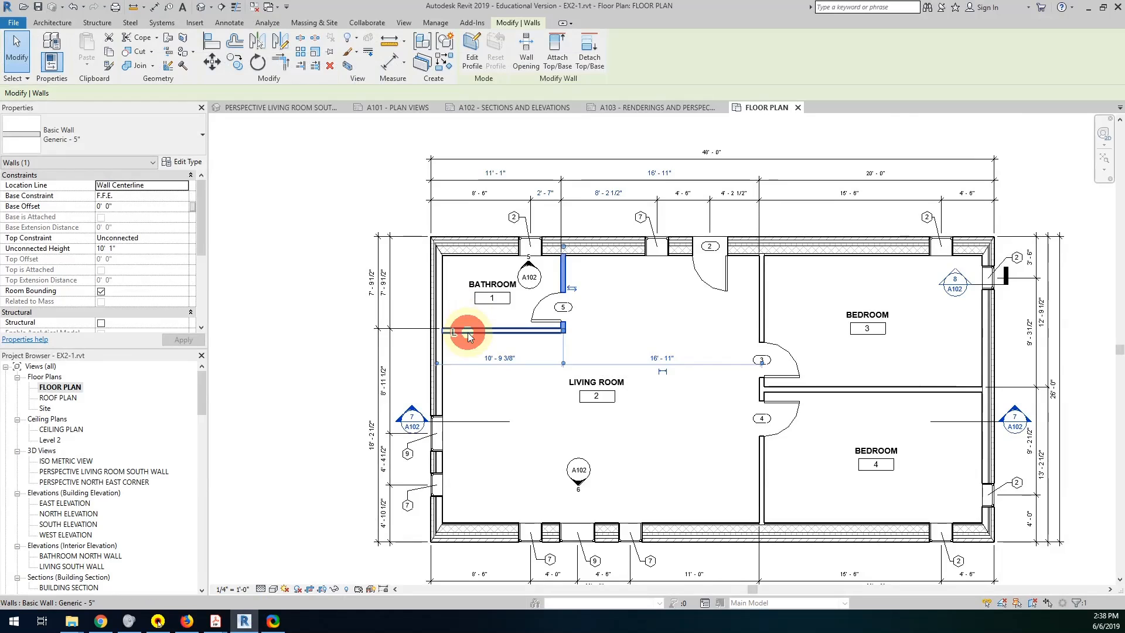
{"action": "left_click", "coordinate": [385, 287]}
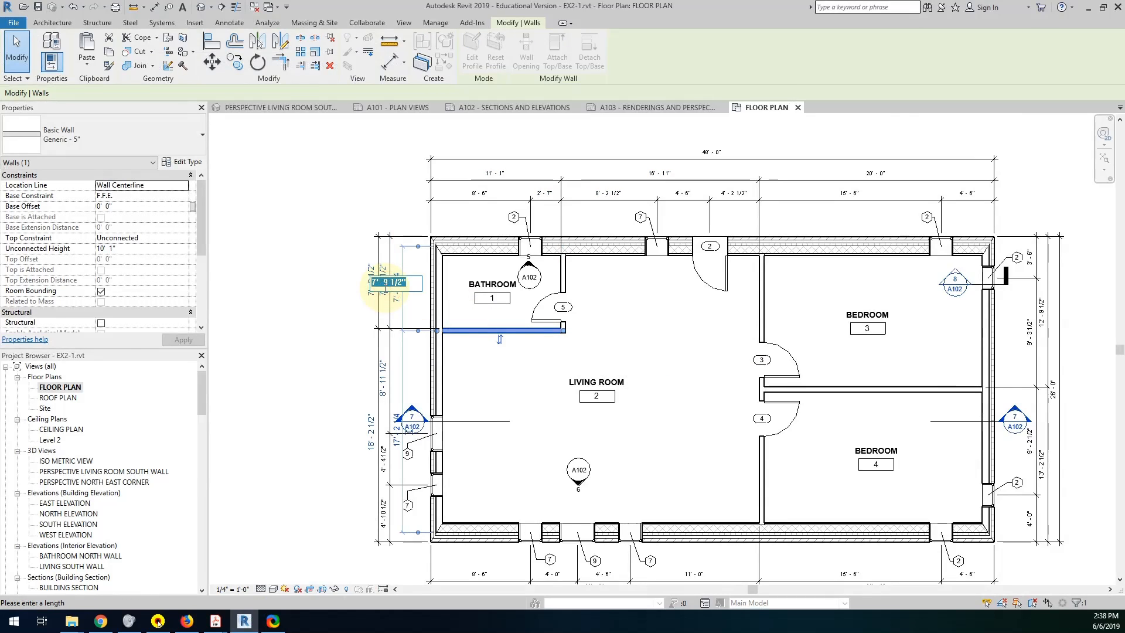
{"action": "type", "text": "7-8"}
{"action": "key", "text": "Return"}
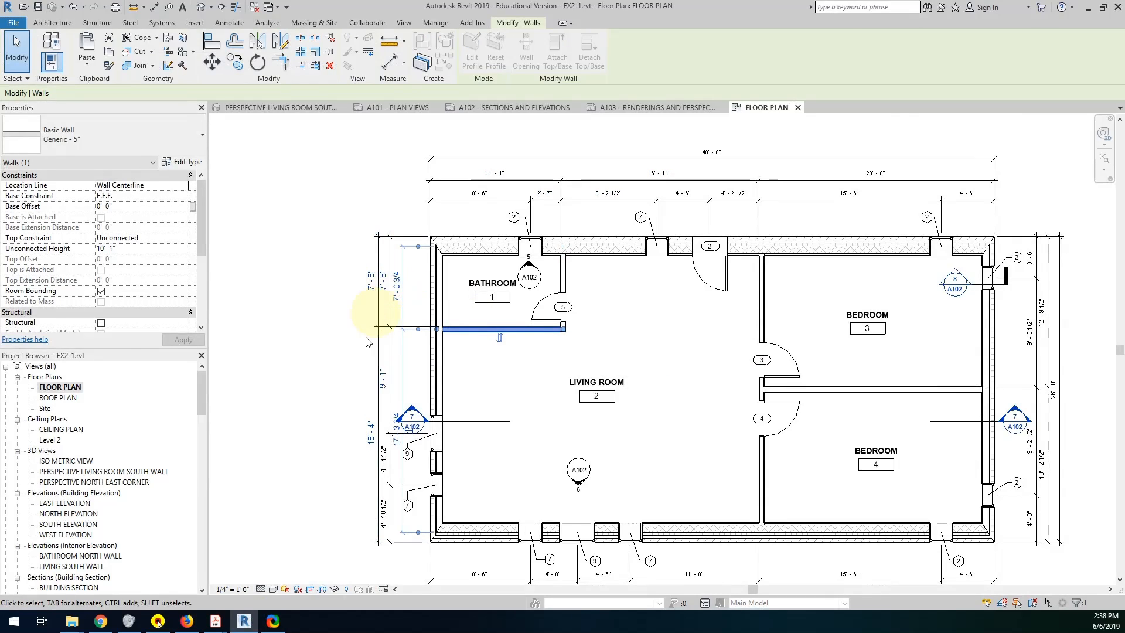
{"action": "left_click", "coordinate": [334, 377]}
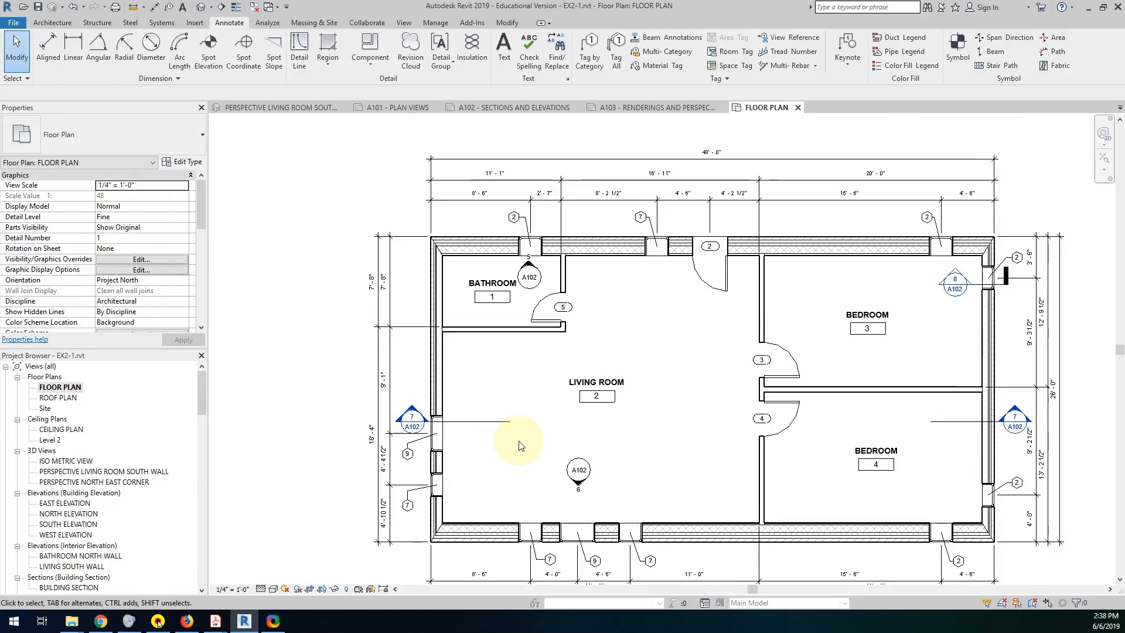
Check the example PDF and set the wall between the two bedrooms 12'-10" from the north exterior wall.
{"action": "middle_click_drag", "start_coordinate": [633, 530], "coordinate": [573, 459]}
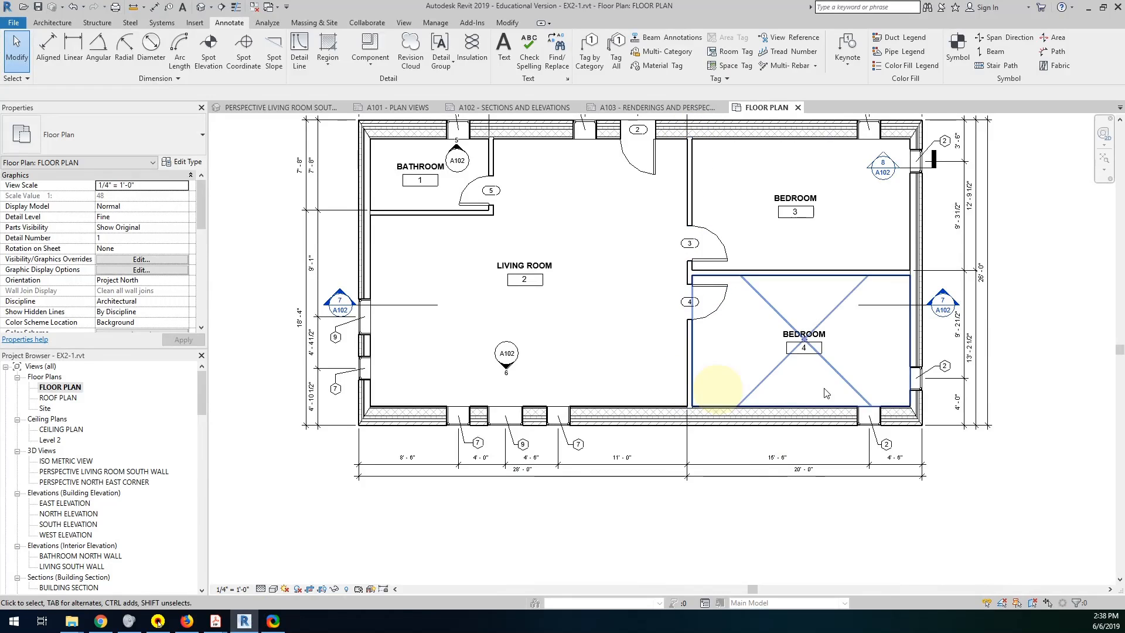
{"action": "middle_click_drag", "start_coordinate": [961, 298], "coordinate": [916, 349]}
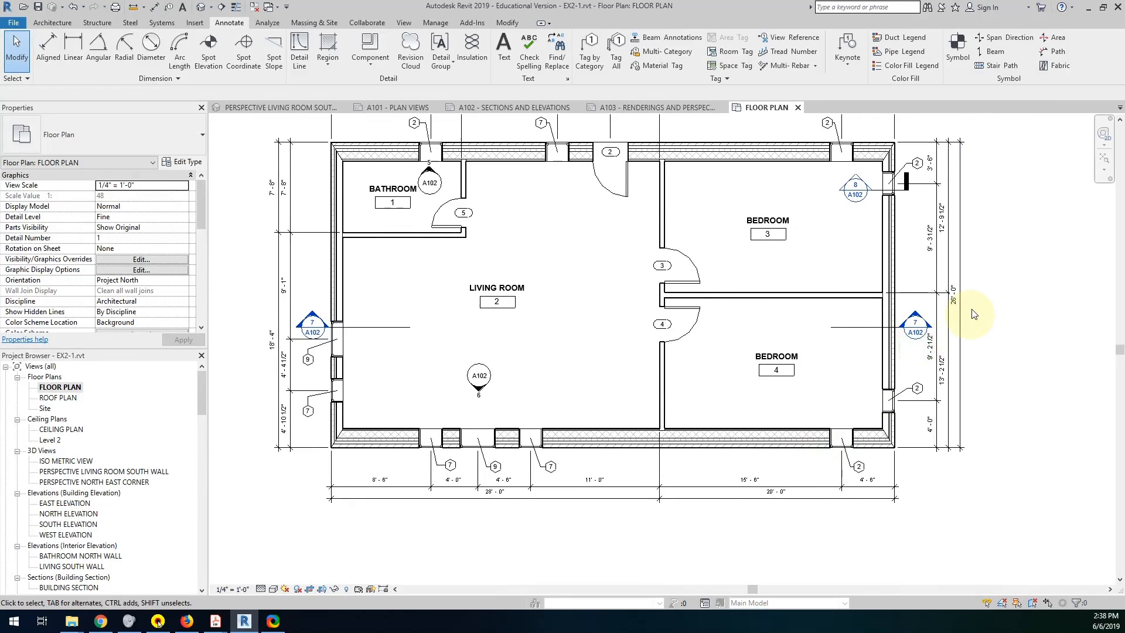
{"action": "middle_click_drag", "start_coordinate": [964, 308], "coordinate": [891, 359]}
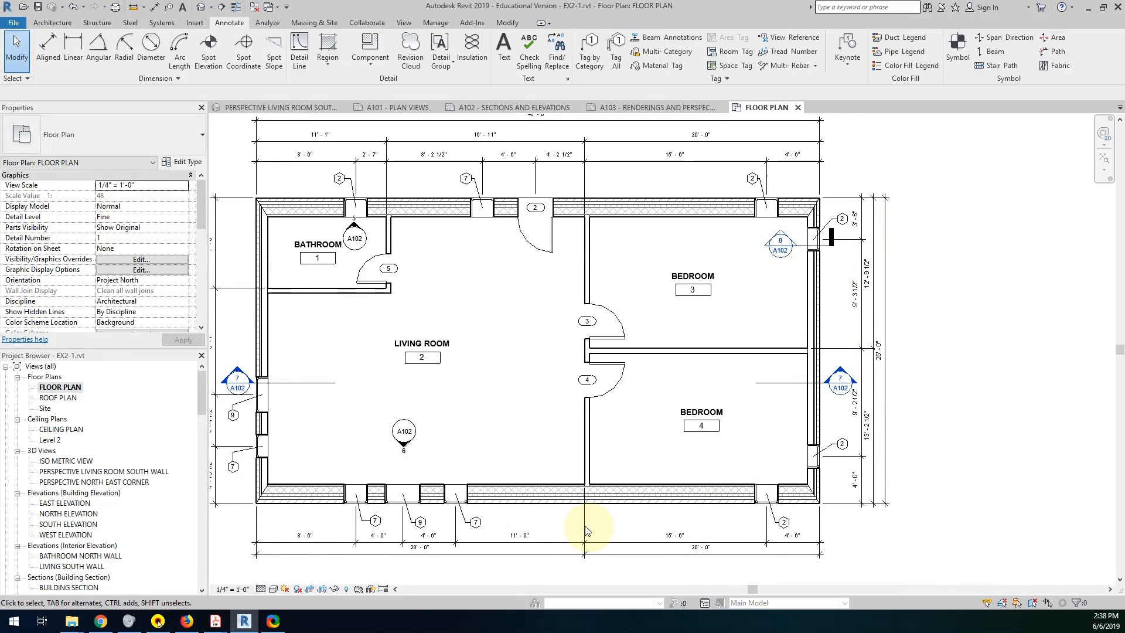
{"action": "left_click", "coordinate": [215, 620]}
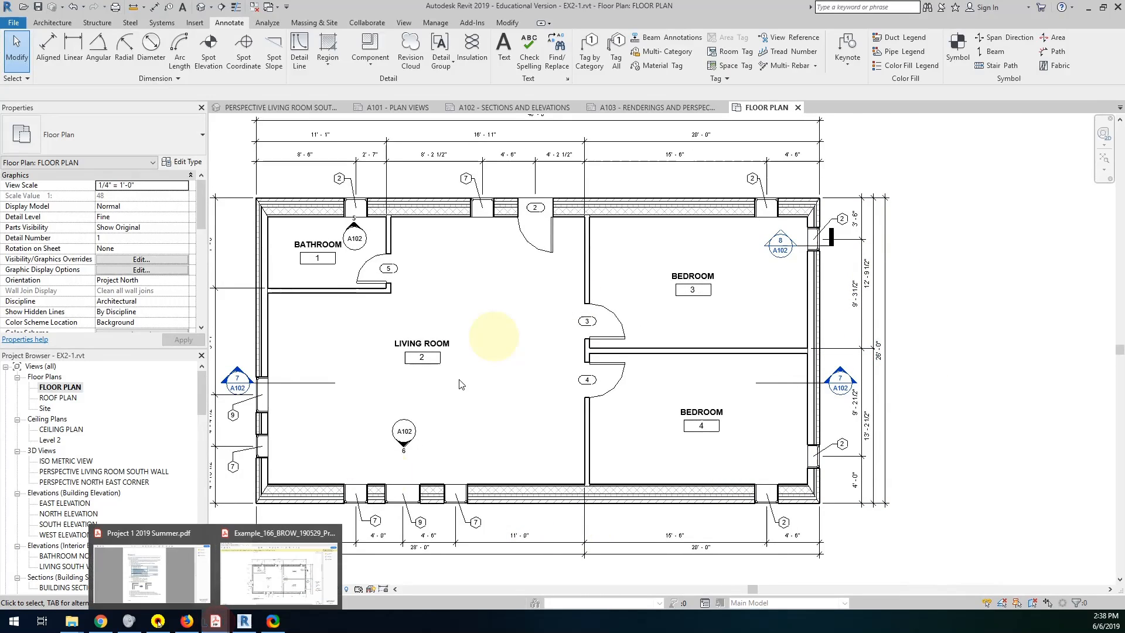
{"action": "left_click", "coordinate": [307, 583]}
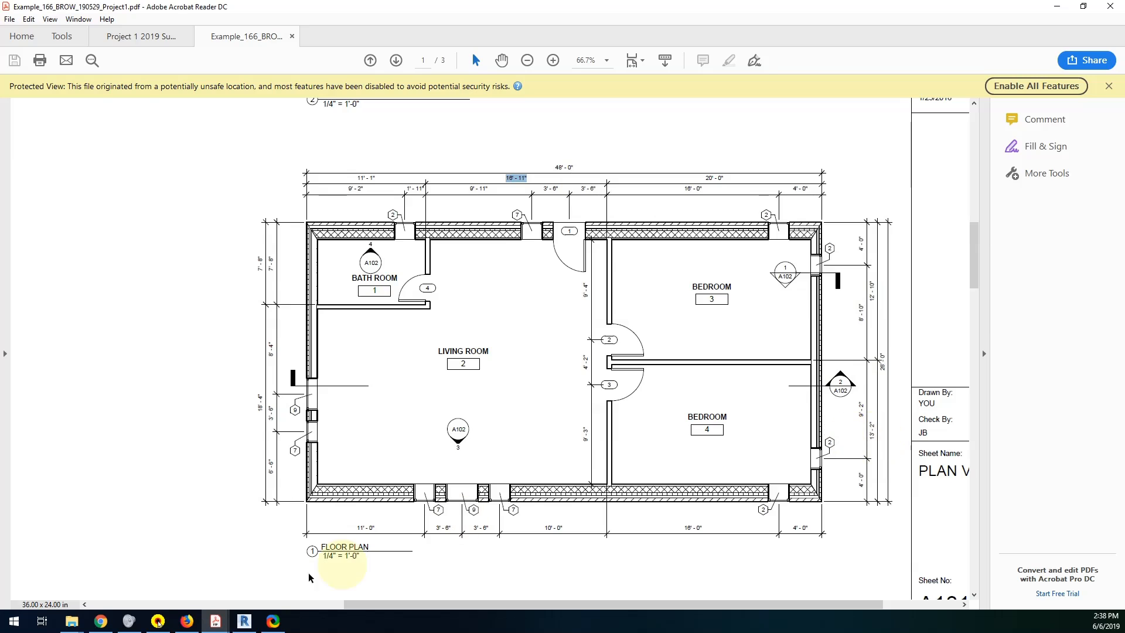
{"action": "left_click", "coordinate": [242, 622]}
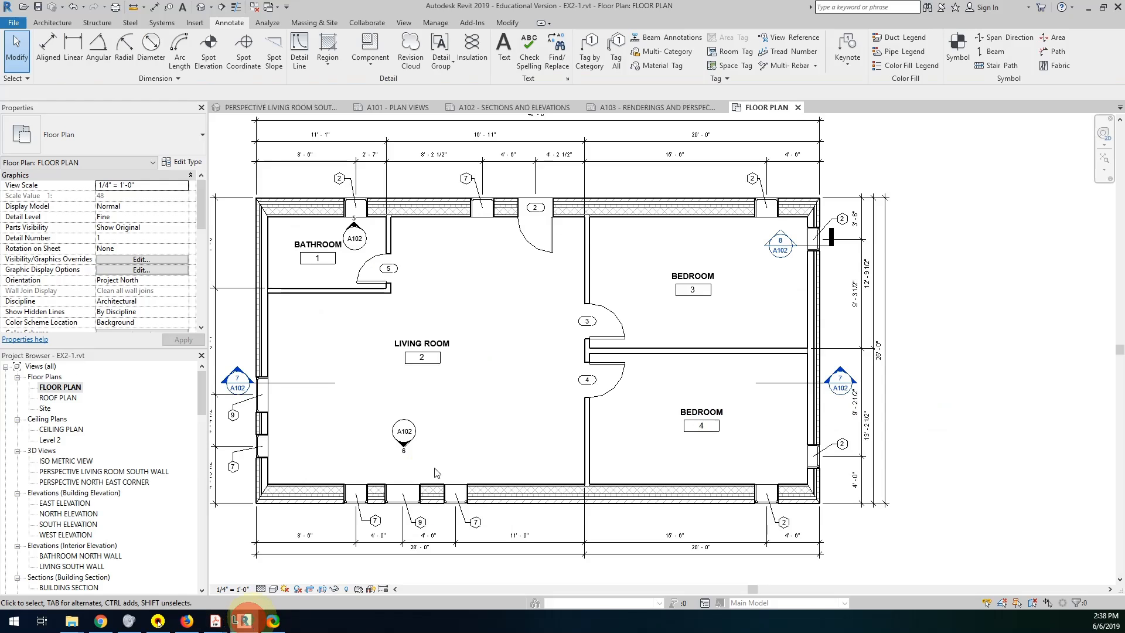
{"action": "left_click", "coordinate": [754, 352]}
{"action": "left_click", "coordinate": [870, 275]}
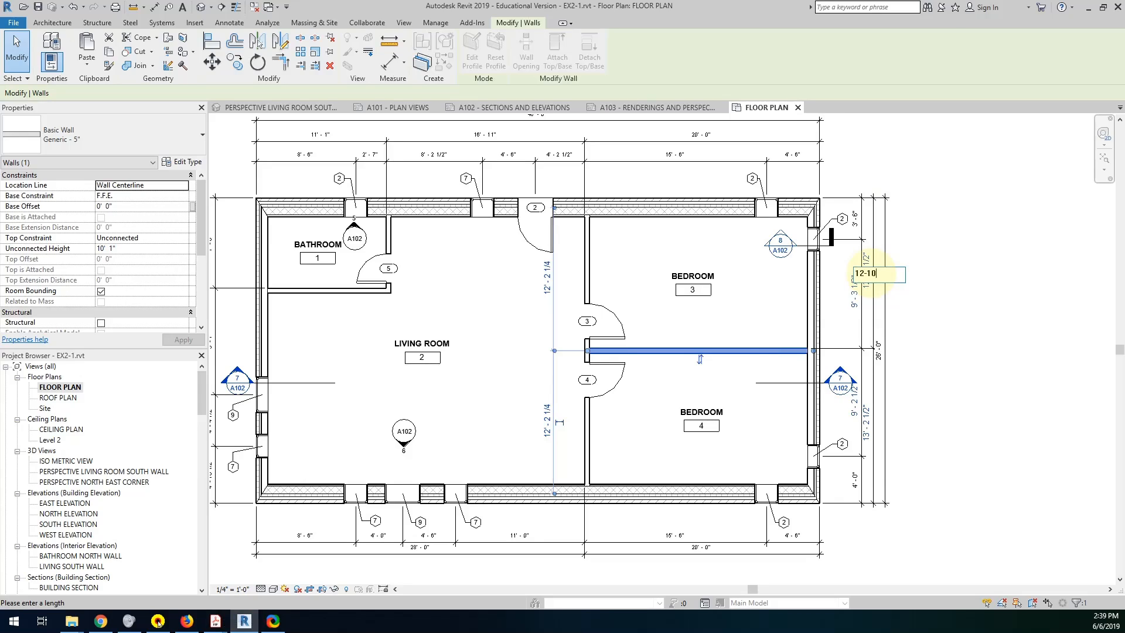
{"action": "type", "text": "12-10"}
{"action": "key", "text": "Return"}
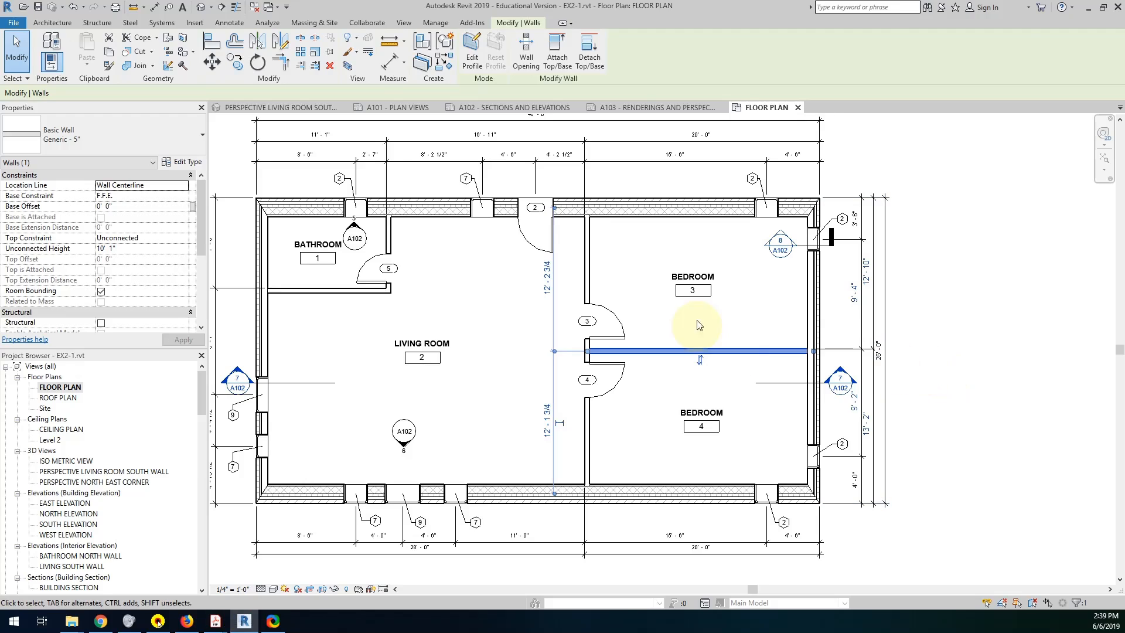
{"action": "left_click", "coordinate": [717, 315]}
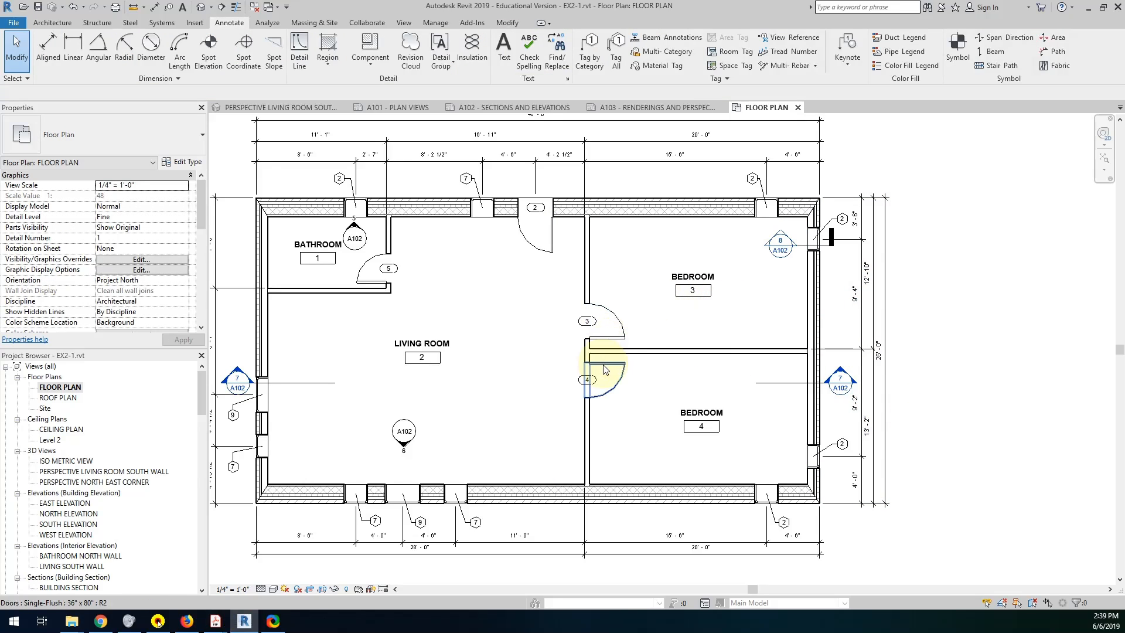
Dimension from the living room's west wall through south window 9's center to the bedroom partition, and make both segments equal.
{"action": "middle_click_drag", "start_coordinate": [590, 382], "coordinate": [698, 322]}
{"action": "scroll", "coordinate": [631, 451], "scroll_direction": "up", "scroll_amount": 5}
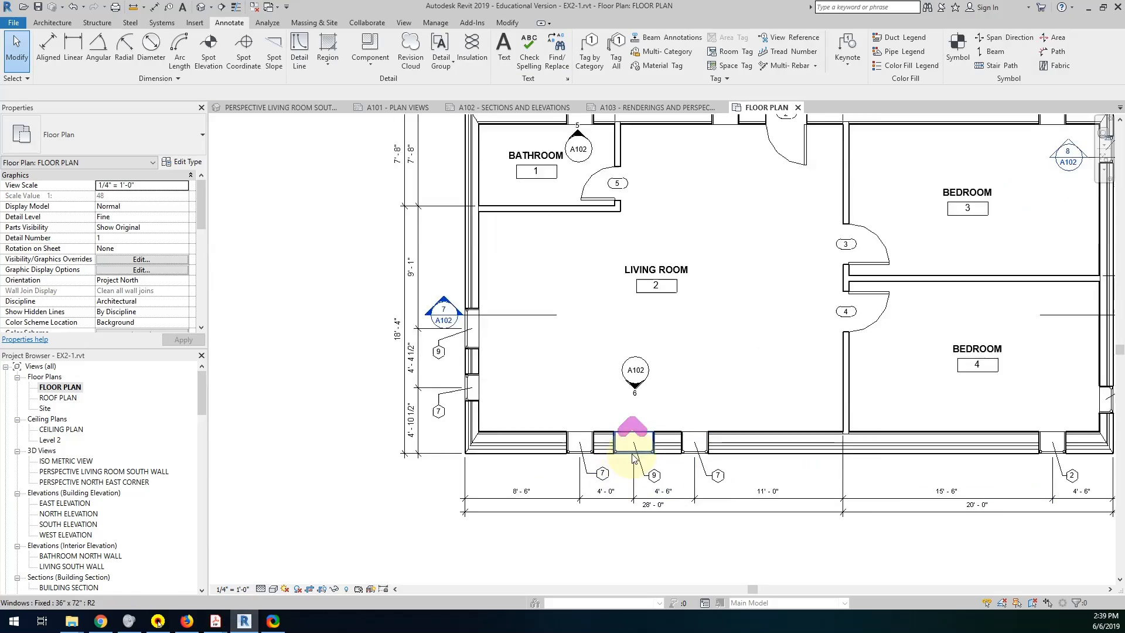
{"action": "scroll", "coordinate": [636, 452], "scroll_direction": "down", "scroll_amount": 2}
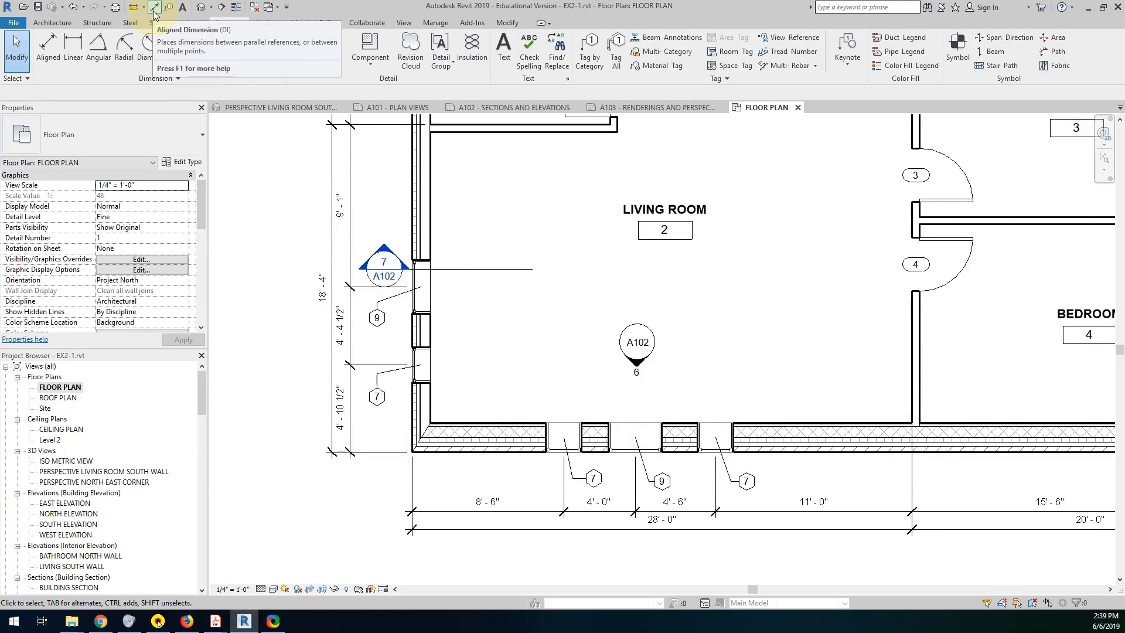
{"action": "left_click", "coordinate": [243, 626]}
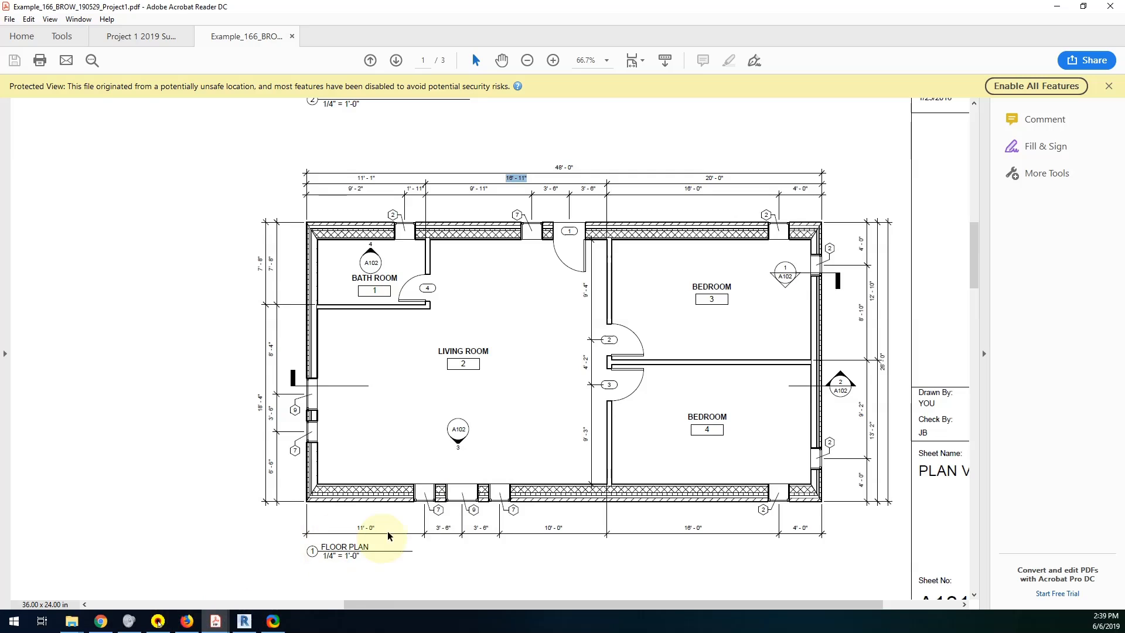
{"action": "left_click", "coordinate": [249, 621]}
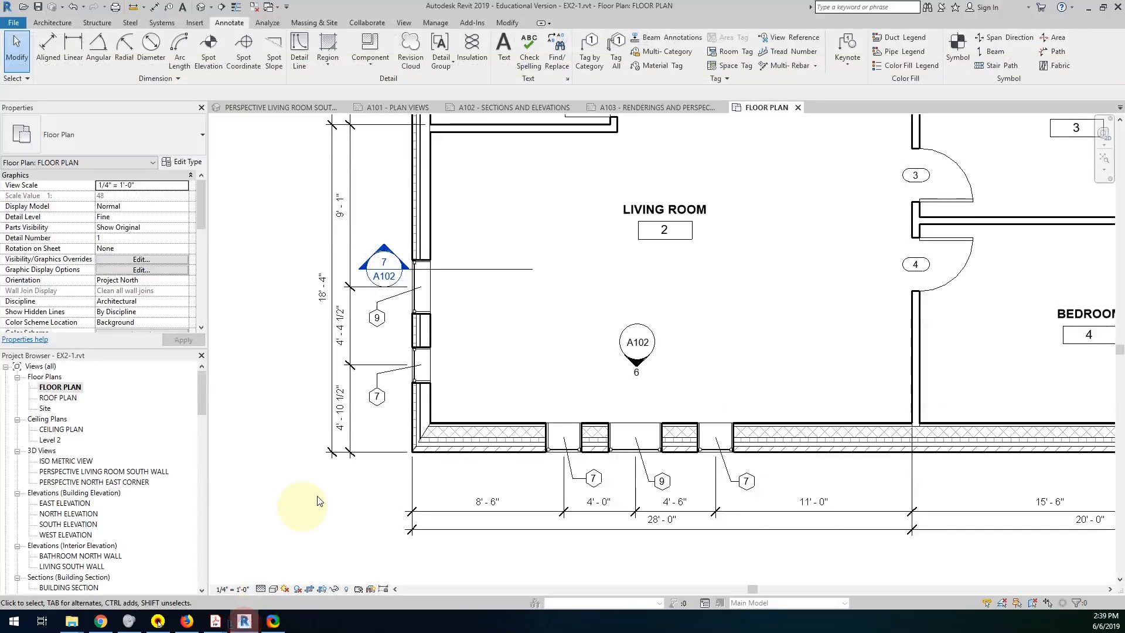
{"action": "left_click", "coordinate": [153, 11]}
{"action": "left_click", "coordinate": [429, 396]}
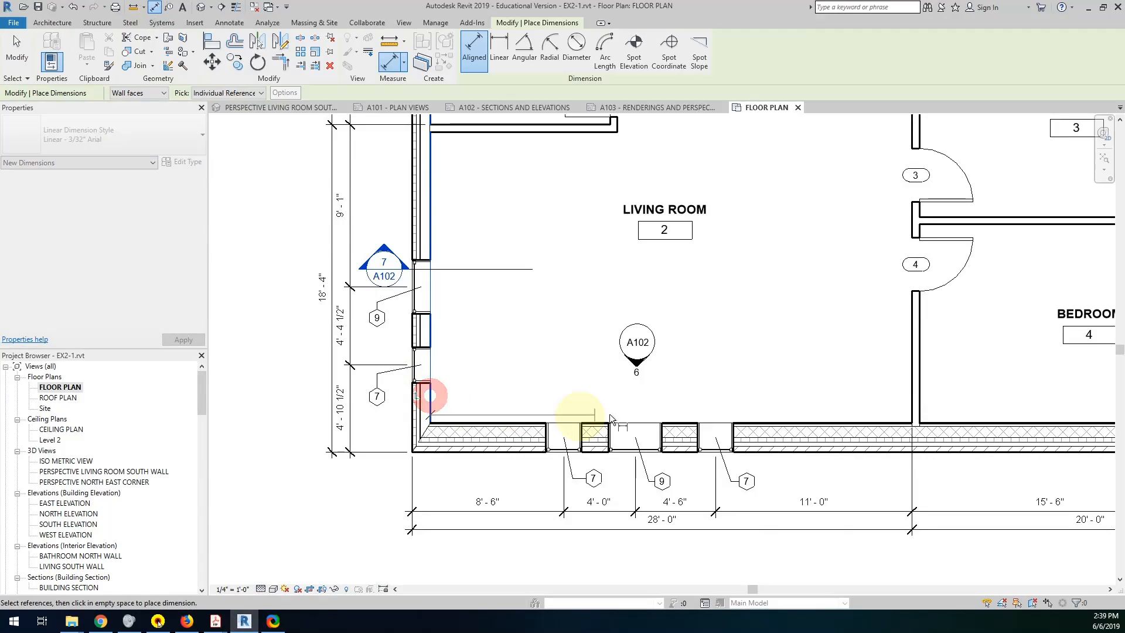
{"action": "left_click", "coordinate": [637, 432]}
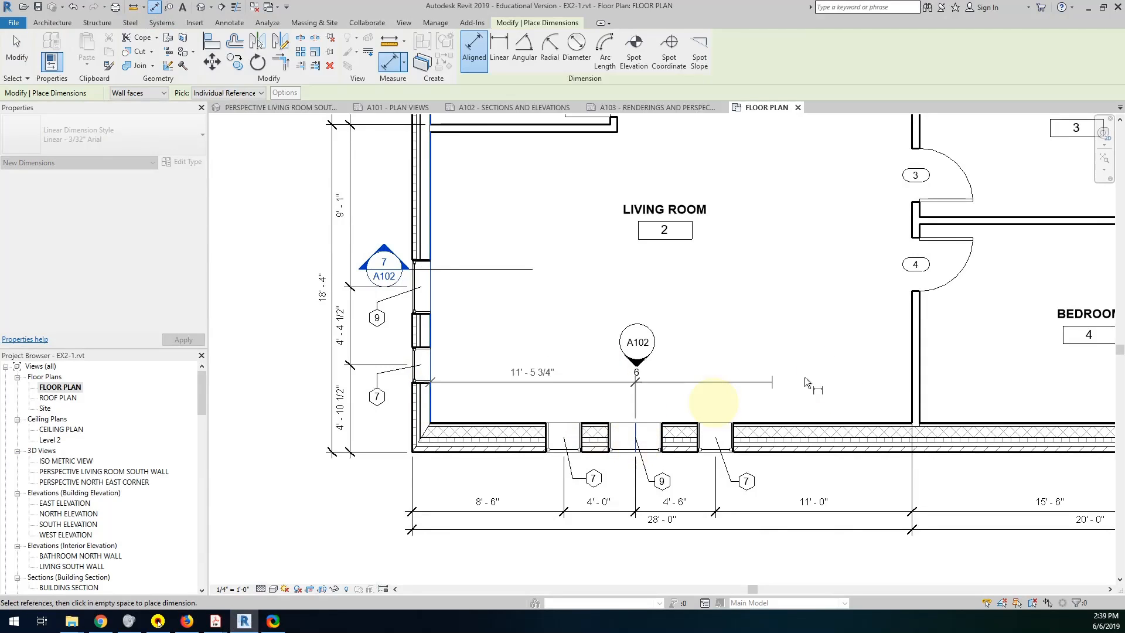
{"action": "left_click", "coordinate": [910, 389]}
{"action": "left_click", "coordinate": [809, 397]}
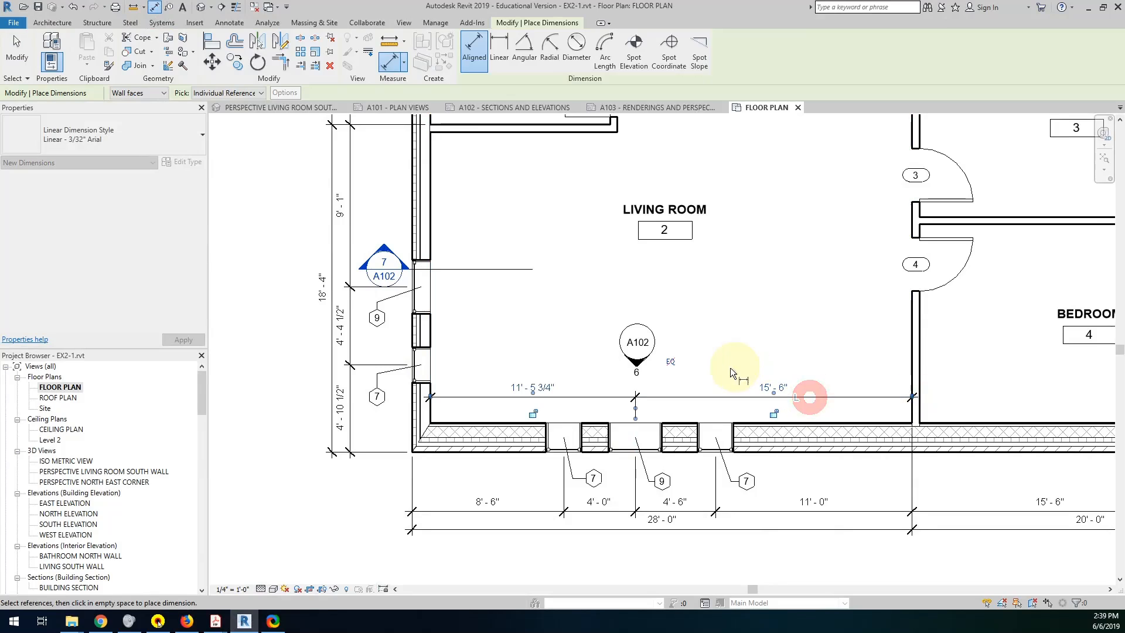
{"action": "left_click", "coordinate": [672, 362]}
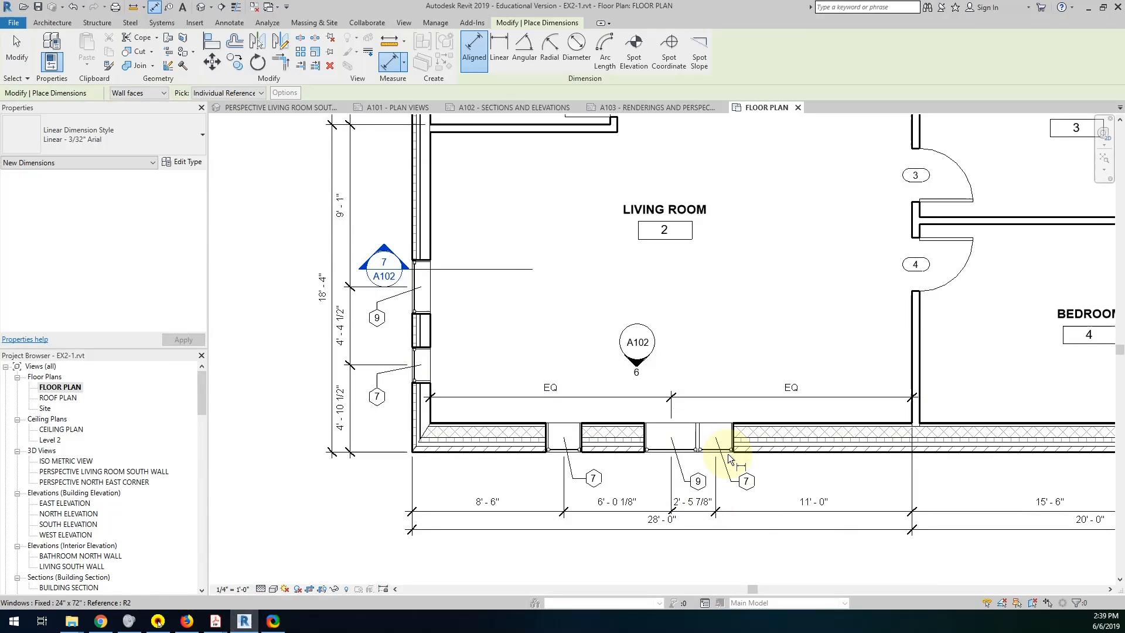
Delete the equalized dimension across the living room's south side and unconstrain the elements it controlled.
{"action": "left_click", "coordinate": [17, 48]}
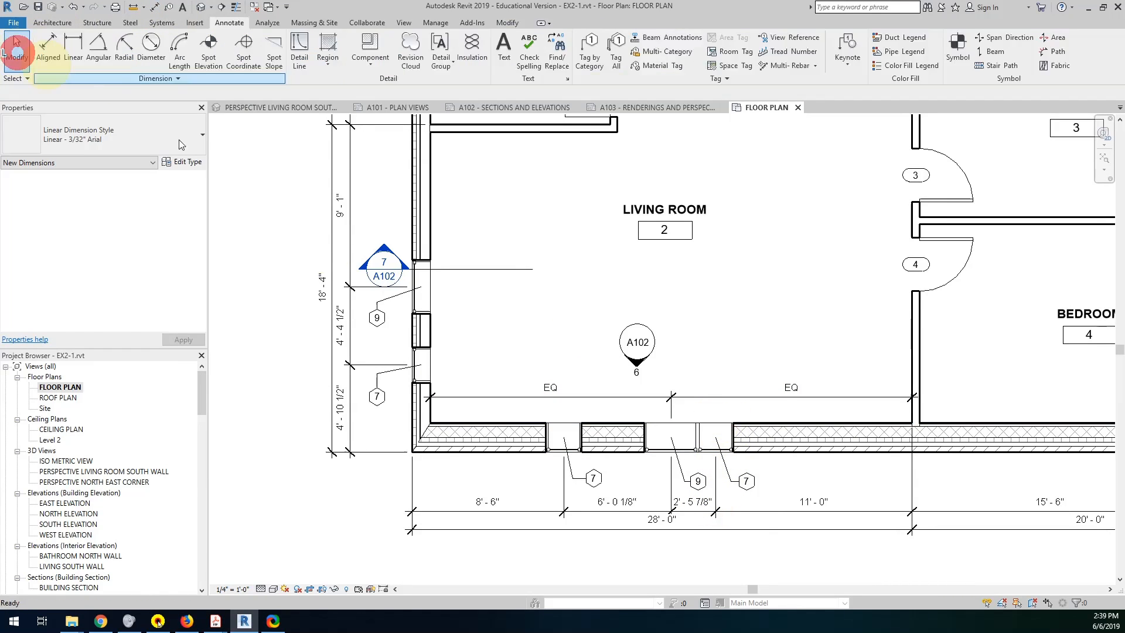
{"action": "left_click", "coordinate": [704, 396]}
{"action": "key", "text": "Delete"}
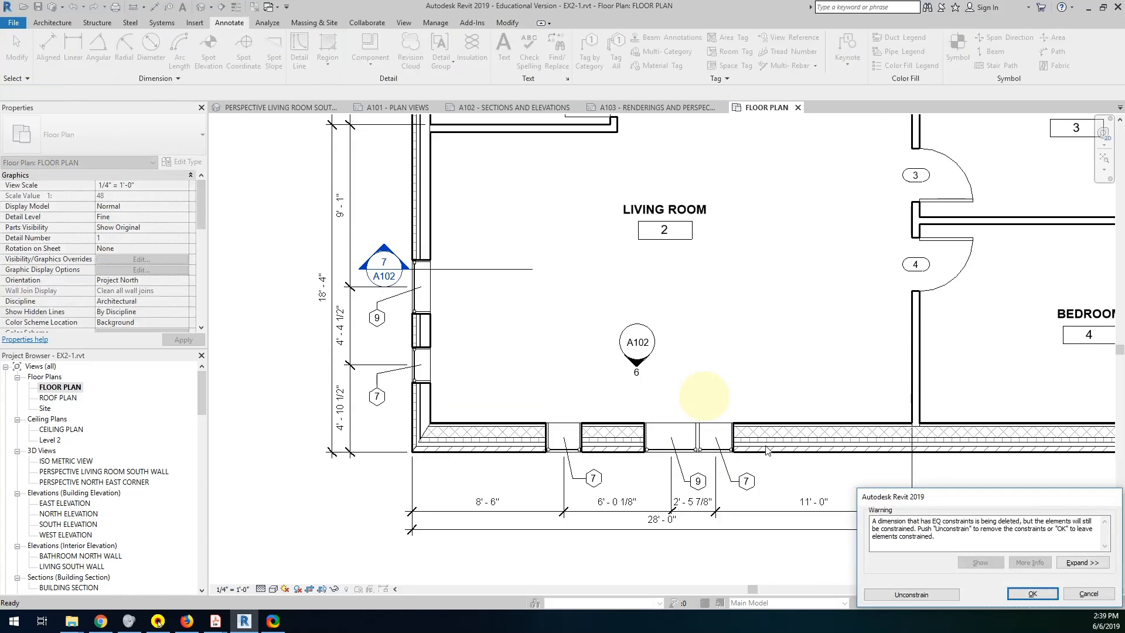
{"action": "left_click", "coordinate": [910, 595]}
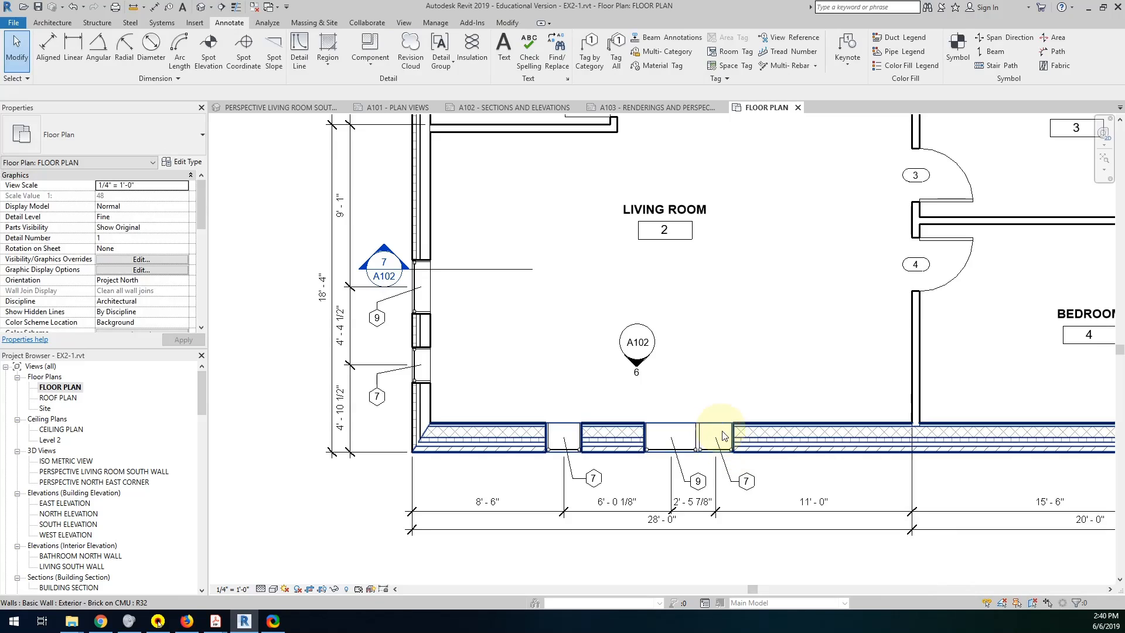
Position both south-wall windows tagged 7 with their centers 3'-6" from the center of window 9, one on each side.
{"action": "left_click", "coordinate": [669, 431]}
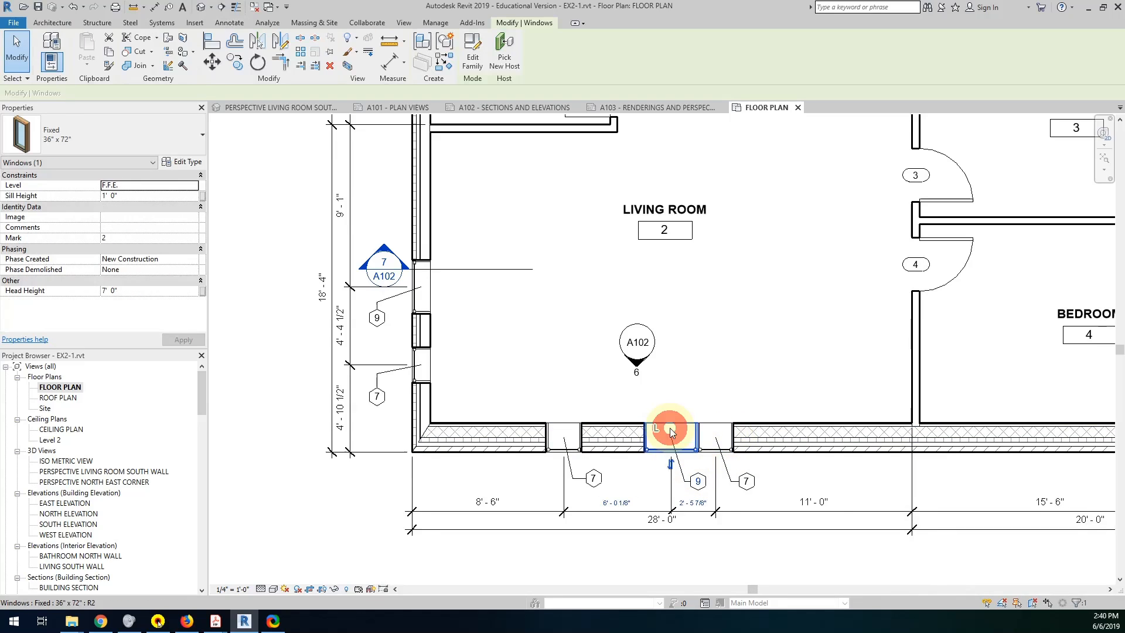
{"action": "left_click", "coordinate": [726, 436]}
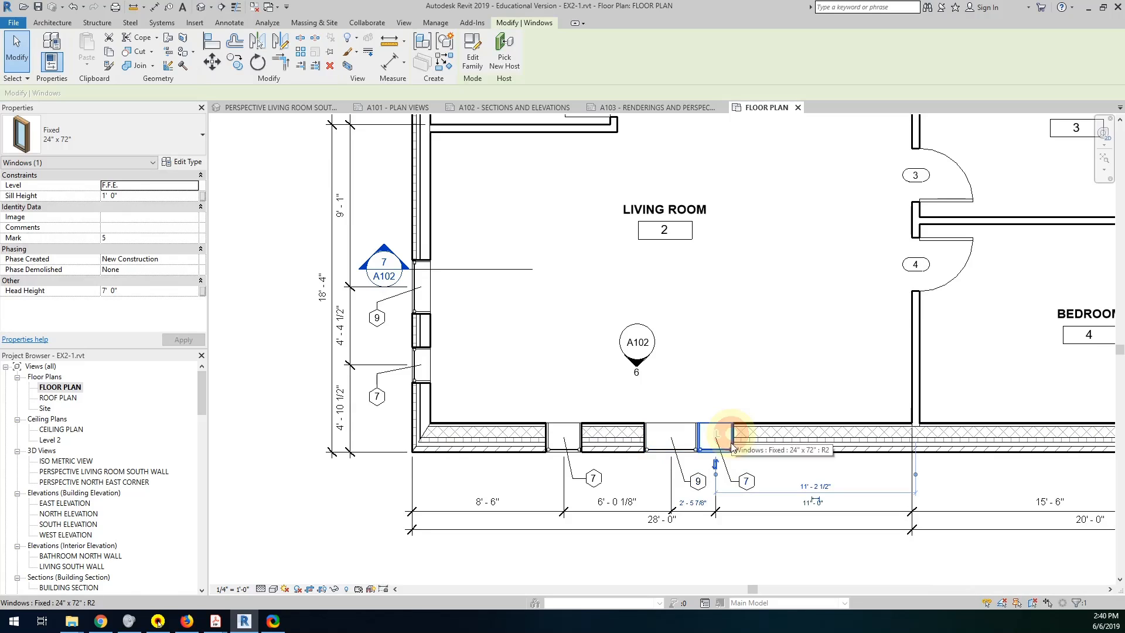
{"action": "left_click", "coordinate": [698, 499]}
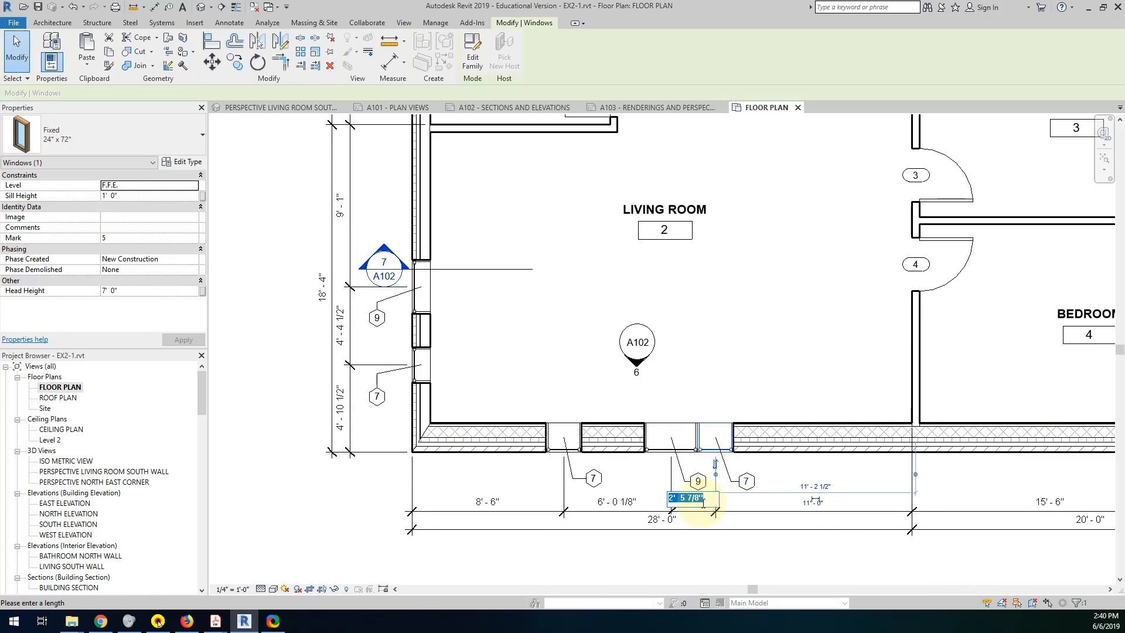
{"action": "type", "text": "3' - 6"}
{"action": "key", "text": "Return"}
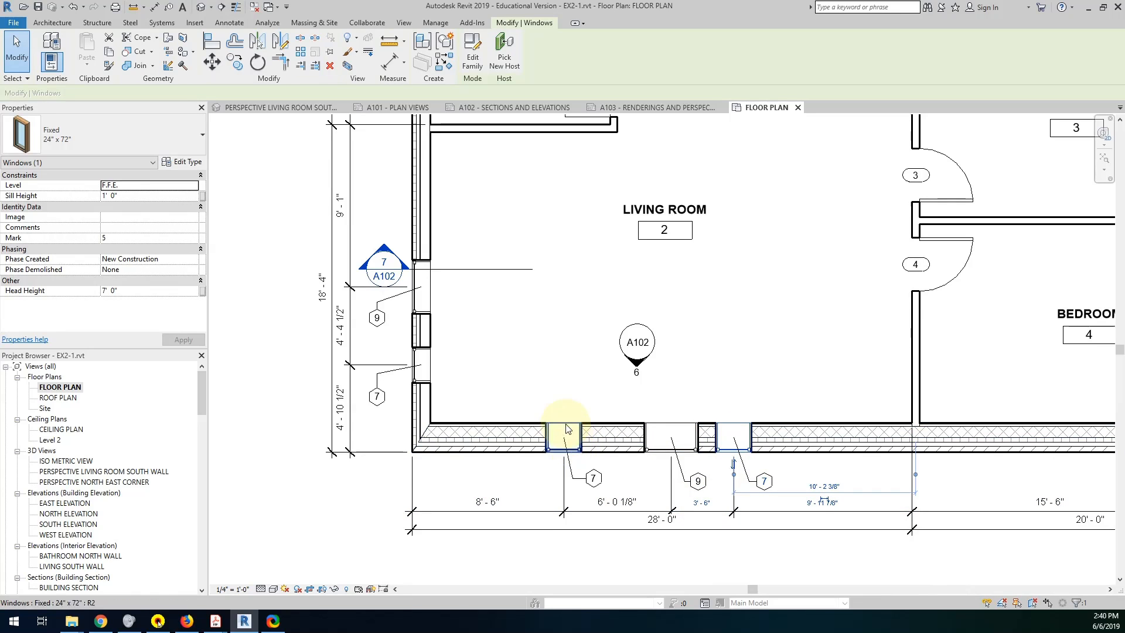
{"action": "left_click", "coordinate": [573, 432]}
{"action": "left_click", "coordinate": [609, 498]}
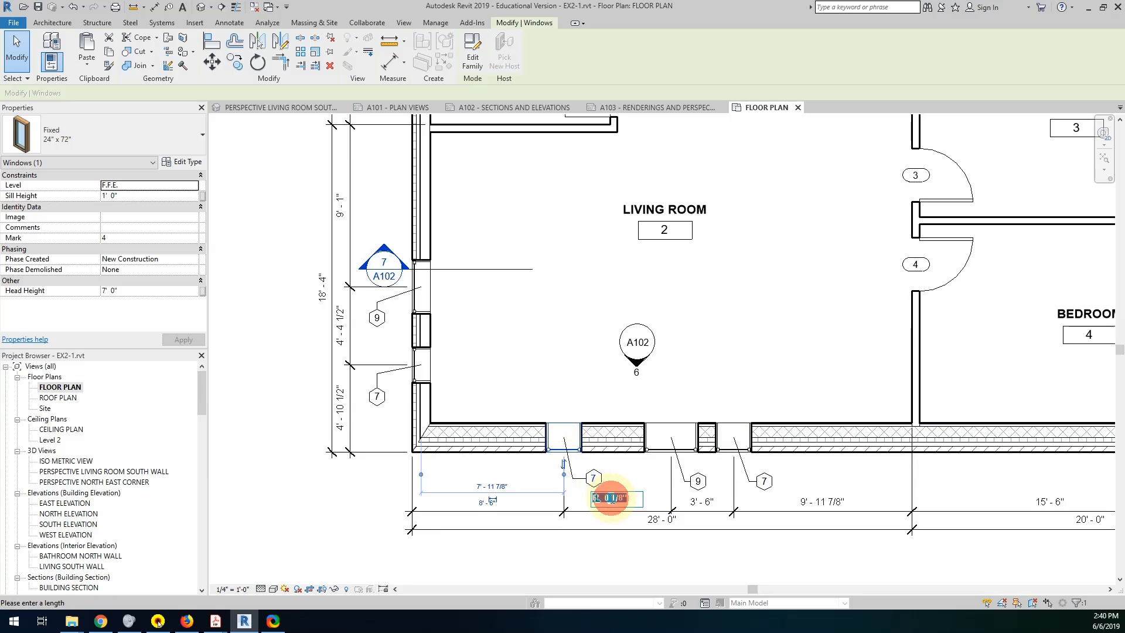
{"action": "type", "text": "3"}
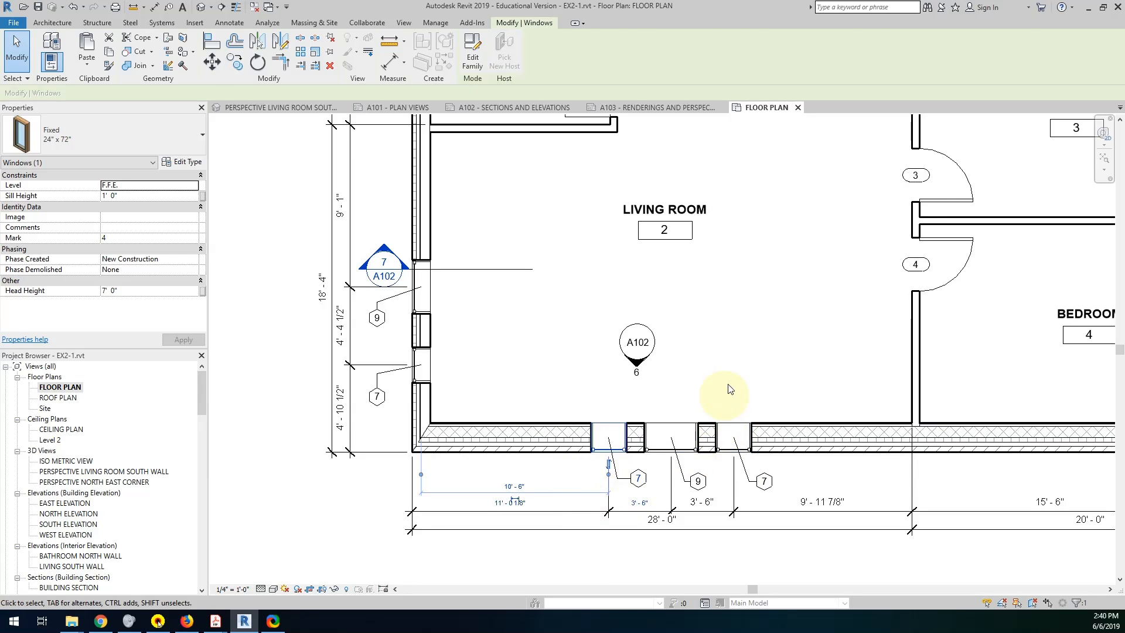
{"action": "left_click", "coordinate": [798, 375]}
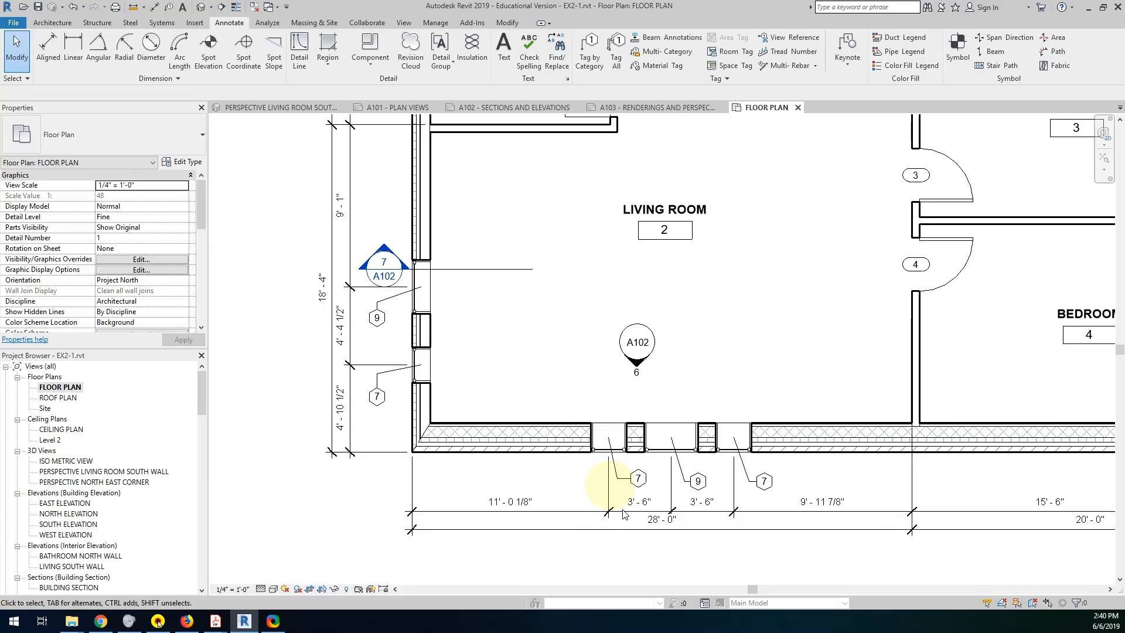
Lock the two 3'-6" dimension segments between the three living room south windows.
{"action": "left_click", "coordinate": [638, 516]}
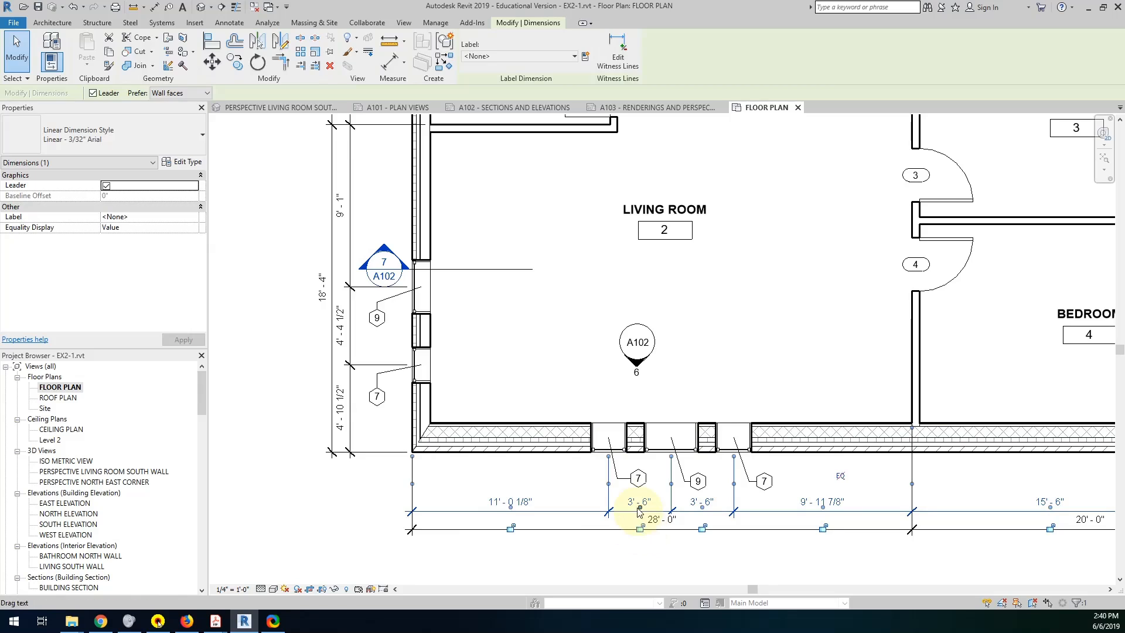
{"action": "left_click", "coordinate": [639, 527]}
{"action": "left_click", "coordinate": [702, 528]}
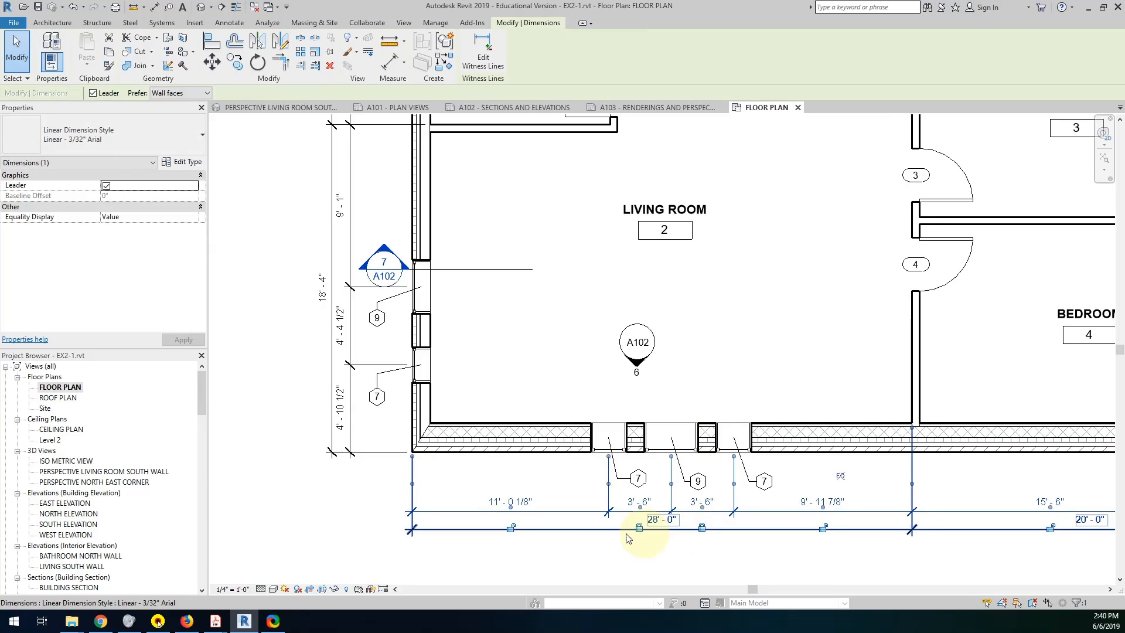
{"action": "left_click", "coordinate": [610, 561]}
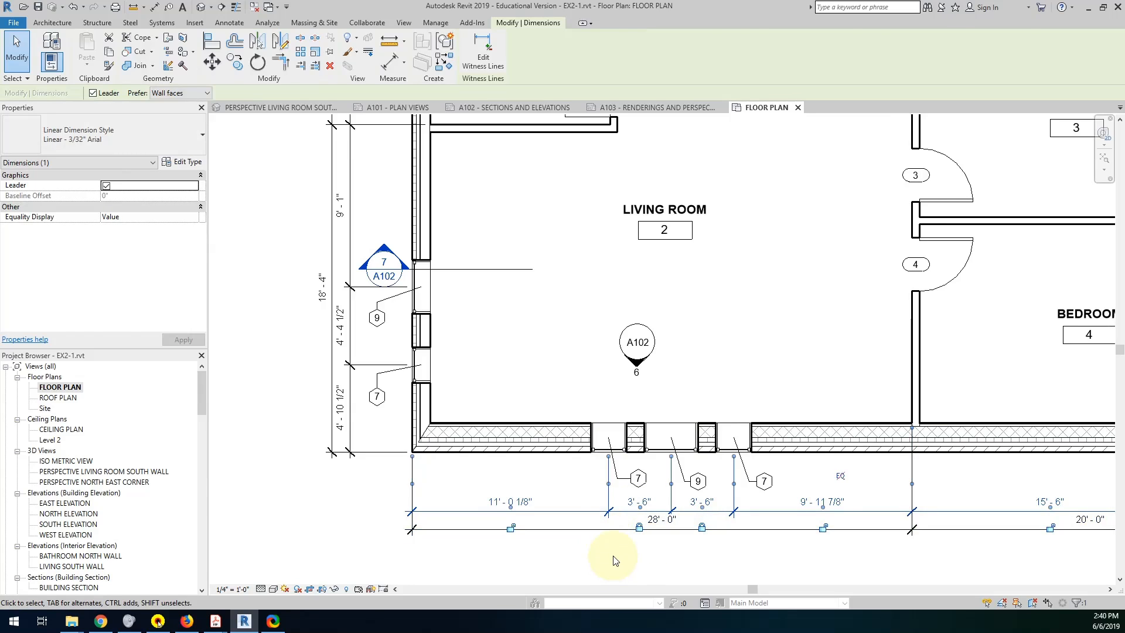
Set the westernmost living room south window's center 11'-0" from the building's west exterior face.
{"action": "left_click", "coordinate": [616, 429]}
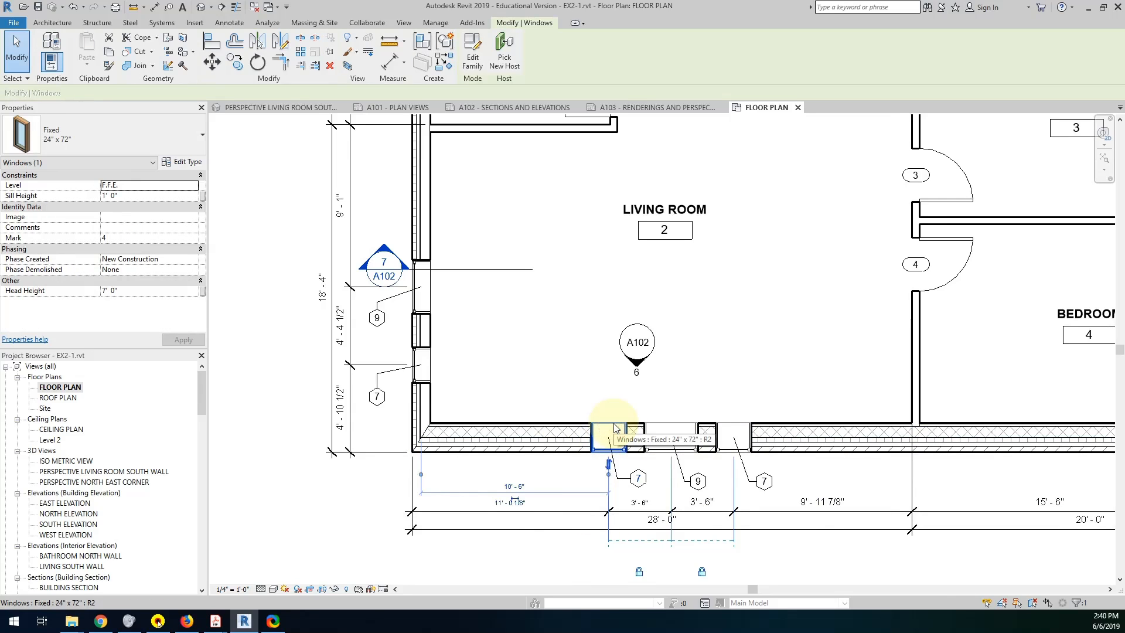
{"action": "scroll", "coordinate": [509, 502], "scroll_direction": "up", "scroll_amount": 3}
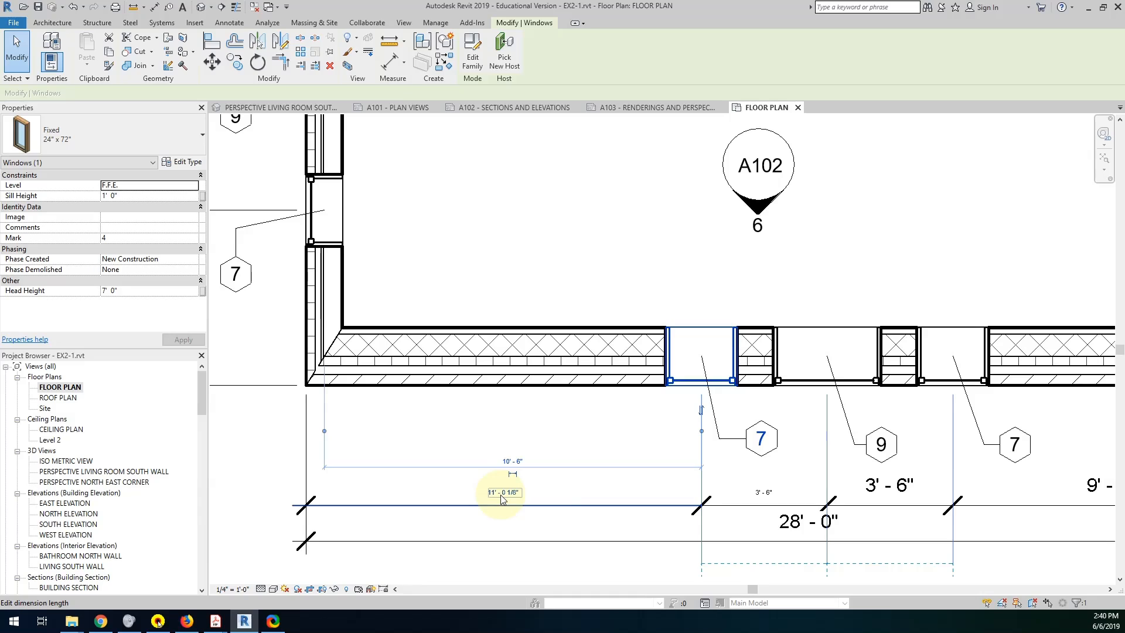
{"action": "left_click", "coordinate": [502, 495]}
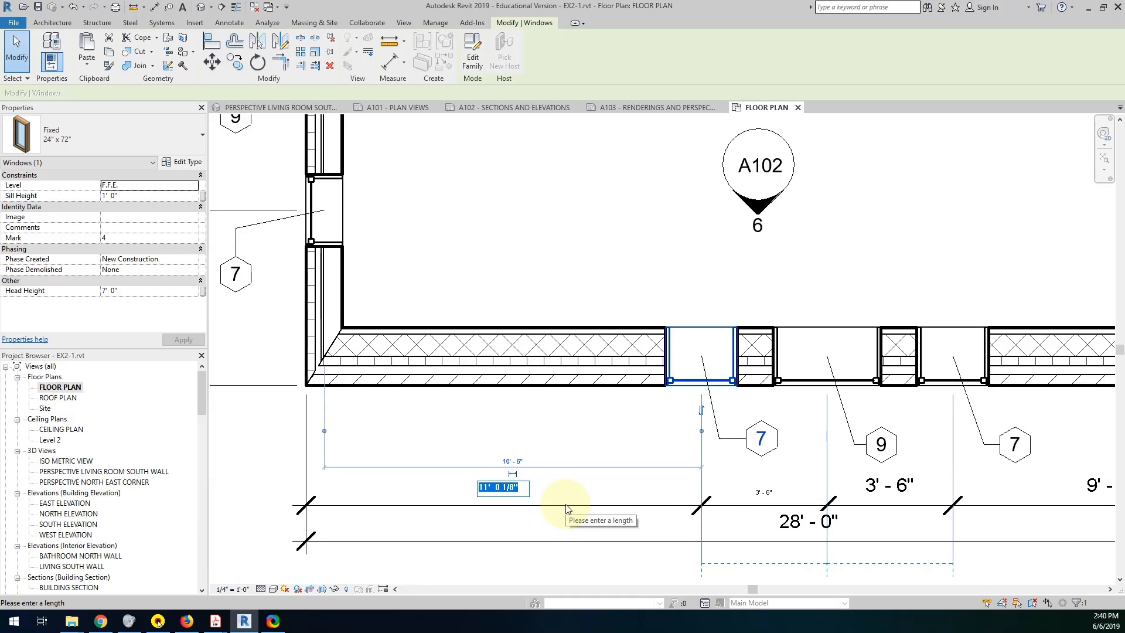
{"action": "type", "text": "11"}
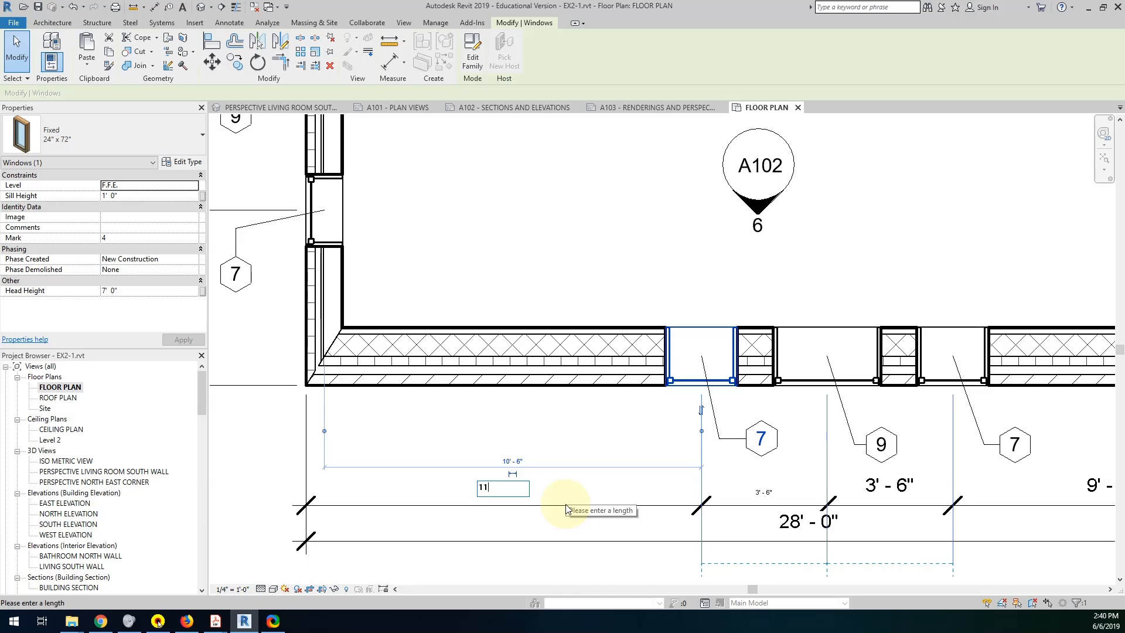
{"action": "key", "text": "Return"}
{"action": "scroll", "coordinate": [645, 520], "scroll_direction": "down", "scroll_amount": 2}
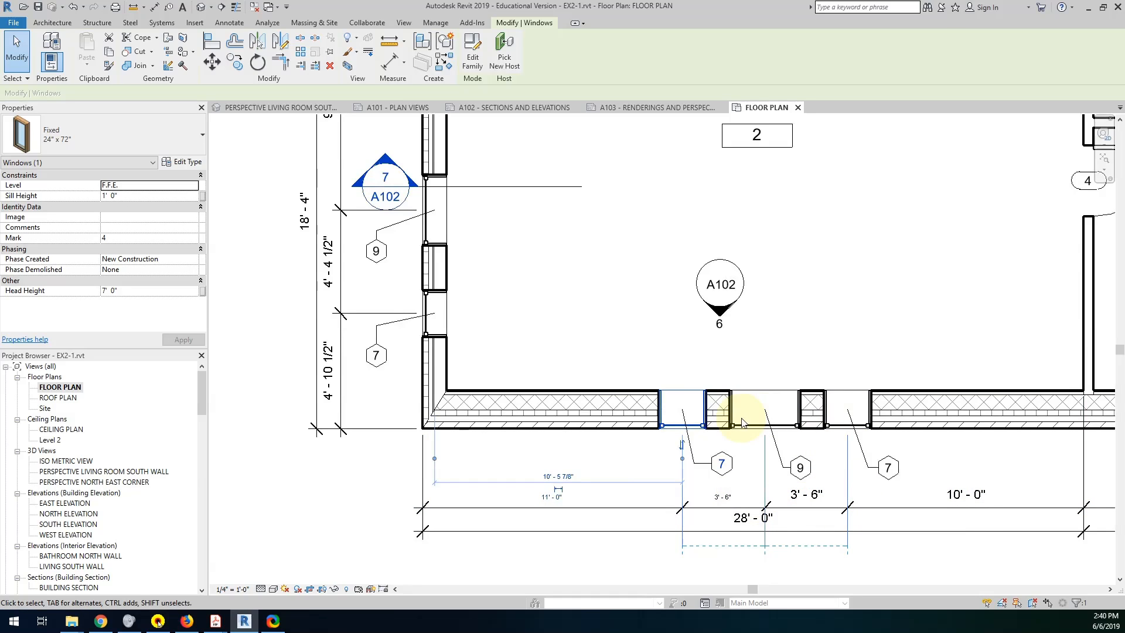
{"action": "left_click", "coordinate": [726, 580]}
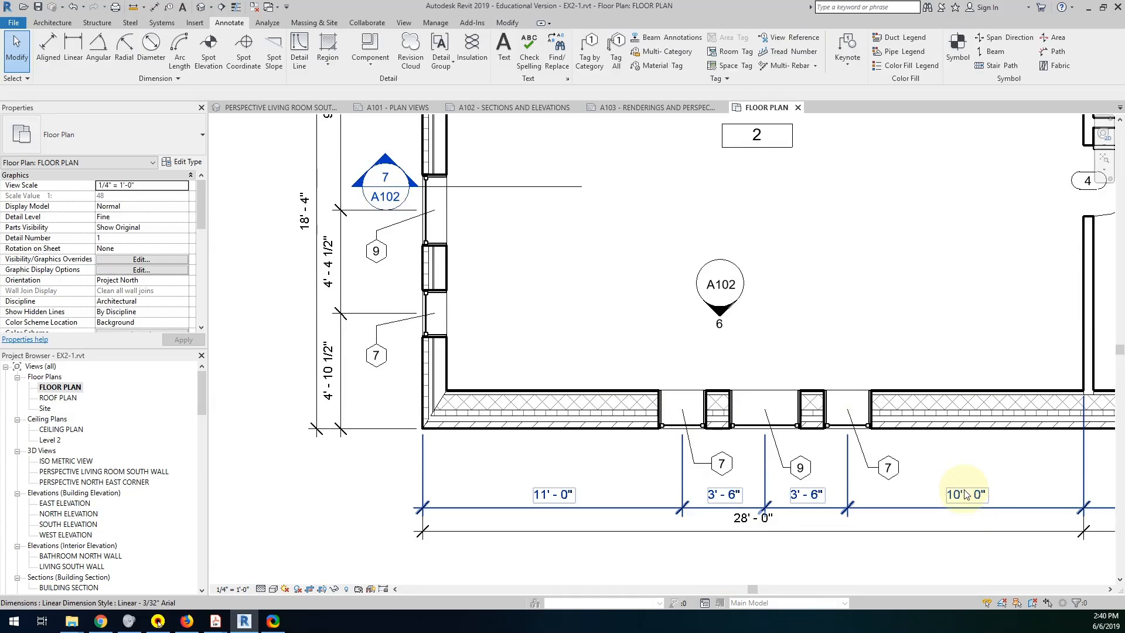
Check the west window spacing in the example PDF and set west-wall window 7 to 6'-6" from the south exterior face.
{"action": "scroll", "coordinate": [950, 512], "scroll_direction": "down", "scroll_amount": 2}
{"action": "middle_click_drag", "start_coordinate": [948, 515], "coordinate": [955, 552]}
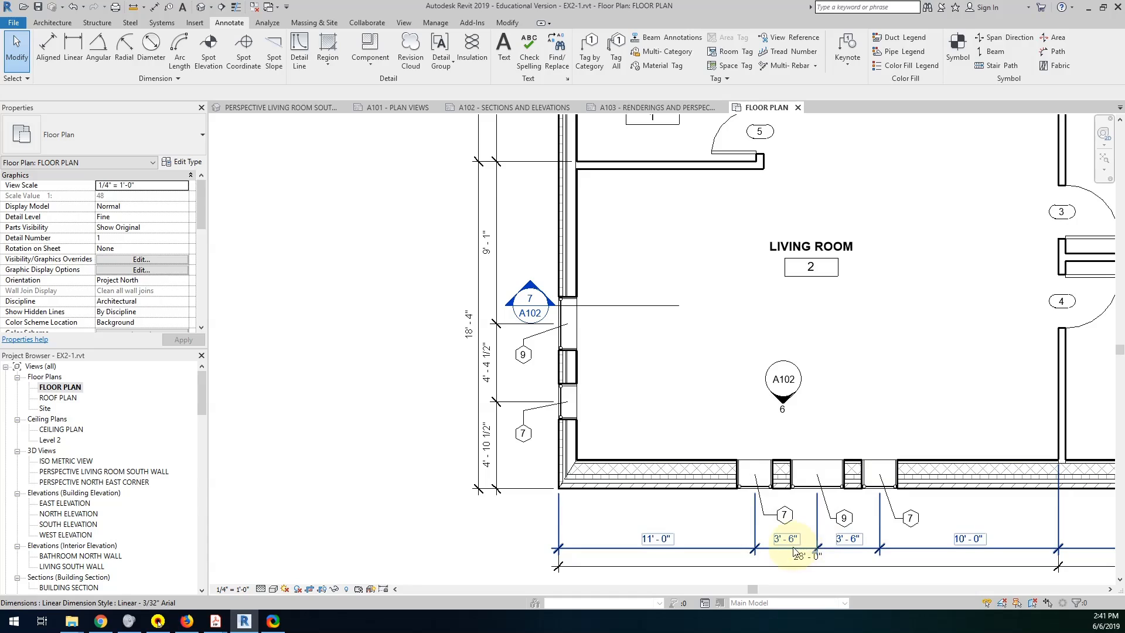
{"action": "mouse_move", "coordinate": [220, 626]}
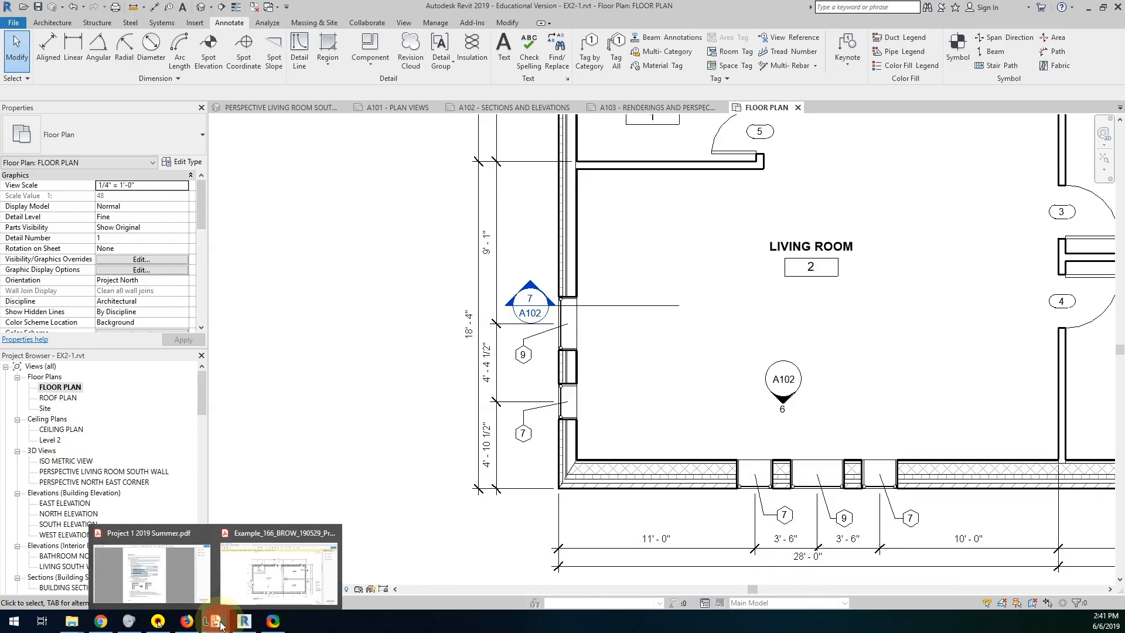
{"action": "left_click", "coordinate": [268, 573]}
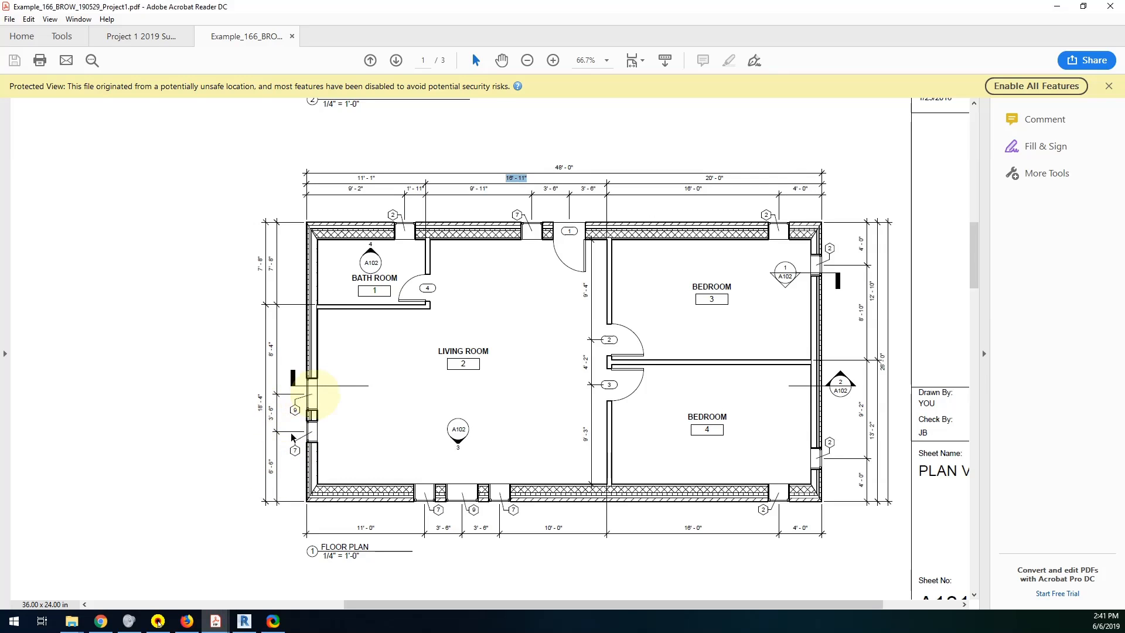
{"action": "left_click", "coordinate": [244, 621]}
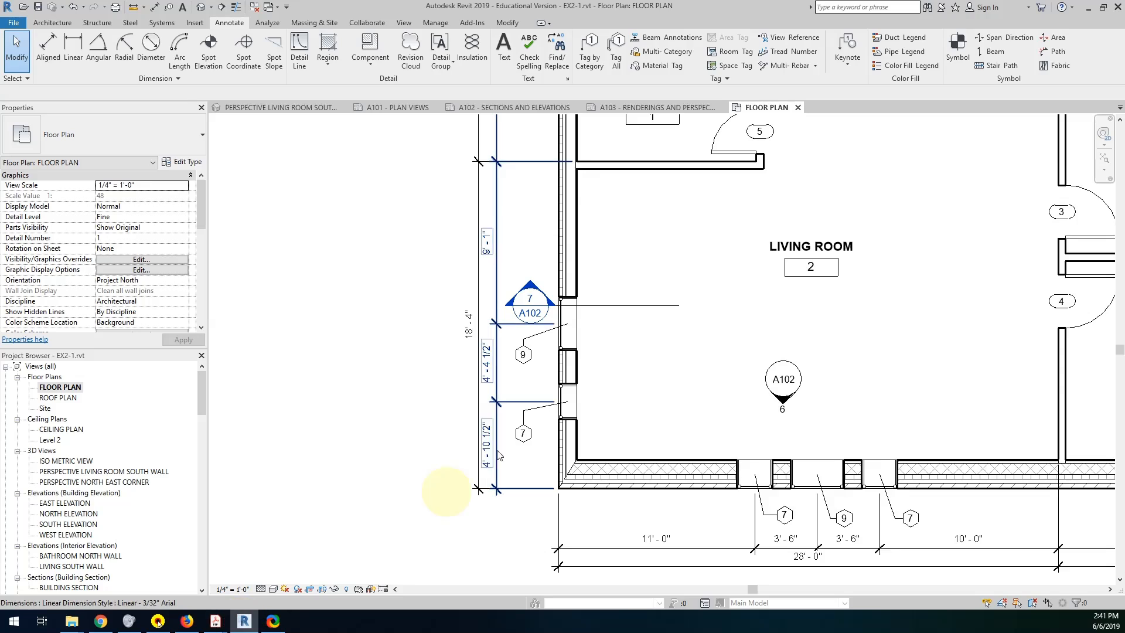
{"action": "left_click", "coordinate": [572, 389]}
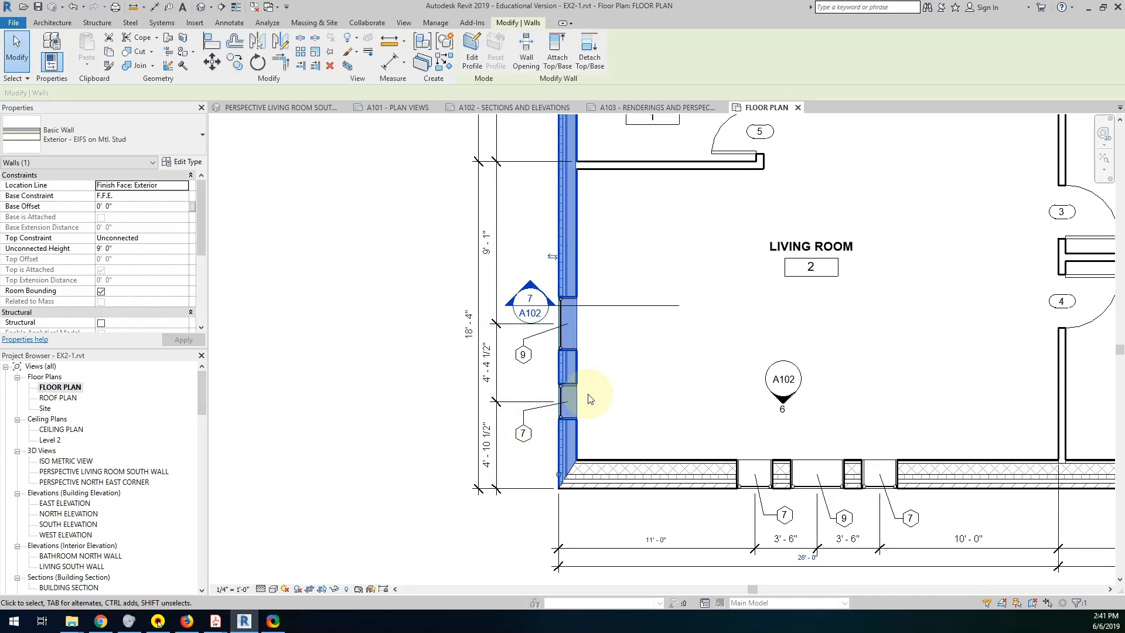
{"action": "key", "text": "Escape"}
{"action": "left_click", "coordinate": [564, 402]}
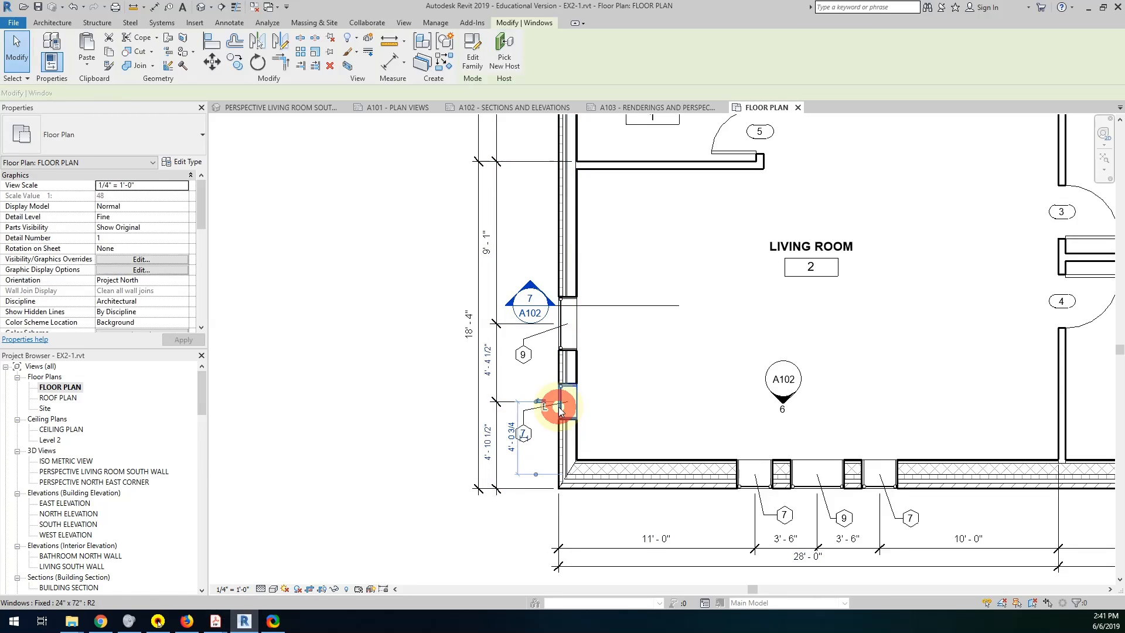
{"action": "left_click", "coordinate": [488, 443]}
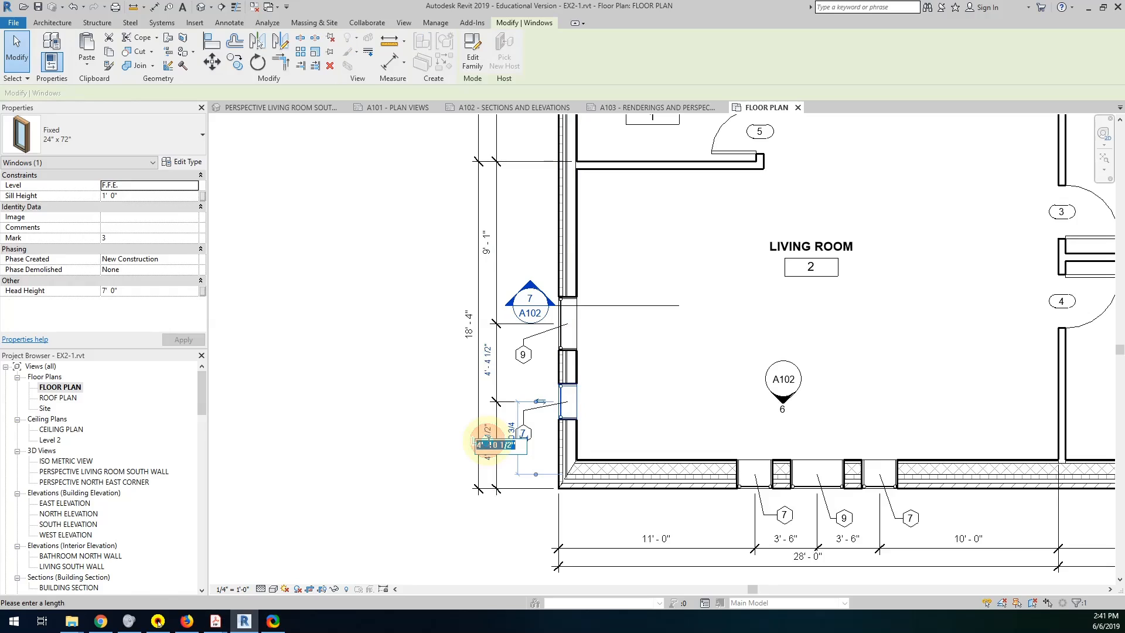
{"action": "type", "text": "6' - 6"}
{"action": "key", "text": "Return"}
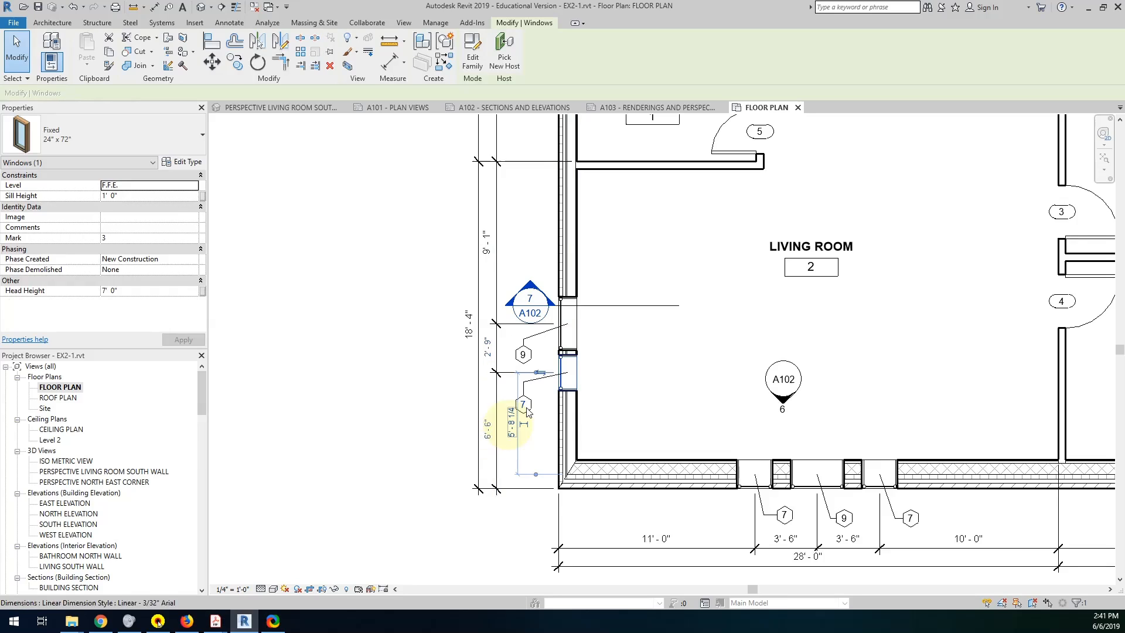
Set west-wall window 9 to 3'-6" center to center from window 7.
{"action": "left_click", "coordinate": [570, 321]}
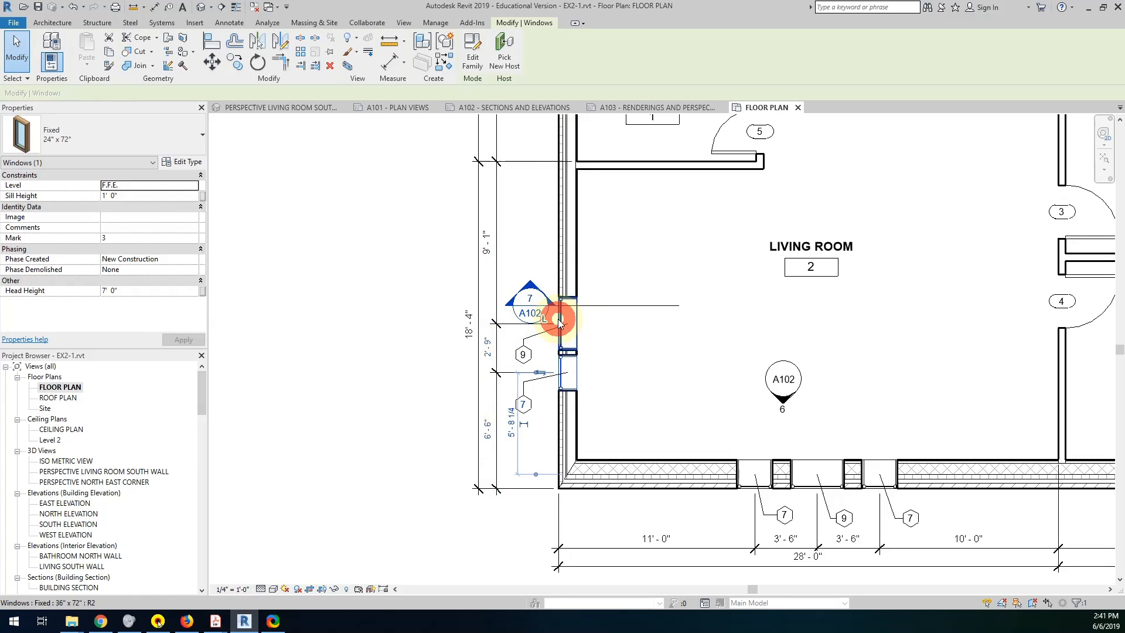
{"action": "left_click", "coordinate": [487, 349]}
{"action": "type", "text": "3-6"}
{"action": "key", "text": "Return"}
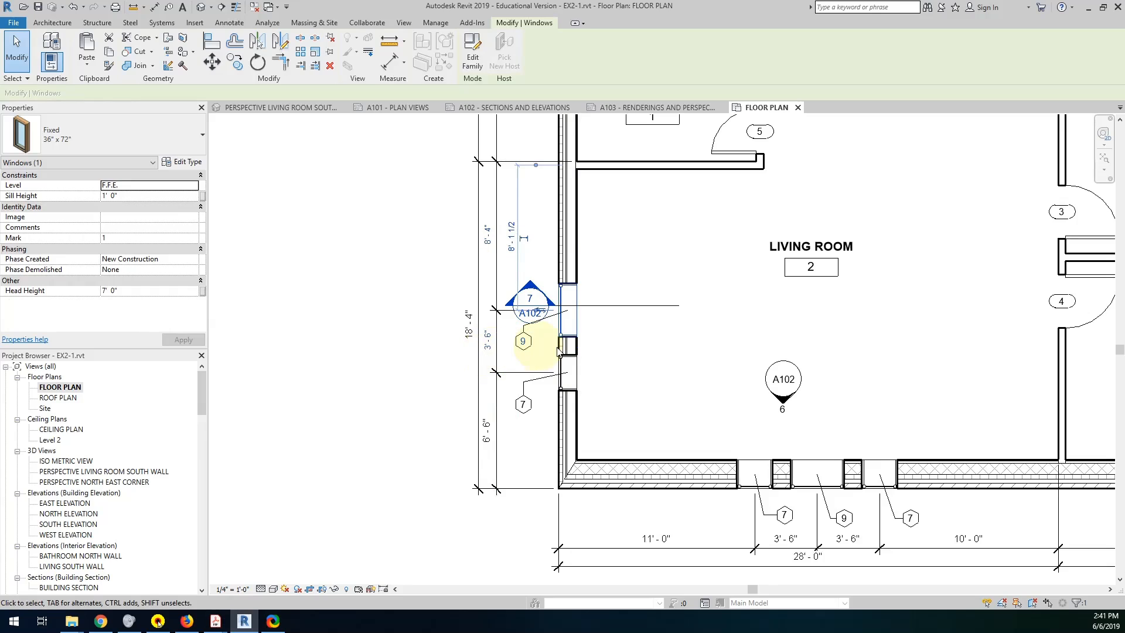
{"action": "left_click", "coordinate": [357, 363]}
Compare the bedroom windows' corner offsets in the floor plan with the dimensions in the example PDF.
{"action": "scroll", "coordinate": [644, 427], "scroll_direction": "down", "scroll_amount": 3}
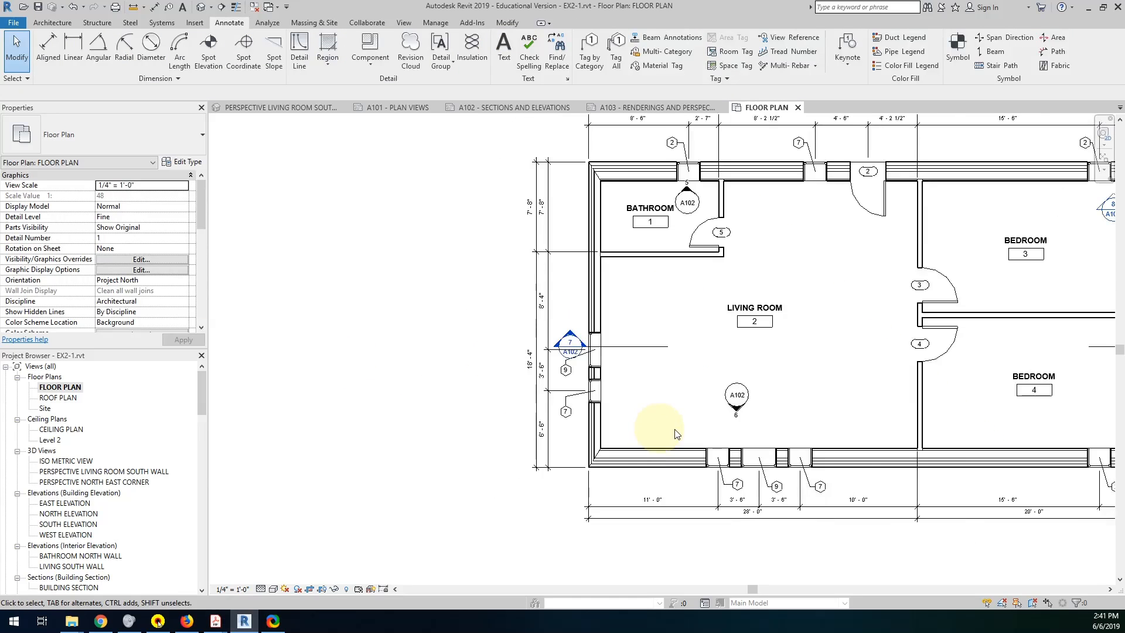
{"action": "middle_click_drag", "start_coordinate": [653, 410], "coordinate": [403, 420]}
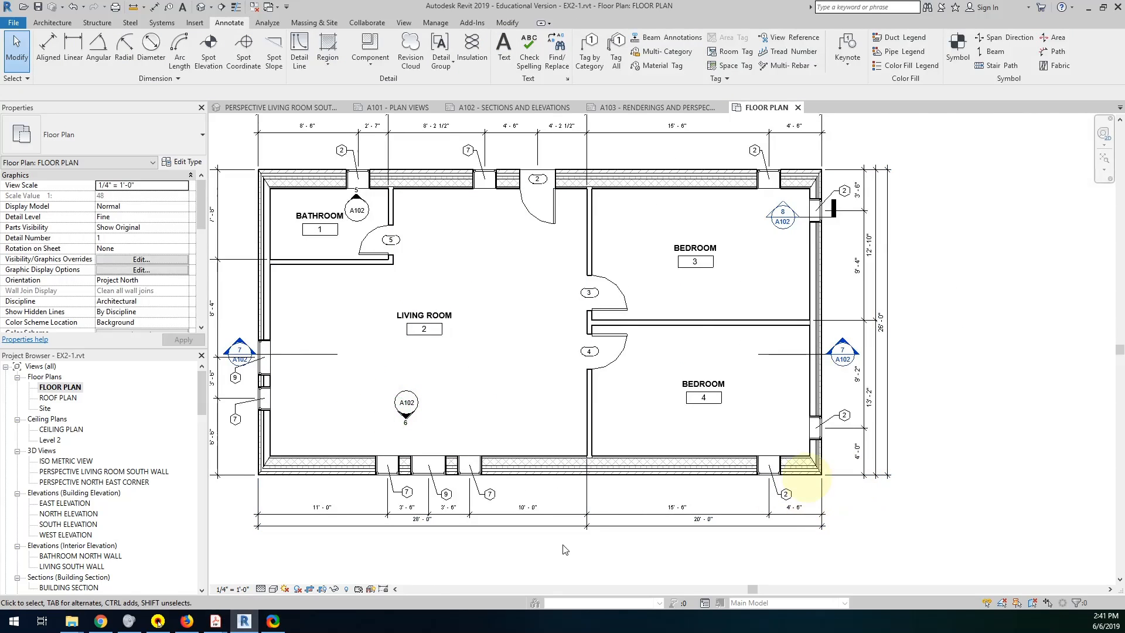
{"action": "mouse_move", "coordinate": [216, 621]}
{"action": "left_click", "coordinate": [264, 586]}
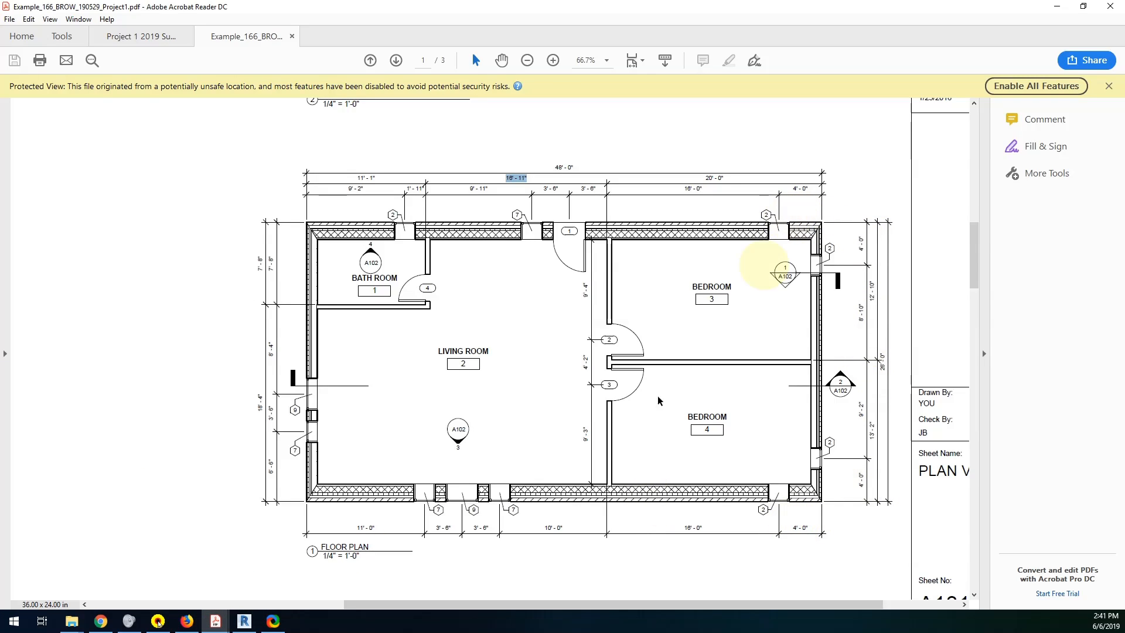
{"action": "left_click", "coordinate": [250, 625]}
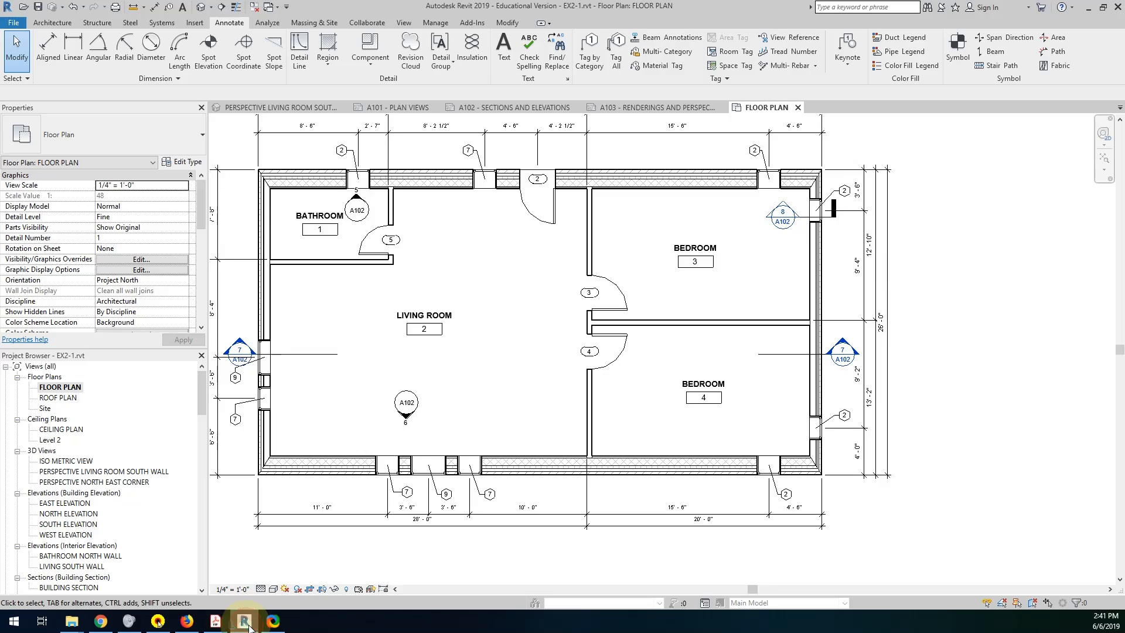
{"action": "left_click", "coordinate": [818, 432]}
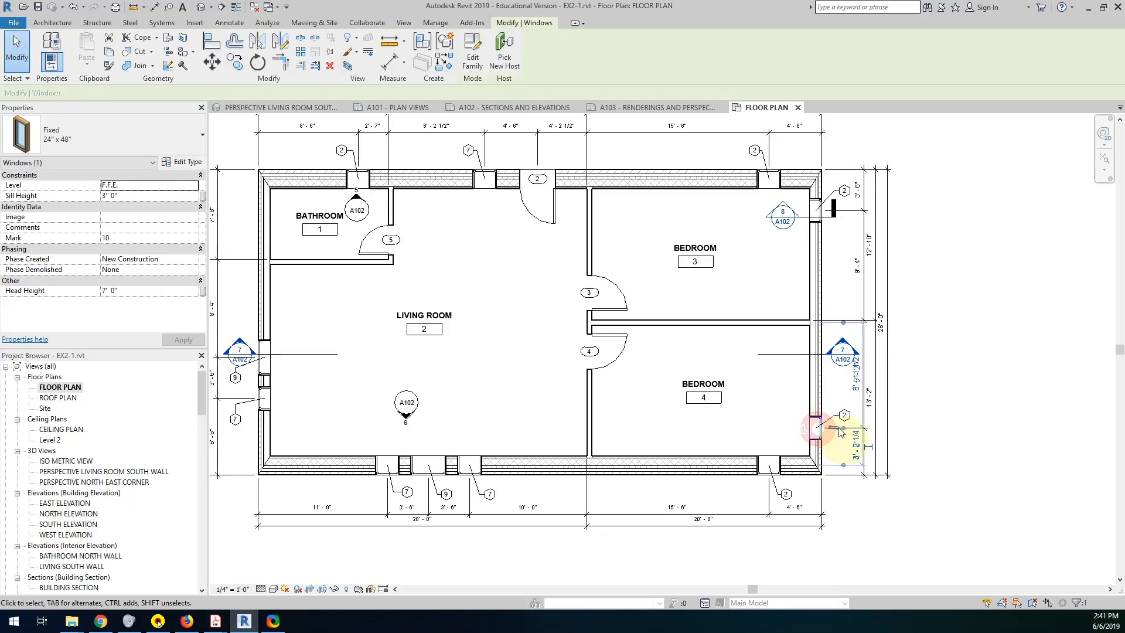
{"action": "left_click", "coordinate": [749, 322]}
{"action": "middle_click_drag", "start_coordinate": [785, 304], "coordinate": [739, 453]}
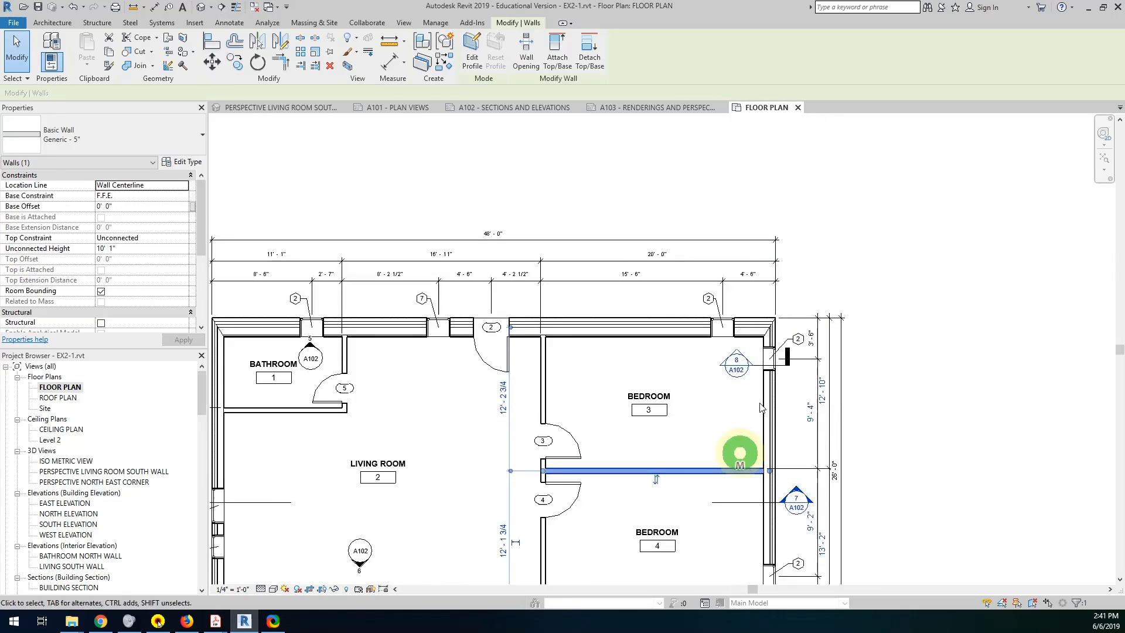
Set the center of bedroom 3's north window 4'-0" from the building's east exterior face.
{"action": "left_click", "coordinate": [747, 304]}
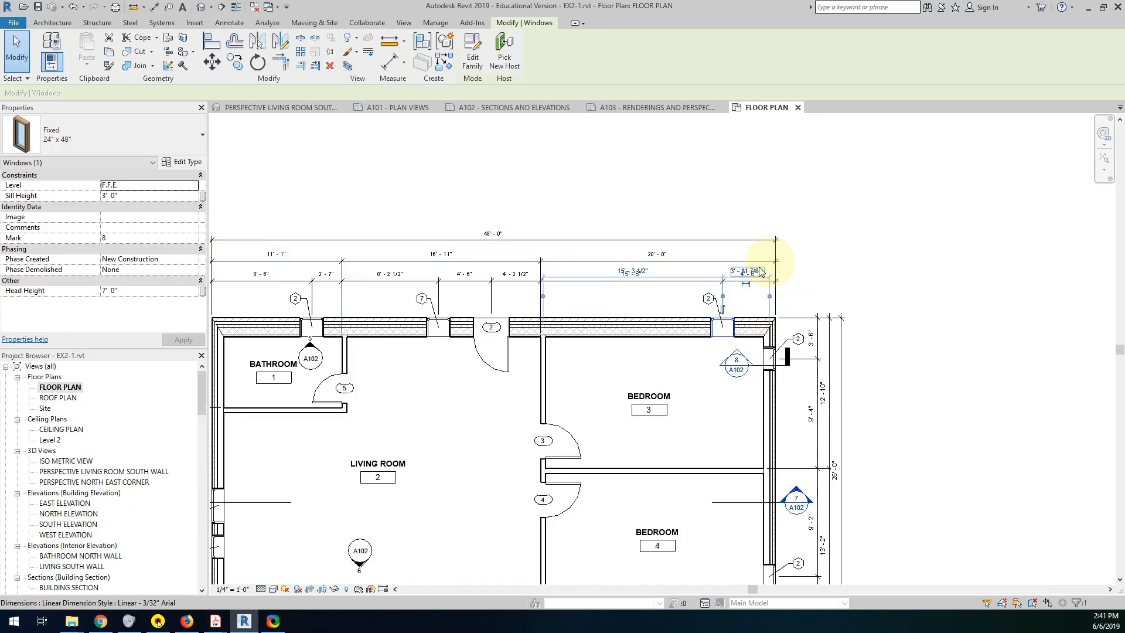
{"action": "scroll", "coordinate": [754, 278], "scroll_direction": "up", "scroll_amount": 5}
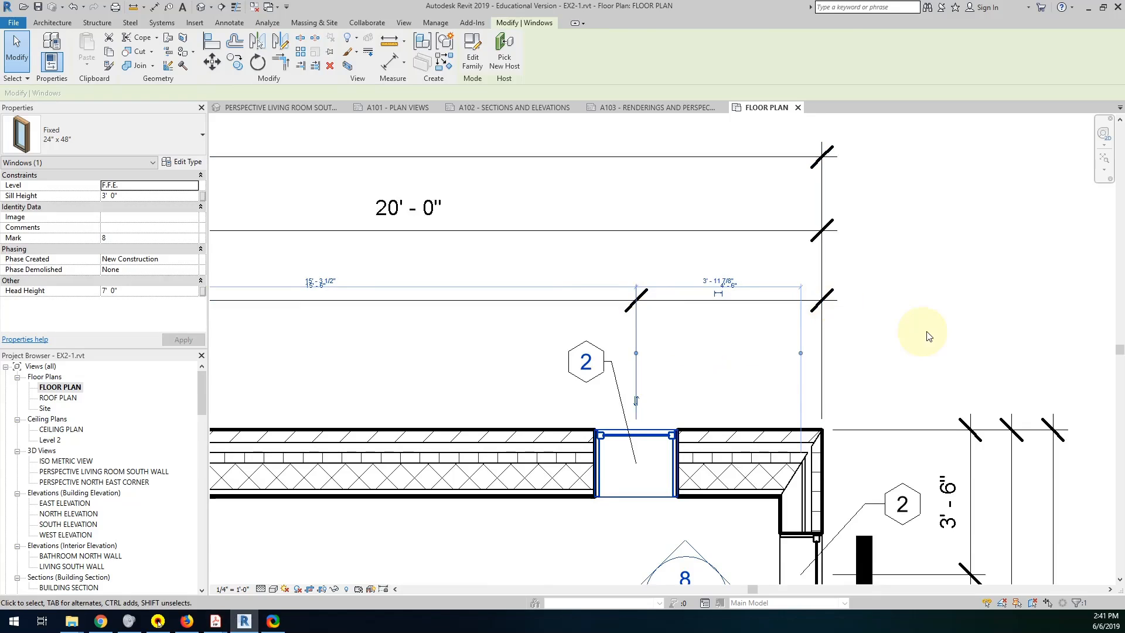
{"action": "left_click", "coordinate": [912, 332]}
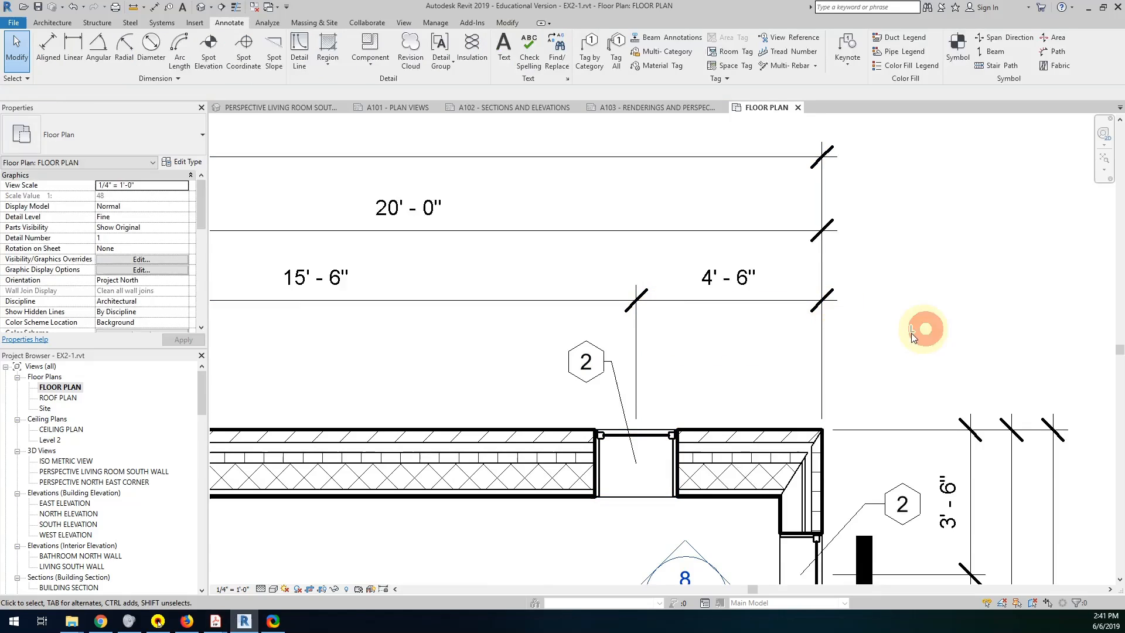
{"action": "left_click", "coordinate": [707, 300]}
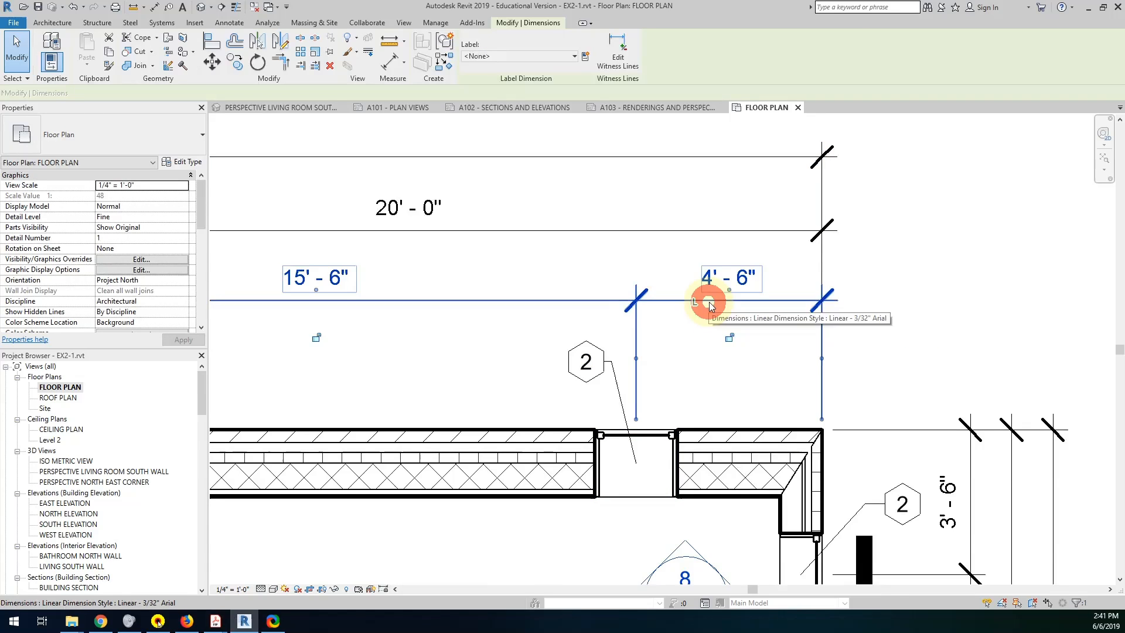
{"action": "left_click", "coordinate": [659, 436]}
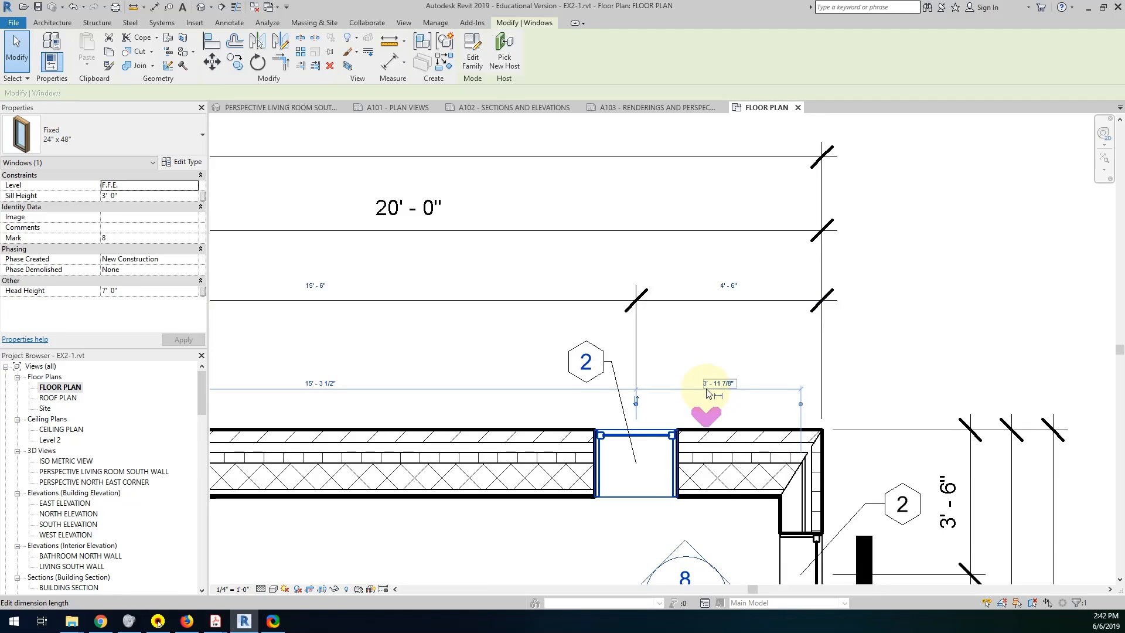
{"action": "scroll", "coordinate": [709, 391], "scroll_direction": "down", "scroll_amount": 4}
{"action": "scroll", "coordinate": [716, 388], "scroll_direction": "up", "scroll_amount": 4}
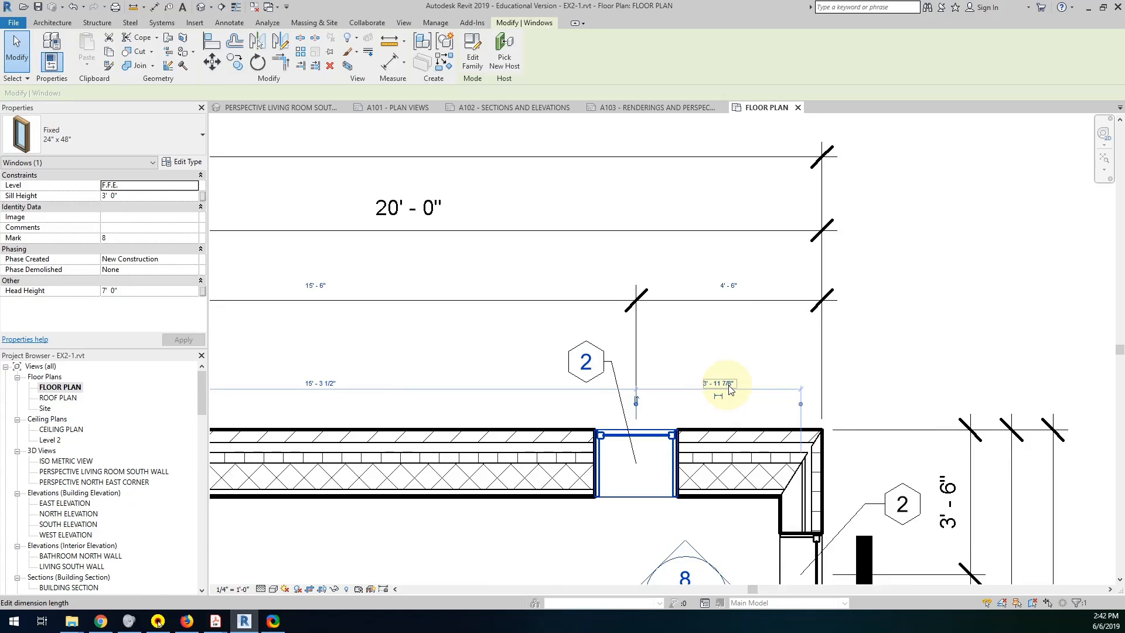
{"action": "left_click", "coordinate": [888, 315]}
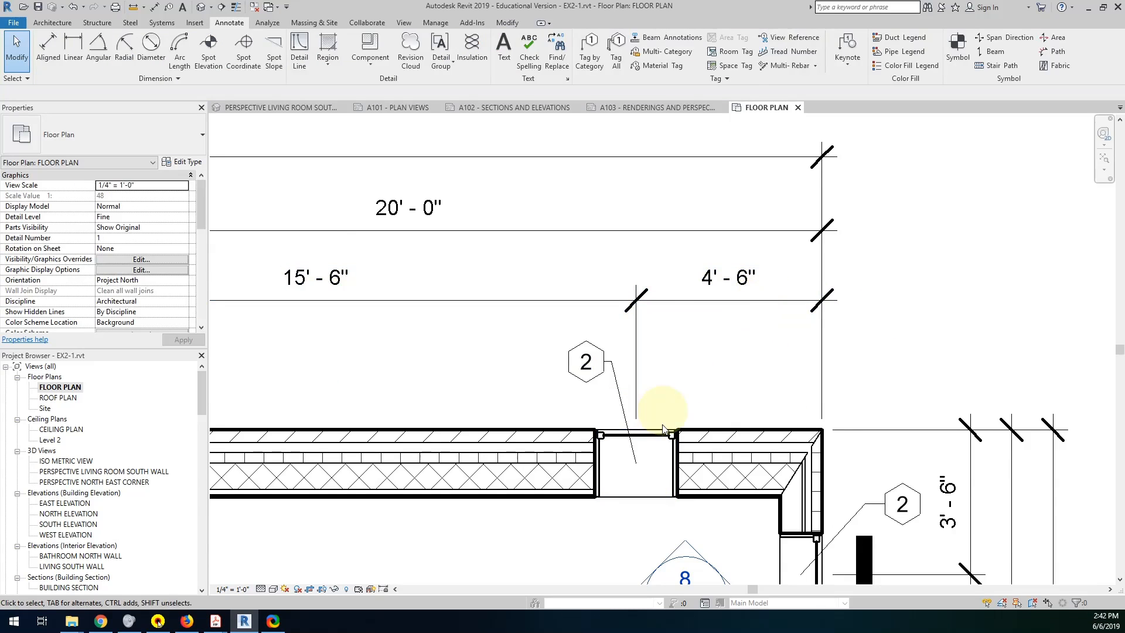
{"action": "left_click", "coordinate": [656, 443]}
{"action": "left_click", "coordinate": [728, 282]}
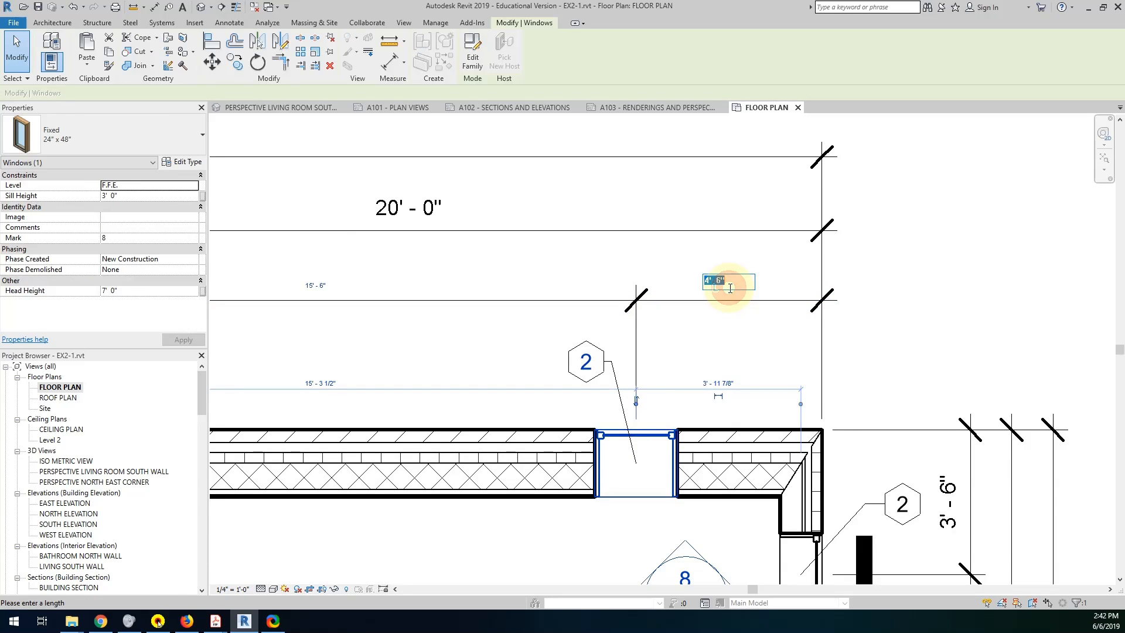
{"action": "type", "text": "4"}
{"action": "key", "text": "Return"}
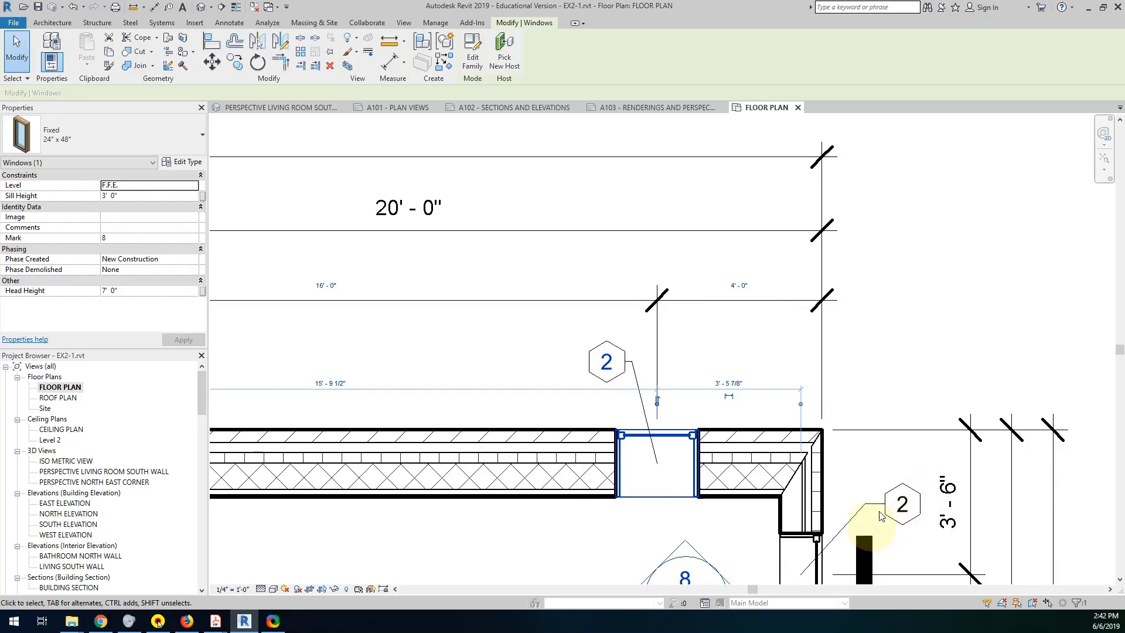
Set the center of bedroom 3's east window 4'-0" from the building's north exterior face.
{"action": "middle_click_drag", "start_coordinate": [873, 504], "coordinate": [811, 306]}
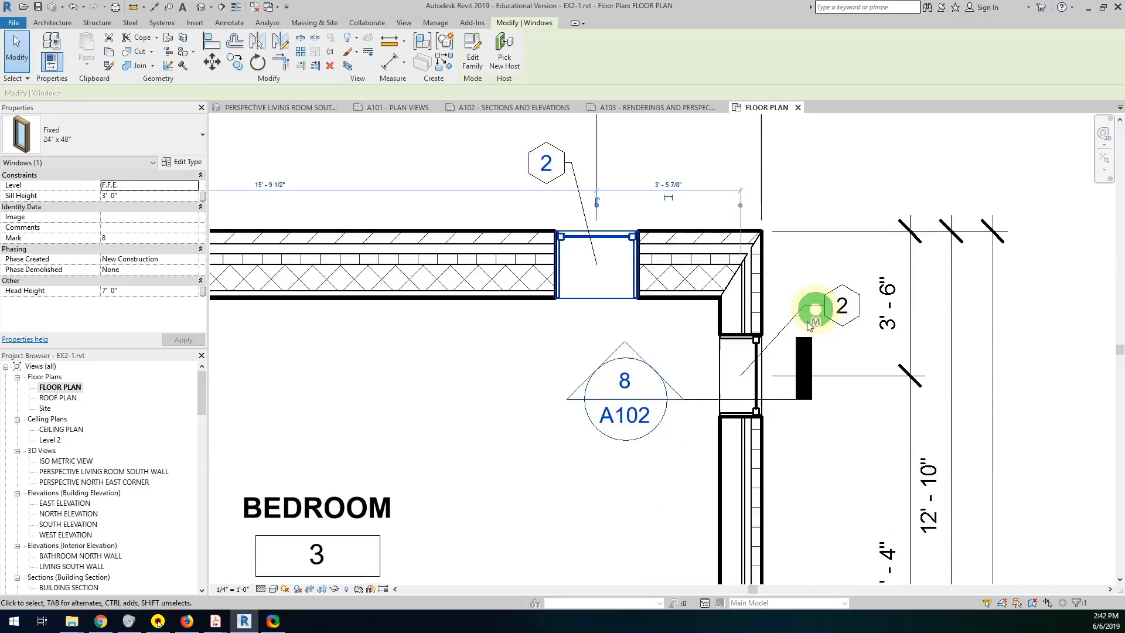
{"action": "left_click", "coordinate": [756, 375]}
{"action": "left_click", "coordinate": [895, 303]}
{"action": "type", "text": "4"}
{"action": "key", "text": "Return"}
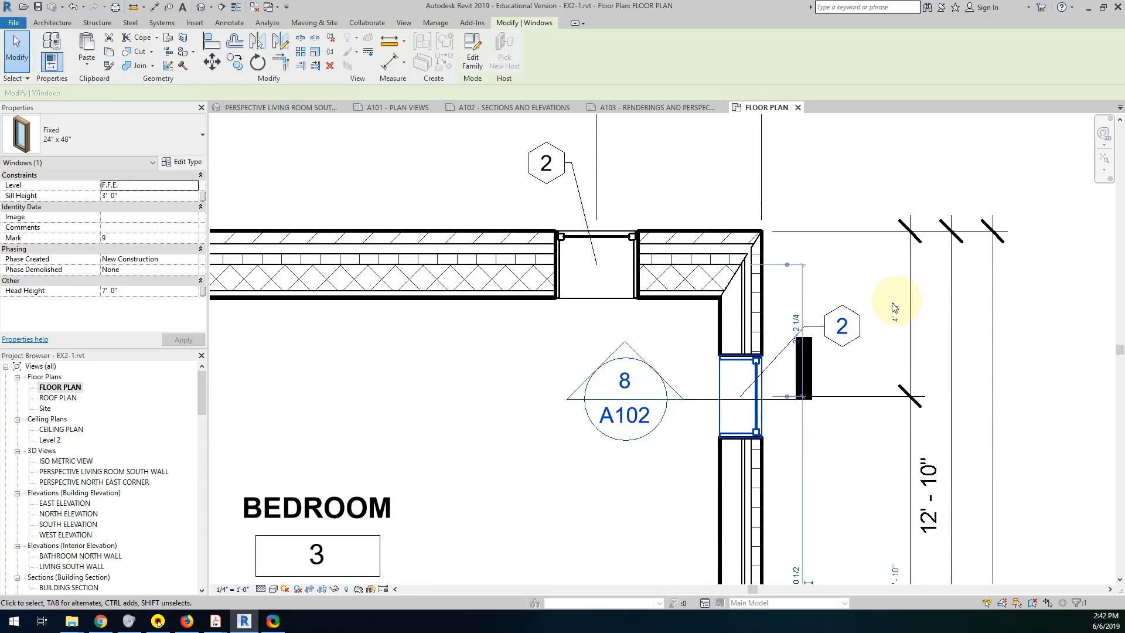
Check the north wall spacing in the example PDF and set the bathroom window's center 1'-11" from the bathroom's east wall.
{"action": "scroll", "coordinate": [711, 394], "scroll_direction": "down", "scroll_amount": 2}
{"action": "middle_click_drag", "start_coordinate": [708, 416], "coordinate": [757, 138]}
{"action": "middle_click_drag", "start_coordinate": [747, 322], "coordinate": [722, 391]}
{"action": "scroll", "coordinate": [732, 377], "scroll_direction": "down", "scroll_amount": 1}
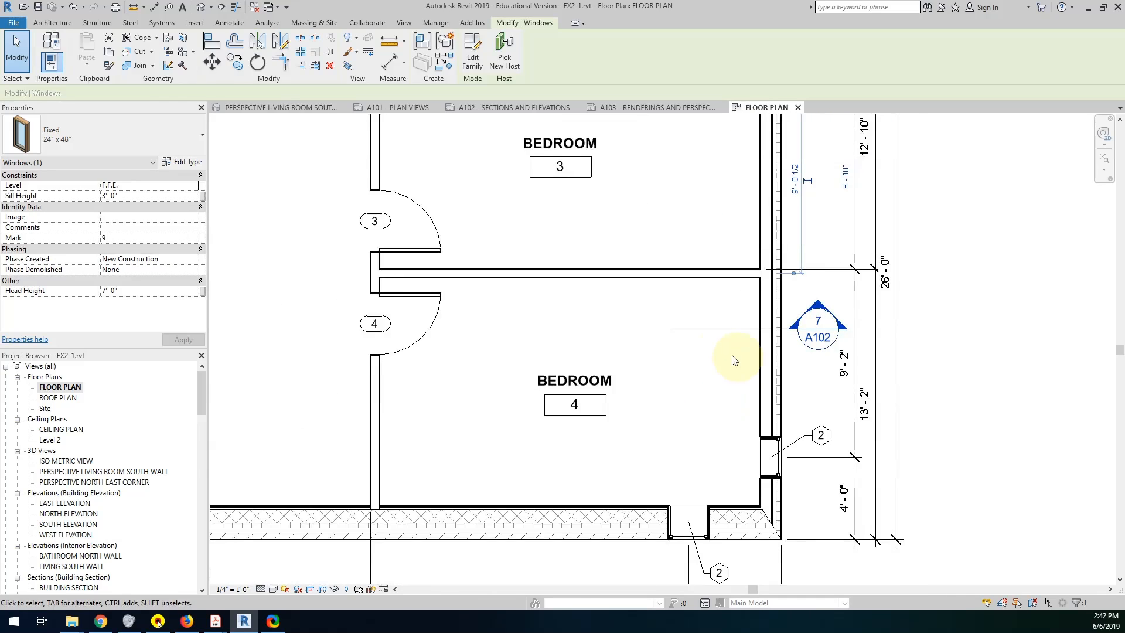
{"action": "middle_click_drag", "start_coordinate": [619, 309], "coordinate": [846, 519]}
{"action": "middle_click_drag", "start_coordinate": [662, 268], "coordinate": [979, 393]}
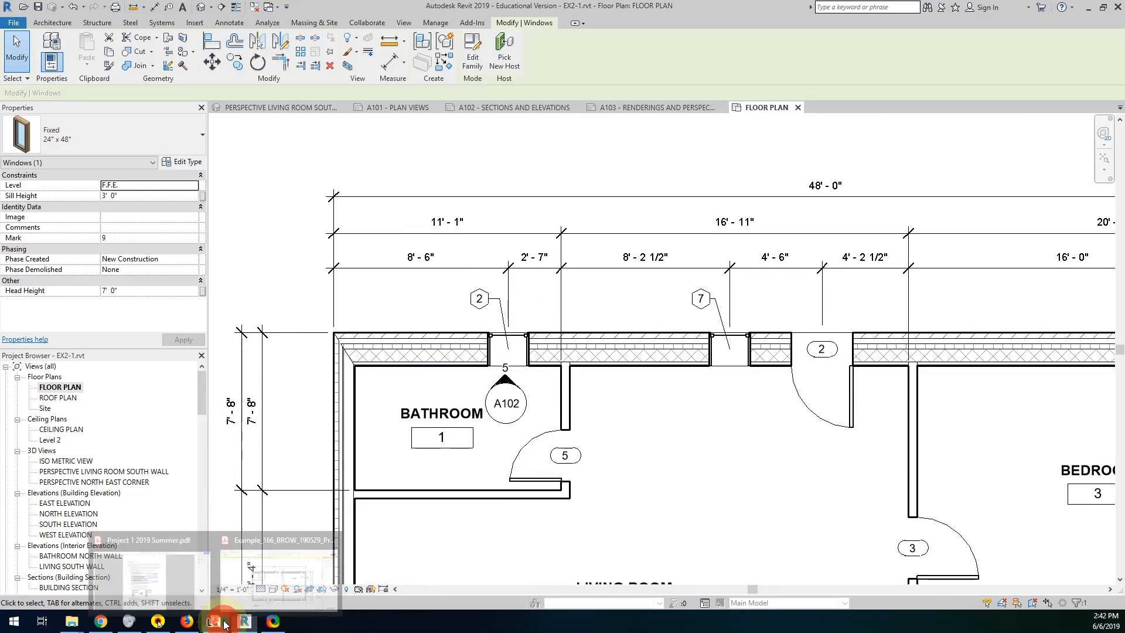
{"action": "left_click", "coordinate": [263, 579]}
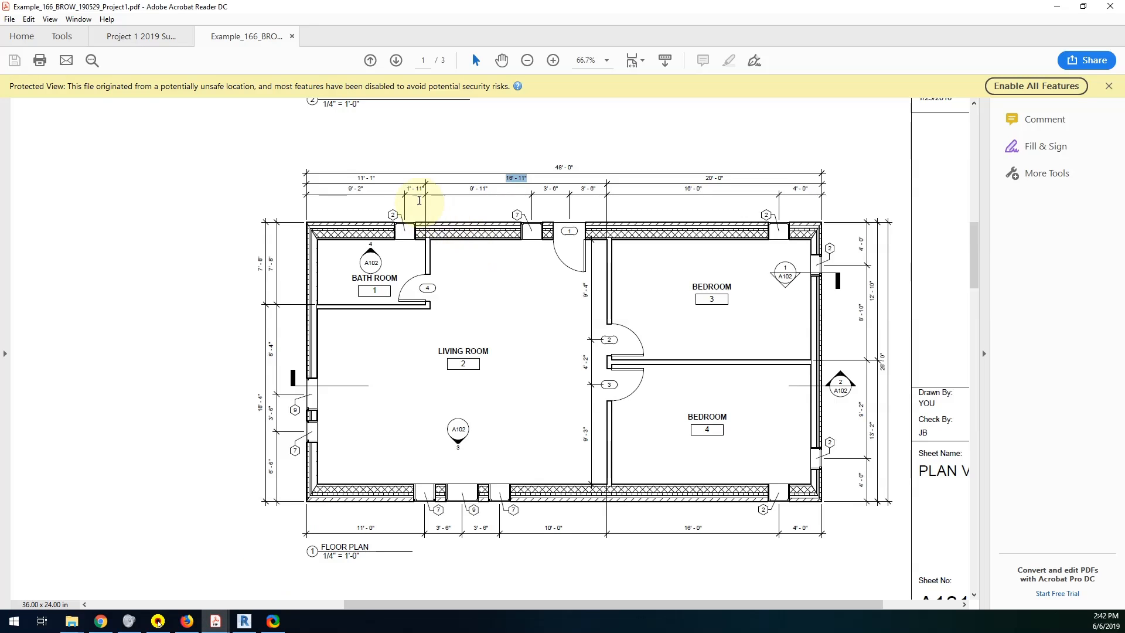
{"action": "left_click", "coordinate": [244, 621]}
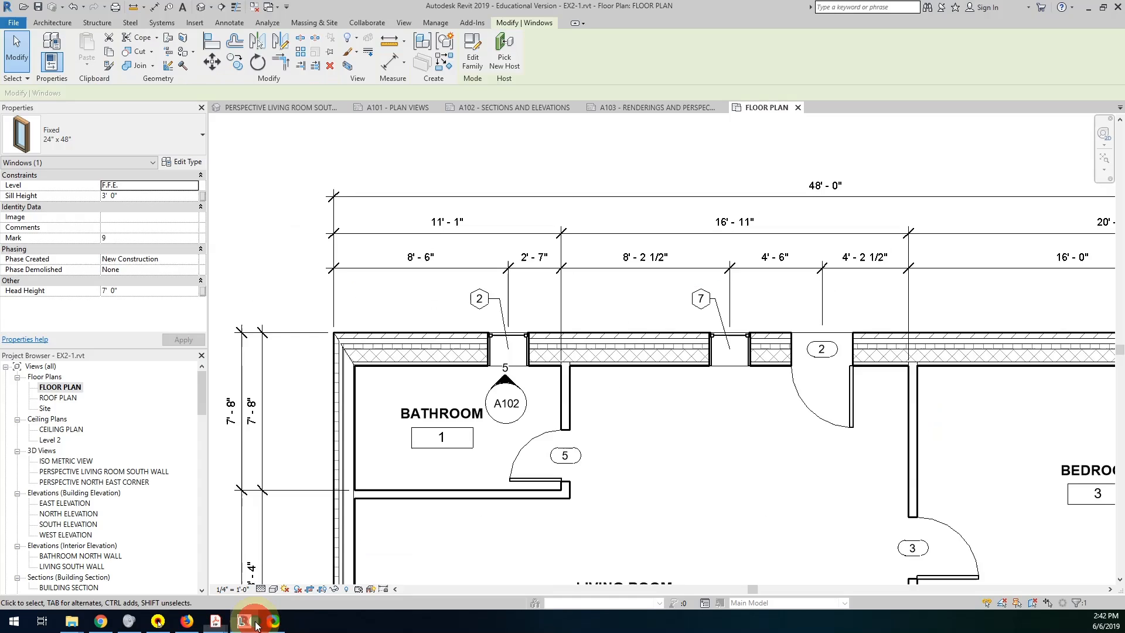
{"action": "left_click", "coordinate": [519, 342]}
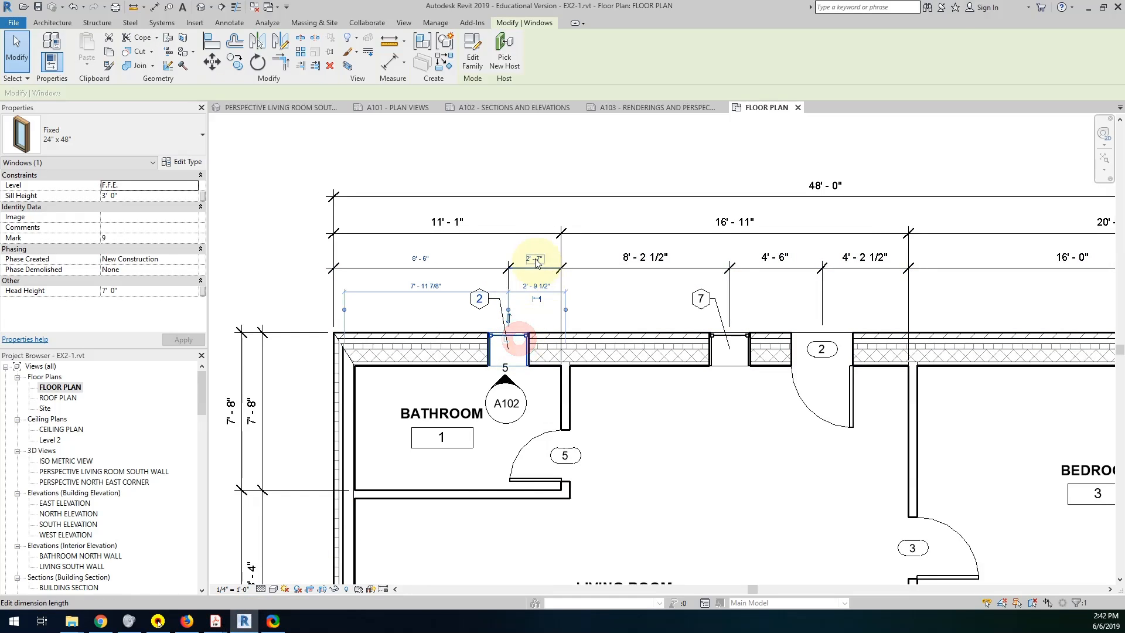
{"action": "left_click", "coordinate": [533, 255]}
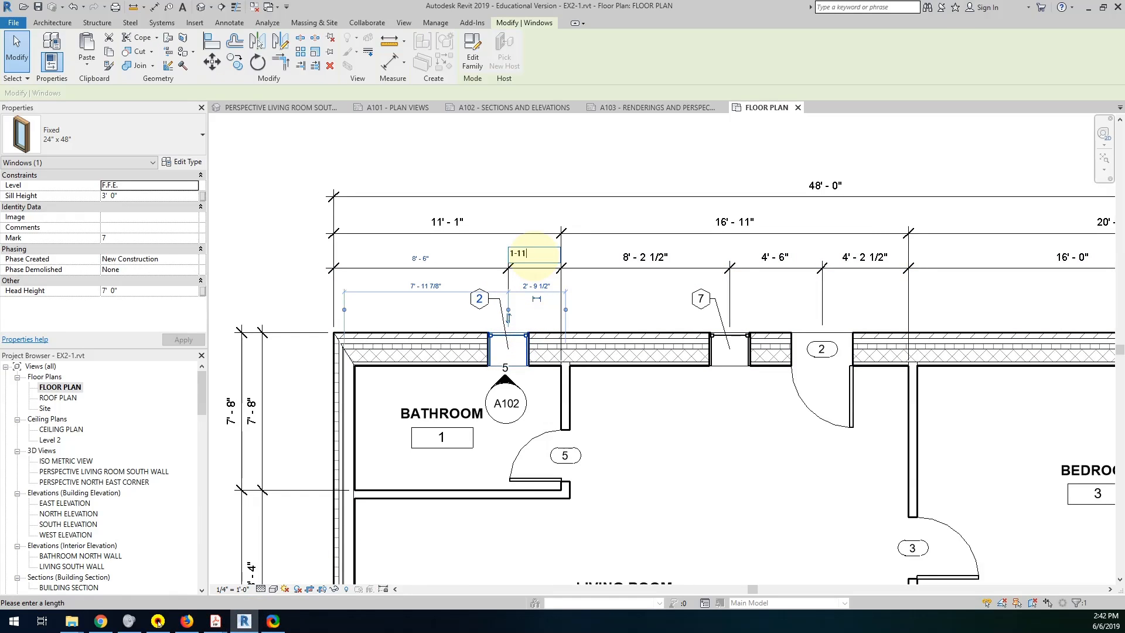
{"action": "key", "text": "Return"}
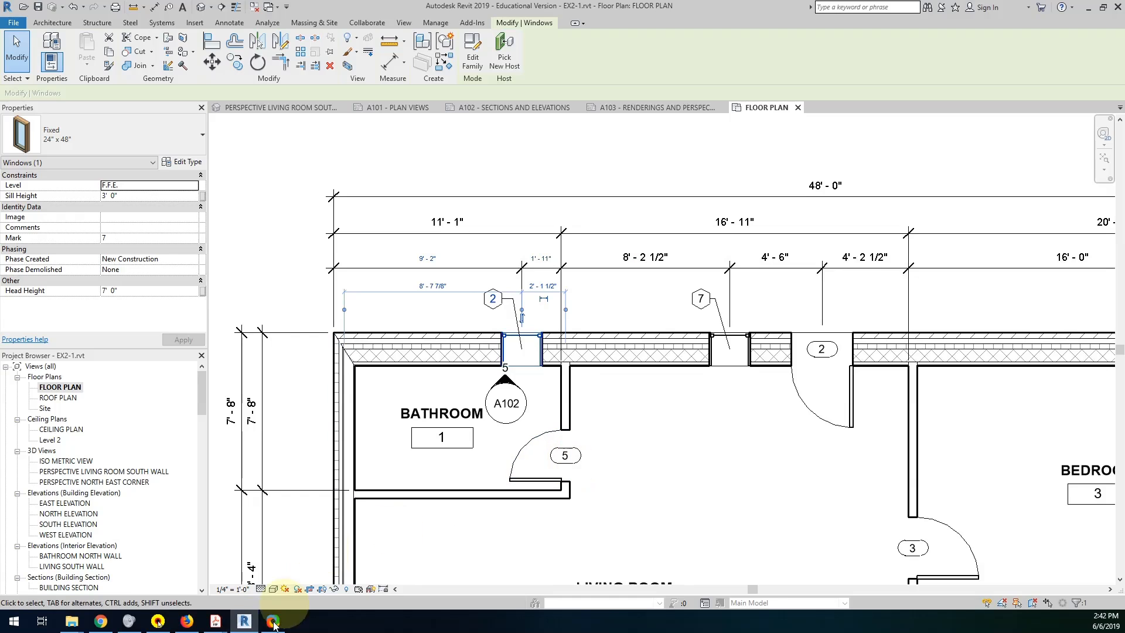
Check the entry door position in the example PDF and set the door's center 3'-6" from the living room's east wall.
{"action": "mouse_move", "coordinate": [216, 621]}
{"action": "left_click", "coordinate": [270, 593]}
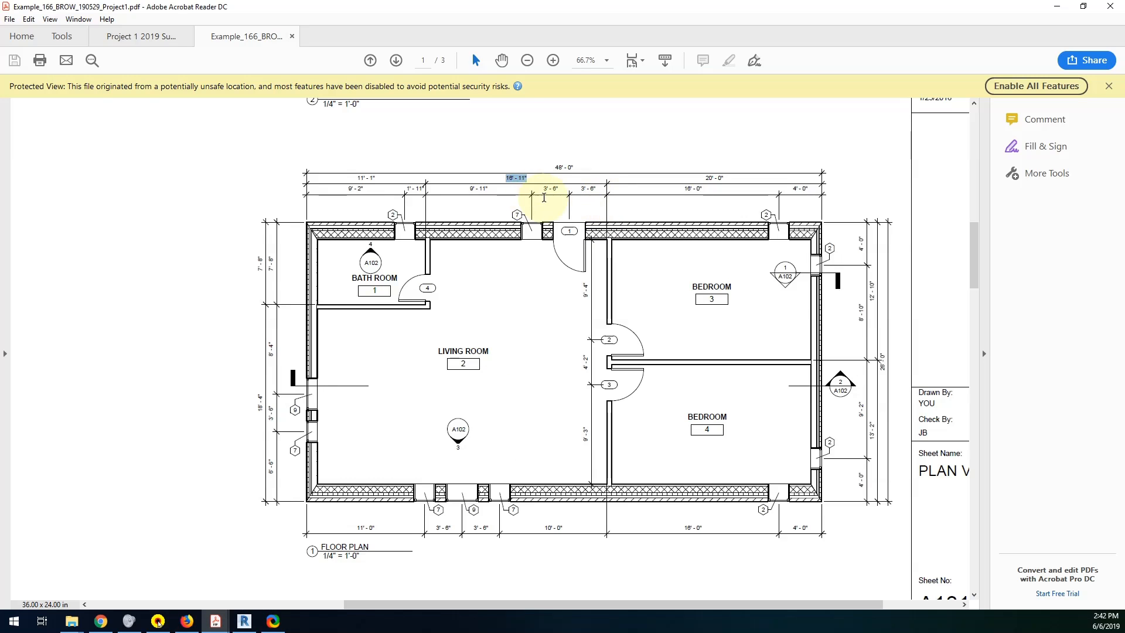
{"action": "left_click", "coordinate": [244, 621]}
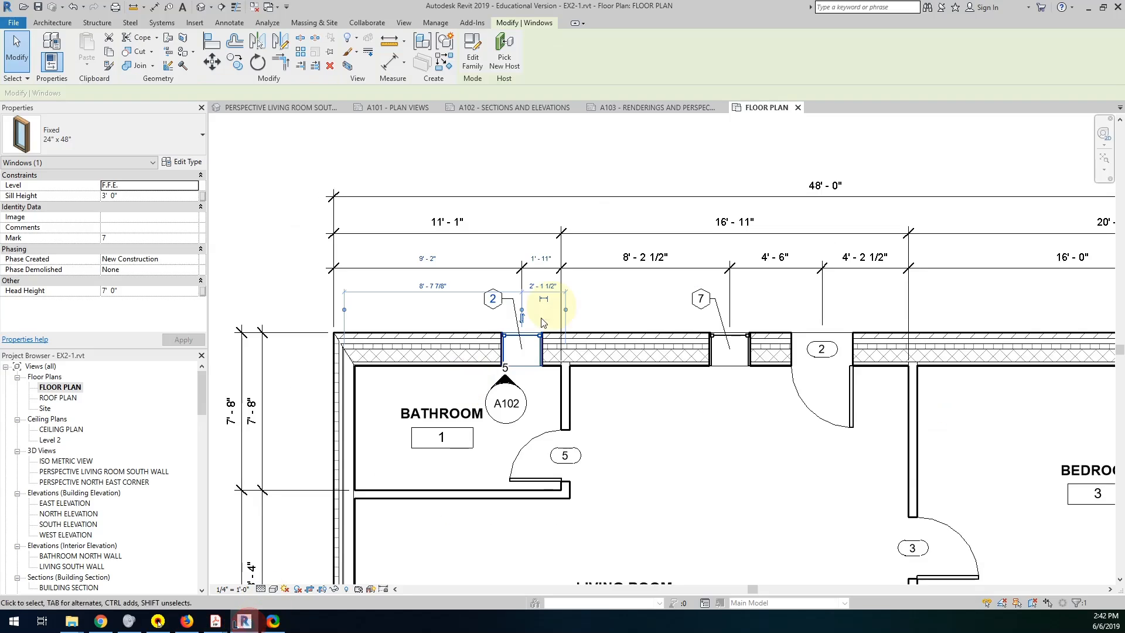
{"action": "left_click", "coordinate": [216, 621]}
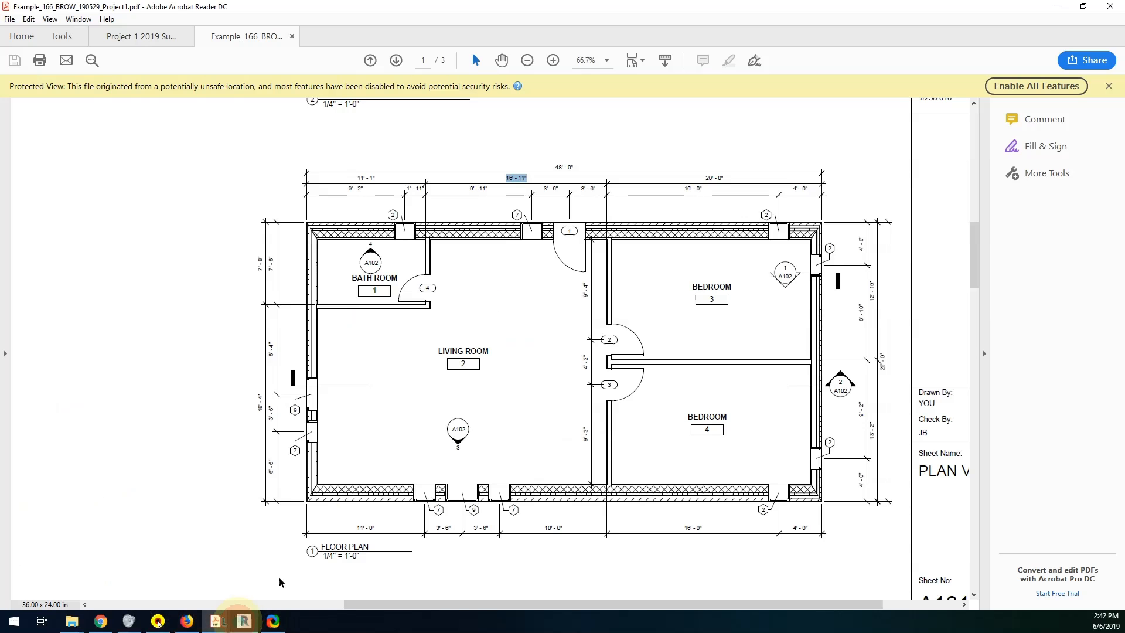
{"action": "left_click", "coordinate": [244, 621]}
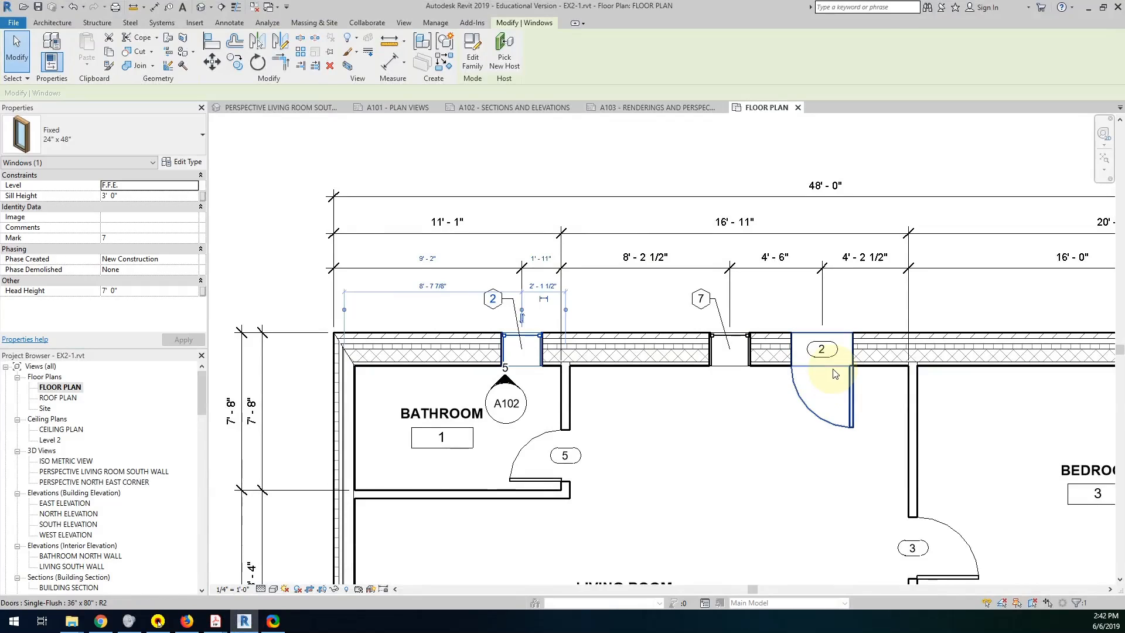
{"action": "left_click", "coordinate": [835, 373]}
{"action": "left_click", "coordinate": [866, 255]}
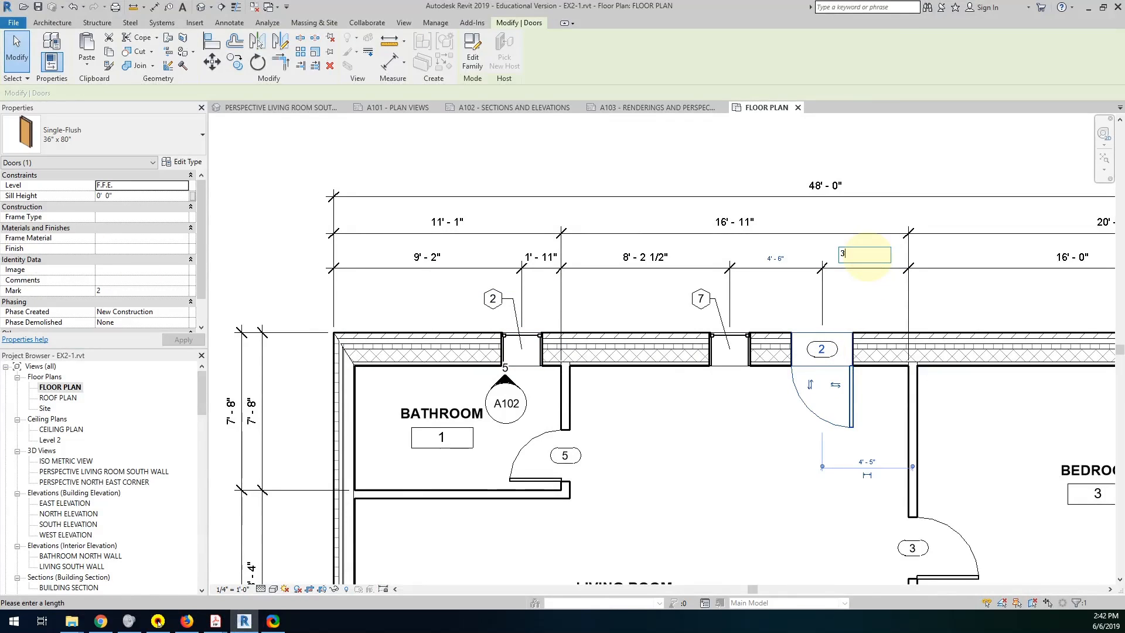
{"action": "key", "text": "Return"}
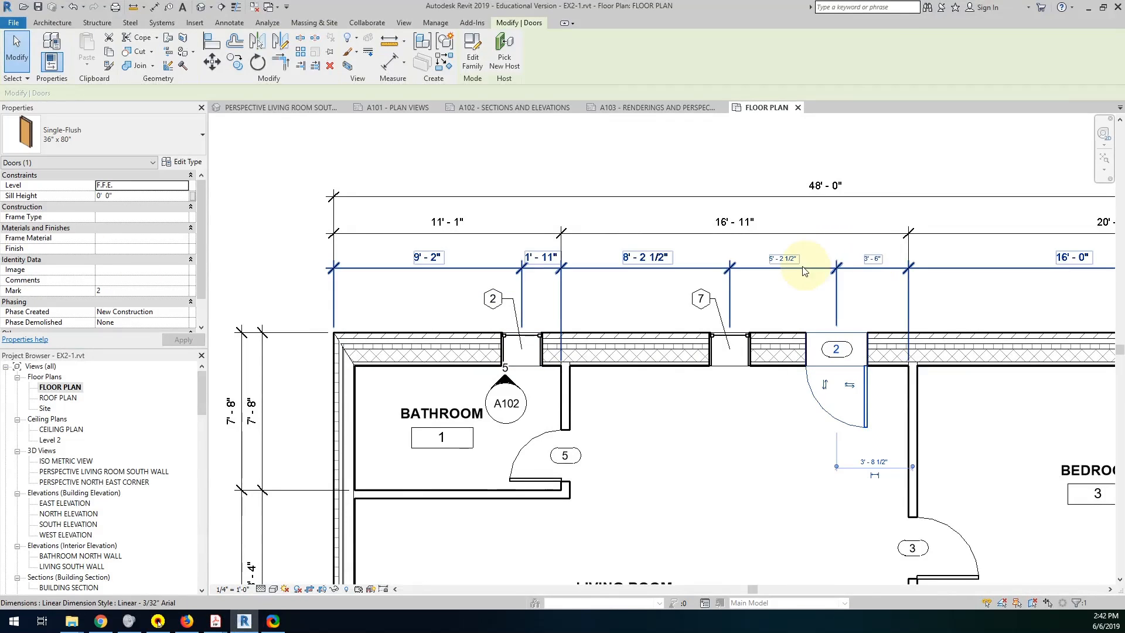
Set the living room's north window 7 to 3'-6" center to center from the entry door.
{"action": "left_click", "coordinate": [737, 343]}
{"action": "left_click", "coordinate": [785, 258]}
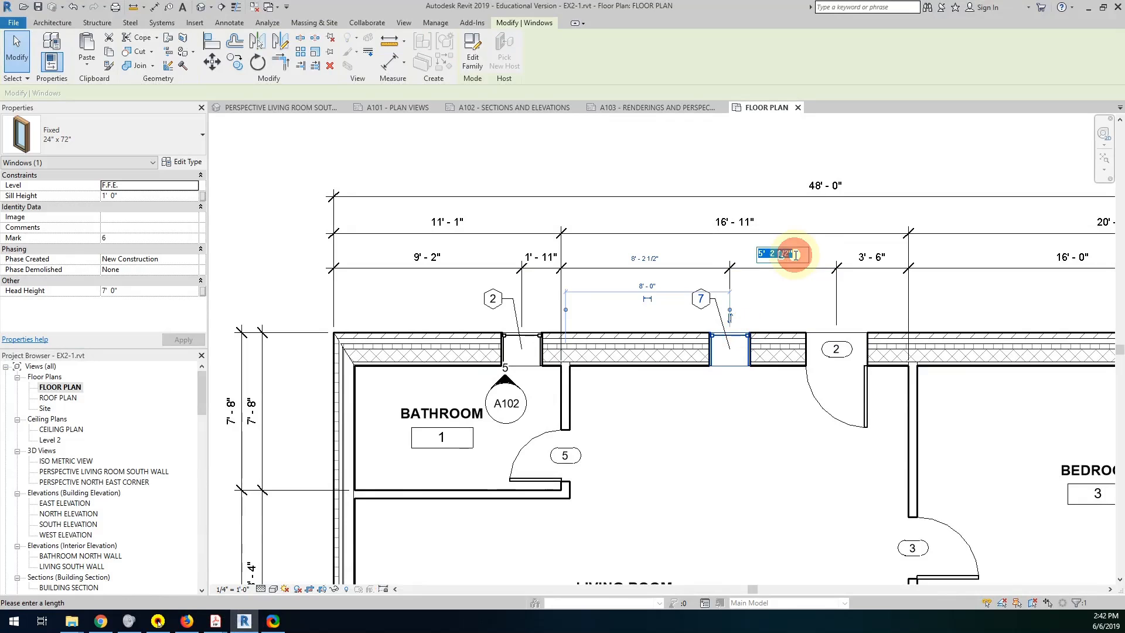
{"action": "type", "text": "3-6"}
{"action": "key", "text": "Return"}
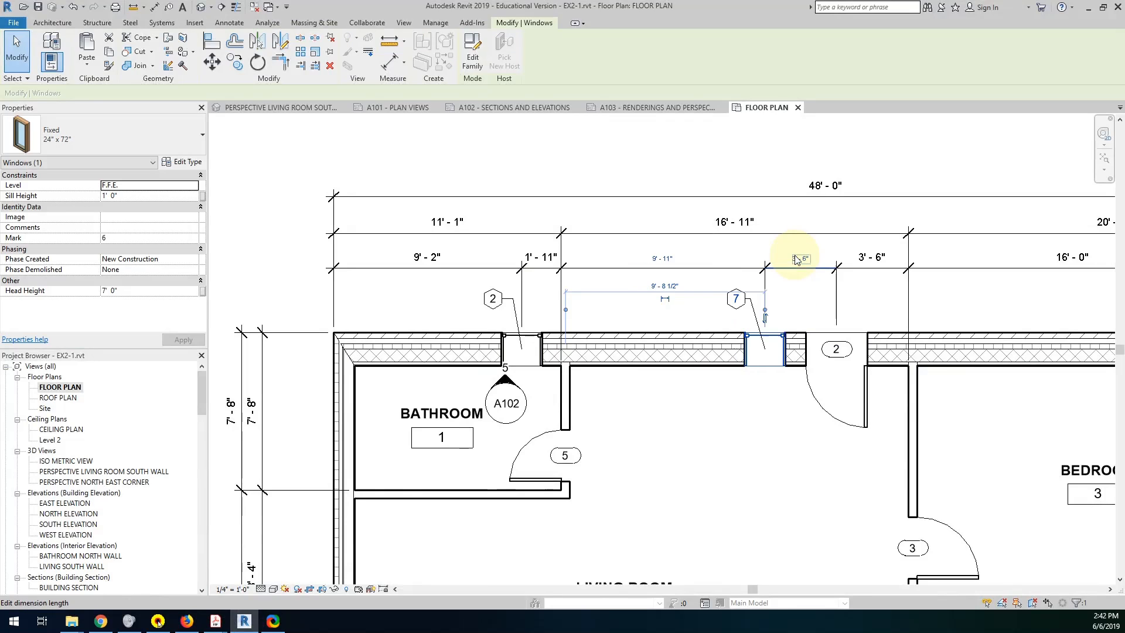
Check the bedroom door spacing in the example PDF and dimension doors 3 and 4 between the north and south walls' interior faces.
{"action": "middle_click_drag", "start_coordinate": [803, 482], "coordinate": [760, 275]}
{"action": "scroll", "coordinate": [799, 353], "scroll_direction": "down", "scroll_amount": 1}
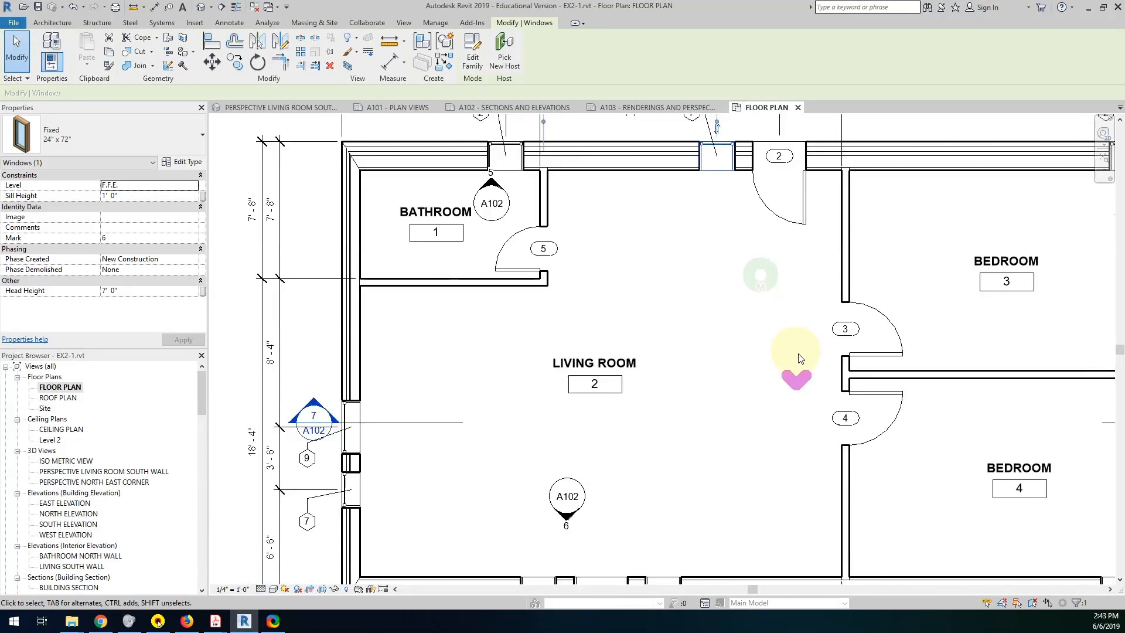
{"action": "middle_click_drag", "start_coordinate": [840, 377], "coordinate": [762, 364]}
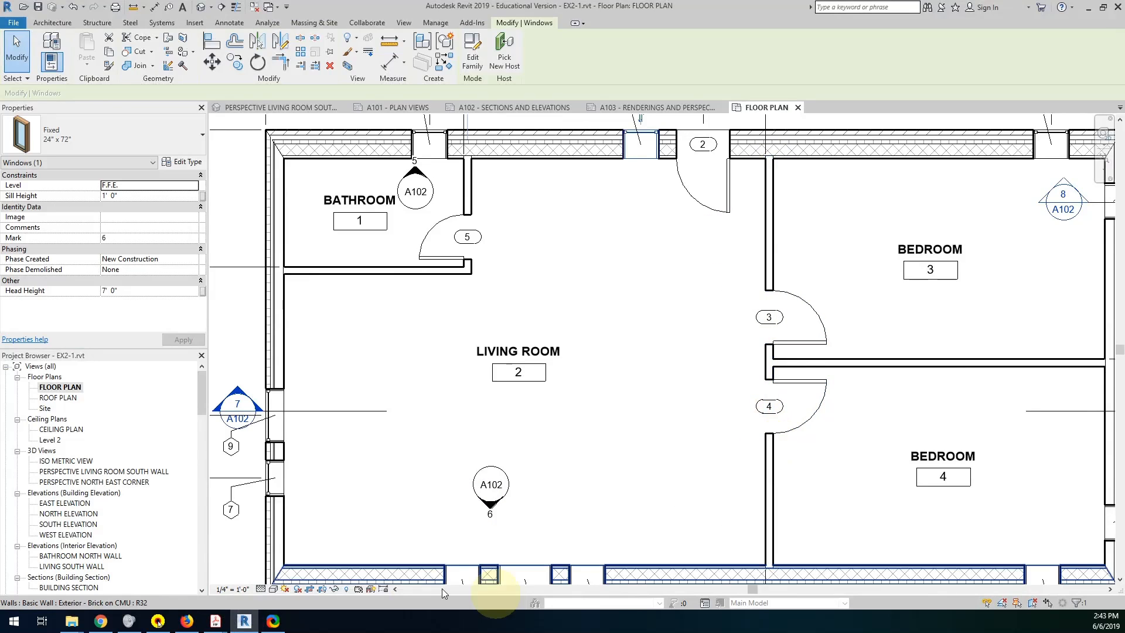
{"action": "mouse_move", "coordinate": [216, 622]}
{"action": "left_click", "coordinate": [281, 580]}
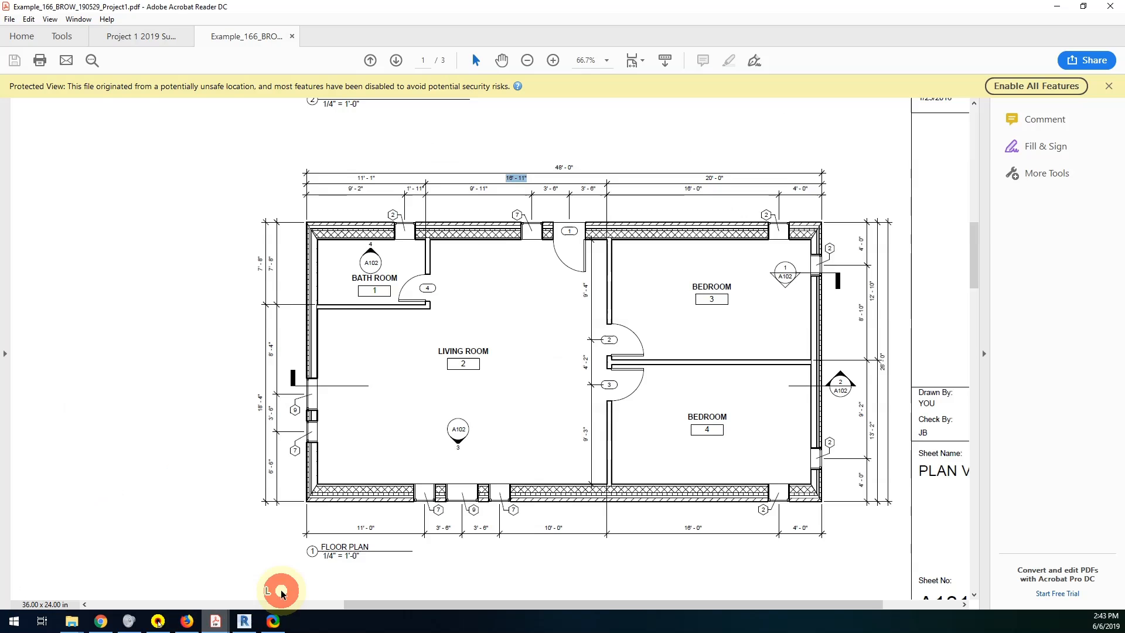
{"action": "scroll", "coordinate": [609, 353], "scroll_direction": "up", "scroll_amount": 1}
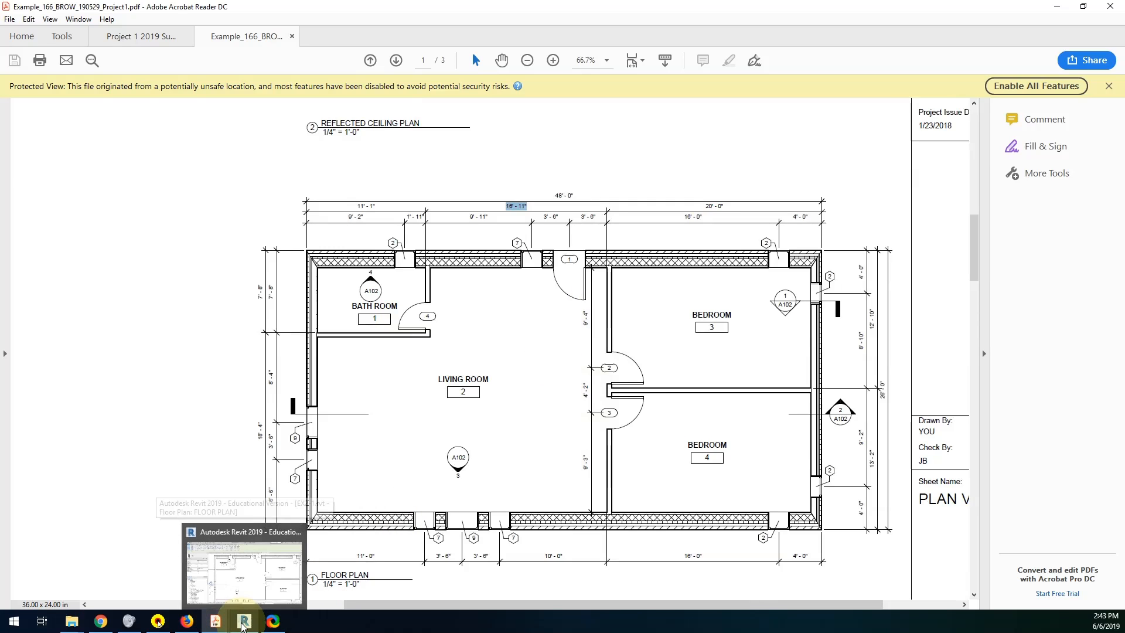
{"action": "left_click", "coordinate": [243, 623]}
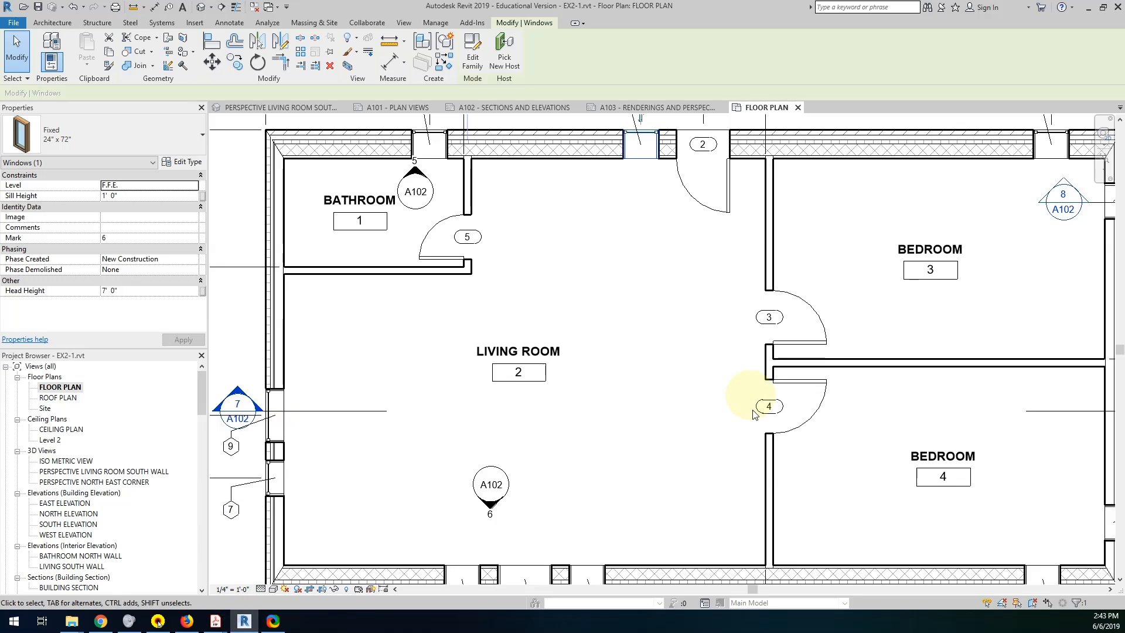
{"action": "left_click", "coordinate": [155, 7]}
{"action": "left_click", "coordinate": [744, 161]}
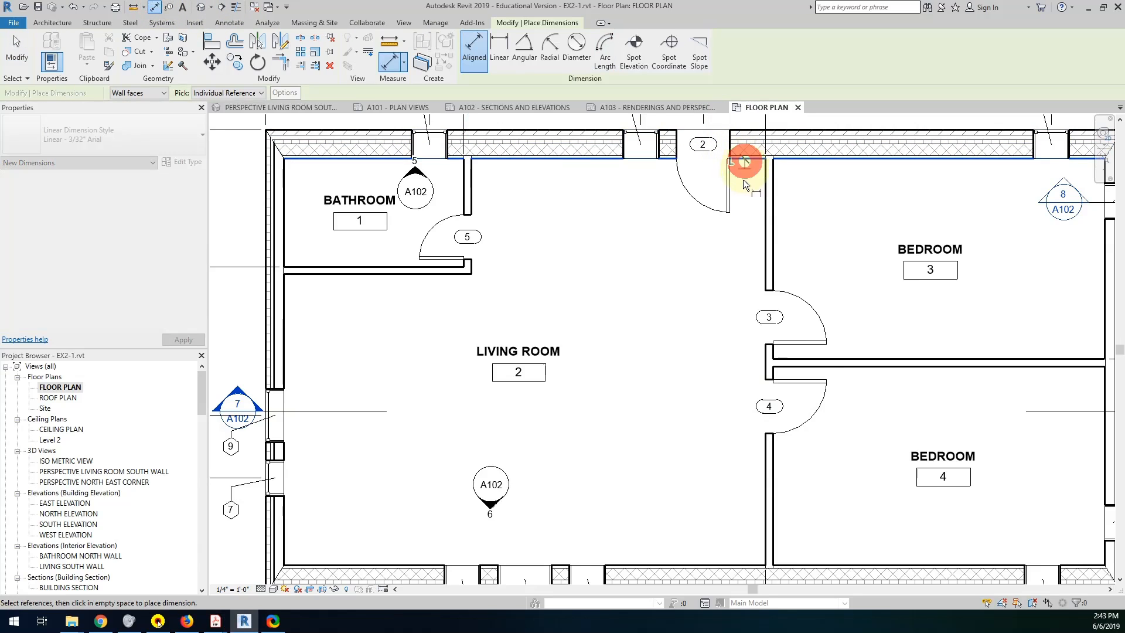
{"action": "left_click", "coordinate": [774, 317]}
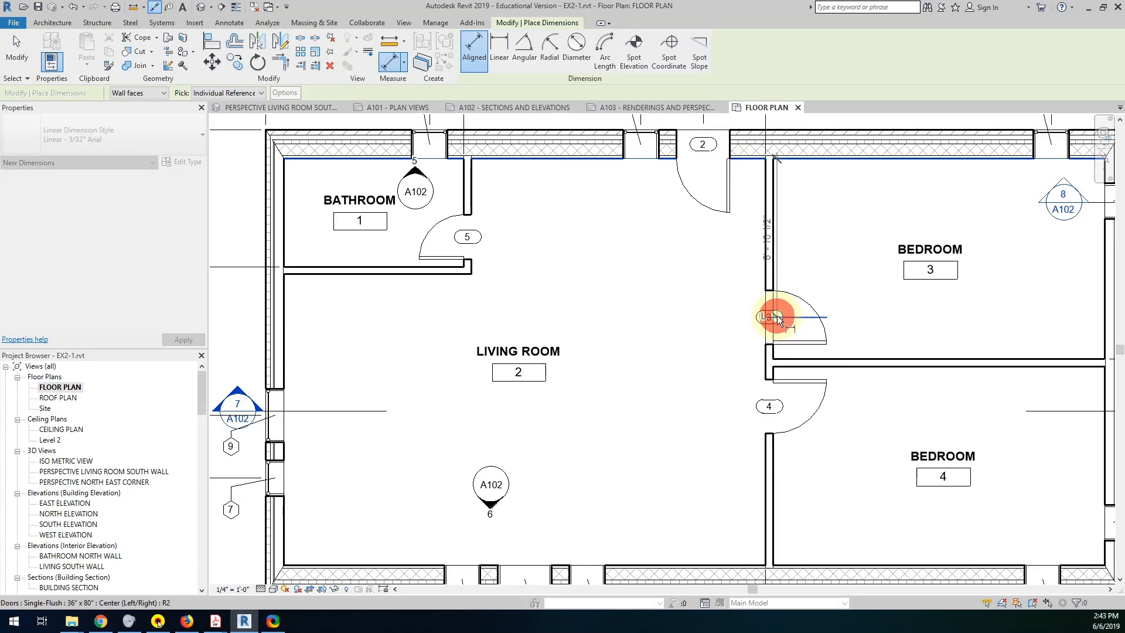
{"action": "left_click", "coordinate": [779, 407]}
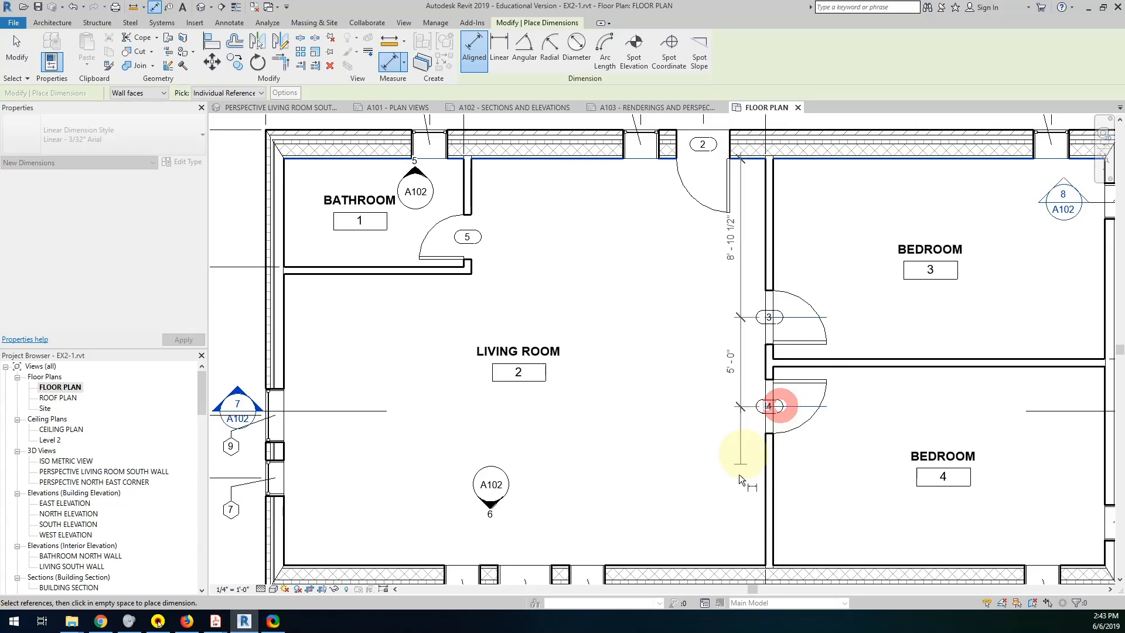
{"action": "left_click", "coordinate": [736, 563]}
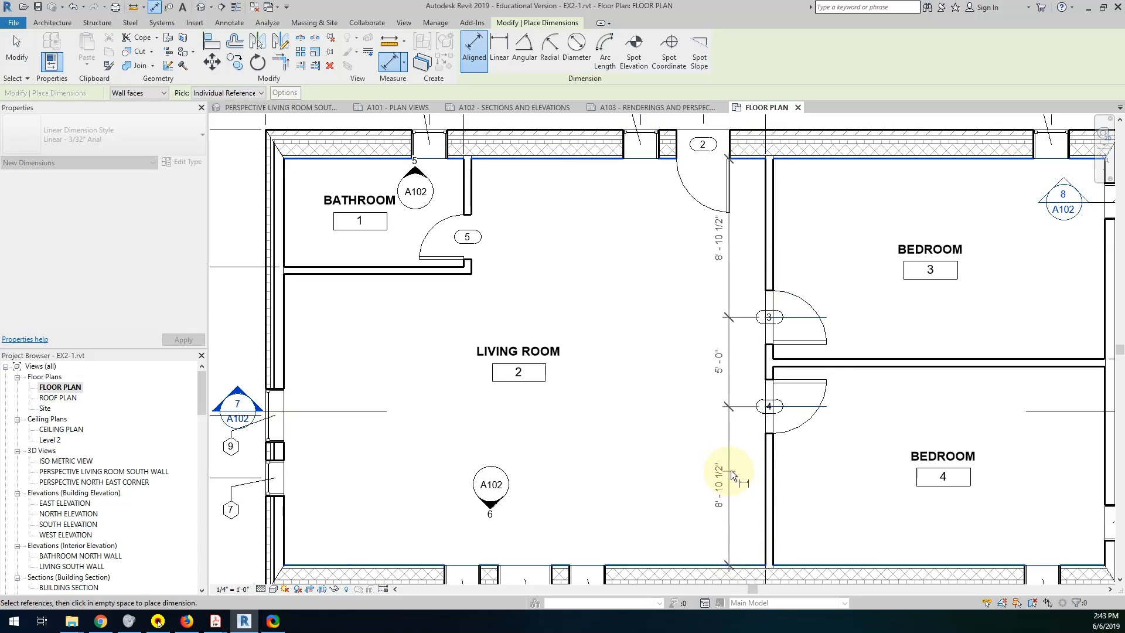
{"action": "left_click", "coordinate": [740, 470]}
{"action": "key", "text": "Escape"}
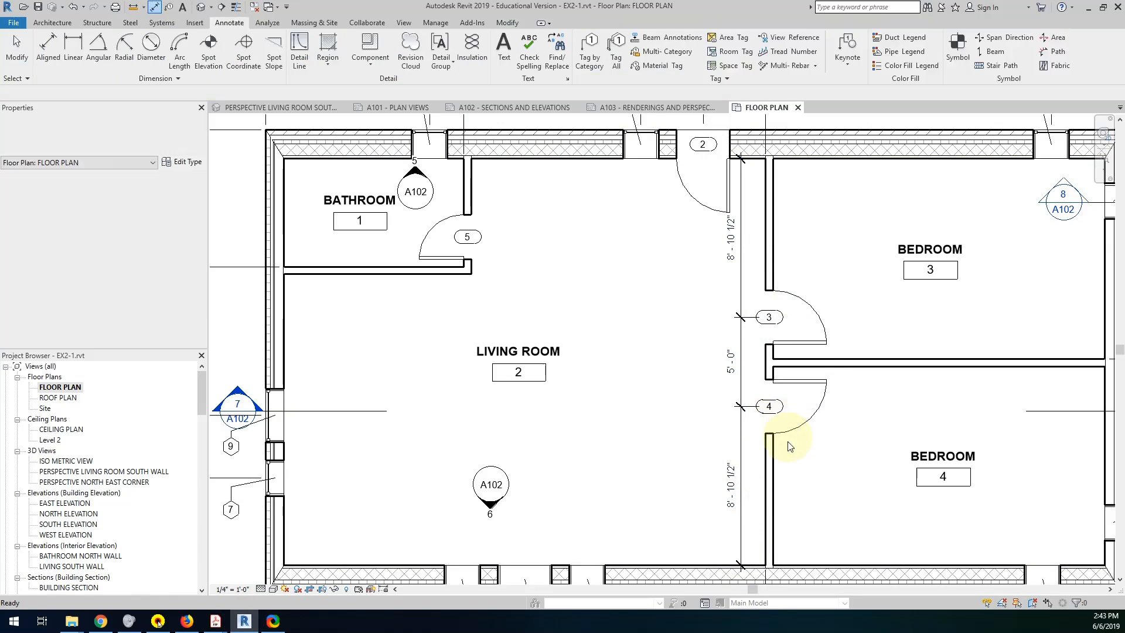
Set the center of bedroom 4's door 9'-3" from the south wall's interior face.
{"action": "left_click", "coordinate": [799, 395]}
{"action": "left_click", "coordinate": [738, 495]}
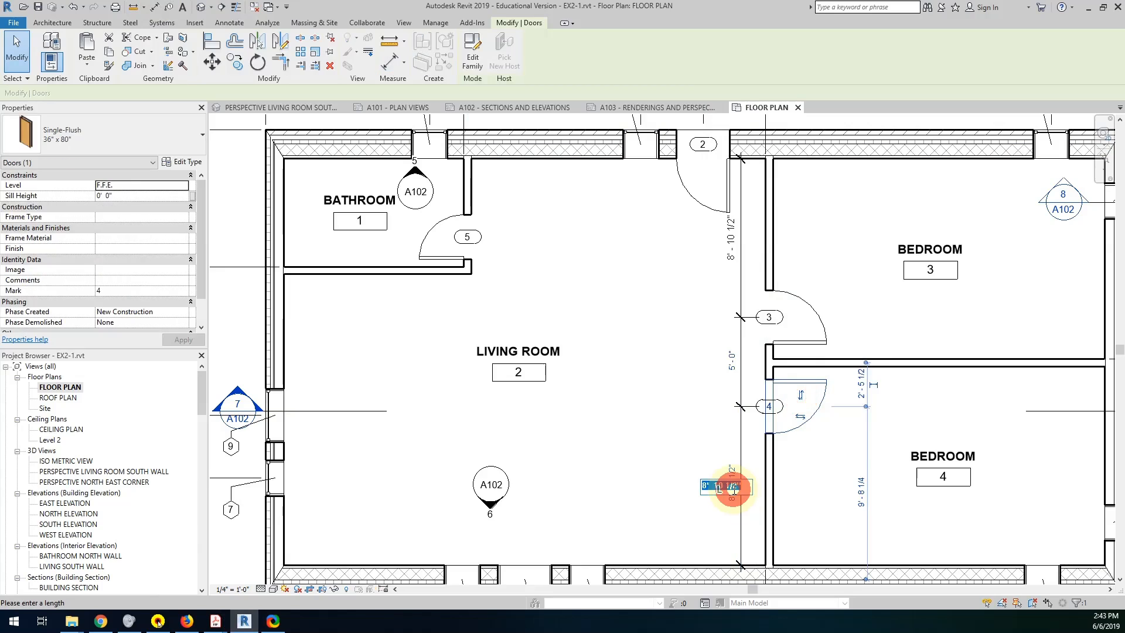
{"action": "type", "text": "9-3"}
{"action": "key", "text": "Return"}
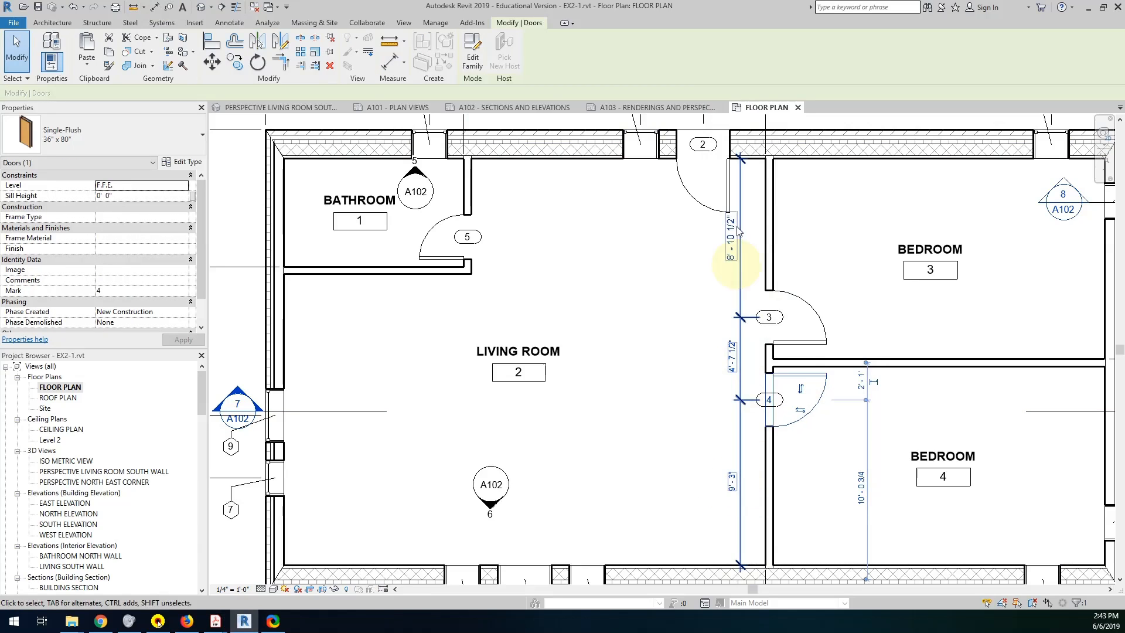
Set the center of bedroom 3's door 9'-4" from the north wall's interior face.
{"action": "left_click", "coordinate": [785, 298]}
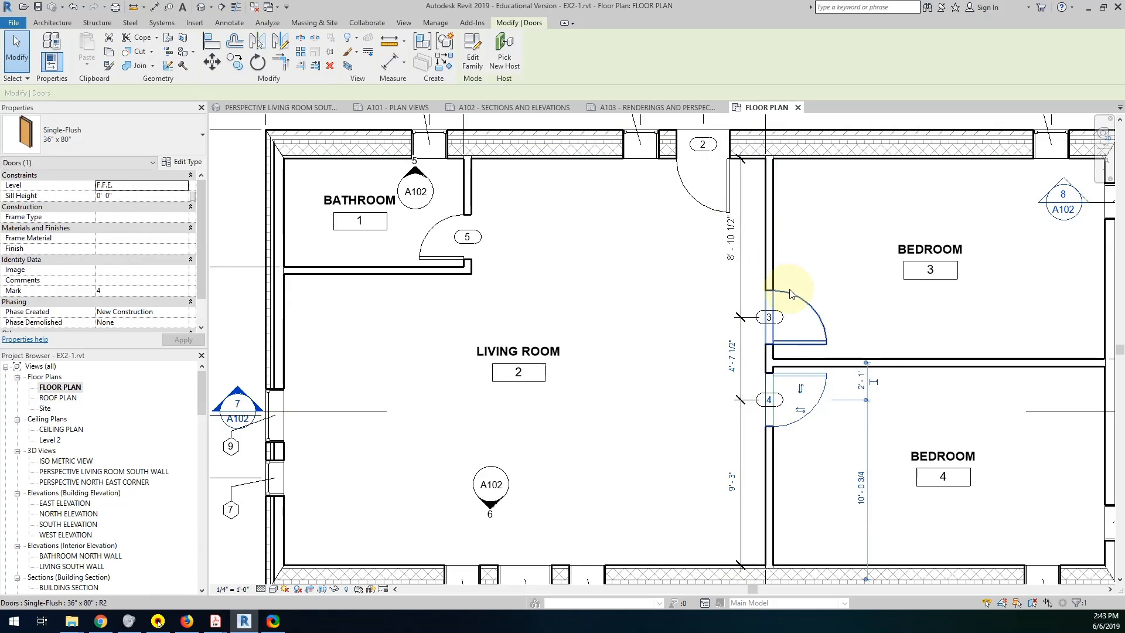
{"action": "left_click", "coordinate": [732, 238]}
{"action": "type", "text": "9"}
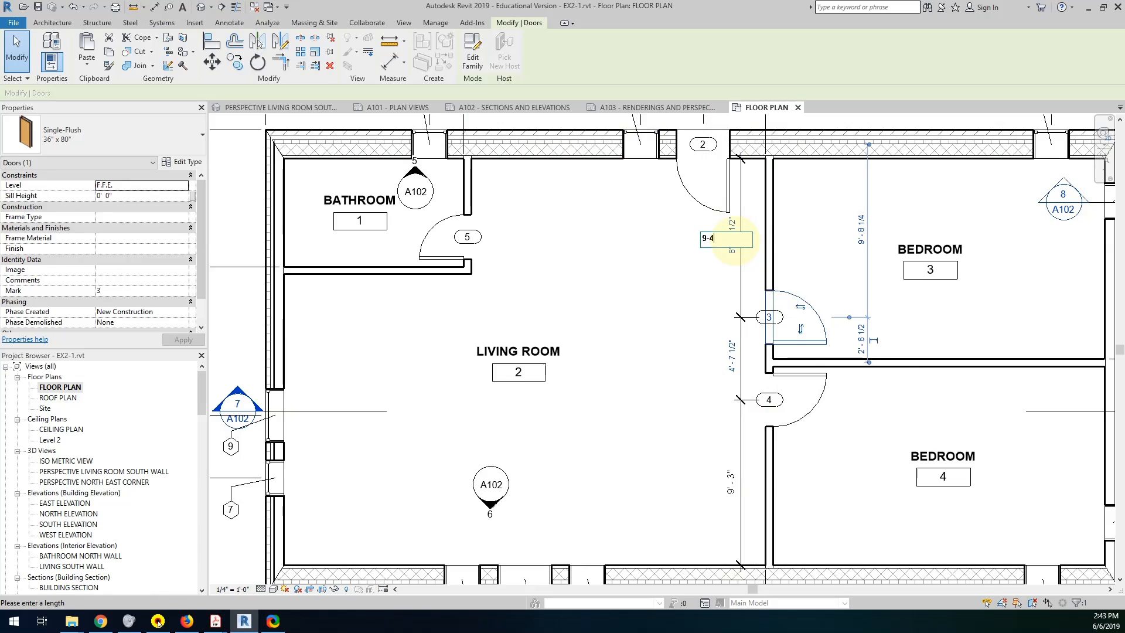
{"action": "type", "text": "-4"}
{"action": "key", "text": "Return"}
{"action": "left_click", "coordinate": [666, 342]}
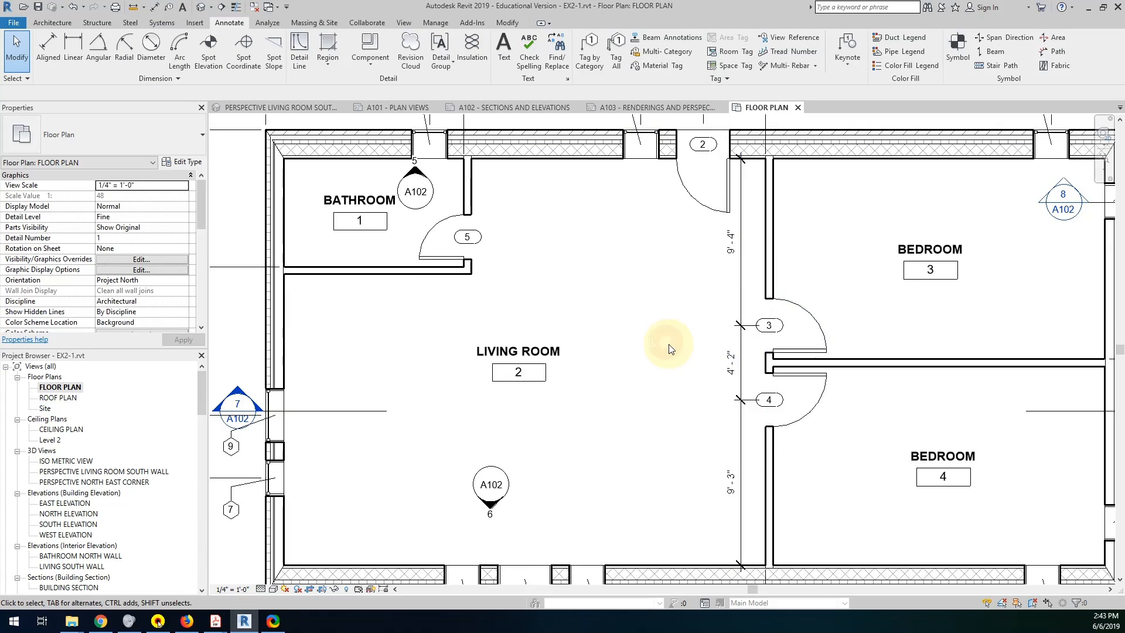
Space the dimension strings north of the building closer together and adjust the outer strings on the east and south sides.
{"action": "scroll", "coordinate": [671, 348], "scroll_direction": "down", "scroll_amount": 3}
{"action": "middle_click_drag", "start_coordinate": [679, 364], "coordinate": [711, 371]}
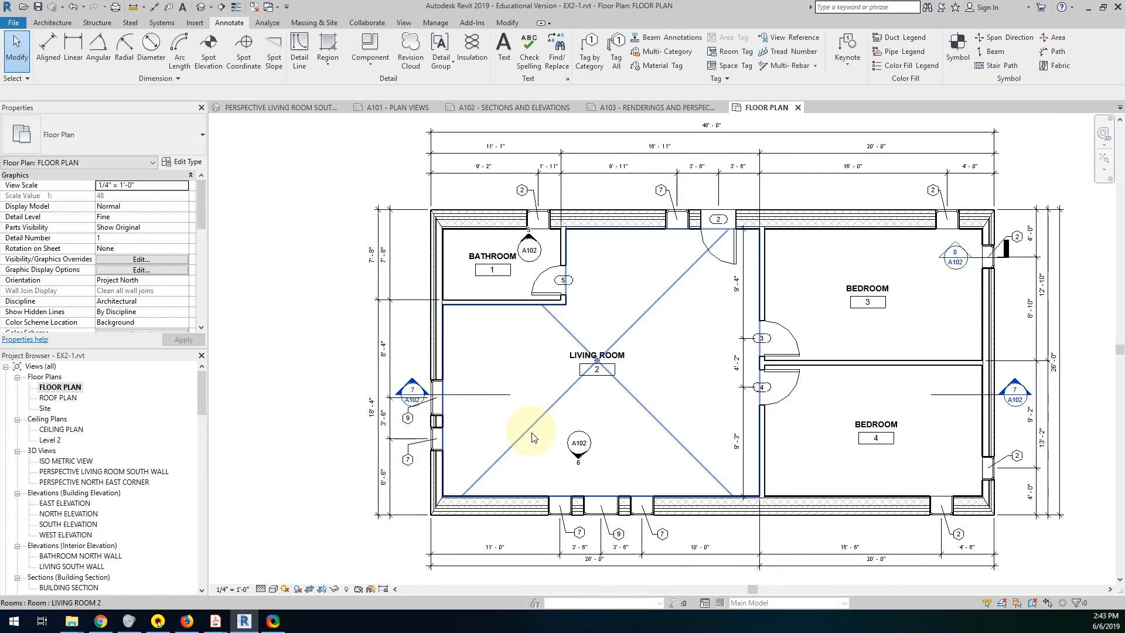
{"action": "mouse_move", "coordinate": [769, 173]}
{"action": "left_mouse_down"}
{"action": "mouse_move", "coordinate": [769, 190]}
{"action": "mouse_move", "coordinate": [775, 157]}
{"action": "left_mouse_up"}
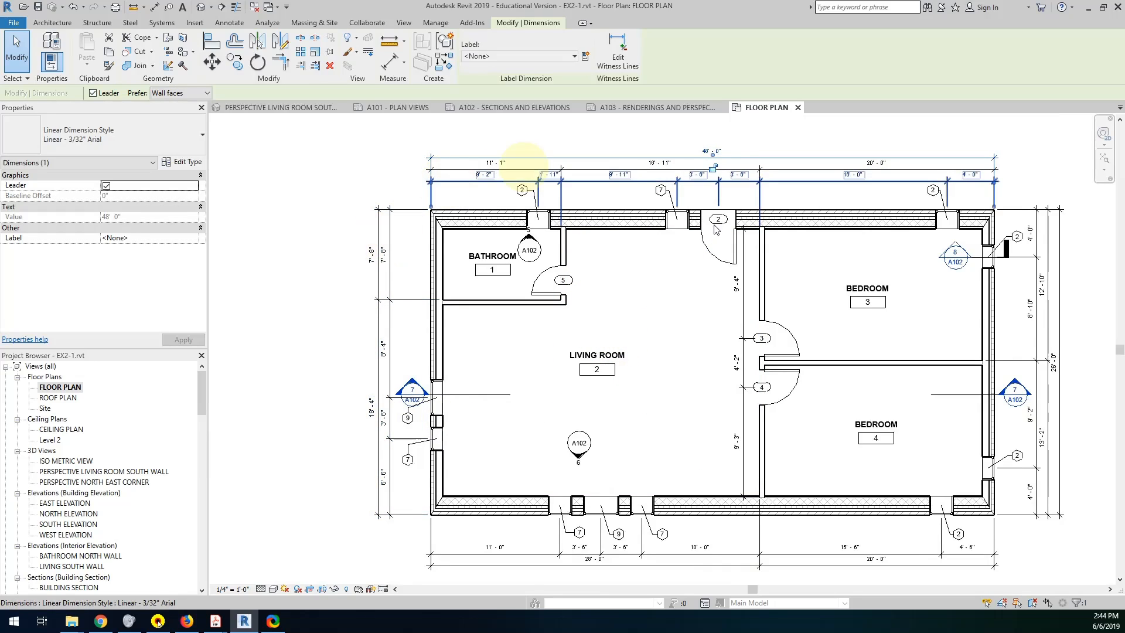
{"action": "mouse_move", "coordinate": [1060, 254]}
{"action": "left_mouse_down"}
{"action": "mouse_move", "coordinate": [1098, 243]}
{"action": "mouse_move", "coordinate": [1054, 255]}
{"action": "left_mouse_up"}
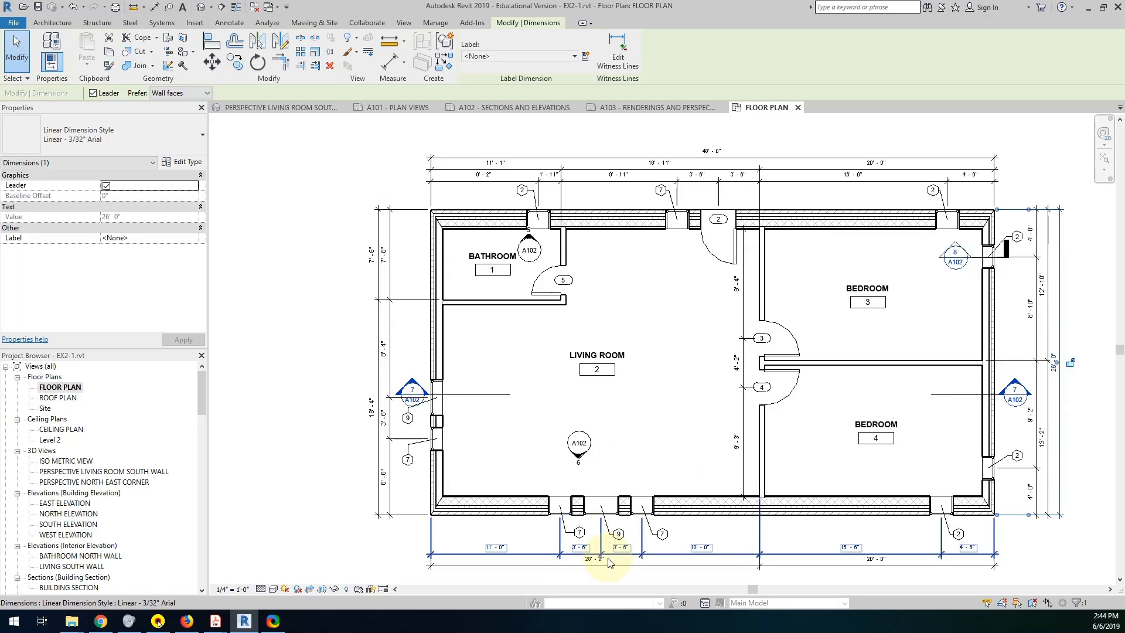
{"action": "mouse_move", "coordinate": [609, 563]}
{"action": "left_mouse_down"}
{"action": "mouse_move", "coordinate": [623, 593]}
{"action": "mouse_move", "coordinate": [624, 559]}
{"action": "left_mouse_up"}
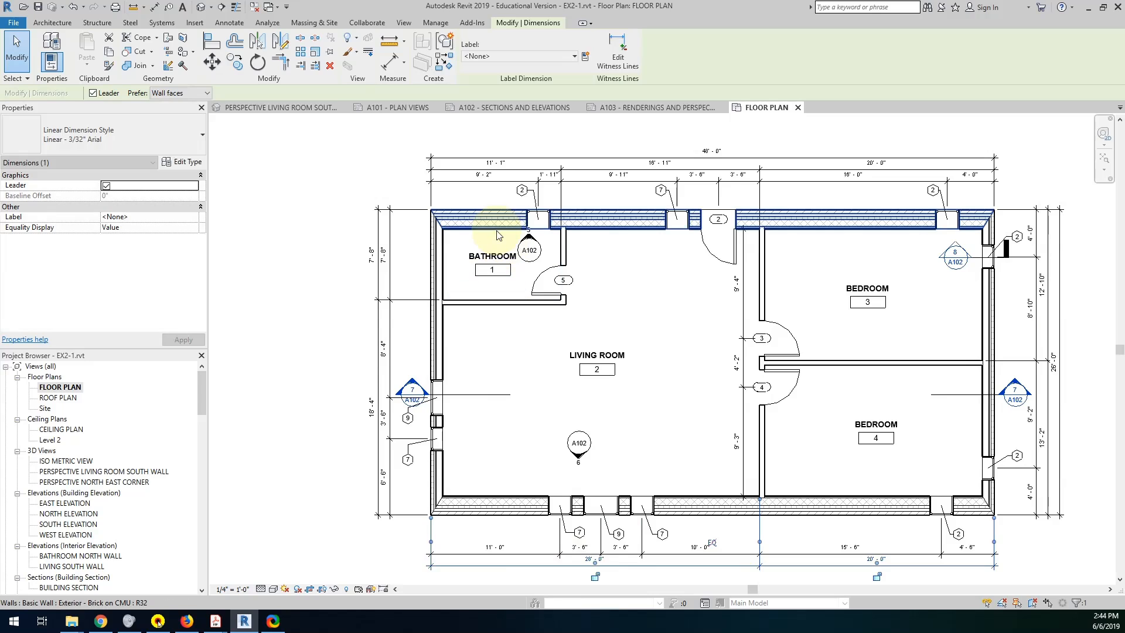
{"action": "left_click", "coordinate": [466, 184]}
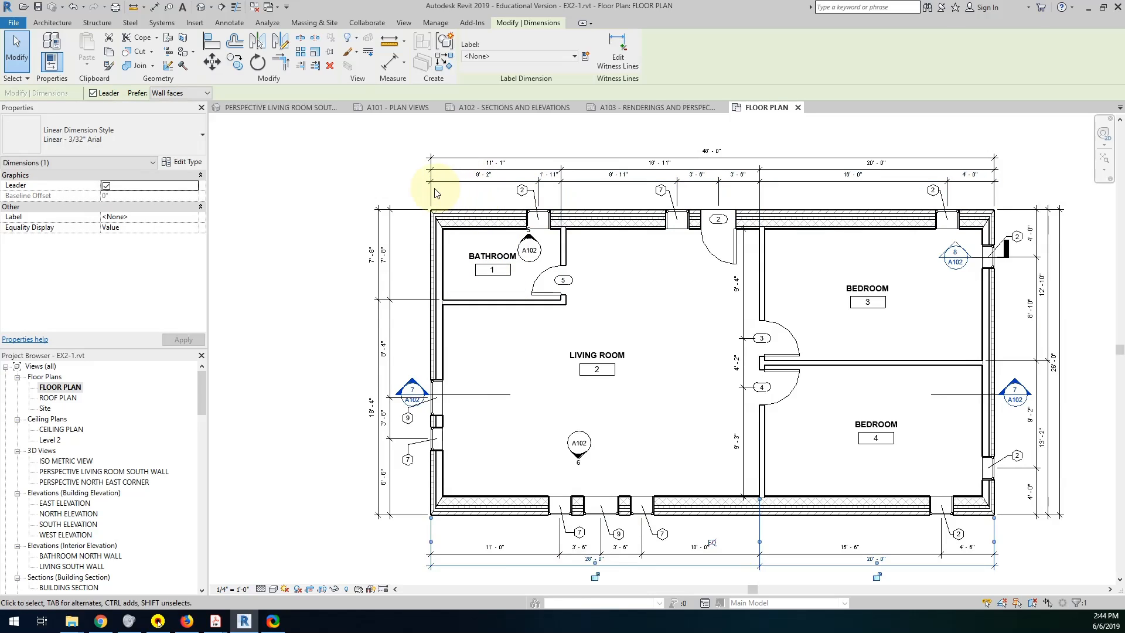
Open sheet A101 - PLAN VIEWS with the updated floor plan in view.
{"action": "scroll", "coordinate": [691, 427], "scroll_direction": "down", "scroll_amount": 2}
{"action": "scroll", "coordinate": [691, 427], "scroll_direction": "down", "scroll_amount": 1}
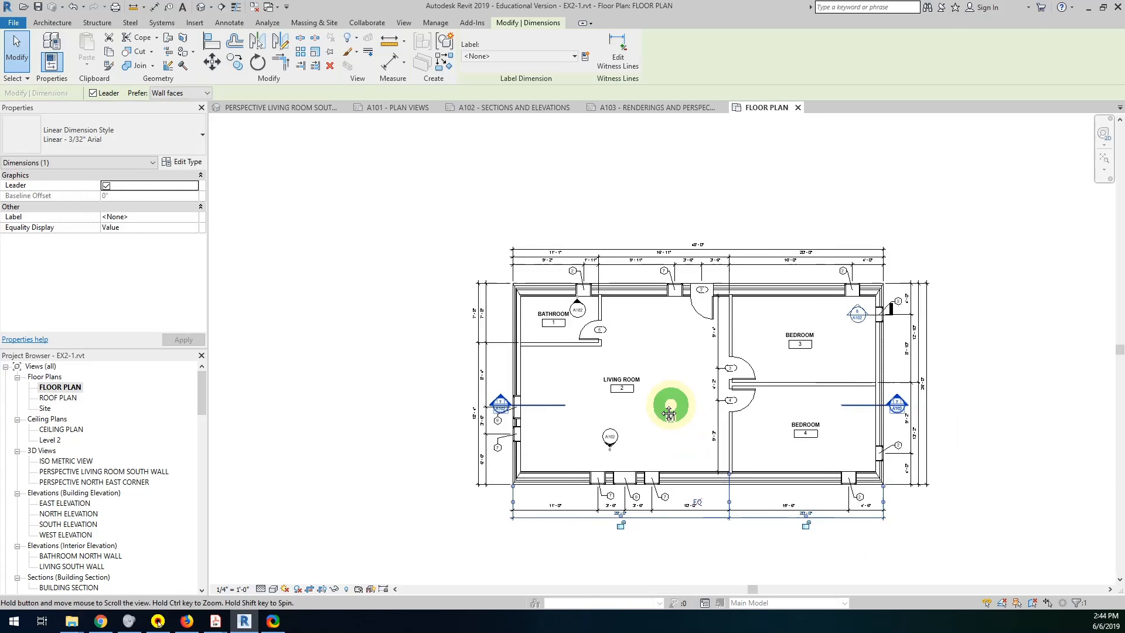
{"action": "middle_click_drag", "start_coordinate": [673, 401], "coordinate": [625, 399]}
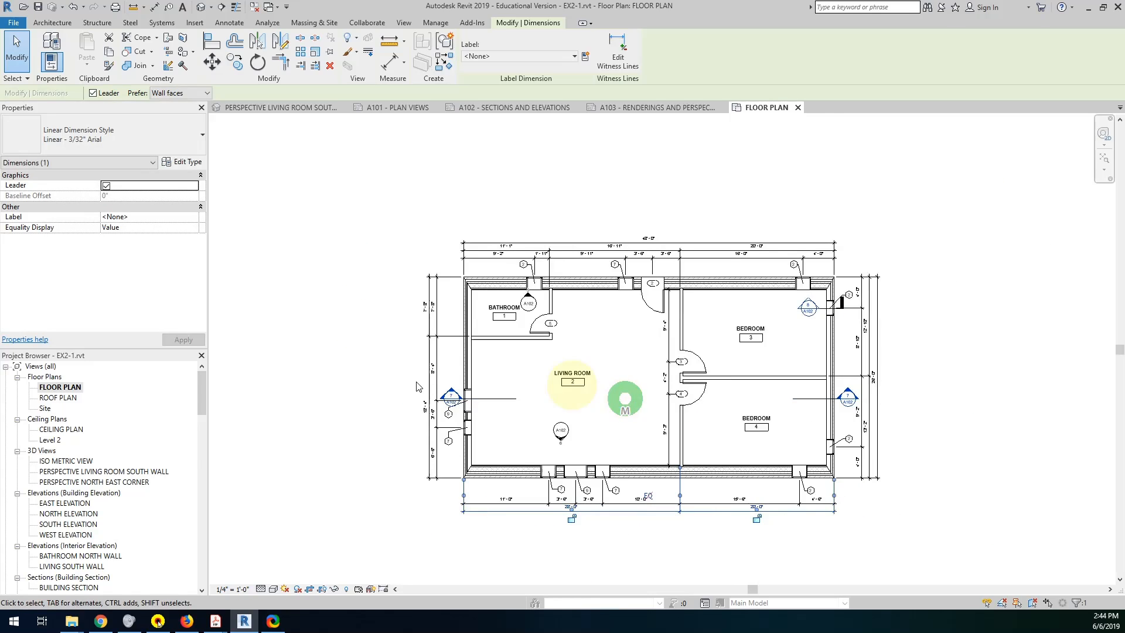
{"action": "scroll", "coordinate": [66, 527], "scroll_direction": "down", "scroll_amount": 4}
{"action": "double_click", "coordinate": [61, 524]}
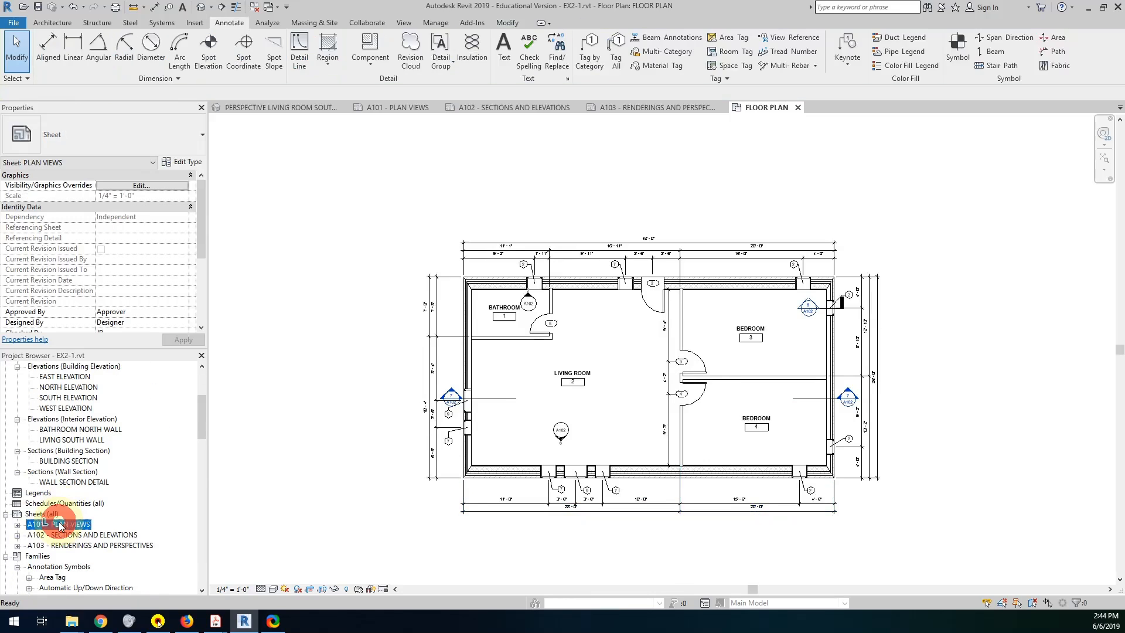
{"action": "scroll", "coordinate": [666, 389], "scroll_direction": "up", "scroll_amount": 1}
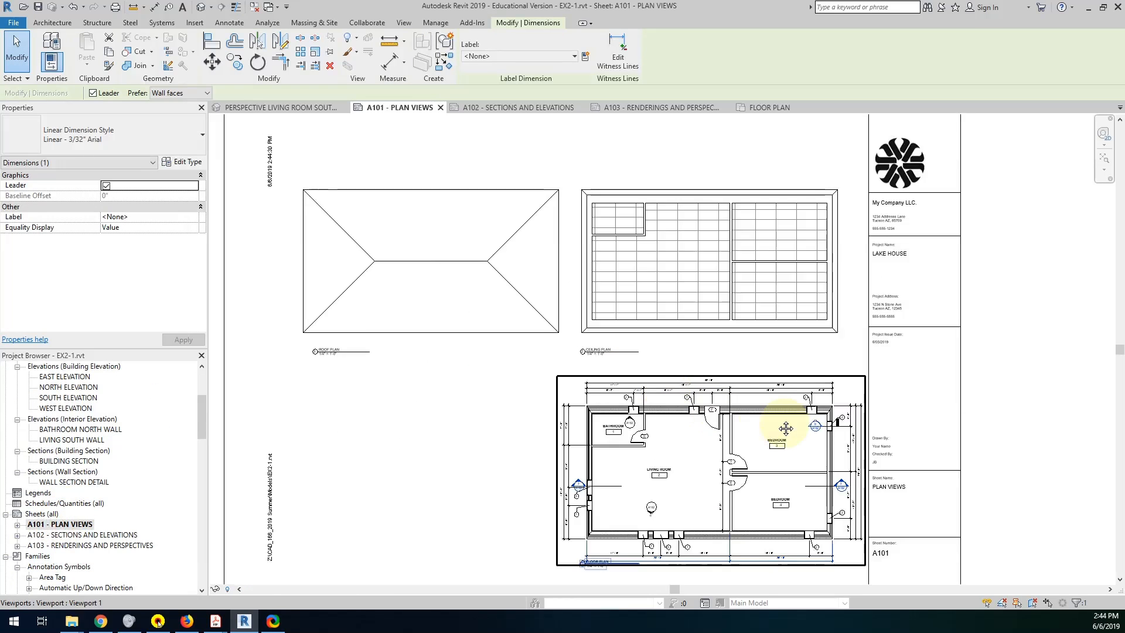
{"action": "middle_click_drag", "start_coordinate": [779, 412], "coordinate": [771, 346]}
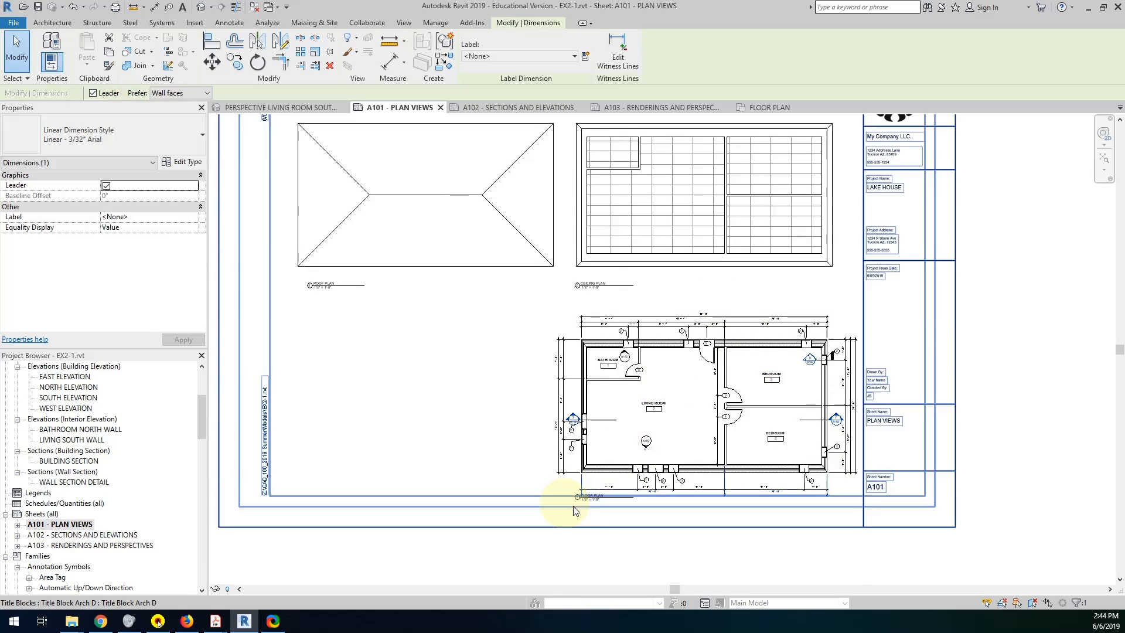
Move the floor plan viewport up on the sheet, closer to the ceiling plan's title.
{"action": "scroll", "coordinate": [595, 501], "scroll_direction": "up", "scroll_amount": 2}
{"action": "scroll", "coordinate": [596, 502], "scroll_direction": "up", "scroll_amount": 1}
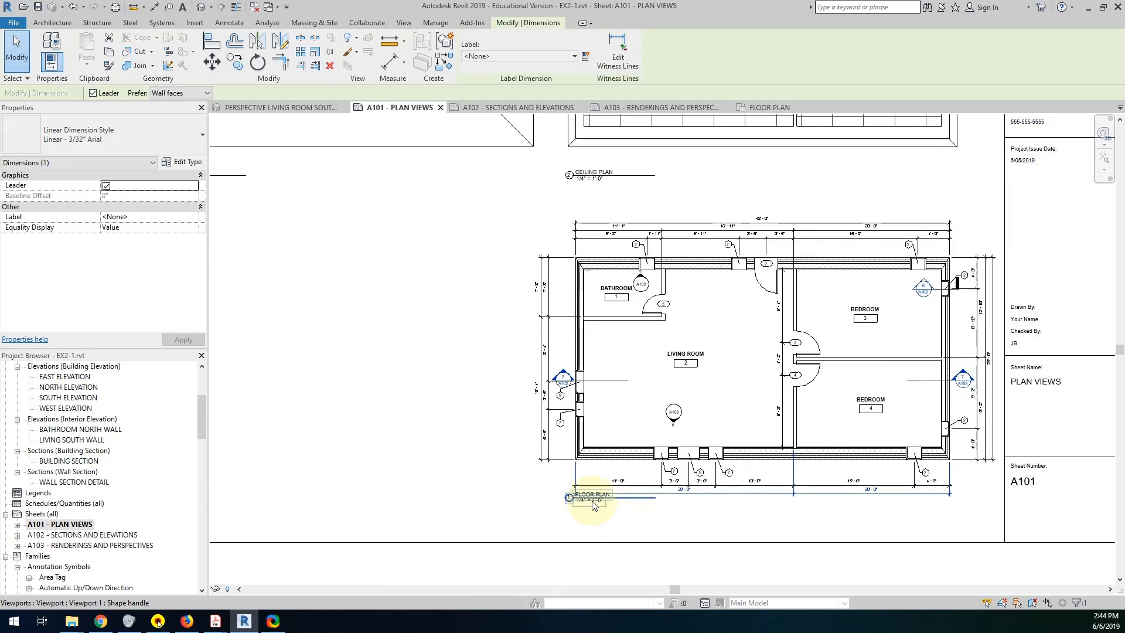
{"action": "left_click", "coordinate": [666, 221]}
{"action": "left_click_drag", "start_coordinate": [667, 224], "coordinate": [665, 203]}
{"action": "key", "text": "Up"}
{"action": "key", "text": "Up"}
{"action": "key", "text": "Up"}
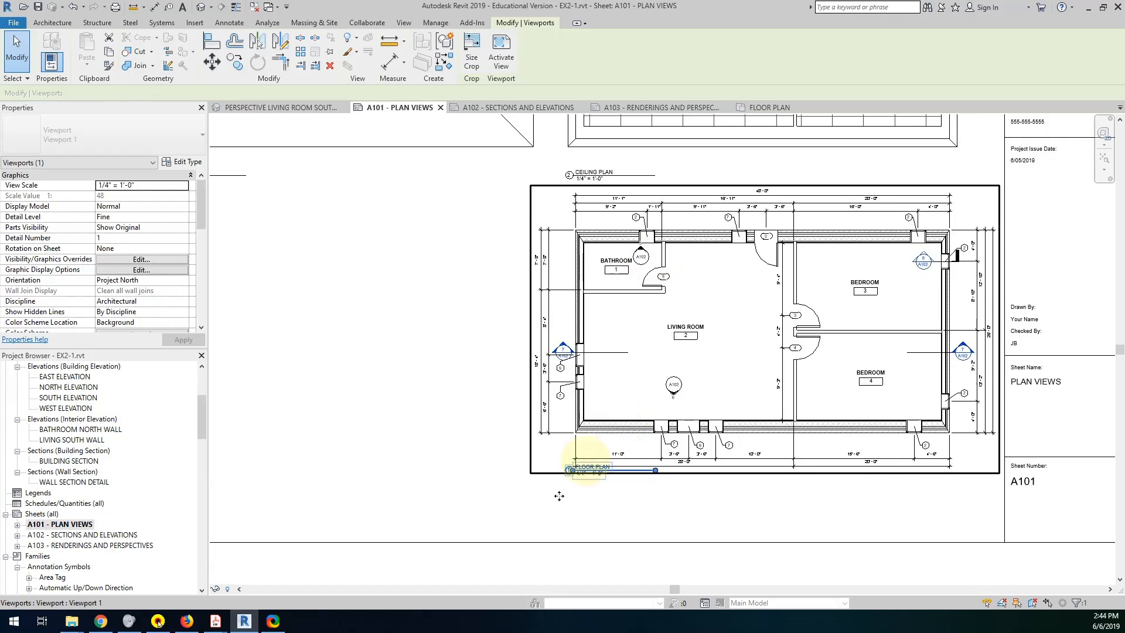
Move the FLOOR PLAN view title down so it sits clear below the south dimension strings.
{"action": "left_click", "coordinate": [528, 488]}
{"action": "left_click", "coordinate": [577, 472]}
{"action": "left_click_drag", "start_coordinate": [577, 474], "coordinate": [574, 487]}
{"action": "left_click", "coordinate": [482, 428]}
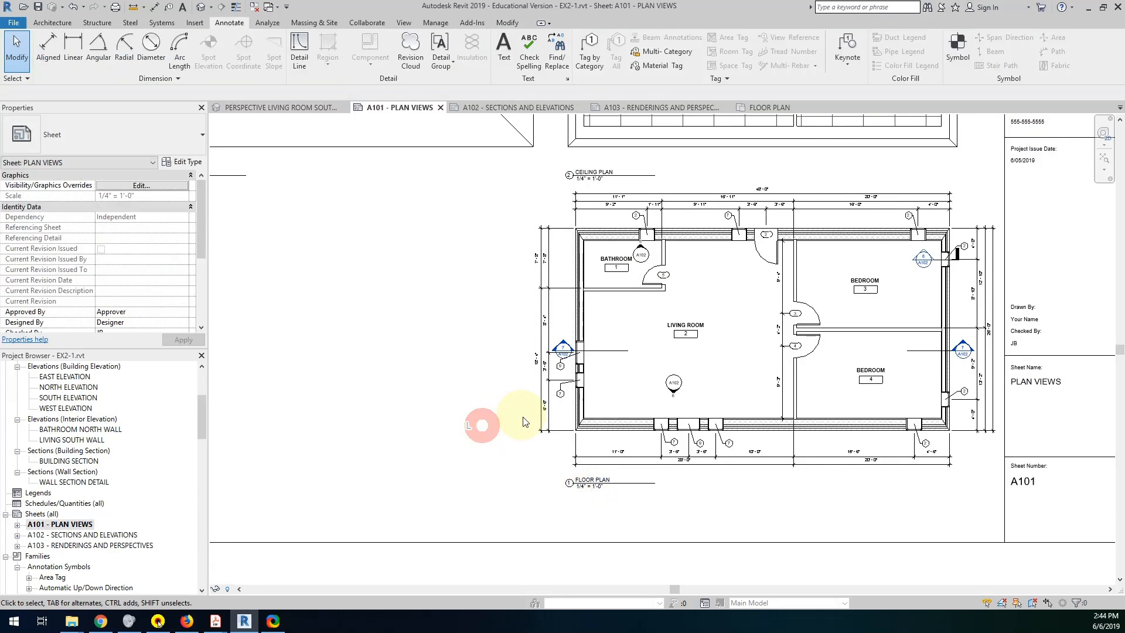
Activate the roof plan view on the sheet and place a Spot Slope annotation on each of the four roof faces.
{"action": "scroll", "coordinate": [515, 421], "scroll_direction": "down", "scroll_amount": 5}
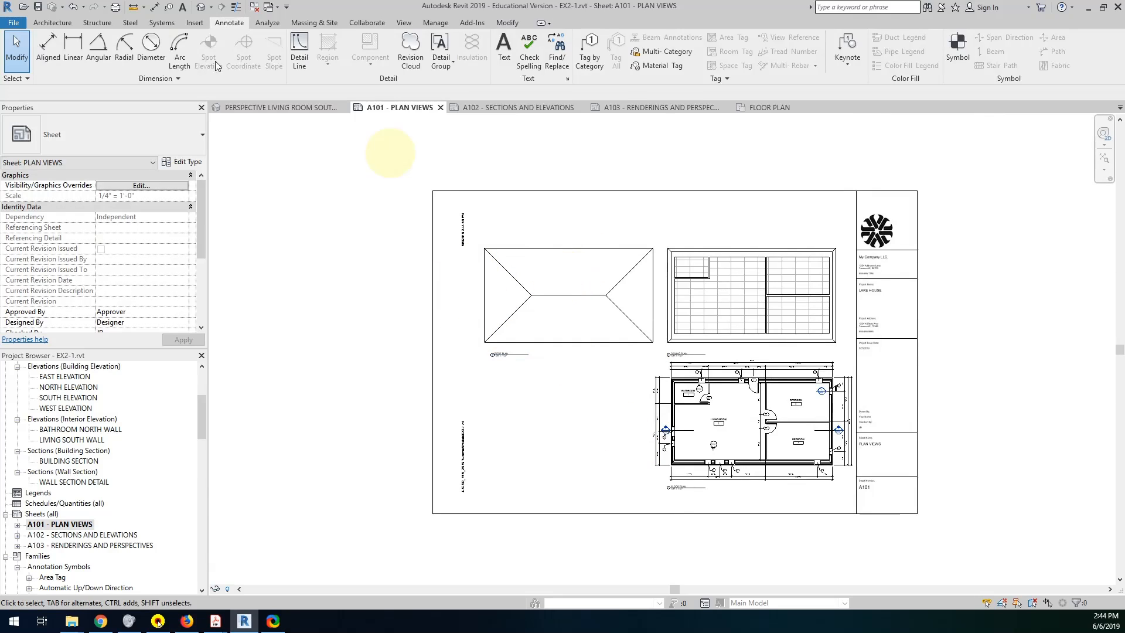
{"action": "double_click", "coordinate": [530, 280]}
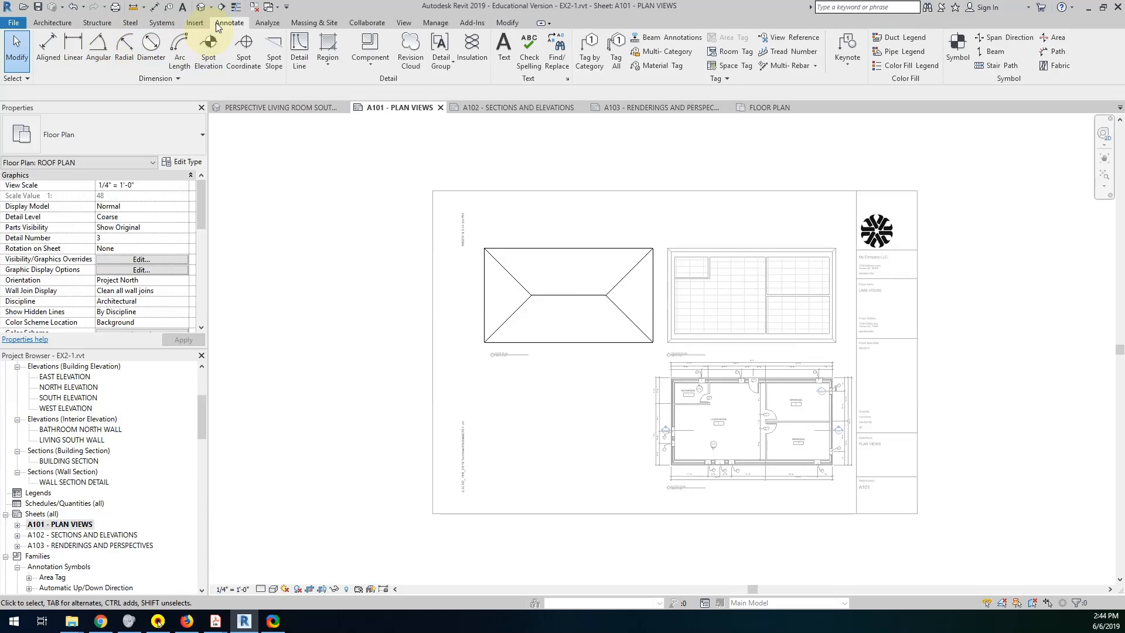
{"action": "left_click", "coordinate": [274, 49]}
{"action": "scroll", "coordinate": [572, 269], "scroll_direction": "up", "scroll_amount": 4}
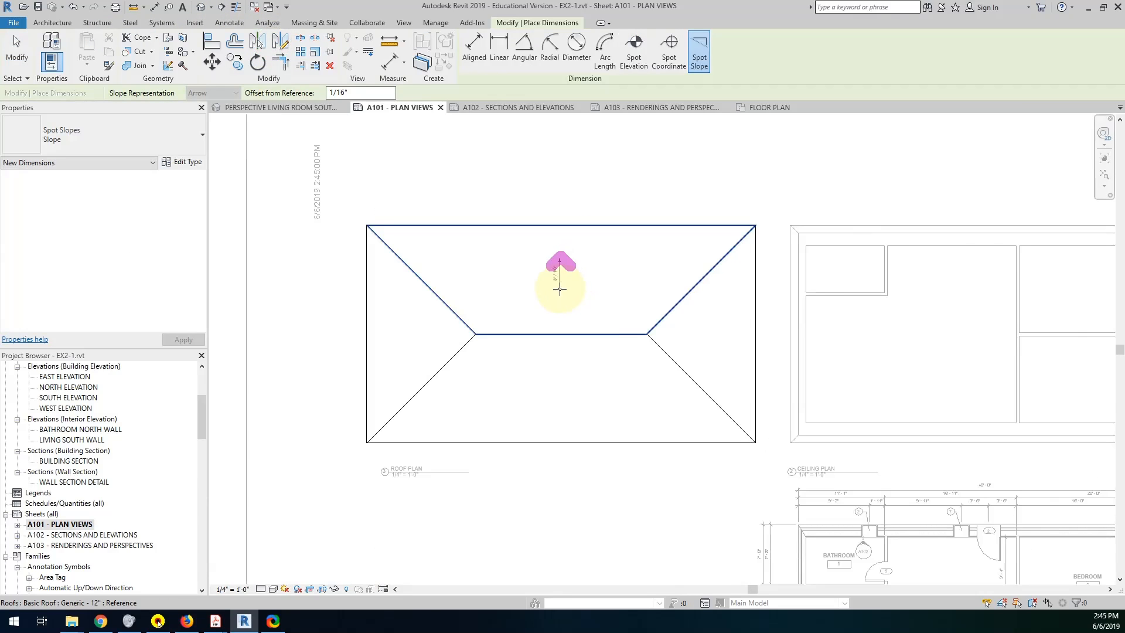
{"action": "left_click", "coordinate": [561, 289]}
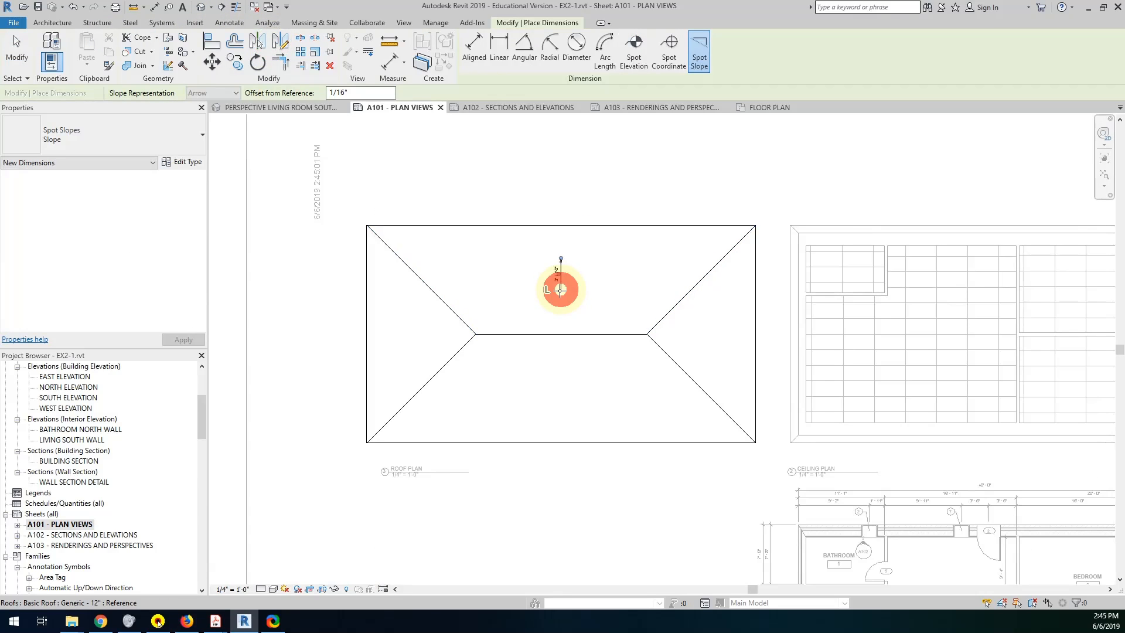
{"action": "left_click", "coordinate": [696, 337]}
{"action": "left_click", "coordinate": [566, 388]}
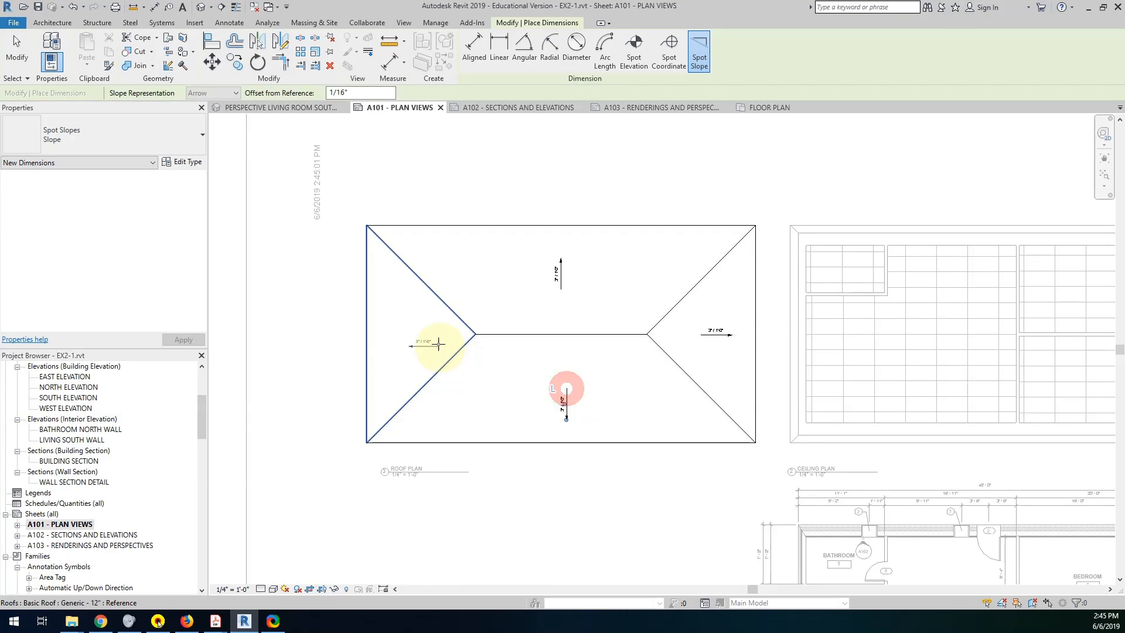
{"action": "left_click", "coordinate": [414, 331]}
{"action": "scroll", "coordinate": [861, 391], "scroll_direction": "down", "scroll_amount": 5}
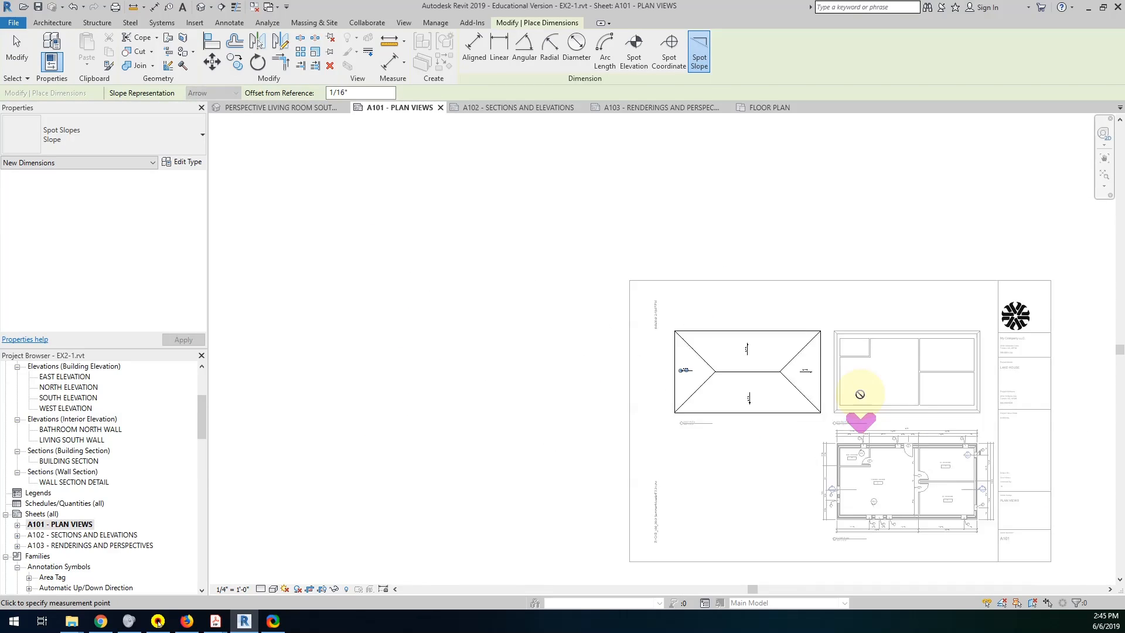
{"action": "middle_click_drag", "start_coordinate": [861, 390], "coordinate": [737, 306]}
{"action": "key", "text": "Escape"}
{"action": "key", "text": "Escape"}
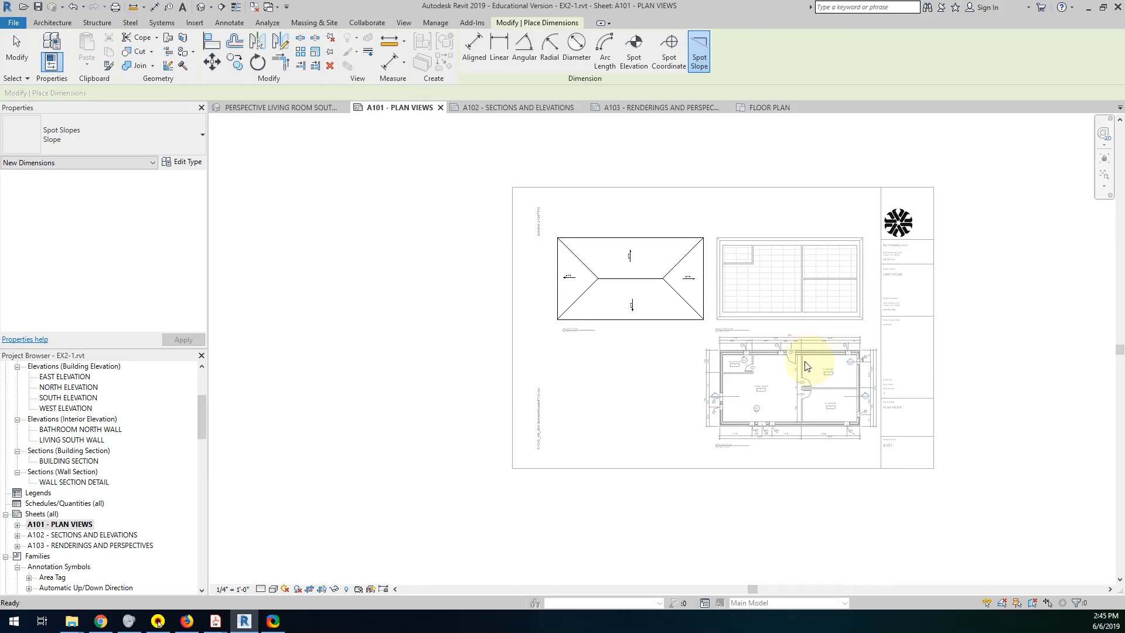
Review sheet A103 - RENDERINGS AND PERSPECTIVES, then return to sheet A101 - PLAN VIEWS and inspect its layout.
{"action": "double_click", "coordinate": [112, 547]}
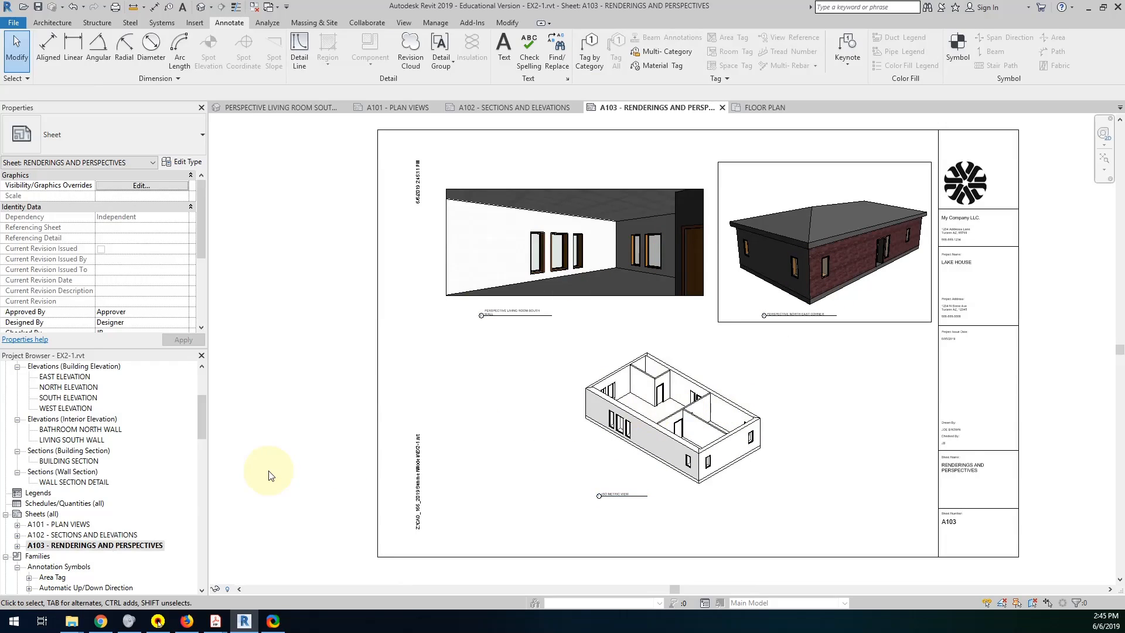
{"action": "double_click", "coordinate": [70, 524]}
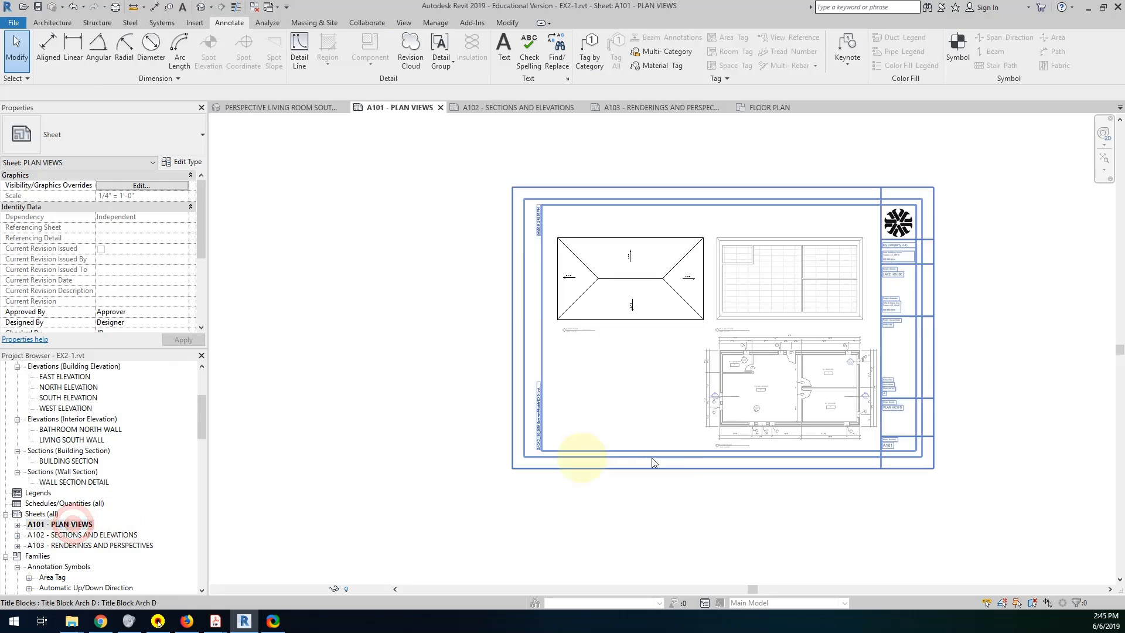
{"action": "scroll", "coordinate": [621, 352], "scroll_direction": "up", "scroll_amount": 4}
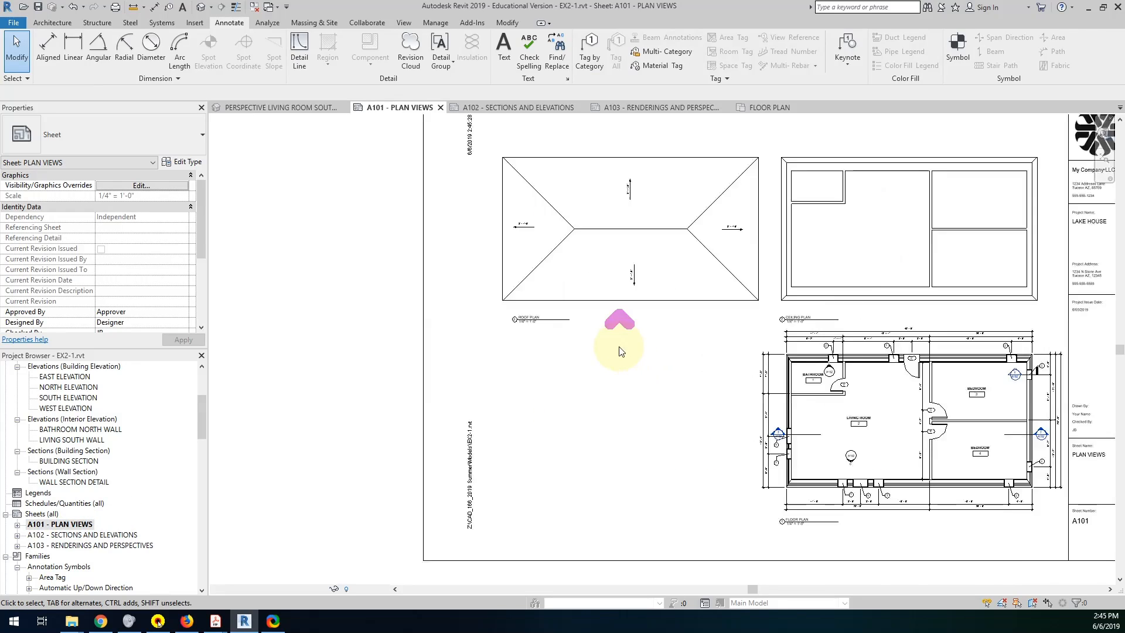
{"action": "scroll", "coordinate": [645, 374], "scroll_direction": "down", "scroll_amount": 1}
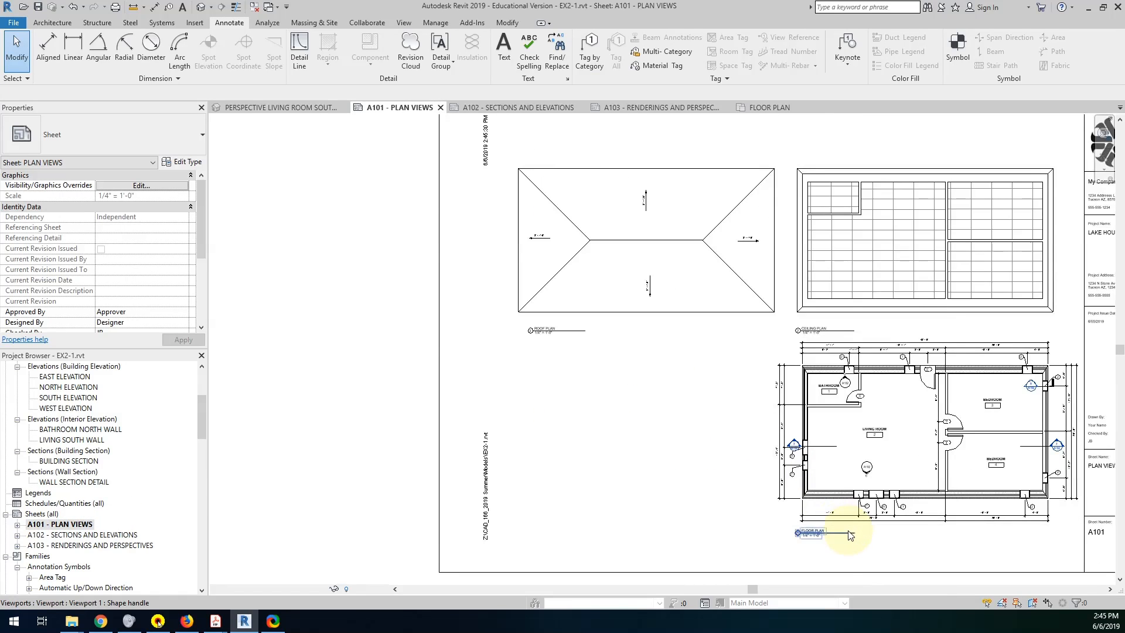
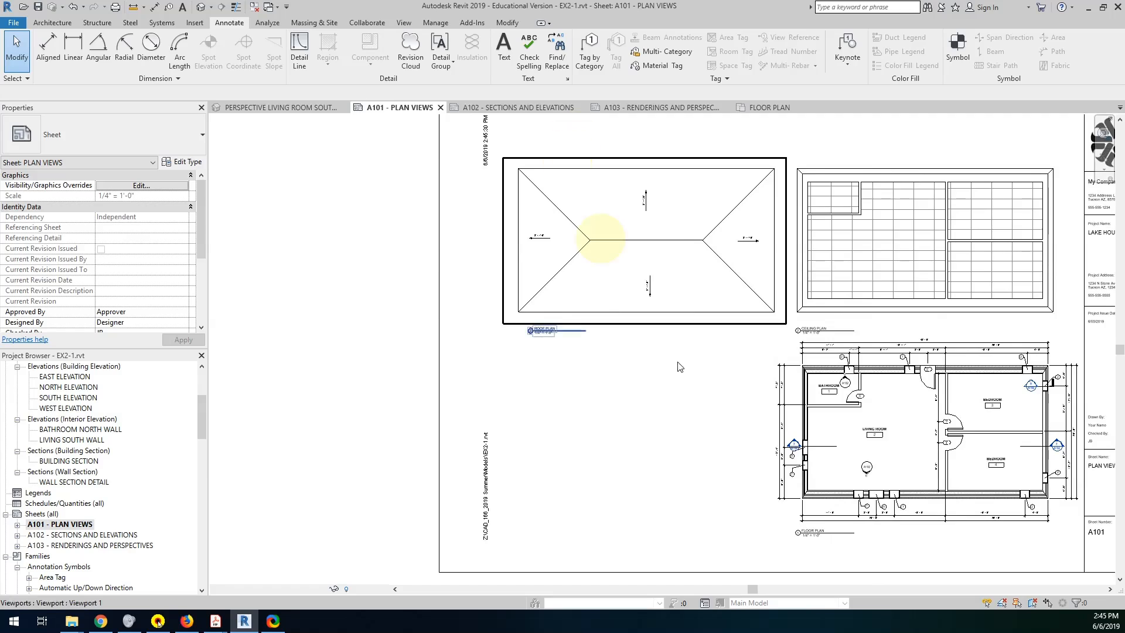
Open sheet A102 - SECTIONS AND ELEVATIONS and bring the wall section detail's title into view.
{"action": "scroll", "coordinate": [835, 375], "scroll_direction": "up", "scroll_amount": 2}
{"action": "scroll", "coordinate": [779, 351], "scroll_direction": "down", "scroll_amount": 2}
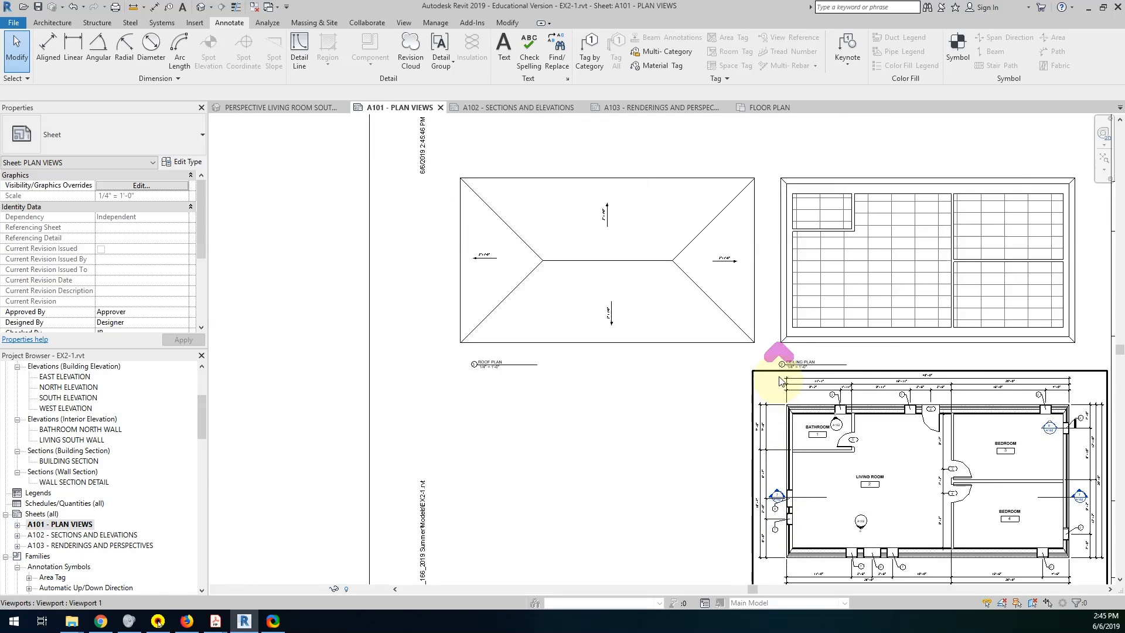
{"action": "scroll", "coordinate": [779, 363], "scroll_direction": "up", "scroll_amount": 3}
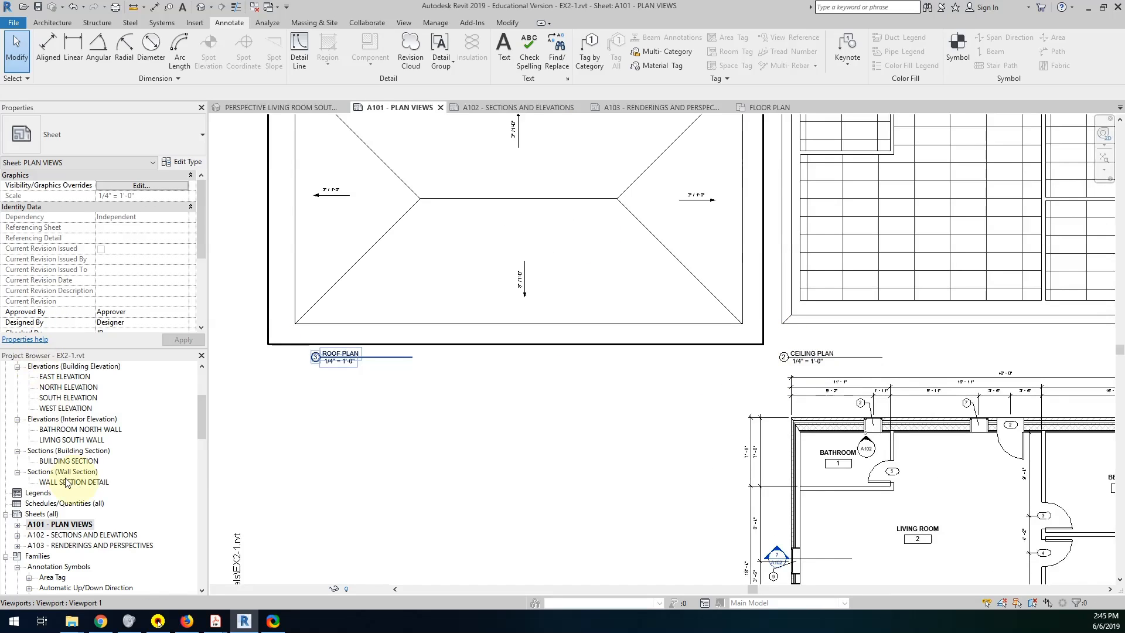
{"action": "left_click", "coordinate": [58, 536]}
{"action": "double_click", "coordinate": [58, 536]}
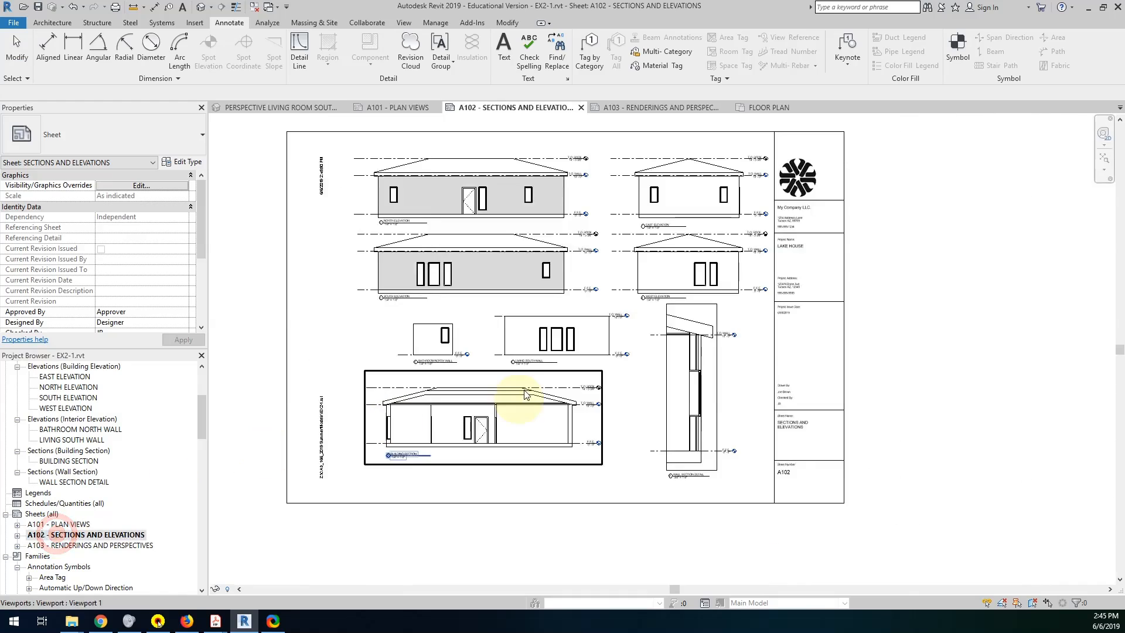
{"action": "scroll", "coordinate": [673, 476], "scroll_direction": "up", "scroll_amount": 5}
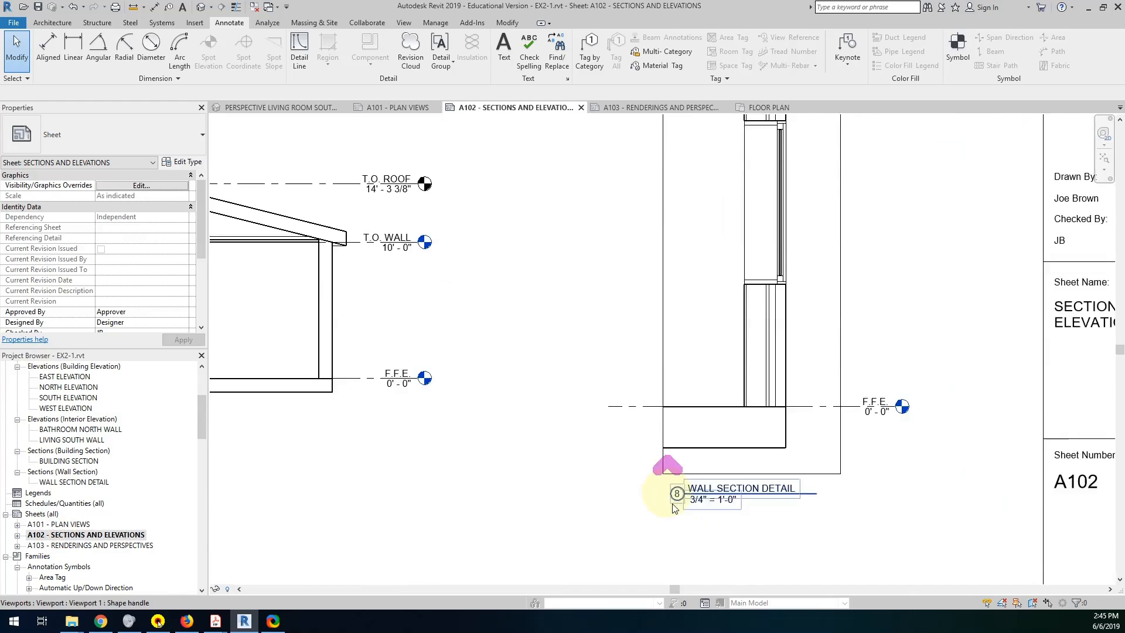
{"action": "middle_click_drag", "start_coordinate": [744, 465], "coordinate": [752, 460]}
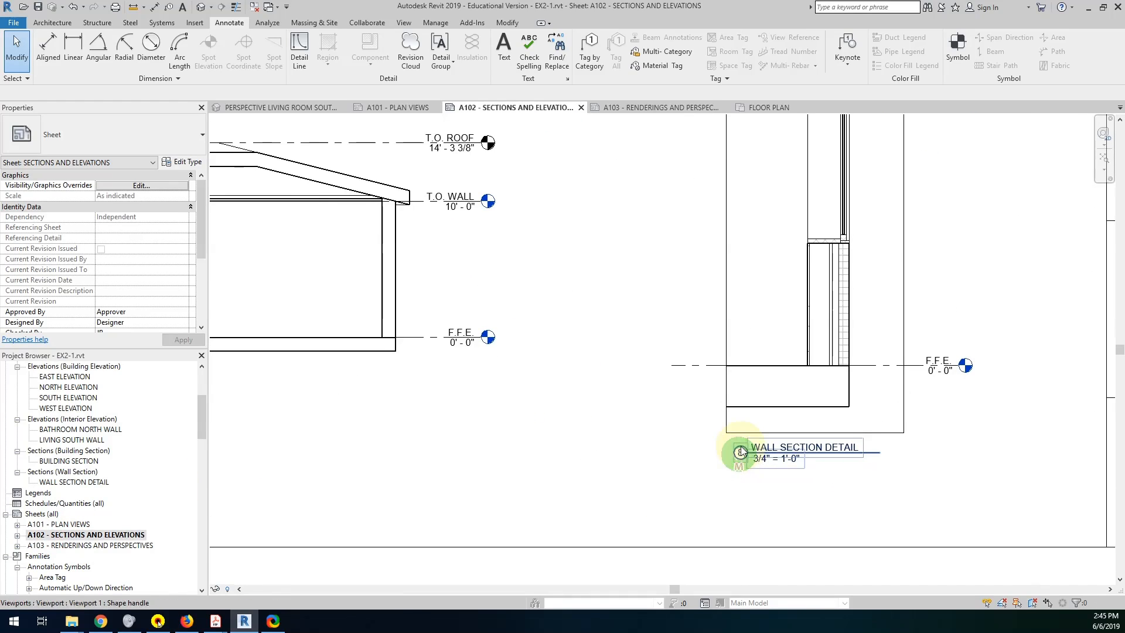
Try to set the Wall Section Detail viewport's detail number to 1.
{"action": "left_click", "coordinate": [728, 345]}
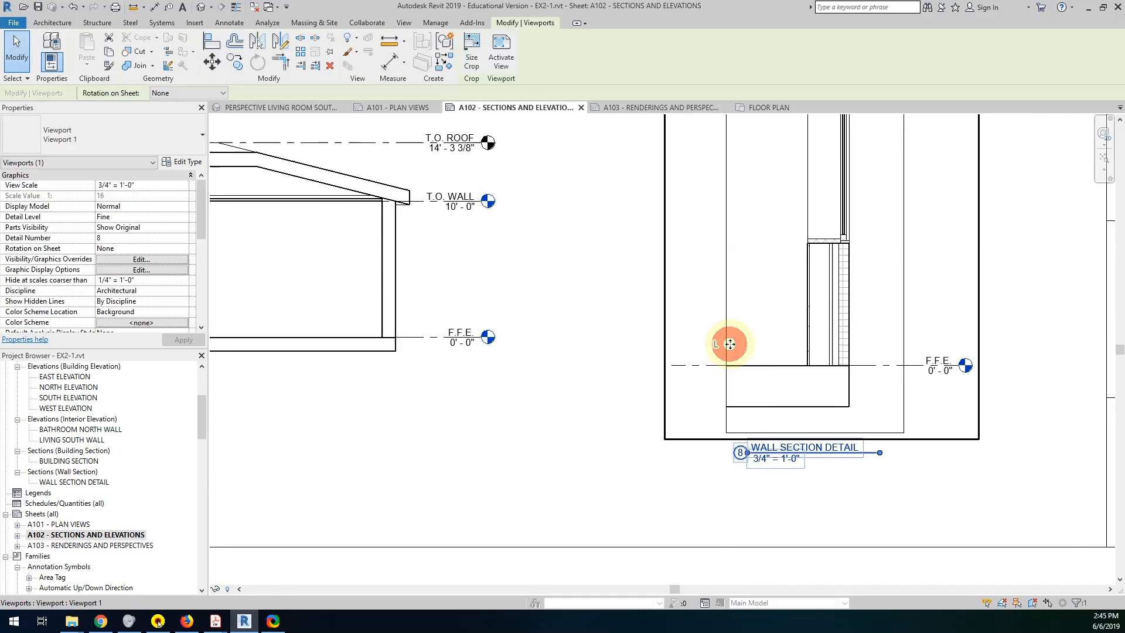
{"action": "left_click", "coordinate": [103, 237]}
{"action": "type", "text": "1"}
{"action": "key", "text": "Tab"}
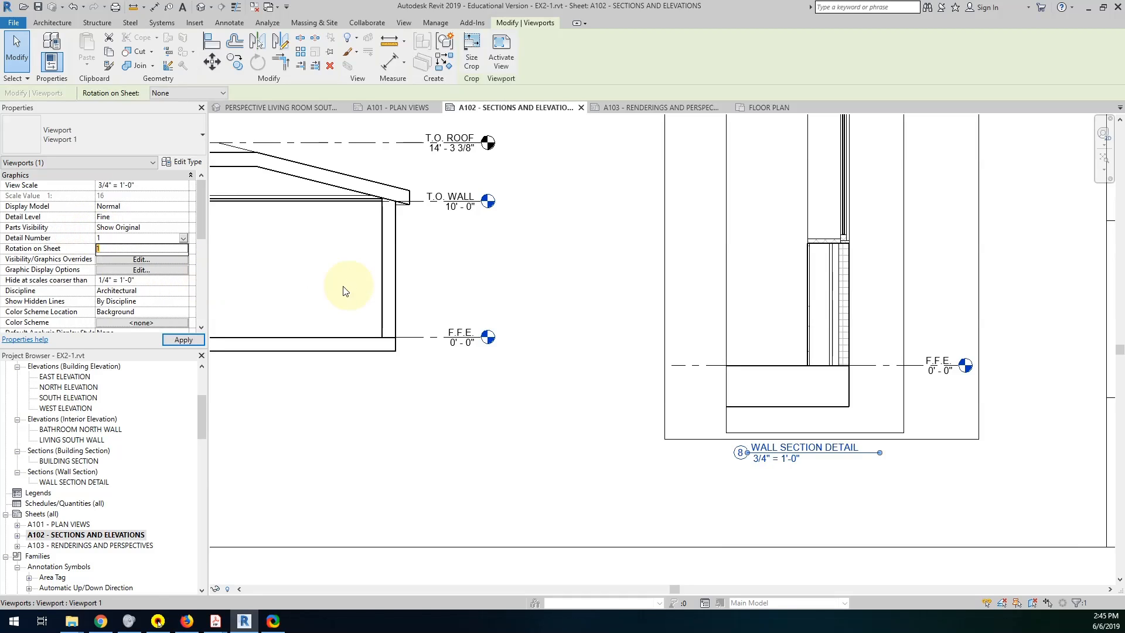
{"action": "left_click", "coordinate": [628, 367]}
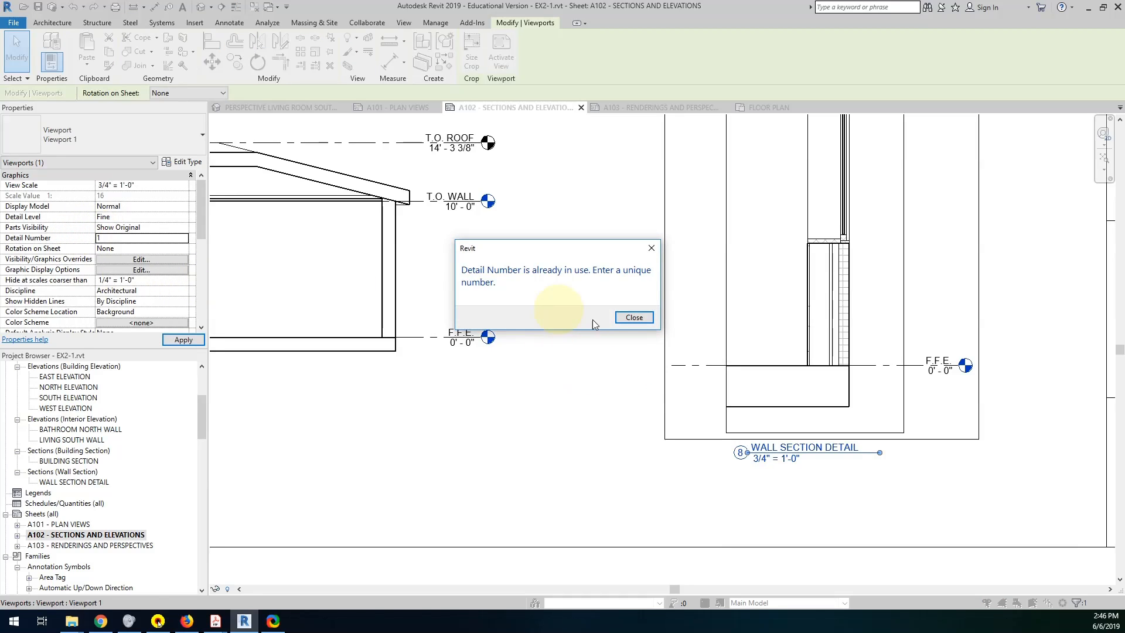
{"action": "left_click", "coordinate": [624, 318]}
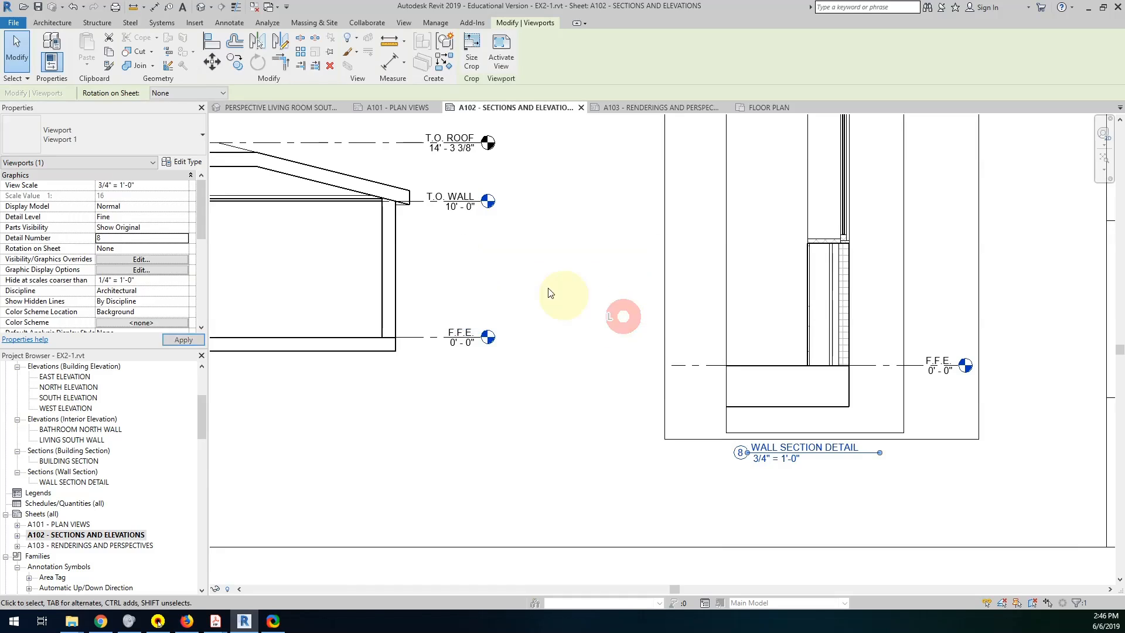
Set the detail number of the North Elevation viewport to 20 and of the East Elevation viewport to 10.
{"action": "middle_click_drag", "start_coordinate": [550, 294], "coordinate": [786, 630]}
{"action": "middle_click_drag", "start_coordinate": [679, 349], "coordinate": [763, 511]}
{"action": "scroll", "coordinate": [763, 511], "scroll_direction": "down", "scroll_amount": 1}
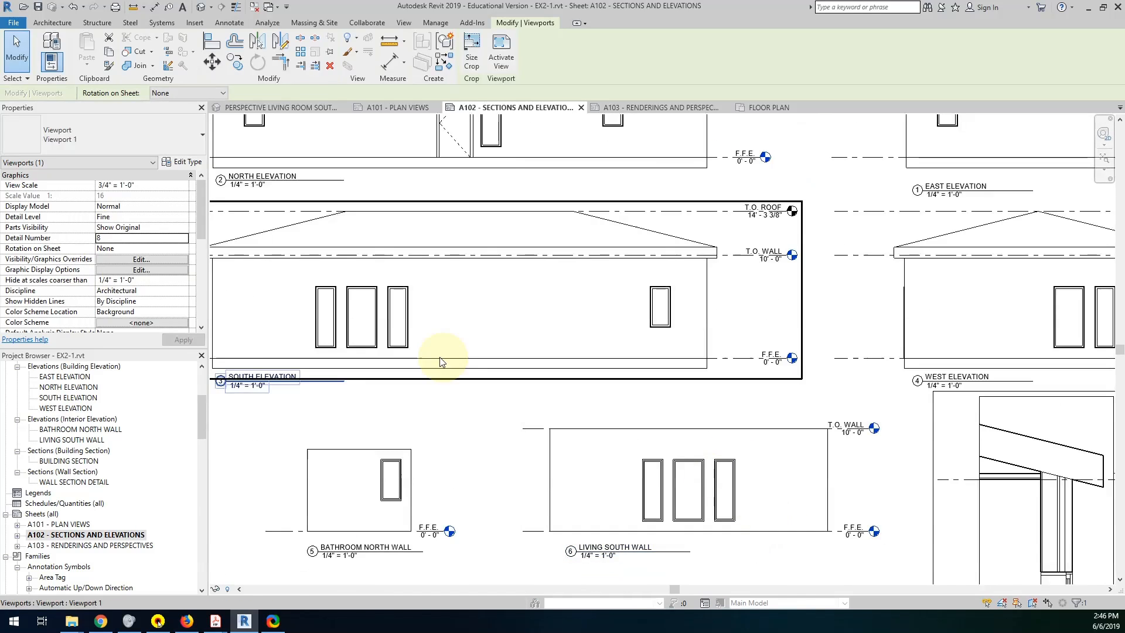
{"action": "mouse_move", "coordinate": [441, 358]}
{"action": "middle_mouse_down"}
{"action": "mouse_move", "coordinate": [494, 467]}
{"action": "mouse_move", "coordinate": [375, 508]}
{"action": "middle_mouse_up"}
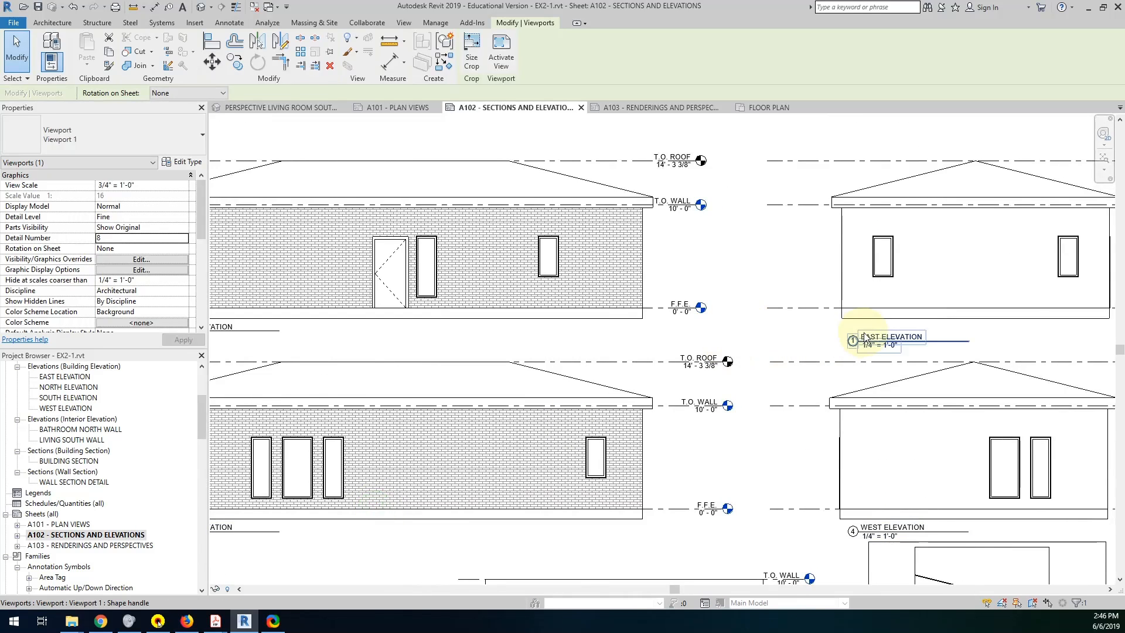
{"action": "middle_click_drag", "start_coordinate": [696, 484], "coordinate": [843, 371]}
{"action": "left_click", "coordinate": [399, 218]}
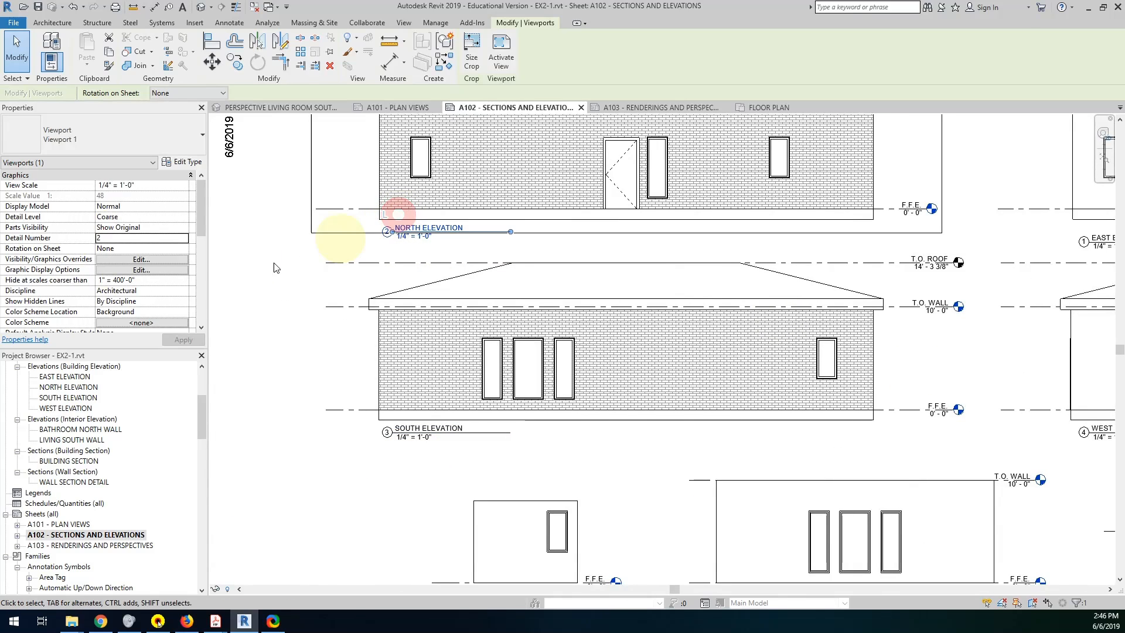
{"action": "left_click_drag", "start_coordinate": [154, 239], "coordinate": [84, 239]}
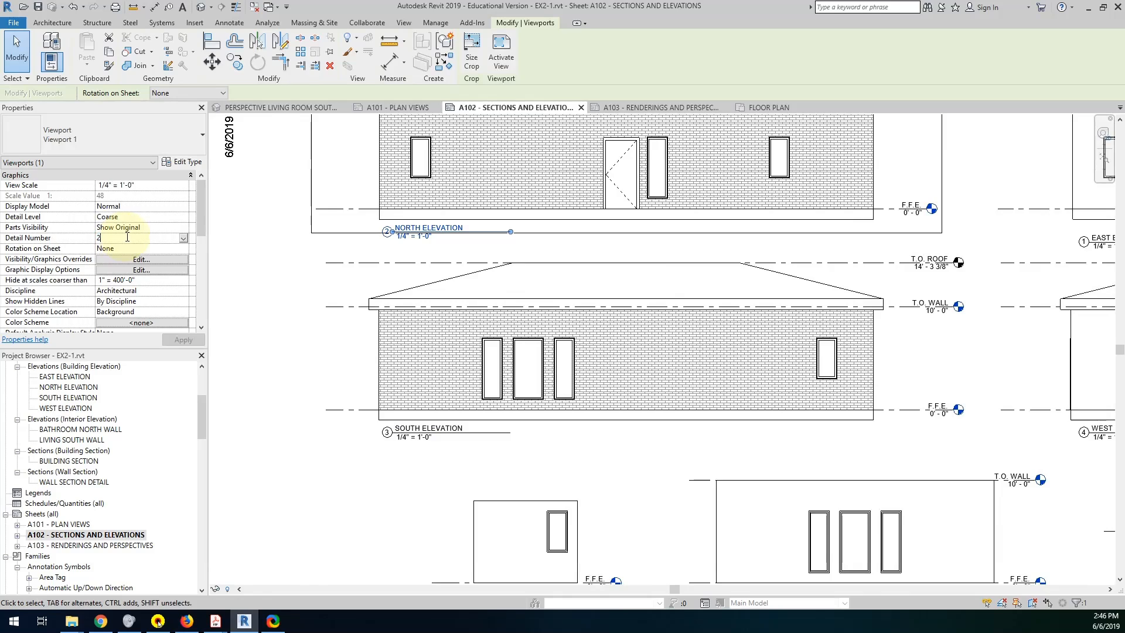
{"action": "type", "text": "0"}
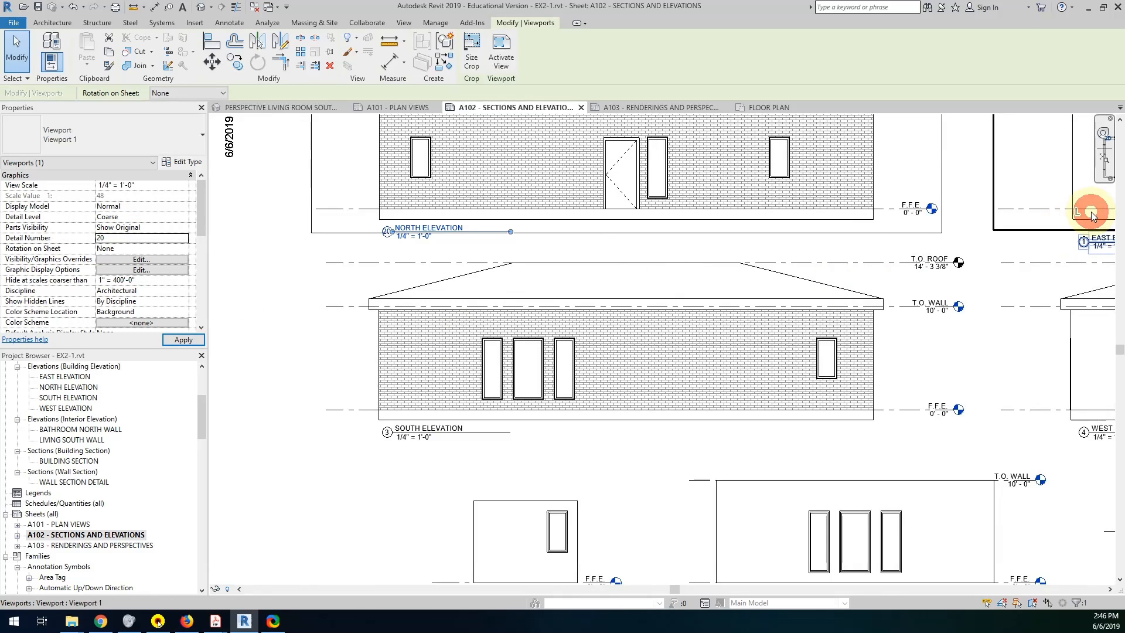
{"action": "key", "text": "Return"}
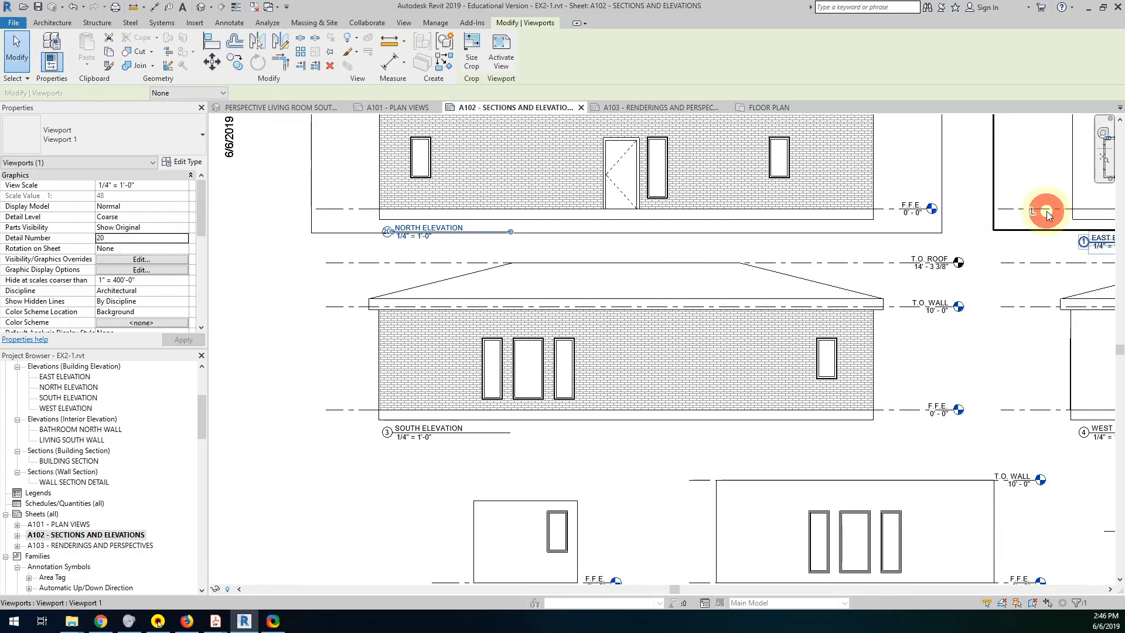
{"action": "left_click", "coordinate": [112, 238]}
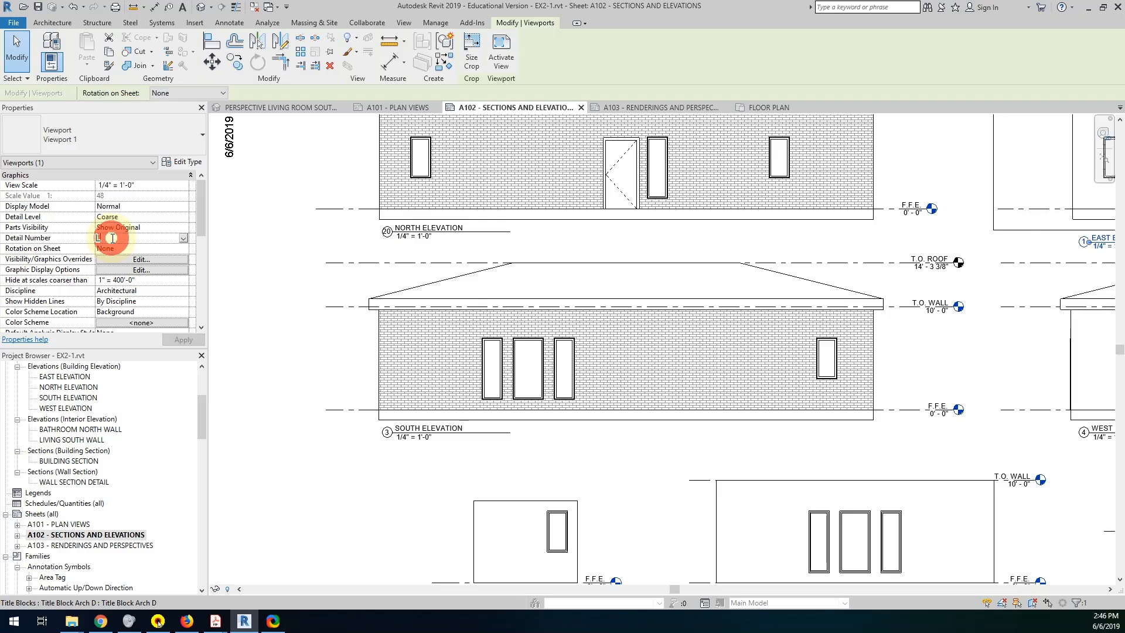
Set the detail number of the South Elevation viewport to 30 and of the West Elevation viewport to 40.
{"action": "left_click", "coordinate": [389, 412]}
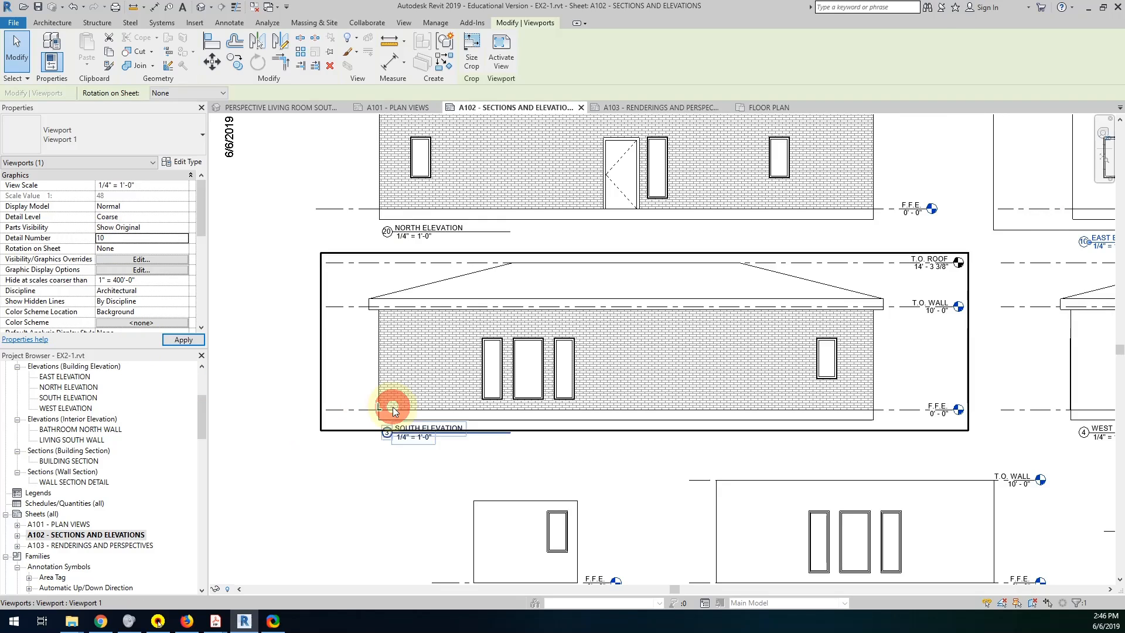
{"action": "left_click", "coordinate": [146, 239]}
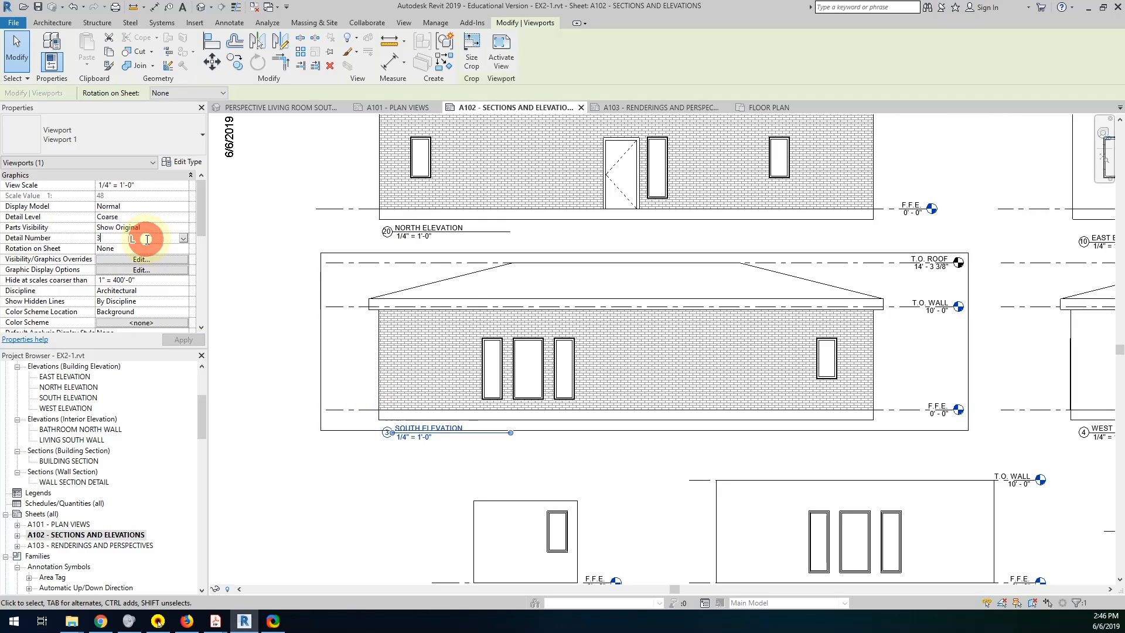
{"action": "type", "text": "0"}
{"action": "left_click", "coordinate": [1075, 432]}
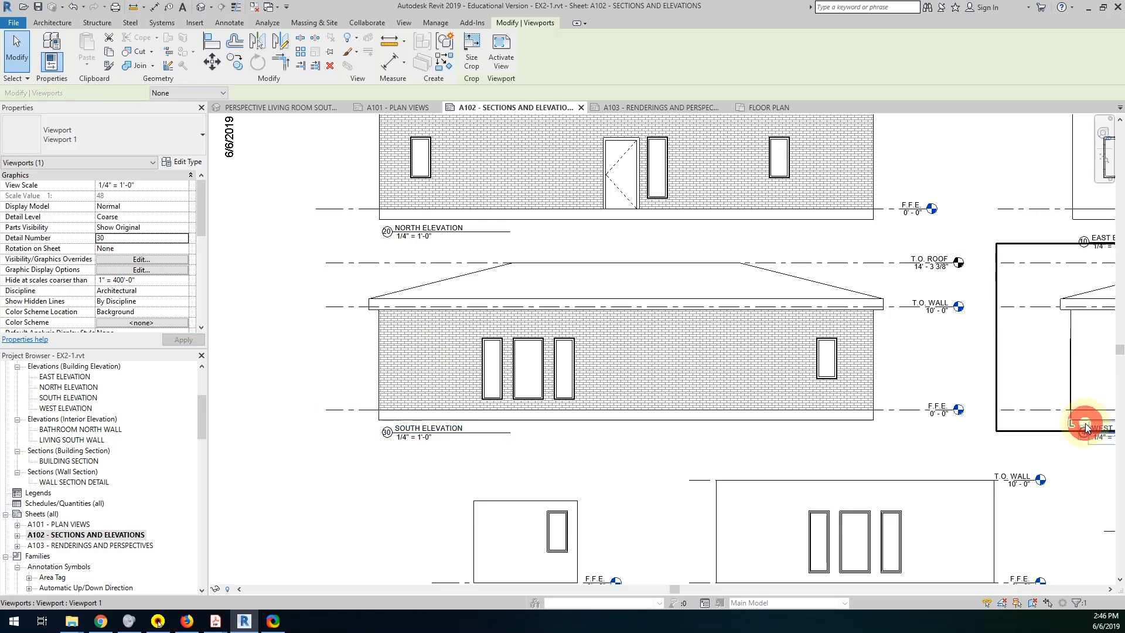
{"action": "left_click", "coordinate": [146, 237]}
{"action": "left_click", "coordinate": [146, 239]}
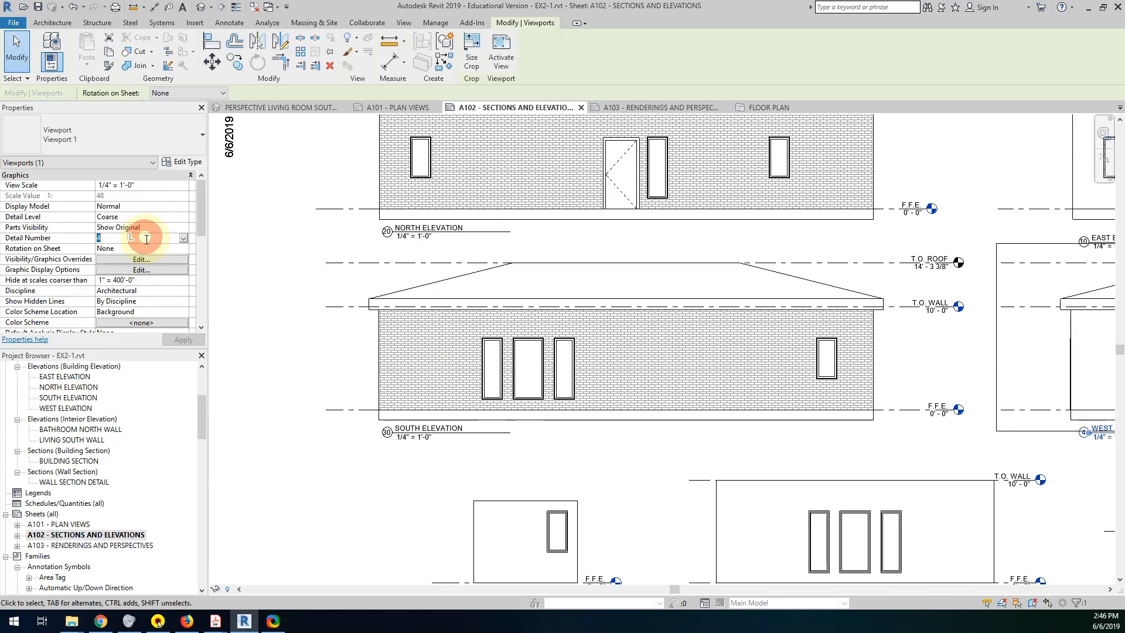
{"action": "type", "text": "0"}
Set the detail number of the Bathroom North Wall viewport to 50 and of the Living South Wall viewport to 60.
{"action": "middle_click_drag", "start_coordinate": [540, 458], "coordinate": [389, 220]}
{"action": "scroll", "coordinate": [421, 331], "scroll_direction": "down", "scroll_amount": 2}
{"action": "left_click", "coordinate": [414, 319]}
{"action": "left_click", "coordinate": [156, 237]}
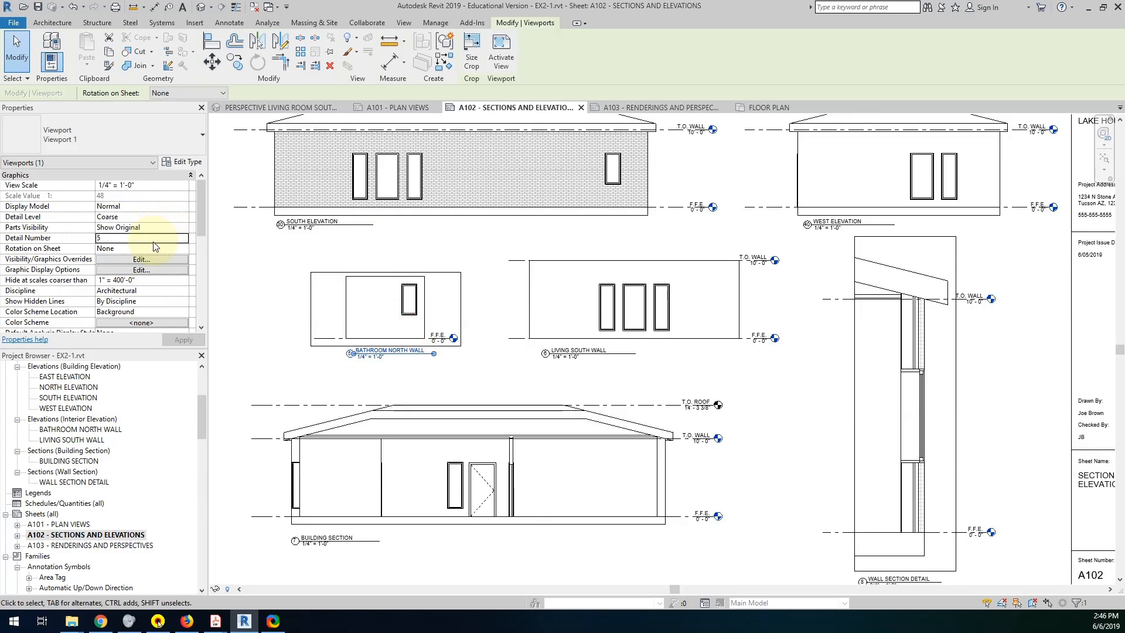
{"action": "type", "text": "5"}
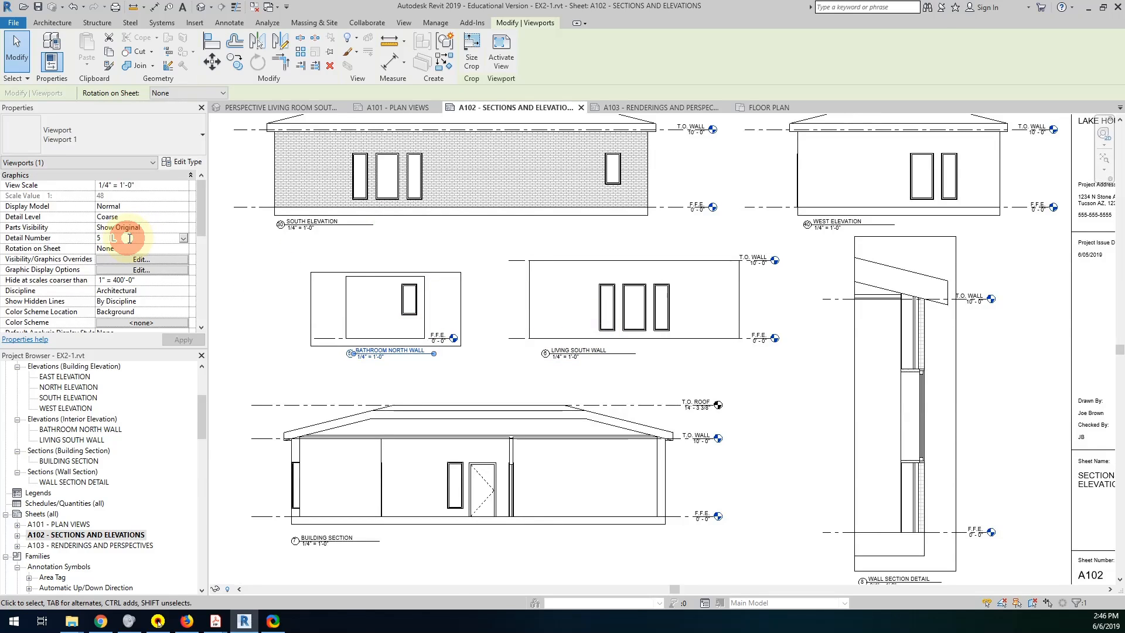
{"action": "type", "text": "50"}
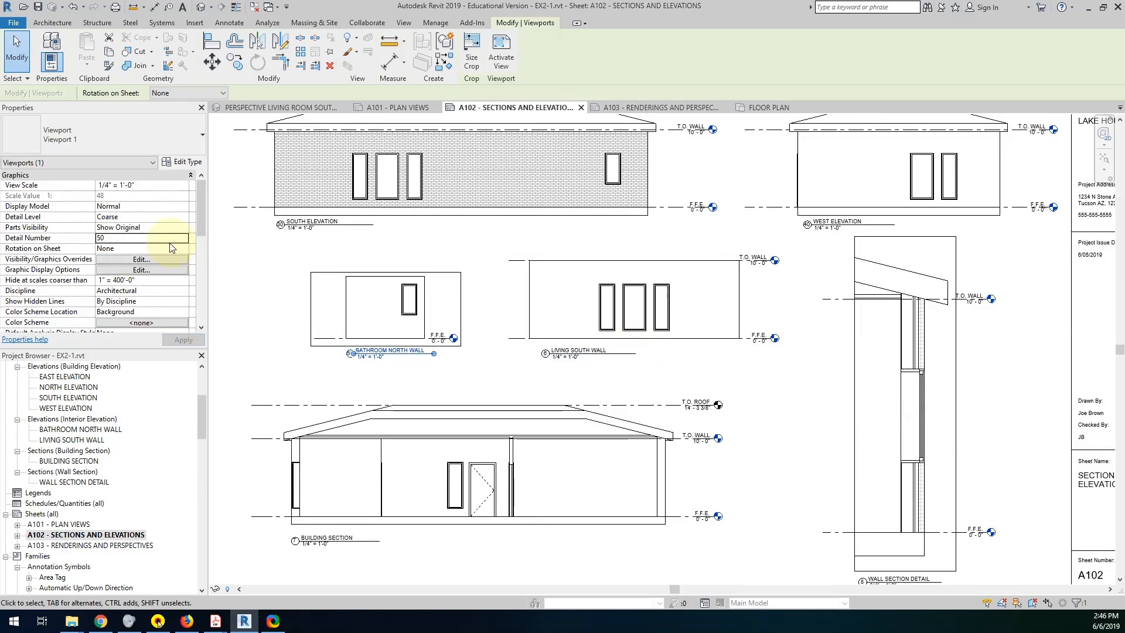
{"action": "left_click", "coordinate": [527, 302]}
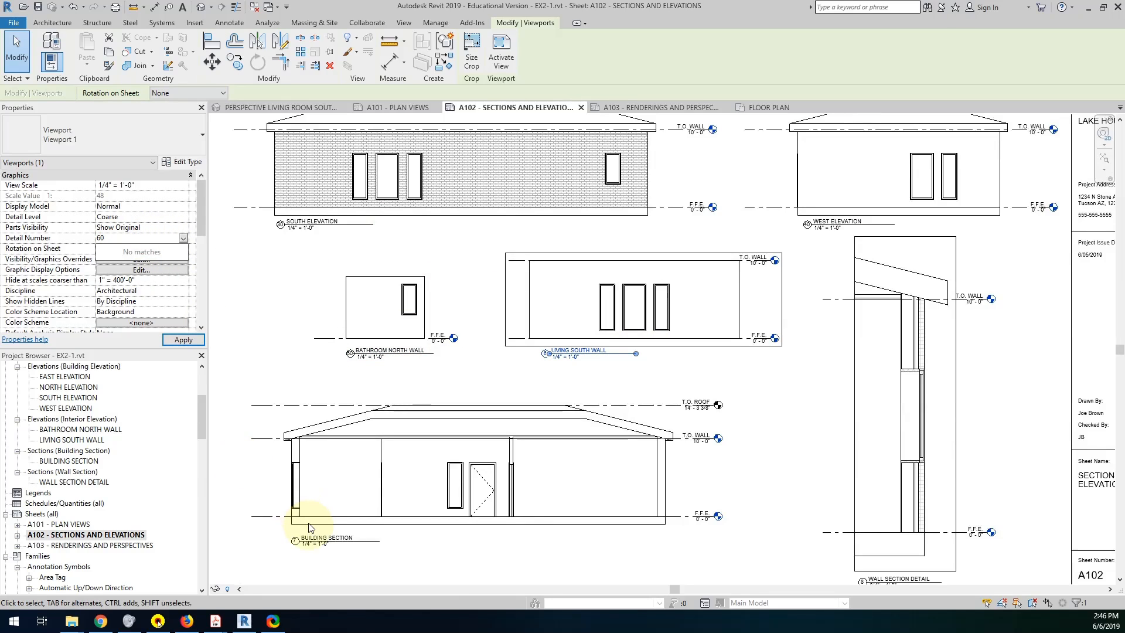
Set the detail number of the Building Section viewport to 70 and of the Wall Section Detail viewport to 1.
{"action": "left_click", "coordinate": [289, 464]}
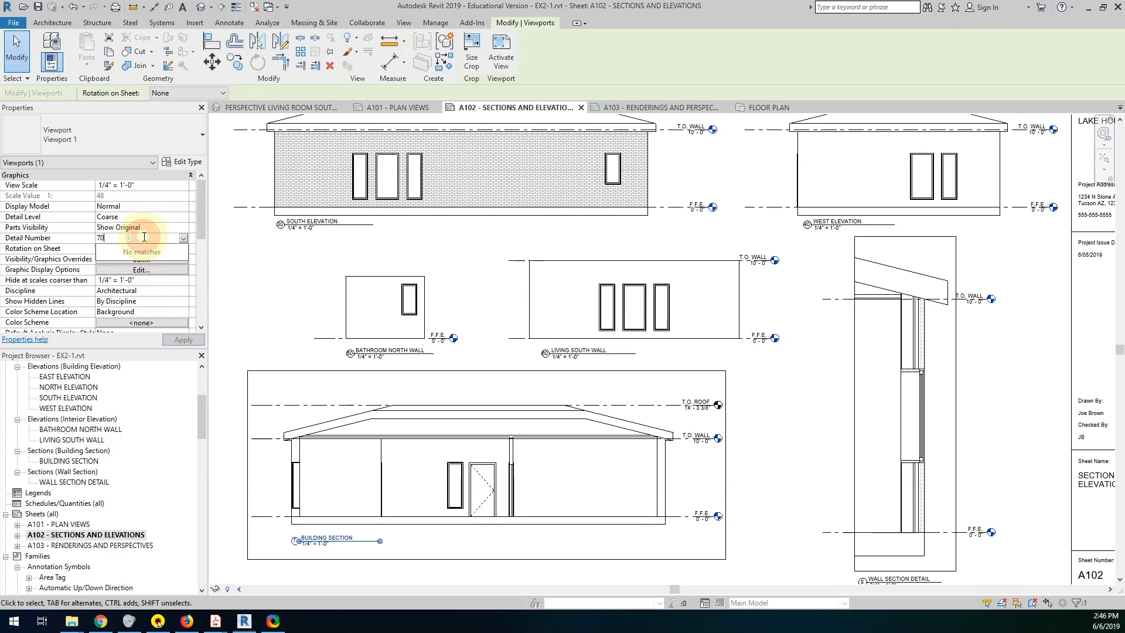
{"action": "left_click", "coordinate": [853, 427]}
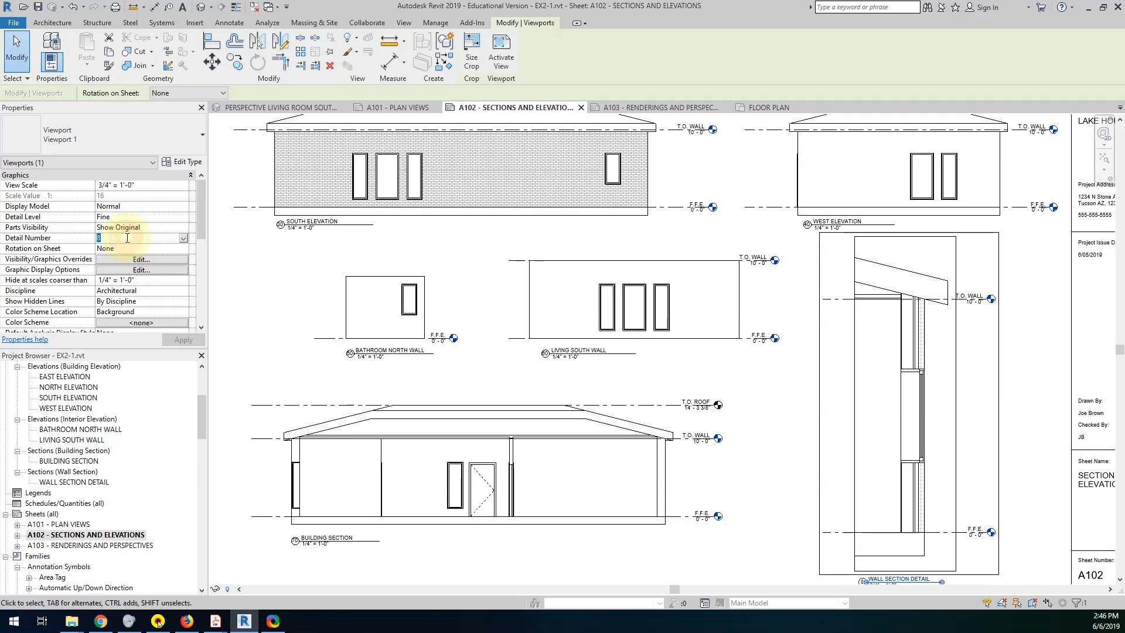
{"action": "type", "text": "1"}
Set the detail number of the Building Section viewport to 2 and of the Living South Wall viewport to 3.
{"action": "left_click", "coordinate": [353, 401]}
{"action": "left_click", "coordinate": [297, 375]}
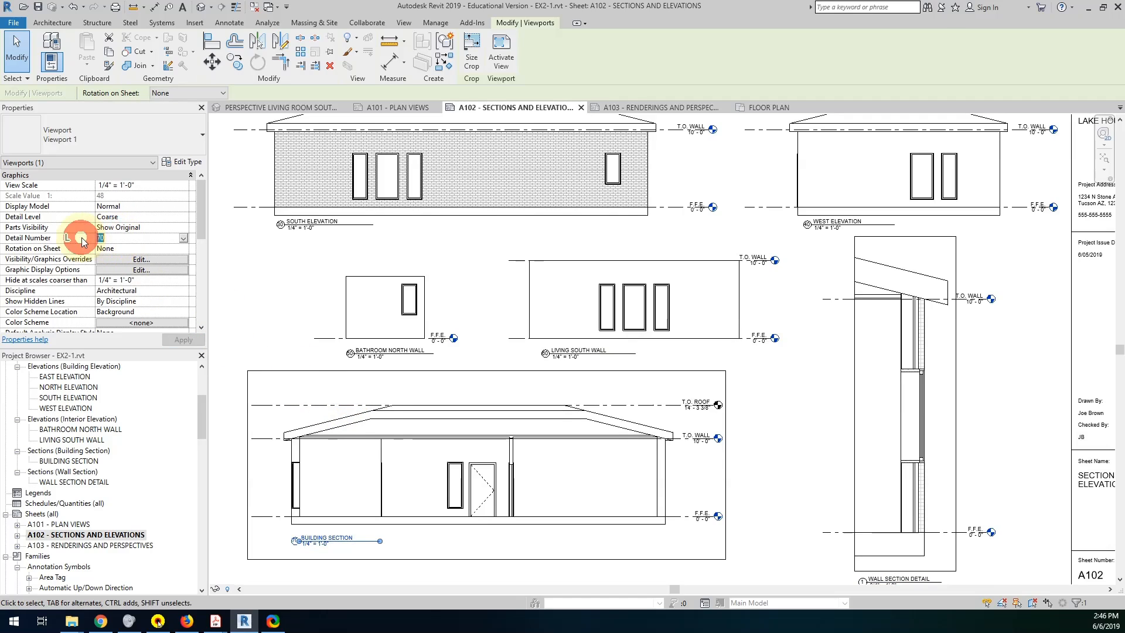
{"action": "type", "text": "2"}
{"action": "left_click", "coordinate": [563, 279]}
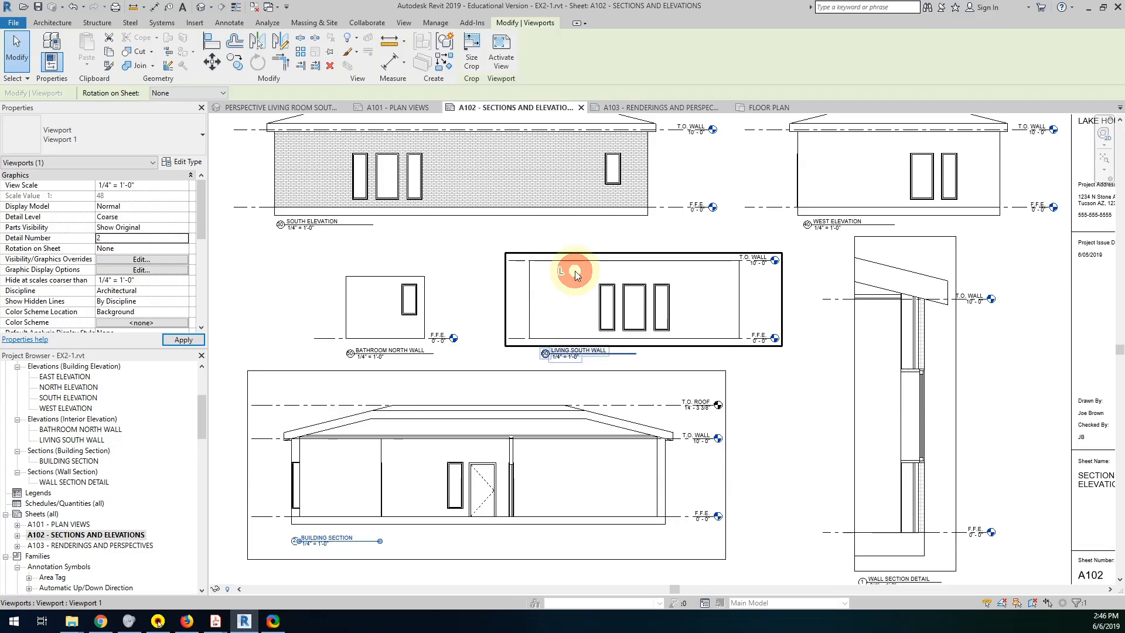
{"action": "left_click", "coordinate": [150, 241]}
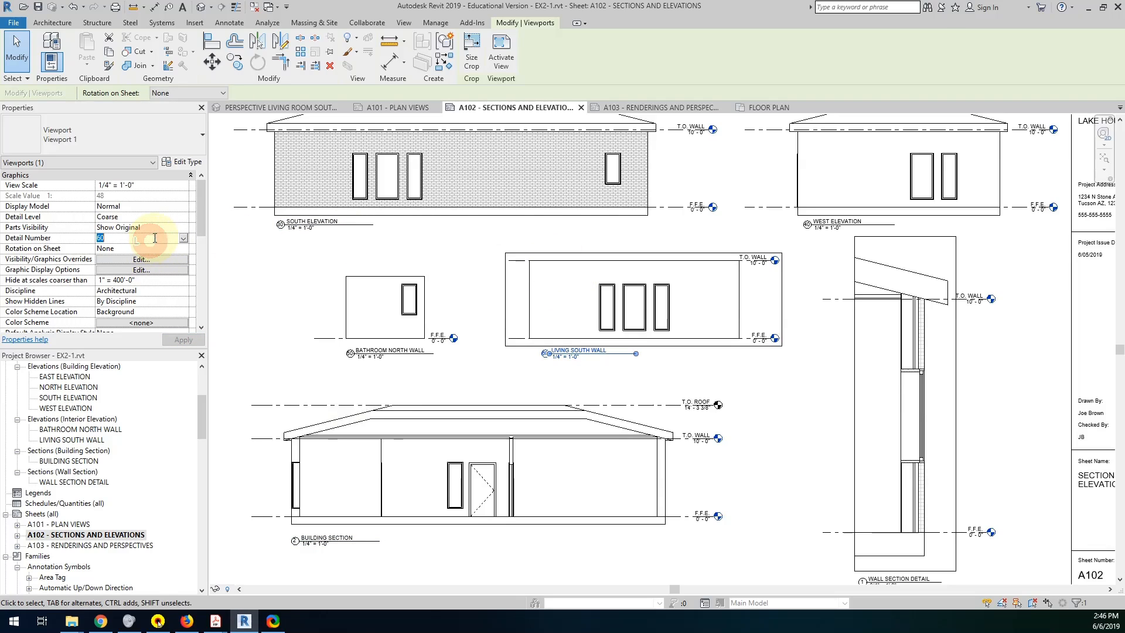
{"action": "type", "text": "3"}
Set the detail number of the Bathroom North Wall viewport to 4 and of the West Elevation viewport to 5.
{"action": "left_click", "coordinate": [364, 277]}
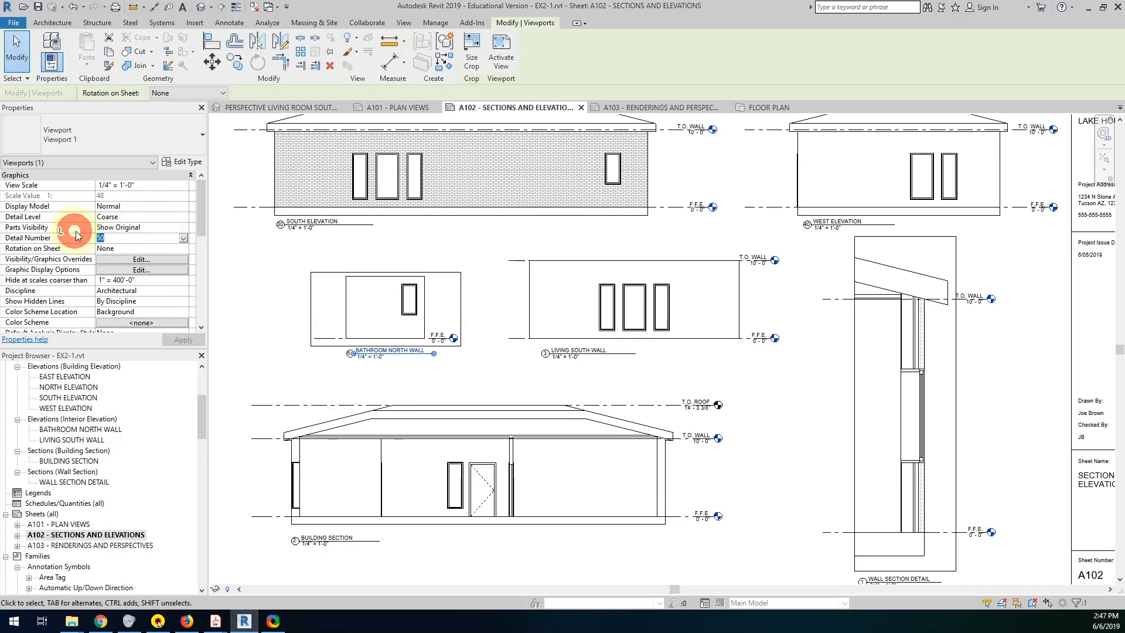
{"action": "type", "text": "4"}
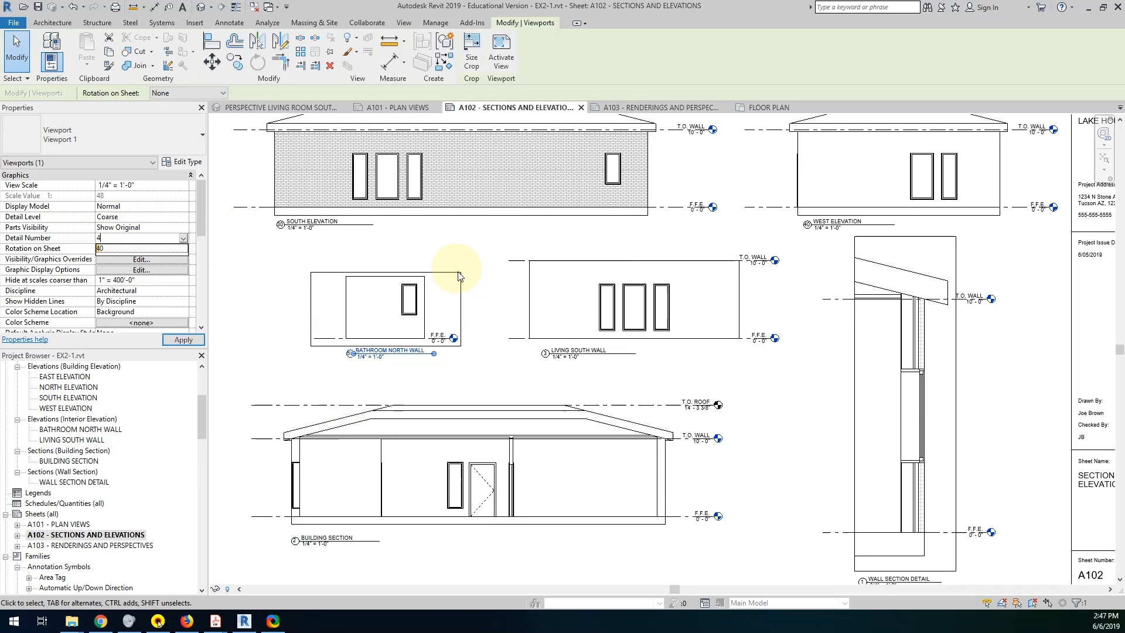
{"action": "left_click", "coordinate": [879, 209]}
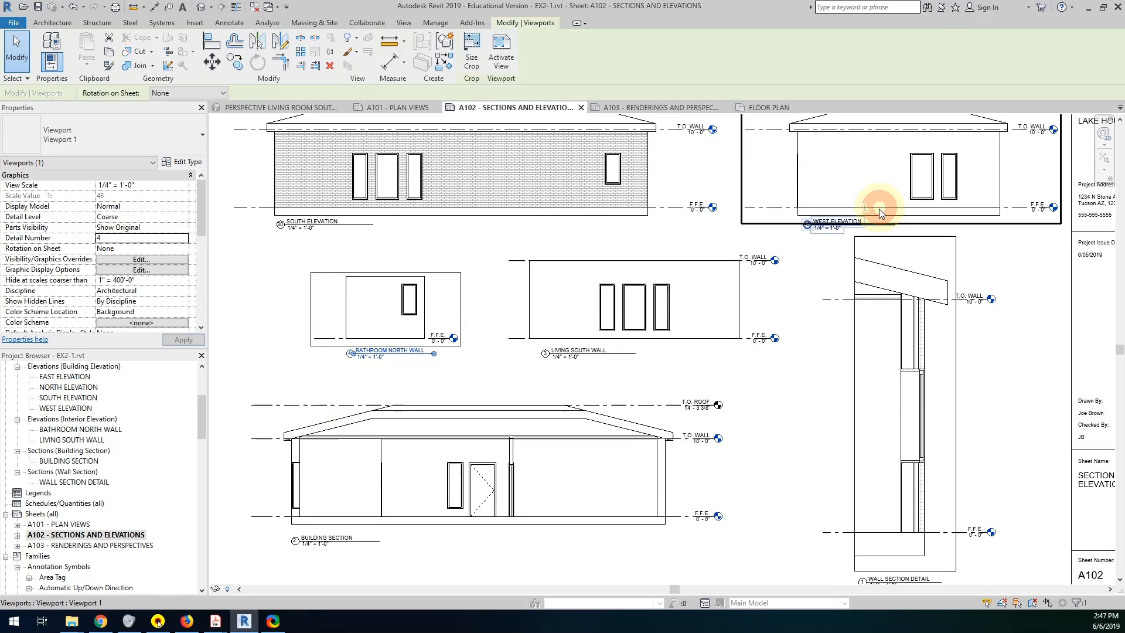
{"action": "double_click", "coordinate": [131, 237]}
{"action": "type", "text": "5"}
Set the detail number of the South Elevation viewport to 6.
{"action": "left_click", "coordinate": [375, 199]}
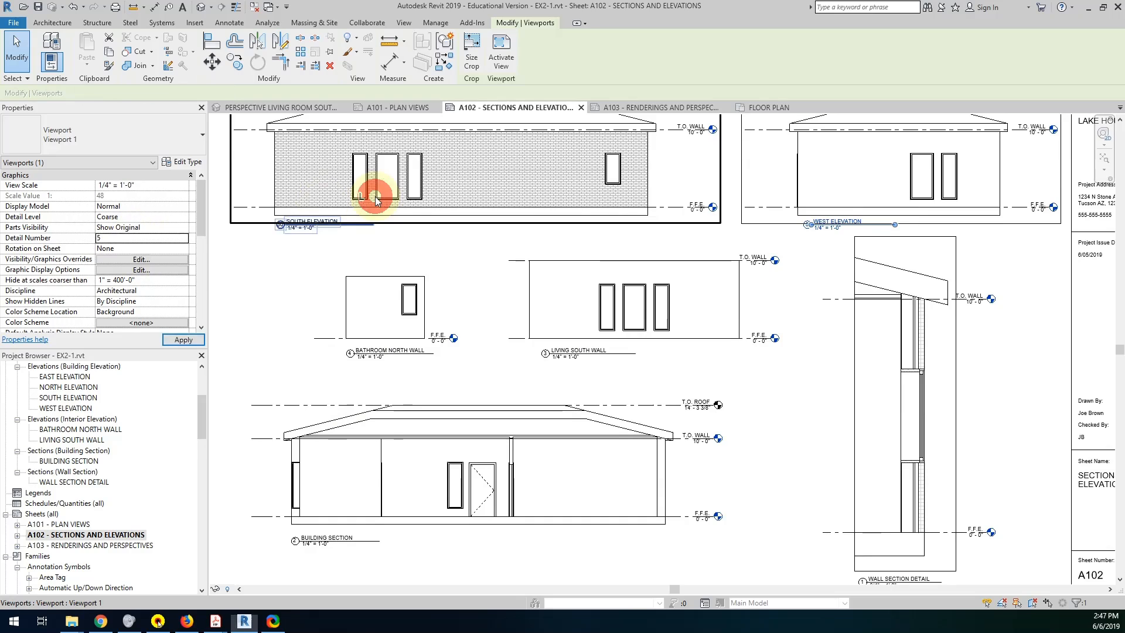
{"action": "left_click", "coordinate": [246, 201]}
{"action": "double_click", "coordinate": [124, 238]}
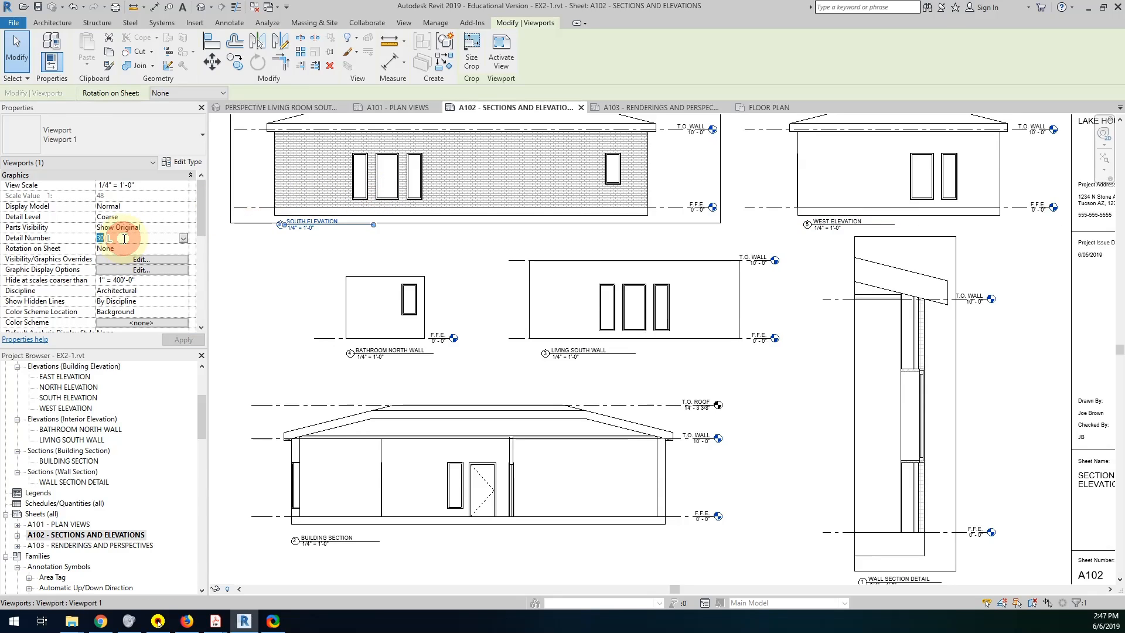
{"action": "type", "text": "6"}
Set the detail number of the East Elevation viewport to 7.
{"action": "middle_click_drag", "start_coordinate": [574, 198], "coordinate": [557, 414]}
{"action": "left_click", "coordinate": [818, 259]}
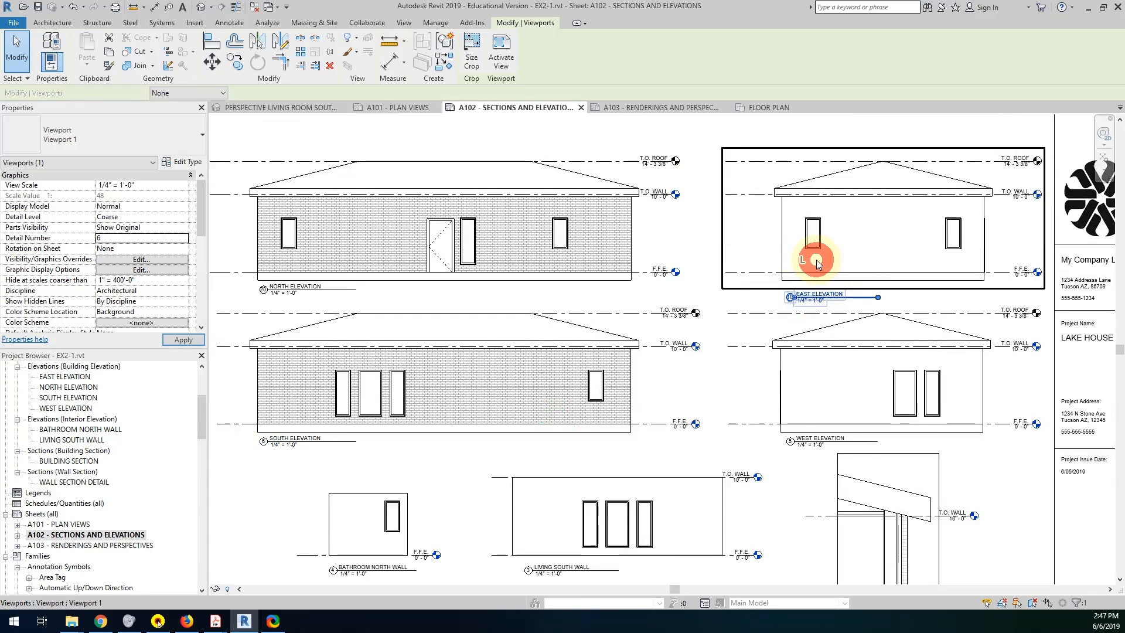
{"action": "double_click", "coordinate": [142, 239]}
{"action": "type", "text": "7"}
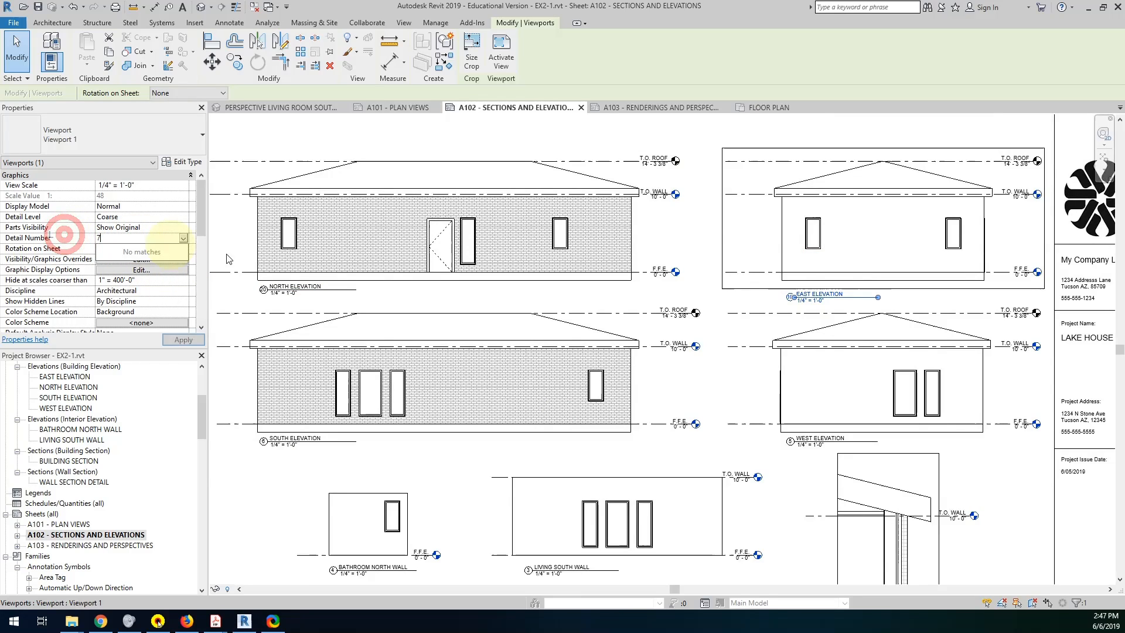
{"action": "left_click", "coordinate": [313, 258]}
{"action": "left_click", "coordinate": [120, 237]}
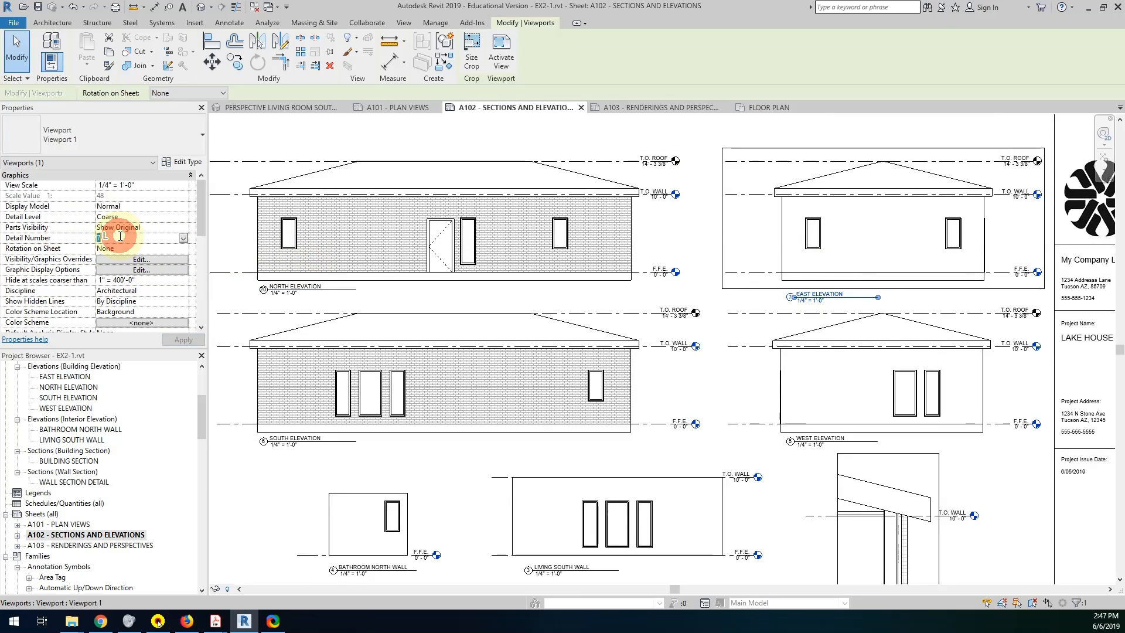
{"action": "left_click", "coordinate": [123, 237]}
{"action": "left_click_drag", "start_coordinate": [123, 237], "coordinate": [96, 237]}
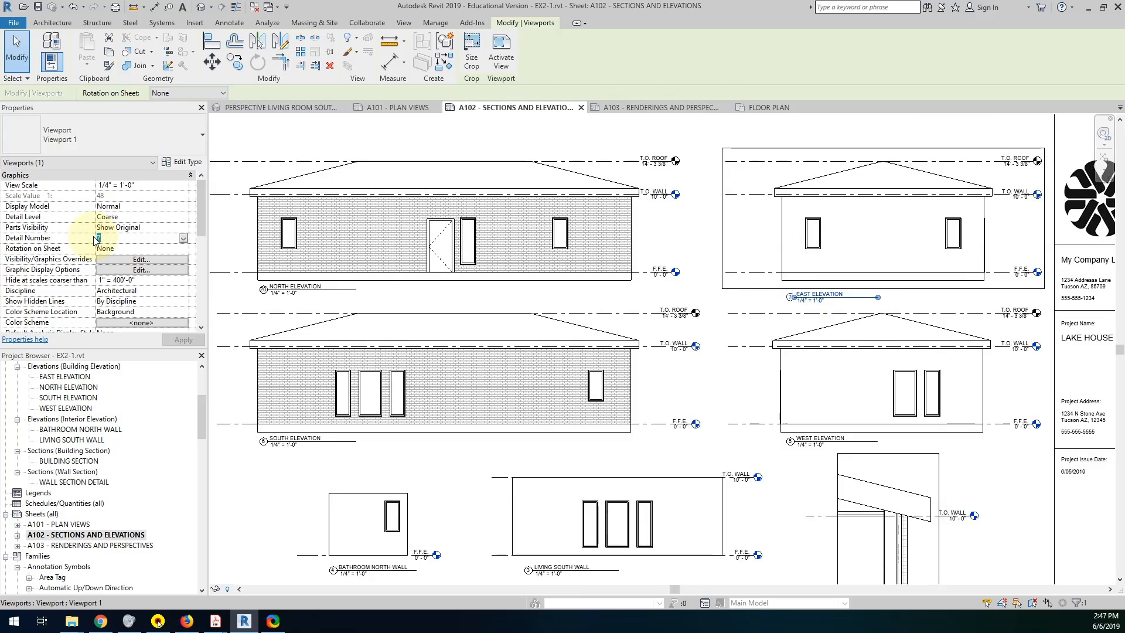
Set the detail number of the North Elevation viewport to 8.
{"action": "left_click", "coordinate": [281, 225]}
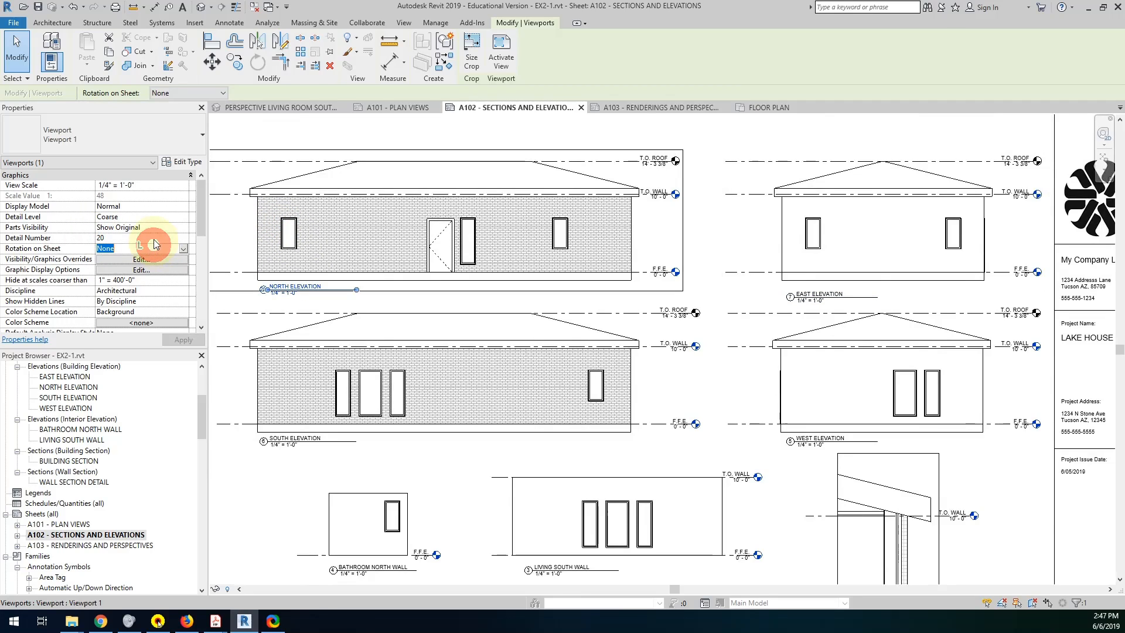
{"action": "double_click", "coordinate": [151, 238]}
{"action": "type", "text": "8"}
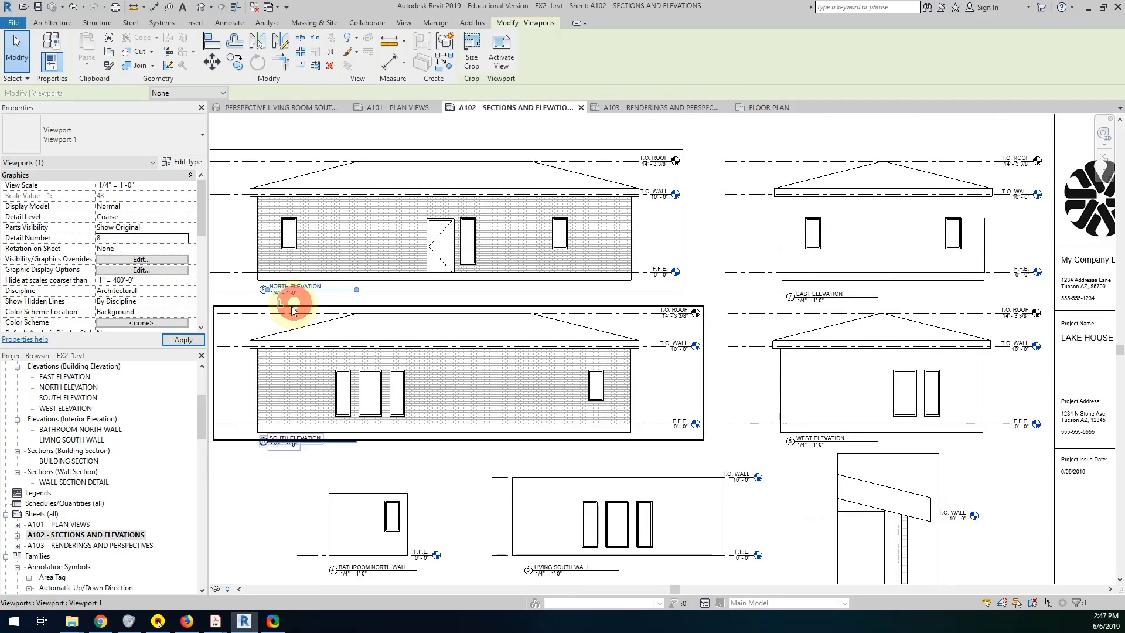
{"action": "scroll", "coordinate": [586, 446], "scroll_direction": "down", "scroll_amount": 3}
{"action": "mouse_move", "coordinate": [679, 397]}
{"action": "middle_mouse_down"}
{"action": "mouse_move", "coordinate": [668, 341]}
{"action": "mouse_move", "coordinate": [736, 314]}
{"action": "mouse_move", "coordinate": [753, 339]}
{"action": "middle_mouse_up"}
Open sheet A103 - RENDERINGS AND PERSPECTIVES.
{"action": "left_click", "coordinate": [113, 546]}
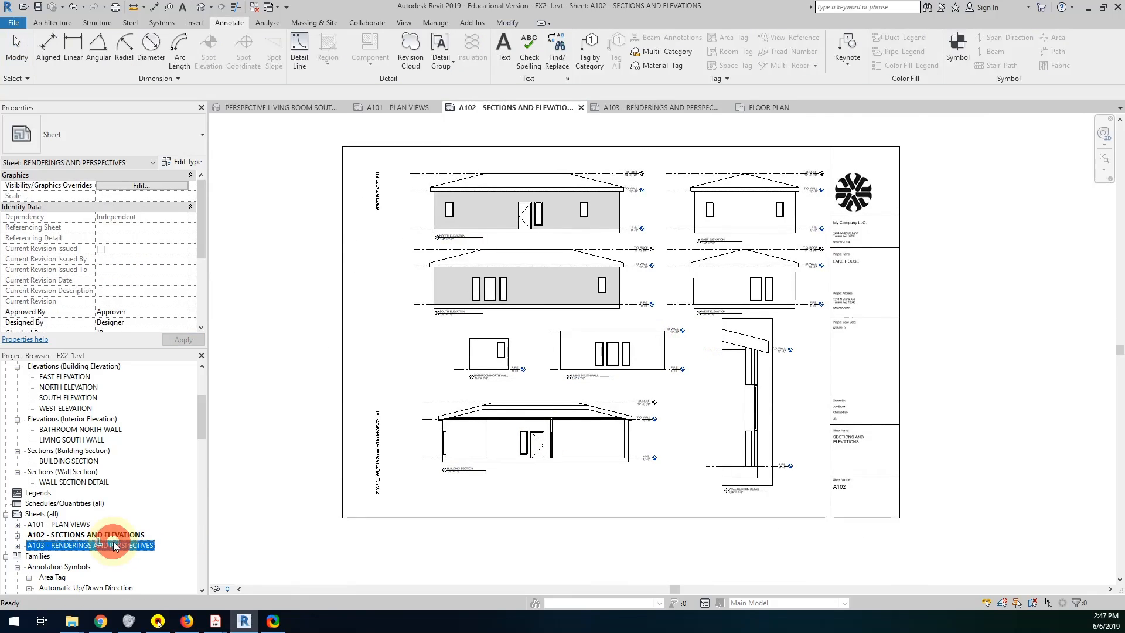
{"action": "double_click", "coordinate": [113, 545]}
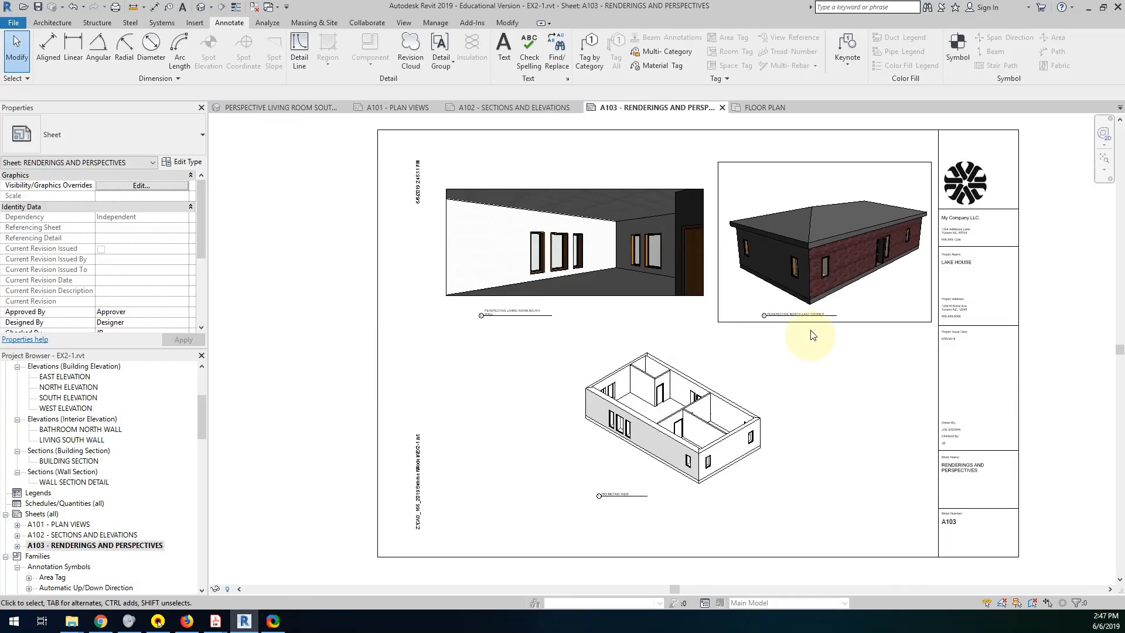
{"action": "scroll", "coordinate": [741, 324], "scroll_direction": "up", "scroll_amount": 2}
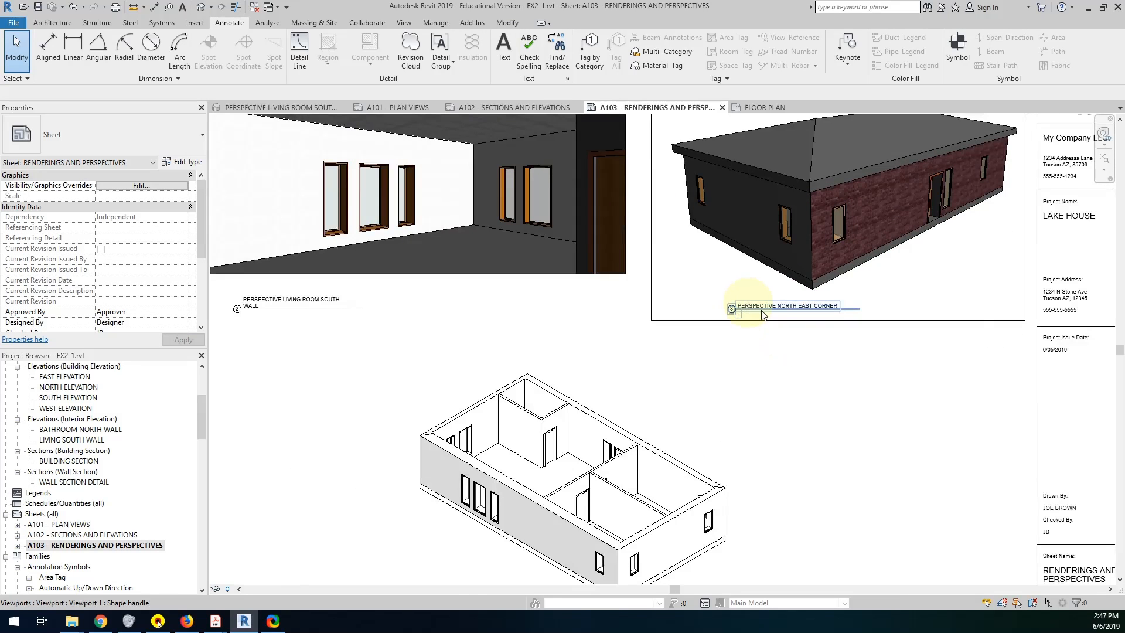
Review the title choices in the type properties of the Perspective North East Corner viewport and cancel without changing them.
{"action": "left_click", "coordinate": [661, 324]}
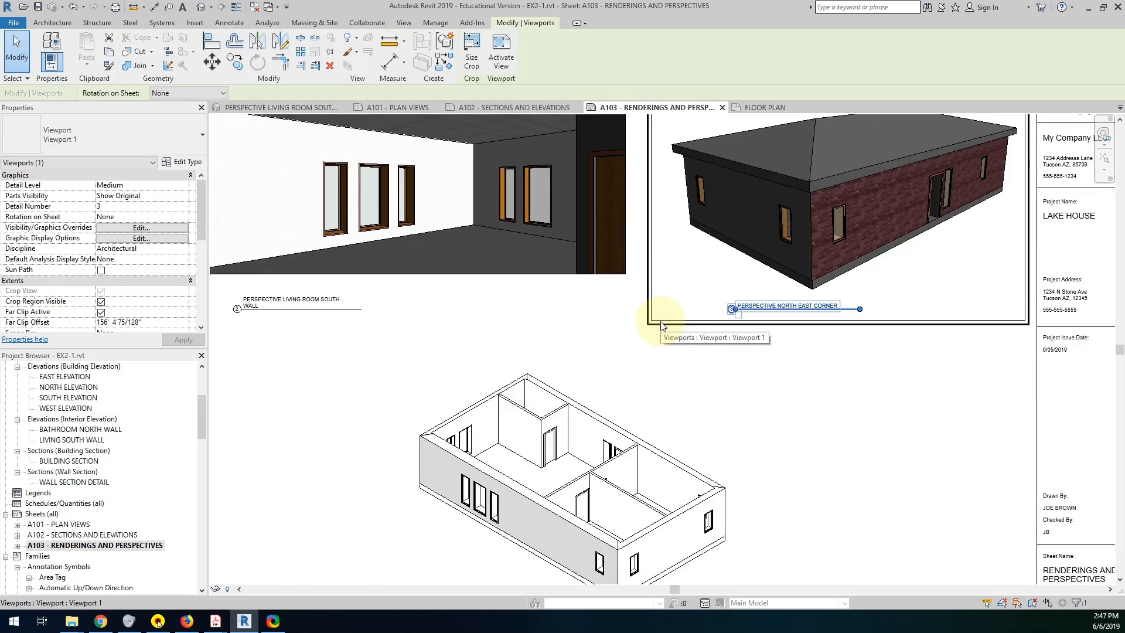
{"action": "left_click", "coordinate": [333, 167]}
{"action": "left_click", "coordinate": [179, 163]}
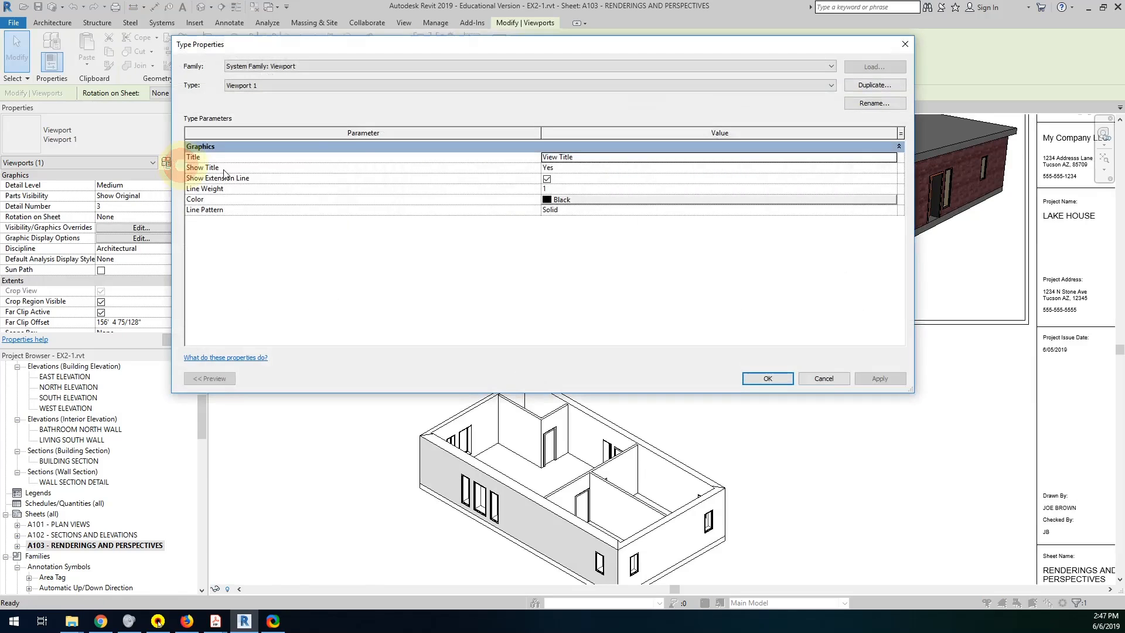
{"action": "left_click", "coordinate": [685, 156]}
{"action": "left_click", "coordinate": [891, 157]}
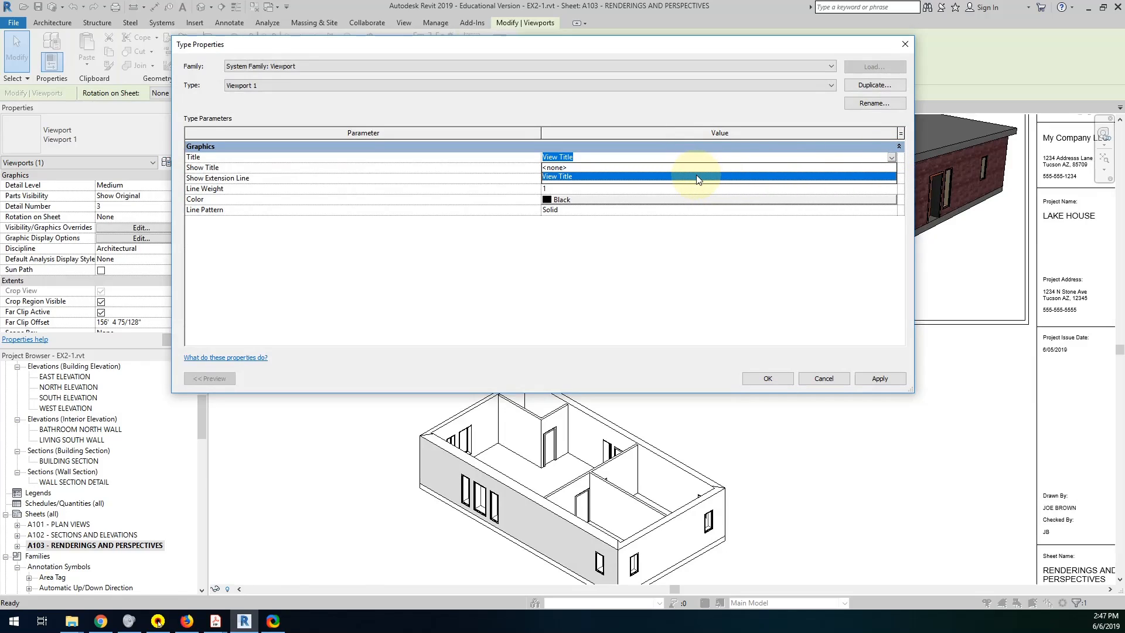
{"action": "left_click", "coordinate": [837, 382]}
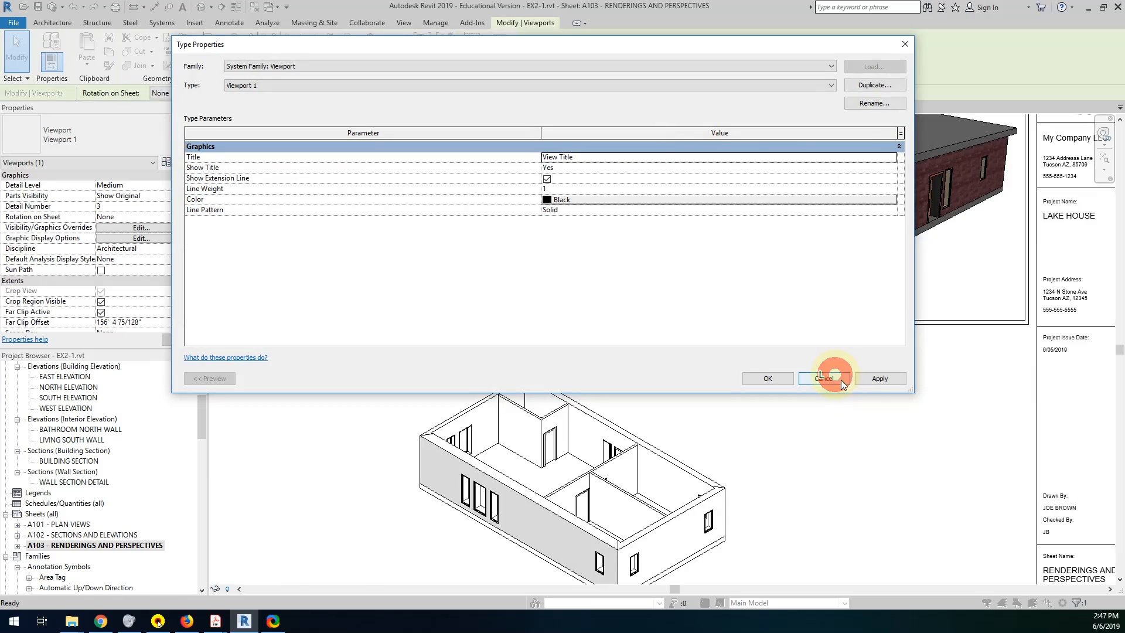
{"action": "left_click", "coordinate": [861, 376]}
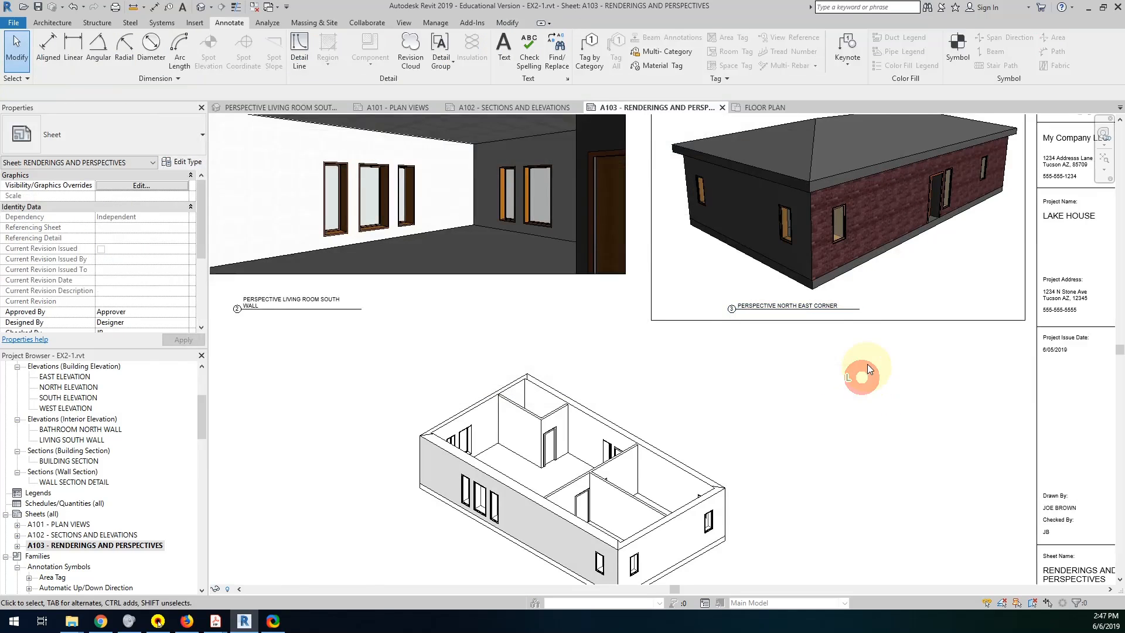
Activate the Perspective North East Corner view on the sheet.
{"action": "scroll", "coordinate": [871, 317], "scroll_direction": "up", "scroll_amount": 3}
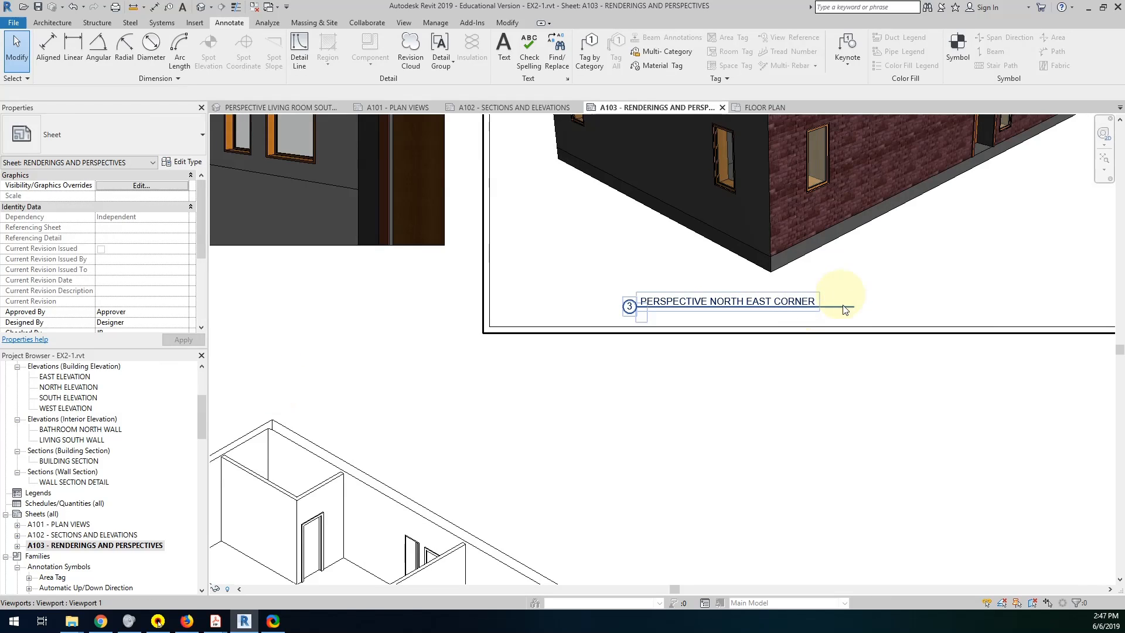
{"action": "left_click", "coordinate": [845, 309]}
{"action": "double_click", "coordinate": [844, 308]}
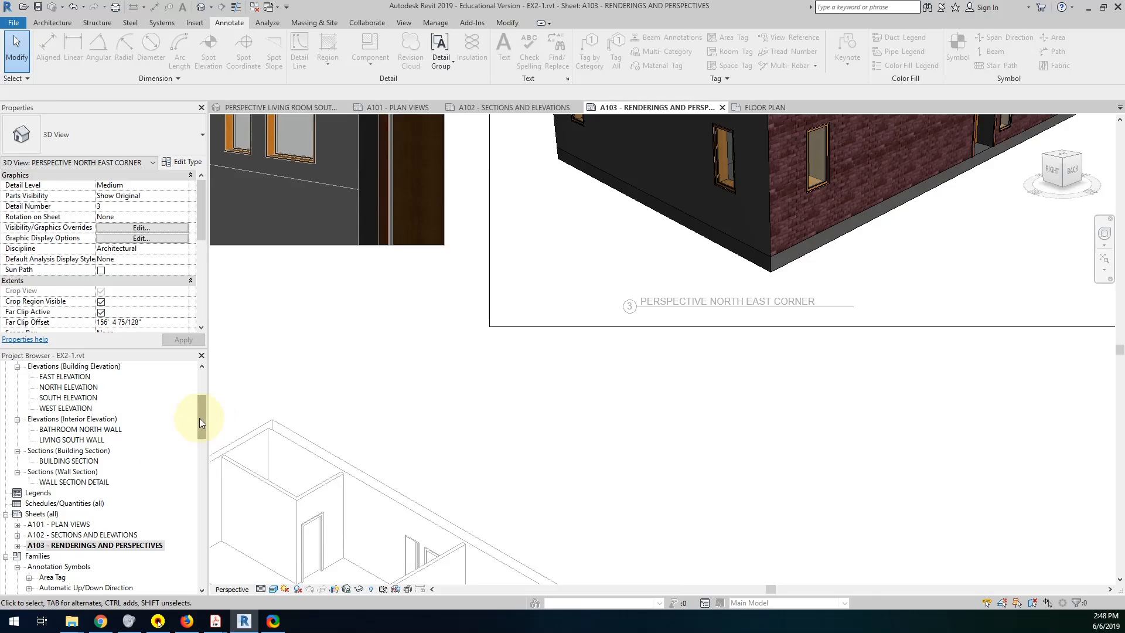
Find the View Title family among the project's annotation symbols and open it for editing.
{"action": "mouse_move", "coordinate": [199, 417]}
{"action": "left_mouse_down"}
{"action": "mouse_move", "coordinate": [176, 544]}
{"action": "mouse_move", "coordinate": [181, 420]}
{"action": "left_mouse_up"}
{"action": "left_click", "coordinate": [35, 501]}
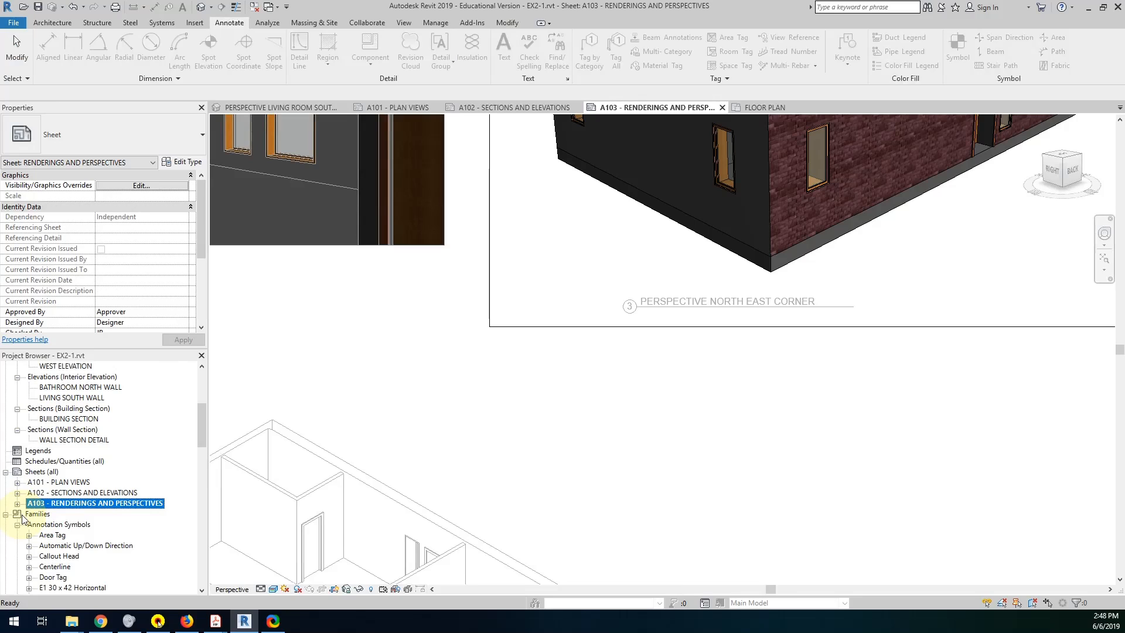
{"action": "scroll", "coordinate": [50, 538], "scroll_direction": "down", "scroll_amount": 5}
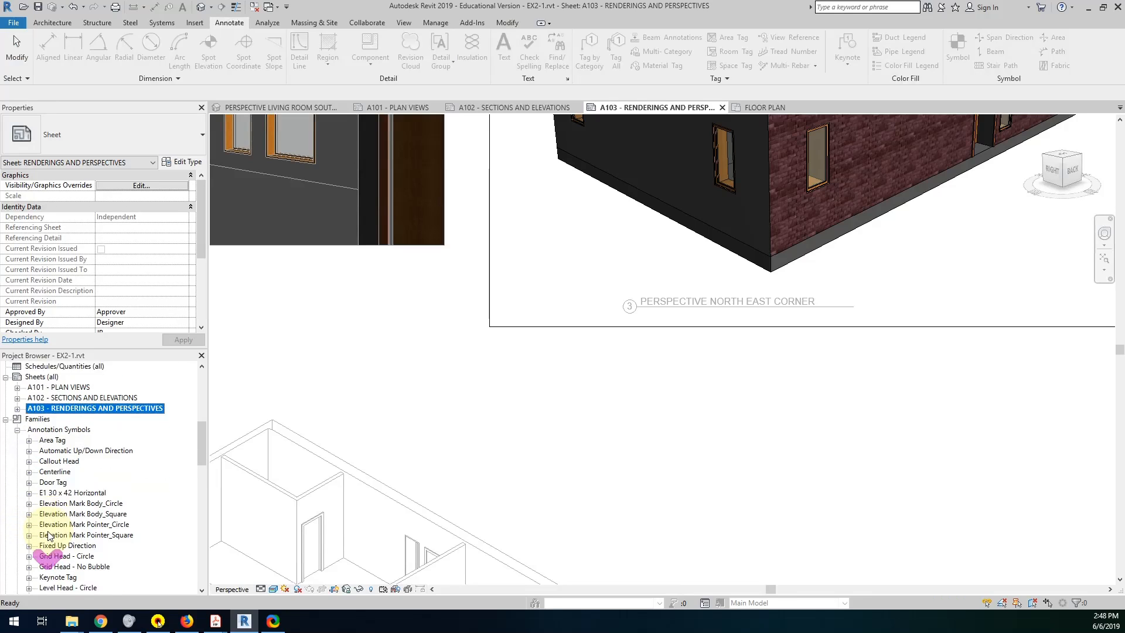
{"action": "scroll", "coordinate": [13, 467], "scroll_direction": "up", "scroll_amount": 2}
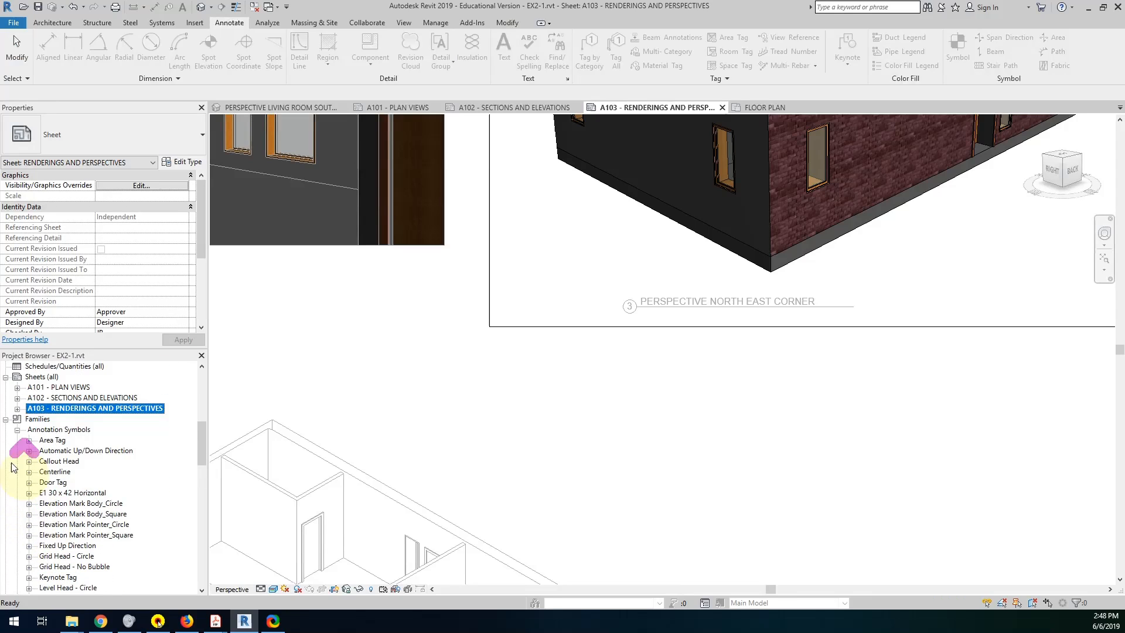
{"action": "left_click", "coordinate": [17, 429]}
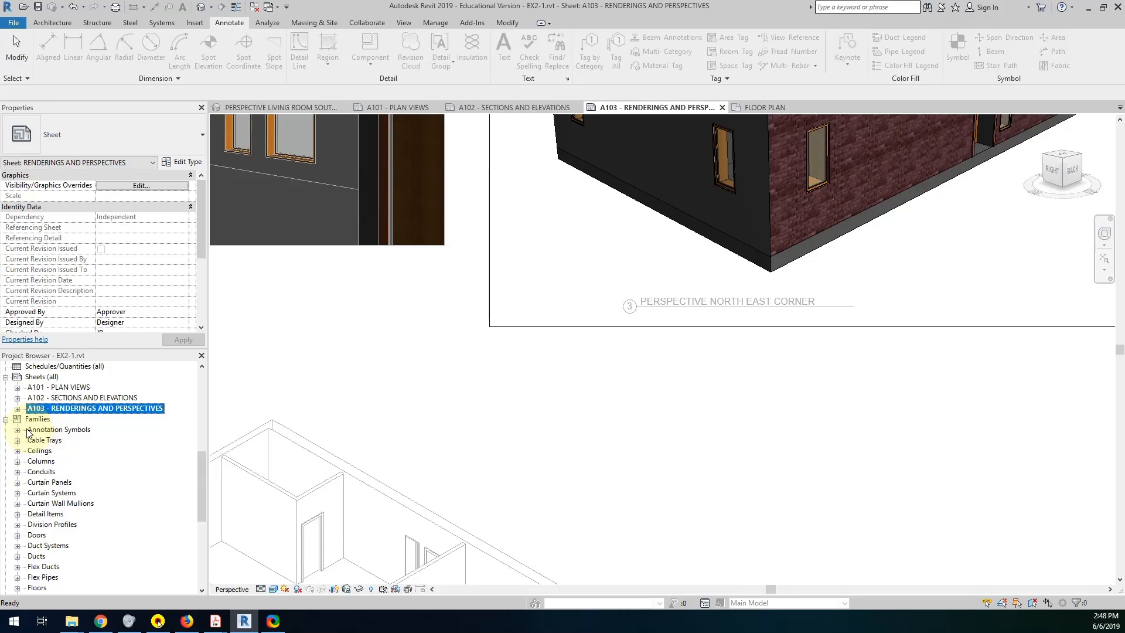
{"action": "left_click", "coordinate": [17, 431]}
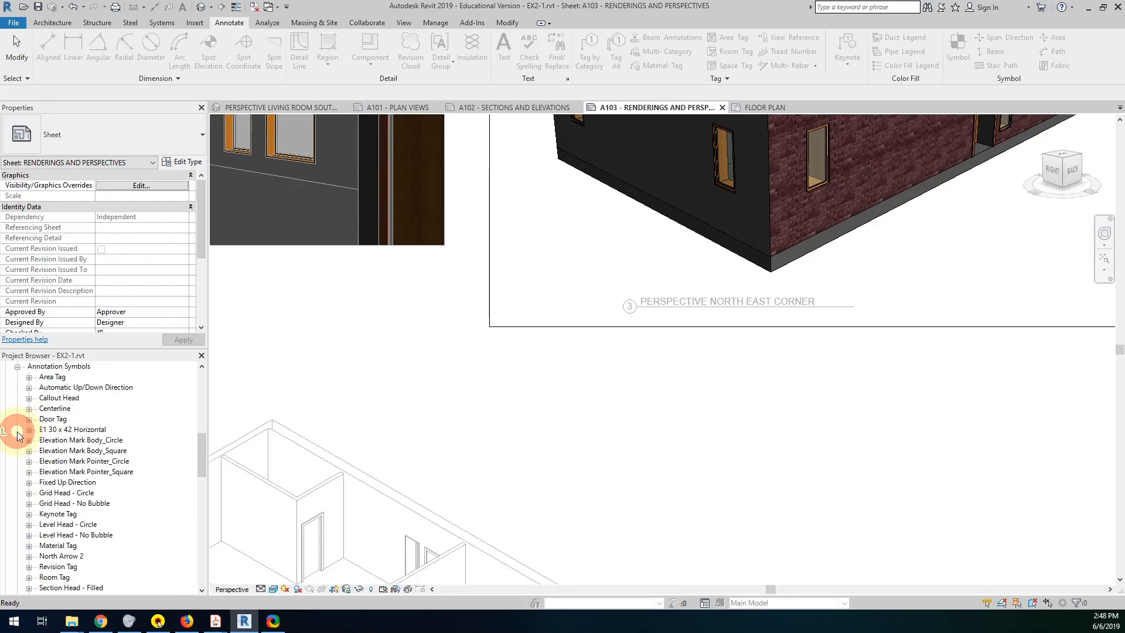
{"action": "scroll", "coordinate": [55, 516], "scroll_direction": "down", "scroll_amount": 7}
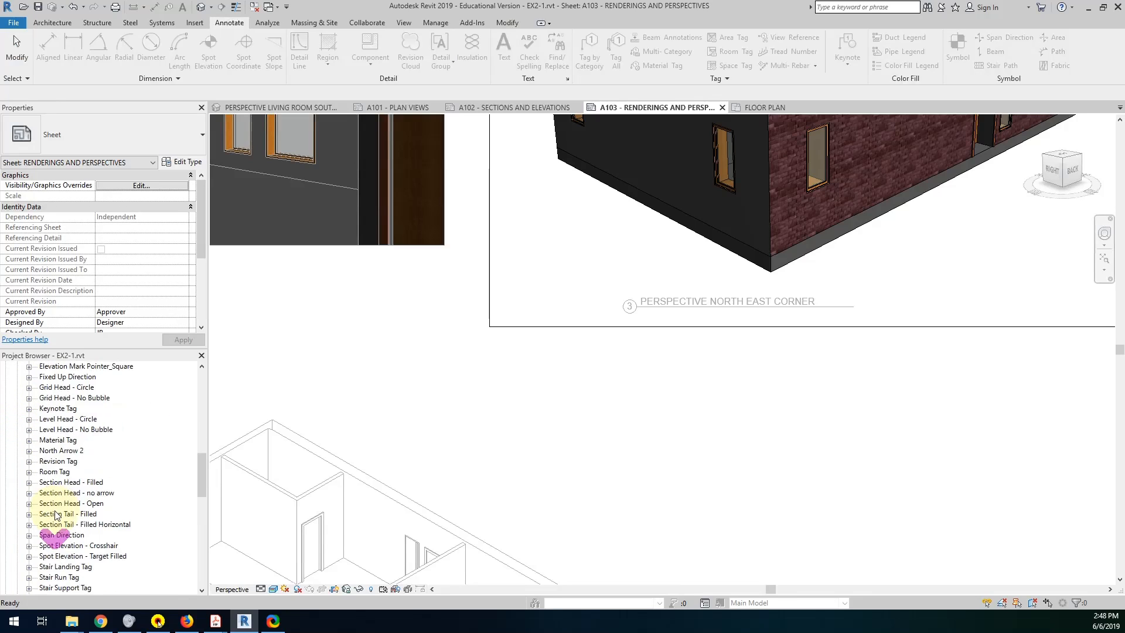
{"action": "double_click", "coordinate": [55, 514]}
{"action": "scroll", "coordinate": [59, 509], "scroll_direction": "down", "scroll_amount": 1}
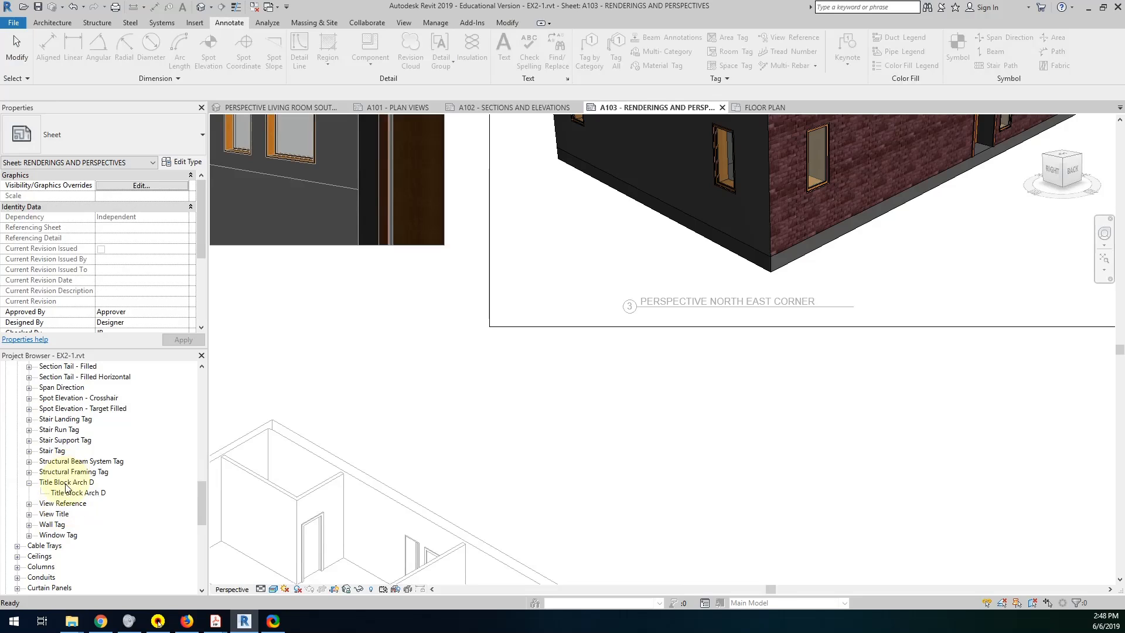
{"action": "left_click", "coordinate": [53, 515]}
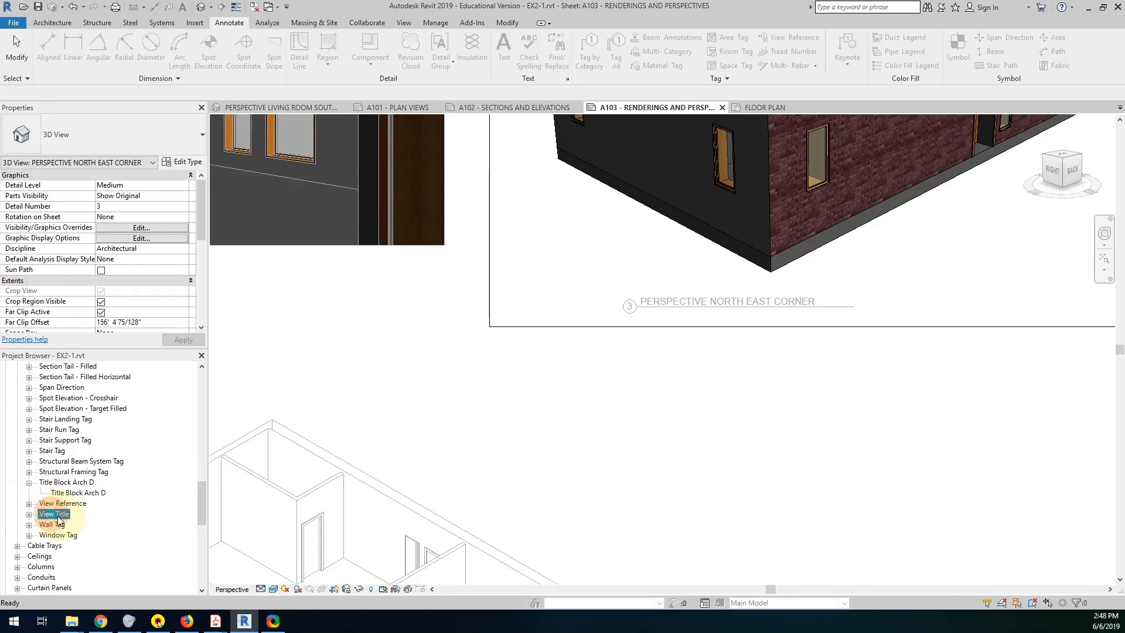
{"action": "right_click", "coordinate": [59, 518]}
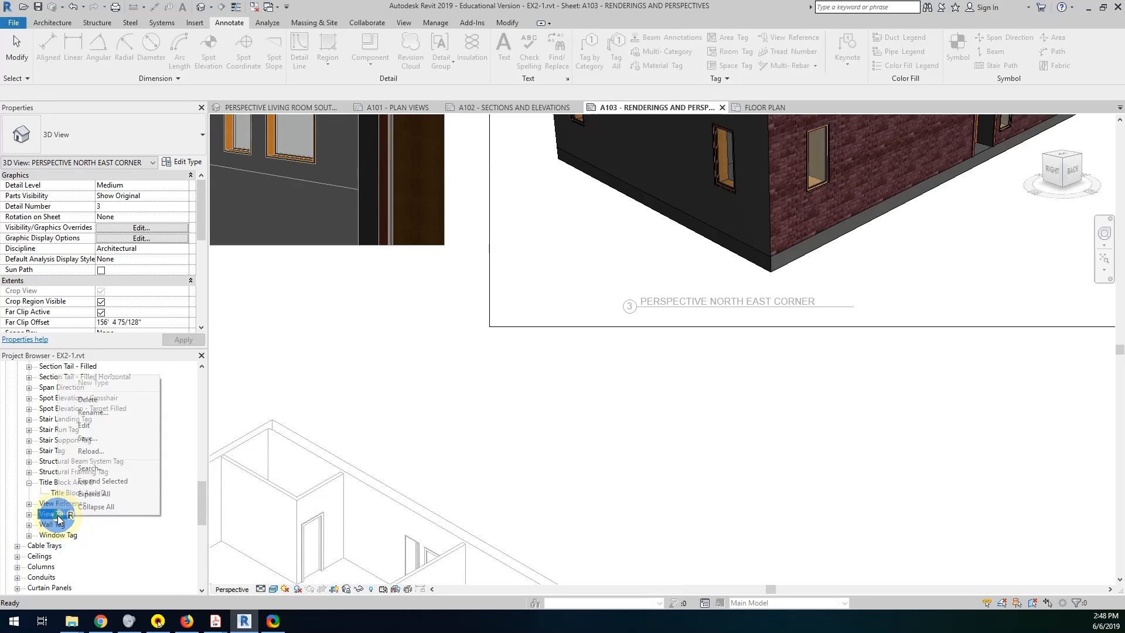
{"action": "left_click", "coordinate": [88, 425]}
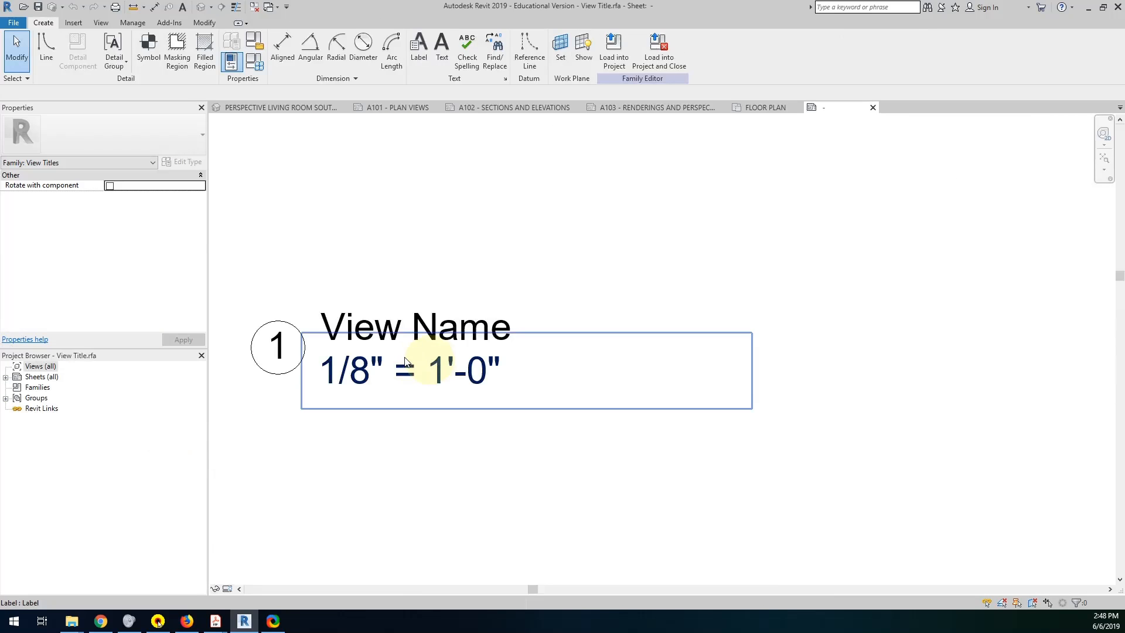
{"action": "middle_click_drag", "start_coordinate": [382, 326], "coordinate": [520, 333]}
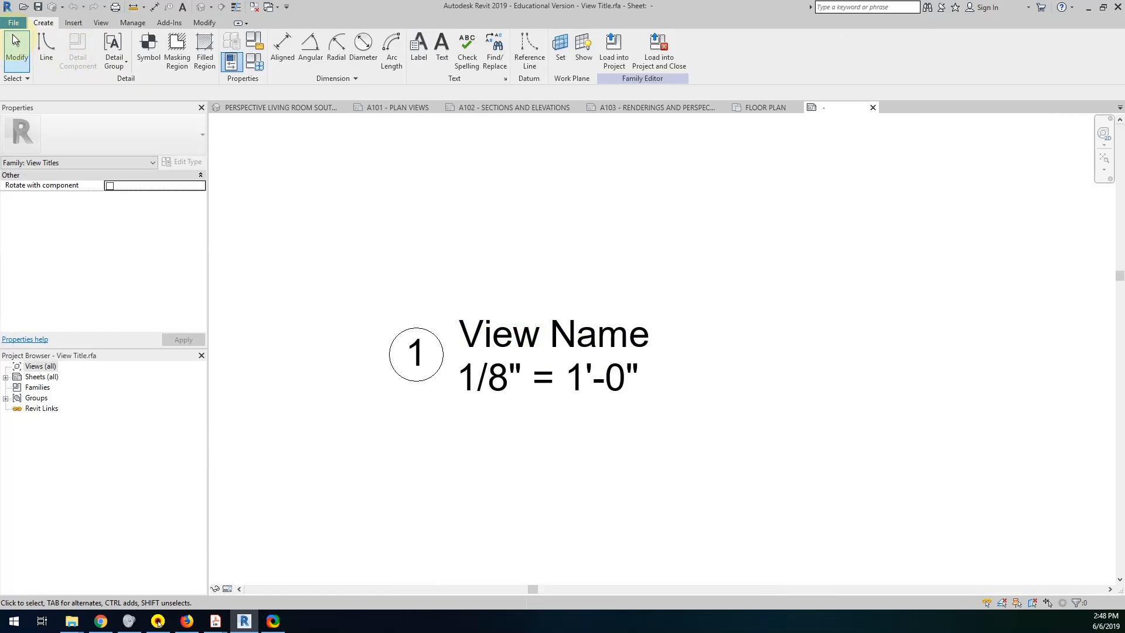
Save the family as View Title No Number.rfa in the Families folder of CAD_166_2019 Summer on the Z: drive, replacing the existing file.
{"action": "left_click", "coordinate": [14, 23]}
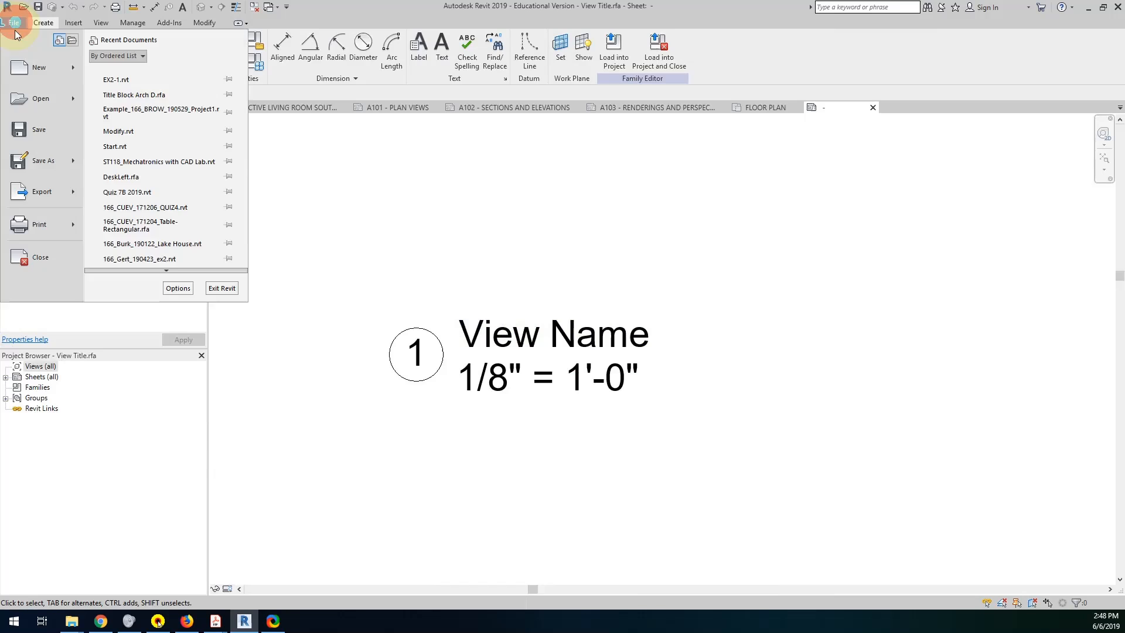
{"action": "left_click", "coordinate": [40, 166]}
{"action": "left_click", "coordinate": [129, 116]}
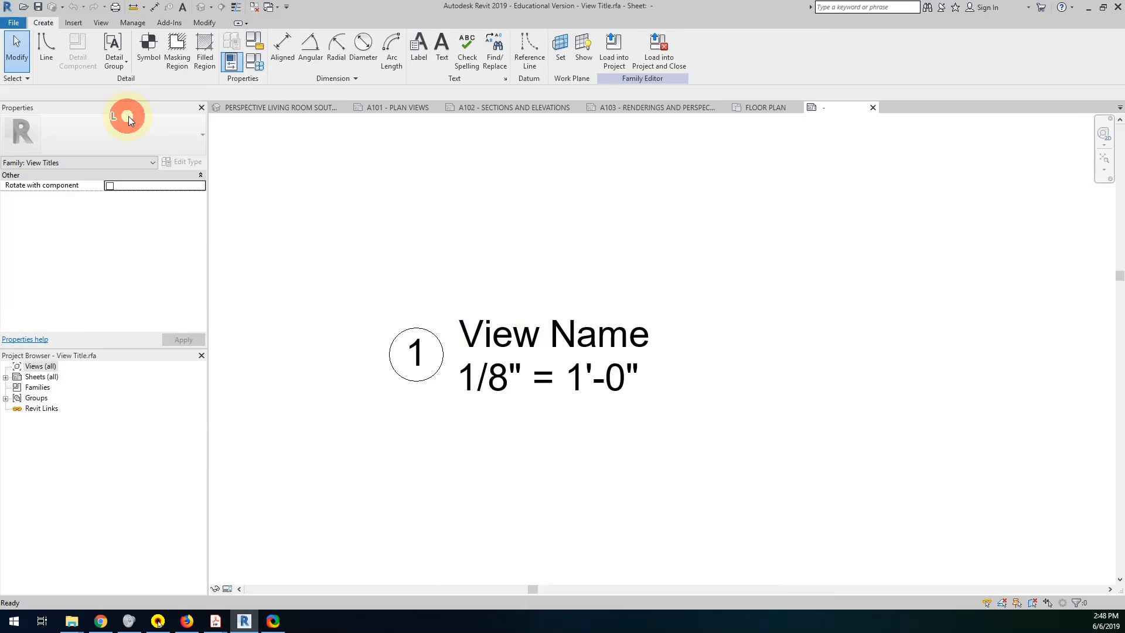
{"action": "left_click", "coordinate": [796, 303]}
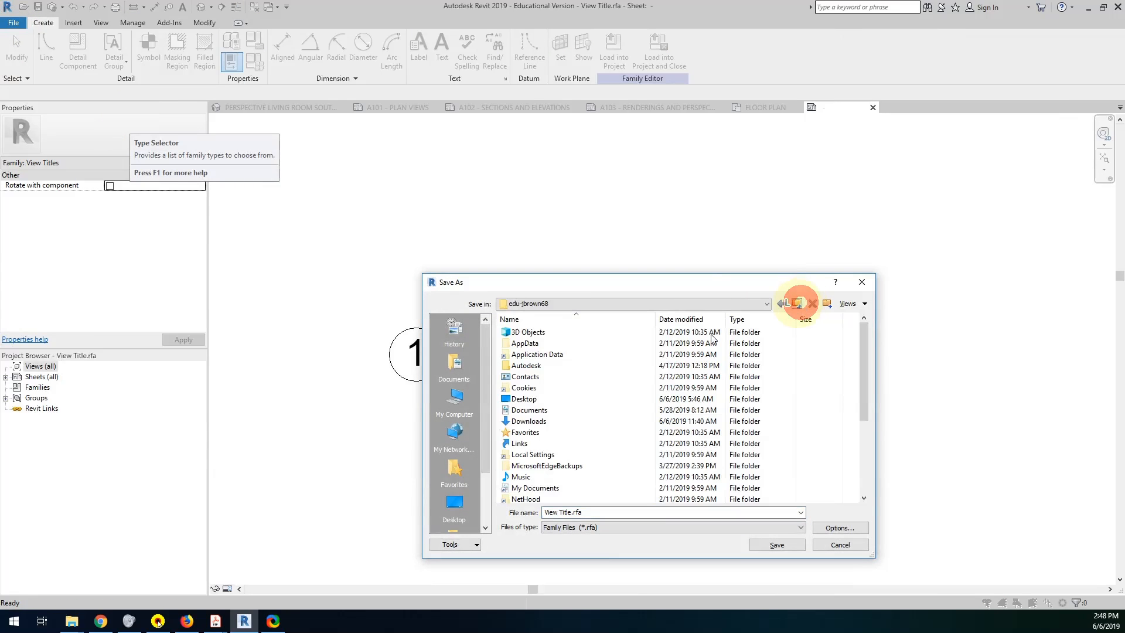
{"action": "left_click", "coordinate": [573, 304]}
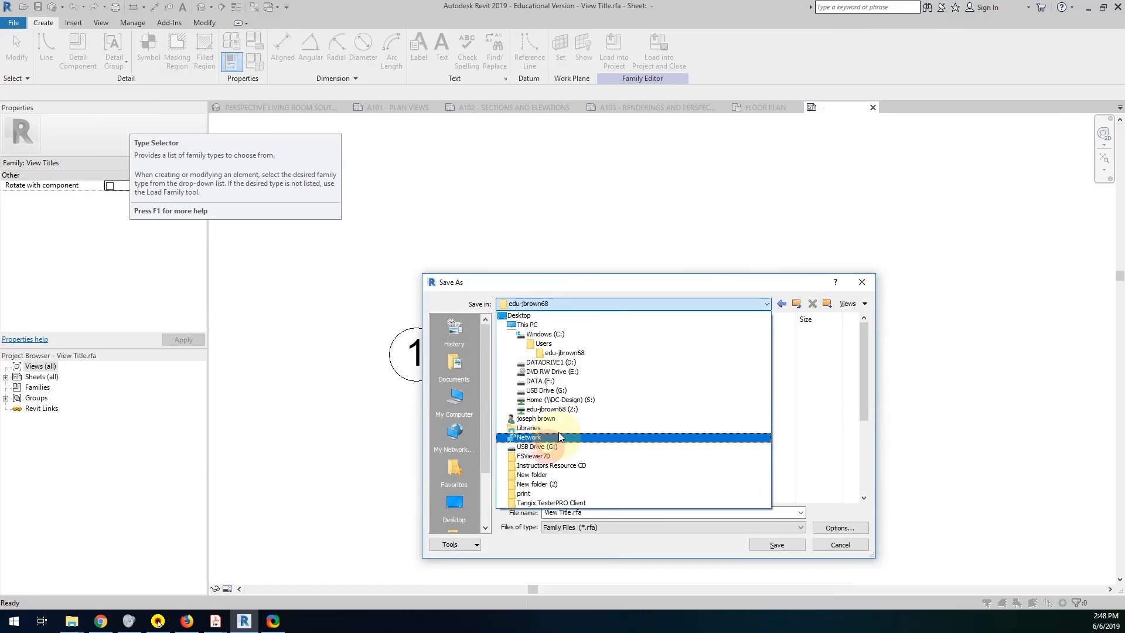
{"action": "left_click", "coordinate": [563, 410]}
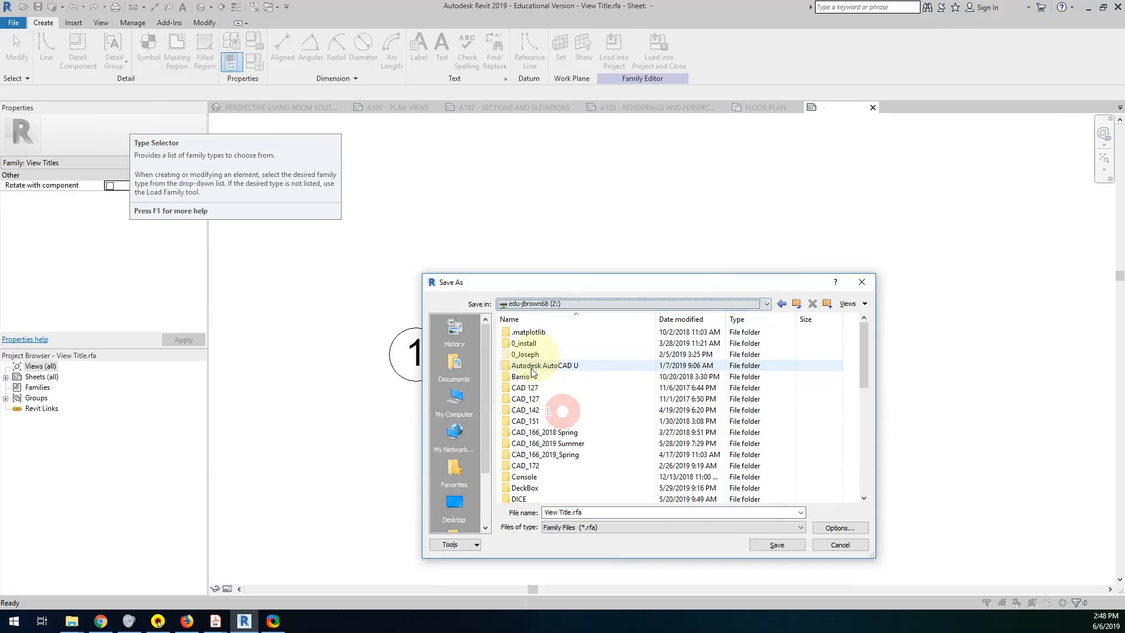
{"action": "double_click", "coordinate": [534, 443]}
{"action": "double_click", "coordinate": [530, 332]}
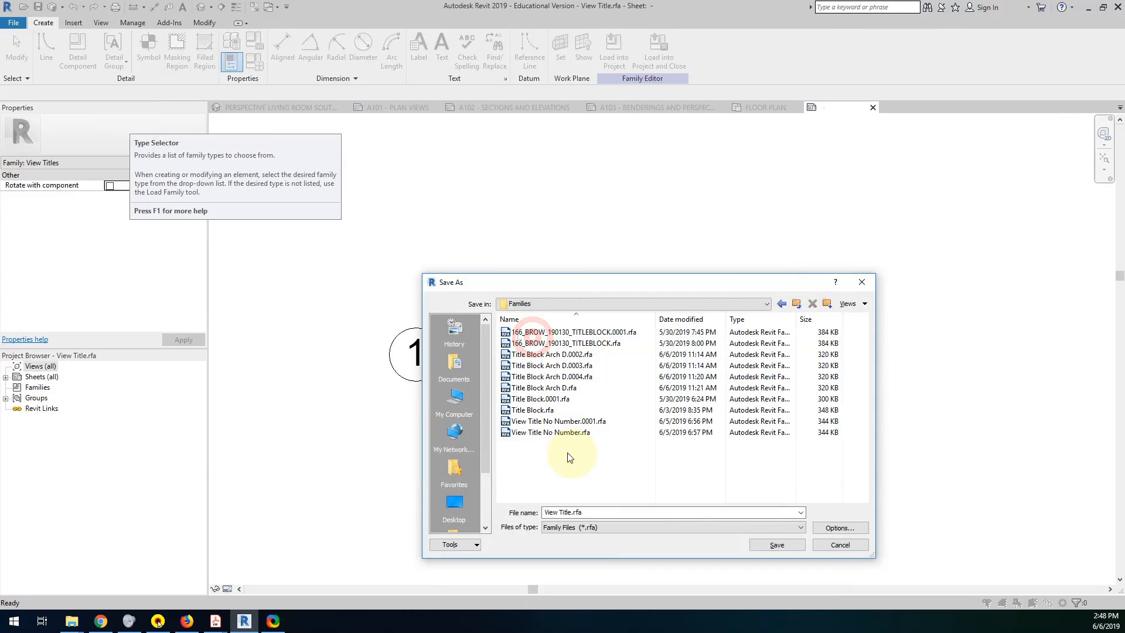
{"action": "left_click", "coordinate": [551, 433]}
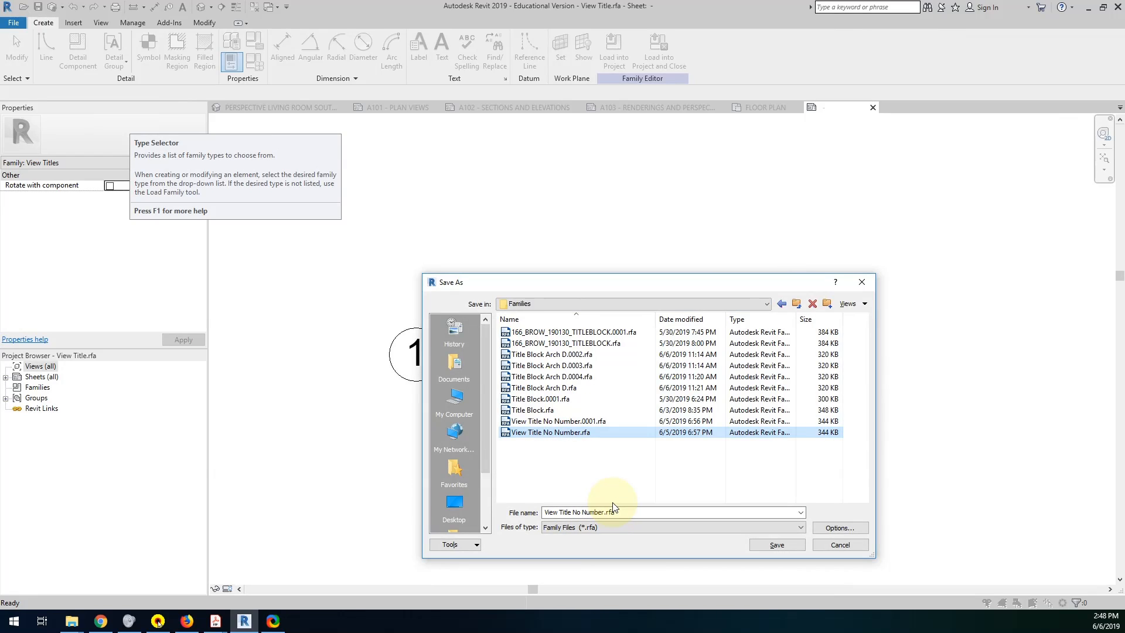
{"action": "left_click", "coordinate": [560, 510]}
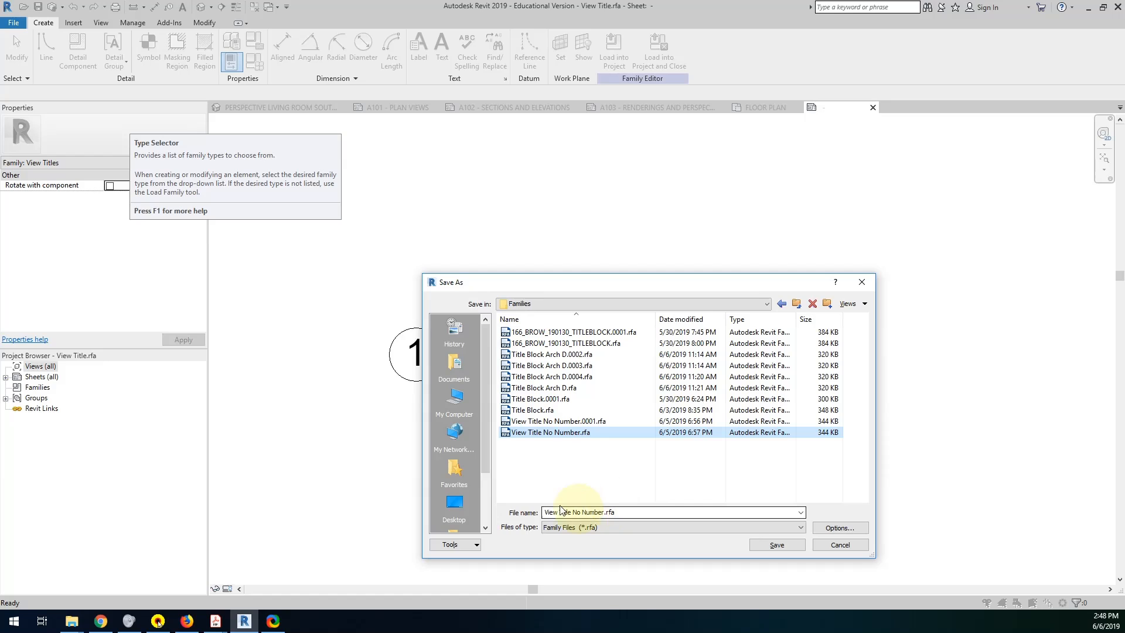
{"action": "left_click", "coordinate": [784, 546]}
{"action": "left_click", "coordinate": [548, 317]}
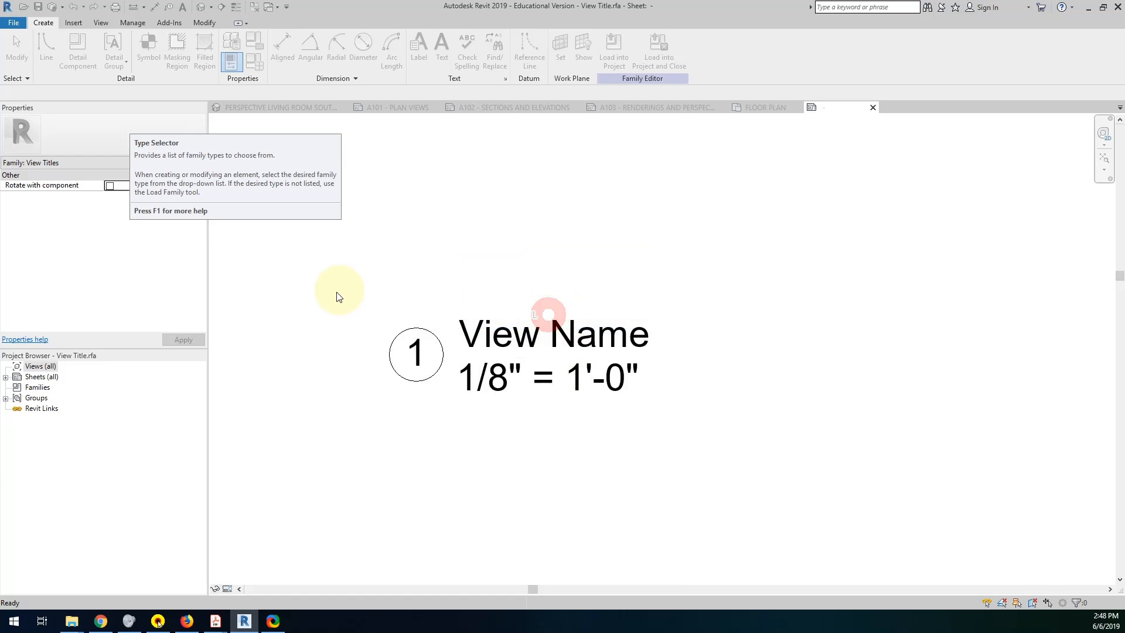
Delete the detail number and its circle from the view title family and load the family into the project.
{"action": "left_click_drag", "start_coordinate": [327, 295], "coordinate": [460, 406]}
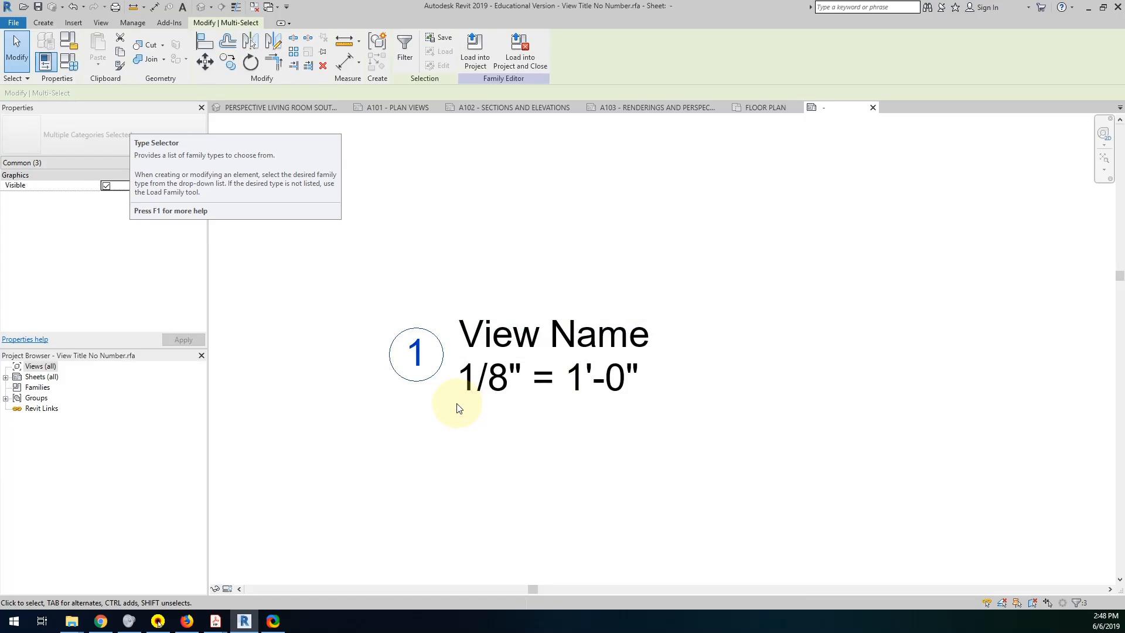
{"action": "key", "text": "Delete"}
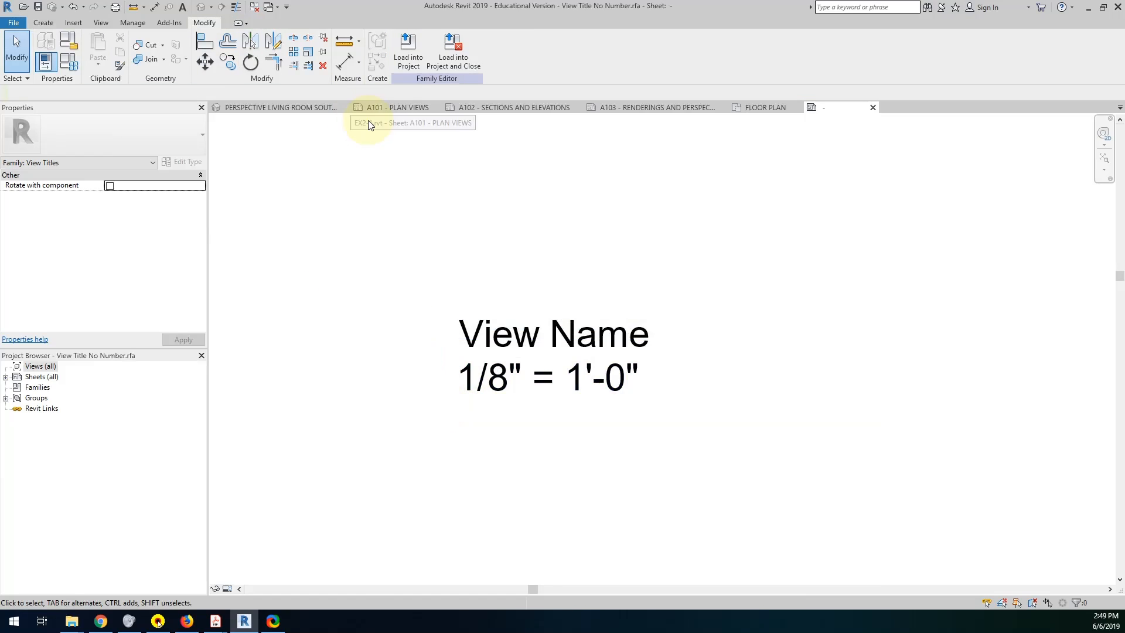
{"action": "left_click", "coordinate": [408, 62]}
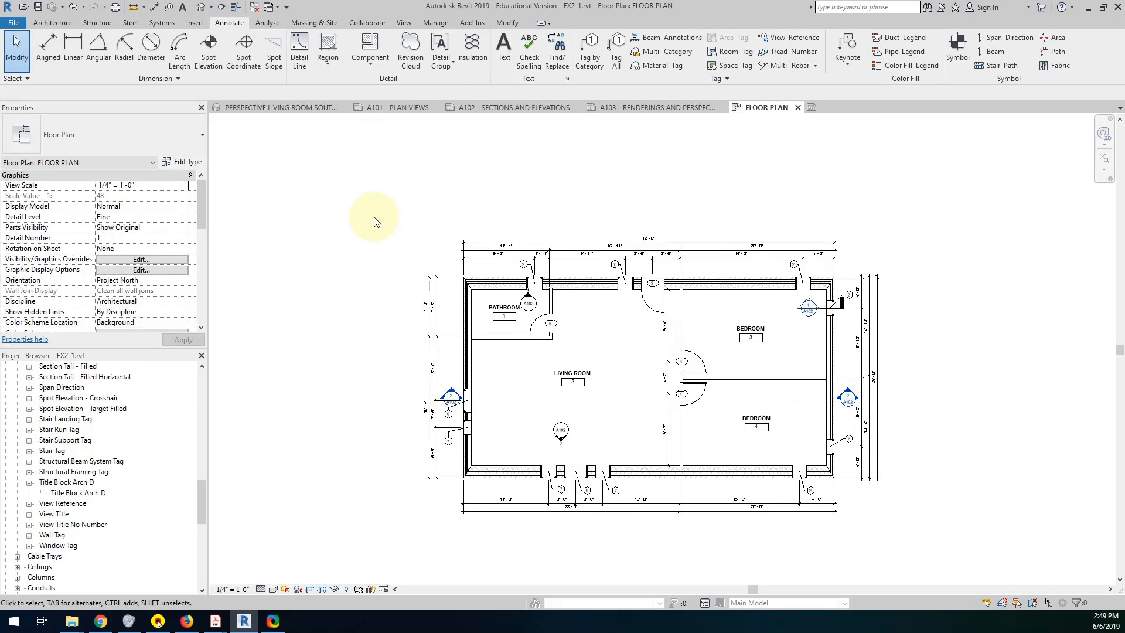
Return to the View Title No Number family, save it and close it.
{"action": "left_click", "coordinate": [831, 109]}
{"action": "left_click", "coordinate": [564, 256]}
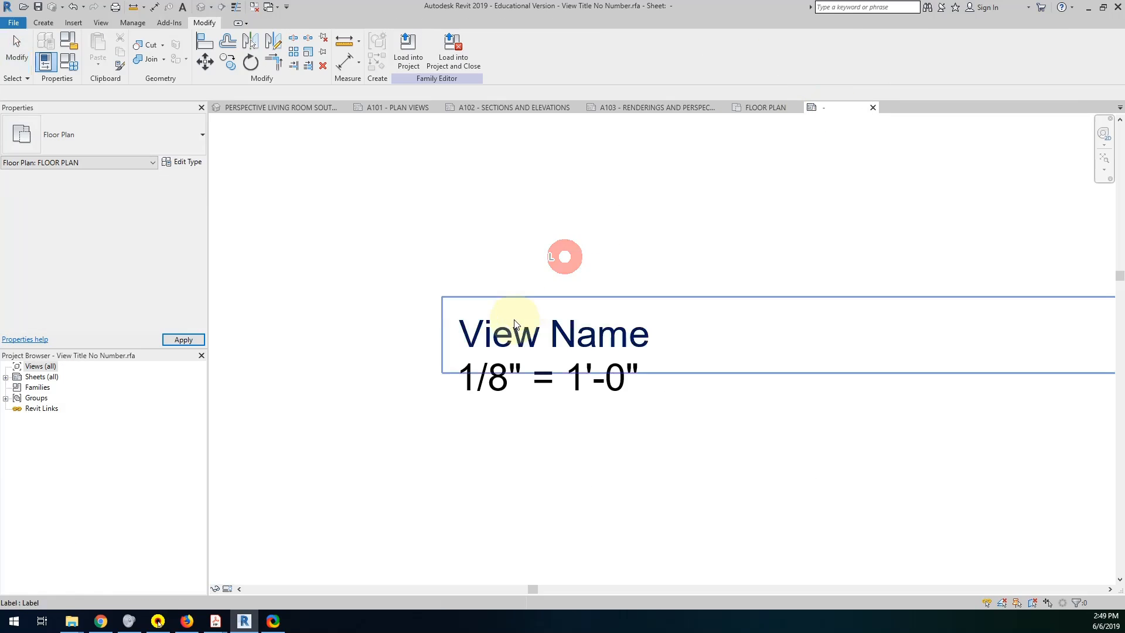
{"action": "left_click", "coordinate": [38, 8]}
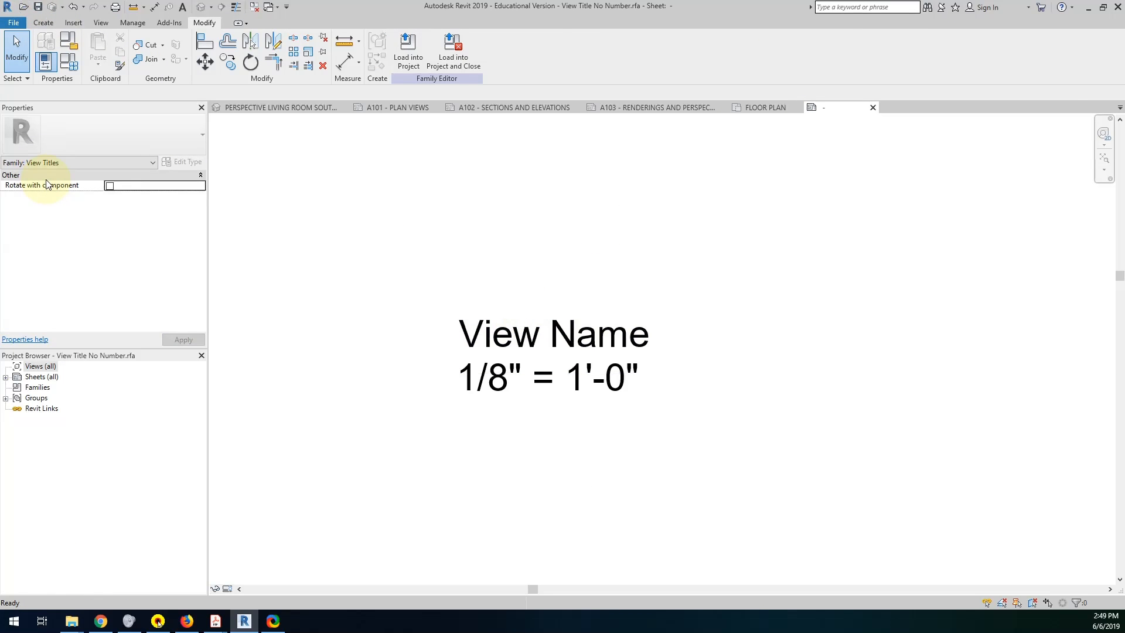
{"action": "left_click", "coordinate": [873, 108]}
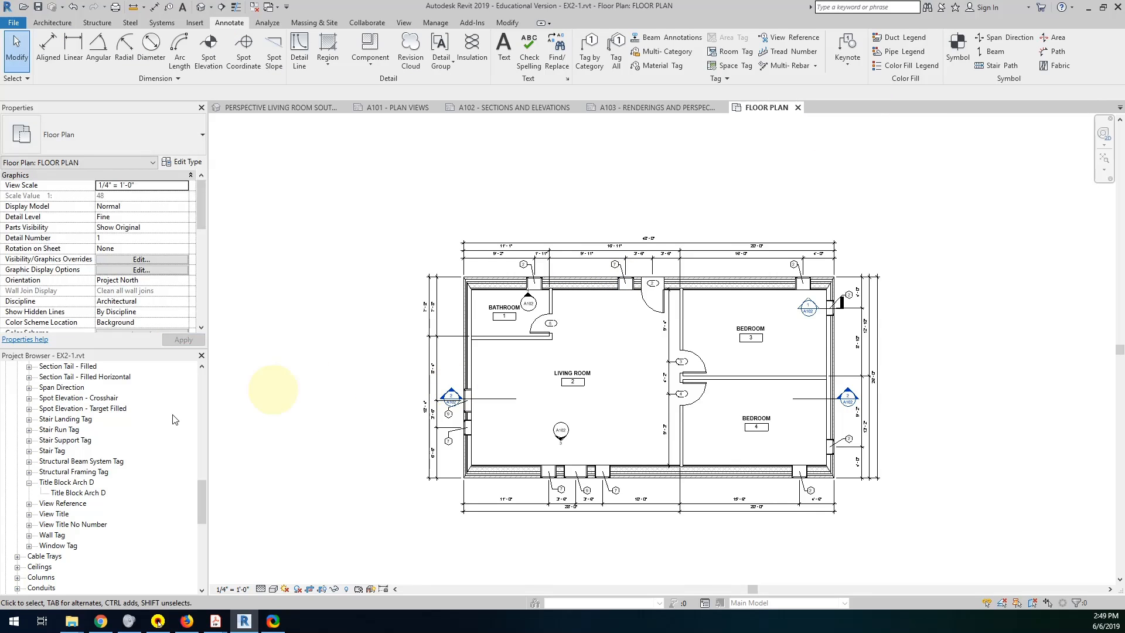
Open sheet A103 - Renderings and Perspectives from the project's sheet list.
{"action": "left_click_drag", "start_coordinate": [198, 491], "coordinate": [197, 416]}
{"action": "double_click", "coordinate": [113, 517]}
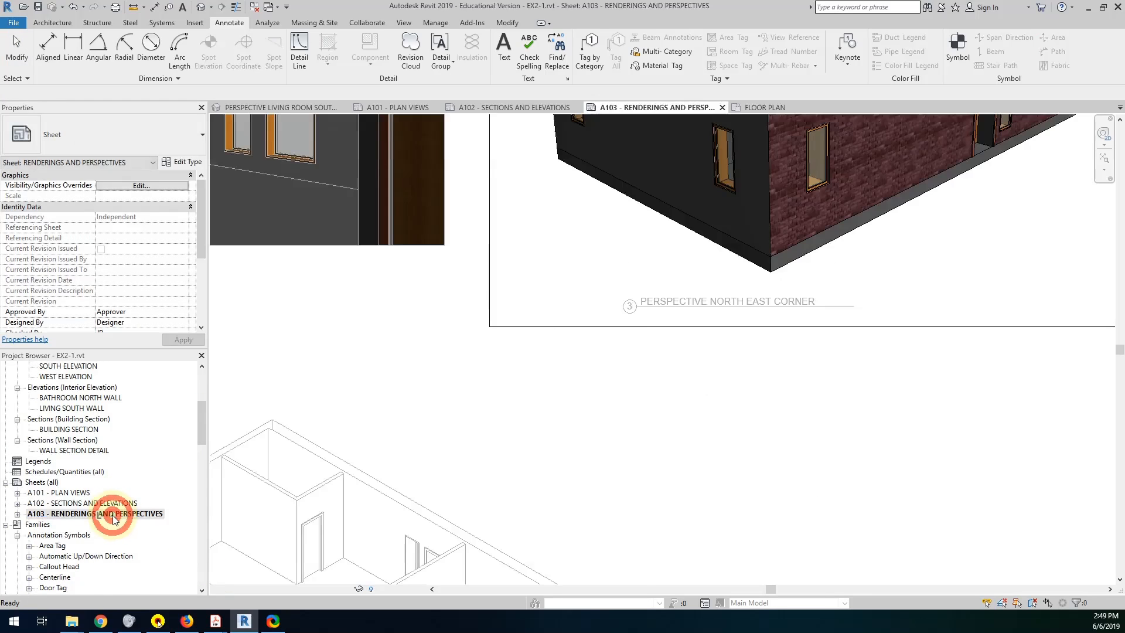
{"action": "scroll", "coordinate": [547, 352], "scroll_direction": "down", "scroll_amount": 5}
{"action": "middle_click_drag", "start_coordinate": [547, 328], "coordinate": [710, 345]}
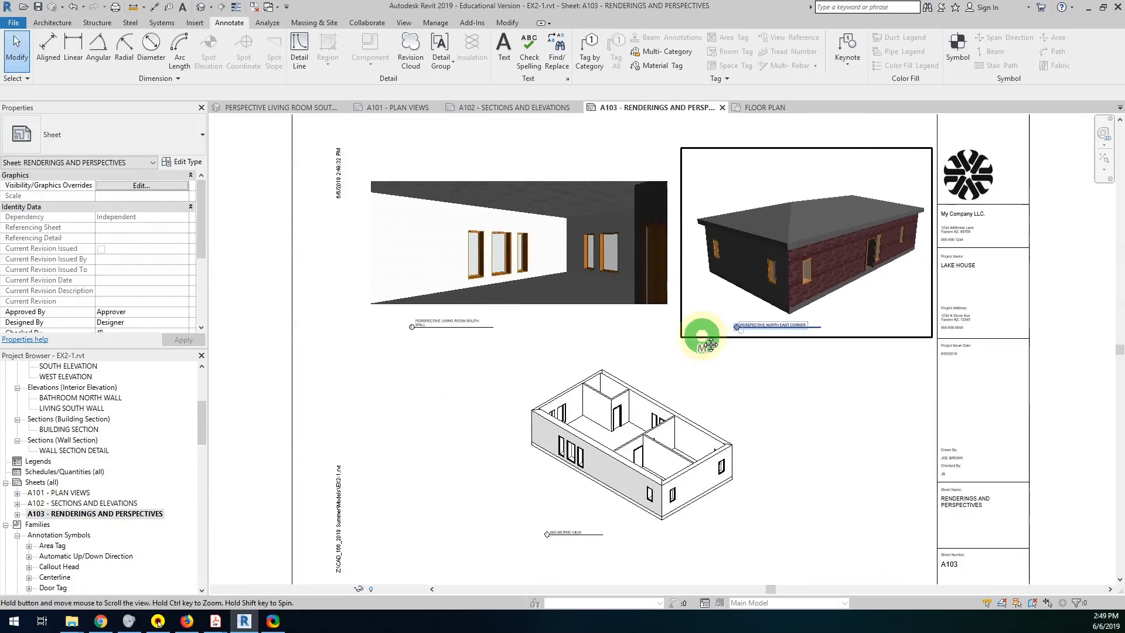
{"action": "scroll", "coordinate": [710, 345], "scroll_direction": "down", "scroll_amount": 1}
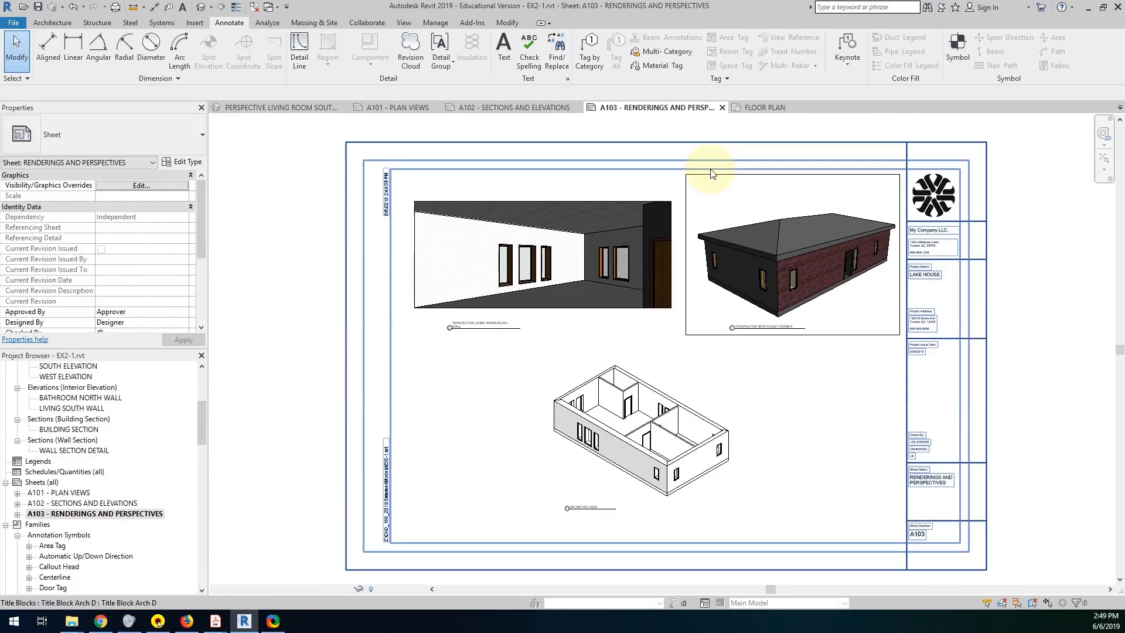
Duplicate the viewport type of the Perspective North East Corner viewport as Viewport No Number.
{"action": "left_click", "coordinate": [698, 177]}
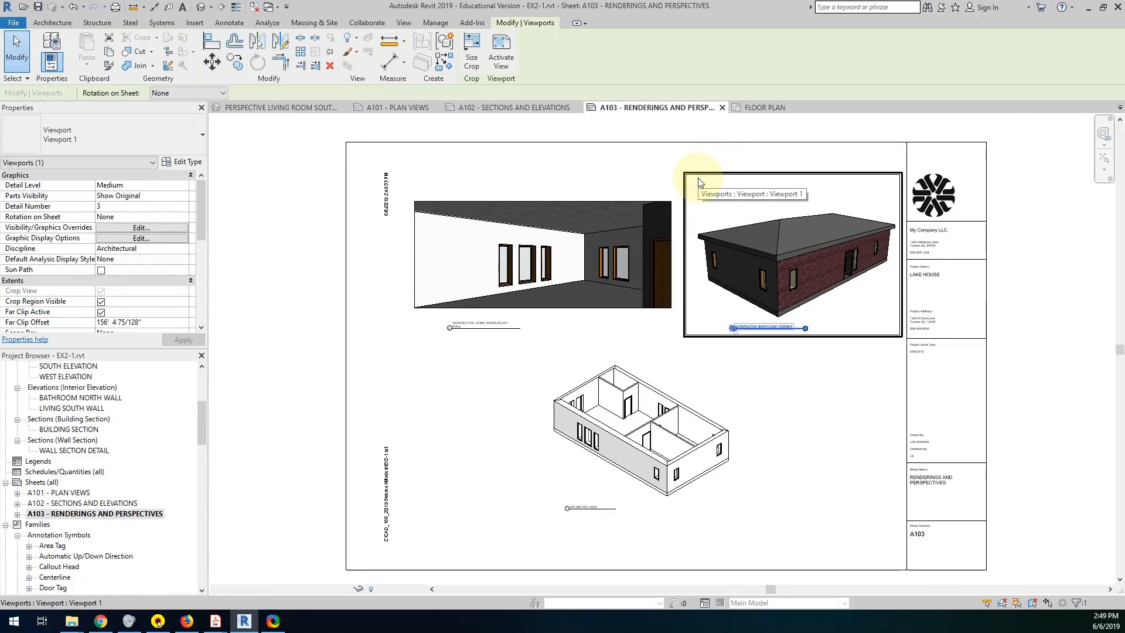
{"action": "left_click", "coordinate": [189, 162]}
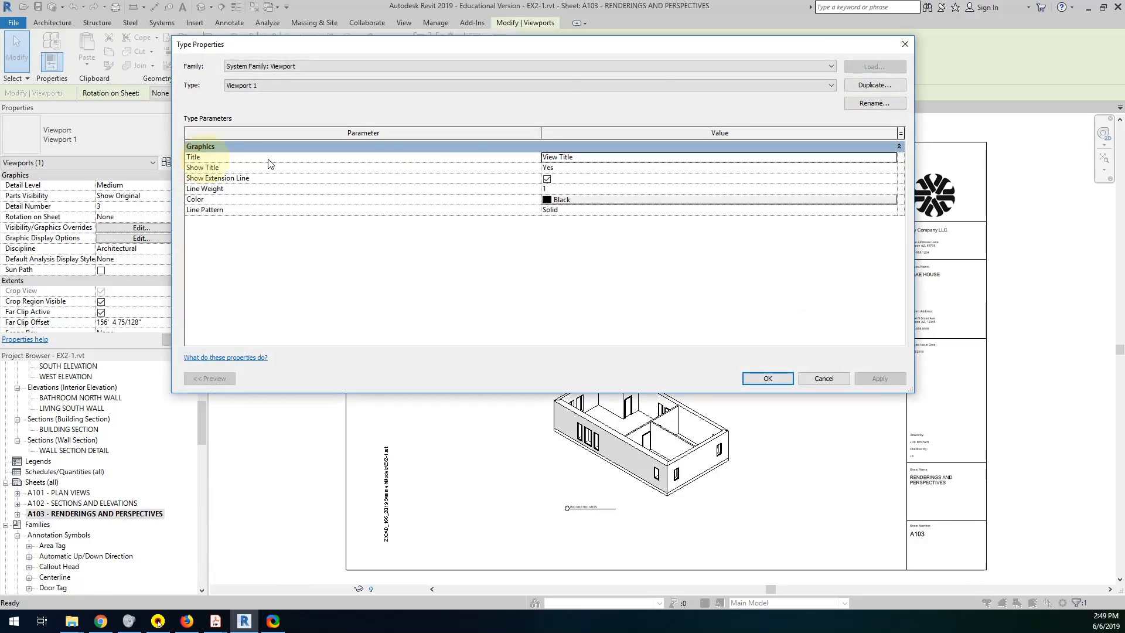
{"action": "left_click", "coordinate": [863, 87]}
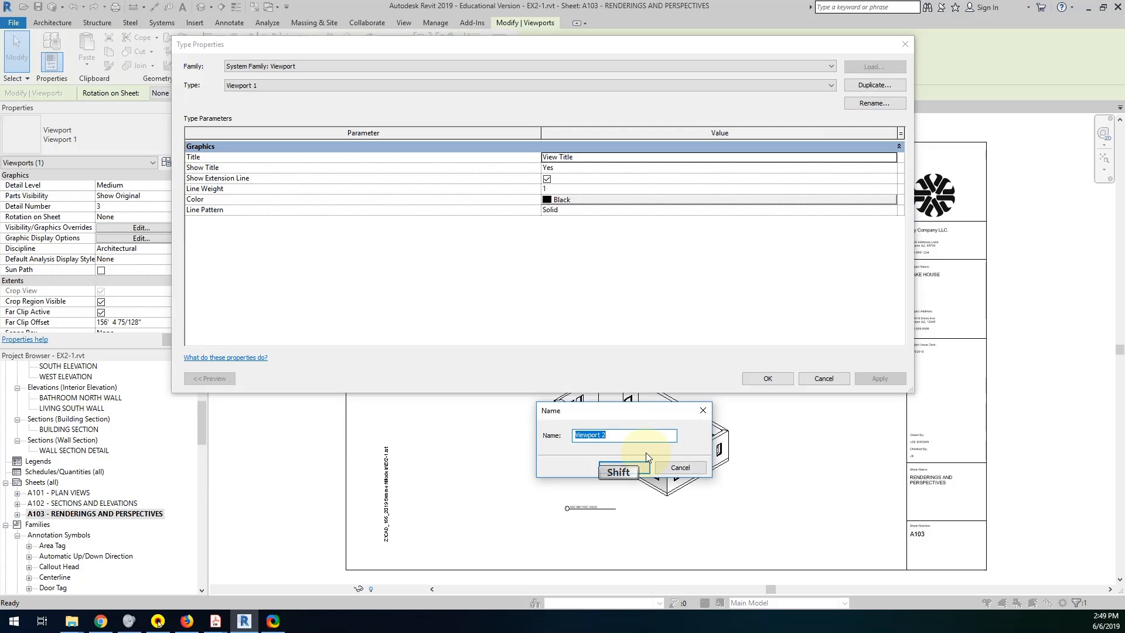
{"action": "type", "text": "View"}
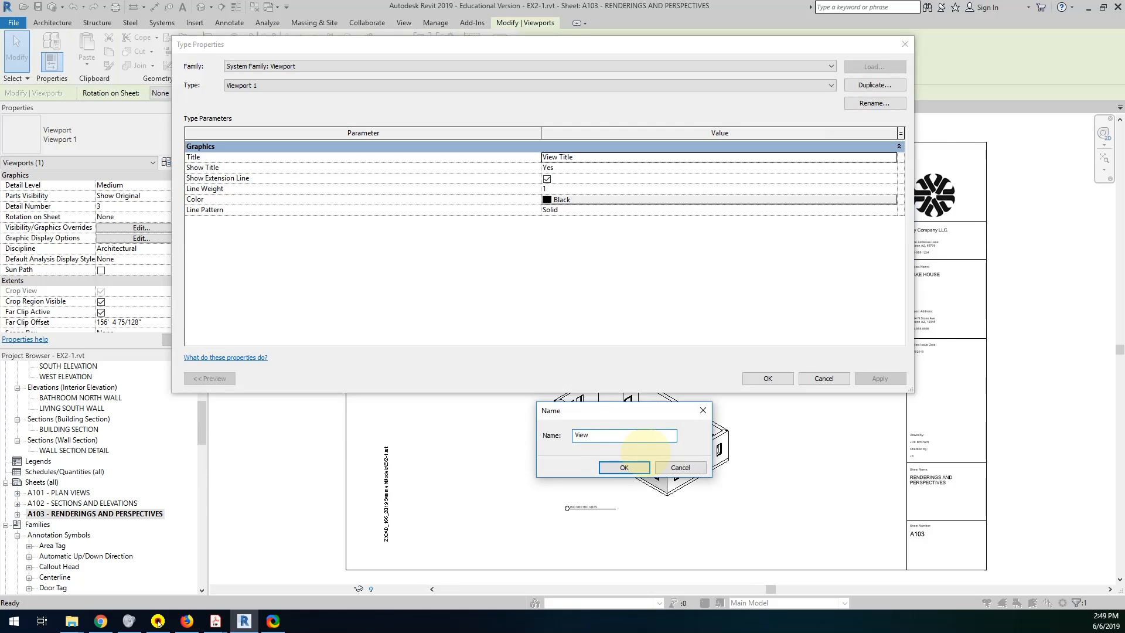
{"action": "type", "text": " P"}
{"action": "key", "text": "BackSpace"}
{"action": "key", "text": "BackSpace"}
{"action": "type", "text": "port No Number"}
{"action": "left_click", "coordinate": [632, 468]}
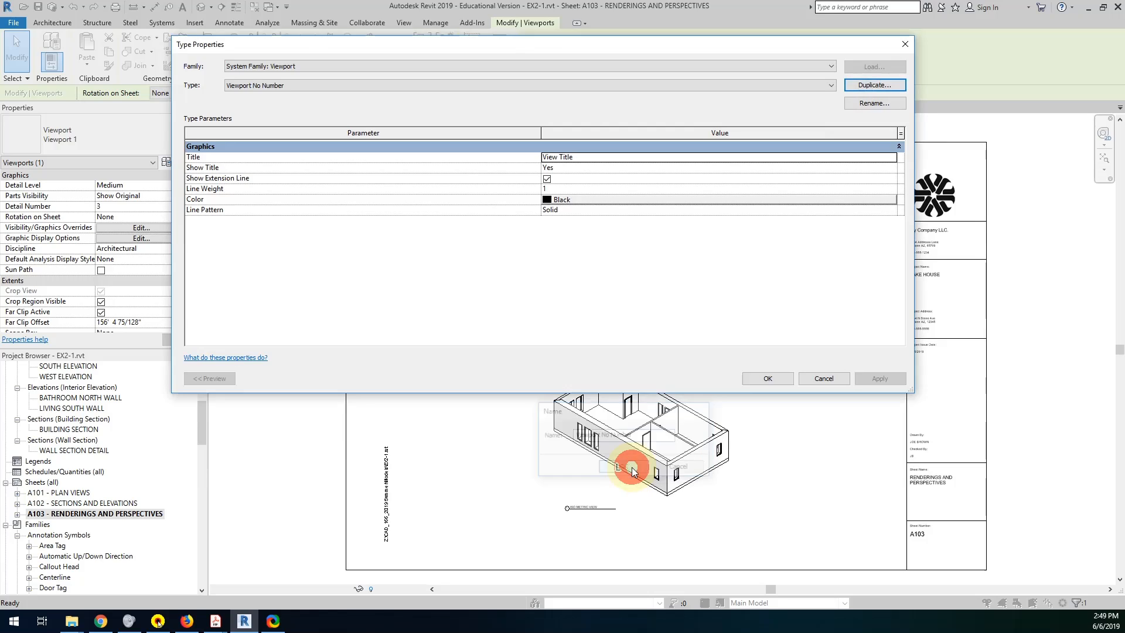
Set the title of the Viewport No Number type to View Title No Number and apply it.
{"action": "left_click", "coordinate": [888, 157]}
{"action": "left_click", "coordinate": [891, 157]}
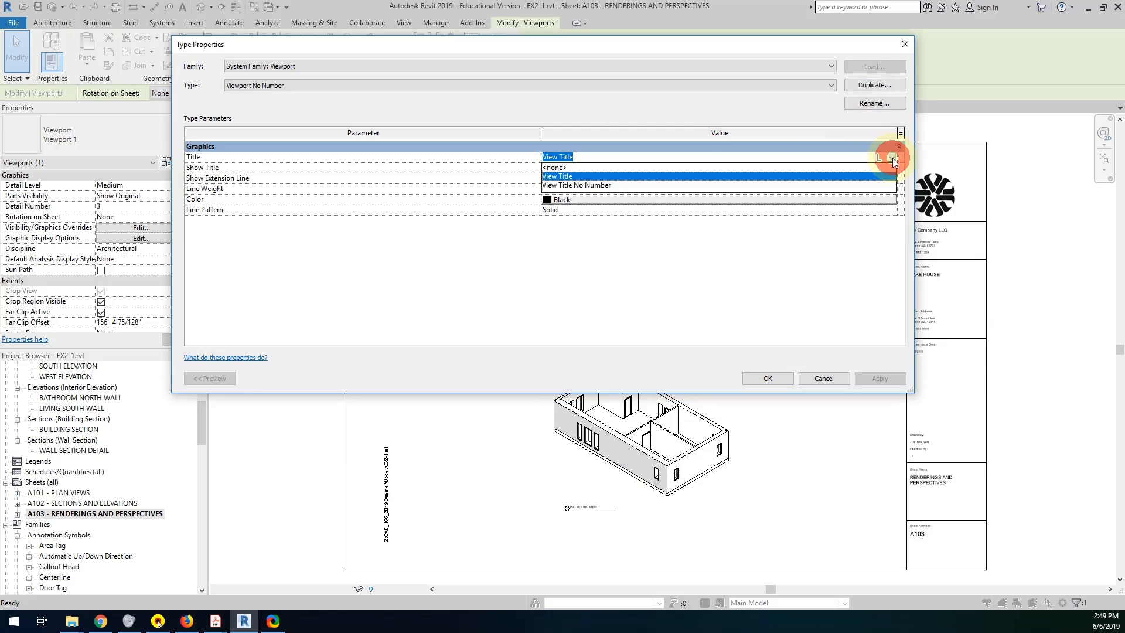
{"action": "left_click", "coordinate": [591, 186]}
{"action": "left_click", "coordinate": [768, 379]}
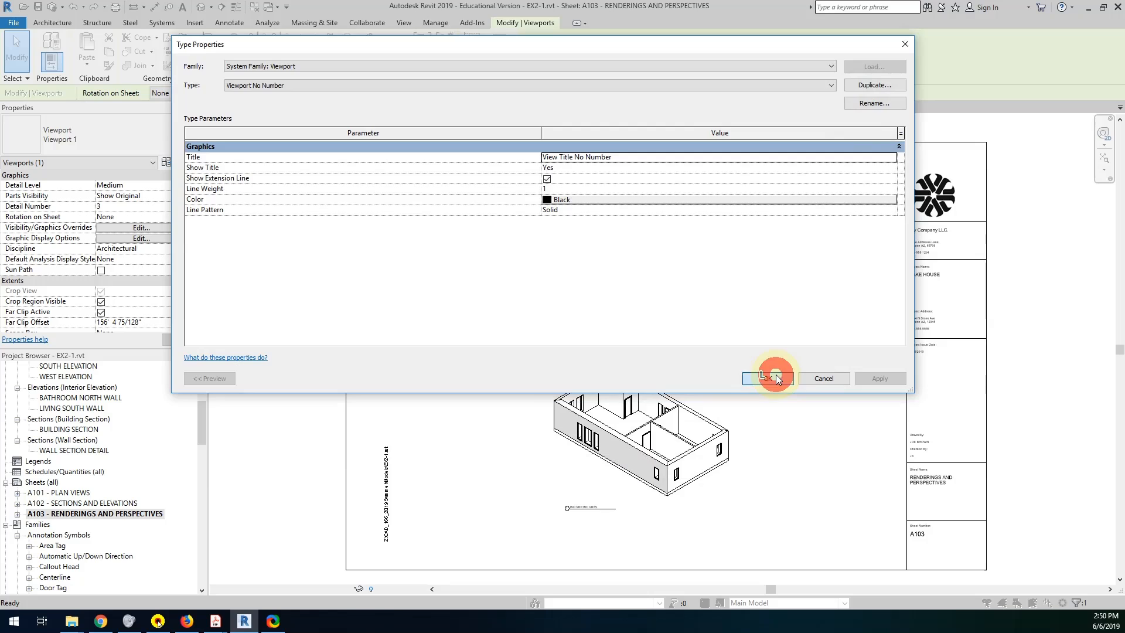
{"action": "left_click", "coordinate": [797, 381]}
{"action": "scroll", "coordinate": [754, 333], "scroll_direction": "up", "scroll_amount": 5}
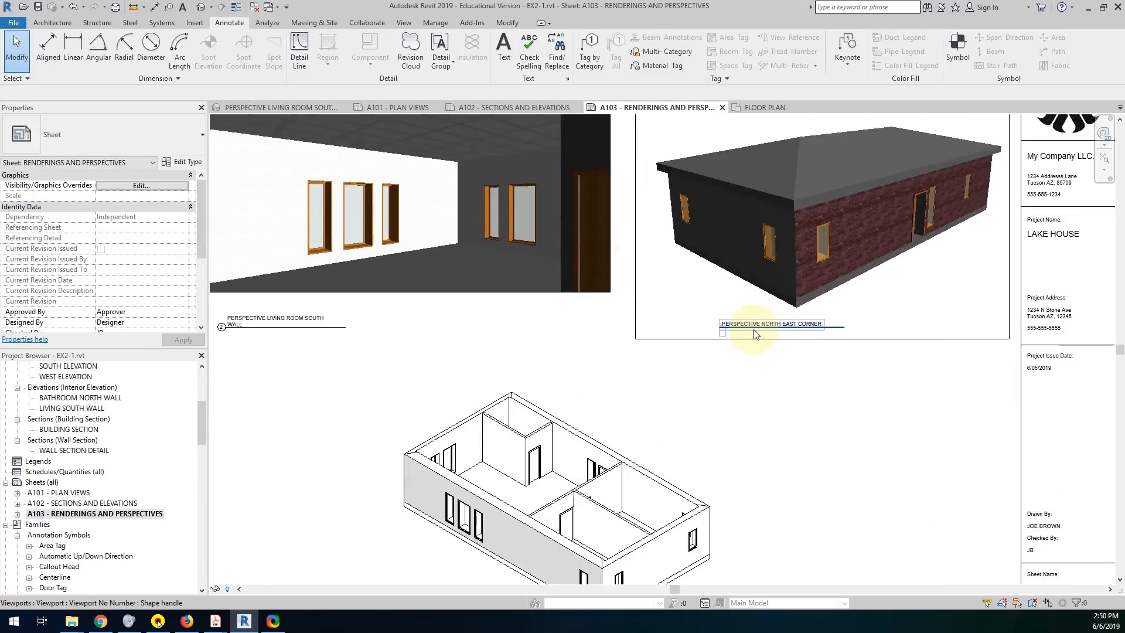
{"action": "scroll", "coordinate": [760, 353], "scroll_direction": "down", "scroll_amount": 5}
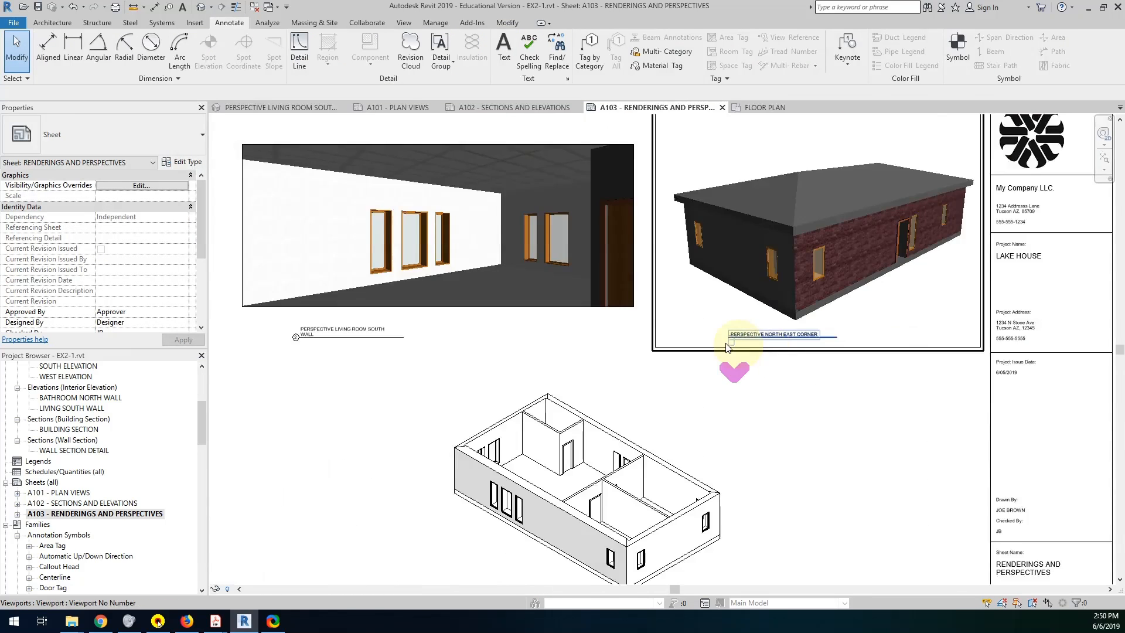
Change the Perspective Living Room South Wall and Isometric View viewports to the Viewport No Number type.
{"action": "left_click", "coordinate": [733, 342]}
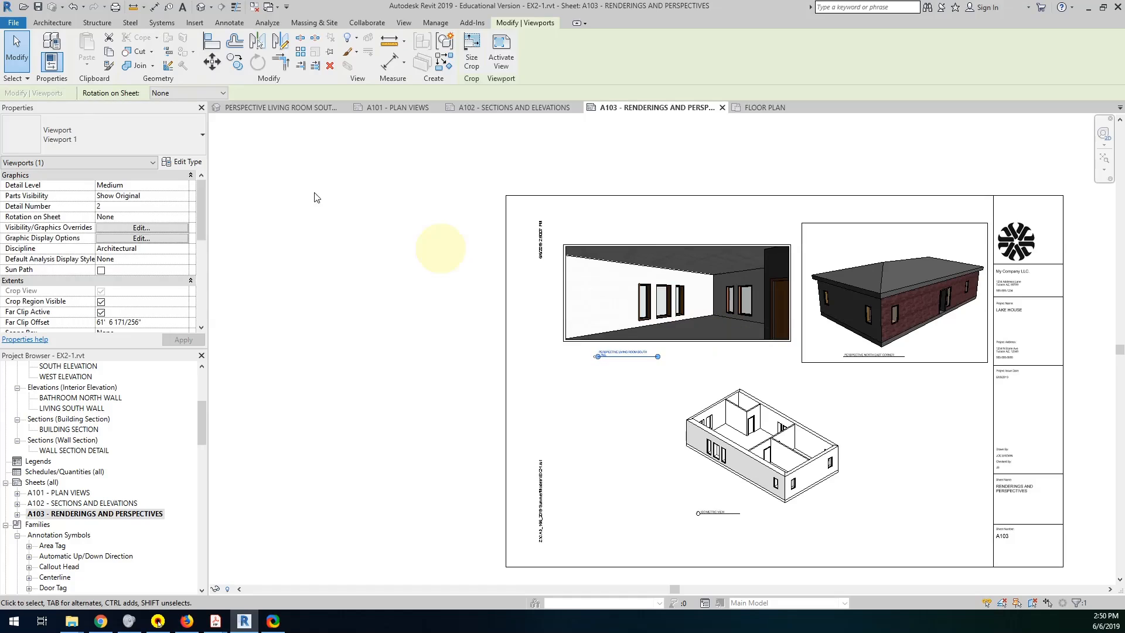
{"action": "left_click", "coordinate": [140, 132]}
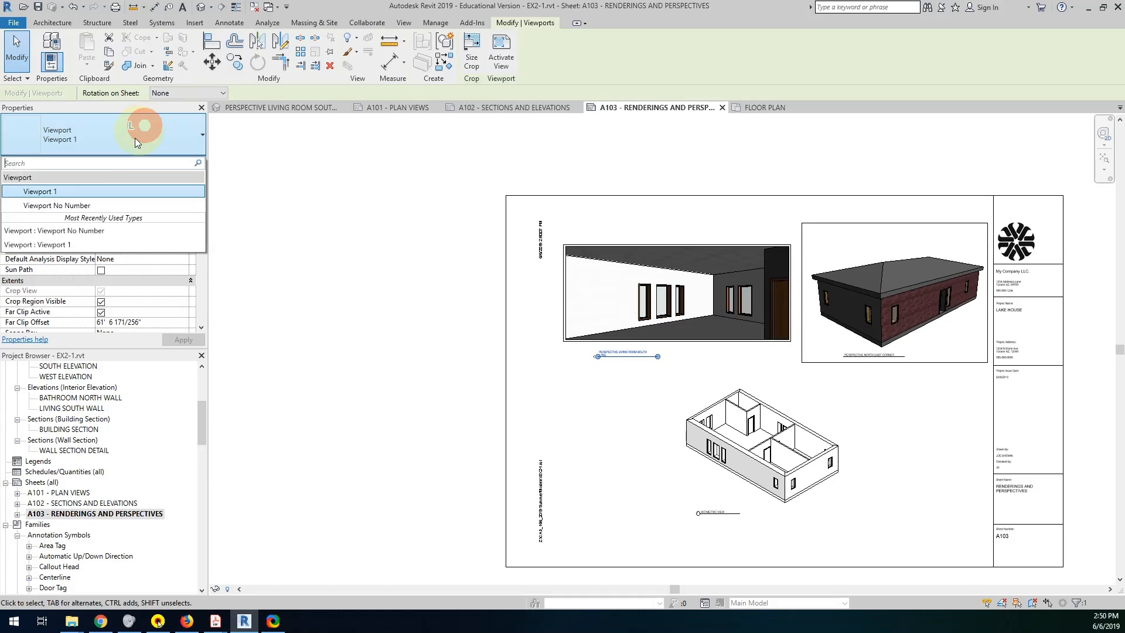
{"action": "left_click", "coordinate": [76, 206]}
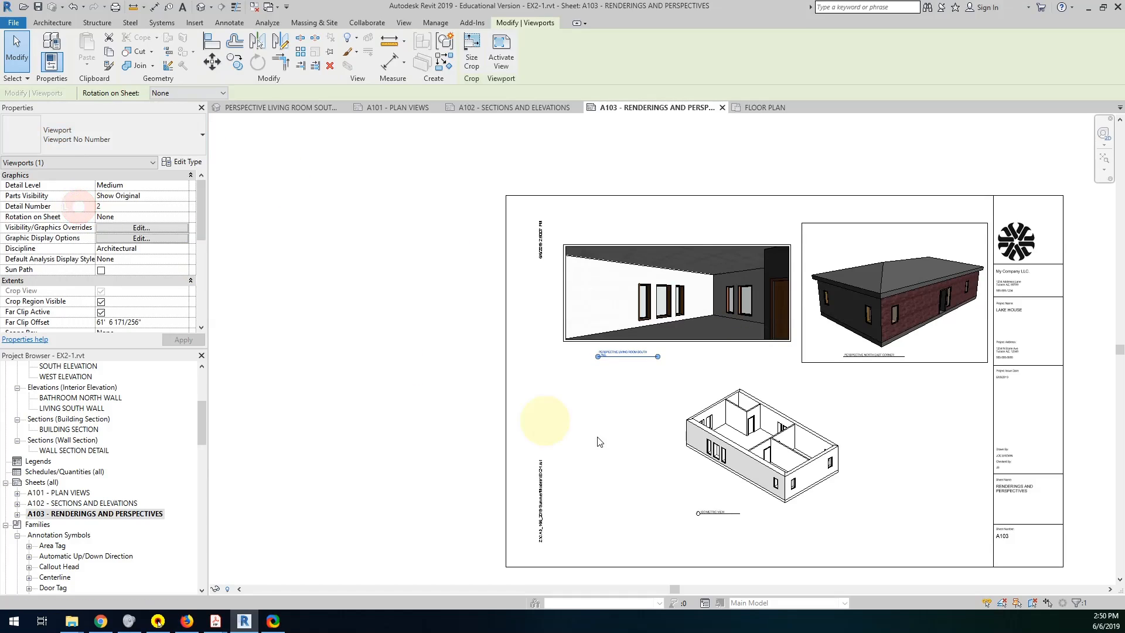
{"action": "left_click", "coordinate": [708, 423]}
{"action": "left_click", "coordinate": [128, 134]}
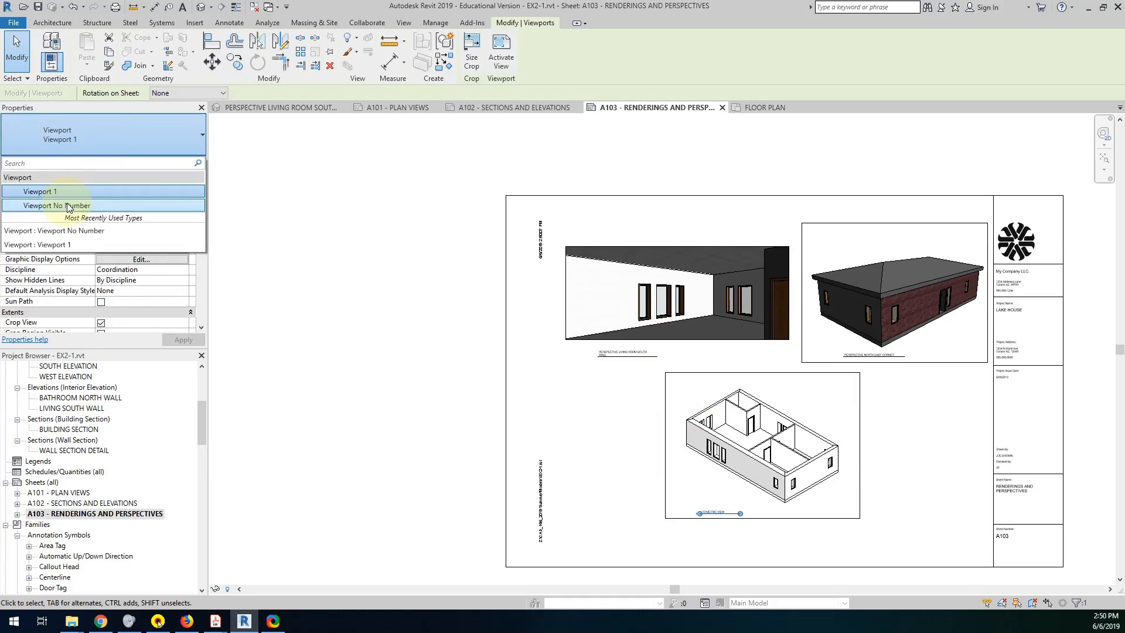
{"action": "left_click", "coordinate": [66, 203]}
{"action": "left_click", "coordinate": [624, 329]}
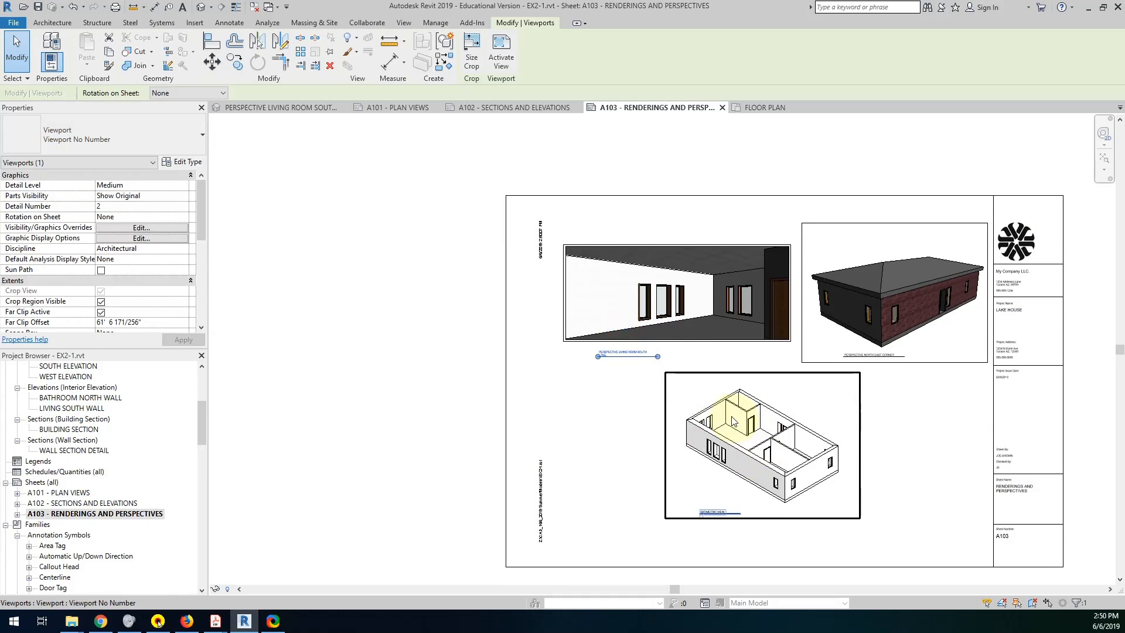
{"action": "key", "text": "Escape"}
{"action": "middle_click_drag", "start_coordinate": [1028, 343], "coordinate": [907, 328]}
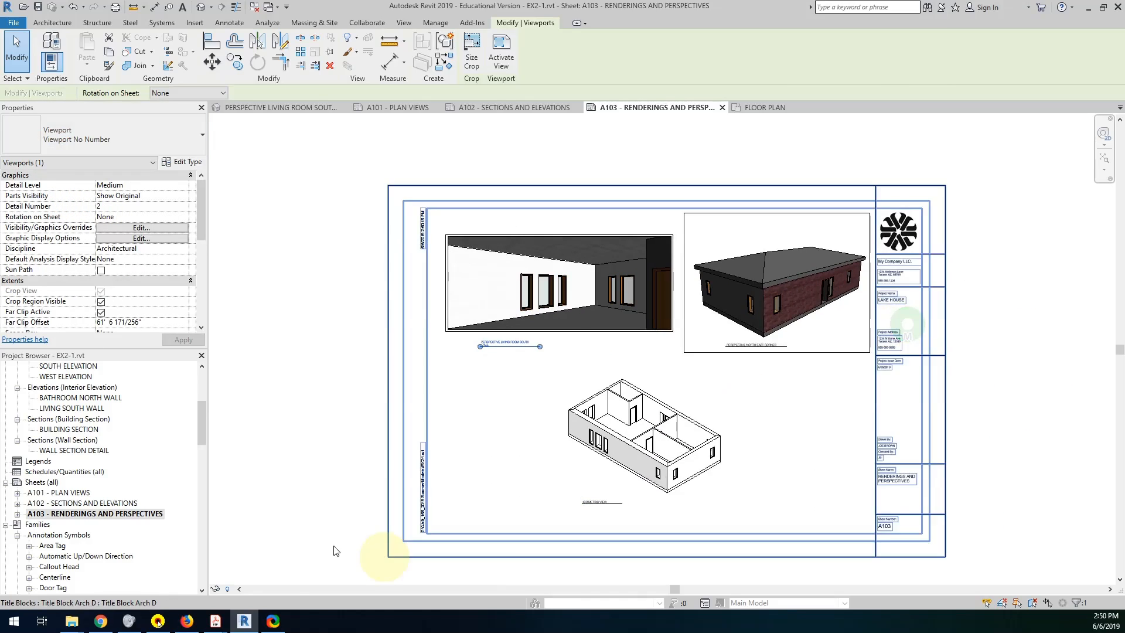
Open sheet A101 - Plan Views and review its roof, ceiling and floor plan viewports.
{"action": "double_click", "coordinate": [59, 493]}
{"action": "scroll", "coordinate": [488, 442], "scroll_direction": "down", "scroll_amount": 4}
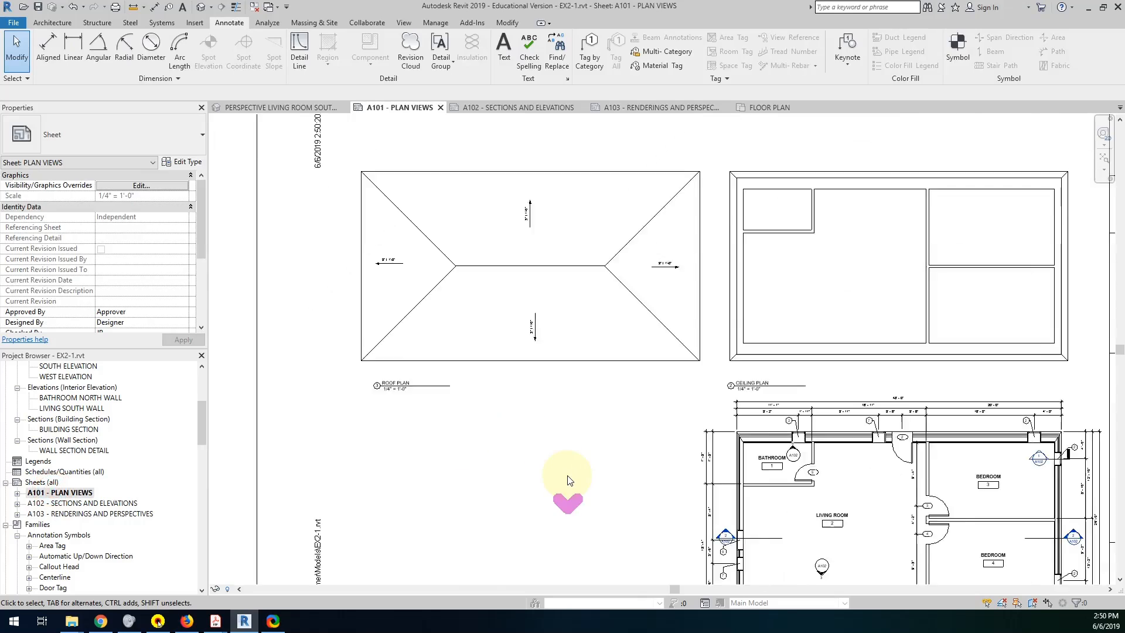
{"action": "middle_click_drag", "start_coordinate": [849, 410], "coordinate": [773, 319]}
{"action": "scroll", "coordinate": [754, 389], "scroll_direction": "down", "scroll_amount": 1}
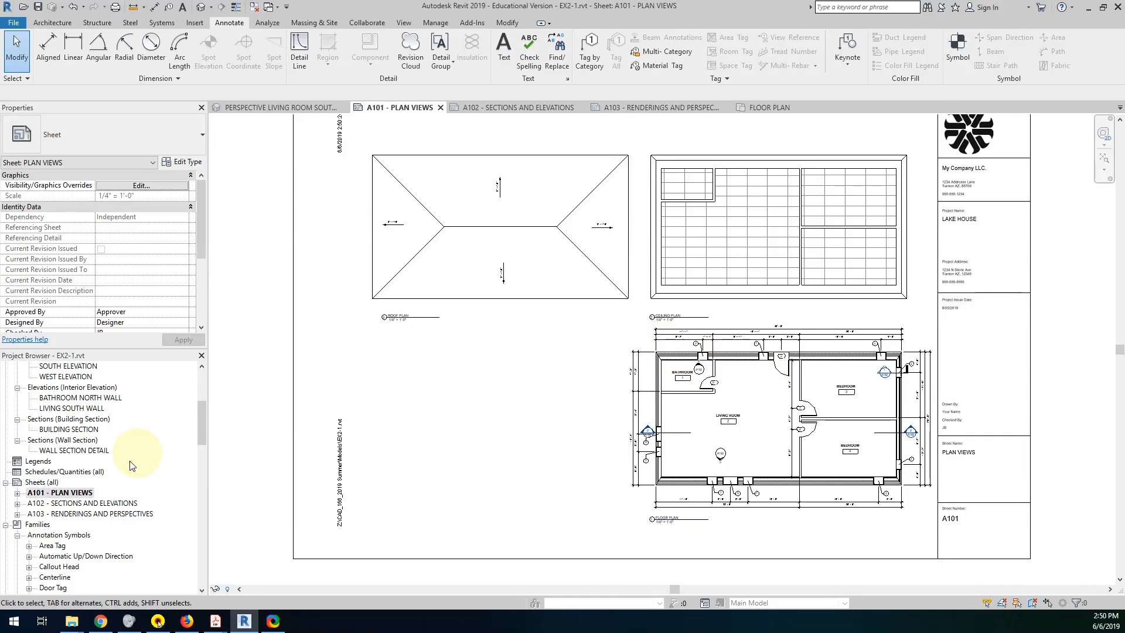
On sheet A102, activate the Wall Section Detail view, hide its crop region and deactivate the view.
{"action": "double_click", "coordinate": [86, 504]}
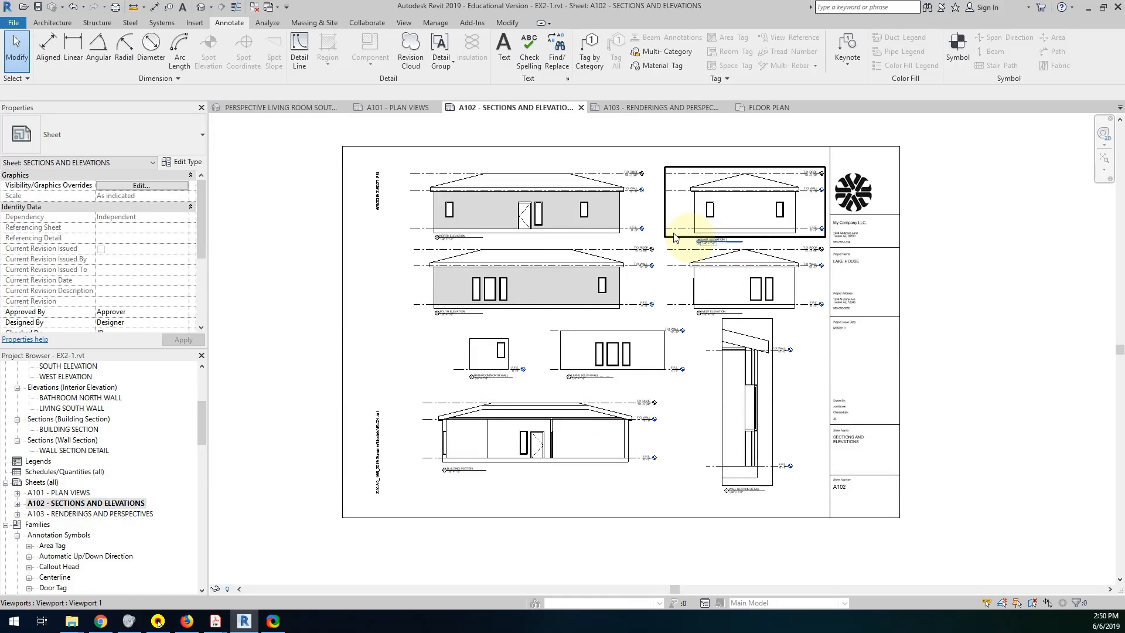
{"action": "left_click", "coordinate": [767, 409]}
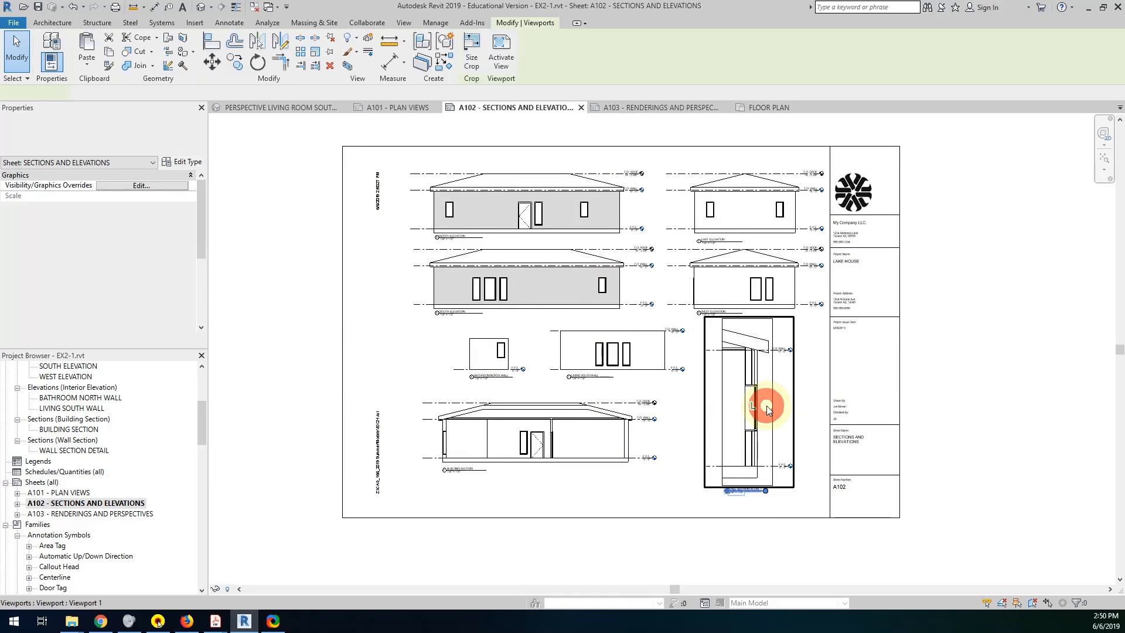
{"action": "double_click", "coordinate": [768, 408]}
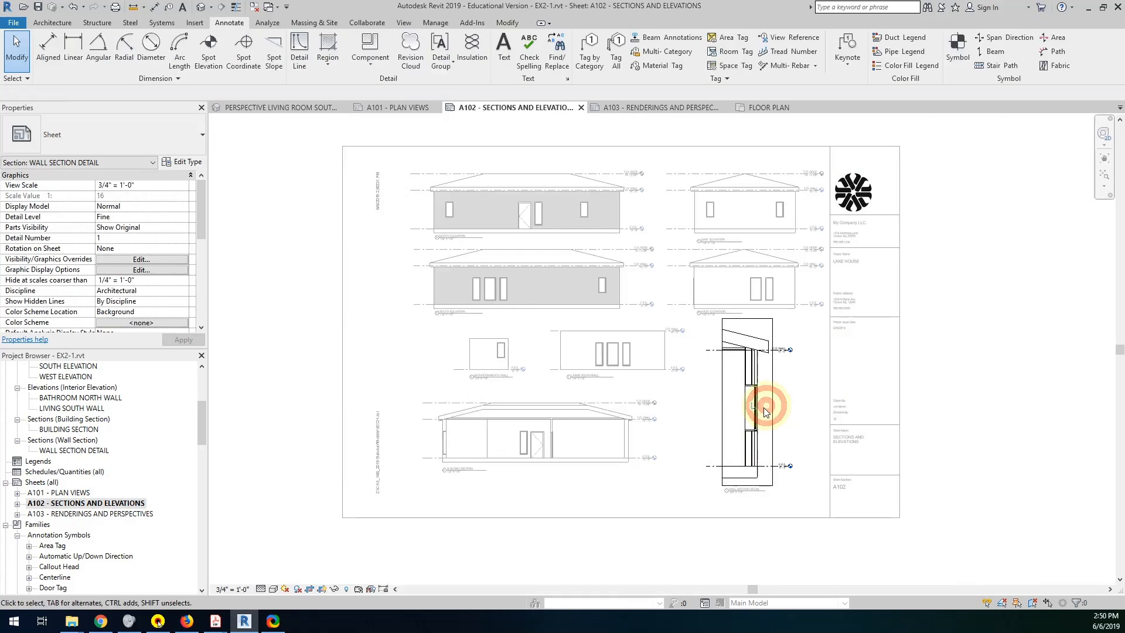
{"action": "left_click", "coordinate": [320, 588]}
{"action": "left_click", "coordinate": [515, 504]}
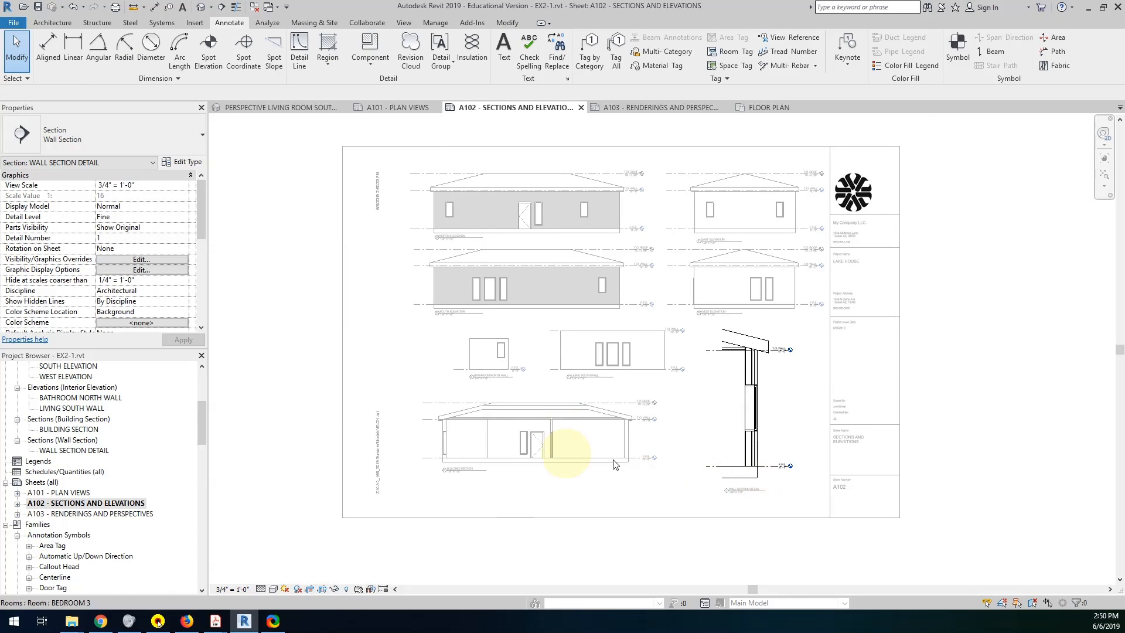
{"action": "double_click", "coordinate": [792, 389]}
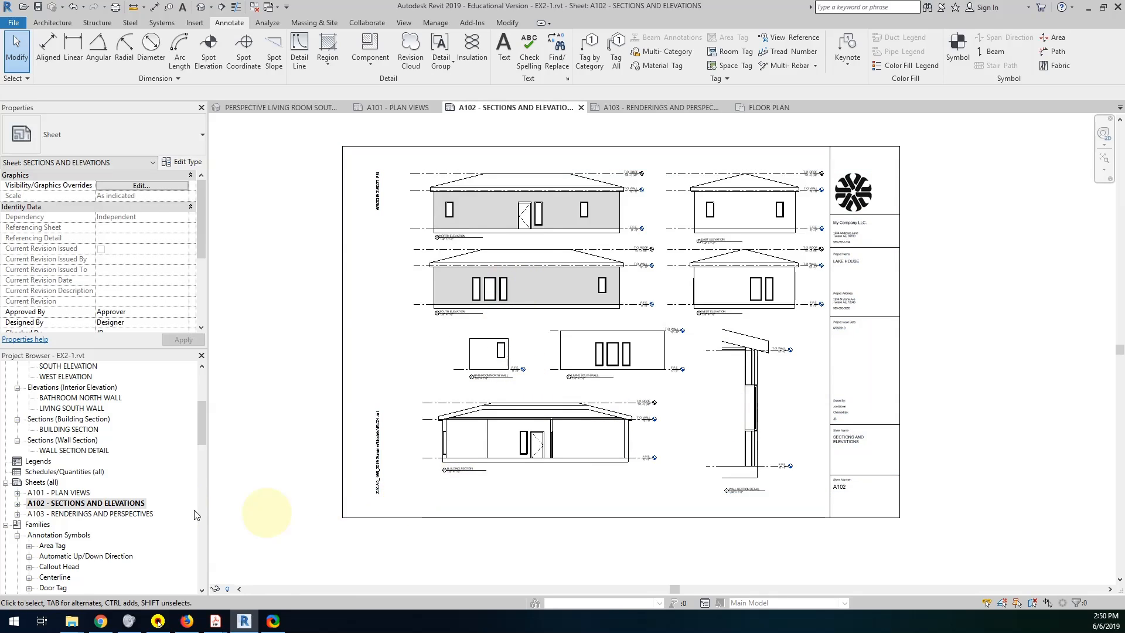
On sheet A103, hide the crop region of the Perspective North East Corner view, deactivate it and save the project.
{"action": "double_click", "coordinate": [104, 514]}
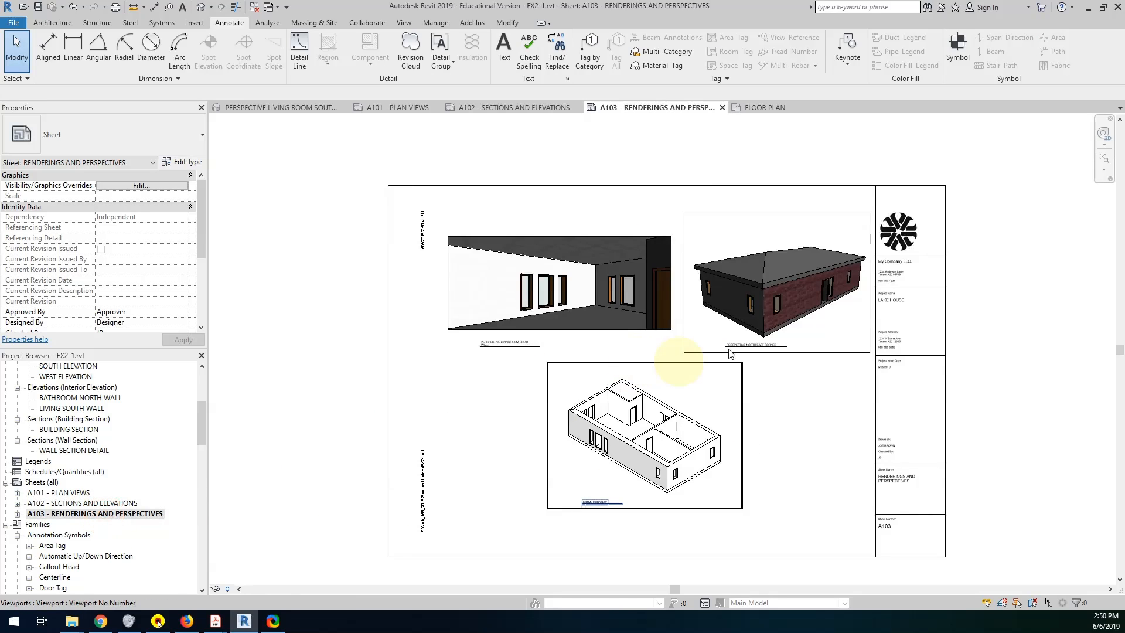
{"action": "double_click", "coordinate": [758, 302]}
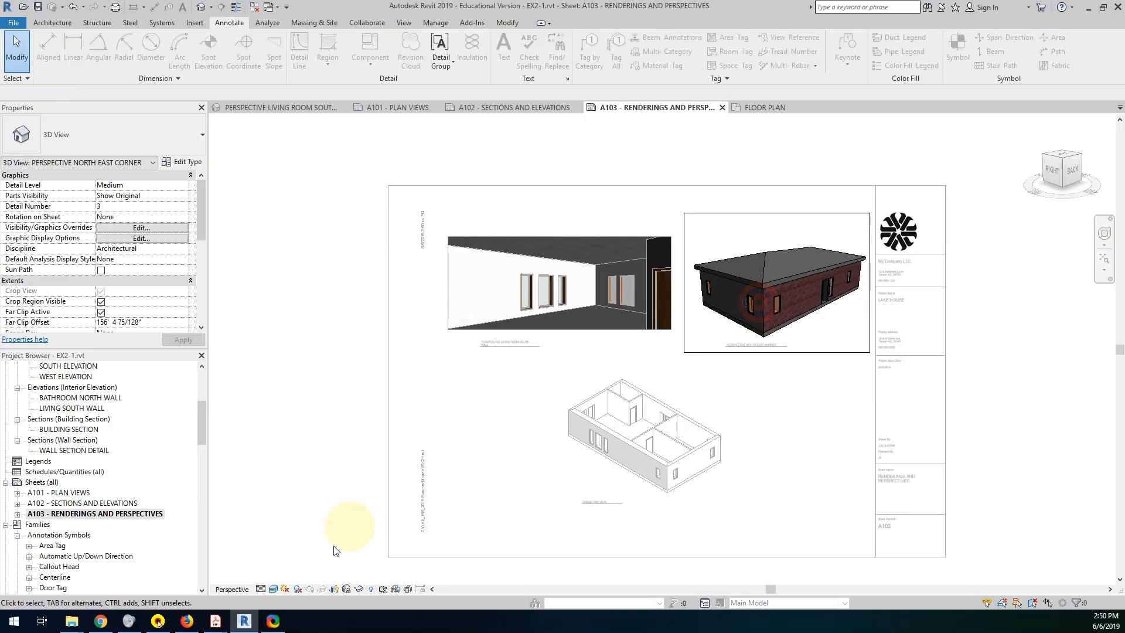
{"action": "left_click", "coordinate": [334, 589]}
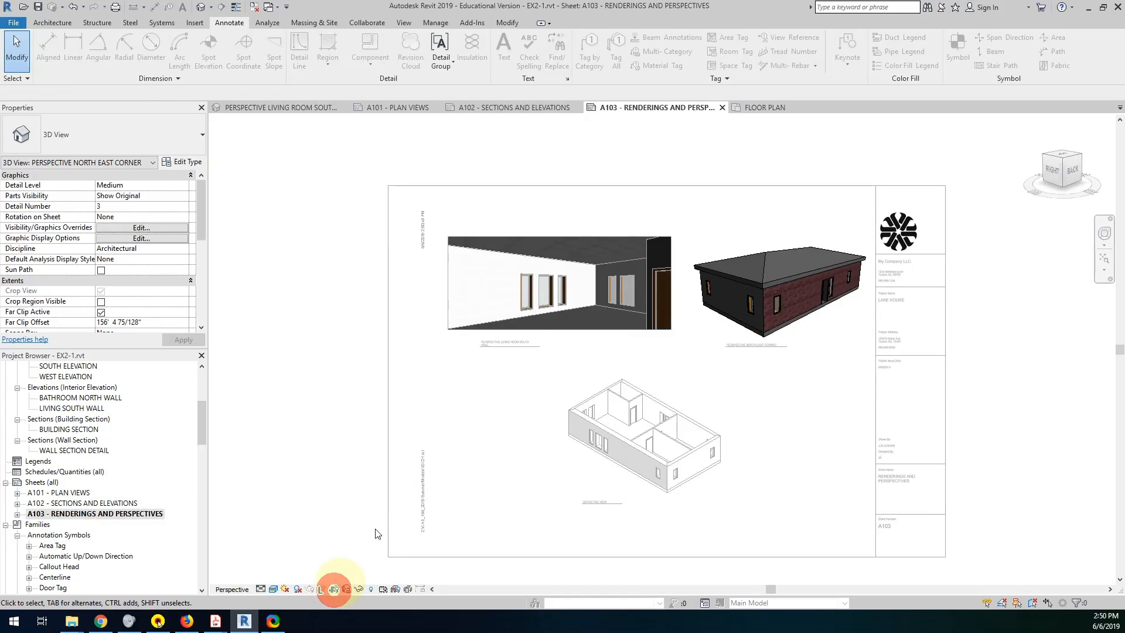
{"action": "double_click", "coordinate": [266, 326]}
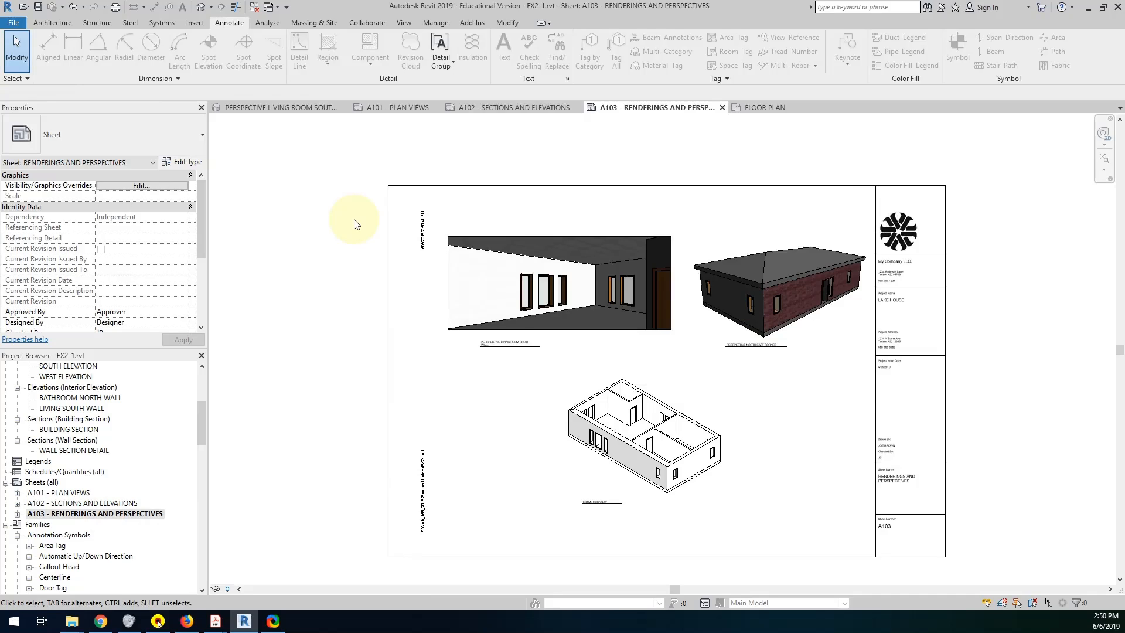
{"action": "left_click", "coordinate": [40, 12]}
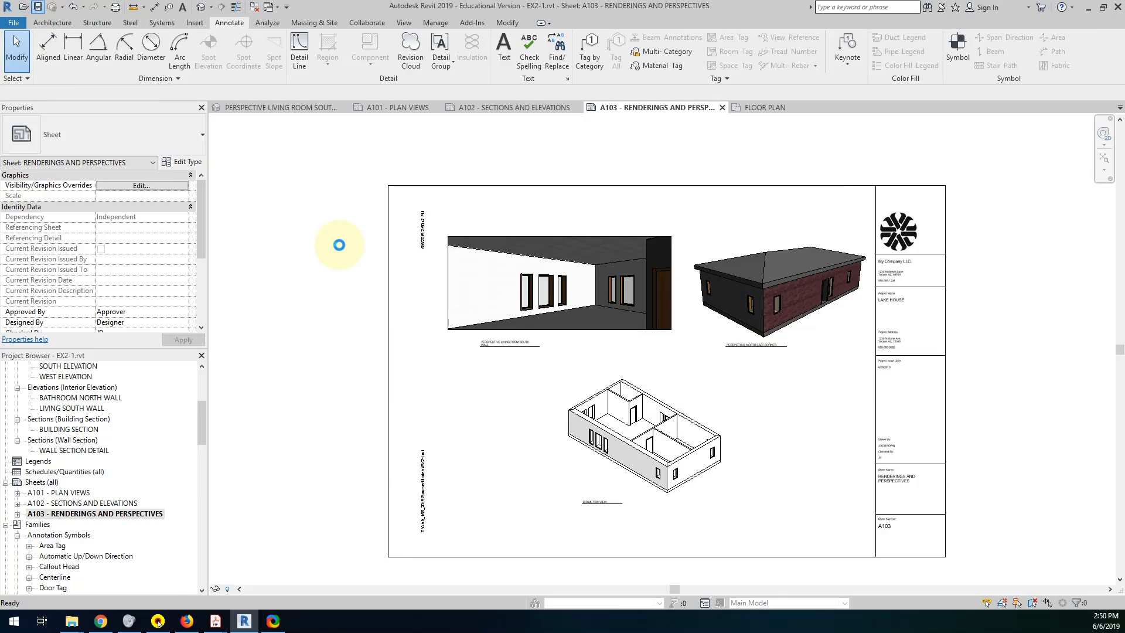